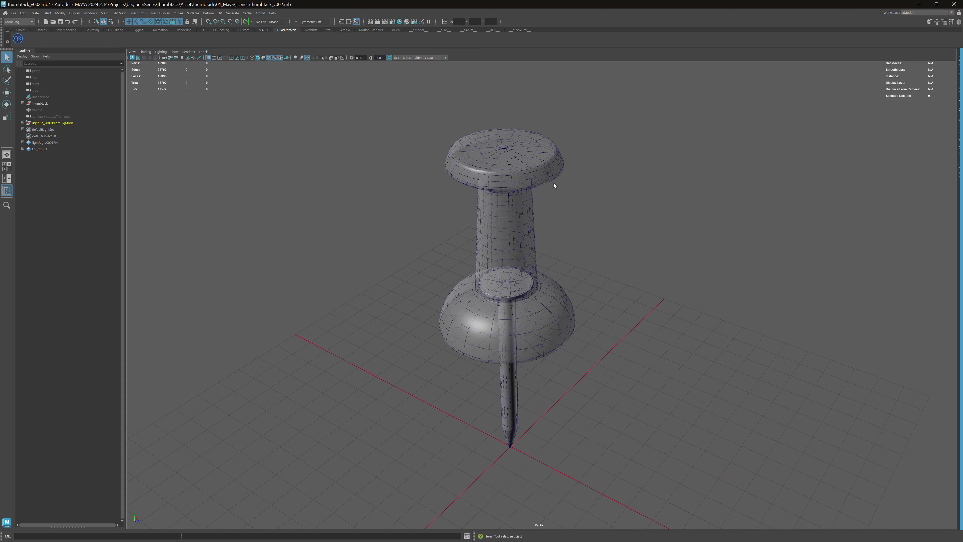
Step: Examine the finished thumbtack's handle and pin from several angles, including their wireframe topology
{"action": "left_click", "coordinate": [561, 177]}
{"action": "left_click", "coordinate": [553, 204]}
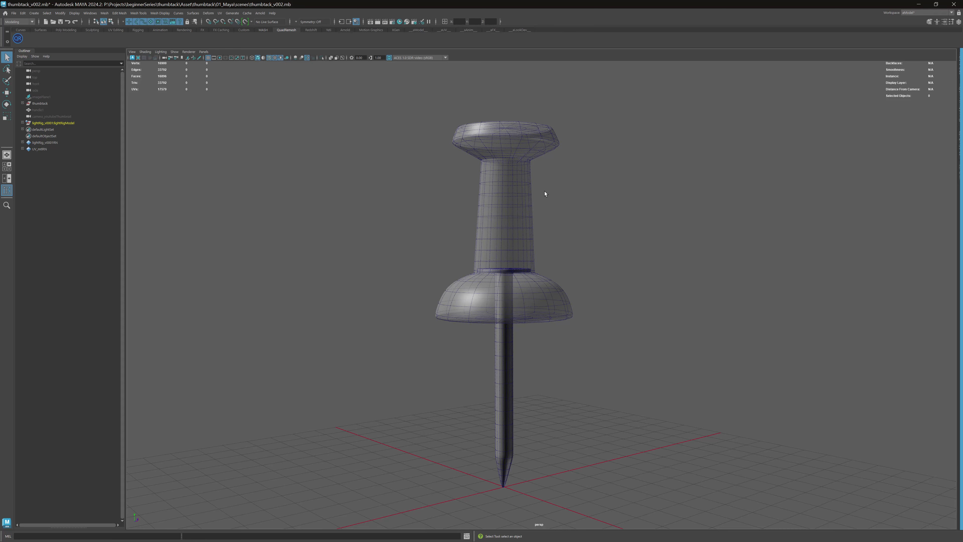
{"action": "left_click", "coordinate": [487, 245]}
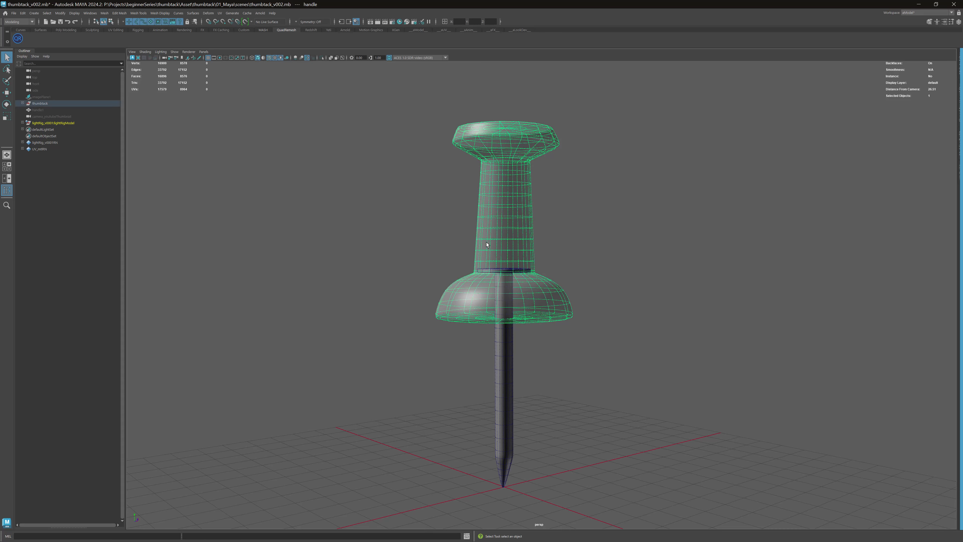
{"action": "key", "text": "ctrl+z"}
{"action": "left_click_drag", "start_coordinate": [493, 224], "coordinate": [528, 239], "text": "alt"}
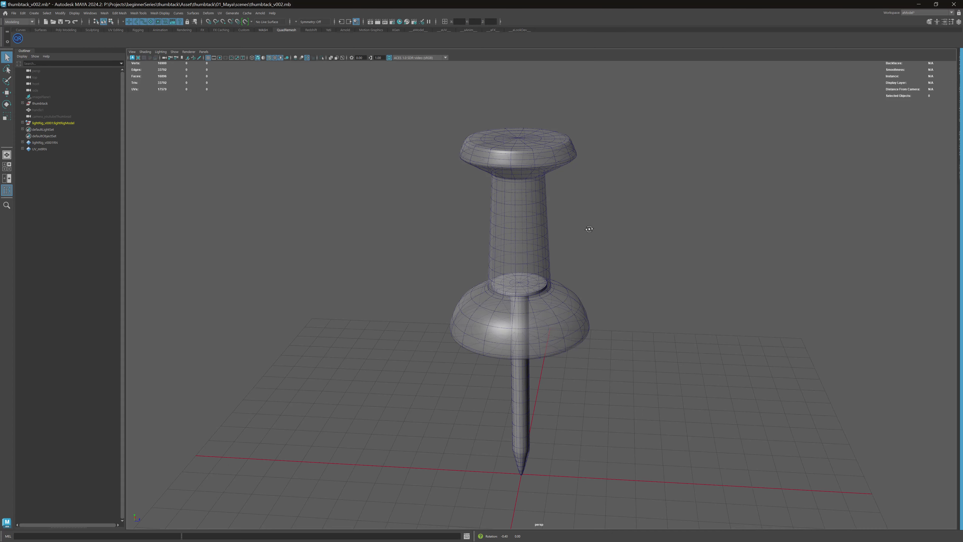
{"action": "left_click_drag", "start_coordinate": [594, 231], "coordinate": [554, 198], "text": "alt"}
{"action": "left_click_drag", "start_coordinate": [548, 156], "coordinate": [548, 157], "text": "alt"}
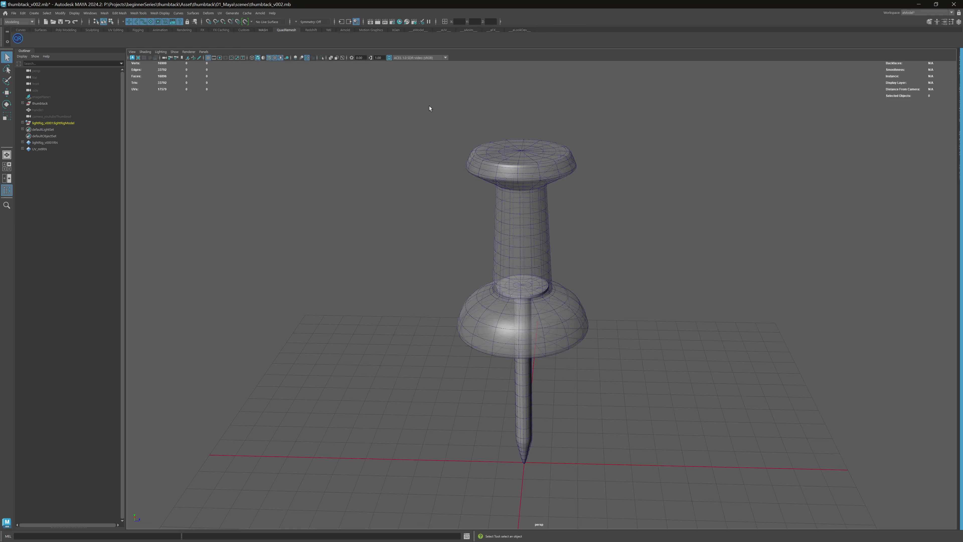
{"action": "left_click_drag", "start_coordinate": [430, 108], "coordinate": [614, 204]}
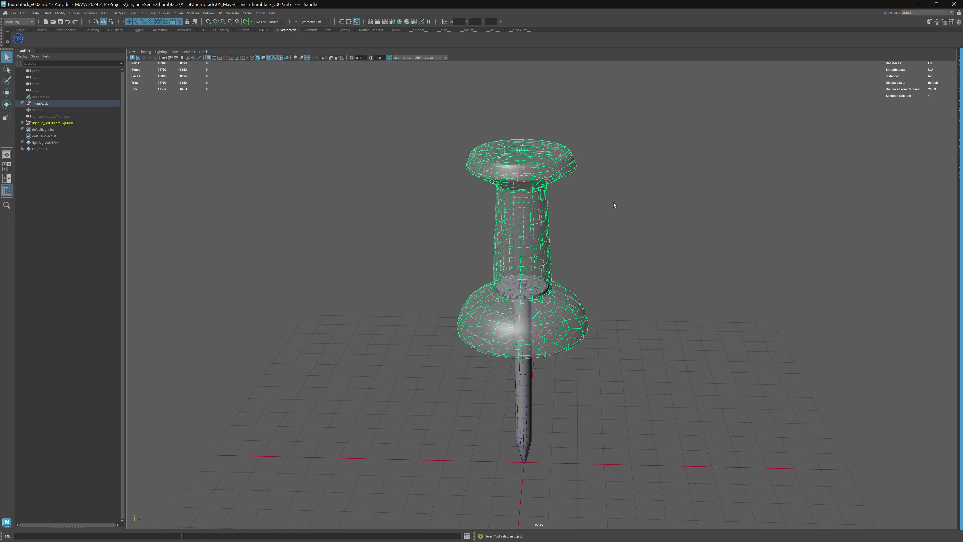
{"action": "left_click", "coordinate": [497, 212]}
{"action": "left_click_drag", "start_coordinate": [497, 212], "coordinate": [525, 204], "text": "alt"}
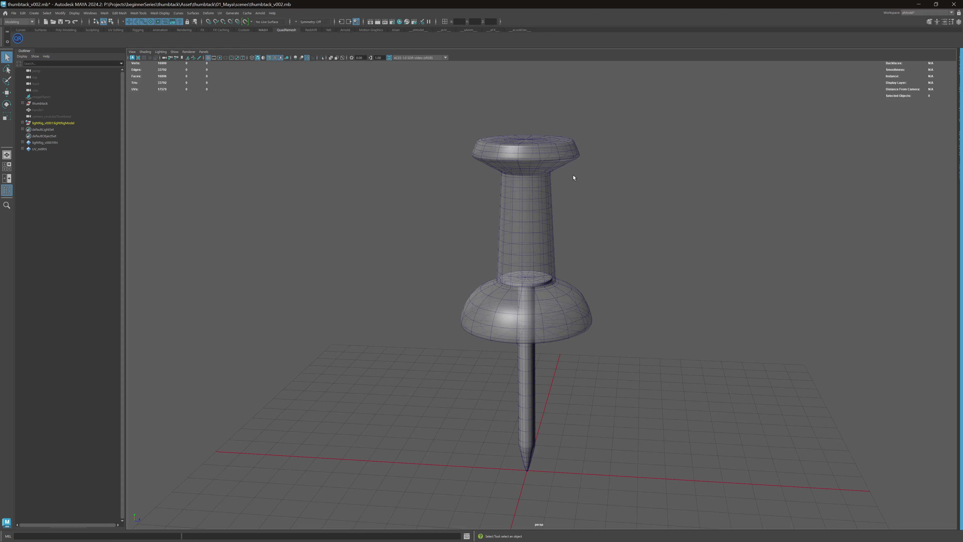
{"action": "left_click_drag", "start_coordinate": [596, 187], "coordinate": [572, 183], "text": "alt"}
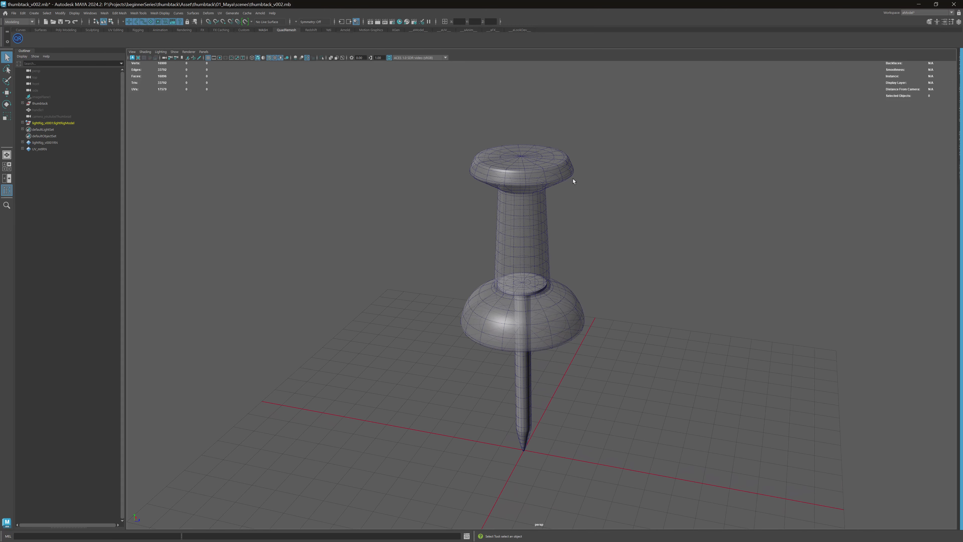
{"action": "right_click_drag", "start_coordinate": [573, 181], "coordinate": [609, 185], "text": "alt"}
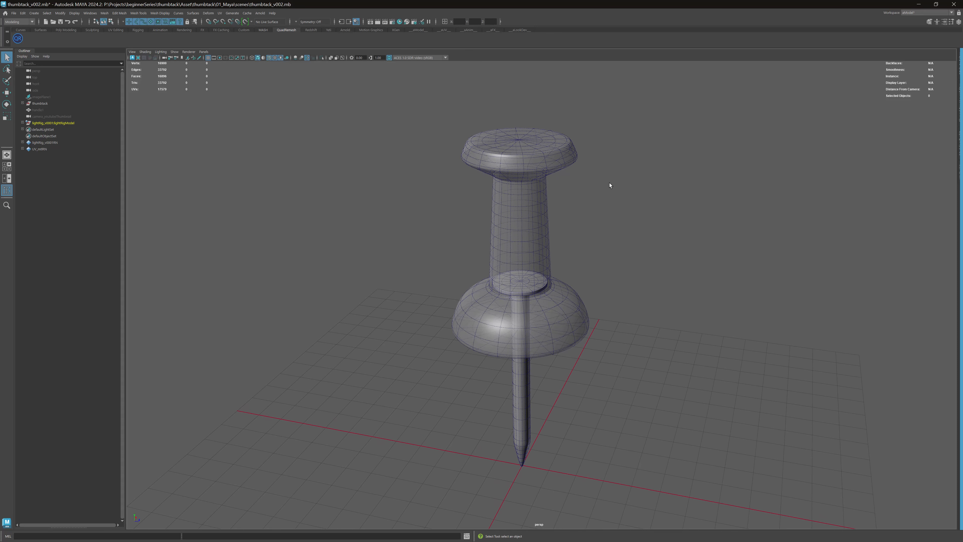
{"action": "left_click_drag", "start_coordinate": [609, 185], "coordinate": [617, 181], "text": "alt"}
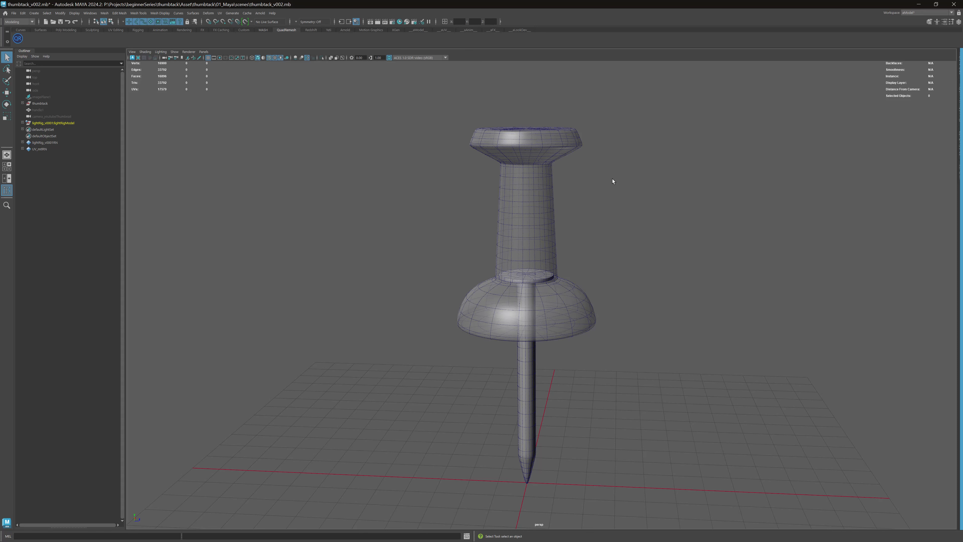
{"action": "left_click_drag", "start_coordinate": [609, 170], "coordinate": [557, 160], "text": "alt"}
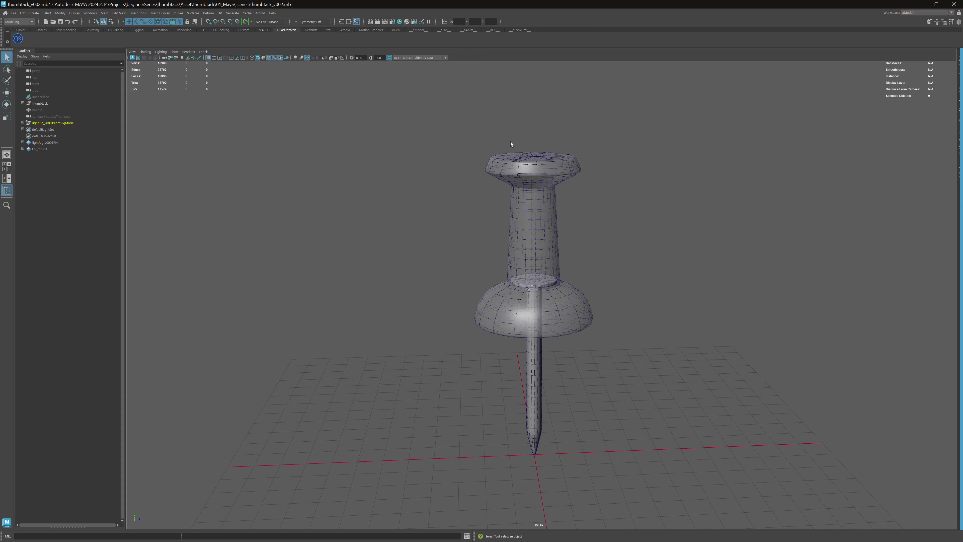
{"action": "left_click_drag", "start_coordinate": [477, 125], "coordinate": [535, 155], "text": "alt"}
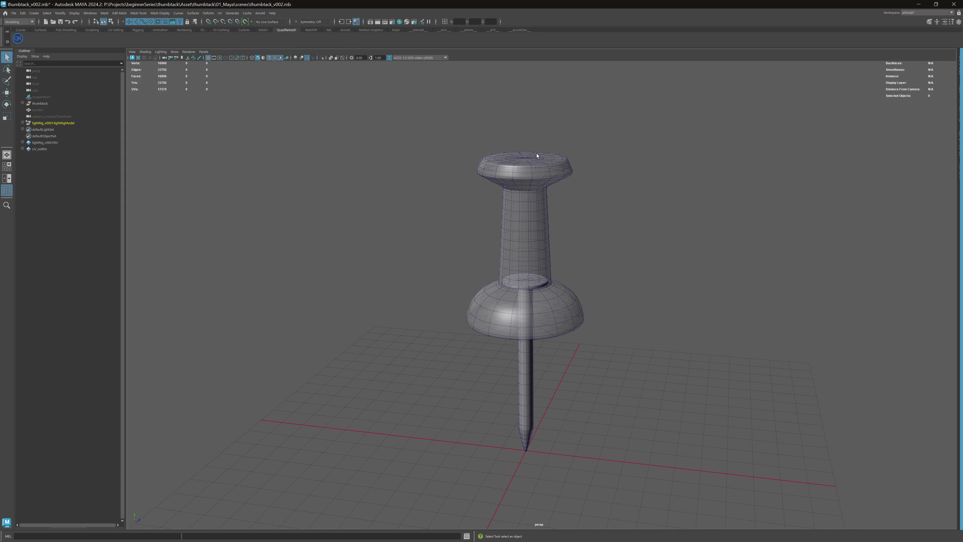
Step: Show the UV layouts of the thumbtack's handle and pin beside the perspective view, and clear the selection
{"action": "key", "text": "space"}
{"action": "left_click_drag", "start_coordinate": [688, 196], "coordinate": [784, 329]}
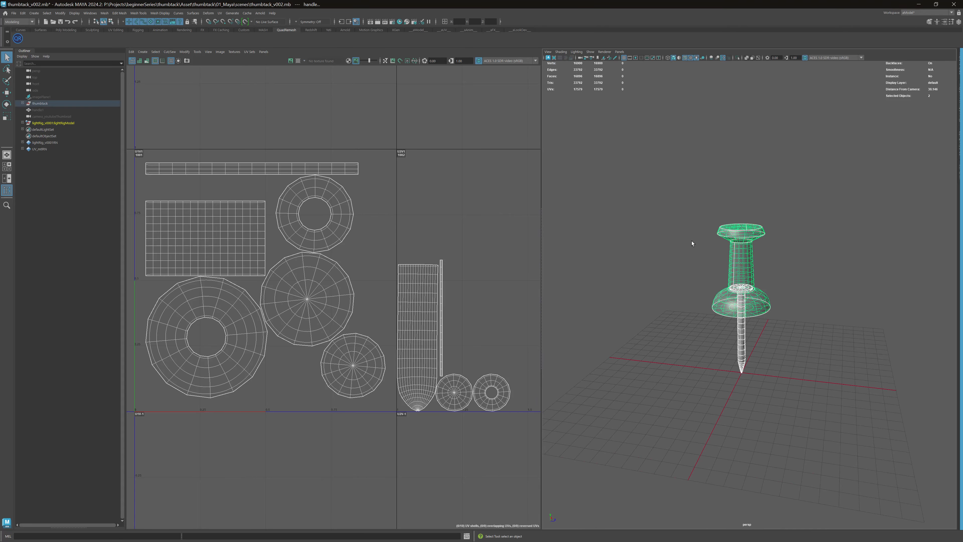
{"action": "middle_click_drag", "start_coordinate": [692, 243], "coordinate": [661, 235], "text": "alt"}
{"action": "right_click_drag", "start_coordinate": [661, 235], "coordinate": [778, 263], "text": "alt"}
{"action": "middle_click_drag", "start_coordinate": [778, 263], "coordinate": [834, 267], "text": "alt"}
{"action": "left_click_drag", "start_coordinate": [834, 267], "coordinate": [733, 197], "text": "alt"}
{"action": "left_click", "coordinate": [745, 183]}
{"action": "middle_click_drag", "start_coordinate": [745, 171], "coordinate": [750, 177], "text": "alt"}
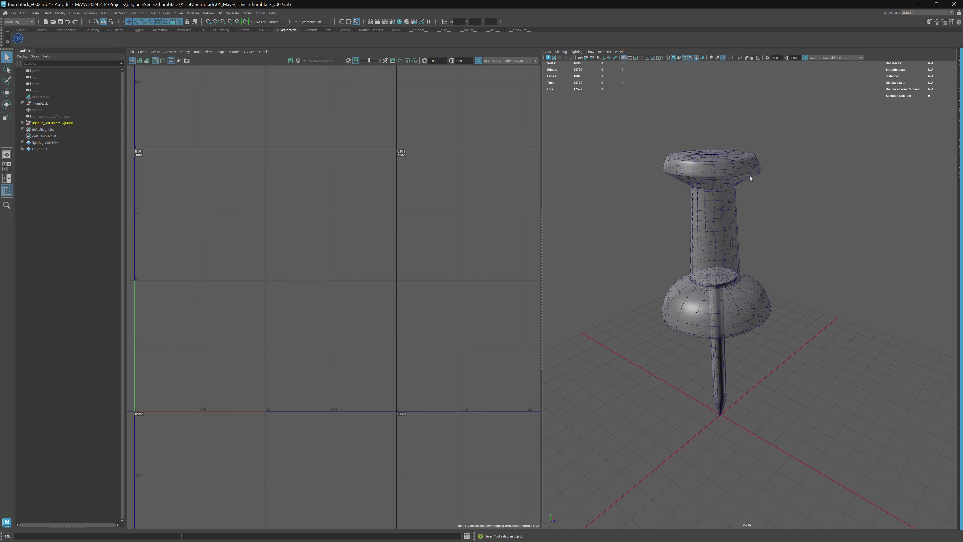
Step: Turn off the wireframe overlay and X-ray display so the thumbtack is shown as solid shaded geometry
{"action": "left_click", "coordinate": [686, 59]}
{"action": "left_click", "coordinate": [690, 58]}
{"action": "left_click", "coordinate": [679, 58]}
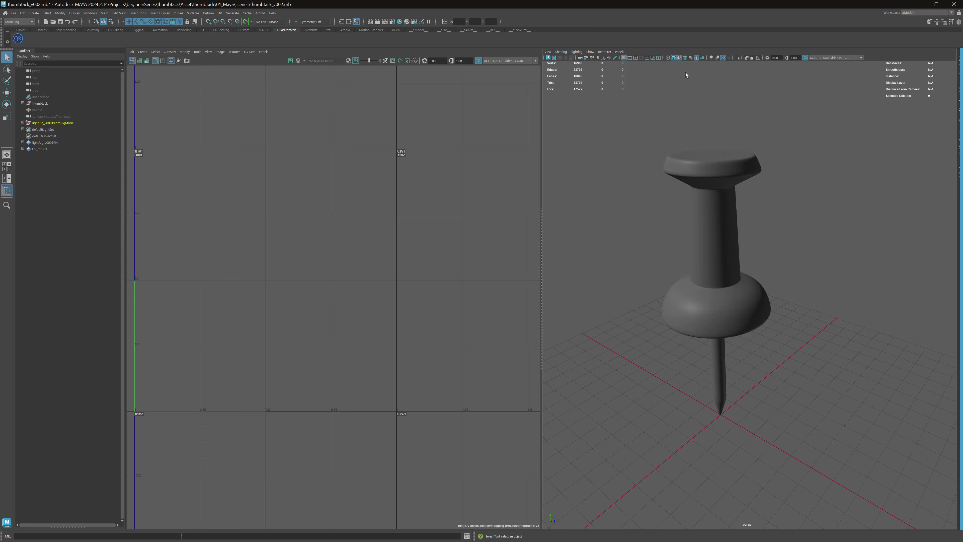
{"action": "mouse_move", "coordinate": [698, 99]}
{"action": "left_mouse_down", "text": "alt"}
{"action": "mouse_move", "coordinate": [709, 109]}
{"action": "mouse_move", "coordinate": [695, 114]}
{"action": "mouse_move", "coordinate": [687, 102]}
{"action": "left_mouse_up", "text": "alt"}
{"action": "left_click", "coordinate": [684, 58]}
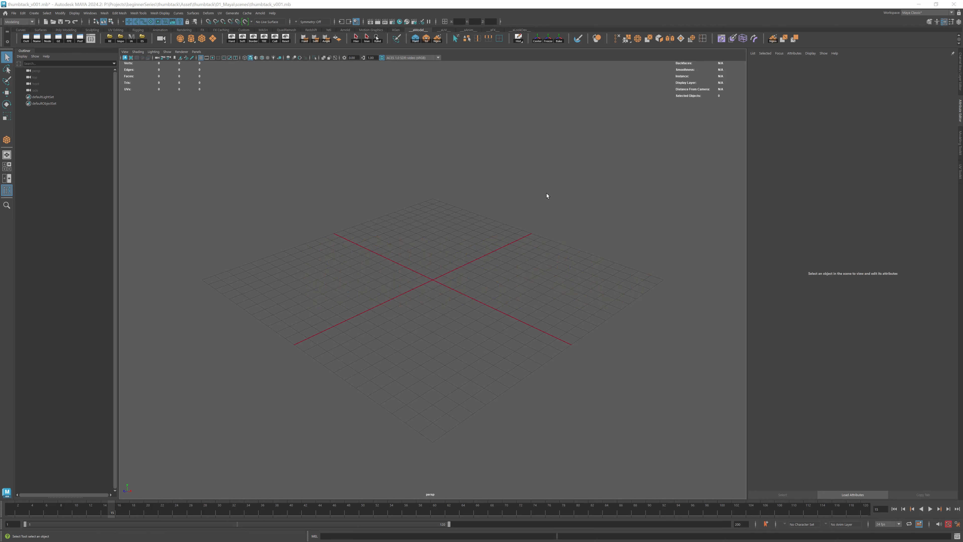
Step: Undock the Outliner into a floating window over the viewport of the empty thumbtack_v001 scene
{"action": "left_click_drag", "start_coordinate": [546, 196], "coordinate": [463, 151], "text": "alt"}
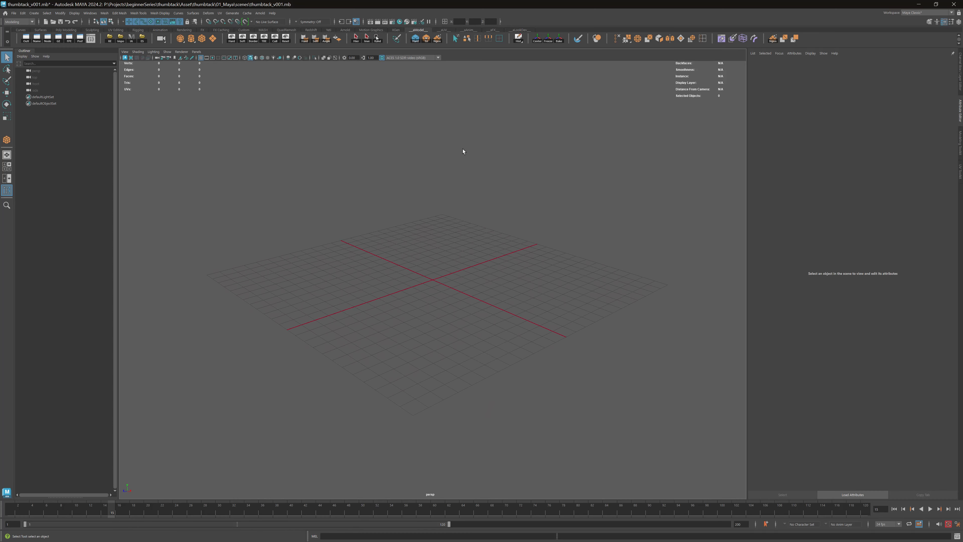
{"action": "left_click_drag", "start_coordinate": [394, 151], "coordinate": [400, 151], "text": "alt"}
{"action": "left_click_drag", "start_coordinate": [24, 50], "coordinate": [423, 134]}
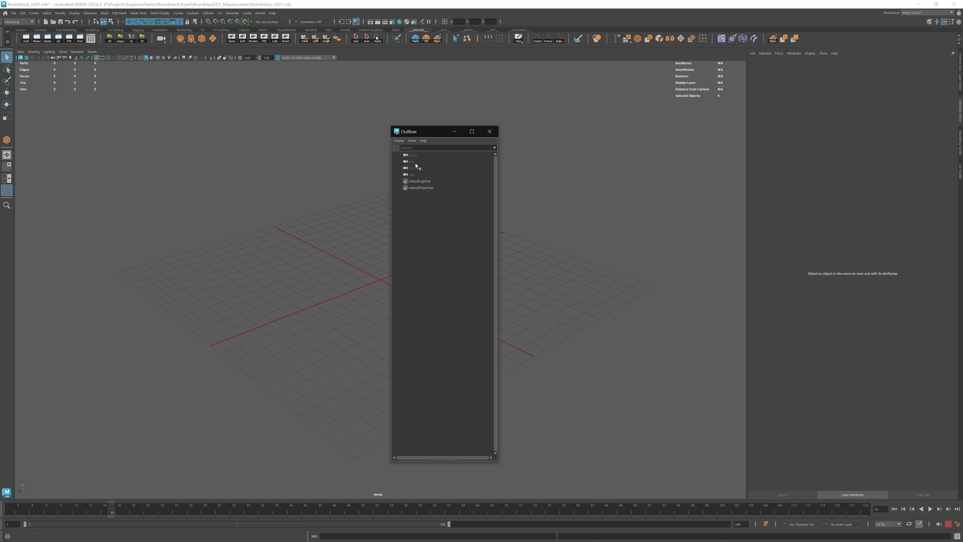
{"action": "left_click_drag", "start_coordinate": [425, 133], "coordinate": [211, 104]}
Step: Create a polygon sphere at the origin and leave it deselected with its default name
{"action": "left_click", "coordinate": [181, 39]}
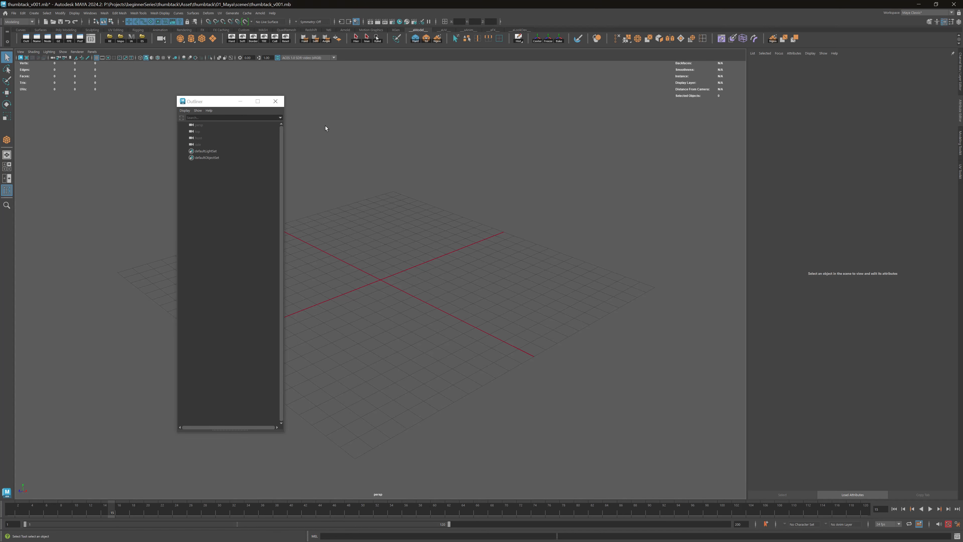
{"action": "key", "text": "f"}
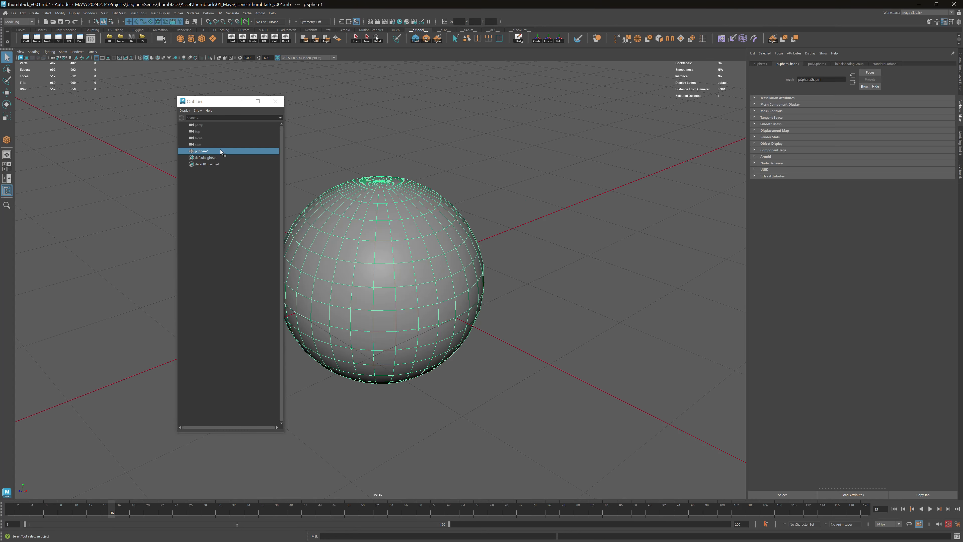
{"action": "left_click_drag", "start_coordinate": [212, 101], "coordinate": [252, 96]}
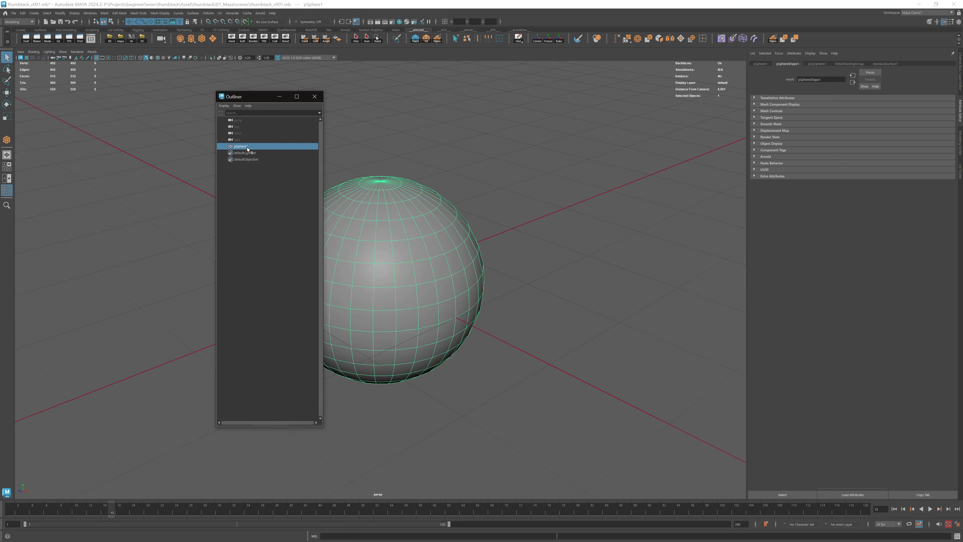
{"action": "double_click", "coordinate": [250, 146]}
{"action": "left_click", "coordinate": [270, 176]}
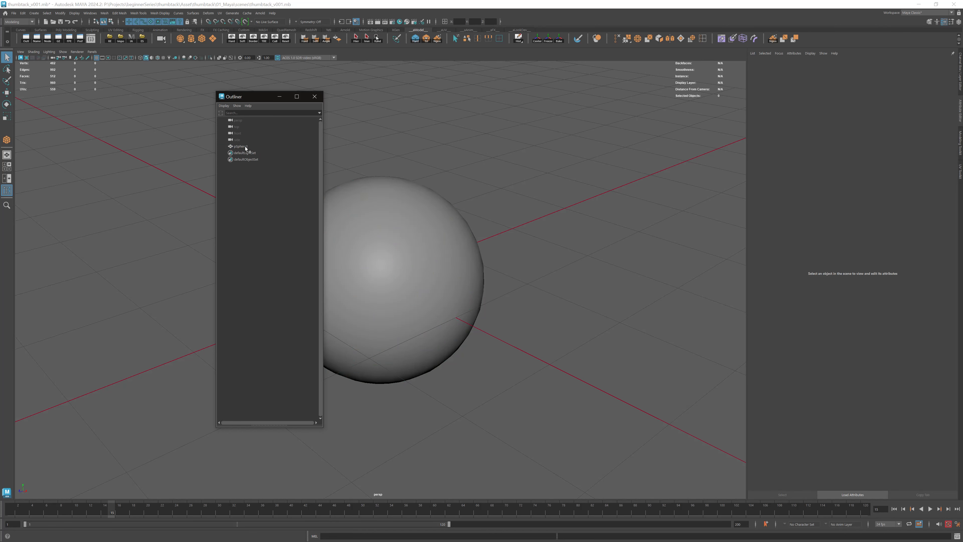
Step: Group the sphere and rename the new group feafea
{"action": "left_click", "coordinate": [243, 149]}
{"action": "key", "text": "ctrl+g"}
{"action": "left_click", "coordinate": [225, 147]}
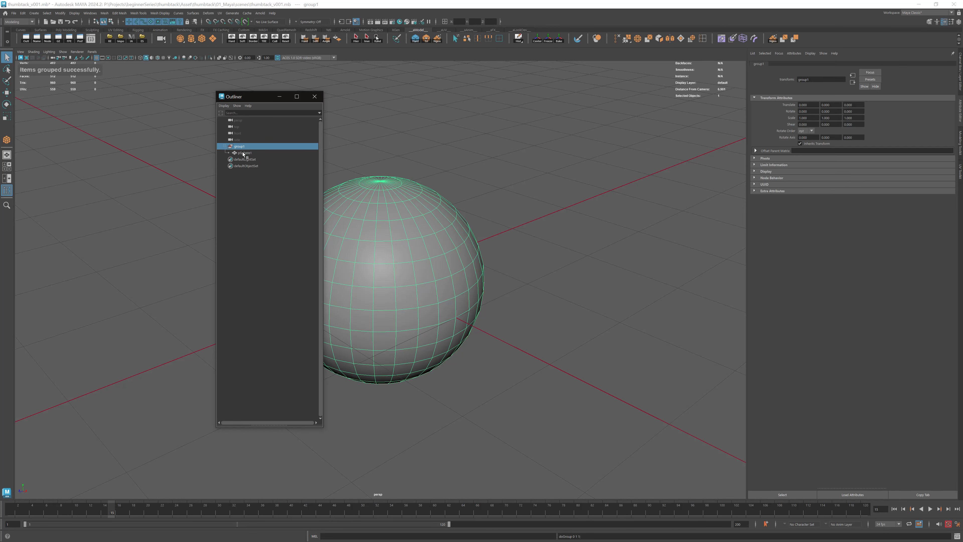
{"action": "double_click", "coordinate": [243, 146]}
{"action": "type", "text": "feafea"}
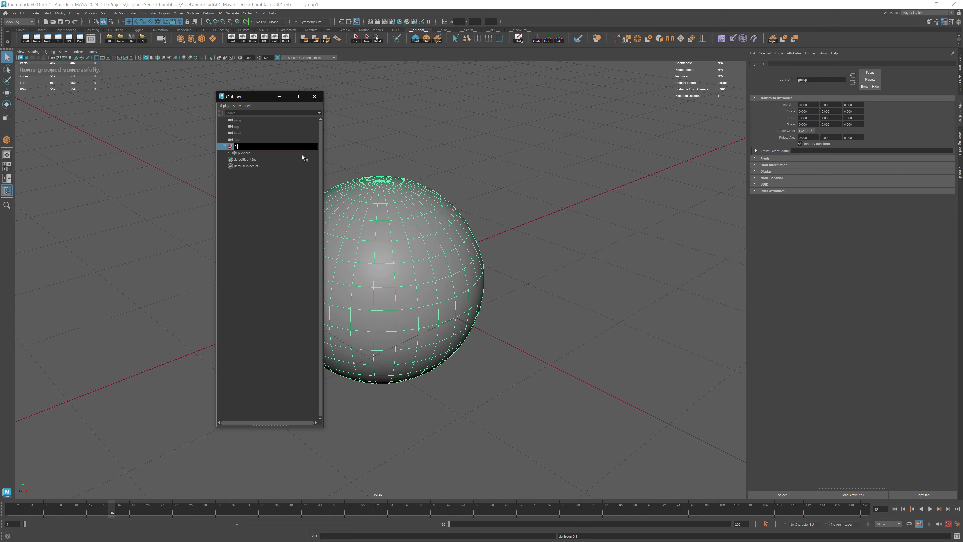
{"action": "left_click", "coordinate": [374, 162]}
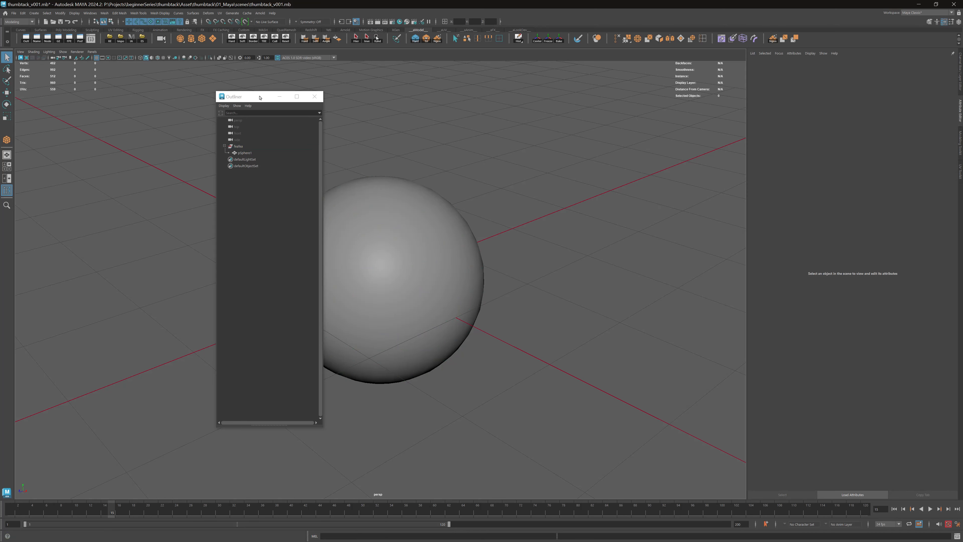
Step: Close and reopen the floating Outliner, and dock it between the toolbox and the viewport
{"action": "left_click_drag", "start_coordinate": [260, 97], "coordinate": [239, 101]}
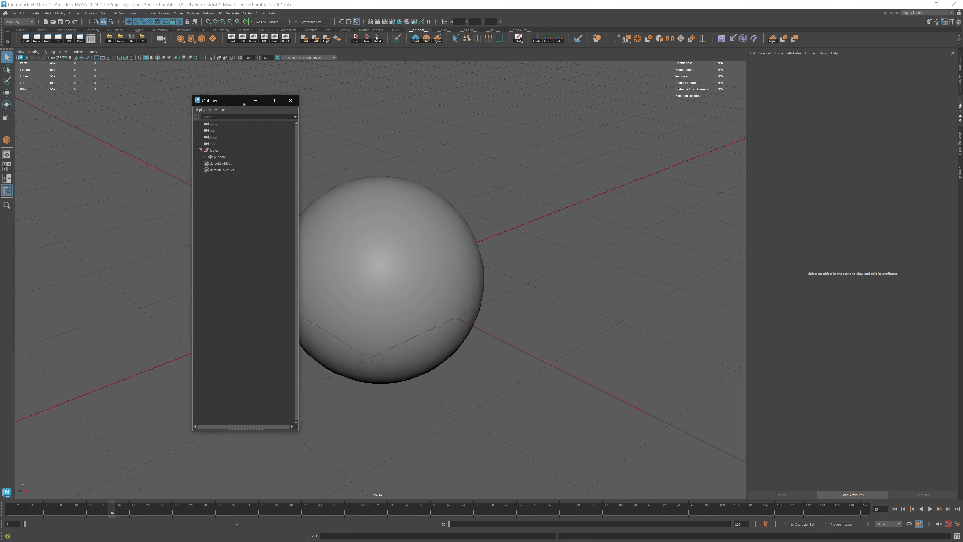
{"action": "left_click", "coordinate": [289, 96]}
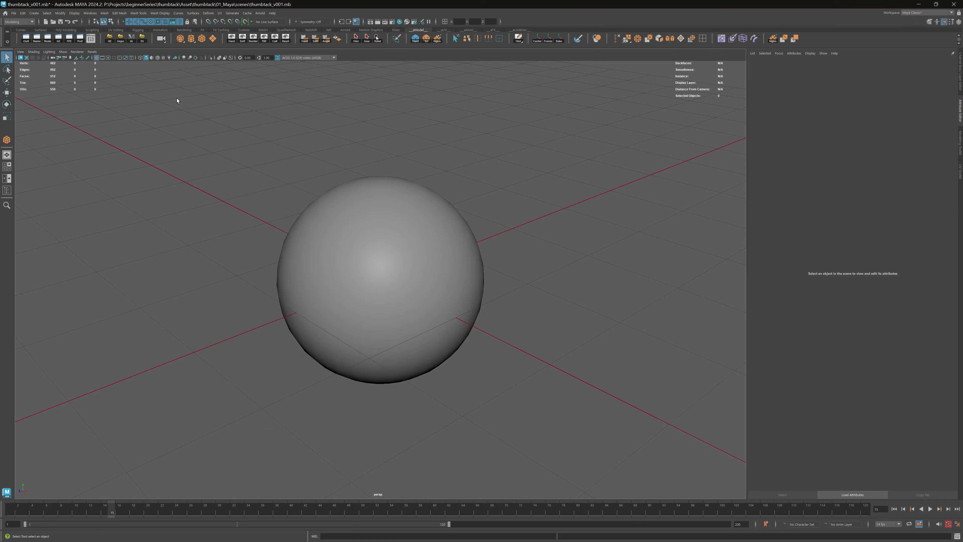
{"action": "left_click", "coordinate": [8, 190]}
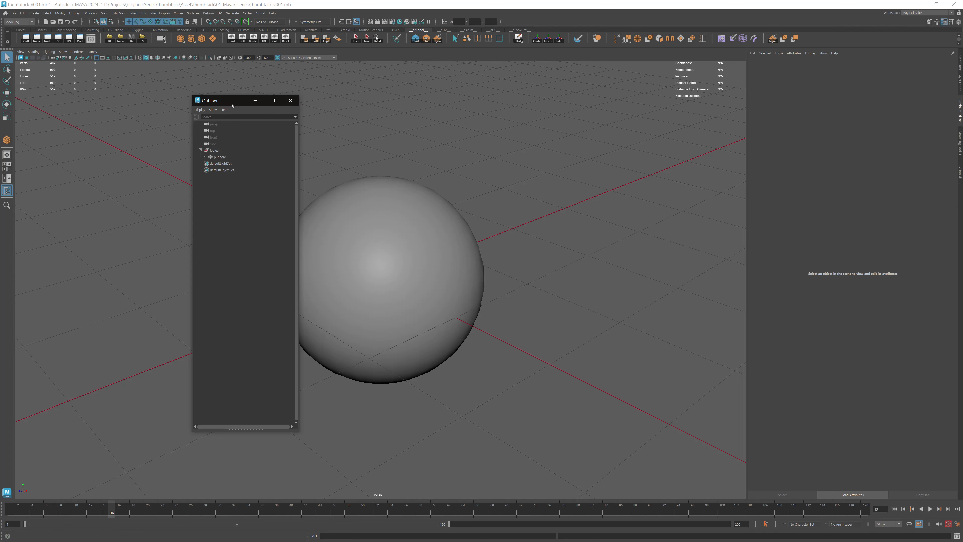
{"action": "left_click_drag", "start_coordinate": [235, 104], "coordinate": [14, 114]}
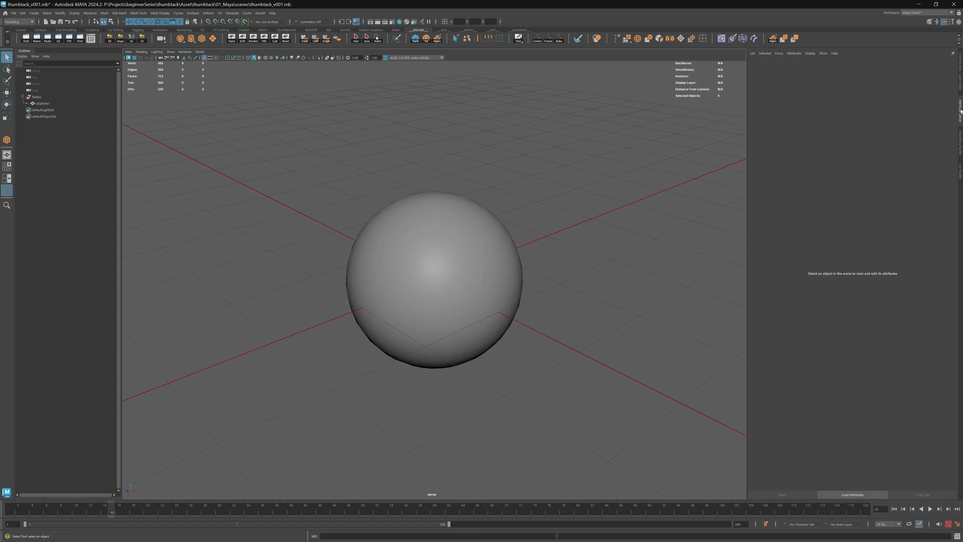
Step: Undock the Attribute Editor into a floating window and load the sphere's attributes in it
{"action": "left_click_drag", "start_coordinate": [961, 111], "coordinate": [607, 82]}
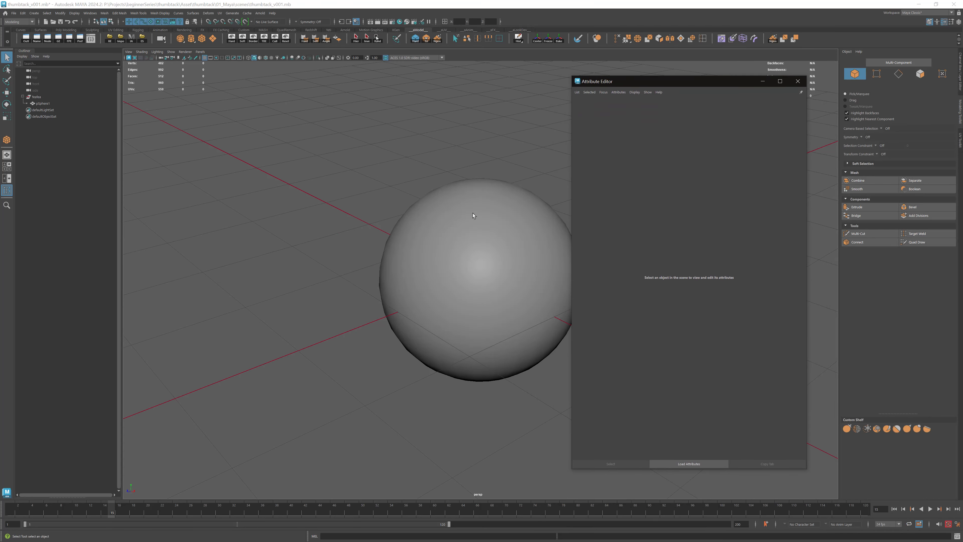
{"action": "left_click", "coordinate": [473, 216]}
{"action": "left_click_drag", "start_coordinate": [366, 180], "coordinate": [375, 127], "text": "alt"}
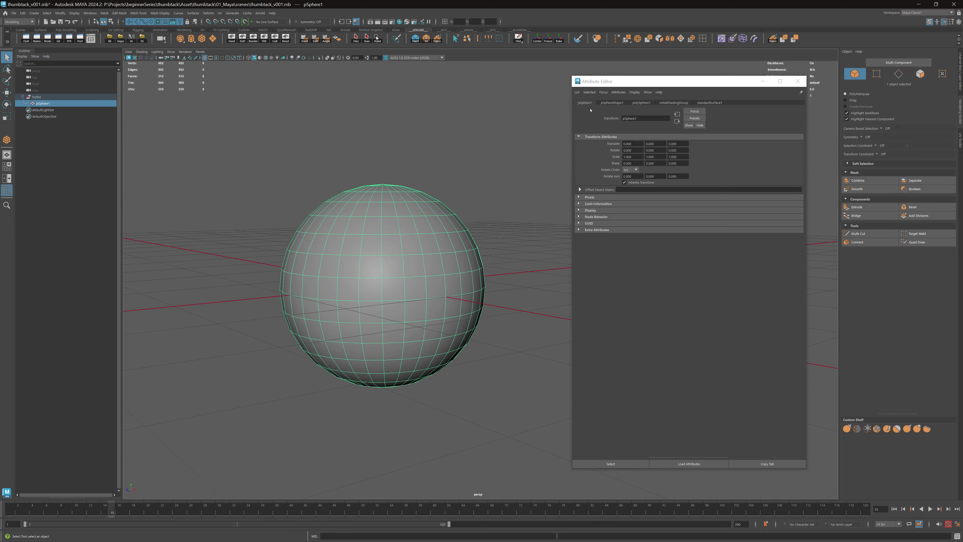
Step: Examine the sphere's transform, shape, creation, shading group and material attributes, including the transform's pivot and limit settings
{"action": "left_click", "coordinate": [609, 103]}
{"action": "left_click", "coordinate": [585, 103]}
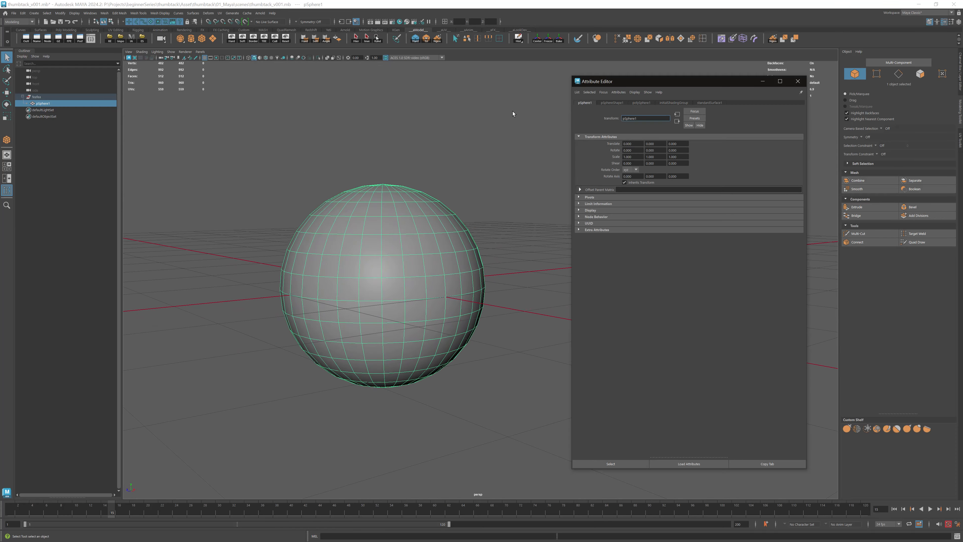
{"action": "left_click", "coordinate": [612, 103]}
{"action": "left_click", "coordinate": [641, 103]}
{"action": "left_click", "coordinate": [673, 103]}
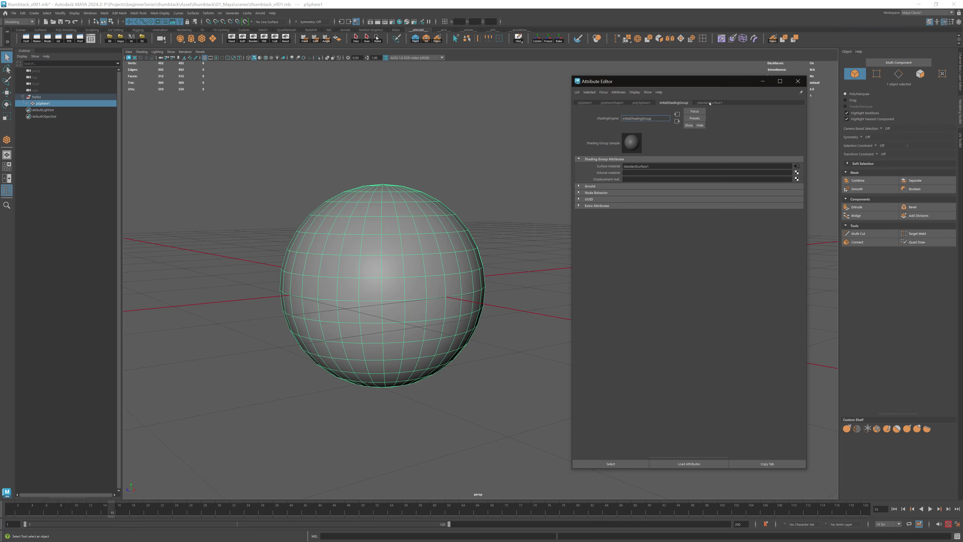
{"action": "left_click", "coordinate": [709, 102]}
{"action": "left_click", "coordinate": [674, 103]}
{"action": "left_click", "coordinate": [641, 103]}
{"action": "left_click", "coordinate": [611, 103]}
{"action": "left_click", "coordinate": [584, 103]}
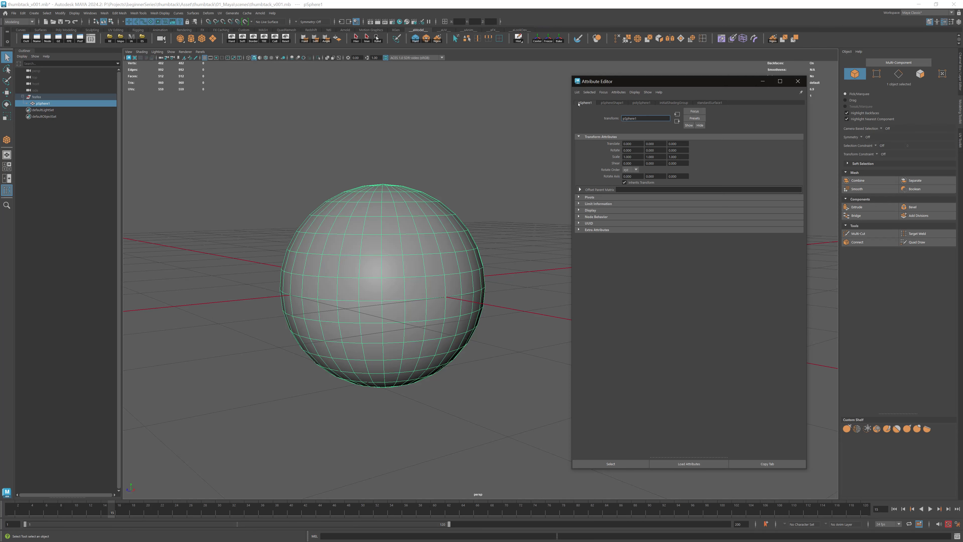
{"action": "left_click", "coordinate": [590, 197]}
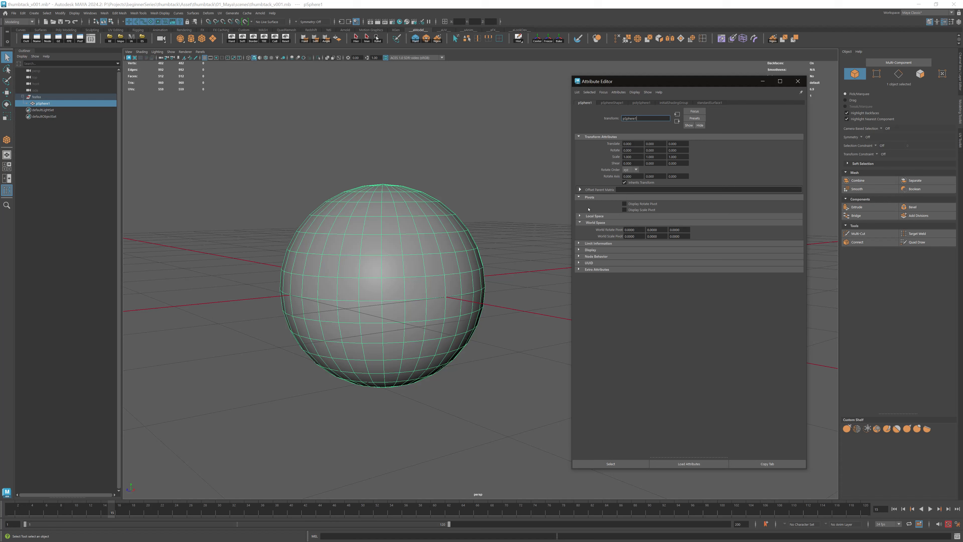
{"action": "left_click", "coordinate": [600, 243]}
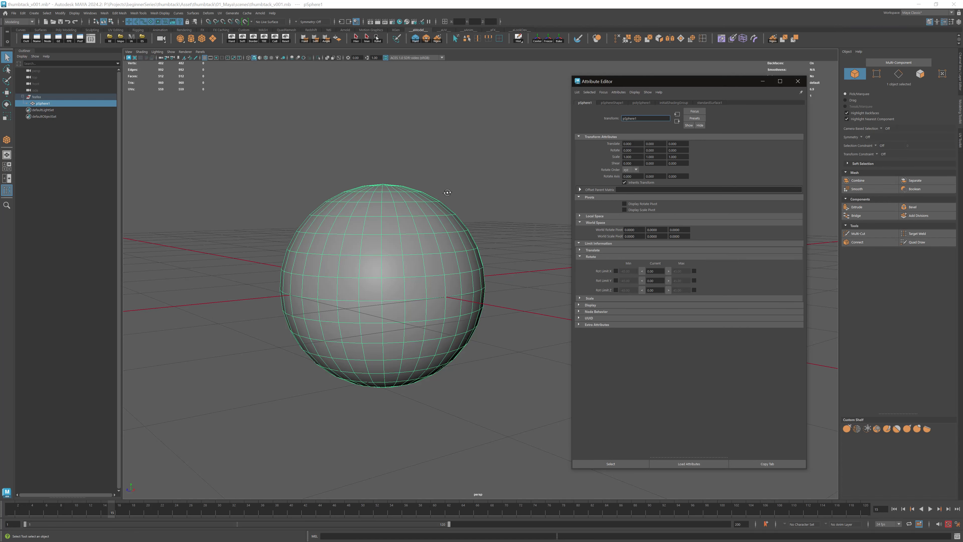
Step: Review each of the sphere's attribute nodes once more, return to its transform attributes, and close the floating Attribute Editor
{"action": "left_click_drag", "start_coordinate": [447, 193], "coordinate": [493, 201], "text": "alt"}
{"action": "left_click", "coordinate": [611, 102]}
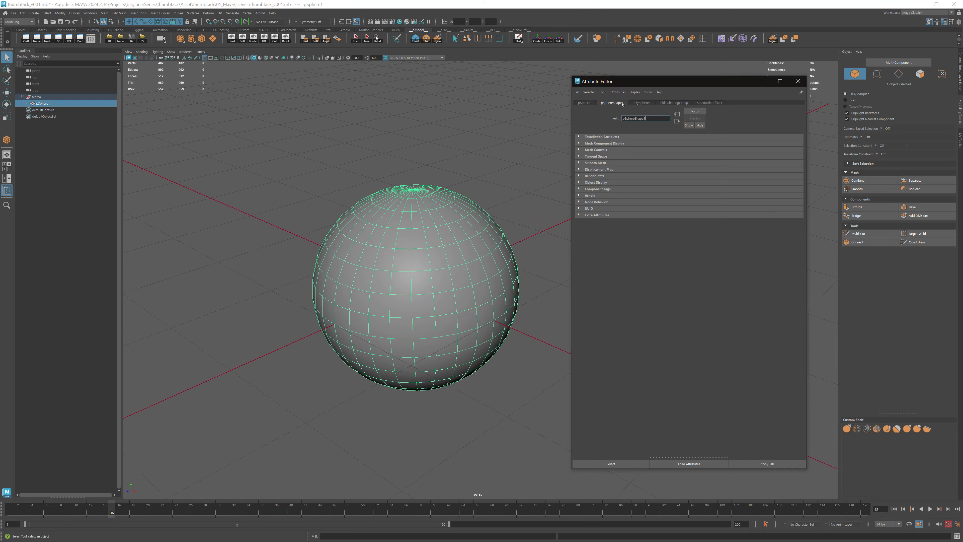
{"action": "left_click", "coordinate": [641, 102]}
{"action": "left_click", "coordinate": [670, 103]}
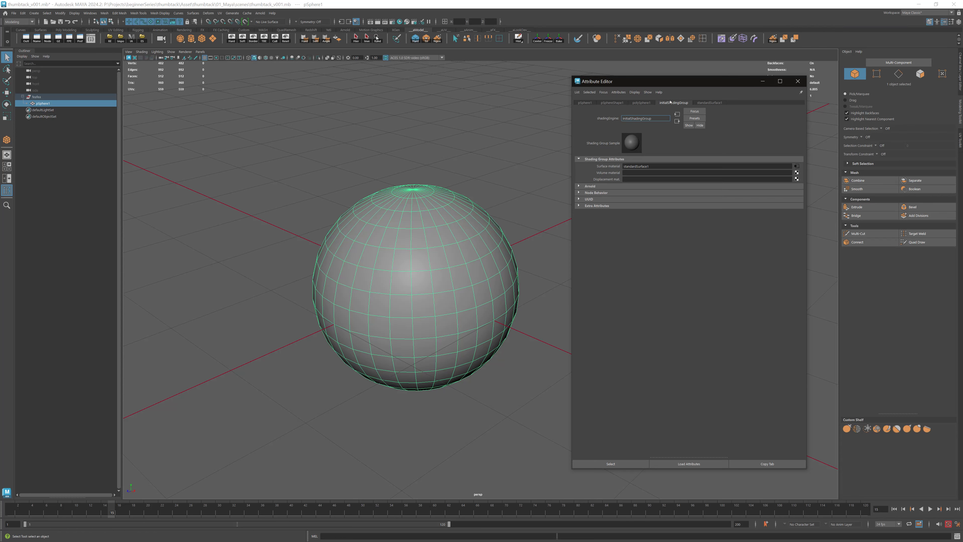
{"action": "left_click", "coordinate": [702, 103]}
{"action": "left_click", "coordinate": [586, 103]}
{"action": "left_click_drag", "start_coordinate": [625, 82], "coordinate": [620, 83]}
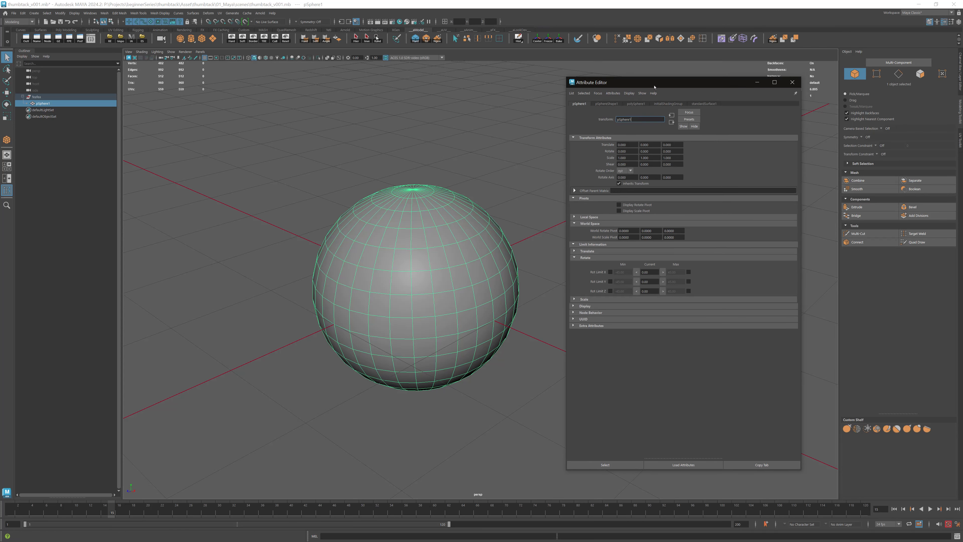
{"action": "left_click", "coordinate": [791, 82]}
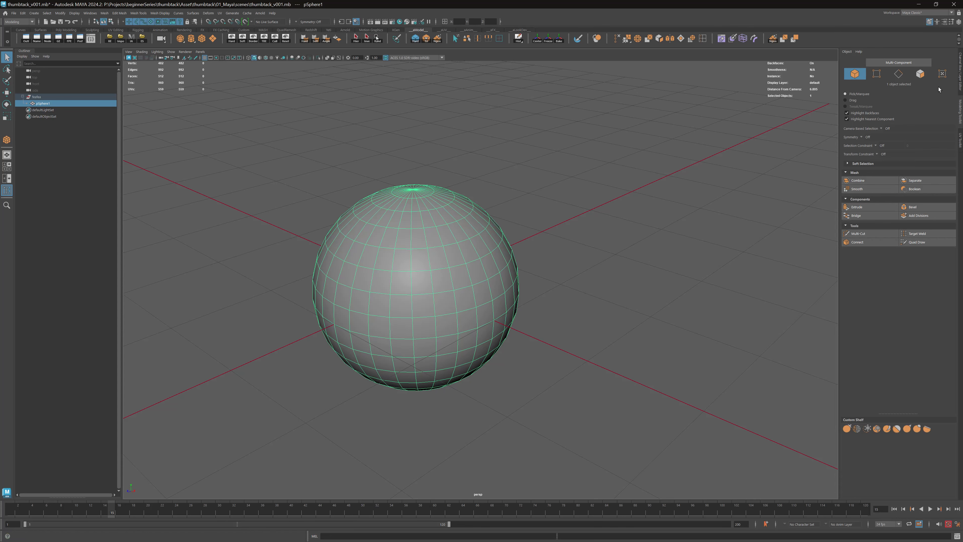
Step: Undock the Channel Box / Layer Editor into a narrower floating window and expand the sphere's polySphere1 creation inputs
{"action": "left_click", "coordinate": [961, 87]}
{"action": "left_click_drag", "start_coordinate": [960, 80], "coordinate": [667, 113]}
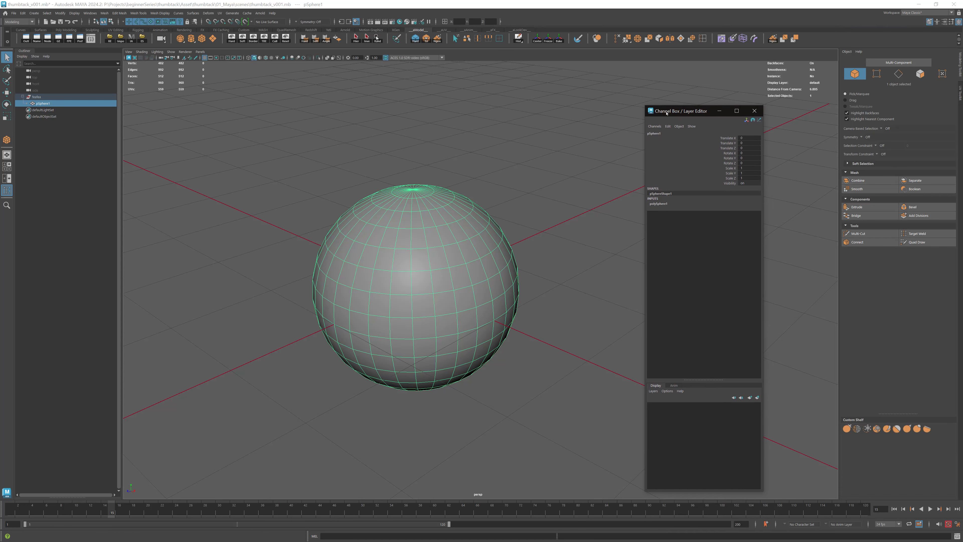
{"action": "left_click_drag", "start_coordinate": [645, 145], "coordinate": [668, 144]}
{"action": "left_click_drag", "start_coordinate": [701, 113], "coordinate": [689, 98]}
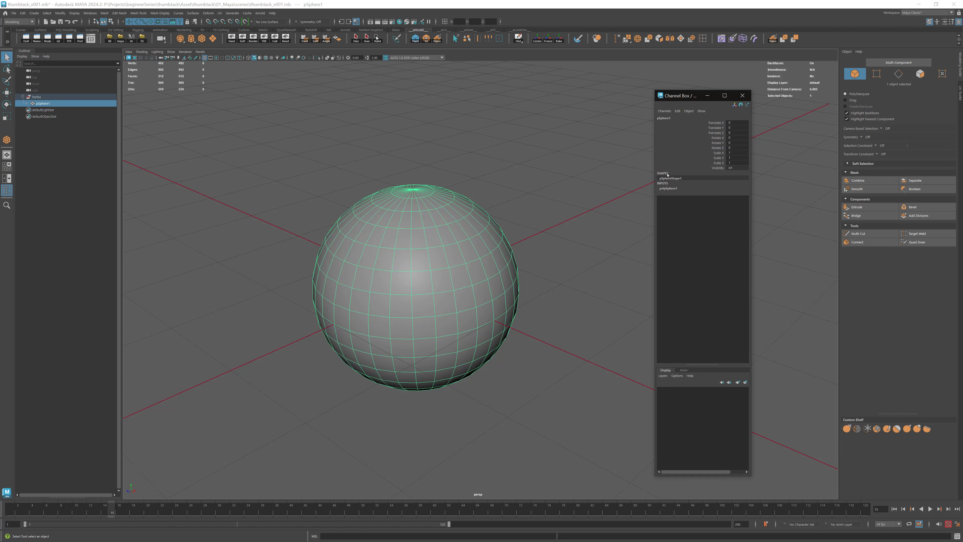
{"action": "left_click", "coordinate": [669, 188]}
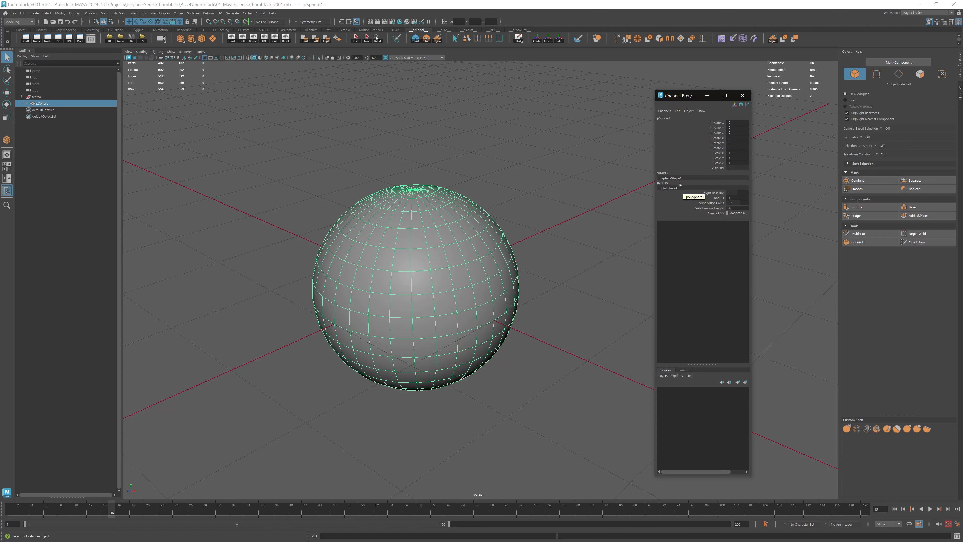
Step: Set the sphere's Subdivisions Axis to 26 in its creation inputs
{"action": "mouse_move", "coordinate": [568, 179]}
{"action": "left_mouse_down", "text": "alt"}
{"action": "mouse_move", "coordinate": [559, 170]}
{"action": "mouse_move", "coordinate": [570, 178]}
{"action": "left_mouse_up", "text": "alt"}
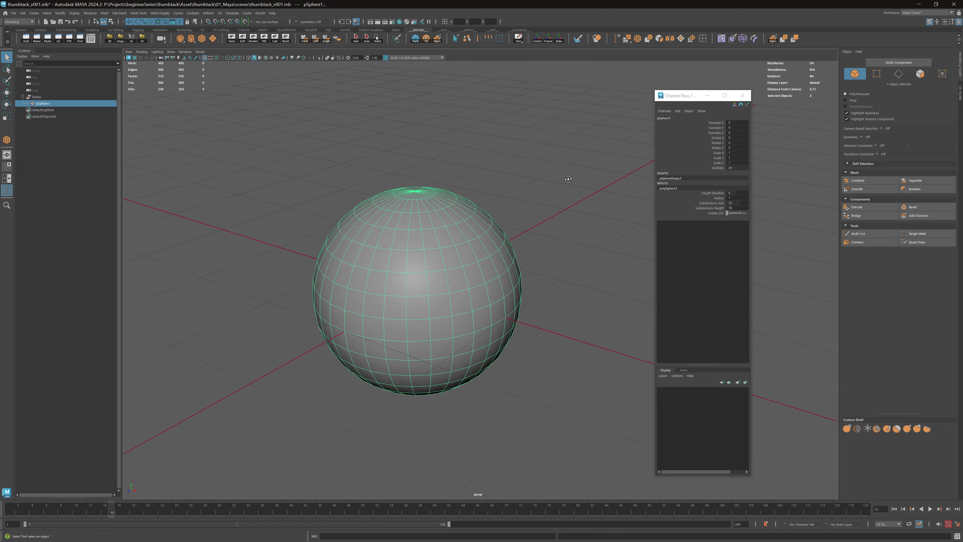
{"action": "middle_click_drag", "start_coordinate": [570, 179], "coordinate": [596, 165], "text": "alt"}
{"action": "right_click_drag", "start_coordinate": [462, 169], "coordinate": [568, 176], "text": "alt"}
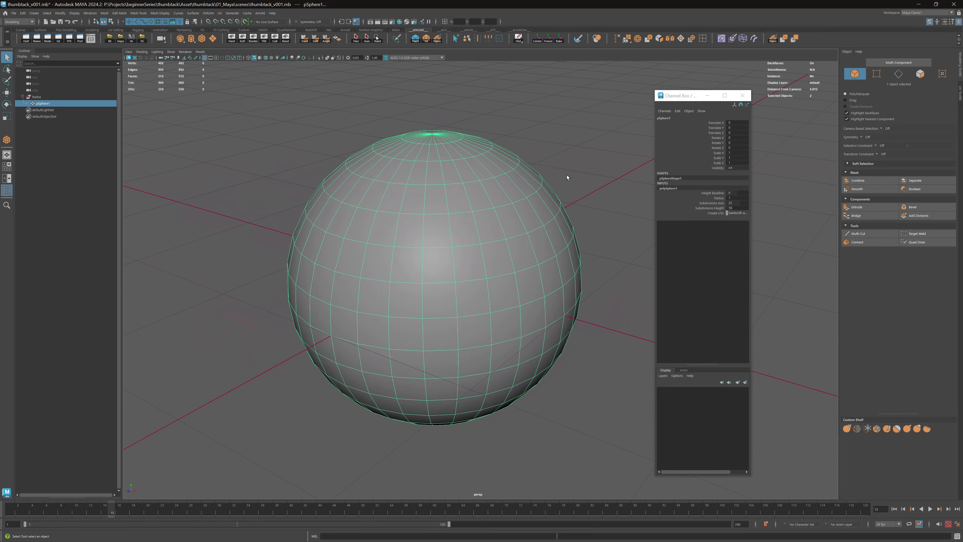
{"action": "middle_click_drag", "start_coordinate": [561, 170], "coordinate": [581, 170], "text": "alt"}
{"action": "left_click_drag", "start_coordinate": [581, 171], "coordinate": [554, 163], "text": "alt"}
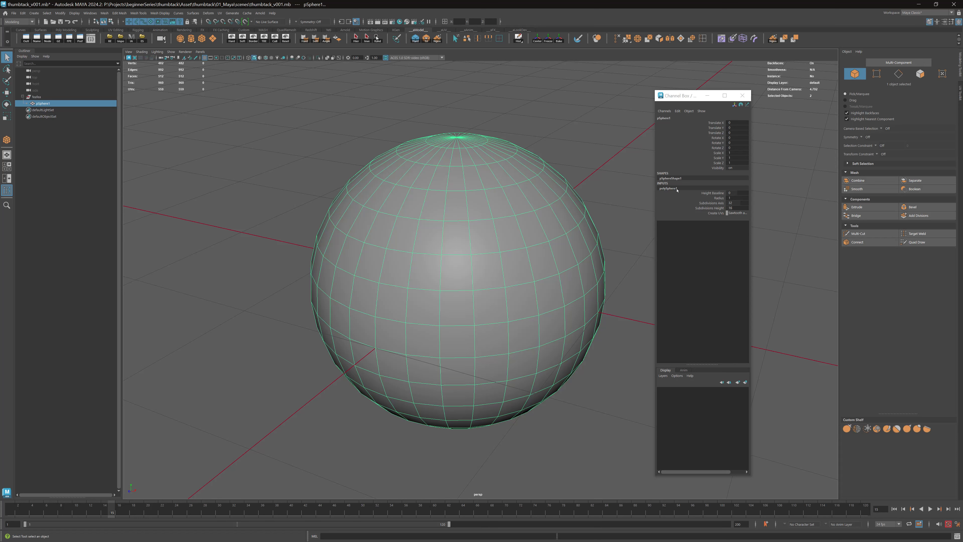
{"action": "left_click", "coordinate": [713, 197]}
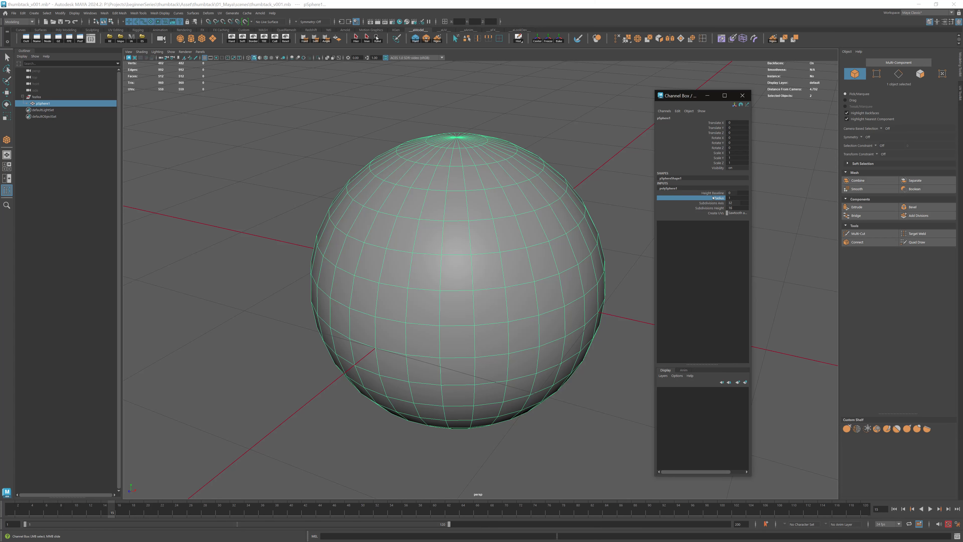
{"action": "left_click", "coordinate": [719, 203]}
{"action": "mouse_move", "coordinate": [537, 157]}
{"action": "middle_mouse_down"}
{"action": "mouse_move", "coordinate": [592, 159]}
{"action": "mouse_move", "coordinate": [464, 155]}
{"action": "mouse_move", "coordinate": [555, 146]}
{"action": "mouse_move", "coordinate": [524, 151]}
{"action": "middle_mouse_up"}
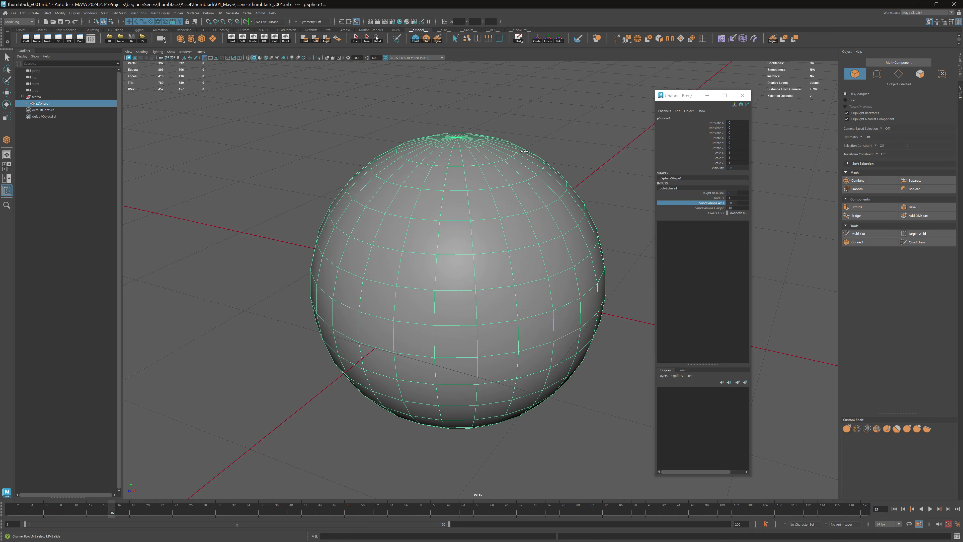
Step: Extrude a single face on the upper part of the sphere outward by about 0.11
{"action": "key", "text": "F11"}
{"action": "left_click", "coordinate": [531, 192]}
{"action": "key", "text": "w"}
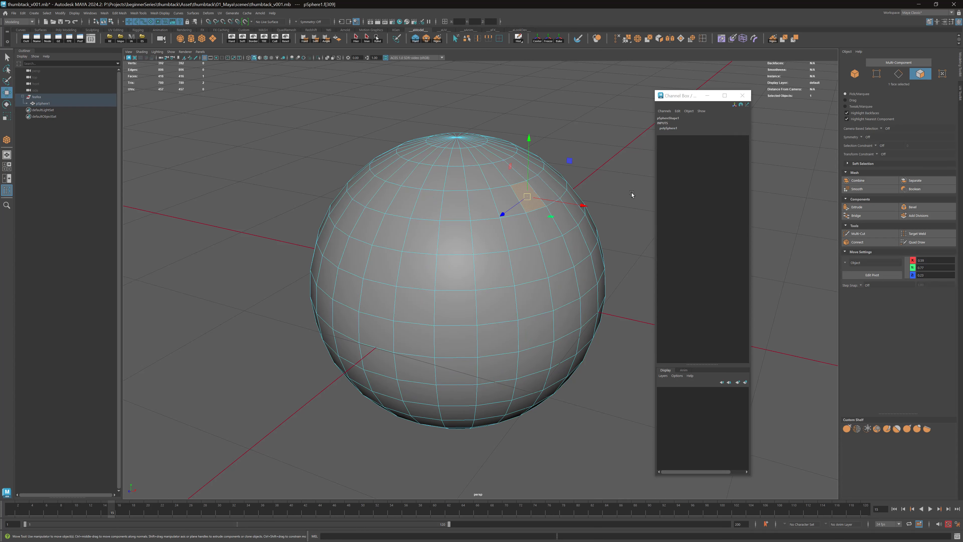
{"action": "left_click", "coordinate": [857, 206]}
{"action": "left_click_drag", "start_coordinate": [575, 172], "coordinate": [624, 136], "text": "alt"}
{"action": "middle_click_drag", "start_coordinate": [539, 129], "coordinate": [471, 163], "text": "alt"}
{"action": "left_click_drag", "start_coordinate": [472, 164], "coordinate": [457, 162], "text": "alt"}
{"action": "key", "text": "q"}
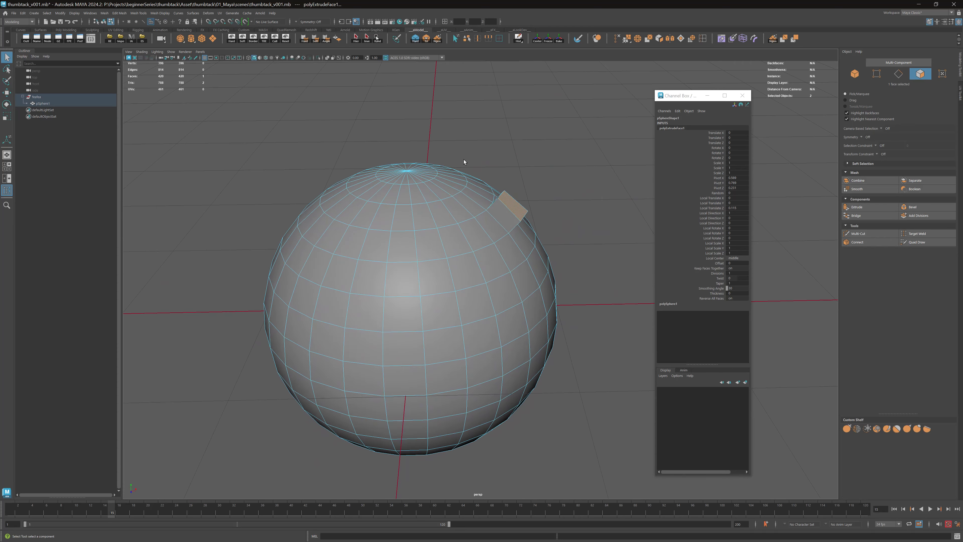
Step: Return to object selection, select the sphere, and expand the face extrusion's settings in its construction history
{"action": "right_click_drag", "start_coordinate": [451, 185], "coordinate": [470, 169]}
{"action": "left_click_drag", "start_coordinate": [470, 170], "coordinate": [453, 173], "text": "alt"}
{"action": "left_click", "coordinate": [474, 201]}
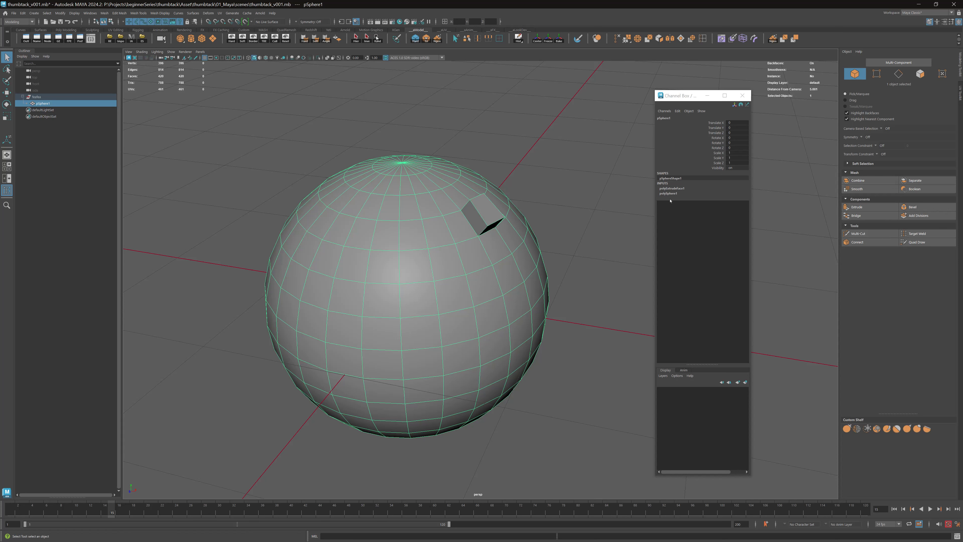
{"action": "double_click", "coordinate": [677, 189]}
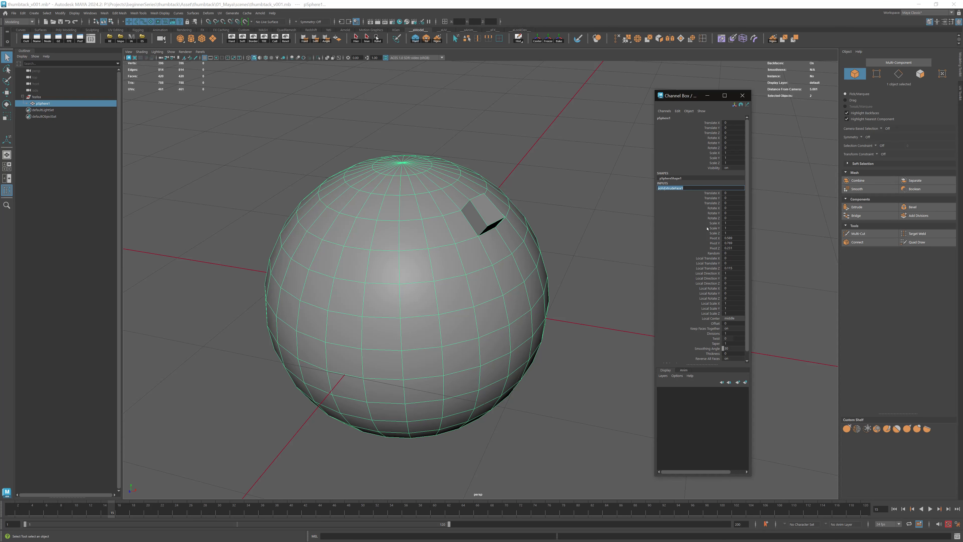
Step: Deselect the sphere and close the floating Channel Box / Layer Editor
{"action": "left_click", "coordinate": [638, 159]}
{"action": "left_click_drag", "start_coordinate": [688, 99], "coordinate": [716, 93]}
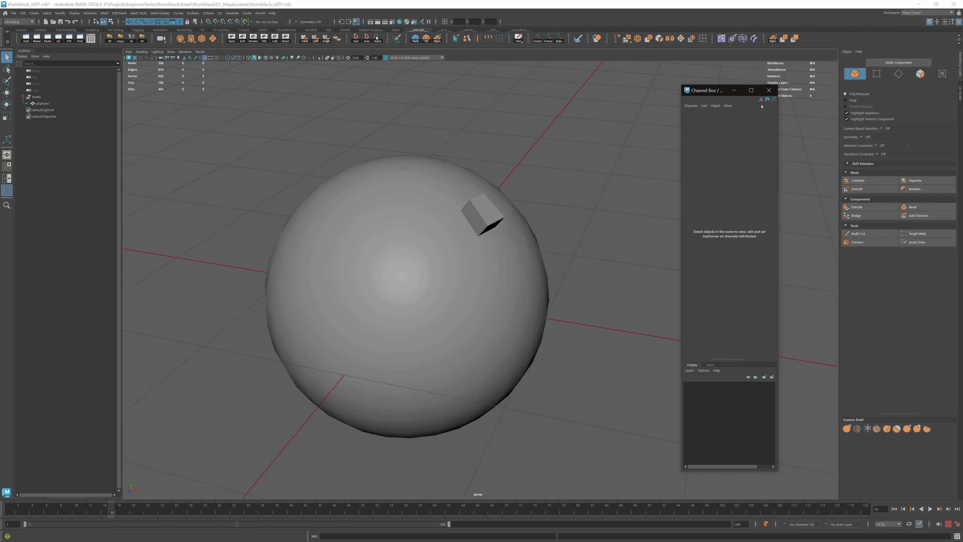
{"action": "left_click", "coordinate": [767, 91]}
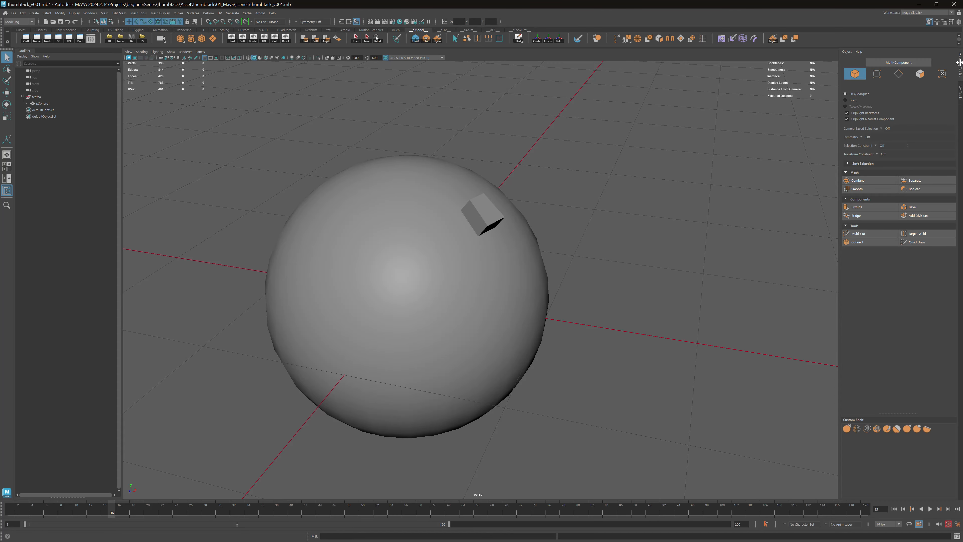
Step: Undock the Modeling Toolkit into a floating window and place it beside the sphere
{"action": "left_click_drag", "start_coordinate": [959, 62], "coordinate": [610, 100]}
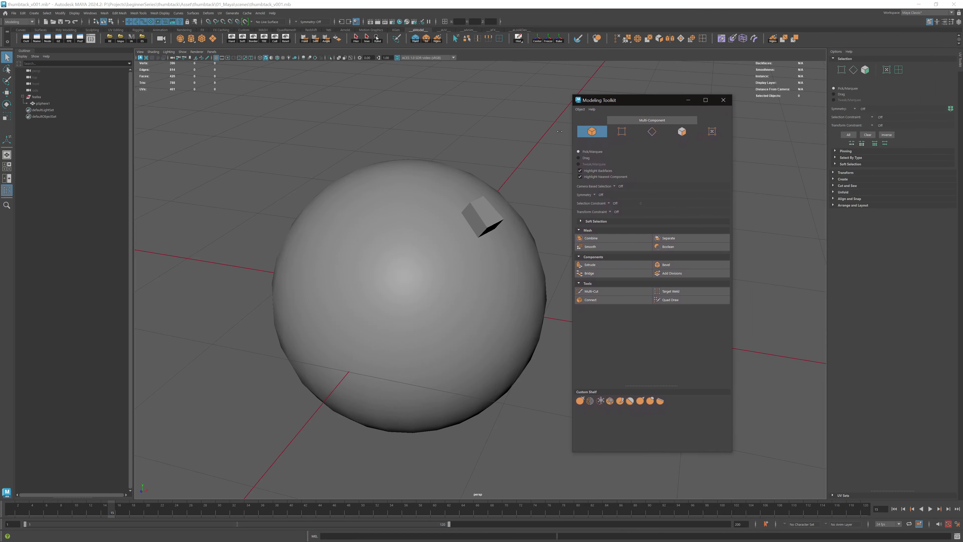
{"action": "left_click_drag", "start_coordinate": [537, 217], "coordinate": [525, 198], "text": "alt"}
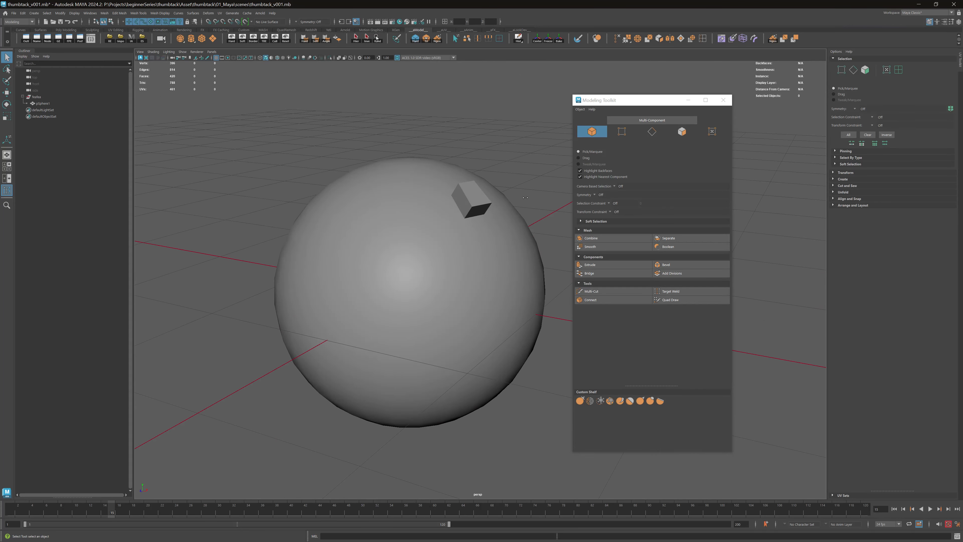
{"action": "left_click_drag", "start_coordinate": [626, 101], "coordinate": [678, 86]}
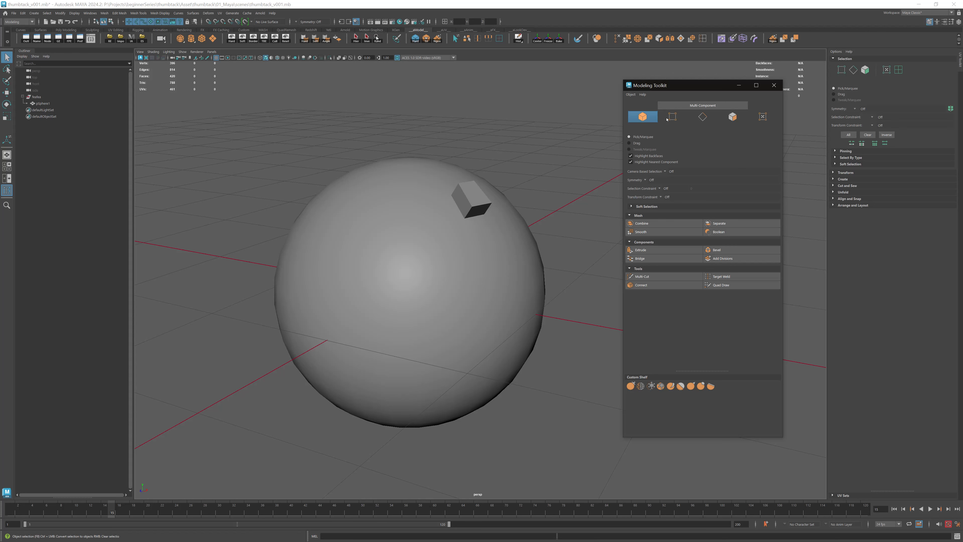
Step: Switch the sphere through vertex, edge and object selection modes, and close the Modeling Toolkit
{"action": "left_click", "coordinate": [495, 189]}
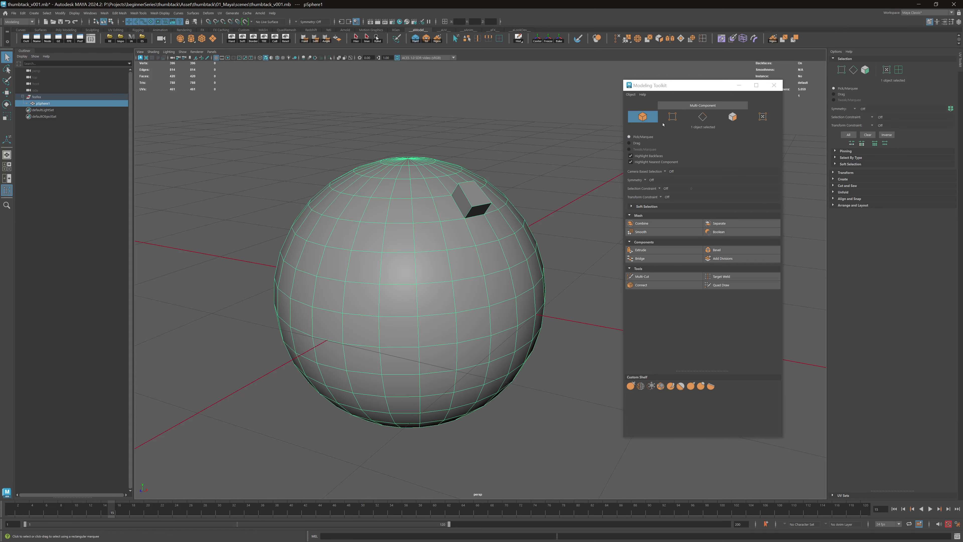
{"action": "left_click", "coordinate": [673, 117]}
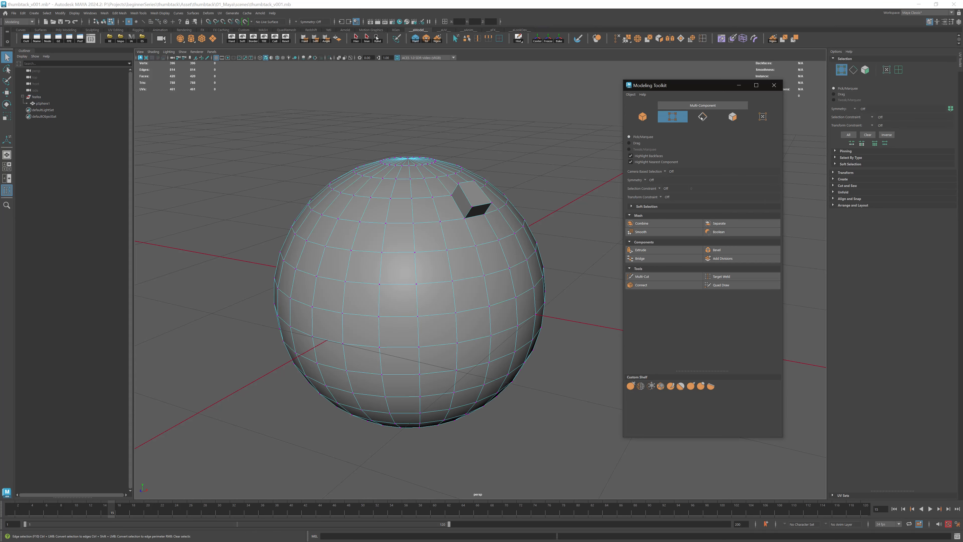
{"action": "left_click", "coordinate": [702, 116]}
{"action": "left_click", "coordinate": [642, 116]}
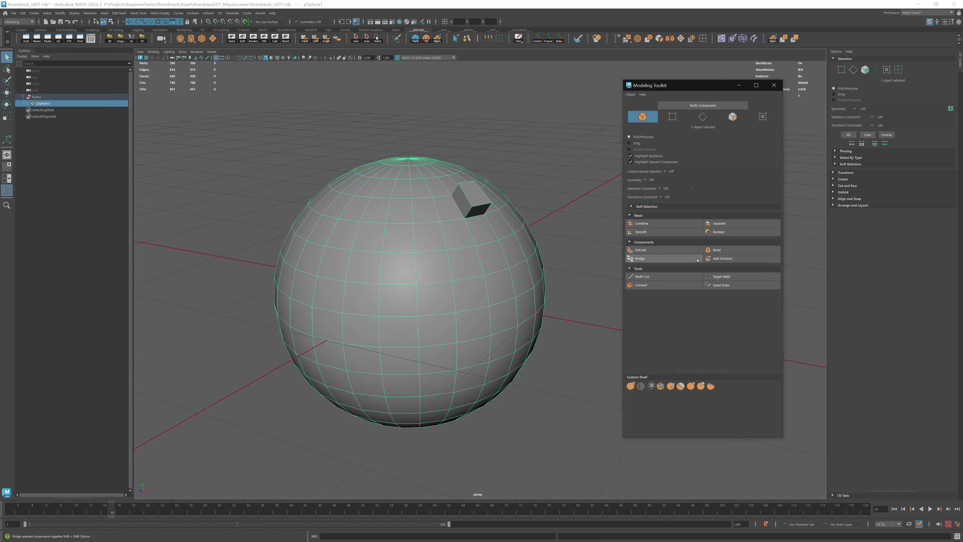
{"action": "left_click_drag", "start_coordinate": [695, 372], "coordinate": [694, 361]}
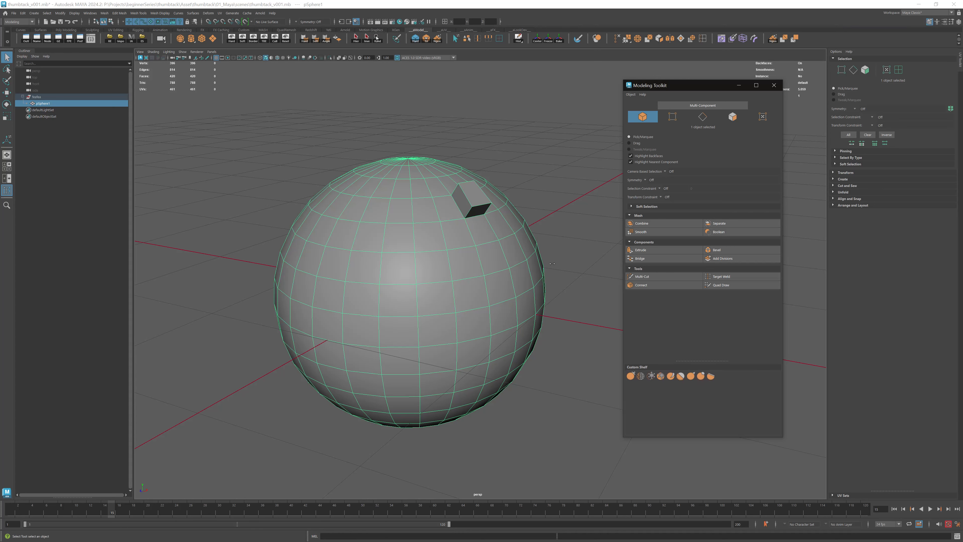
{"action": "left_click", "coordinate": [773, 88]}
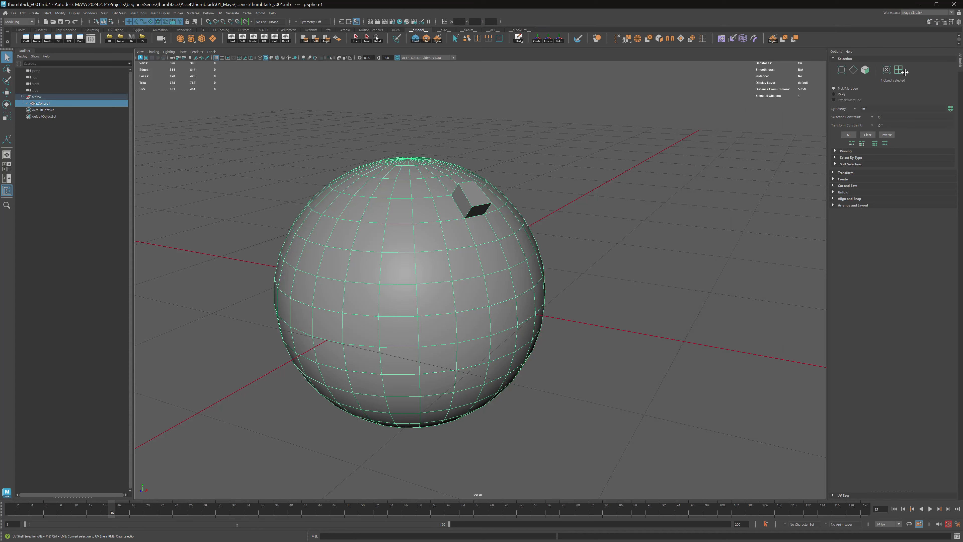
Step: Undock the UV Toolkit into a floating window, reposition it, and close it
{"action": "left_click_drag", "start_coordinate": [953, 61], "coordinate": [739, 73]}
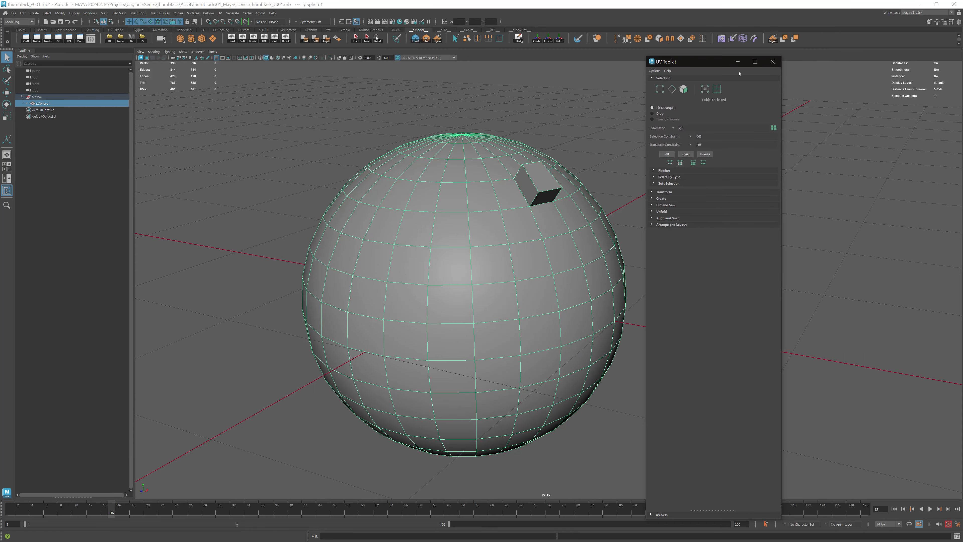
{"action": "left_click_drag", "start_coordinate": [644, 55], "coordinate": [713, 113]}
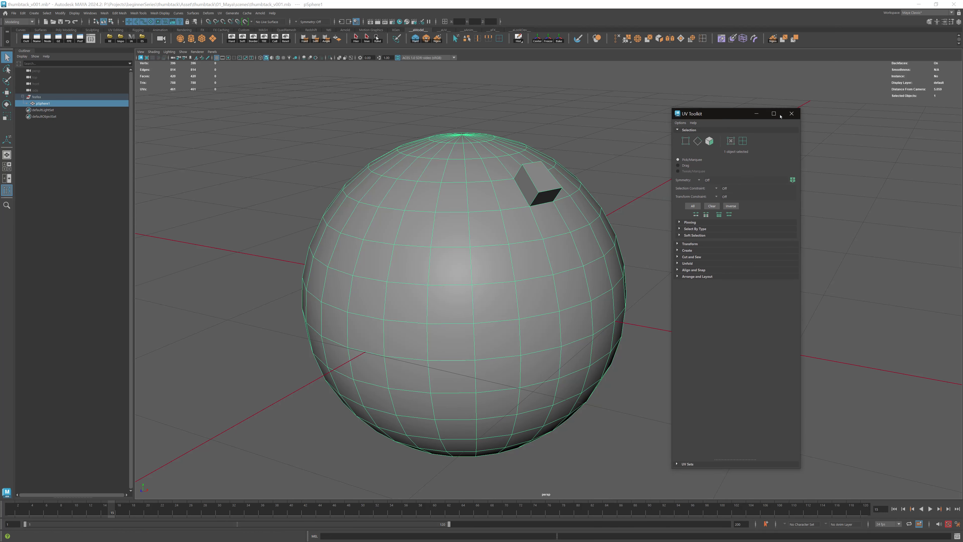
{"action": "left_click", "coordinate": [793, 111]}
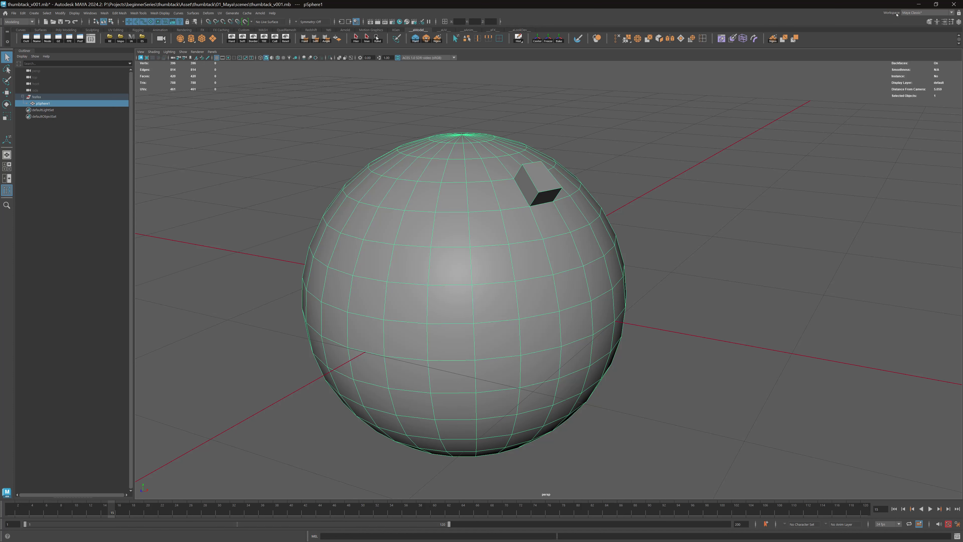
Step: Reset the current workspace to its saved panel layout
{"action": "left_click", "coordinate": [921, 14]}
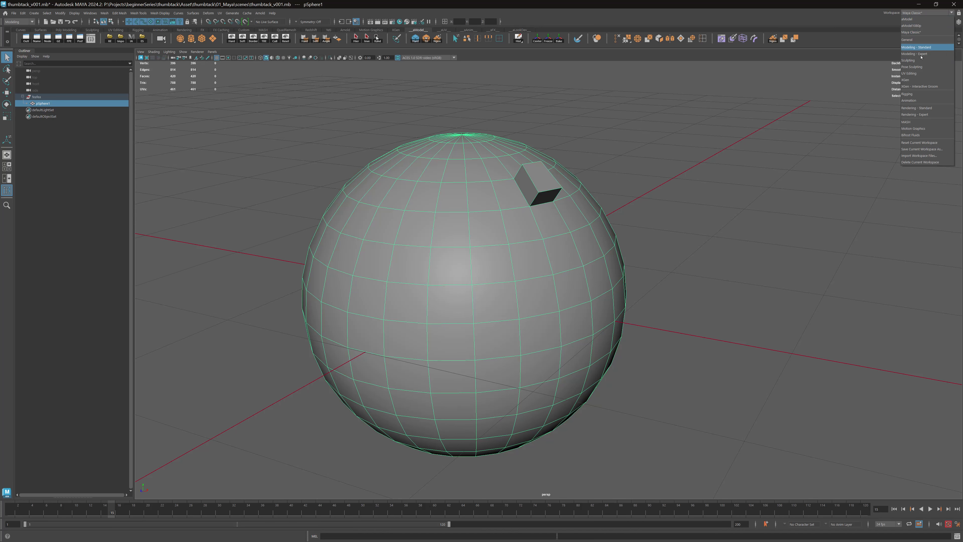
{"action": "left_click", "coordinate": [919, 142]}
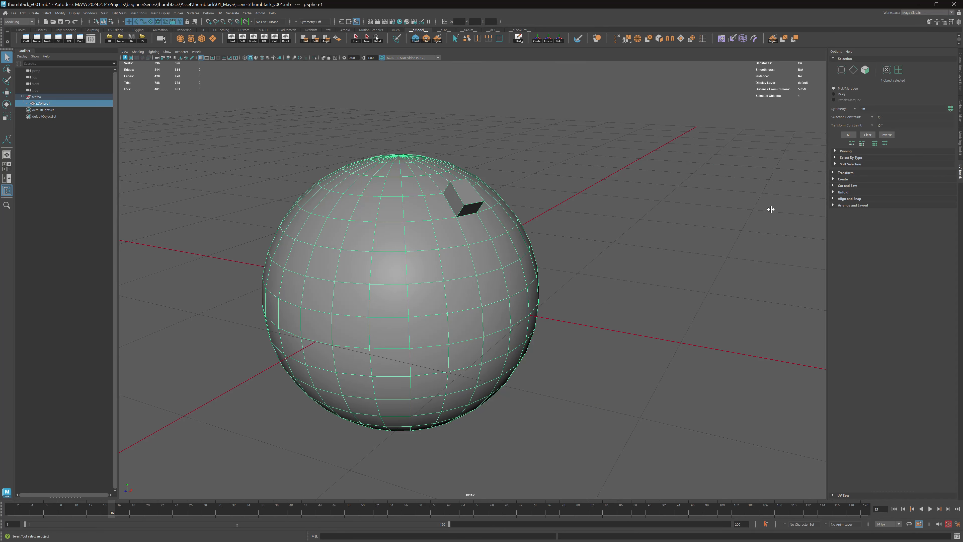
Step: Delete the sample sphere from the scene
{"action": "left_click", "coordinate": [568, 142]}
{"action": "key", "text": "alt+Home"}
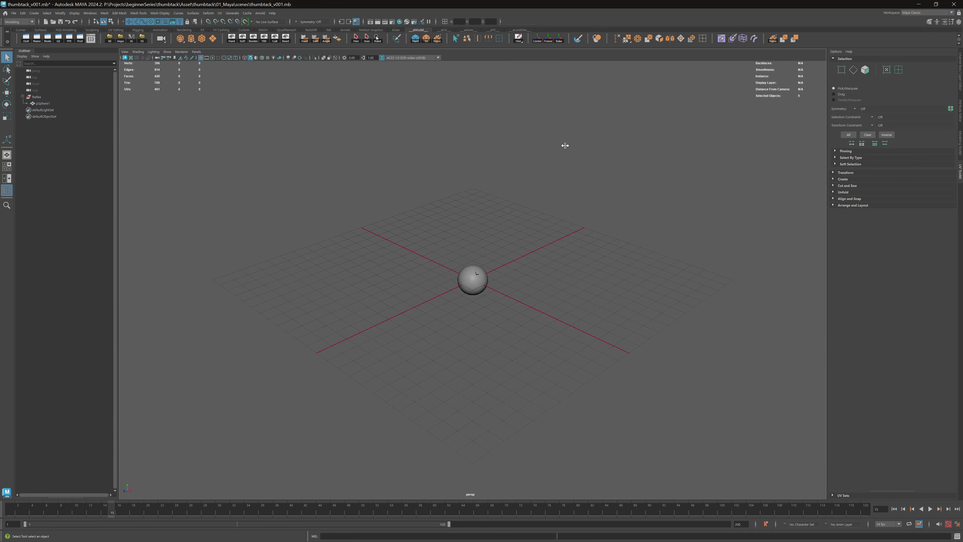
{"action": "left_click_drag", "start_coordinate": [546, 251], "coordinate": [453, 275]}
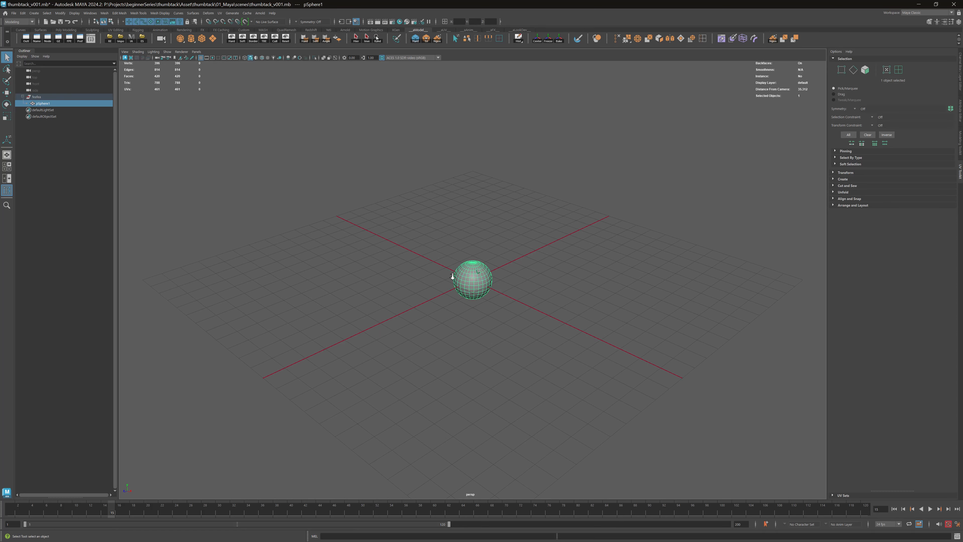
{"action": "key", "text": "Delete"}
{"action": "right_click_drag", "start_coordinate": [497, 212], "coordinate": [609, 218], "text": "alt"}
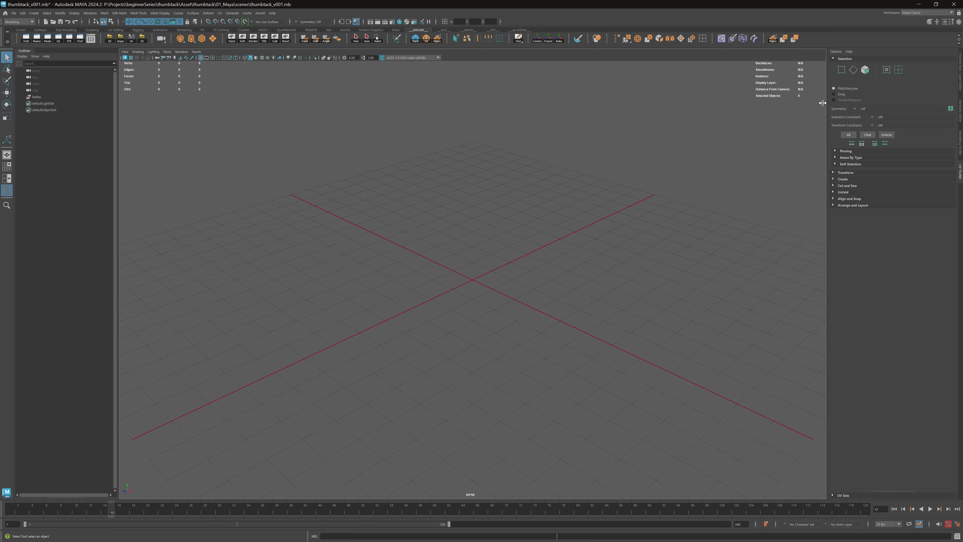
Step: Bring up the Channel Box, Attribute Editor, Modeling Toolkit and UV Toolkit one after another
{"action": "left_click", "coordinate": [960, 72]}
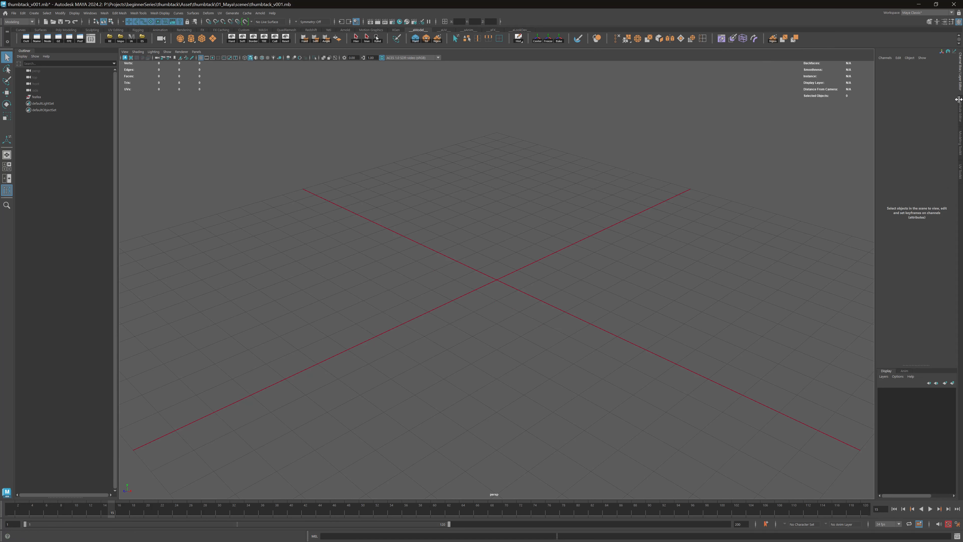
{"action": "left_click", "coordinate": [959, 110]}
{"action": "left_click", "coordinate": [959, 138]}
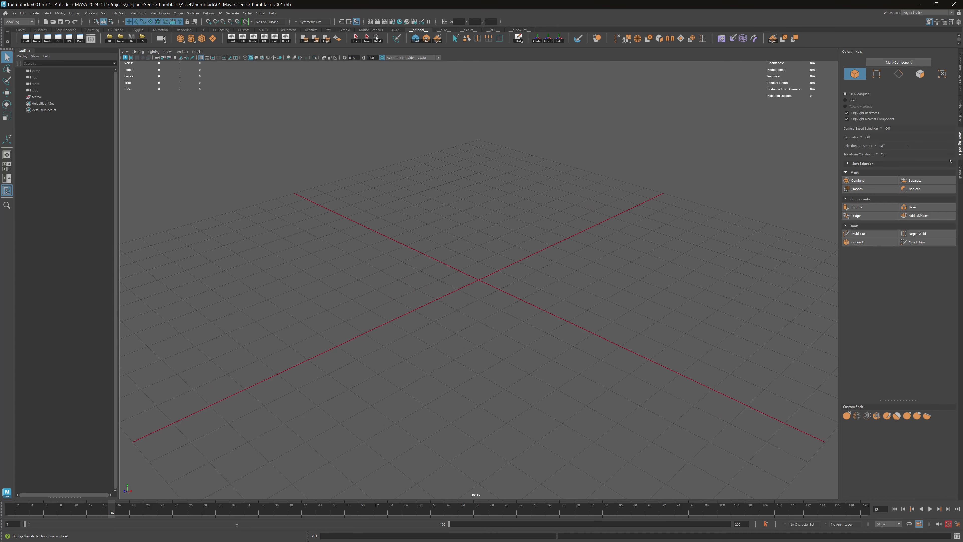
{"action": "left_click", "coordinate": [960, 171]}
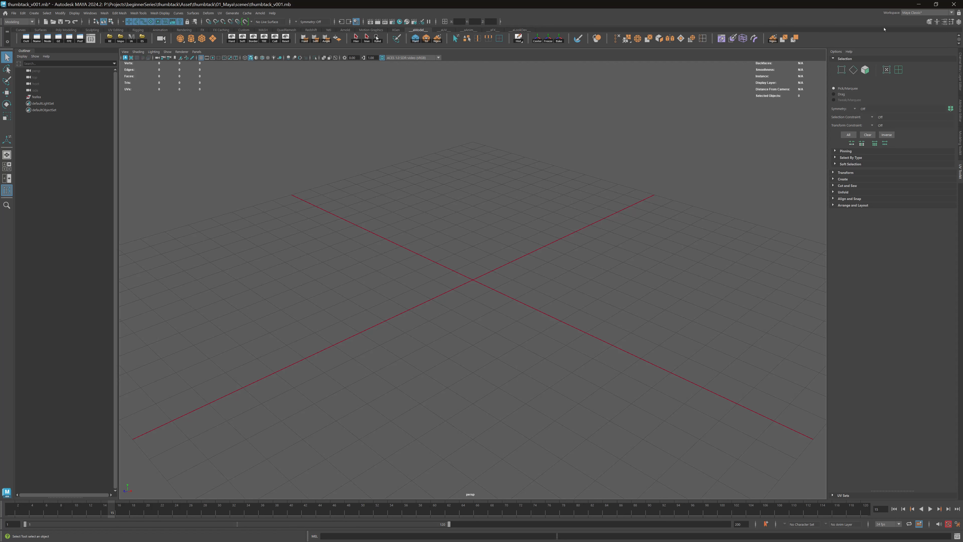
{"action": "left_click", "coordinate": [926, 12]}
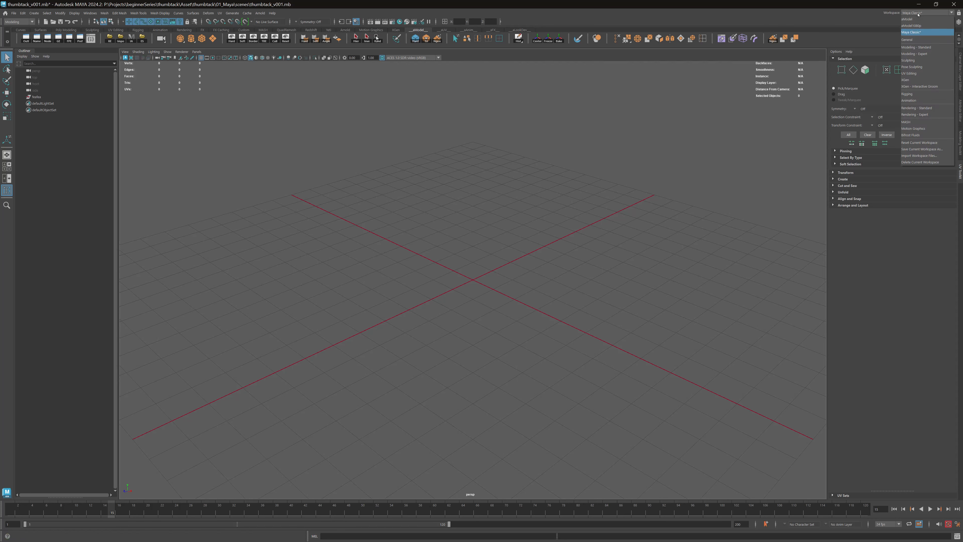
{"action": "left_click", "coordinate": [922, 149]}
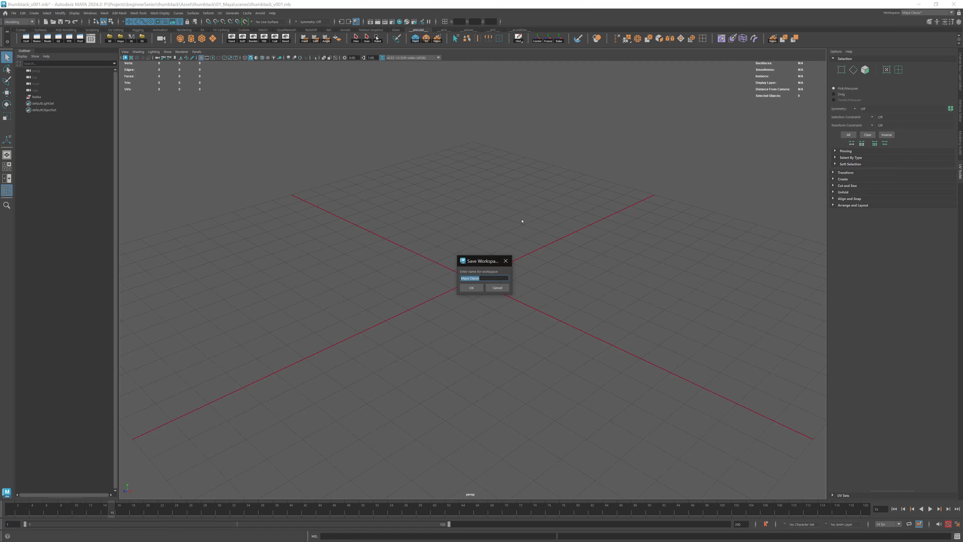
{"action": "left_click_drag", "start_coordinate": [477, 262], "coordinate": [570, 195]}
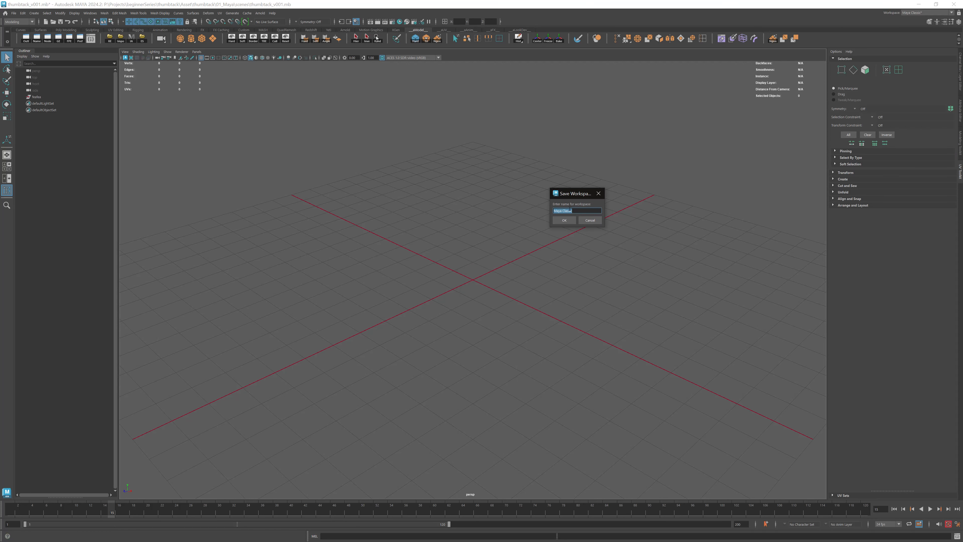
{"action": "left_click", "coordinate": [590, 220]}
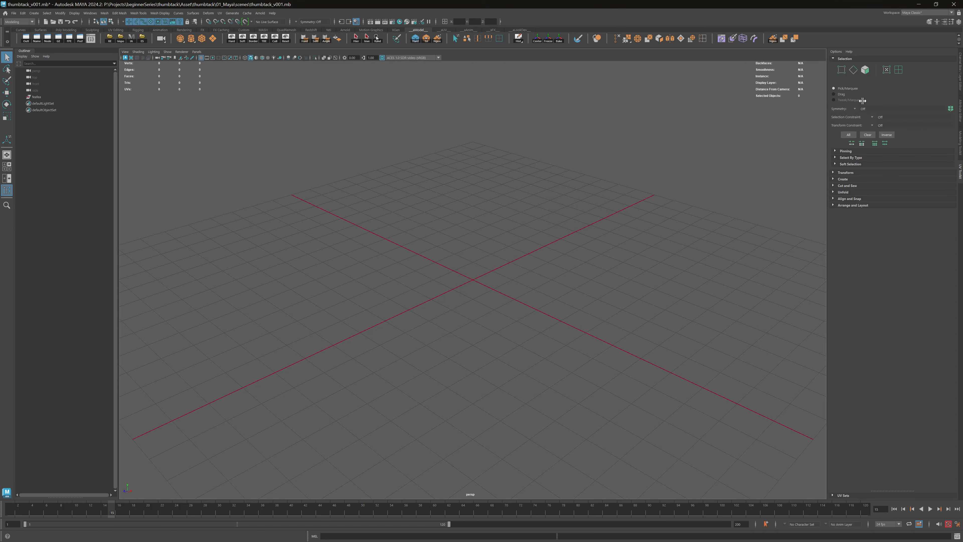
Step: Switch the workspace to Modeling - Standard and pull the Attribute Editor out of its dock
{"action": "left_click", "coordinate": [921, 12]}
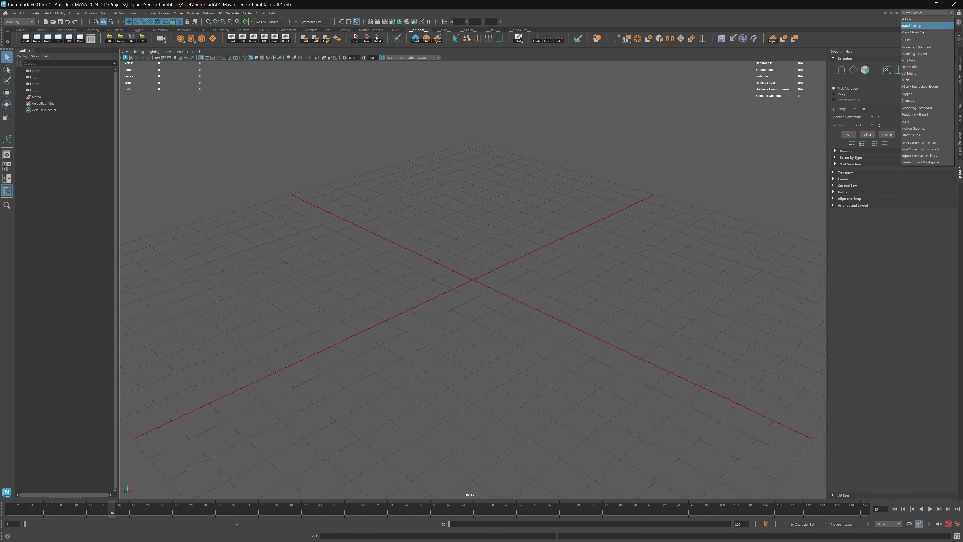
{"action": "left_click", "coordinate": [916, 47]}
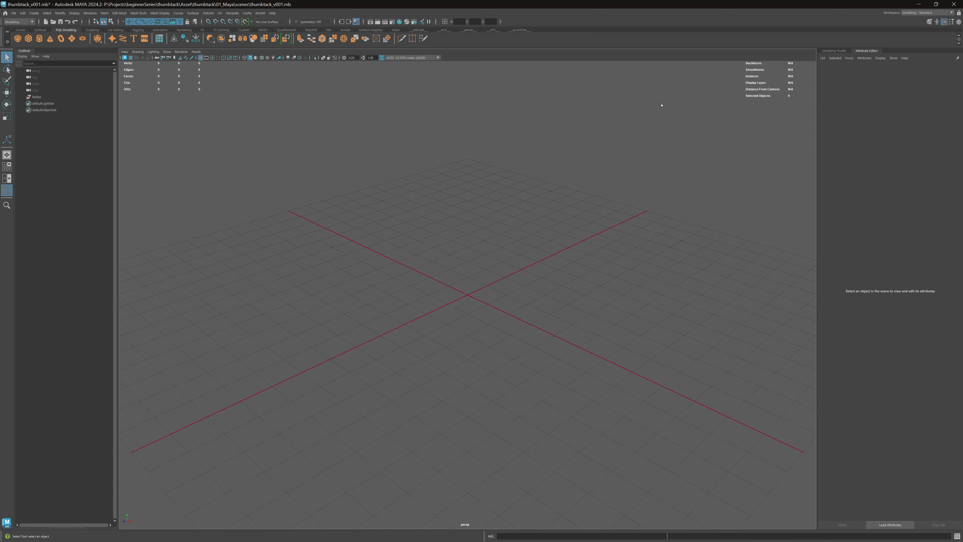
{"action": "left_click_drag", "start_coordinate": [867, 50], "coordinate": [547, 77]}
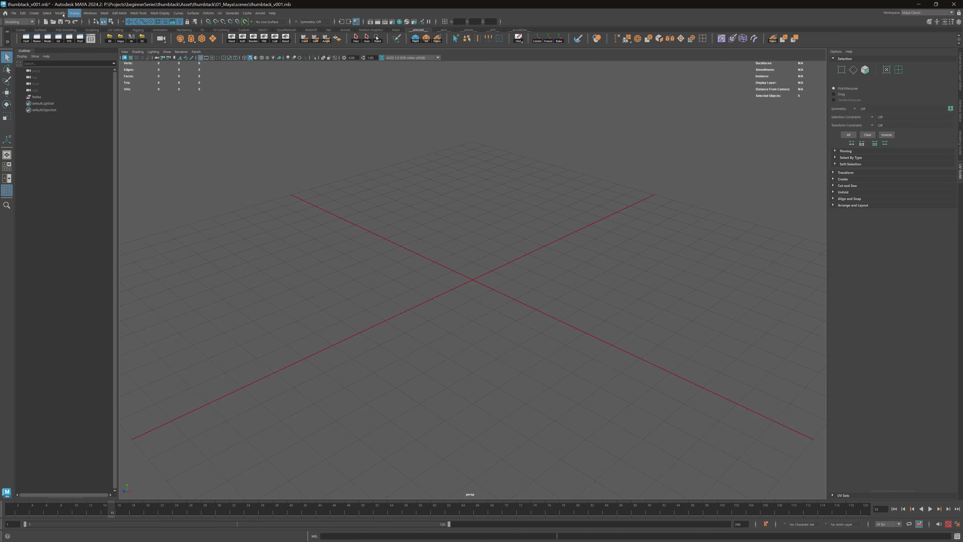
Step: Tear off the Display and Windows command lists as floating windows side by side over the viewport
{"action": "left_click", "coordinate": [75, 13]}
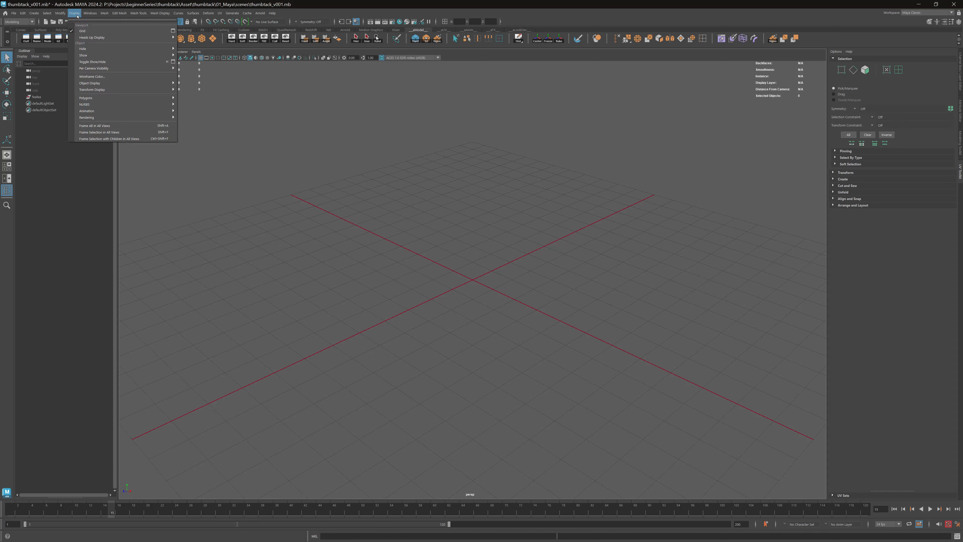
{"action": "left_click", "coordinate": [82, 20]}
{"action": "left_click_drag", "start_coordinate": [89, 13], "coordinate": [426, 118]}
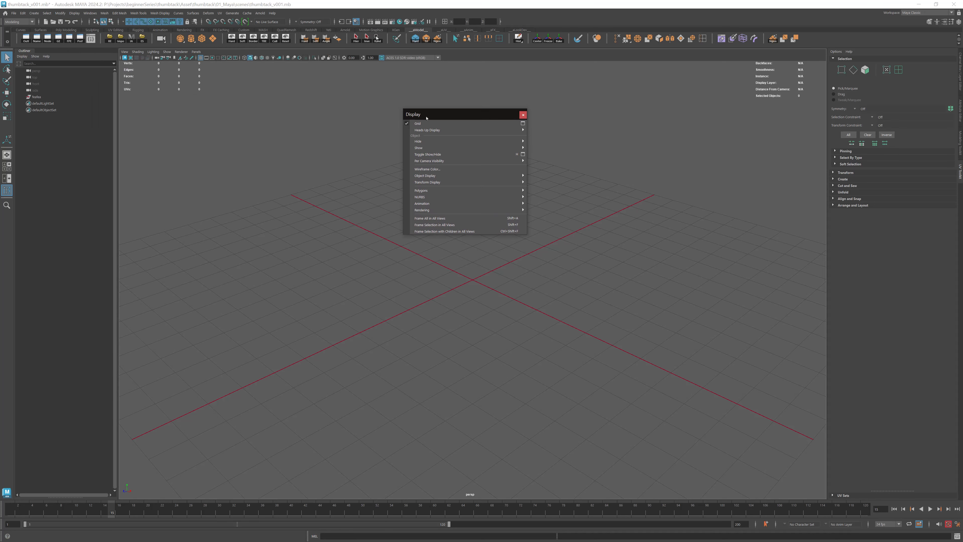
{"action": "left_click", "coordinate": [89, 13]}
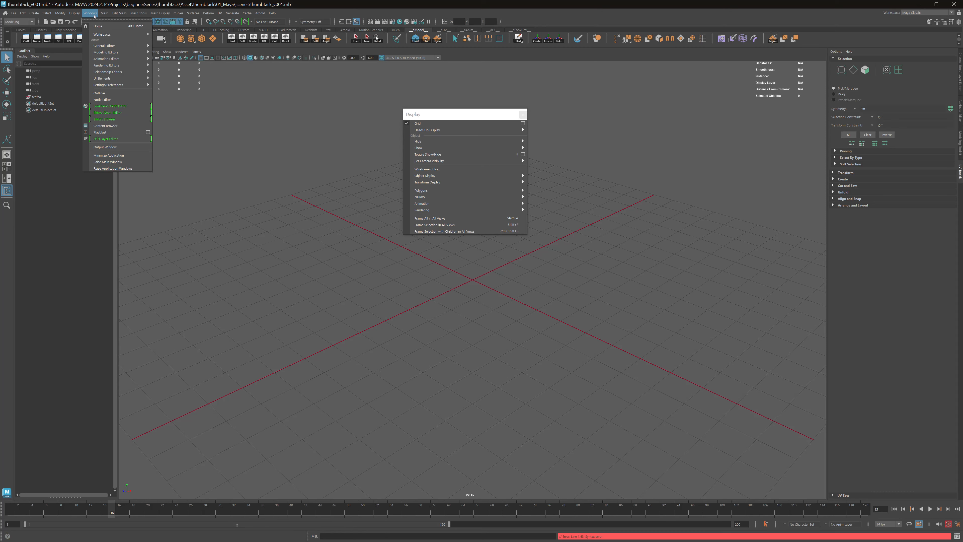
{"action": "left_click_drag", "start_coordinate": [114, 11], "coordinate": [575, 115]}
Step: Float the UI Elements list as its own window and hide the Time Slider and Range Slider
{"action": "mouse_move", "coordinate": [581, 152]}
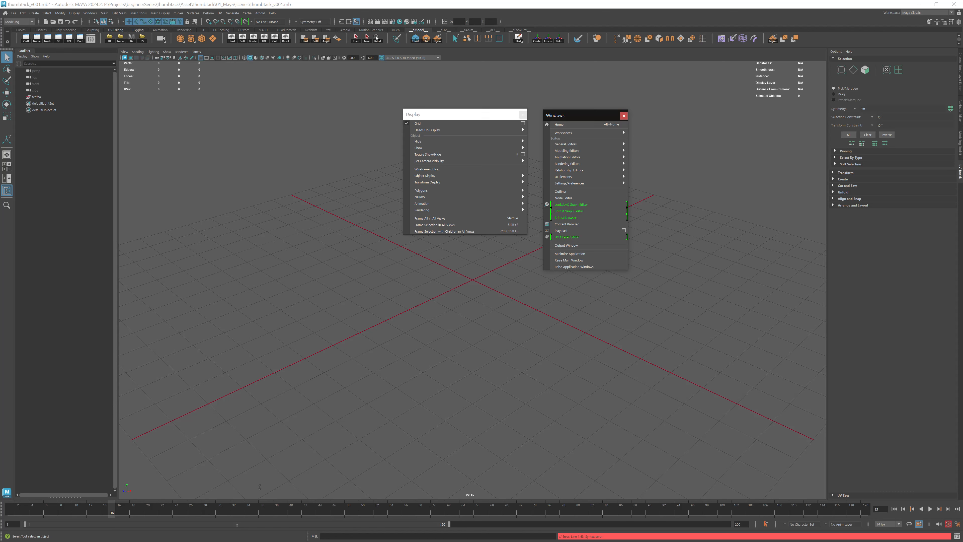
{"action": "mouse_move", "coordinate": [565, 178]}
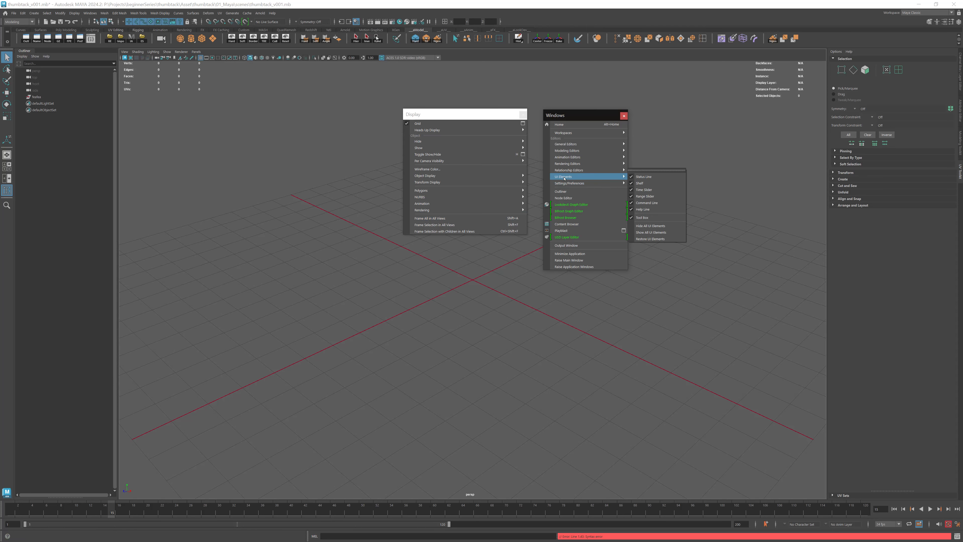
{"action": "left_click", "coordinate": [656, 169]}
{"action": "left_click_drag", "start_coordinate": [673, 159], "coordinate": [694, 142]}
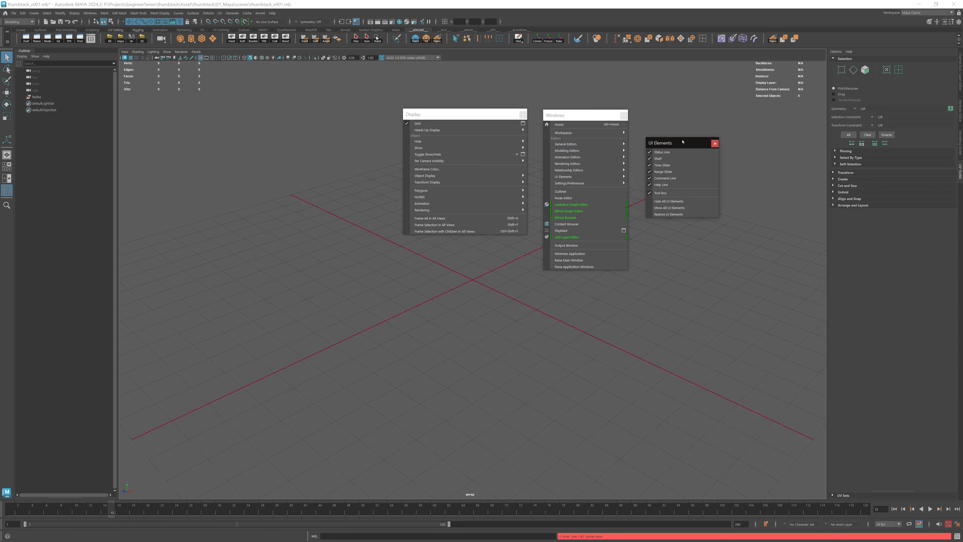
{"action": "left_click", "coordinate": [651, 164]}
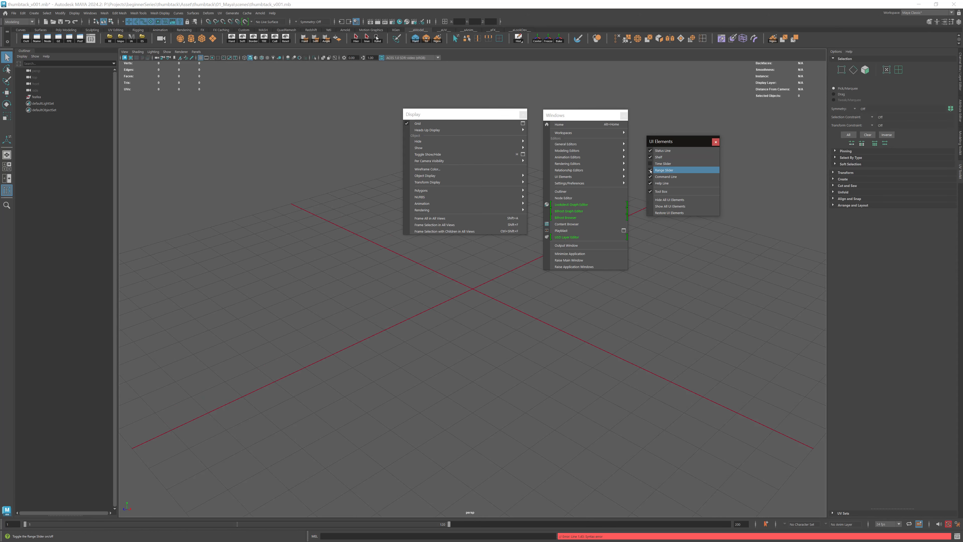
{"action": "left_click", "coordinate": [651, 170]}
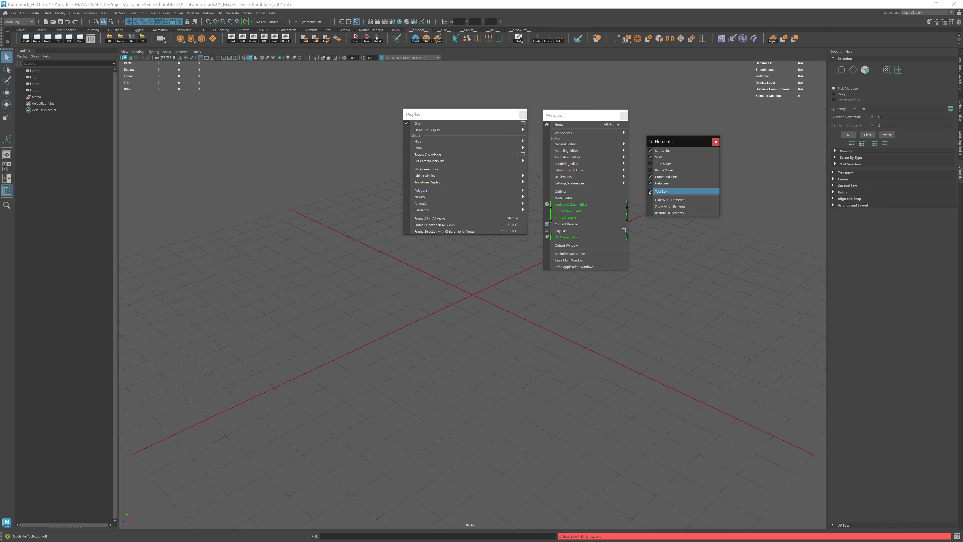
Step: Toggle the Tool Box off and back on, and try its Move and Scale tools before returning to the Select tool
{"action": "left_click", "coordinate": [661, 191]}
{"action": "left_click", "coordinate": [662, 191]}
{"action": "left_click", "coordinate": [7, 94]}
{"action": "left_click", "coordinate": [7, 116]}
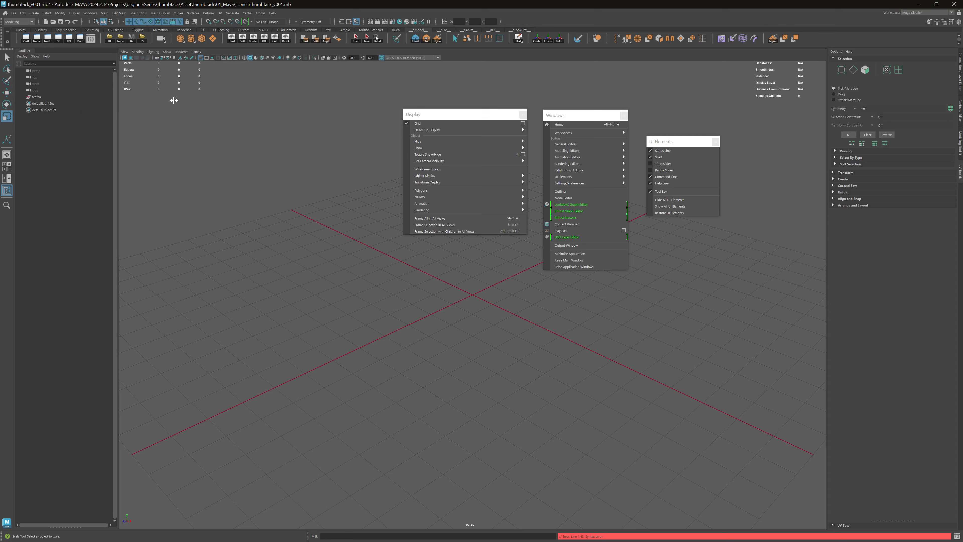
{"action": "left_click", "coordinate": [7, 57]}
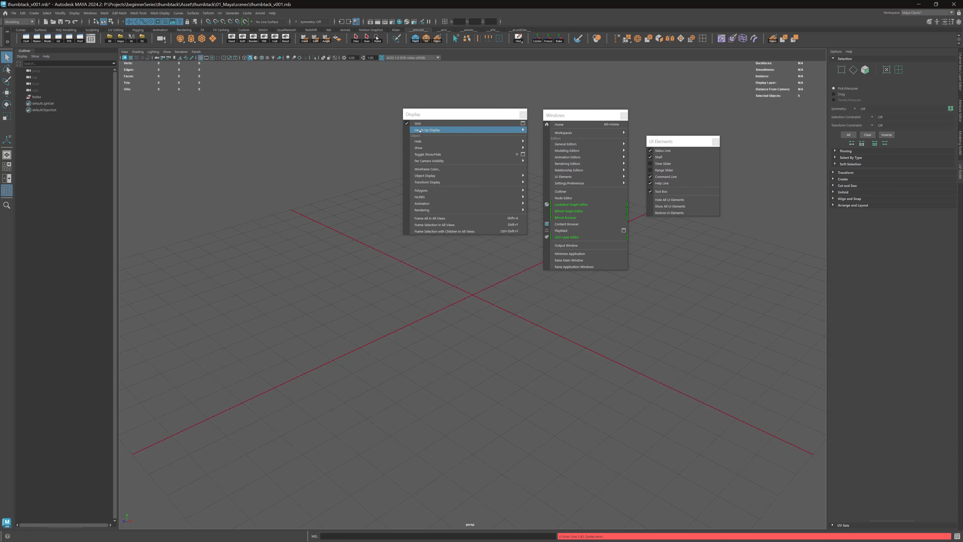
Step: Toggle the viewport grid off and back on, and float the Heads Up Display options as a separate window
{"action": "left_click", "coordinate": [406, 124]}
{"action": "left_click", "coordinate": [406, 123]}
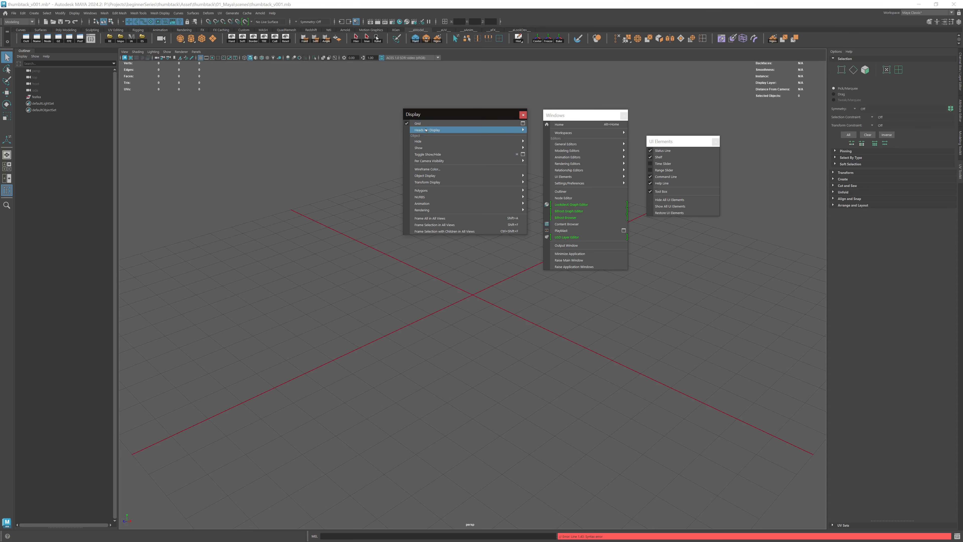
{"action": "mouse_move", "coordinate": [428, 130]}
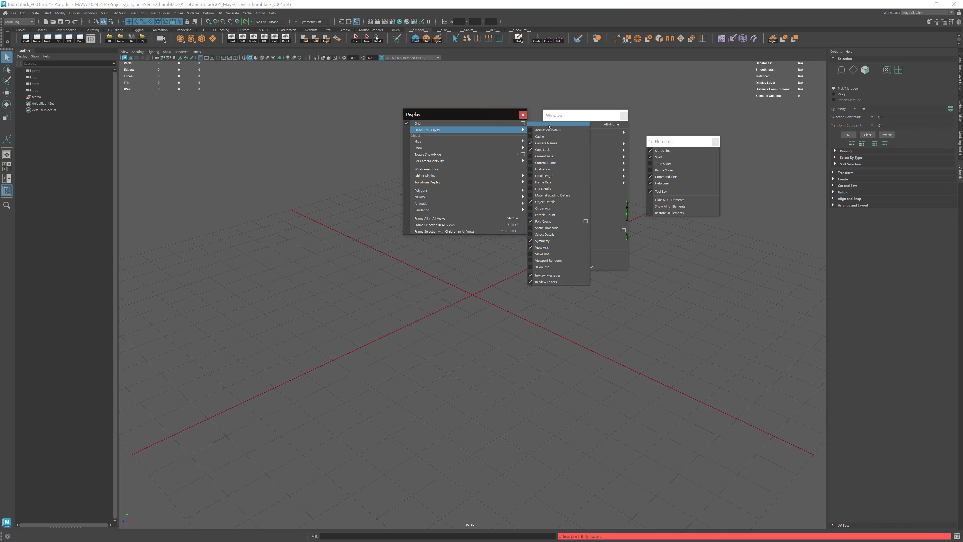
{"action": "left_click", "coordinate": [563, 124]}
{"action": "left_click_drag", "start_coordinate": [571, 116], "coordinate": [618, 143]}
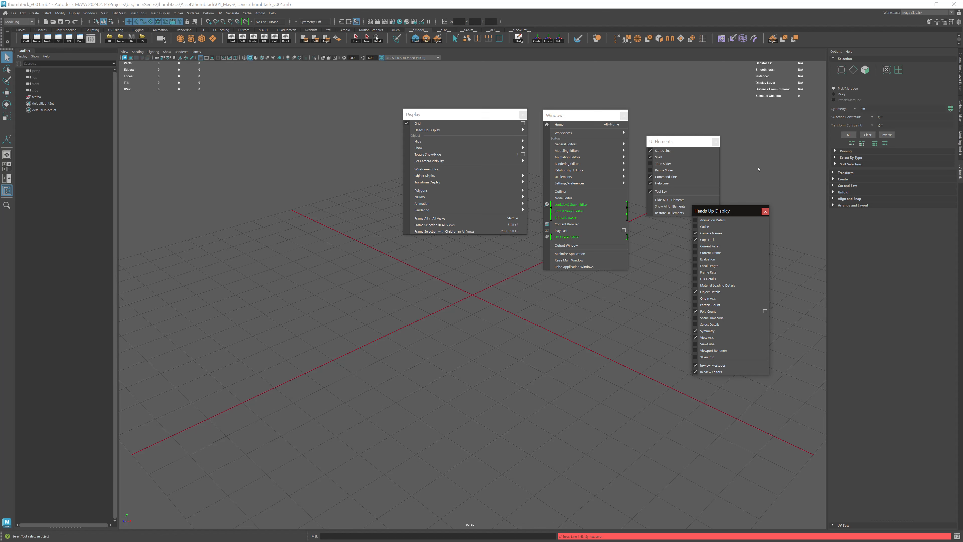
Step: Toggle the Poly Count readout off and back on, and move the Heads Up Display window aside
{"action": "left_click", "coordinate": [696, 313]}
{"action": "left_click", "coordinate": [696, 312]}
{"action": "left_click_drag", "start_coordinate": [758, 213], "coordinate": [790, 190]}
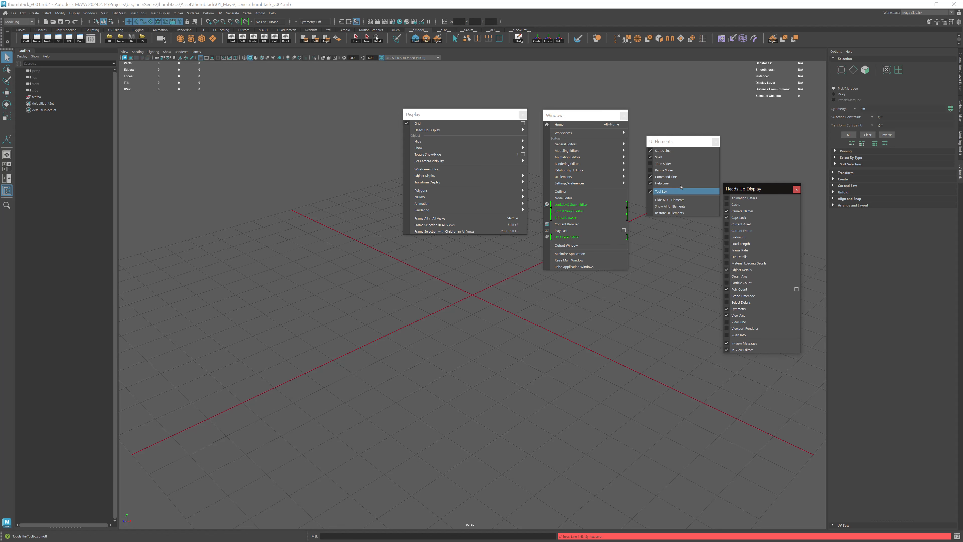
Step: Close the floating Heads Up Display, UI Elements, Windows and Display windows
{"action": "left_click", "coordinate": [797, 189]}
{"action": "left_click", "coordinate": [715, 142]}
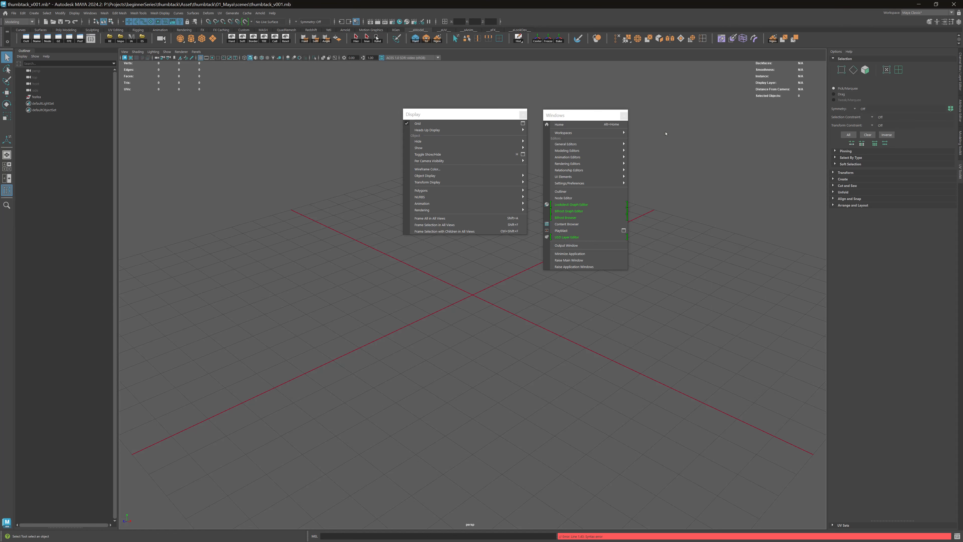
{"action": "left_click", "coordinate": [624, 115]}
{"action": "left_click", "coordinate": [522, 114]}
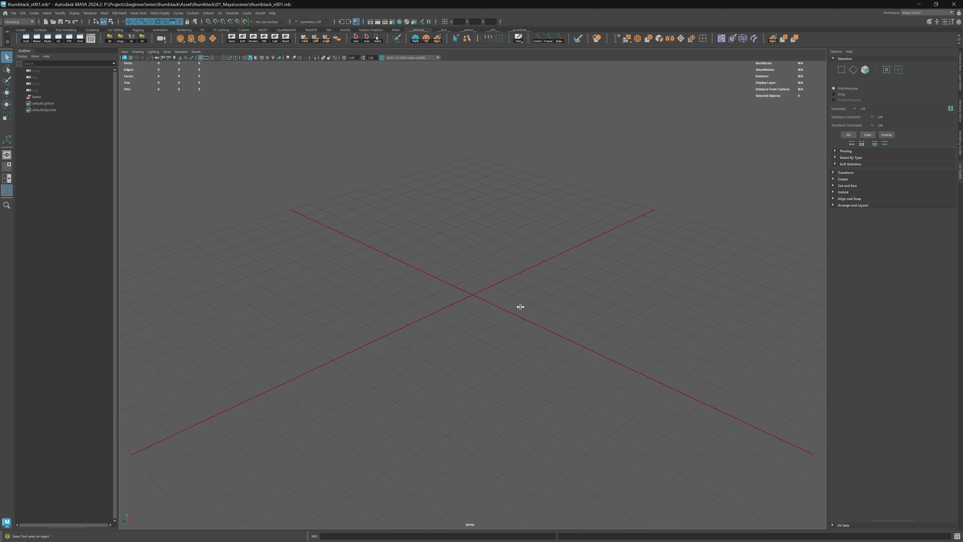
Step: Review the docked side panels again, from the Channel Box through to the UV Toolkit
{"action": "left_click", "coordinate": [961, 77]}
{"action": "left_click", "coordinate": [960, 109]}
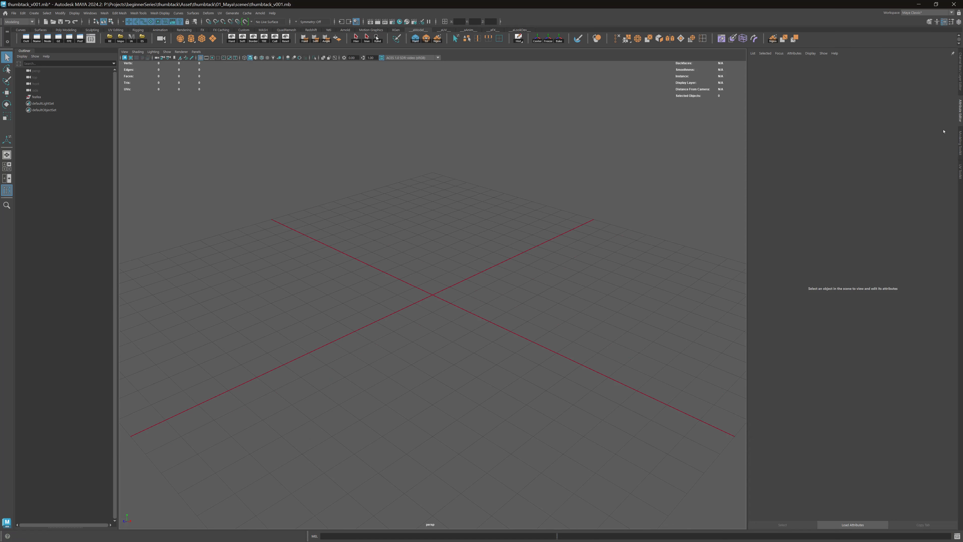
{"action": "left_click", "coordinate": [961, 147]}
{"action": "left_click", "coordinate": [960, 172]}
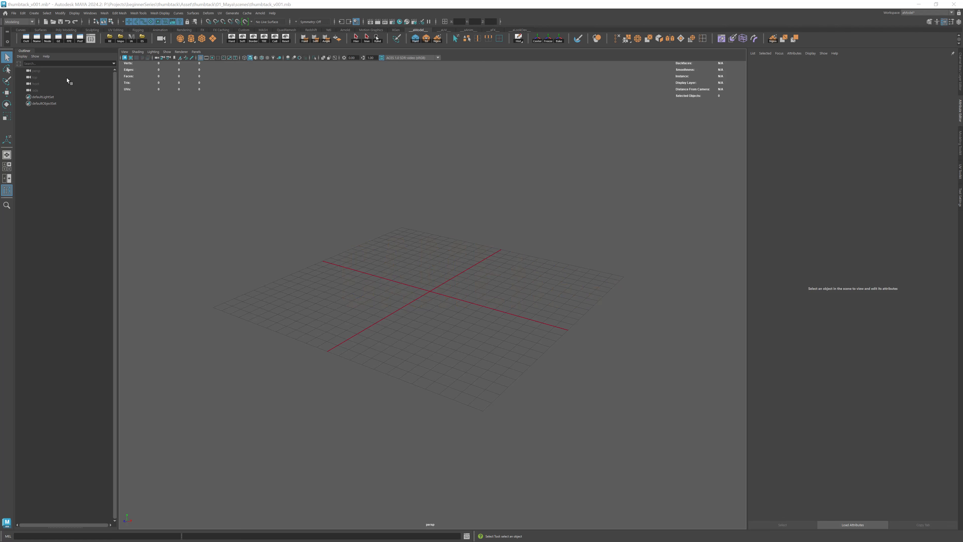
Step: Select the default persp, top, front and side cameras in the Outliner individually and together, then deselect them
{"action": "left_click", "coordinate": [36, 71]}
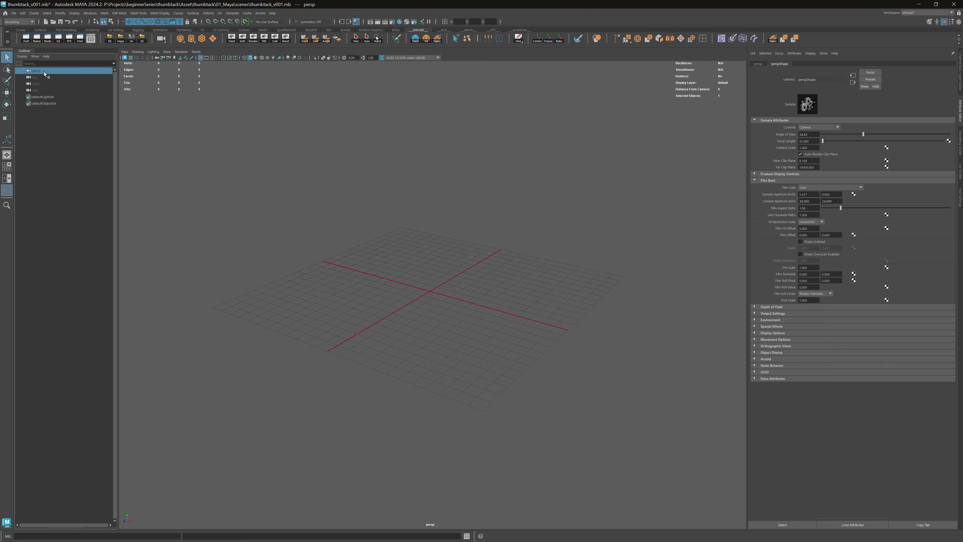
{"action": "left_click_drag", "start_coordinate": [438, 280], "coordinate": [434, 294], "text": "alt"}
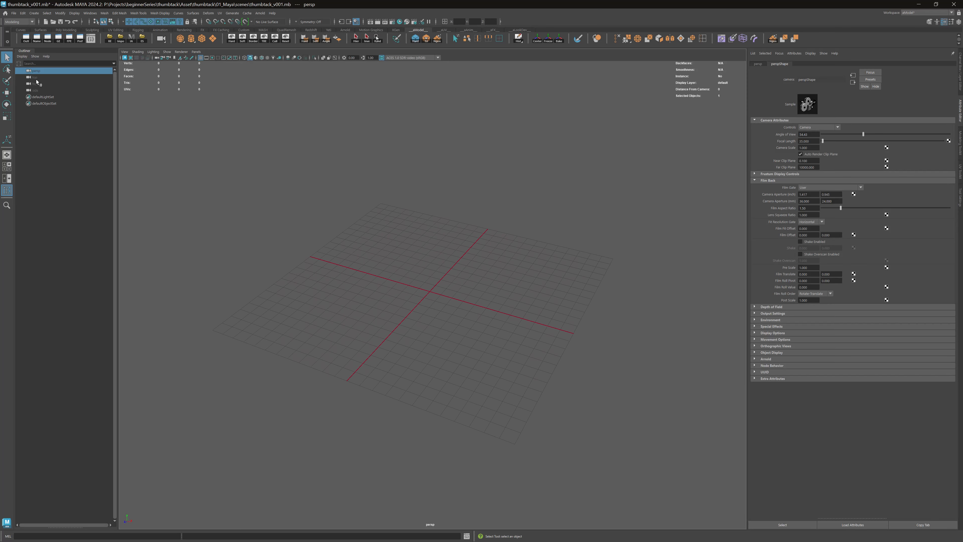
{"action": "left_click", "coordinate": [36, 78]}
{"action": "left_click", "coordinate": [41, 85]}
{"action": "left_click", "coordinate": [38, 91]}
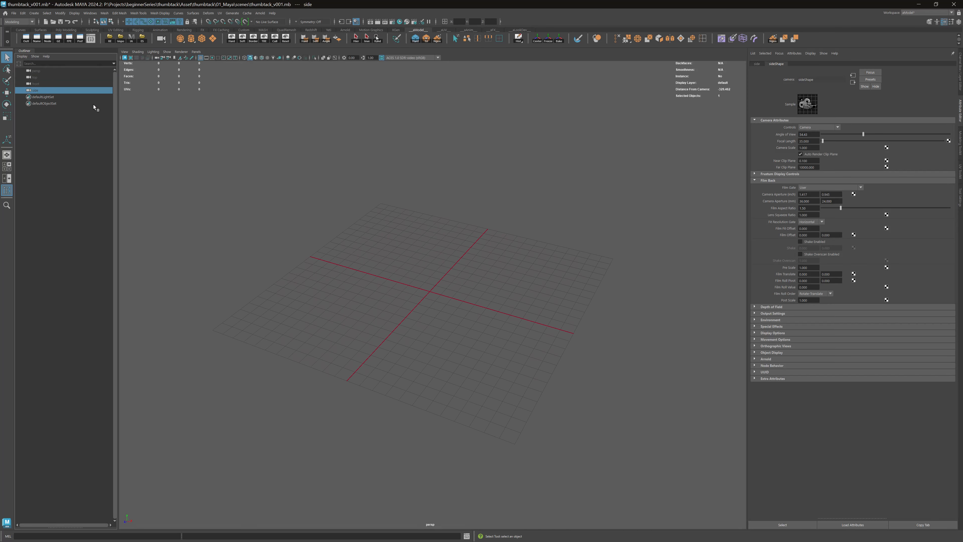
{"action": "left_click_drag", "start_coordinate": [46, 71], "coordinate": [48, 90]}
{"action": "left_click", "coordinate": [232, 115]}
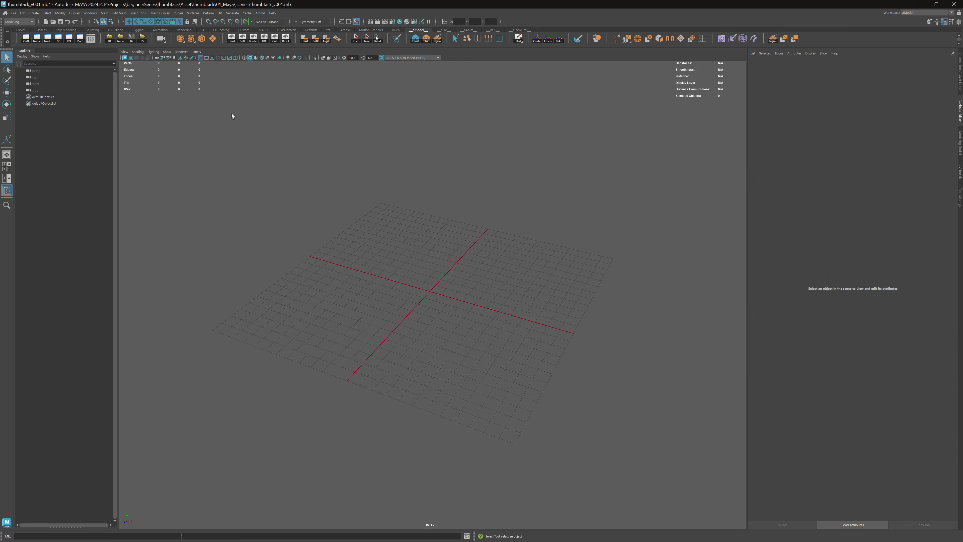
Step: Select the persp camera in the Outliner and open its Focal Length value for editing
{"action": "left_click", "coordinate": [38, 71]}
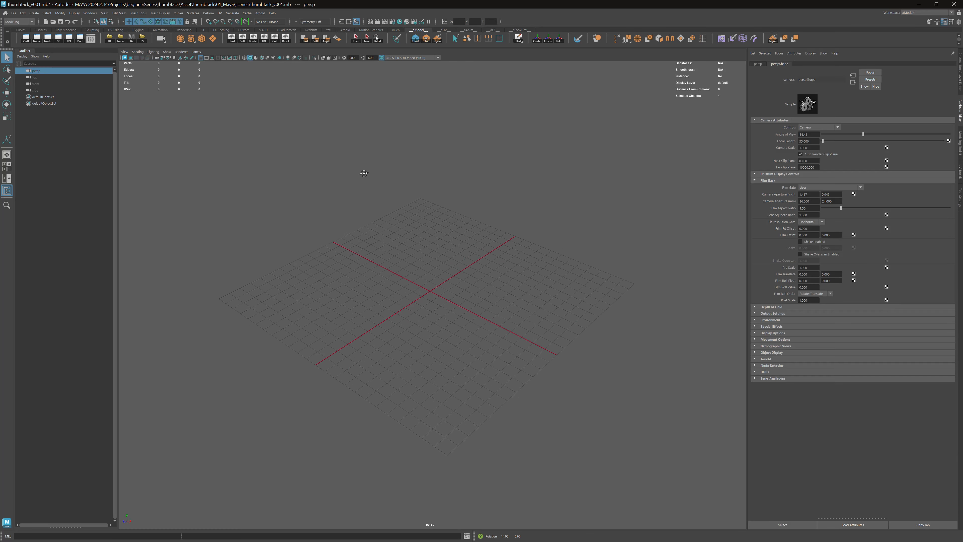
{"action": "mouse_move", "coordinate": [365, 172]}
{"action": "left_mouse_down", "text": "alt"}
{"action": "mouse_move", "coordinate": [376, 166]}
{"action": "mouse_move", "coordinate": [370, 173]}
{"action": "left_mouse_up", "text": "alt"}
{"action": "double_click", "coordinate": [817, 143]}
Step: Orbit the perspective view around the sample cube and zoom out
{"action": "left_click_drag", "start_coordinate": [529, 174], "coordinate": [527, 170], "text": "alt"}
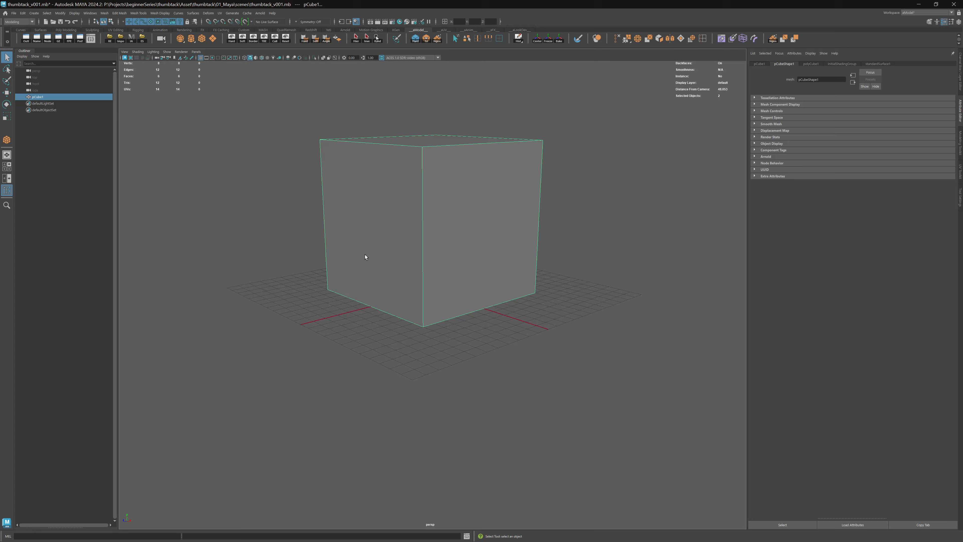
{"action": "left_click_drag", "start_coordinate": [365, 254], "coordinate": [463, 254], "text": "alt"}
{"action": "right_click_drag", "start_coordinate": [462, 254], "coordinate": [361, 344], "text": "alt"}
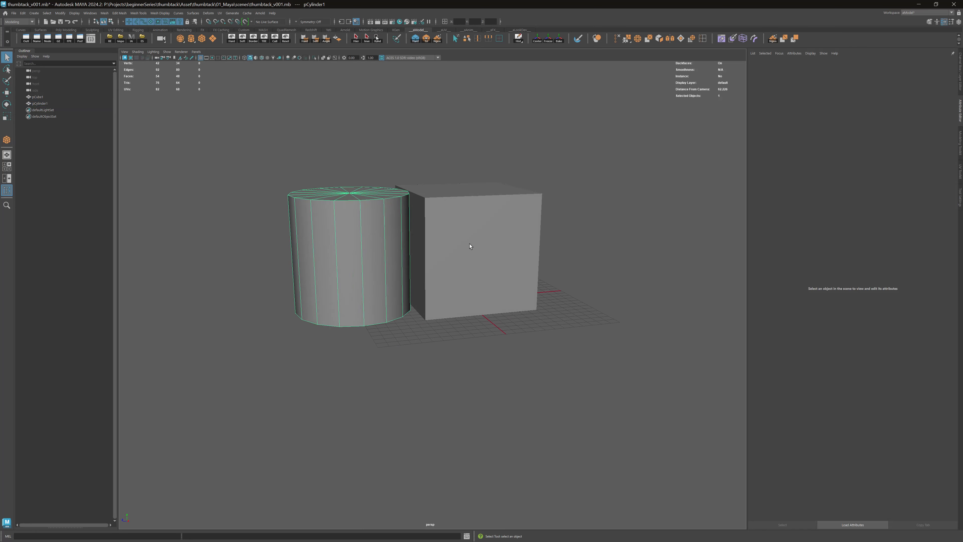
Step: Orbit, pan and zoom the perspective view to examine the cylinder and cube from several angles
{"action": "left_click_drag", "start_coordinate": [470, 244], "coordinate": [477, 238], "text": "alt"}
{"action": "middle_click_drag", "start_coordinate": [474, 230], "coordinate": [494, 243], "text": "alt"}
{"action": "left_click_drag", "start_coordinate": [494, 243], "coordinate": [466, 239], "text": "alt"}
{"action": "right_click_drag", "start_coordinate": [466, 240], "coordinate": [517, 239], "text": "alt"}
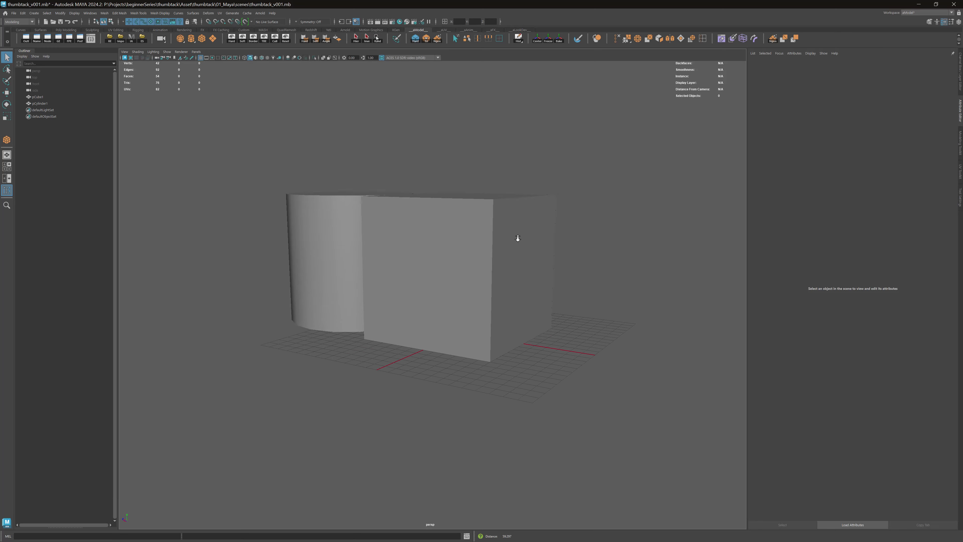
{"action": "left_click_drag", "start_coordinate": [518, 239], "coordinate": [518, 260], "text": "alt"}
Step: Select one of the cube's edges and add a second edge to the selection
{"action": "left_click", "coordinate": [488, 149]}
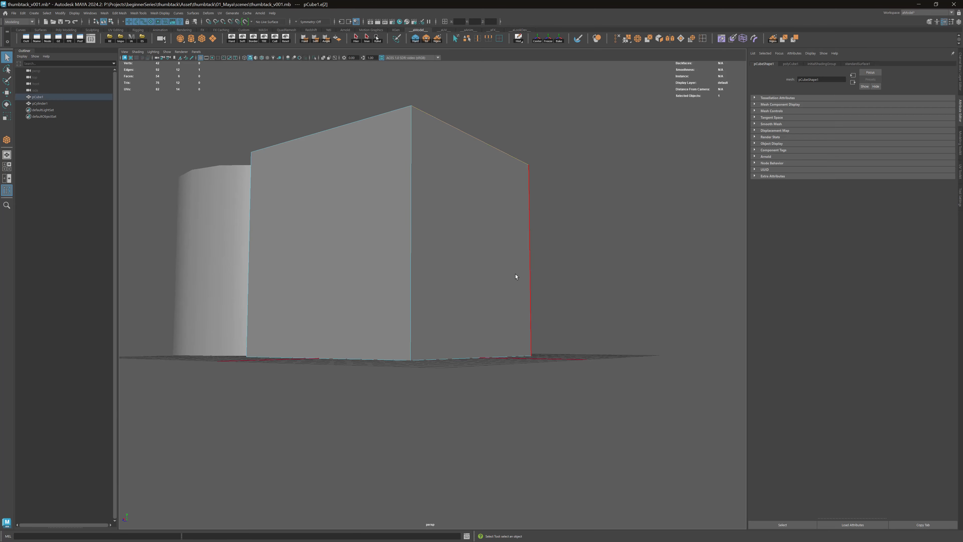
{"action": "left_click", "coordinate": [496, 358], "text": "shift"}
{"action": "left_click_drag", "start_coordinate": [553, 211], "coordinate": [511, 189], "text": "alt"}
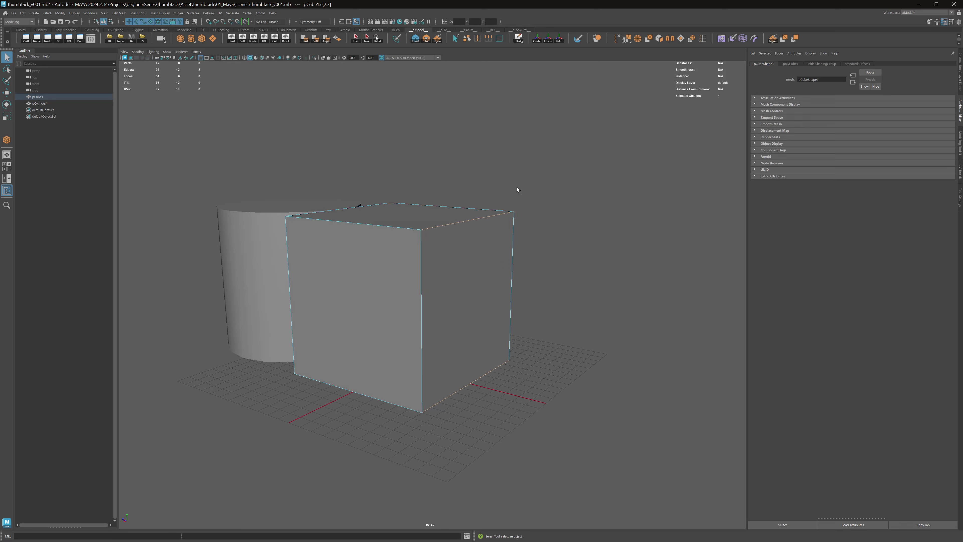
Step: Toggle between the two-pane and single perspective layouts, and show the top, persp, front and side views together
{"action": "key", "text": "space"}
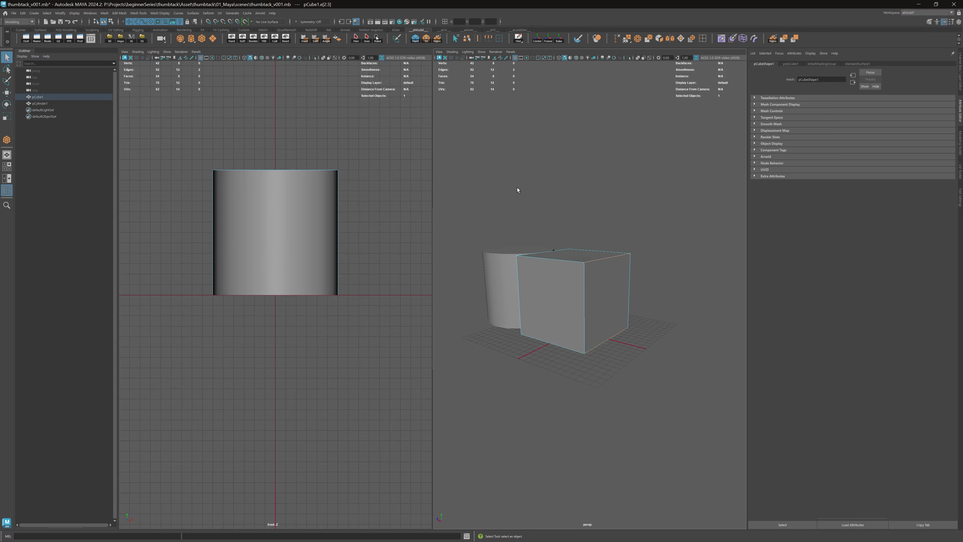
{"action": "key", "text": "space"}
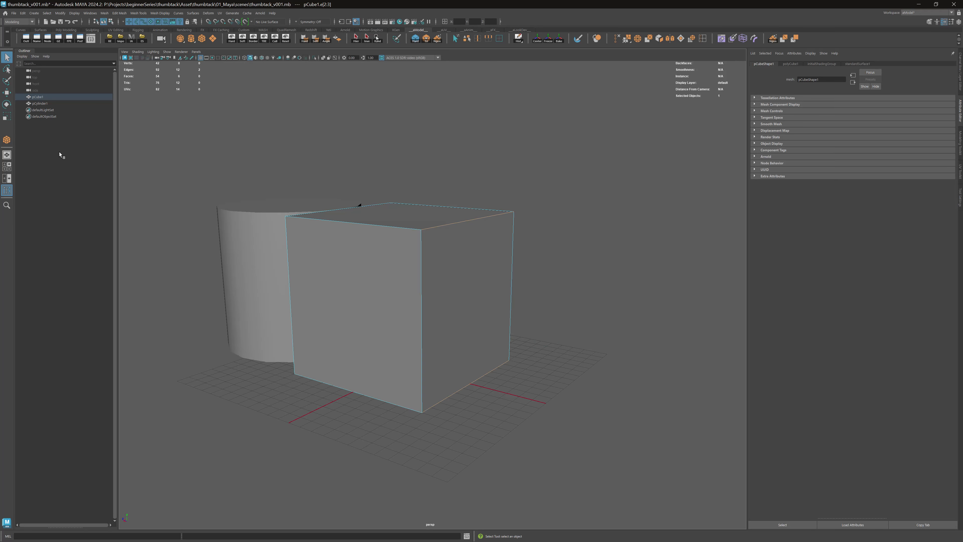
{"action": "left_click", "coordinate": [8, 167]}
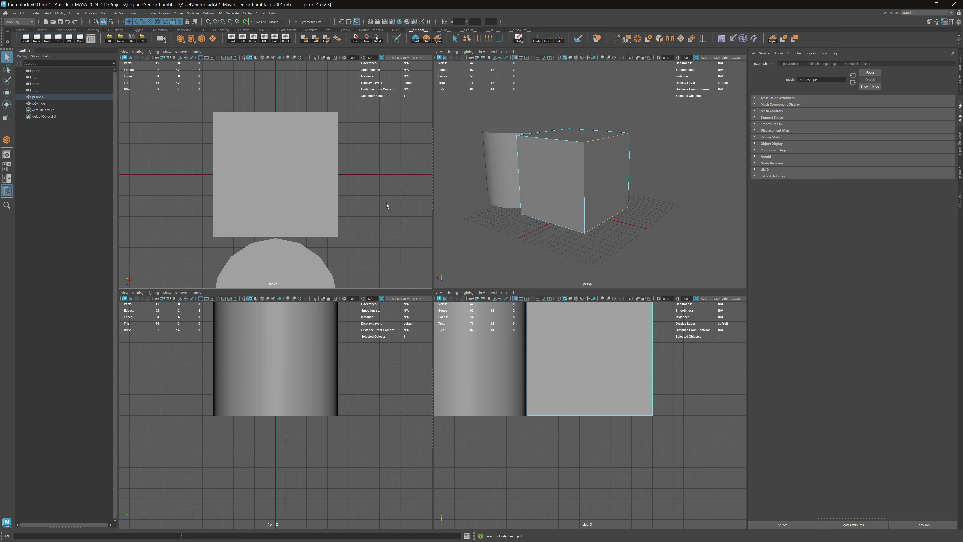
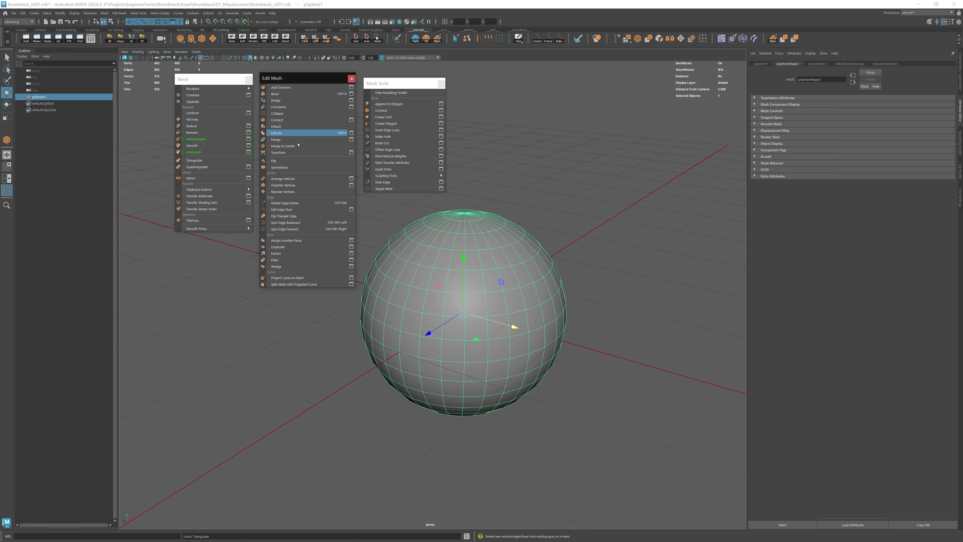
Step: Show the Modeling Toolkit and select a single face on the upper front of the sphere in face mode
{"action": "left_click", "coordinate": [960, 145]}
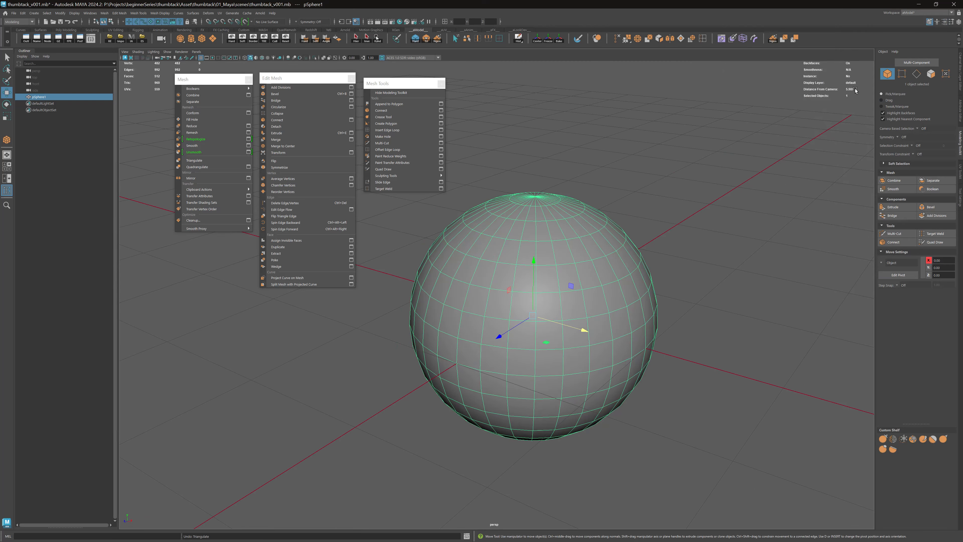
{"action": "left_click", "coordinate": [930, 74]}
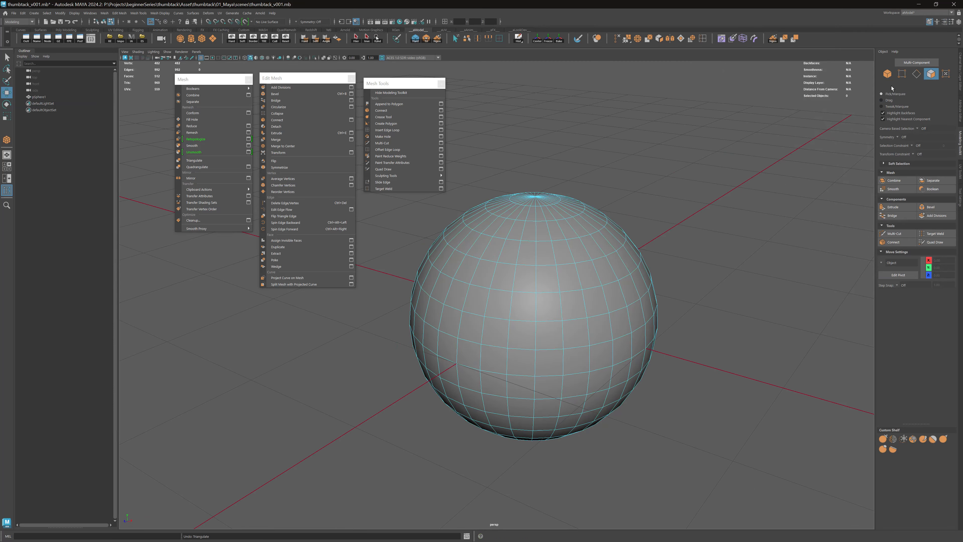
{"action": "left_click", "coordinate": [547, 281]}
{"action": "left_click_drag", "start_coordinate": [492, 227], "coordinate": [522, 210], "text": "alt"}
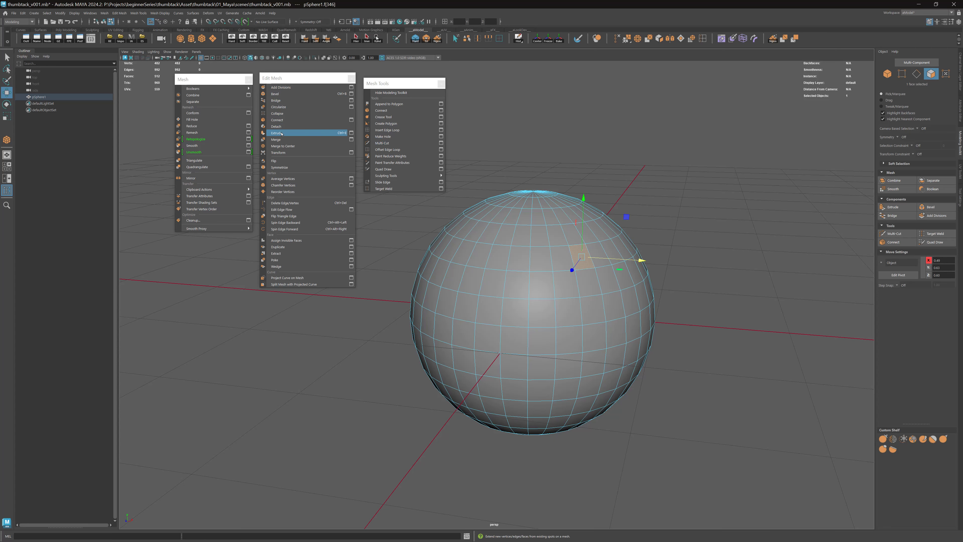
Step: Extrude the selected face outward from the sphere and return to object mode with the whole sphere selected
{"action": "left_click", "coordinate": [277, 133]}
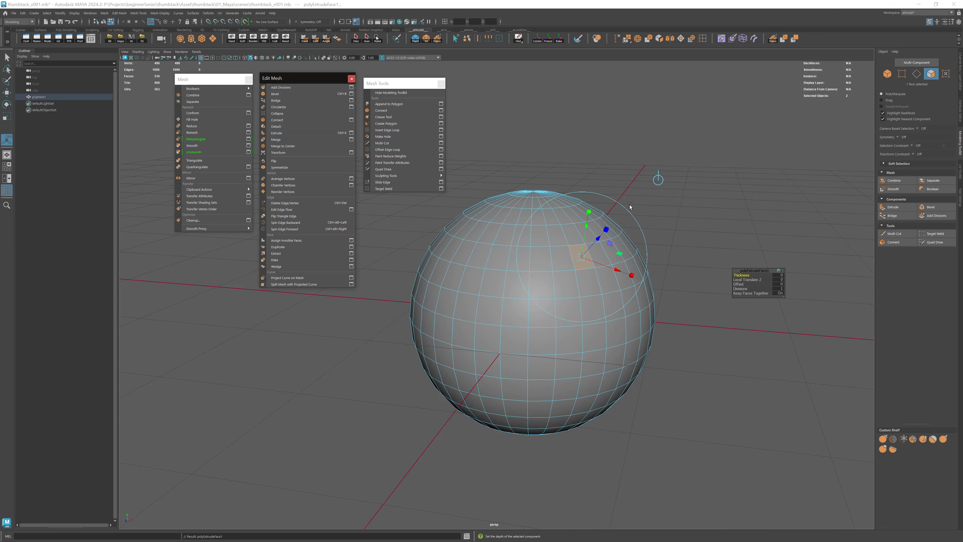
{"action": "left_click_drag", "start_coordinate": [630, 205], "coordinate": [649, 212], "text": "alt"}
{"action": "key", "text": "q"}
{"action": "left_click_drag", "start_coordinate": [588, 203], "coordinate": [571, 212], "text": "alt"}
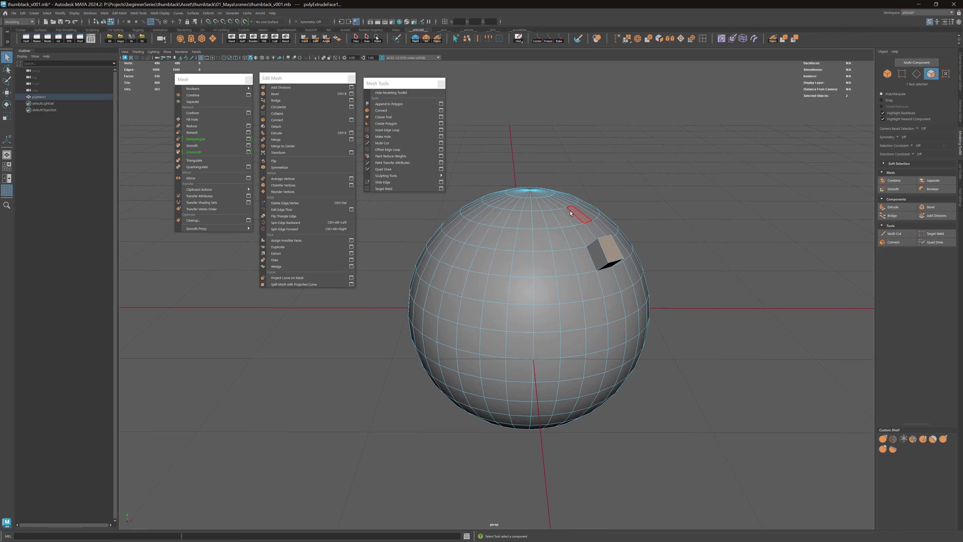
{"action": "right_click_drag", "start_coordinate": [569, 214], "coordinate": [586, 201]}
{"action": "left_click_drag", "start_coordinate": [565, 237], "coordinate": [507, 230], "text": "alt"}
{"action": "left_click", "coordinate": [505, 233]}
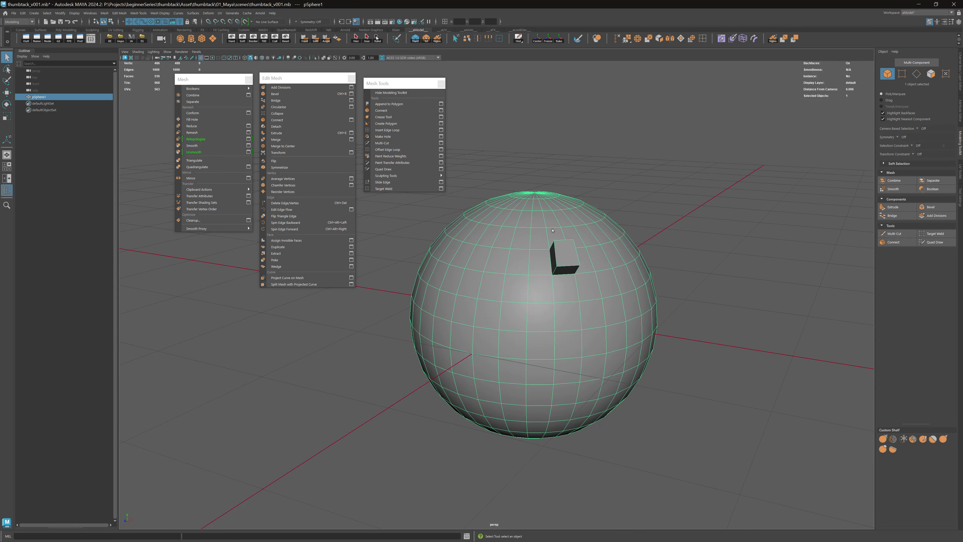
Step: Shift the floating Edit Mesh menu slightly, and move Mesh Tools beside the Modeling Toolkit and back beside Edit Mesh
{"action": "left_click_drag", "start_coordinate": [292, 79], "coordinate": [290, 83]}
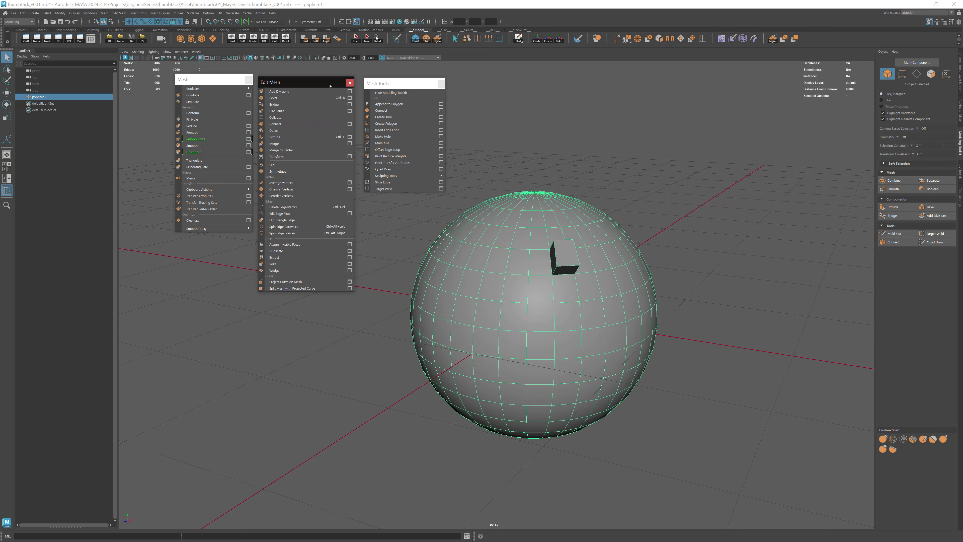
{"action": "left_click_drag", "start_coordinate": [402, 86], "coordinate": [849, 117]}
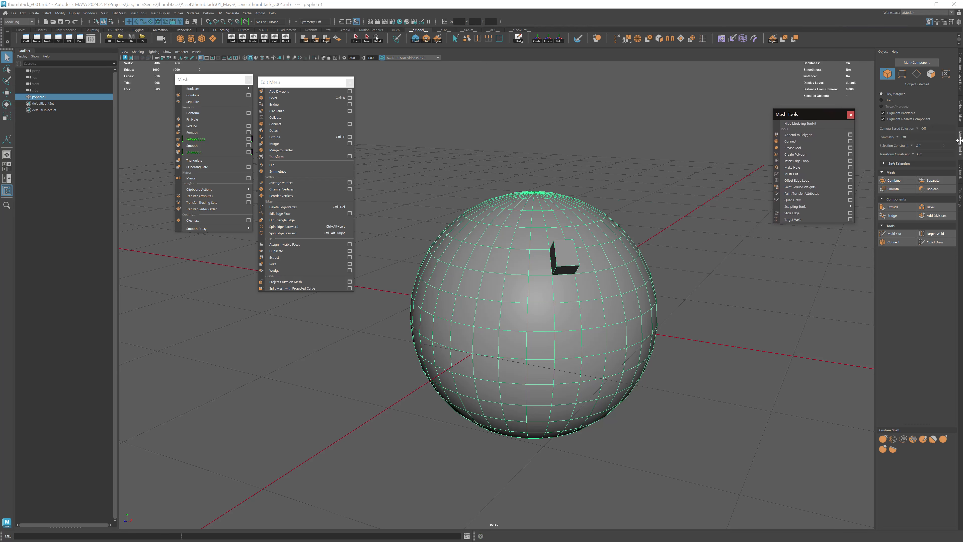
{"action": "left_click_drag", "start_coordinate": [807, 115], "coordinate": [819, 104]}
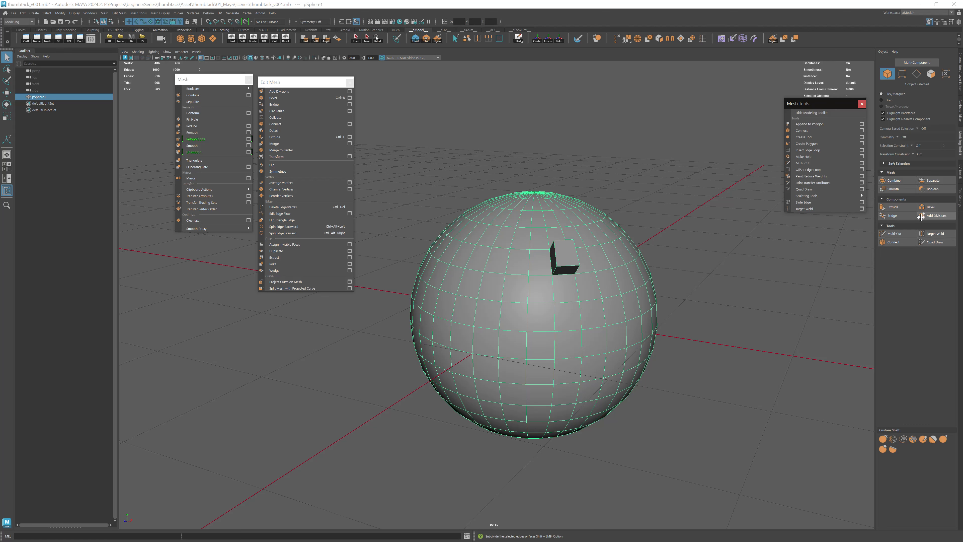
{"action": "left_click_drag", "start_coordinate": [822, 108], "coordinate": [436, 87]}
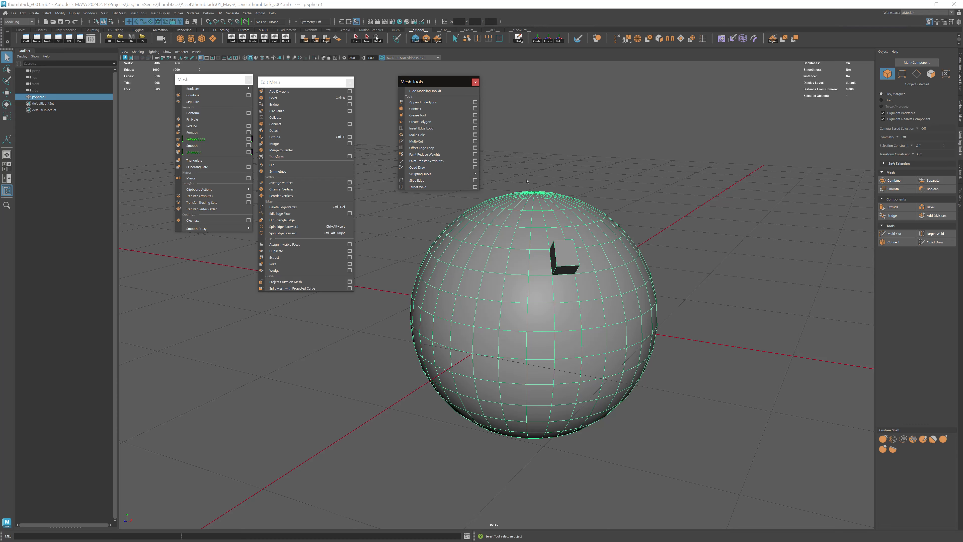
Step: Select the end face of the sphere's extrusion and examine its context marking menus and the hotbox
{"action": "left_click_drag", "start_coordinate": [559, 168], "coordinate": [560, 173], "text": "alt"}
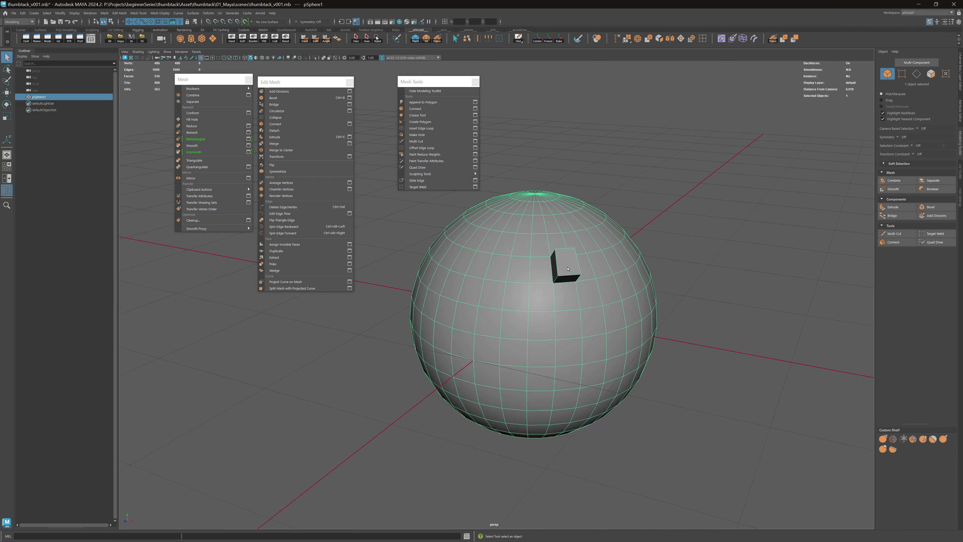
{"action": "key", "text": "F11"}
{"action": "left_click", "coordinate": [568, 266]}
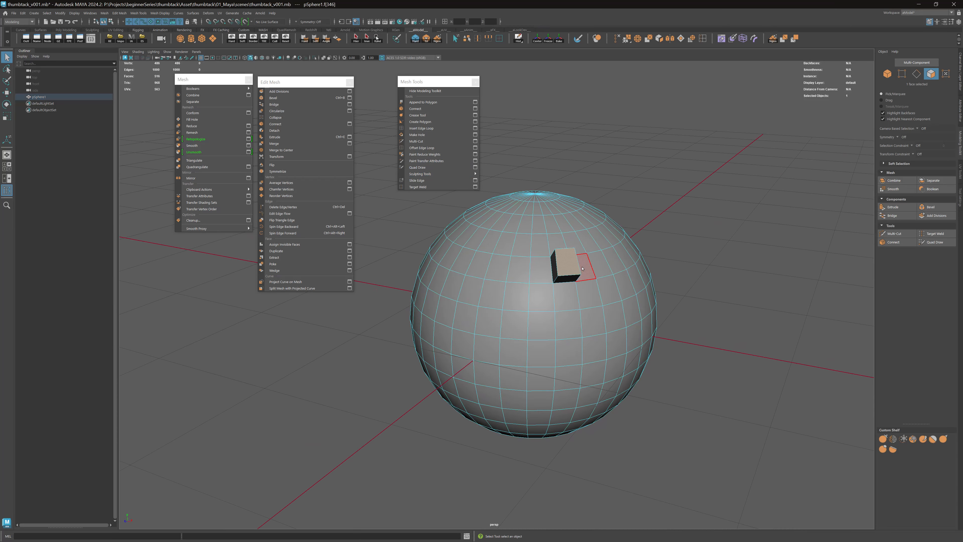
{"action": "right_click", "coordinate": [568, 267]}
{"action": "right_click_drag", "start_coordinate": [569, 267], "coordinate": [588, 272], "text": "shift"}
{"action": "right_click_drag", "start_coordinate": [597, 306], "coordinate": [571, 267], "text": "shift"}
{"action": "key", "text": "space"}
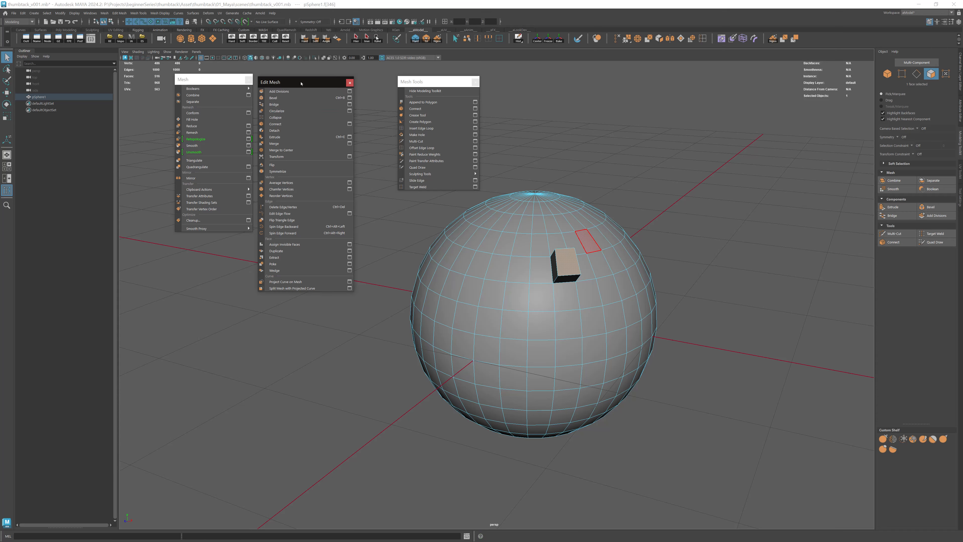
Step: Reposition the torn-off Mesh, Edit Mesh and Mesh Tools menus, then close all three
{"action": "left_click_drag", "start_coordinate": [295, 83], "coordinate": [310, 80]}
{"action": "left_click_drag", "start_coordinate": [425, 82], "coordinate": [406, 81]}
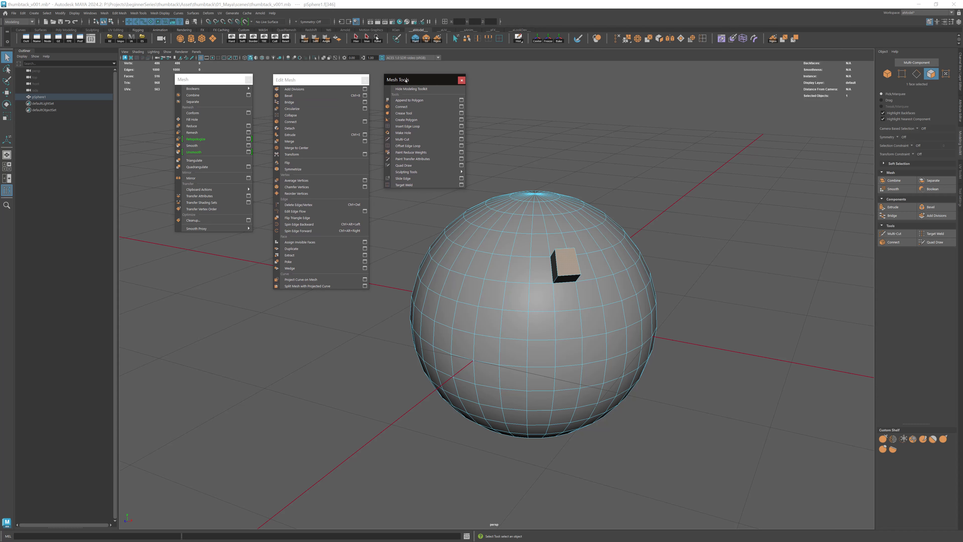
{"action": "left_click_drag", "start_coordinate": [215, 82], "coordinate": [222, 83]}
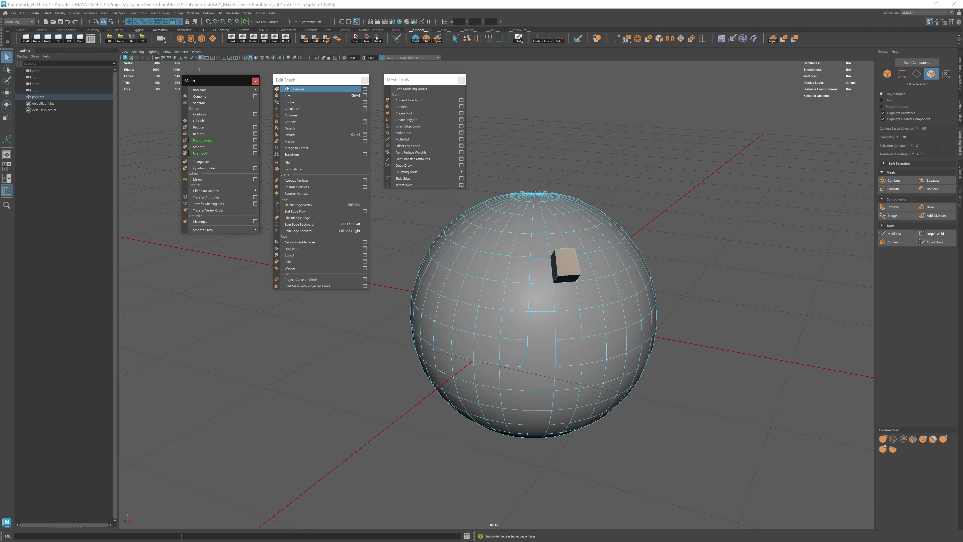
{"action": "left_click", "coordinate": [255, 81]}
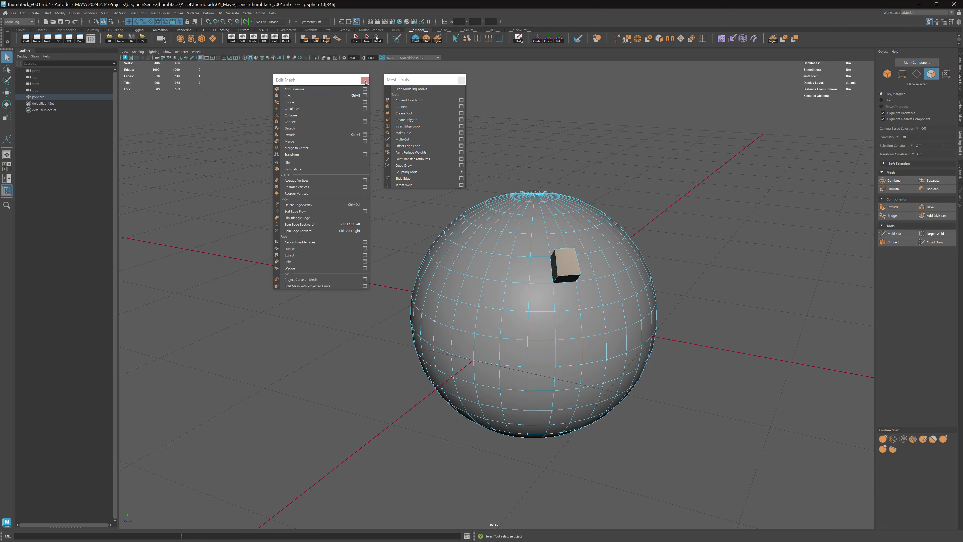
{"action": "left_click", "coordinate": [364, 80]}
{"action": "left_click", "coordinate": [462, 80]}
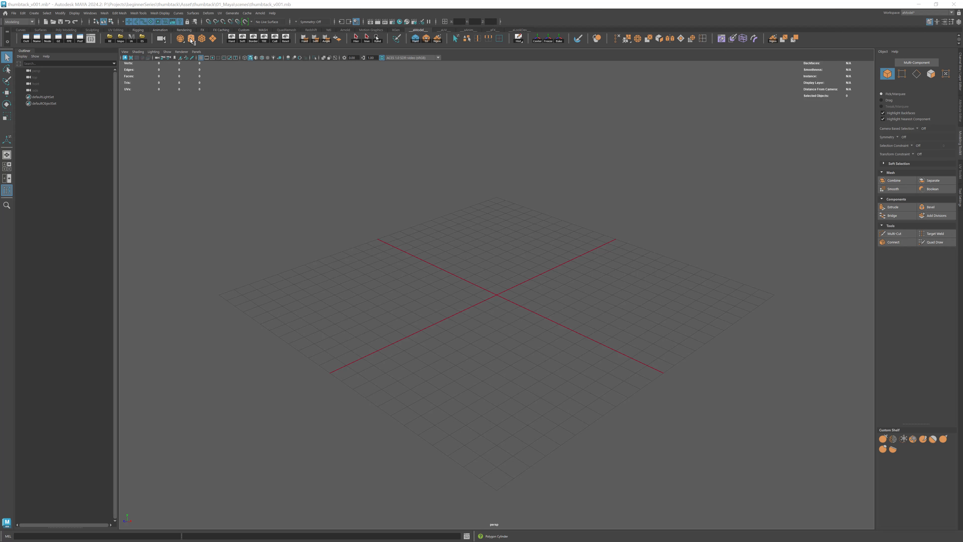
Step: Create a polygon cube interactively, growing it uniformly from the centre of the grid
{"action": "left_click", "coordinate": [203, 39]}
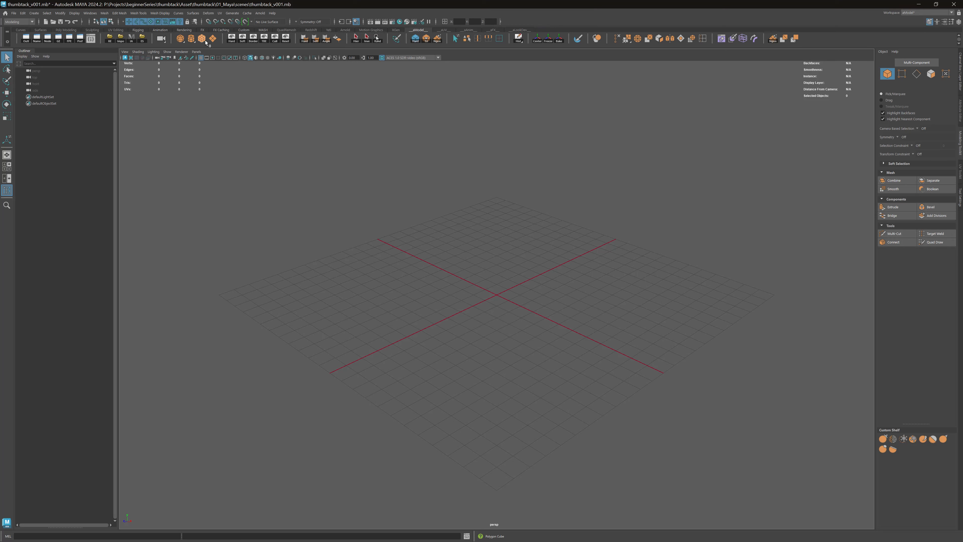
{"action": "left_click_drag", "start_coordinate": [497, 295], "coordinate": [558, 266], "text": "ctrl+shift"}
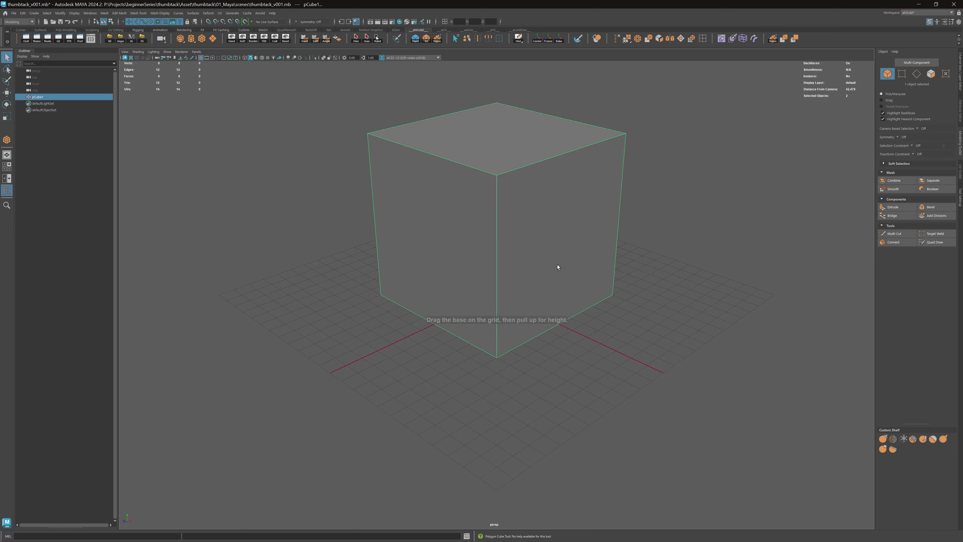
{"action": "scroll", "coordinate": [544, 230], "scroll_direction": "down", "scroll_amount": 2}
{"action": "middle_click_drag", "start_coordinate": [545, 230], "coordinate": [545, 234], "text": "alt"}
{"action": "left_click_drag", "start_coordinate": [545, 234], "coordinate": [576, 254], "text": "alt"}
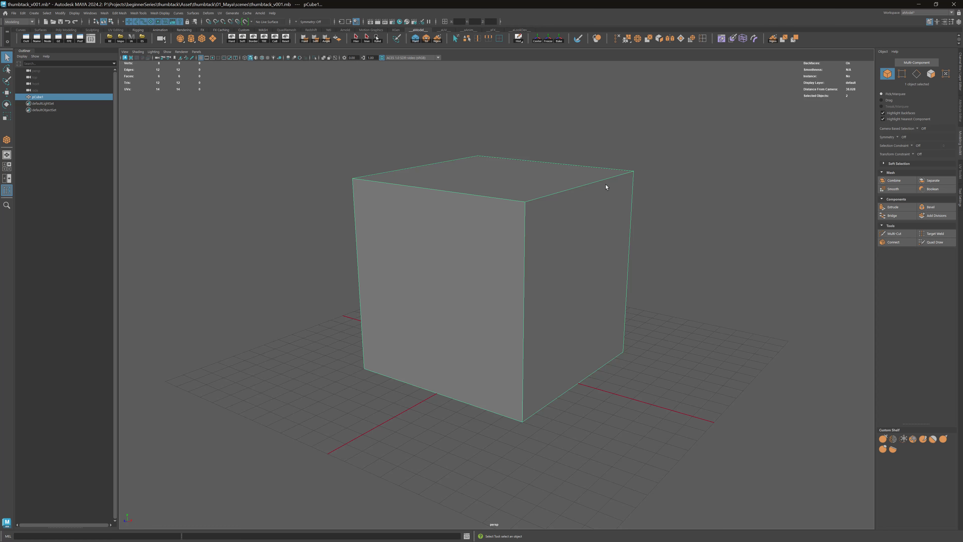
Step: Switch the cube to face selection, select one of its side faces and inspect the cube from other sides
{"action": "left_click", "coordinate": [593, 194]}
{"action": "right_click_drag", "start_coordinate": [579, 222], "coordinate": [578, 254]}
{"action": "left_click", "coordinate": [619, 218]}
{"action": "left_click_drag", "start_coordinate": [619, 217], "coordinate": [607, 217], "text": "alt"}
{"action": "left_click_drag", "start_coordinate": [455, 232], "coordinate": [503, 233], "text": "alt"}
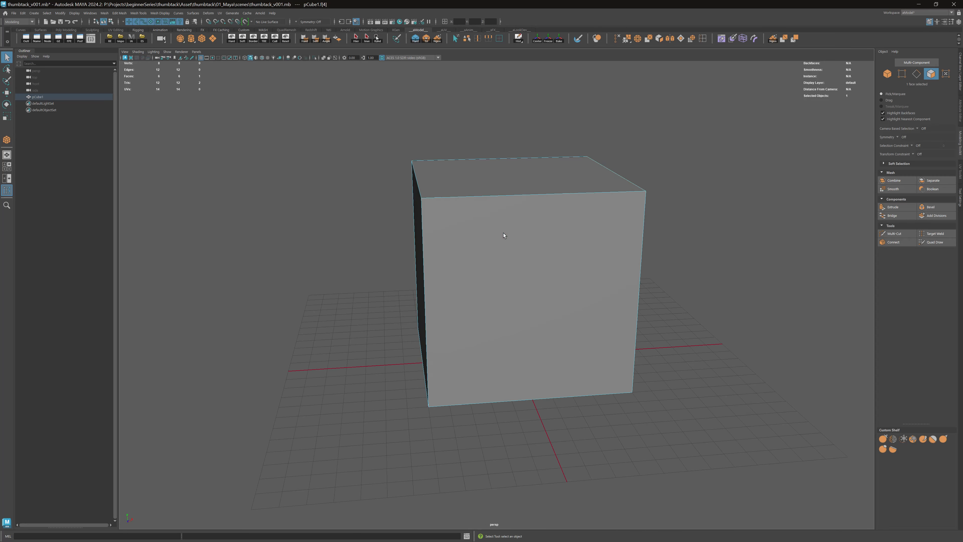
Step: Select all of the cube's faces with one marquee around it and check the selection
{"action": "right_click_drag", "start_coordinate": [504, 233], "coordinate": [459, 220], "text": "alt"}
{"action": "left_click_drag", "start_coordinate": [367, 156], "coordinate": [680, 371]}
{"action": "left_click_drag", "start_coordinate": [572, 273], "coordinate": [525, 260], "text": "alt"}
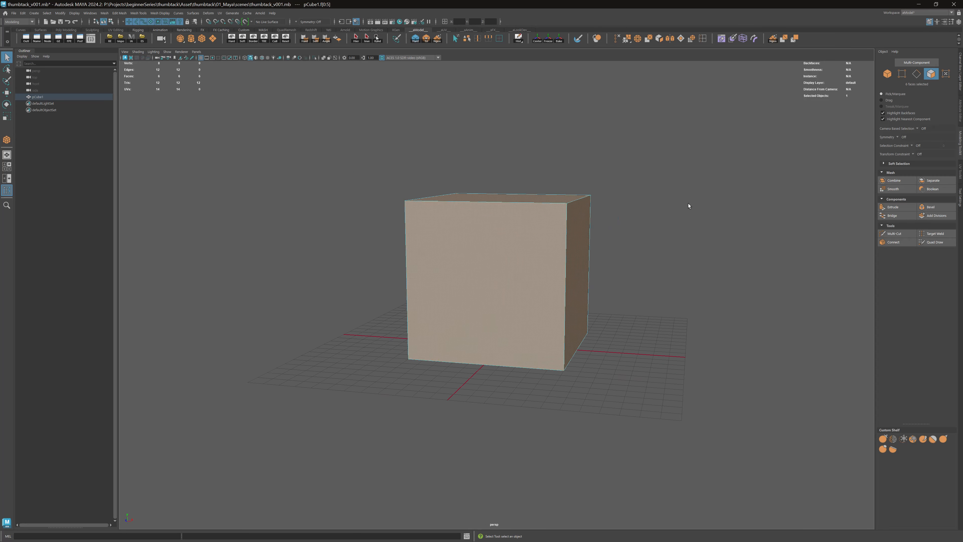
{"action": "left_click_drag", "start_coordinate": [607, 163], "coordinate": [593, 196], "text": "alt"}
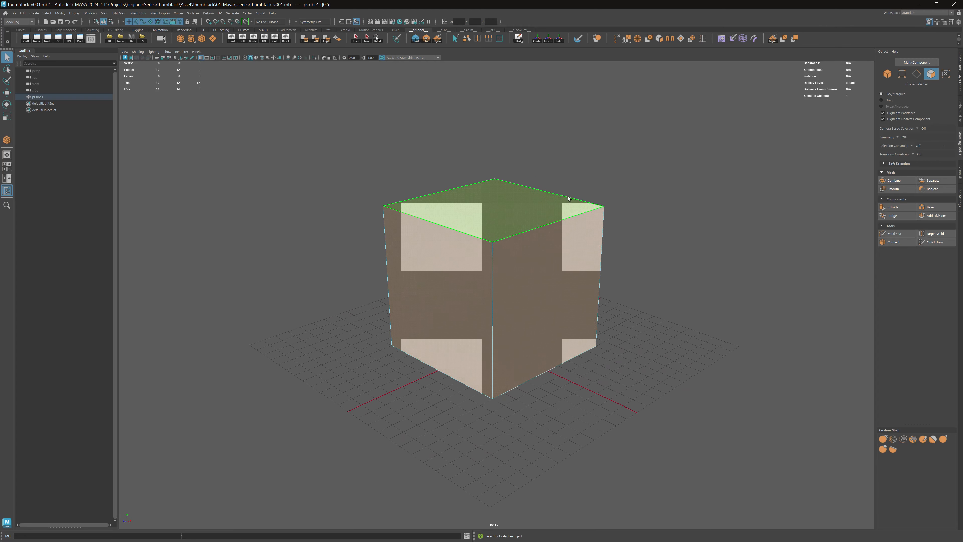
Step: Switch the cube to vertex selection and select the top corner vertex nearest the view
{"action": "right_click_drag", "start_coordinate": [566, 198], "coordinate": [552, 197]}
{"action": "left_click", "coordinate": [495, 237]}
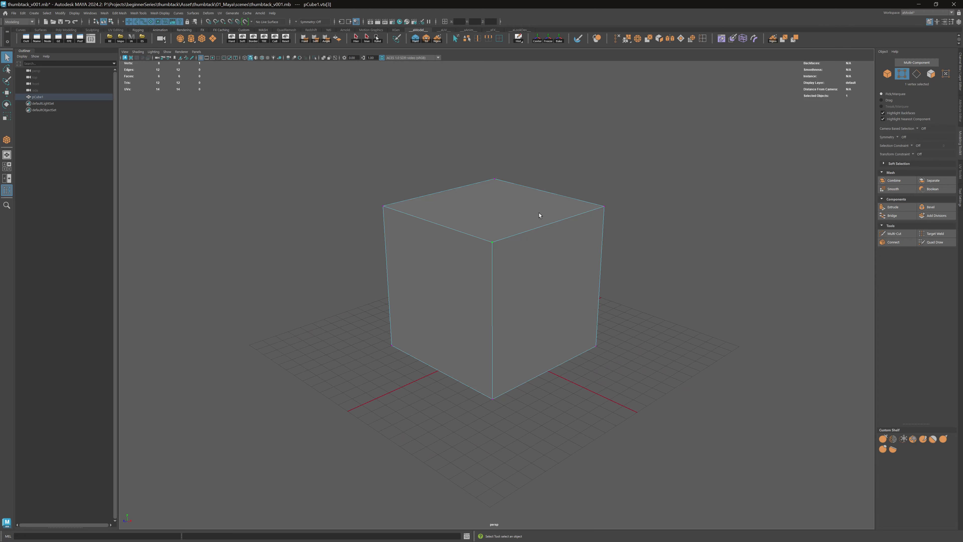
{"action": "left_click_drag", "start_coordinate": [540, 213], "coordinate": [601, 209], "text": "alt"}
Step: Try moving the selected corner vertex with the Move tool, undo the move and return to the Select tool
{"action": "key", "text": "w"}
{"action": "right_click_drag", "start_coordinate": [615, 210], "coordinate": [758, 228], "text": "alt"}
{"action": "middle_click_drag", "start_coordinate": [752, 224], "coordinate": [640, 260], "text": "alt"}
{"action": "right_click_drag", "start_coordinate": [639, 259], "coordinate": [651, 224], "text": "alt"}
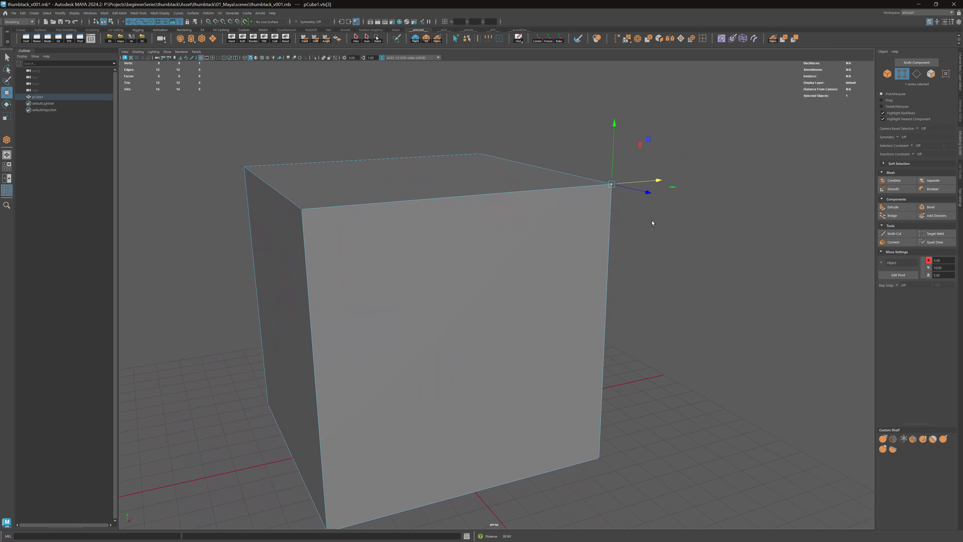
{"action": "left_click_drag", "start_coordinate": [612, 184], "coordinate": [598, 165]}
{"action": "key", "text": "ctrl+z"}
{"action": "right_click_drag", "start_coordinate": [584, 184], "coordinate": [512, 148], "text": "alt"}
{"action": "left_click_drag", "start_coordinate": [512, 149], "coordinate": [549, 161], "text": "alt"}
{"action": "key", "text": "q"}
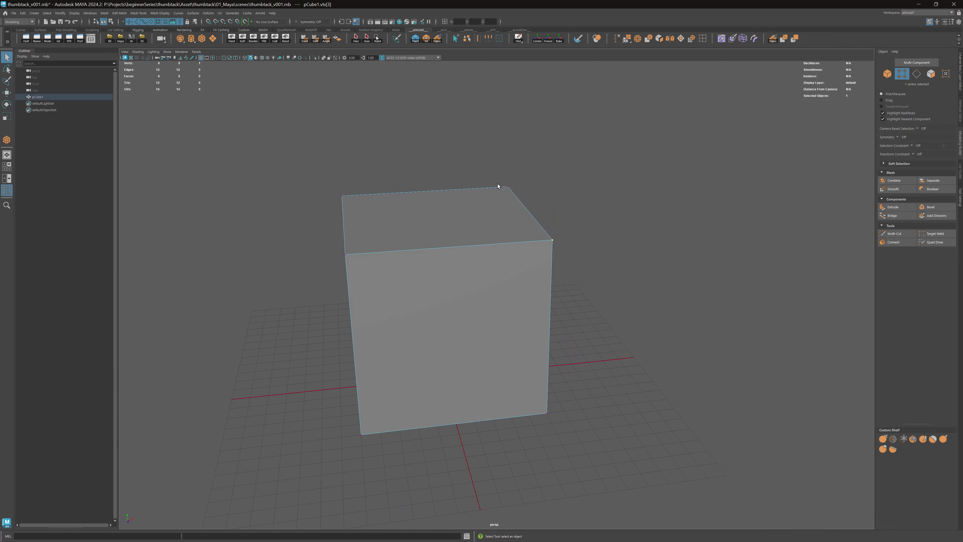
Step: Select a top edge of the cube in edge mode, try moving it with the Move tool and undo the move
{"action": "right_click_drag", "start_coordinate": [501, 187], "coordinate": [503, 172]}
{"action": "left_click", "coordinate": [482, 188]}
{"action": "left_click_drag", "start_coordinate": [497, 209], "coordinate": [546, 156], "text": "alt"}
{"action": "key", "text": "w"}
{"action": "key", "text": "ctrl+z"}
{"action": "key", "text": "q"}
Step: Return the cube to object mode, switch to face selection and pick the top face and two visible side faces in turn
{"action": "key", "text": "F8"}
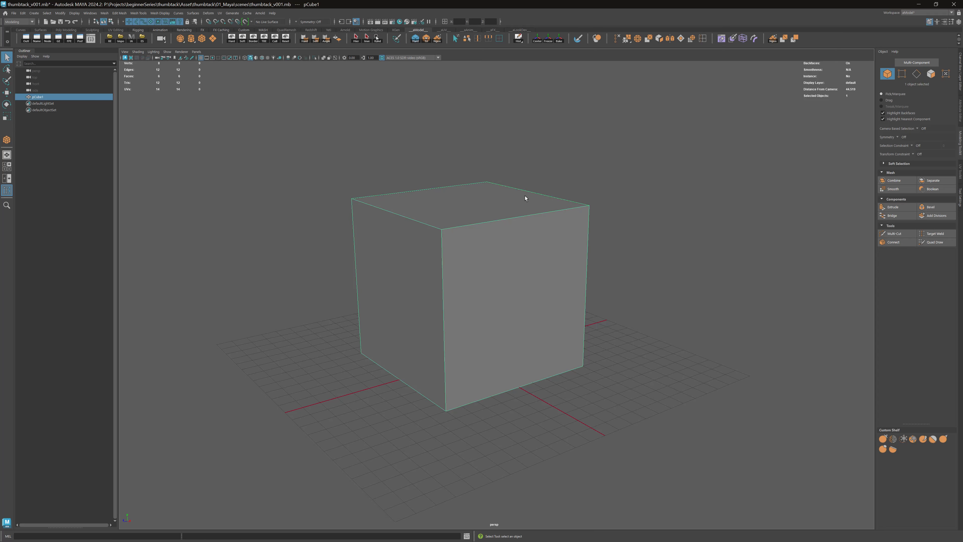
{"action": "right_click", "coordinate": [533, 200]}
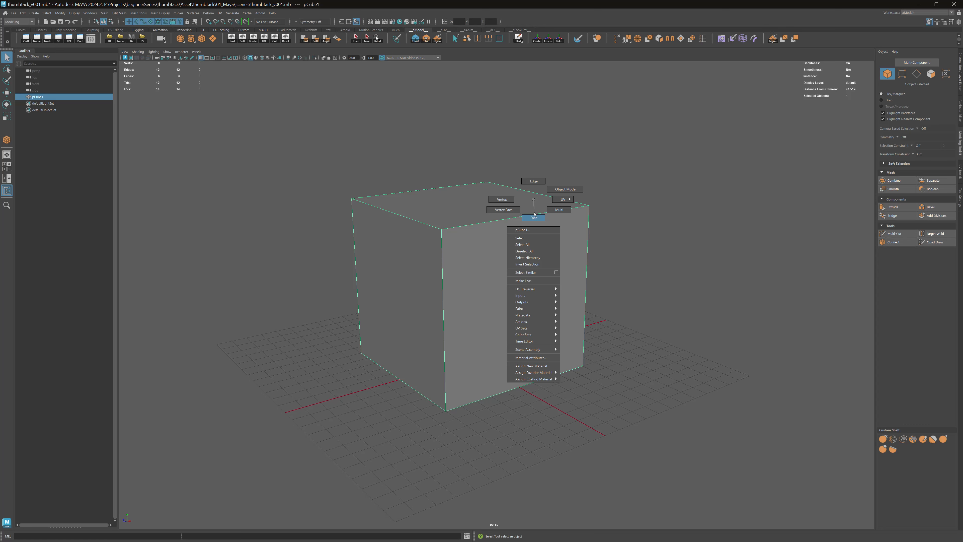
{"action": "right_click_drag", "start_coordinate": [532, 206], "coordinate": [513, 215]}
{"action": "left_click", "coordinate": [541, 209]}
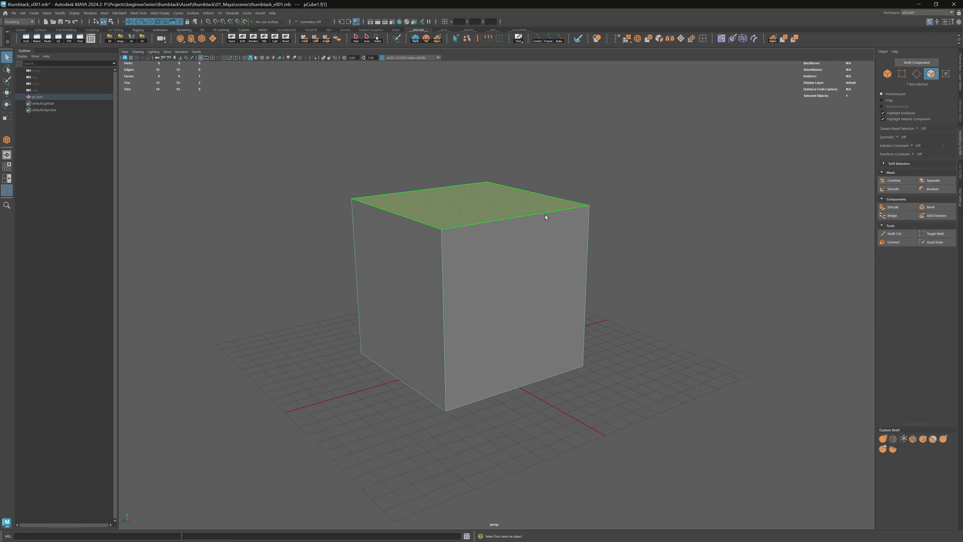
{"action": "left_click", "coordinate": [561, 242]}
{"action": "left_click", "coordinate": [380, 282]}
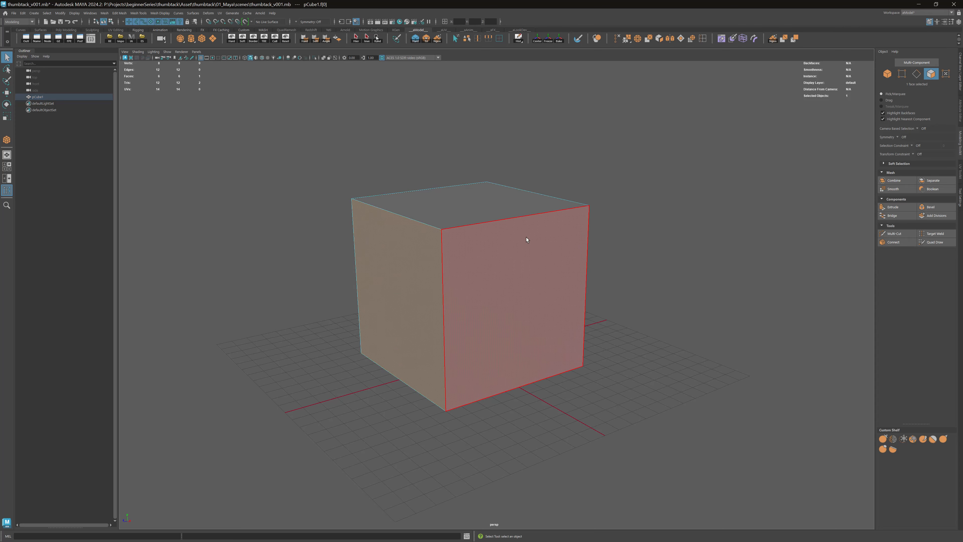
Step: Try moving the selected side face with the Move tool, undo the move and return the cube to object mode
{"action": "key", "text": "w"}
{"action": "left_click_drag", "start_coordinate": [396, 296], "coordinate": [429, 256]}
{"action": "key", "text": "ctrl+z"}
{"action": "key", "text": "q"}
{"action": "right_click_drag", "start_coordinate": [432, 255], "coordinate": [462, 241]}
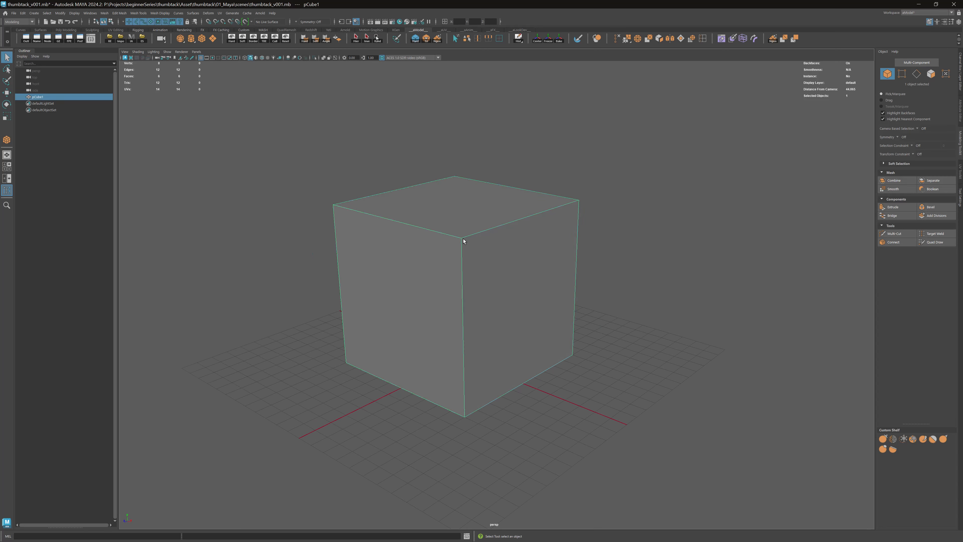
Step: Cycle the cube through vertex, edge and face selection with the Modeling Toolkit and return it to object mode
{"action": "key", "text": "alt+d"}
{"action": "left_click_drag", "start_coordinate": [516, 243], "coordinate": [484, 238], "text": "alt"}
{"action": "left_click", "coordinate": [484, 238]}
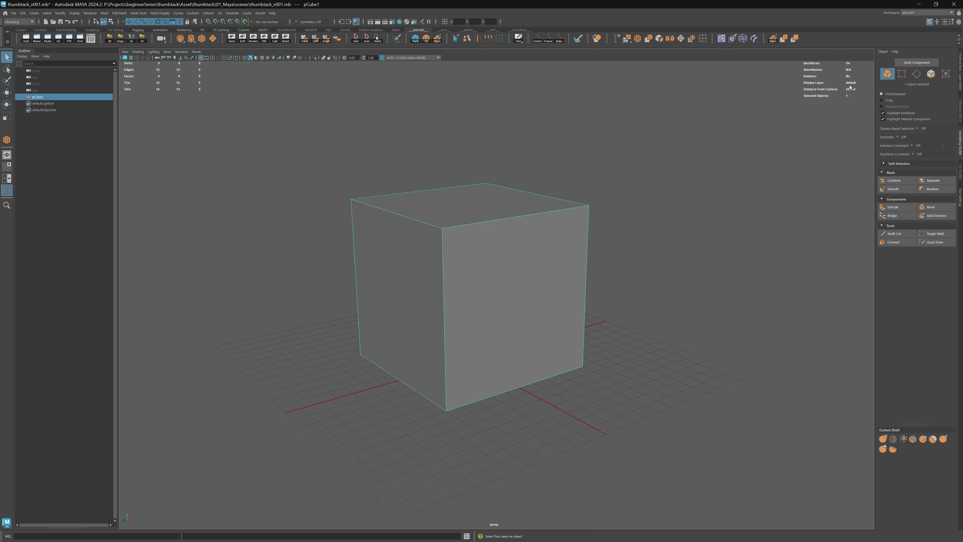
{"action": "left_click", "coordinate": [902, 74]}
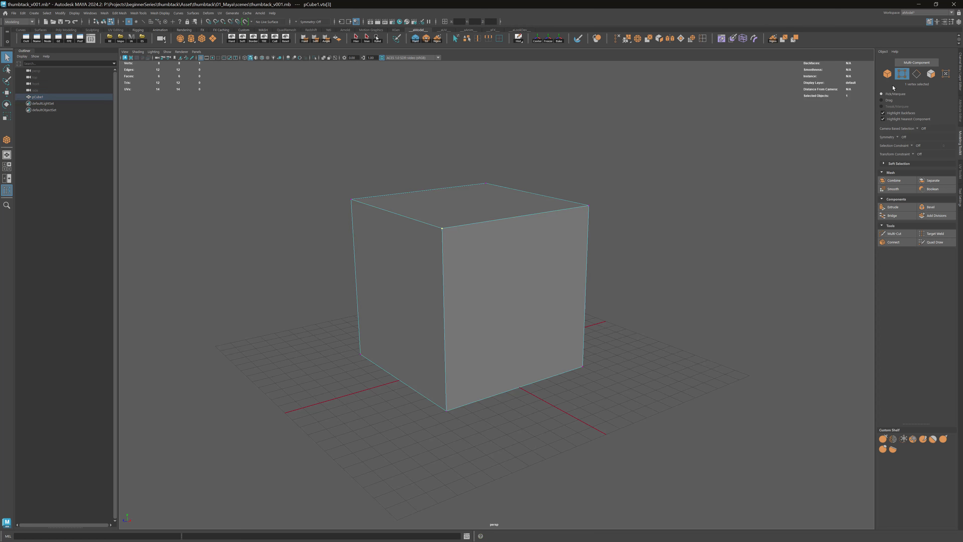
{"action": "left_click", "coordinate": [889, 75]}
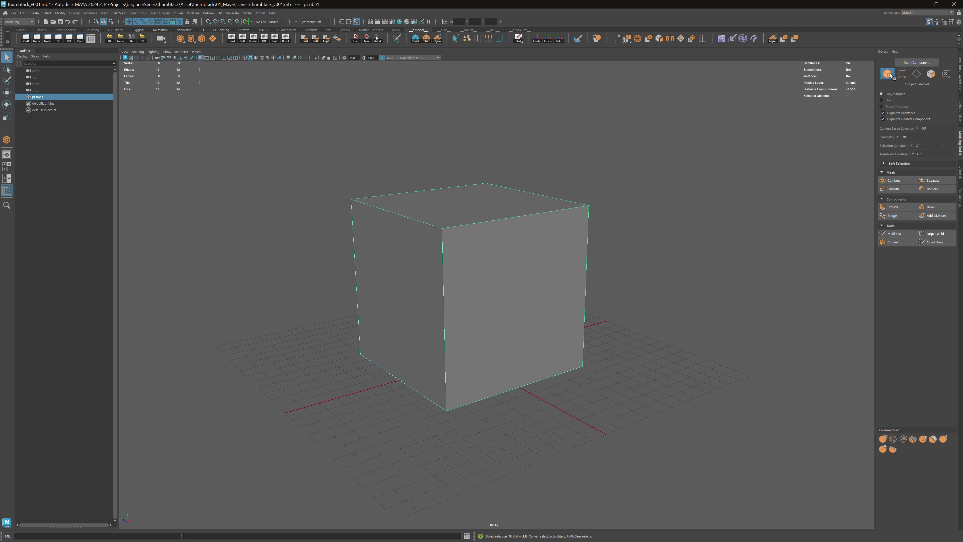
{"action": "left_click", "coordinate": [902, 75]}
{"action": "left_click", "coordinate": [917, 74]}
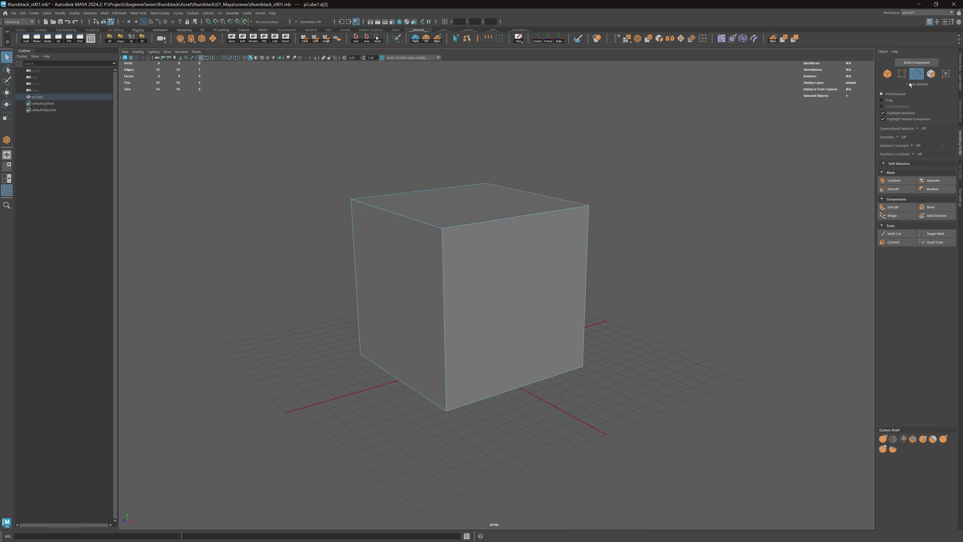
{"action": "left_click", "coordinate": [932, 74]}
{"action": "key", "text": "F8"}
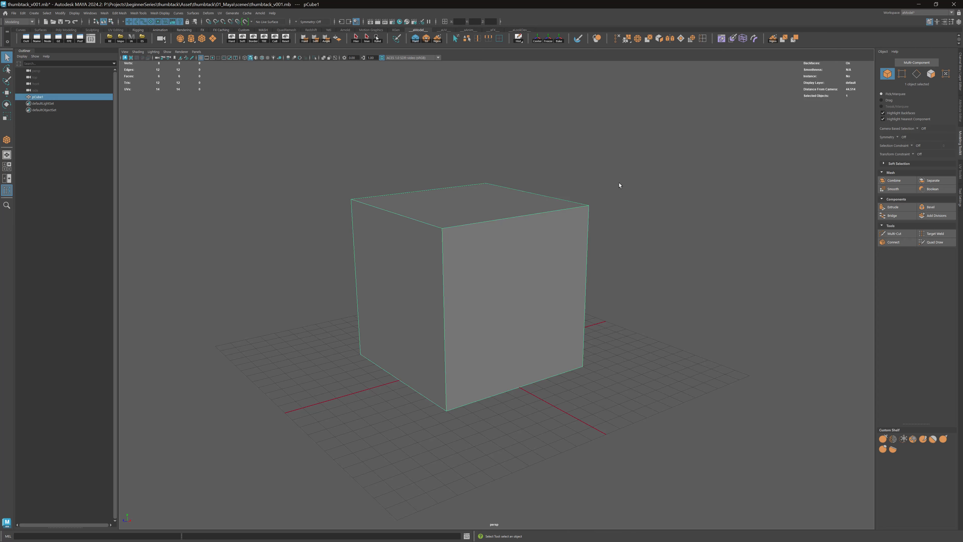
{"action": "left_click", "coordinate": [619, 183]}
{"action": "left_click_drag", "start_coordinate": [606, 196], "coordinate": [578, 220]}
{"action": "left_click_drag", "start_coordinate": [584, 209], "coordinate": [600, 179], "text": "alt"}
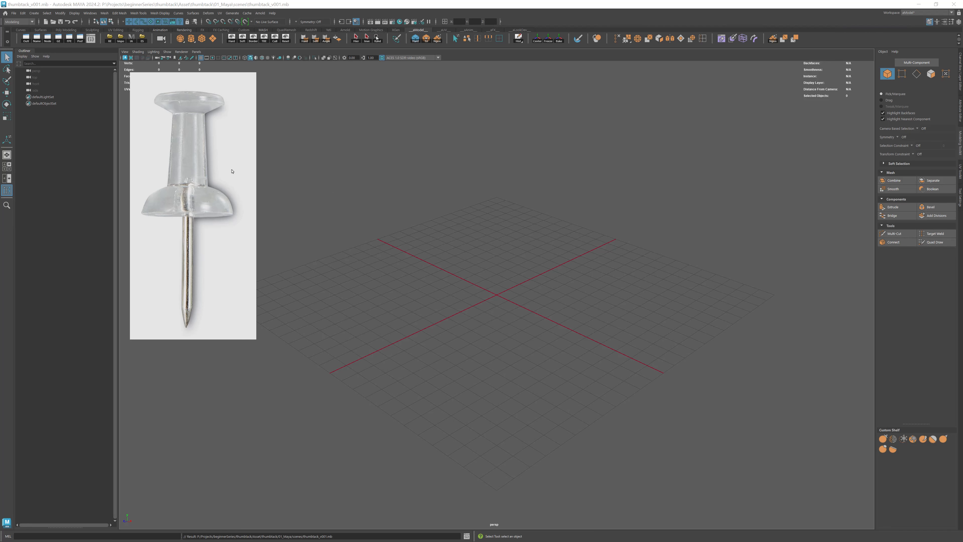
Step: Move the floating thumbtack reference image to the opposite side of the viewport
{"action": "left_click_drag", "start_coordinate": [233, 167], "coordinate": [746, 225]}
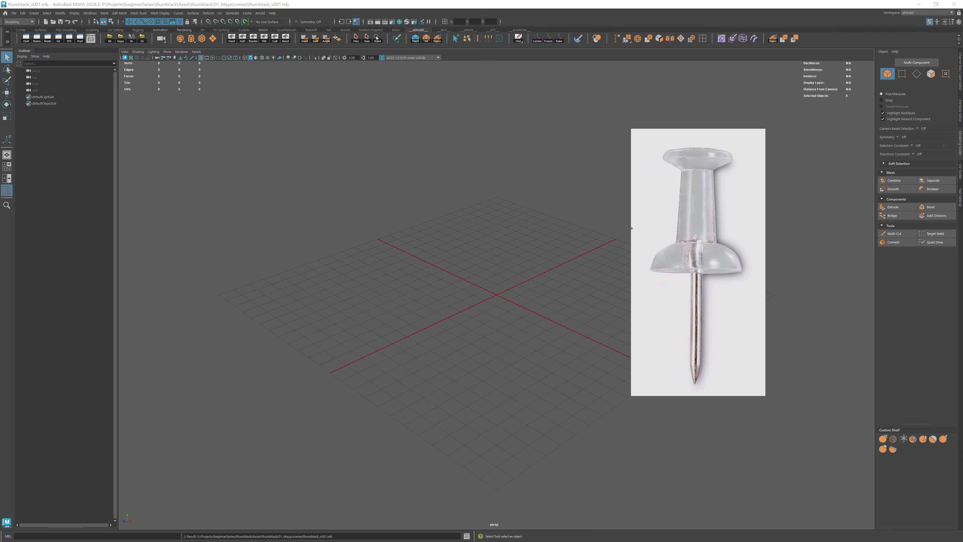
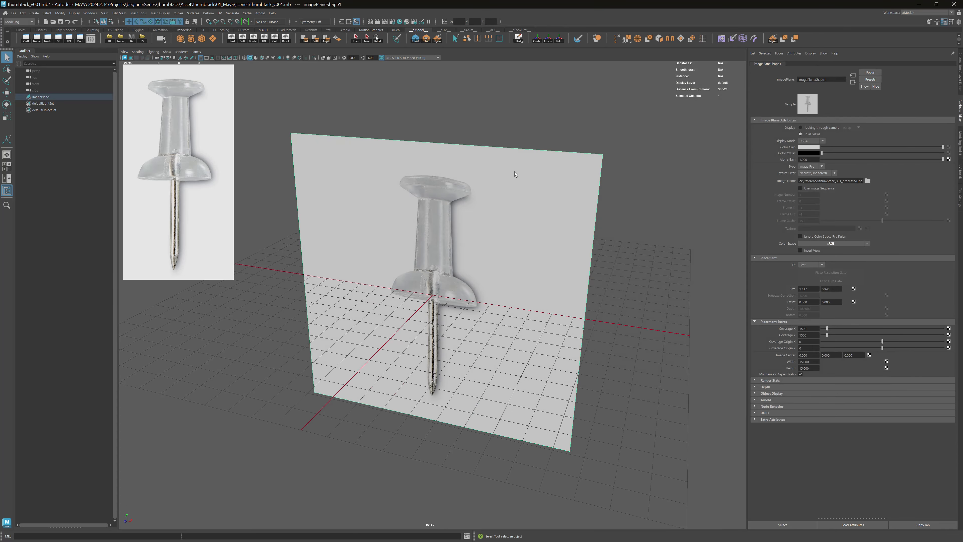
Step: Show the thumbtack image plane's shape attributes in the Channel Box
{"action": "mouse_move", "coordinate": [526, 168]}
{"action": "left_mouse_down", "text": "alt"}
{"action": "mouse_move", "coordinate": [540, 155]}
{"action": "mouse_move", "coordinate": [581, 153]}
{"action": "mouse_move", "coordinate": [543, 160]}
{"action": "left_mouse_up", "text": "alt"}
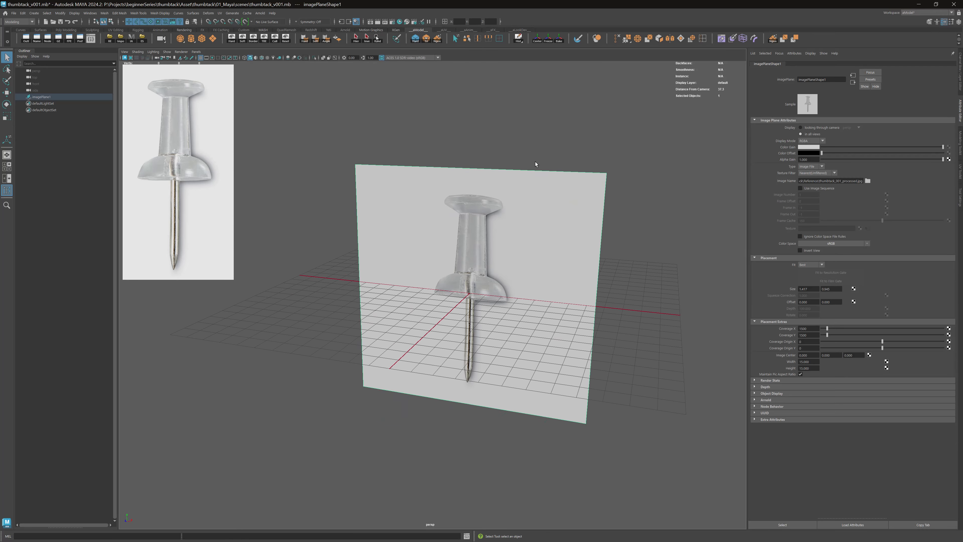
{"action": "left_click_drag", "start_coordinate": [537, 164], "coordinate": [546, 161], "text": "alt"}
{"action": "right_click_drag", "start_coordinate": [546, 162], "coordinate": [615, 162], "text": "alt"}
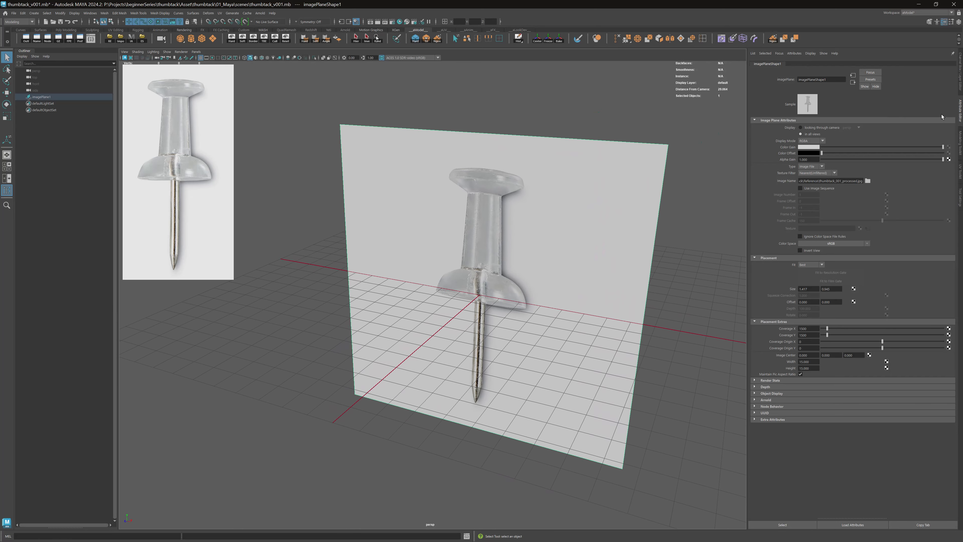
{"action": "left_click", "coordinate": [960, 84]}
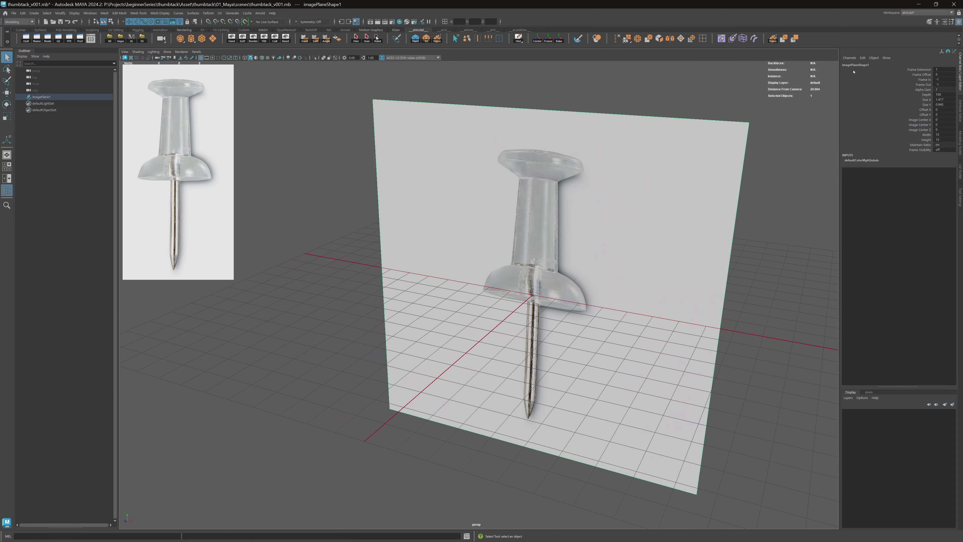
{"action": "double_click", "coordinate": [946, 100]}
Step: Move the image plane up until the needle's tip rests on the grid origin, and deselect it
{"action": "left_click_drag", "start_coordinate": [644, 179], "coordinate": [576, 176], "text": "alt"}
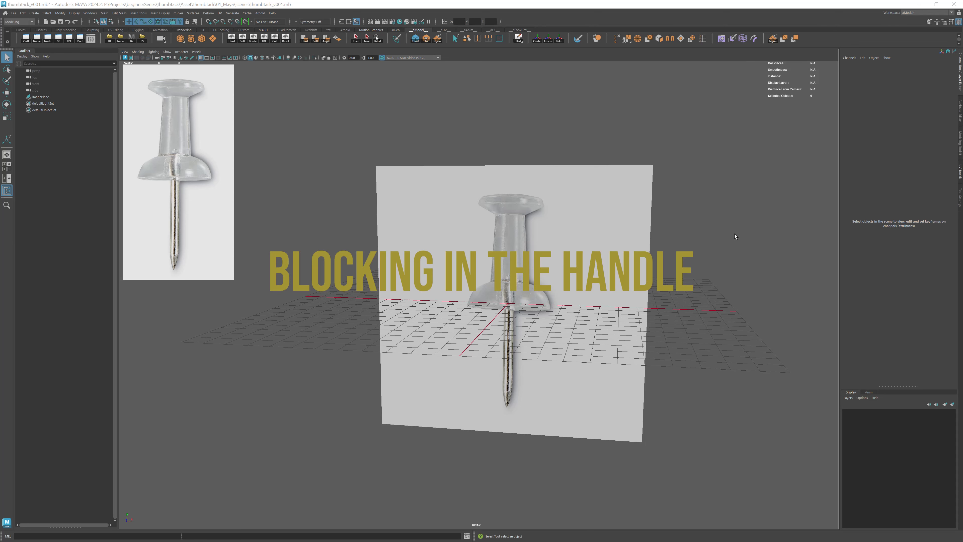
{"action": "left_click_drag", "start_coordinate": [585, 176], "coordinate": [561, 171], "text": "alt"}
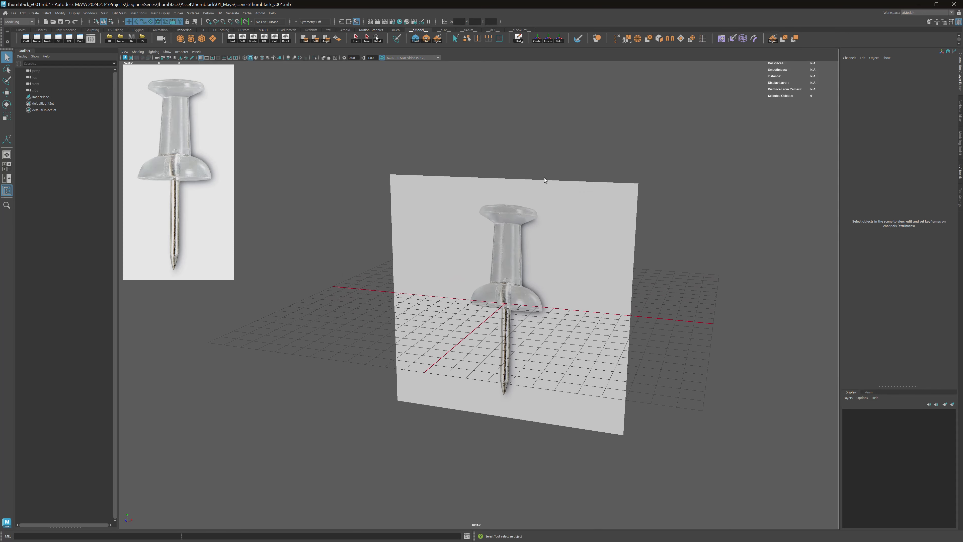
{"action": "left_click", "coordinate": [462, 236]}
{"action": "key", "text": "w"}
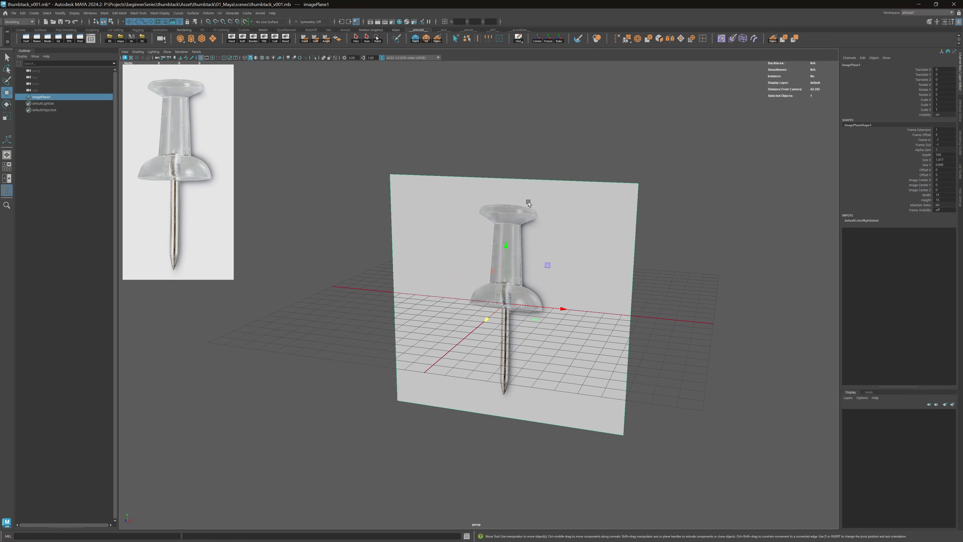
{"action": "left_click_drag", "start_coordinate": [529, 203], "coordinate": [535, 204], "text": "alt"}
{"action": "left_click_drag", "start_coordinate": [506, 247], "coordinate": [511, 163]}
{"action": "key", "text": "q"}
{"action": "left_click", "coordinate": [520, 168]}
Step: Examine the thumbtack's handle, flared base and needle on the raised image plane from several angles
{"action": "right_click_drag", "start_coordinate": [510, 164], "coordinate": [612, 187], "text": "alt"}
{"action": "left_click_drag", "start_coordinate": [613, 187], "coordinate": [569, 199], "text": "alt"}
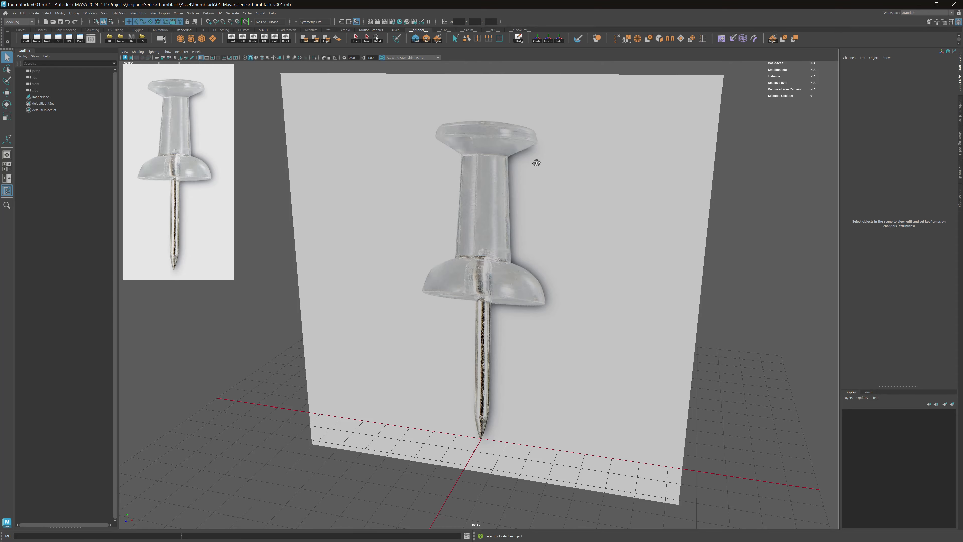
{"action": "left_click_drag", "start_coordinate": [536, 162], "coordinate": [491, 258], "text": "alt"}
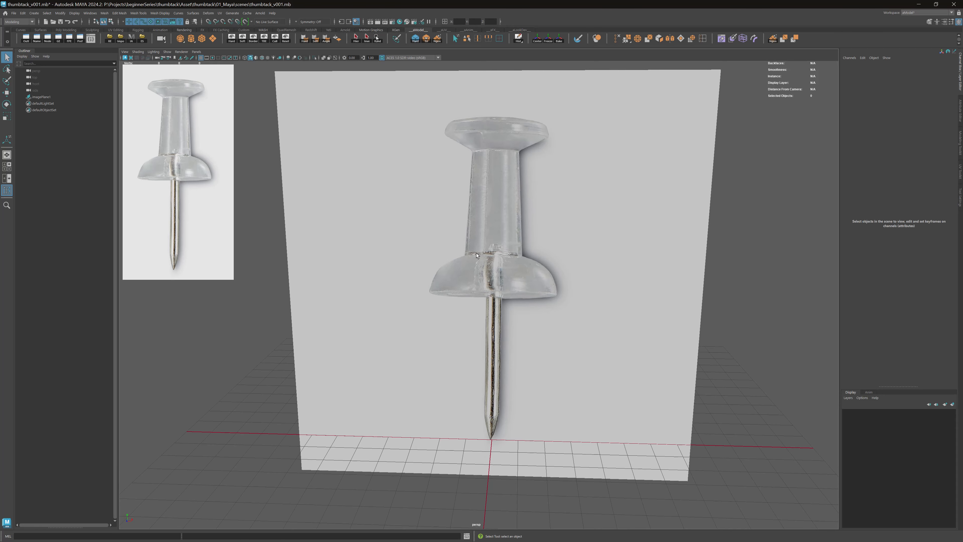
{"action": "left_click_drag", "start_coordinate": [497, 388], "coordinate": [504, 223], "text": "alt"}
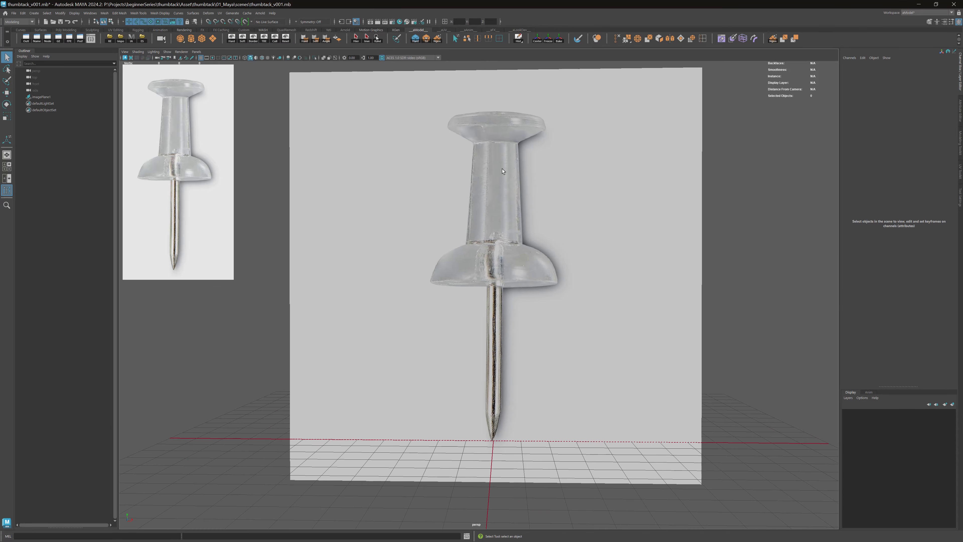
{"action": "mouse_move", "coordinate": [502, 170]}
{"action": "left_mouse_down", "text": "alt"}
{"action": "mouse_move", "coordinate": [591, 180]}
{"action": "mouse_move", "coordinate": [501, 163]}
{"action": "mouse_move", "coordinate": [511, 194]}
{"action": "mouse_move", "coordinate": [524, 197]}
{"action": "mouse_move", "coordinate": [515, 134]}
{"action": "mouse_move", "coordinate": [503, 187]}
{"action": "mouse_move", "coordinate": [485, 178]}
{"action": "mouse_move", "coordinate": [500, 173]}
{"action": "mouse_move", "coordinate": [488, 167]}
{"action": "mouse_move", "coordinate": [454, 168]}
{"action": "mouse_move", "coordinate": [486, 164]}
{"action": "left_mouse_up", "text": "alt"}
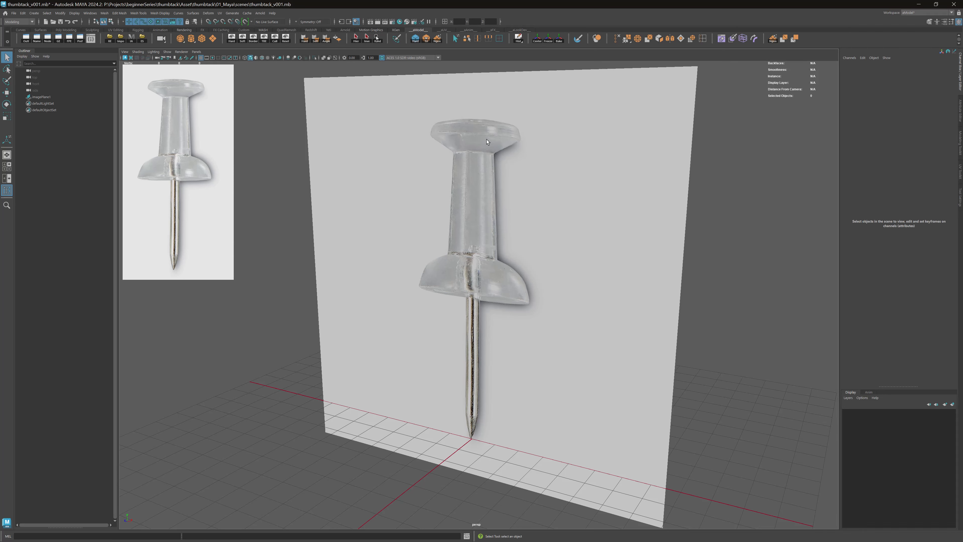
{"action": "right_click_drag", "start_coordinate": [496, 152], "coordinate": [451, 146], "text": "alt"}
{"action": "left_click_drag", "start_coordinate": [452, 146], "coordinate": [458, 147], "text": "alt"}
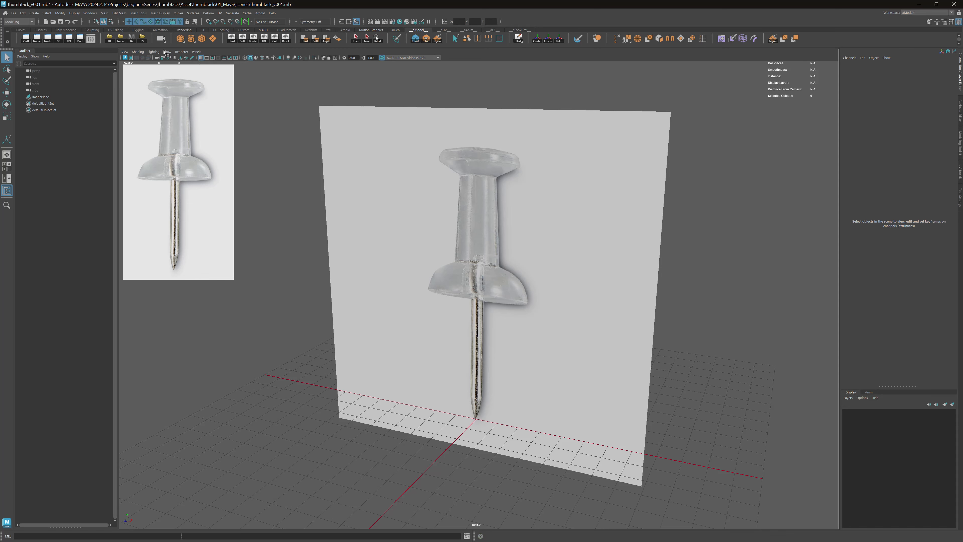
Step: Create a polygon cylinder at the grid origin and pick its Subdivisions Axis setting in the polyCylinder inputs
{"action": "left_click", "coordinate": [202, 39]}
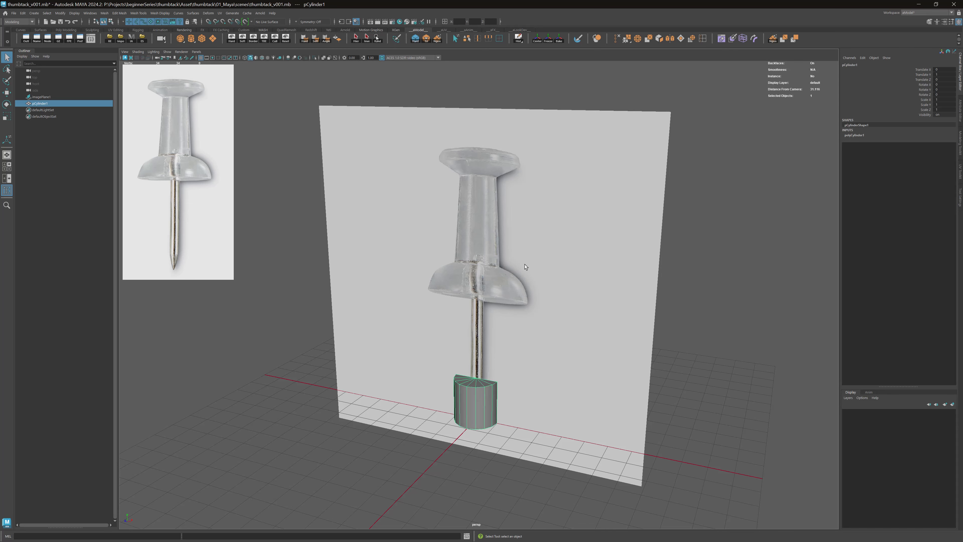
{"action": "left_click_drag", "start_coordinate": [472, 327], "coordinate": [492, 267], "text": "alt"}
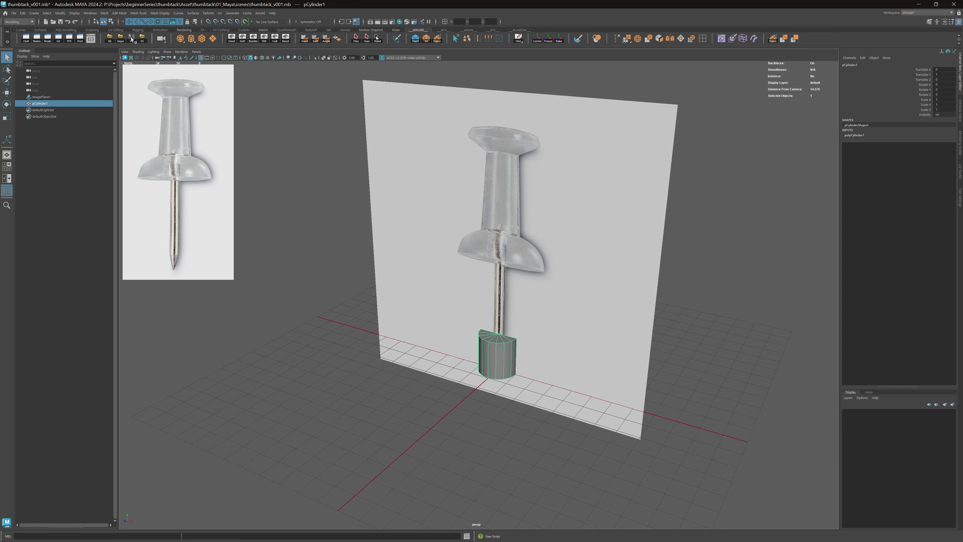
{"action": "right_click", "coordinate": [192, 38]}
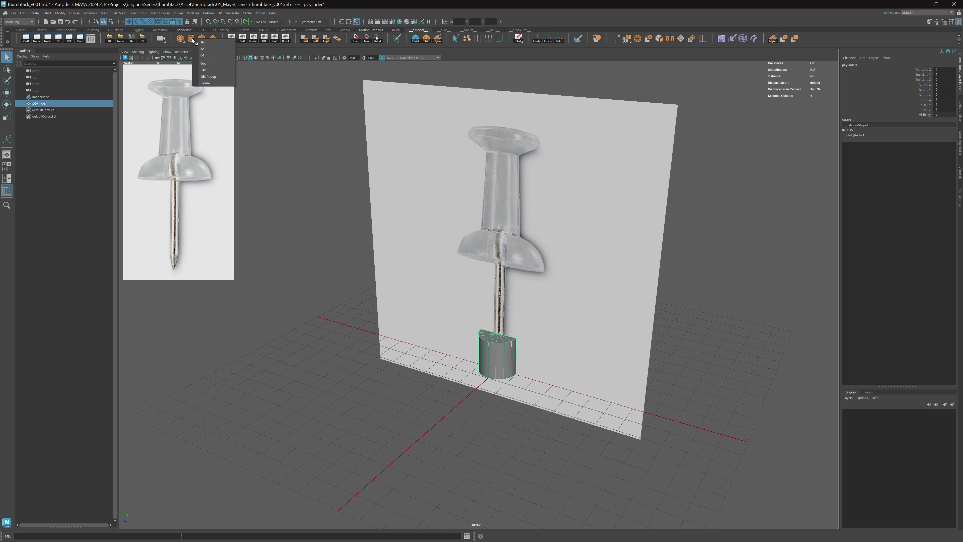
{"action": "left_click", "coordinate": [276, 13]}
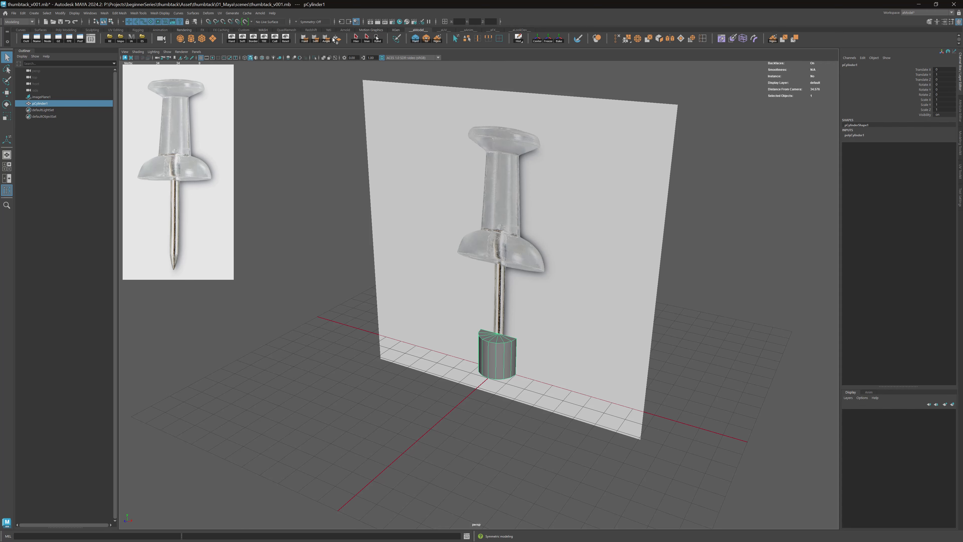
{"action": "key", "text": "ctrl+s"}
{"action": "right_click_drag", "start_coordinate": [451, 365], "coordinate": [659, 398], "text": "alt"}
{"action": "left_click_drag", "start_coordinate": [582, 342], "coordinate": [531, 283], "text": "alt"}
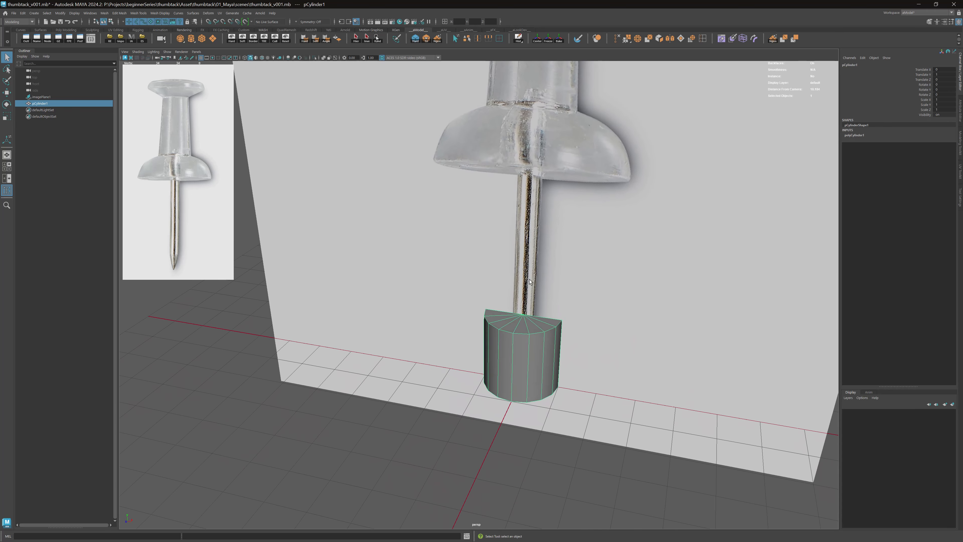
{"action": "left_click", "coordinate": [858, 135]}
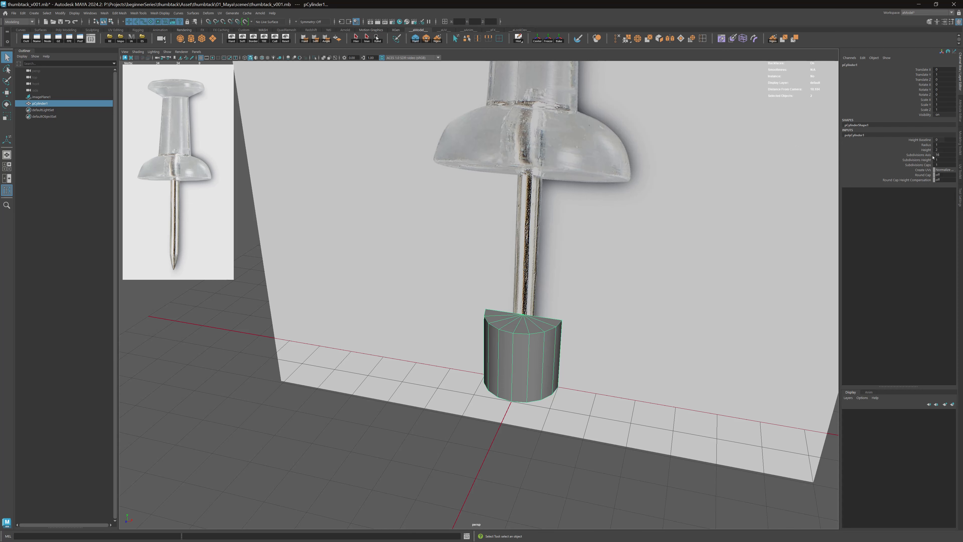
{"action": "left_click", "coordinate": [934, 155]}
Step: Select the cylinder's vertical side edges in edge mode, check their count in the Modeling Toolkit and deselect them
{"action": "key", "text": "F10"}
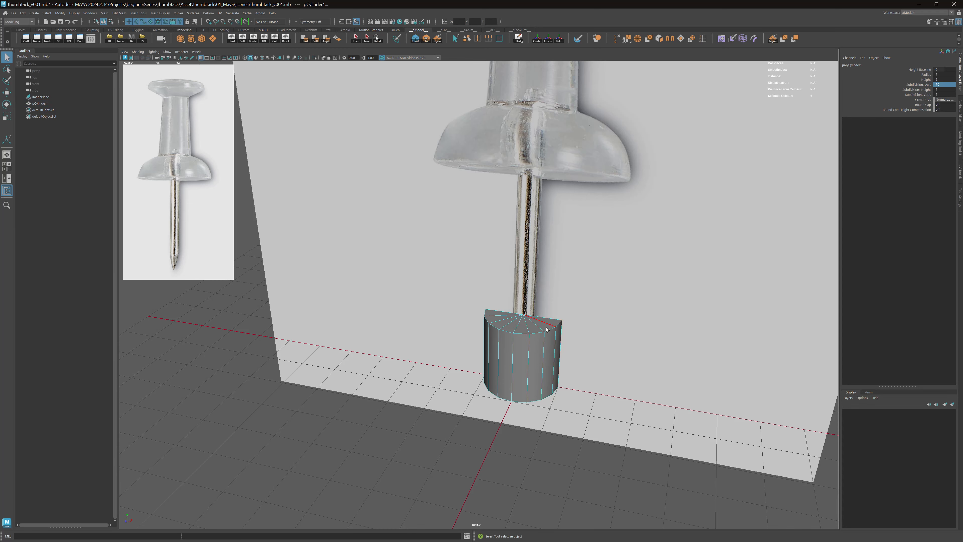
{"action": "left_click", "coordinate": [529, 349]}
{"action": "double_click", "coordinate": [543, 350], "text": "shift"}
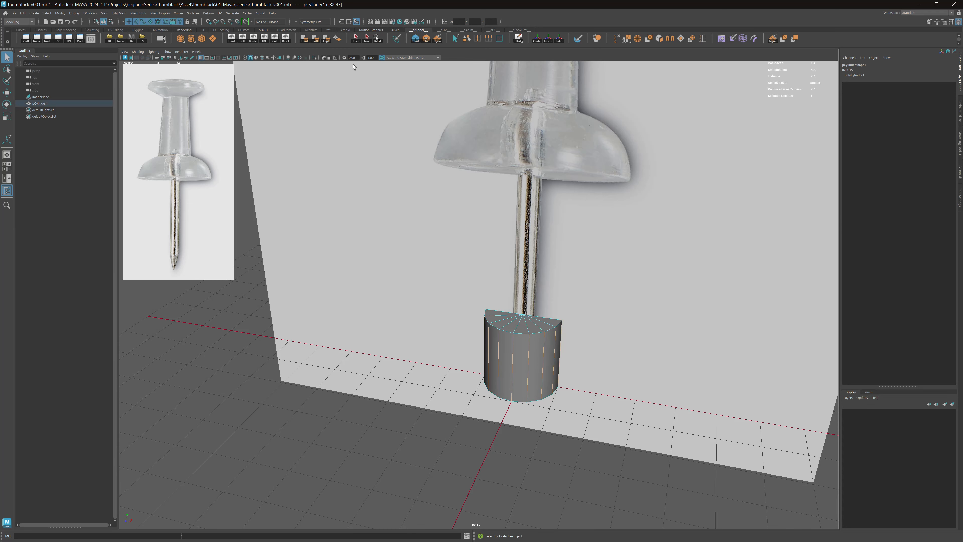
{"action": "left_click", "coordinate": [299, 57]}
{"action": "right_click_drag", "start_coordinate": [493, 296], "coordinate": [621, 332], "text": "alt"}
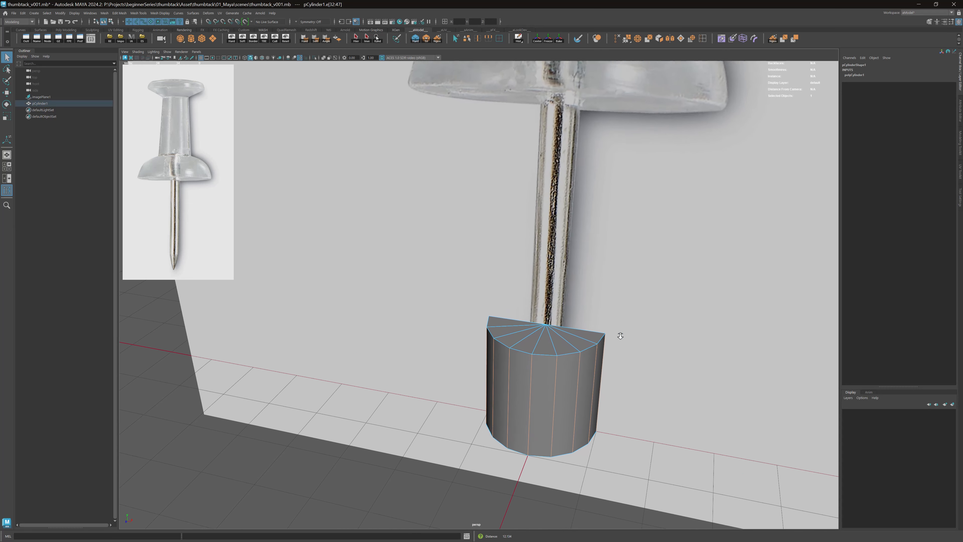
{"action": "left_click_drag", "start_coordinate": [620, 331], "coordinate": [711, 272], "text": "alt"}
{"action": "left_click", "coordinate": [960, 131]}
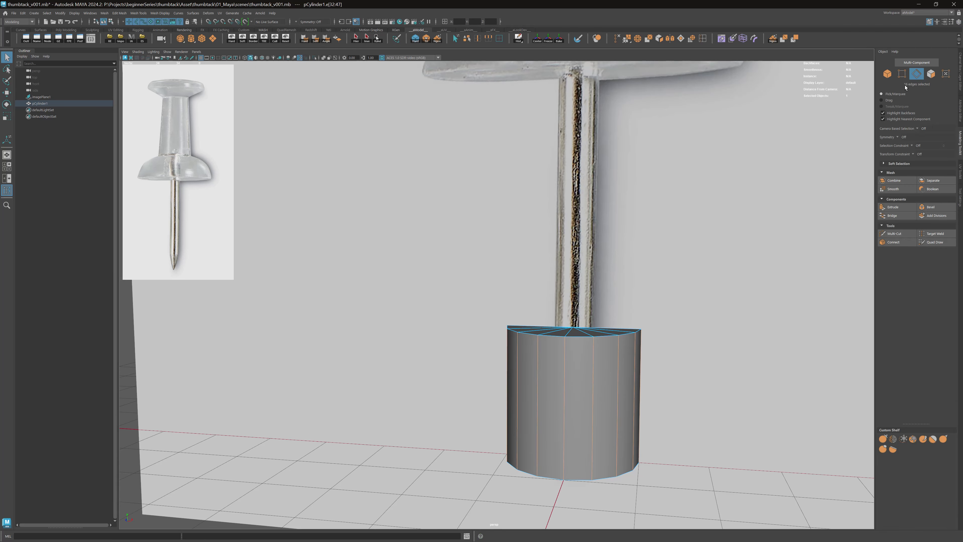
{"action": "left_click_drag", "start_coordinate": [726, 224], "coordinate": [550, 247], "text": "alt"}
{"action": "left_click", "coordinate": [574, 305]}
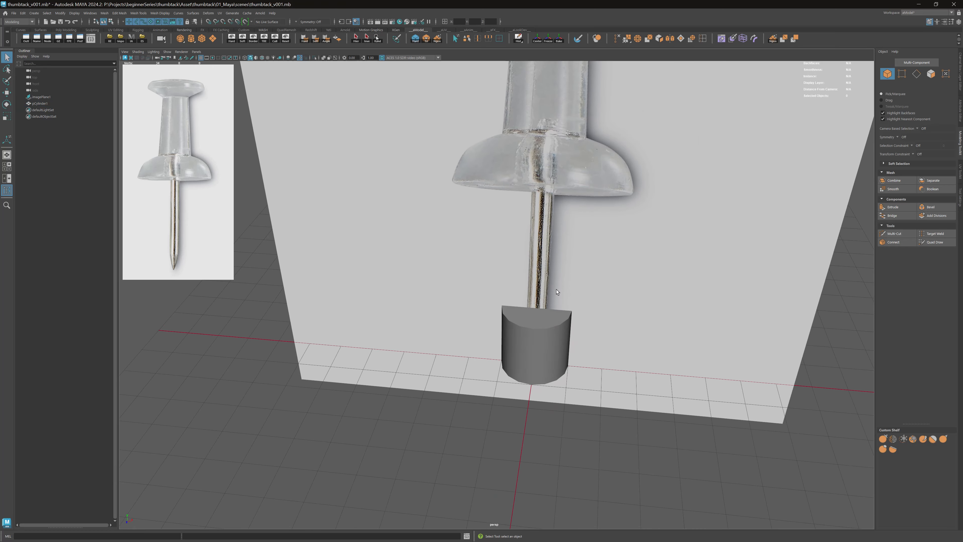
Step: Select the cylinder in front of the thumbtack reference and toggle X-ray shading on and off
{"action": "left_click", "coordinate": [550, 319]}
{"action": "left_click_drag", "start_coordinate": [549, 319], "coordinate": [517, 268], "text": "alt"}
{"action": "right_click_drag", "start_coordinate": [517, 268], "coordinate": [508, 247], "text": "alt"}
{"action": "middle_click_drag", "start_coordinate": [509, 247], "coordinate": [506, 308], "text": "alt"}
{"action": "left_click_drag", "start_coordinate": [506, 307], "coordinate": [499, 279], "text": "alt"}
{"action": "middle_click_drag", "start_coordinate": [499, 279], "coordinate": [495, 296], "text": "alt"}
{"action": "scroll", "coordinate": [515, 173], "scroll_direction": "down", "scroll_amount": 1}
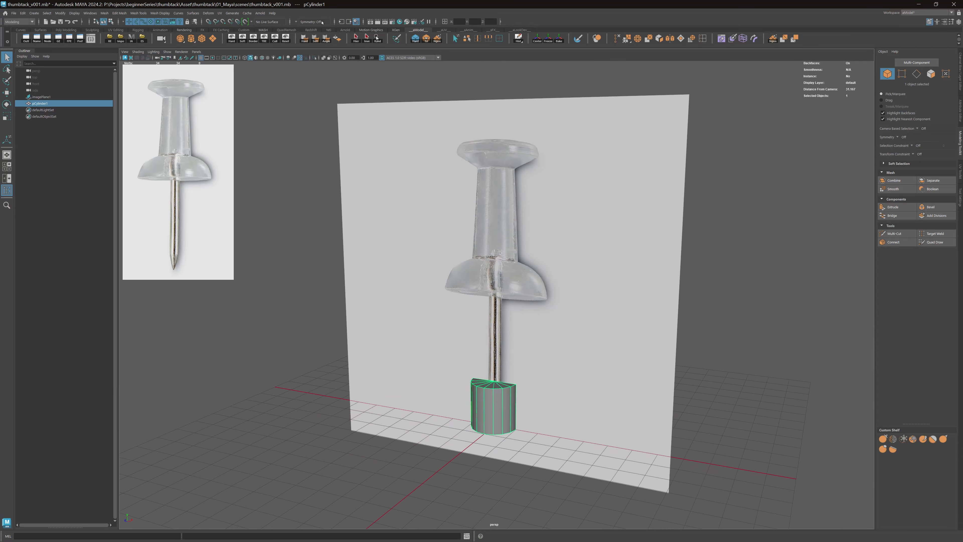
{"action": "left_click", "coordinate": [323, 58]}
{"action": "left_click", "coordinate": [324, 58]}
{"action": "left_click", "coordinate": [324, 58]}
{"action": "left_click", "coordinate": [324, 58]}
Step: Isolate the cylinder in the viewport, examine its top cap and sides, and turn the isolation off
{"action": "left_click", "coordinate": [315, 58]}
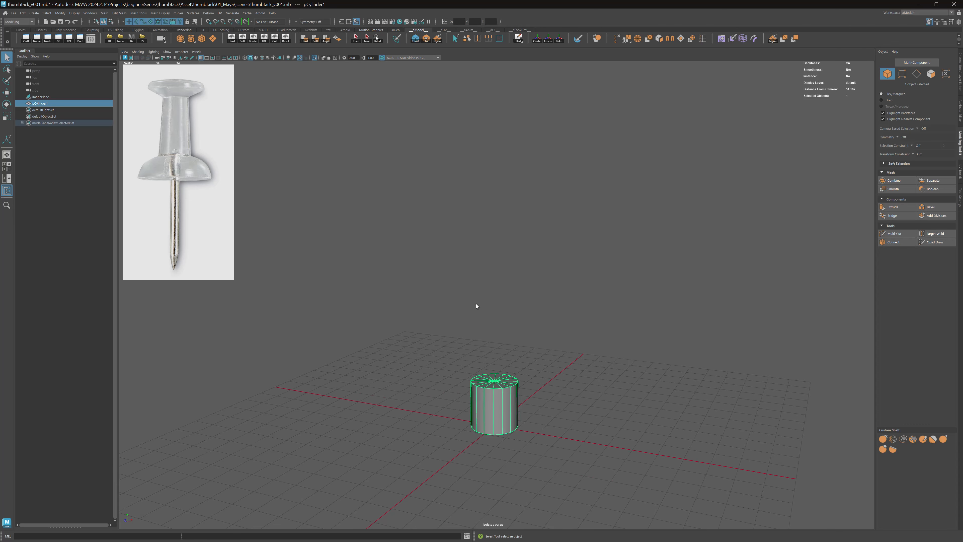
{"action": "key", "text": "f"}
{"action": "right_click_drag", "start_coordinate": [639, 312], "coordinate": [531, 262], "text": "alt"}
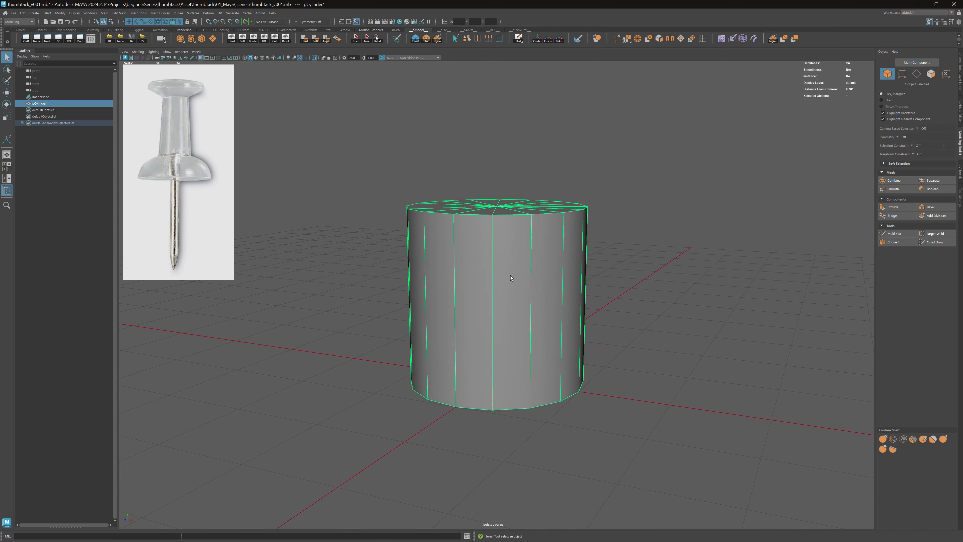
{"action": "left_click_drag", "start_coordinate": [496, 243], "coordinate": [517, 279], "text": "alt"}
{"action": "right_click_drag", "start_coordinate": [516, 279], "coordinate": [489, 262], "text": "alt"}
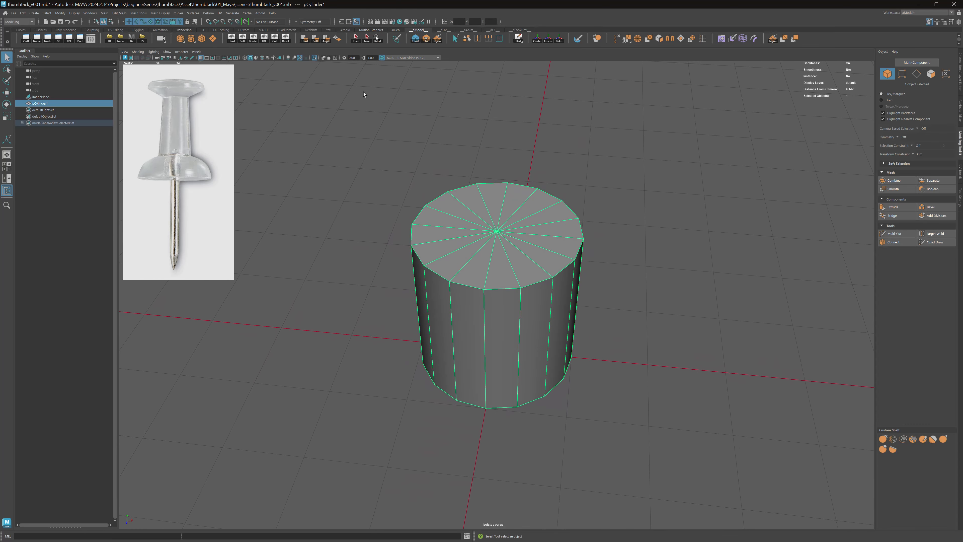
{"action": "left_click", "coordinate": [314, 58]}
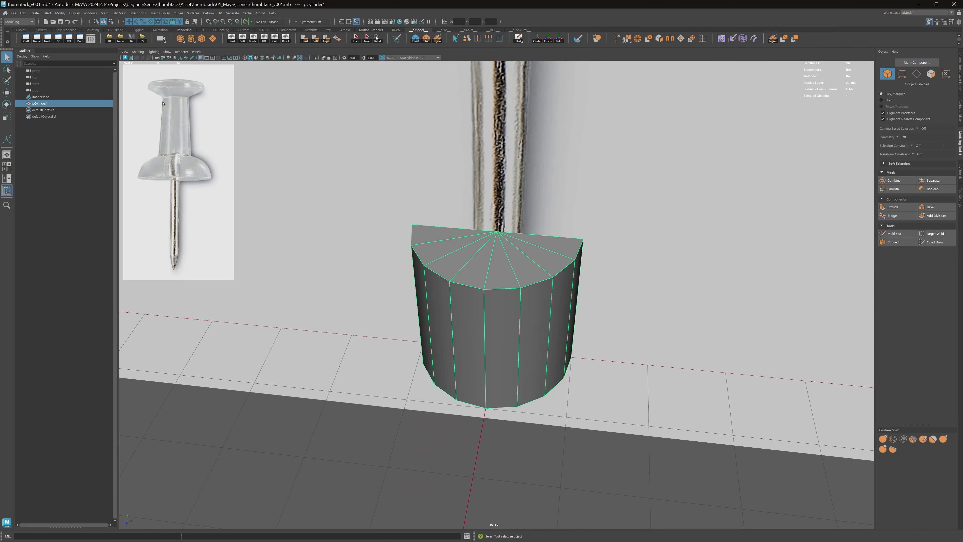
Step: Hide the thumbtack image plane, leaving the cylinder on display
{"action": "left_click", "coordinate": [58, 98]}
{"action": "key", "text": "h"}
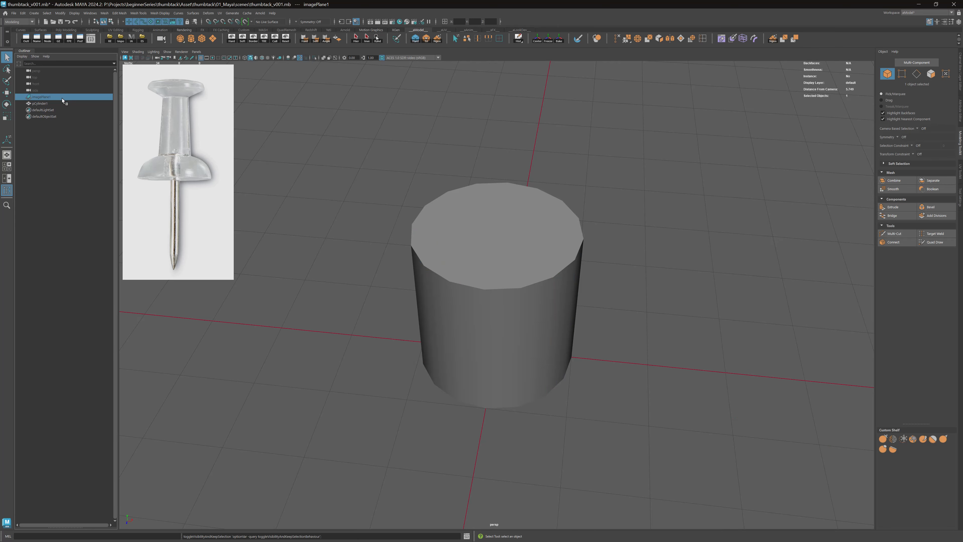
{"action": "key", "text": "h"}
{"action": "key", "text": "h"}
Step: Bring the cylinder into edge mode and examine its selected vertical side edges from several angles
{"action": "left_click", "coordinate": [526, 265]}
{"action": "scroll", "coordinate": [526, 265], "scroll_direction": "down", "scroll_amount": 3}
{"action": "left_click_drag", "start_coordinate": [523, 311], "coordinate": [498, 247], "text": "alt"}
{"action": "scroll", "coordinate": [515, 270], "scroll_direction": "up", "scroll_amount": 1}
{"action": "left_click_drag", "start_coordinate": [516, 284], "coordinate": [453, 337], "text": "alt"}
{"action": "key", "text": "F10"}
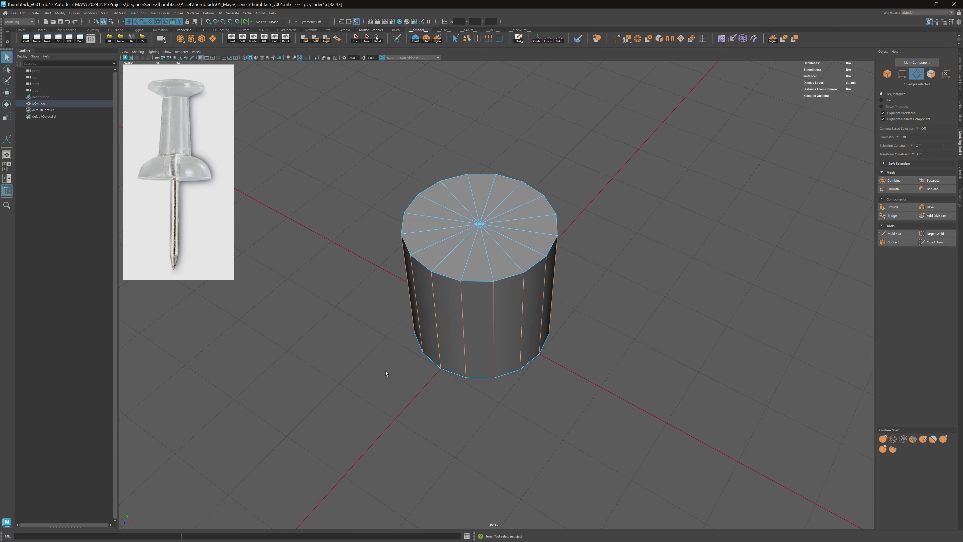
{"action": "left_click_drag", "start_coordinate": [386, 373], "coordinate": [399, 394], "text": "alt"}
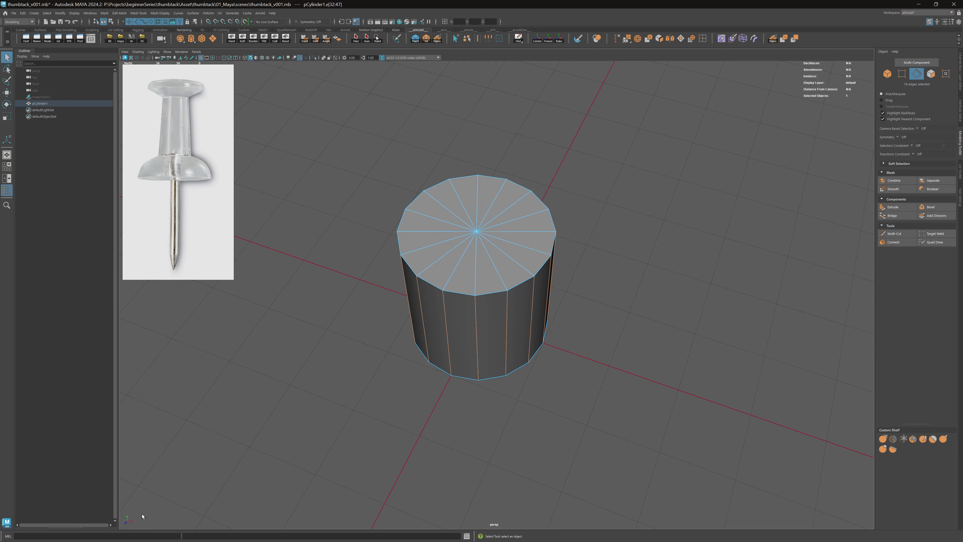
{"action": "left_click_drag", "start_coordinate": [430, 368], "coordinate": [464, 371], "text": "alt"}
Step: Return the cylinder to object mode and pick its Subdivisions Axis setting in the polyCylinder inputs
{"action": "right_click_drag", "start_coordinate": [474, 289], "coordinate": [510, 258]}
{"action": "left_click", "coordinate": [960, 76]}
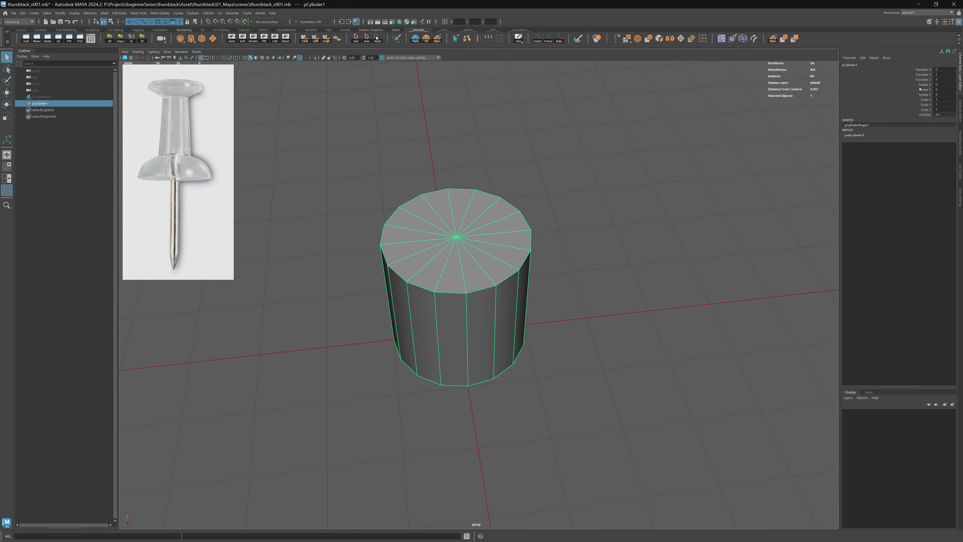
{"action": "left_click", "coordinate": [853, 135]}
{"action": "left_click", "coordinate": [941, 155]}
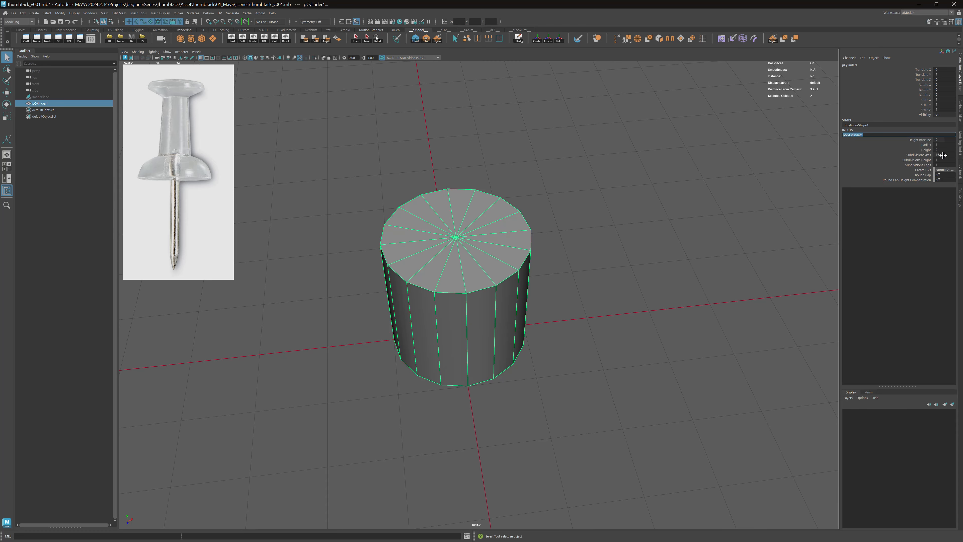
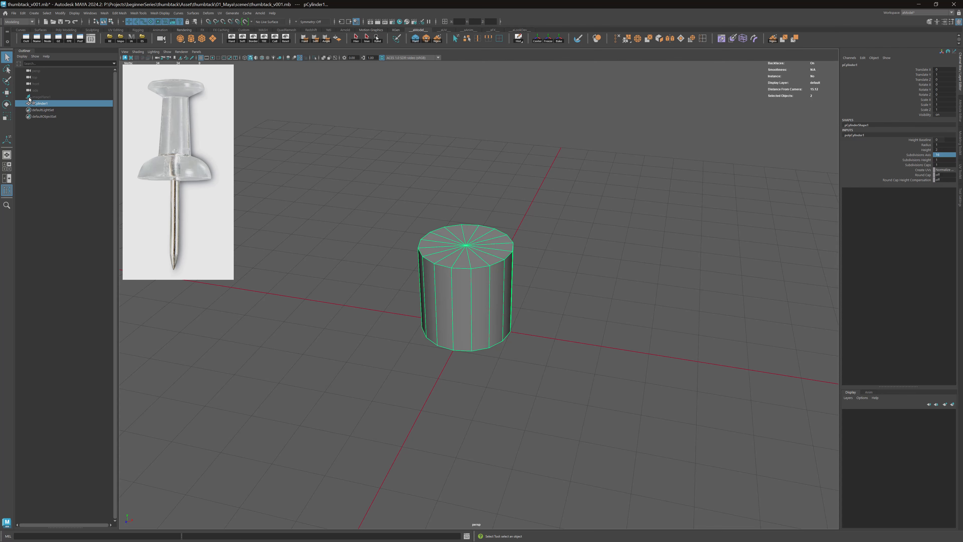
Step: Unhide the thumbtack image plane behind the cylinder
{"action": "left_click", "coordinate": [29, 98]}
{"action": "key", "text": "shift+h"}
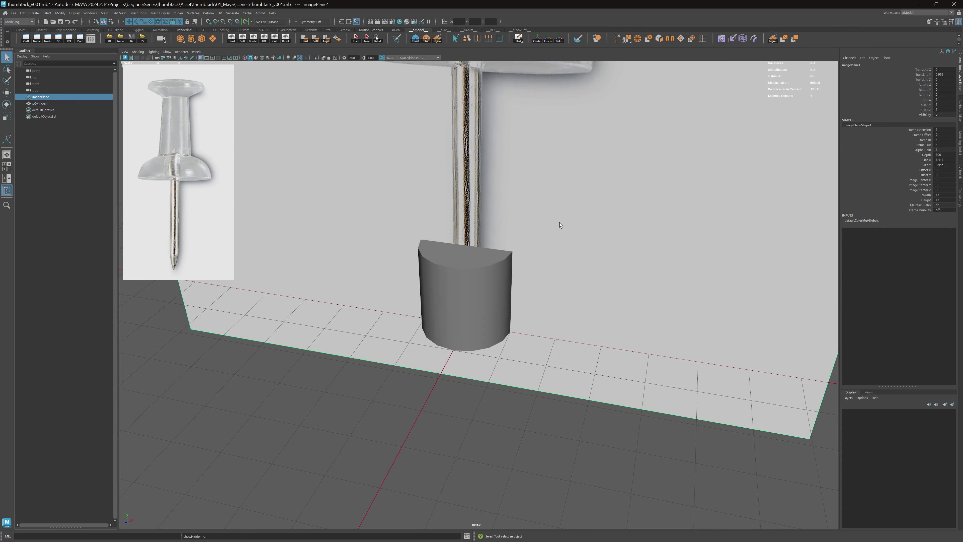
{"action": "right_click_drag", "start_coordinate": [559, 223], "coordinate": [426, 168], "text": "alt"}
{"action": "middle_click_drag", "start_coordinate": [426, 168], "coordinate": [440, 237], "text": "alt"}
{"action": "right_click_drag", "start_coordinate": [441, 237], "coordinate": [417, 230], "text": "alt"}
{"action": "left_click_drag", "start_coordinate": [460, 233], "coordinate": [474, 208], "text": "alt"}
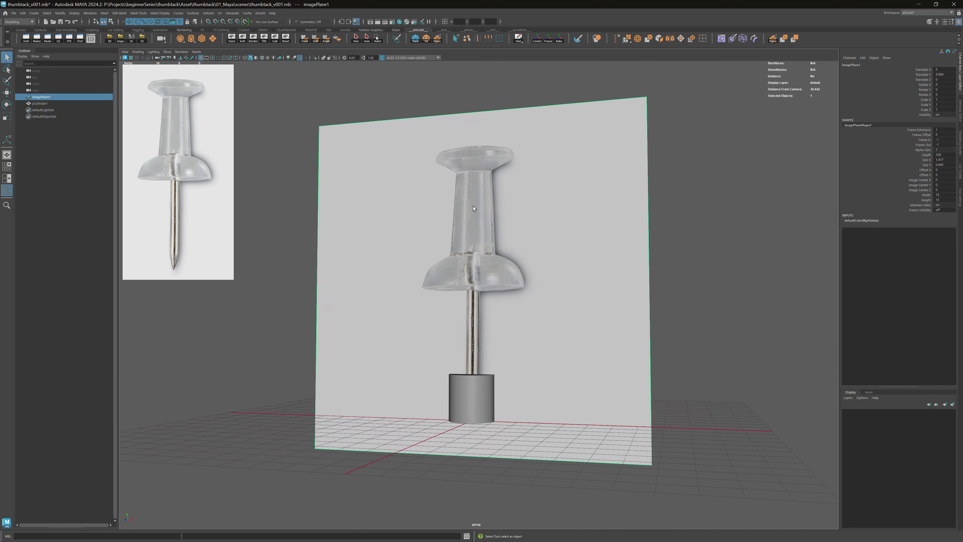
Step: Move the cylinder up along Y until its underside sits at the bottom of the thumbtack's flared base
{"action": "left_click", "coordinate": [471, 387]}
{"action": "left_click_drag", "start_coordinate": [595, 363], "coordinate": [438, 305], "text": "alt"}
{"action": "key", "text": "w"}
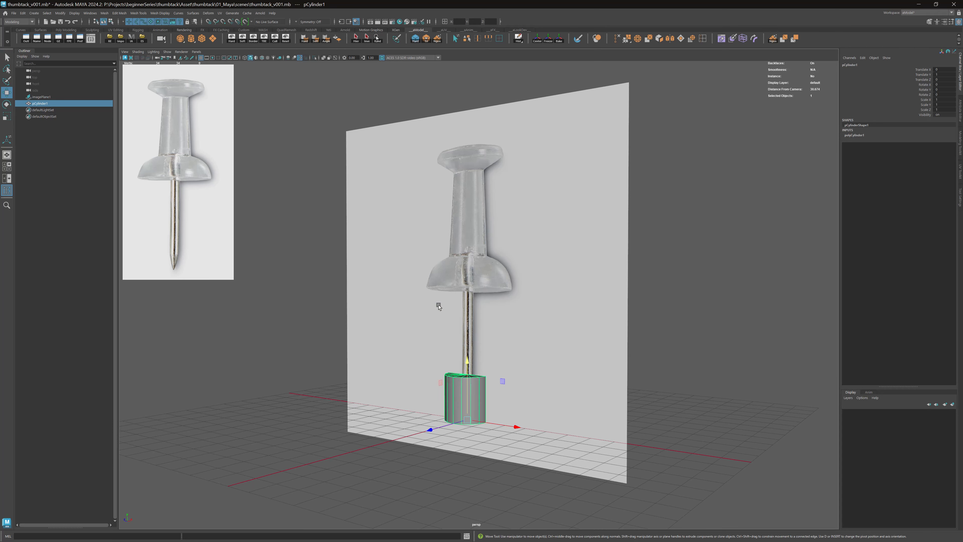
{"action": "left_click_drag", "start_coordinate": [467, 365], "coordinate": [457, 231]}
{"action": "right_click_drag", "start_coordinate": [457, 231], "coordinate": [523, 225], "text": "alt"}
Step: Scale the cylinder's height to about 3.13 to reach the thumbtack's top, and slim its width slightly towards the handle's
{"action": "key", "text": "r"}
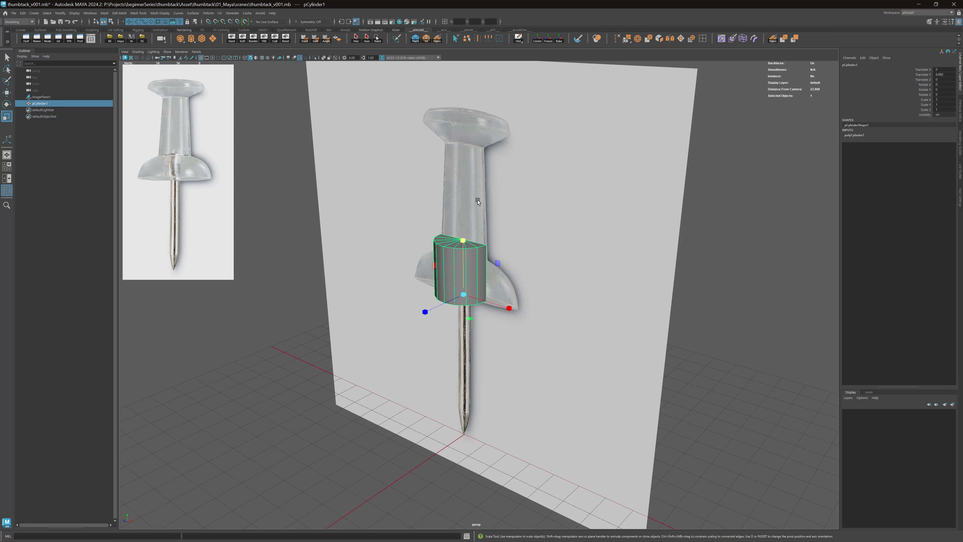
{"action": "left_click_drag", "start_coordinate": [463, 242], "coordinate": [474, 118]}
{"action": "left_click_drag", "start_coordinate": [542, 133], "coordinate": [477, 156], "text": "alt"}
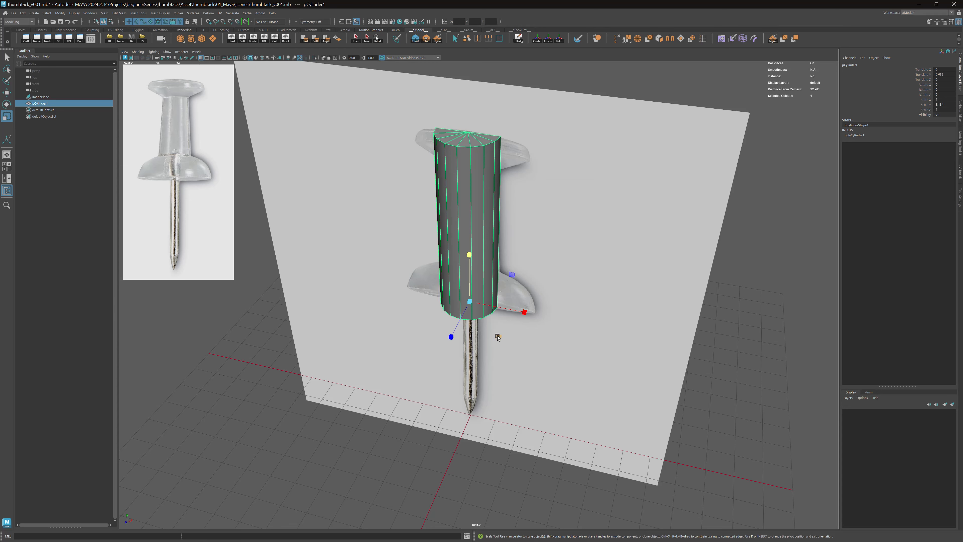
{"action": "left_click_drag", "start_coordinate": [497, 338], "coordinate": [511, 179]}
Step: Turn on X-ray shading to see the thumbtack reference through the cylinder
{"action": "left_click", "coordinate": [323, 58]}
{"action": "mouse_move", "coordinate": [443, 136]}
{"action": "left_mouse_down", "text": "alt"}
{"action": "mouse_move", "coordinate": [446, 122]}
{"action": "mouse_move", "coordinate": [466, 131]}
{"action": "mouse_move", "coordinate": [437, 131]}
{"action": "left_mouse_up", "text": "alt"}
{"action": "right_click_drag", "start_coordinate": [453, 133], "coordinate": [424, 128], "text": "alt"}
{"action": "mouse_move", "coordinate": [424, 128]}
{"action": "left_mouse_down", "text": "alt"}
{"action": "mouse_move", "coordinate": [457, 136]}
{"action": "mouse_move", "coordinate": [440, 137]}
{"action": "left_mouse_up", "text": "alt"}
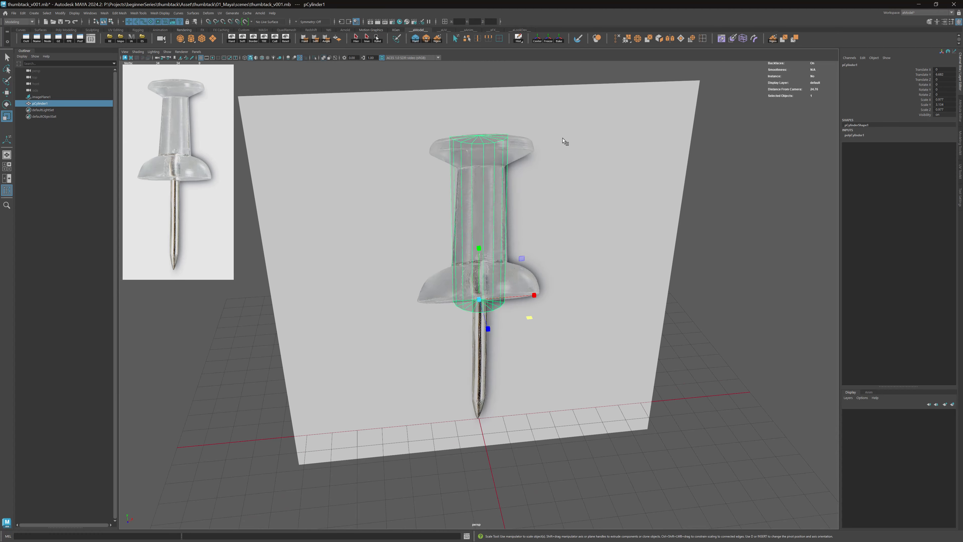
Step: In the front view, scale the cylinder to the flared base's full width, about 2.38, and restore its height to the thumbtack's top
{"action": "key", "text": "space"}
{"action": "left_click", "coordinate": [521, 130]}
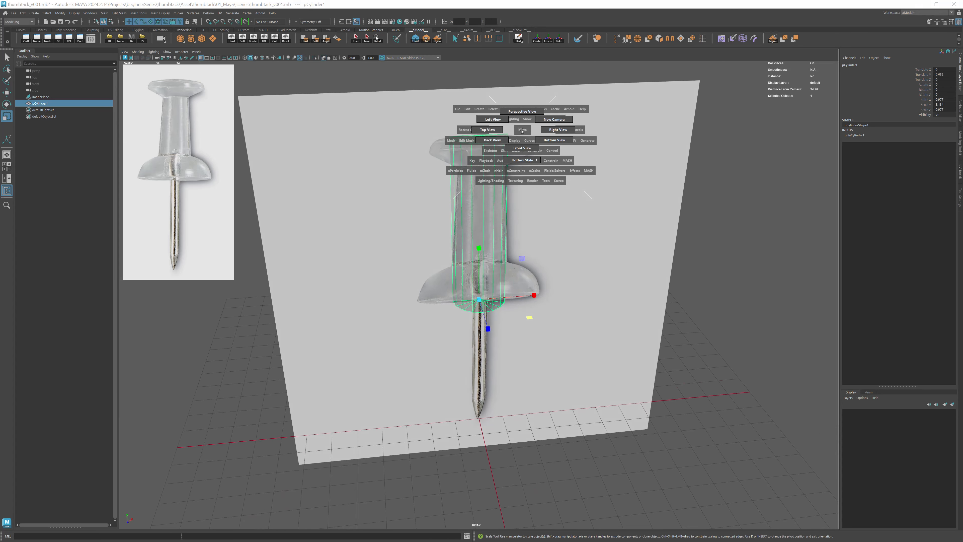
{"action": "left_click_drag", "start_coordinate": [522, 131], "coordinate": [522, 150]}
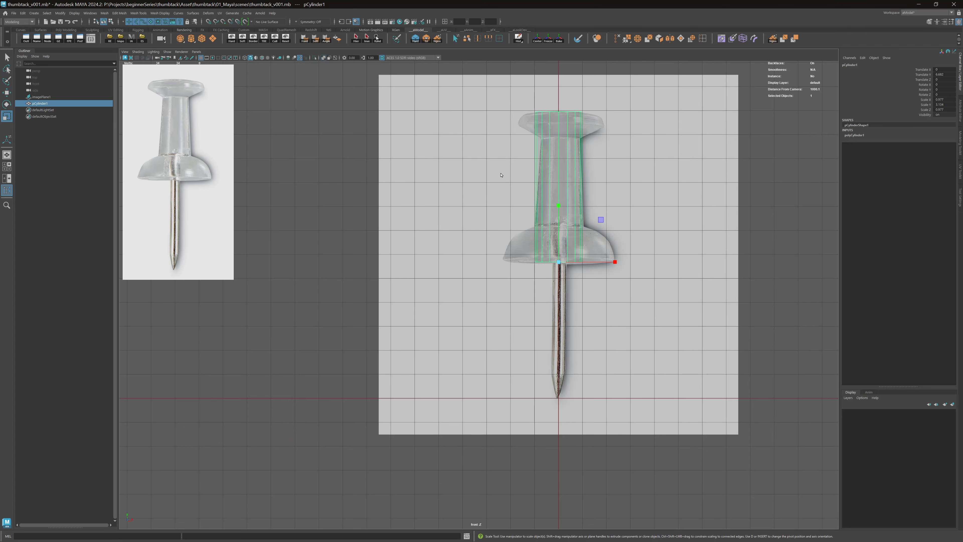
{"action": "middle_click_drag", "start_coordinate": [433, 203], "coordinate": [420, 204], "text": "alt"}
{"action": "right_click_drag", "start_coordinate": [520, 199], "coordinate": [680, 235], "text": "alt"}
{"action": "middle_click_drag", "start_coordinate": [577, 208], "coordinate": [576, 282], "text": "alt"}
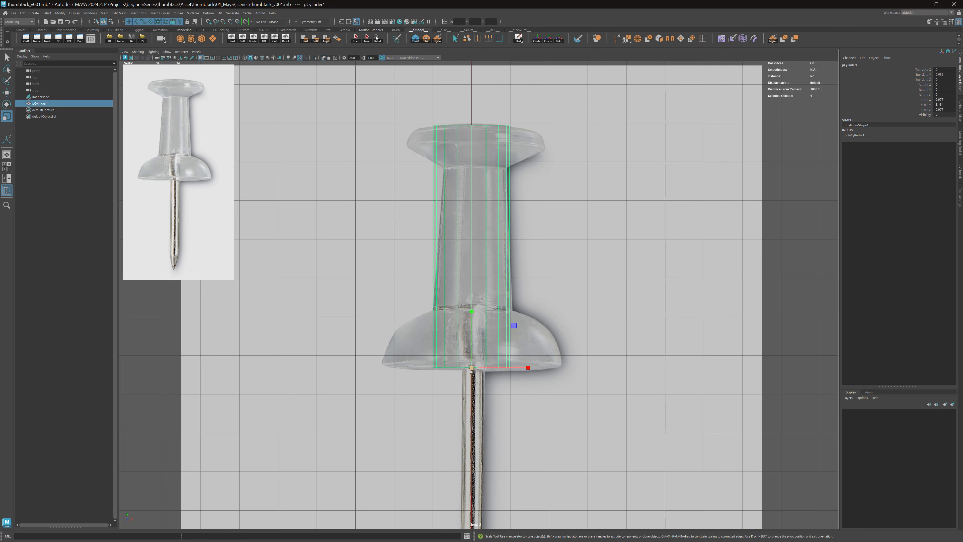
{"action": "left_click_drag", "start_coordinate": [472, 369], "coordinate": [831, 282]}
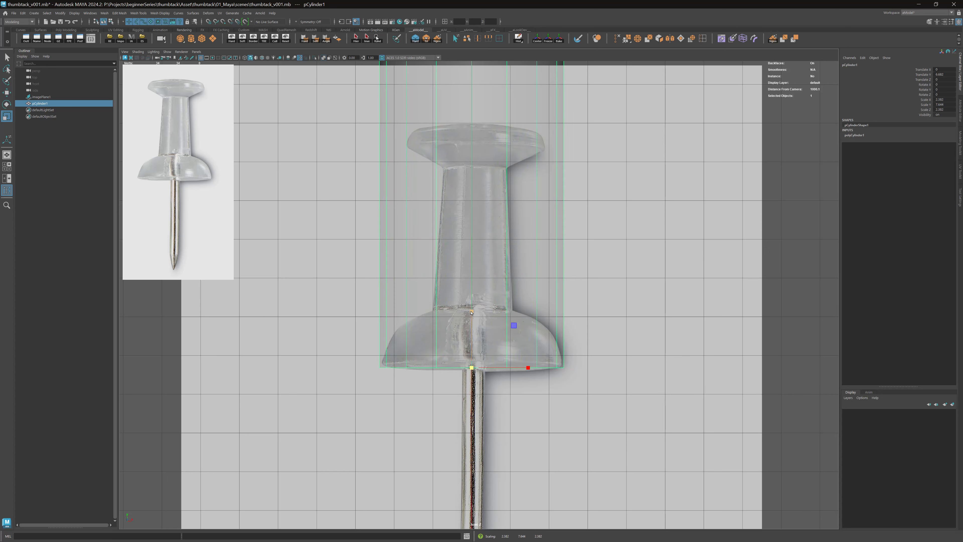
{"action": "left_click_drag", "start_coordinate": [471, 312], "coordinate": [473, 348]}
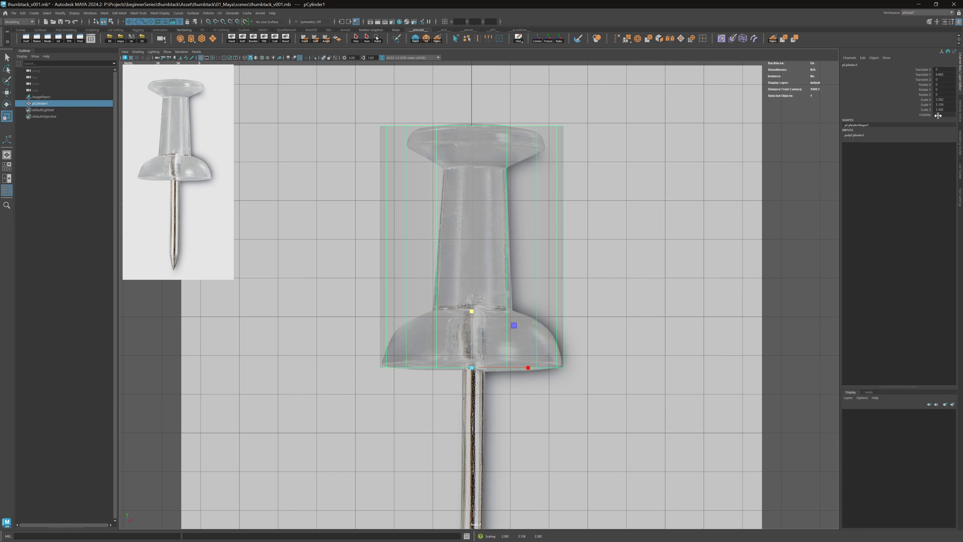
Step: In the perspective view, make a zigzag Multi-Cut across three neighbouring side faces of the cylinder and leave the tool
{"action": "left_click", "coordinate": [960, 140]}
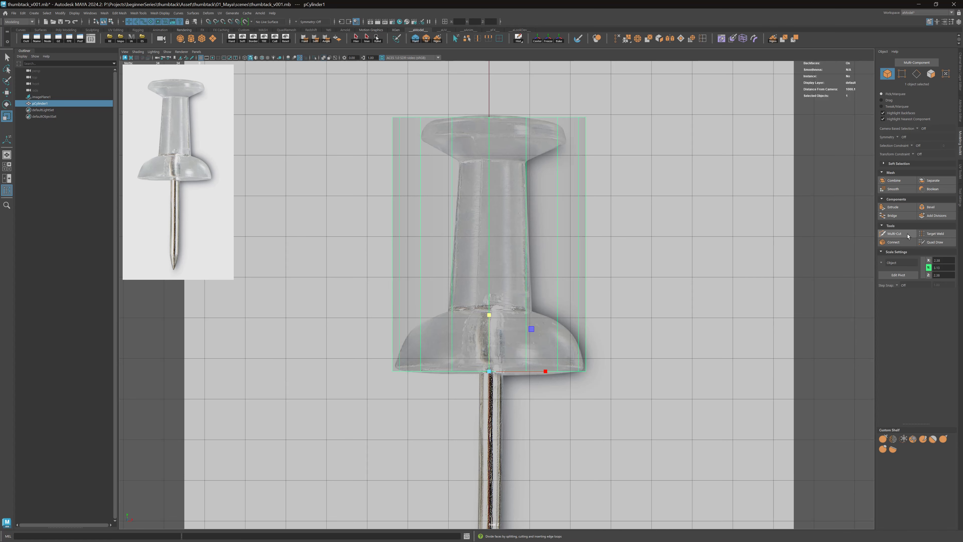
{"action": "left_click", "coordinate": [894, 233]}
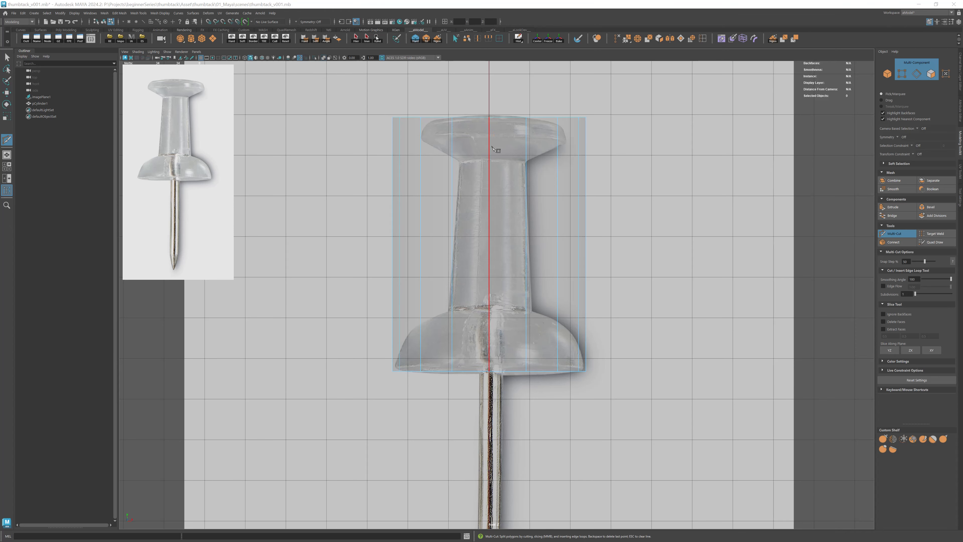
{"action": "key", "text": "space"}
{"action": "left_click_drag", "start_coordinate": [492, 147], "coordinate": [512, 121]}
{"action": "left_click_drag", "start_coordinate": [544, 175], "coordinate": [516, 160], "text": "alt"}
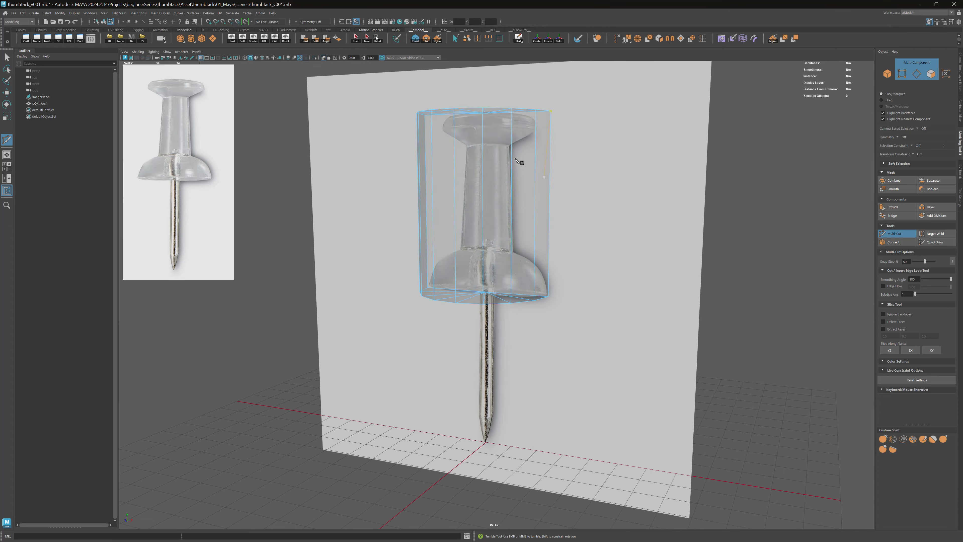
{"action": "right_click_drag", "start_coordinate": [516, 160], "coordinate": [538, 164], "text": "alt"}
{"action": "left_click_drag", "start_coordinate": [539, 164], "coordinate": [536, 168], "text": "alt"}
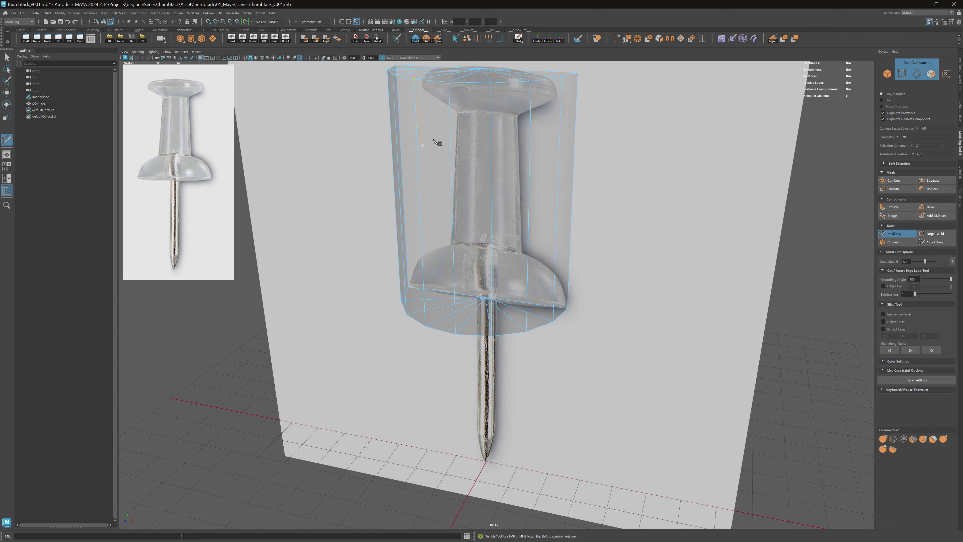
{"action": "left_click", "coordinate": [451, 199]}
{"action": "left_click", "coordinate": [491, 167]}
{"action": "left_click", "coordinate": [530, 182]}
{"action": "left_click", "coordinate": [559, 158]}
{"action": "left_click_drag", "start_coordinate": [510, 145], "coordinate": [473, 173], "text": "alt"}
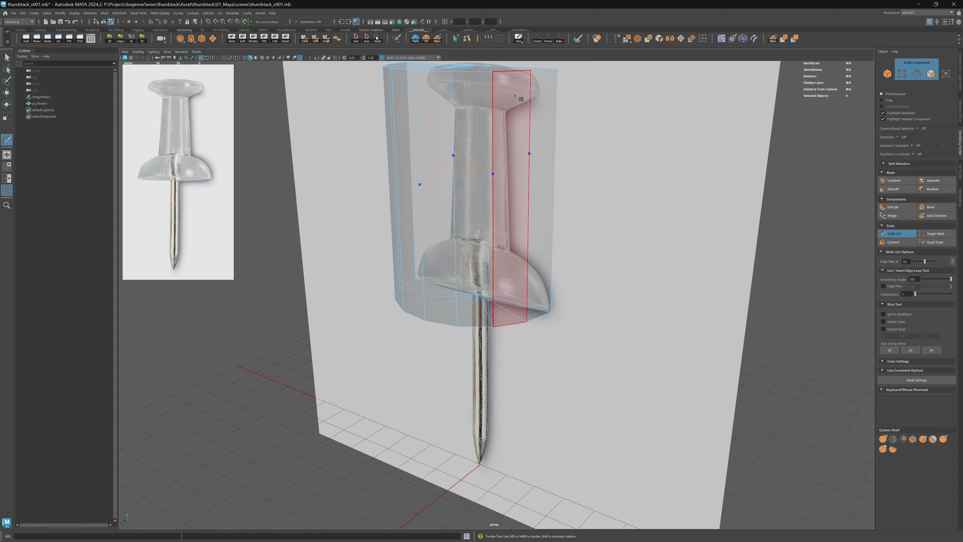
{"action": "key", "text": "Return"}
{"action": "left_click_drag", "start_coordinate": [464, 144], "coordinate": [487, 141], "text": "alt"}
{"action": "key", "text": "q"}
Step: Select the zigzag cut edges, delete them, and check in vertex mode for vertices left on the cylinder's side edges
{"action": "middle_click_drag", "start_coordinate": [506, 139], "coordinate": [486, 177], "text": "alt"}
{"action": "left_click_drag", "start_coordinate": [486, 177], "coordinate": [487, 201], "text": "alt"}
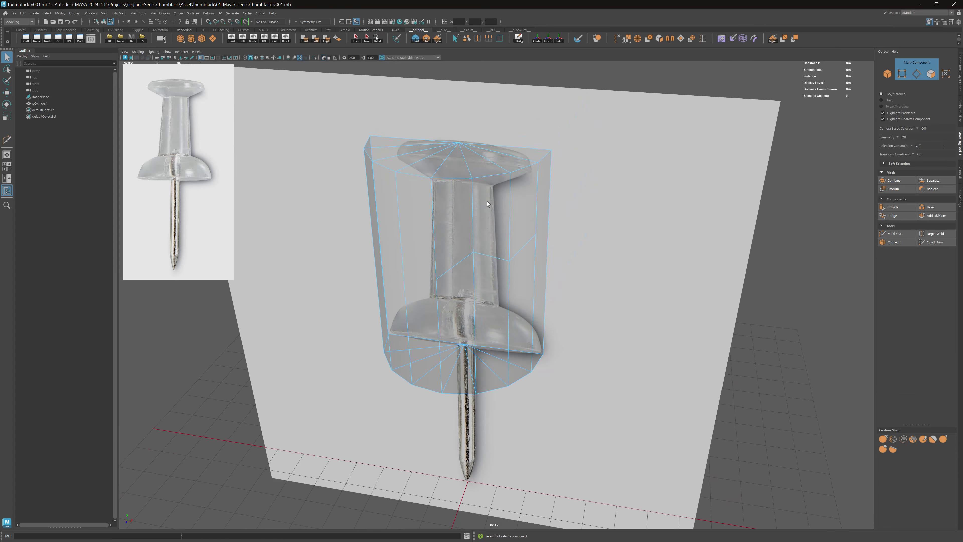
{"action": "double_click", "coordinate": [465, 261]}
{"action": "left_click_drag", "start_coordinate": [523, 247], "coordinate": [501, 175], "text": "alt"}
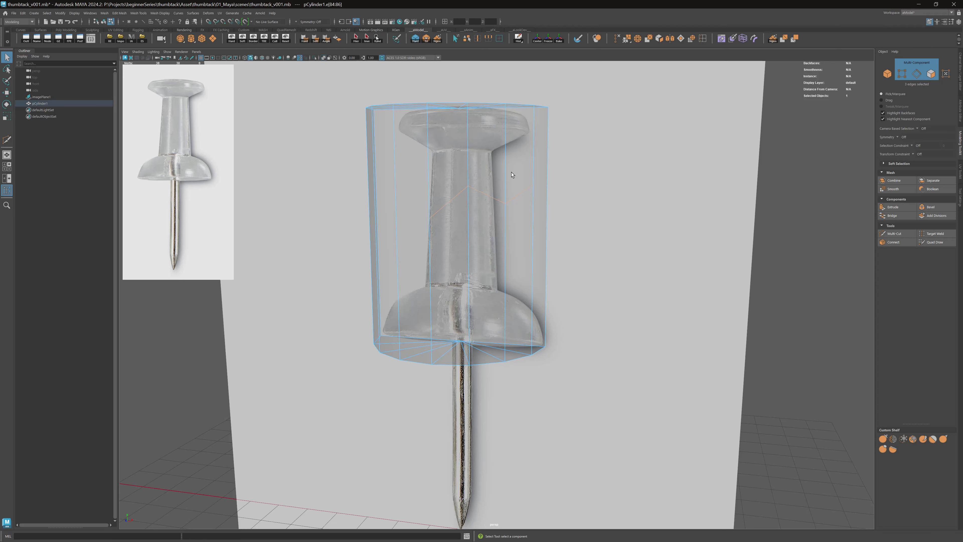
{"action": "left_click", "coordinate": [511, 174]}
{"action": "left_click", "coordinate": [902, 74]}
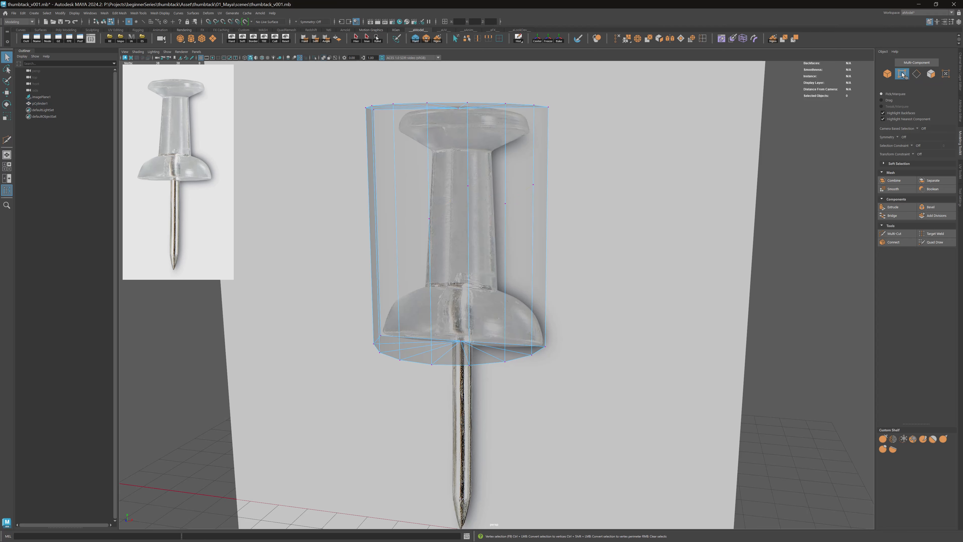
{"action": "left_click_drag", "start_coordinate": [531, 165], "coordinate": [503, 167], "text": "alt"}
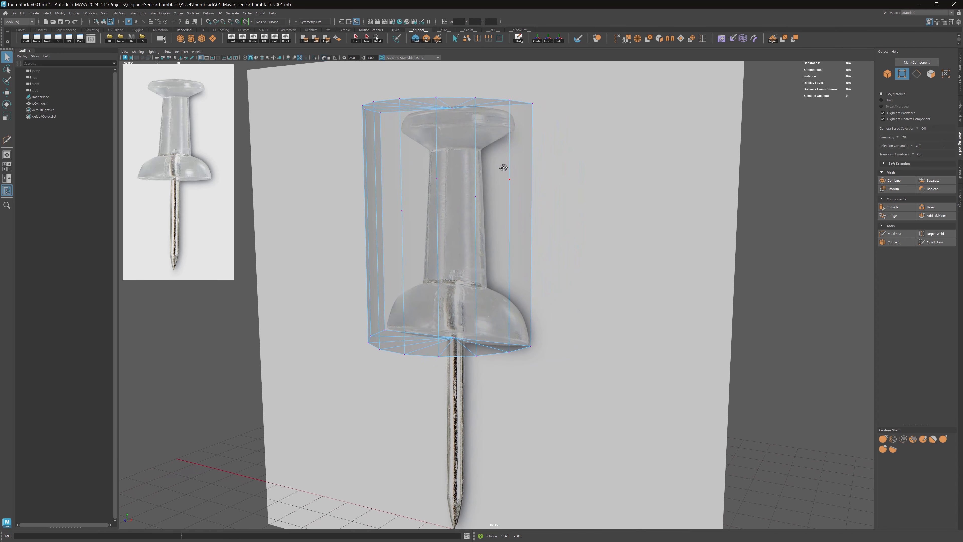
{"action": "left_click_drag", "start_coordinate": [560, 228], "coordinate": [563, 227]}
{"action": "left_click", "coordinate": [563, 227]}
Step: Undo the deletion of the zigzag edges and return to edge mode
{"action": "key", "text": "ctrl+z"}
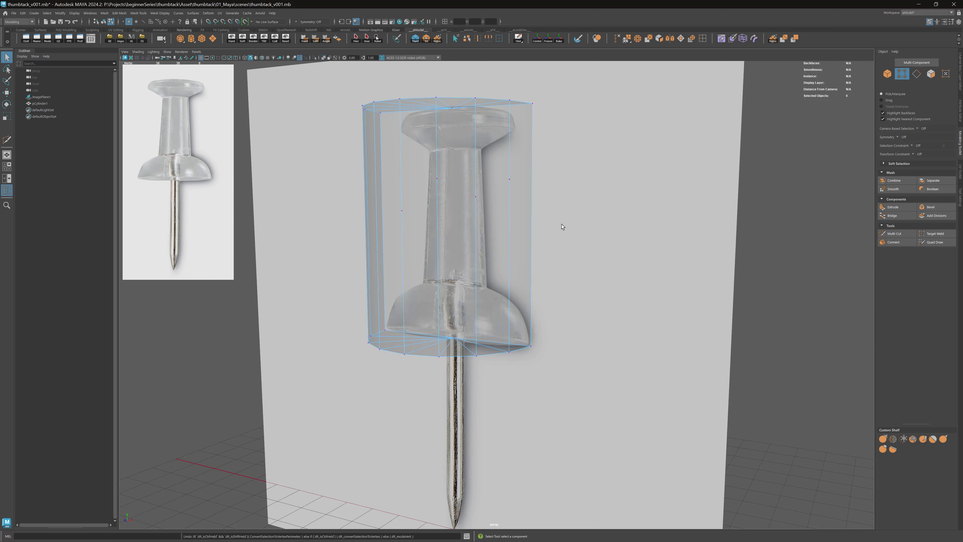
{"action": "key", "text": "ctrl+z"}
{"action": "right_click_drag", "start_coordinate": [501, 204], "coordinate": [499, 184]}
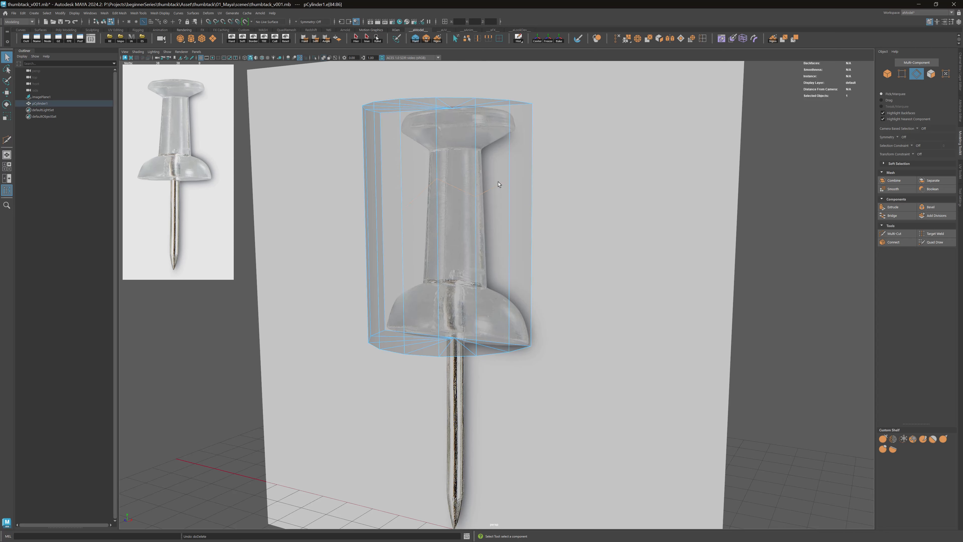
Step: Delete the selected zigzag edges from the cylinder and switch to vertex mode
{"action": "left_click_drag", "start_coordinate": [466, 201], "coordinate": [480, 189], "text": "alt"}
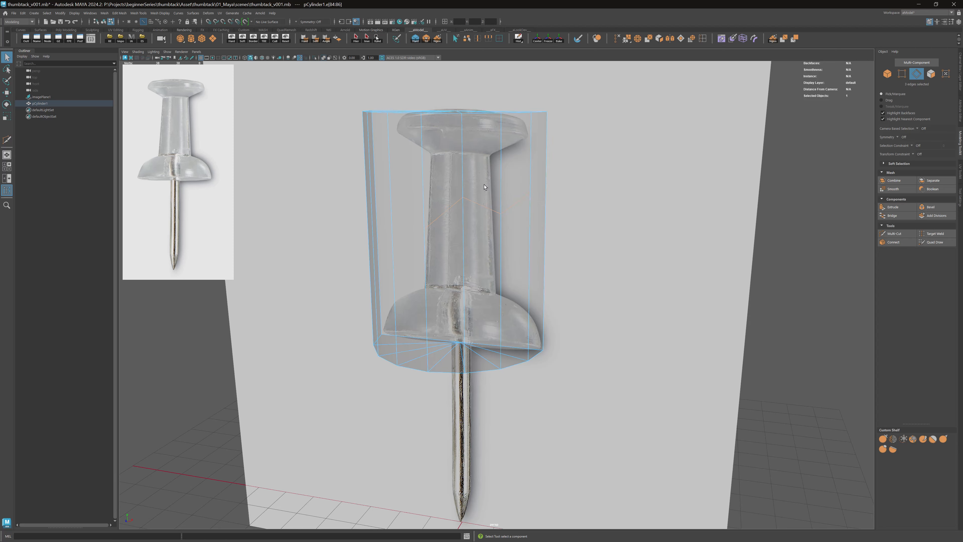
{"action": "key", "text": "Delete"}
{"action": "right_click_drag", "start_coordinate": [484, 184], "coordinate": [455, 185]}
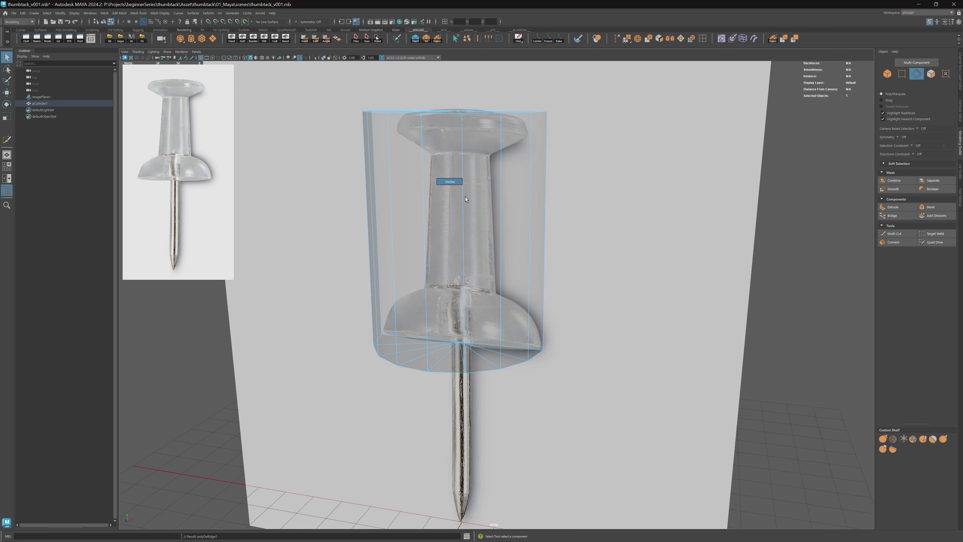
Step: In object mode, insert three horizontal edge loops with Multi-Cut at upper, middle and lower heights around the cylinder
{"action": "left_click_drag", "start_coordinate": [490, 199], "coordinate": [451, 198], "text": "alt"}
{"action": "right_click_drag", "start_coordinate": [450, 198], "coordinate": [476, 196]}
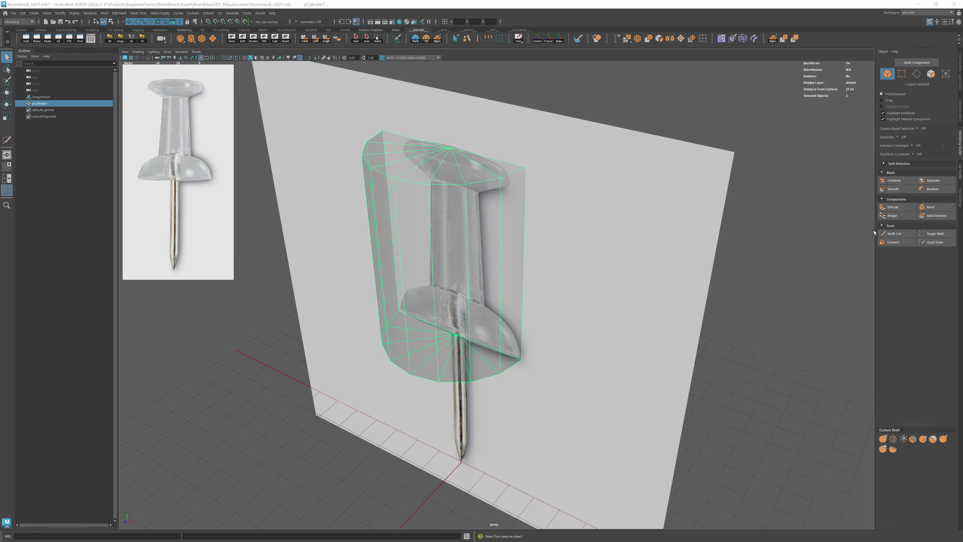
{"action": "left_click", "coordinate": [894, 234]}
{"action": "left_click_drag", "start_coordinate": [511, 225], "coordinate": [526, 208], "text": "alt"}
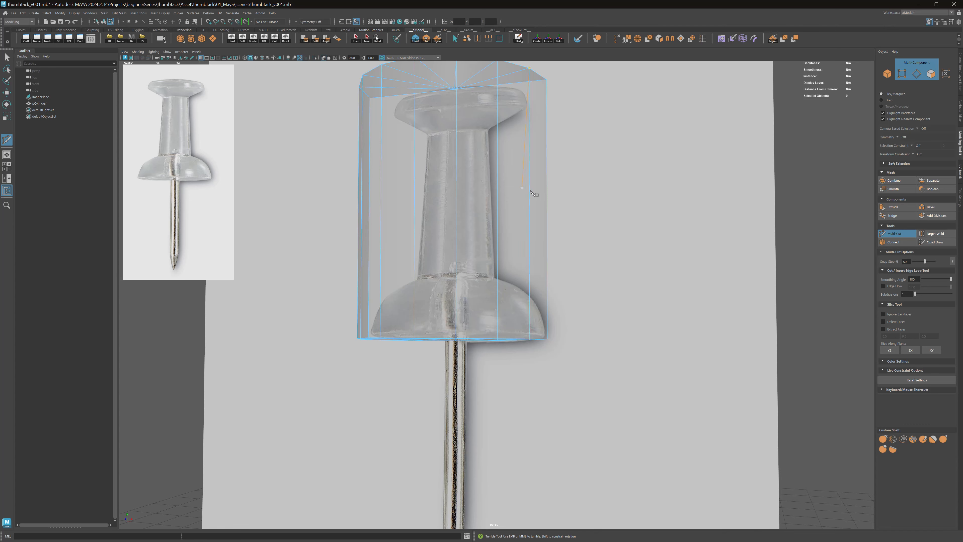
{"action": "left_click_drag", "start_coordinate": [533, 193], "coordinate": [527, 196], "text": "alt"}
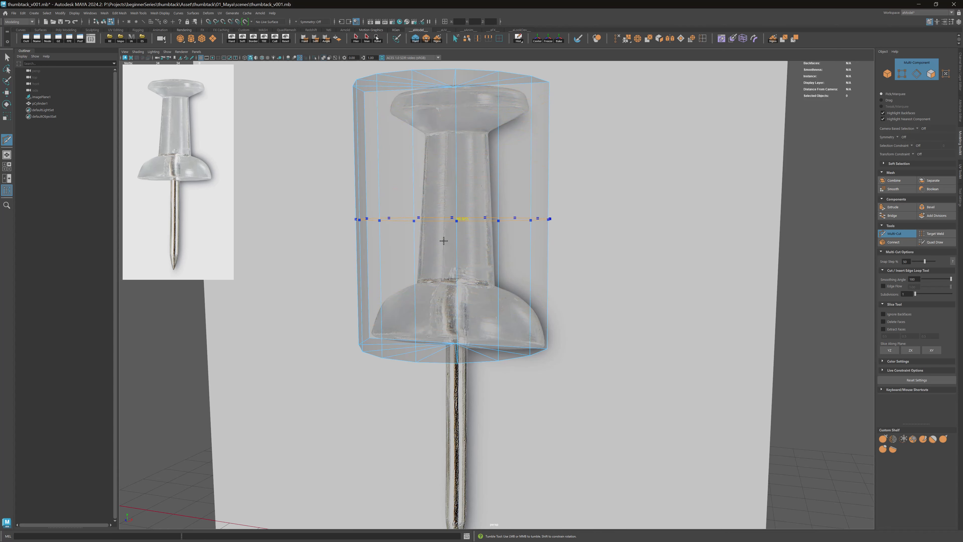
{"action": "left_click", "coordinate": [455, 121], "text": "ctrl"}
{"action": "left_click", "coordinate": [448, 187], "text": "ctrl"}
{"action": "mouse_move", "coordinate": [443, 194]}
{"action": "left_mouse_down", "text": "alt"}
{"action": "mouse_move", "coordinate": [512, 200]}
{"action": "mouse_move", "coordinate": [526, 215]}
{"action": "mouse_move", "coordinate": [441, 201]}
{"action": "left_mouse_up", "text": "alt"}
{"action": "key", "text": "q"}
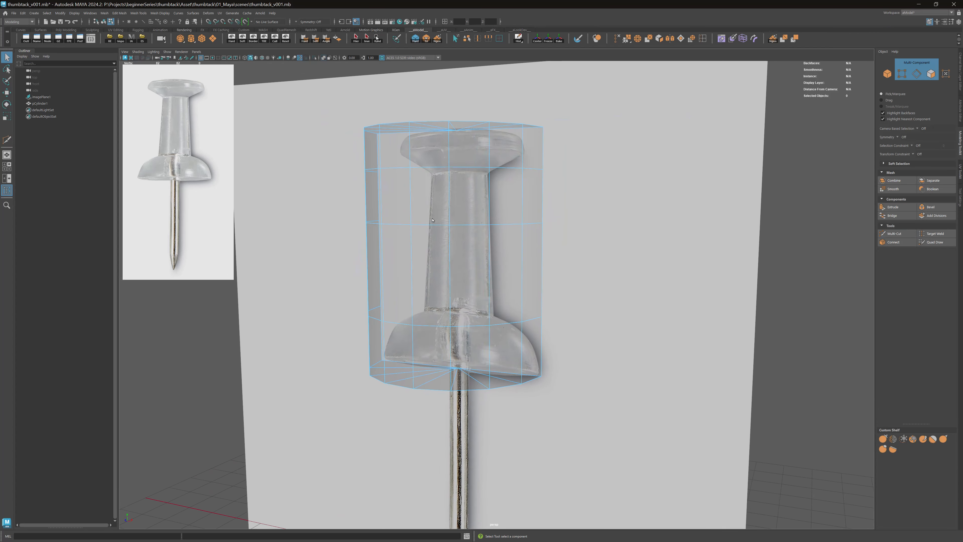
Step: Select the three horizontal edge loops, delete them together with their vertices, and return to object mode
{"action": "key", "text": "F10"}
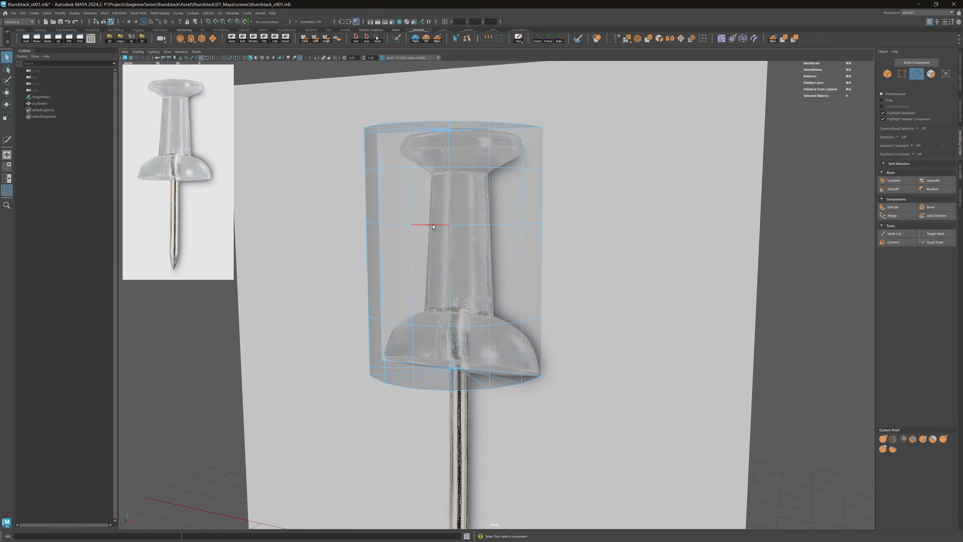
{"action": "double_click", "coordinate": [433, 226]}
{"action": "double_click", "coordinate": [457, 197], "text": "shift"}
{"action": "left_click", "coordinate": [460, 350], "text": "shift"}
{"action": "mouse_move", "coordinate": [530, 227]}
{"action": "left_mouse_down", "text": "alt"}
{"action": "mouse_move", "coordinate": [516, 251]}
{"action": "mouse_move", "coordinate": [488, 256]}
{"action": "mouse_move", "coordinate": [529, 243]}
{"action": "mouse_move", "coordinate": [516, 247]}
{"action": "mouse_move", "coordinate": [522, 237]}
{"action": "left_mouse_up", "text": "alt"}
{"action": "key", "text": "ctrl+Delete"}
{"action": "key", "text": "F8"}
{"action": "left_click", "coordinate": [531, 244]}
Step: In the front view, select the cylinder and activate the Multi-Cut tool for adding edge loops
{"action": "key", "text": "space"}
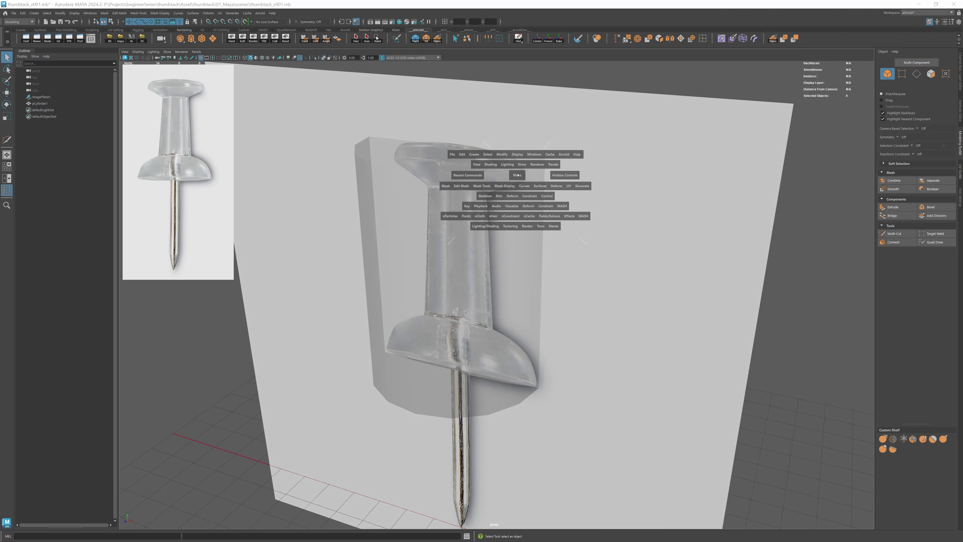
{"action": "left_click_drag", "start_coordinate": [518, 175], "coordinate": [492, 202]}
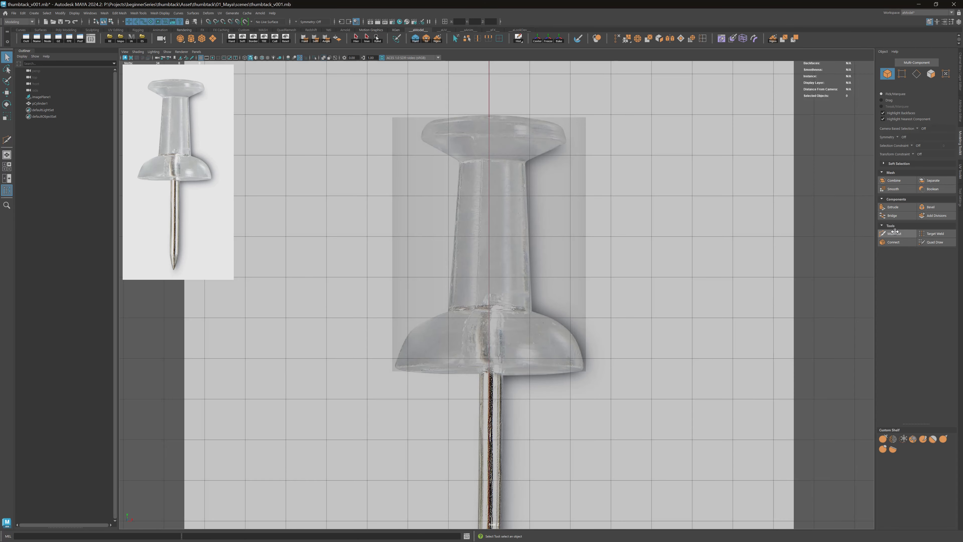
{"action": "left_click", "coordinate": [562, 216]}
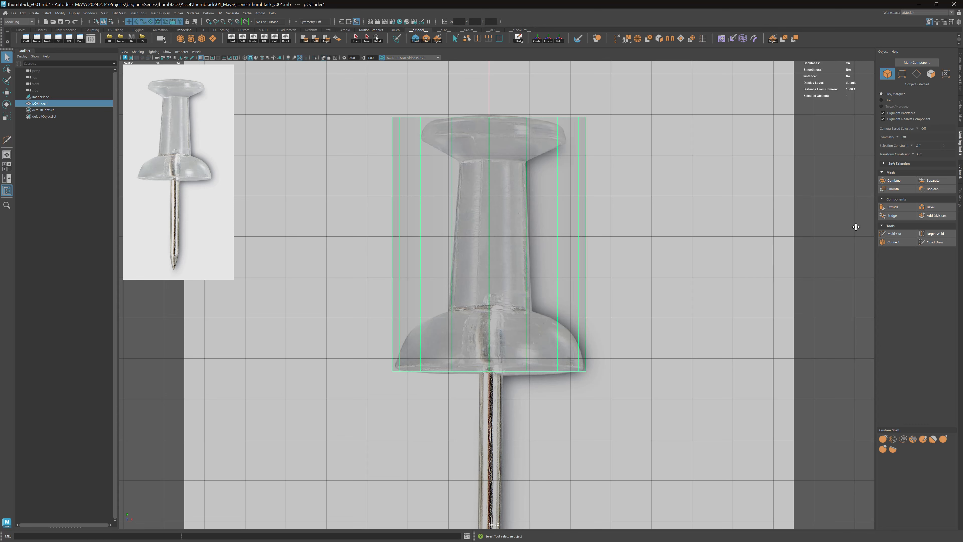
{"action": "left_click", "coordinate": [894, 234]}
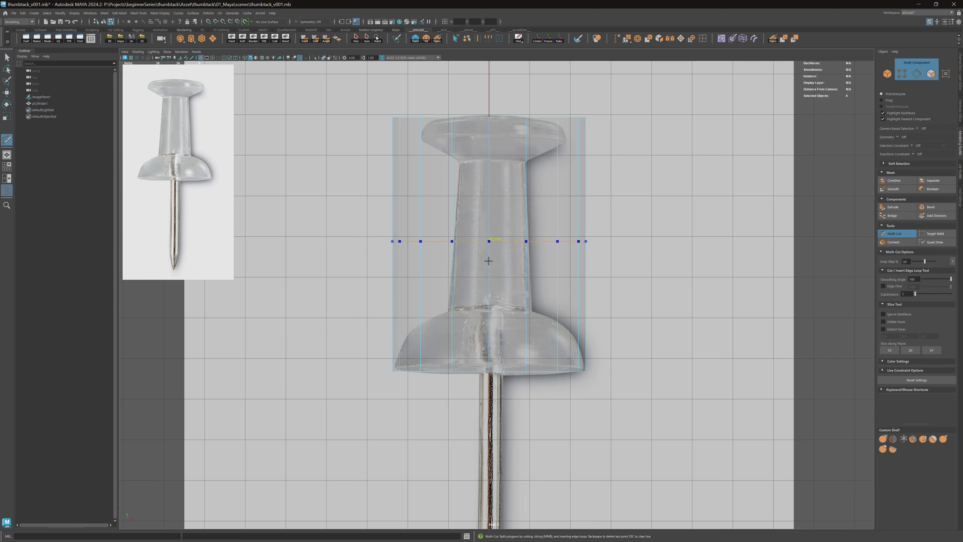
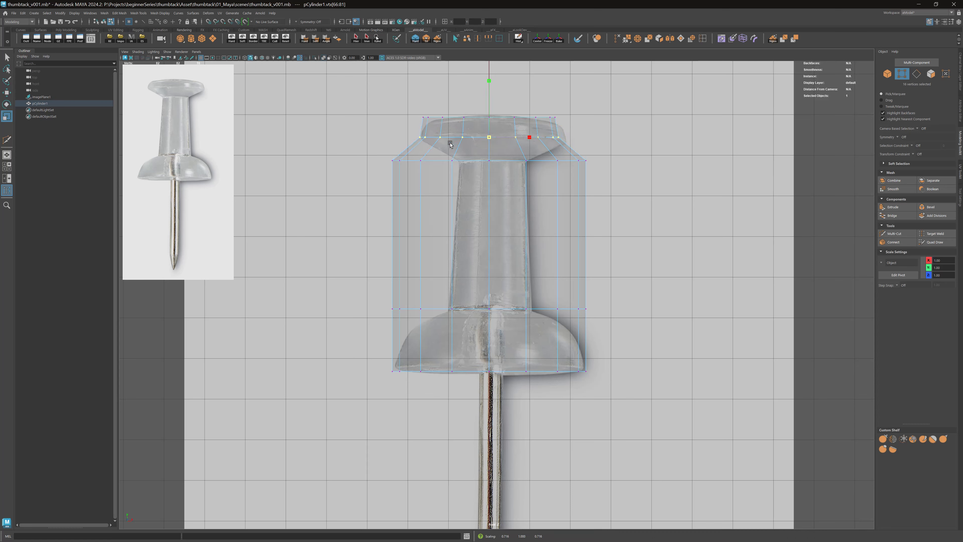
Step: In the perspective view, try scaling the selected rim vertices along one axis and then in the horizontal plane, undoing each attempt
{"action": "key", "text": "space"}
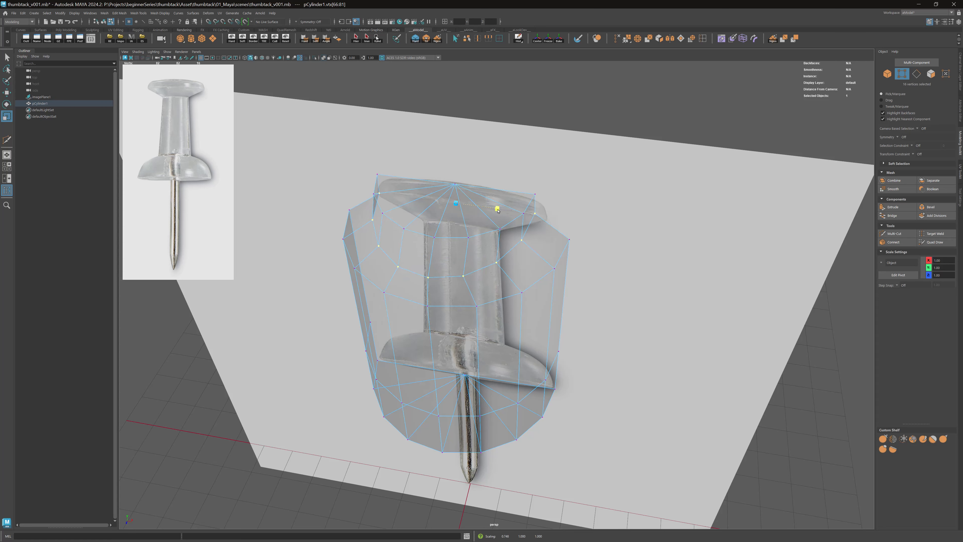
{"action": "left_click_drag", "start_coordinate": [442, 241], "coordinate": [445, 230]}
{"action": "key", "text": "ctrl+z"}
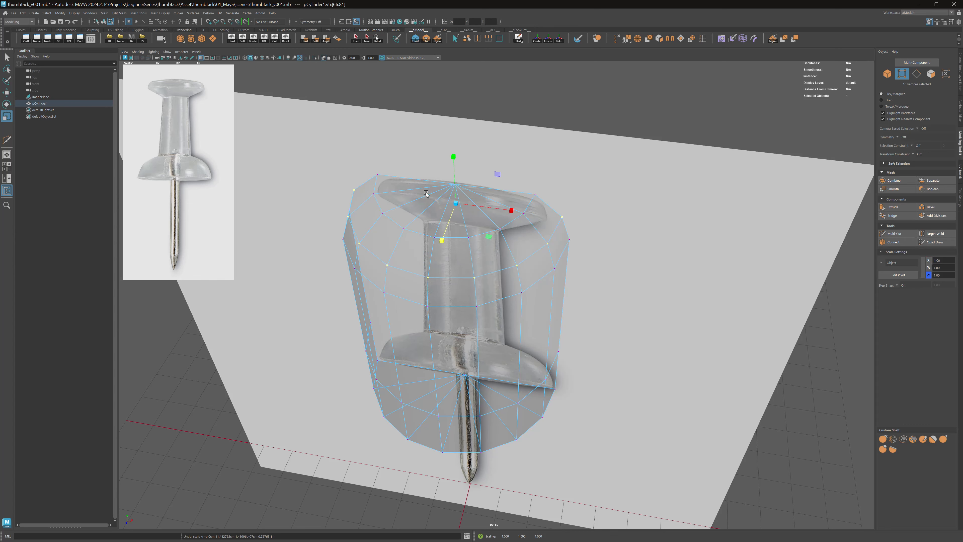
{"action": "left_click_drag", "start_coordinate": [485, 200], "coordinate": [503, 259], "text": "alt"}
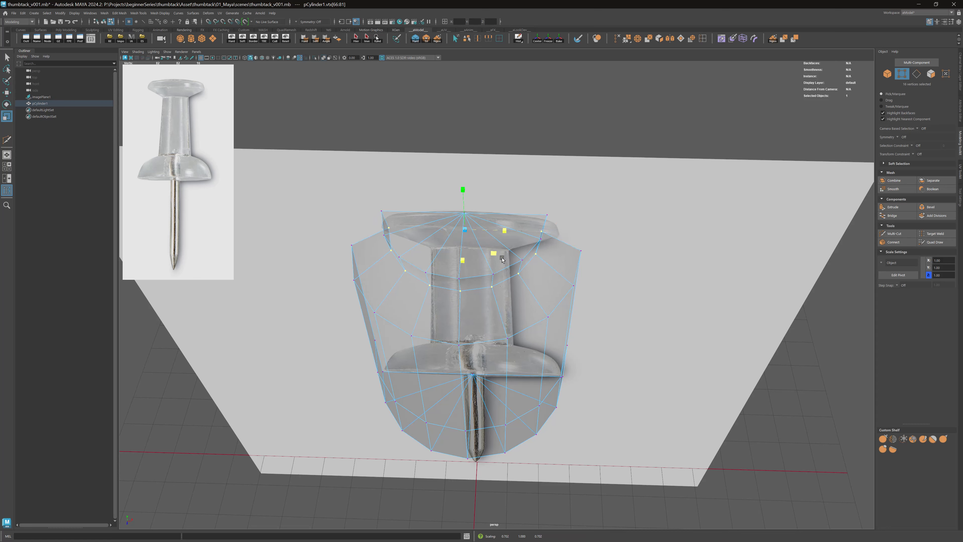
{"action": "key", "text": "ctrl+z"}
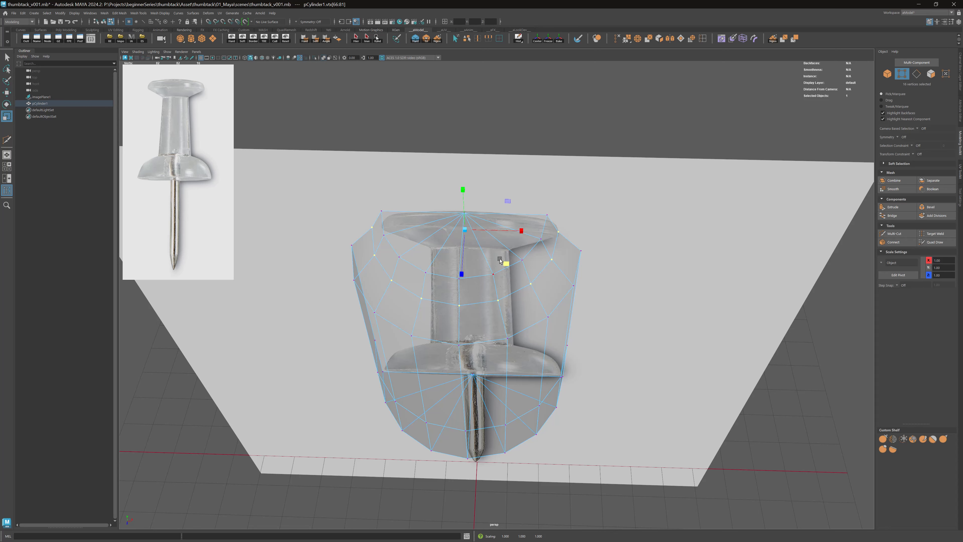
{"action": "left_click_drag", "start_coordinate": [480, 208], "coordinate": [488, 139], "text": "alt"}
Step: In the front view, select the vertex ring beneath the head and scale it inward horizontally to the shaft's upper width
{"action": "key", "text": "space"}
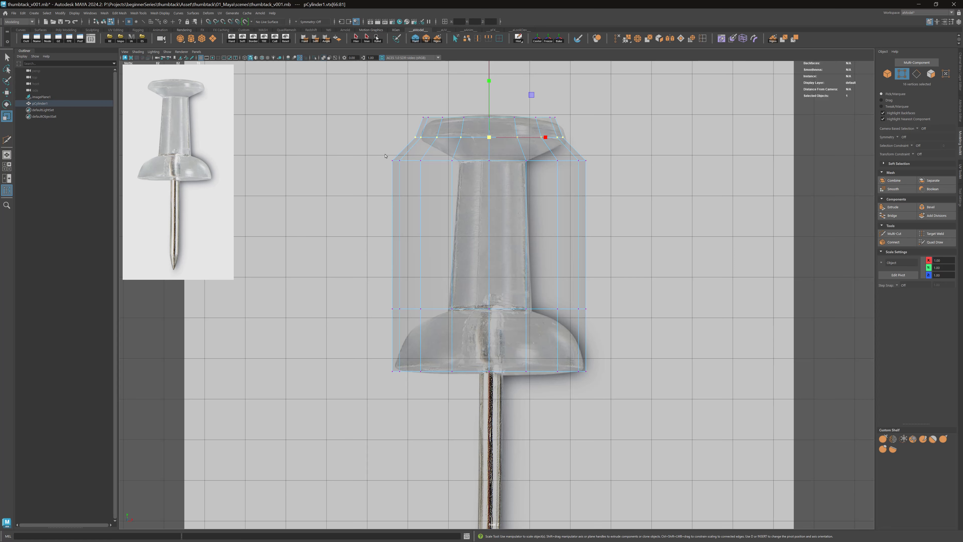
{"action": "left_click_drag", "start_coordinate": [634, 170], "coordinate": [625, 165]}
{"action": "left_click_drag", "start_coordinate": [489, 165], "coordinate": [402, 167]}
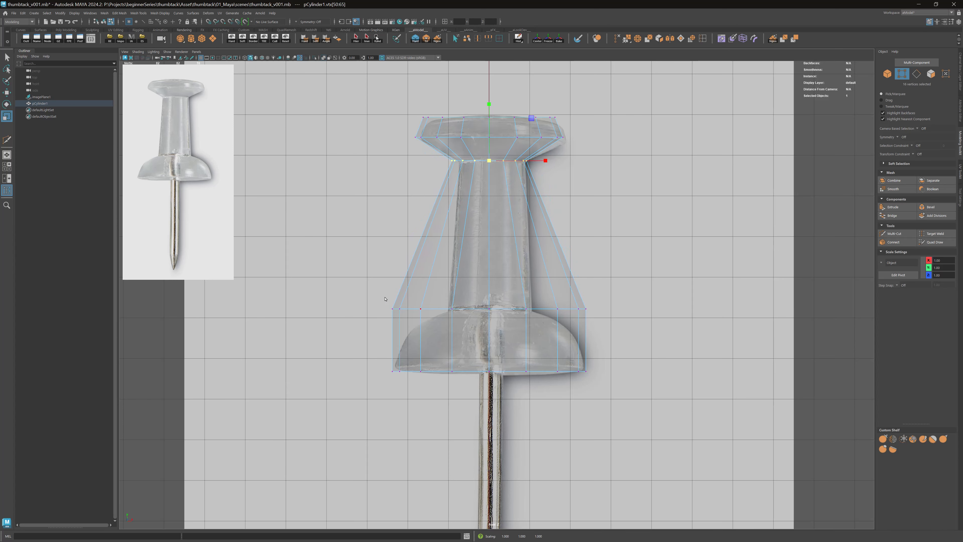
{"action": "middle_click_drag", "start_coordinate": [486, 231], "coordinate": [468, 279], "text": "alt"}
{"action": "right_click_drag", "start_coordinate": [468, 279], "coordinate": [579, 267], "text": "alt"}
{"action": "middle_click_drag", "start_coordinate": [547, 240], "coordinate": [566, 233], "text": "alt"}
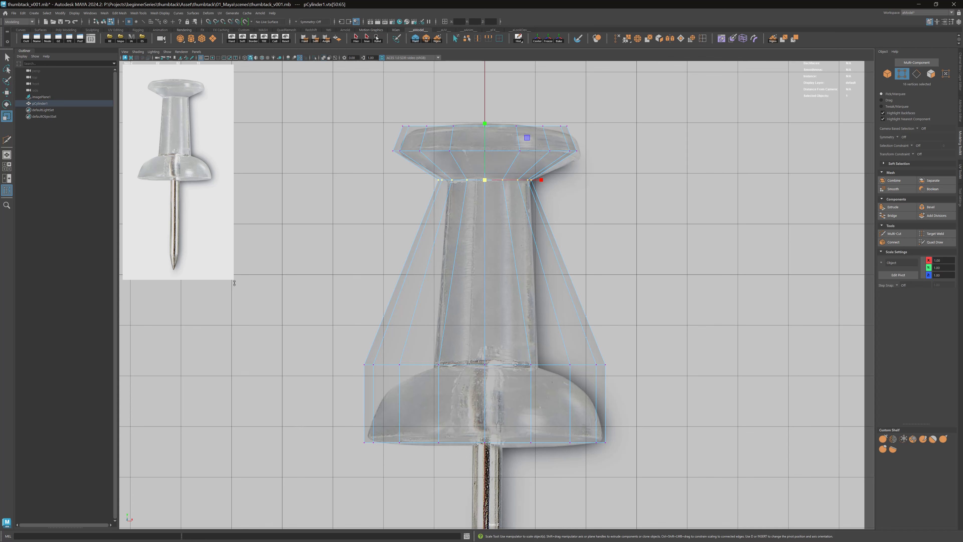
Step: Resize the floating reference image and reframe it so the whole thumbtack fits inside
{"action": "left_click_drag", "start_coordinate": [233, 280], "coordinate": [298, 350]}
{"action": "scroll", "coordinate": [190, 171], "scroll_direction": "up", "scroll_amount": 3}
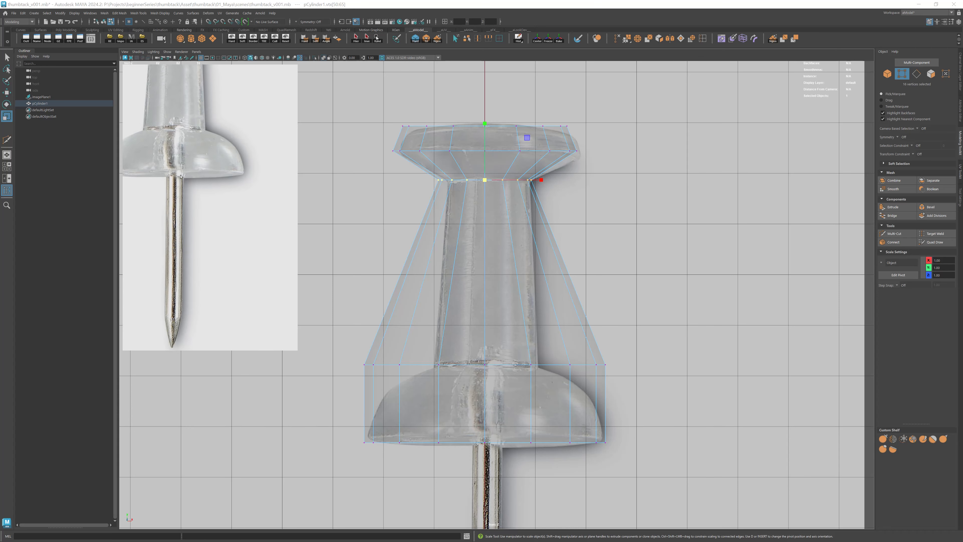
{"action": "middle_click_drag", "start_coordinate": [180, 144], "coordinate": [214, 211]}
{"action": "scroll", "coordinate": [214, 211], "scroll_direction": "down", "scroll_amount": 1}
{"action": "middle_click_drag", "start_coordinate": [222, 125], "coordinate": [218, 169]}
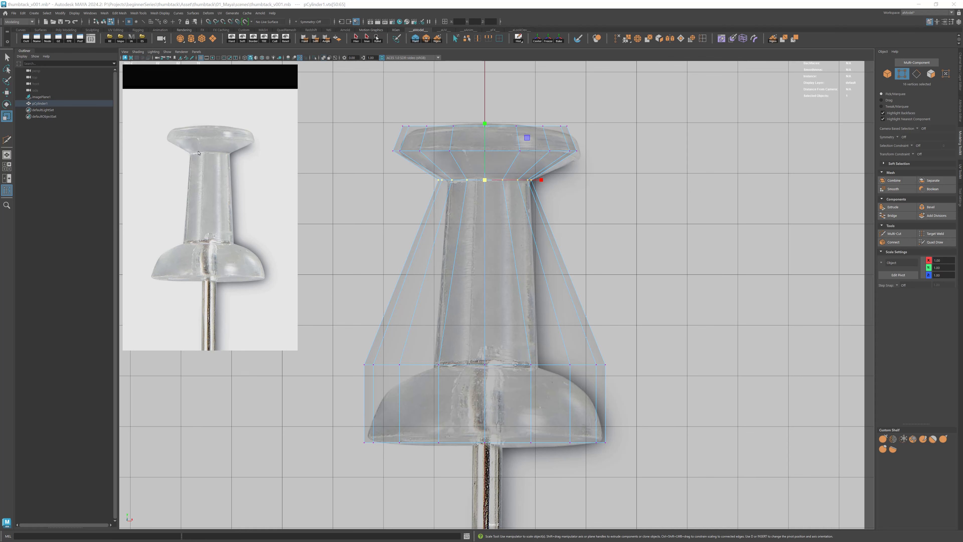
{"action": "scroll", "coordinate": [219, 163], "scroll_direction": "down", "scroll_amount": 2}
{"action": "middle_click_drag", "start_coordinate": [218, 162], "coordinate": [191, 107]}
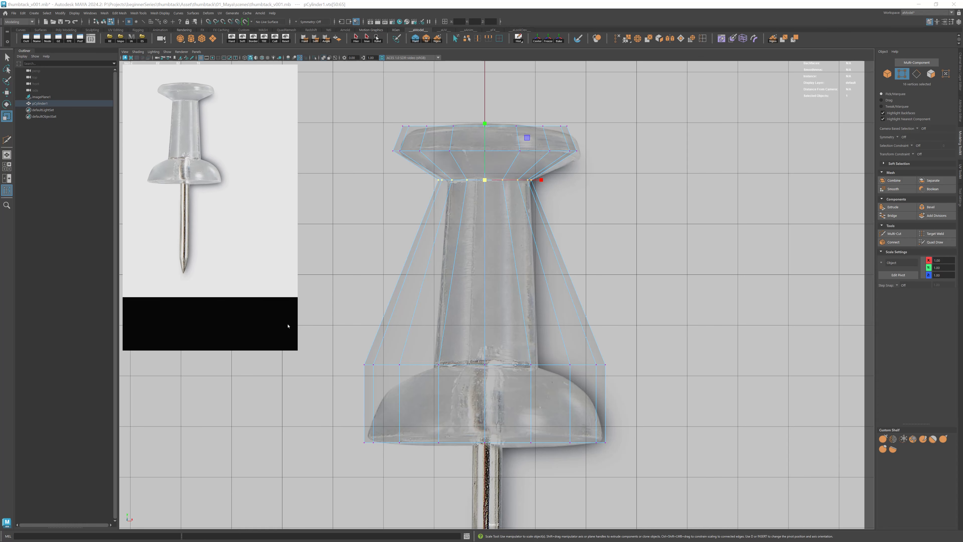
{"action": "left_click_drag", "start_coordinate": [298, 352], "coordinate": [249, 289]}
Step: Select the head's top vertices and then its rim vertices, nudging each set to match the reference outline
{"action": "left_click_drag", "start_coordinate": [383, 106], "coordinate": [589, 131]}
{"action": "key", "text": "w"}
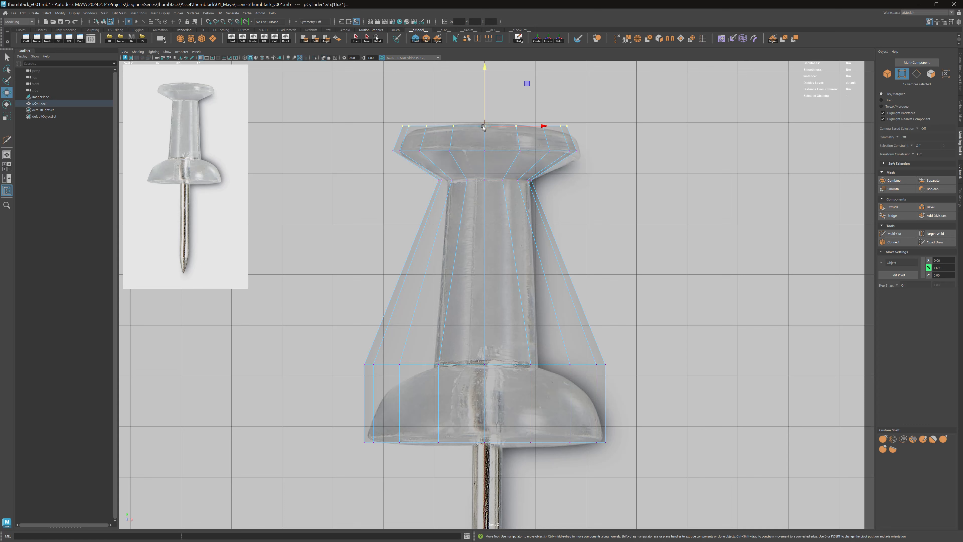
{"action": "left_click_drag", "start_coordinate": [486, 126], "coordinate": [487, 126]}
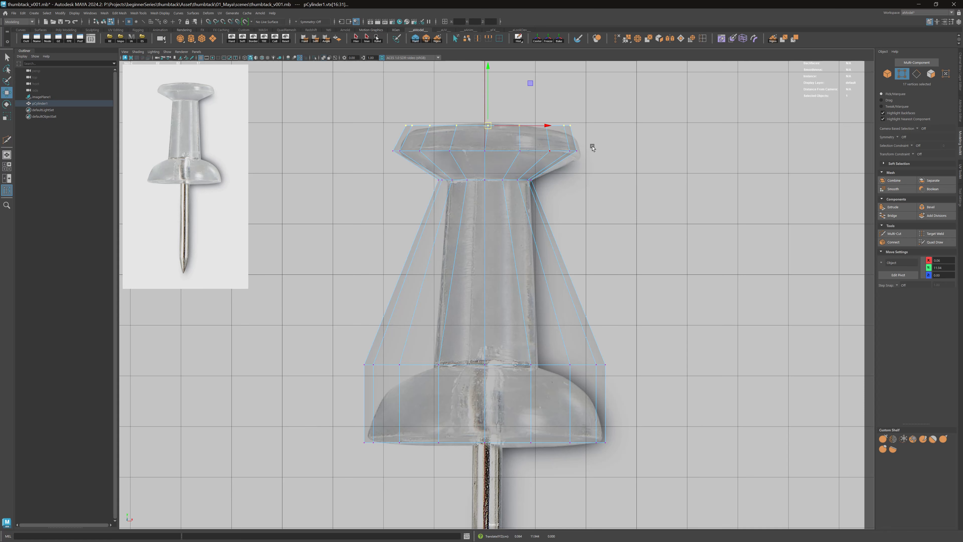
{"action": "left_click_drag", "start_coordinate": [592, 146], "coordinate": [372, 157]}
{"action": "left_click_drag", "start_coordinate": [487, 152], "coordinate": [489, 155]}
Step: Select the vertex ring beneath the head, and move and scale it to fit the shaft's upper end
{"action": "left_click_drag", "start_coordinate": [561, 171], "coordinate": [417, 191]}
{"action": "left_click_drag", "start_coordinate": [485, 180], "coordinate": [488, 182]}
{"action": "key", "text": "r"}
{"action": "left_click_drag", "start_coordinate": [488, 181], "coordinate": [490, 181]}
{"action": "key", "text": "w"}
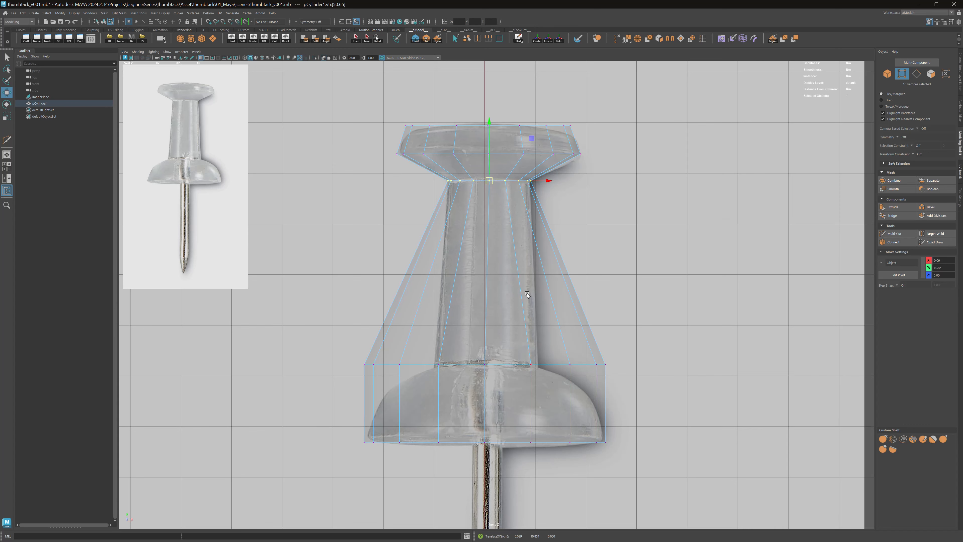
Step: Select the vertex ring at the shaft's lower end, scale it in to the shaft width and align it with the reference
{"action": "middle_click_drag", "start_coordinate": [543, 303], "coordinate": [534, 270], "text": "alt"}
{"action": "right_click_drag", "start_coordinate": [534, 270], "coordinate": [614, 313], "text": "alt"}
{"action": "left_click_drag", "start_coordinate": [659, 309], "coordinate": [296, 365]}
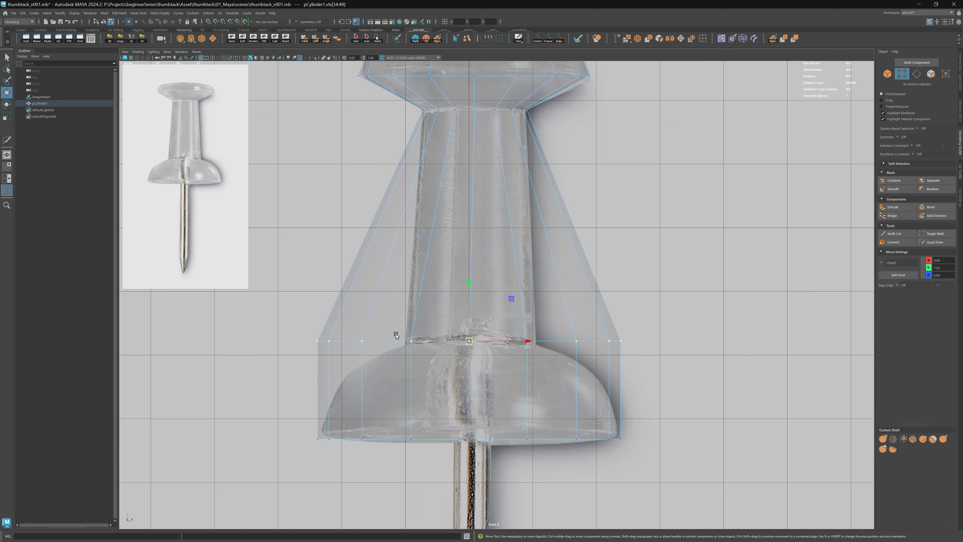
{"action": "key", "text": "r"}
{"action": "left_click_drag", "start_coordinate": [462, 348], "coordinate": [399, 351]}
{"action": "key", "text": "w"}
{"action": "left_click_drag", "start_coordinate": [469, 341], "coordinate": [468, 345]}
{"action": "key", "text": "r"}
{"action": "key", "text": "w"}
{"action": "middle_click_drag", "start_coordinate": [567, 334], "coordinate": [588, 265], "text": "alt"}
{"action": "key", "text": "q"}
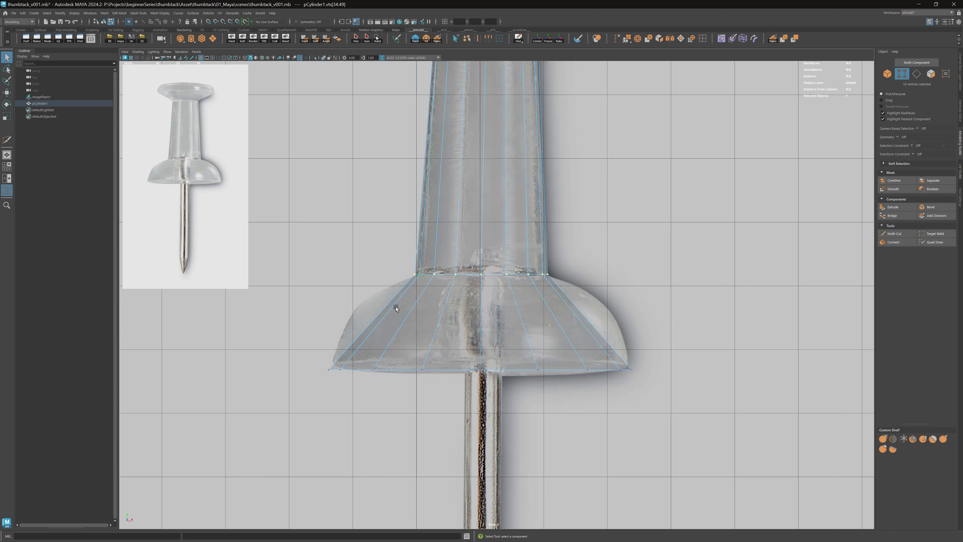
Step: Insert an edge loop midway around the flared base, then scale its vertices outward and move them up to match the dome
{"action": "left_click", "coordinate": [894, 234]}
{"action": "left_click", "coordinate": [520, 319], "text": "ctrl"}
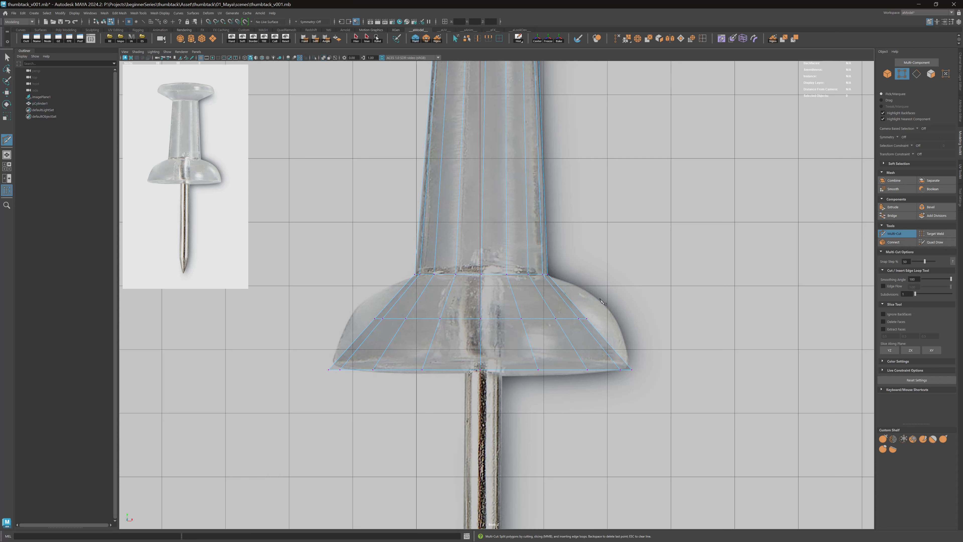
{"action": "key", "text": "q"}
{"action": "left_click_drag", "start_coordinate": [608, 305], "coordinate": [316, 330]}
{"action": "key", "text": "r"}
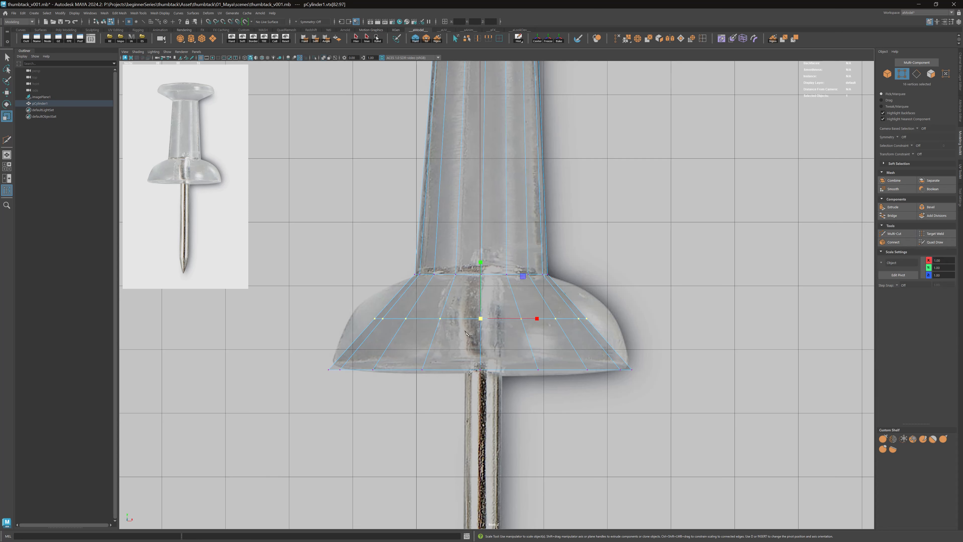
{"action": "mouse_move", "coordinate": [481, 320]}
{"action": "left_mouse_down"}
{"action": "mouse_move", "coordinate": [525, 312]}
{"action": "mouse_move", "coordinate": [481, 313]}
{"action": "left_mouse_up"}
{"action": "key", "text": "w"}
{"action": "key", "text": "r"}
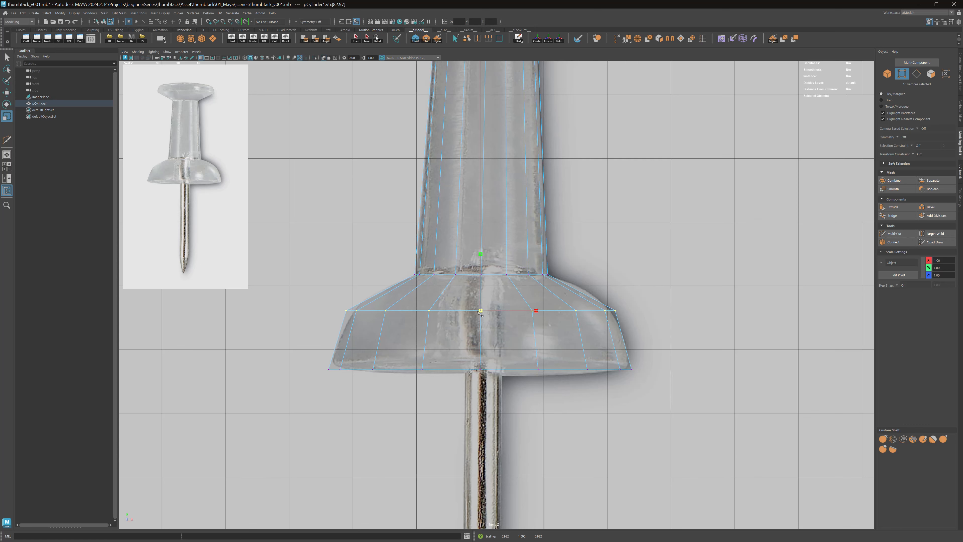
Step: Select the base's bottom vertices and adjust their height to the reference's lower edge
{"action": "key", "text": "q"}
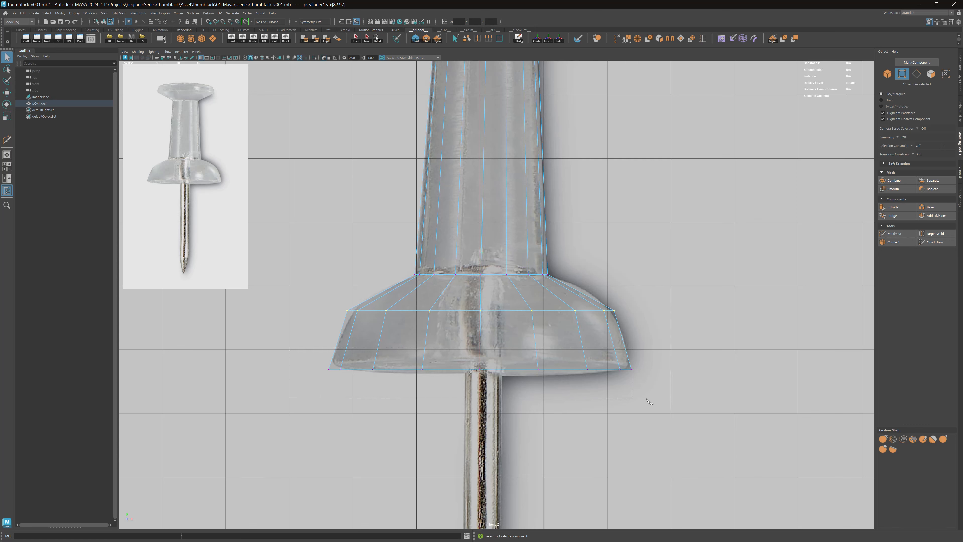
{"action": "key", "text": "w"}
{"action": "left_click", "coordinate": [480, 312]}
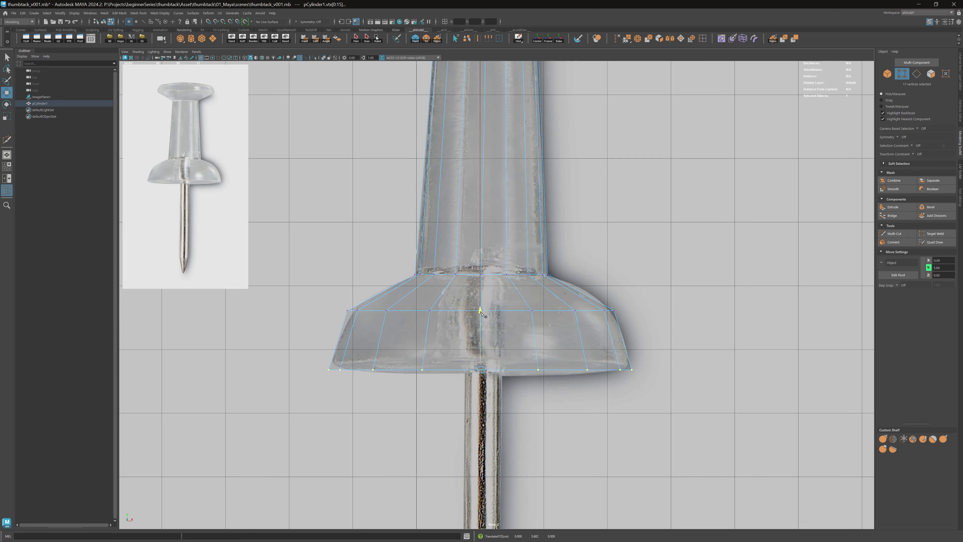
Step: In the perspective view, return the handle to object mode and turn off X-Ray shading
{"action": "middle_click_drag", "start_coordinate": [422, 281], "coordinate": [401, 429], "text": "alt"}
{"action": "right_click_drag", "start_coordinate": [401, 429], "coordinate": [485, 289], "text": "alt"}
{"action": "key", "text": "space"}
{"action": "left_click_drag", "start_coordinate": [484, 272], "coordinate": [464, 279]}
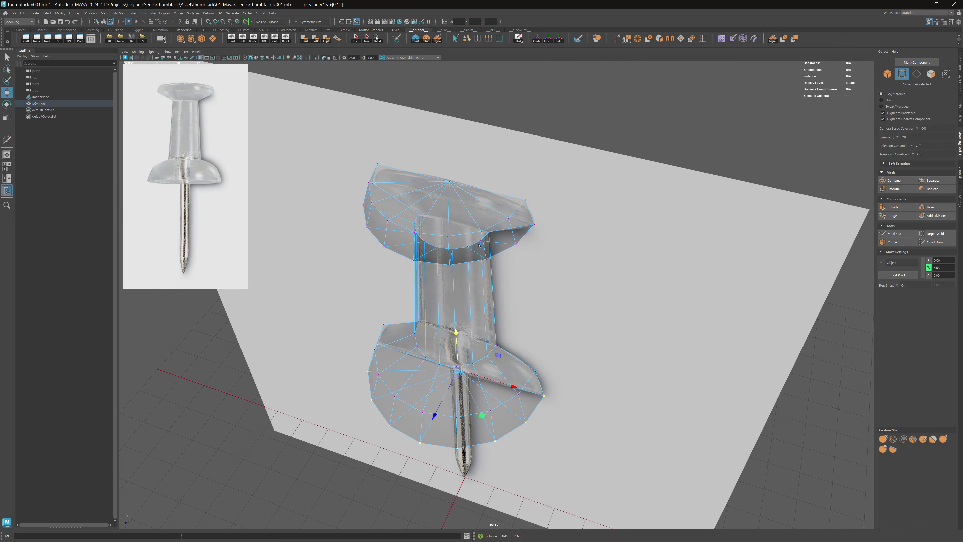
{"action": "right_click_drag", "start_coordinate": [465, 279], "coordinate": [451, 258], "text": "alt"}
{"action": "left_click_drag", "start_coordinate": [451, 258], "coordinate": [460, 222], "text": "alt"}
{"action": "key", "text": "q"}
{"action": "key", "text": "F8"}
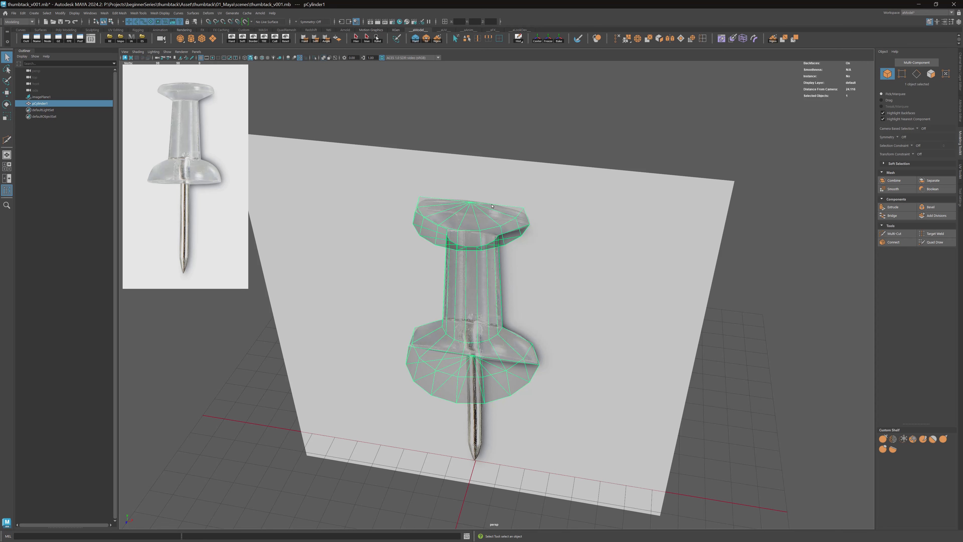
{"action": "left_click", "coordinate": [324, 57]}
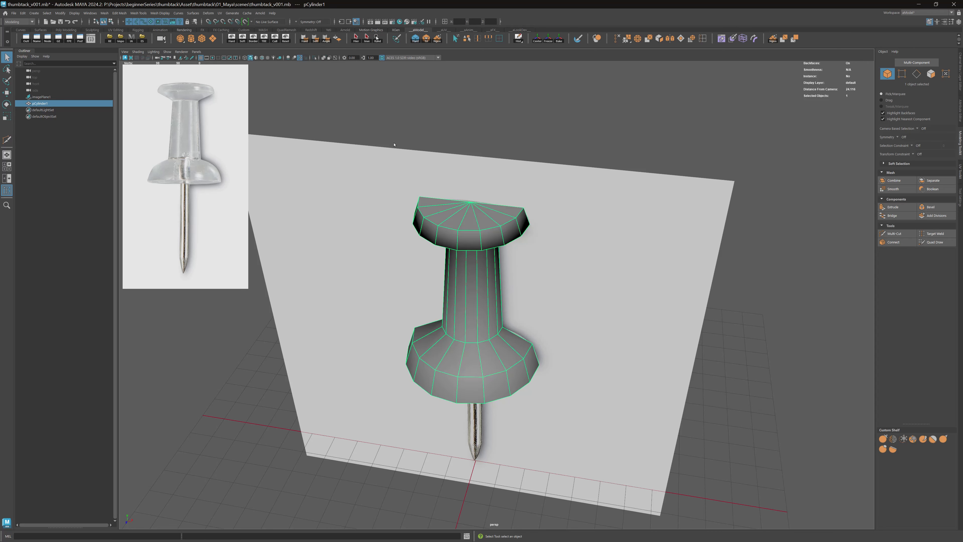
Step: Select the reference image plane and hide it to inspect the handle on its own
{"action": "left_click", "coordinate": [386, 174]}
{"action": "mouse_move", "coordinate": [443, 180]}
{"action": "left_mouse_down", "text": "alt"}
{"action": "mouse_move", "coordinate": [458, 168]}
{"action": "mouse_move", "coordinate": [440, 169]}
{"action": "left_mouse_up", "text": "alt"}
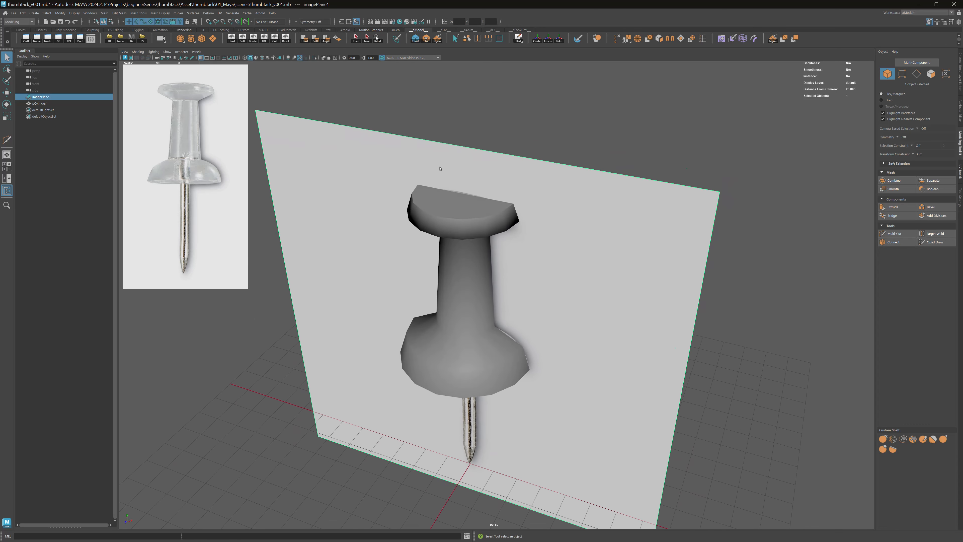
{"action": "key", "text": "h"}
{"action": "left_click_drag", "start_coordinate": [412, 197], "coordinate": [427, 183], "text": "alt"}
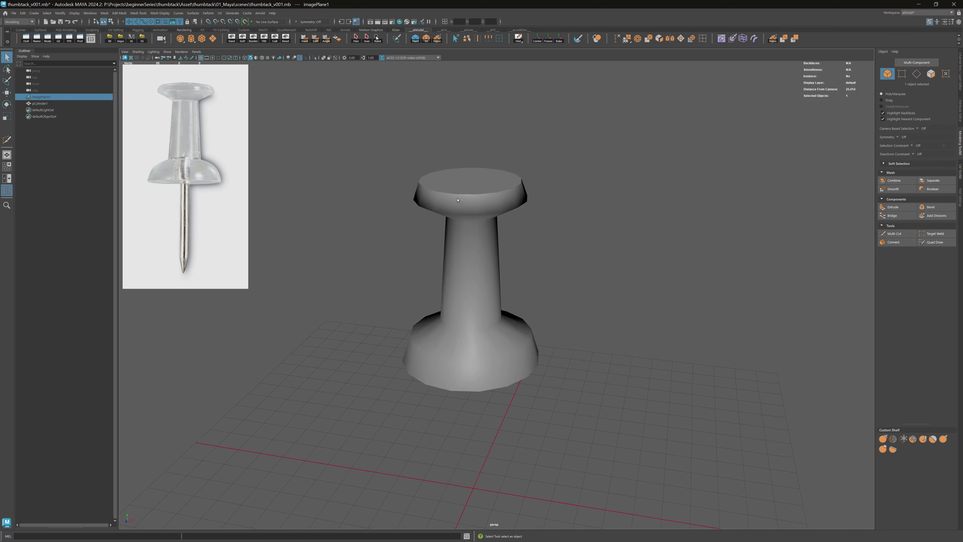
Step: Enlarge the thumbtack reference picture around the plastic handle and compare it with the modeled handle
{"action": "left_click", "coordinate": [430, 189]}
{"action": "left_click", "coordinate": [362, 201]}
{"action": "left_click_drag", "start_coordinate": [344, 185], "coordinate": [349, 179], "text": "alt"}
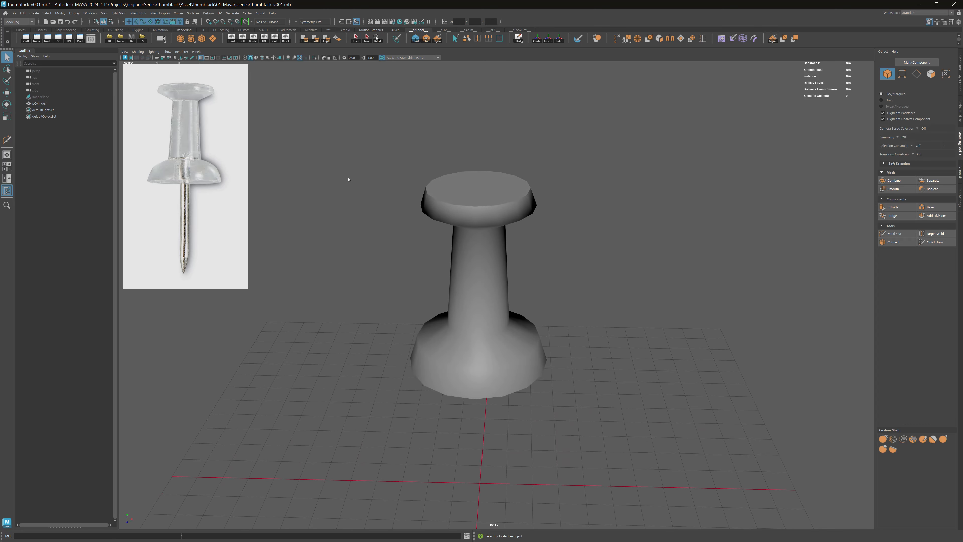
{"action": "left_click", "coordinate": [202, 110]}
{"action": "scroll", "coordinate": [183, 115], "scroll_direction": "up", "scroll_amount": 4}
{"action": "middle_click_drag", "start_coordinate": [183, 116], "coordinate": [185, 138]}
{"action": "scroll", "coordinate": [185, 138], "scroll_direction": "down", "scroll_amount": 3}
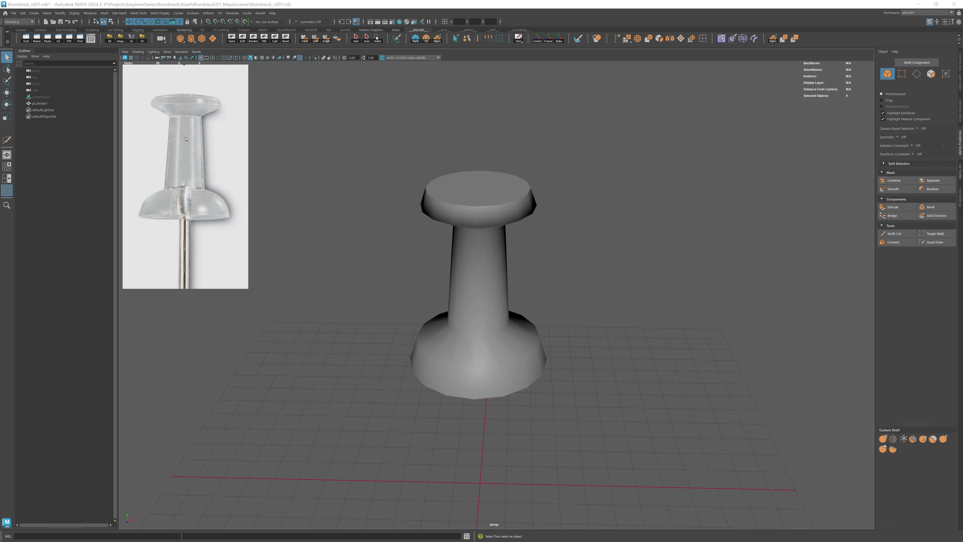
{"action": "scroll", "coordinate": [185, 139], "scroll_direction": "up", "scroll_amount": 1}
Step: Inspect the handle's wireframe and smooth shading from several angles, including the top cap and flared base
{"action": "left_click_drag", "start_coordinate": [431, 182], "coordinate": [490, 192], "text": "alt"}
{"action": "left_click", "coordinate": [534, 182]}
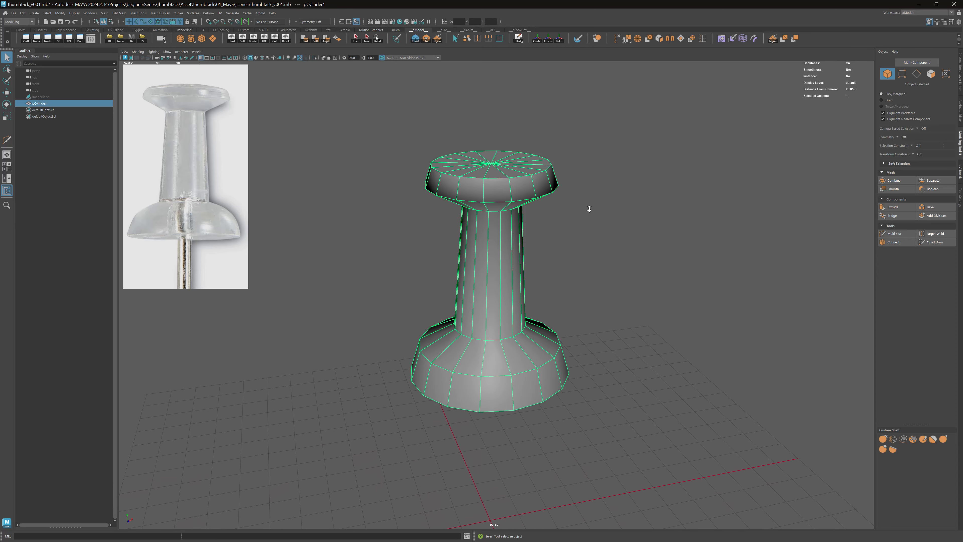
{"action": "left_click", "coordinate": [572, 205]}
{"action": "left_click_drag", "start_coordinate": [508, 226], "coordinate": [501, 190], "text": "alt"}
{"action": "right_click_drag", "start_coordinate": [501, 190], "coordinate": [571, 202], "text": "alt"}
{"action": "left_click_drag", "start_coordinate": [490, 173], "coordinate": [490, 151], "text": "alt"}
{"action": "middle_click_drag", "start_coordinate": [497, 158], "coordinate": [531, 193], "text": "alt"}
{"action": "left_click_drag", "start_coordinate": [531, 193], "coordinate": [617, 214], "text": "alt"}
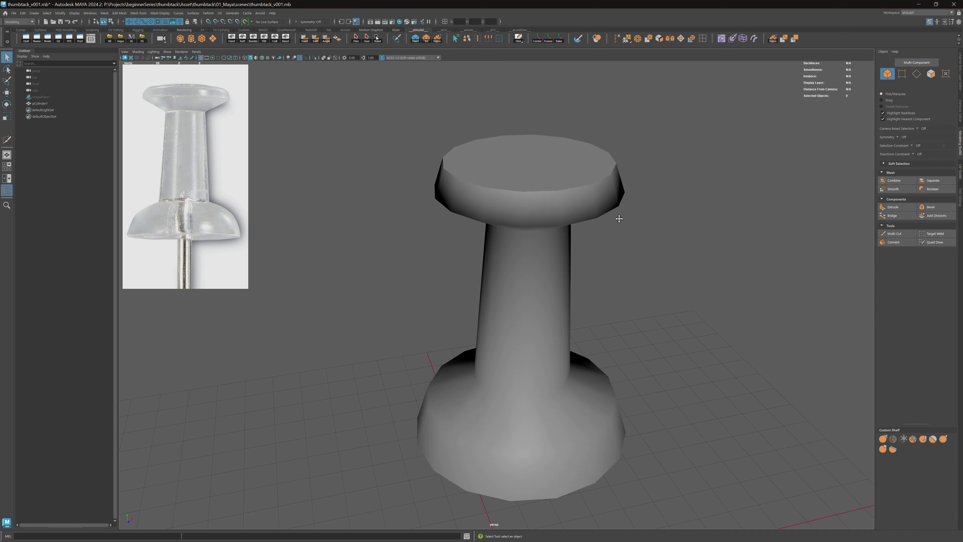
Step: Harden all edges of the handle to give it faceted shading
{"action": "left_click", "coordinate": [570, 232]}
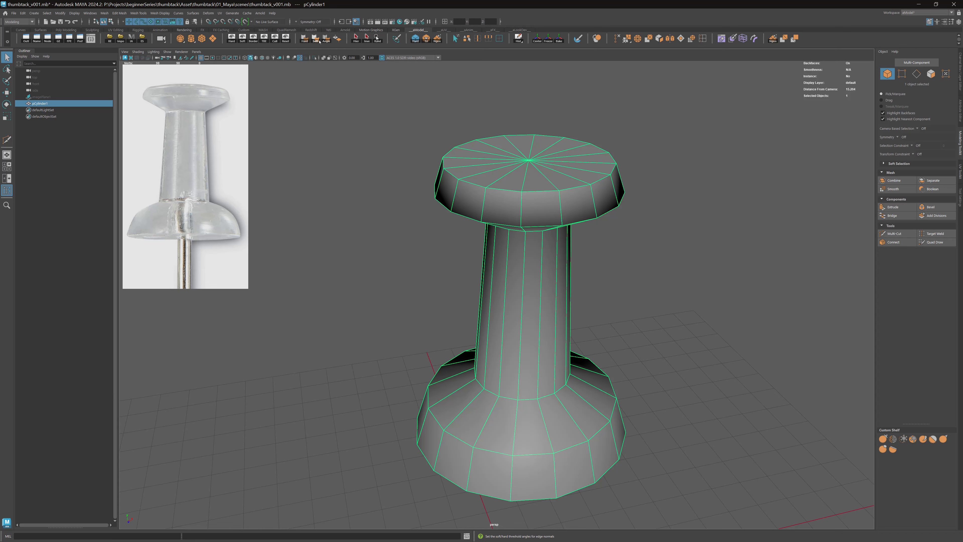
{"action": "left_click", "coordinate": [305, 39]}
{"action": "left_click", "coordinate": [460, 235]}
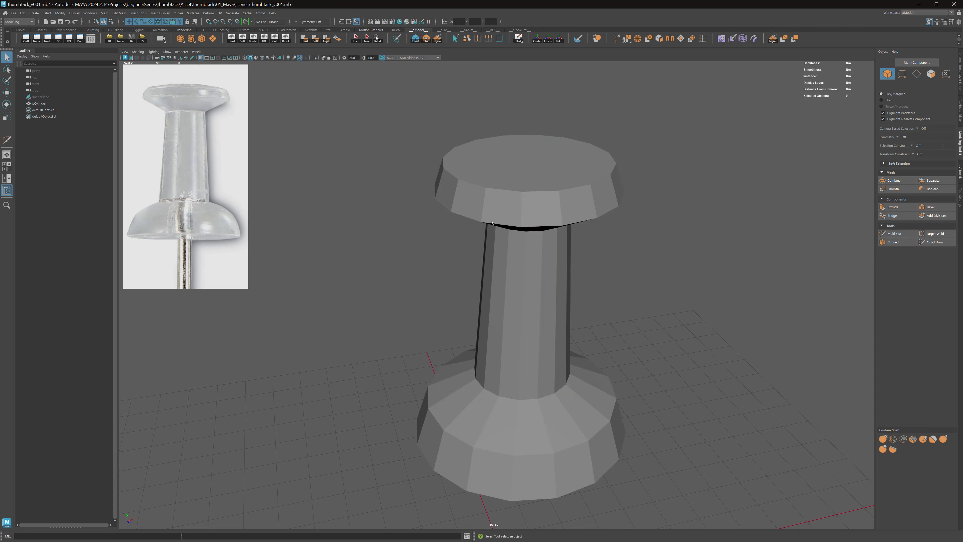
{"action": "left_click_drag", "start_coordinate": [492, 222], "coordinate": [522, 208], "text": "alt"}
Step: Automatically soften or harden the handle's edges based on face angle and check the shading up close
{"action": "left_click_drag", "start_coordinate": [444, 104], "coordinate": [640, 414]}
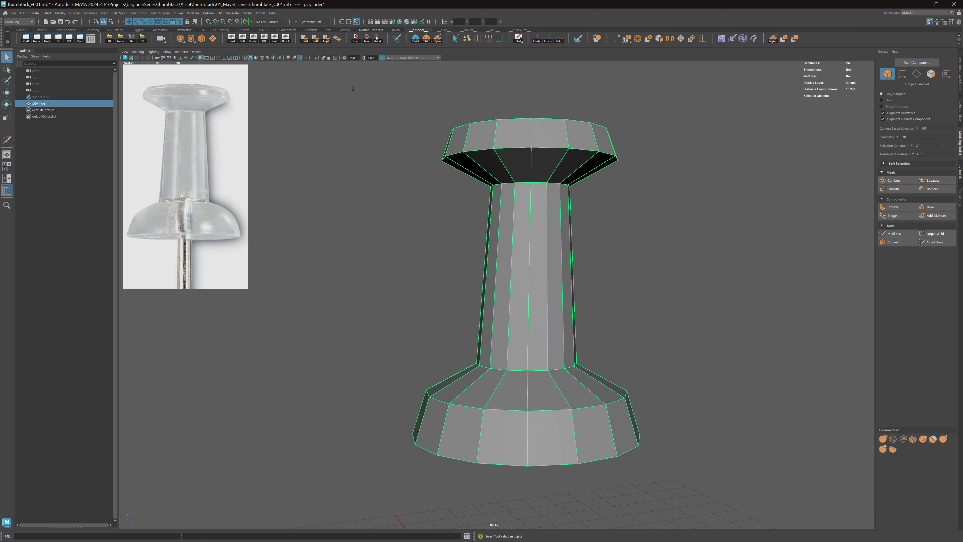
{"action": "left_click", "coordinate": [327, 41]}
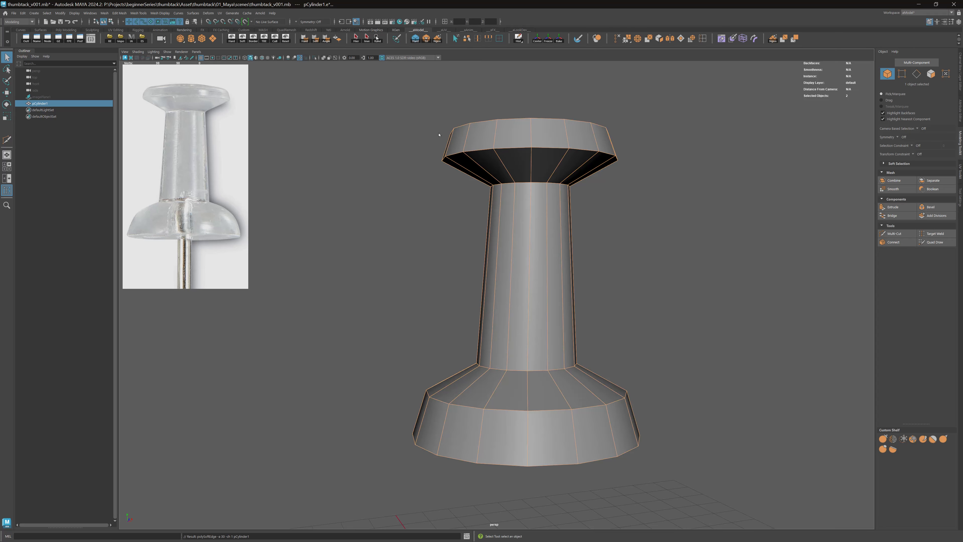
{"action": "left_click", "coordinate": [440, 133]}
{"action": "left_click_drag", "start_coordinate": [493, 109], "coordinate": [504, 126], "text": "alt"}
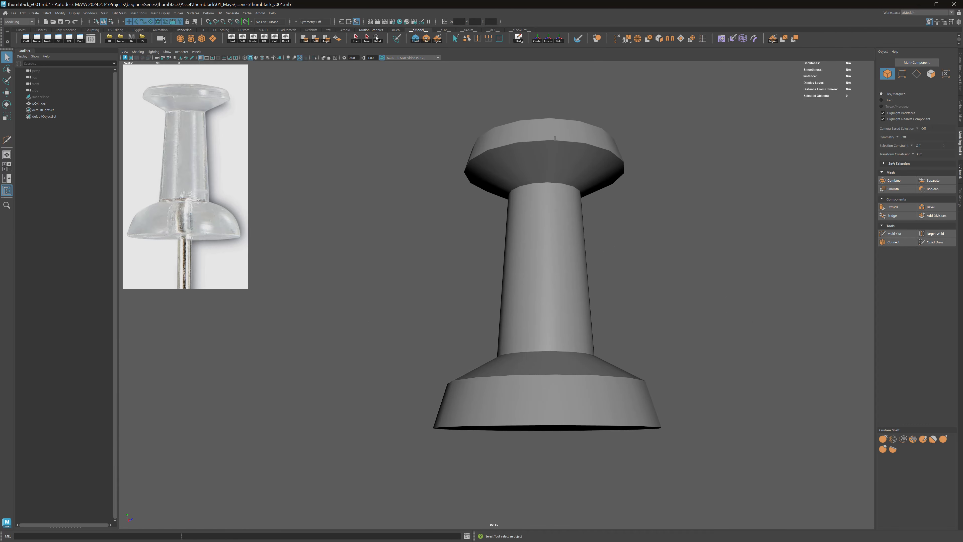
{"action": "left_click_drag", "start_coordinate": [554, 138], "coordinate": [565, 153], "text": "alt"}
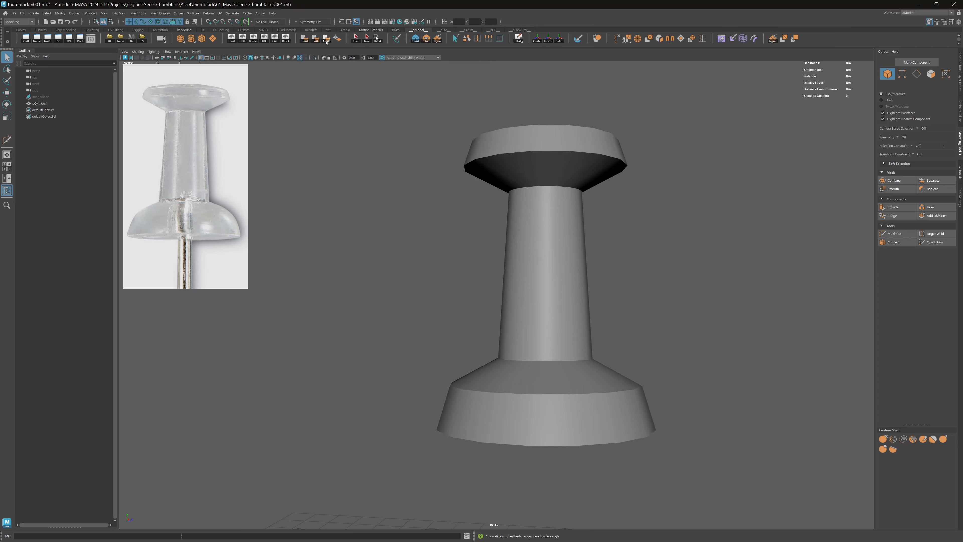
{"action": "middle_click_drag", "start_coordinate": [541, 142], "coordinate": [525, 148], "text": "alt"}
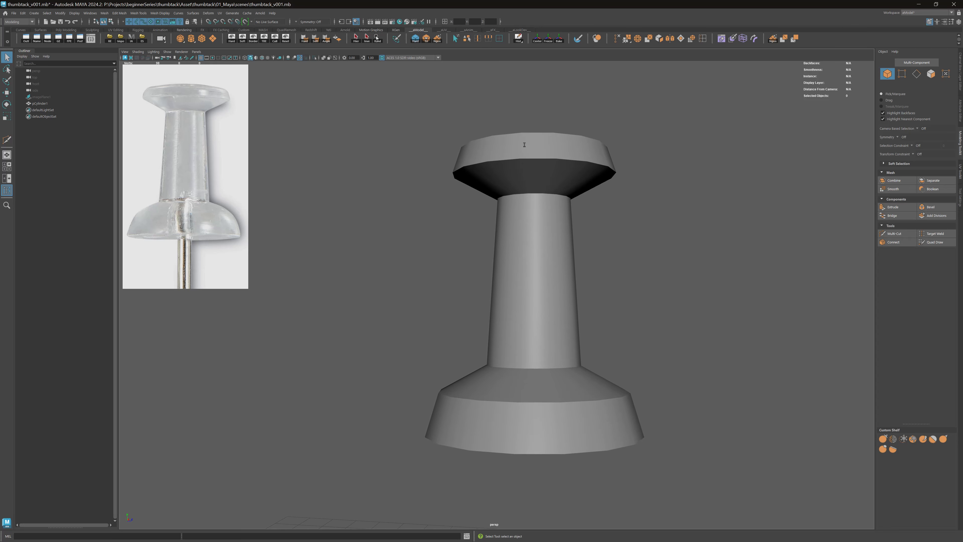
{"action": "right_click_drag", "start_coordinate": [526, 148], "coordinate": [578, 126], "text": "alt"}
Step: Select the edge loop around the cap's lower rim, select the ring of vertical shaft edges, and return to object mode
{"action": "double_click", "coordinate": [580, 126]}
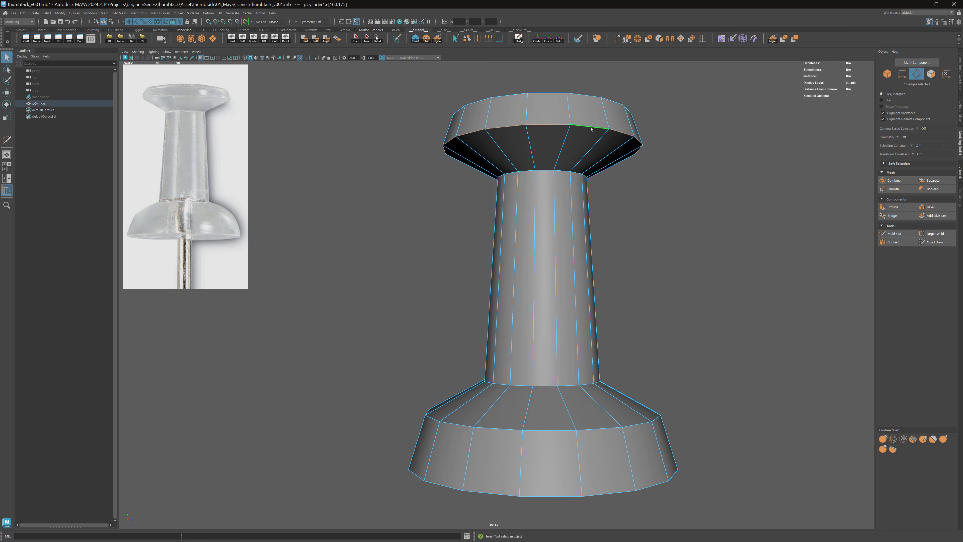
{"action": "left_click", "coordinate": [535, 243]}
{"action": "left_click", "coordinate": [555, 243], "text": "shift"}
{"action": "double_click", "coordinate": [573, 241], "text": "shift"}
{"action": "left_click_drag", "start_coordinate": [562, 217], "coordinate": [531, 192], "text": "alt"}
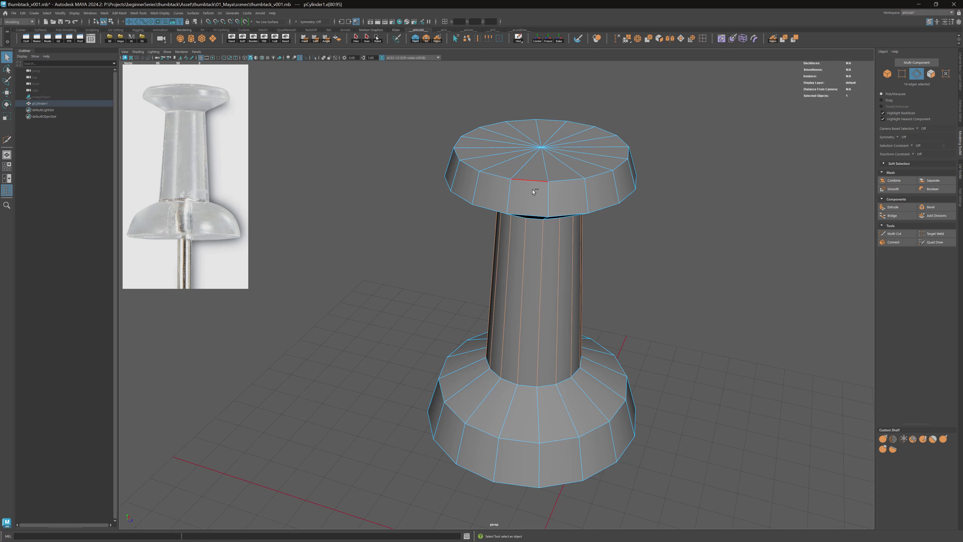
{"action": "key", "text": "F8"}
{"action": "left_click", "coordinate": [599, 227]}
{"action": "left_click_drag", "start_coordinate": [576, 220], "coordinate": [547, 176], "text": "alt"}
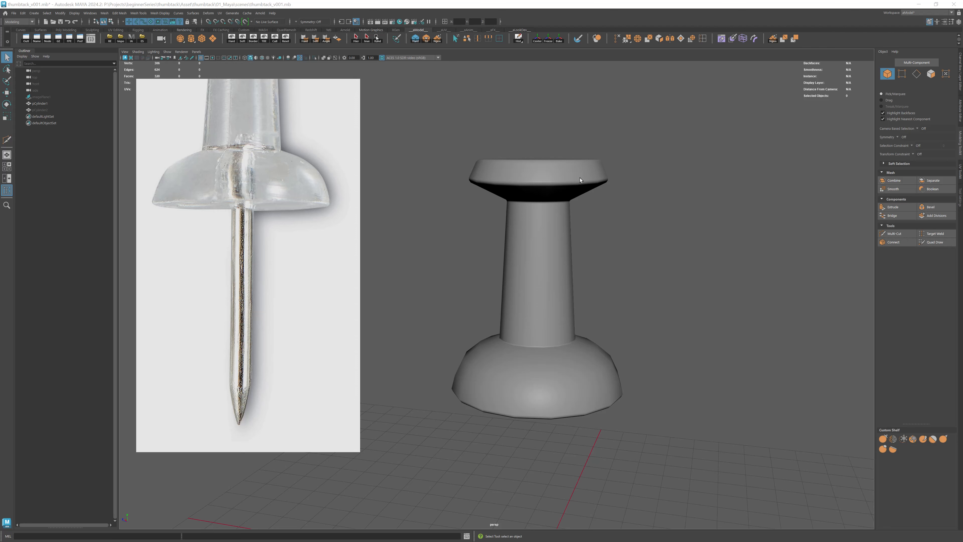
Step: Hide the finished handle model and show the reference image plane again
{"action": "left_click_drag", "start_coordinate": [580, 180], "coordinate": [552, 176], "text": "alt"}
{"action": "left_click", "coordinate": [576, 192]}
{"action": "middle_click_drag", "start_coordinate": [552, 175], "coordinate": [550, 171], "text": "alt"}
{"action": "left_click_drag", "start_coordinate": [618, 196], "coordinate": [546, 203], "text": "alt"}
{"action": "key", "text": "h"}
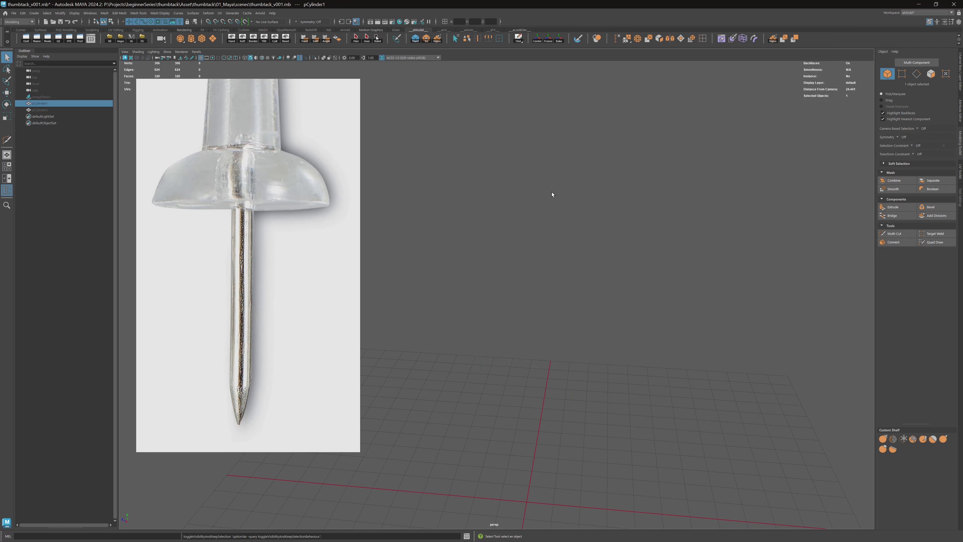
{"action": "left_click", "coordinate": [53, 97]}
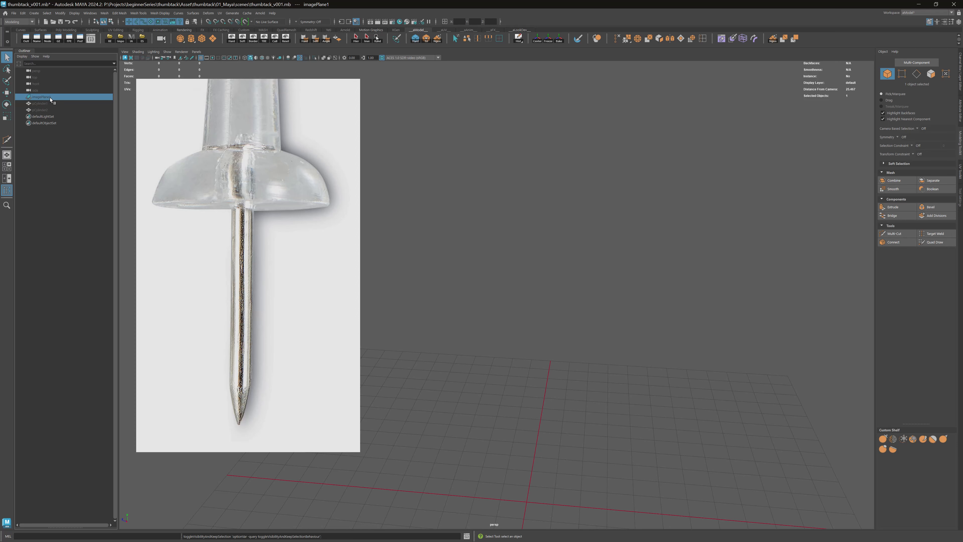
{"action": "key", "text": "shift+h"}
{"action": "left_click_drag", "start_coordinate": [469, 233], "coordinate": [486, 146], "text": "alt"}
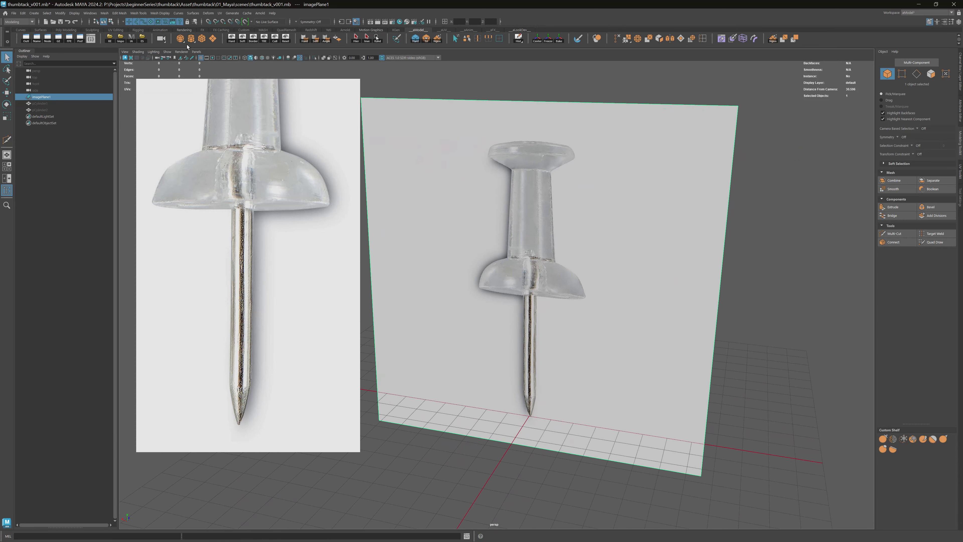
Step: Create a new polygon cylinder and raise it over the lower part of the reference handle
{"action": "left_click", "coordinate": [192, 39]}
{"action": "key", "text": "w"}
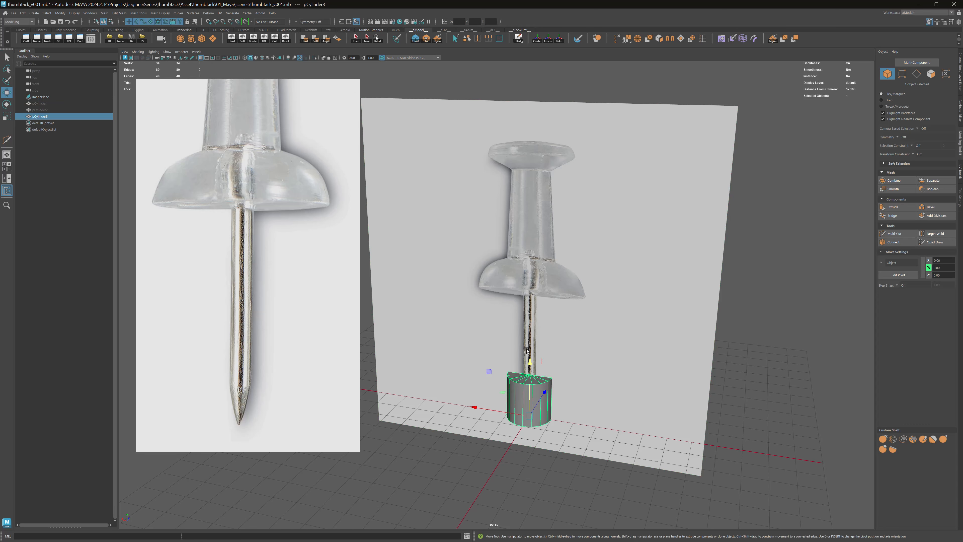
{"action": "left_click_drag", "start_coordinate": [530, 366], "coordinate": [566, 220]}
{"action": "right_click_drag", "start_coordinate": [567, 224], "coordinate": [589, 244], "text": "alt"}
Step: Delete the new cylinder's side and bottom faces, keeping only its flat top cap
{"action": "left_click", "coordinate": [931, 75]}
{"action": "left_click_drag", "start_coordinate": [585, 280], "coordinate": [434, 328]}
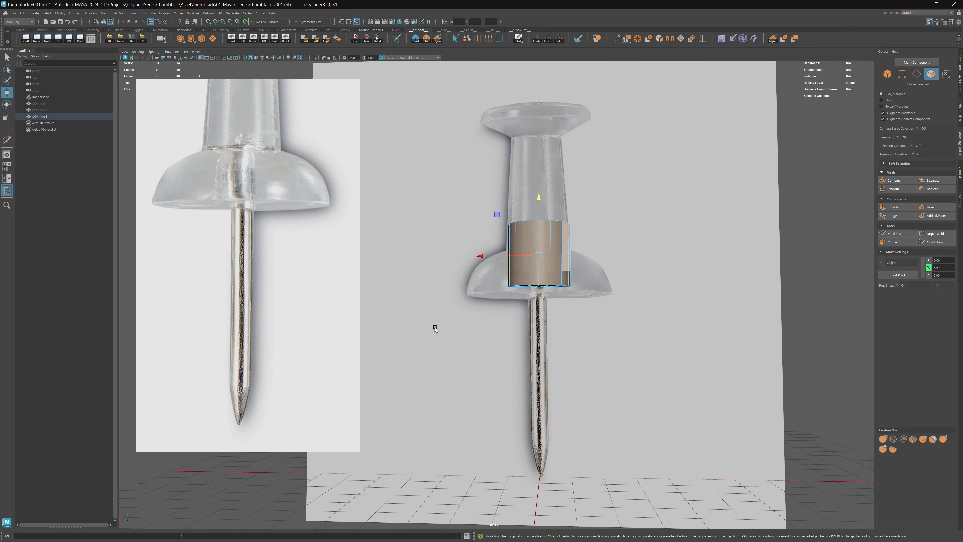
{"action": "left_click_drag", "start_coordinate": [503, 262], "coordinate": [543, 262], "text": "alt"}
{"action": "right_click_drag", "start_coordinate": [543, 262], "coordinate": [563, 265], "text": "alt"}
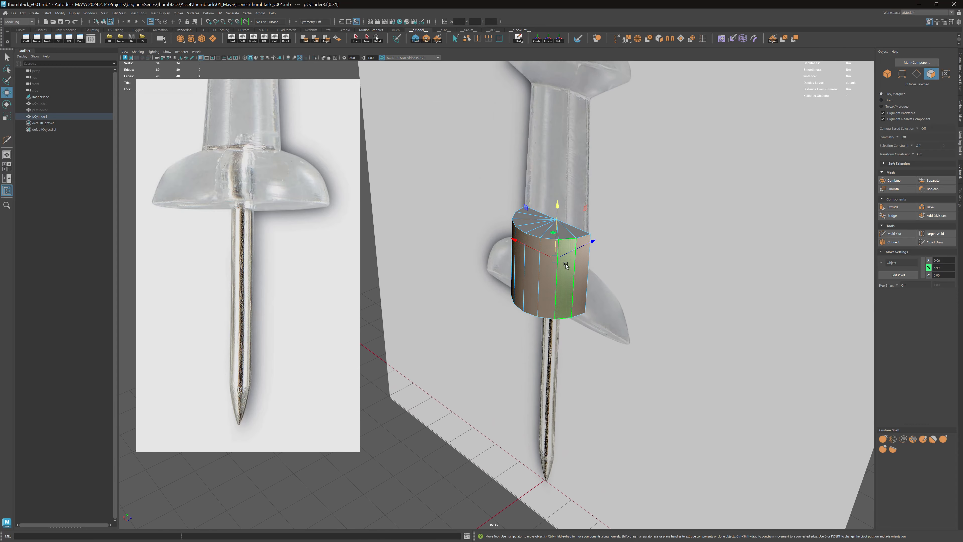
{"action": "key", "text": "Delete"}
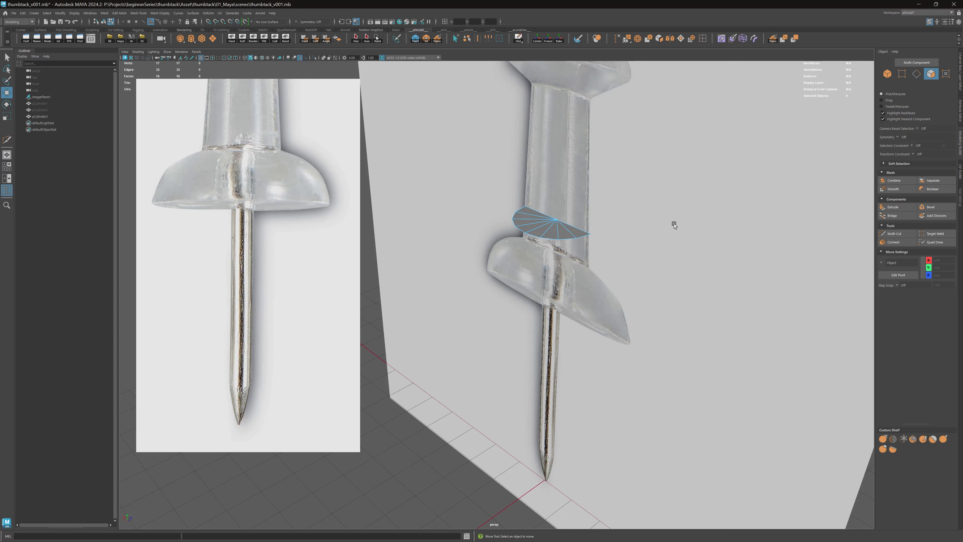
{"action": "left_click_drag", "start_coordinate": [673, 224], "coordinate": [522, 273], "text": "alt"}
{"action": "left_click_drag", "start_coordinate": [539, 205], "coordinate": [549, 208], "text": "alt"}
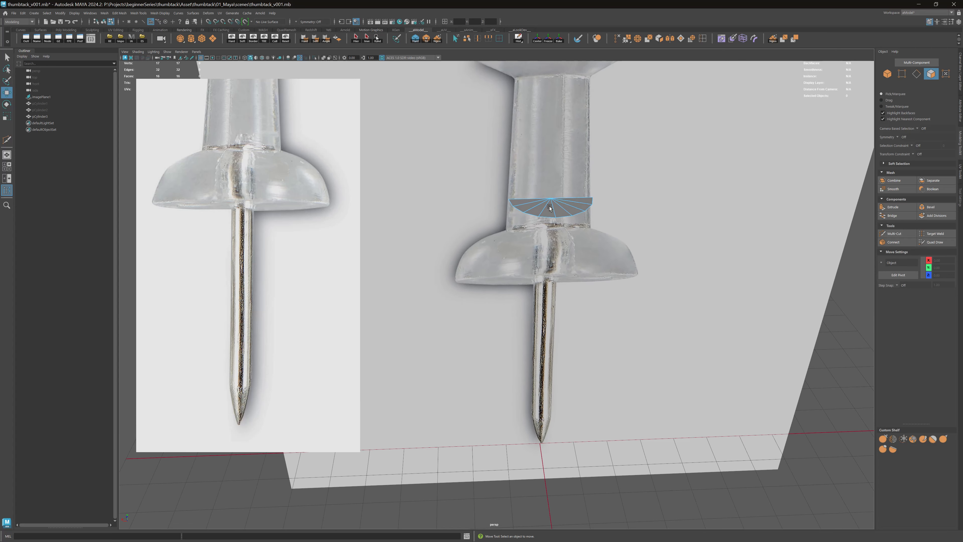
{"action": "middle_click_drag", "start_coordinate": [560, 199], "coordinate": [555, 235], "text": "alt"}
Step: Return the remaining cap disc to object mode and center its pivot
{"action": "key", "text": "q"}
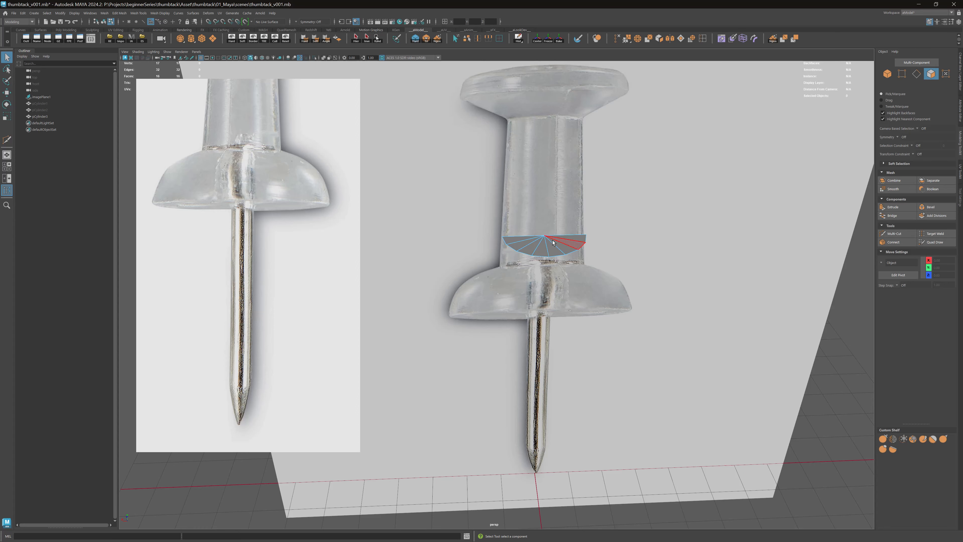
{"action": "key", "text": "F8"}
{"action": "left_click_drag", "start_coordinate": [576, 235], "coordinate": [554, 259], "text": "alt"}
{"action": "left_click", "coordinate": [553, 263]}
{"action": "left_click_drag", "start_coordinate": [554, 314], "coordinate": [561, 268], "text": "alt"}
{"action": "key", "text": "w"}
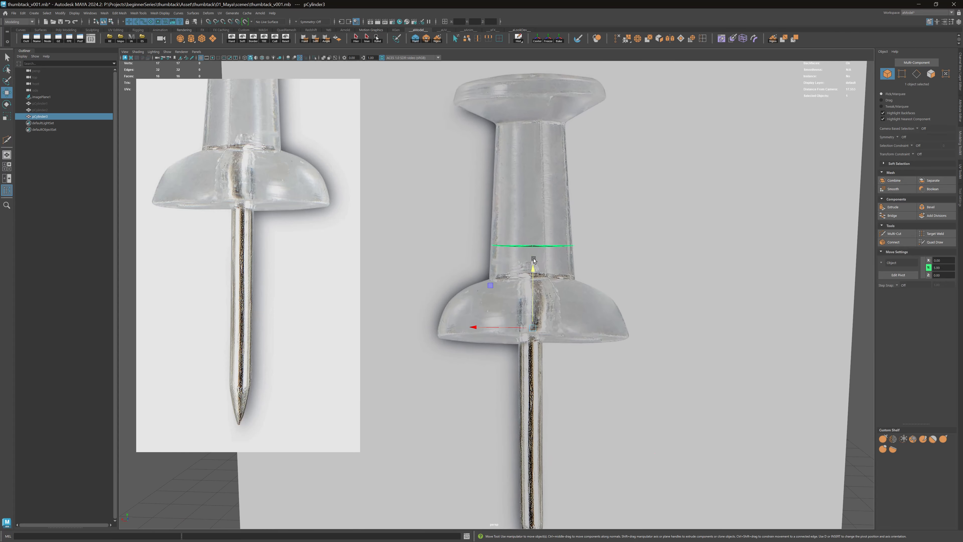
{"action": "left_click_drag", "start_coordinate": [564, 236], "coordinate": [550, 236], "text": "alt"}
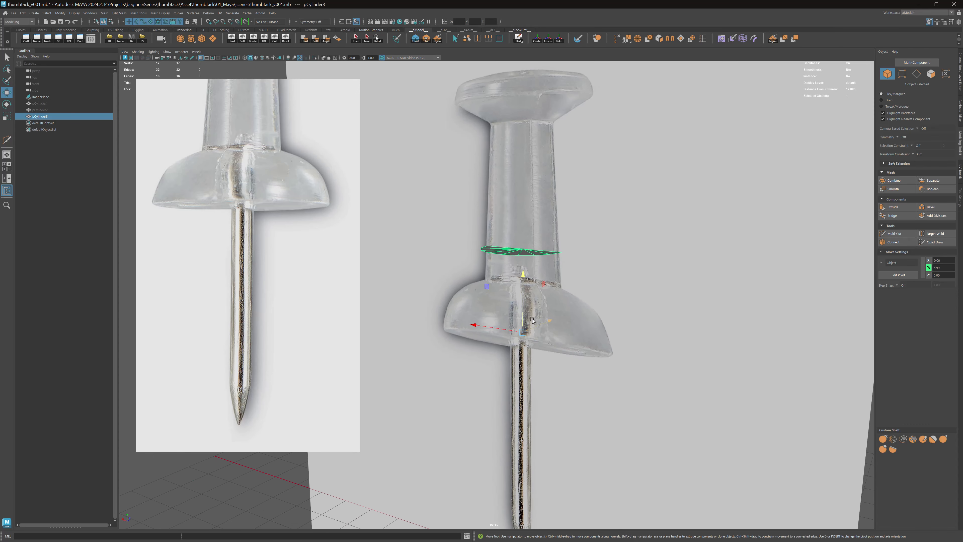
{"action": "left_click_drag", "start_coordinate": [533, 320], "coordinate": [543, 337], "text": "alt"}
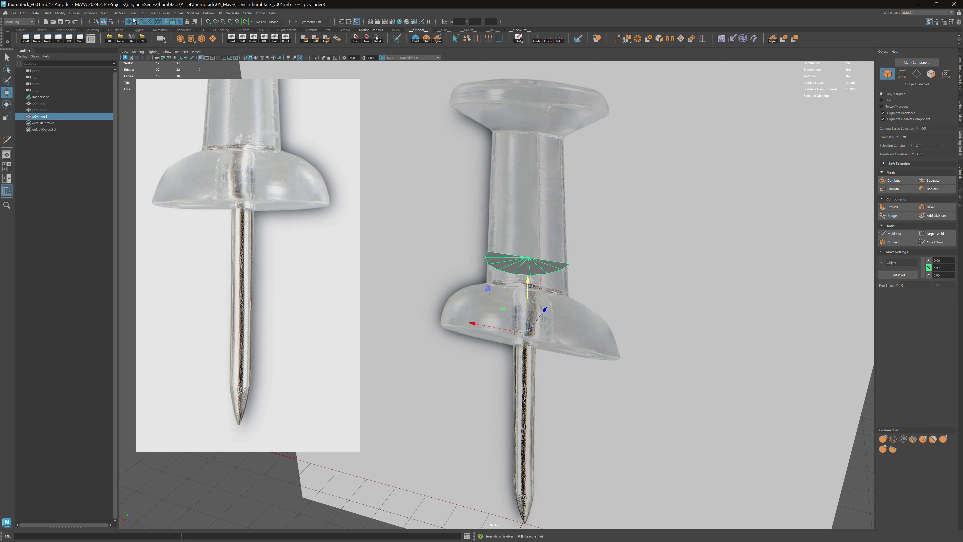
{"action": "left_click", "coordinate": [63, 14]}
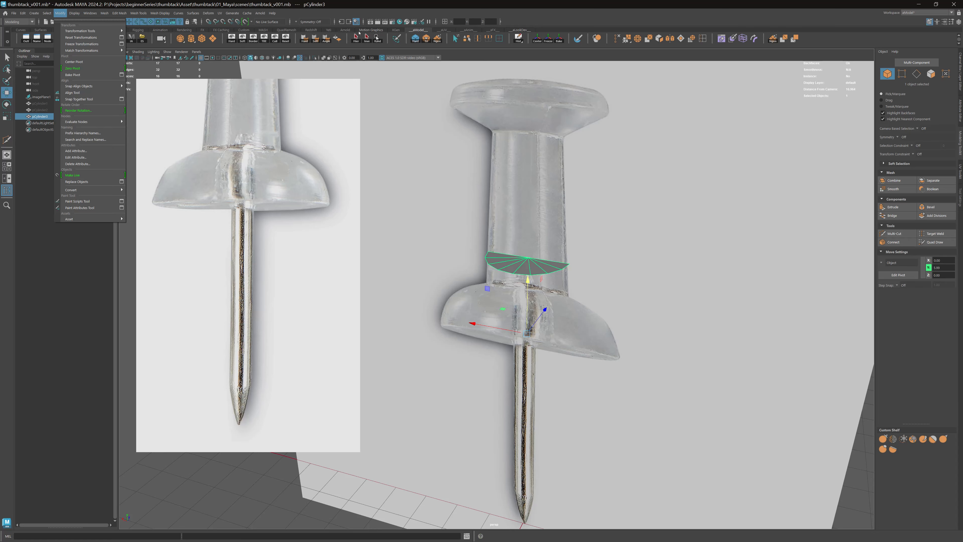
{"action": "left_click", "coordinate": [422, 3]}
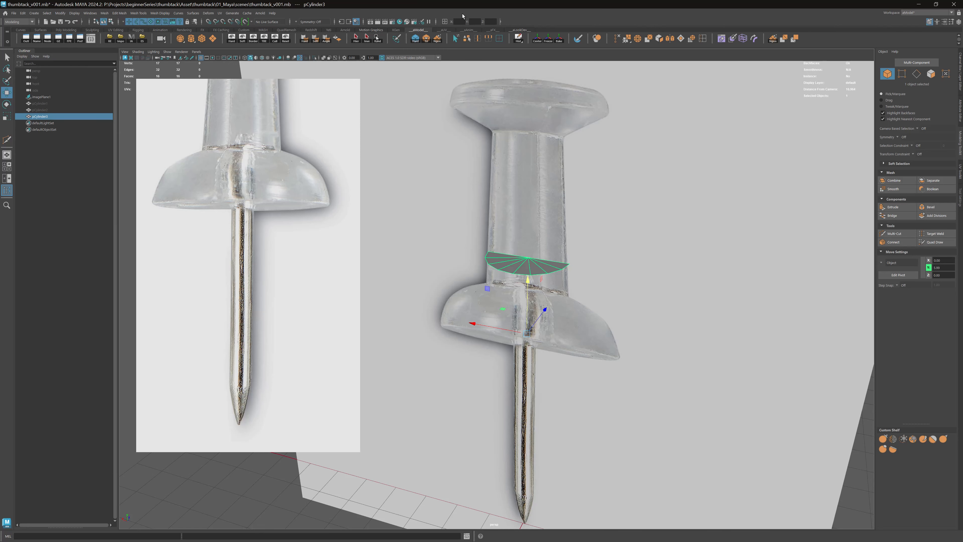
{"action": "left_click", "coordinate": [535, 40]}
Step: Move the disc up to the reference handle's top, fine-tuning its height in the front view
{"action": "left_click_drag", "start_coordinate": [524, 227], "coordinate": [522, 49], "text": "alt"}
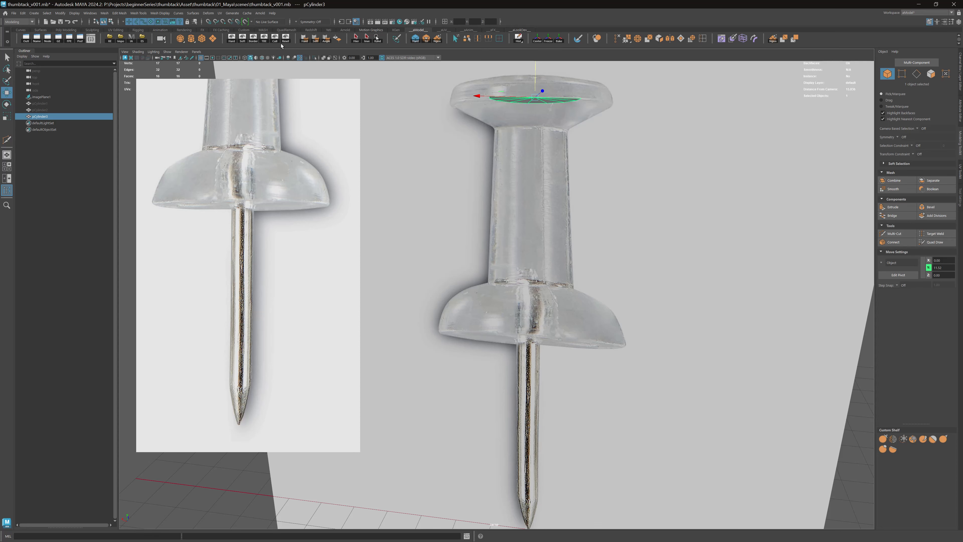
{"action": "key", "text": "space"}
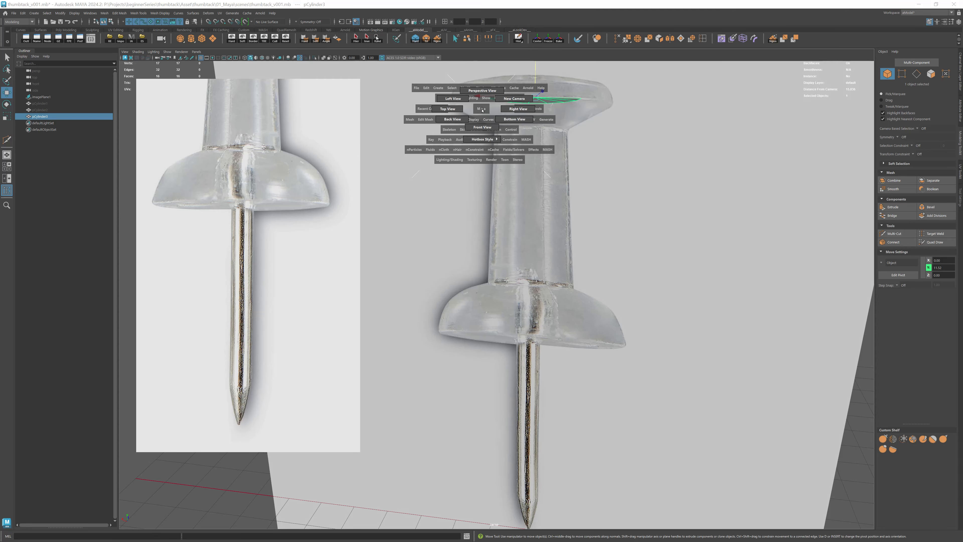
{"action": "left_click_drag", "start_coordinate": [481, 108], "coordinate": [484, 127]}
{"action": "right_click_drag", "start_coordinate": [607, 161], "coordinate": [575, 170], "text": "alt"}
{"action": "middle_click_drag", "start_coordinate": [574, 169], "coordinate": [576, 205], "text": "alt"}
{"action": "left_click_drag", "start_coordinate": [531, 136], "coordinate": [532, 127]}
{"action": "right_click_drag", "start_coordinate": [587, 162], "coordinate": [673, 197], "text": "alt"}
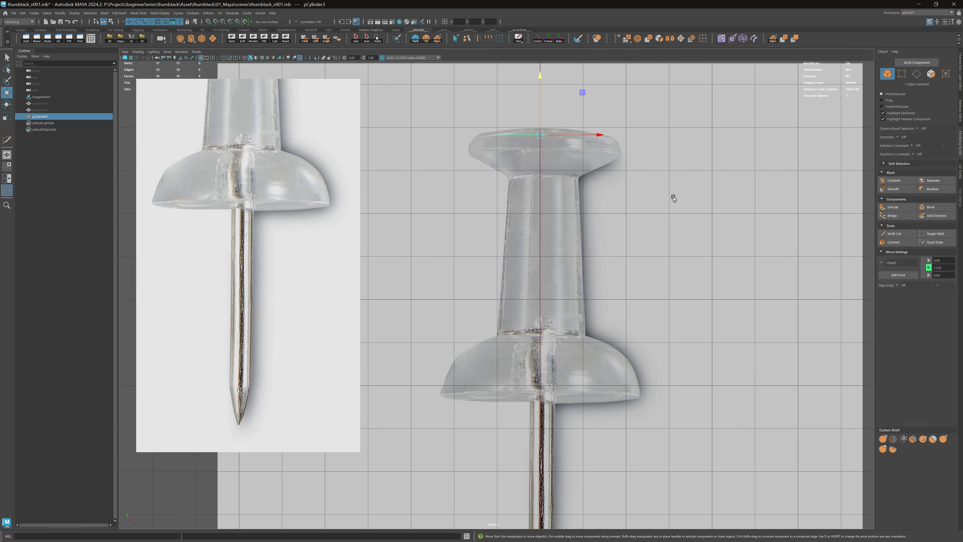
Step: Scale the disc up uniformly to match the width of the reference handle's top cap
{"action": "middle_click_drag", "start_coordinate": [673, 197], "coordinate": [656, 237], "text": "alt"}
{"action": "key", "text": "r"}
{"action": "middle_click_drag", "start_coordinate": [516, 208], "coordinate": [551, 205]}
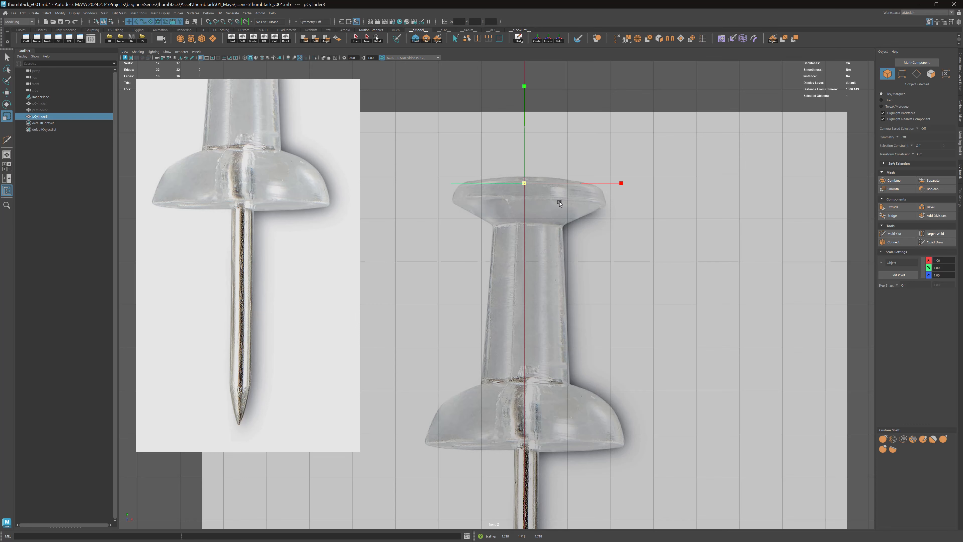
Step: Switch to the perspective view and select the cap disc's whole outer border edge loop
{"action": "key", "text": "q"}
{"action": "key", "text": "space"}
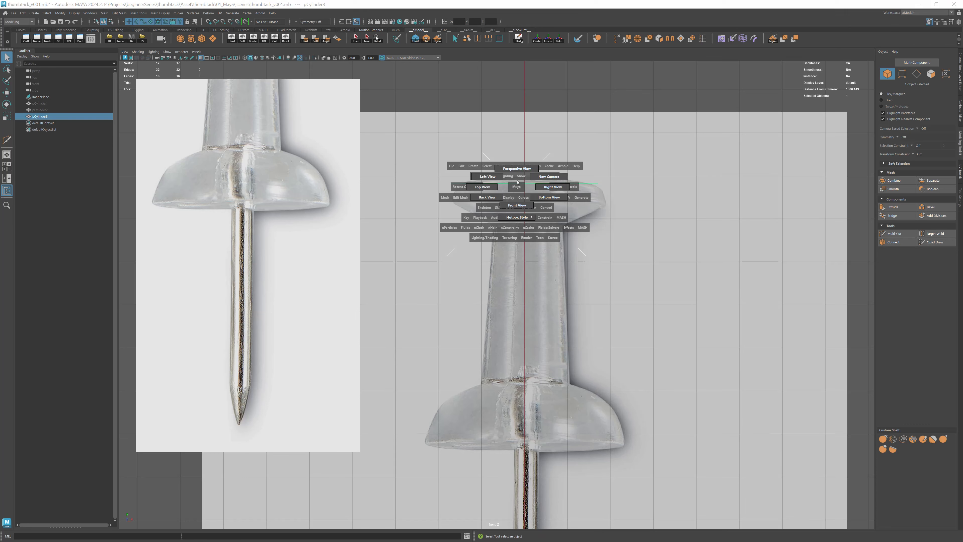
{"action": "left_click_drag", "start_coordinate": [516, 198], "coordinate": [519, 257]}
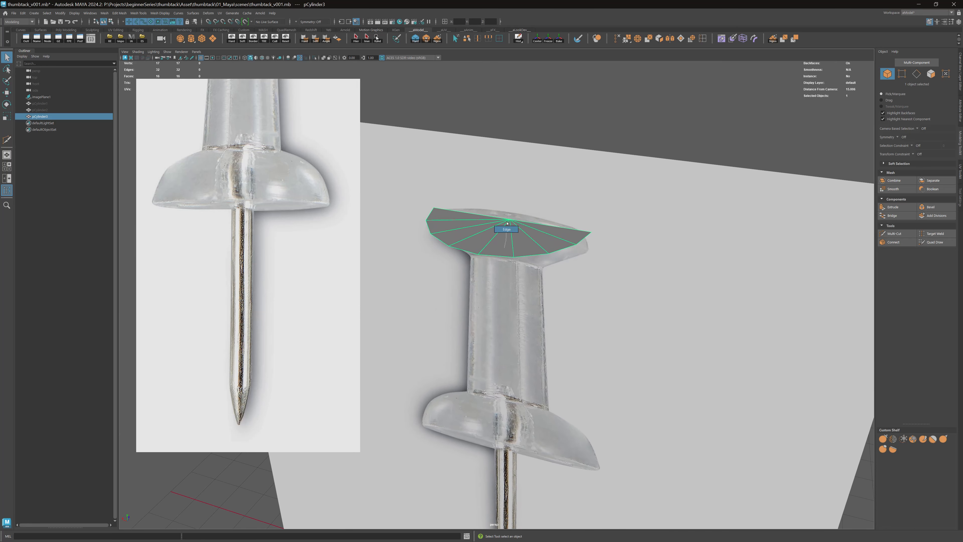
{"action": "right_click_drag", "start_coordinate": [507, 223], "coordinate": [506, 229]}
{"action": "double_click", "coordinate": [568, 253]}
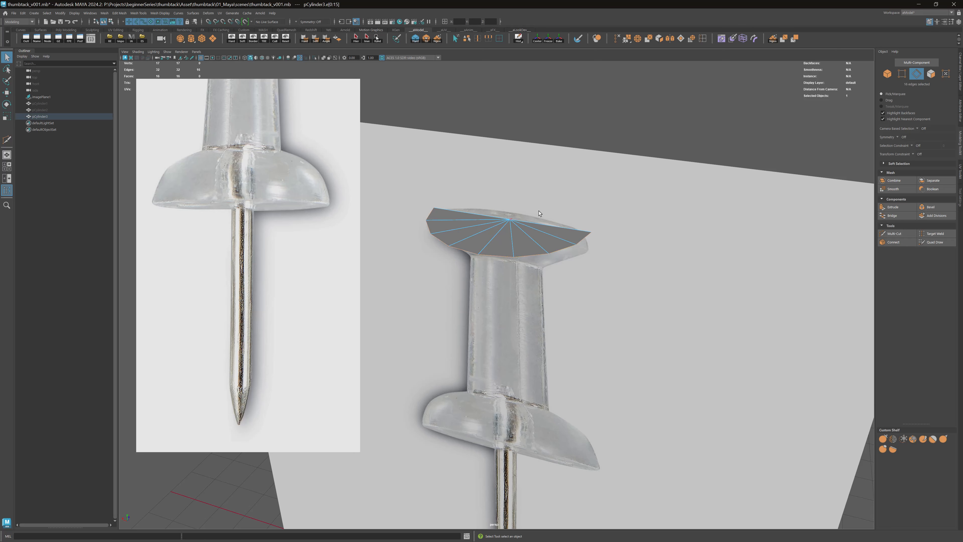
{"action": "left_click_drag", "start_coordinate": [573, 201], "coordinate": [543, 216], "text": "alt"}
{"action": "middle_click_drag", "start_coordinate": [542, 216], "coordinate": [570, 203], "text": "alt"}
{"action": "scroll", "coordinate": [577, 221], "scroll_direction": "up", "scroll_amount": 3}
{"action": "left_click_drag", "start_coordinate": [596, 223], "coordinate": [532, 209], "text": "alt"}
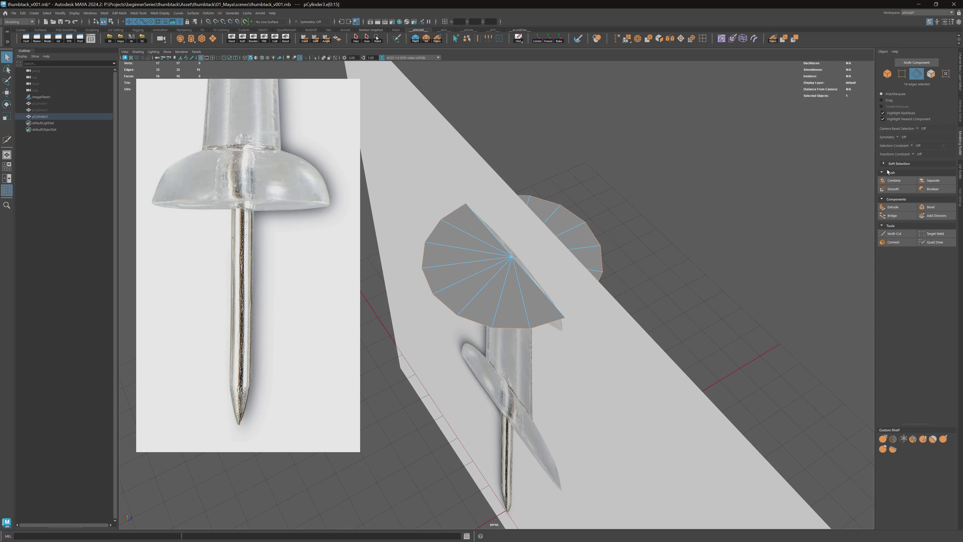
Step: Extrude the disc's border edges straight down to form the cap's upper rim, and check it in the front view
{"action": "left_click", "coordinate": [893, 207]}
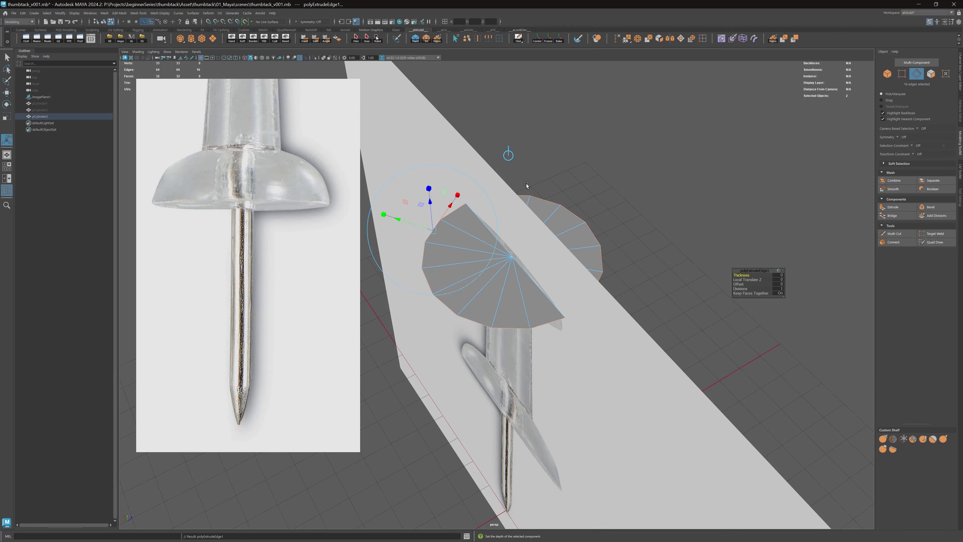
{"action": "left_click_drag", "start_coordinate": [526, 185], "coordinate": [567, 163], "text": "alt"}
{"action": "left_click_drag", "start_coordinate": [490, 130], "coordinate": [490, 148]}
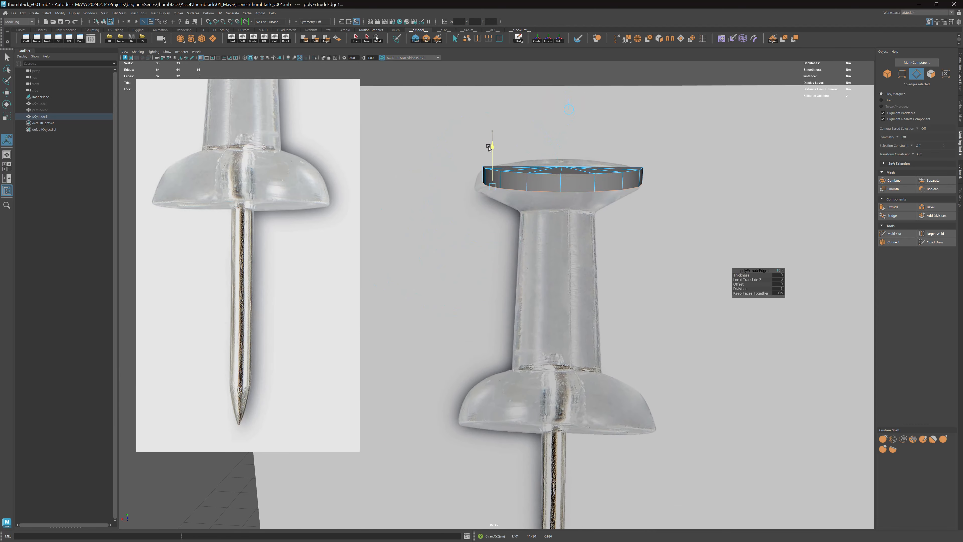
{"action": "mouse_move", "coordinate": [548, 157]}
{"action": "left_mouse_down", "text": "alt"}
{"action": "mouse_move", "coordinate": [576, 157]}
{"action": "mouse_move", "coordinate": [548, 150]}
{"action": "mouse_move", "coordinate": [544, 134]}
{"action": "mouse_move", "coordinate": [546, 149]}
{"action": "left_mouse_up", "text": "alt"}
{"action": "key", "text": "space"}
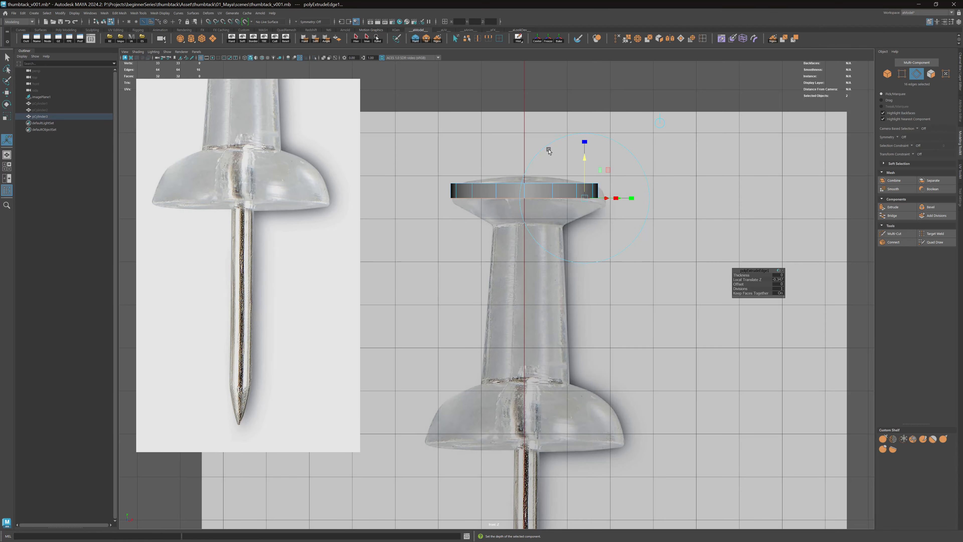
Step: Make the mesh see-through in the front view and scale the rim's lower edge loop out to the reference cap's widest outline
{"action": "right_click_drag", "start_coordinate": [547, 150], "coordinate": [724, 200], "text": "alt"}
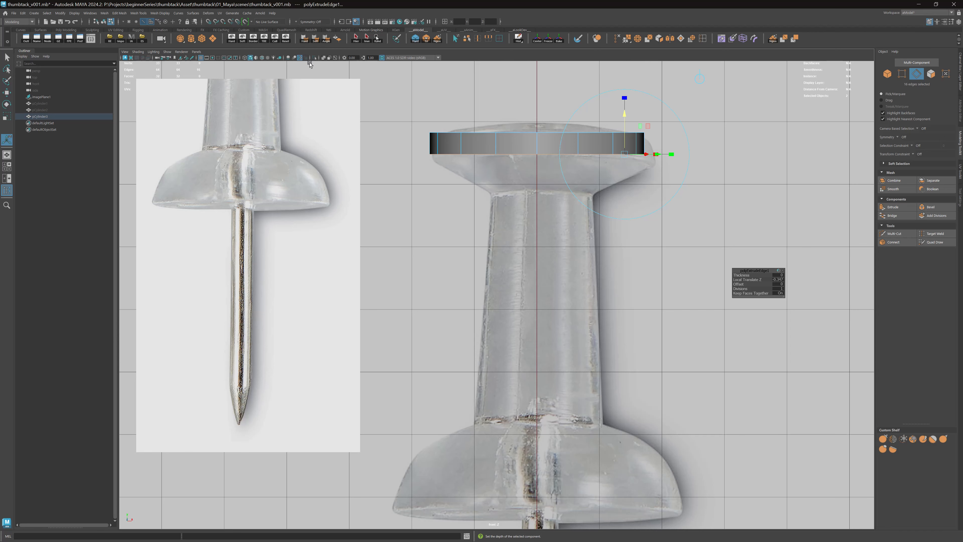
{"action": "middle_click_drag", "start_coordinate": [547, 103], "coordinate": [538, 140], "text": "alt"}
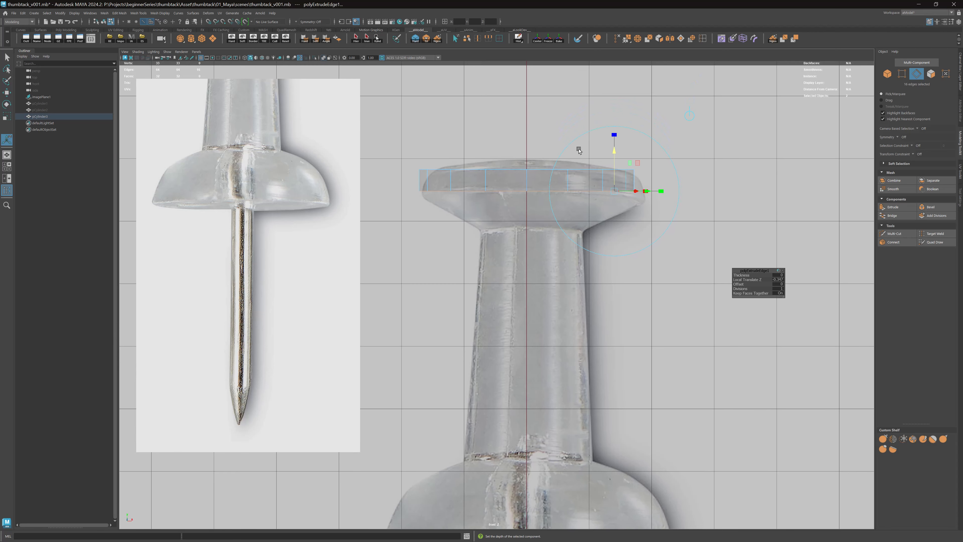
{"action": "key", "text": "r"}
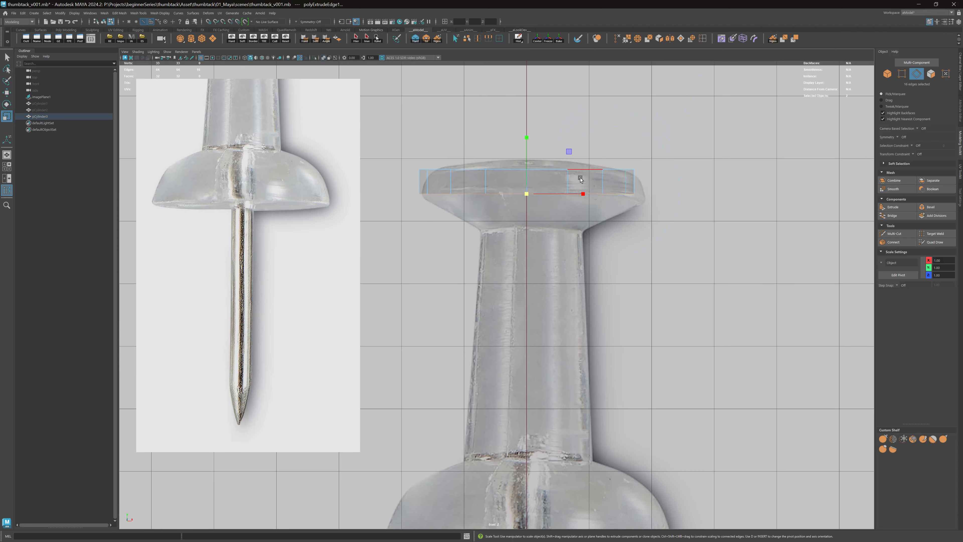
{"action": "left_click_drag", "start_coordinate": [527, 198], "coordinate": [539, 196]}
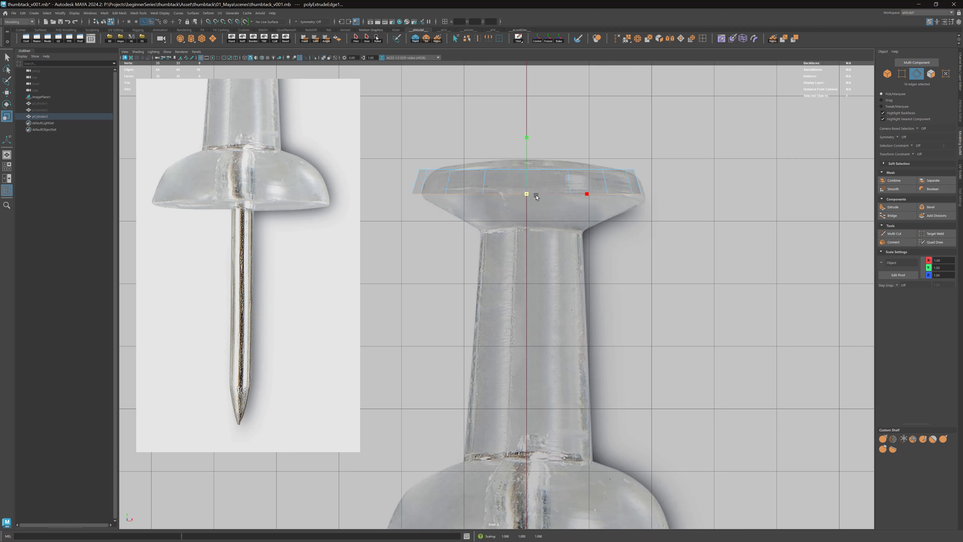
Step: Extrude the rim's lower edge loop down to the neck and scale it in to the width of the reference shaft's top
{"action": "key", "text": "w"}
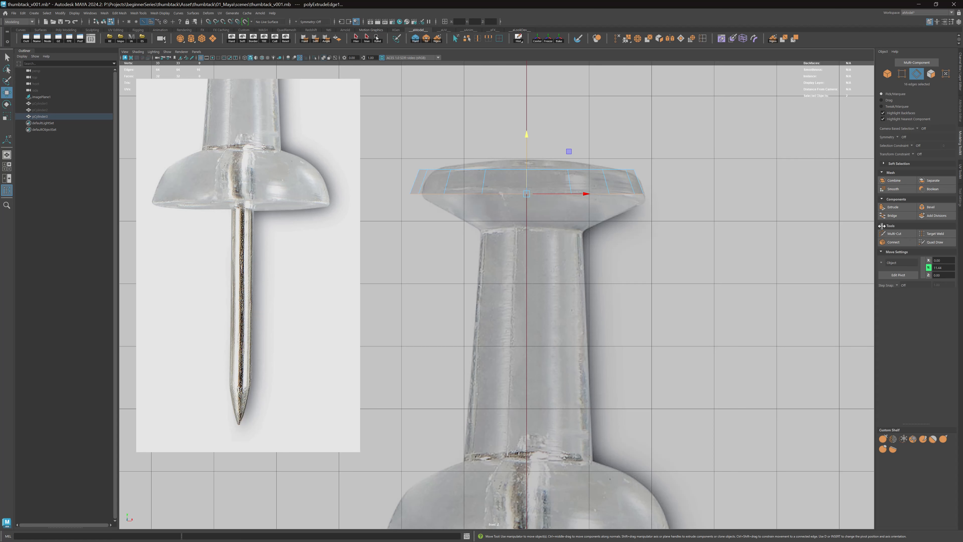
{"action": "left_click", "coordinate": [891, 207]}
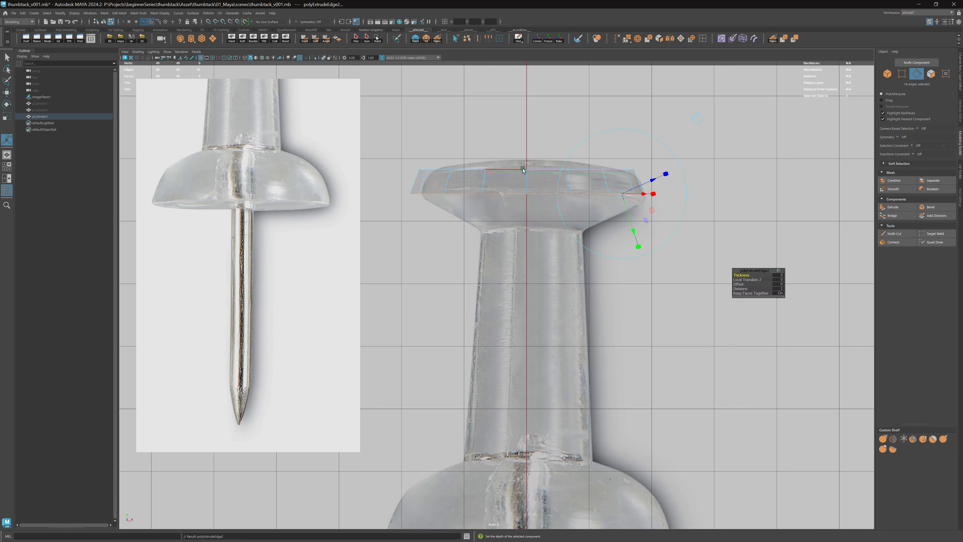
{"action": "middle_click_drag", "start_coordinate": [543, 163], "coordinate": [544, 175], "text": "alt"}
{"action": "right_click_drag", "start_coordinate": [544, 175], "coordinate": [611, 181], "text": "alt"}
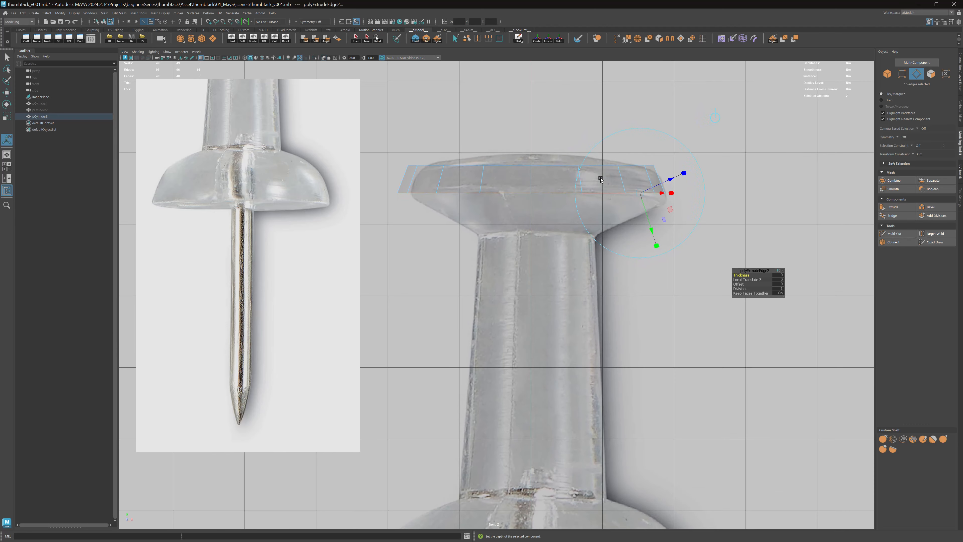
{"action": "left_click_drag", "start_coordinate": [651, 229], "coordinate": [642, 211]}
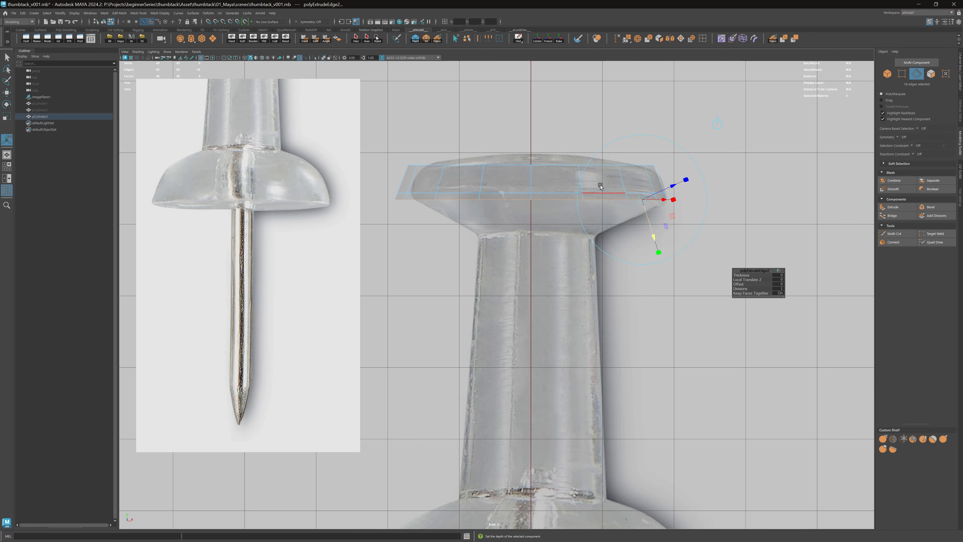
{"action": "key", "text": "w"}
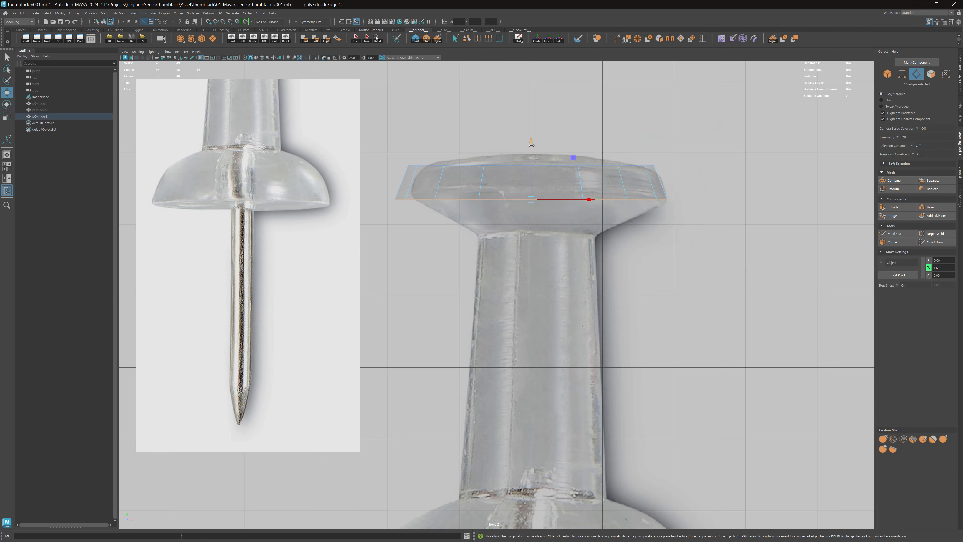
{"action": "left_click_drag", "start_coordinate": [531, 141], "coordinate": [525, 175]}
{"action": "key", "text": "r"}
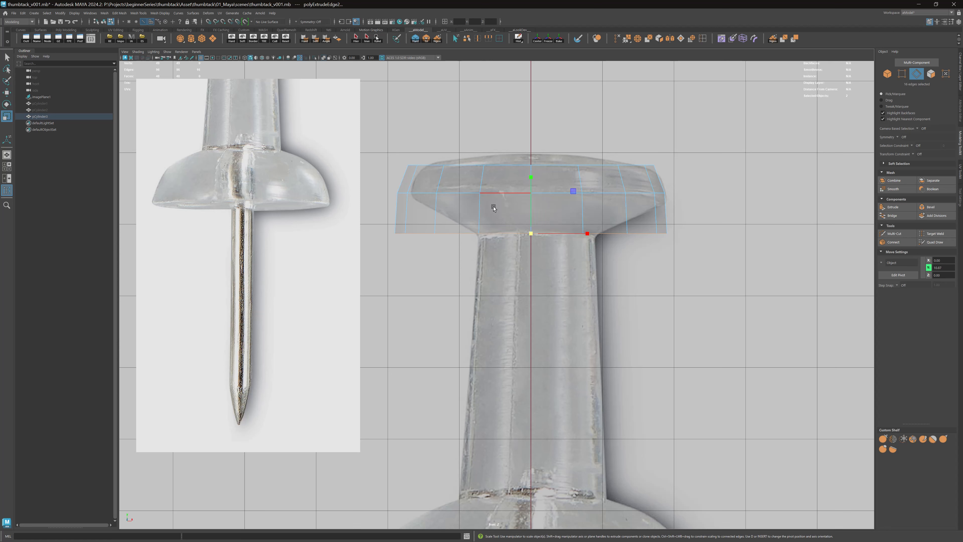
{"action": "left_click_drag", "start_coordinate": [522, 239], "coordinate": [429, 234]}
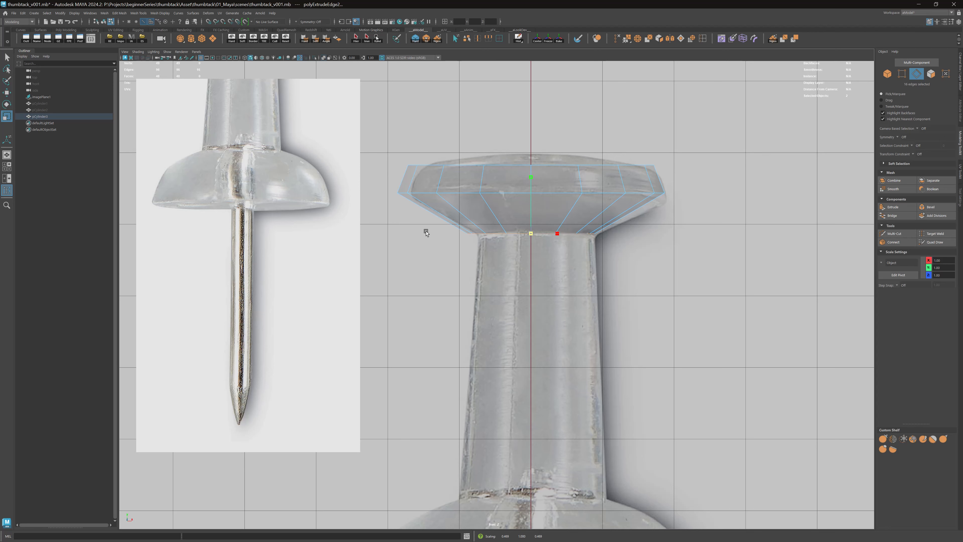
Step: Extrude the neck's edge loop downward partway along the reference shaft
{"action": "key", "text": "w"}
{"action": "middle_click_drag", "start_coordinate": [493, 209], "coordinate": [517, 185], "text": "alt"}
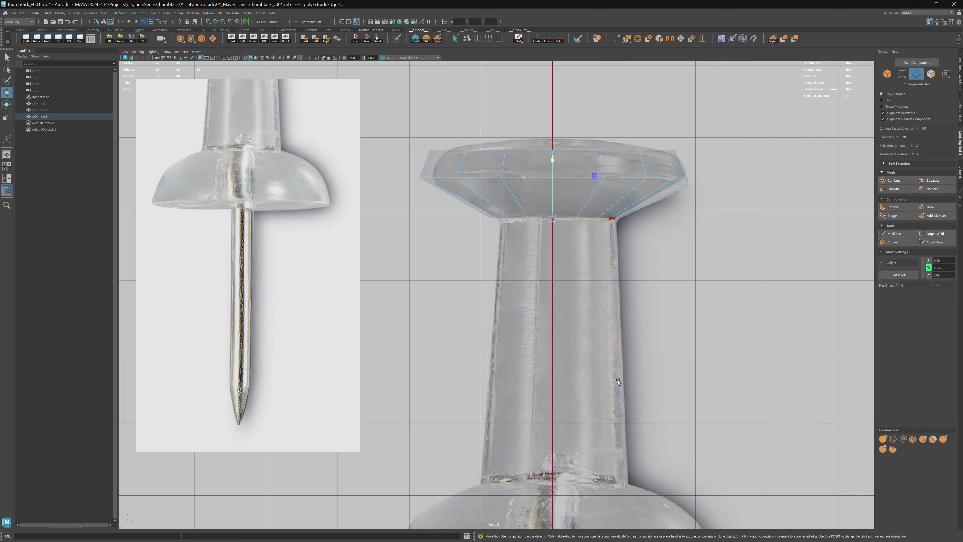
{"action": "middle_click_drag", "start_coordinate": [630, 329], "coordinate": [634, 267], "text": "alt"}
{"action": "right_click_drag", "start_coordinate": [634, 267], "coordinate": [623, 266], "text": "alt"}
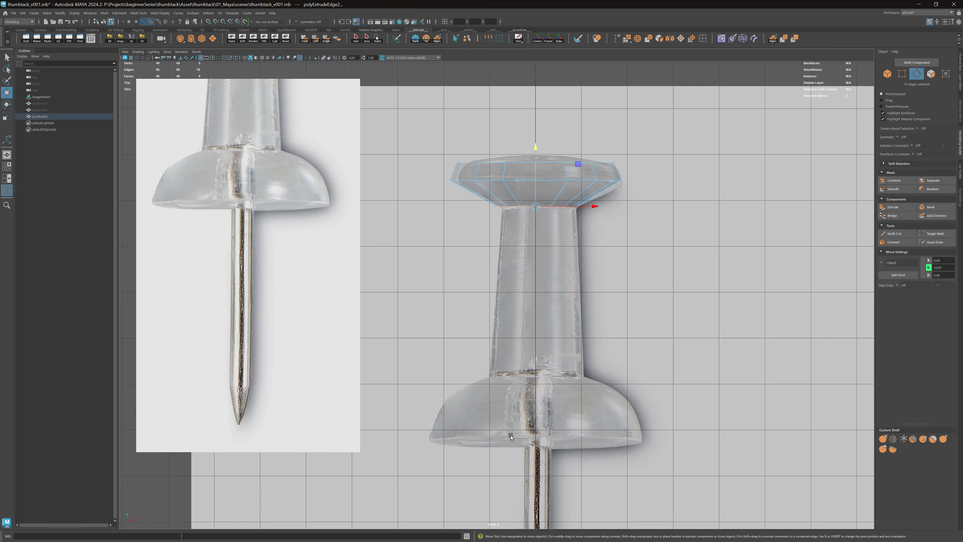
{"action": "right_click_drag", "start_coordinate": [565, 278], "coordinate": [752, 268], "text": "alt"}
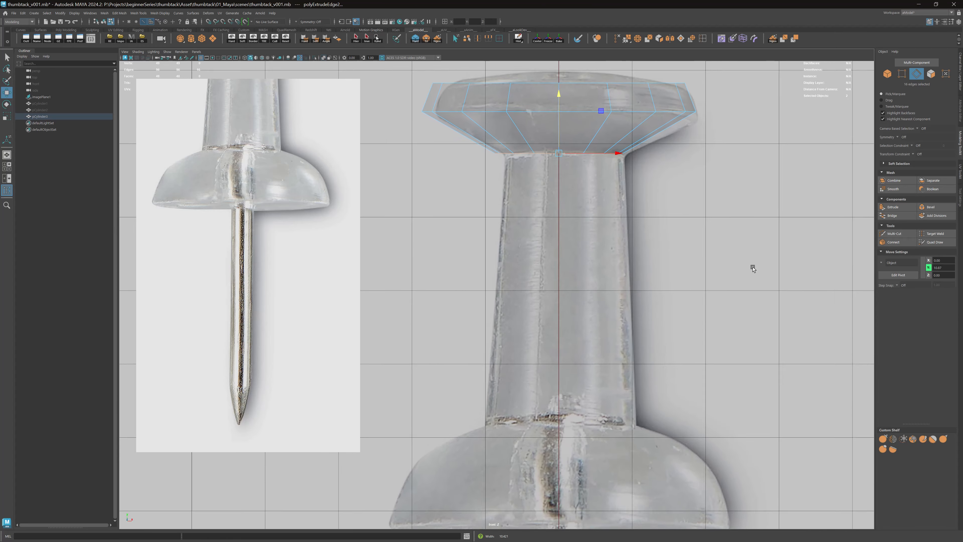
{"action": "middle_click_drag", "start_coordinate": [705, 221], "coordinate": [674, 277], "text": "alt"}
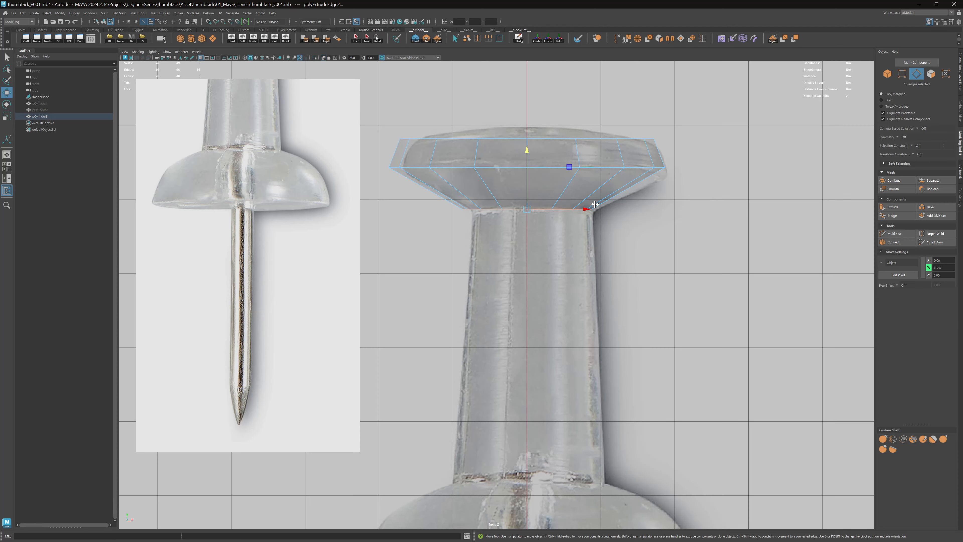
{"action": "middle_click_drag", "start_coordinate": [572, 195], "coordinate": [605, 244], "text": "alt"}
{"action": "right_click_drag", "start_coordinate": [606, 244], "coordinate": [656, 239], "text": "alt"}
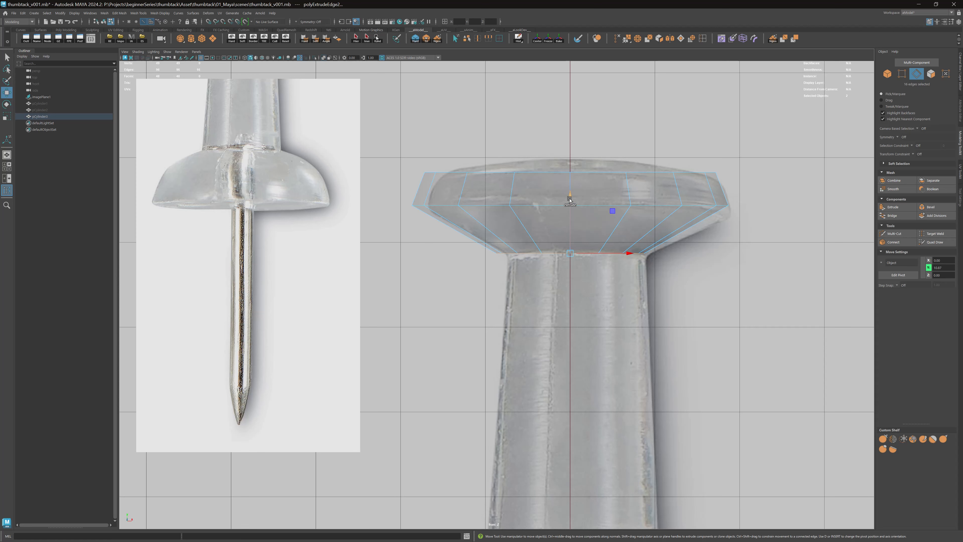
{"action": "left_click_drag", "start_coordinate": [570, 200], "coordinate": [609, 325], "text": "shift"}
Step: Lower the shaft's open edge loop to where the base dome begins and scale it out to match the shaft's width there
{"action": "right_click_drag", "start_coordinate": [677, 325], "coordinate": [662, 303], "text": "alt"}
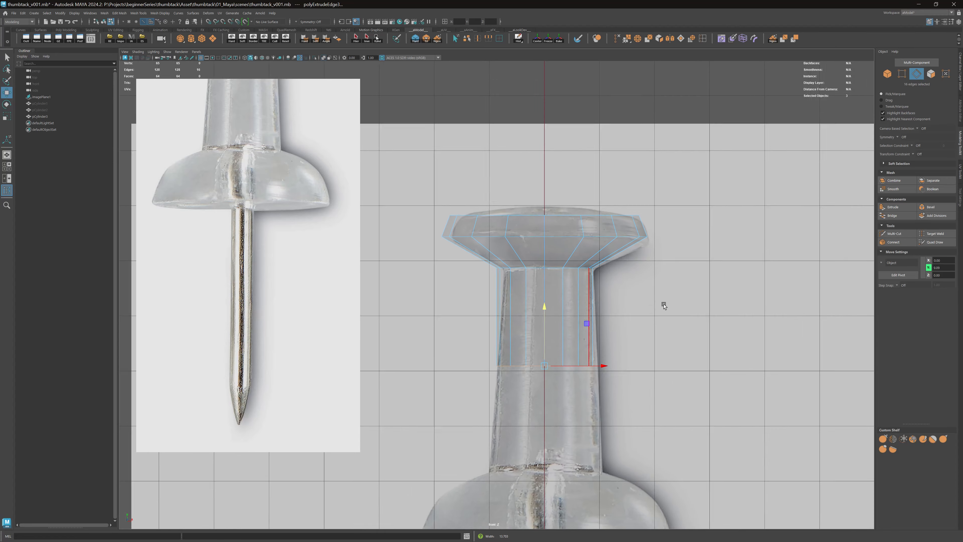
{"action": "middle_click_drag", "start_coordinate": [664, 286], "coordinate": [660, 207], "text": "alt"}
{"action": "right_click_drag", "start_coordinate": [659, 207], "coordinate": [806, 225], "text": "alt"}
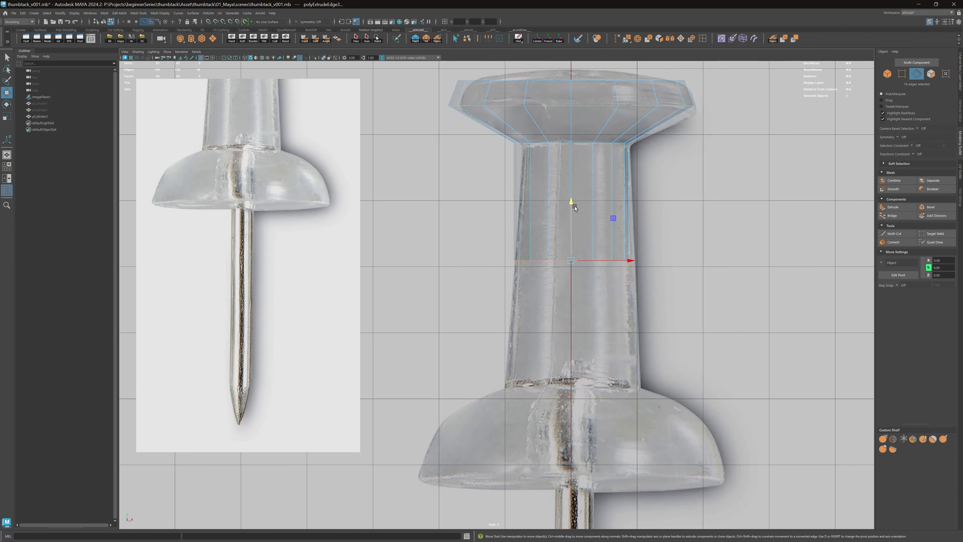
{"action": "left_click_drag", "start_coordinate": [572, 200], "coordinate": [576, 329]}
{"action": "key", "text": "r"}
{"action": "middle_click_drag", "start_coordinate": [600, 307], "coordinate": [618, 297]}
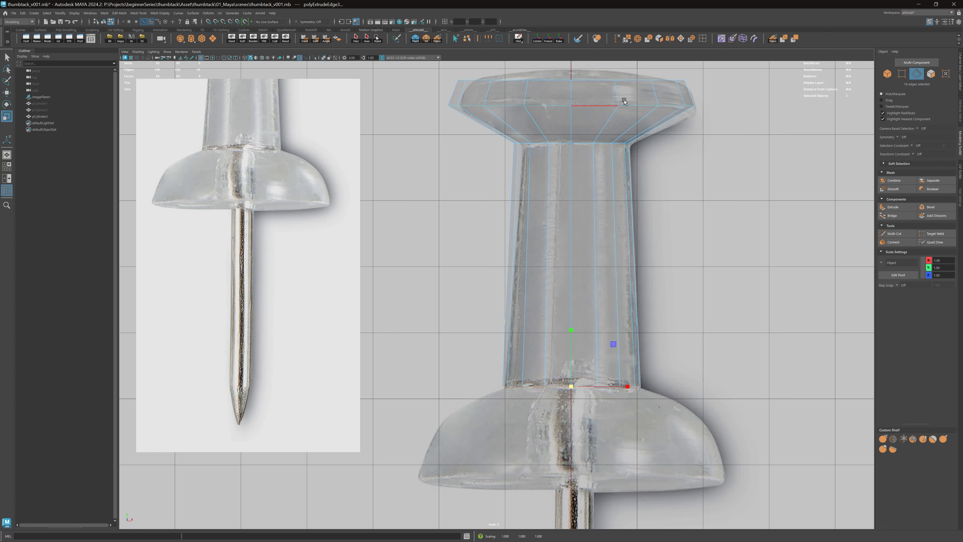
Step: Extrude the shaft's bottom edge loop down to the underside of the base dome and scale it out to the dome's full width
{"action": "middle_click_drag", "start_coordinate": [673, 271], "coordinate": [685, 167], "text": "alt"}
{"action": "right_click_drag", "start_coordinate": [684, 227], "coordinate": [713, 257], "text": "alt"}
{"action": "key", "text": "w"}
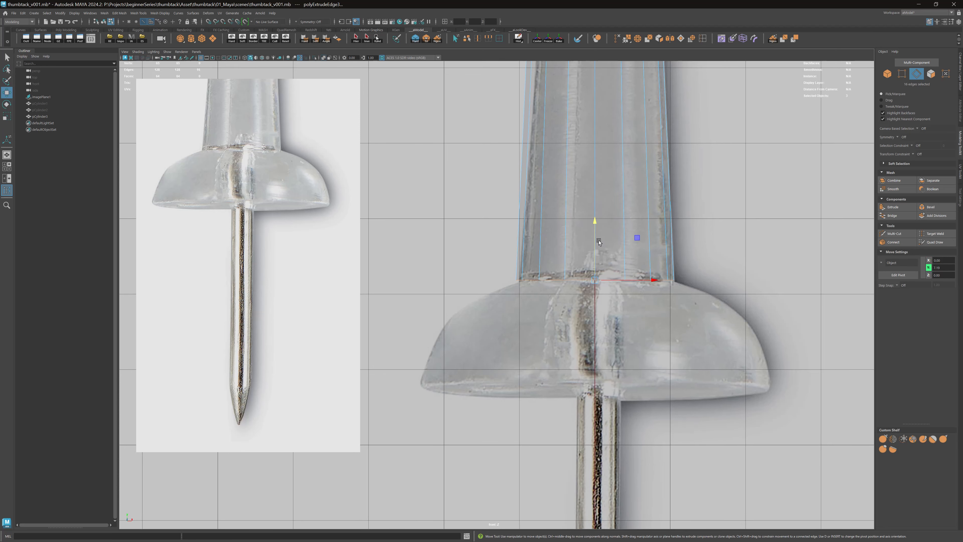
{"action": "left_click_drag", "start_coordinate": [595, 225], "coordinate": [589, 334], "text": "shift"}
{"action": "key", "text": "r"}
{"action": "middle_click_drag", "start_coordinate": [534, 316], "coordinate": [674, 286]}
Step: Raise the new edge loop to the dome's upper part and scale it in slightly to fit the reference outline
{"action": "key", "text": "w"}
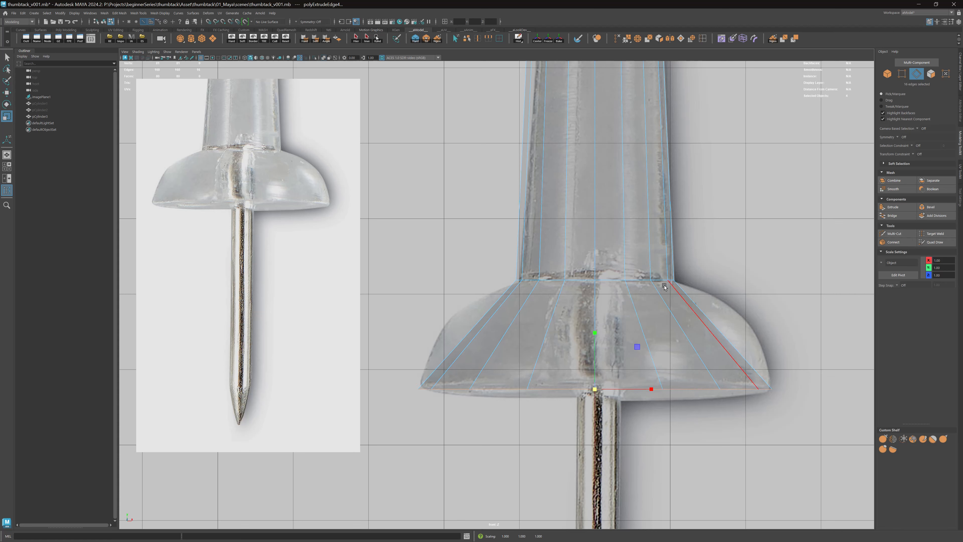
{"action": "left_click_drag", "start_coordinate": [595, 328], "coordinate": [601, 261]}
{"action": "key", "text": "r"}
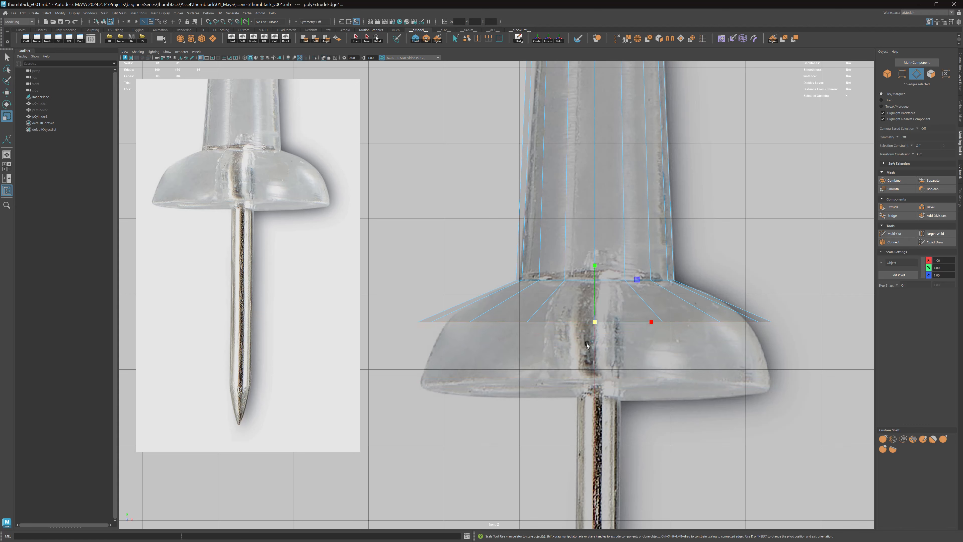
{"action": "middle_click_drag", "start_coordinate": [586, 348], "coordinate": [565, 350]}
Step: Extrude the dome's open edge loop down to its underside and scale it out to the reference's bottom rim
{"action": "key", "text": "w"}
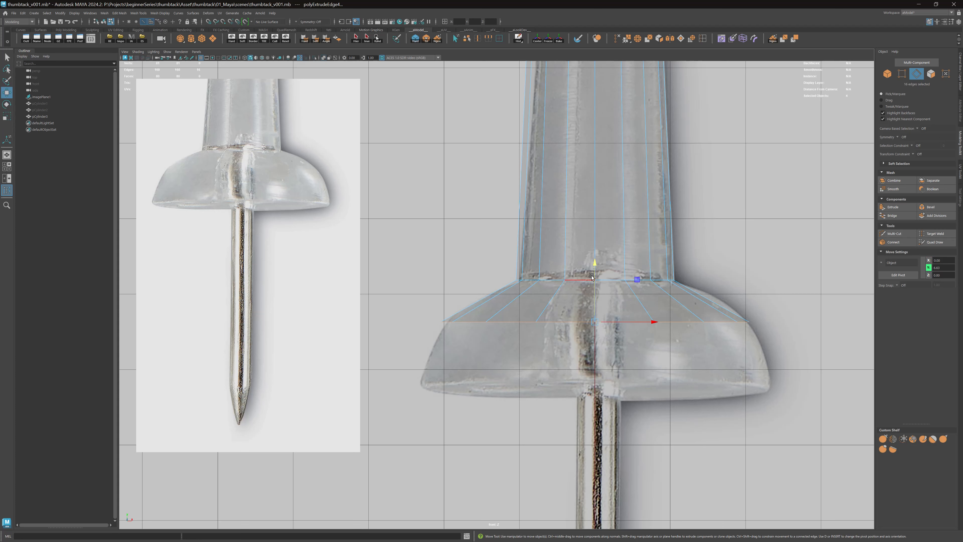
{"action": "left_click_drag", "start_coordinate": [594, 266], "coordinate": [591, 334], "text": "shift"}
{"action": "key", "text": "r"}
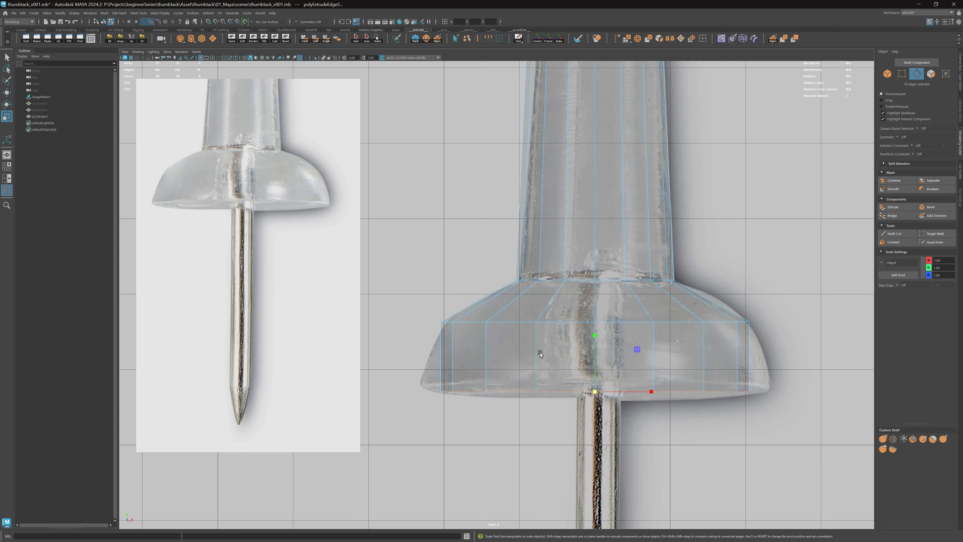
{"action": "middle_click_drag", "start_coordinate": [549, 337], "coordinate": [581, 336]}
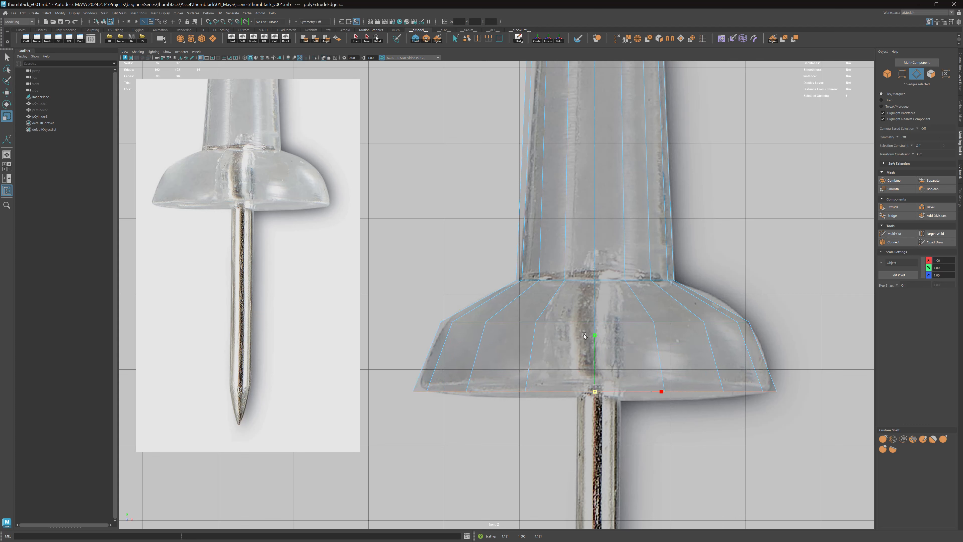
{"action": "key", "text": "q"}
Step: Return the finished handle profile to object mode and isolate the mesh in the front view
{"action": "right_click_drag", "start_coordinate": [577, 300], "coordinate": [556, 290], "text": "alt"}
{"action": "middle_click_drag", "start_coordinate": [556, 264], "coordinate": [549, 311], "text": "alt"}
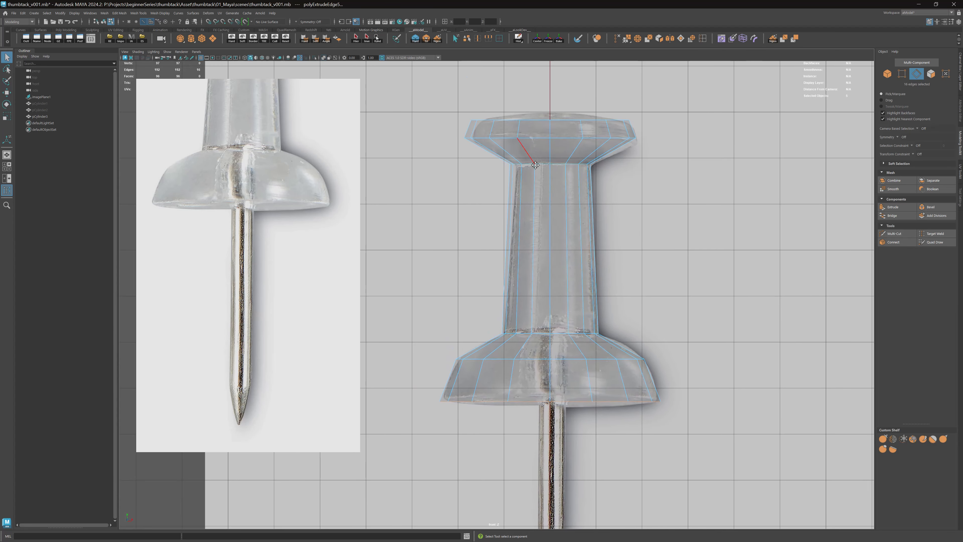
{"action": "key", "text": "F8"}
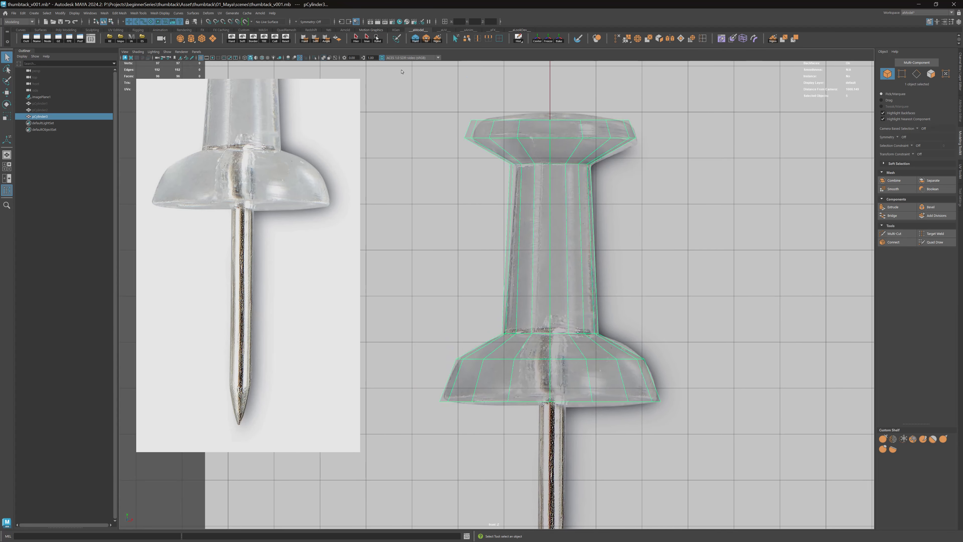
{"action": "left_click", "coordinate": [315, 58]}
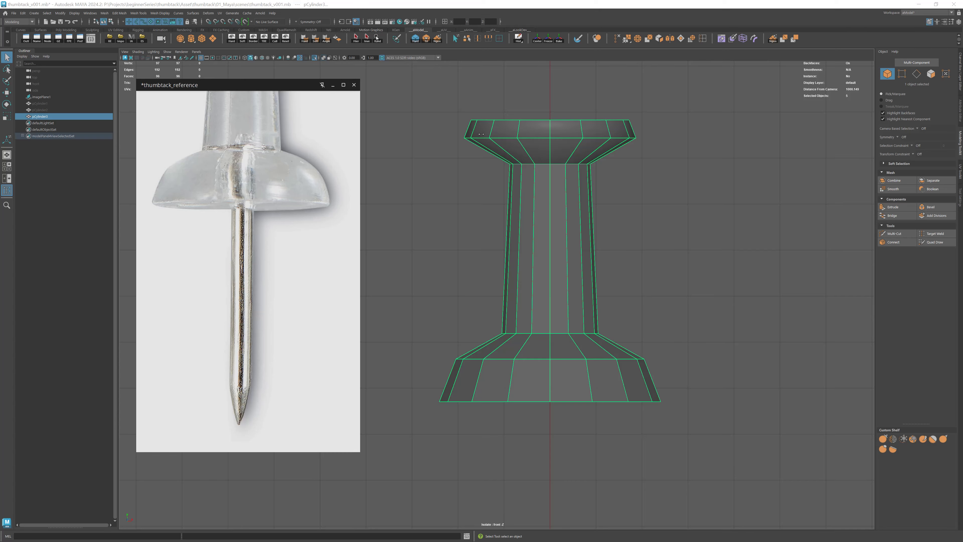
Step: Switch to the perspective view and select the open border edge loop around the dome's underside
{"action": "key", "text": "space"}
{"action": "left_click_drag", "start_coordinate": [481, 134], "coordinate": [480, 117]}
{"action": "left_click_drag", "start_coordinate": [557, 244], "coordinate": [557, 308], "text": "alt"}
{"action": "left_click", "coordinate": [323, 57]}
{"action": "key", "text": "F10"}
{"action": "left_click", "coordinate": [550, 350]}
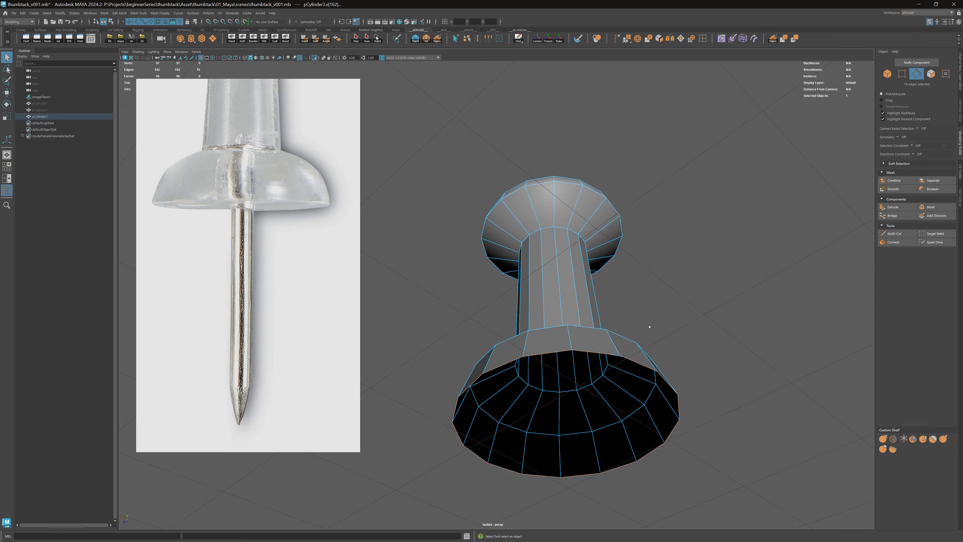
Step: Extrude the selected border loop and scale it inward to form a narrow flat rim on the dome's underside
{"action": "left_click_drag", "start_coordinate": [649, 327], "coordinate": [653, 222], "text": "alt"}
{"action": "left_click", "coordinate": [879, 207]}
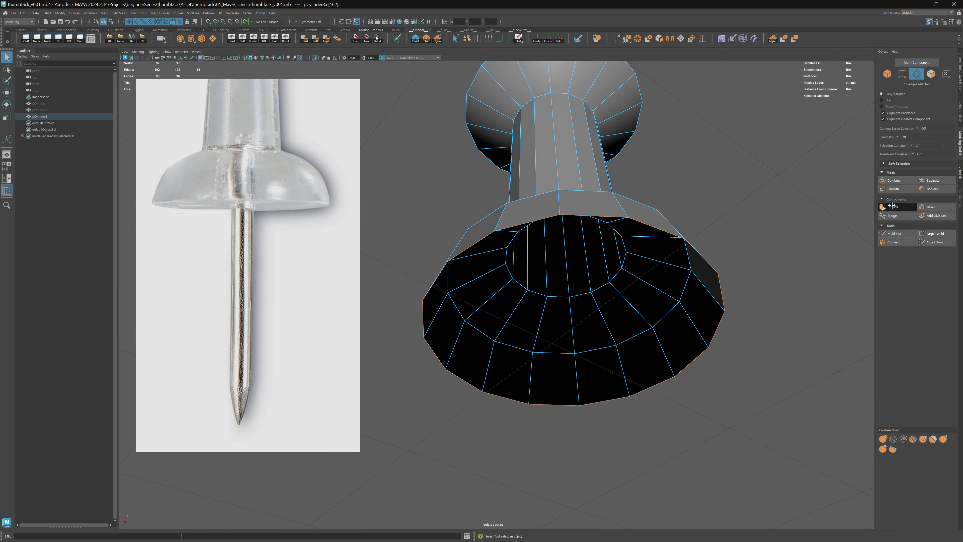
{"action": "left_click_drag", "start_coordinate": [627, 190], "coordinate": [633, 187], "text": "alt"}
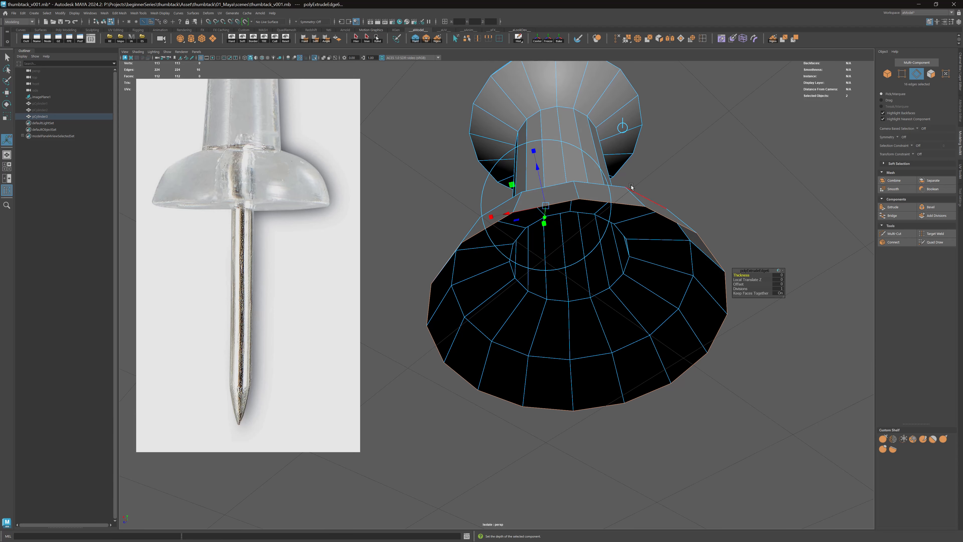
{"action": "key", "text": "e"}
{"action": "key", "text": "r"}
{"action": "left_click_drag", "start_coordinate": [576, 321], "coordinate": [488, 333]}
{"action": "left_click_drag", "start_coordinate": [509, 326], "coordinate": [553, 324], "text": "ctrl"}
{"action": "left_click_drag", "start_coordinate": [548, 295], "coordinate": [564, 256], "text": "alt"}
{"action": "key", "text": "q"}
Step: Extrude the rim's inner edge loop and merge it to the center to close the underside, returning to object mode
{"action": "middle_click_drag", "start_coordinate": [564, 256], "coordinate": [533, 262], "text": "alt"}
{"action": "right_click_drag", "start_coordinate": [534, 263], "coordinate": [561, 263], "text": "alt"}
{"action": "left_click_drag", "start_coordinate": [561, 263], "coordinate": [585, 250], "text": "alt"}
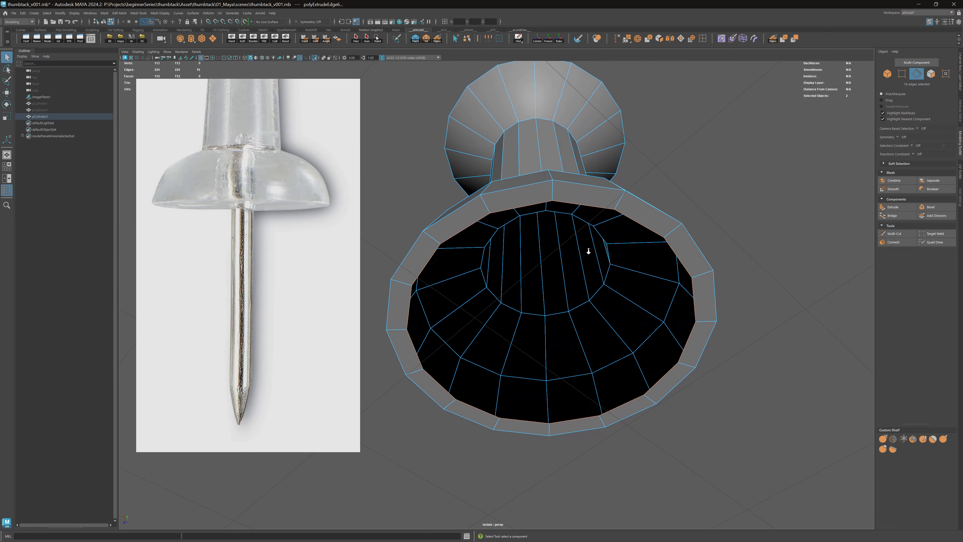
{"action": "left_click", "coordinate": [893, 206]}
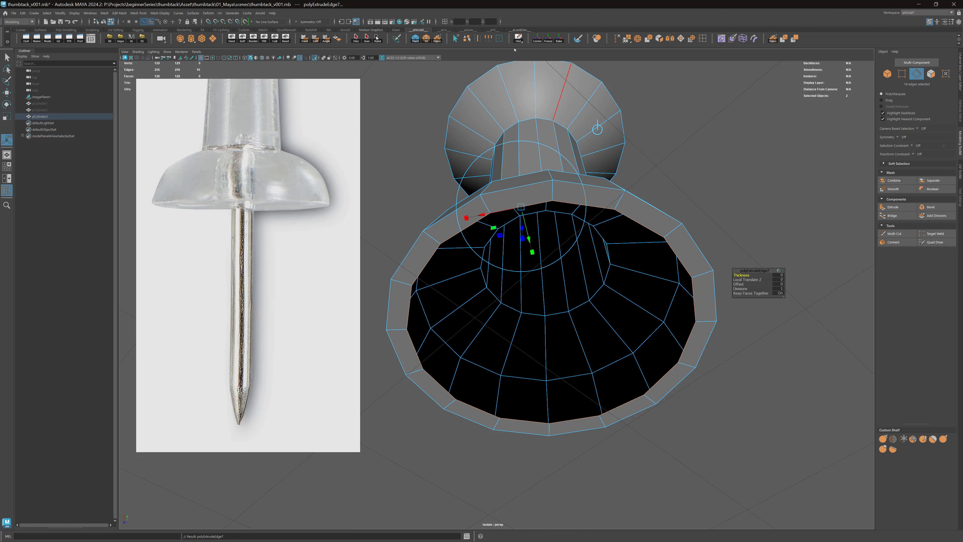
{"action": "left_click", "coordinate": [120, 13]}
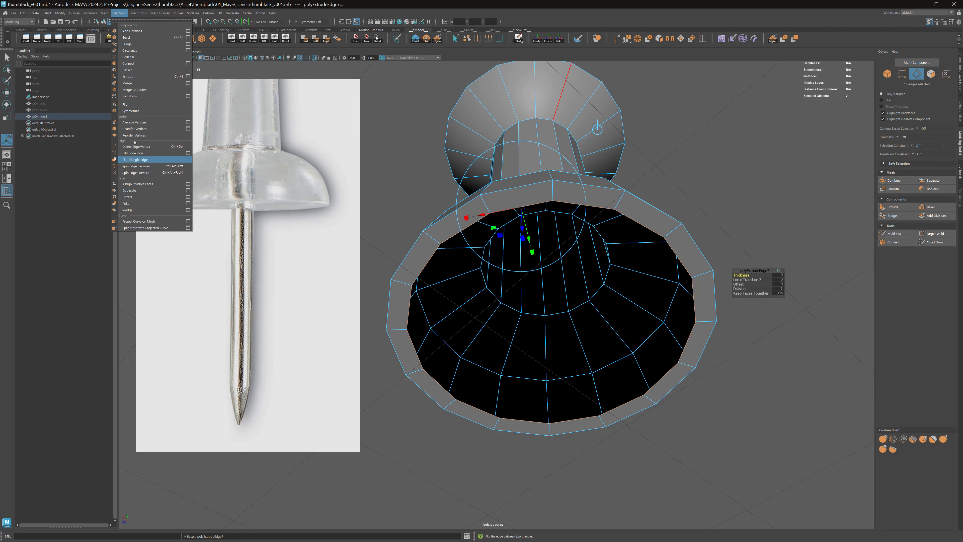
{"action": "left_click", "coordinate": [135, 90]}
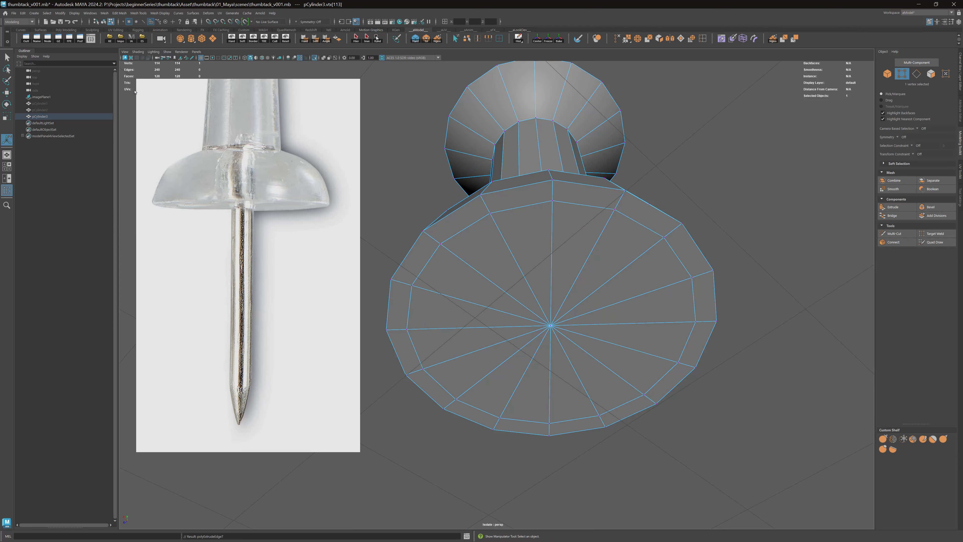
{"action": "left_click_drag", "start_coordinate": [606, 236], "coordinate": [625, 224], "text": "alt"}
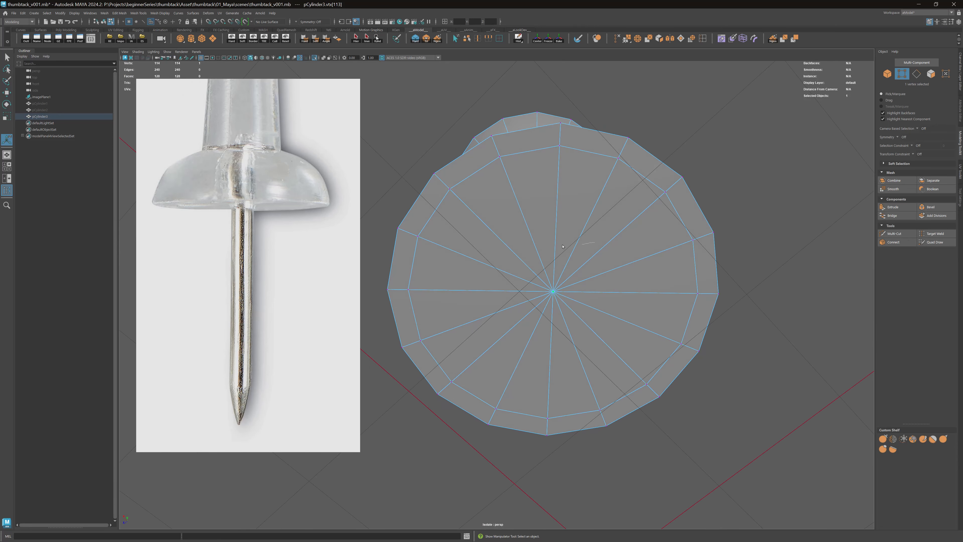
{"action": "key", "text": "q"}
{"action": "key", "text": "w"}
{"action": "left_click_drag", "start_coordinate": [588, 271], "coordinate": [614, 262], "text": "alt"}
{"action": "key", "text": "F8"}
{"action": "key", "text": "q"}
{"action": "left_click", "coordinate": [614, 261]}
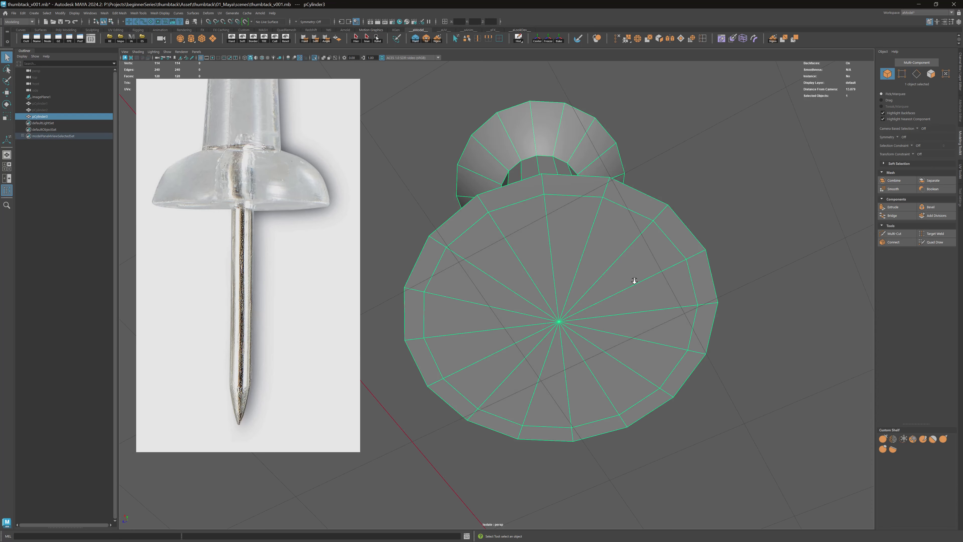
Step: Select the underside's center vertex, convert the selection to its surrounding faces and delete them
{"action": "key", "text": "F9"}
{"action": "left_click", "coordinate": [566, 320]}
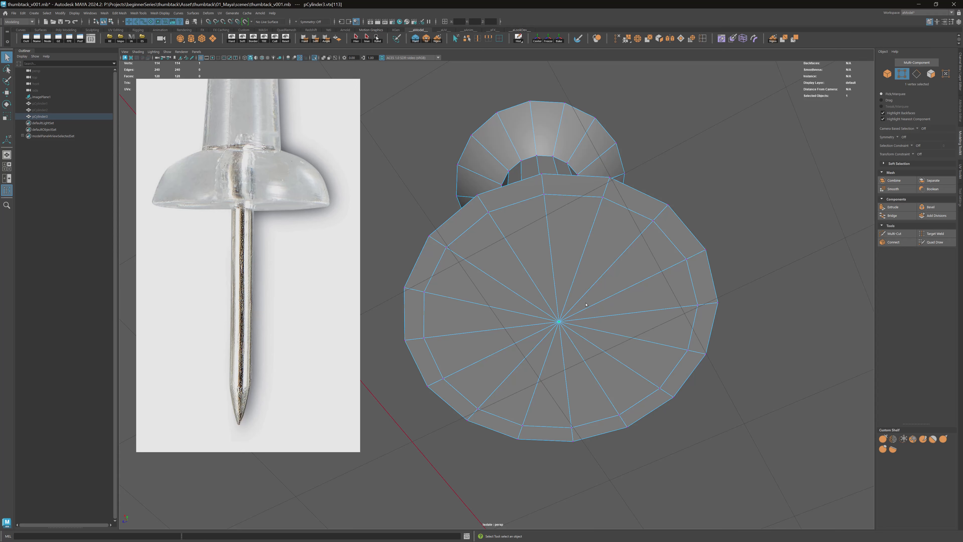
{"action": "key", "text": "ctrl+F11"}
{"action": "key", "text": "Delete"}
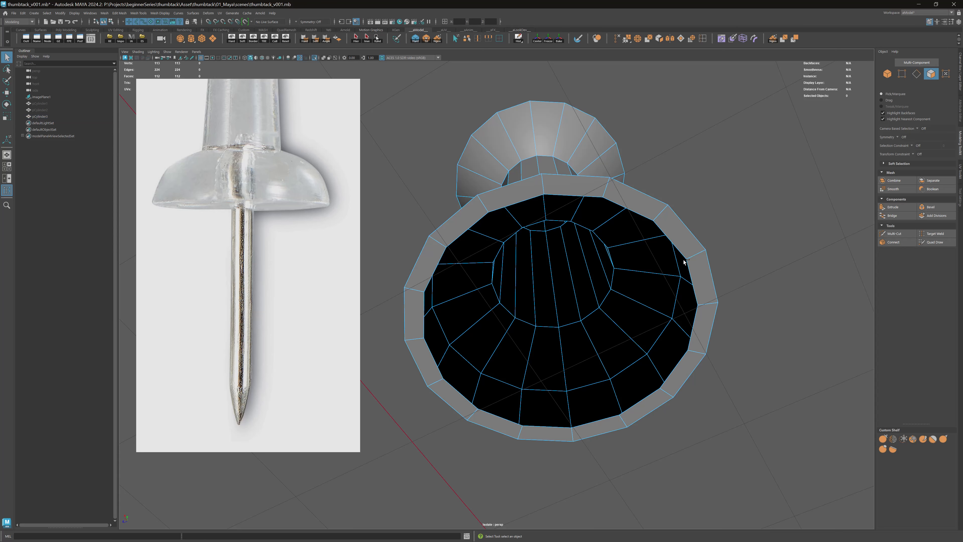
Step: Select the rim's open inner edge loop and close the underside with Fill Hole
{"action": "double_click", "coordinate": [686, 261]}
{"action": "middle_click_drag", "start_coordinate": [694, 154], "coordinate": [739, 135], "text": "alt"}
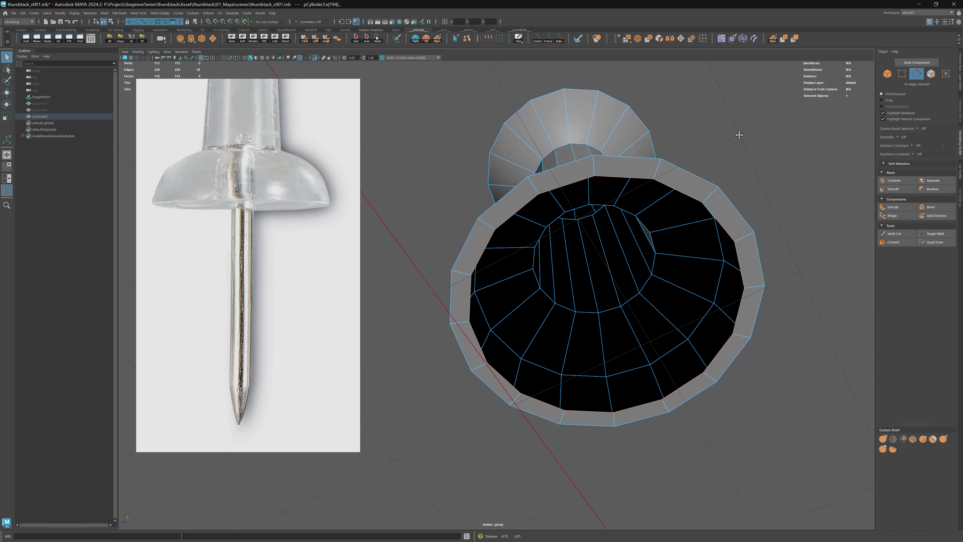
{"action": "left_click_drag", "start_coordinate": [739, 135], "coordinate": [707, 170], "text": "alt"}
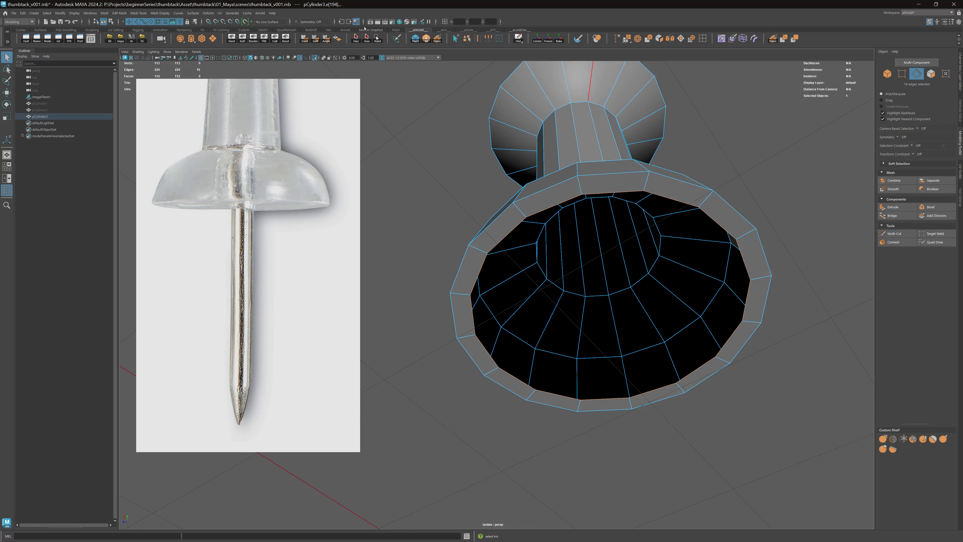
{"action": "left_click", "coordinate": [104, 13]}
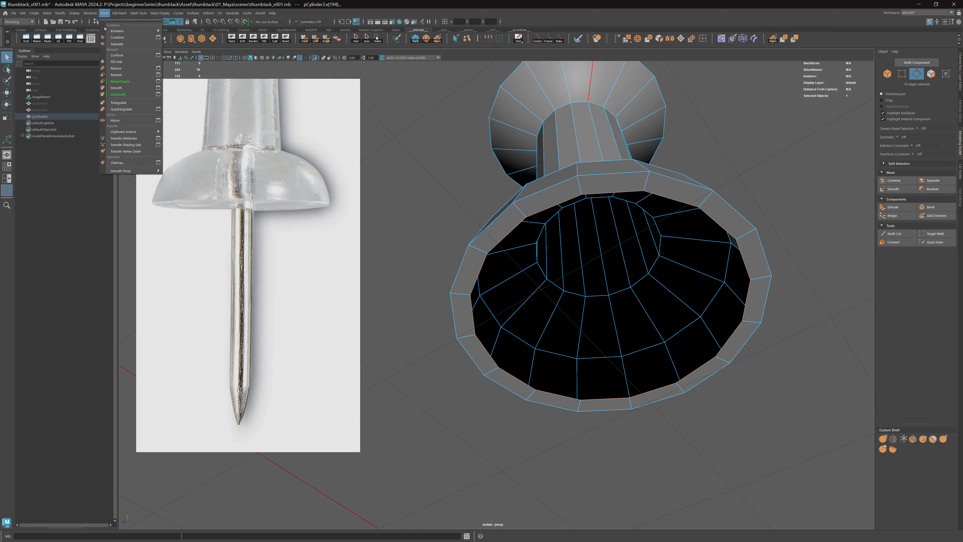
{"action": "left_click", "coordinate": [120, 63]}
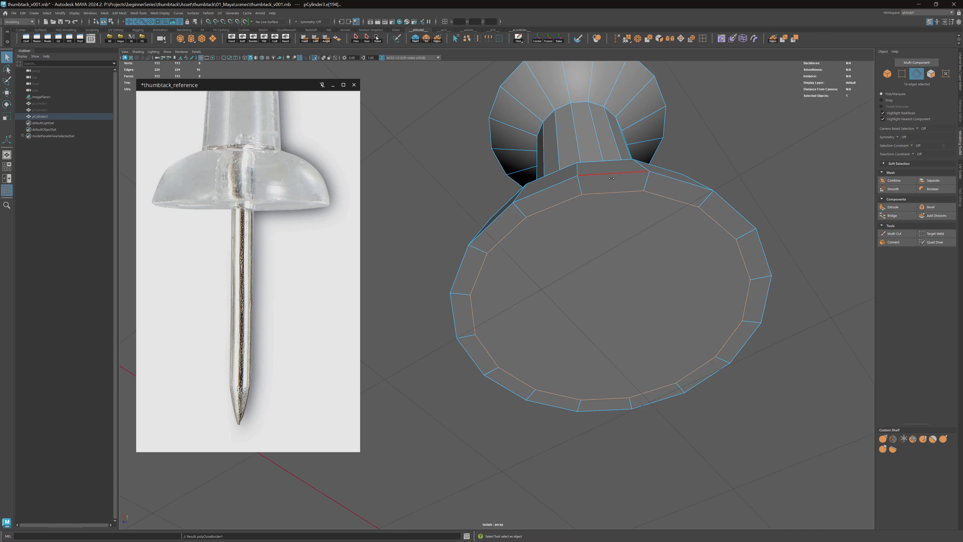
Step: Select the underside's single cap face, poke it into triangles around a center vertex, and return the handle to object mode
{"action": "left_click_drag", "start_coordinate": [615, 217], "coordinate": [618, 200], "text": "alt"}
{"action": "right_click_drag", "start_coordinate": [618, 199], "coordinate": [617, 253]}
{"action": "left_click", "coordinate": [620, 253]}
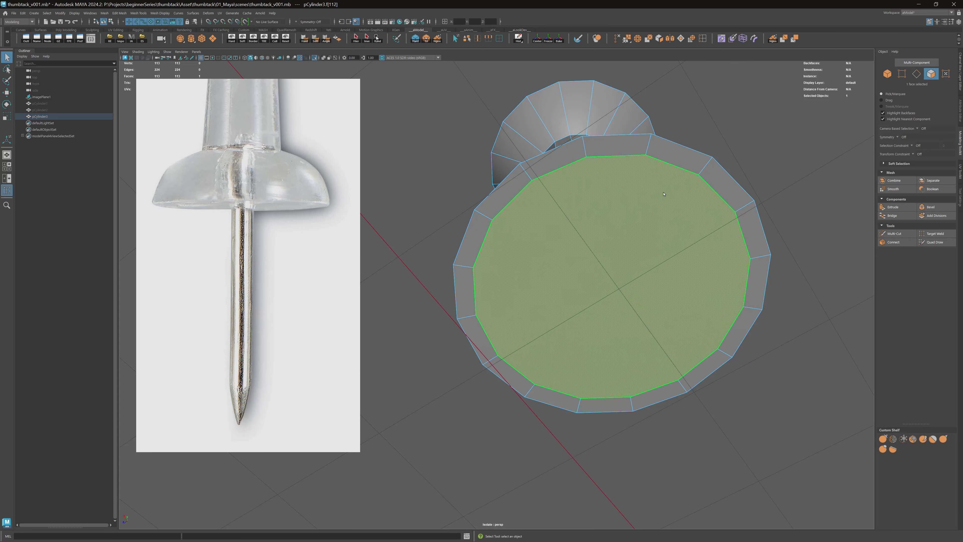
{"action": "mouse_move", "coordinate": [689, 184]}
{"action": "left_mouse_down", "text": "alt"}
{"action": "mouse_move", "coordinate": [694, 201]}
{"action": "mouse_move", "coordinate": [697, 185]}
{"action": "left_mouse_up", "text": "alt"}
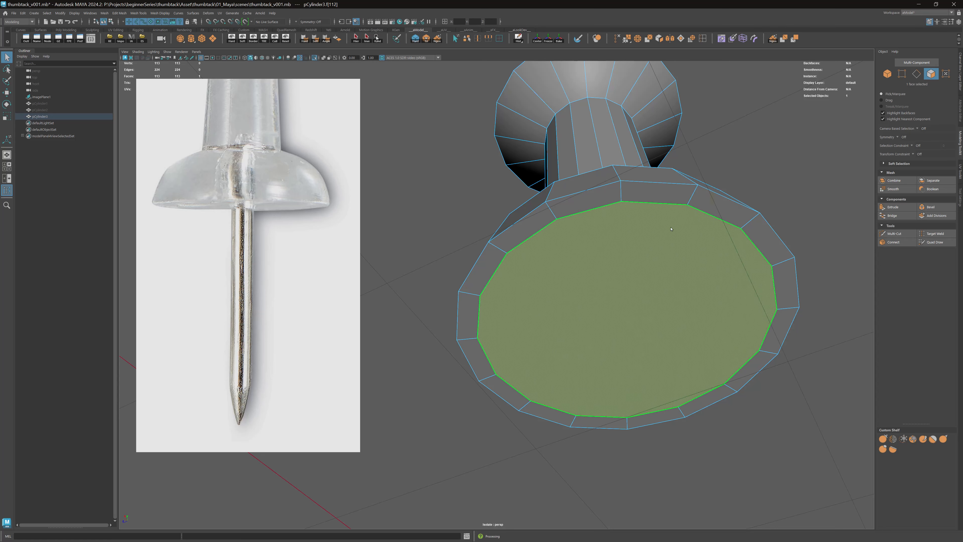
{"action": "left_click_drag", "start_coordinate": [683, 221], "coordinate": [621, 201], "text": "alt"}
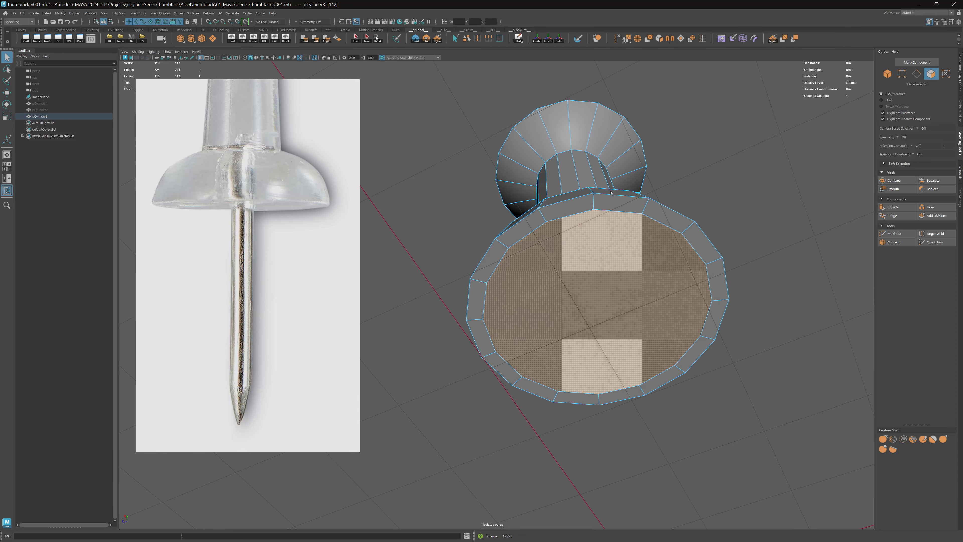
{"action": "right_click_drag", "start_coordinate": [625, 201], "coordinate": [716, 207], "text": "alt"}
{"action": "left_click_drag", "start_coordinate": [719, 206], "coordinate": [640, 185], "text": "alt"}
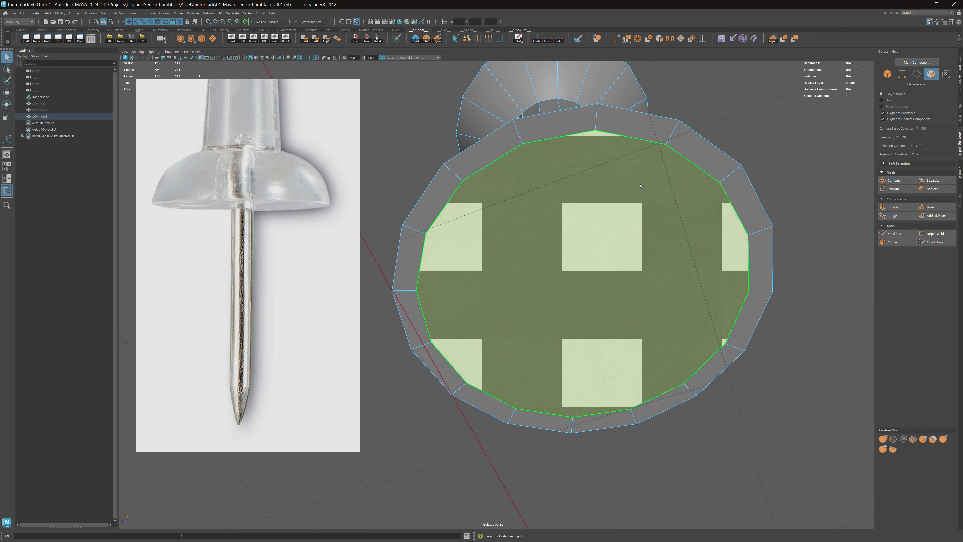
{"action": "right_click_drag", "start_coordinate": [642, 184], "coordinate": [663, 151], "text": "ctrl"}
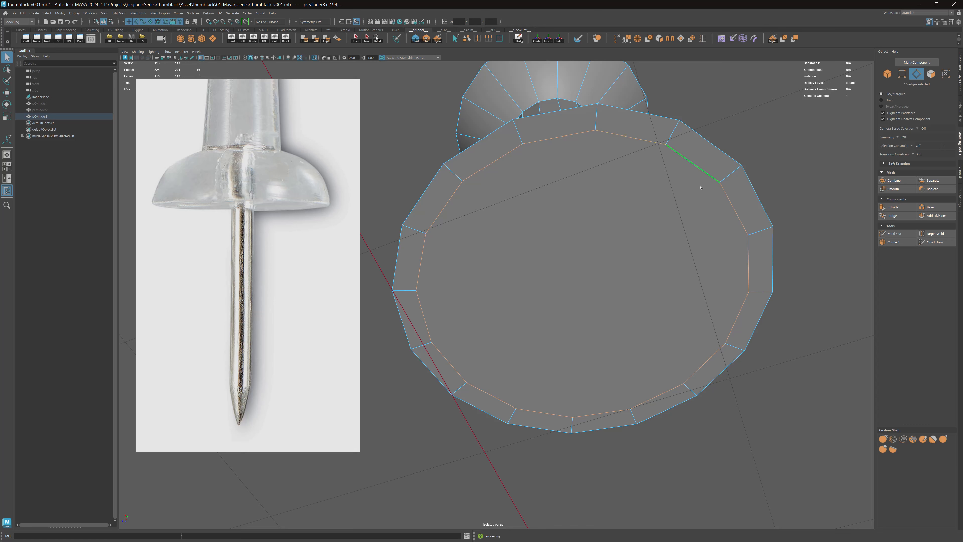
{"action": "right_click_drag", "start_coordinate": [633, 183], "coordinate": [668, 153], "text": "ctrl"}
{"action": "left_click", "coordinate": [642, 216]}
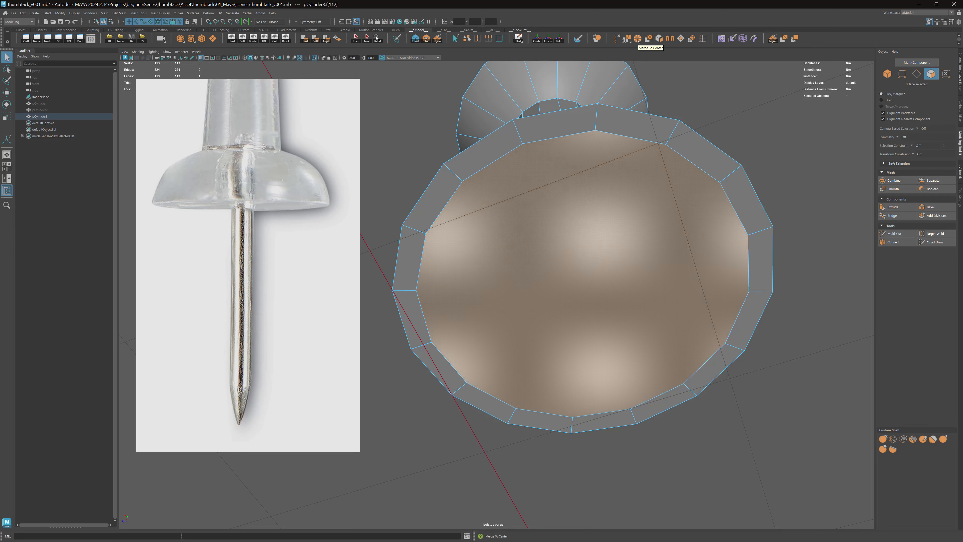
{"action": "left_click", "coordinate": [648, 39]}
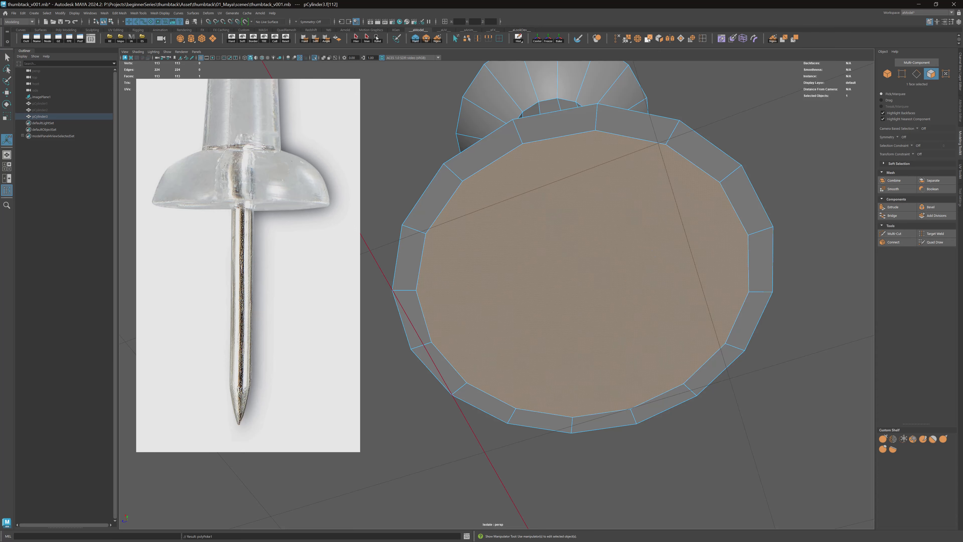
{"action": "left_click_drag", "start_coordinate": [644, 126], "coordinate": [611, 284], "text": "alt"}
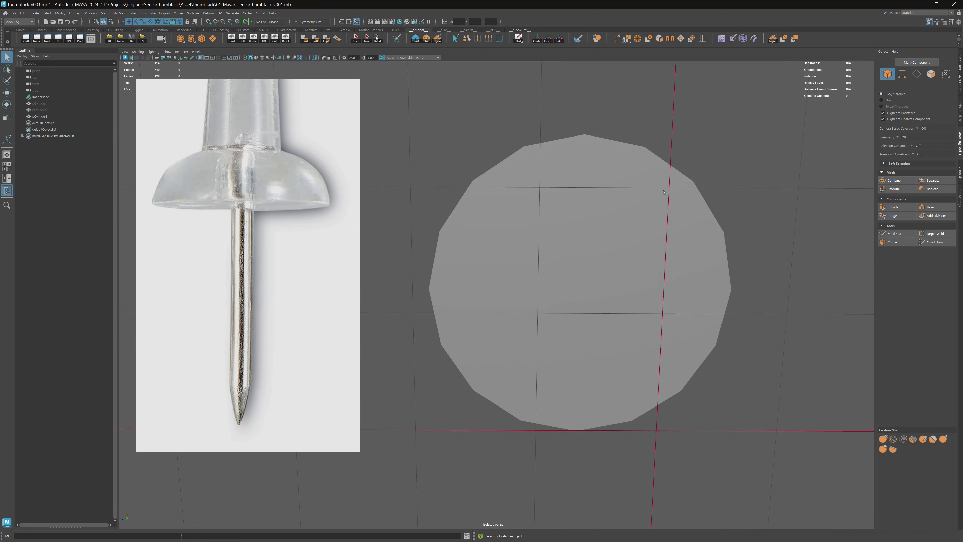
{"action": "left_click_drag", "start_coordinate": [664, 192], "coordinate": [651, 233], "text": "alt"}
{"action": "left_click", "coordinate": [651, 233]}
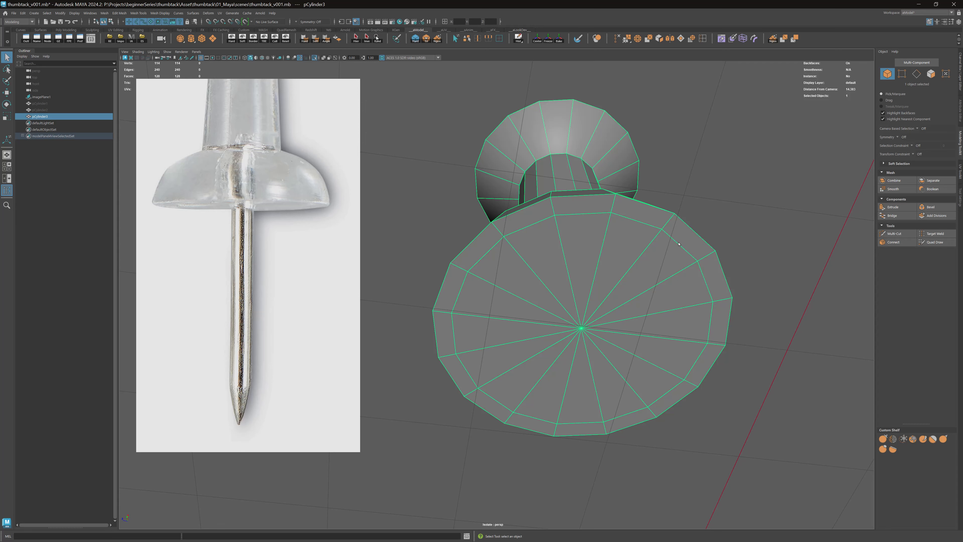
{"action": "left_click_drag", "start_coordinate": [679, 245], "coordinate": [641, 237], "text": "alt"}
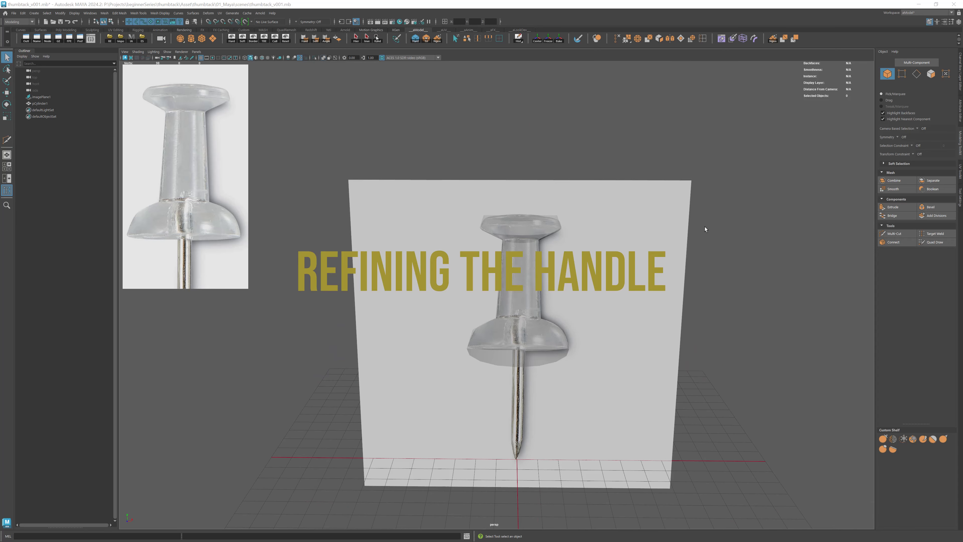
Step: Select the handle over the reference image and switch to the front view
{"action": "left_click_drag", "start_coordinate": [627, 238], "coordinate": [557, 241], "text": "alt"}
{"action": "left_click", "coordinate": [527, 244]}
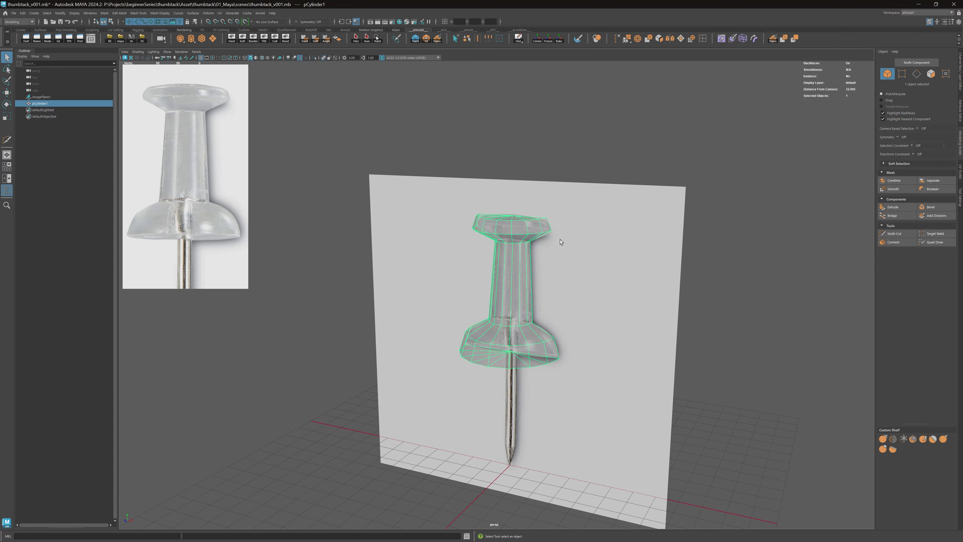
{"action": "right_click_drag", "start_coordinate": [556, 241], "coordinate": [660, 248], "text": "alt"}
{"action": "left_click_drag", "start_coordinate": [660, 247], "coordinate": [604, 211], "text": "alt"}
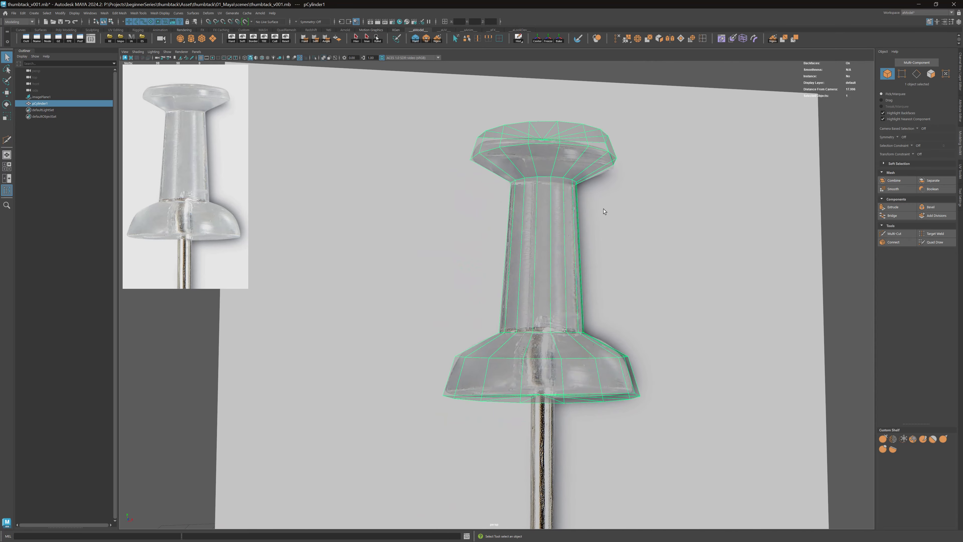
{"action": "right_click_drag", "start_coordinate": [458, 361], "coordinate": [540, 334], "text": "alt"}
{"action": "key", "text": "space"}
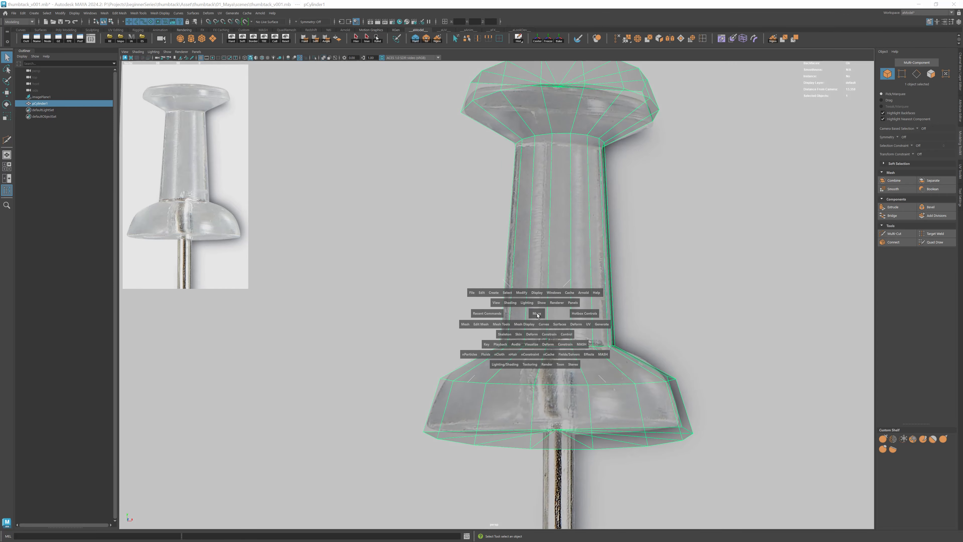
{"action": "left_click", "coordinate": [537, 314]}
{"action": "left_click_drag", "start_coordinate": [537, 314], "coordinate": [537, 333]}
Step: Insert two edge loops around the dome with Multi-Cut, one in its upper slope and one halfway down its side
{"action": "middle_click_drag", "start_coordinate": [506, 362], "coordinate": [520, 249], "text": "alt"}
{"action": "right_click_drag", "start_coordinate": [565, 313], "coordinate": [935, 364], "text": "alt"}
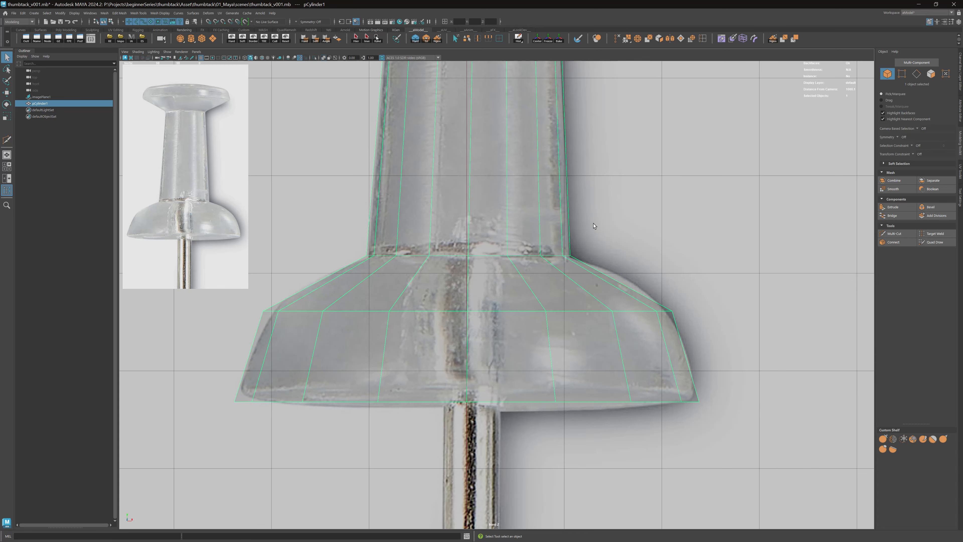
{"action": "middle_click_drag", "start_coordinate": [631, 269], "coordinate": [566, 229], "text": "alt"}
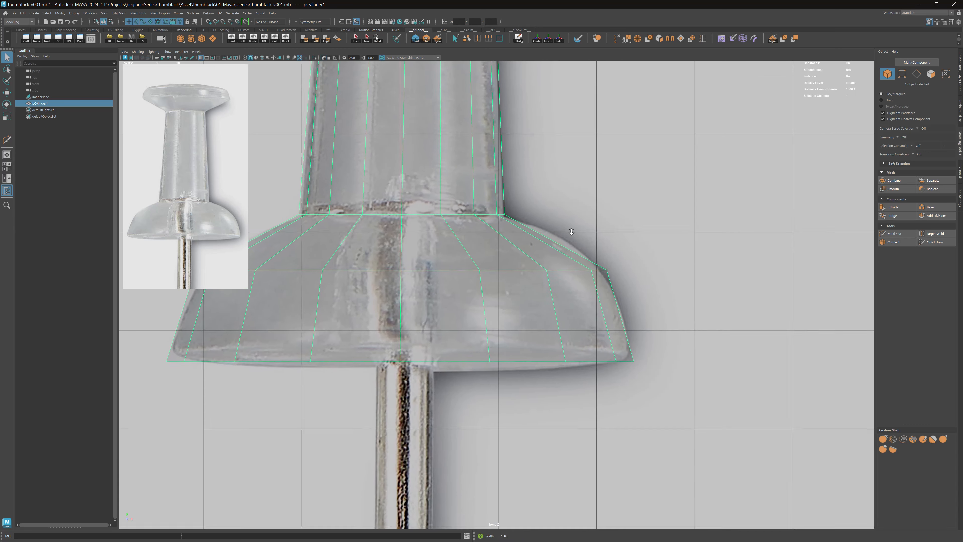
{"action": "right_click_drag", "start_coordinate": [569, 230], "coordinate": [736, 266], "text": "alt"}
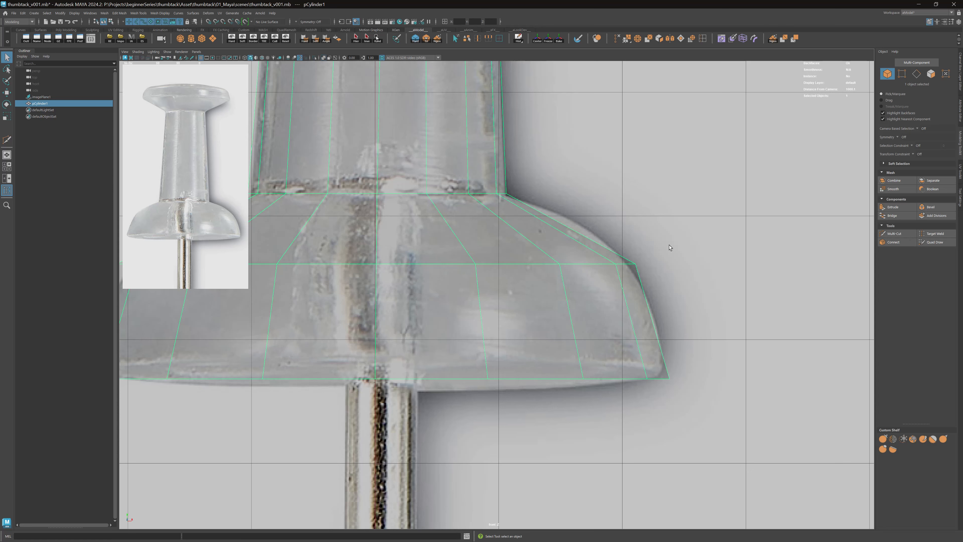
{"action": "left_click", "coordinate": [900, 234]}
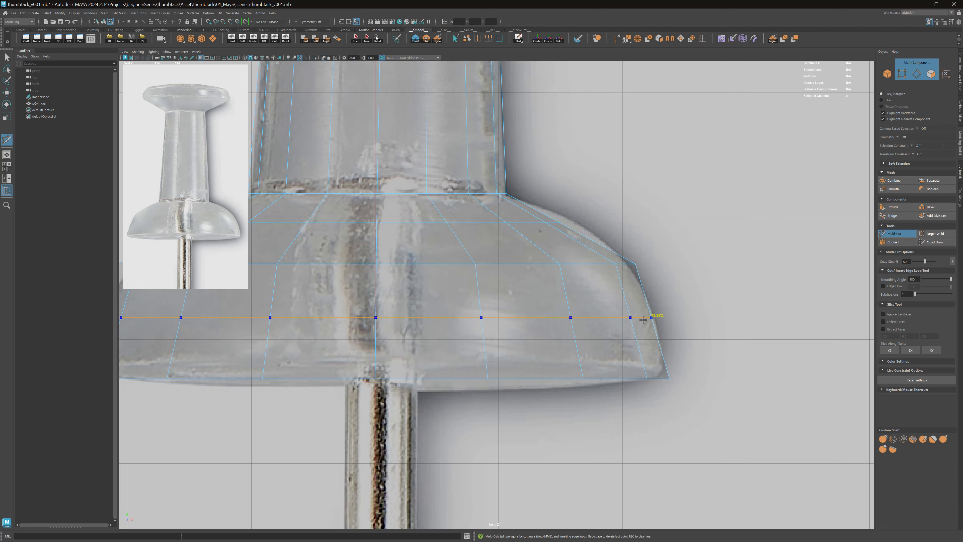
{"action": "left_click", "coordinate": [656, 318], "text": "ctrl"}
{"action": "key", "text": "q"}
Step: Select the new loop on the dome's upper slope and scale it outward to the reference's curved outline
{"action": "double_click", "coordinate": [529, 223]}
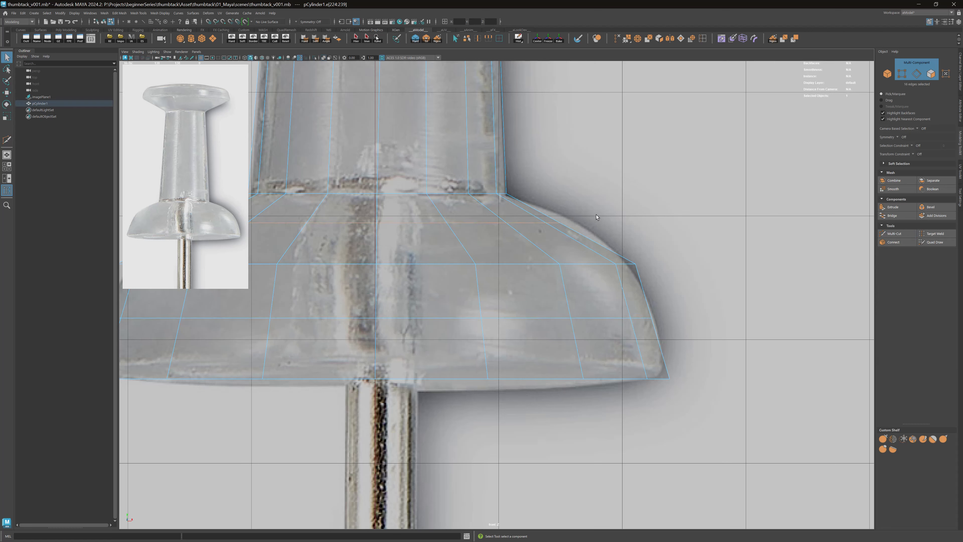
{"action": "key", "text": "r"}
{"action": "middle_click_drag", "start_coordinate": [516, 262], "coordinate": [539, 259]}
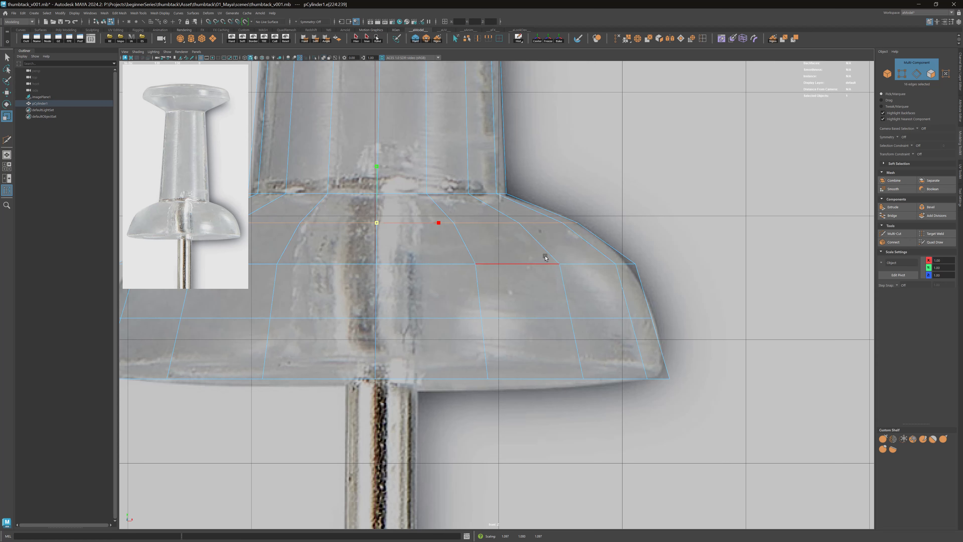
{"action": "middle_click_drag", "start_coordinate": [544, 256], "coordinate": [545, 256]}
{"action": "middle_click_drag", "start_coordinate": [377, 259], "coordinate": [444, 272], "text": "alt"}
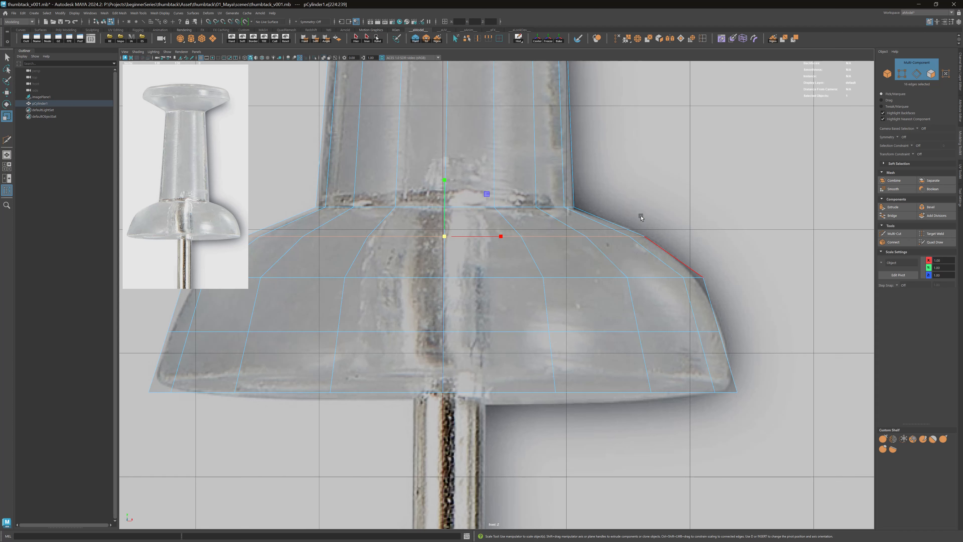
Step: Fine-tune the upper slope loop's width, and scale the edge loop halfway down the dome's side outward to the reference outline
{"action": "mouse_move", "coordinate": [603, 160]}
{"action": "middle_mouse_down"}
{"action": "mouse_move", "coordinate": [576, 166]}
{"action": "mouse_move", "coordinate": [588, 166]}
{"action": "middle_mouse_up"}
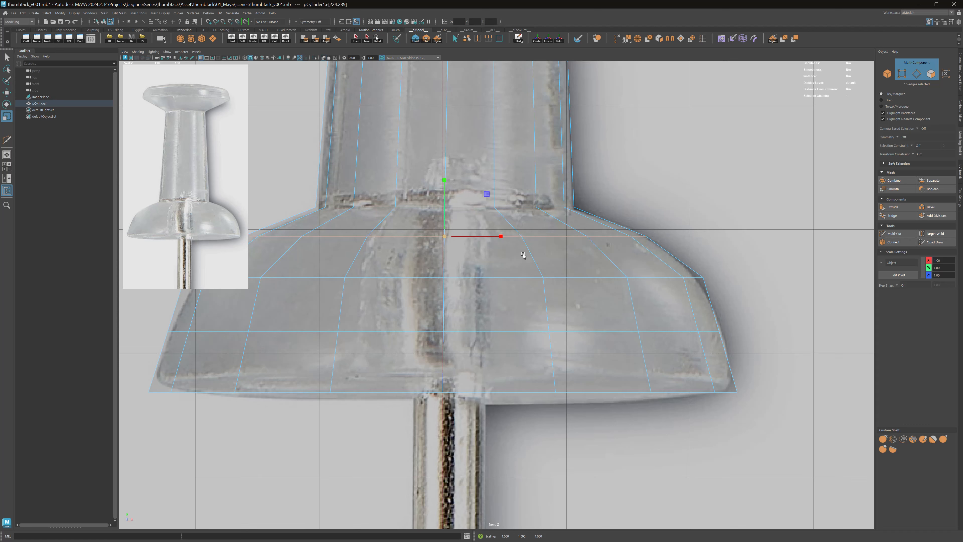
{"action": "mouse_move", "coordinate": [602, 179]}
{"action": "middle_mouse_down"}
{"action": "mouse_move", "coordinate": [614, 181]}
{"action": "mouse_move", "coordinate": [605, 183]}
{"action": "middle_mouse_up"}
{"action": "key", "text": "q"}
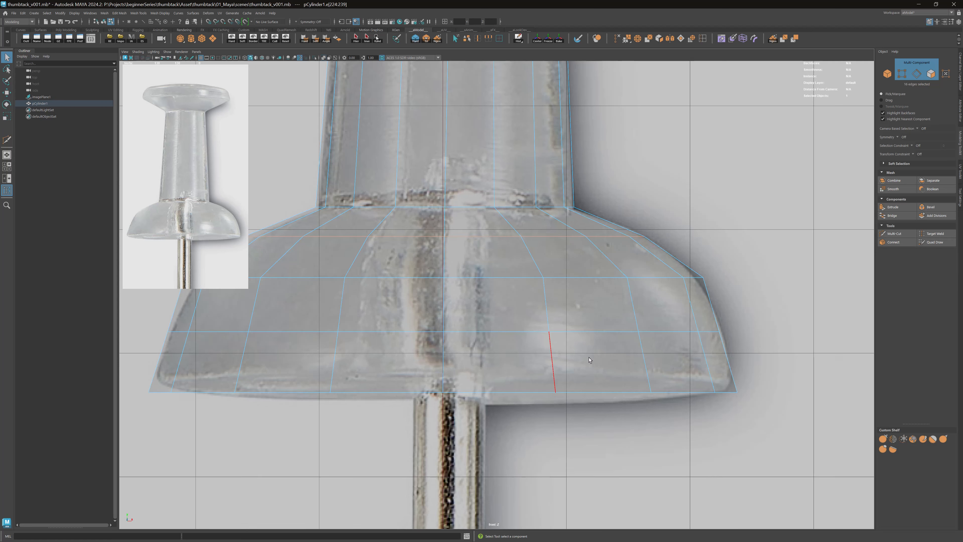
{"action": "double_click", "coordinate": [568, 333]}
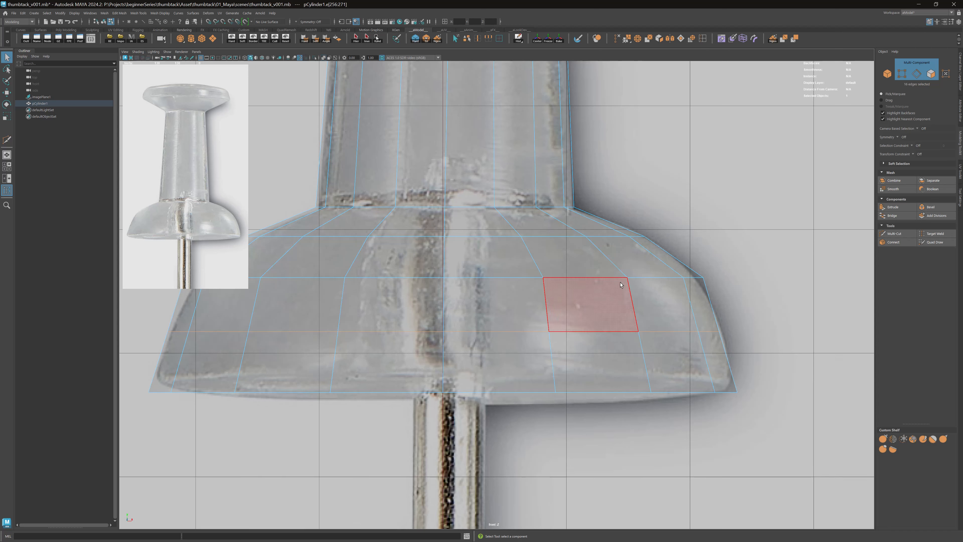
{"action": "key", "text": "r"}
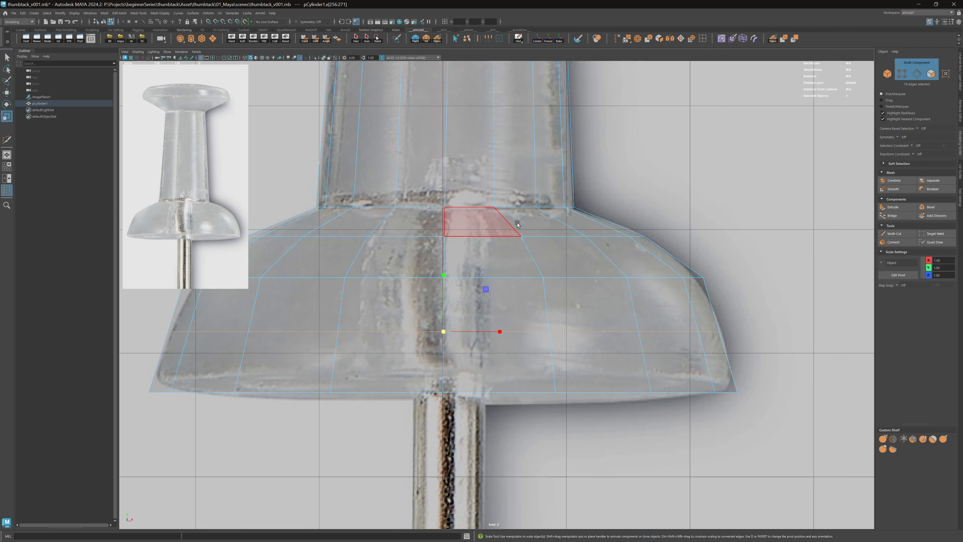
{"action": "middle_click_drag", "start_coordinate": [606, 221], "coordinate": [608, 221]}
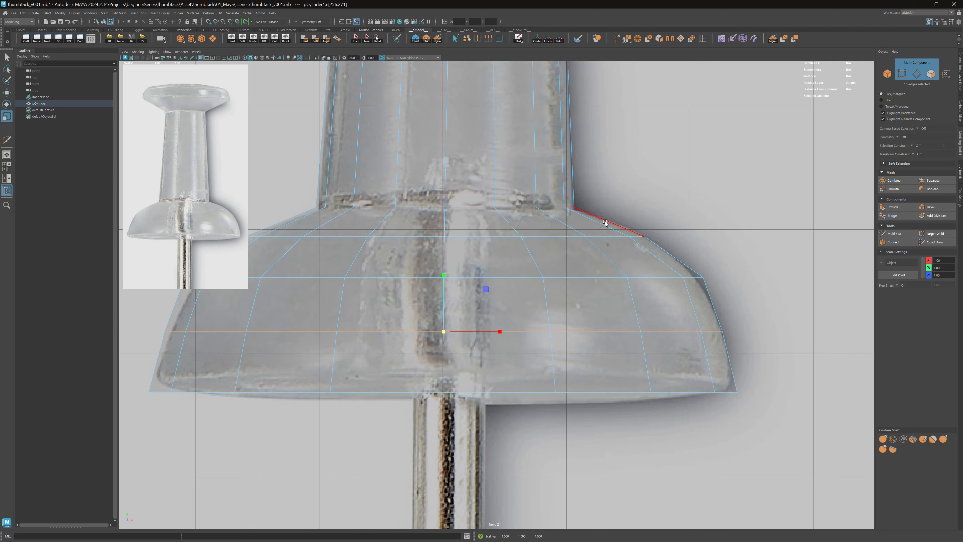
Step: Select the dome's shoulder edge loop between the two new loops and scale it slightly inward to the reference outline
{"action": "double_click", "coordinate": [566, 277]}
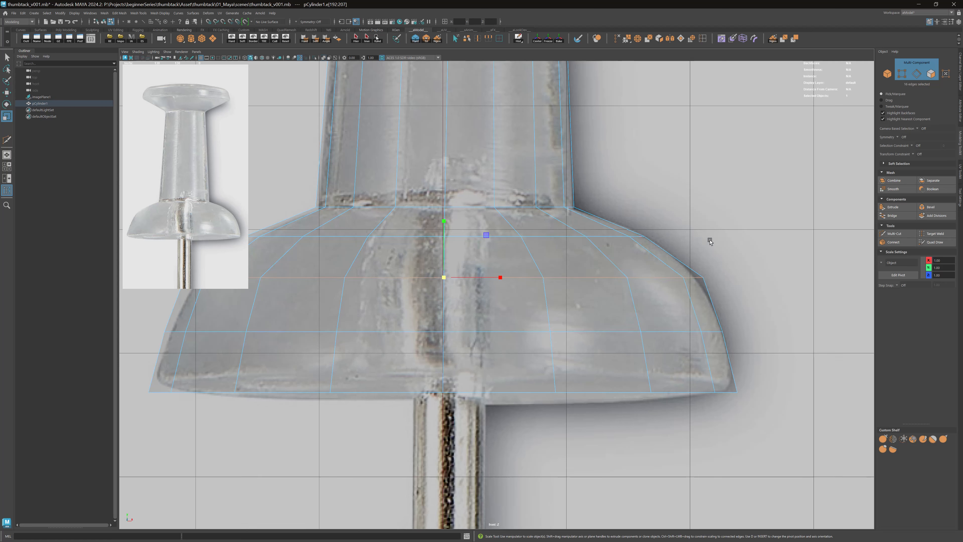
{"action": "middle_click_drag", "start_coordinate": [717, 239], "coordinate": [708, 240]}
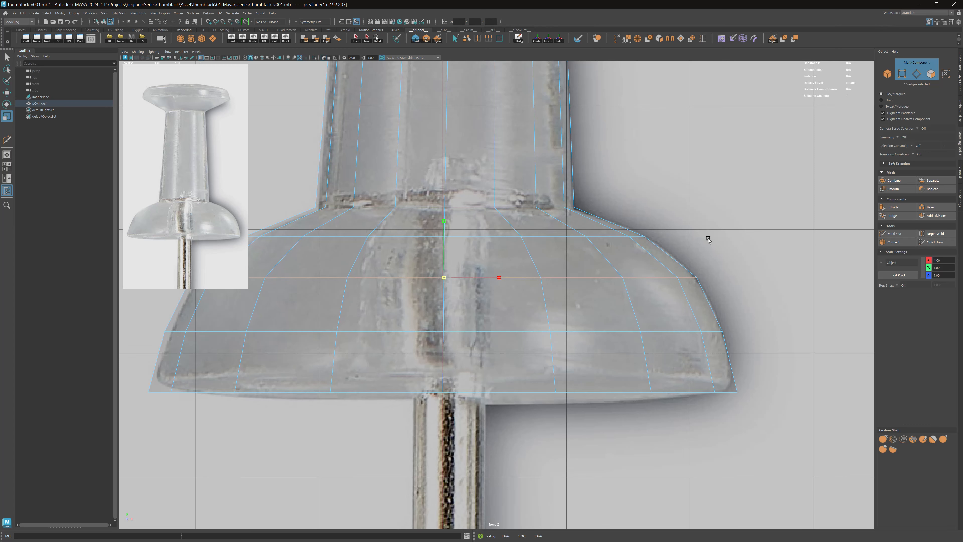
{"action": "middle_click_drag", "start_coordinate": [708, 240], "coordinate": [709, 240]}
Step: Widen the floating reference image and inspect the dome's lower rim up close
{"action": "middle_click_drag", "start_coordinate": [572, 248], "coordinate": [645, 186], "text": "alt"}
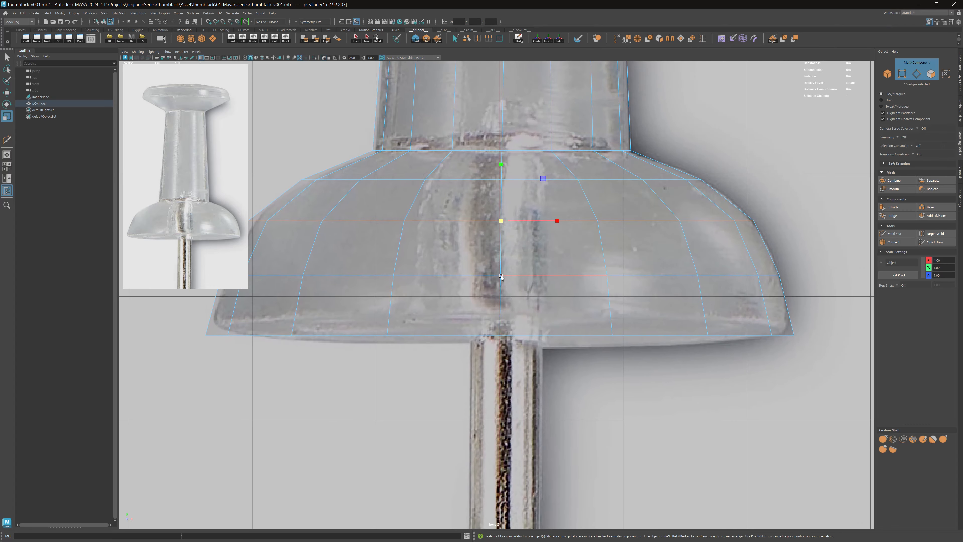
{"action": "key", "text": "q"}
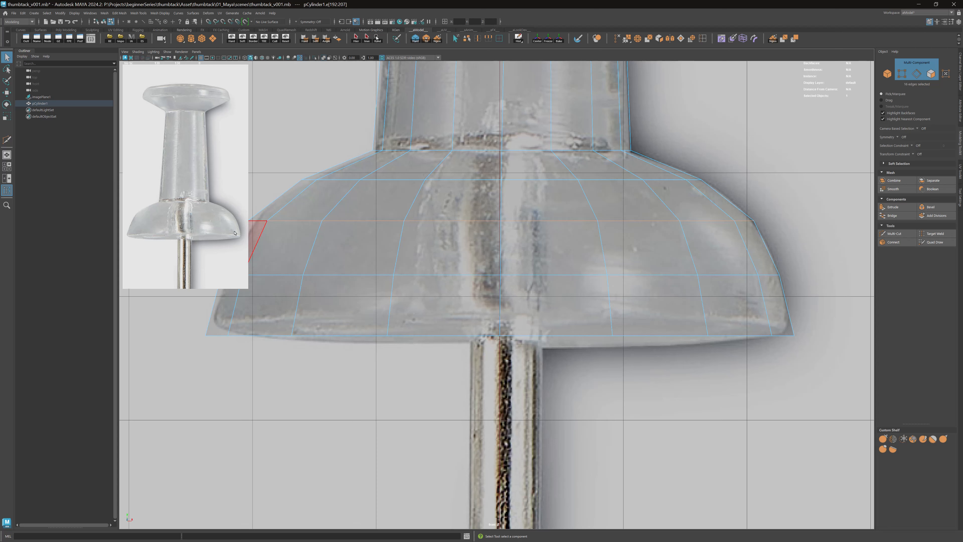
{"action": "left_click_drag", "start_coordinate": [248, 228], "coordinate": [319, 231]}
{"action": "scroll", "coordinate": [230, 240], "scroll_direction": "up", "scroll_amount": 8}
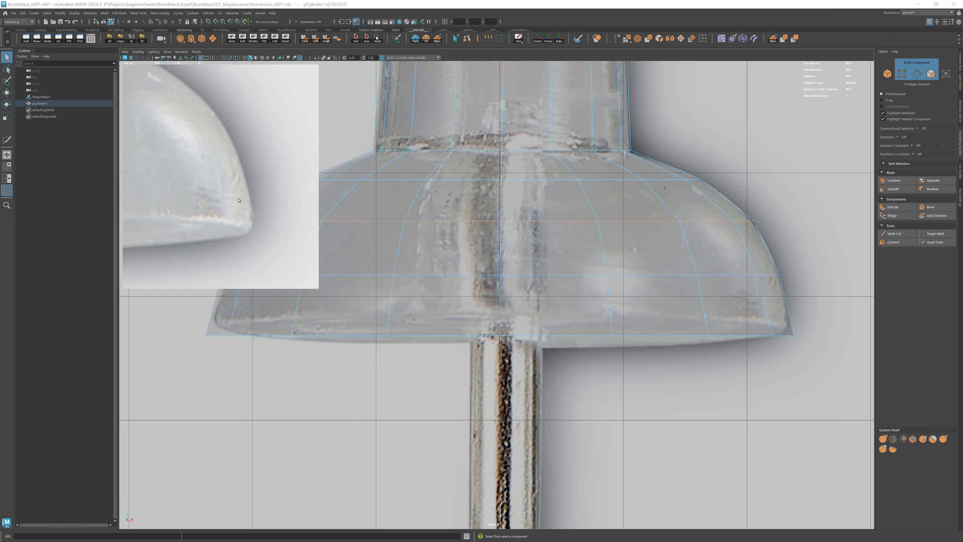
{"action": "scroll", "coordinate": [245, 204], "scroll_direction": "down", "scroll_amount": 4}
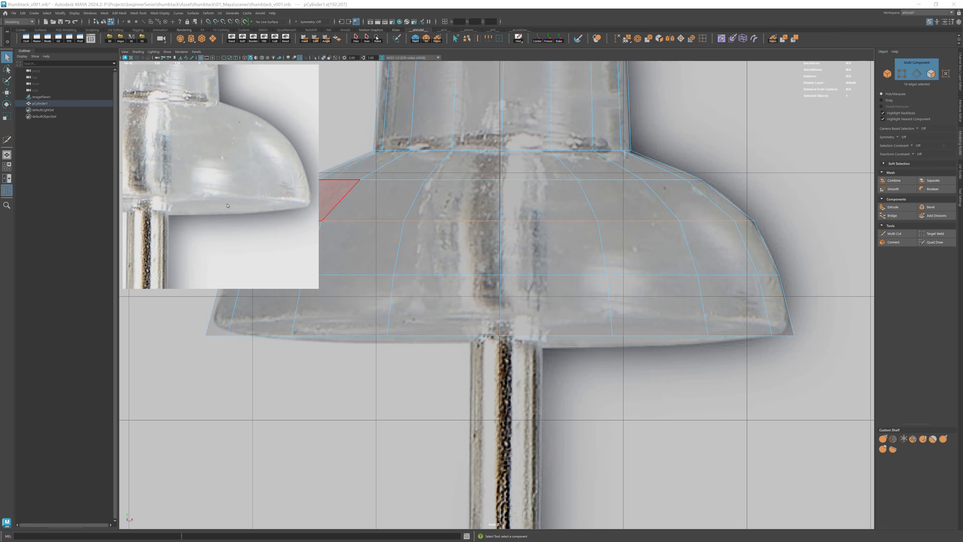
{"action": "double_click", "coordinate": [275, 125]}
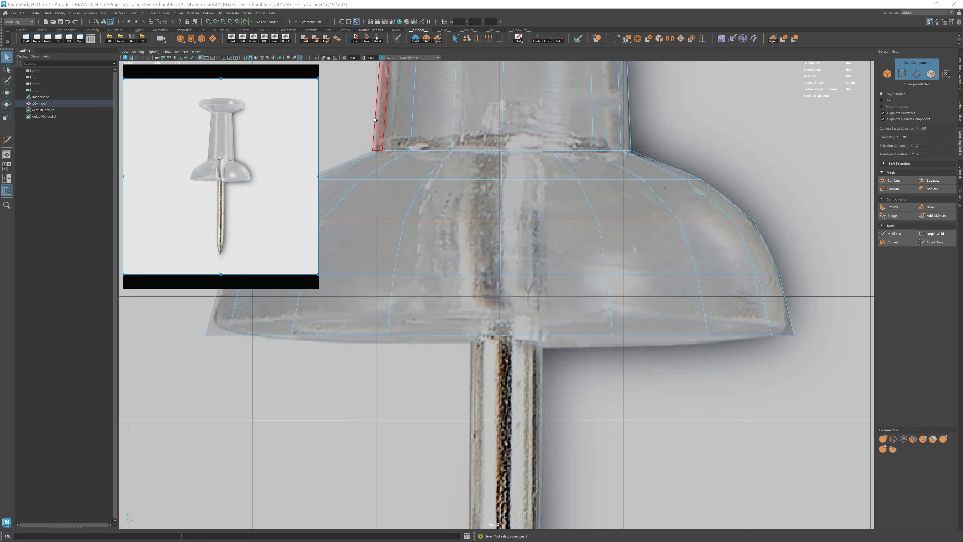
{"action": "double_click", "coordinate": [261, 163]}
Step: Switch to the perspective view, return the handle to object mode, and orbit to look at it from below
{"action": "right_click_drag", "start_coordinate": [489, 172], "coordinate": [492, 174], "text": "alt"}
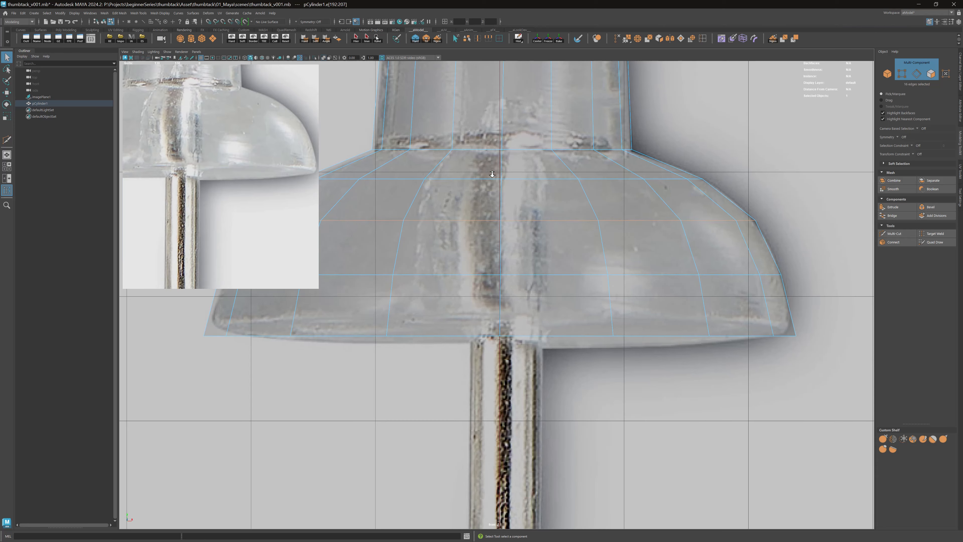
{"action": "key", "text": "space"}
{"action": "left_click_drag", "start_coordinate": [492, 174], "coordinate": [493, 155]}
{"action": "key", "text": "F8"}
{"action": "left_click_drag", "start_coordinate": [522, 223], "coordinate": [563, 280], "text": "alt"}
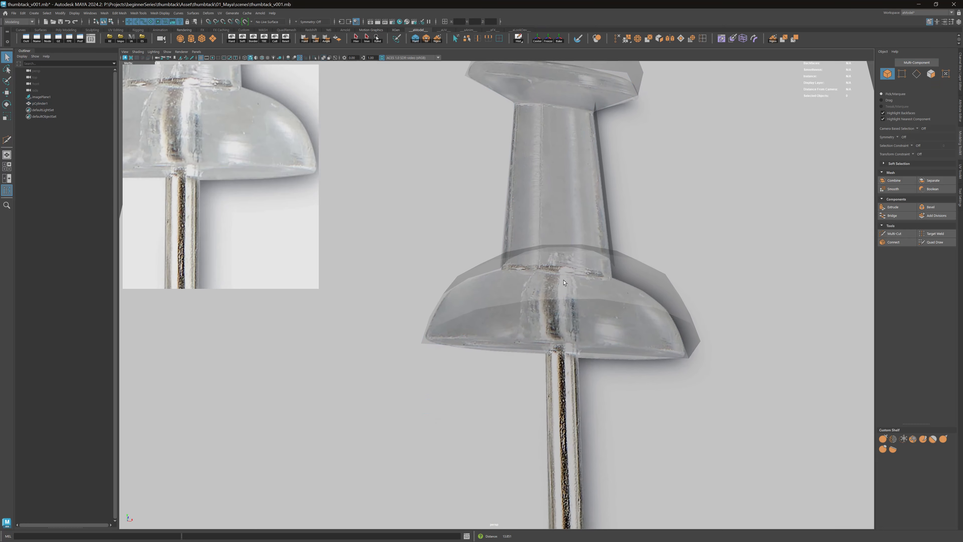
Step: Select the handle and turn off X-ray display so its underside shows as solid geometry
{"action": "left_click", "coordinate": [563, 282]}
{"action": "left_click", "coordinate": [323, 58]}
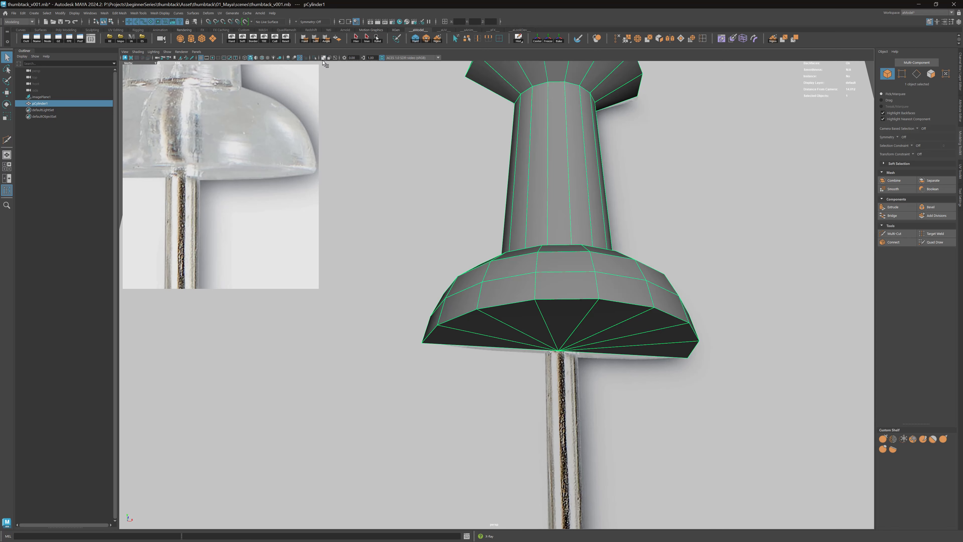
{"action": "left_click_drag", "start_coordinate": [469, 200], "coordinate": [641, 300], "text": "alt"}
{"action": "scroll", "coordinate": [626, 279], "scroll_direction": "up", "scroll_amount": 2}
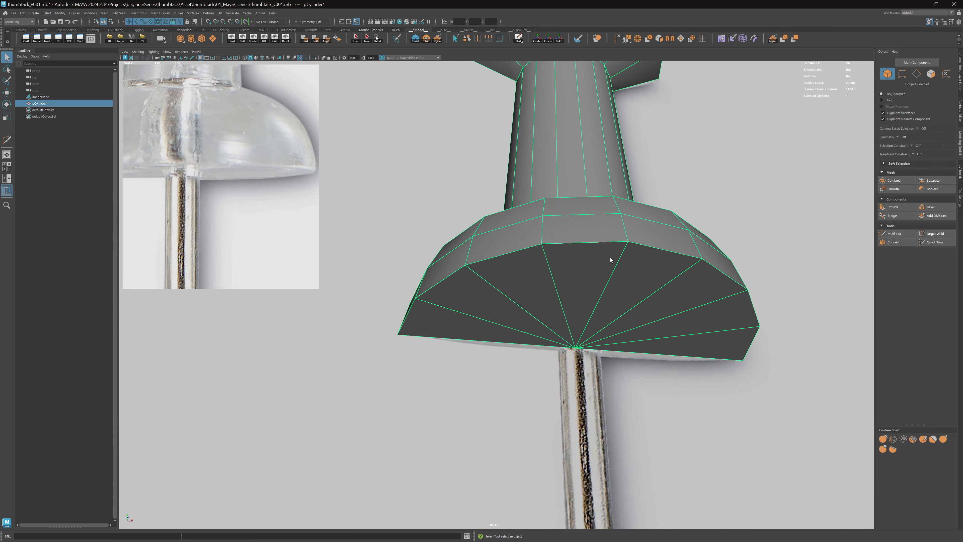
Step: Examine the dome's lower rim and the handle's other edges in the reference image, comparing how sharp or rounded they are
{"action": "scroll", "coordinate": [305, 163], "scroll_direction": "up", "scroll_amount": 4}
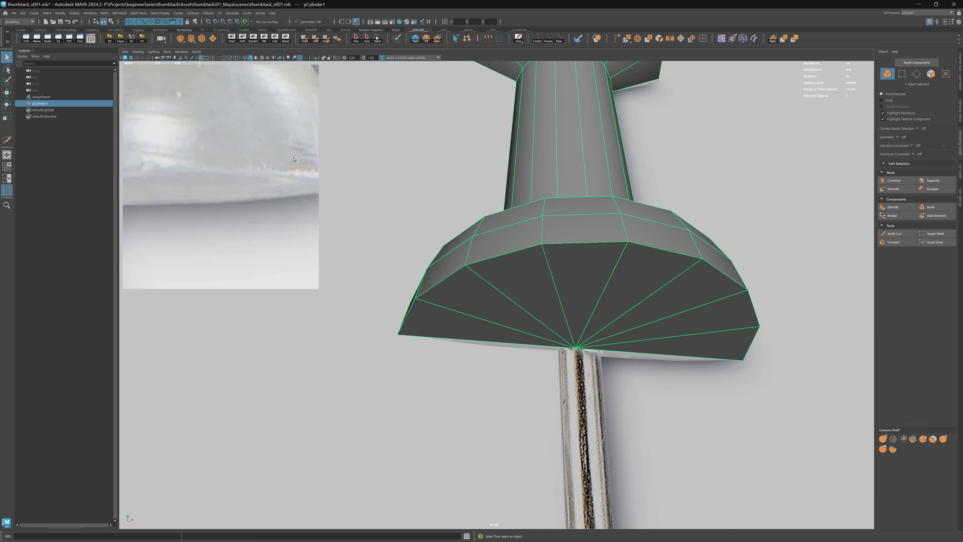
{"action": "middle_click_drag", "start_coordinate": [311, 160], "coordinate": [244, 158]}
{"action": "right_click_drag", "start_coordinate": [244, 158], "coordinate": [257, 172]}
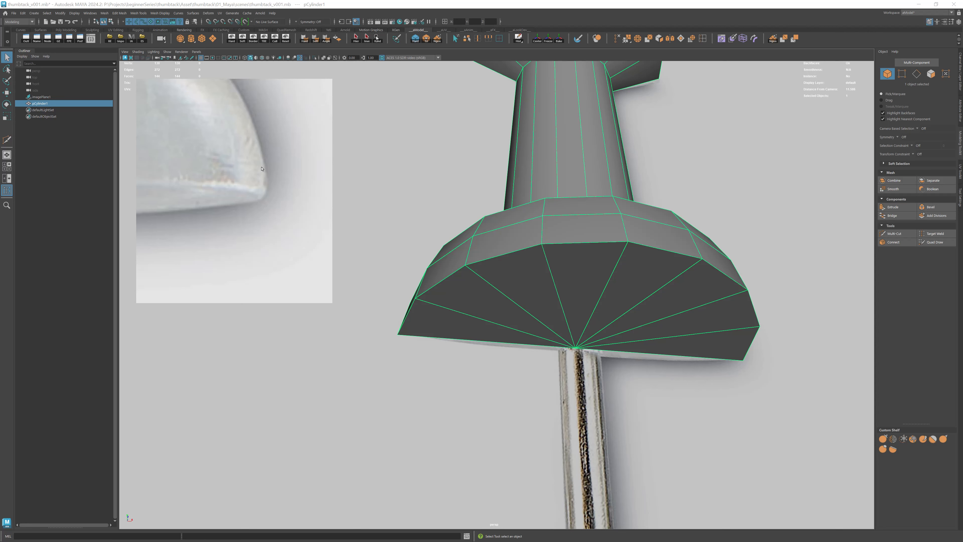
{"action": "scroll", "coordinate": [260, 174], "scroll_direction": "down", "scroll_amount": 3}
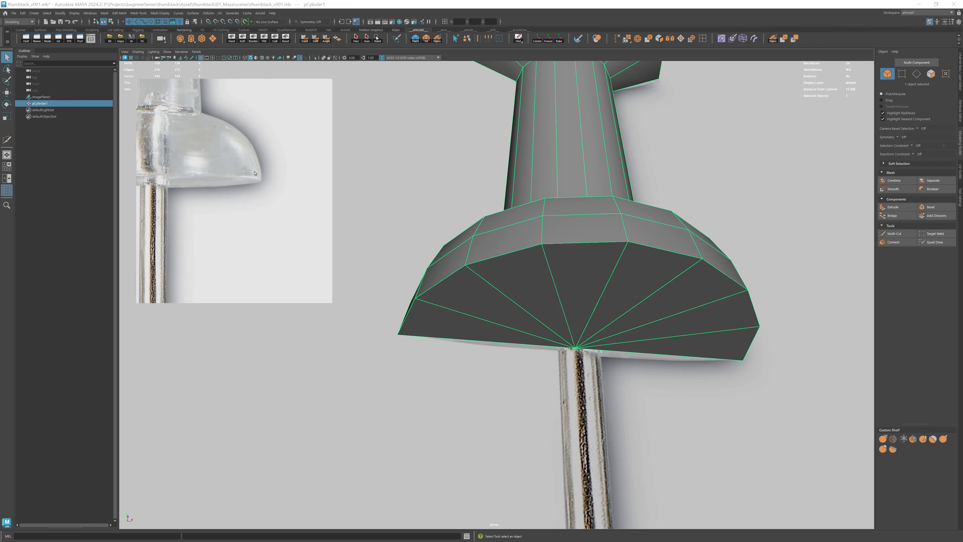
{"action": "scroll", "coordinate": [255, 212], "scroll_direction": "down", "scroll_amount": 3}
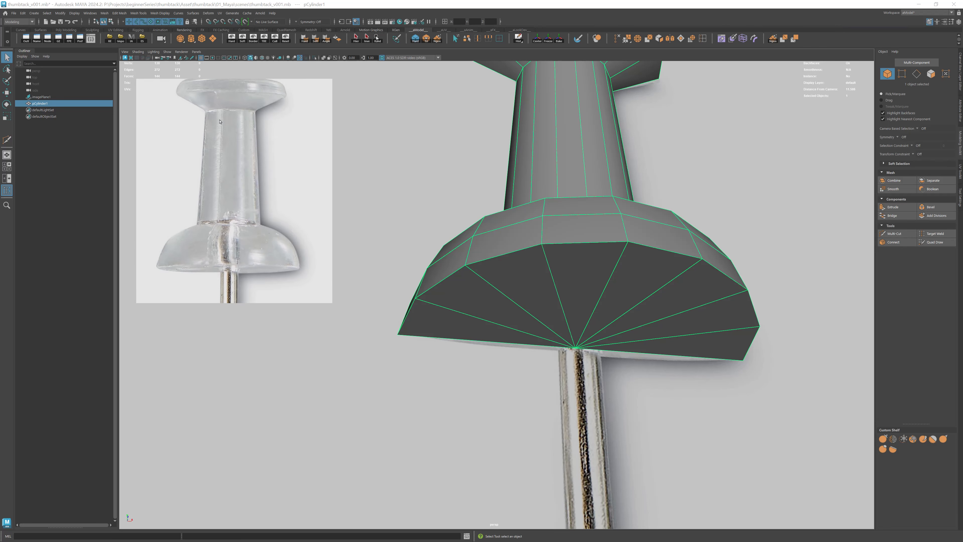
{"action": "middle_click_drag", "start_coordinate": [233, 102], "coordinate": [236, 114]}
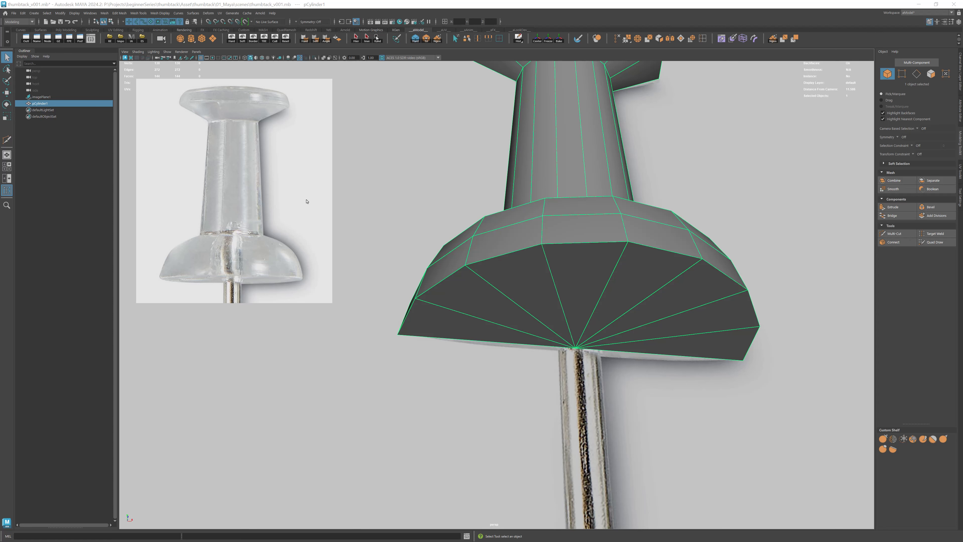
{"action": "scroll", "coordinate": [289, 279], "scroll_direction": "up", "scroll_amount": 3}
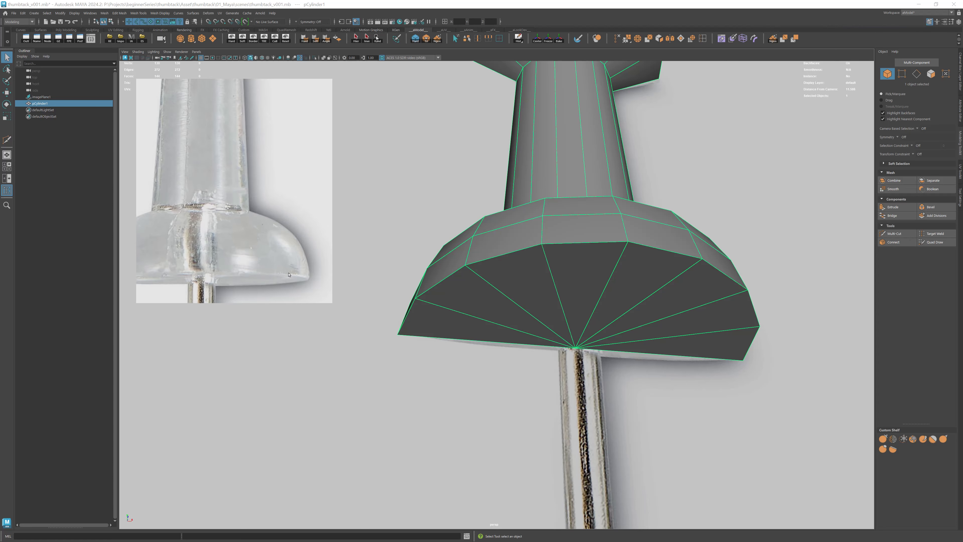
Step: Inspect the rounded base rim on the reference and isolate the thumbtack mesh in the viewport
{"action": "scroll", "coordinate": [292, 272], "scroll_direction": "up", "scroll_amount": 6}
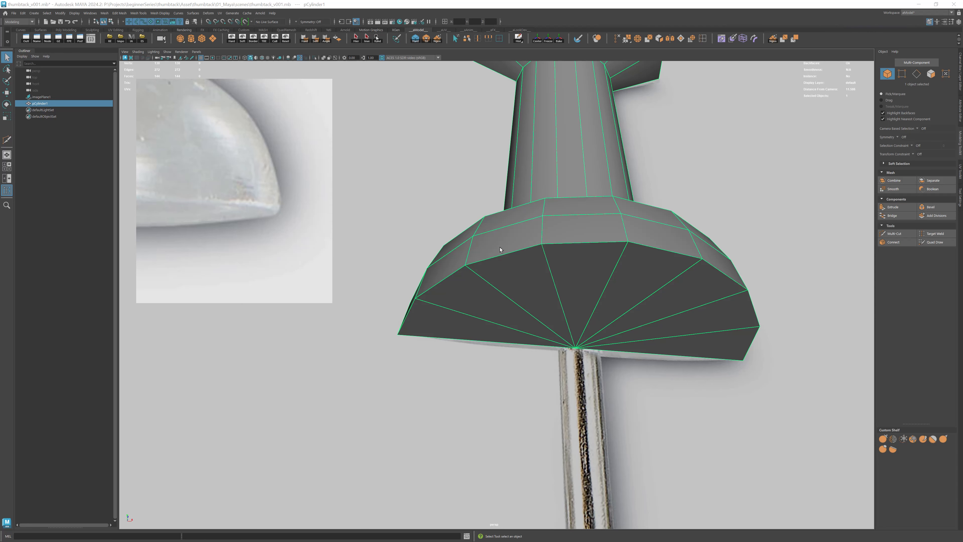
{"action": "left_click_drag", "start_coordinate": [656, 273], "coordinate": [673, 351], "text": "alt"}
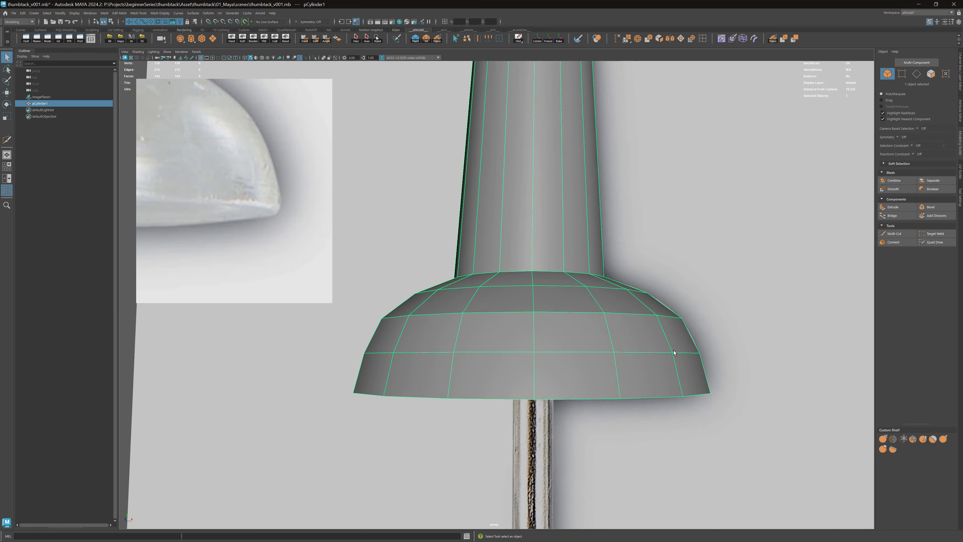
{"action": "middle_click_drag", "start_coordinate": [673, 351], "coordinate": [647, 289], "text": "alt"}
{"action": "right_click_drag", "start_coordinate": [647, 290], "coordinate": [678, 287], "text": "alt"}
{"action": "left_click", "coordinate": [314, 58]}
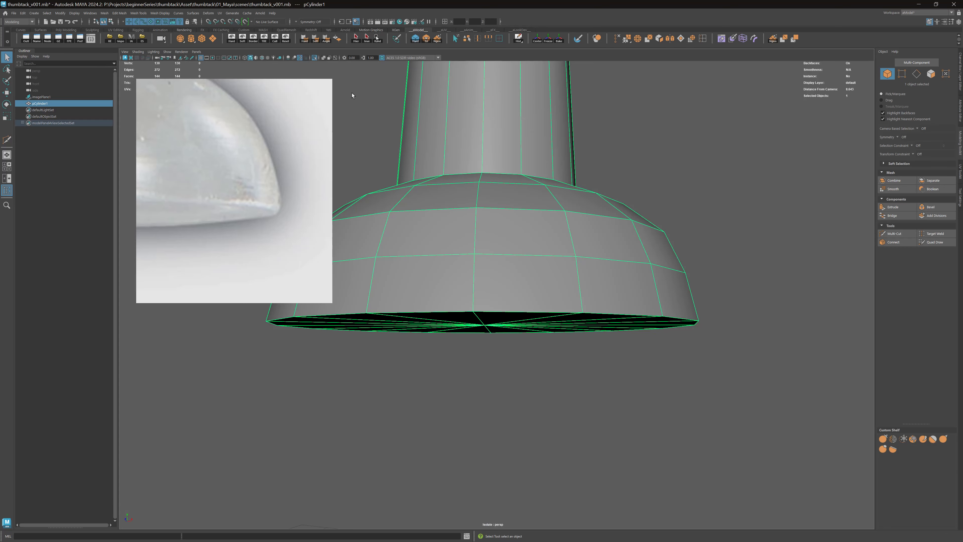
Step: Bevel the full edge loop around the bottom rim of the thumbtack's domed base
{"action": "left_click_drag", "start_coordinate": [634, 266], "coordinate": [649, 278], "text": "alt"}
{"action": "right_click_drag", "start_coordinate": [650, 279], "coordinate": [758, 302], "text": "alt"}
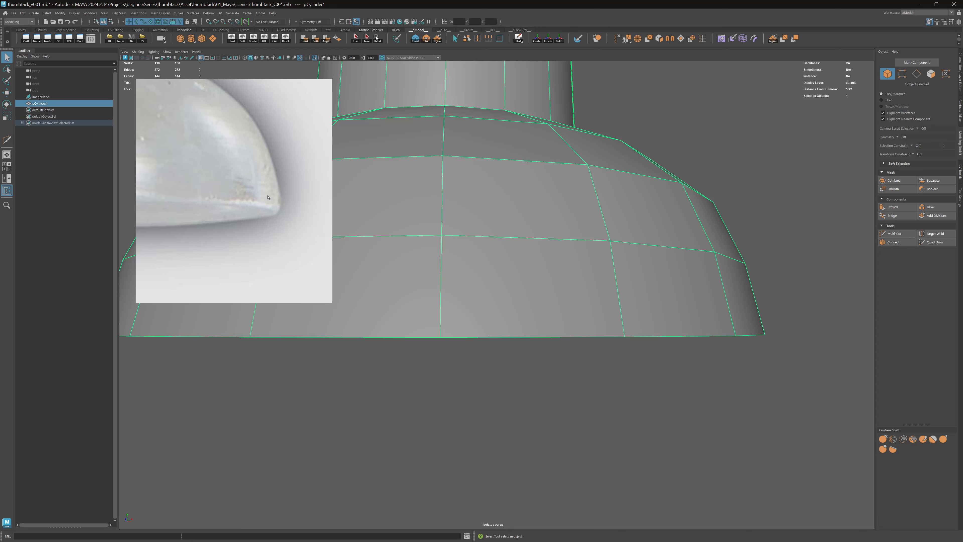
{"action": "left_click_drag", "start_coordinate": [614, 277], "coordinate": [596, 232], "text": "alt"}
{"action": "right_click_drag", "start_coordinate": [603, 212], "coordinate": [602, 182]}
{"action": "double_click", "coordinate": [619, 221]}
{"action": "left_click_drag", "start_coordinate": [619, 221], "coordinate": [598, 234], "text": "alt"}
{"action": "middle_click_drag", "start_coordinate": [599, 235], "coordinate": [540, 225], "text": "alt"}
{"action": "right_click_drag", "start_coordinate": [603, 225], "coordinate": [632, 224], "text": "alt"}
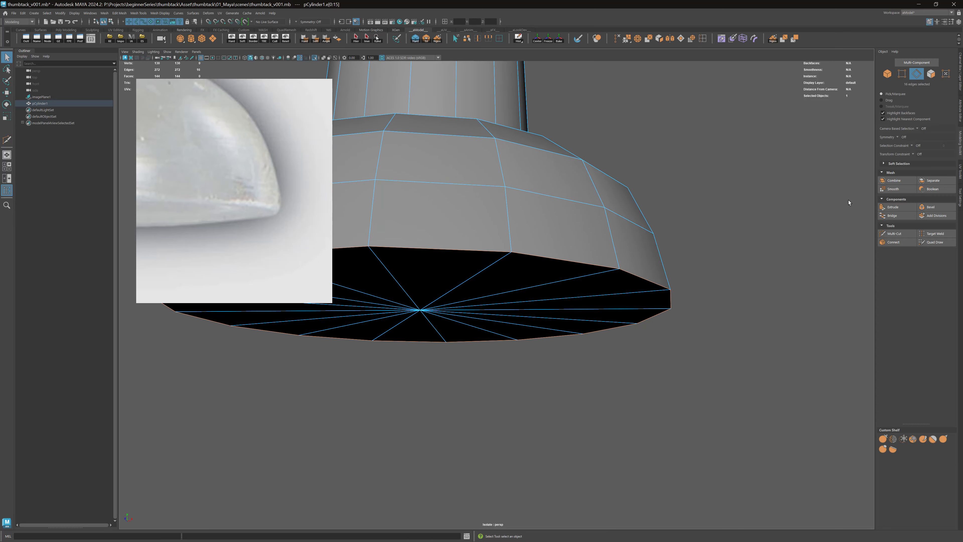
{"action": "left_click", "coordinate": [931, 207]}
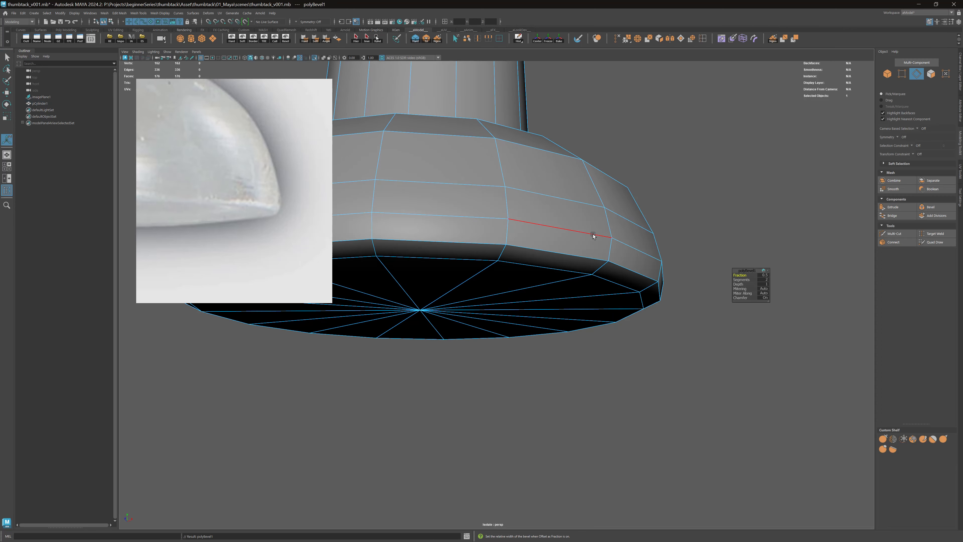
Step: Try narrow and wide Fraction values on the bottom rim bevel, ending with about 0.24
{"action": "left_click_drag", "start_coordinate": [604, 226], "coordinate": [646, 232], "text": "alt"}
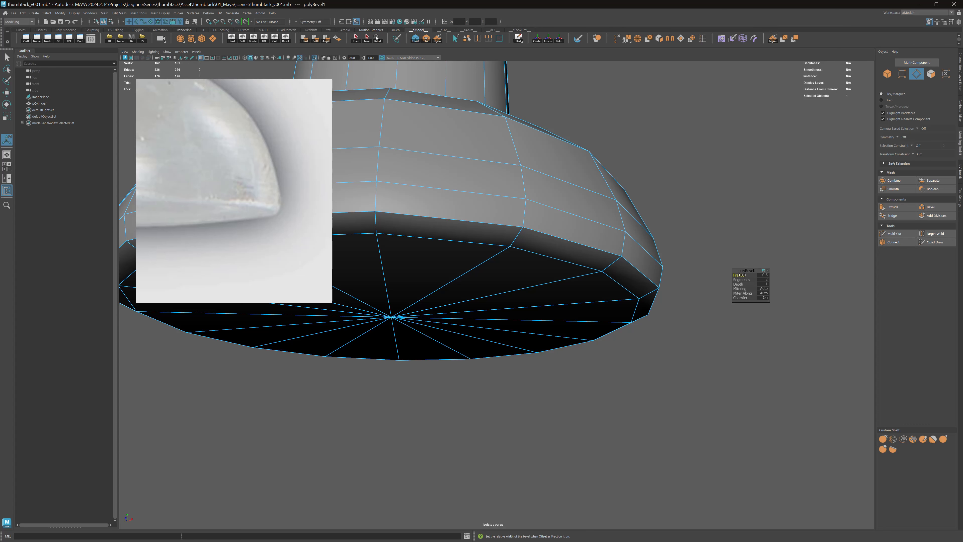
{"action": "left_click_drag", "start_coordinate": [741, 274], "coordinate": [740, 275]}
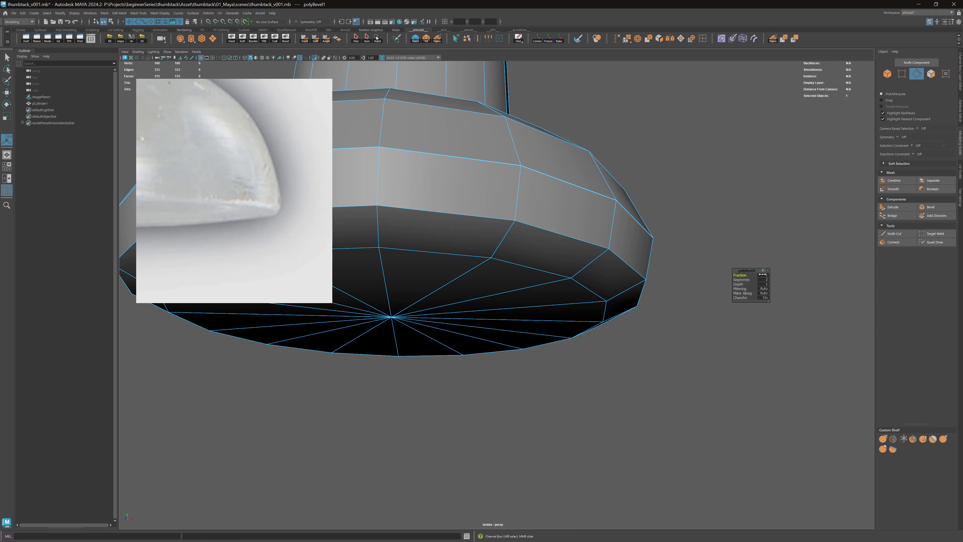
{"action": "middle_click_drag", "start_coordinate": [810, 273], "coordinate": [713, 271]}
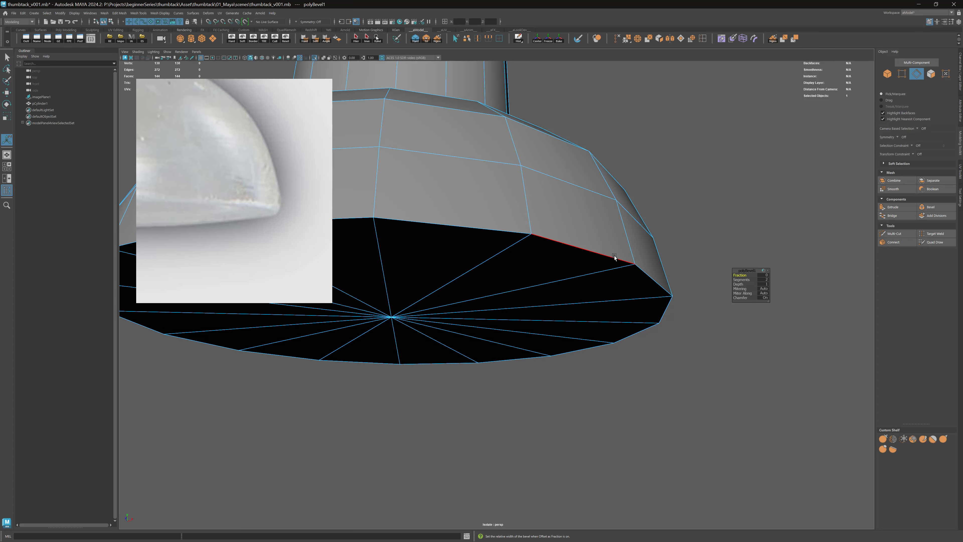
{"action": "middle_click_drag", "start_coordinate": [737, 275], "coordinate": [764, 274]}
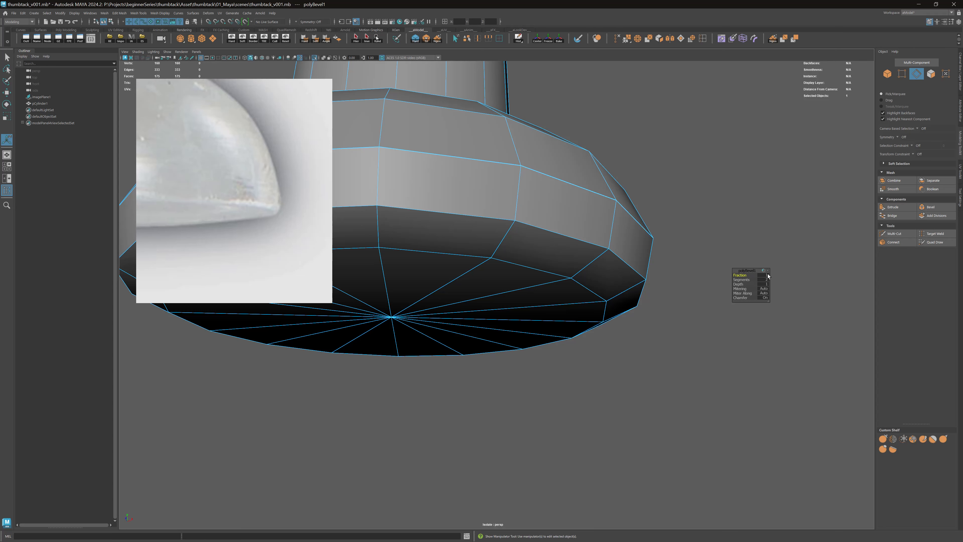
{"action": "key", "text": "Return"}
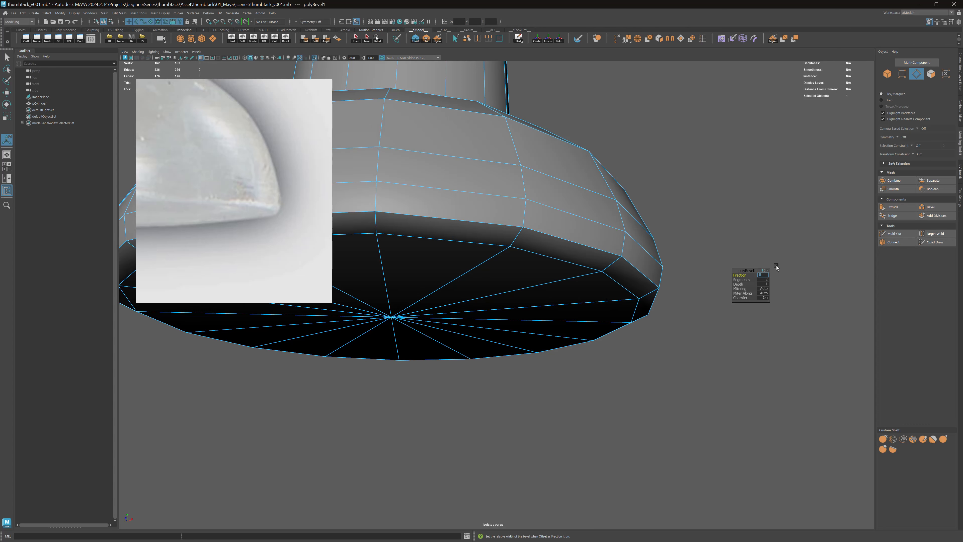
{"action": "left_click_drag", "start_coordinate": [563, 215], "coordinate": [598, 231], "text": "alt"}
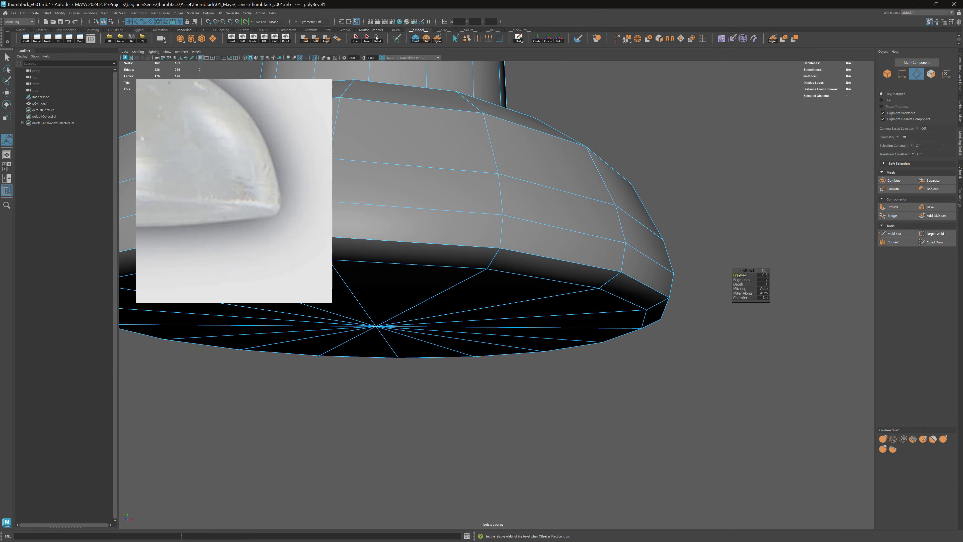
{"action": "left_click_drag", "start_coordinate": [741, 274], "coordinate": [678, 273]}
Step: Switch to the front view, end the isolation, and make the mesh see-through over the reference image
{"action": "key", "text": "space"}
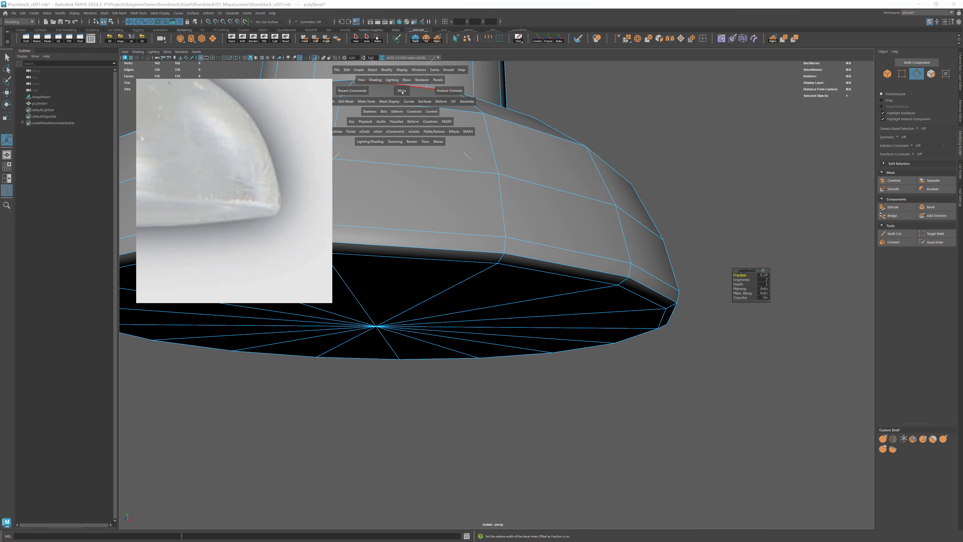
{"action": "left_click_drag", "start_coordinate": [402, 92], "coordinate": [403, 108]}
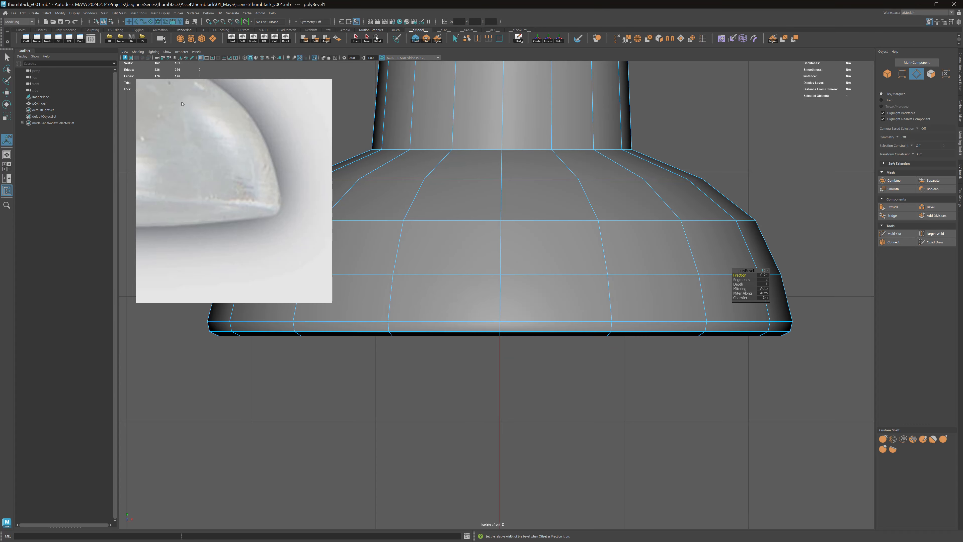
{"action": "left_click", "coordinate": [314, 57]}
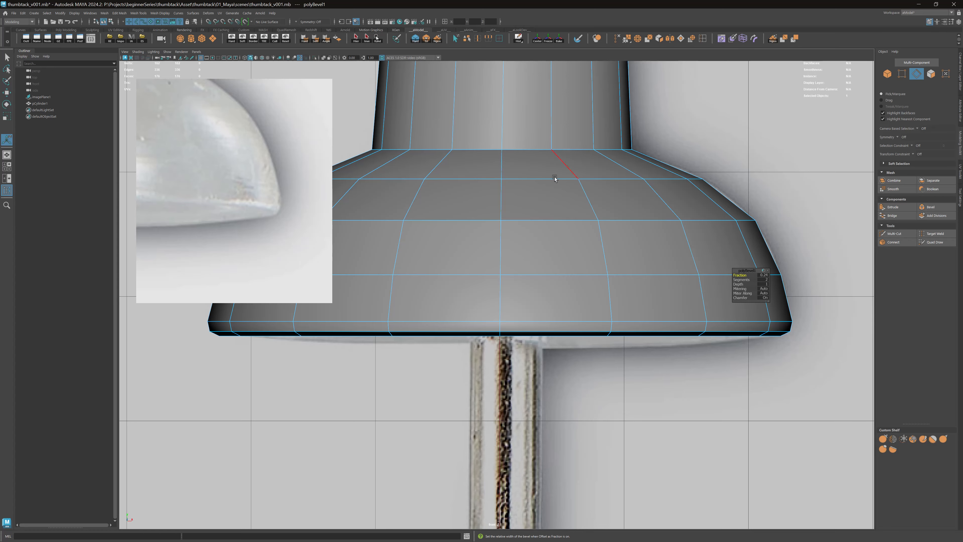
{"action": "mouse_move", "coordinate": [661, 265]}
{"action": "middle_mouse_down", "text": "alt"}
{"action": "mouse_move", "coordinate": [574, 232]}
{"action": "mouse_move", "coordinate": [591, 224]}
{"action": "mouse_move", "coordinate": [542, 210]}
{"action": "middle_mouse_up", "text": "alt"}
{"action": "left_click", "coordinate": [324, 57]}
{"action": "right_click_drag", "start_coordinate": [542, 209], "coordinate": [735, 272], "text": "alt"}
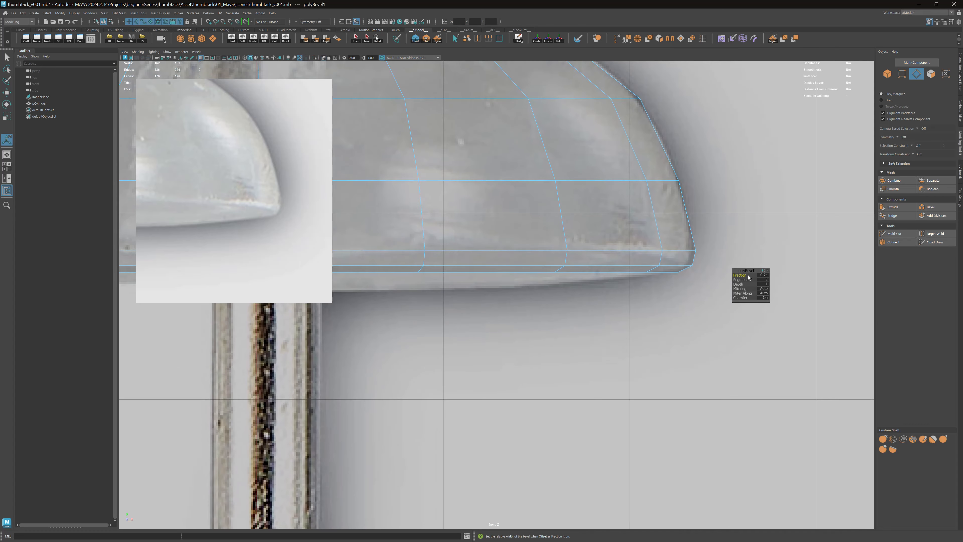
Step: Lower the rim bevel's Fraction slightly to match the small rounded edge in the reference
{"action": "mouse_move", "coordinate": [743, 275]}
{"action": "left_mouse_down"}
{"action": "mouse_move", "coordinate": [720, 276]}
{"action": "mouse_move", "coordinate": [753, 276]}
{"action": "mouse_move", "coordinate": [724, 277]}
{"action": "mouse_move", "coordinate": [735, 276]}
{"action": "left_mouse_up"}
{"action": "scroll", "coordinate": [631, 230], "scroll_direction": "down", "scroll_amount": 5}
{"action": "scroll", "coordinate": [604, 218], "scroll_direction": "up", "scroll_amount": 5}
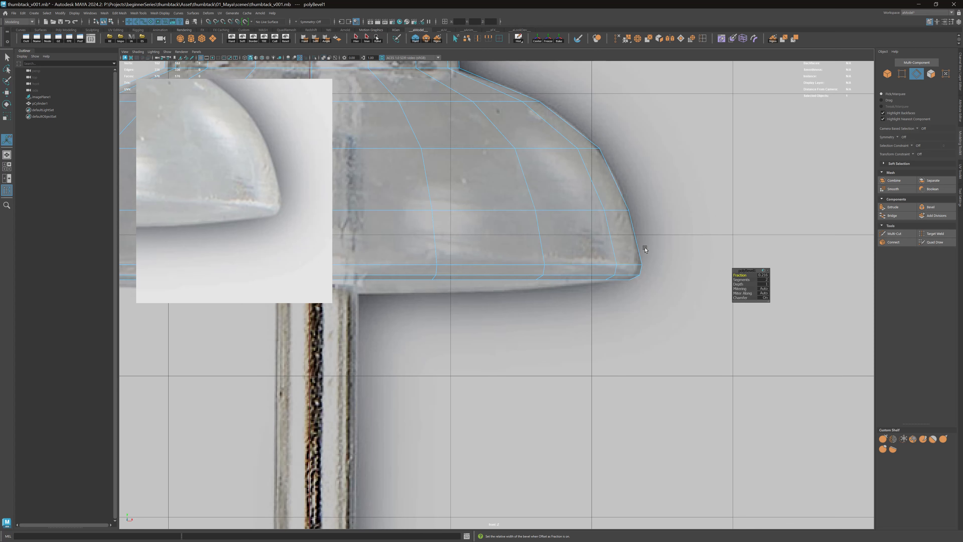
{"action": "scroll", "coordinate": [649, 251], "scroll_direction": "up", "scroll_amount": 1}
{"action": "key", "text": "q"}
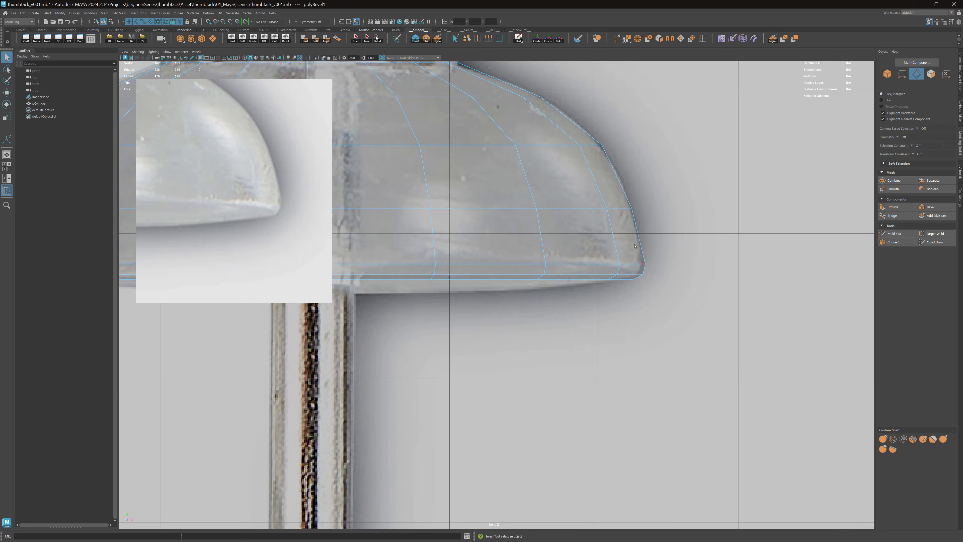
Step: Scale the middle edge loop of the rim bevel slightly inward and uniformly to follow the reference outline
{"action": "double_click", "coordinate": [626, 276]}
{"action": "key", "text": "r"}
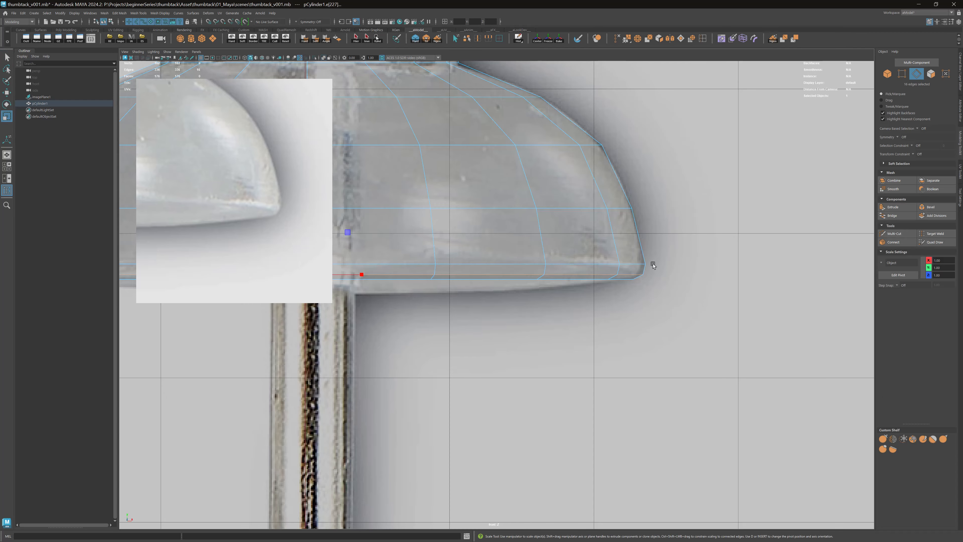
{"action": "middle_click_drag", "start_coordinate": [649, 262], "coordinate": [491, 258], "text": "alt"}
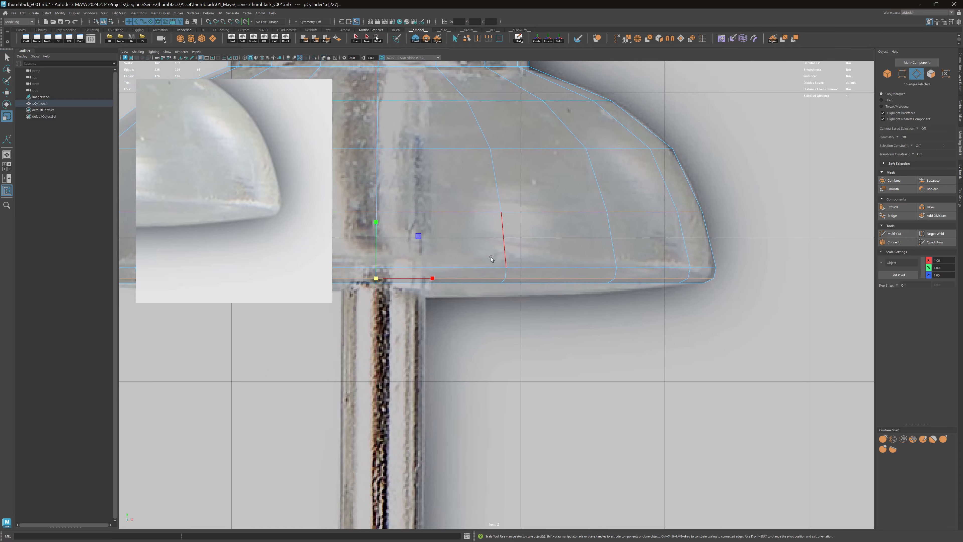
{"action": "left_click_drag", "start_coordinate": [432, 279], "coordinate": [421, 278]}
{"action": "key", "text": "ctrl+z"}
{"action": "left_click", "coordinate": [376, 279]}
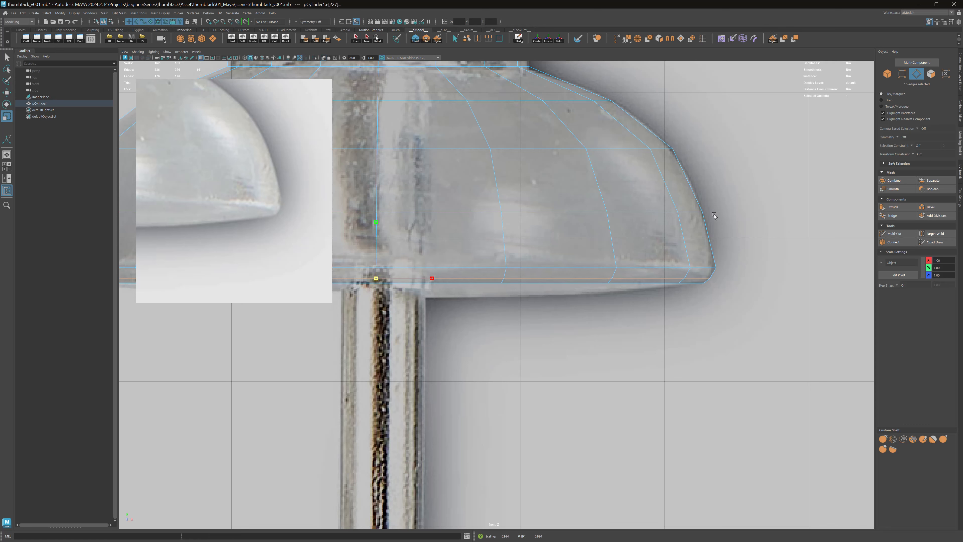
Step: Examine both sides of the joint between the handle and the domed base in the reference image
{"action": "middle_click_drag", "start_coordinate": [629, 196], "coordinate": [660, 248], "text": "alt"}
{"action": "right_click_drag", "start_coordinate": [660, 247], "coordinate": [621, 232], "text": "alt"}
{"action": "middle_click_drag", "start_coordinate": [449, 195], "coordinate": [494, 208], "text": "alt"}
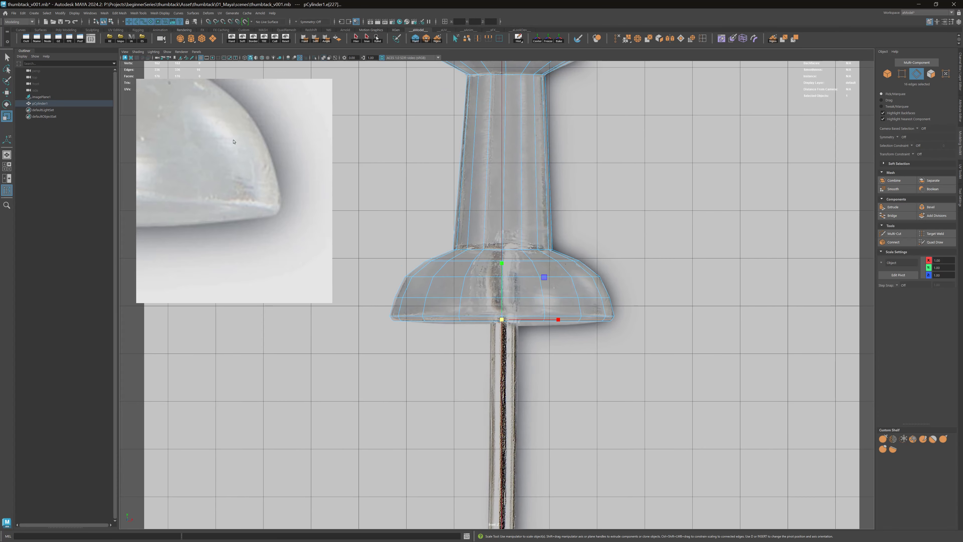
{"action": "middle_click_drag", "start_coordinate": [226, 123], "coordinate": [326, 290]}
{"action": "scroll", "coordinate": [224, 215], "scroll_direction": "up", "scroll_amount": 3}
{"action": "middle_click_drag", "start_coordinate": [255, 199], "coordinate": [267, 183]}
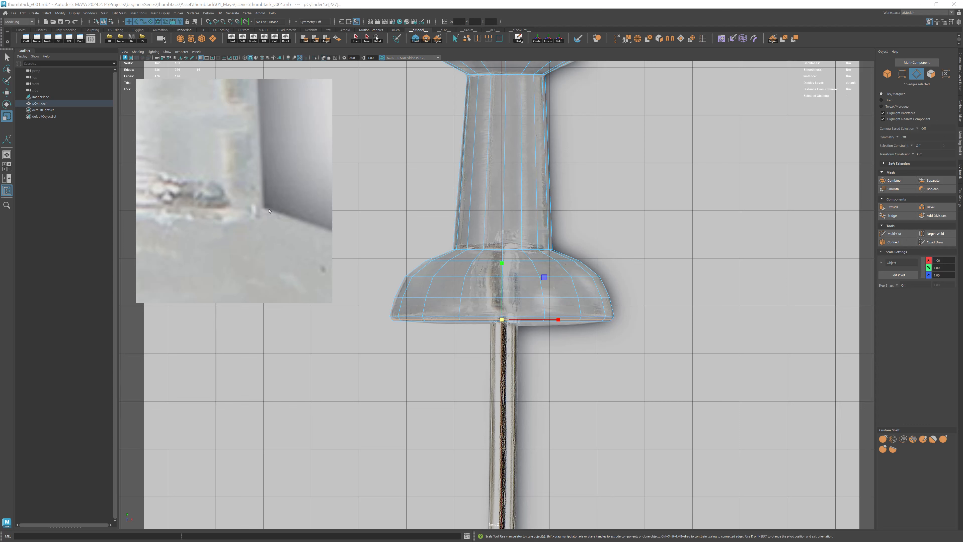
{"action": "middle_click_drag", "start_coordinate": [197, 208], "coordinate": [318, 213]}
{"action": "scroll", "coordinate": [303, 211], "scroll_direction": "down", "scroll_amount": 3}
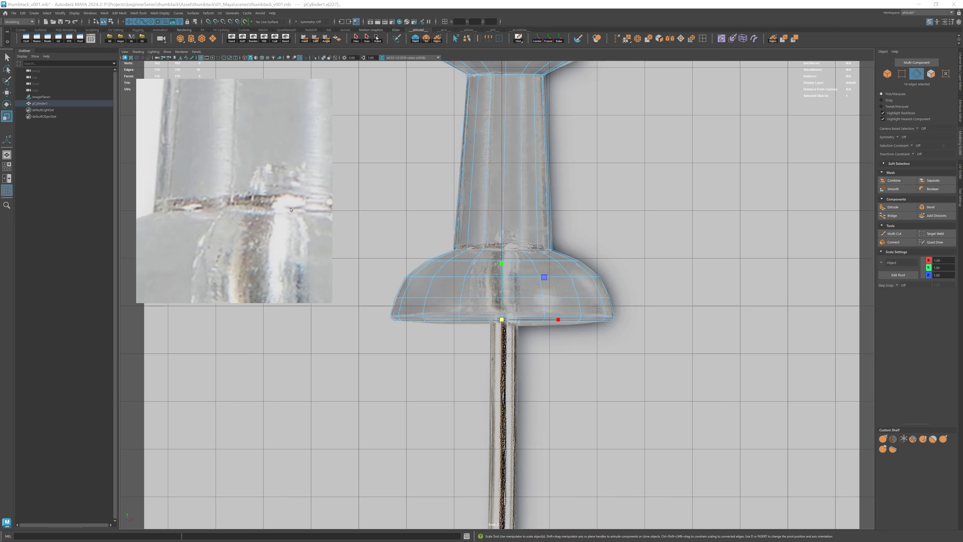
{"action": "middle_click_drag", "start_coordinate": [150, 204], "coordinate": [228, 211]}
{"action": "scroll", "coordinate": [235, 220], "scroll_direction": "up", "scroll_amount": 2}
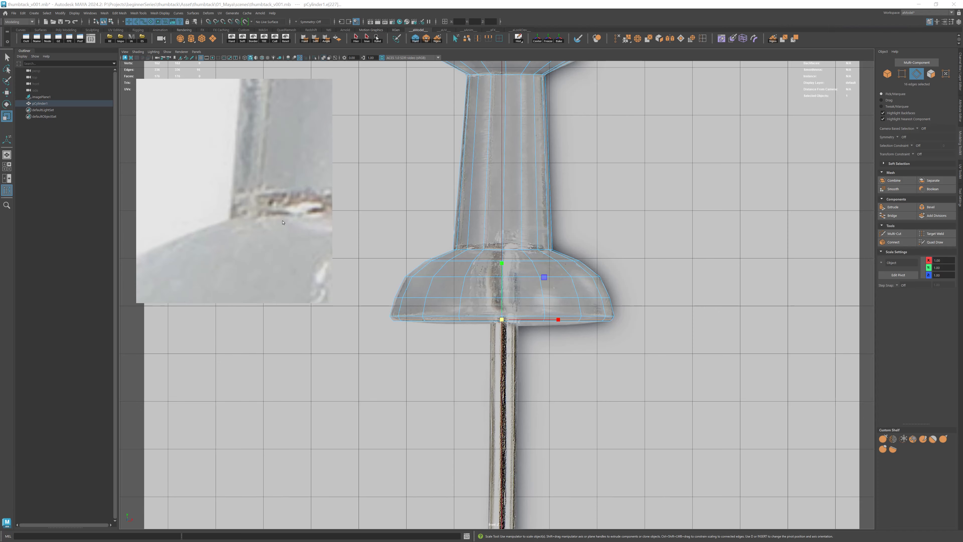
Step: Bevel the edge loop where the handle meets the domed base
{"action": "right_click_drag", "start_coordinate": [625, 263], "coordinate": [705, 254], "text": "alt"}
{"action": "middle_click_drag", "start_coordinate": [599, 197], "coordinate": [591, 295], "text": "alt"}
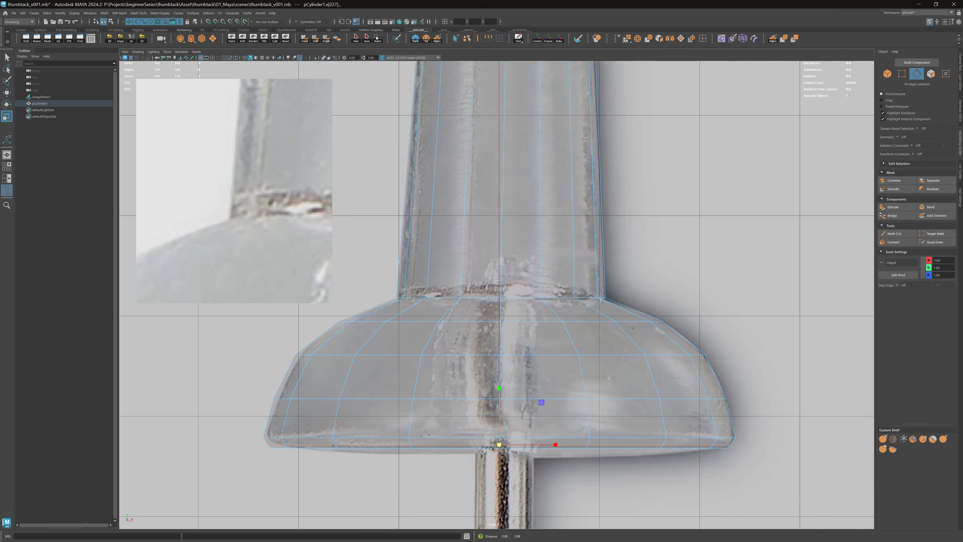
{"action": "right_click_drag", "start_coordinate": [622, 279], "coordinate": [816, 342], "text": "alt"}
{"action": "middle_click_drag", "start_coordinate": [643, 280], "coordinate": [667, 282], "text": "alt"}
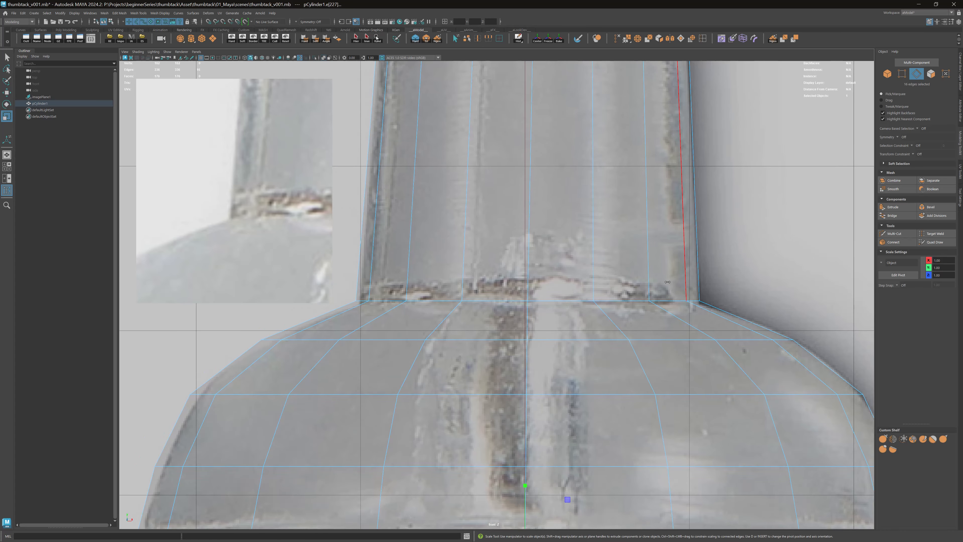
{"action": "key", "text": "q"}
{"action": "double_click", "coordinate": [616, 299]}
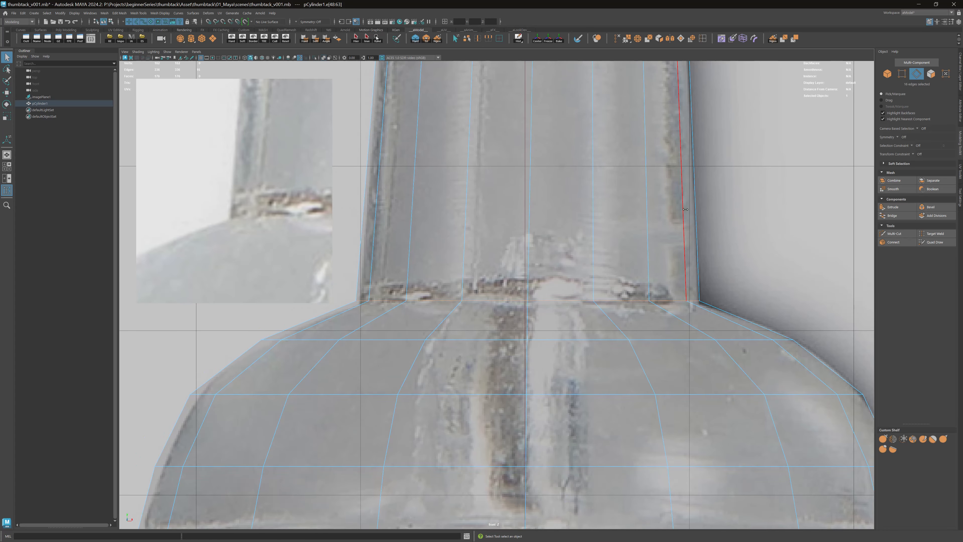
{"action": "left_click", "coordinate": [930, 207]}
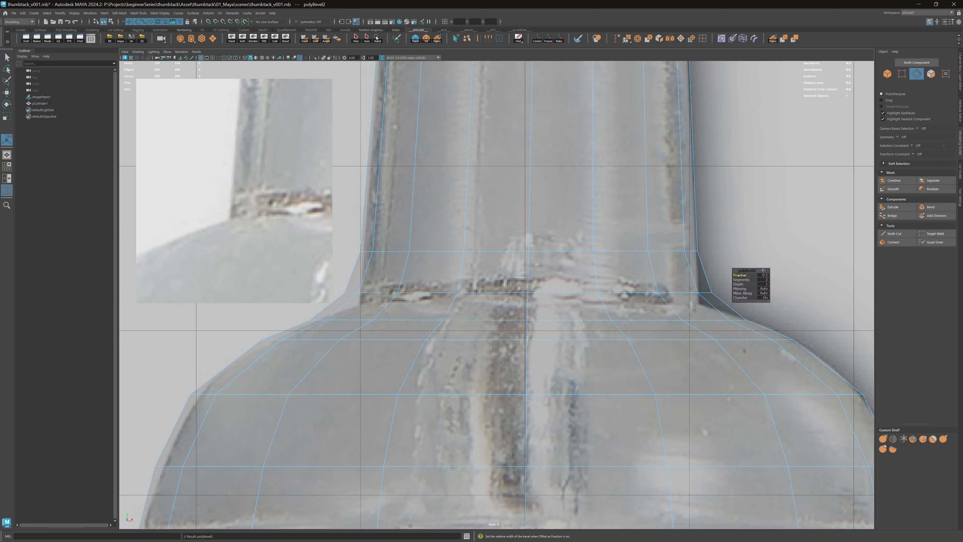
Step: Reduce the Fraction of the handle joint's bevel until its edge loops sit tightly together
{"action": "left_click_drag", "start_coordinate": [738, 275], "coordinate": [672, 275]}
{"action": "middle_click_drag", "start_coordinate": [687, 272], "coordinate": [727, 227]}
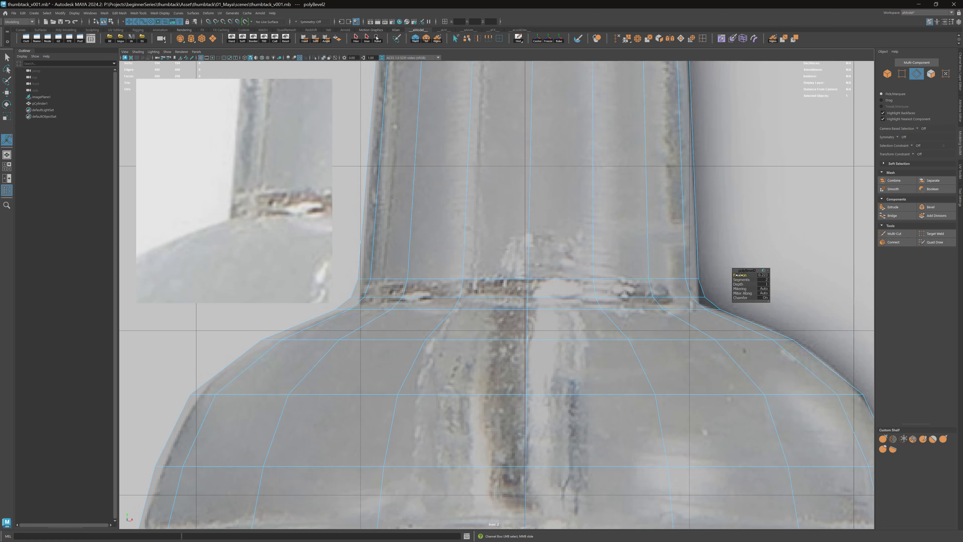
{"action": "middle_click_drag", "start_coordinate": [728, 228], "coordinate": [683, 224]}
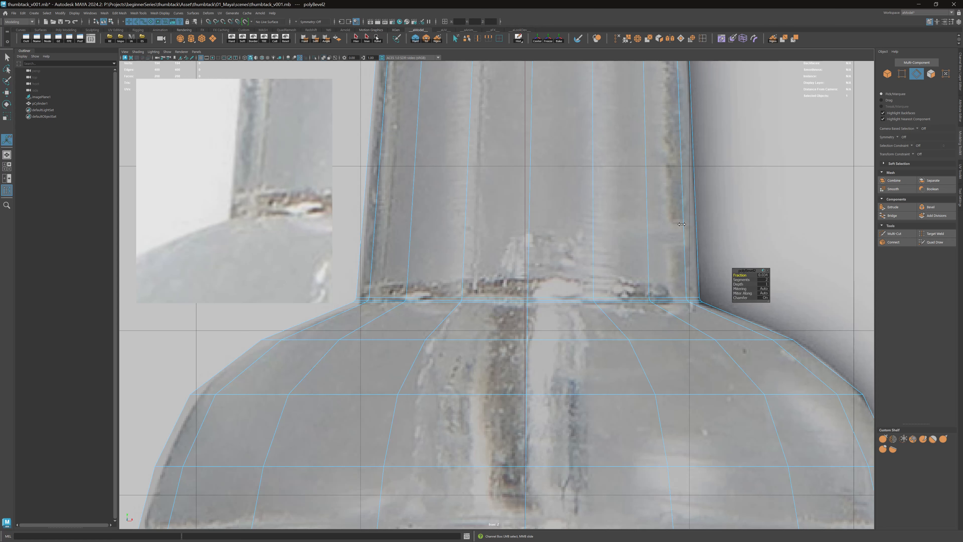
Step: Select all vertices of the handle joint's bevel and move them slightly down to align with the reference
{"action": "key", "text": "q"}
{"action": "key", "text": "F9"}
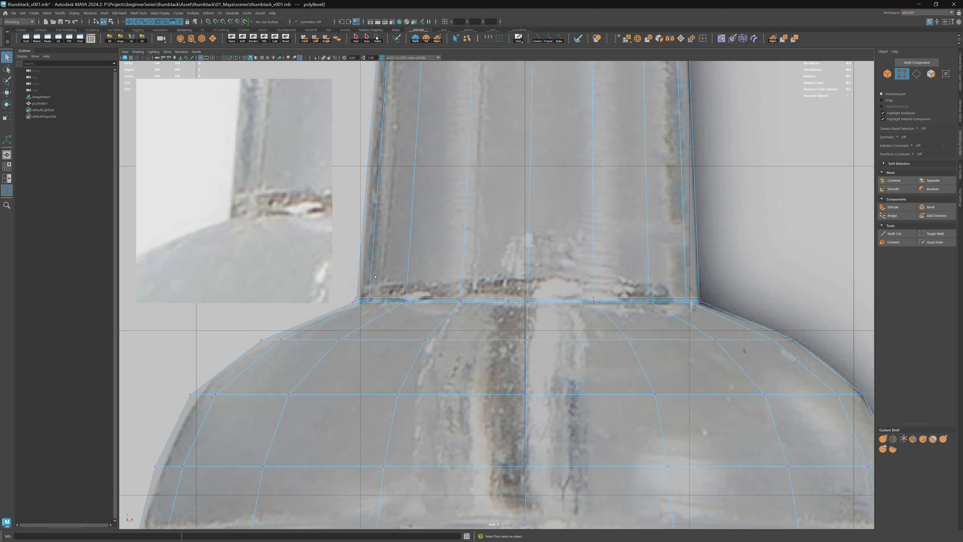
{"action": "left_click_drag", "start_coordinate": [727, 312], "coordinate": [726, 311]}
{"action": "key", "text": "w"}
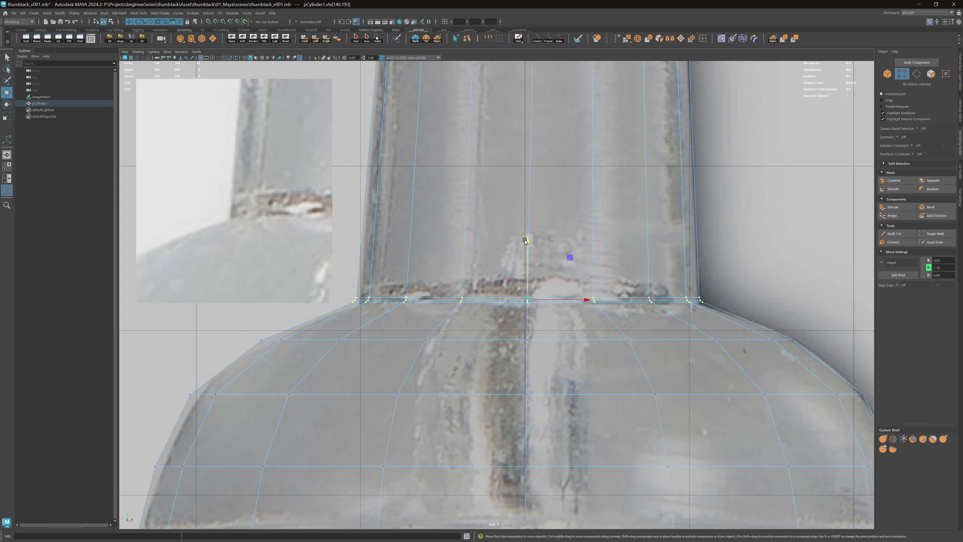
{"action": "left_click_drag", "start_coordinate": [526, 240], "coordinate": [528, 243]}
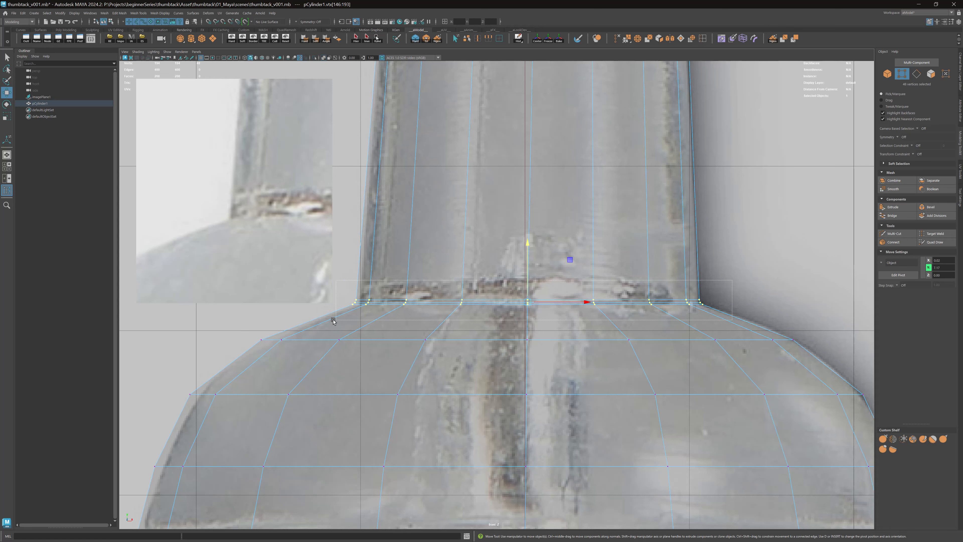
{"action": "key", "text": "r"}
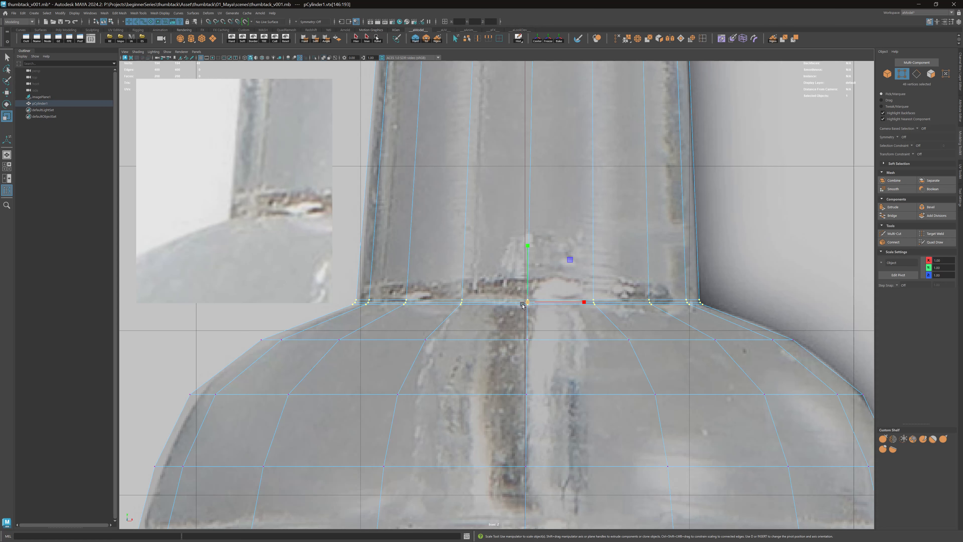
{"action": "left_click_drag", "start_coordinate": [525, 303], "coordinate": [490, 304]}
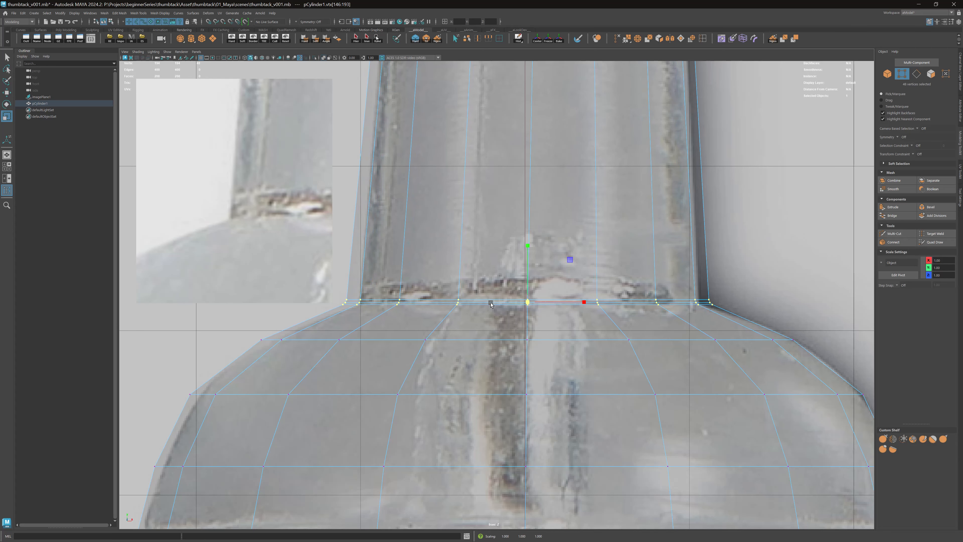
{"action": "key", "text": "ctrl+z"}
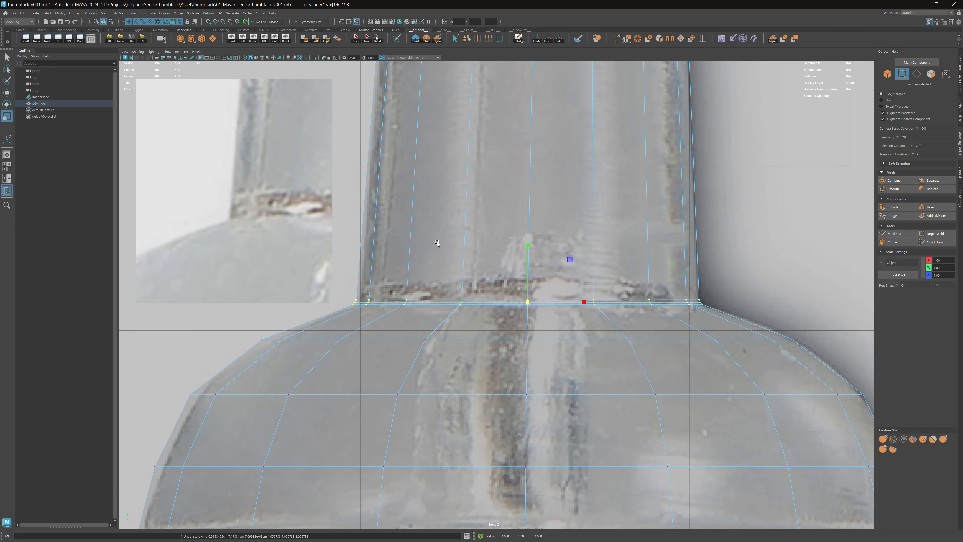
Step: Scale the handle joint's bevel vertices inward in the perspective view, leaving out the vertical axis, and return to the front view
{"action": "key", "text": "space"}
{"action": "left_click_drag", "start_coordinate": [516, 238], "coordinate": [517, 218]}
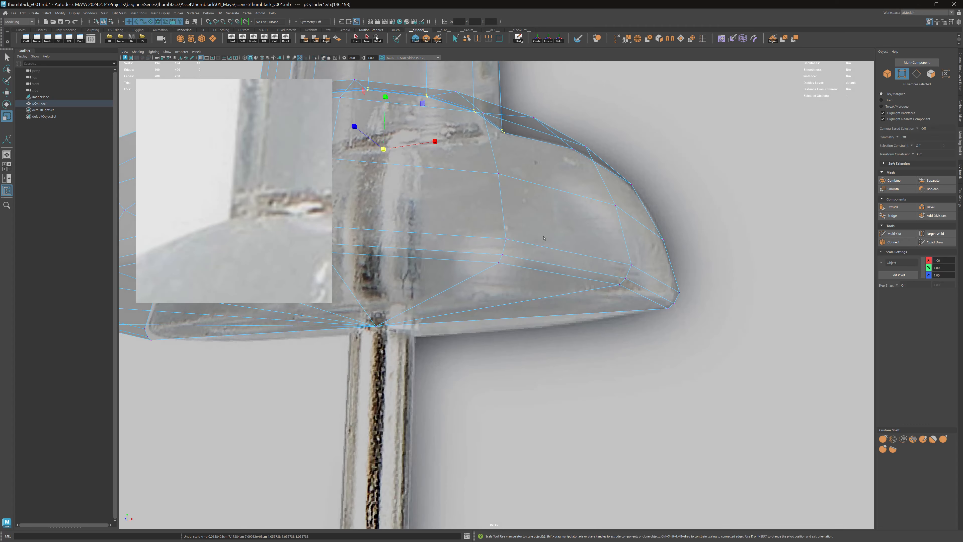
{"action": "key", "text": "f"}
{"action": "left_click_drag", "start_coordinate": [552, 245], "coordinate": [547, 297], "text": "alt"}
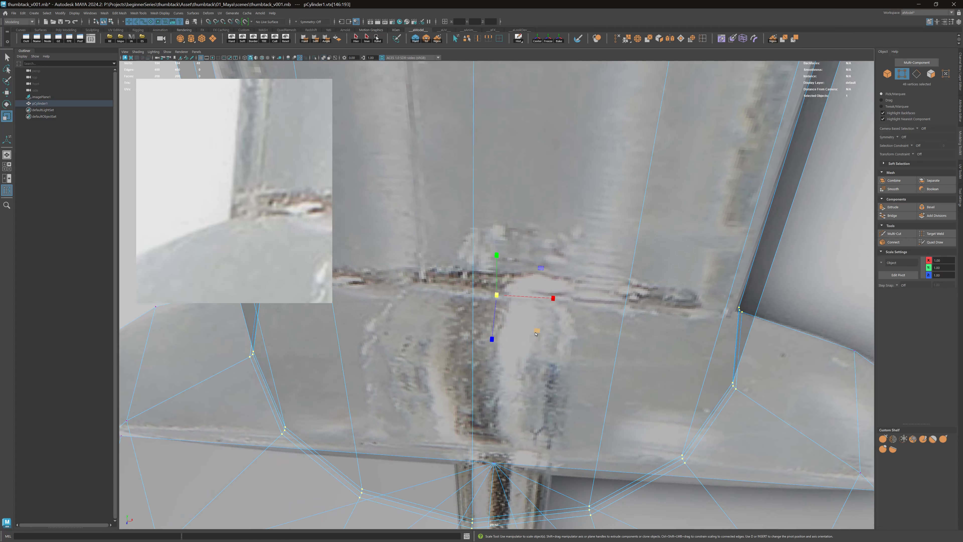
{"action": "left_click_drag", "start_coordinate": [537, 333], "coordinate": [551, 295]}
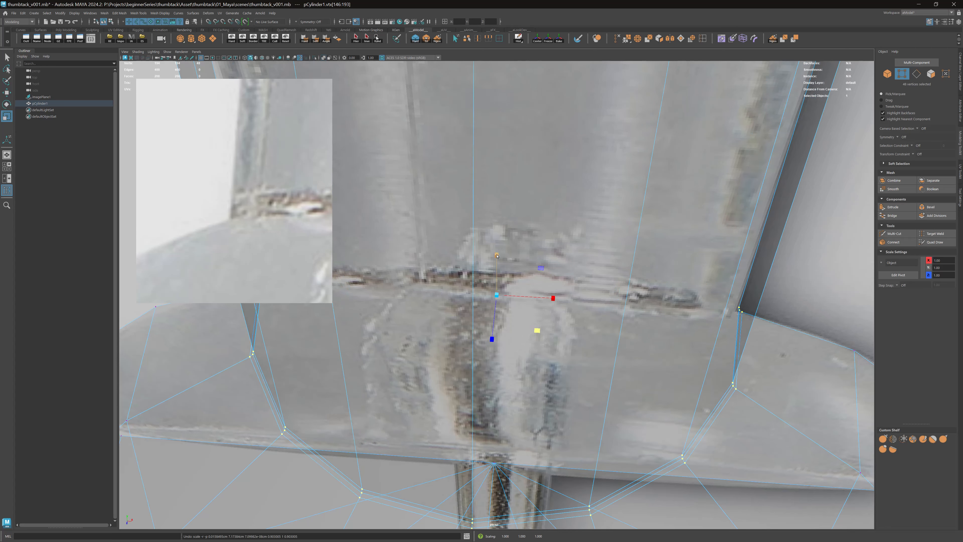
{"action": "left_click_drag", "start_coordinate": [497, 256], "coordinate": [497, 262], "text": "ctrl"}
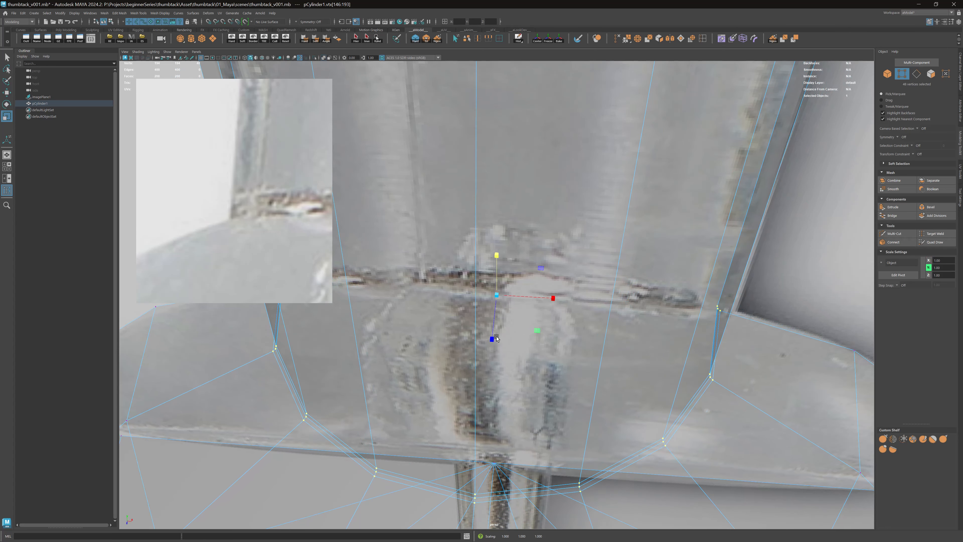
{"action": "key", "text": "space"}
{"action": "left_click_drag", "start_coordinate": [558, 258], "coordinate": [559, 270]}
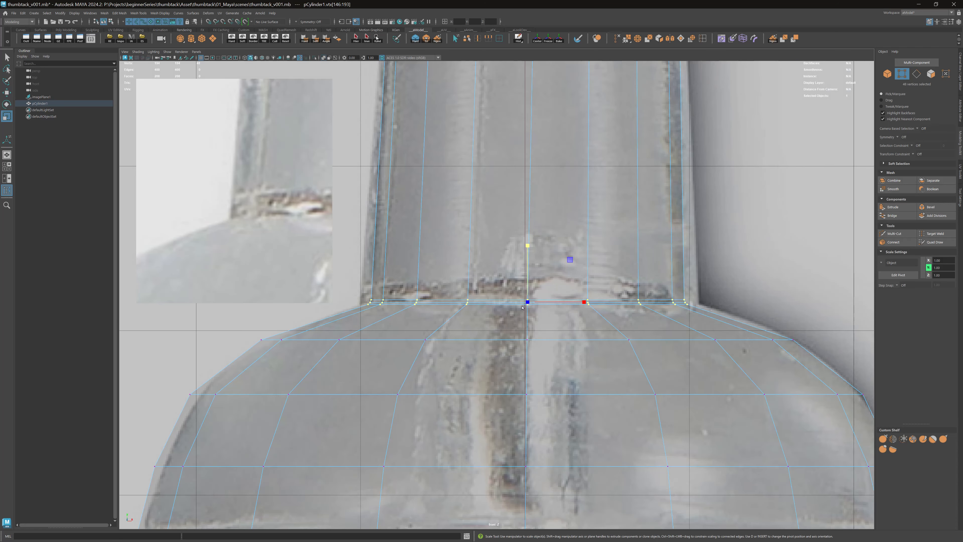
Step: Scale the handle joint's bevel vertices outward along X and Z only and shift them slightly sideways to fit the reference
{"action": "left_click_drag", "start_coordinate": [527, 303], "coordinate": [539, 300]}
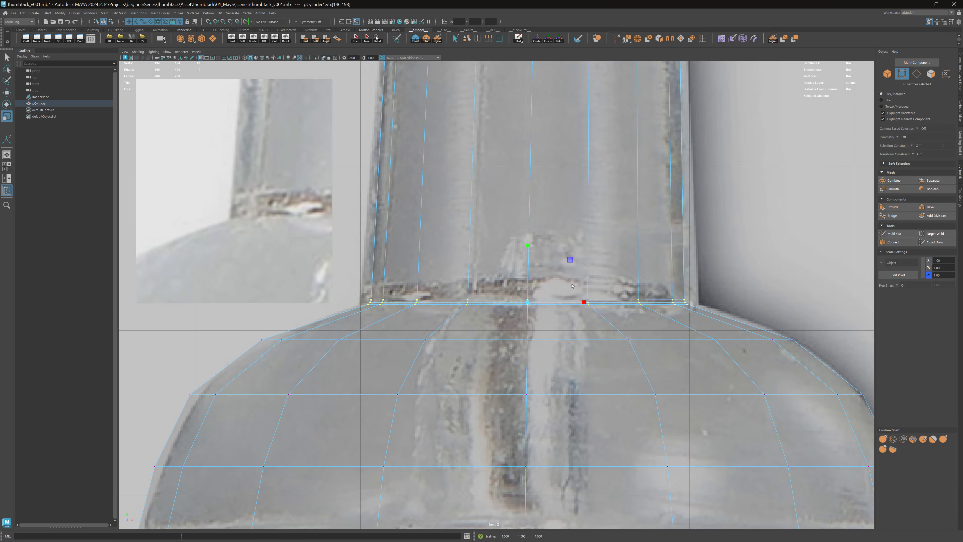
{"action": "key", "text": "ctrl+z"}
{"action": "left_click", "coordinate": [923, 265]}
{"action": "middle_click_drag", "start_coordinate": [745, 264], "coordinate": [765, 264]}
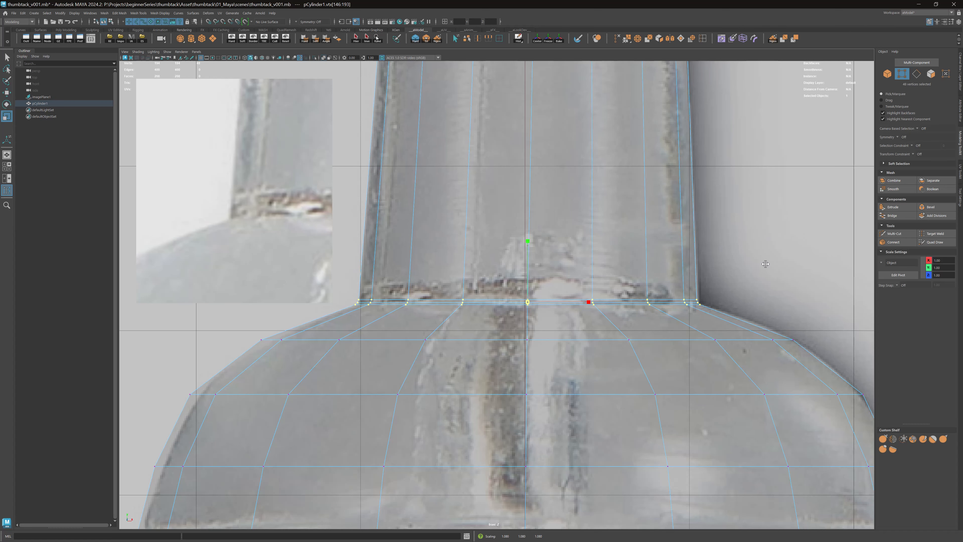
{"action": "key", "text": "w"}
{"action": "left_click_drag", "start_coordinate": [587, 302], "coordinate": [588, 302]}
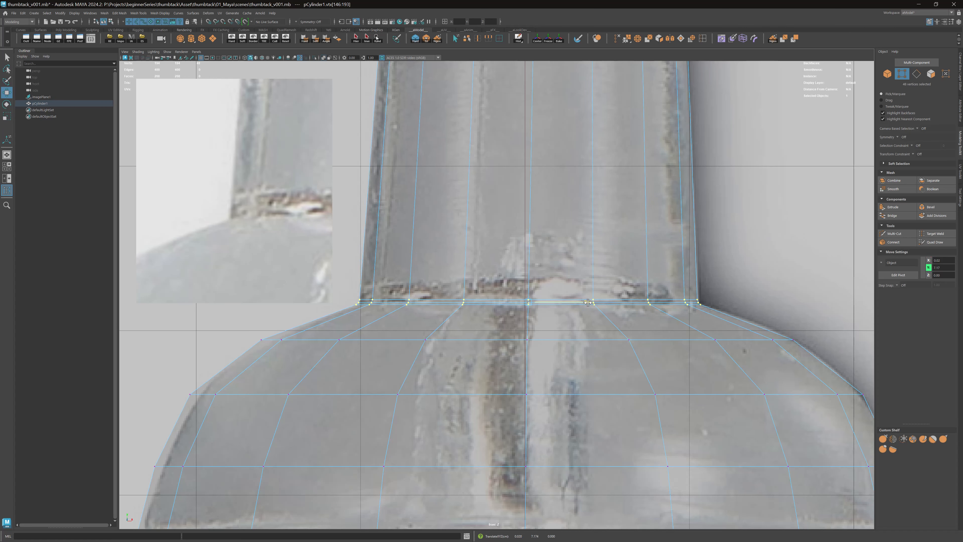
Step: Check both sides of the domed base and the handle joint against the reference silhouette
{"action": "scroll", "coordinate": [617, 270], "scroll_direction": "down", "scroll_amount": 5}
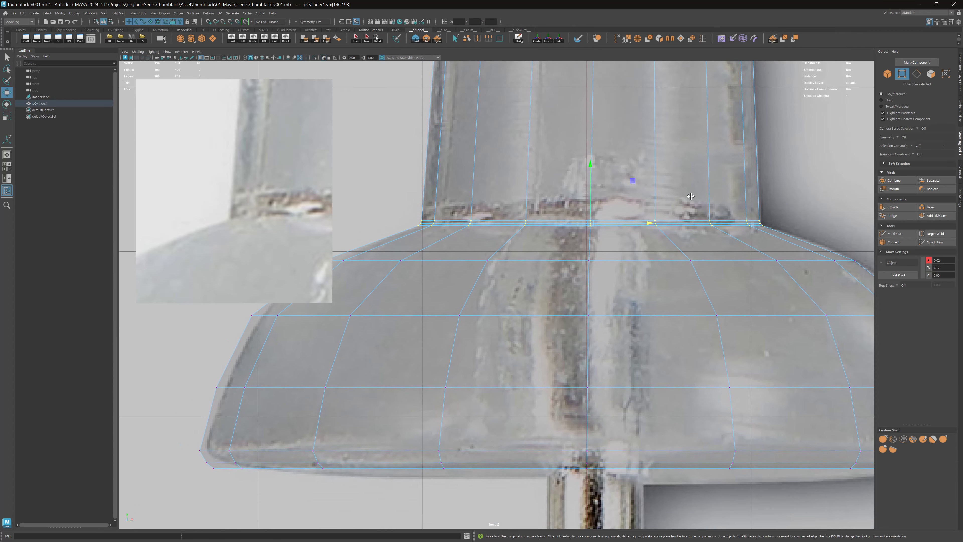
{"action": "scroll", "coordinate": [683, 196], "scroll_direction": "up", "scroll_amount": 3}
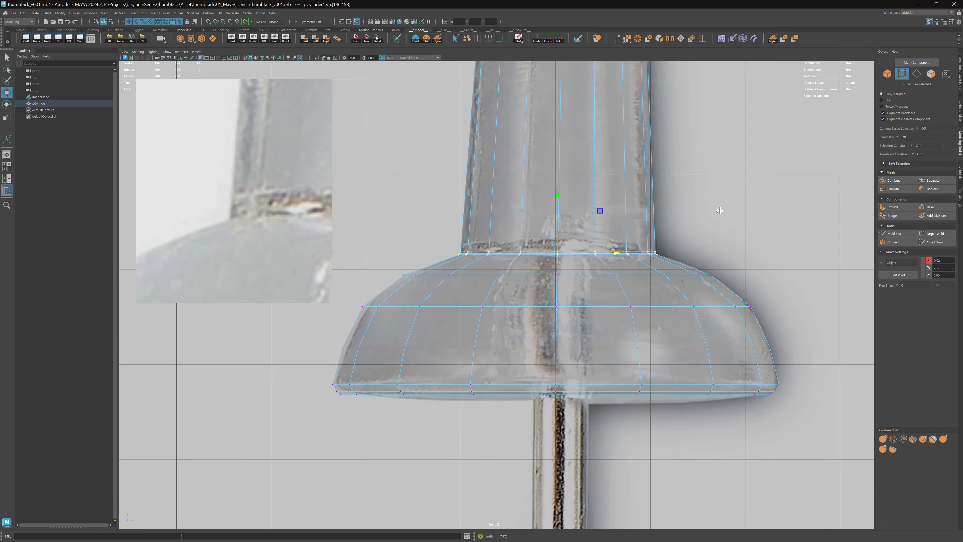
{"action": "middle_click_drag", "start_coordinate": [436, 329], "coordinate": [541, 315], "text": "alt"}
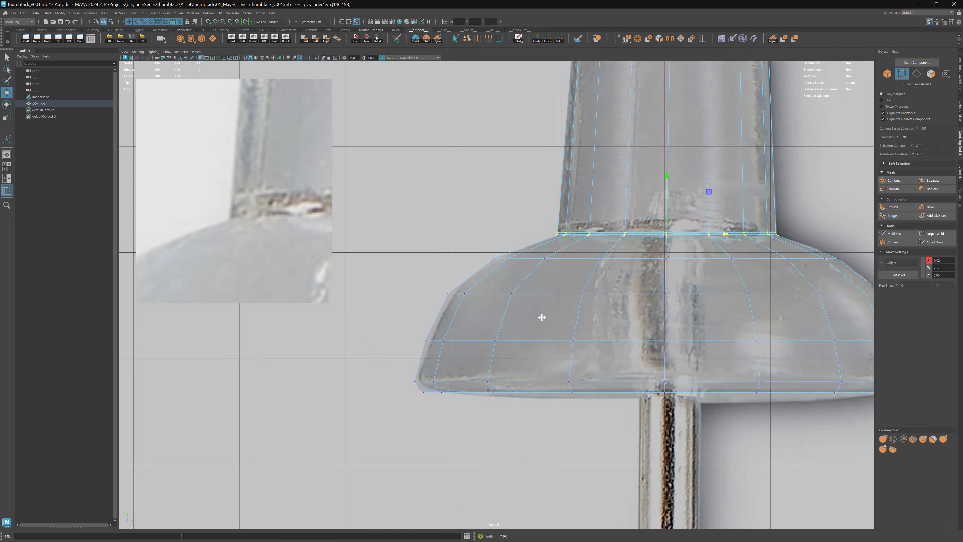
{"action": "right_click_drag", "start_coordinate": [541, 316], "coordinate": [599, 322], "text": "alt"}
{"action": "middle_click_drag", "start_coordinate": [853, 327], "coordinate": [553, 308], "text": "alt"}
{"action": "right_click_drag", "start_coordinate": [578, 308], "coordinate": [406, 289], "text": "alt"}
{"action": "right_click_drag", "start_coordinate": [531, 298], "coordinate": [637, 314], "text": "alt"}
{"action": "middle_click_drag", "start_coordinate": [464, 283], "coordinate": [597, 292], "text": "alt"}
{"action": "right_click_drag", "start_coordinate": [616, 292], "coordinate": [720, 298], "text": "alt"}
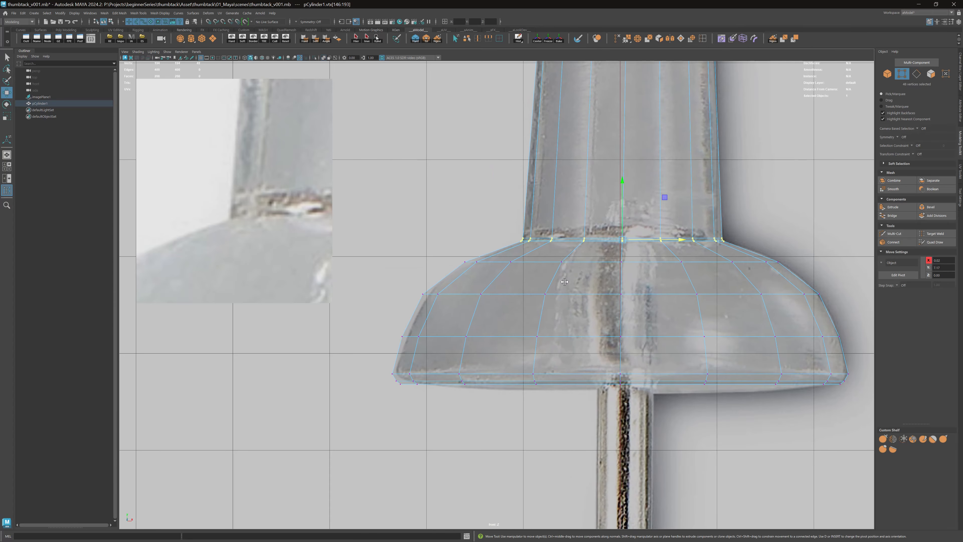
{"action": "mouse_move", "coordinate": [535, 268]}
{"action": "right_mouse_down", "text": "alt"}
{"action": "mouse_move", "coordinate": [556, 274]}
{"action": "mouse_move", "coordinate": [549, 276]}
{"action": "right_mouse_up", "text": "alt"}
{"action": "middle_click_drag", "start_coordinate": [549, 277], "coordinate": [518, 275], "text": "alt"}
Step: Select the horizontal edge loop across the upper dome, shift it slightly sideways and fine-tune its scale to match the reference
{"action": "key", "text": "q"}
{"action": "key", "text": "F10"}
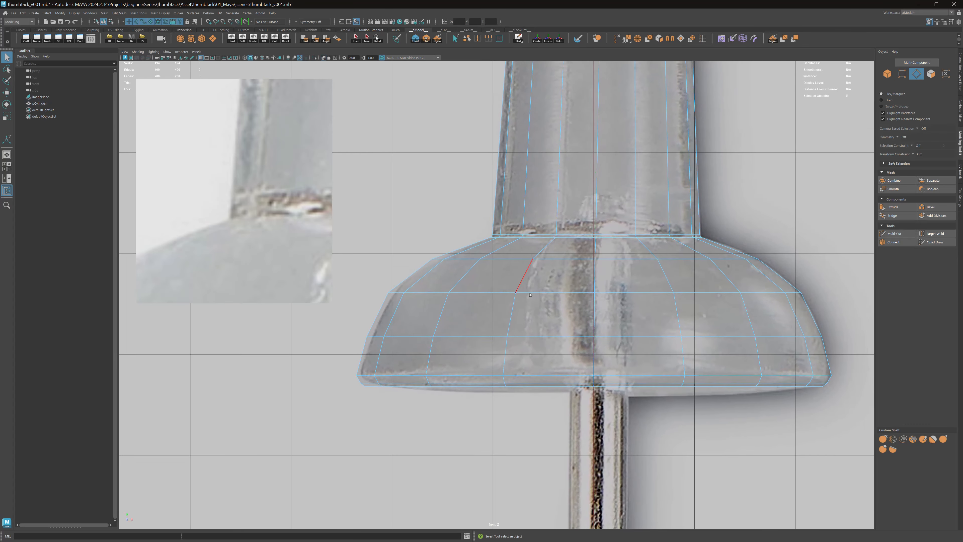
{"action": "double_click", "coordinate": [550, 292]}
{"action": "key", "text": "w"}
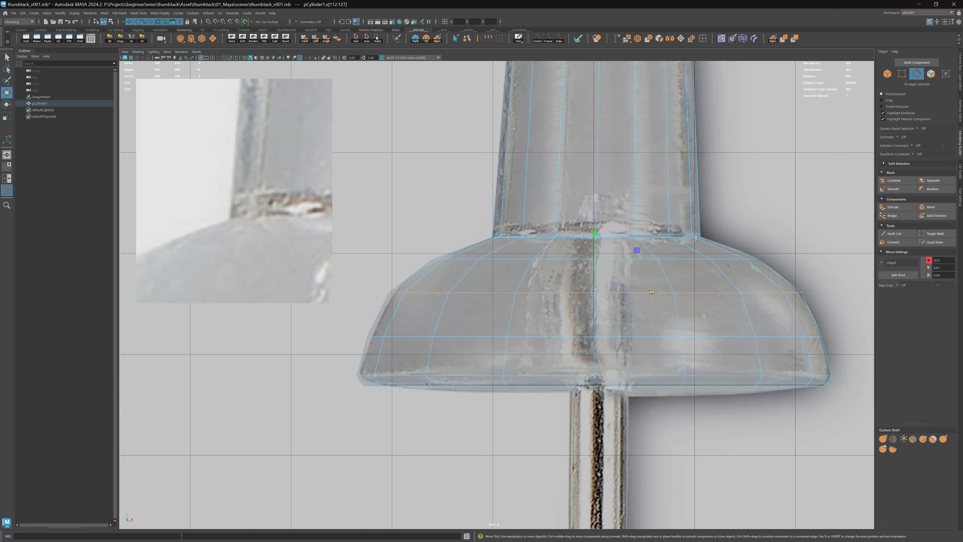
{"action": "left_click_drag", "start_coordinate": [653, 292], "coordinate": [655, 292]}
{"action": "key", "text": "r"}
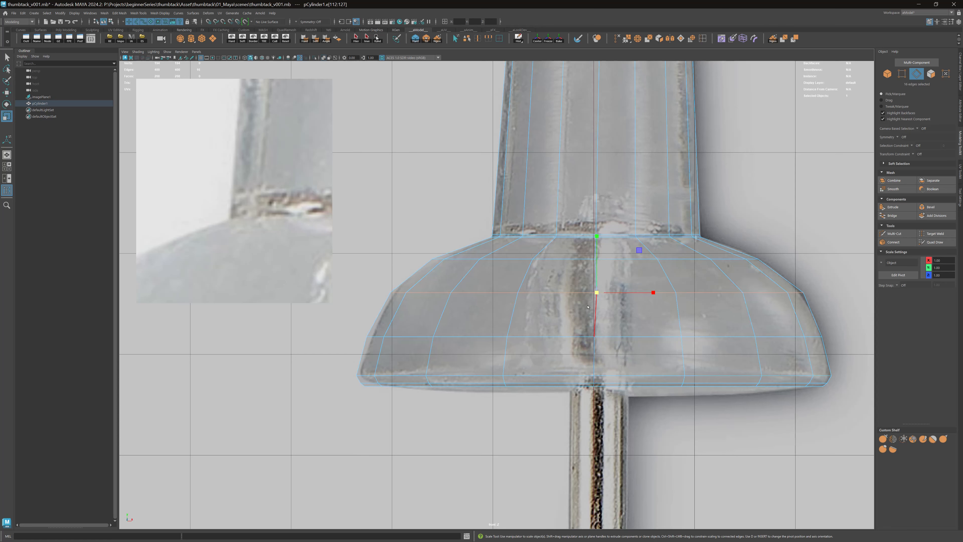
{"action": "left_click_drag", "start_coordinate": [595, 296], "coordinate": [594, 296]}
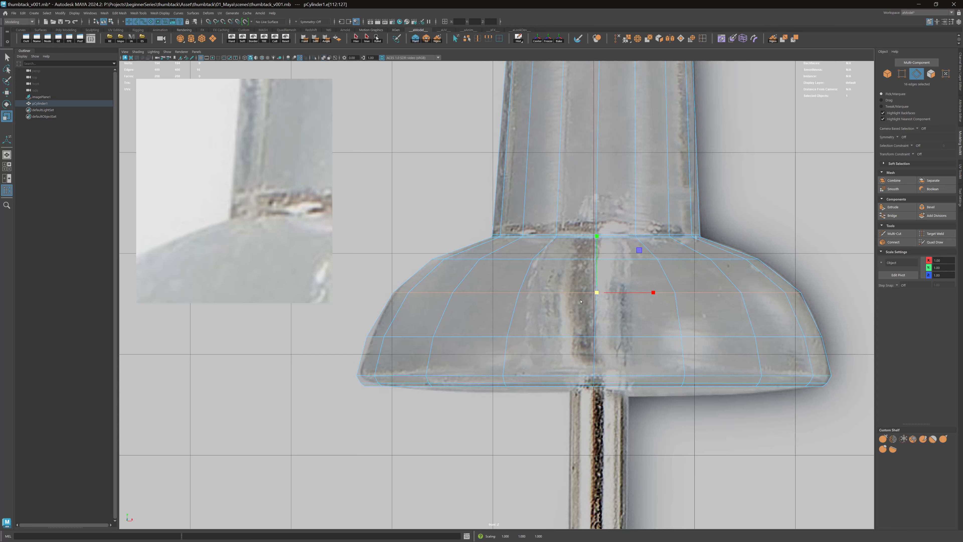
Step: Shift the edge loop around the lower dome slightly sideways and scale it down a little to match the reference
{"action": "key", "text": "q"}
{"action": "key", "text": "w"}
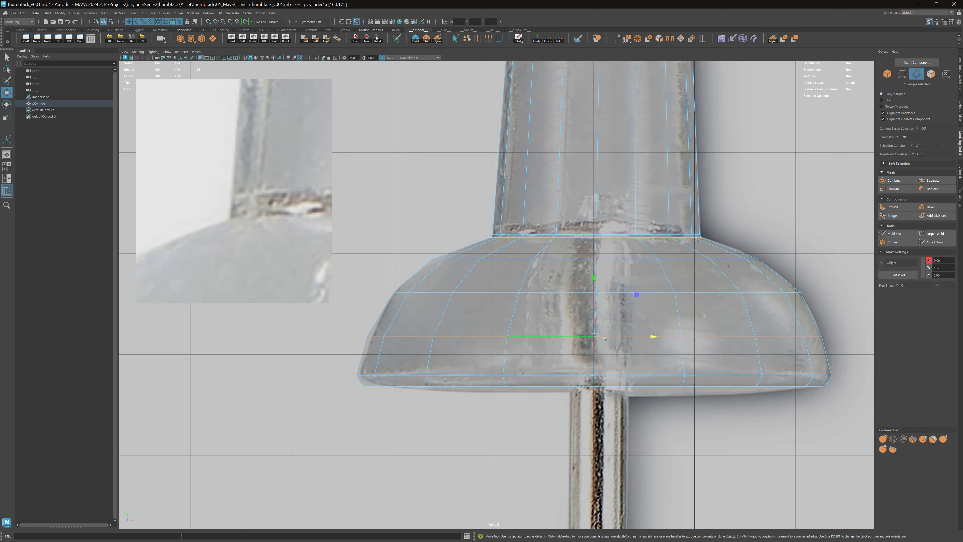
{"action": "left_click_drag", "start_coordinate": [618, 337], "coordinate": [622, 337]}
{"action": "key", "text": "r"}
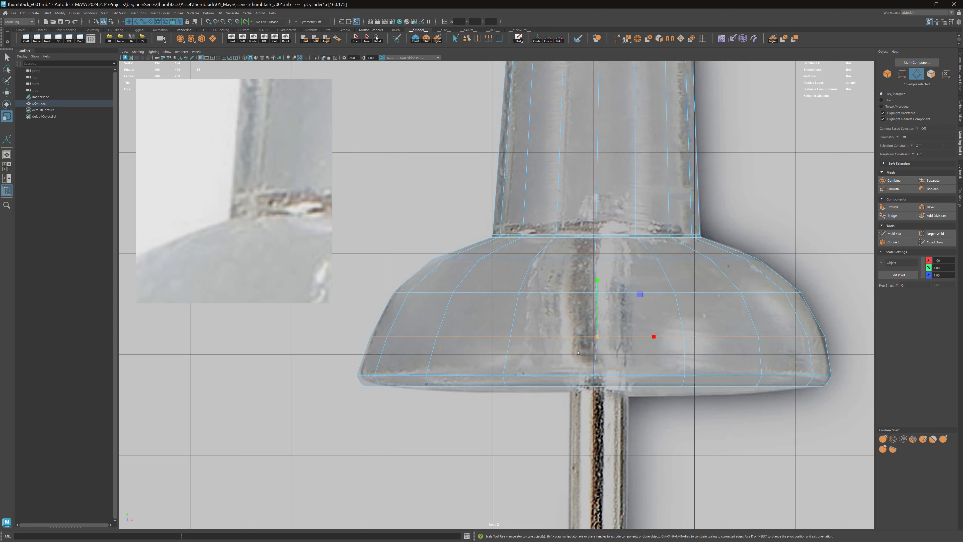
{"action": "middle_click_drag", "start_coordinate": [581, 345], "coordinate": [579, 345]}
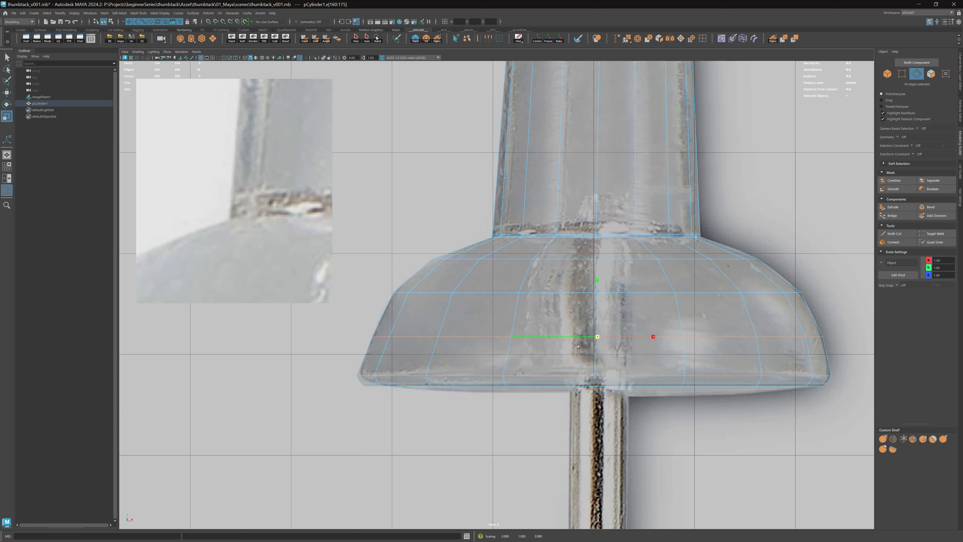
{"action": "key", "text": "w"}
{"action": "key", "text": "q"}
Step: Select all vertices of the base rim, shift them slightly sideways and fine-tune their horizontal scale against the reference
{"action": "right_click_drag", "start_coordinate": [468, 374], "coordinate": [329, 368]}
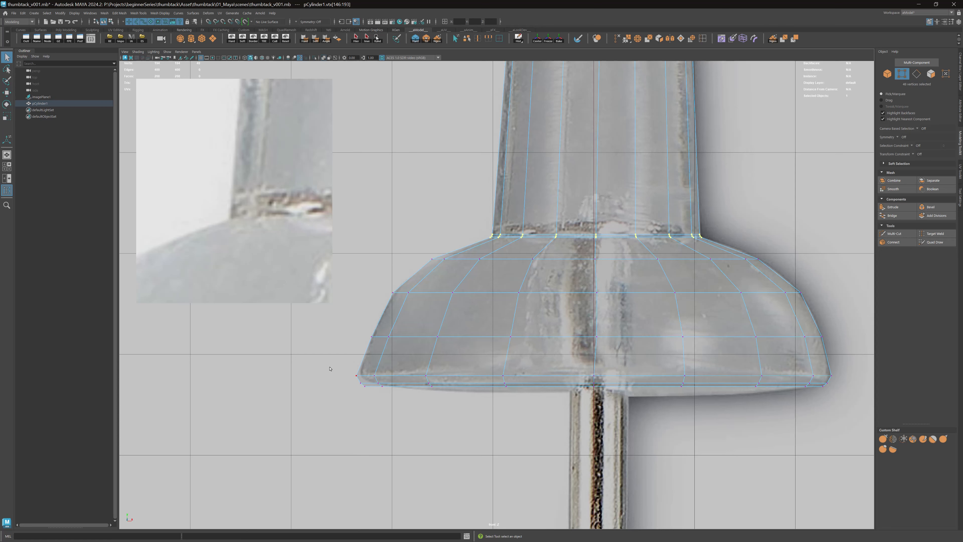
{"action": "left_click_drag", "start_coordinate": [844, 413], "coordinate": [844, 413]}
{"action": "key", "text": "w"}
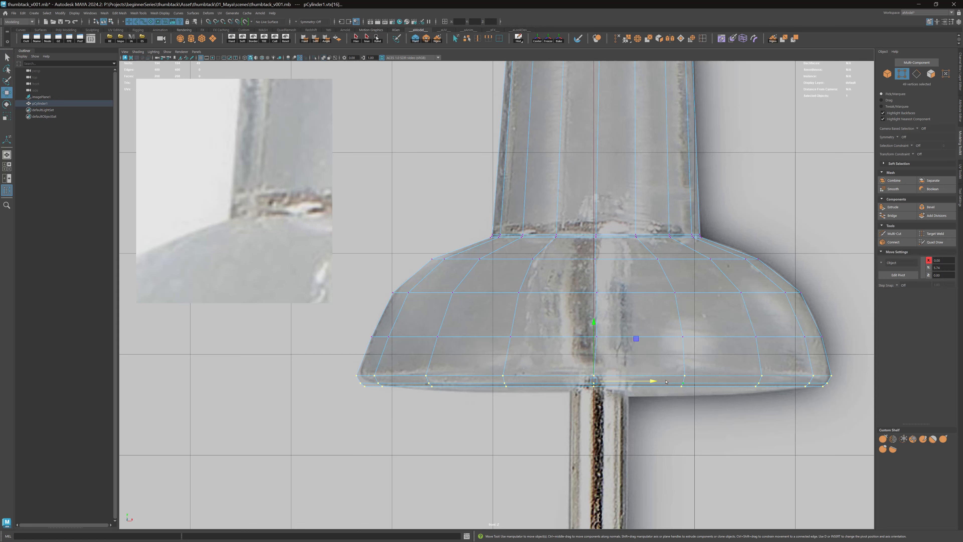
{"action": "key", "text": "r"}
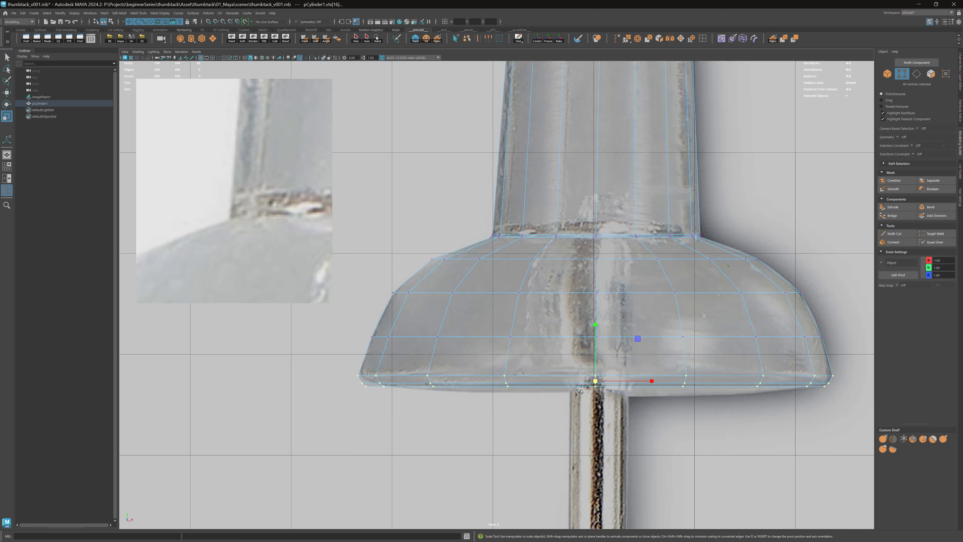
{"action": "left_click_drag", "start_coordinate": [595, 325], "coordinate": [595, 325], "text": "ctrl"}
Step: Bevel the edge loop where the handle meets the flared head
{"action": "middle_click_drag", "start_coordinate": [649, 249], "coordinate": [624, 393], "text": "alt"}
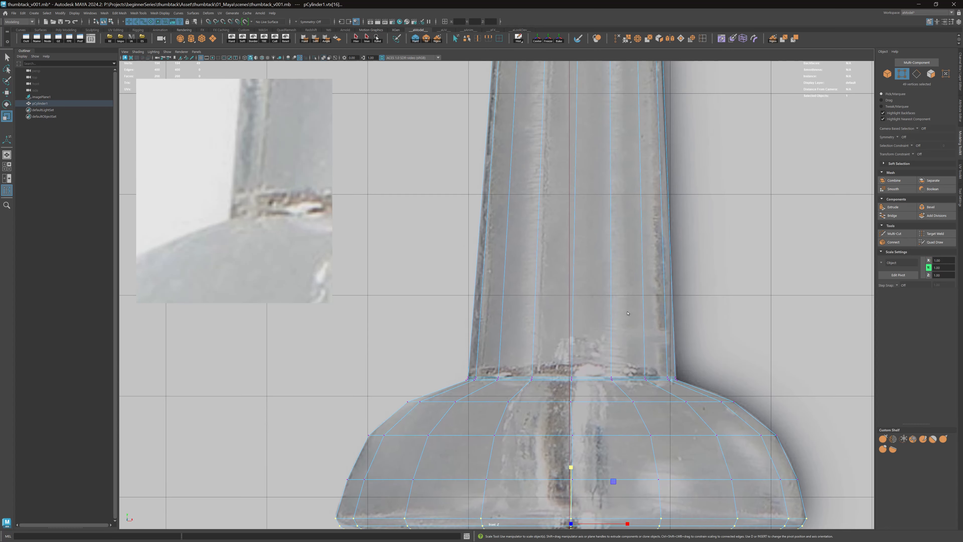
{"action": "middle_click_drag", "start_coordinate": [629, 236], "coordinate": [616, 257], "text": "alt"}
{"action": "right_click_drag", "start_coordinate": [617, 257], "coordinate": [594, 244], "text": "alt"}
{"action": "middle_click_drag", "start_coordinate": [594, 244], "coordinate": [587, 390], "text": "alt"}
{"action": "right_click_drag", "start_coordinate": [629, 265], "coordinate": [800, 271], "text": "alt"}
{"action": "middle_click_drag", "start_coordinate": [628, 273], "coordinate": [613, 353], "text": "alt"}
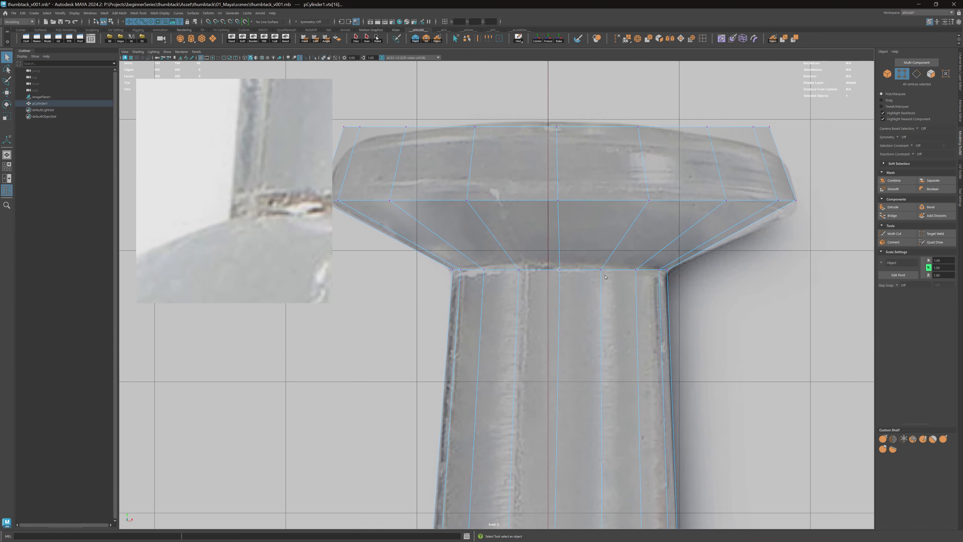
{"action": "key", "text": "q"}
{"action": "key", "text": "F10"}
{"action": "double_click", "coordinate": [611, 270]}
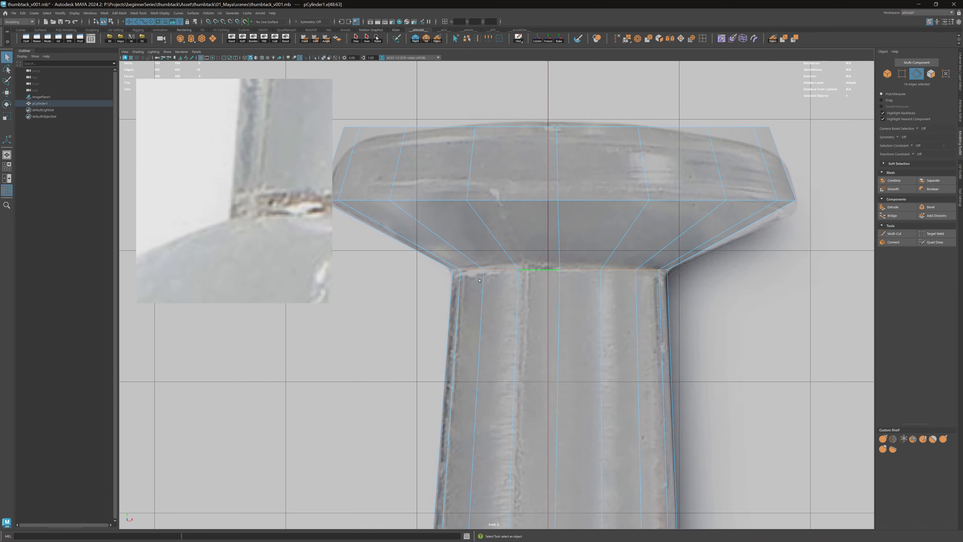
{"action": "left_click", "coordinate": [931, 206]}
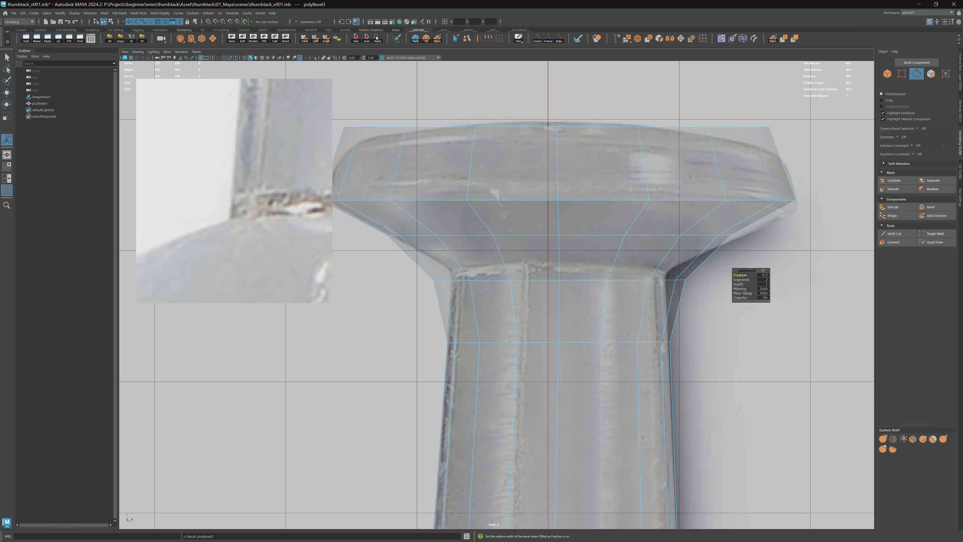
Step: Adjust the Fraction of the head joint's bevel and activate its Segments setting
{"action": "left_click_drag", "start_coordinate": [740, 274], "coordinate": [607, 252]}
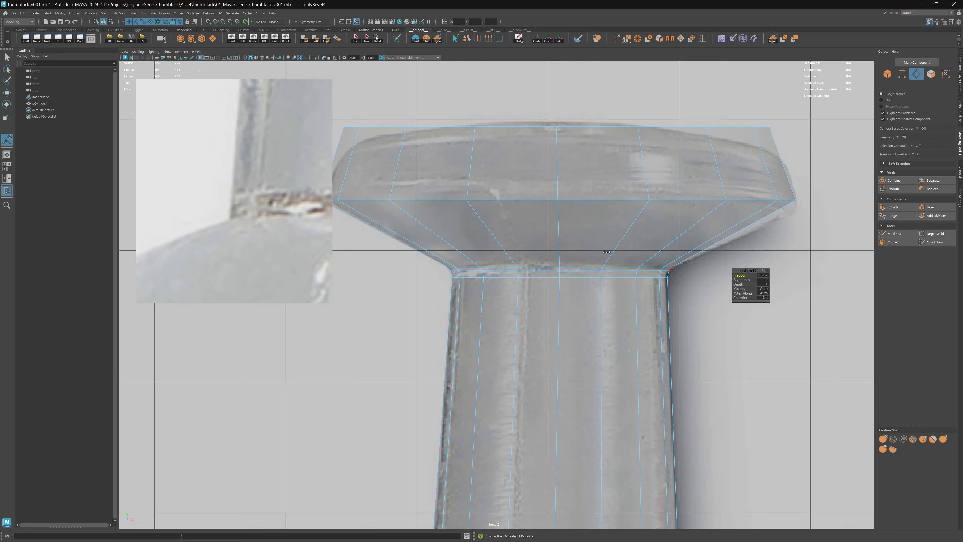
{"action": "middle_click_drag", "start_coordinate": [604, 252], "coordinate": [664, 253]}
{"action": "left_click", "coordinate": [740, 279]}
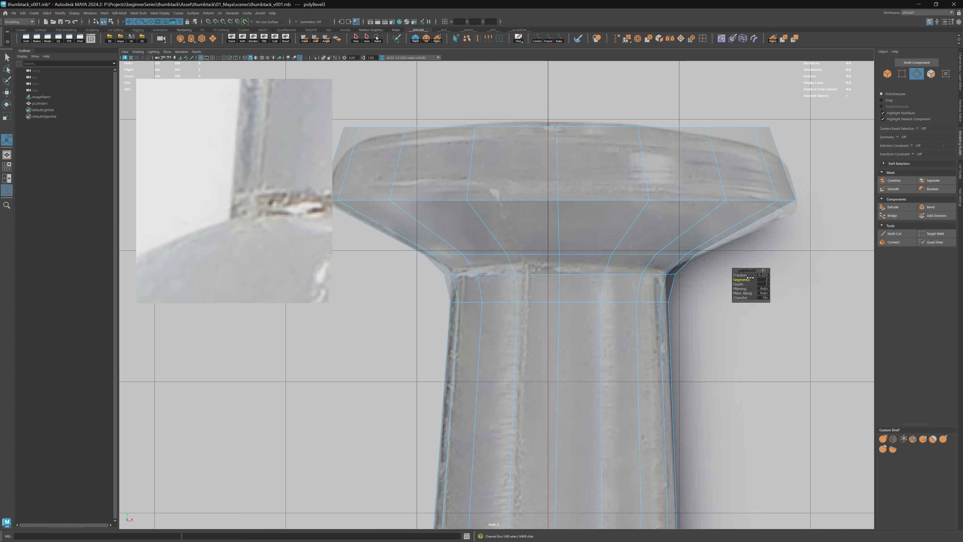
{"action": "mouse_move", "coordinate": [743, 280]}
{"action": "middle_mouse_down"}
{"action": "mouse_move", "coordinate": [845, 278]}
{"action": "mouse_move", "coordinate": [744, 277]}
{"action": "middle_mouse_up"}
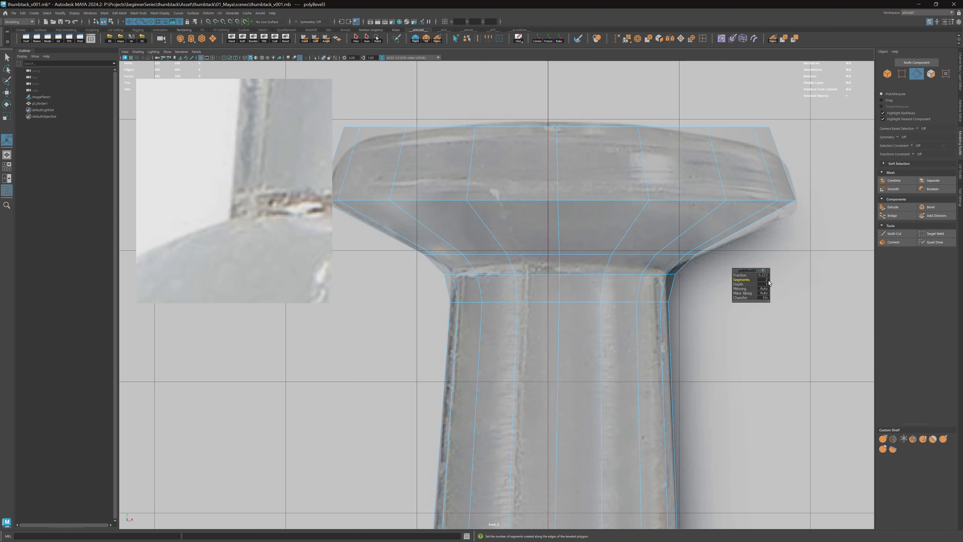
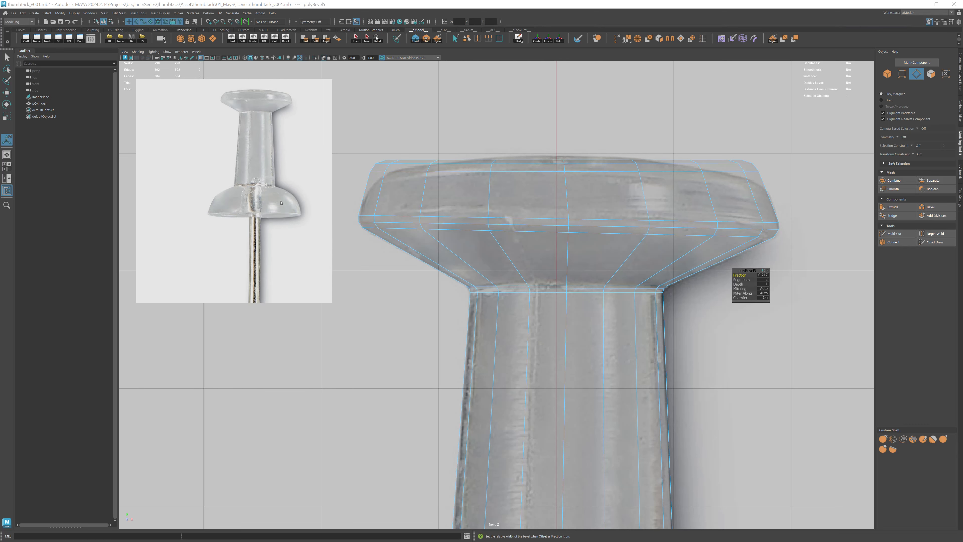
Step: Examine the domed base and its lower rim in the reference image
{"action": "scroll", "coordinate": [260, 207], "scroll_direction": "up", "scroll_amount": 3}
{"action": "scroll", "coordinate": [255, 216], "scroll_direction": "up", "scroll_amount": 1}
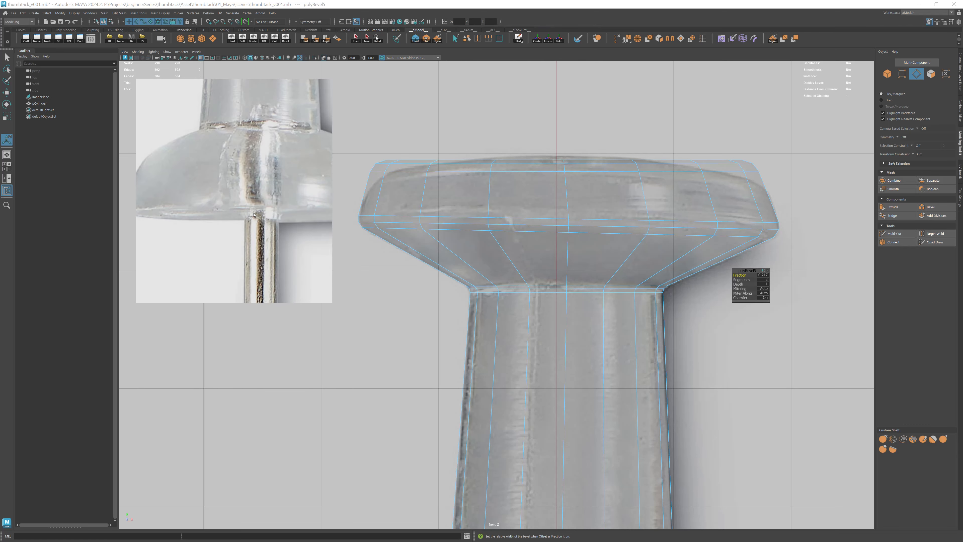
{"action": "scroll", "coordinate": [255, 216], "scroll_direction": "down", "scroll_amount": 1}
{"action": "middle_click_drag", "start_coordinate": [314, 209], "coordinate": [299, 201]}
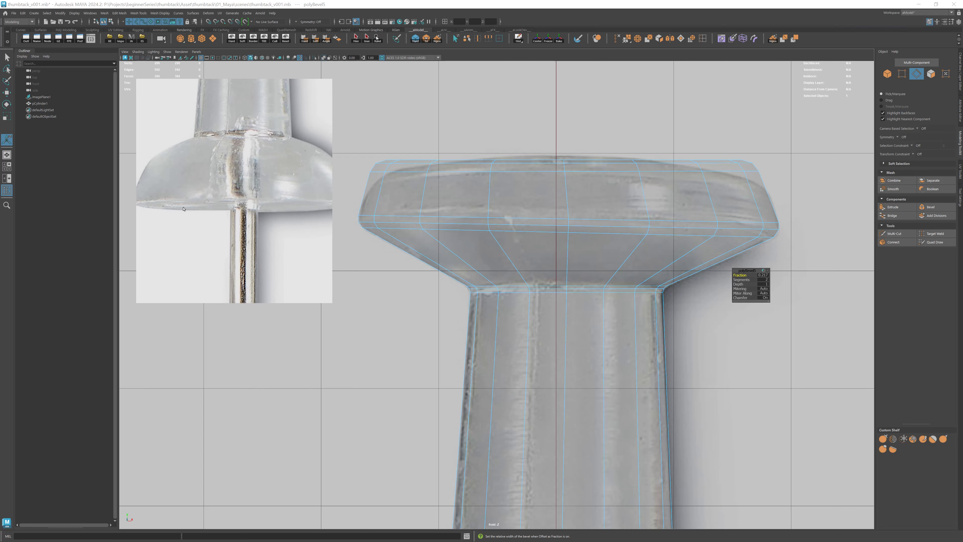
Step: Compare the flat top of the model's head with the reference photo in the front and perspective views
{"action": "scroll", "coordinate": [265, 178], "scroll_direction": "down", "scroll_amount": 3}
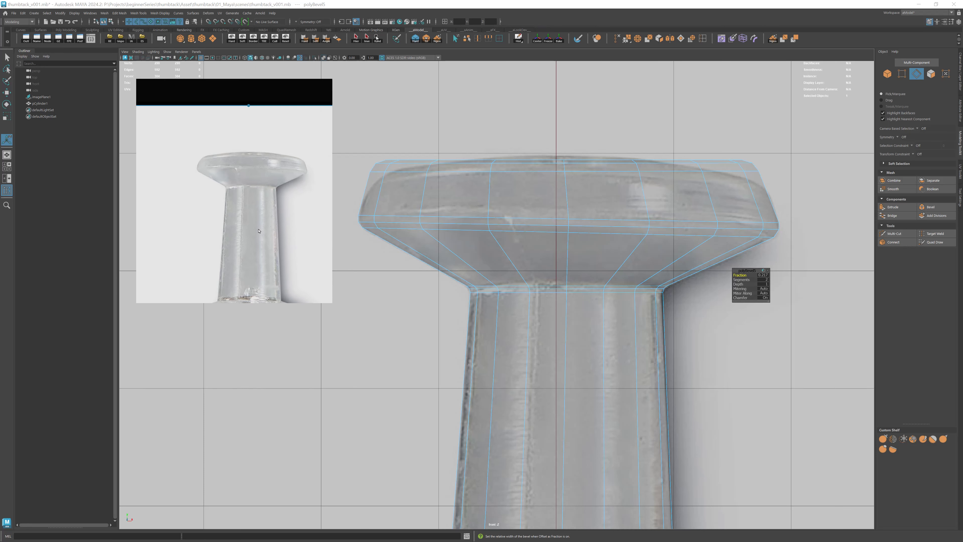
{"action": "scroll", "coordinate": [241, 146], "scroll_direction": "up", "scroll_amount": 3}
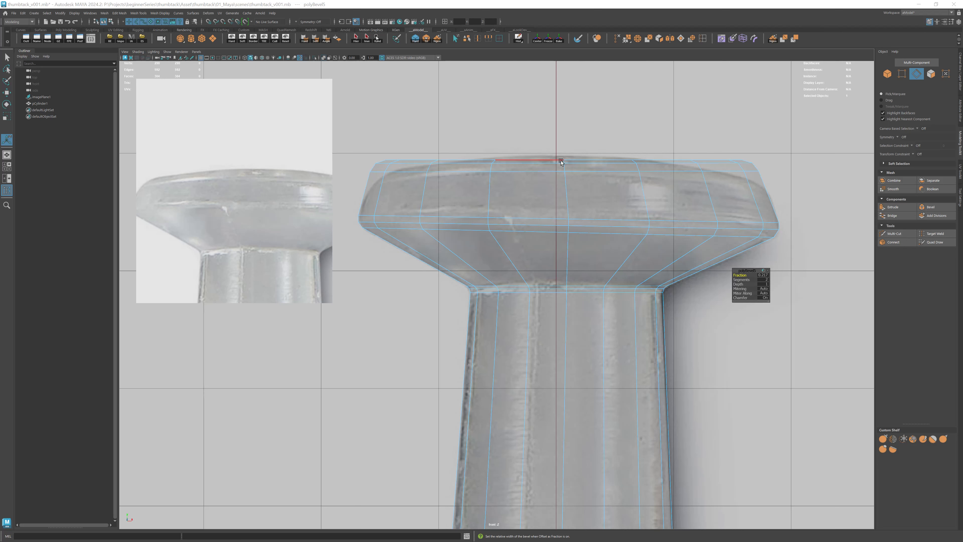
{"action": "scroll", "coordinate": [565, 156], "scroll_direction": "down", "scroll_amount": 2}
{"action": "scroll", "coordinate": [563, 155], "scroll_direction": "up", "scroll_amount": 2}
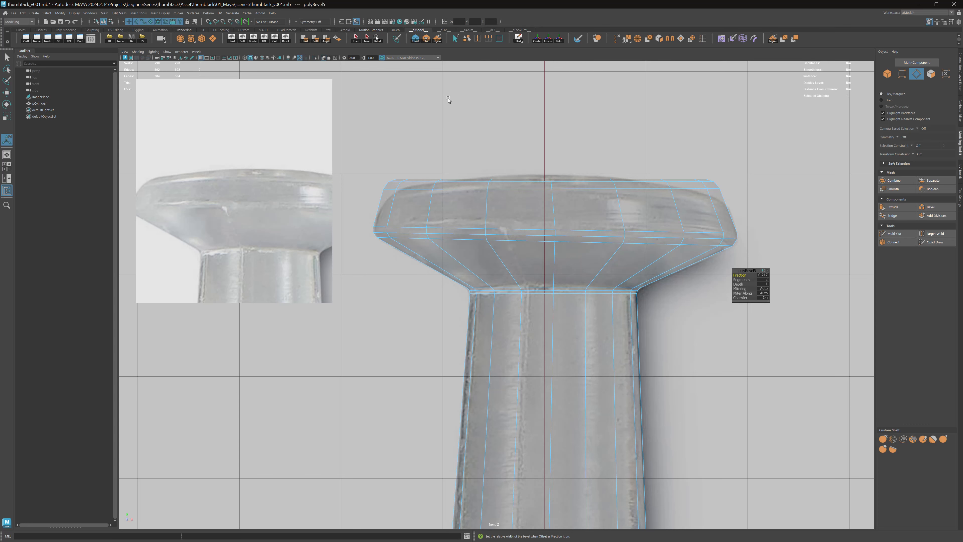
{"action": "key", "text": "space"}
{"action": "left_click_drag", "start_coordinate": [449, 99], "coordinate": [489, 96]}
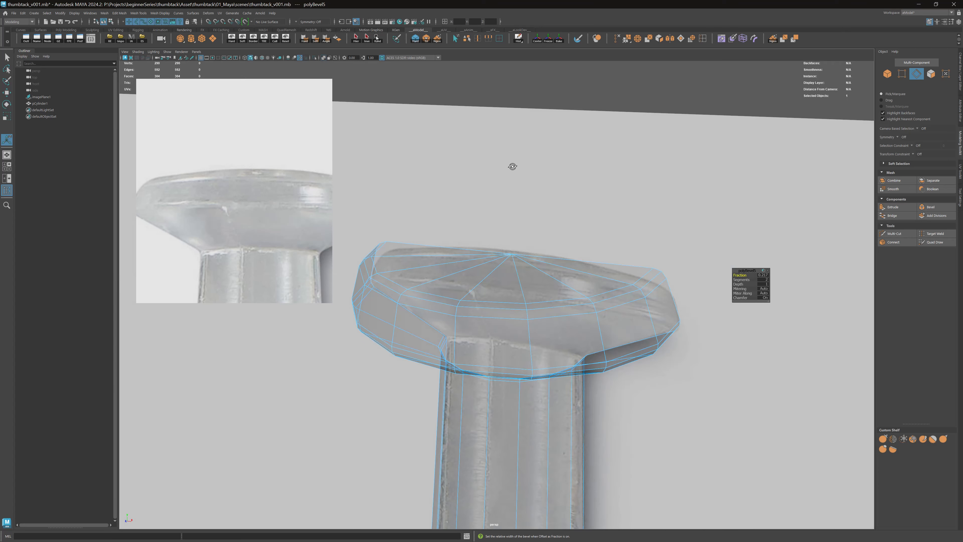
{"action": "left_click_drag", "start_coordinate": [513, 166], "coordinate": [543, 144], "text": "alt"}
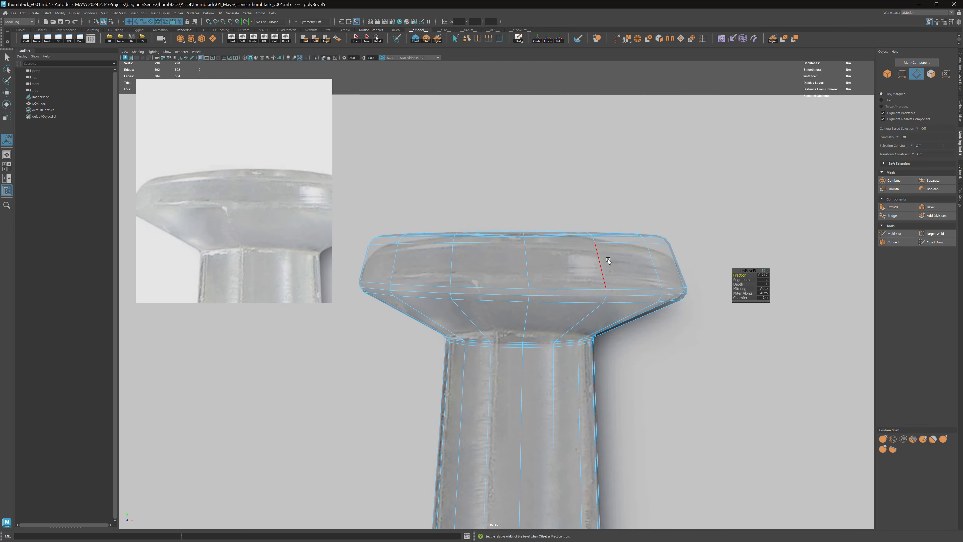
{"action": "right_click_drag", "start_coordinate": [613, 275], "coordinate": [608, 268], "text": "alt"}
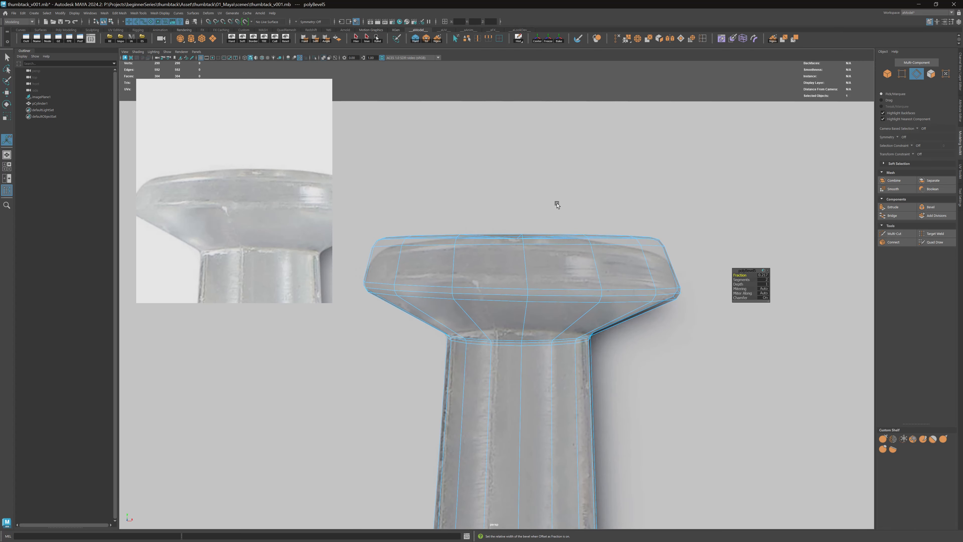
{"action": "key", "text": "space"}
{"action": "left_click_drag", "start_coordinate": [556, 205], "coordinate": [557, 222]}
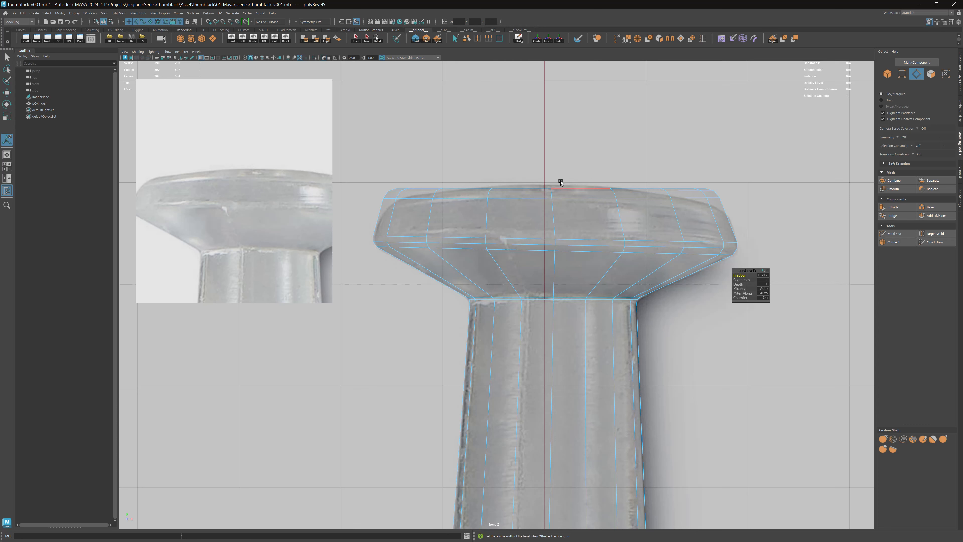
Step: Select the vertices of the head's top rim, move them down slightly and scale them to fit the reference outline
{"action": "left_click", "coordinate": [576, 188]}
{"action": "right_click_drag", "start_coordinate": [562, 189], "coordinate": [512, 207]}
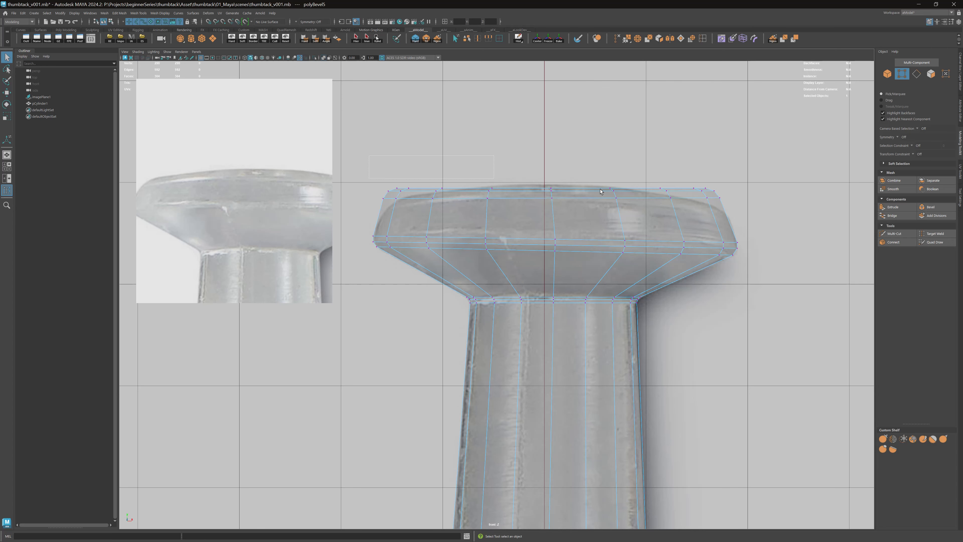
{"action": "left_click_drag", "start_coordinate": [749, 213], "coordinate": [750, 213]}
{"action": "key", "text": "w"}
{"action": "mouse_move", "coordinate": [551, 151]}
{"action": "left_mouse_down"}
{"action": "mouse_move", "coordinate": [552, 143]}
{"action": "mouse_move", "coordinate": [554, 154]}
{"action": "left_mouse_up"}
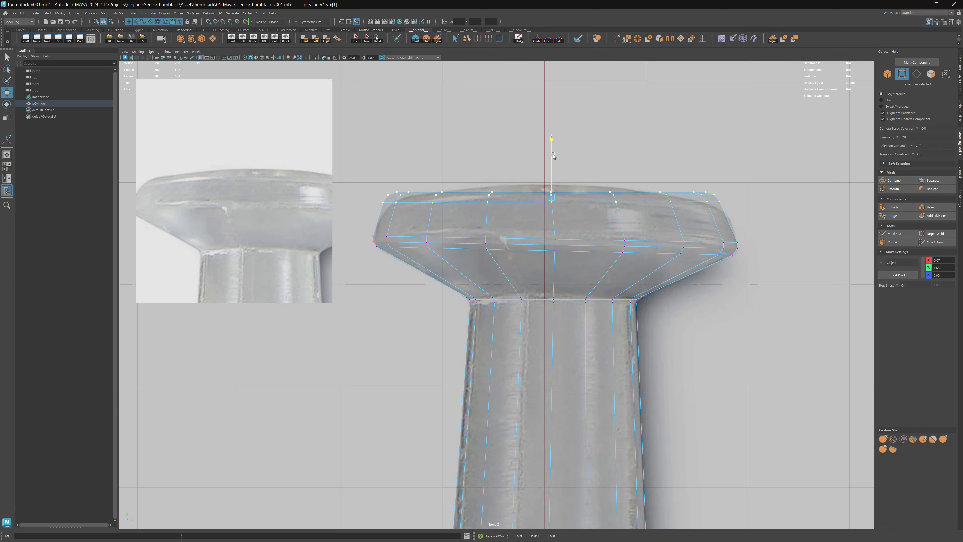
{"action": "key", "text": "r"}
{"action": "mouse_move", "coordinate": [549, 201]}
{"action": "left_mouse_down"}
{"action": "mouse_move", "coordinate": [533, 198]}
{"action": "mouse_move", "coordinate": [551, 198]}
{"action": "left_mouse_up"}
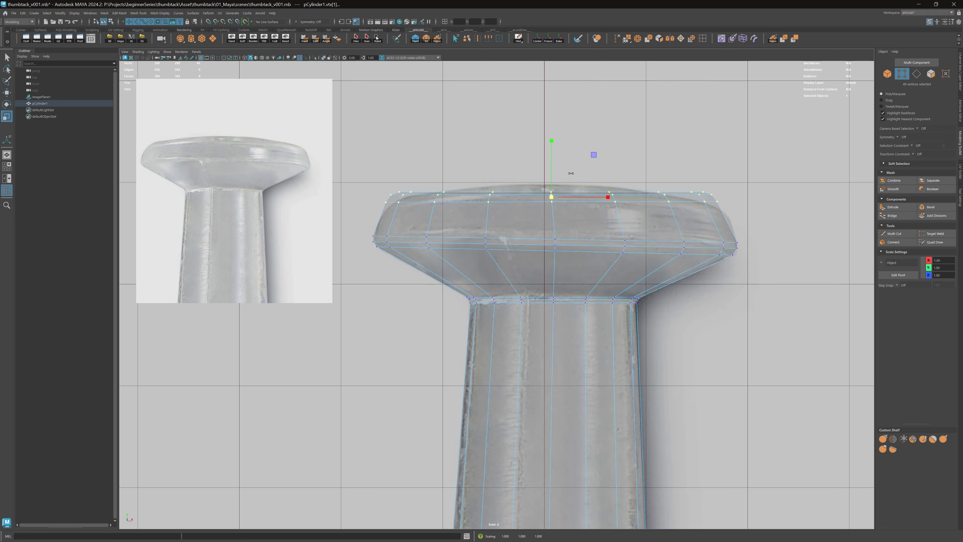
Step: Return the thumbtack body to object mode in the perspective view and hide the reference image plane
{"action": "key", "text": "space"}
{"action": "left_click_drag", "start_coordinate": [572, 173], "coordinate": [572, 148]}
{"action": "right_click_drag", "start_coordinate": [572, 148], "coordinate": [509, 249], "text": "alt"}
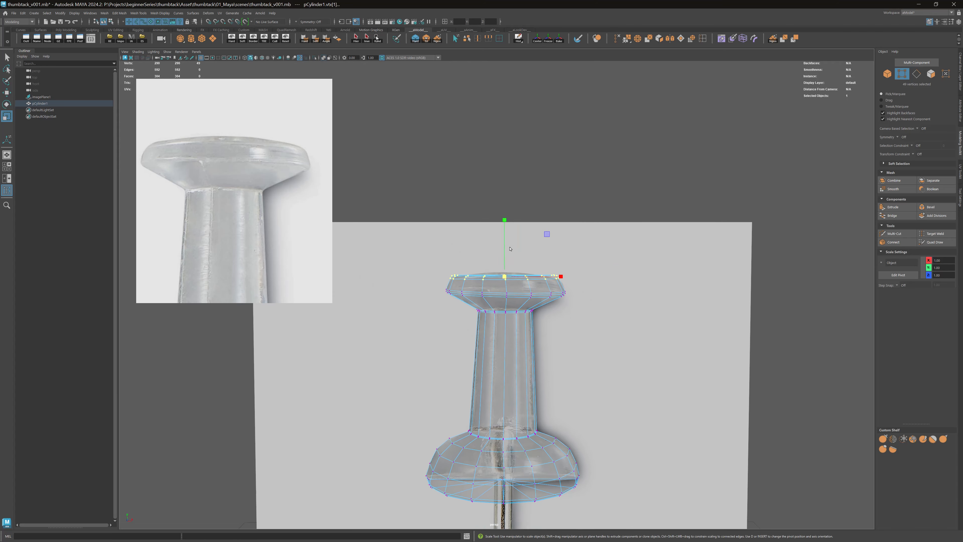
{"action": "middle_click_drag", "start_coordinate": [510, 249], "coordinate": [541, 144], "text": "alt"}
{"action": "key", "text": "q"}
{"action": "left_click_drag", "start_coordinate": [541, 144], "coordinate": [580, 198], "text": "alt"}
{"action": "key", "text": "F8"}
{"action": "left_click", "coordinate": [557, 163]}
{"action": "right_click_drag", "start_coordinate": [580, 197], "coordinate": [531, 198], "text": "alt"}
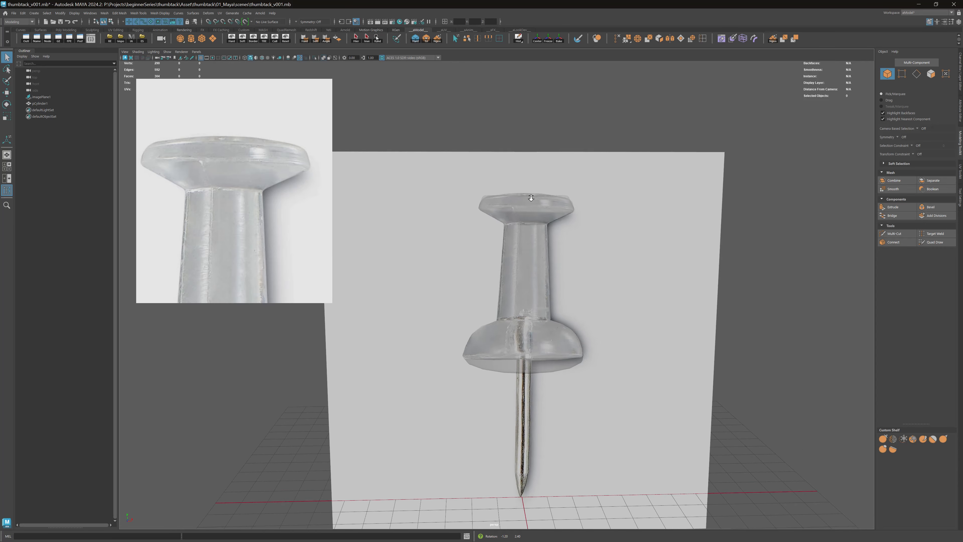
{"action": "left_click_drag", "start_coordinate": [531, 198], "coordinate": [521, 218], "text": "alt"}
{"action": "left_click", "coordinate": [521, 219]}
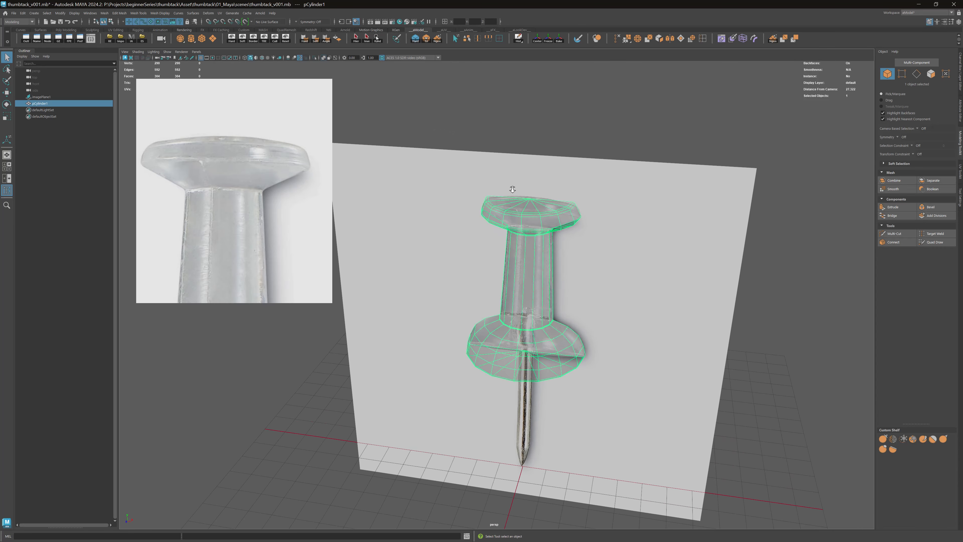
{"action": "left_click", "coordinate": [599, 196]}
{"action": "key", "text": "ctrl+h"}
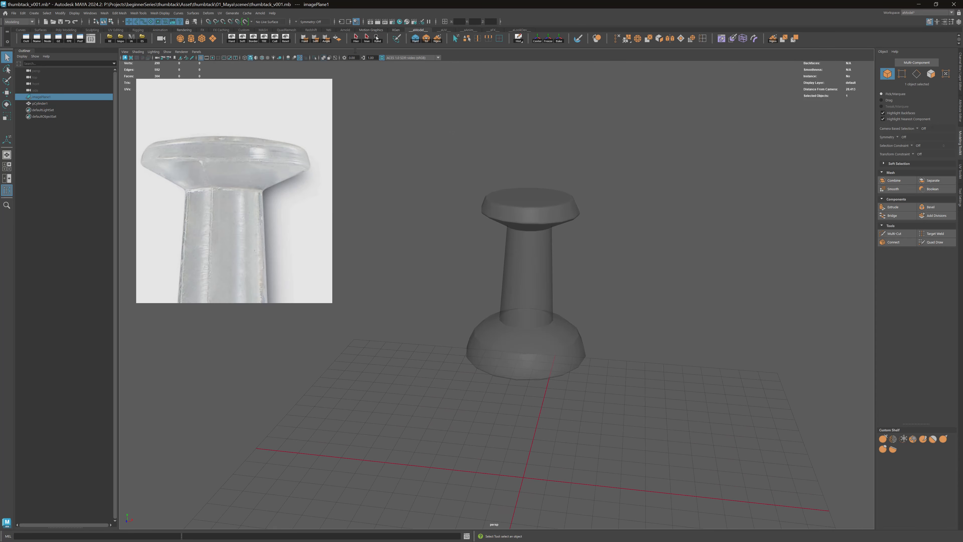
Step: Turn off X-Ray display so the thumbtack body is shaded solid
{"action": "left_click", "coordinate": [323, 58]}
{"action": "key", "text": "3"}
{"action": "scroll", "coordinate": [519, 168], "scroll_direction": "up", "scroll_amount": 4}
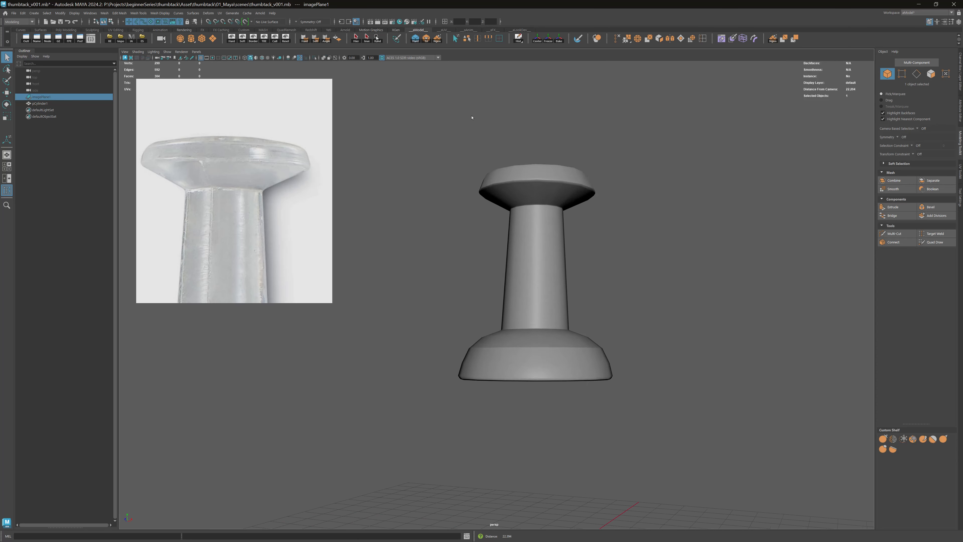
{"action": "scroll", "coordinate": [472, 117], "scroll_direction": "up", "scroll_amount": 5}
{"action": "left_click", "coordinate": [323, 59]}
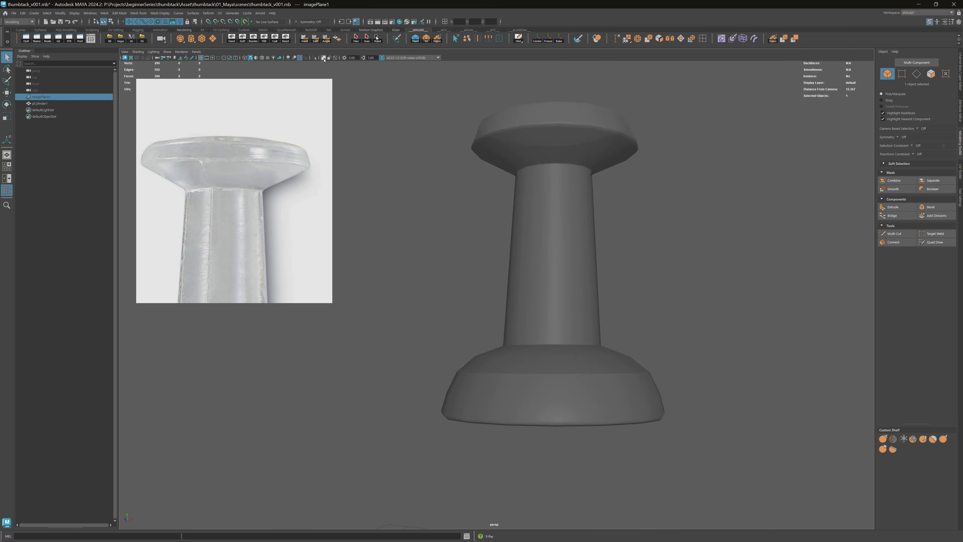
{"action": "left_click", "coordinate": [324, 58]}
Step: Compare the solid thumbtack body with the reference image, focusing on the shading of the domed base
{"action": "left_click_drag", "start_coordinate": [538, 161], "coordinate": [531, 199], "text": "alt"}
{"action": "scroll", "coordinate": [250, 169], "scroll_direction": "down", "scroll_amount": 5}
{"action": "middle_click_drag", "start_coordinate": [254, 193], "coordinate": [248, 148]}
{"action": "left_click_drag", "start_coordinate": [552, 236], "coordinate": [533, 205], "text": "alt"}
{"action": "right_click_drag", "start_coordinate": [522, 207], "coordinate": [545, 209], "text": "alt"}
{"action": "left_click_drag", "start_coordinate": [544, 210], "coordinate": [573, 294], "text": "alt"}
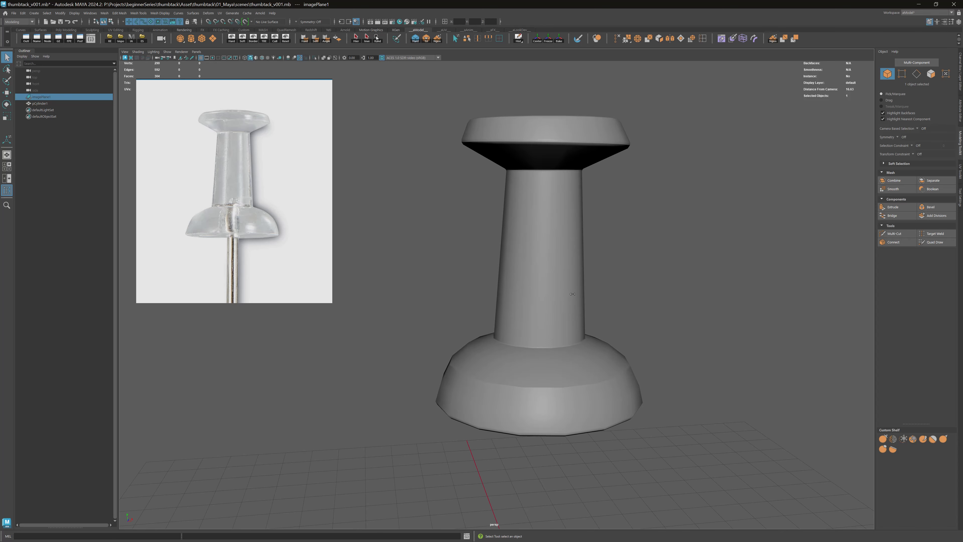
{"action": "middle_click_drag", "start_coordinate": [604, 301], "coordinate": [599, 233], "text": "alt"}
{"action": "right_click_drag", "start_coordinate": [580, 266], "coordinate": [735, 332], "text": "alt"}
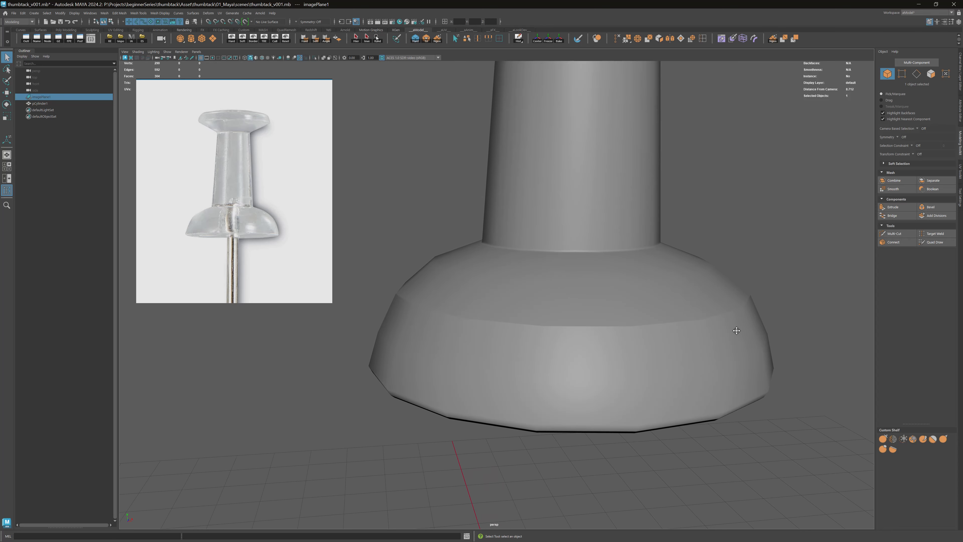
{"action": "middle_click_drag", "start_coordinate": [699, 320], "coordinate": [662, 310], "text": "alt"}
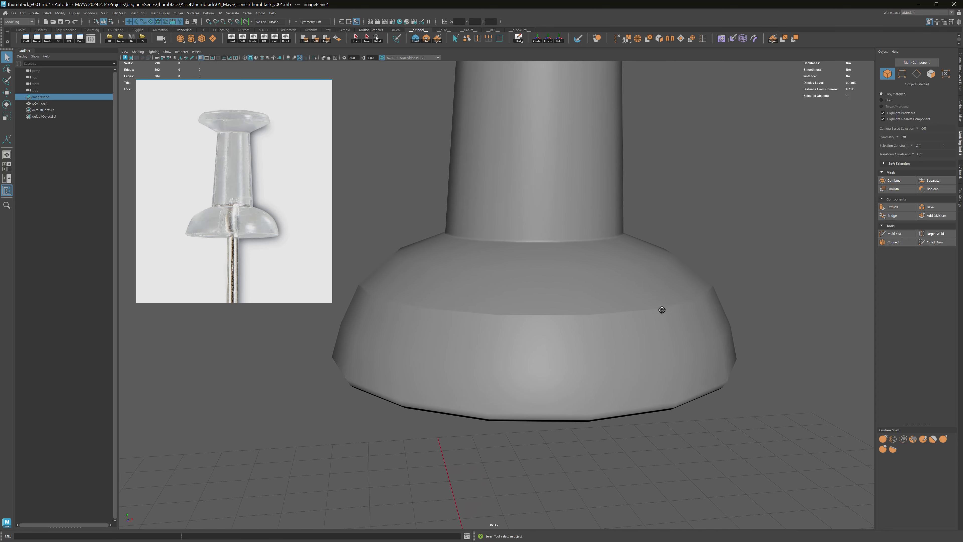
{"action": "right_click_drag", "start_coordinate": [662, 310], "coordinate": [544, 268], "text": "alt"}
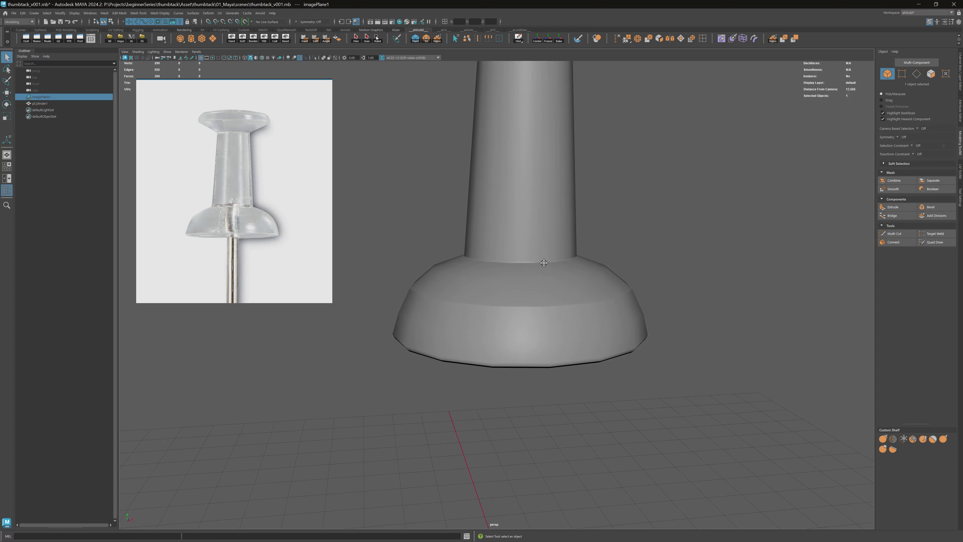
Step: Inspect the edge loop at the crease around the base dome, then return to object mode and review the whole body
{"action": "left_click", "coordinate": [555, 265]}
{"action": "left_click", "coordinate": [597, 245]}
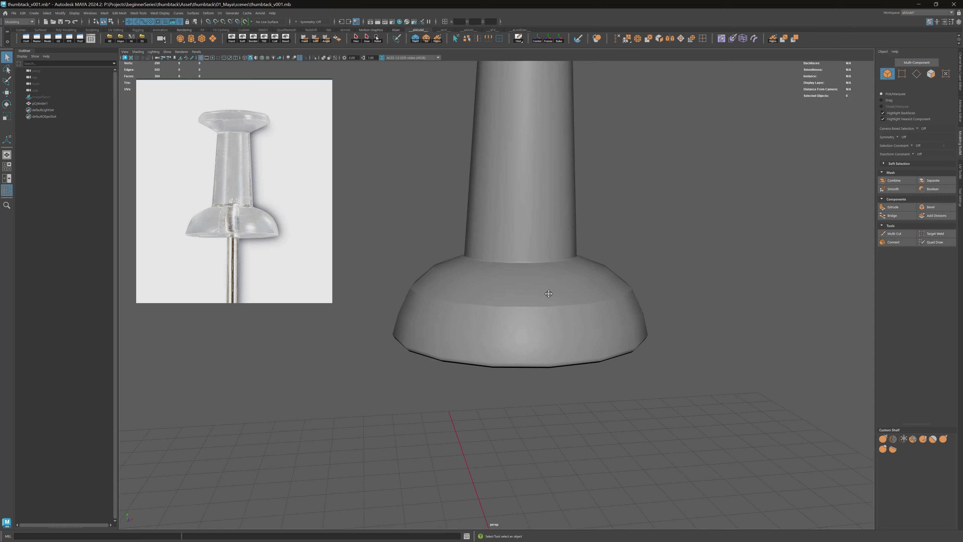
{"action": "right_click_drag", "start_coordinate": [531, 286], "coordinate": [571, 315], "text": "alt"}
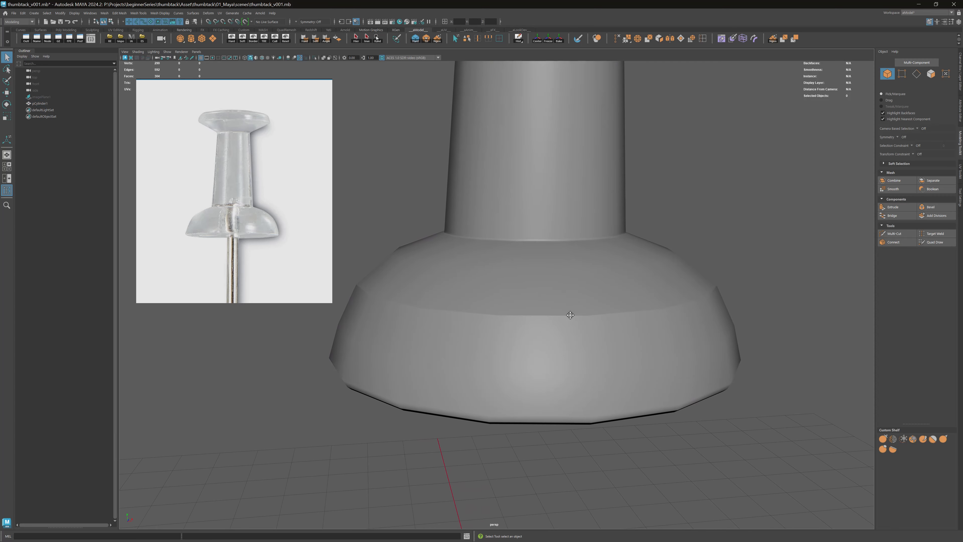
{"action": "right_click_drag", "start_coordinate": [653, 309], "coordinate": [651, 292]}
{"action": "left_click", "coordinate": [645, 310]}
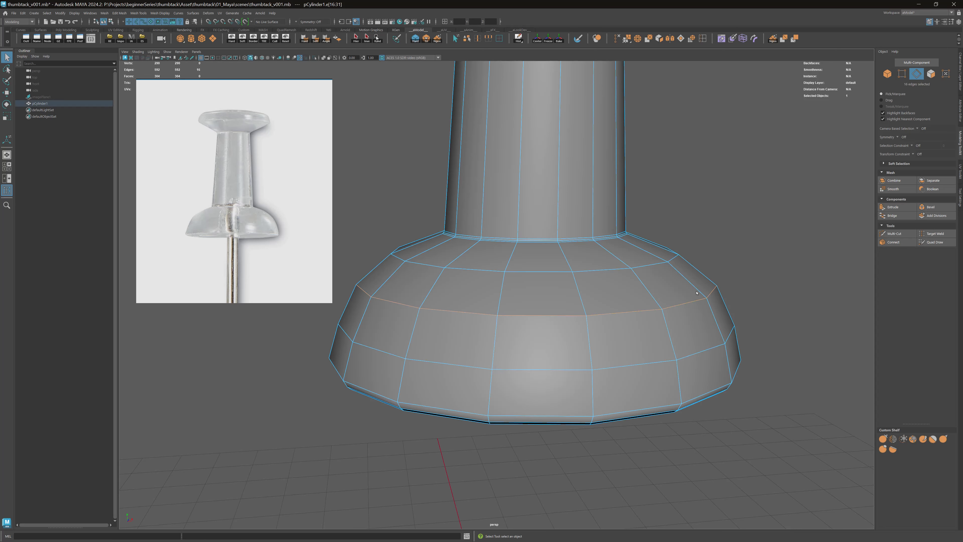
{"action": "right_click_drag", "start_coordinate": [696, 293], "coordinate": [717, 274]}
{"action": "left_click", "coordinate": [765, 299]}
{"action": "right_click_drag", "start_coordinate": [765, 299], "coordinate": [606, 275], "text": "alt"}
{"action": "left_click_drag", "start_coordinate": [606, 275], "coordinate": [585, 268], "text": "alt"}
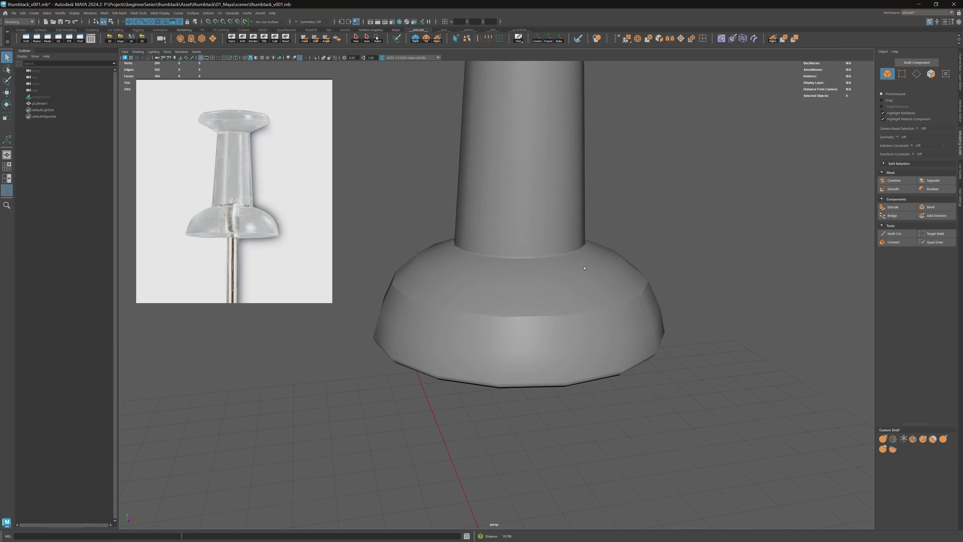
{"action": "right_click_drag", "start_coordinate": [585, 268], "coordinate": [564, 262], "text": "alt"}
{"action": "middle_click_drag", "start_coordinate": [565, 261], "coordinate": [580, 311], "text": "alt"}
{"action": "left_click_drag", "start_coordinate": [580, 311], "coordinate": [574, 241], "text": "alt"}
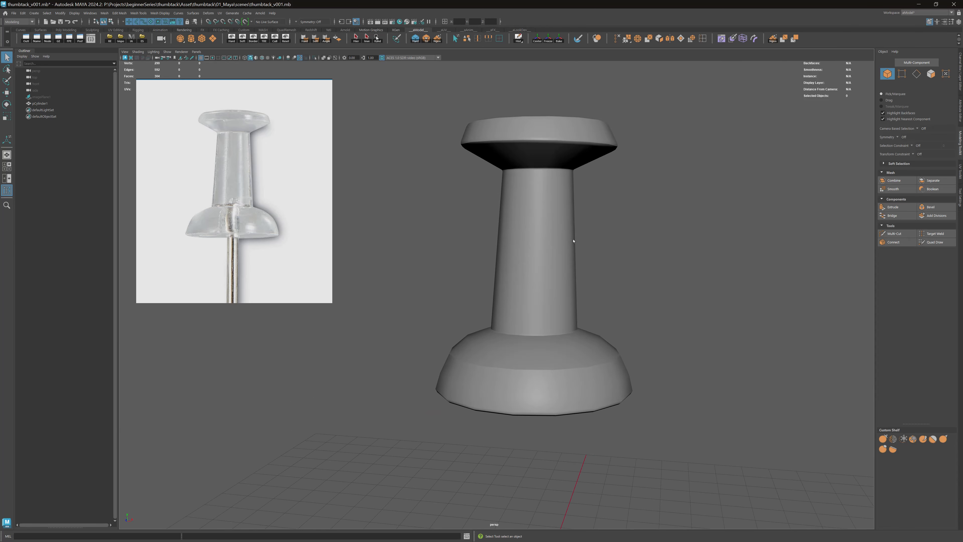
Step: Soften the edge normals of the whole thumbtack body to smooth the crease around the base dome
{"action": "left_click", "coordinate": [591, 124]}
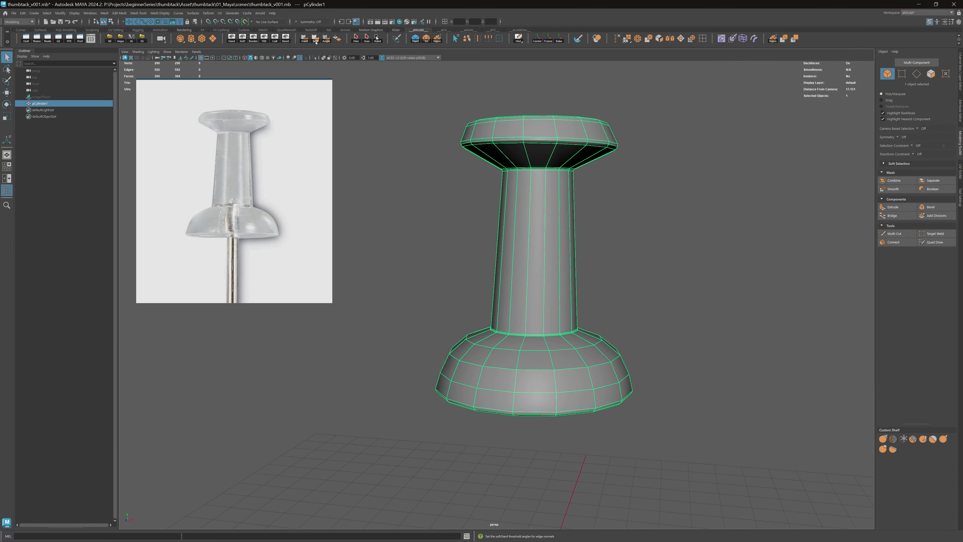
{"action": "left_click", "coordinate": [326, 38]}
{"action": "left_click", "coordinate": [491, 201]}
{"action": "left_click_drag", "start_coordinate": [491, 200], "coordinate": [547, 198], "text": "alt"}
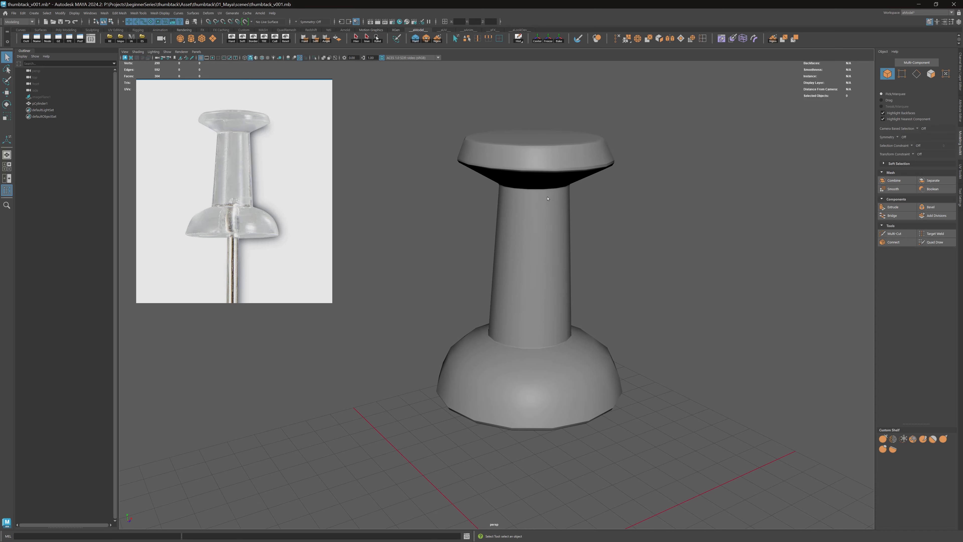
{"action": "left_click", "coordinate": [508, 138]}
{"action": "left_click_drag", "start_coordinate": [508, 138], "coordinate": [570, 165], "text": "alt"}
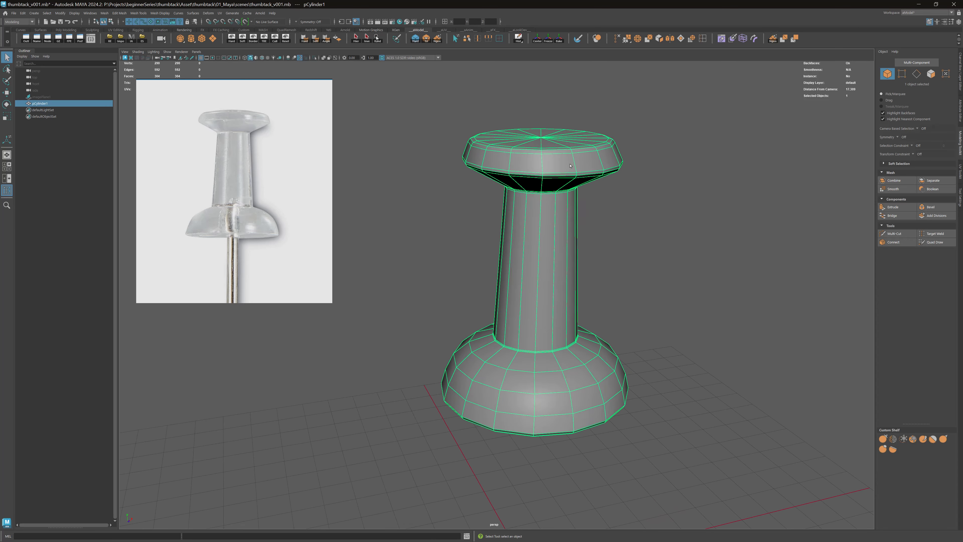
{"action": "left_click", "coordinate": [315, 38]}
{"action": "left_click", "coordinate": [465, 106]}
Step: Examine the shading of the base, handle and head from several angles
{"action": "left_click_drag", "start_coordinate": [561, 219], "coordinate": [585, 213], "text": "alt"}
{"action": "scroll", "coordinate": [628, 288], "scroll_direction": "up", "scroll_amount": 3}
{"action": "scroll", "coordinate": [610, 260], "scroll_direction": "up", "scroll_amount": 2}
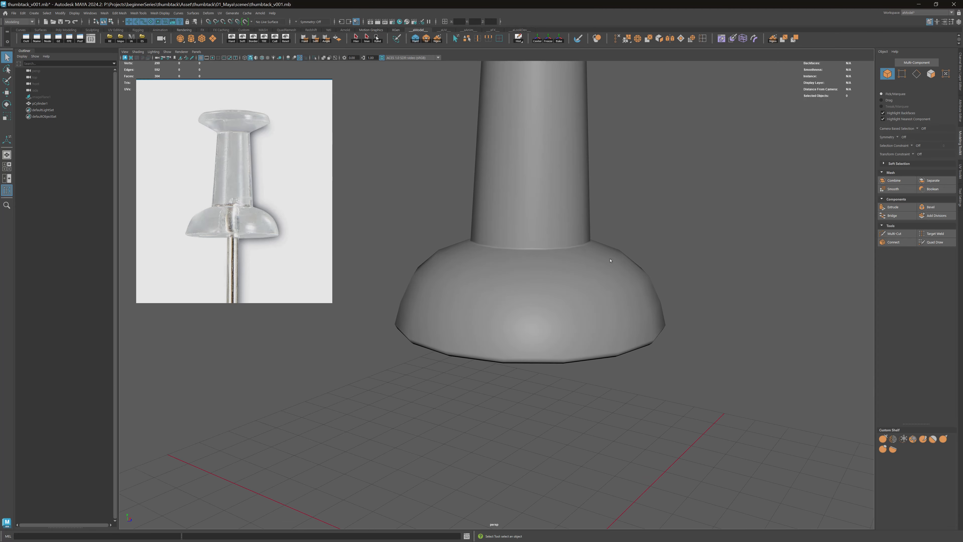
{"action": "middle_click_drag", "start_coordinate": [597, 167], "coordinate": [602, 308], "text": "alt"}
{"action": "left_click_drag", "start_coordinate": [599, 242], "coordinate": [565, 279], "text": "alt"}
{"action": "scroll", "coordinate": [656, 186], "scroll_direction": "down", "scroll_amount": 3}
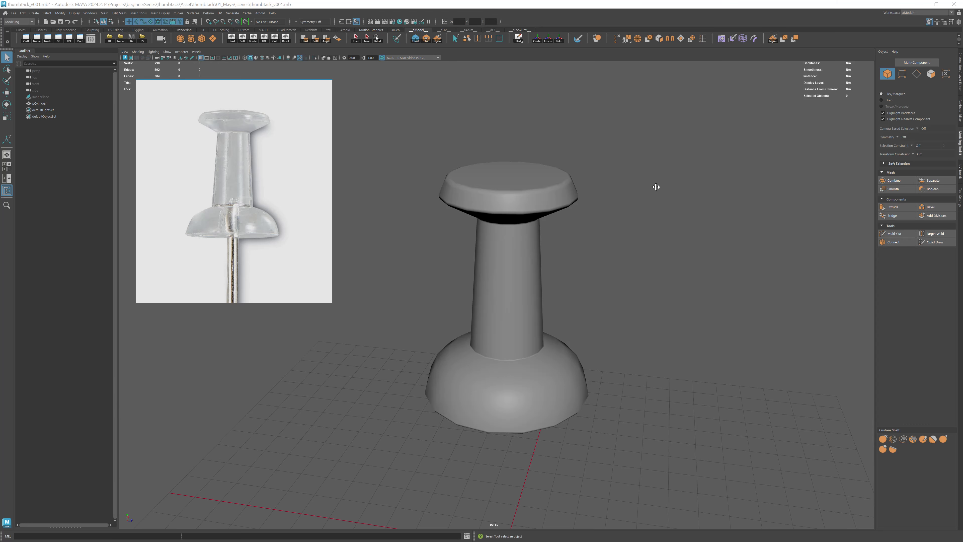
{"action": "left_click_drag", "start_coordinate": [572, 166], "coordinate": [528, 145], "text": "alt"}
{"action": "scroll", "coordinate": [552, 174], "scroll_direction": "up", "scroll_amount": 3}
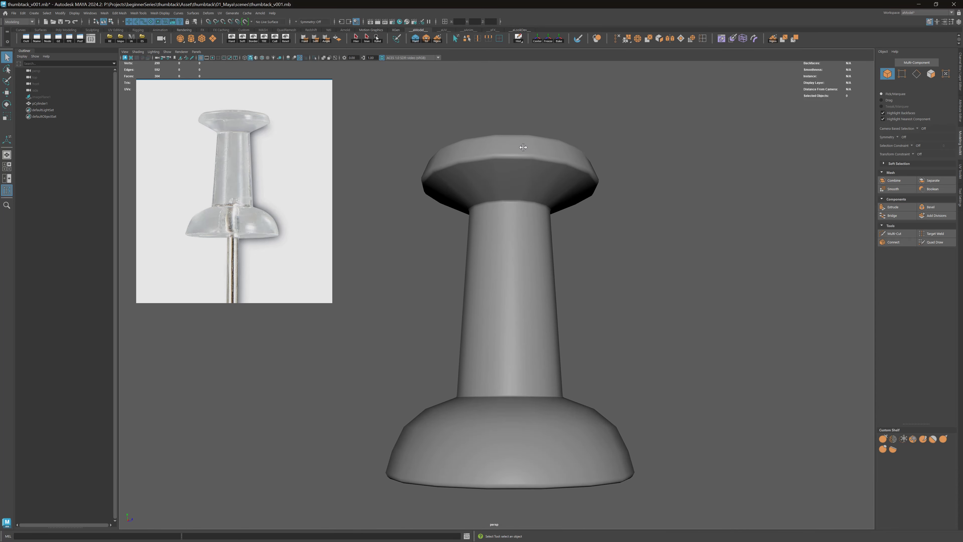
{"action": "left_click_drag", "start_coordinate": [524, 154], "coordinate": [514, 205], "text": "alt"}
Step: Select the thumbtack body and examine the triangle fan on top of the head up close
{"action": "left_click", "coordinate": [546, 212]}
{"action": "scroll", "coordinate": [546, 212], "scroll_direction": "up", "scroll_amount": 5}
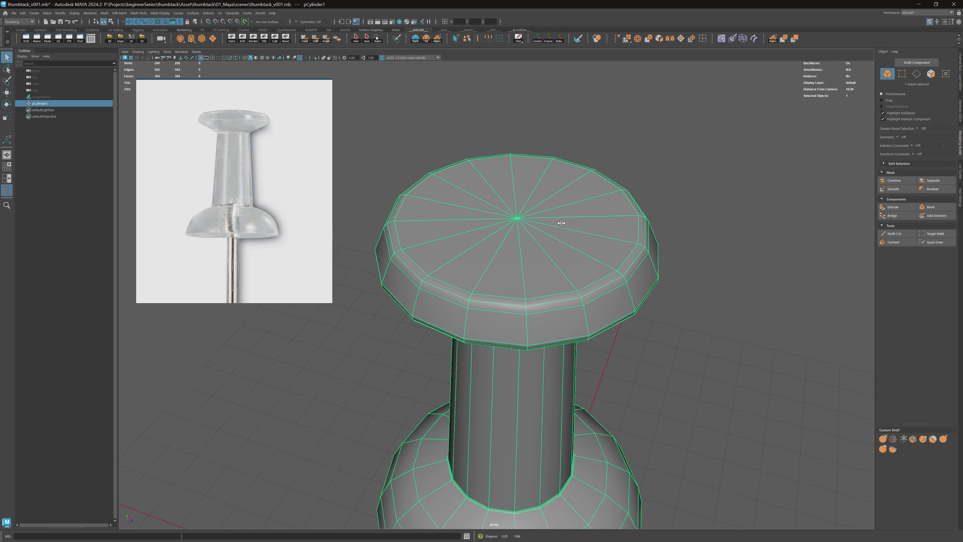
{"action": "scroll", "coordinate": [527, 192], "scroll_direction": "up", "scroll_amount": 4}
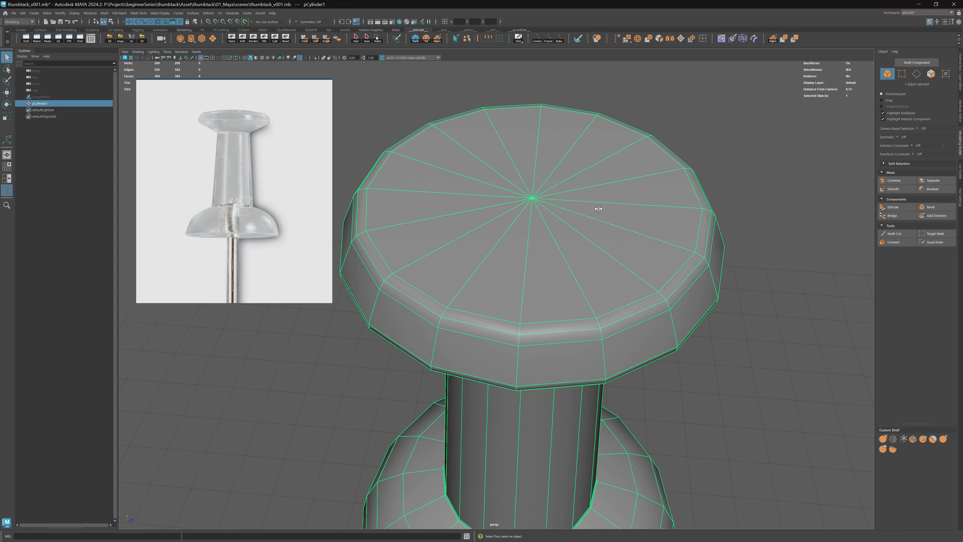
{"action": "scroll", "coordinate": [540, 189], "scroll_direction": "up", "scroll_amount": 2}
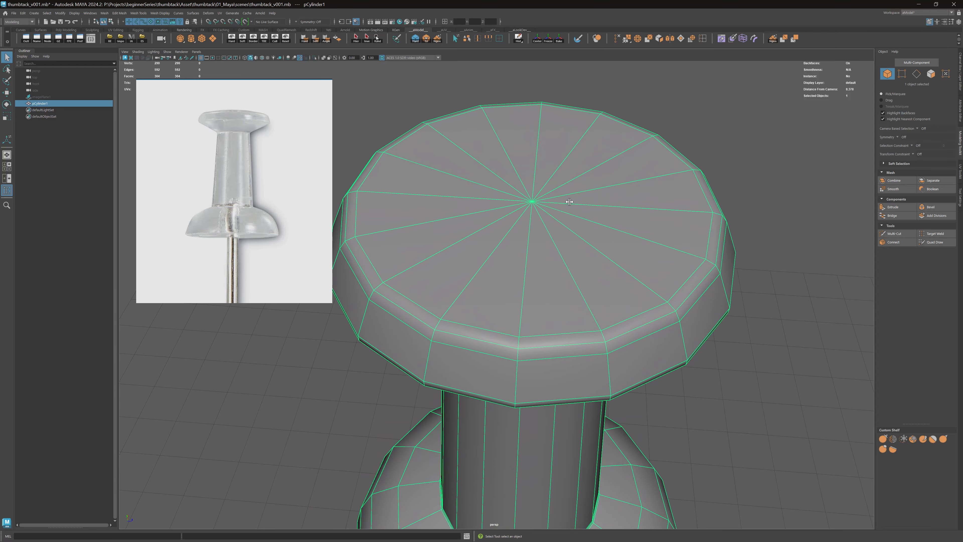
{"action": "mouse_move", "coordinate": [571, 201]}
{"action": "right_mouse_down", "text": "alt"}
{"action": "mouse_move", "coordinate": [556, 196]}
{"action": "mouse_move", "coordinate": [583, 195]}
{"action": "right_mouse_up", "text": "alt"}
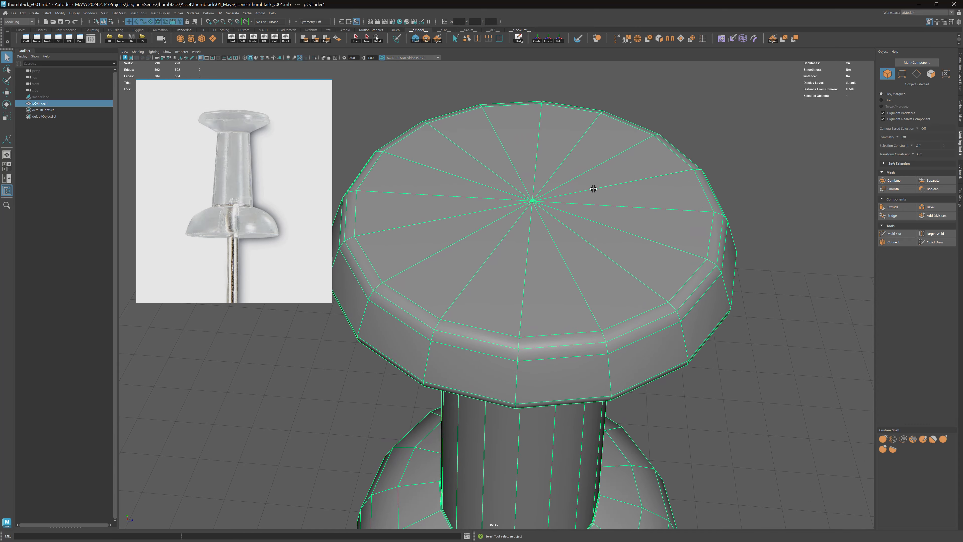
Step: Insert an edge loop with Multi-Cut just inside the bevelled rim on the thumbtack head's top cap
{"action": "left_click", "coordinate": [893, 233]}
{"action": "left_click", "coordinate": [532, 201]}
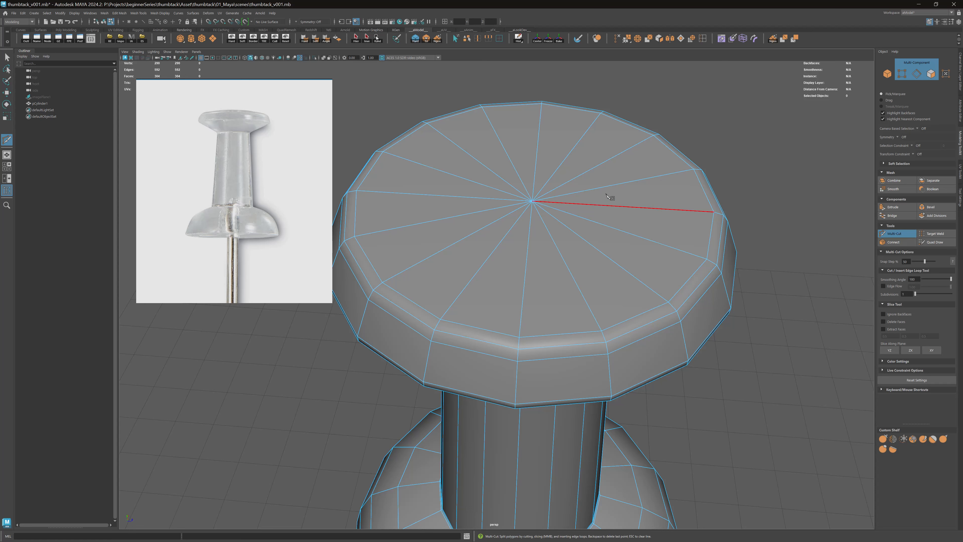
{"action": "left_click", "coordinate": [707, 259]}
{"action": "left_click", "coordinate": [671, 303], "text": "ctrl"}
{"action": "key", "text": "q"}
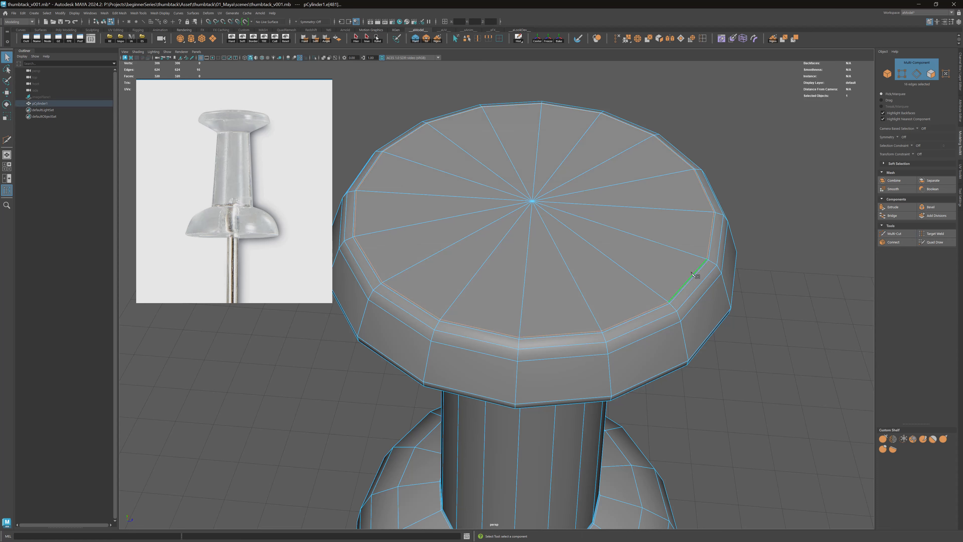
Step: Scale the new edge loop in to about half the head's diameter, adjust its height slightly, and return to object mode
{"action": "key", "text": "r"}
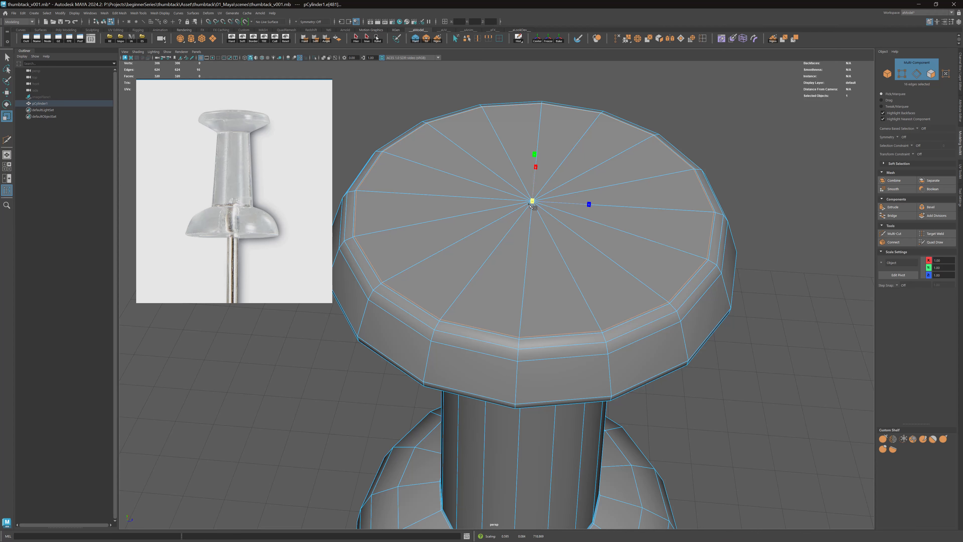
{"action": "left_click_drag", "start_coordinate": [530, 204], "coordinate": [442, 188]}
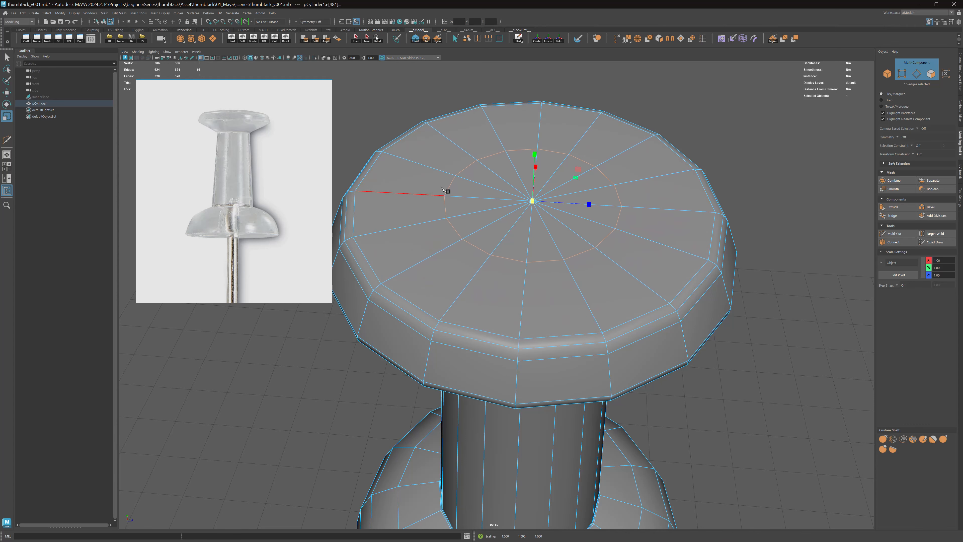
{"action": "key", "text": "w"}
{"action": "left_click_drag", "start_coordinate": [503, 176], "coordinate": [514, 141], "text": "alt"}
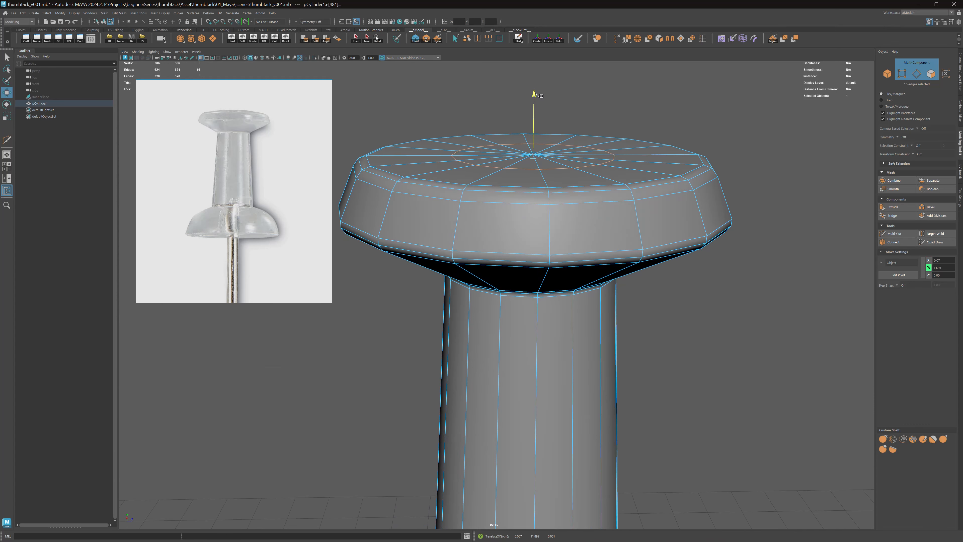
{"action": "key", "text": "q"}
{"action": "double_click", "coordinate": [526, 107]}
Step: Examine the shading of the head and handle, and check the base's faceted silhouette and wireframe up close
{"action": "scroll", "coordinate": [515, 151], "scroll_direction": "down", "scroll_amount": 4}
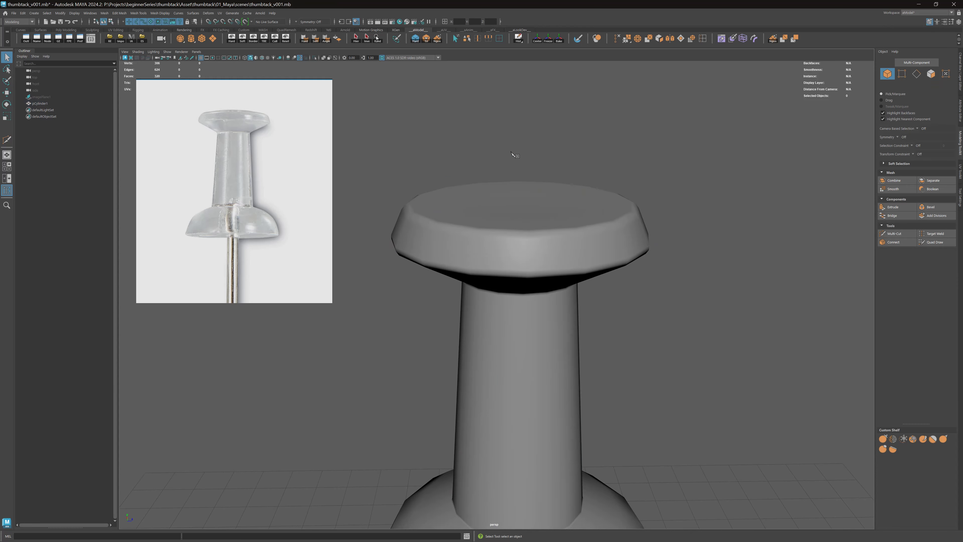
{"action": "mouse_move", "coordinate": [514, 153]}
{"action": "left_mouse_down", "text": "alt"}
{"action": "mouse_move", "coordinate": [518, 167]}
{"action": "mouse_move", "coordinate": [519, 151]}
{"action": "left_mouse_up", "text": "alt"}
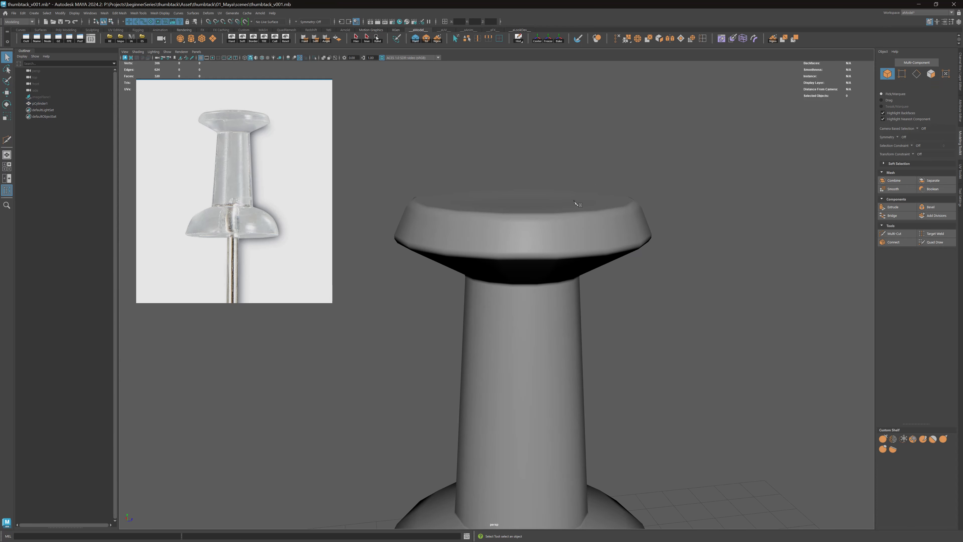
{"action": "left_click_drag", "start_coordinate": [575, 203], "coordinate": [557, 264], "text": "alt"}
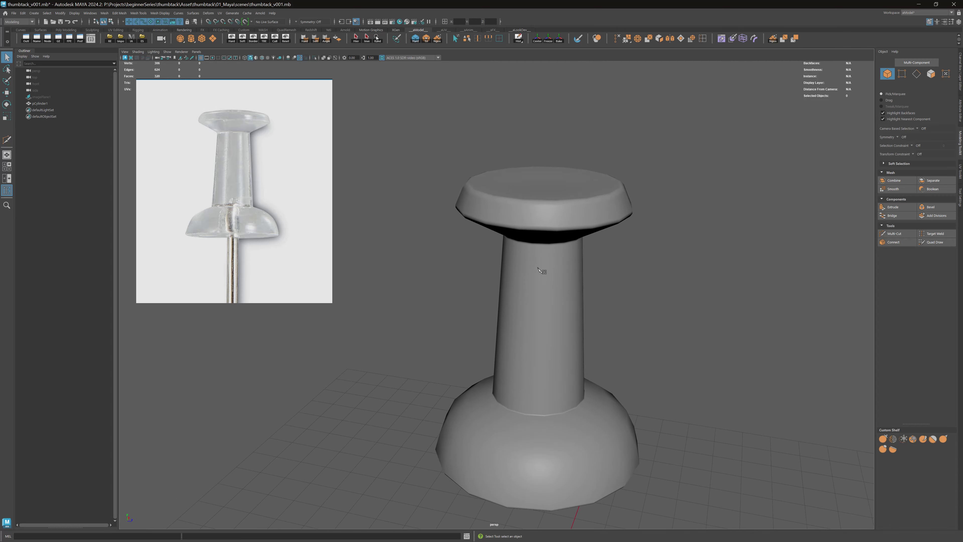
{"action": "scroll", "coordinate": [541, 254], "scroll_direction": "up", "scroll_amount": 8}
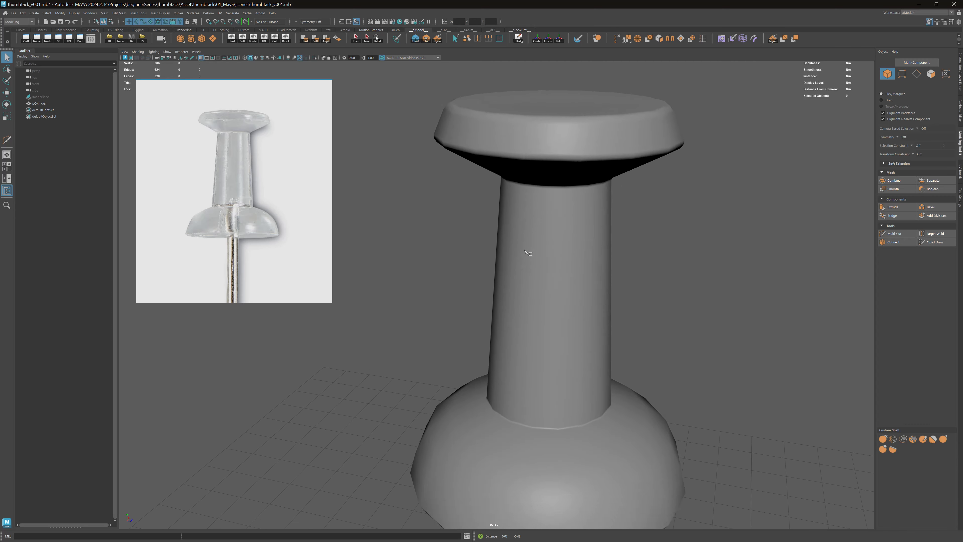
{"action": "scroll", "coordinate": [461, 257], "scroll_direction": "up", "scroll_amount": 5}
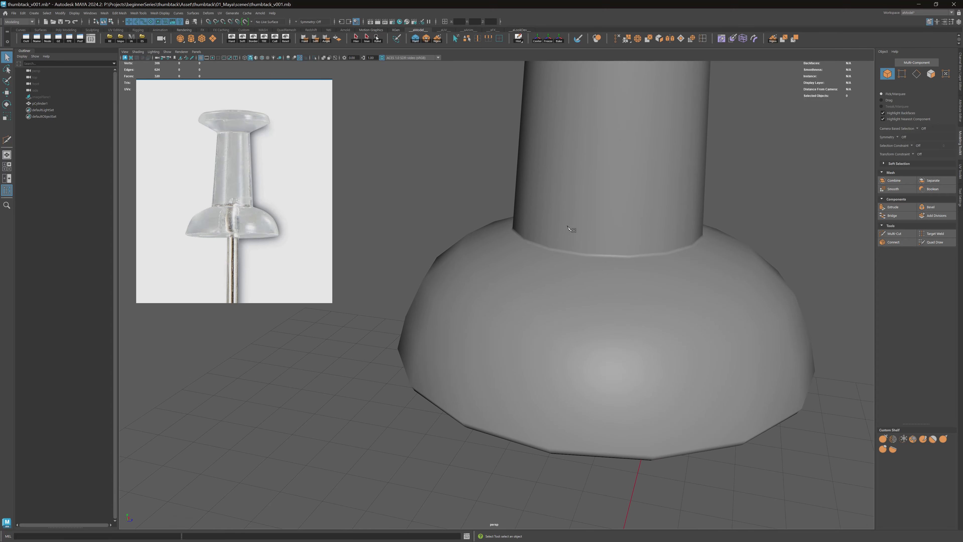
{"action": "scroll", "coordinate": [437, 259], "scroll_direction": "up", "scroll_amount": 3}
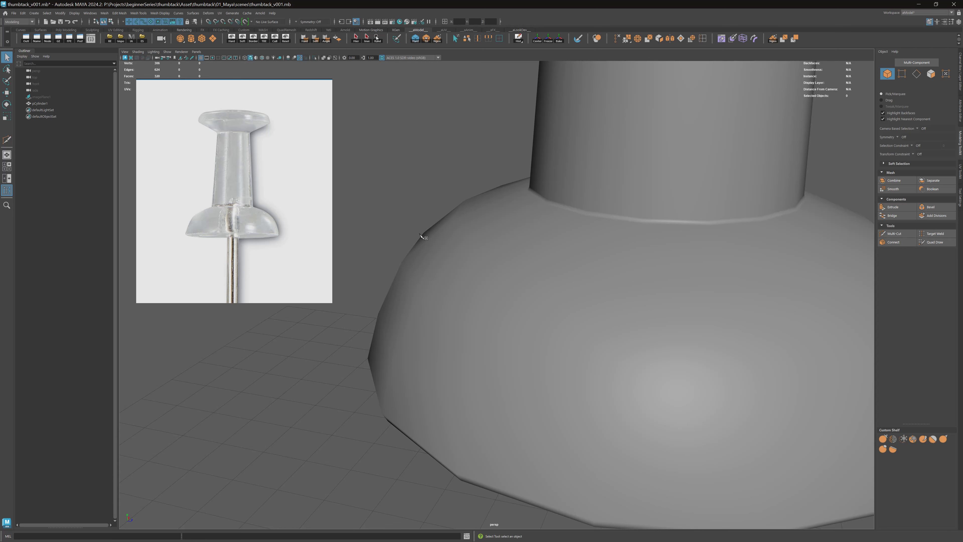
{"action": "left_click", "coordinate": [417, 277]}
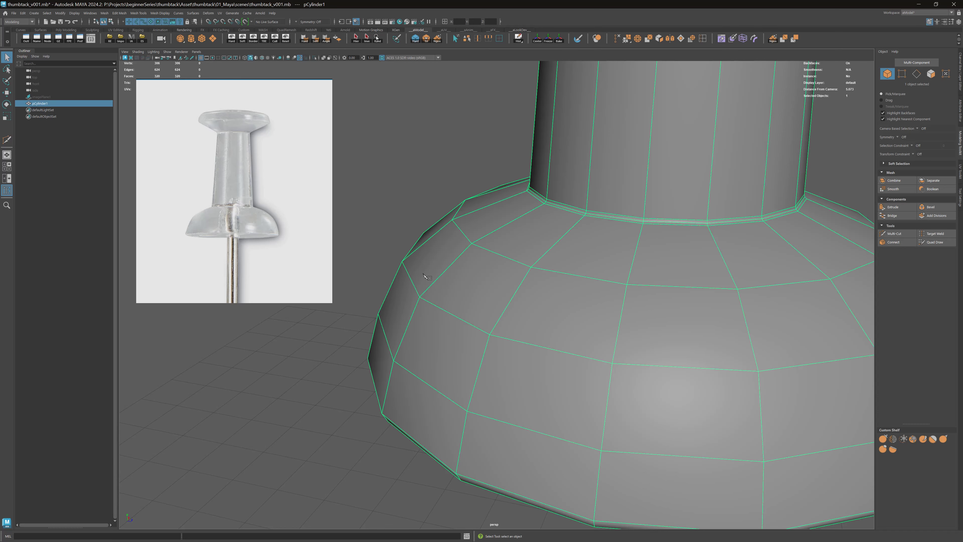
{"action": "left_click", "coordinate": [429, 212]}
Step: Review the whole thumbtack body from above and below, and enlarge the base in the reference photo
{"action": "right_click_drag", "start_coordinate": [639, 216], "coordinate": [394, 169], "text": "alt"}
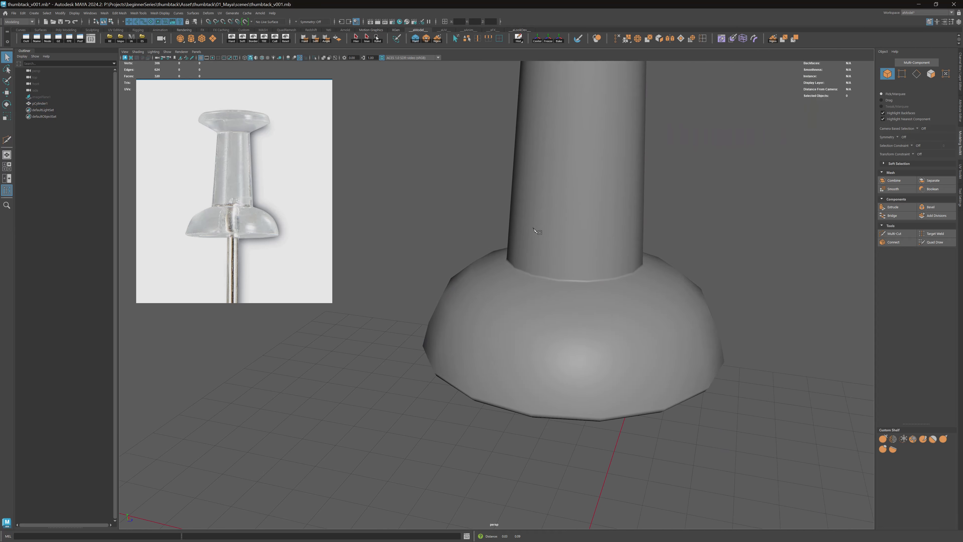
{"action": "middle_click_drag", "start_coordinate": [539, 230], "coordinate": [504, 311], "text": "alt"}
{"action": "left_click_drag", "start_coordinate": [519, 247], "coordinate": [524, 205], "text": "alt"}
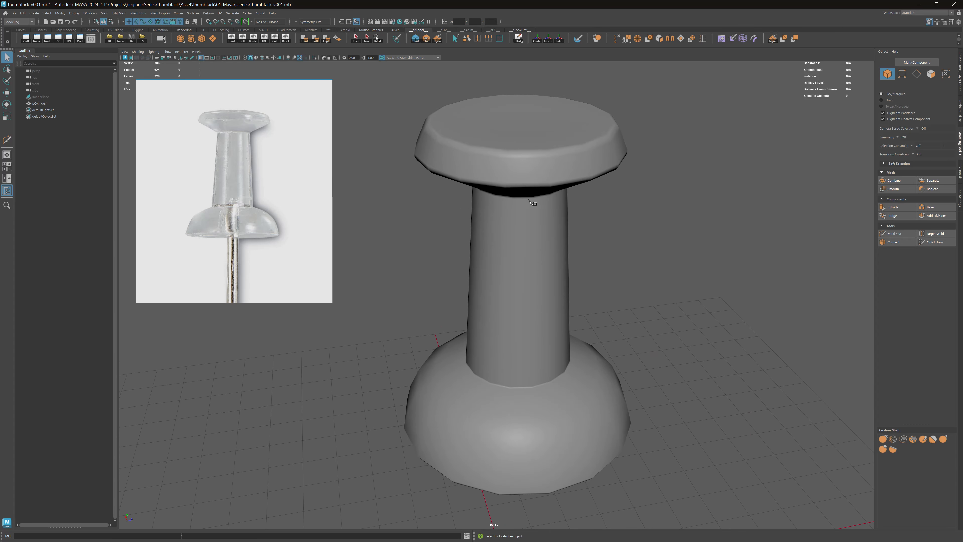
{"action": "left_click_drag", "start_coordinate": [538, 204], "coordinate": [542, 174], "text": "alt"}
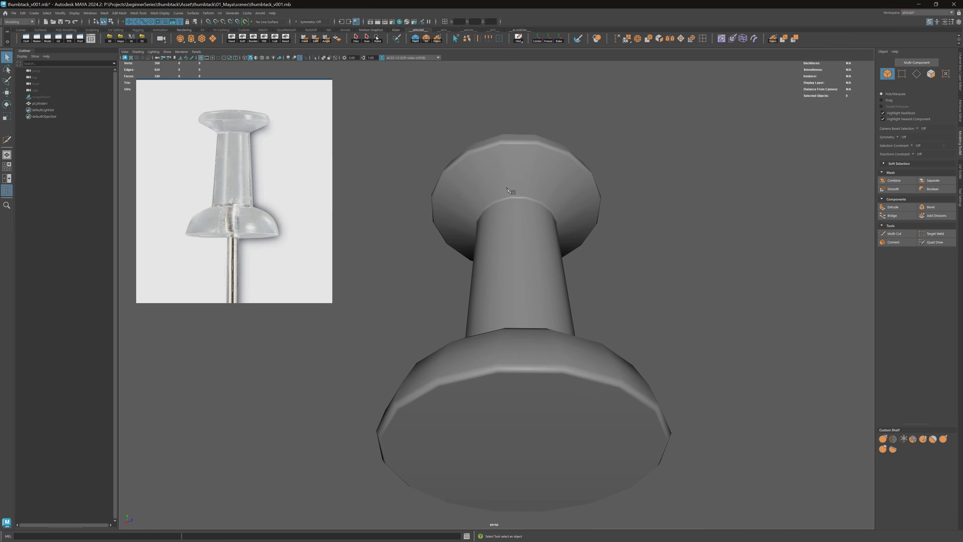
{"action": "scroll", "coordinate": [252, 210], "scroll_direction": "up", "scroll_amount": 4}
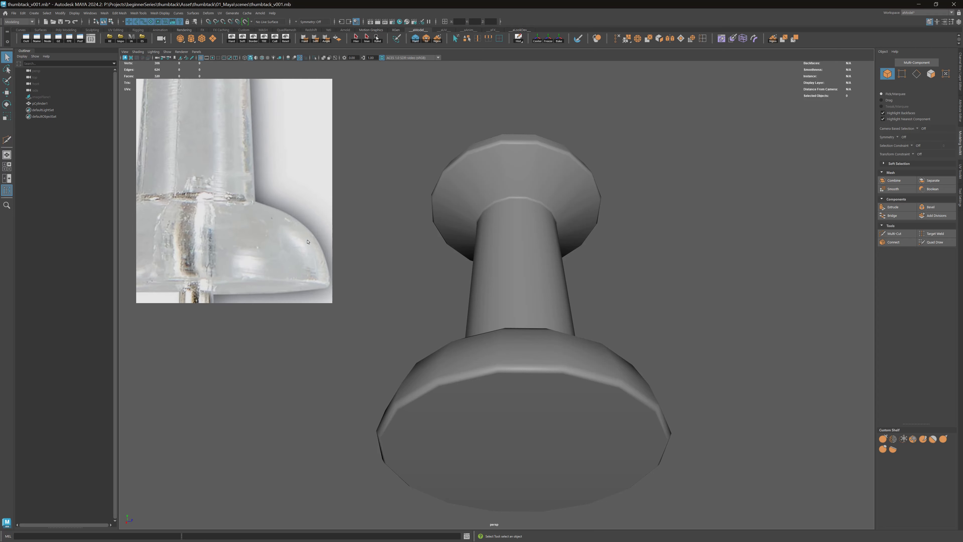
Step: Preview the thumbtack body with smooth mesh display and compare its silhouette with the whole reference photo
{"action": "left_click", "coordinate": [518, 181]}
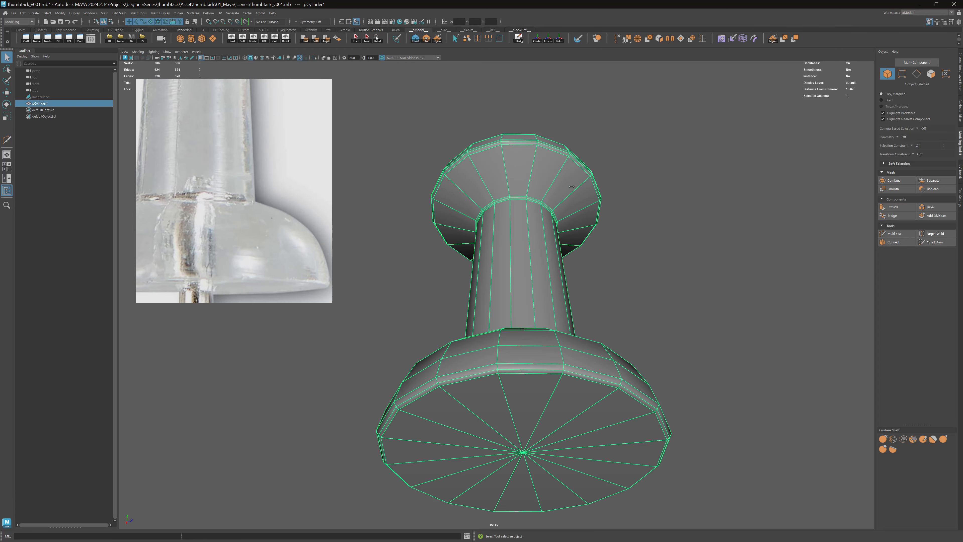
{"action": "key", "text": "3"}
{"action": "key", "text": "3"}
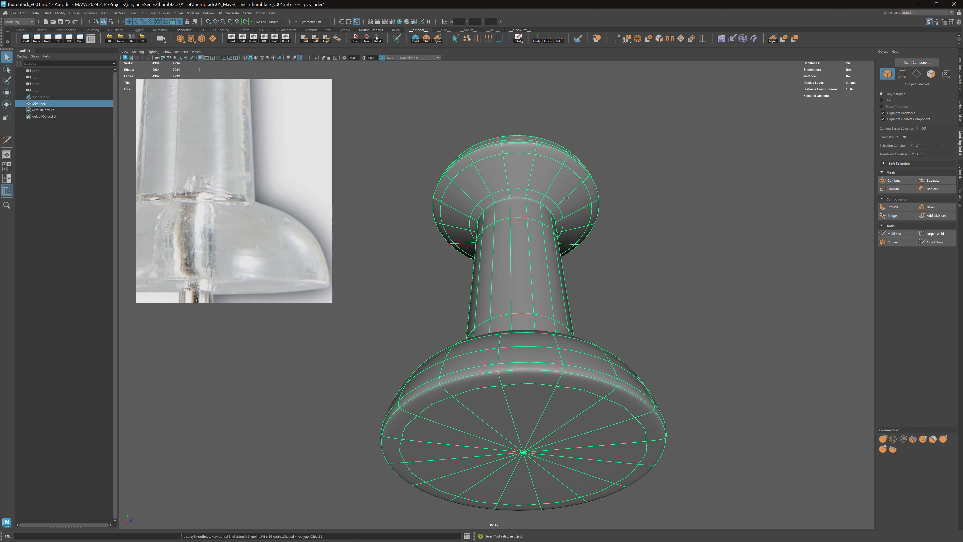
{"action": "left_click_drag", "start_coordinate": [562, 205], "coordinate": [523, 215], "text": "alt"}
{"action": "left_click", "coordinate": [569, 230]}
{"action": "mouse_move", "coordinate": [523, 214]}
{"action": "right_mouse_down", "text": "alt"}
{"action": "mouse_move", "coordinate": [539, 202]}
{"action": "mouse_move", "coordinate": [526, 208]}
{"action": "right_mouse_up", "text": "alt"}
{"action": "left_click_drag", "start_coordinate": [526, 207], "coordinate": [531, 202], "text": "alt"}
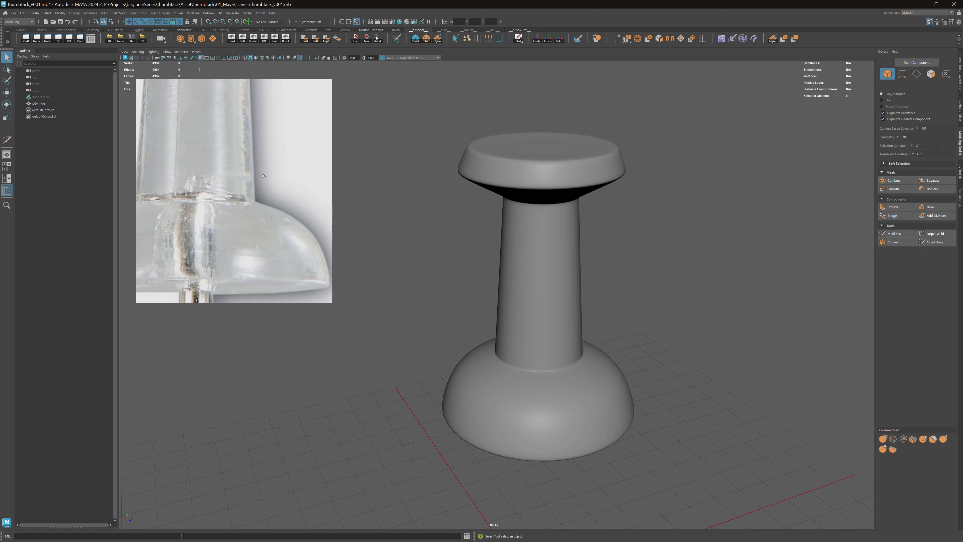
{"action": "scroll", "coordinate": [263, 175], "scroll_direction": "down", "scroll_amount": 5}
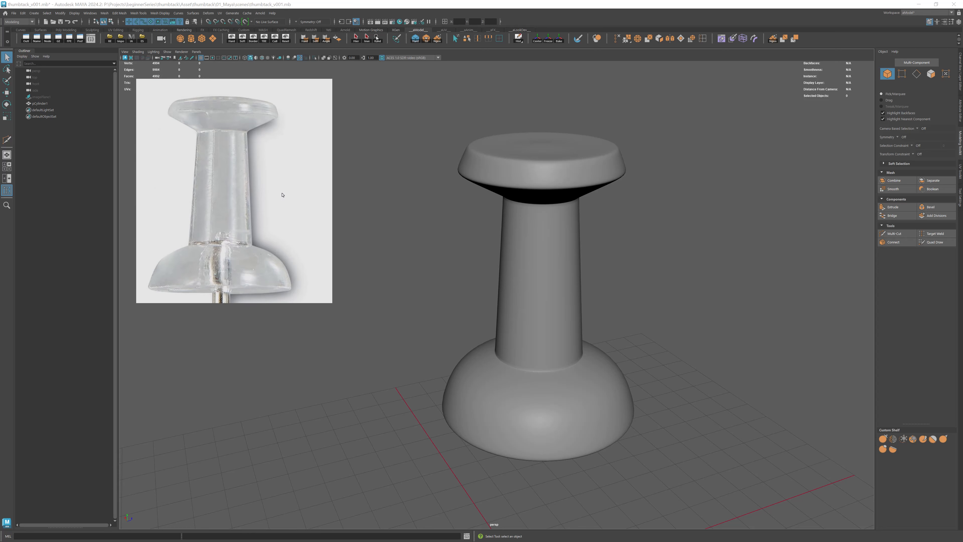
Step: Inspect the smoothed wireframe at the handle and base, and return the body to unsmoothed display
{"action": "left_click_drag", "start_coordinate": [485, 198], "coordinate": [494, 169], "text": "alt"}
{"action": "left_click", "coordinate": [513, 262]}
{"action": "left_click_drag", "start_coordinate": [526, 341], "coordinate": [531, 330], "text": "alt"}
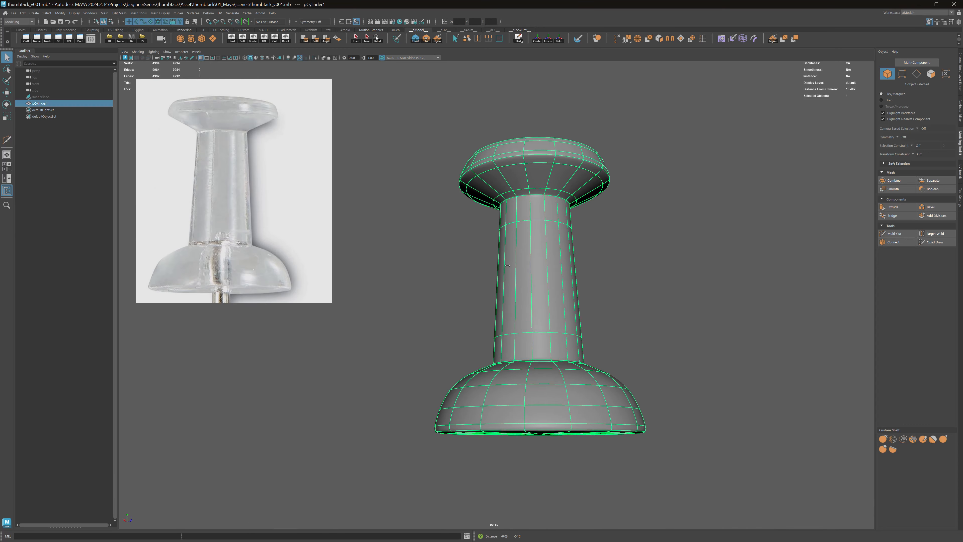
{"action": "middle_click_drag", "start_coordinate": [535, 337], "coordinate": [545, 269], "text": "alt"}
{"action": "right_click_drag", "start_coordinate": [546, 269], "coordinate": [579, 254], "text": "alt"}
{"action": "mouse_move", "coordinate": [579, 253]}
{"action": "left_mouse_down", "text": "alt"}
{"action": "mouse_move", "coordinate": [595, 238]}
{"action": "mouse_move", "coordinate": [586, 266]}
{"action": "left_mouse_up", "text": "alt"}
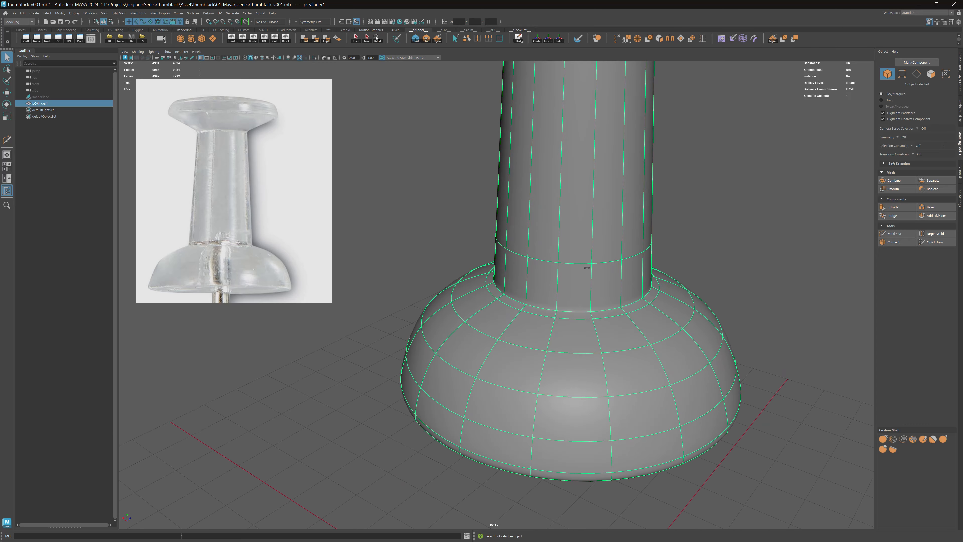
{"action": "key", "text": "1"}
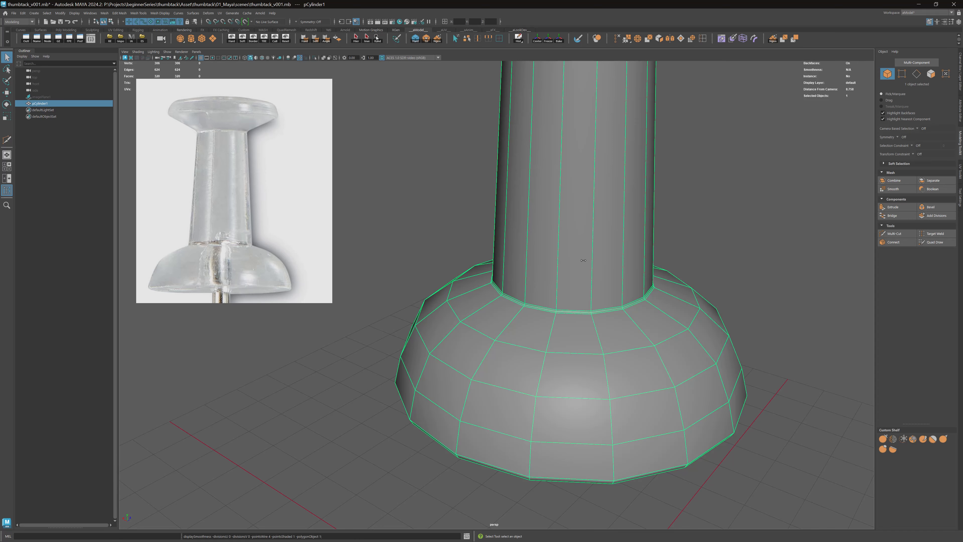
{"action": "right_click_drag", "start_coordinate": [594, 255], "coordinate": [519, 253], "text": "alt"}
{"action": "middle_click_drag", "start_coordinate": [519, 253], "coordinate": [513, 279], "text": "alt"}
{"action": "left_click_drag", "start_coordinate": [513, 279], "coordinate": [589, 177], "text": "alt"}
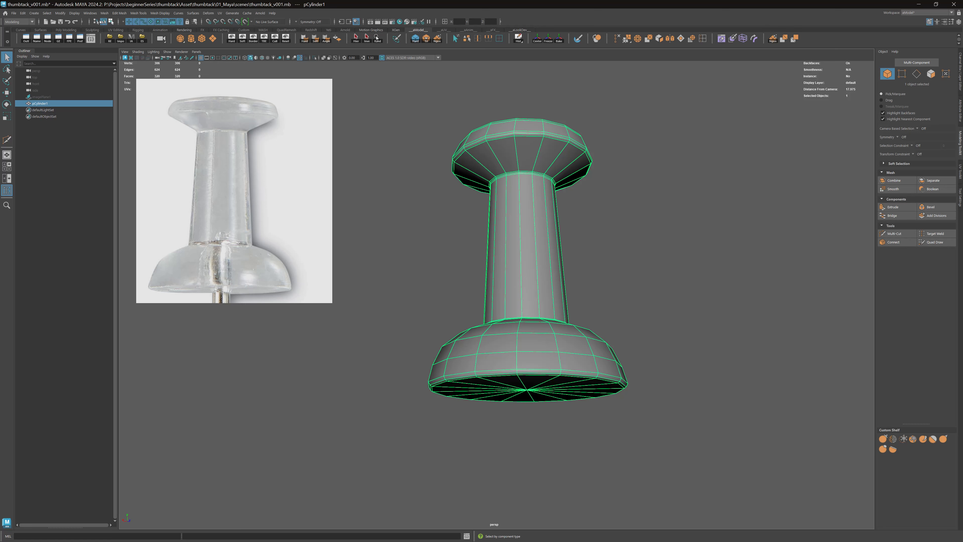
Step: Apply the Smooth operation to the thumbtack body with 2 divisions
{"action": "left_click", "coordinate": [104, 13]}
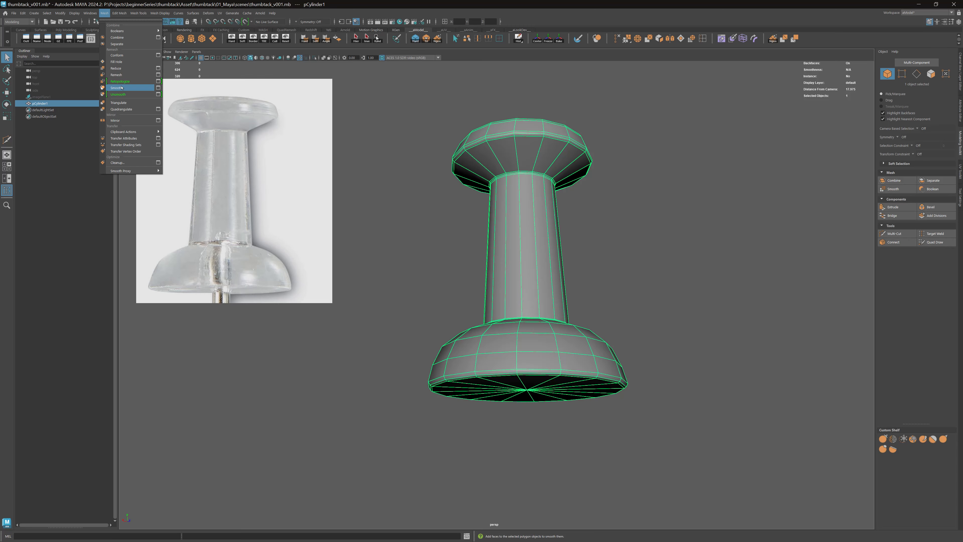
{"action": "left_click", "coordinate": [116, 88]}
{"action": "middle_click_drag", "start_coordinate": [463, 250], "coordinate": [473, 239], "text": "alt"}
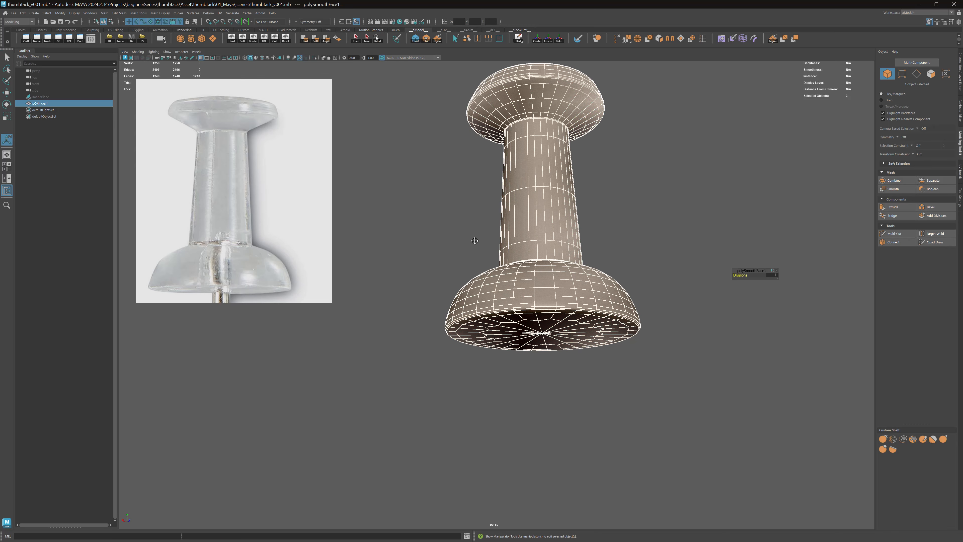
{"action": "right_click_drag", "start_coordinate": [473, 238], "coordinate": [690, 300], "text": "alt"}
{"action": "left_click_drag", "start_coordinate": [546, 267], "coordinate": [472, 287], "text": "alt"}
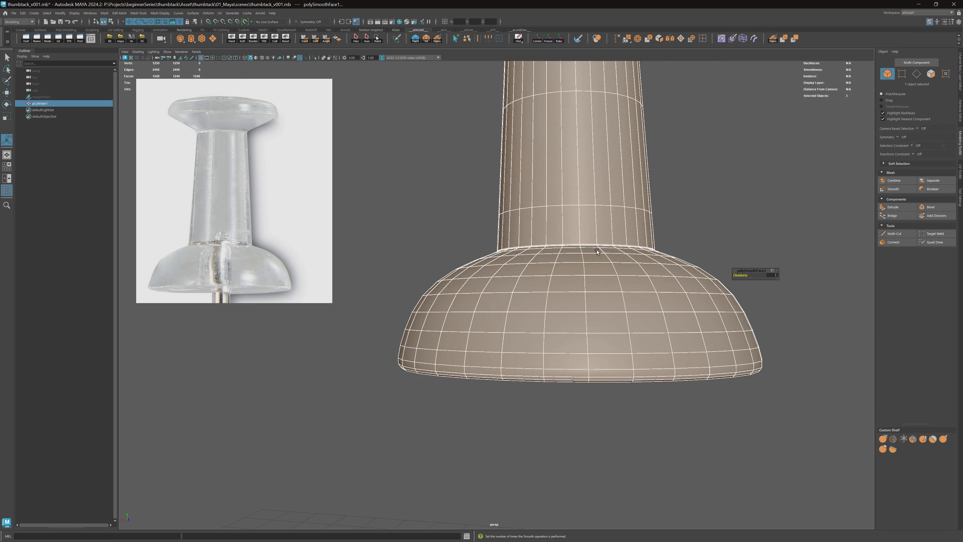
{"action": "left_click_drag", "start_coordinate": [598, 251], "coordinate": [582, 257], "text": "alt"}
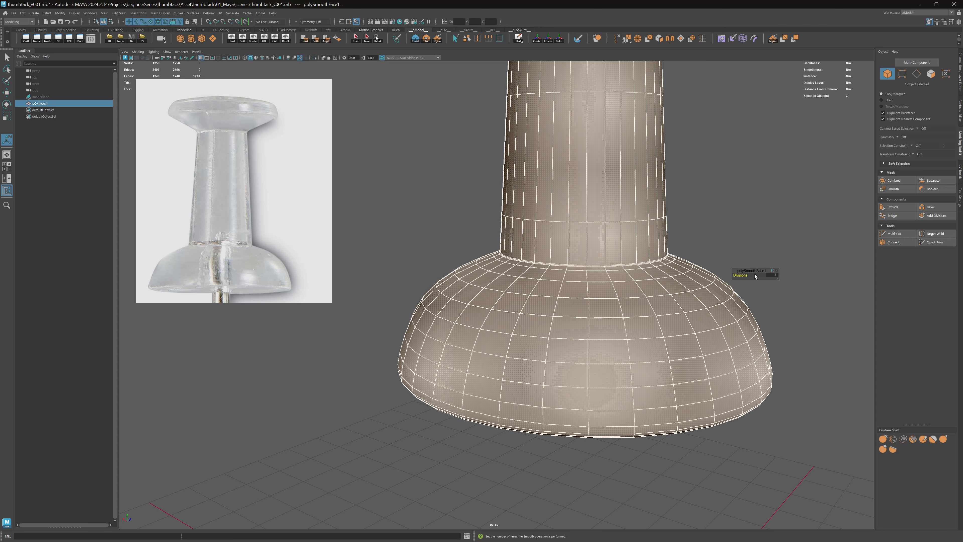
{"action": "left_click", "coordinate": [774, 276]}
{"action": "type", "text": "2"}
{"action": "key", "text": "Return"}
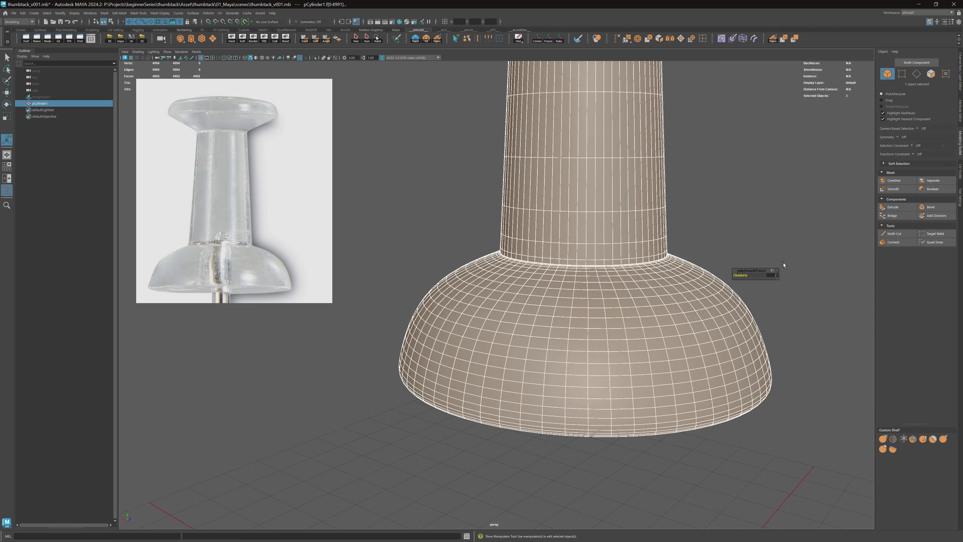
Step: Set the body's Smooth divisions to 3, deselect the body, and save the scene
{"action": "left_click", "coordinate": [776, 276]}
{"action": "type", "text": "3"}
{"action": "key", "text": "Return"}
{"action": "left_click", "coordinate": [696, 182]}
{"action": "key", "text": "ctrl+s"}
Step: Review the dense wireframe of the smoothed body from several angles against the enlarged base in the reference photo
{"action": "right_click_drag", "start_coordinate": [697, 182], "coordinate": [541, 129], "text": "alt"}
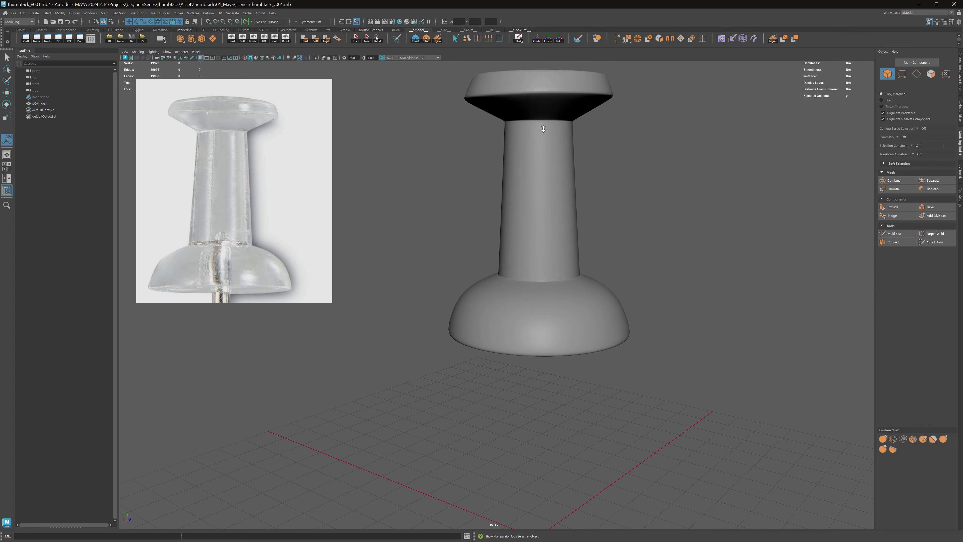
{"action": "left_click_drag", "start_coordinate": [542, 129], "coordinate": [556, 187], "text": "alt"}
{"action": "left_click", "coordinate": [546, 158]}
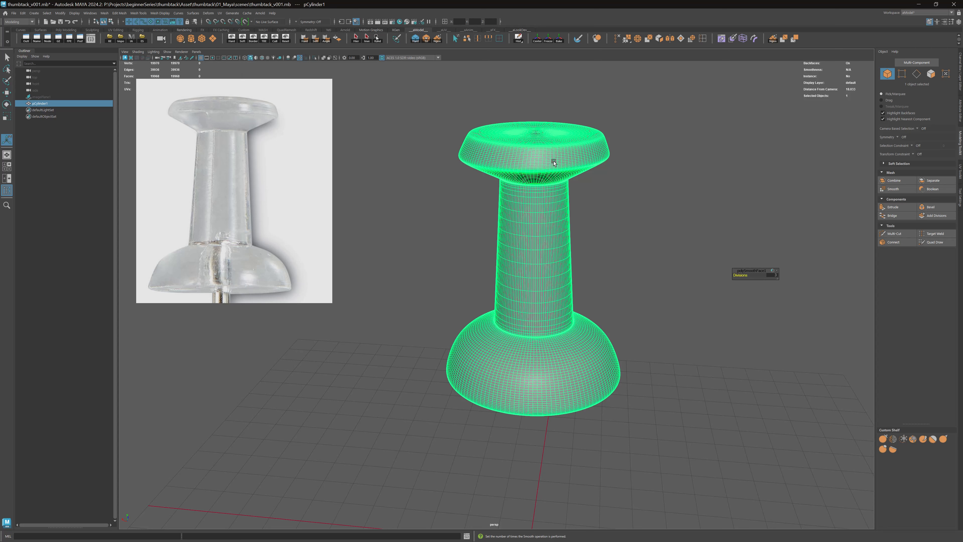
{"action": "scroll", "coordinate": [220, 156], "scroll_direction": "up", "scroll_amount": 5}
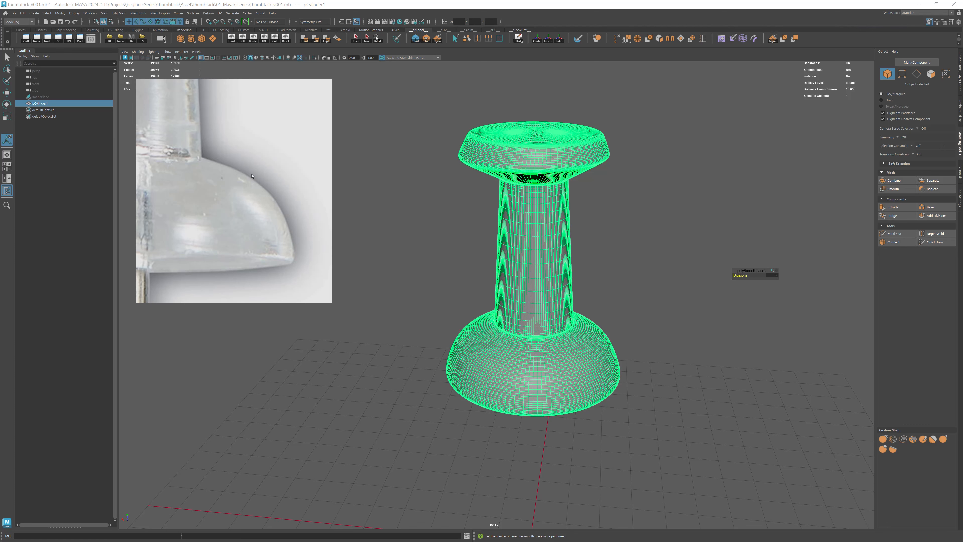
{"action": "left_click_drag", "start_coordinate": [537, 207], "coordinate": [547, 222], "text": "alt"}
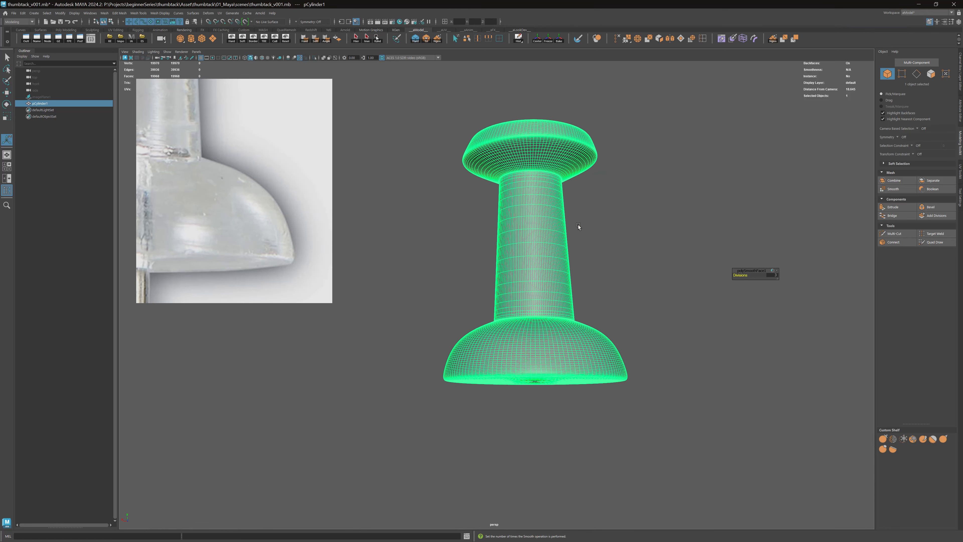
Step: Delete the polySmoothFace node from the thumbtack body's construction history
{"action": "key", "text": "q"}
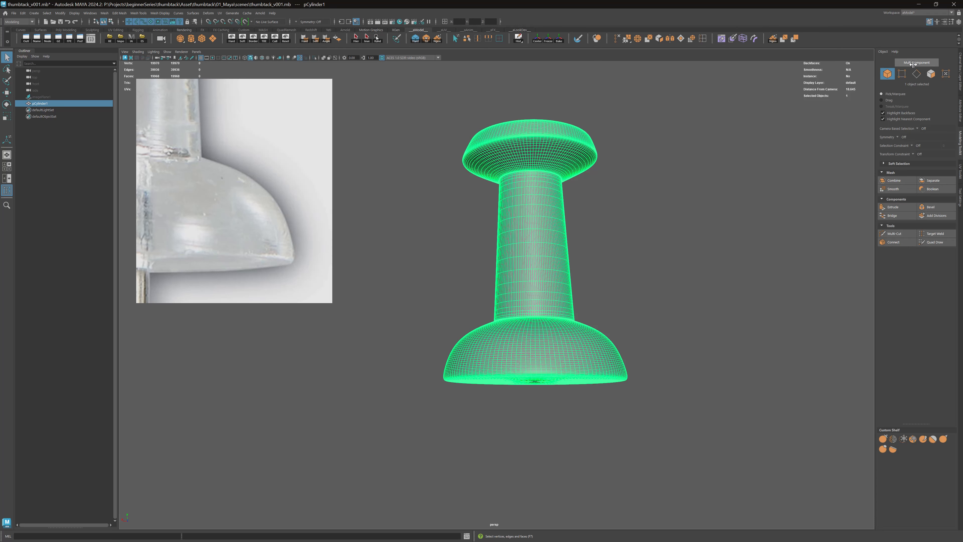
{"action": "left_click", "coordinate": [960, 65]}
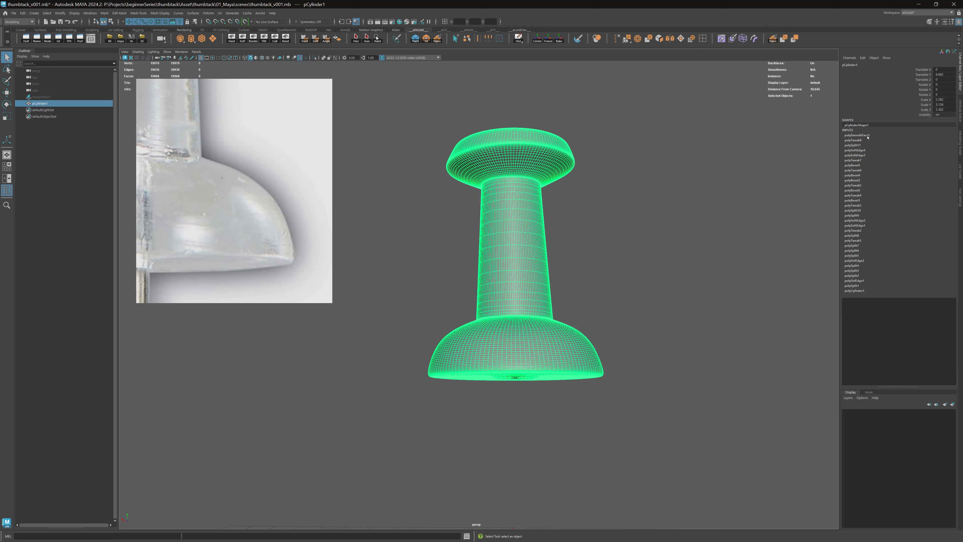
{"action": "left_click", "coordinate": [858, 135]}
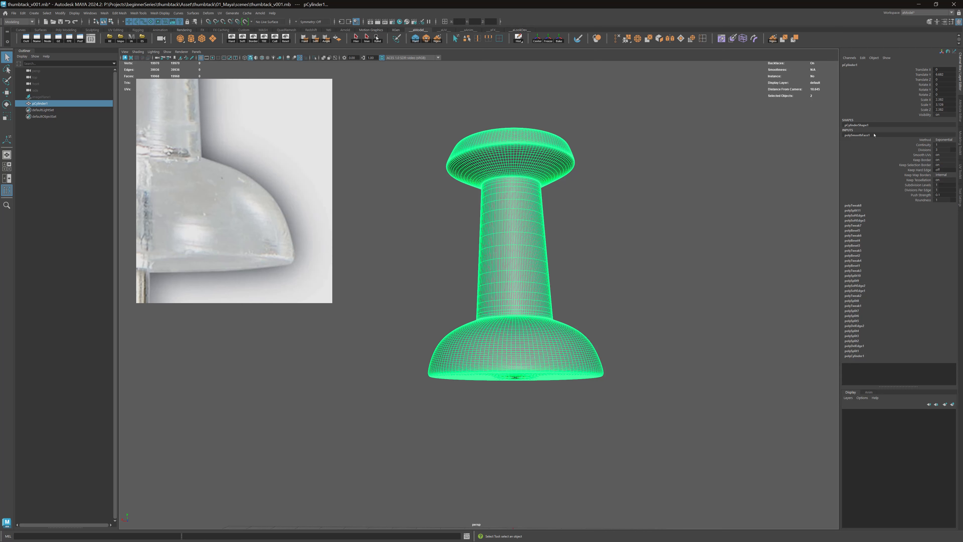
{"action": "left_click", "coordinate": [863, 59]}
{"action": "left_click", "coordinate": [875, 172]}
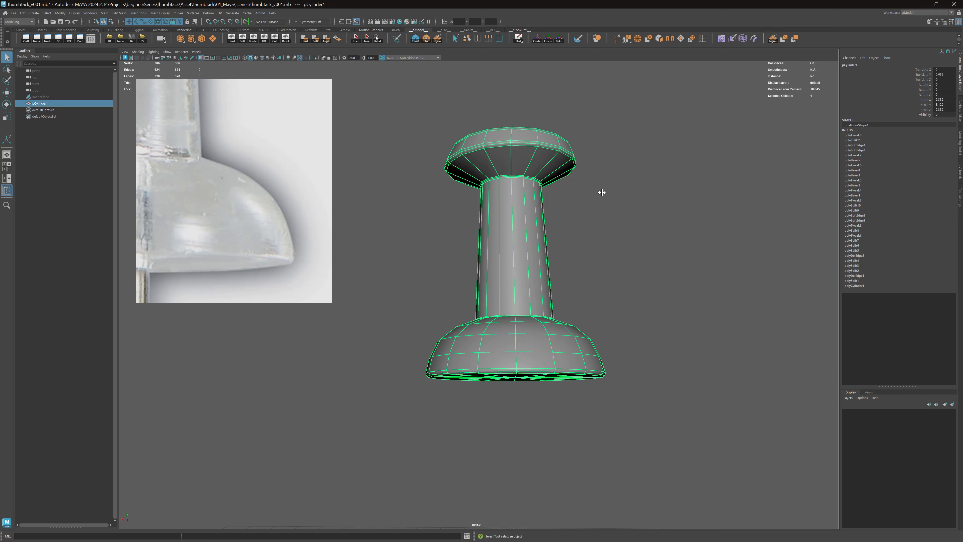
Step: Compare the body in smooth preview, unsmoothed, and cage-plus-smooth display from a raised viewpoint
{"action": "mouse_move", "coordinate": [540, 214]}
{"action": "left_mouse_down", "text": "alt"}
{"action": "mouse_move", "coordinate": [541, 193]}
{"action": "mouse_move", "coordinate": [539, 208]}
{"action": "mouse_move", "coordinate": [558, 205]}
{"action": "mouse_move", "coordinate": [554, 183]}
{"action": "mouse_move", "coordinate": [591, 200]}
{"action": "mouse_move", "coordinate": [517, 227]}
{"action": "mouse_move", "coordinate": [536, 228]}
{"action": "mouse_move", "coordinate": [529, 210]}
{"action": "mouse_move", "coordinate": [558, 204]}
{"action": "mouse_move", "coordinate": [555, 215]}
{"action": "left_mouse_up", "text": "alt"}
{"action": "key", "text": "3"}
{"action": "left_click", "coordinate": [548, 211]}
{"action": "left_click", "coordinate": [524, 209]}
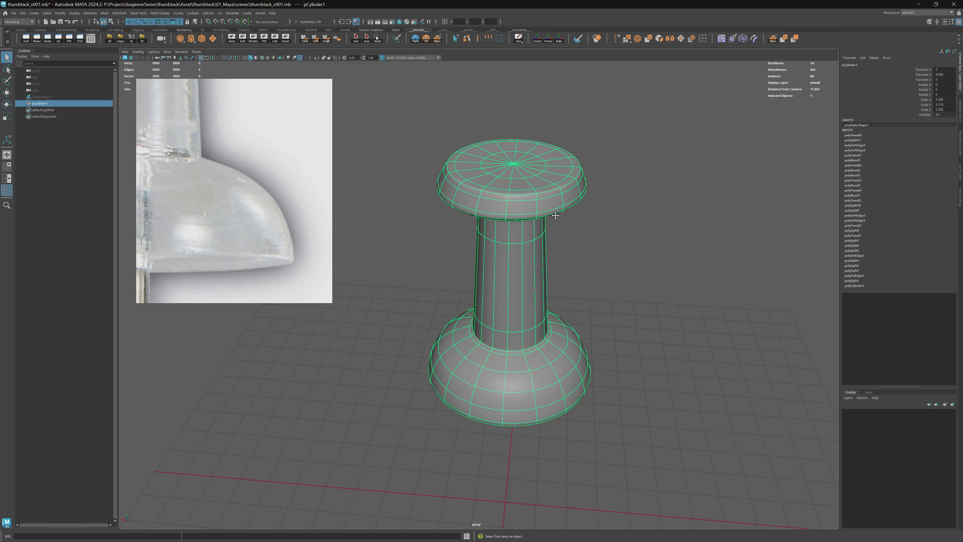
{"action": "left_click", "coordinate": [556, 215]}
{"action": "left_click", "coordinate": [537, 234]}
{"action": "key", "text": "1"}
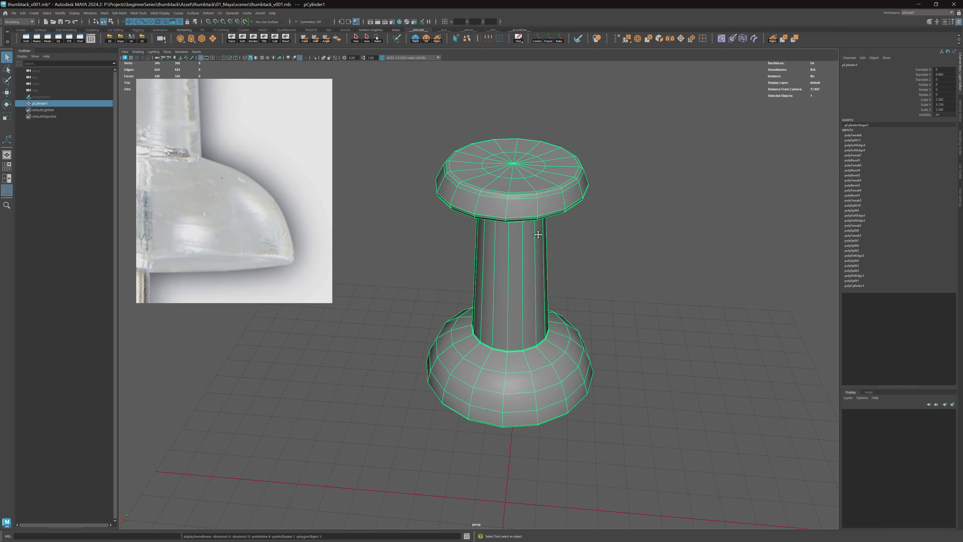
{"action": "left_click", "coordinate": [550, 230]}
{"action": "mouse_move", "coordinate": [537, 233]}
{"action": "left_mouse_down", "text": "alt"}
{"action": "mouse_move", "coordinate": [549, 218]}
{"action": "mouse_move", "coordinate": [532, 215]}
{"action": "mouse_move", "coordinate": [538, 225]}
{"action": "left_mouse_up", "text": "alt"}
{"action": "left_click", "coordinate": [538, 225]}
{"action": "key", "text": "2"}
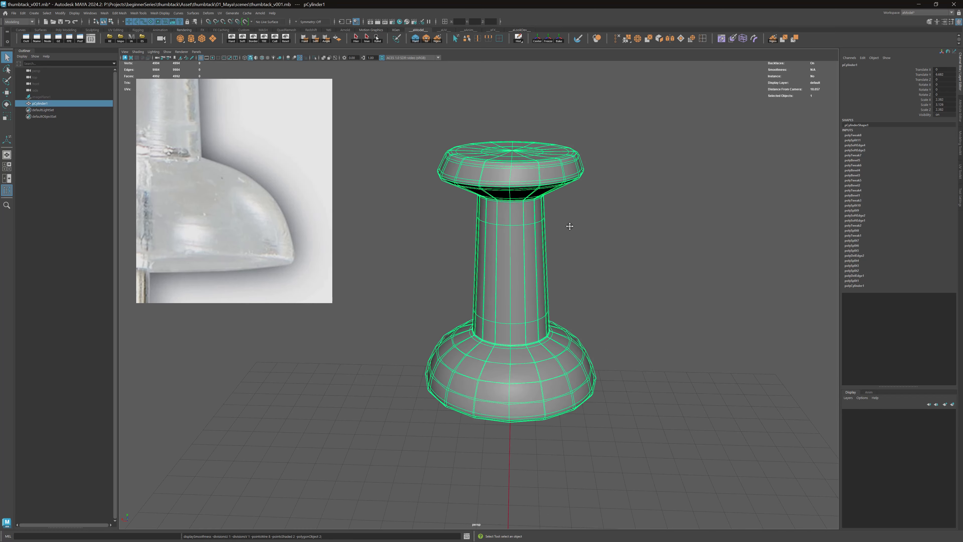
Step: Inspect the base's cage against its smoothed surface up close, and return the body to unsmoothed display
{"action": "right_click_drag", "start_coordinate": [527, 243], "coordinate": [848, 266], "text": "alt"}
{"action": "left_click_drag", "start_coordinate": [569, 242], "coordinate": [516, 198], "text": "alt"}
{"action": "left_click", "coordinate": [459, 189]}
{"action": "left_click_drag", "start_coordinate": [459, 189], "coordinate": [583, 204], "text": "alt"}
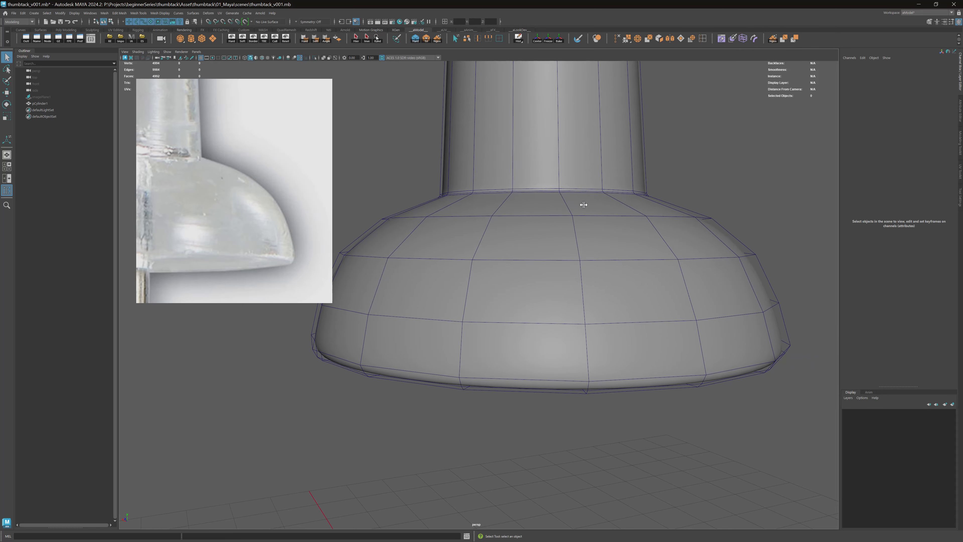
{"action": "left_click", "coordinate": [710, 218]}
{"action": "left_click", "coordinate": [720, 213]}
{"action": "right_click_drag", "start_coordinate": [716, 226], "coordinate": [615, 202], "text": "alt"}
{"action": "left_click", "coordinate": [589, 189]}
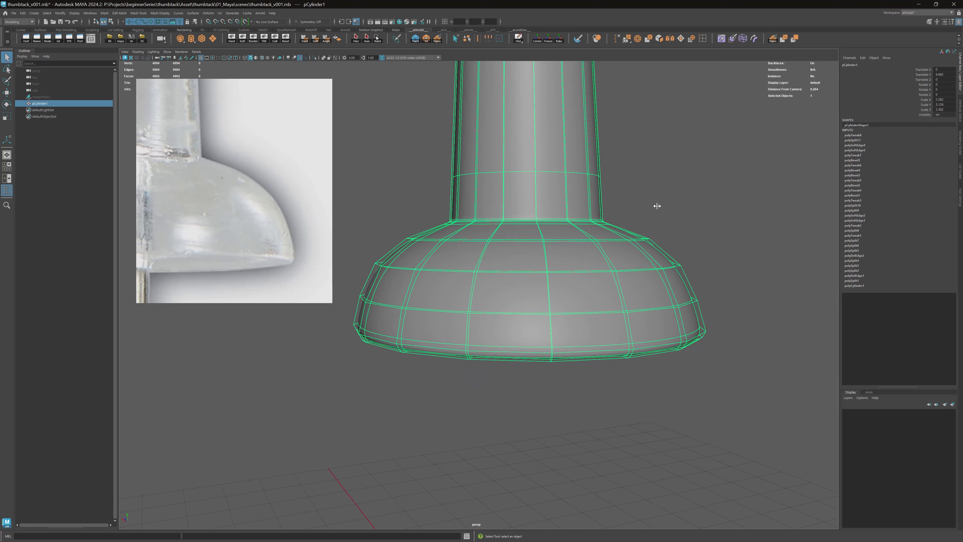
{"action": "key", "text": "3"}
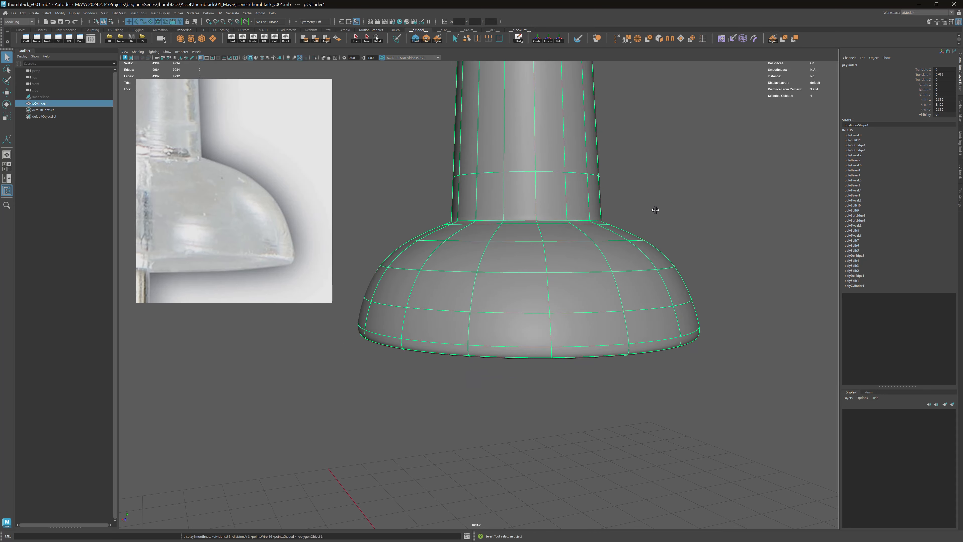
{"action": "key", "text": "1"}
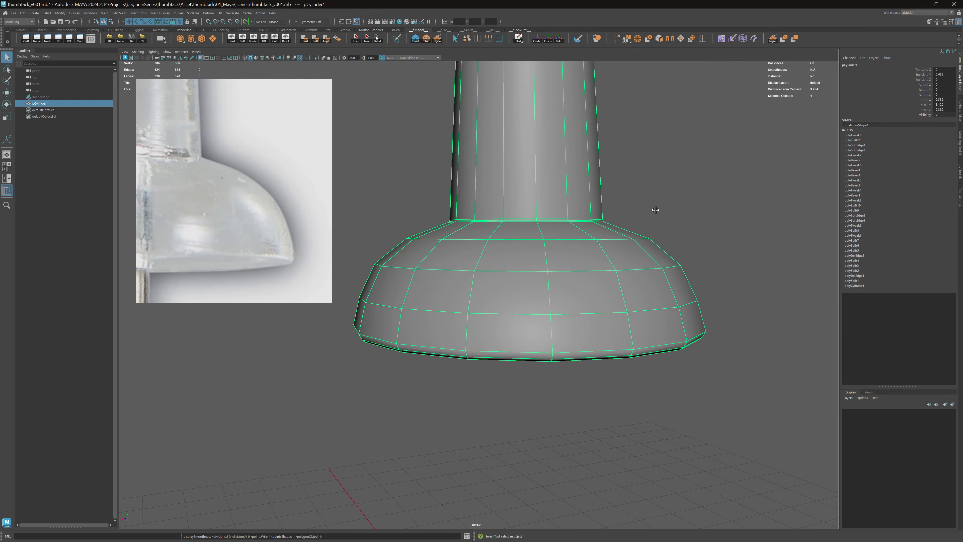
{"action": "key", "text": "f"}
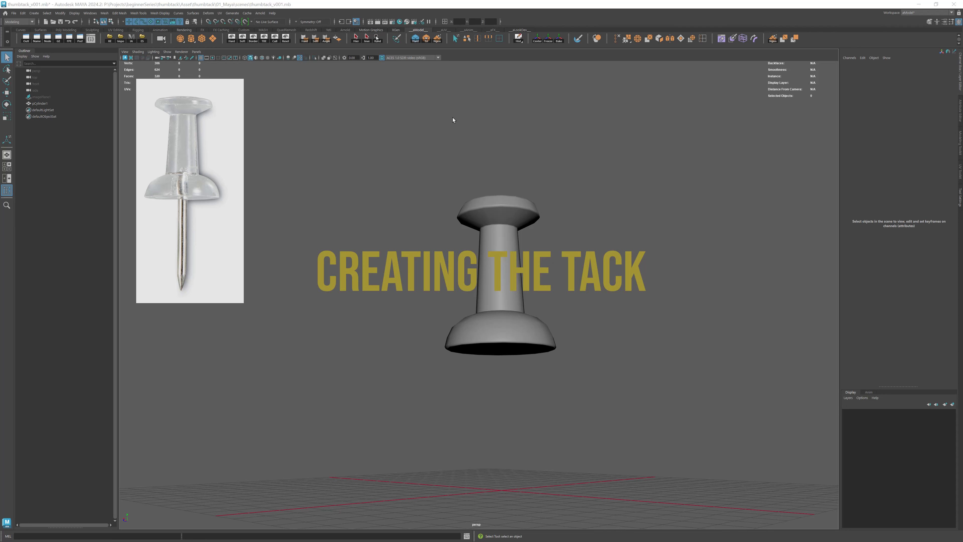
Step: Enlarge the reference photo window around the metal pin and examine the pin's length, tip and entry into the base
{"action": "left_click_drag", "start_coordinate": [500, 173], "coordinate": [492, 183], "text": "alt"}
{"action": "right_click_drag", "start_coordinate": [492, 183], "coordinate": [668, 219], "text": "alt"}
{"action": "left_click_drag", "start_coordinate": [668, 218], "coordinate": [460, 182], "text": "alt"}
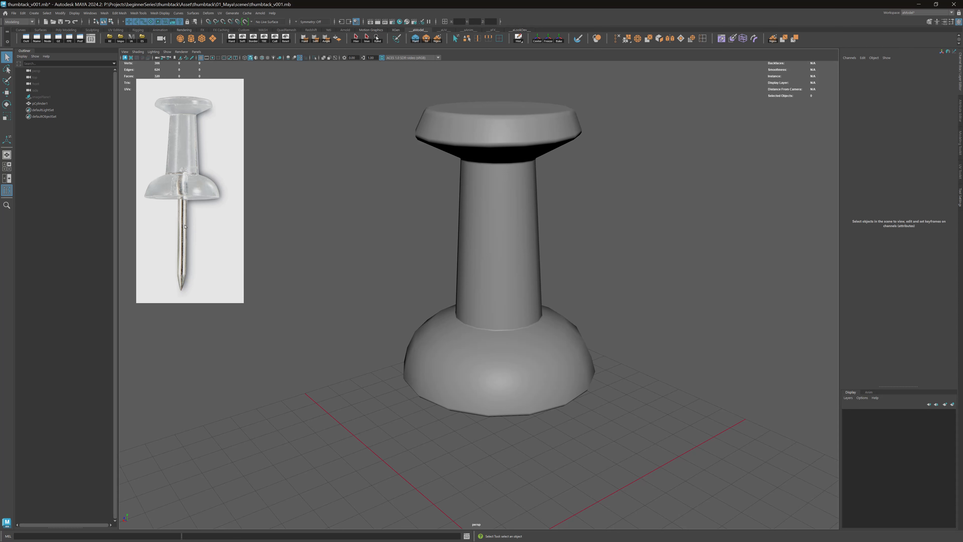
{"action": "scroll", "coordinate": [185, 227], "scroll_direction": "up", "scroll_amount": 4}
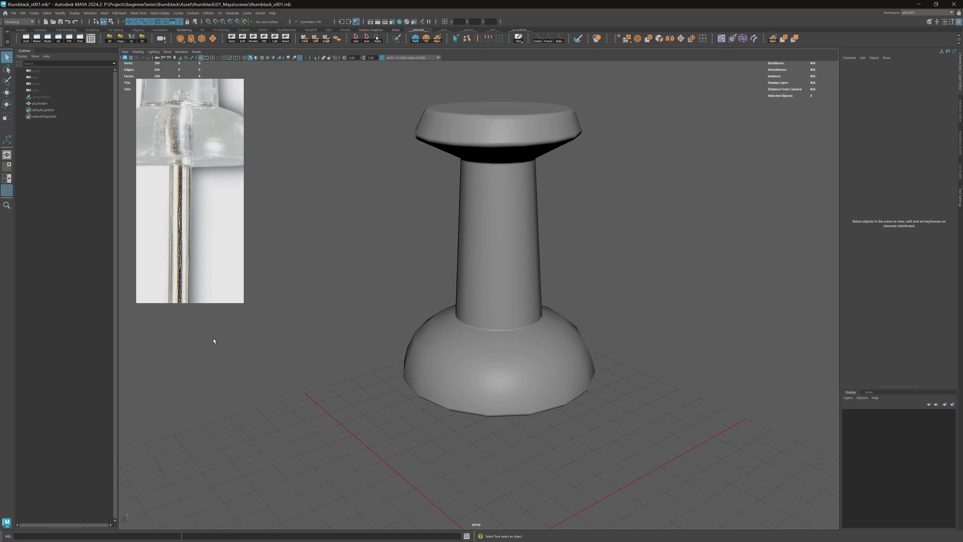
{"action": "left_click_drag", "start_coordinate": [217, 303], "coordinate": [218, 452]}
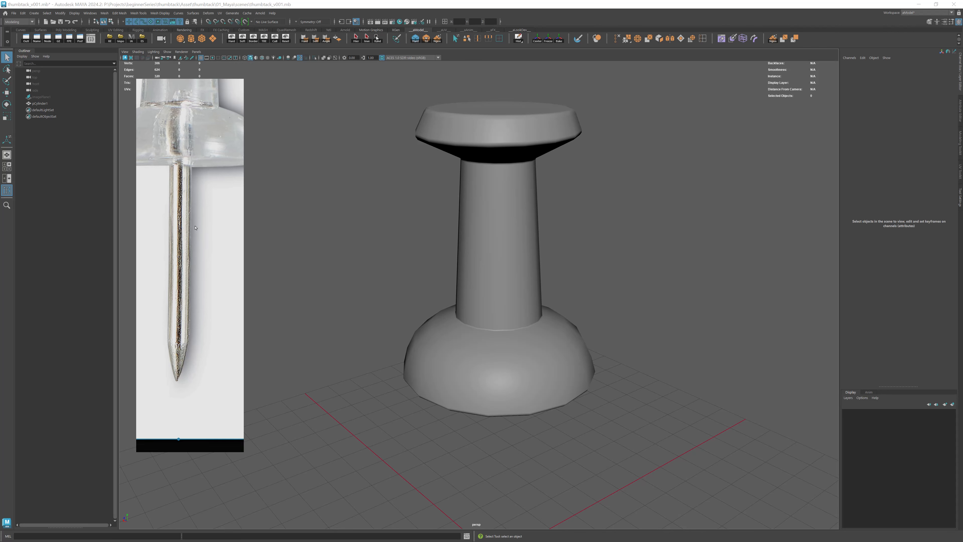
{"action": "middle_click_drag", "start_coordinate": [197, 180], "coordinate": [209, 230]}
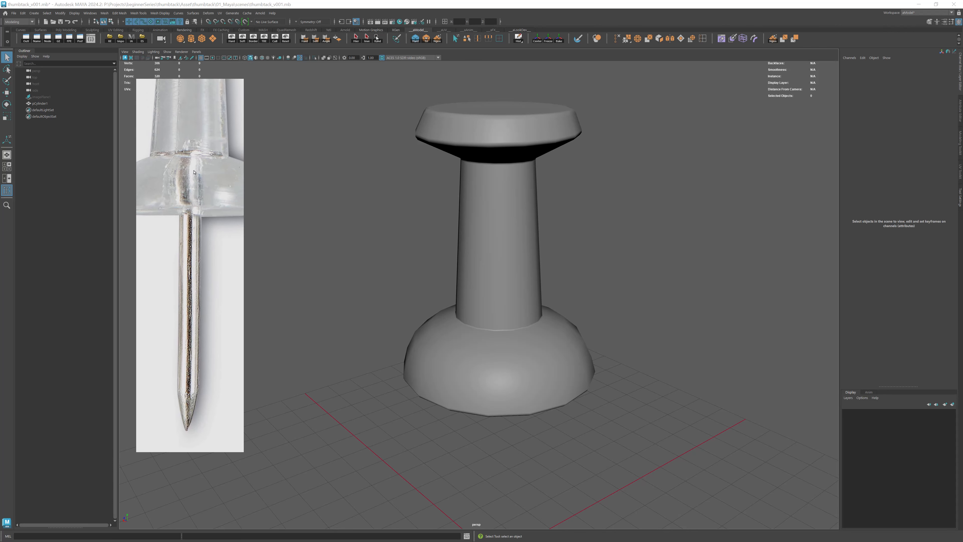
{"action": "left_click_drag", "start_coordinate": [241, 166], "coordinate": [284, 166]}
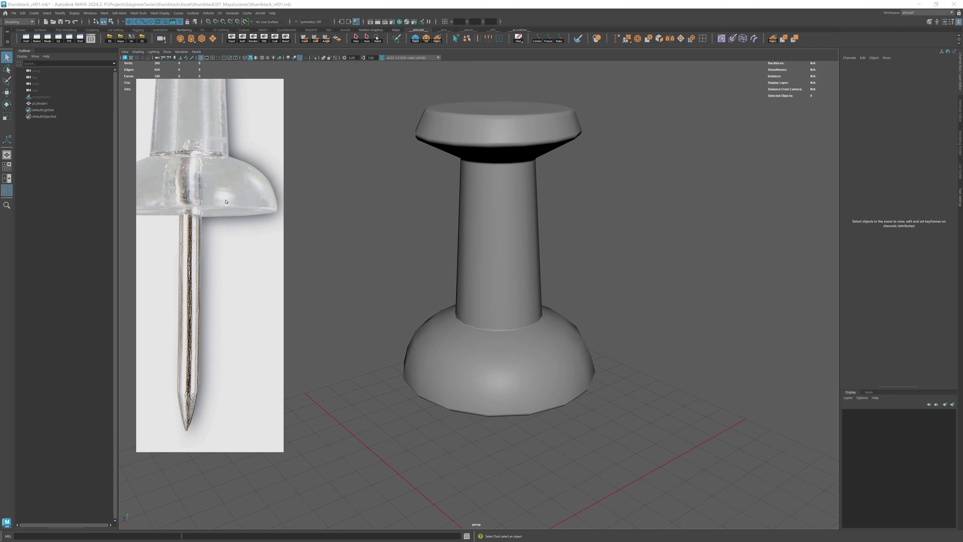
{"action": "middle_click_drag", "start_coordinate": [194, 168], "coordinate": [210, 165]}
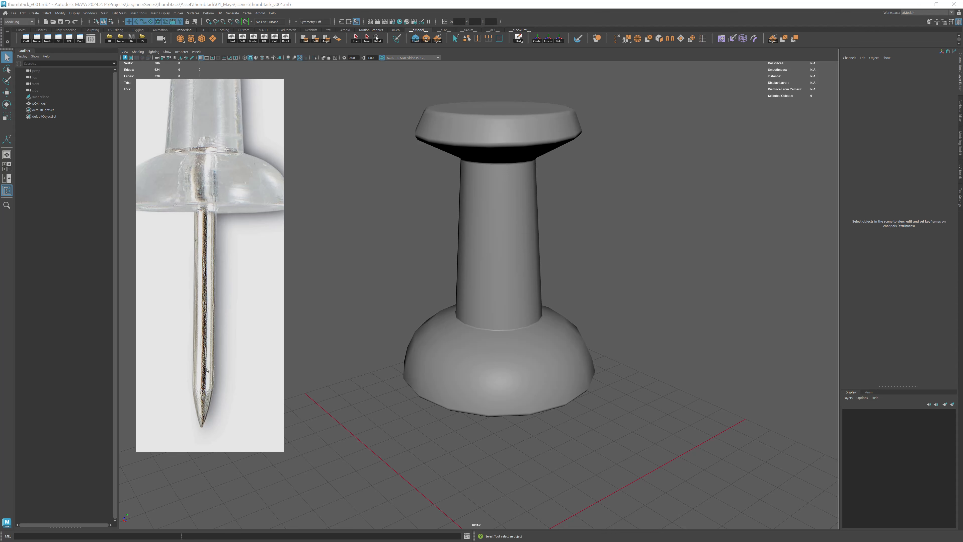
{"action": "scroll", "coordinate": [205, 136], "scroll_direction": "up", "scroll_amount": 4}
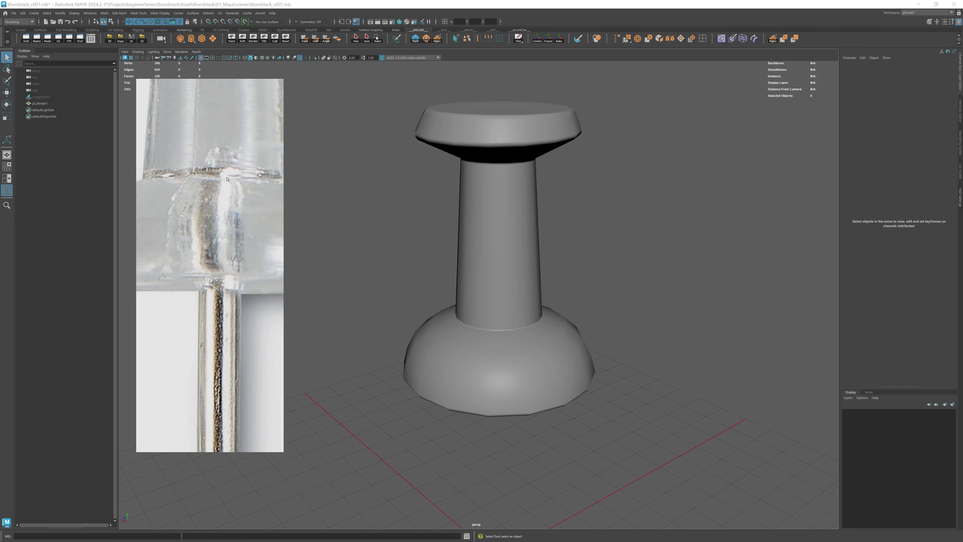
{"action": "scroll", "coordinate": [216, 178], "scroll_direction": "down", "scroll_amount": 5}
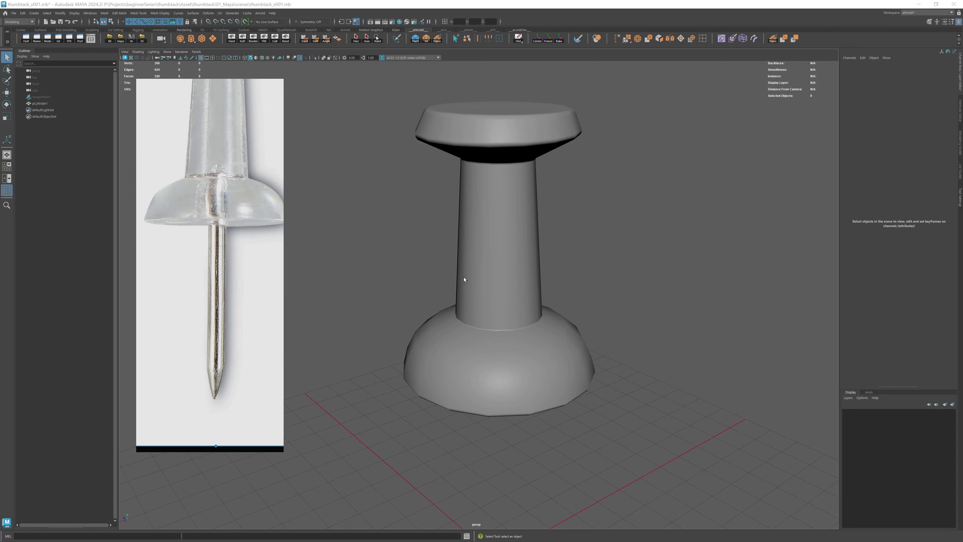
Step: Create a default polygon cylinder below the thumbtack body and delete it
{"action": "right_click_drag", "start_coordinate": [463, 277], "coordinate": [329, 218], "text": "alt"}
{"action": "left_click_drag", "start_coordinate": [458, 272], "coordinate": [474, 258], "text": "alt"}
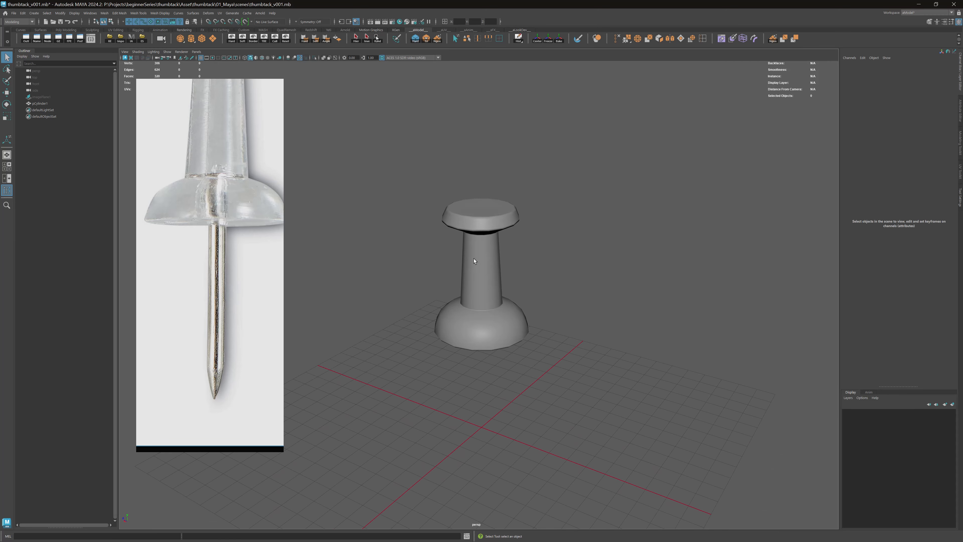
{"action": "left_click", "coordinate": [192, 39]}
{"action": "left_click_drag", "start_coordinate": [448, 353], "coordinate": [489, 359], "text": "alt"}
{"action": "key", "text": "Delete"}
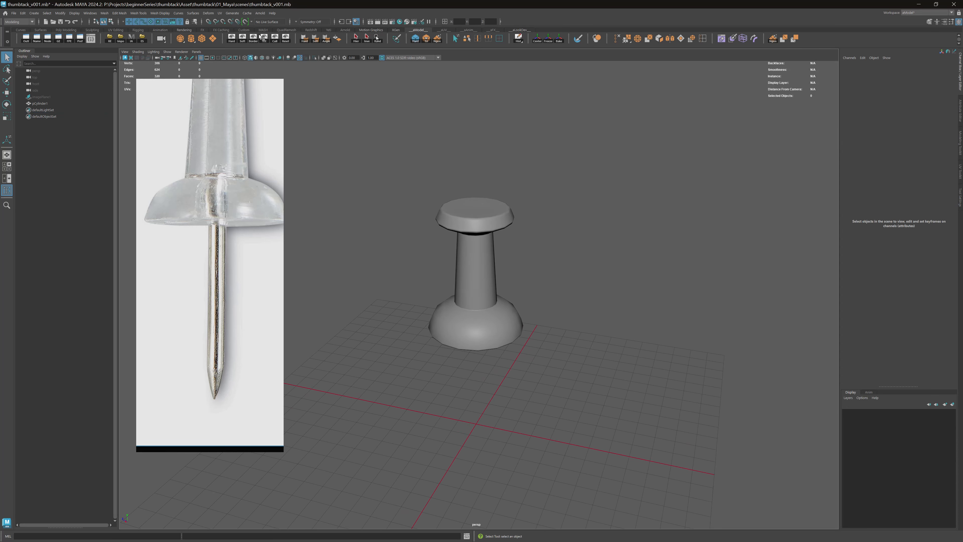
Step: Draw a polygon cylinder interactively with its base snapped to the grid origin, and delete it
{"action": "left_click", "coordinate": [34, 13]}
{"action": "mouse_move", "coordinate": [54, 37]}
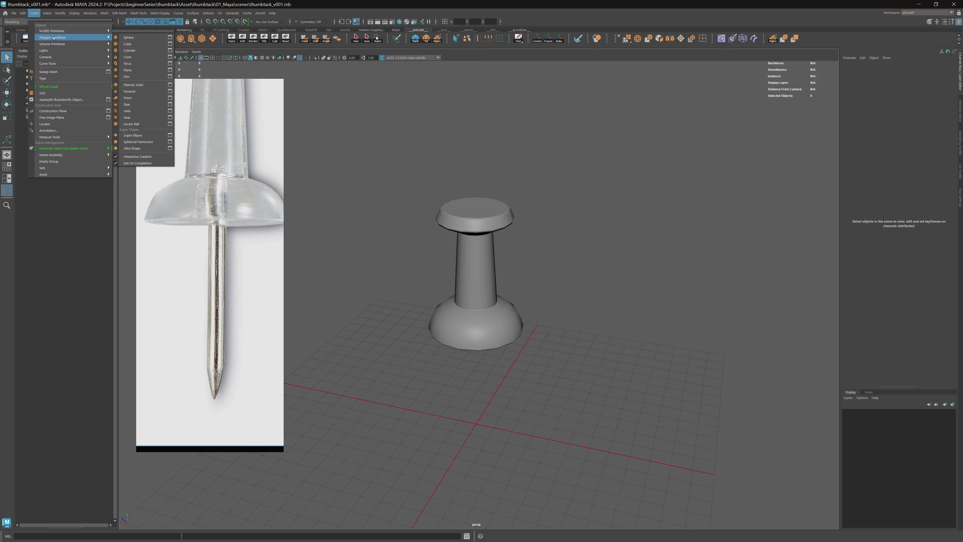
{"action": "left_click", "coordinate": [136, 52]}
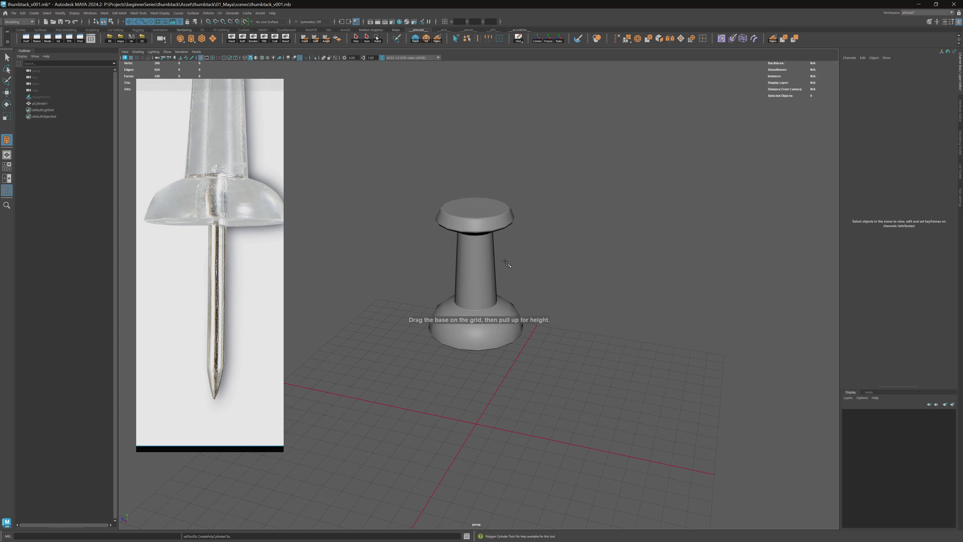
{"action": "middle_click_drag", "start_coordinate": [544, 282], "coordinate": [563, 260], "text": "alt"}
{"action": "key", "text": "x"}
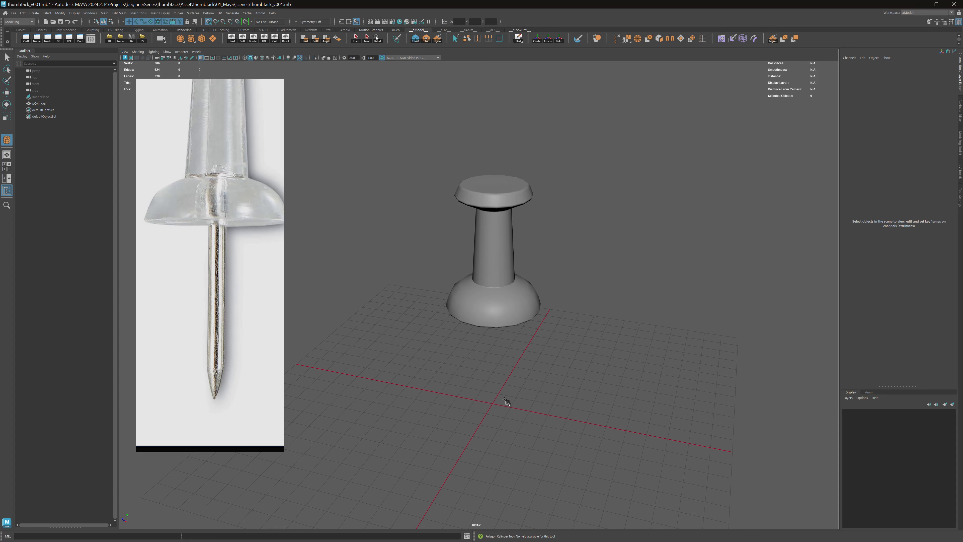
{"action": "left_click_drag", "start_coordinate": [506, 402], "coordinate": [511, 399]}
{"action": "middle_click_drag", "start_coordinate": [520, 339], "coordinate": [522, 286], "text": "alt"}
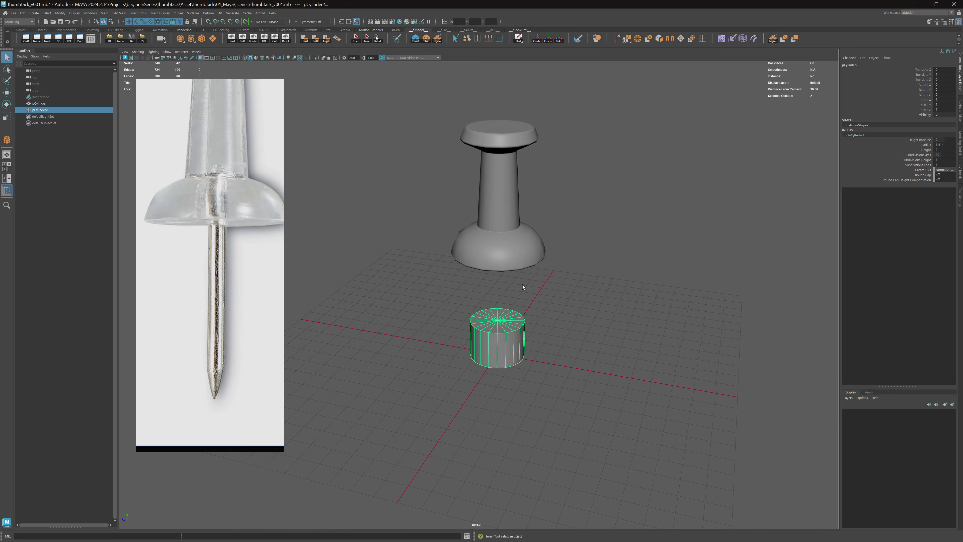
{"action": "right_click_drag", "start_coordinate": [523, 287], "coordinate": [717, 348], "text": "alt"}
{"action": "mouse_move", "coordinate": [541, 297]}
{"action": "left_mouse_down", "text": "alt"}
{"action": "mouse_move", "coordinate": [563, 297]}
{"action": "mouse_move", "coordinate": [532, 285]}
{"action": "mouse_move", "coordinate": [543, 304]}
{"action": "left_mouse_up", "text": "alt"}
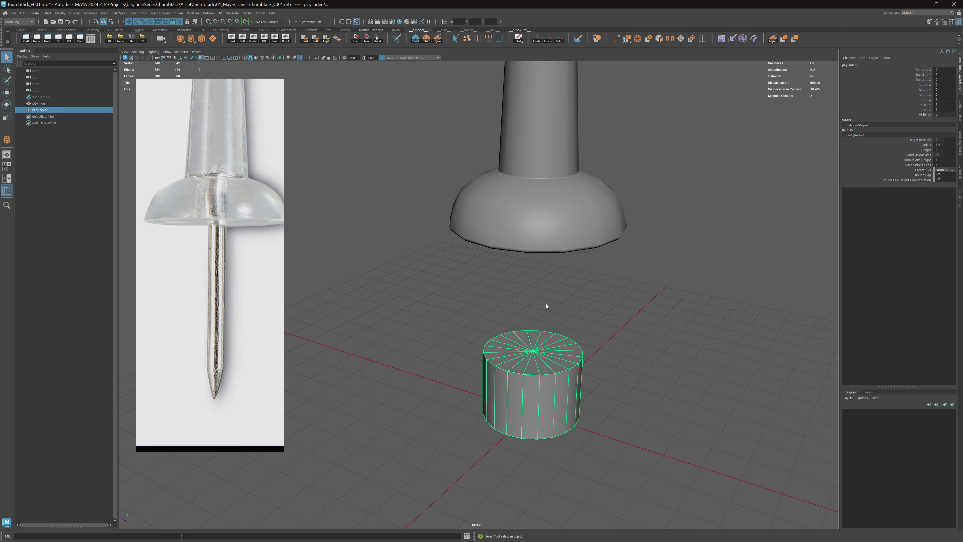
{"action": "key", "text": "Delete"}
Step: Create a polygon cylinder primitive at the grid origin below the thumbtack body for the metal pin
{"action": "key", "text": "space"}
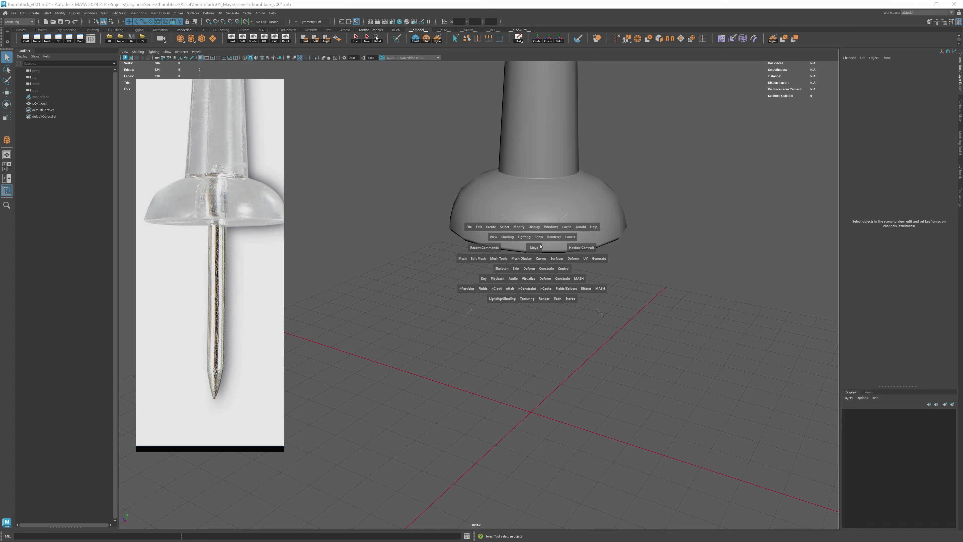
{"action": "left_click", "coordinate": [491, 227]}
{"action": "mouse_move", "coordinate": [512, 251]}
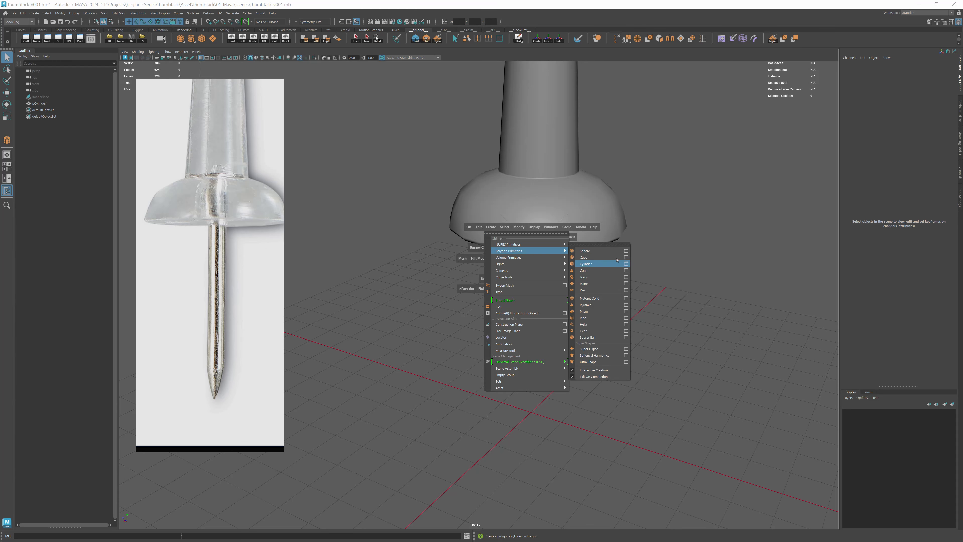
{"action": "left_click", "coordinate": [626, 264]}
{"action": "right_click_drag", "start_coordinate": [599, 200], "coordinate": [578, 189], "text": "alt"}
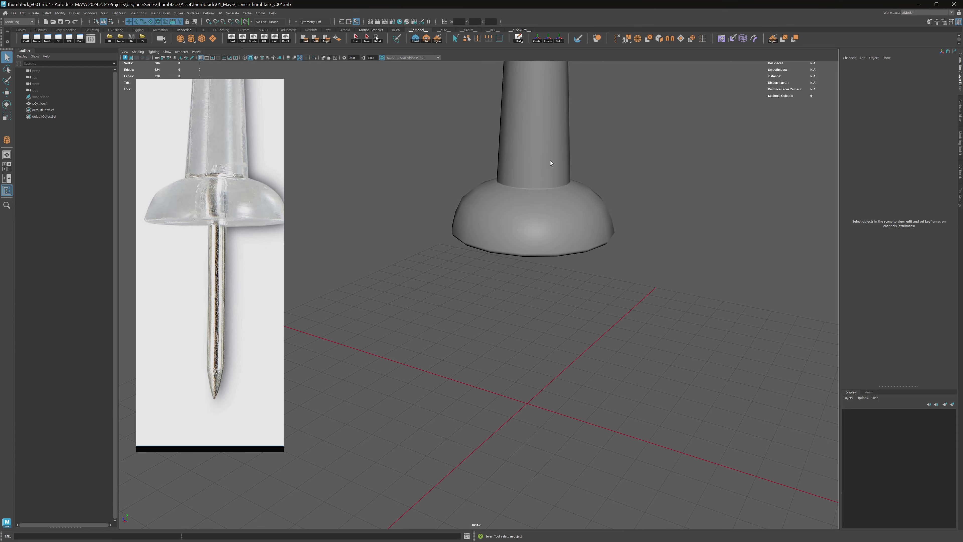
{"action": "left_click", "coordinate": [191, 39]}
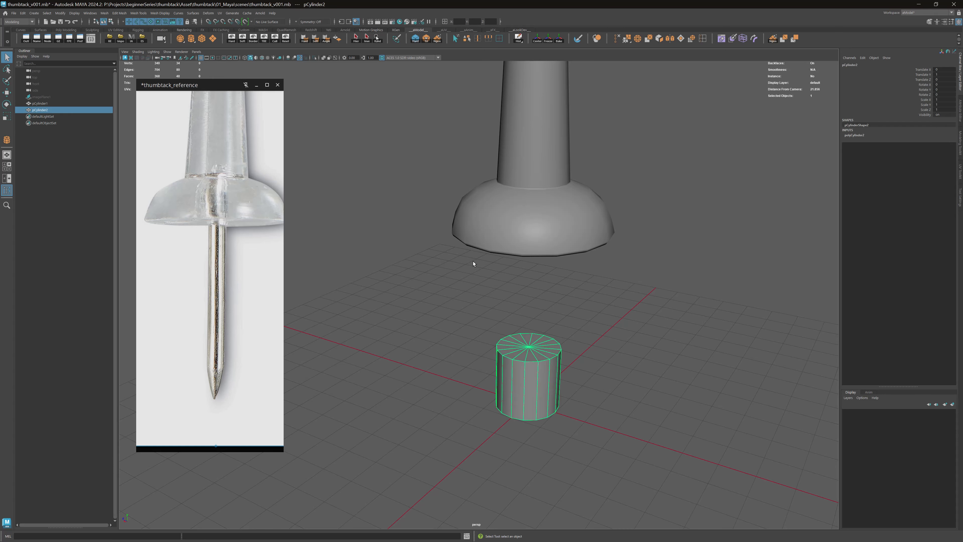
{"action": "mouse_move", "coordinate": [473, 263]}
{"action": "left_mouse_down", "text": "alt"}
{"action": "mouse_move", "coordinate": [464, 274]}
{"action": "mouse_move", "coordinate": [481, 272]}
{"action": "left_mouse_up", "text": "alt"}
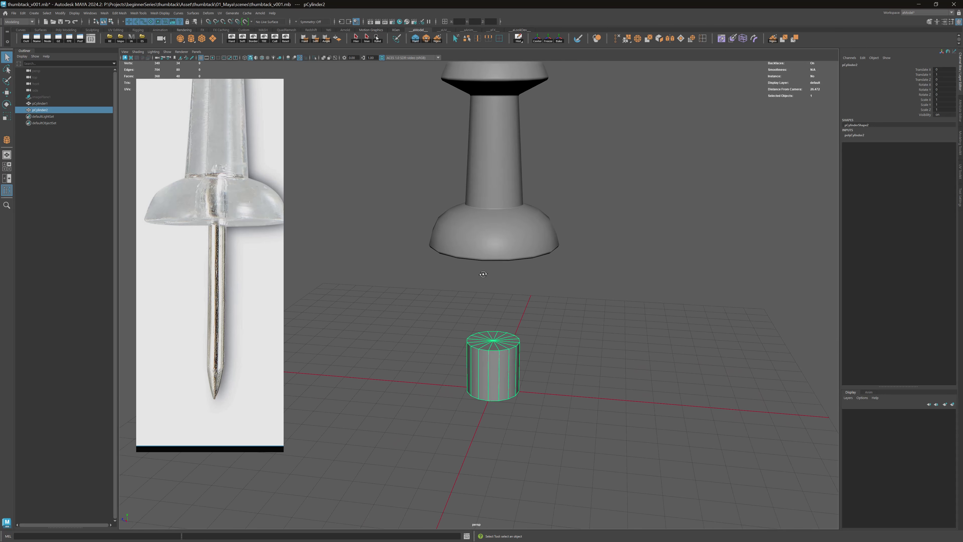
Step: Unhide the reference image plane imagePlane1 and frame it together with the body and the new cylinder
{"action": "left_click", "coordinate": [41, 97]}
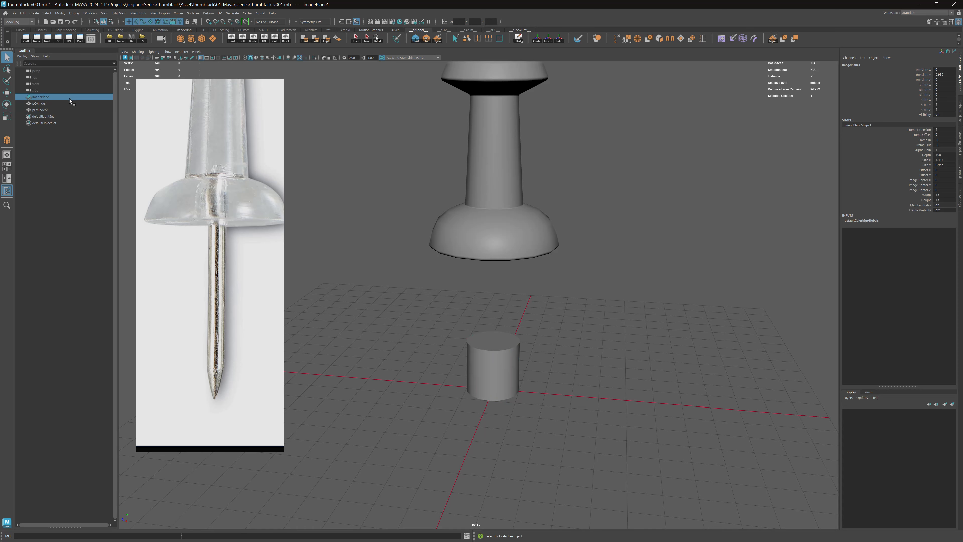
{"action": "key", "text": "shift+h"}
{"action": "left_click_drag", "start_coordinate": [474, 234], "coordinate": [453, 225], "text": "alt"}
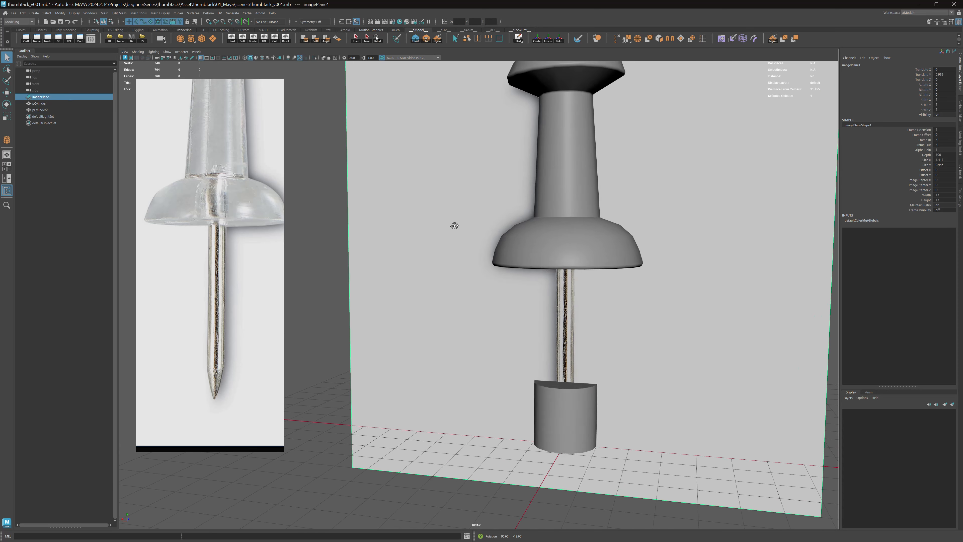
{"action": "right_click_drag", "start_coordinate": [454, 224], "coordinate": [413, 204], "text": "alt"}
{"action": "left_click_drag", "start_coordinate": [468, 210], "coordinate": [492, 211], "text": "alt"}
{"action": "middle_click_drag", "start_coordinate": [492, 211], "coordinate": [489, 198], "text": "alt"}
{"action": "right_click_drag", "start_coordinate": [489, 197], "coordinate": [540, 224], "text": "alt"}
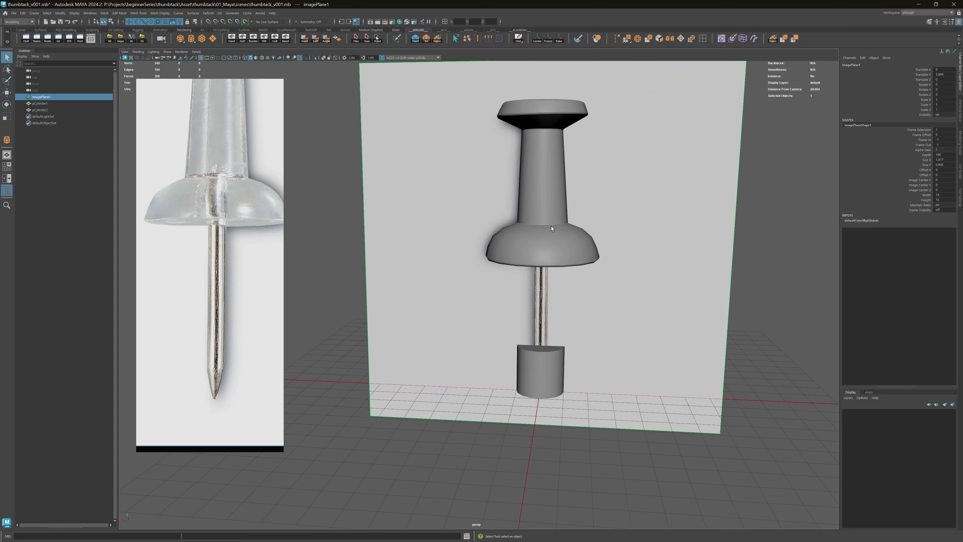
Step: Save the scene, select the new pin cylinder, and turn on X-ray shading so the reference photo shows through
{"action": "left_click_drag", "start_coordinate": [540, 224], "coordinate": [528, 214], "text": "alt"}
{"action": "key", "text": "ctrl+s"}
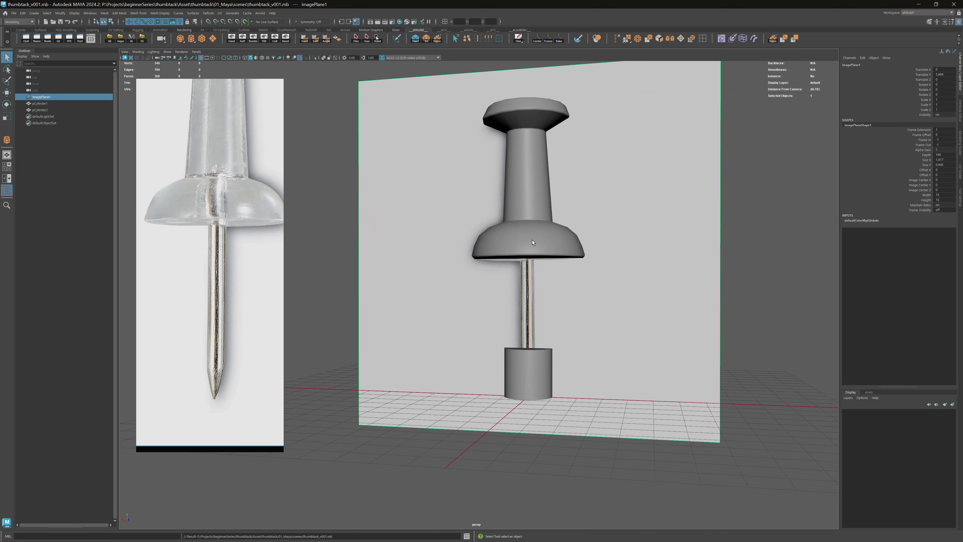
{"action": "right_click_drag", "start_coordinate": [533, 241], "coordinate": [552, 258], "text": "alt"}
{"action": "left_click", "coordinate": [537, 373]}
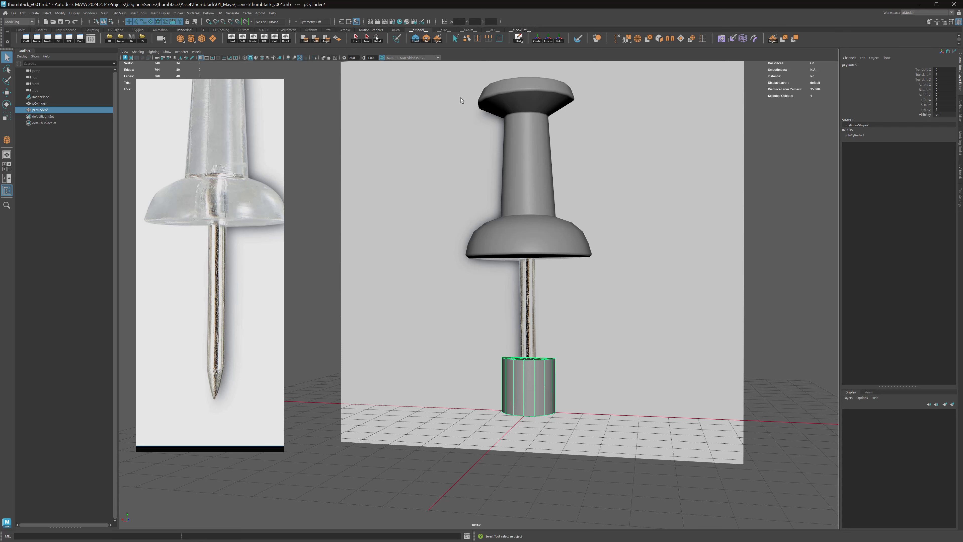
{"action": "left_click", "coordinate": [324, 57]}
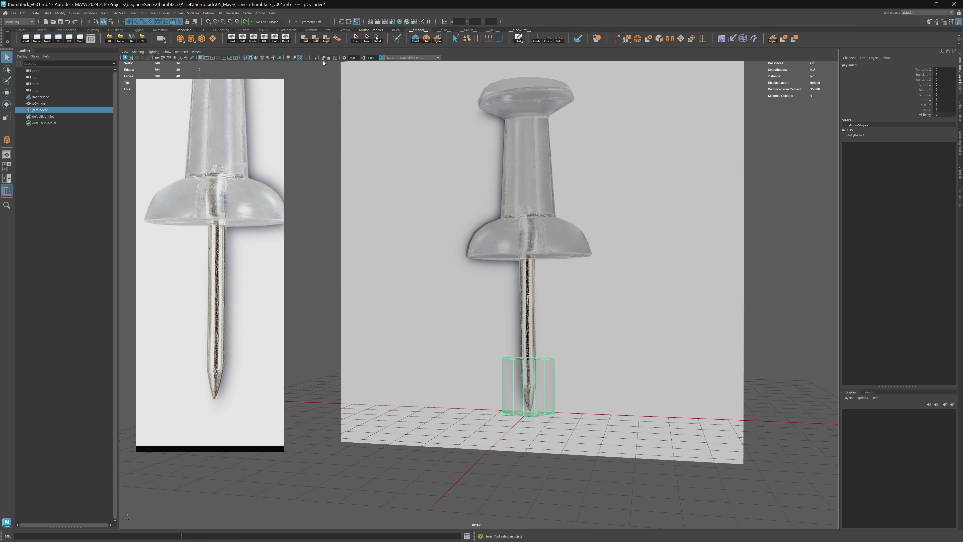
Step: In the front view, scale the cylinder vertically by about 3.6 so it reaches the top of the plastic body's flared base
{"action": "key", "text": "space"}
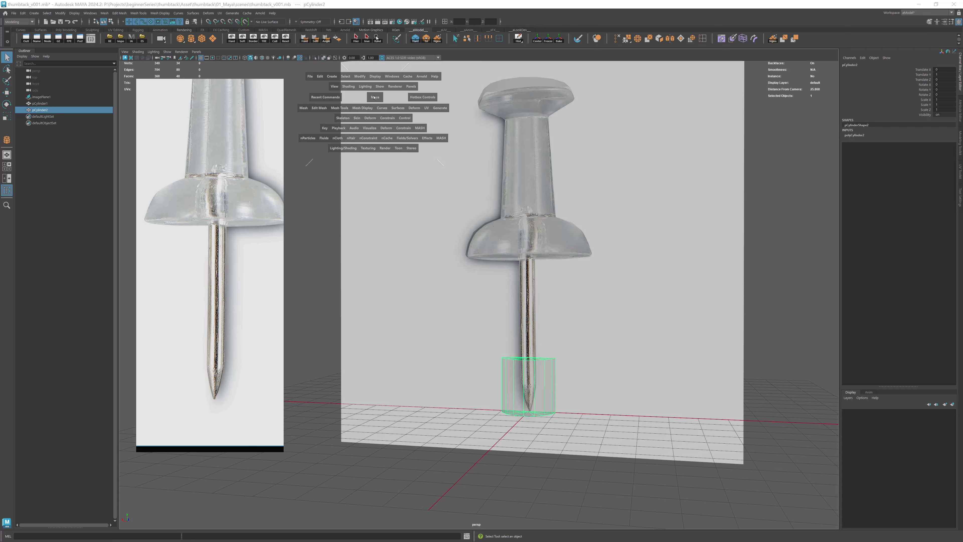
{"action": "left_click_drag", "start_coordinate": [374, 98], "coordinate": [374, 115]}
{"action": "right_click_drag", "start_coordinate": [621, 279], "coordinate": [488, 242], "text": "alt"}
{"action": "key", "text": "f"}
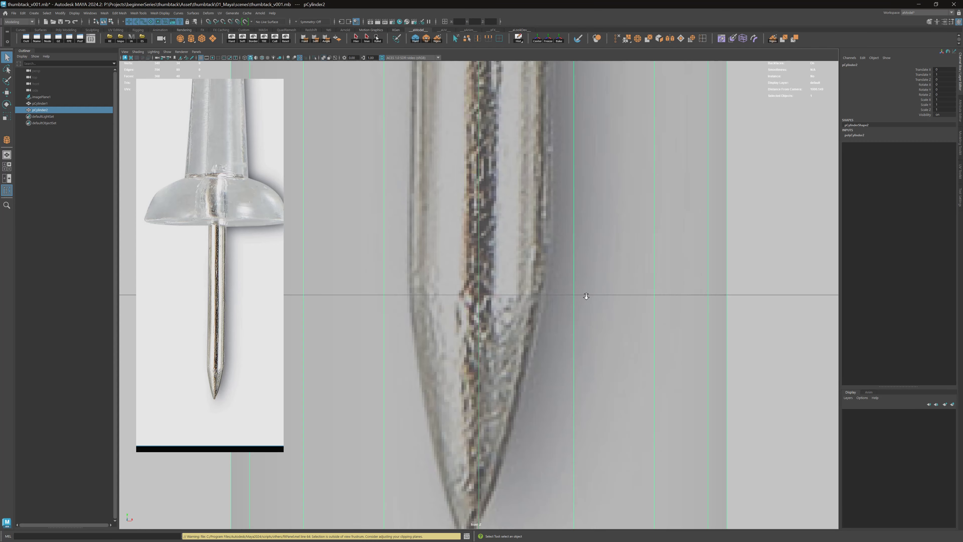
{"action": "scroll", "coordinate": [586, 295], "scroll_direction": "down", "scroll_amount": 10}
{"action": "scroll", "coordinate": [531, 266], "scroll_direction": "up", "scroll_amount": 8}
{"action": "key", "text": "r"}
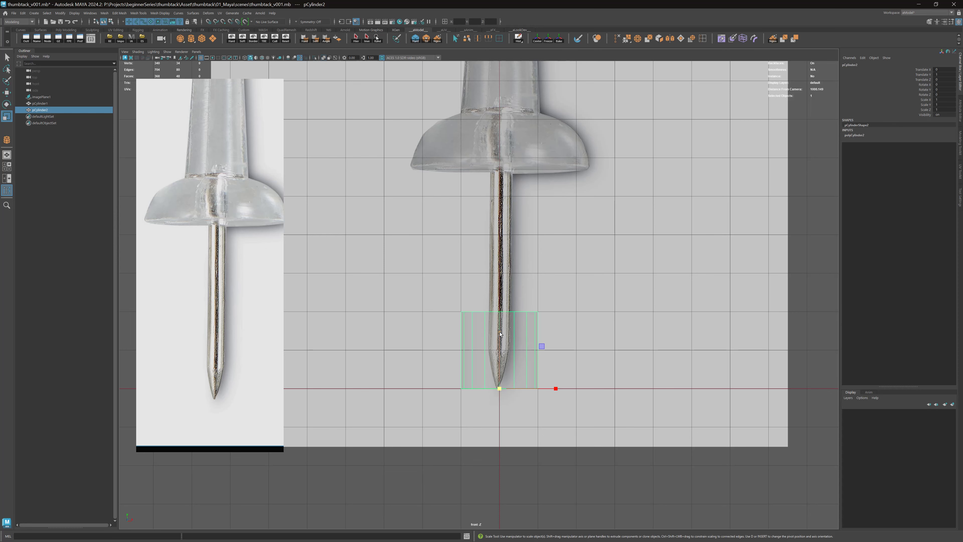
{"action": "left_click", "coordinate": [861, 137]}
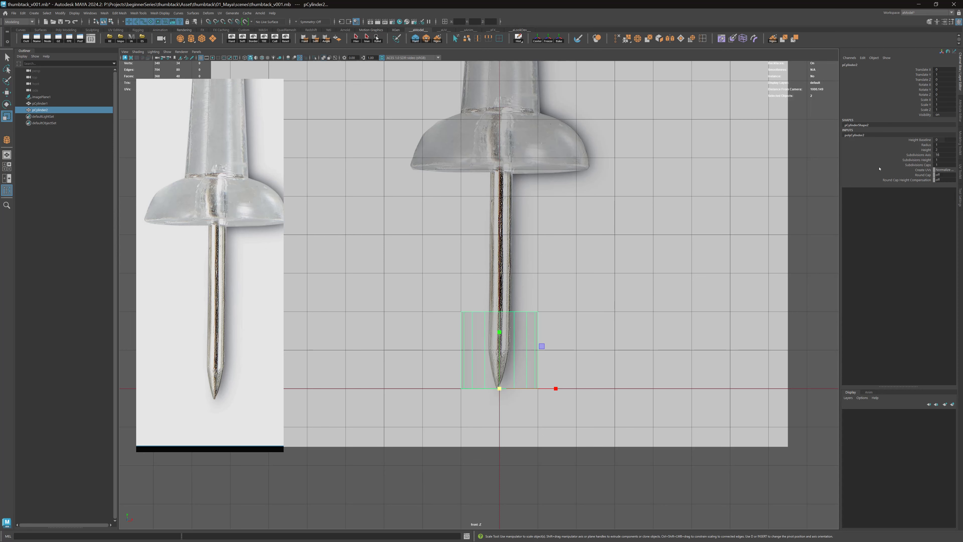
{"action": "left_click_drag", "start_coordinate": [499, 333], "coordinate": [508, 188]}
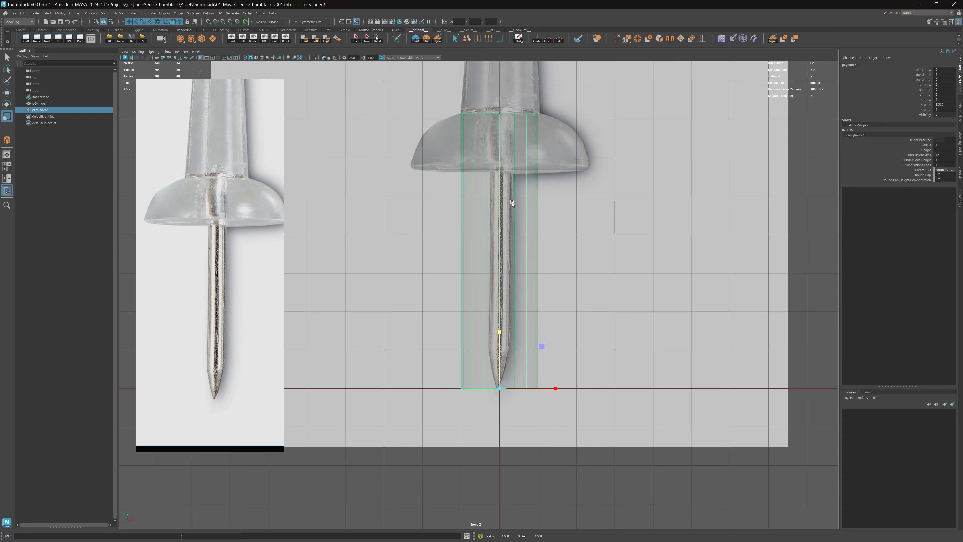
Step: Undo a trial scaling and narrow the cylinder on X and Z only, keeping its height, to match the pin's thickness in the photo
{"action": "left_click_drag", "start_coordinate": [498, 393], "coordinate": [457, 391]}
{"action": "key", "text": "ctrl+z"}
{"action": "left_click_drag", "start_coordinate": [500, 333], "coordinate": [499, 373], "text": "ctrl"}
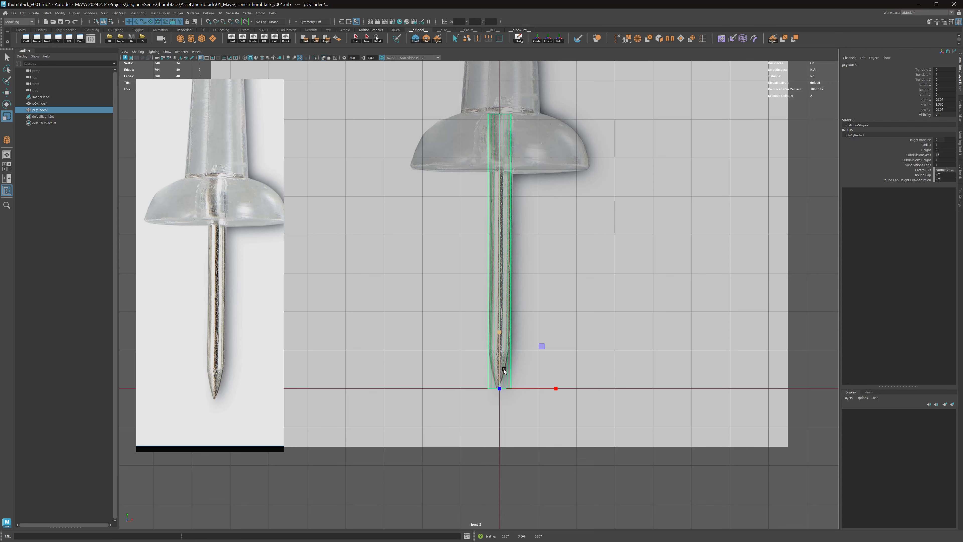
Step: Insert an edge loop around the pin cylinder with Multi-Cut where the pointed tip starts tapering in the photo
{"action": "right_click_drag", "start_coordinate": [518, 345], "coordinate": [545, 290], "text": "alt"}
{"action": "middle_click_drag", "start_coordinate": [511, 281], "coordinate": [509, 166], "text": "alt"}
{"action": "right_click_drag", "start_coordinate": [584, 213], "coordinate": [831, 361], "text": "alt"}
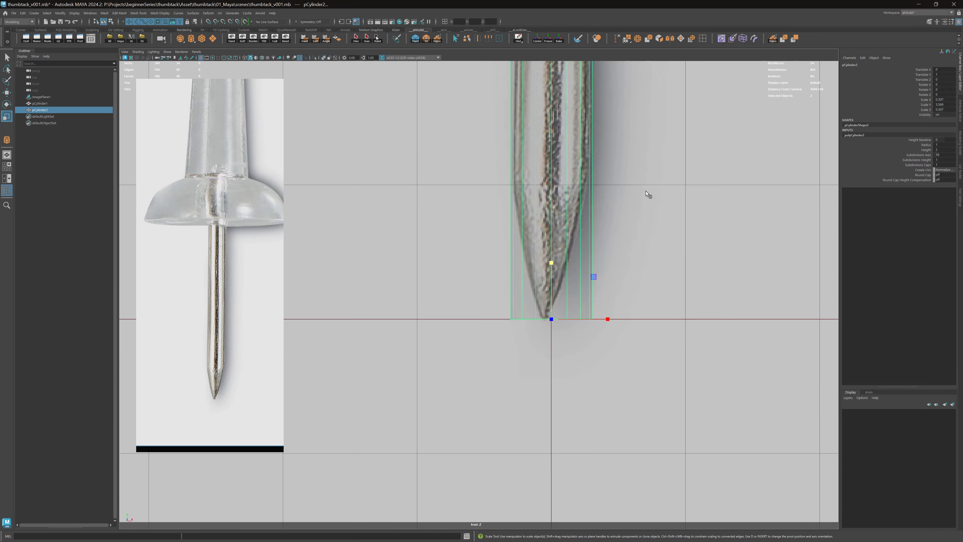
{"action": "middle_click_drag", "start_coordinate": [579, 139], "coordinate": [532, 233], "text": "alt"}
{"action": "right_click_drag", "start_coordinate": [532, 233], "coordinate": [591, 243], "text": "alt"}
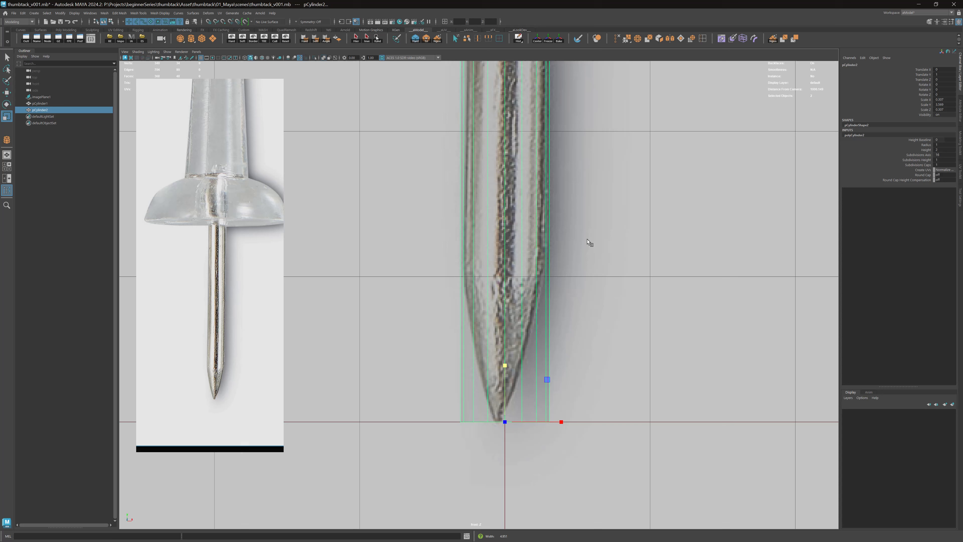
{"action": "left_click", "coordinate": [959, 147]}
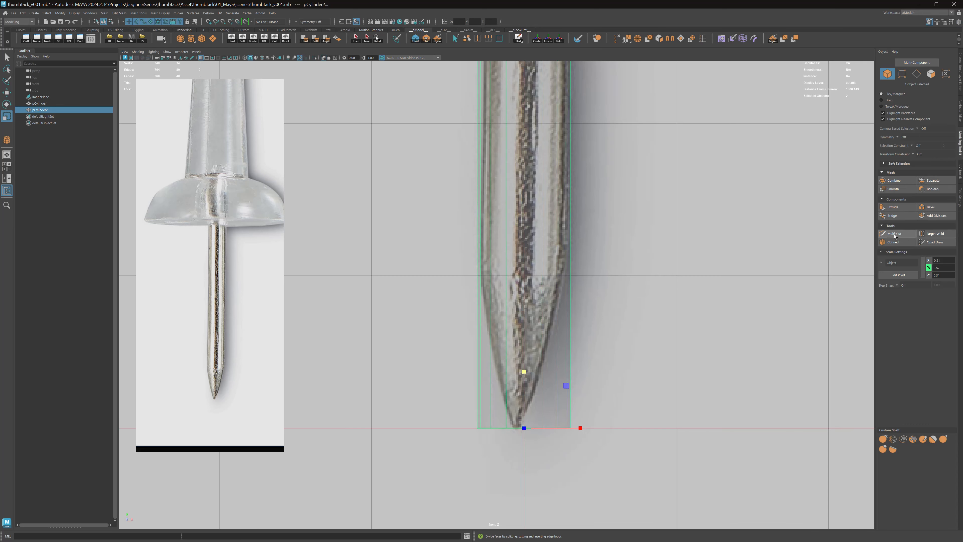
{"action": "left_click", "coordinate": [901, 236]}
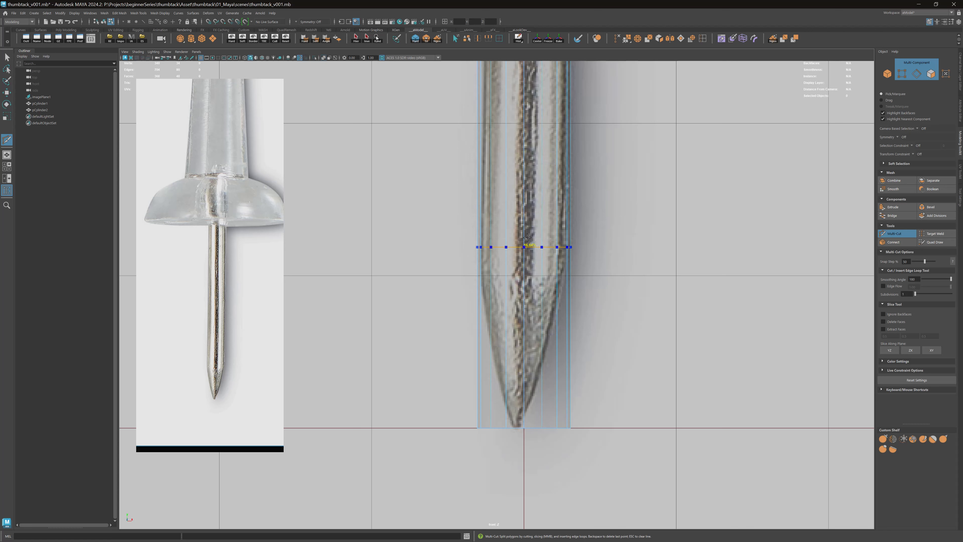
{"action": "left_click", "coordinate": [531, 270], "text": "ctrl"}
{"action": "key", "text": "q"}
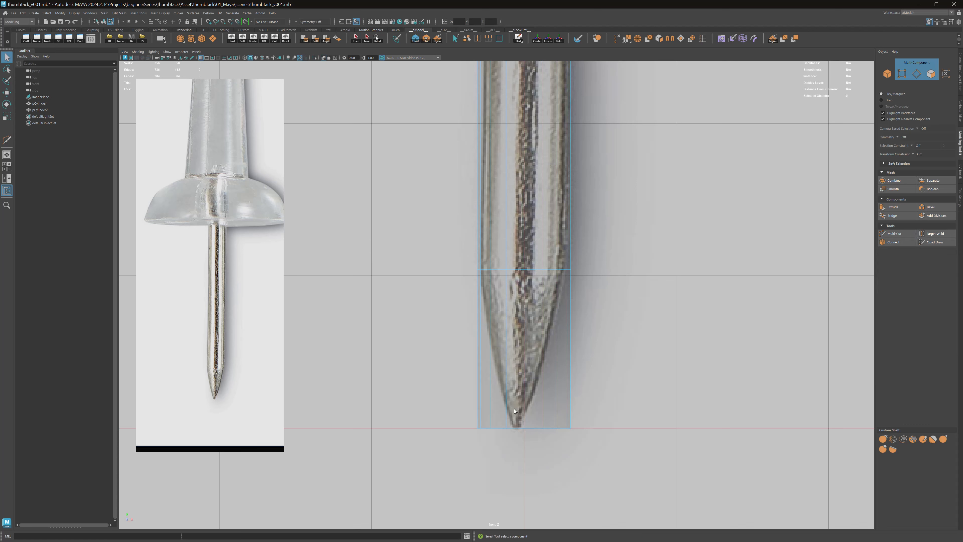
Step: Scale the cylinder's bottom vertices inward to form the pin's point and shift them on X to line up with the photographed tip
{"action": "key", "text": "F9"}
{"action": "left_click_drag", "start_coordinate": [658, 455], "coordinate": [658, 455]}
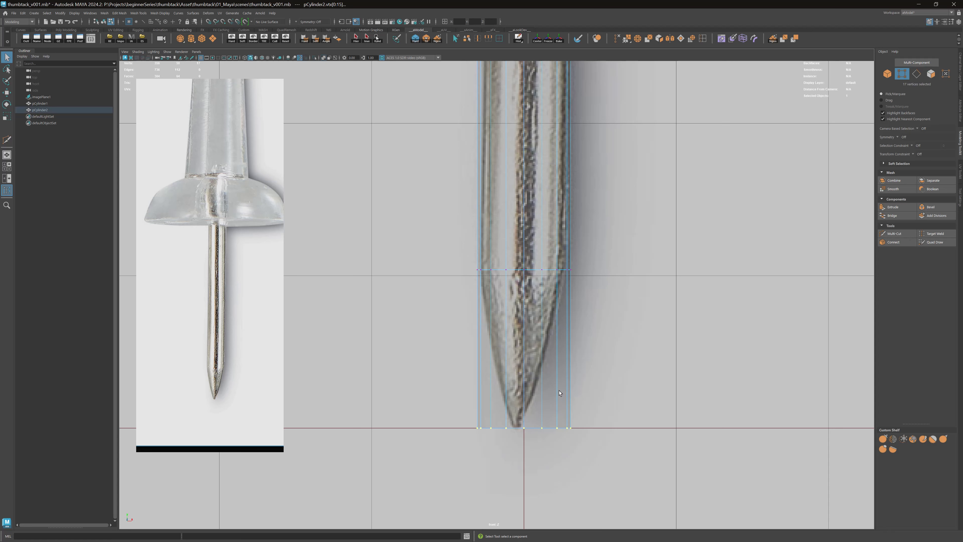
{"action": "key", "text": "r"}
{"action": "left_click_drag", "start_coordinate": [524, 432], "coordinate": [476, 426]}
{"action": "key", "text": "w"}
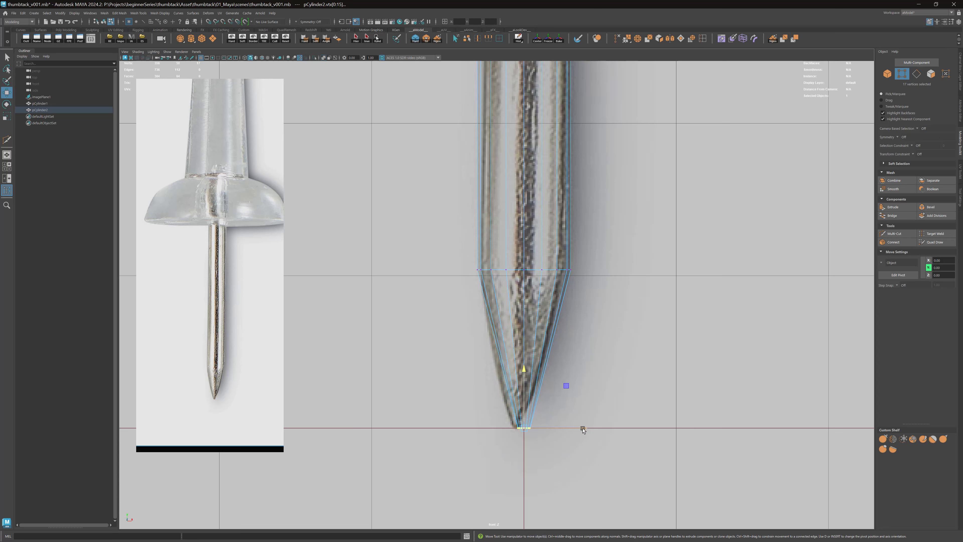
{"action": "left_click_drag", "start_coordinate": [582, 429], "coordinate": [575, 431]}
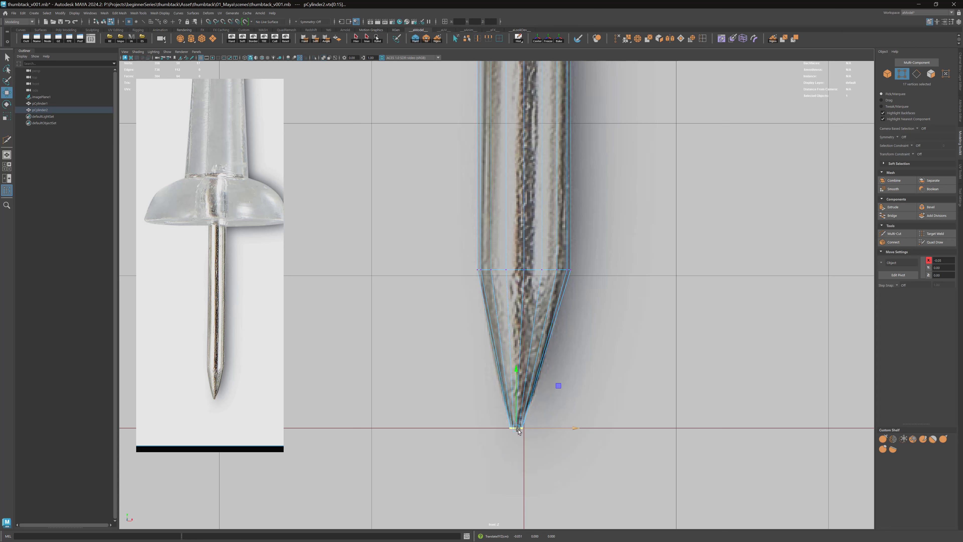
{"action": "key", "text": "r"}
{"action": "middle_click_drag", "start_coordinate": [505, 438], "coordinate": [503, 438]}
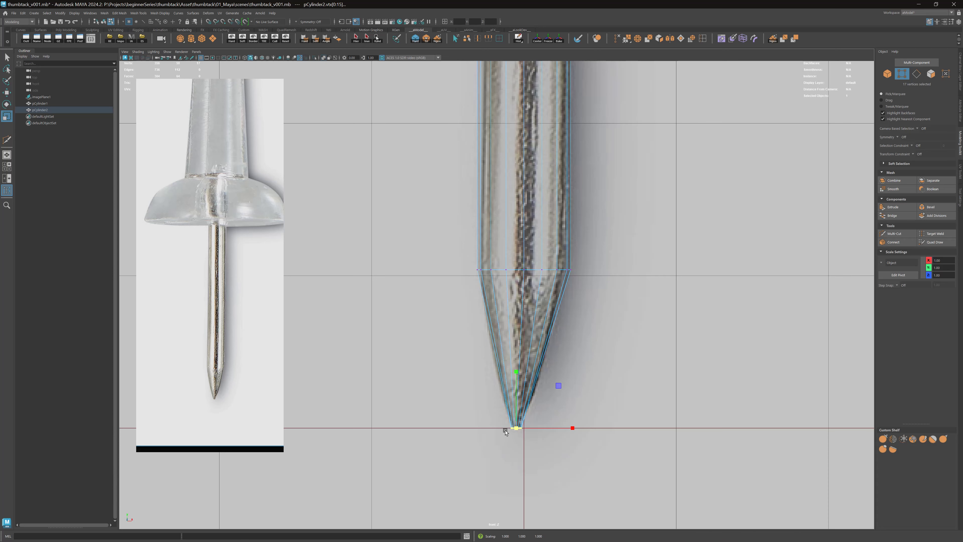
Step: Insert an edge loop just above the pin's tip and scale its vertices outward slightly to follow the photo's curved taper
{"action": "scroll", "coordinate": [605, 402], "scroll_direction": "up", "scroll_amount": 5}
{"action": "middle_click_drag", "start_coordinate": [606, 403], "coordinate": [598, 261], "text": "alt"}
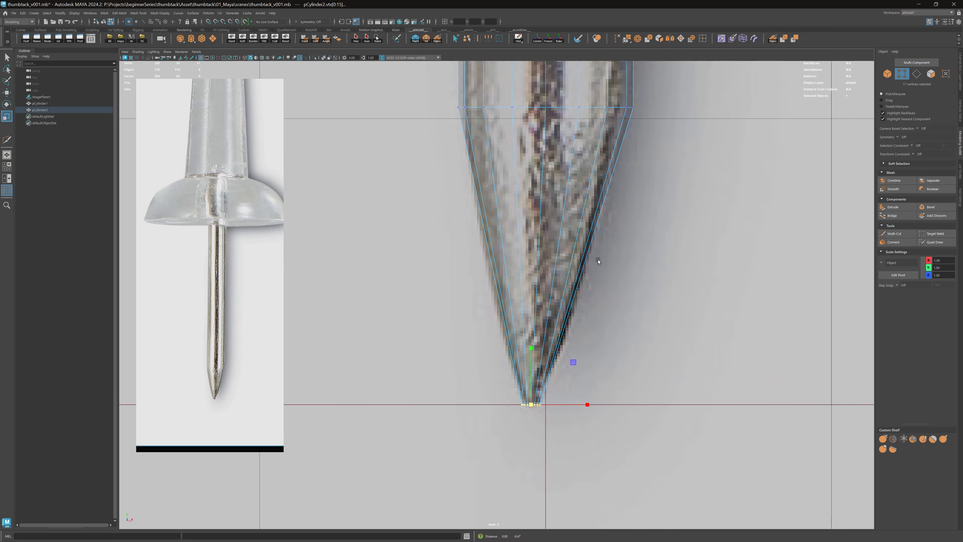
{"action": "right_click_drag", "start_coordinate": [598, 260], "coordinate": [780, 327], "text": "alt"}
{"action": "key", "text": "q"}
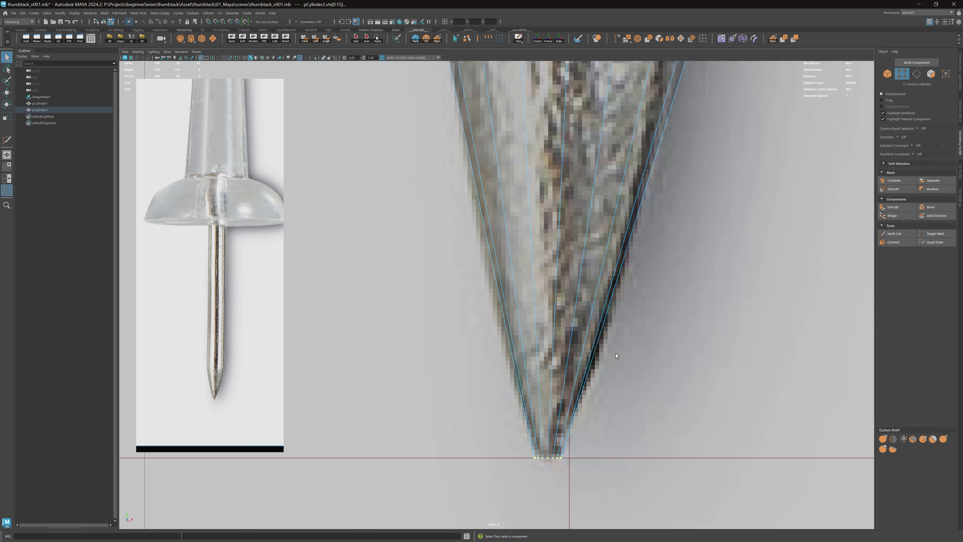
{"action": "left_click", "coordinate": [893, 234]}
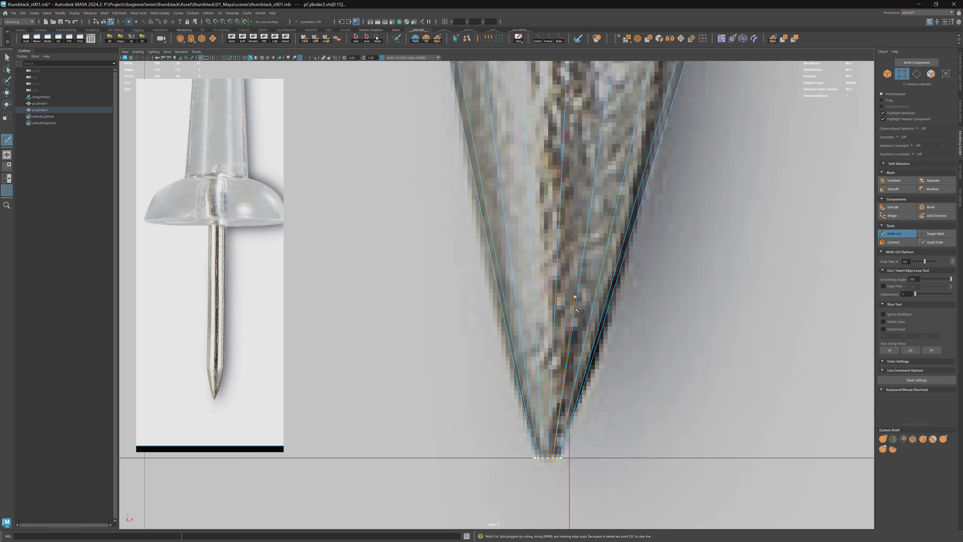
{"action": "left_click", "coordinate": [577, 356], "text": "ctrl"}
{"action": "key", "text": "q"}
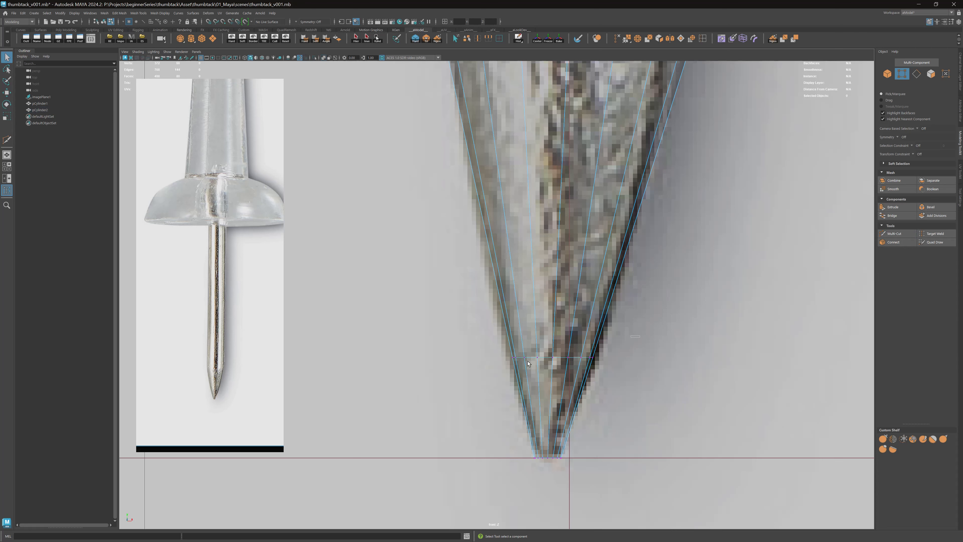
{"action": "left_click_drag", "start_coordinate": [527, 361], "coordinate": [489, 370]}
{"action": "key", "text": "r"}
{"action": "middle_click_drag", "start_coordinate": [670, 318], "coordinate": [684, 314]}
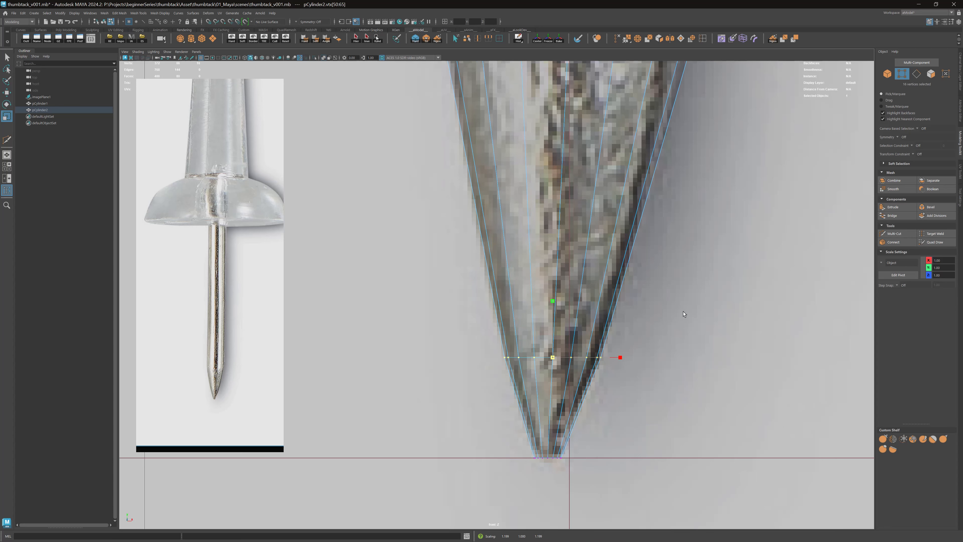
Step: Examine how the pin's upper end sits inside the plastic base, enlarging the floating reference photo for comparison
{"action": "scroll", "coordinate": [691, 312], "scroll_direction": "down", "scroll_amount": 5}
{"action": "middle_click_drag", "start_coordinate": [621, 277], "coordinate": [627, 376], "text": "alt"}
{"action": "scroll", "coordinate": [597, 362], "scroll_direction": "up", "scroll_amount": 3}
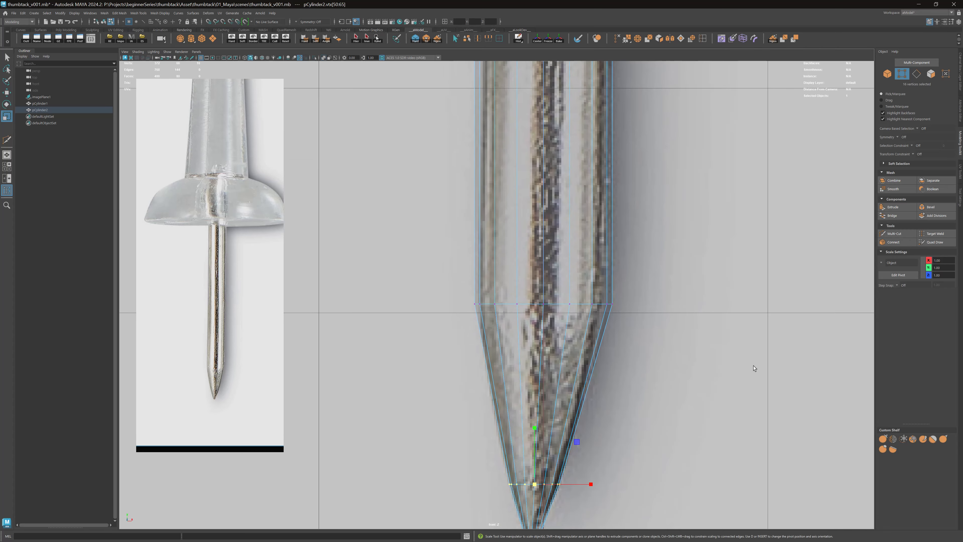
{"action": "scroll", "coordinate": [599, 298], "scroll_direction": "down", "scroll_amount": 6}
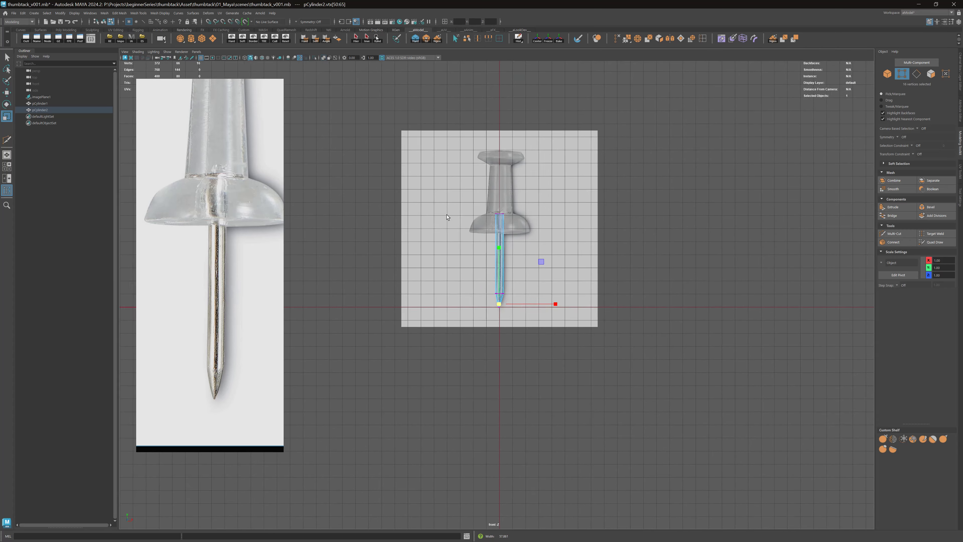
{"action": "scroll", "coordinate": [505, 183], "scroll_direction": "up", "scroll_amount": 3}
{"action": "middle_click_drag", "start_coordinate": [504, 183], "coordinate": [523, 334], "text": "alt"}
{"action": "right_click_drag", "start_coordinate": [529, 326], "coordinate": [876, 382], "text": "alt"}
{"action": "right_click_drag", "start_coordinate": [606, 296], "coordinate": [669, 272], "text": "alt"}
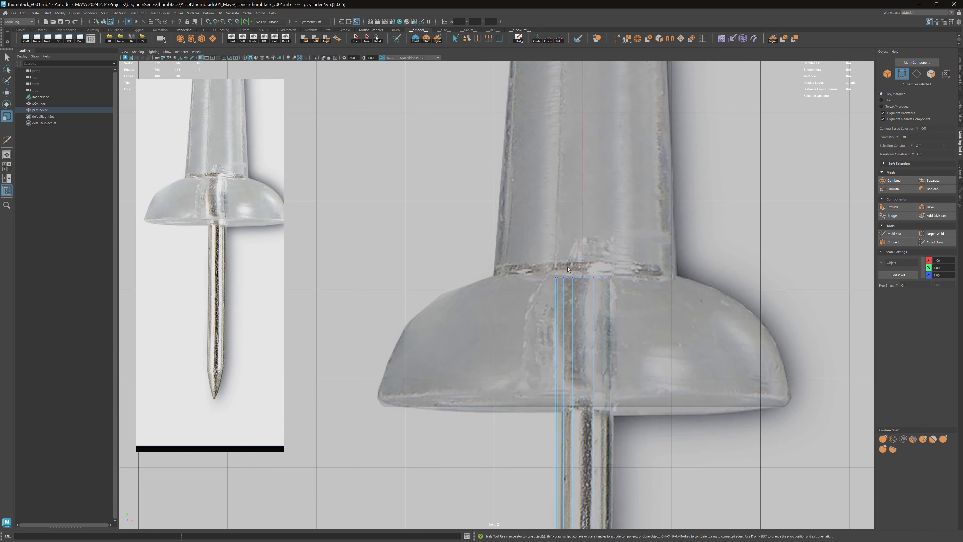
{"action": "right_click_drag", "start_coordinate": [568, 269], "coordinate": [574, 269], "text": "alt"}
{"action": "scroll", "coordinate": [228, 178], "scroll_direction": "up", "scroll_amount": 6}
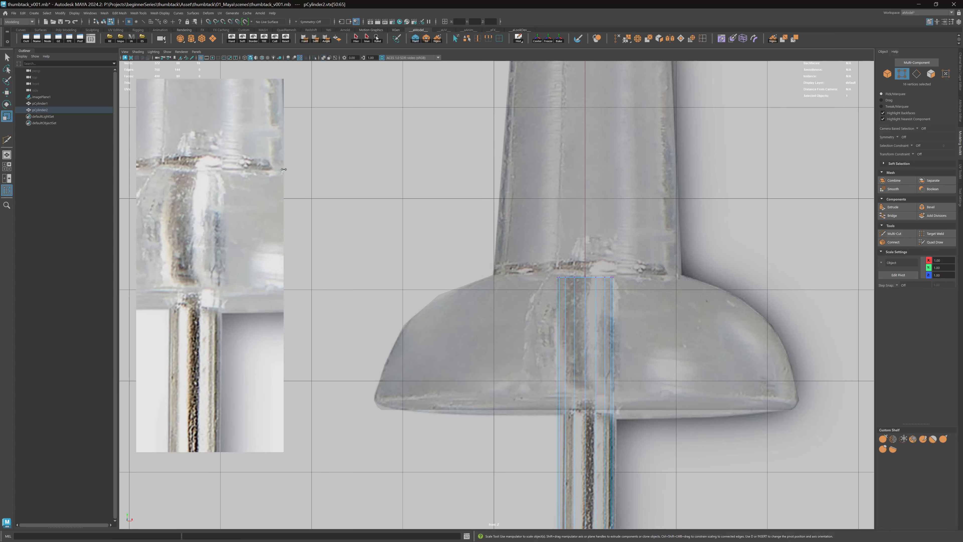
{"action": "left_click_drag", "start_coordinate": [284, 169], "coordinate": [358, 171]}
{"action": "scroll", "coordinate": [247, 194], "scroll_direction": "up", "scroll_amount": 3}
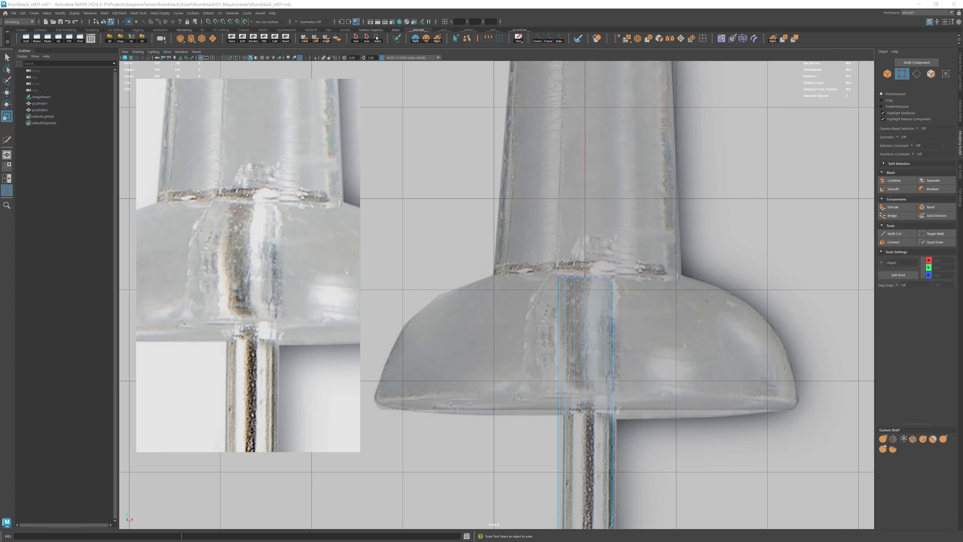
{"action": "scroll", "coordinate": [246, 194], "scroll_direction": "up", "scroll_amount": 3}
{"action": "scroll", "coordinate": [222, 197], "scroll_direction": "down", "scroll_amount": 3}
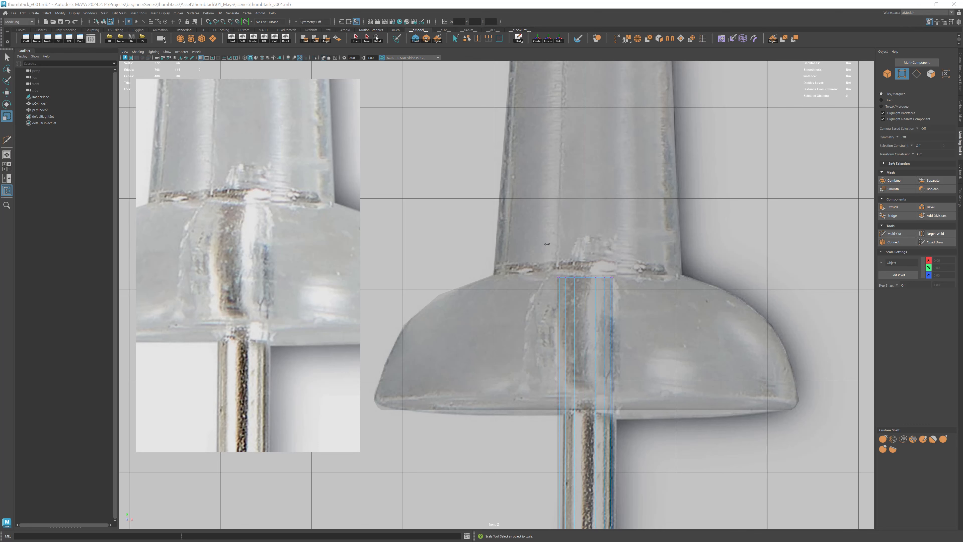
Step: Return to object mode, select the pin cylinder, and switch to the perspective view
{"action": "right_click_drag", "start_coordinate": [576, 285], "coordinate": [588, 276]}
{"action": "left_click", "coordinate": [654, 441]}
{"action": "right_click_drag", "start_coordinate": [621, 379], "coordinate": [565, 366], "text": "alt"}
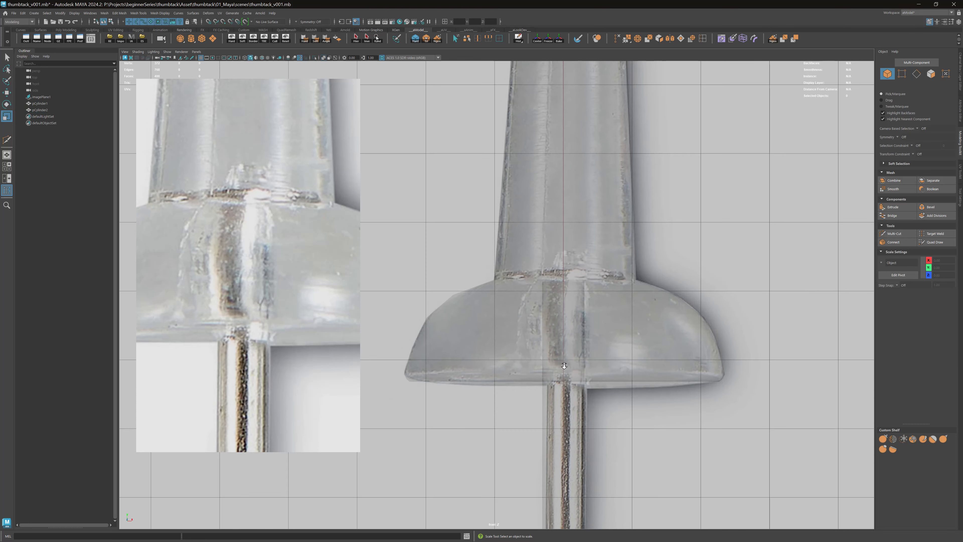
{"action": "left_click", "coordinate": [568, 406]}
{"action": "key", "text": "space"}
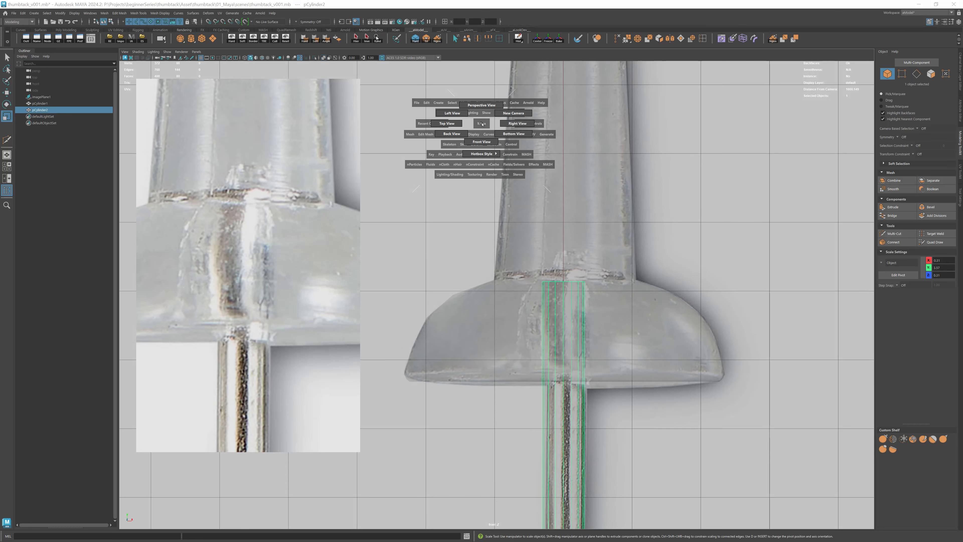
{"action": "left_click_drag", "start_coordinate": [482, 124], "coordinate": [481, 106]}
Step: Try to select the vertices of the pin's top cap inside the plastic base, and return to object mode
{"action": "left_click_drag", "start_coordinate": [622, 212], "coordinate": [584, 243], "text": "alt"}
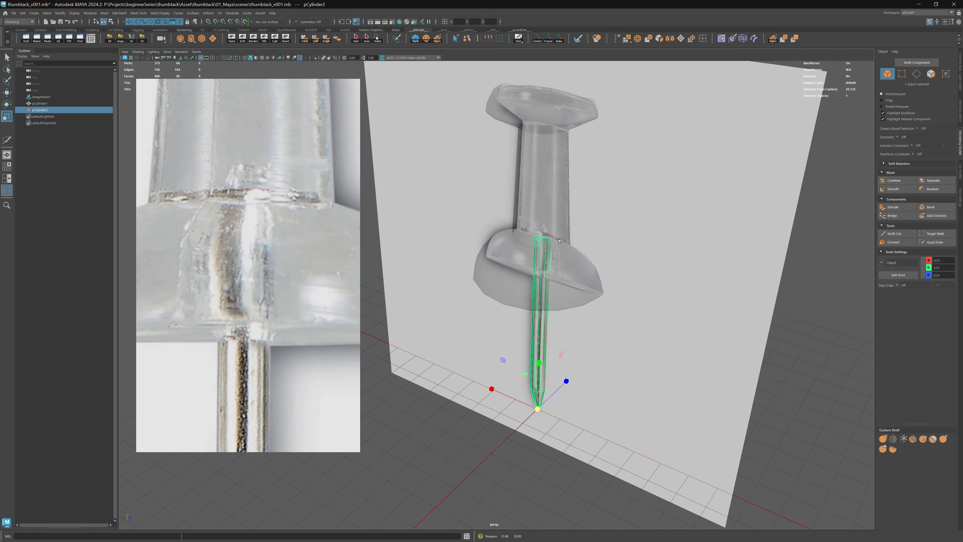
{"action": "right_click_drag", "start_coordinate": [584, 246], "coordinate": [654, 241], "text": "alt"}
{"action": "middle_click_drag", "start_coordinate": [644, 241], "coordinate": [603, 292], "text": "alt"}
{"action": "right_click_drag", "start_coordinate": [580, 261], "coordinate": [610, 241], "text": "alt"}
{"action": "middle_click_drag", "start_coordinate": [611, 241], "coordinate": [568, 291], "text": "alt"}
{"action": "right_click_drag", "start_coordinate": [568, 292], "coordinate": [591, 275], "text": "alt"}
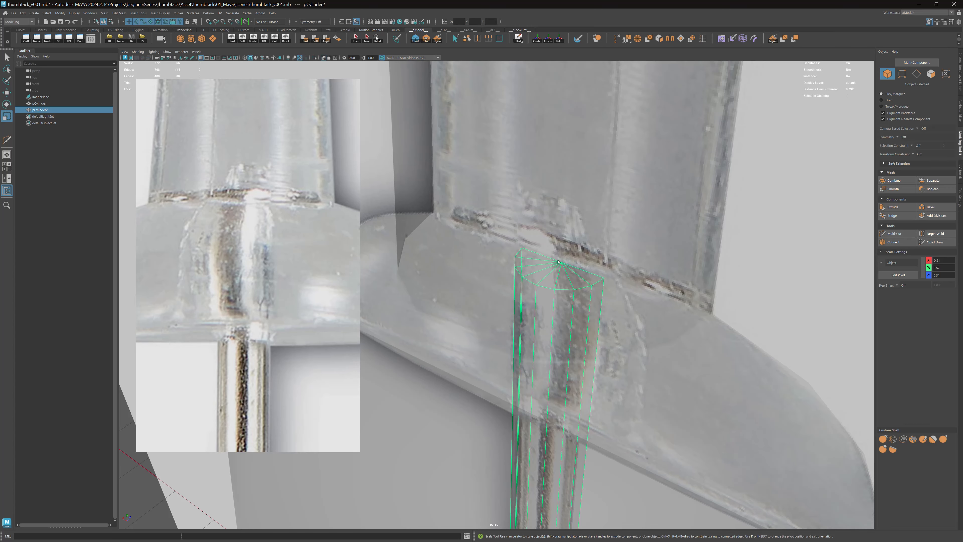
{"action": "left_click_drag", "start_coordinate": [566, 261], "coordinate": [606, 237], "text": "alt"}
{"action": "middle_click_drag", "start_coordinate": [607, 237], "coordinate": [518, 303], "text": "alt"}
{"action": "right_click_drag", "start_coordinate": [518, 302], "coordinate": [572, 262], "text": "alt"}
{"action": "key", "text": "q"}
{"action": "key", "text": "F10"}
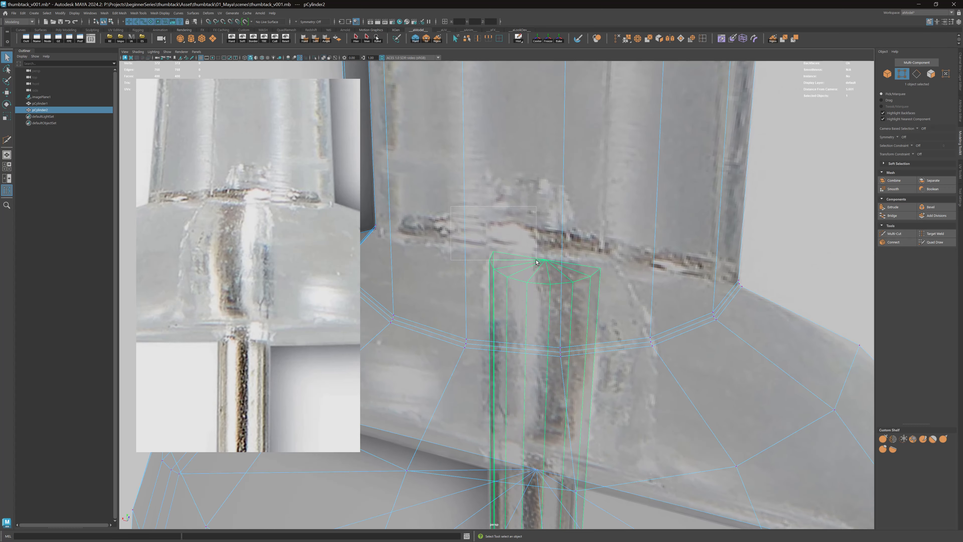
{"action": "left_click_drag", "start_coordinate": [536, 260], "coordinate": [535, 262]}
{"action": "key", "text": "F8"}
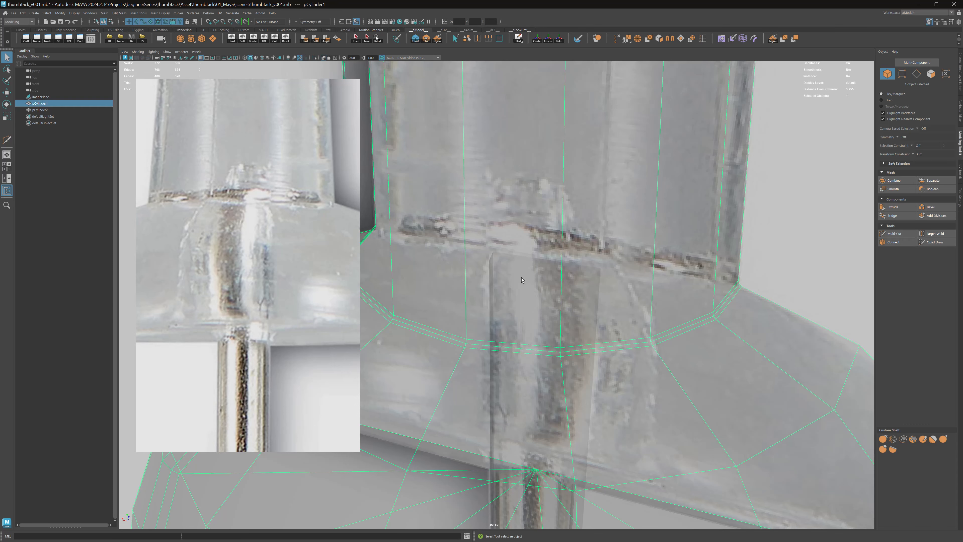
Step: Select the top-end vertices of the metal pin and raise them to the dark seam line in the reference photo
{"action": "left_click", "coordinate": [38, 110]}
{"action": "left_click", "coordinate": [900, 75]}
{"action": "left_click_drag", "start_coordinate": [640, 224], "coordinate": [474, 292]}
{"action": "key", "text": "w"}
{"action": "left_click_drag", "start_coordinate": [548, 224], "coordinate": [551, 194]}
{"action": "left_click_drag", "start_coordinate": [639, 204], "coordinate": [660, 211], "text": "alt"}
{"action": "middle_click_drag", "start_coordinate": [582, 294], "coordinate": [620, 249], "text": "alt"}
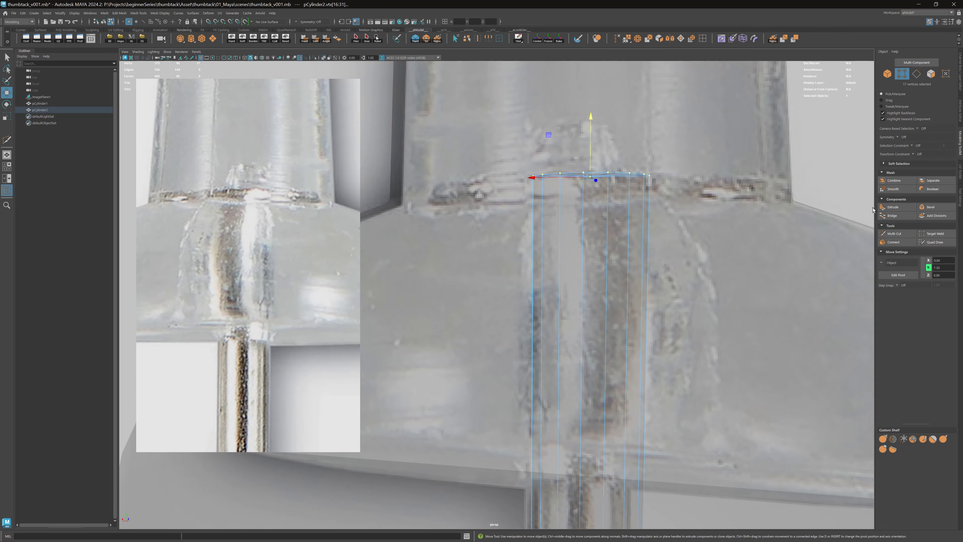
Step: Insert an edge loop around the pin just below its top cap with Multi-Cut
{"action": "left_click", "coordinate": [892, 234]}
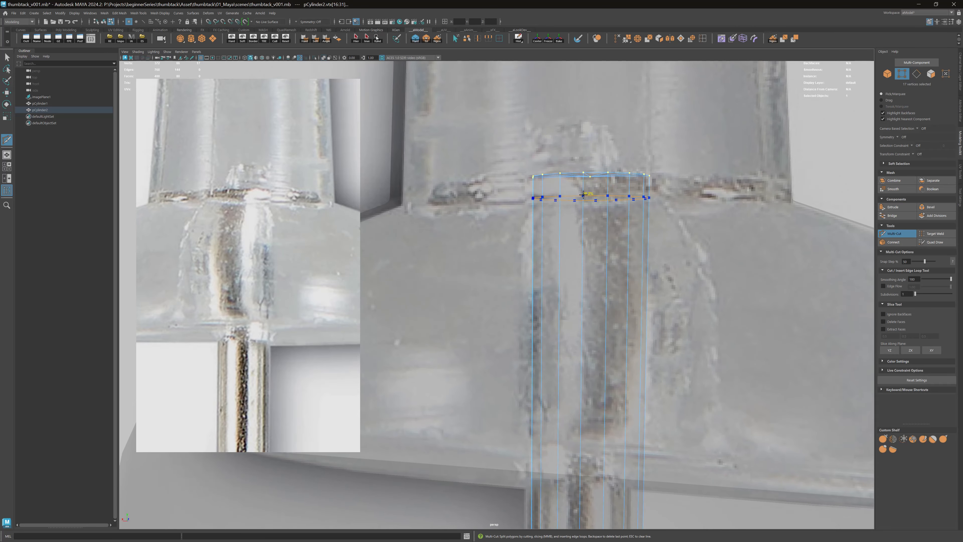
{"action": "left_click", "coordinate": [583, 195], "text": "ctrl"}
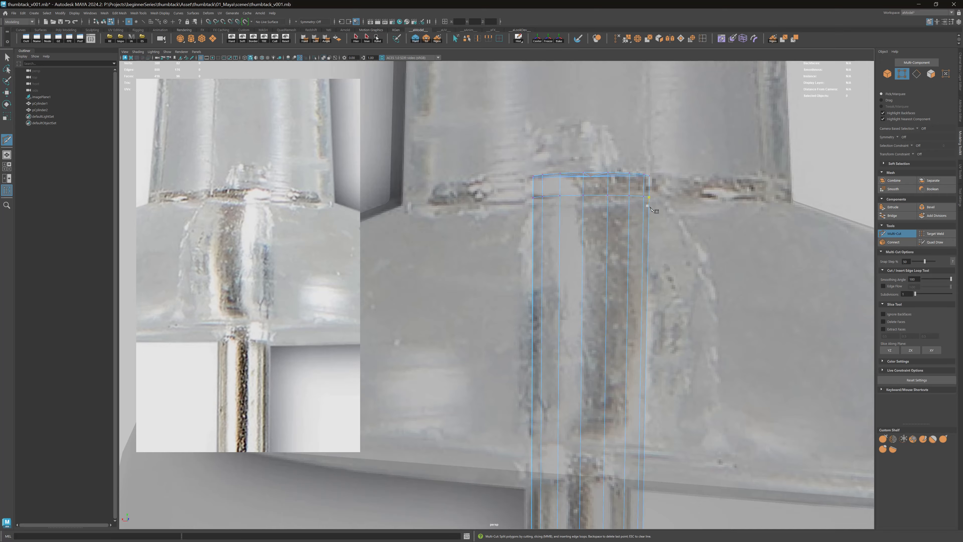
{"action": "left_click_drag", "start_coordinate": [649, 207], "coordinate": [667, 279], "text": "alt"}
{"action": "middle_click_drag", "start_coordinate": [667, 279], "coordinate": [562, 249], "text": "alt"}
{"action": "right_click_drag", "start_coordinate": [563, 249], "coordinate": [560, 227], "text": "alt"}
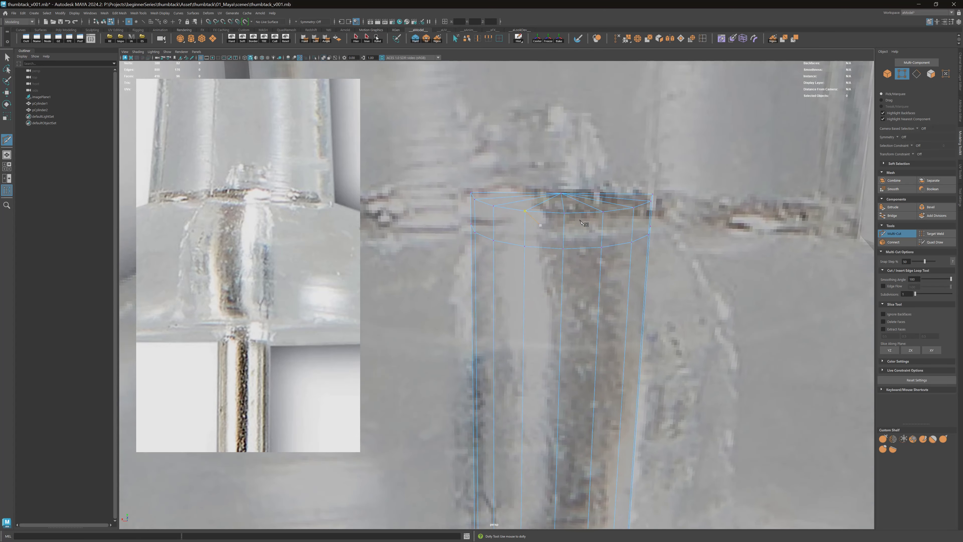
{"action": "left_click", "coordinate": [564, 214]}
{"action": "key", "text": "q"}
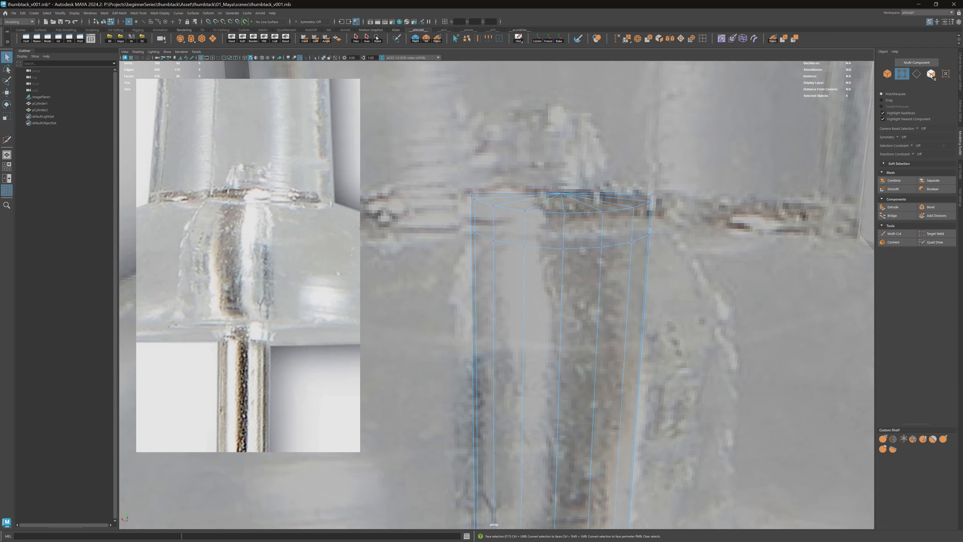
Step: Switch to face selection and try to select the narrow band and cap faces at the pin's upper end
{"action": "key", "text": "F11"}
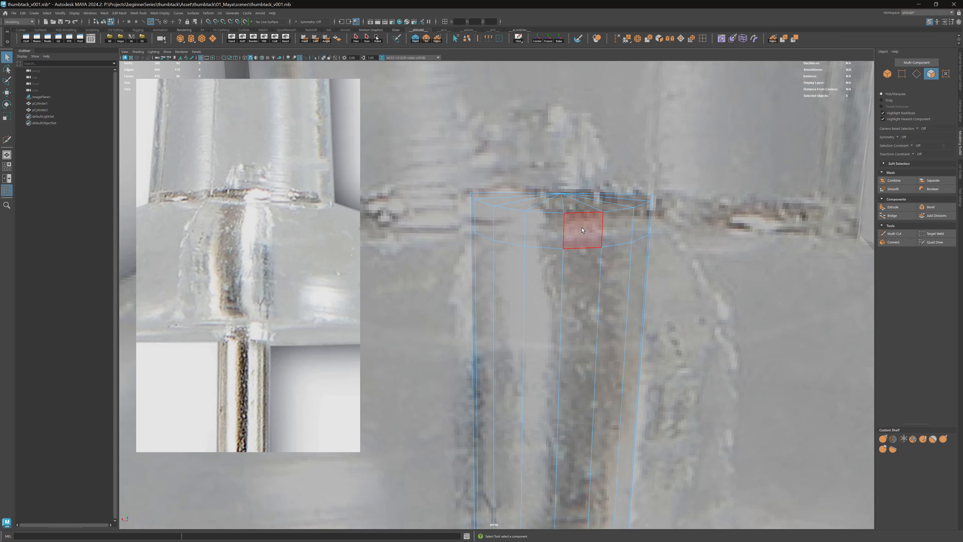
{"action": "middle_click_drag", "start_coordinate": [582, 230], "coordinate": [634, 295], "text": "alt"}
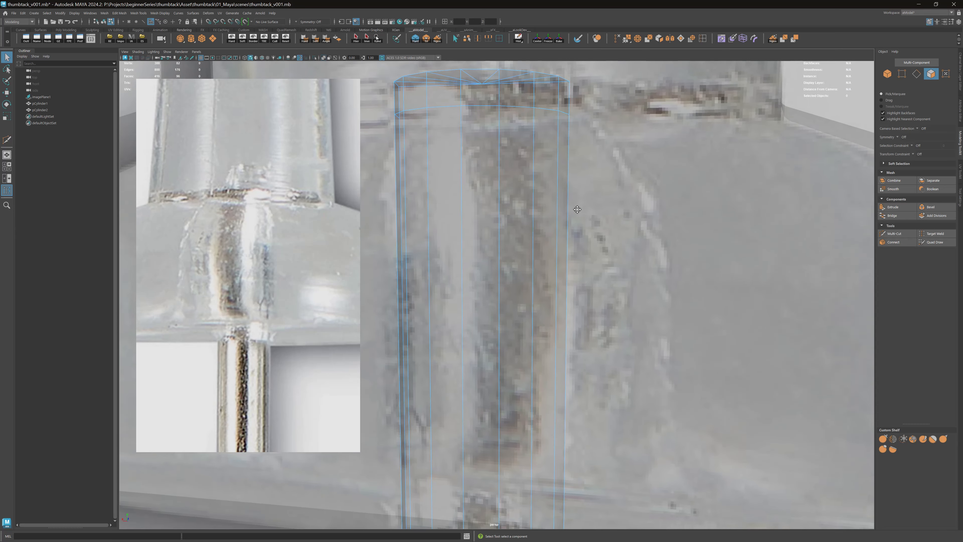
{"action": "left_click_drag", "start_coordinate": [603, 189], "coordinate": [606, 192]}
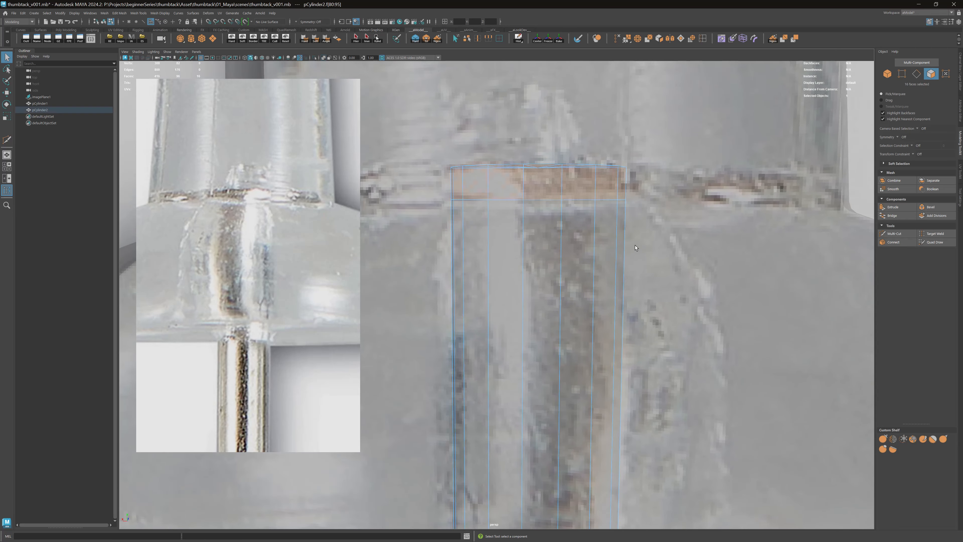
{"action": "middle_click_drag", "start_coordinate": [531, 197], "coordinate": [656, 277], "text": "alt"}
{"action": "left_click_drag", "start_coordinate": [645, 228], "coordinate": [650, 253], "text": "alt"}
{"action": "left_click_drag", "start_coordinate": [662, 245], "coordinate": [681, 258], "text": "shift"}
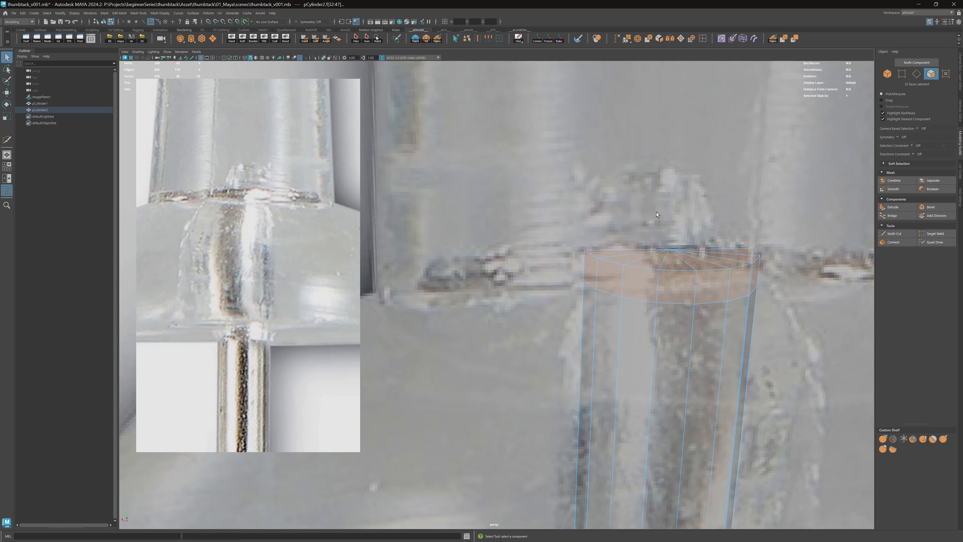
{"action": "left_click", "coordinate": [323, 58]}
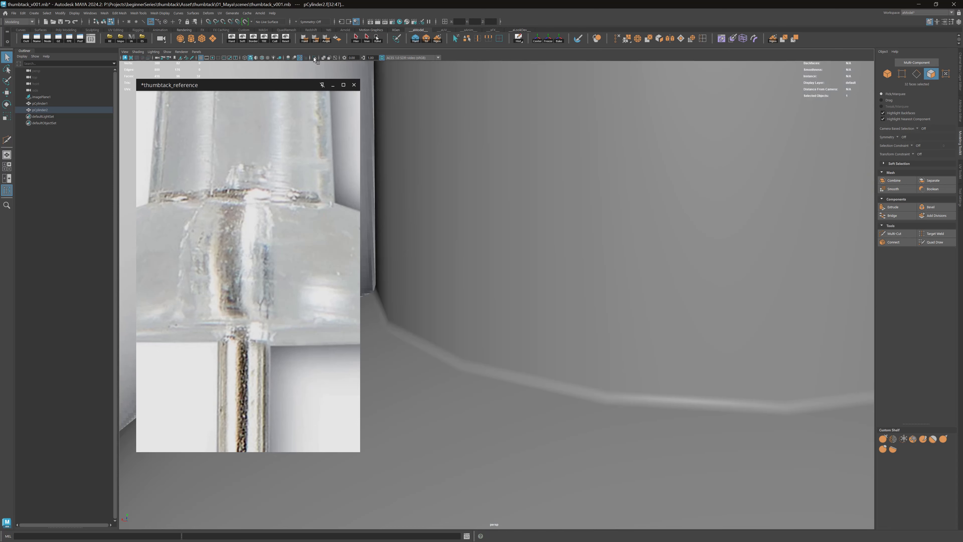
{"action": "left_click", "coordinate": [314, 58]}
{"action": "scroll", "coordinate": [624, 275], "scroll_direction": "down", "scroll_amount": 3}
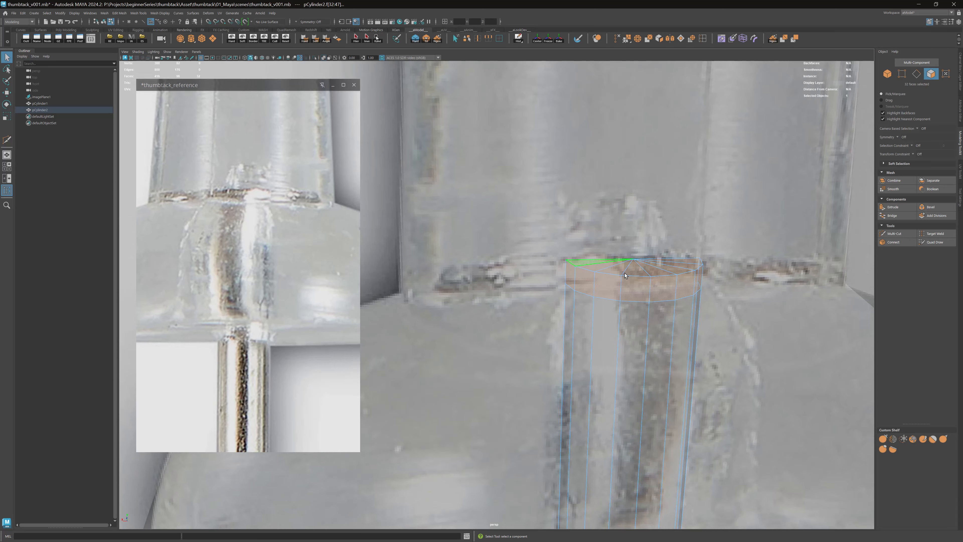
Step: Select only the ring of side faces between the pin's top edge and the edge loop below it
{"action": "left_click", "coordinate": [611, 287]}
{"action": "left_click_drag", "start_coordinate": [631, 230], "coordinate": [618, 207], "text": "alt"}
{"action": "middle_click_drag", "start_coordinate": [630, 197], "coordinate": [592, 216], "text": "alt"}
{"action": "right_click_drag", "start_coordinate": [593, 216], "coordinate": [568, 234], "text": "alt"}
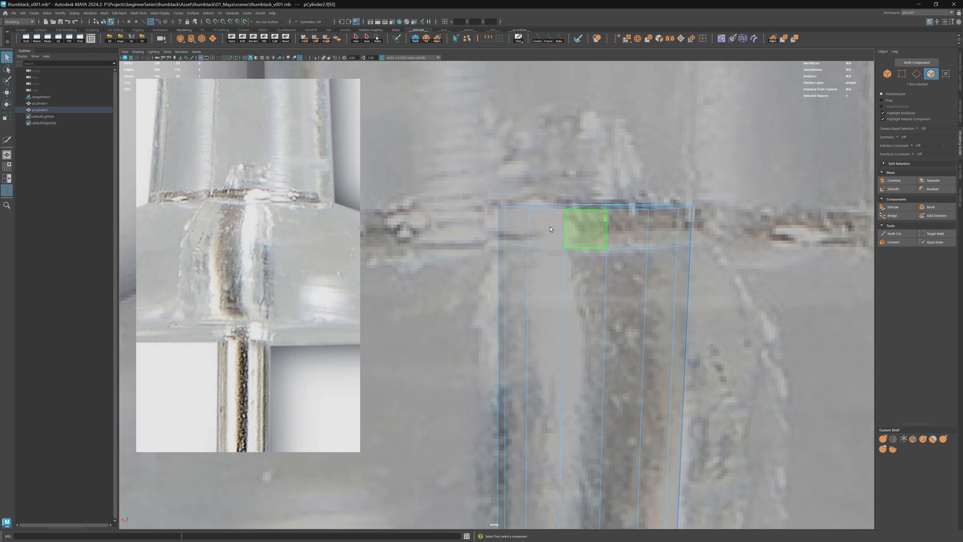
{"action": "left_click", "coordinate": [590, 228]}
{"action": "double_click", "coordinate": [631, 230], "text": "shift"}
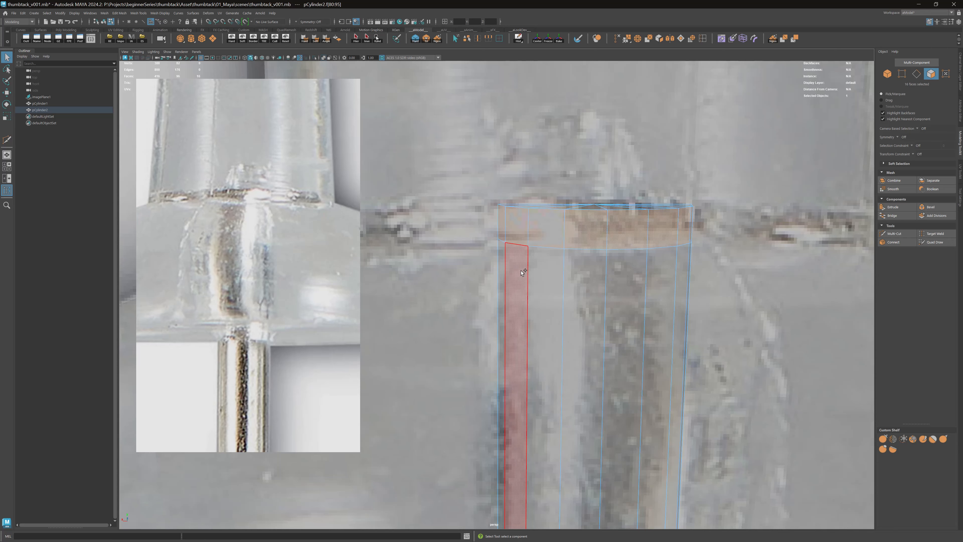
Step: Start an extrusion of the selected face ring at the top of the pin
{"action": "right_click_drag", "start_coordinate": [580, 262], "coordinate": [510, 247], "text": "alt"}
{"action": "mouse_move", "coordinate": [510, 246]}
{"action": "left_mouse_down", "text": "alt"}
{"action": "mouse_move", "coordinate": [593, 251]}
{"action": "mouse_move", "coordinate": [521, 244]}
{"action": "left_mouse_up", "text": "alt"}
{"action": "middle_click_drag", "start_coordinate": [522, 244], "coordinate": [628, 230], "text": "alt"}
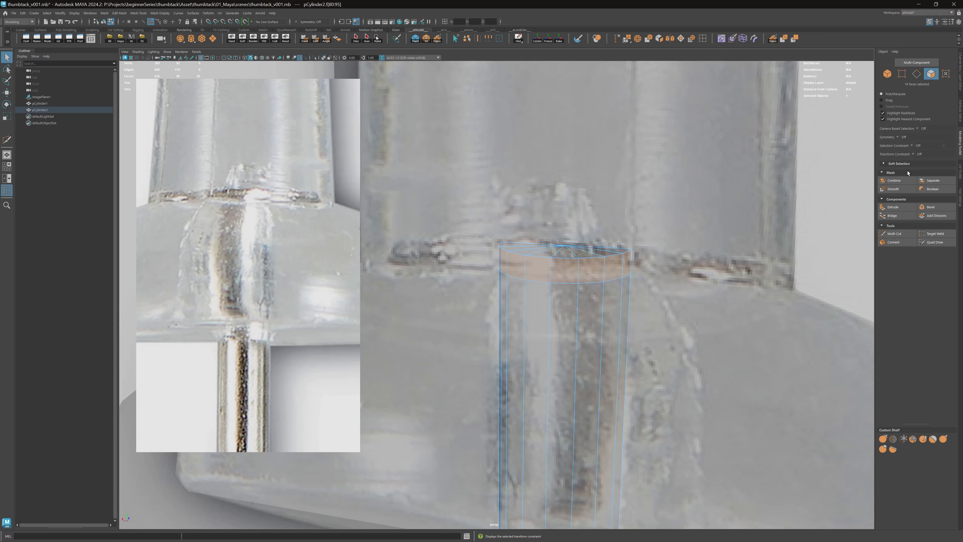
{"action": "left_click", "coordinate": [901, 209]}
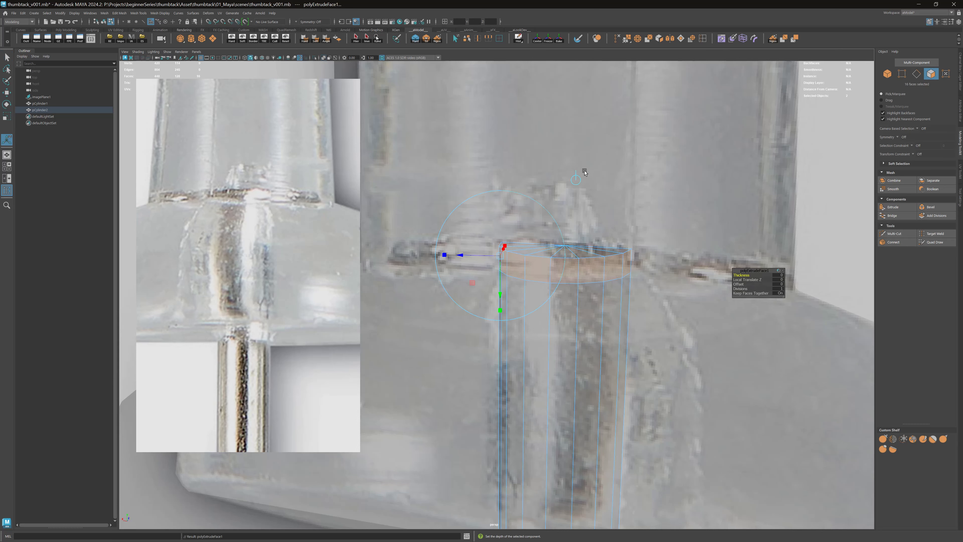
{"action": "middle_click_drag", "start_coordinate": [585, 207], "coordinate": [610, 186], "text": "alt"}
{"action": "right_click_drag", "start_coordinate": [610, 186], "coordinate": [660, 205], "text": "alt"}
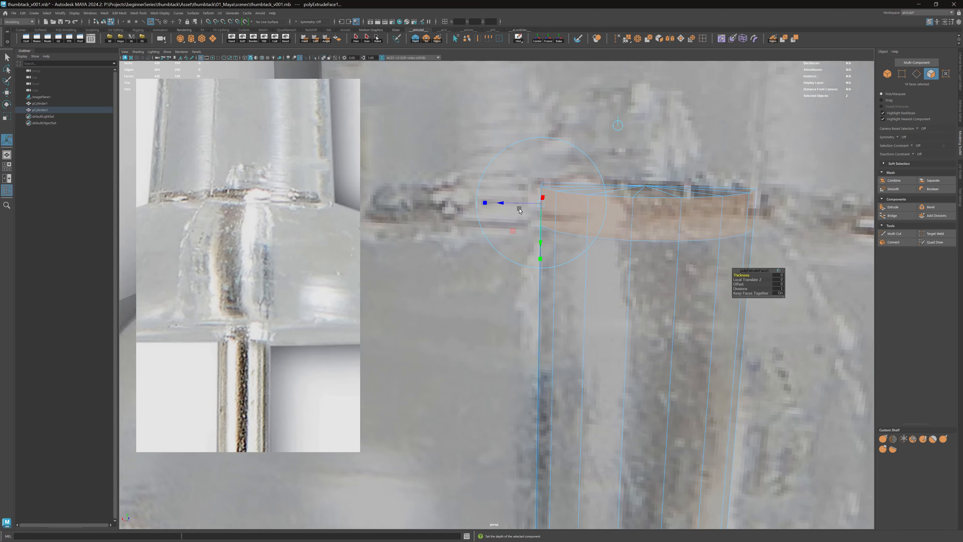
{"action": "middle_click_drag", "start_coordinate": [614, 189], "coordinate": [590, 224], "text": "alt"}
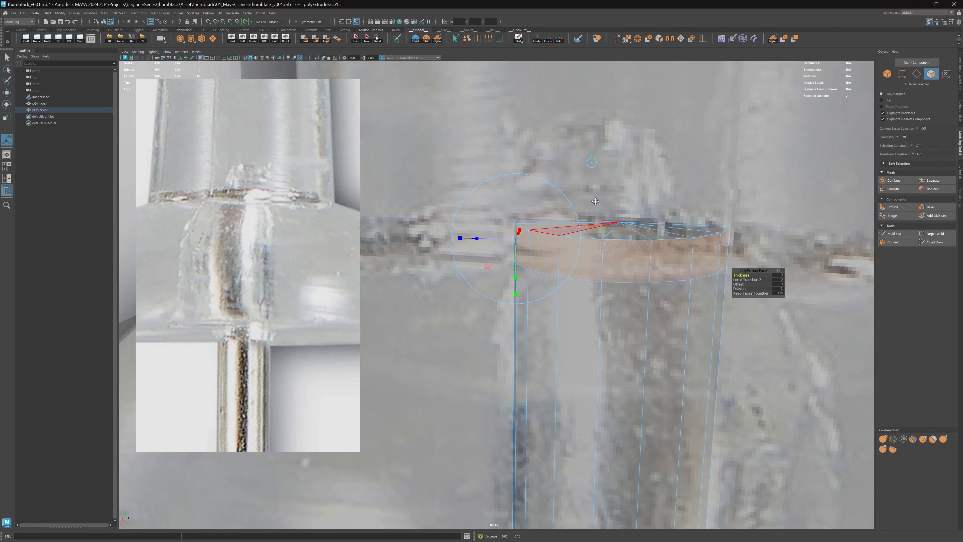
{"action": "right_click_drag", "start_coordinate": [596, 220], "coordinate": [575, 197], "text": "alt"}
{"action": "middle_click_drag", "start_coordinate": [519, 231], "coordinate": [581, 204], "text": "alt"}
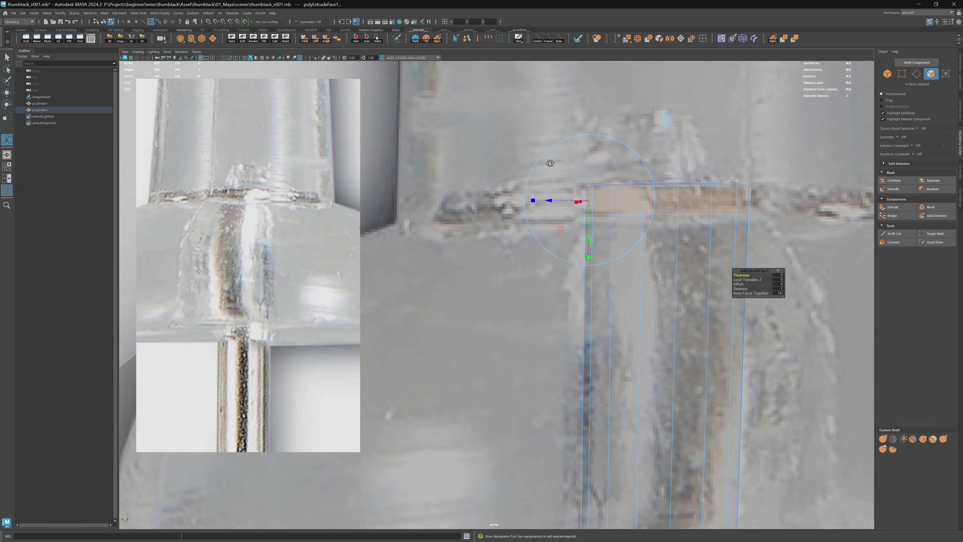
{"action": "left_click_drag", "start_coordinate": [549, 165], "coordinate": [546, 168], "text": "alt"}
{"action": "middle_click_drag", "start_coordinate": [546, 167], "coordinate": [555, 145], "text": "alt"}
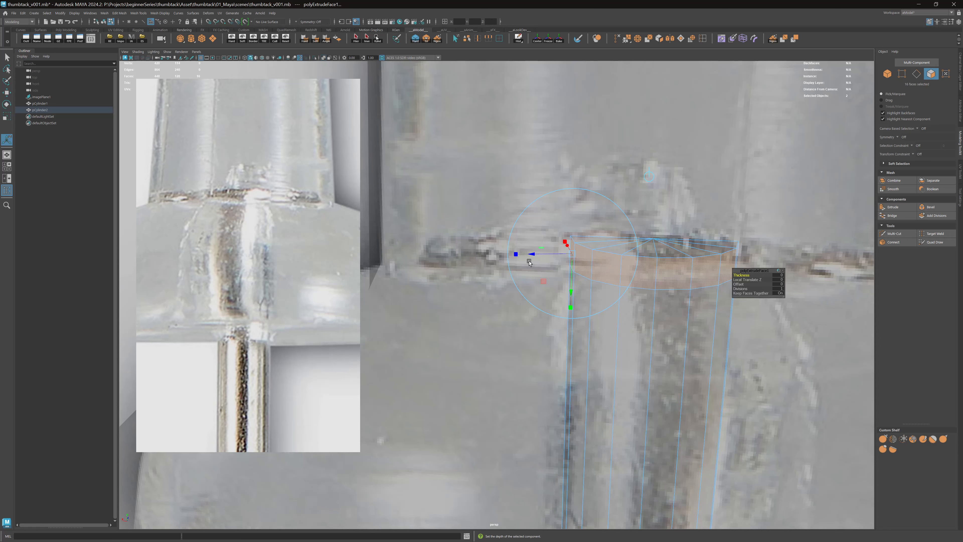
Step: Try widening the extruded ring by local translation and by Thickness, undoing each attempt
{"action": "left_click_drag", "start_coordinate": [552, 255], "coordinate": [397, 254]}
{"action": "left_click_drag", "start_coordinate": [464, 180], "coordinate": [481, 200], "text": "alt"}
{"action": "middle_click_drag", "start_coordinate": [482, 201], "coordinate": [482, 205], "text": "alt"}
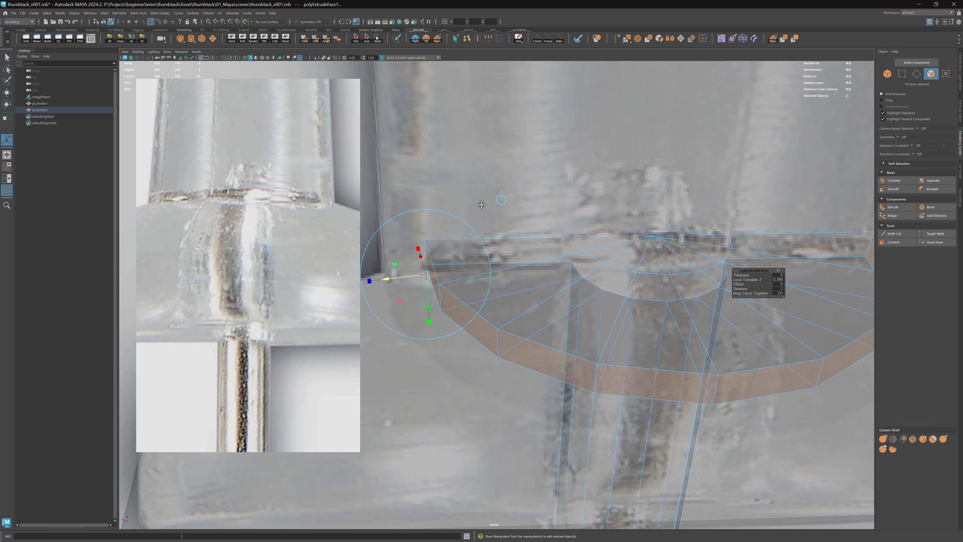
{"action": "key", "text": "ctrl+z"}
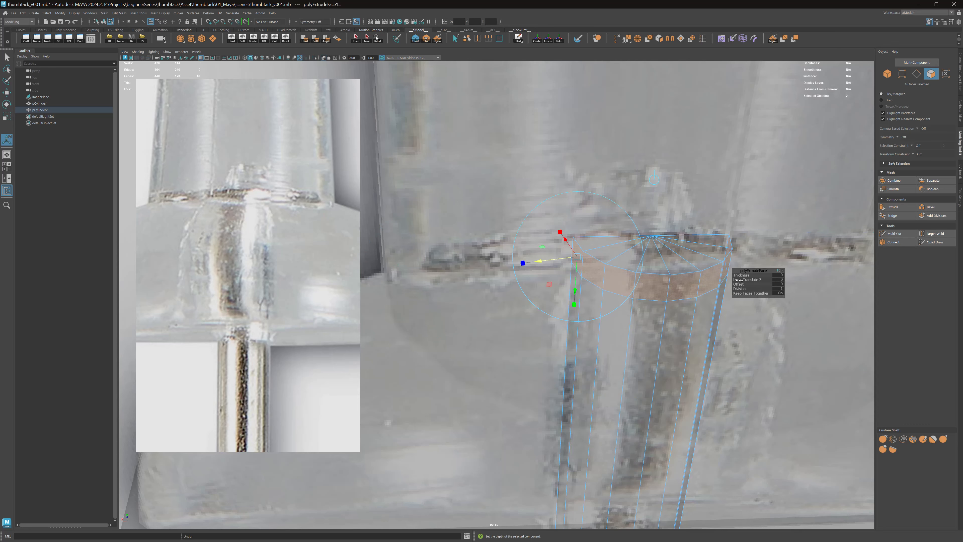
{"action": "left_click_drag", "start_coordinate": [742, 275], "coordinate": [752, 275]}
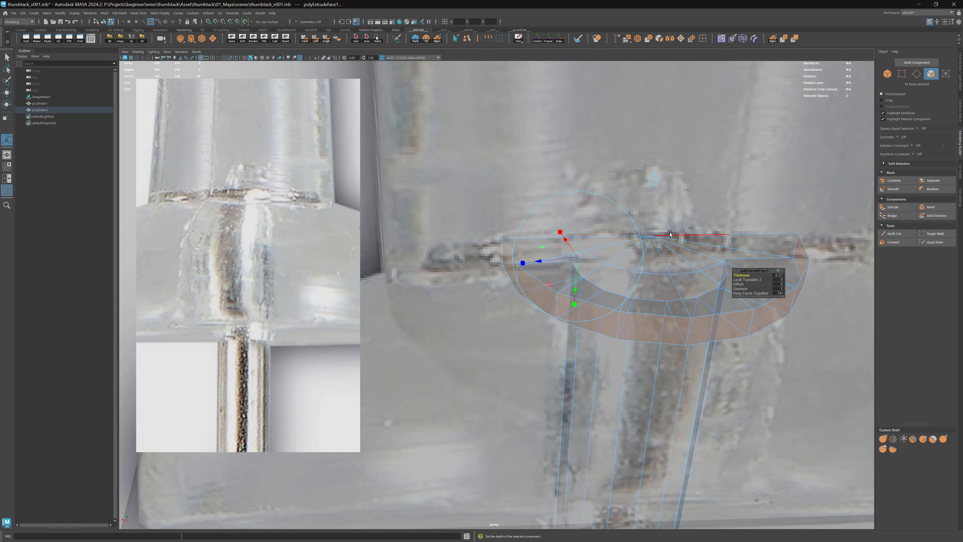
{"action": "key", "text": "ctrl+z"}
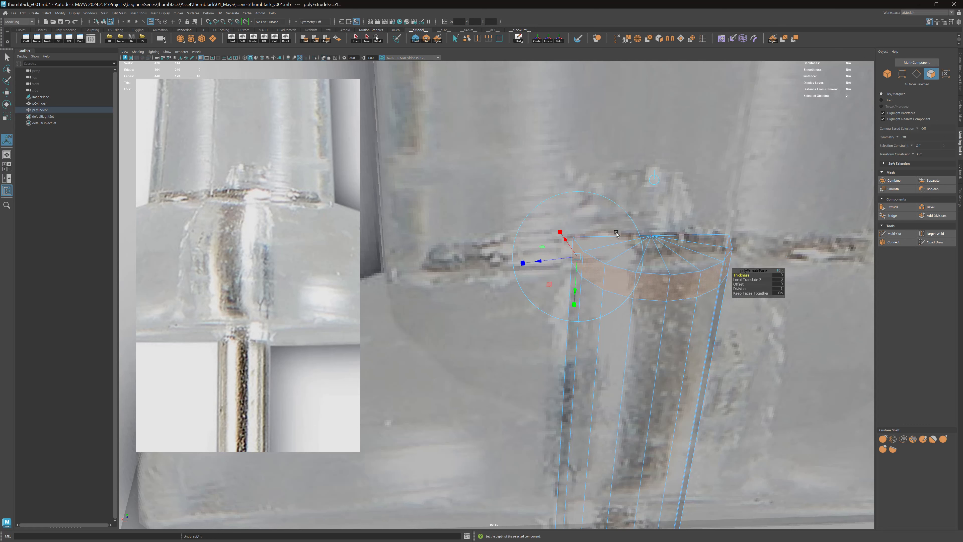
Step: Push the extruded ring outward to a Local Translate Z of about 0.61, return to object mode, and save the scene
{"action": "left_click_drag", "start_coordinate": [551, 259], "coordinate": [400, 258]}
{"action": "scroll", "coordinate": [546, 247], "scroll_direction": "down", "scroll_amount": 2}
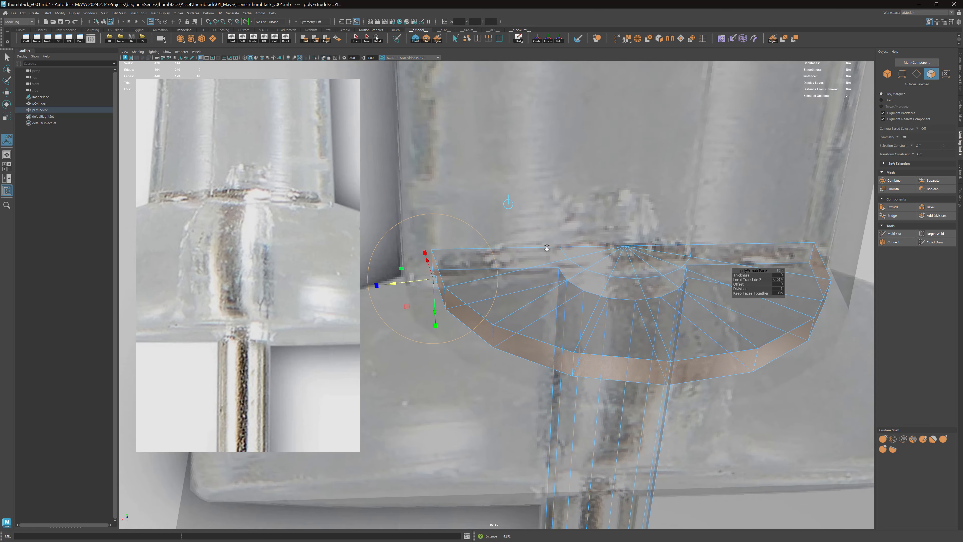
{"action": "key", "text": "q"}
{"action": "key", "text": "F8"}
{"action": "key", "text": "ctrl+s"}
Step: Hide the reference image plane and turn off X-ray display to show the thumbtack as solid
{"action": "scroll", "coordinate": [575, 245], "scroll_direction": "down", "scroll_amount": 3}
{"action": "scroll", "coordinate": [575, 245], "scroll_direction": "down", "scroll_amount": 1}
{"action": "mouse_move", "coordinate": [575, 244]}
{"action": "left_mouse_down", "text": "alt"}
{"action": "mouse_move", "coordinate": [578, 219]}
{"action": "mouse_move", "coordinate": [577, 242]}
{"action": "left_mouse_up", "text": "alt"}
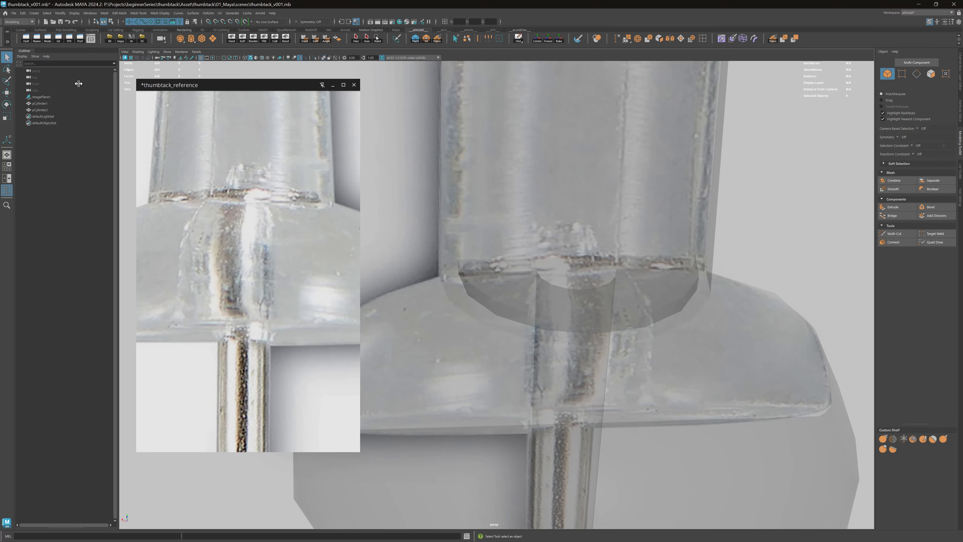
{"action": "left_click", "coordinate": [44, 97]}
{"action": "key", "text": "h"}
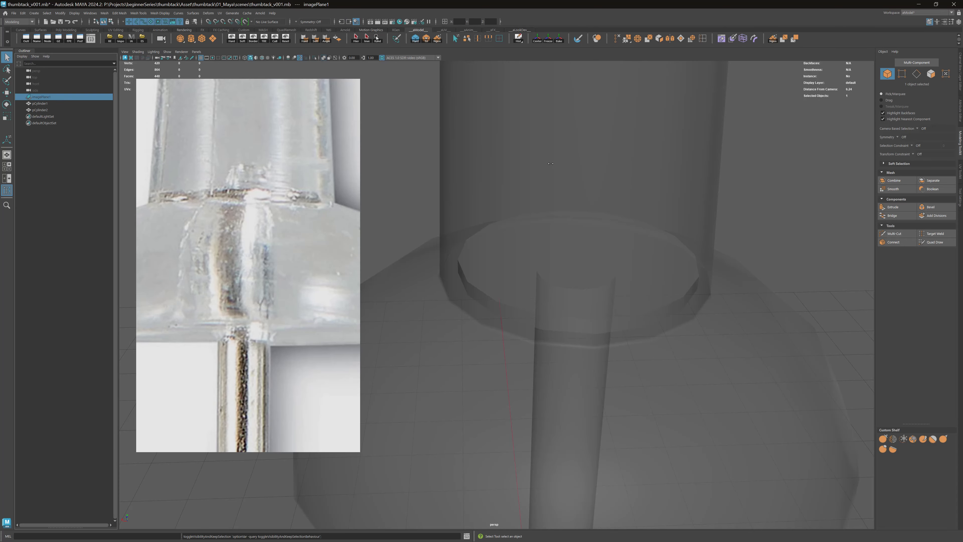
{"action": "left_click", "coordinate": [325, 58]}
{"action": "right_click_drag", "start_coordinate": [563, 202], "coordinate": [509, 193], "text": "alt"}
{"action": "mouse_move", "coordinate": [508, 193]}
{"action": "left_mouse_down", "text": "alt"}
{"action": "mouse_move", "coordinate": [514, 154]}
{"action": "mouse_move", "coordinate": [567, 190]}
{"action": "left_mouse_up", "text": "alt"}
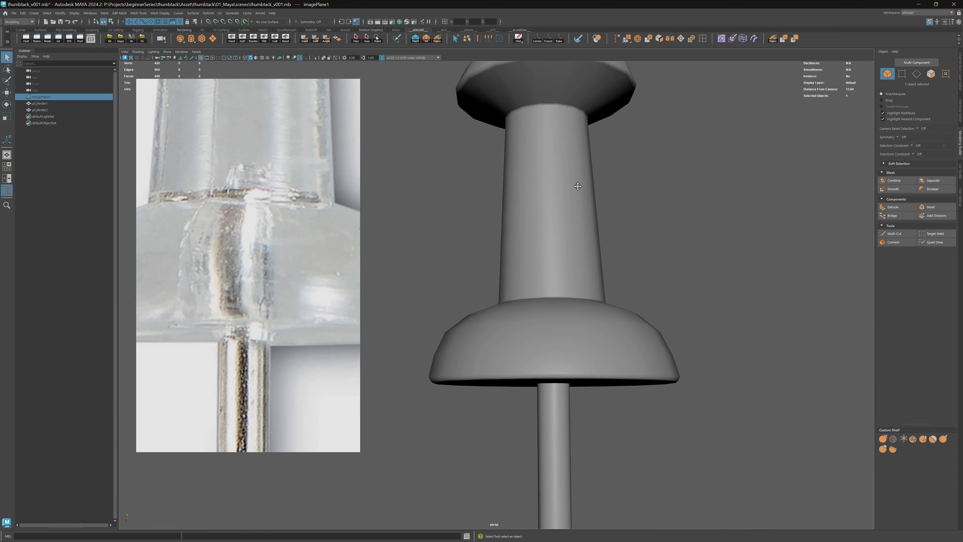
Step: Hide the plastic body to isolate the metal pin, and compare the pin and its disc head with the reference photo
{"action": "left_click", "coordinate": [578, 190]}
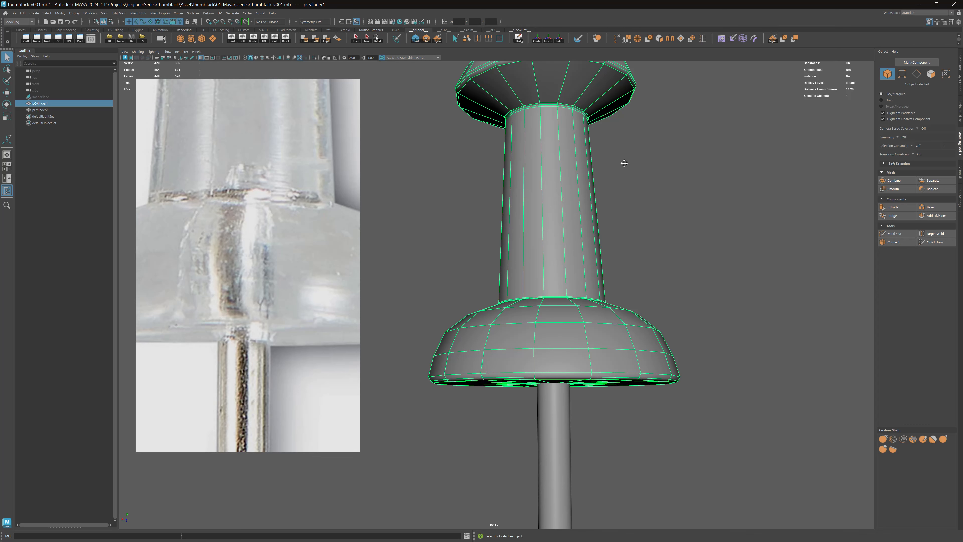
{"action": "key", "text": "h"}
{"action": "left_click", "coordinate": [560, 316]}
{"action": "key", "text": "f"}
{"action": "left_click_drag", "start_coordinate": [499, 206], "coordinate": [514, 180], "text": "alt"}
{"action": "left_click", "coordinate": [471, 193]}
{"action": "middle_click_drag", "start_coordinate": [514, 181], "coordinate": [549, 265], "text": "alt"}
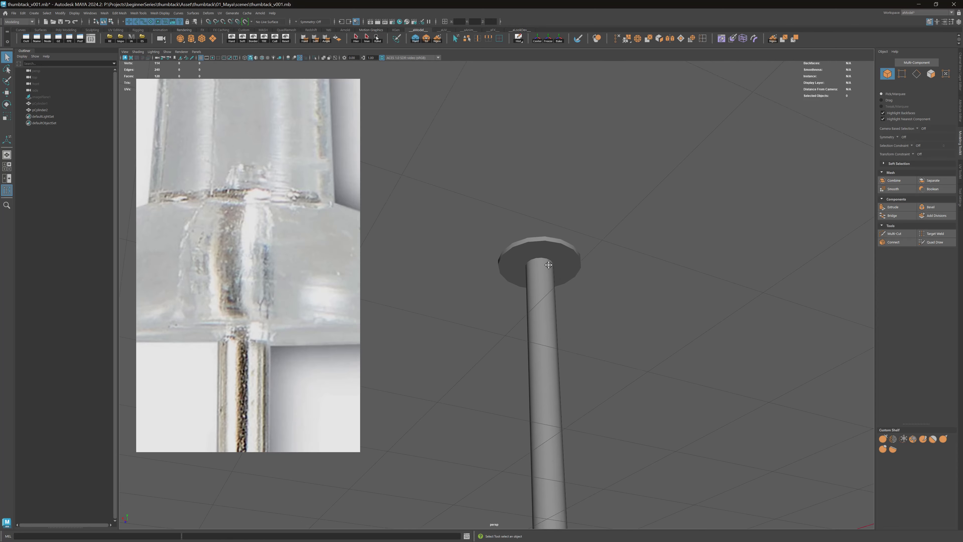
{"action": "right_click_drag", "start_coordinate": [549, 265], "coordinate": [719, 277], "text": "alt"}
{"action": "scroll", "coordinate": [254, 170], "scroll_direction": "down", "scroll_amount": 5}
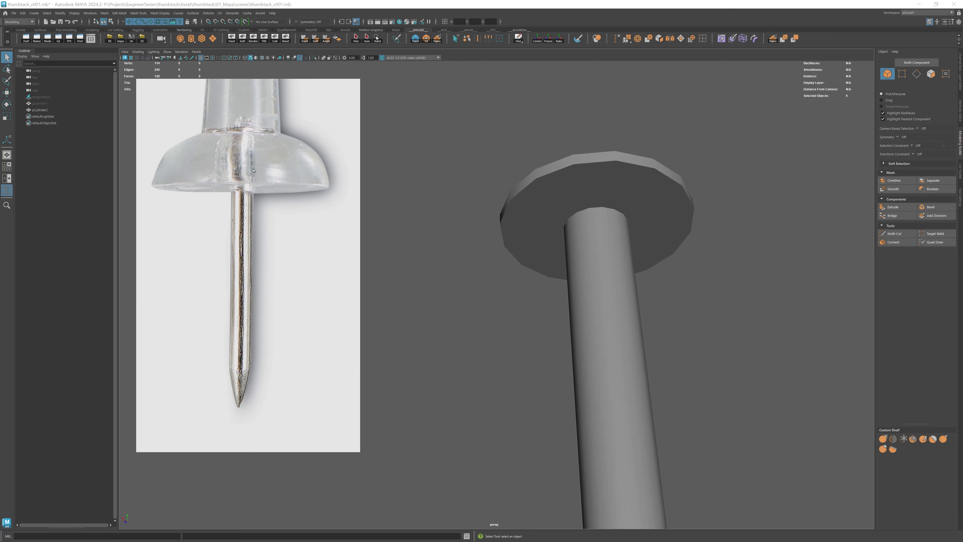
{"action": "middle_click_drag", "start_coordinate": [254, 170], "coordinate": [253, 179]}
{"action": "left_click_drag", "start_coordinate": [606, 196], "coordinate": [700, 281], "text": "alt"}
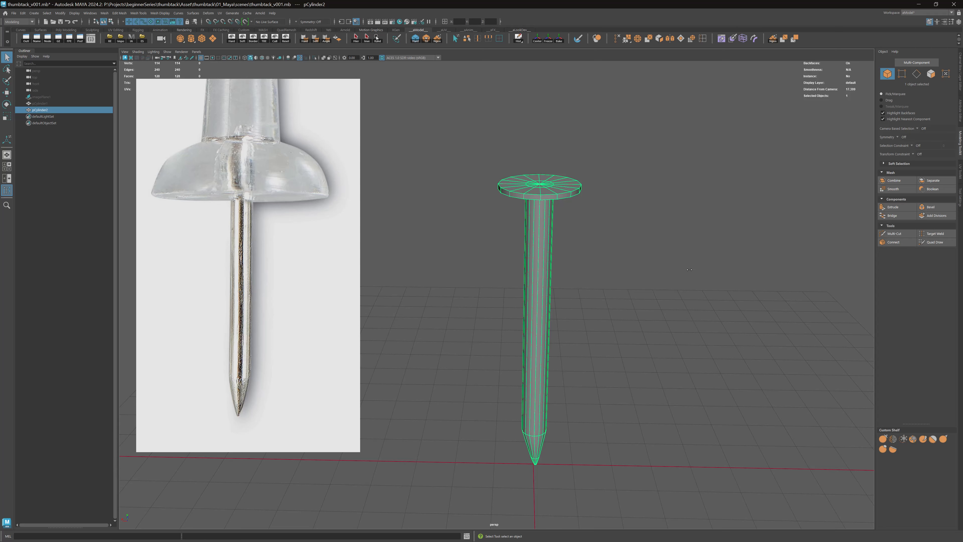
Step: Preview the pin with smooth mesh display to check its shape, and return it to the unsmoothed display
{"action": "key", "text": "3"}
{"action": "left_click_drag", "start_coordinate": [513, 216], "coordinate": [540, 189], "text": "alt"}
{"action": "left_click", "coordinate": [573, 224]}
{"action": "mouse_move", "coordinate": [552, 228]}
{"action": "left_mouse_down", "text": "alt"}
{"action": "mouse_move", "coordinate": [565, 239]}
{"action": "mouse_move", "coordinate": [542, 212]}
{"action": "left_mouse_up", "text": "alt"}
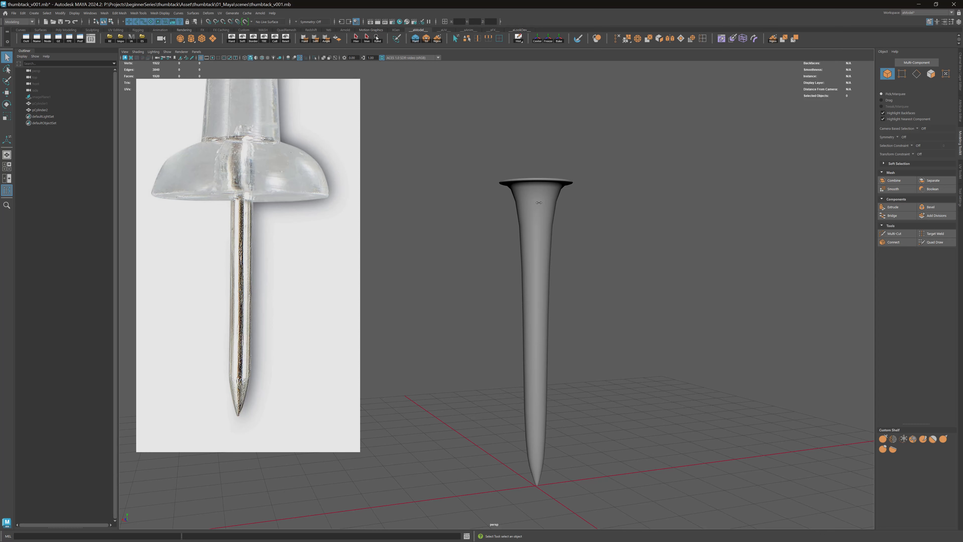
{"action": "left_click_drag", "start_coordinate": [543, 172], "coordinate": [539, 163], "text": "alt"}
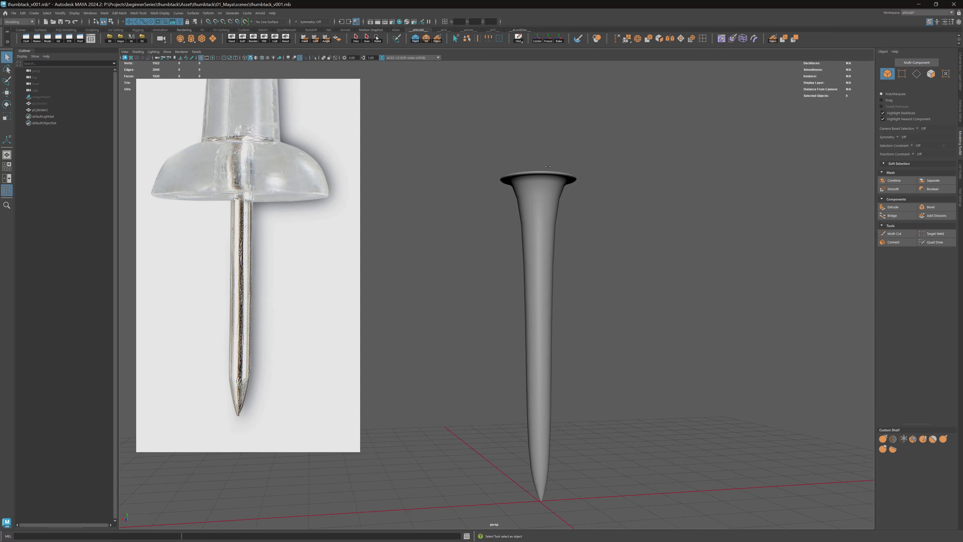
{"action": "left_click", "coordinate": [544, 175]}
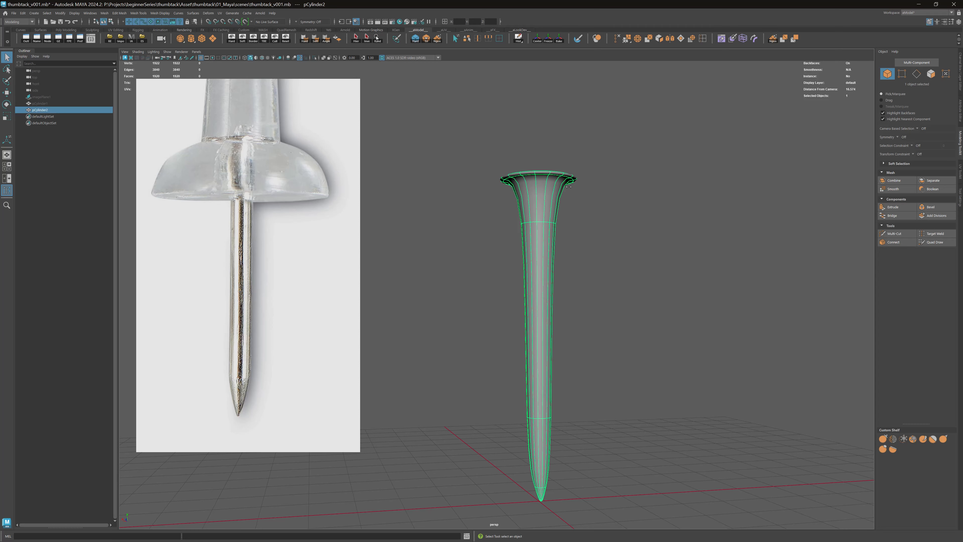
{"action": "key", "text": "1"}
{"action": "right_click_drag", "start_coordinate": [569, 187], "coordinate": [562, 273], "text": "alt"}
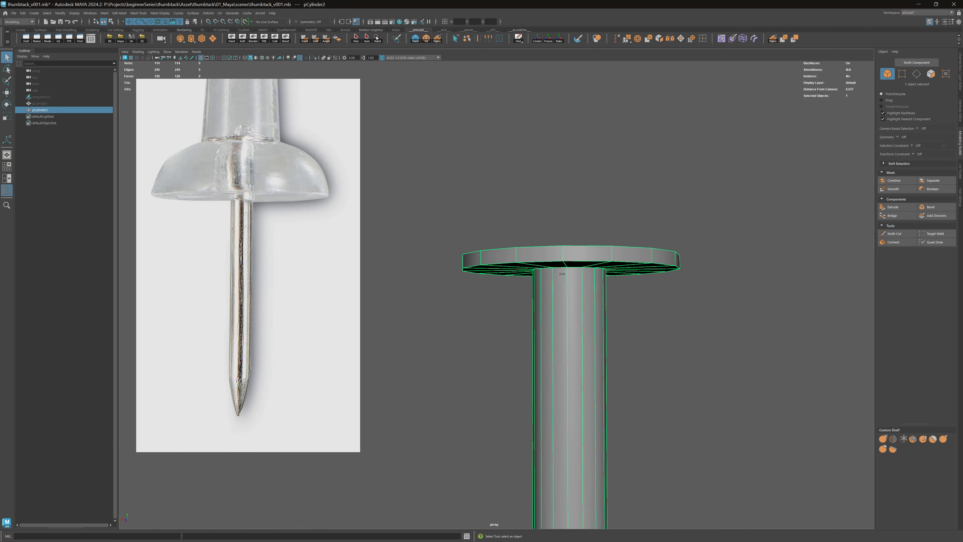
Step: Select the edge loop where the pin meets the disc head, and examine the smoothed mesh with and without its cage
{"action": "left_click_drag", "start_coordinate": [563, 273], "coordinate": [566, 237], "text": "alt"}
{"action": "right_click_drag", "start_coordinate": [566, 237], "coordinate": [614, 262], "text": "alt"}
{"action": "key", "text": "F10"}
{"action": "double_click", "coordinate": [624, 243]}
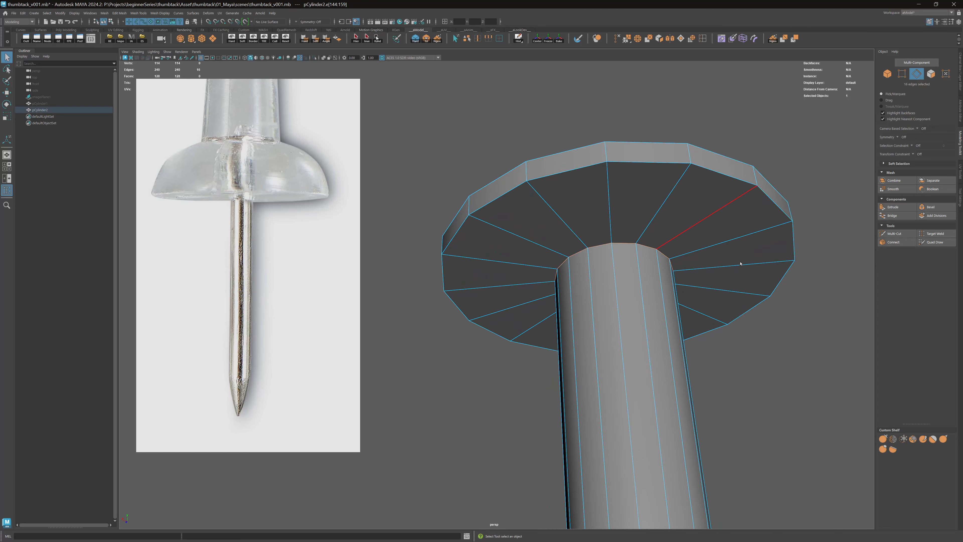
{"action": "key", "text": "3"}
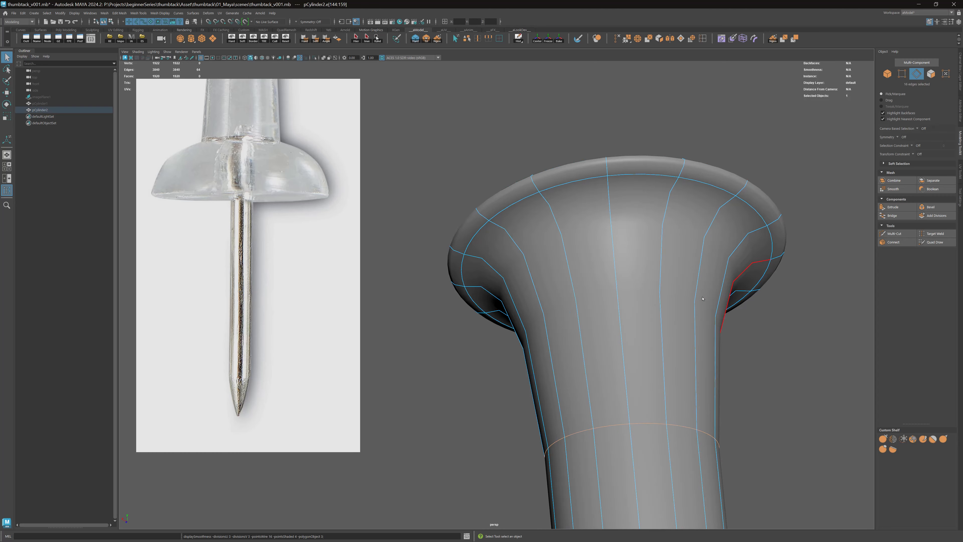
{"action": "right_click_drag", "start_coordinate": [742, 264], "coordinate": [585, 281], "text": "alt"}
{"action": "left_click_drag", "start_coordinate": [586, 280], "coordinate": [564, 319], "text": "alt"}
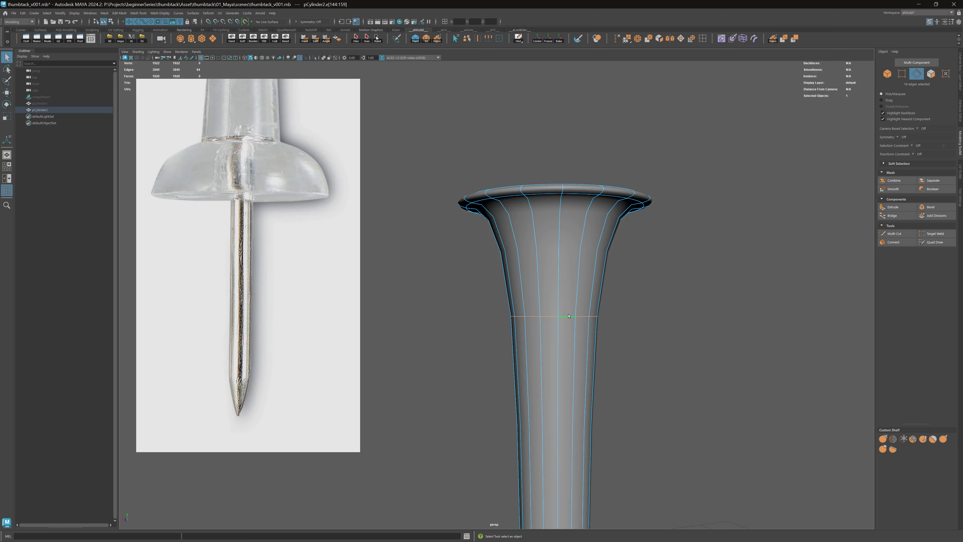
{"action": "key", "text": "2"}
{"action": "left_click_drag", "start_coordinate": [564, 343], "coordinate": [561, 317], "text": "alt"}
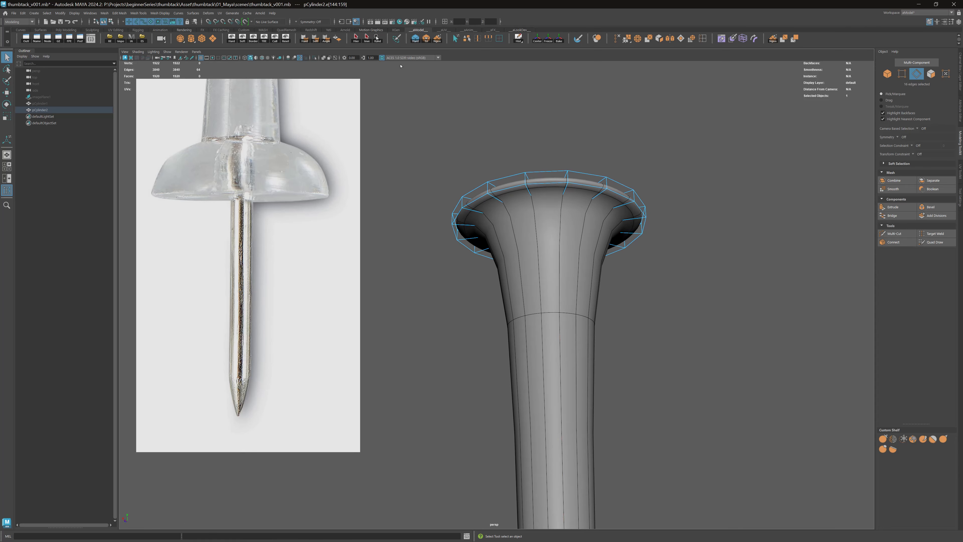
Step: Turn on X-ray display to compare the smoothed junction with its low-poly cage, and reselect the pin in object mode
{"action": "left_click", "coordinate": [324, 58]}
{"action": "left_click_drag", "start_coordinate": [546, 185], "coordinate": [548, 208], "text": "alt"}
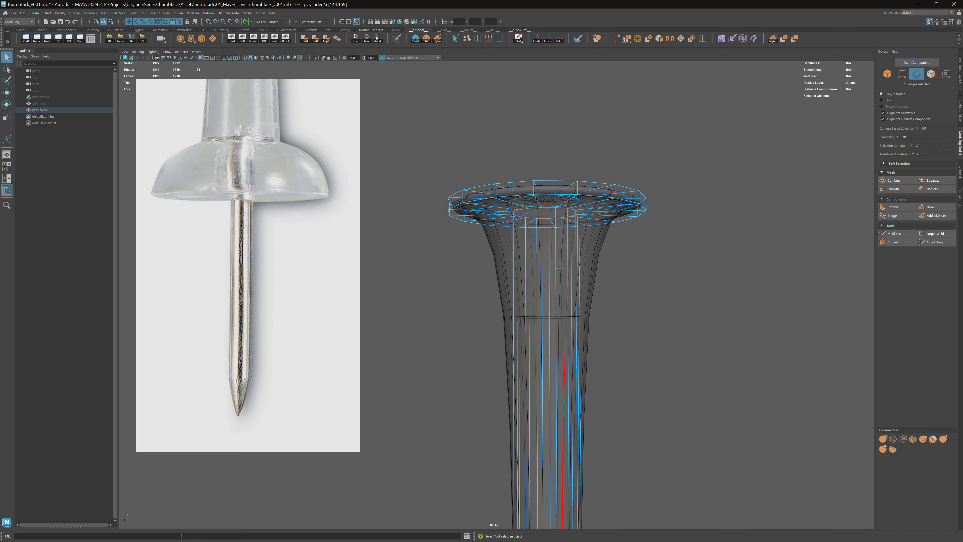
{"action": "left_click_drag", "start_coordinate": [556, 306], "coordinate": [554, 298], "text": "alt"}
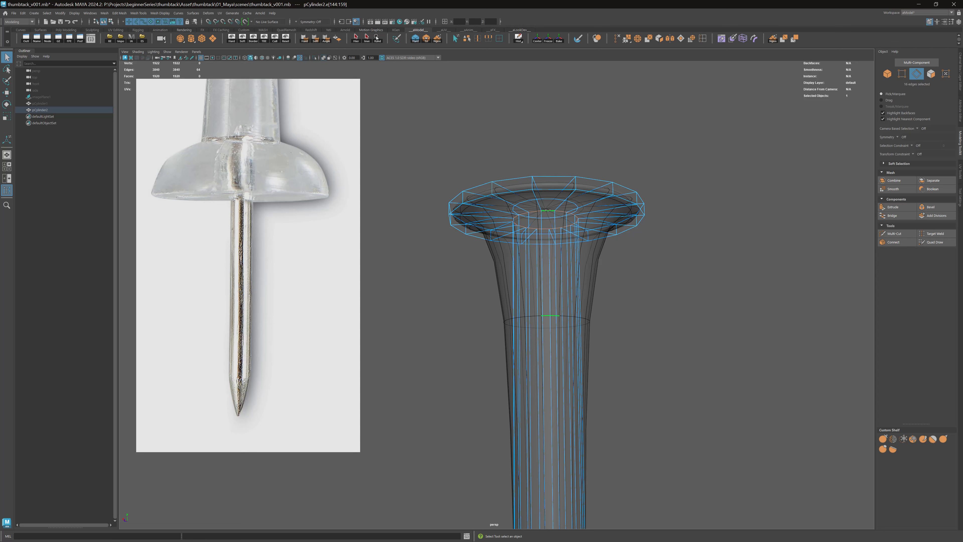
{"action": "left_click_drag", "start_coordinate": [551, 214], "coordinate": [553, 211], "text": "alt"}
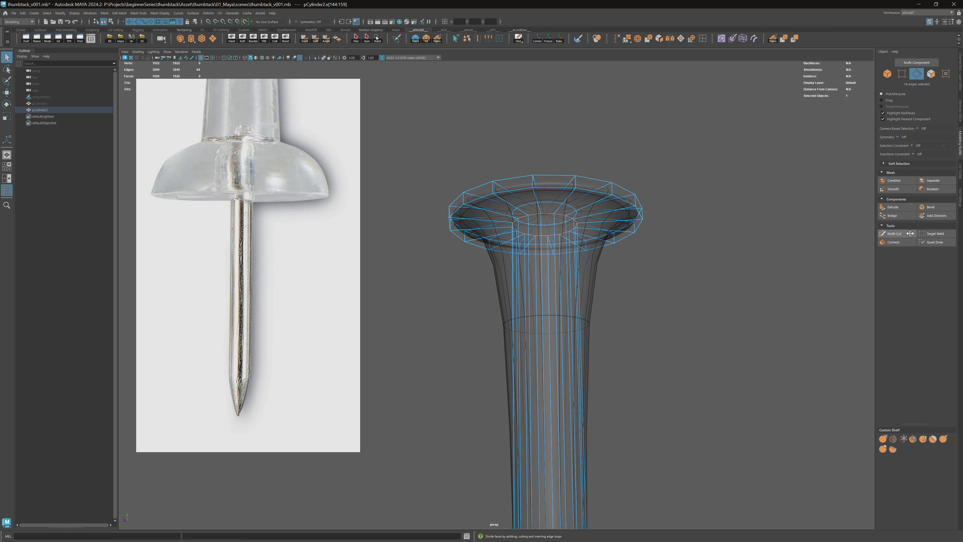
{"action": "middle_click_drag", "start_coordinate": [587, 214], "coordinate": [587, 234], "text": "alt"}
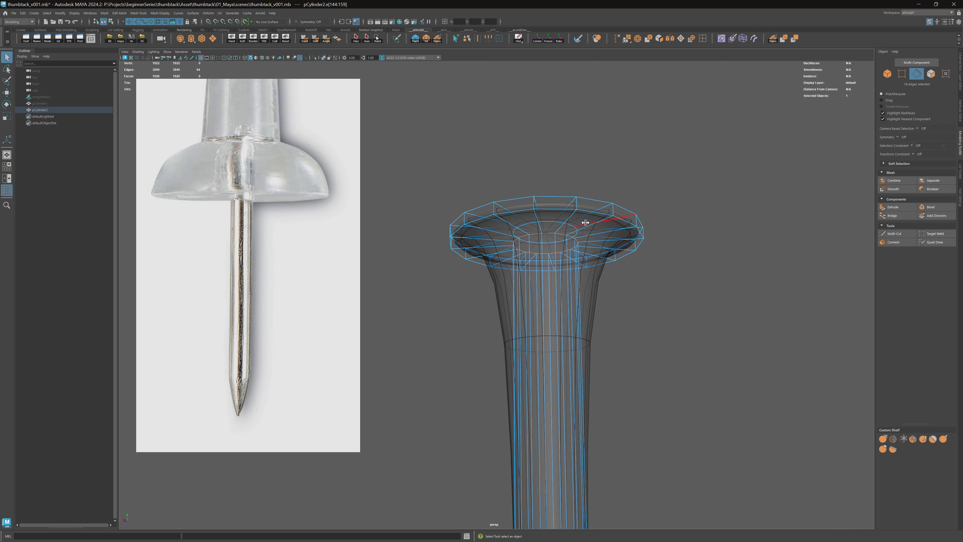
{"action": "right_click_drag", "start_coordinate": [571, 221], "coordinate": [582, 207]}
{"action": "left_click", "coordinate": [611, 192]}
{"action": "left_click_drag", "start_coordinate": [607, 219], "coordinate": [606, 207], "text": "alt"}
{"action": "left_click", "coordinate": [607, 227]}
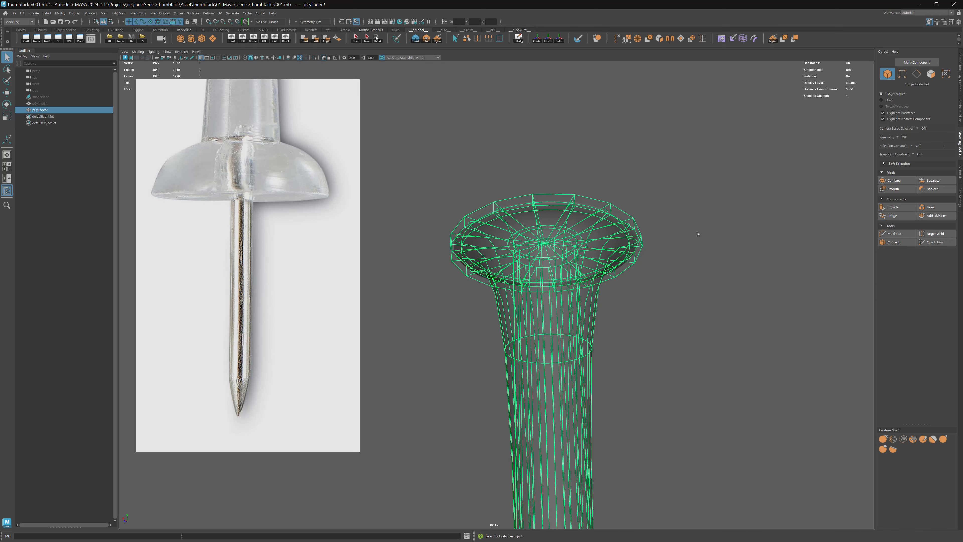
Step: Return the pin to unsmoothed display and turn off X-ray
{"action": "key", "text": "1"}
{"action": "left_click", "coordinate": [567, 221]}
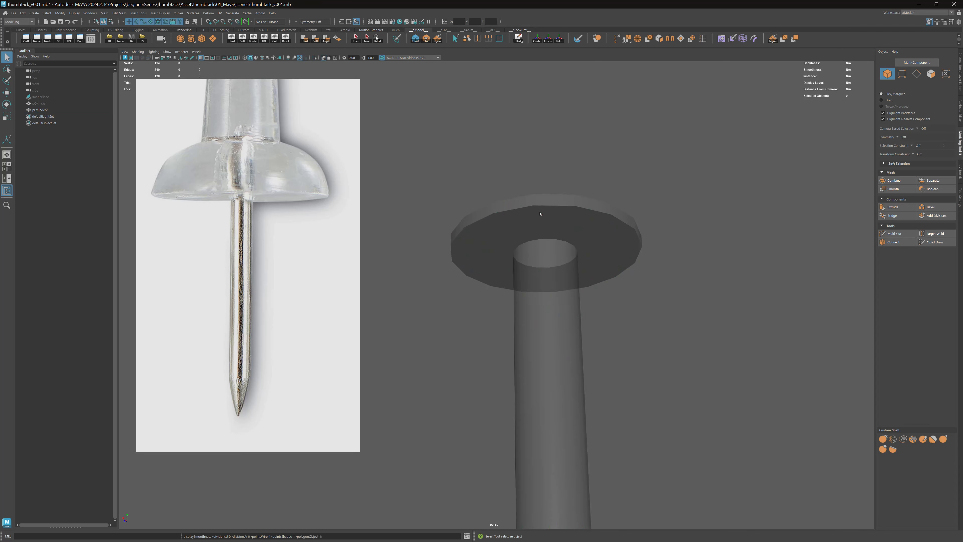
{"action": "scroll", "coordinate": [540, 213], "scroll_direction": "up", "scroll_amount": 3}
{"action": "left_click", "coordinate": [324, 58]}
Step: Insert a supporting edge loop with Multi-Cut on the disc's underside, close around the pin junction
{"action": "right_click_drag", "start_coordinate": [556, 189], "coordinate": [608, 194], "text": "alt"}
{"action": "left_click", "coordinate": [608, 195]}
{"action": "middle_click_drag", "start_coordinate": [609, 195], "coordinate": [569, 268], "text": "alt"}
{"action": "right_click_drag", "start_coordinate": [570, 269], "coordinate": [786, 266], "text": "alt"}
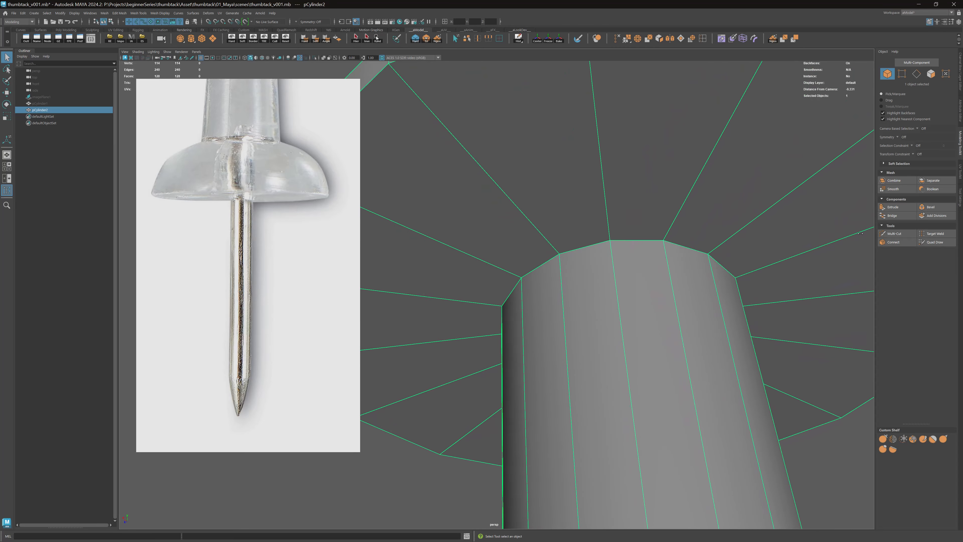
{"action": "left_click", "coordinate": [894, 233]}
{"action": "left_click", "coordinate": [610, 240]}
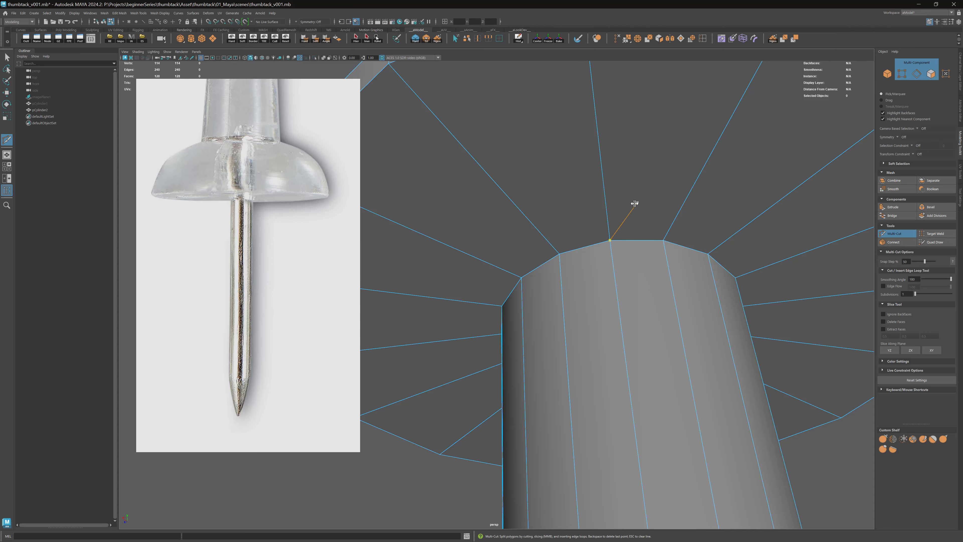
{"action": "left_click", "coordinate": [609, 234], "text": "ctrl"}
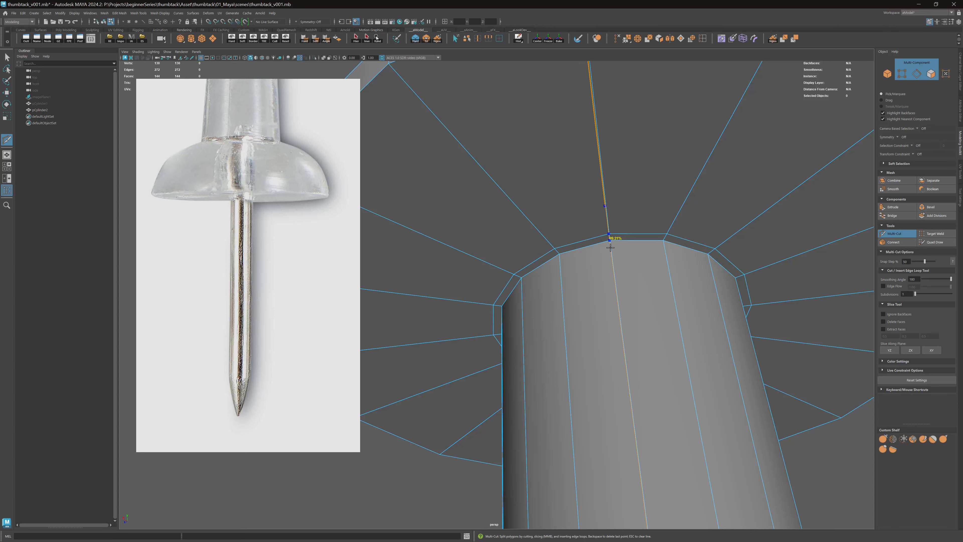
Step: Insert a second supporting edge loop on the pin shaft just below the disc, and reselect the pin in object mode
{"action": "left_click_drag", "start_coordinate": [672, 245], "coordinate": [525, 254], "text": "alt"}
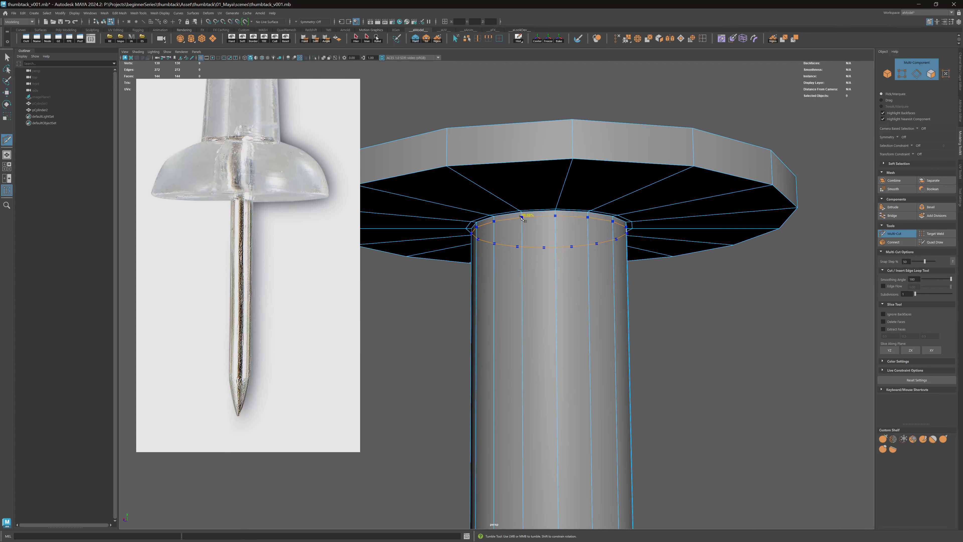
{"action": "left_click", "coordinate": [521, 216], "text": "ctrl"}
{"action": "left_click", "coordinate": [522, 216]}
{"action": "left_click_drag", "start_coordinate": [599, 247], "coordinate": [609, 222], "text": "alt"}
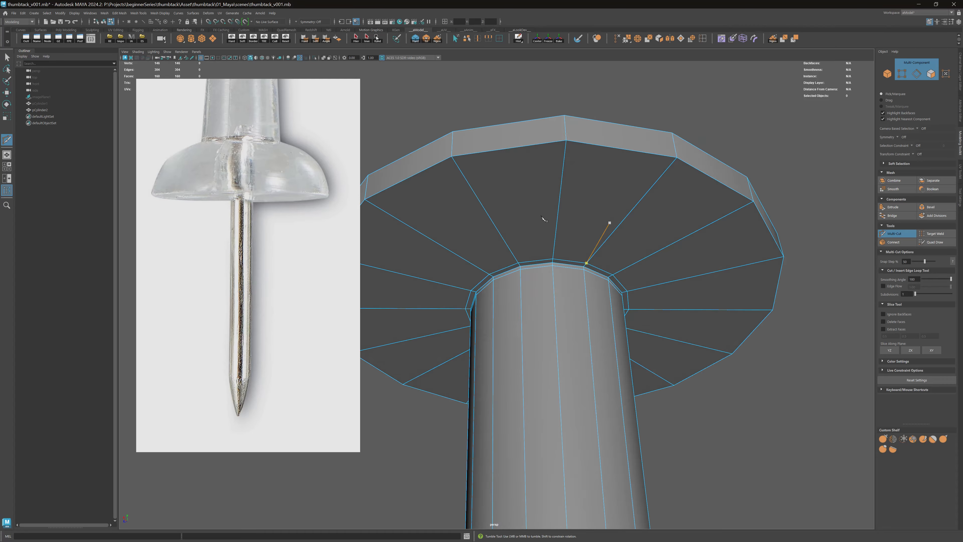
{"action": "right_click_drag", "start_coordinate": [608, 222], "coordinate": [775, 277], "text": "alt"}
{"action": "key", "text": "q"}
{"action": "key", "text": "F8"}
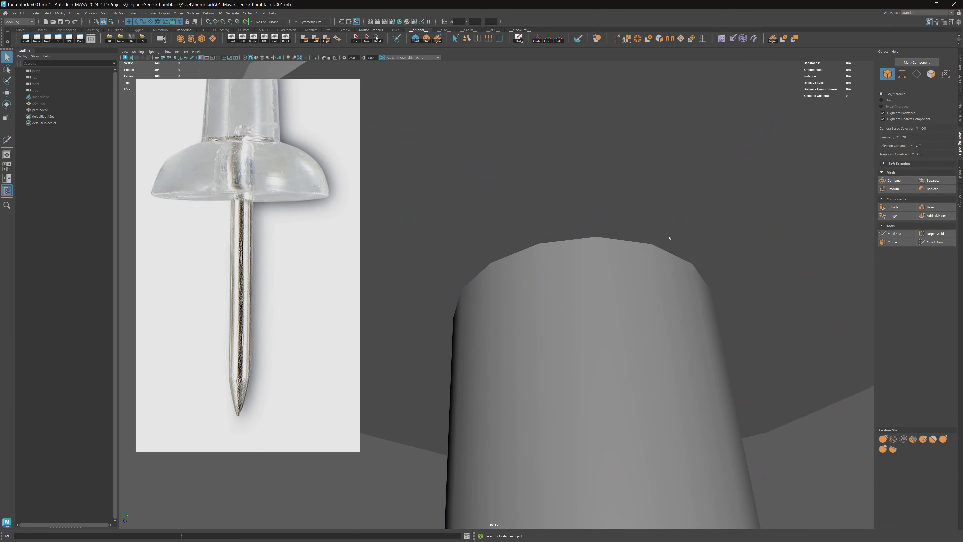
{"action": "left_click", "coordinate": [641, 248]}
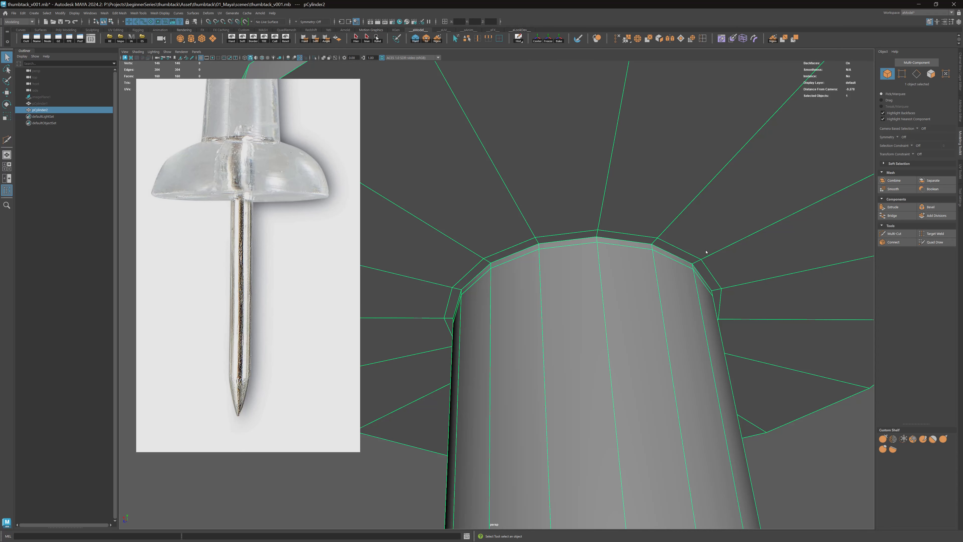
Step: Preview the pin with smooth mesh display and inspect how the two supporting loops shape the disc junction
{"action": "right_click_drag", "start_coordinate": [710, 258], "coordinate": [495, 234], "text": "alt"}
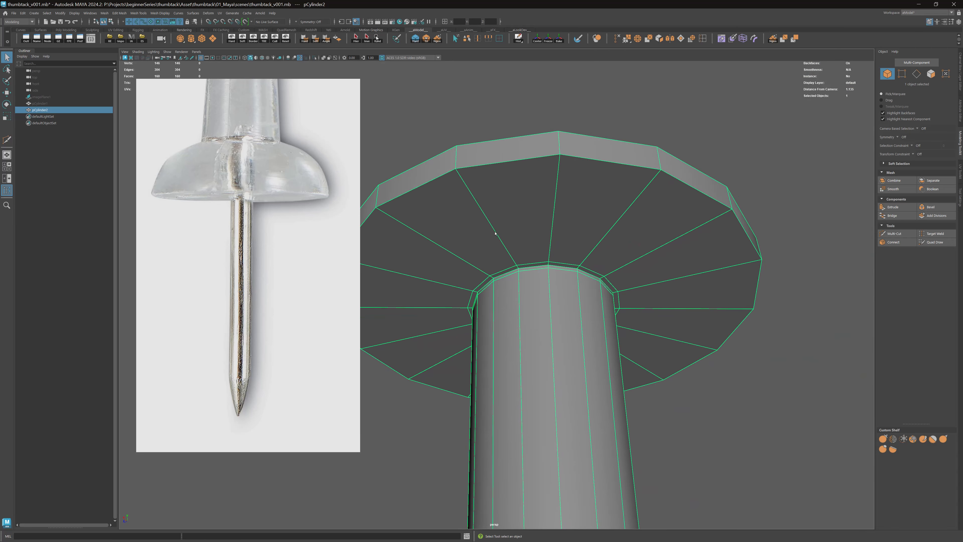
{"action": "key", "text": "3"}
{"action": "left_click", "coordinate": [705, 171]}
{"action": "right_click_drag", "start_coordinate": [705, 171], "coordinate": [506, 267], "text": "alt"}
{"action": "mouse_move", "coordinate": [506, 266]}
{"action": "left_mouse_down", "text": "alt"}
{"action": "mouse_move", "coordinate": [493, 274]}
{"action": "mouse_move", "coordinate": [509, 271]}
{"action": "left_mouse_up", "text": "alt"}
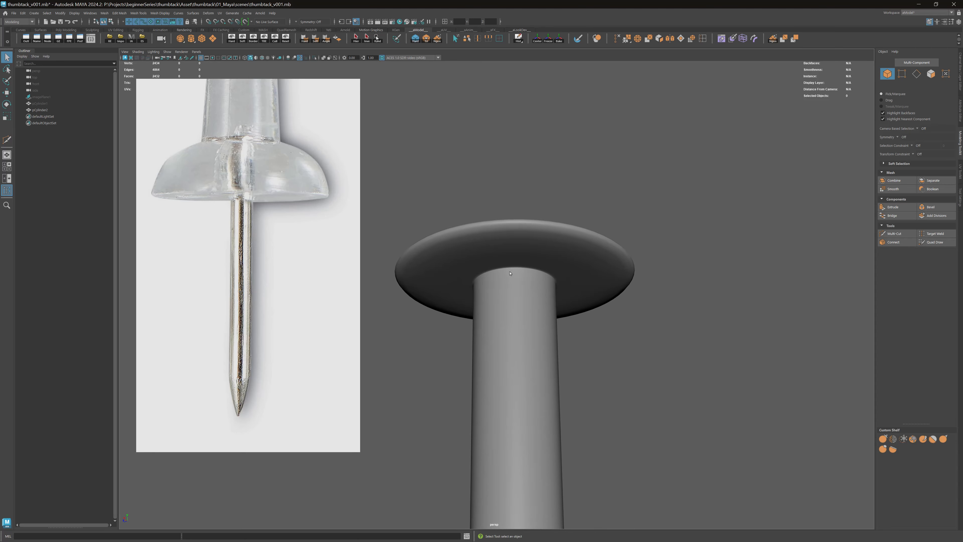
{"action": "left_click_drag", "start_coordinate": [510, 273], "coordinate": [520, 268], "text": "alt"}
{"action": "left_click", "coordinate": [543, 270]}
{"action": "right_click_drag", "start_coordinate": [543, 271], "coordinate": [524, 266], "text": "alt"}
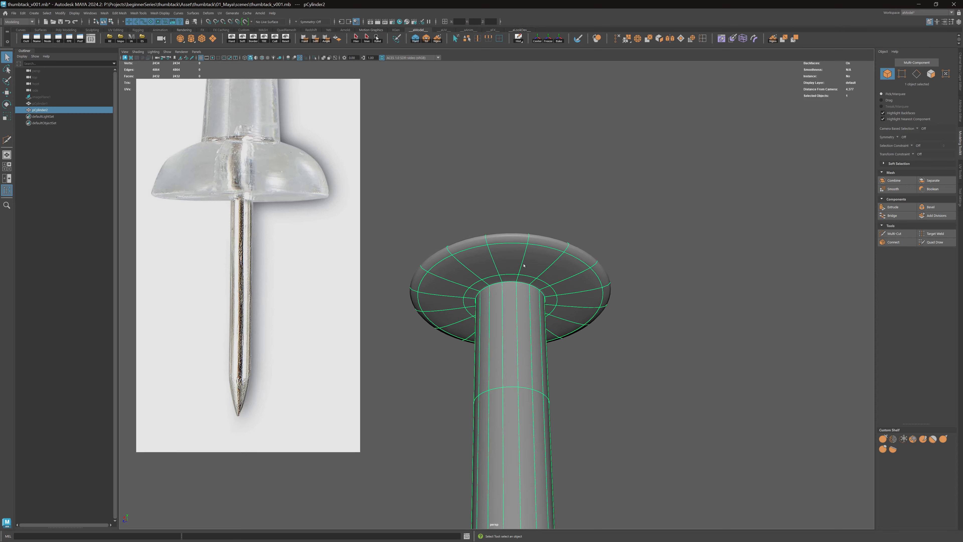
{"action": "left_click_drag", "start_coordinate": [524, 265], "coordinate": [525, 273], "text": "alt"}
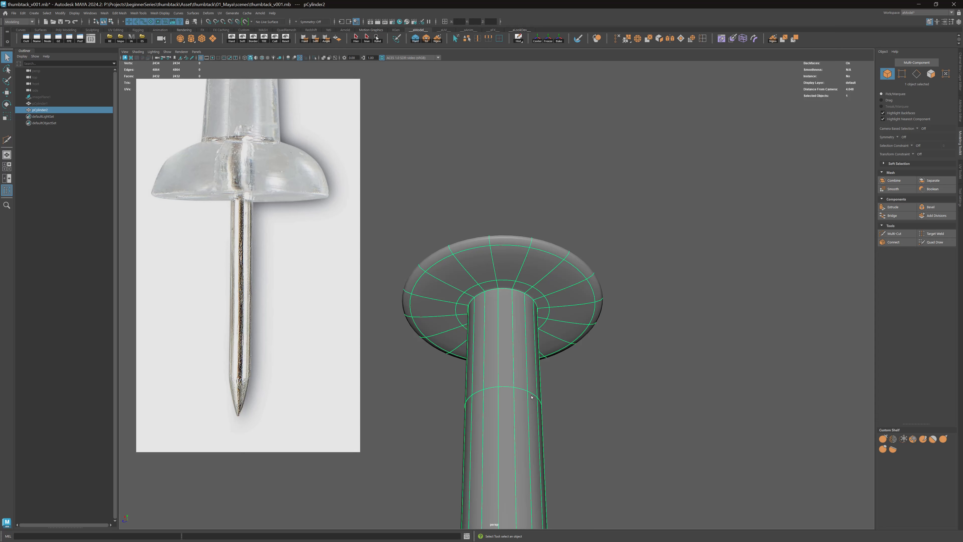
{"action": "right_click_drag", "start_coordinate": [499, 291], "coordinate": [514, 290], "text": "alt"}
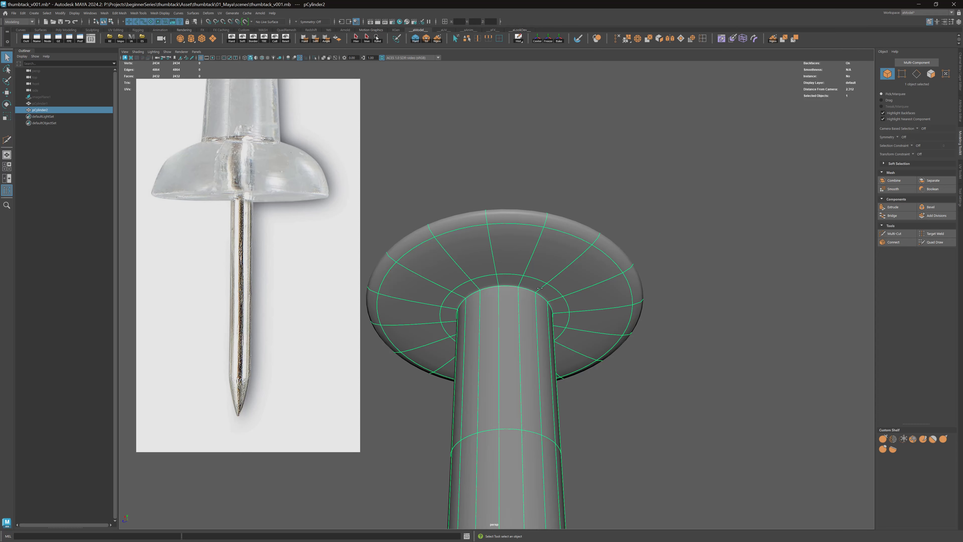
Step: Return to unsmoothed display and delete the two supporting edge loops around the pin and disc junction
{"action": "key", "text": "1"}
{"action": "right_click_drag", "start_coordinate": [540, 289], "coordinate": [579, 254], "text": "alt"}
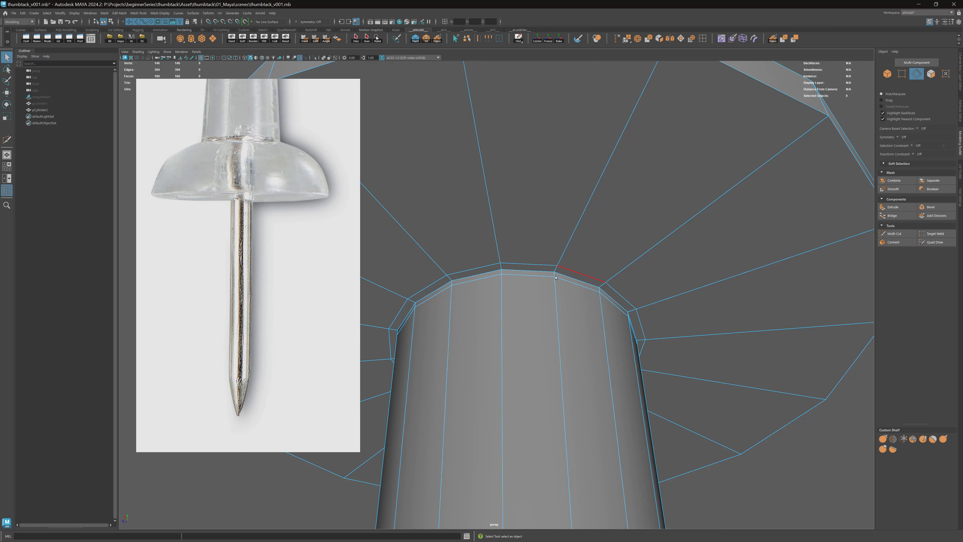
{"action": "double_click", "coordinate": [576, 273]}
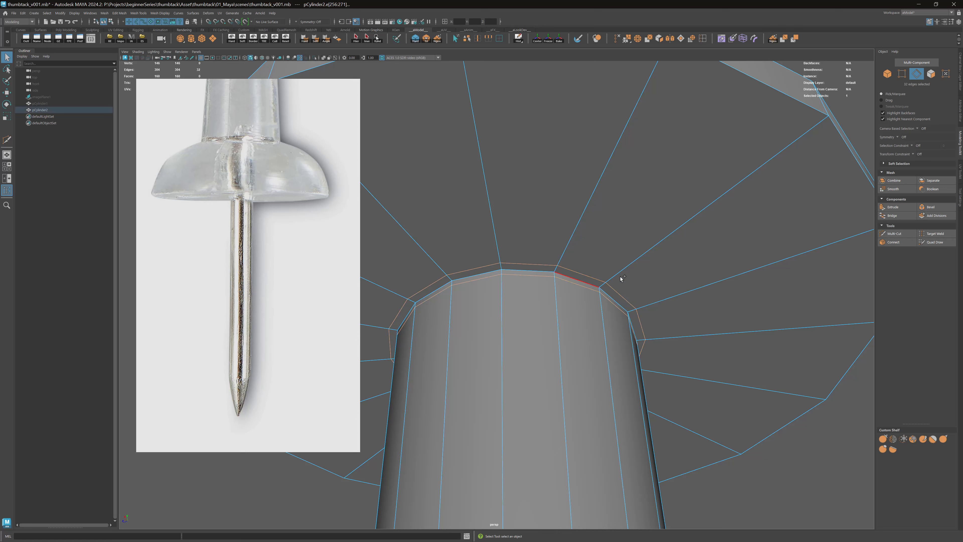
{"action": "key", "text": "Delete"}
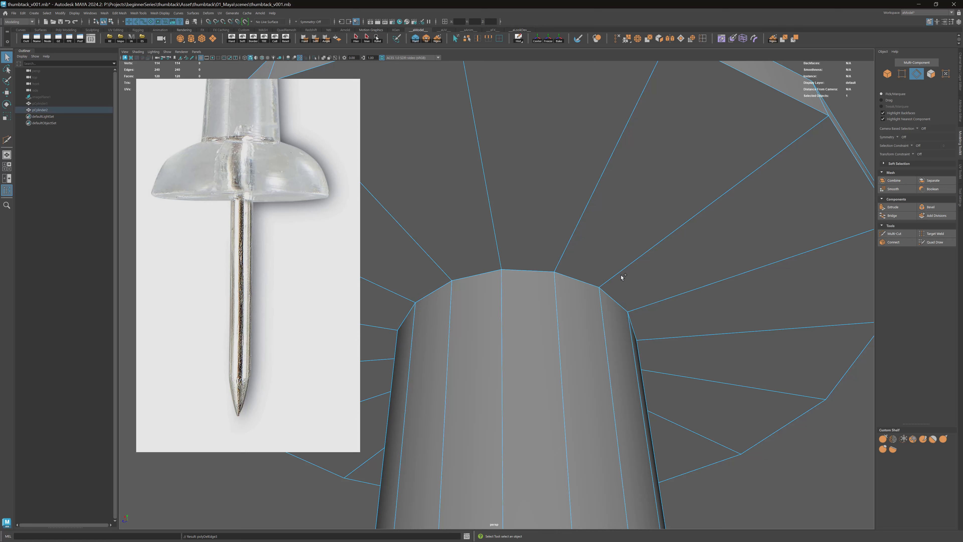
Step: Bevel the edge loop where the pin meets the disc, reducing the Fraction to leave a very narrow band
{"action": "double_click", "coordinate": [578, 280]}
{"action": "left_click", "coordinate": [936, 207]}
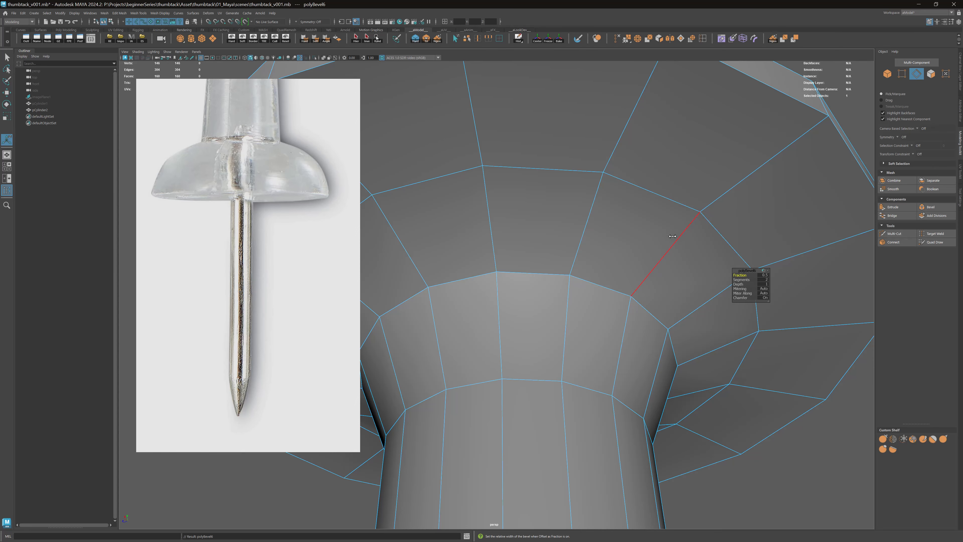
{"action": "middle_click_drag", "start_coordinate": [666, 241], "coordinate": [558, 222]}
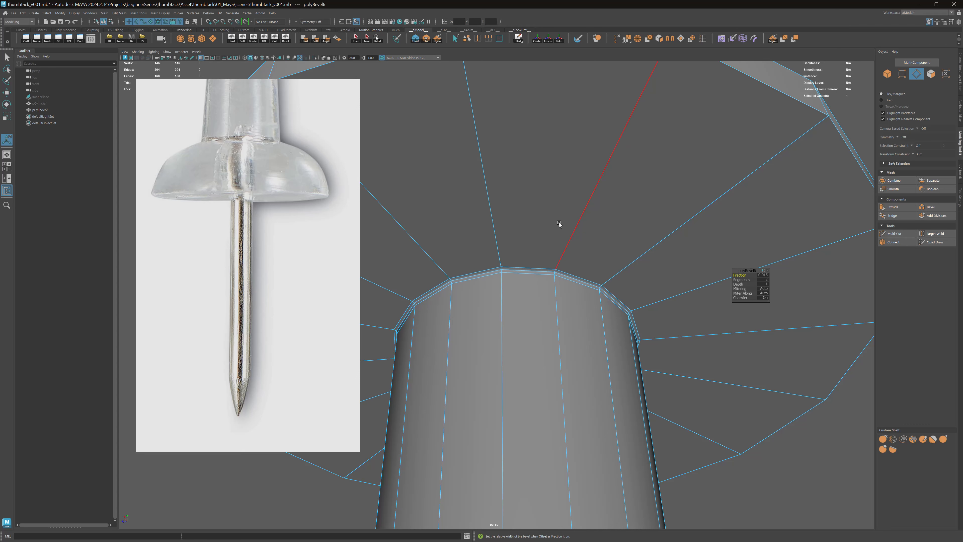
{"action": "mouse_move", "coordinate": [559, 223]}
{"action": "right_mouse_down", "text": "alt"}
{"action": "mouse_move", "coordinate": [546, 223]}
{"action": "mouse_move", "coordinate": [559, 221]}
{"action": "right_mouse_up", "text": "alt"}
{"action": "key", "text": "q"}
Step: Highlight the bevel's edge loops, return to object mode, and preview the junction with smooth mesh display
{"action": "right_click_drag", "start_coordinate": [559, 253], "coordinate": [566, 224], "text": "alt"}
{"action": "double_click", "coordinate": [545, 263]}
{"action": "double_click", "coordinate": [544, 270], "text": "shift"}
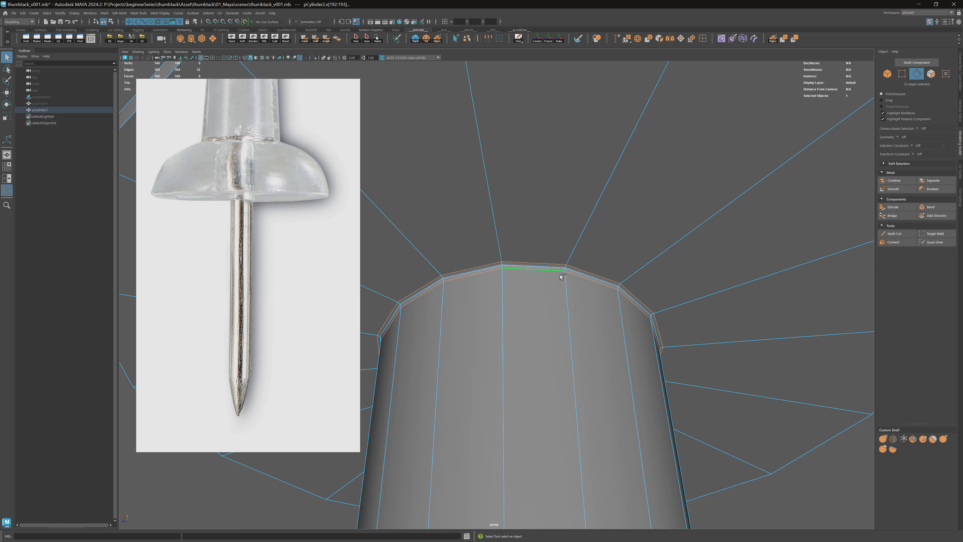
{"action": "double_click", "coordinate": [551, 267], "text": "shift"}
{"action": "right_click_drag", "start_coordinate": [618, 280], "coordinate": [443, 226]}
{"action": "key", "text": "3"}
{"action": "left_click", "coordinate": [778, 489]}
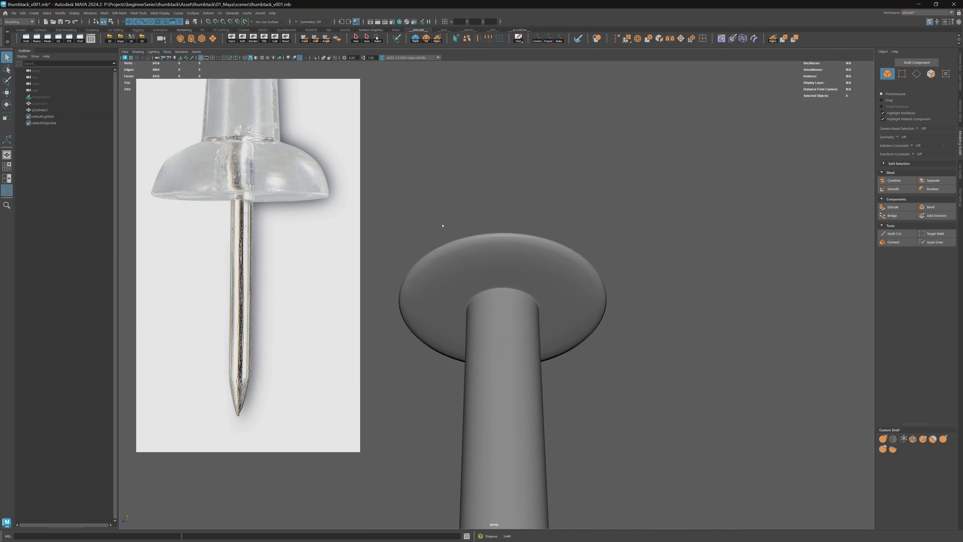
{"action": "left_click_drag", "start_coordinate": [443, 226], "coordinate": [551, 270], "text": "alt"}
{"action": "right_click_drag", "start_coordinate": [550, 270], "coordinate": [722, 307], "text": "alt"}
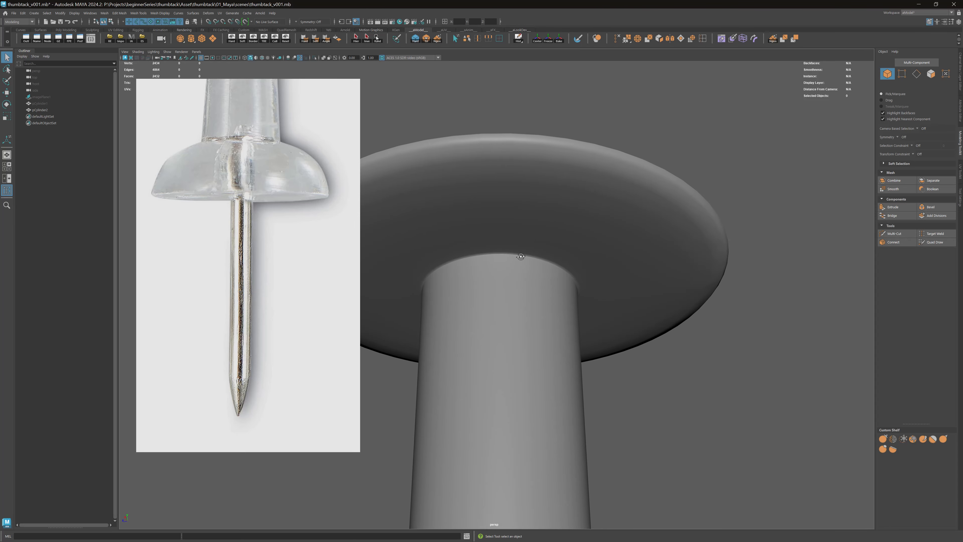
Step: Compare the smoothed disc junction with an enlarged view of the reference photo, and return the pin to unsmoothed display
{"action": "left_click", "coordinate": [557, 262]}
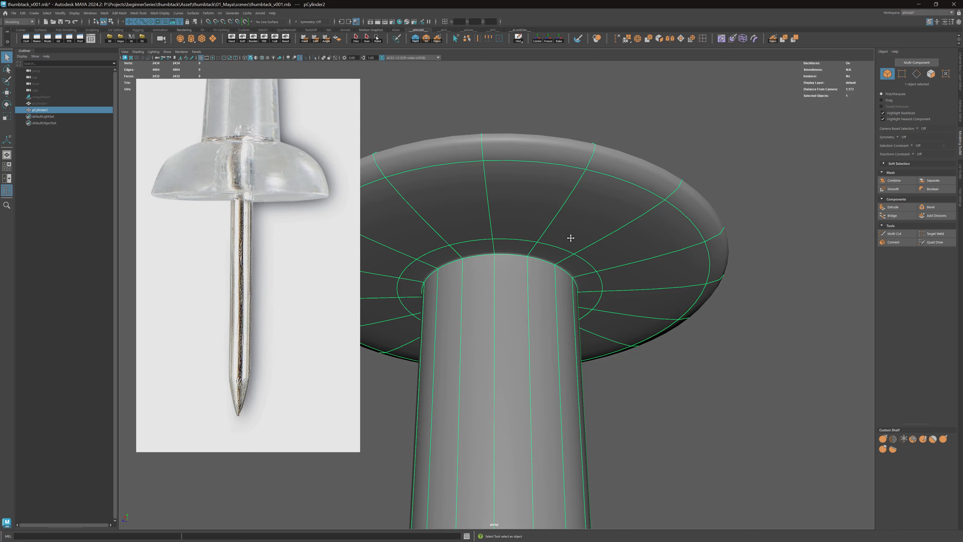
{"action": "left_click_drag", "start_coordinate": [571, 238], "coordinate": [575, 236], "text": "alt"}
{"action": "mouse_move", "coordinate": [567, 228]}
{"action": "left_mouse_down", "text": "alt"}
{"action": "mouse_move", "coordinate": [531, 238]}
{"action": "mouse_move", "coordinate": [557, 241]}
{"action": "left_mouse_up", "text": "alt"}
{"action": "scroll", "coordinate": [561, 243], "scroll_direction": "down", "scroll_amount": 3}
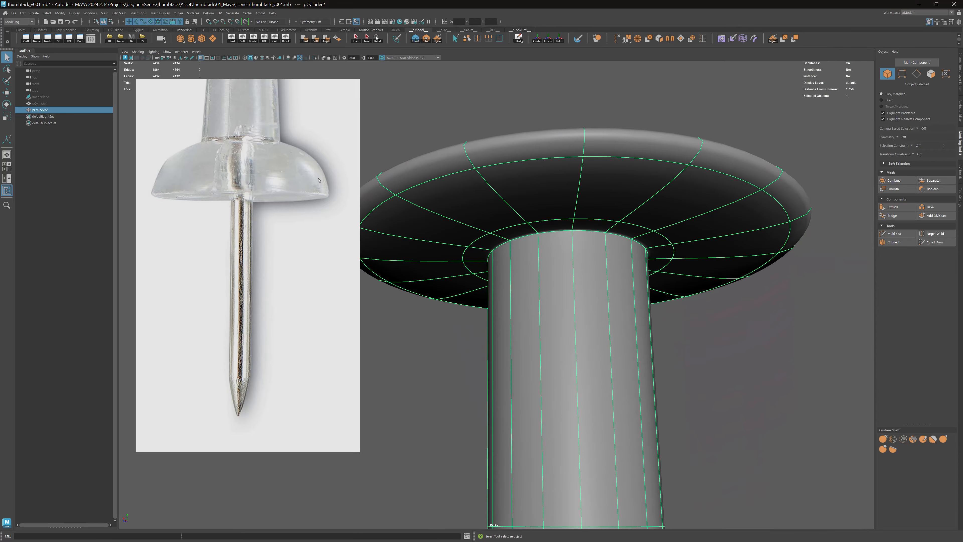
{"action": "scroll", "coordinate": [323, 190], "scroll_direction": "up", "scroll_amount": 2}
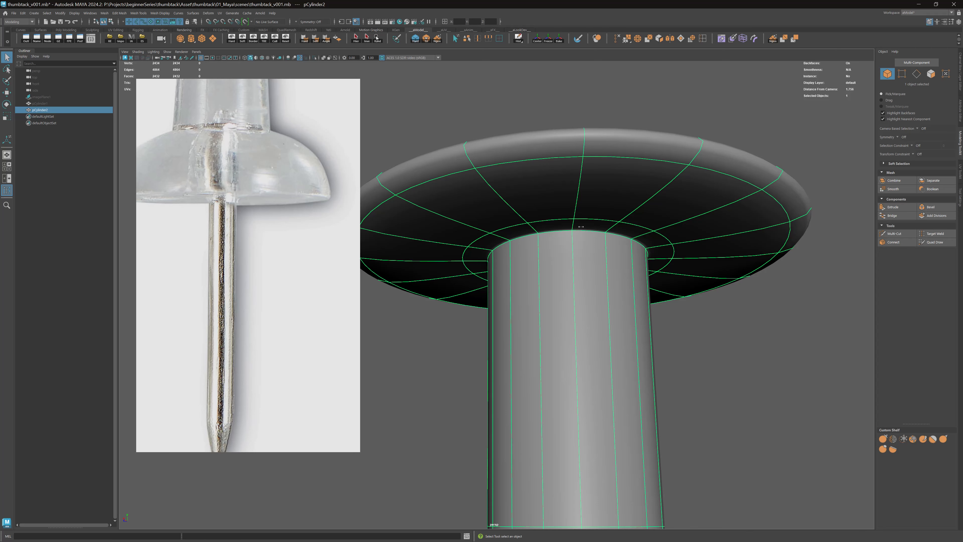
{"action": "right_click_drag", "start_coordinate": [581, 227], "coordinate": [723, 257], "text": "alt"}
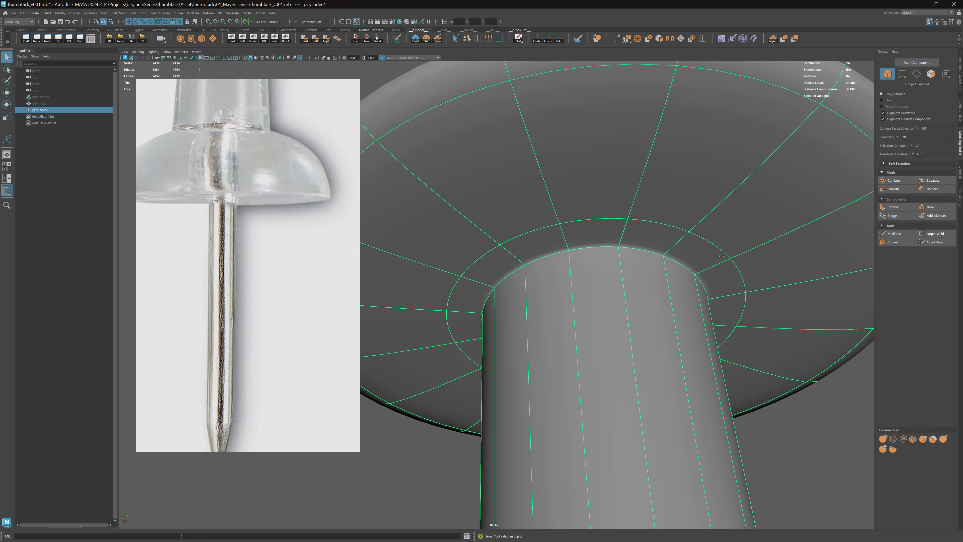
{"action": "key", "text": "1"}
{"action": "right_click_drag", "start_coordinate": [717, 255], "coordinate": [865, 226], "text": "alt"}
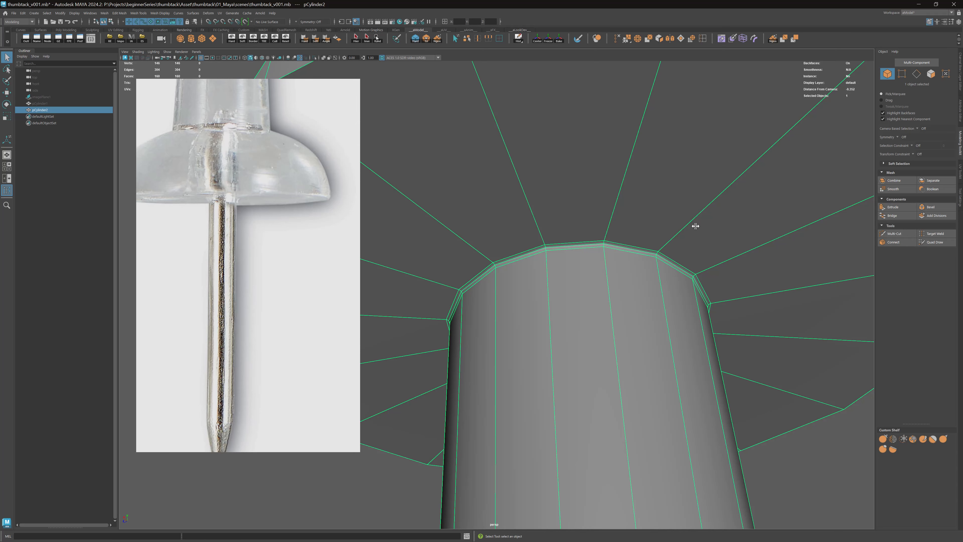
Step: Save the scene, and preview the pin's disc in smooth mesh display before returning to unsmoothed display
{"action": "right_click_drag", "start_coordinate": [736, 254], "coordinate": [473, 198], "text": "alt"}
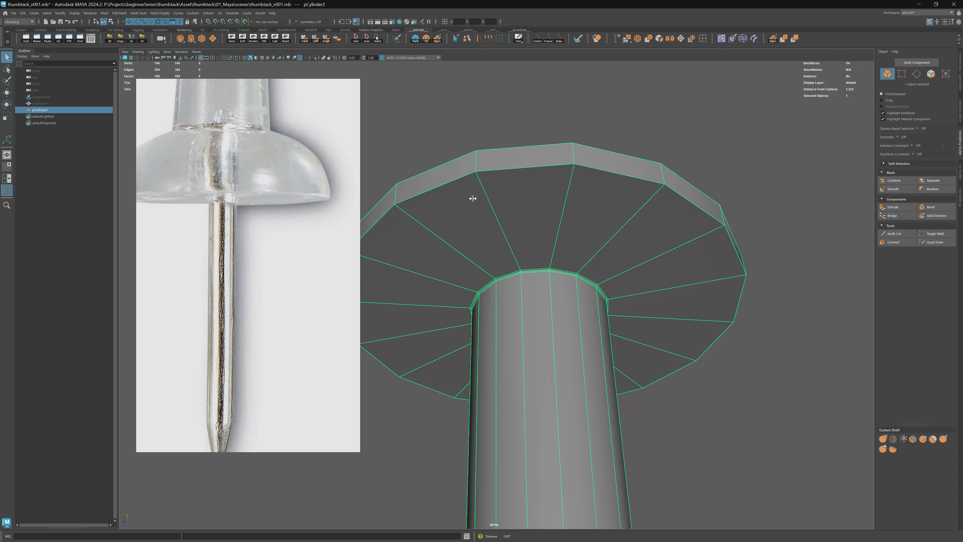
{"action": "left_click", "coordinate": [510, 196]}
{"action": "left_click_drag", "start_coordinate": [510, 197], "coordinate": [577, 259], "text": "alt"}
{"action": "key", "text": "ctrl+s"}
{"action": "left_click", "coordinate": [529, 220]}
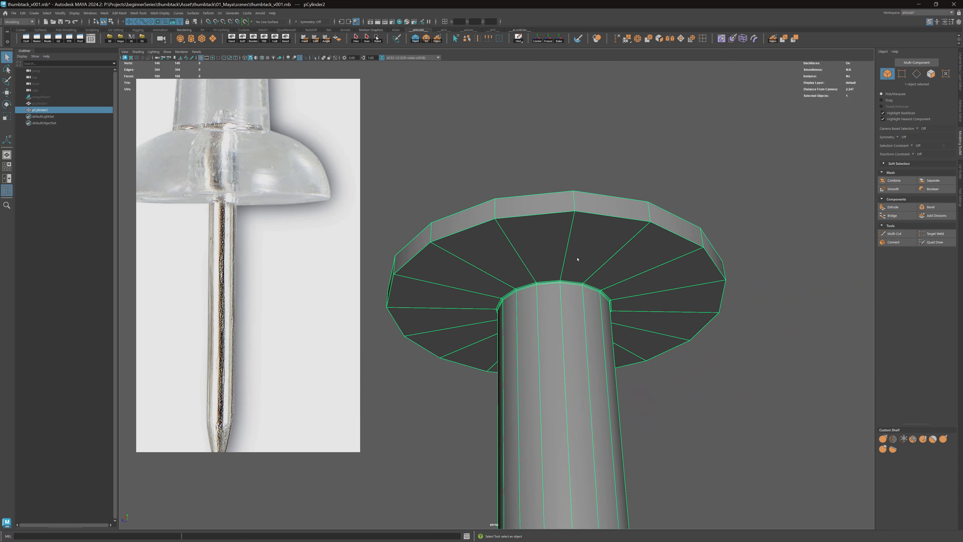
{"action": "key", "text": "3"}
{"action": "left_click_drag", "start_coordinate": [546, 221], "coordinate": [550, 243], "text": "alt"}
{"action": "scroll", "coordinate": [263, 133], "scroll_direction": "up", "scroll_amount": 5}
{"action": "key", "text": "1"}
Step: Bevel the edge loops around the outer rim of the pin's disc and return to object mode
{"action": "key", "text": "F10"}
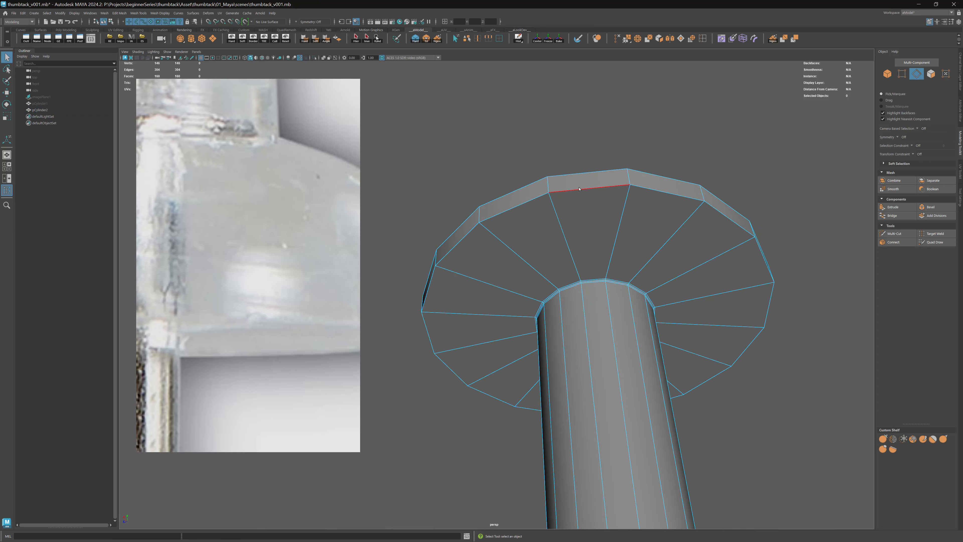
{"action": "double_click", "coordinate": [607, 188]}
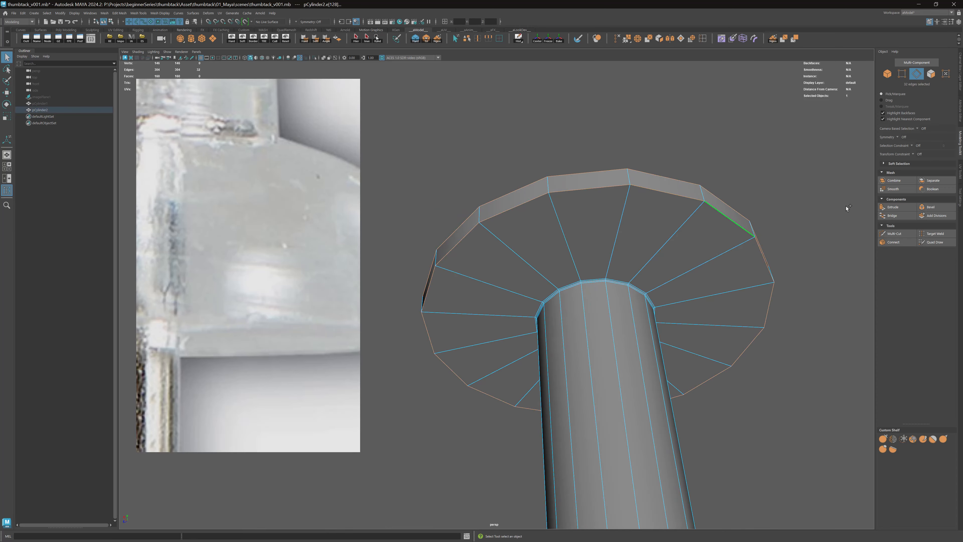
{"action": "left_click", "coordinate": [931, 207]}
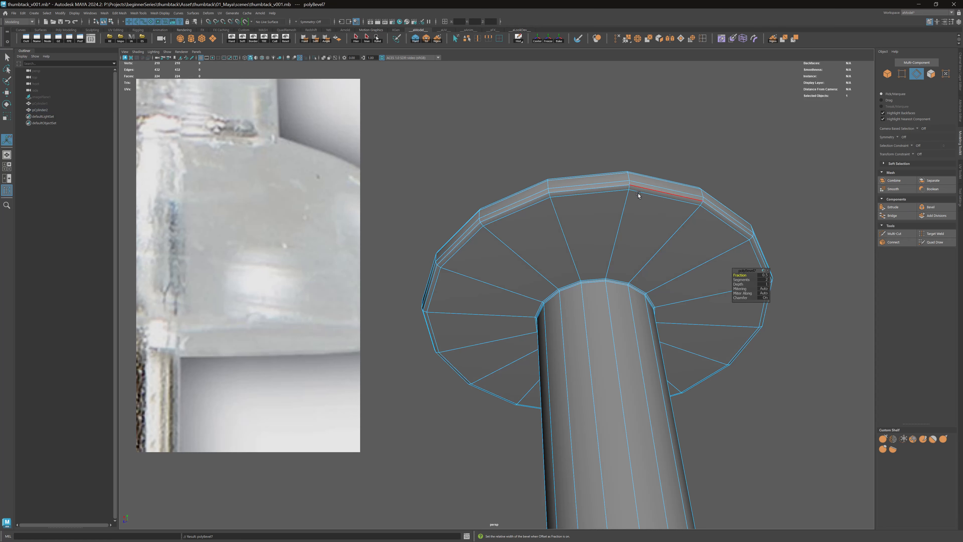
{"action": "left_click_drag", "start_coordinate": [638, 196], "coordinate": [614, 246], "text": "alt"}
{"action": "key", "text": "q"}
{"action": "key", "text": "F8"}
{"action": "left_click", "coordinate": [691, 271]}
Step: Inspect the pin's pointed tip in smooth mesh display, and return to unsmoothed display
{"action": "scroll", "coordinate": [689, 269], "scroll_direction": "down", "scroll_amount": 3}
{"action": "right_click_drag", "start_coordinate": [651, 319], "coordinate": [515, 309], "text": "alt"}
{"action": "middle_click_drag", "start_coordinate": [548, 370], "coordinate": [572, 179], "text": "alt"}
{"action": "left_click_drag", "start_coordinate": [622, 339], "coordinate": [615, 320], "text": "alt"}
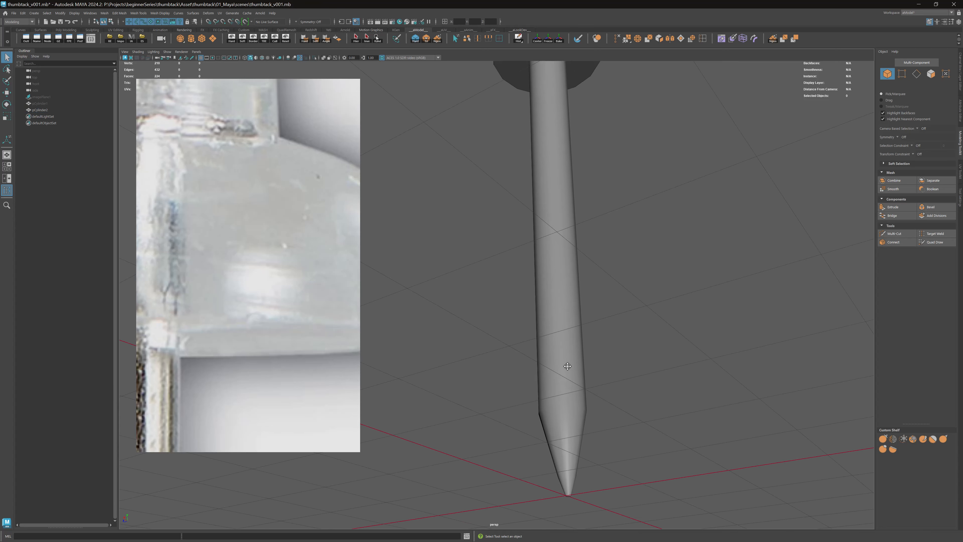
{"action": "middle_click_drag", "start_coordinate": [567, 371], "coordinate": [564, 269], "text": "alt"}
{"action": "left_click", "coordinate": [559, 290]}
{"action": "key", "text": "3"}
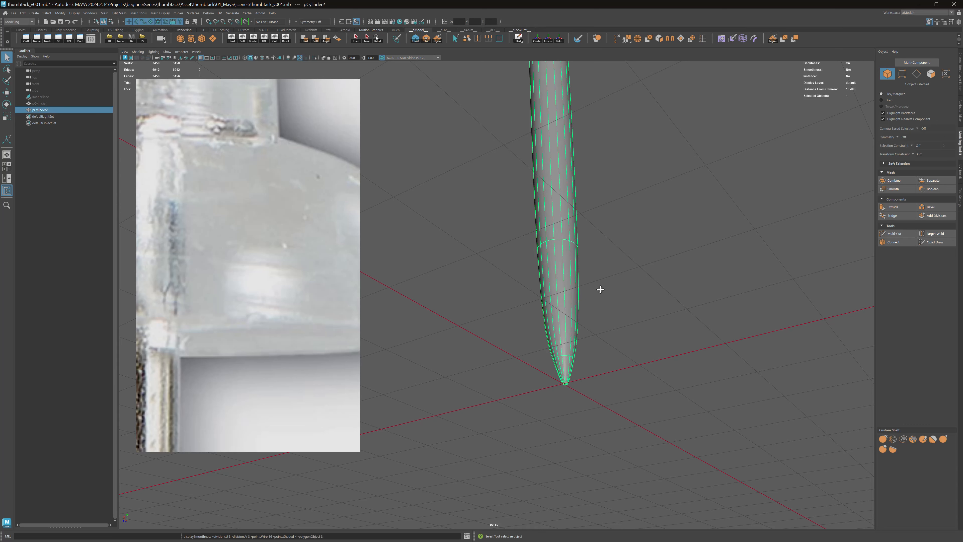
{"action": "left_click_drag", "start_coordinate": [597, 286], "coordinate": [579, 292], "text": "alt"}
{"action": "middle_click_drag", "start_coordinate": [599, 347], "coordinate": [587, 274], "text": "alt"}
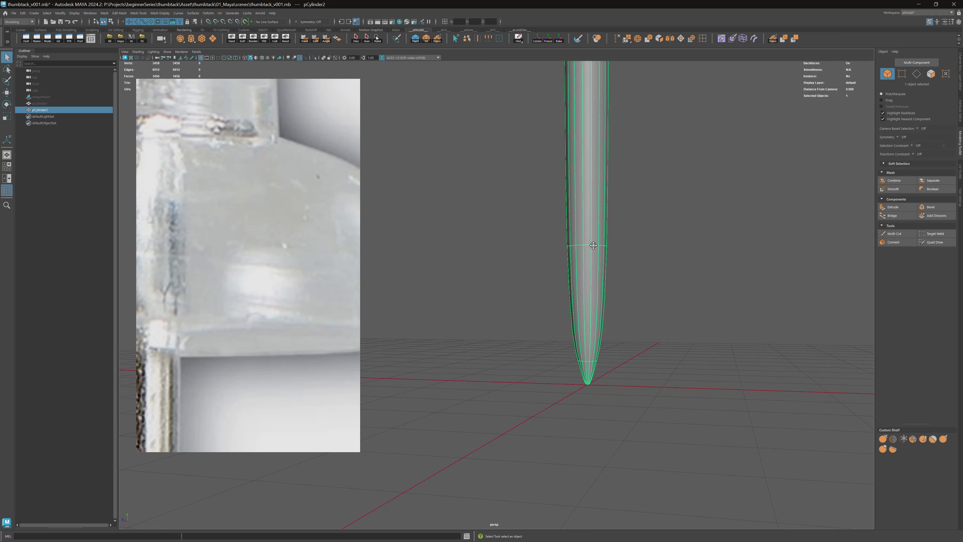
{"action": "key", "text": "1"}
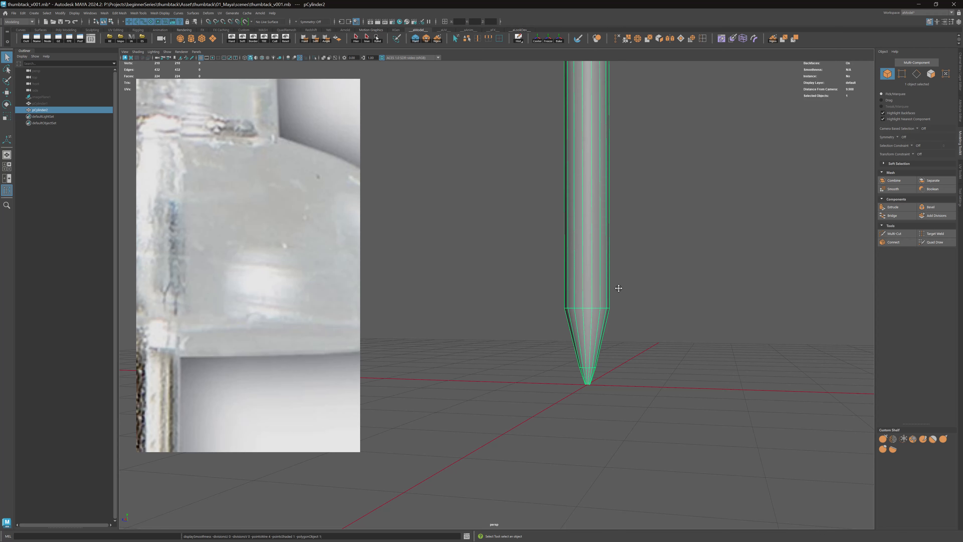
Step: Insert a supporting edge loop around the shaft just above the tip's taper with Multi-Cut, and return to object mode
{"action": "left_click_drag", "start_coordinate": [619, 287], "coordinate": [619, 207], "text": "alt"}
{"action": "middle_click_drag", "start_coordinate": [618, 207], "coordinate": [605, 307], "text": "alt"}
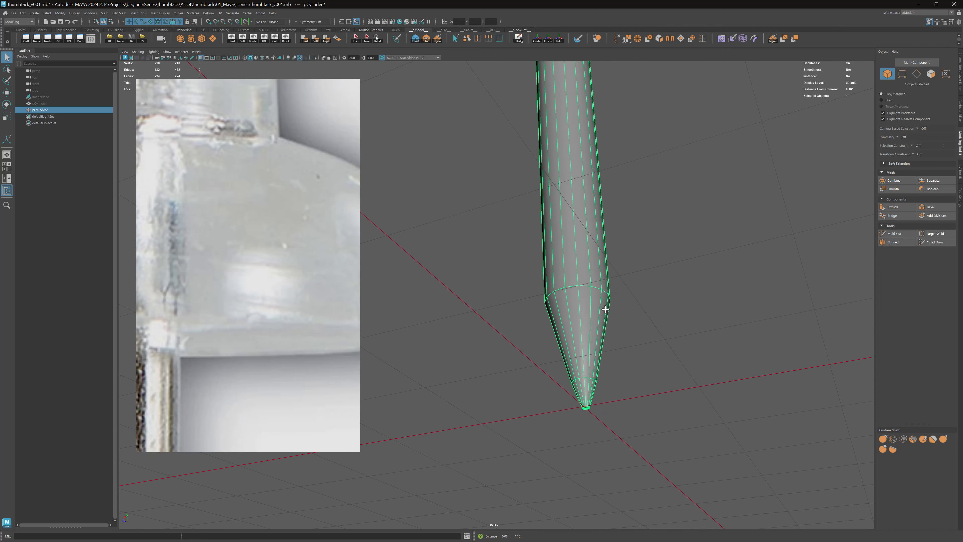
{"action": "right_click_drag", "start_coordinate": [605, 308], "coordinate": [740, 256], "text": "alt"}
{"action": "left_click", "coordinate": [893, 234]}
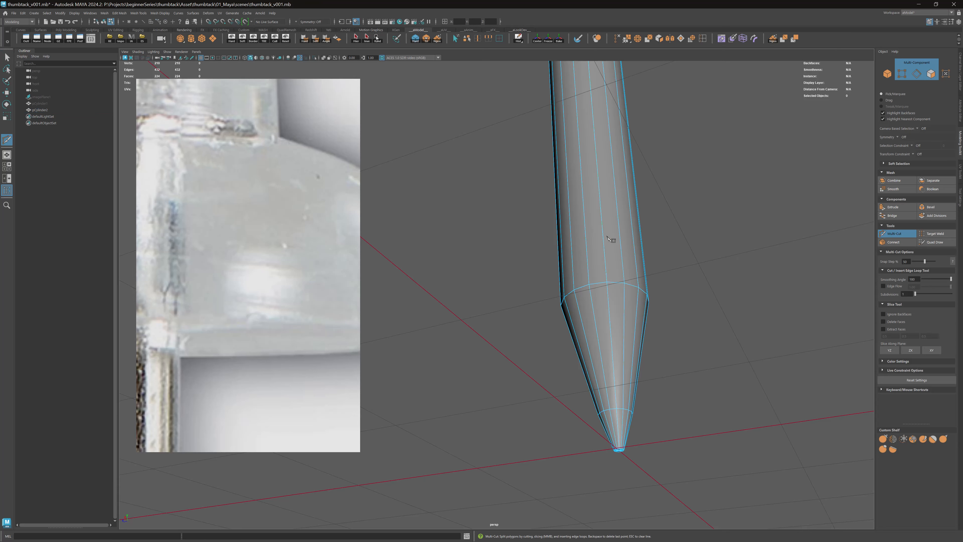
{"action": "left_click", "coordinate": [604, 255], "text": "ctrl"}
{"action": "key", "text": "q"}
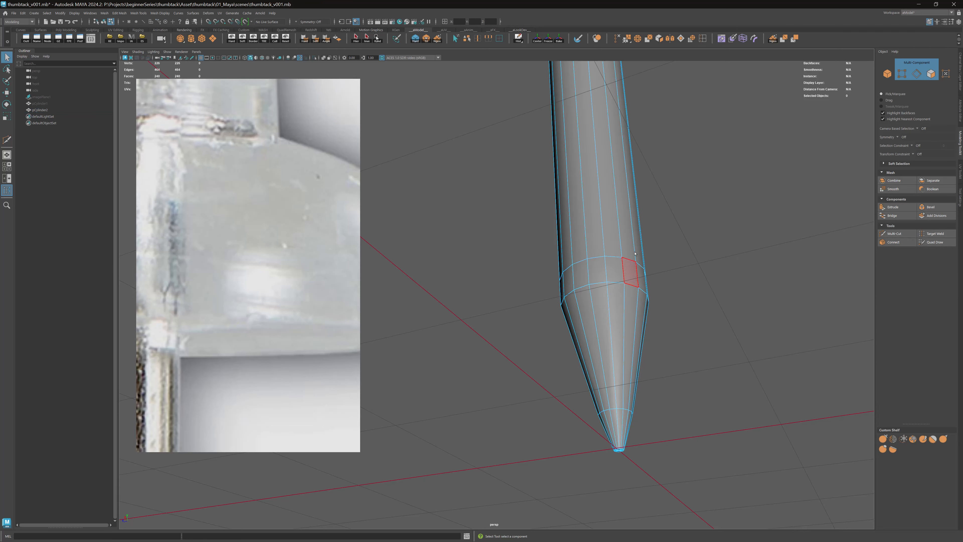
{"action": "key", "text": "F8"}
Step: Preview the pin in smooth mesh display and compare its tapered tip with an enlarged view of the reference photo
{"action": "key", "text": "3"}
{"action": "left_click", "coordinate": [732, 305]}
{"action": "right_click_drag", "start_coordinate": [733, 306], "coordinate": [569, 290], "text": "alt"}
{"action": "mouse_move", "coordinate": [569, 291]}
{"action": "left_mouse_down", "text": "alt"}
{"action": "mouse_move", "coordinate": [556, 231]}
{"action": "mouse_move", "coordinate": [564, 273]}
{"action": "left_mouse_up", "text": "alt"}
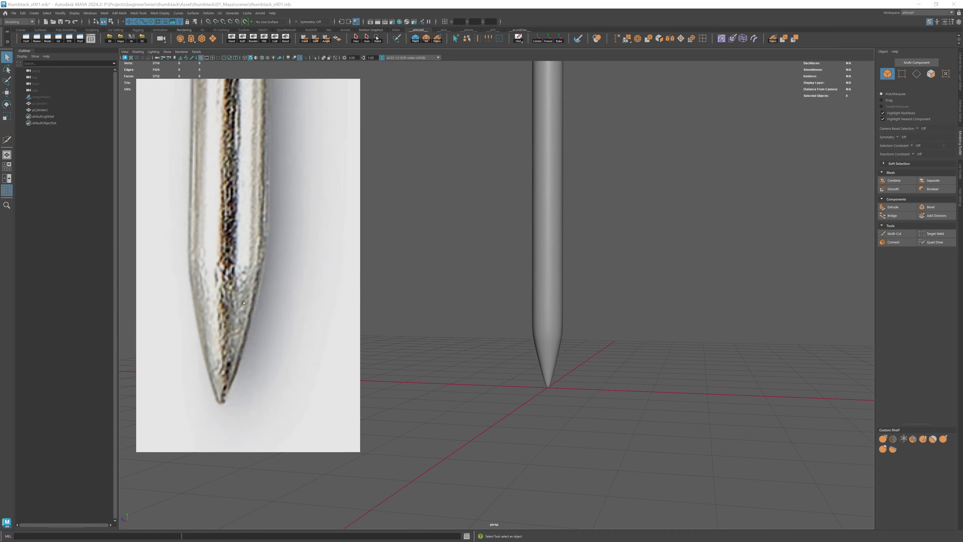
{"action": "middle_click_drag", "start_coordinate": [547, 188], "coordinate": [533, 307], "text": "alt"}
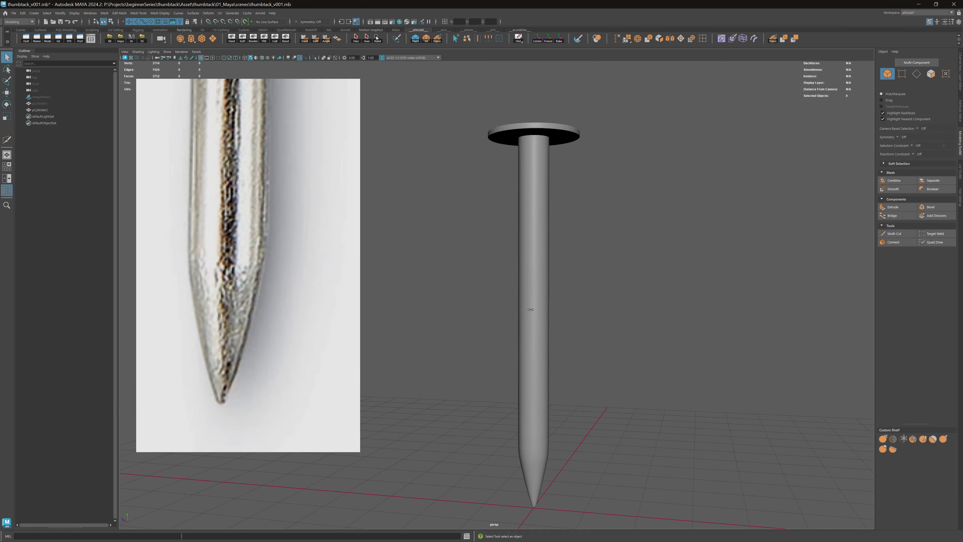
{"action": "left_click", "coordinate": [533, 308]}
{"action": "right_click_drag", "start_coordinate": [534, 307], "coordinate": [502, 291], "text": "alt"}
{"action": "left_click", "coordinate": [502, 292]}
{"action": "mouse_move", "coordinate": [527, 285]}
{"action": "left_mouse_down", "text": "alt"}
{"action": "mouse_move", "coordinate": [513, 280]}
{"action": "mouse_move", "coordinate": [519, 285]}
{"action": "left_mouse_up", "text": "alt"}
Step: Compare the whole pin's unsmoothed and smoothed displays, and zoom the reference photo back out
{"action": "left_click", "coordinate": [518, 282]}
{"action": "key", "text": "1"}
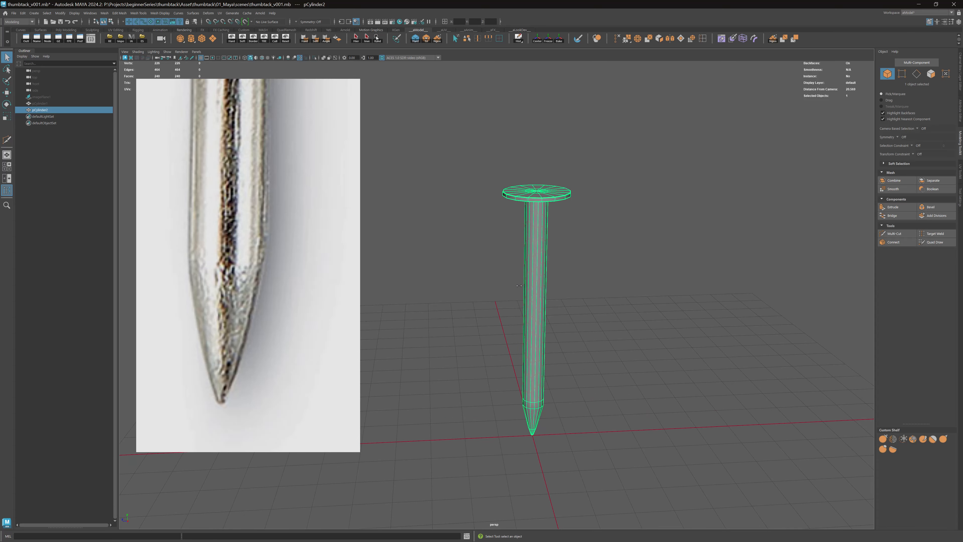
{"action": "key", "text": "3"}
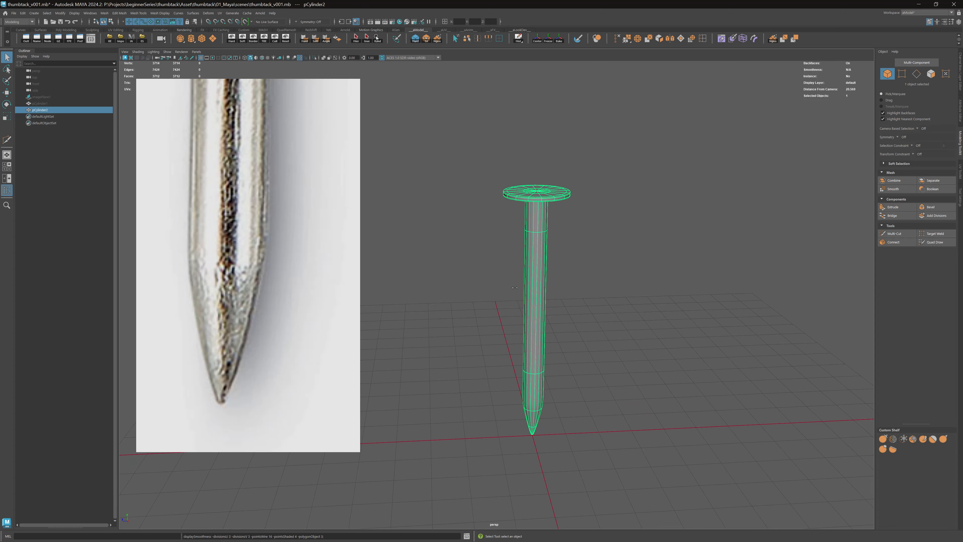
{"action": "left_click", "coordinate": [493, 144]}
{"action": "left_click_drag", "start_coordinate": [493, 144], "coordinate": [535, 227], "text": "alt"}
{"action": "scroll", "coordinate": [282, 183], "scroll_direction": "down", "scroll_amount": 6}
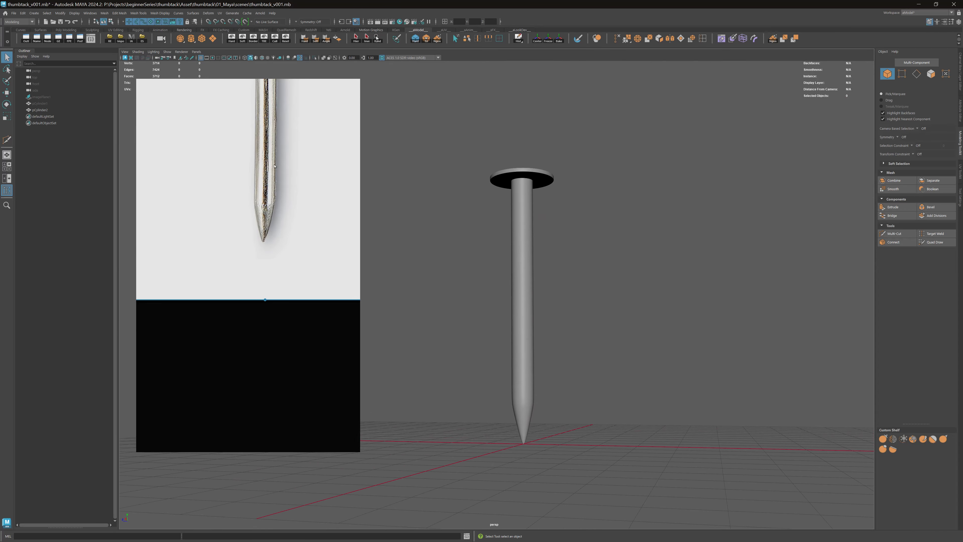
{"action": "middle_click_drag", "start_coordinate": [282, 182], "coordinate": [259, 369]}
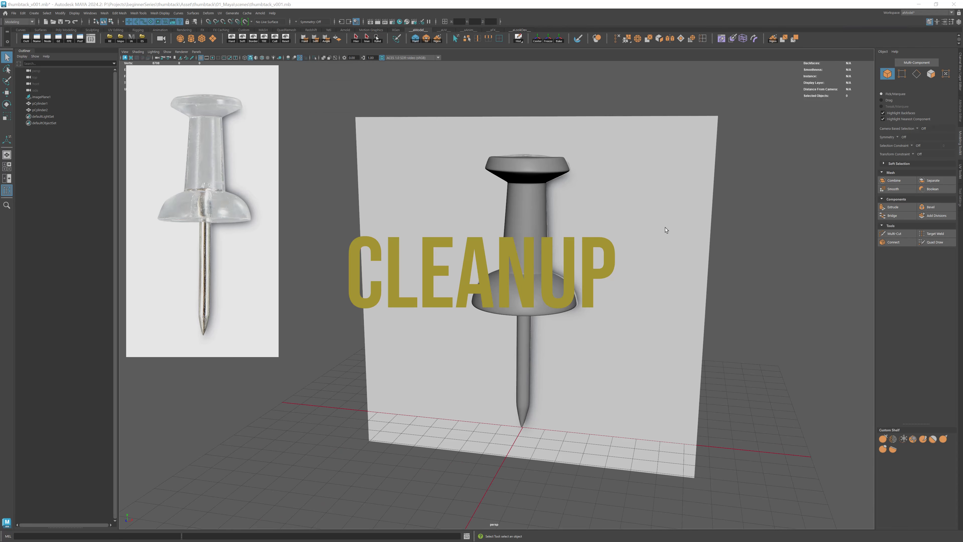
Step: Review the full thumbtack against the image plane, and return the plastic body and pin to unsmoothed display
{"action": "left_click_drag", "start_coordinate": [572, 212], "coordinate": [570, 211], "text": "alt"}
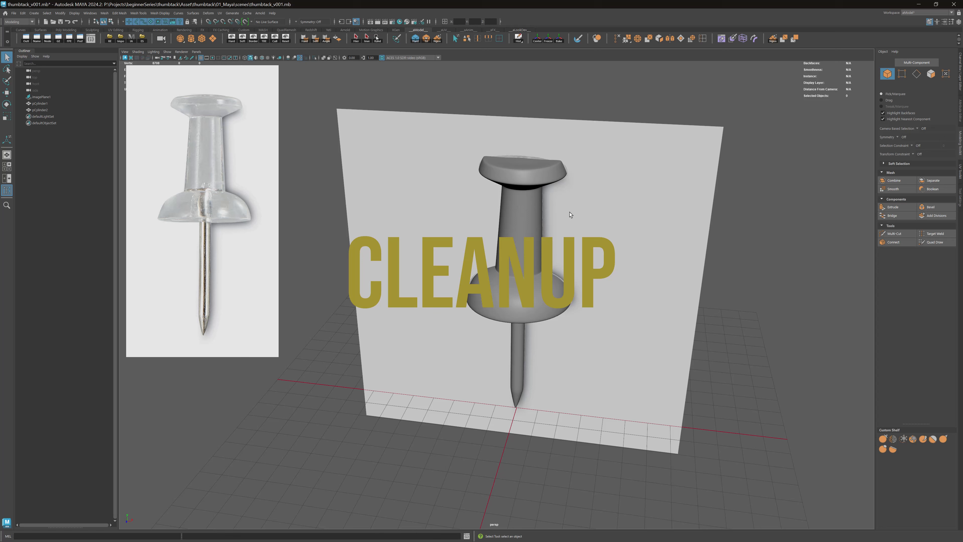
{"action": "left_click", "coordinate": [531, 219]}
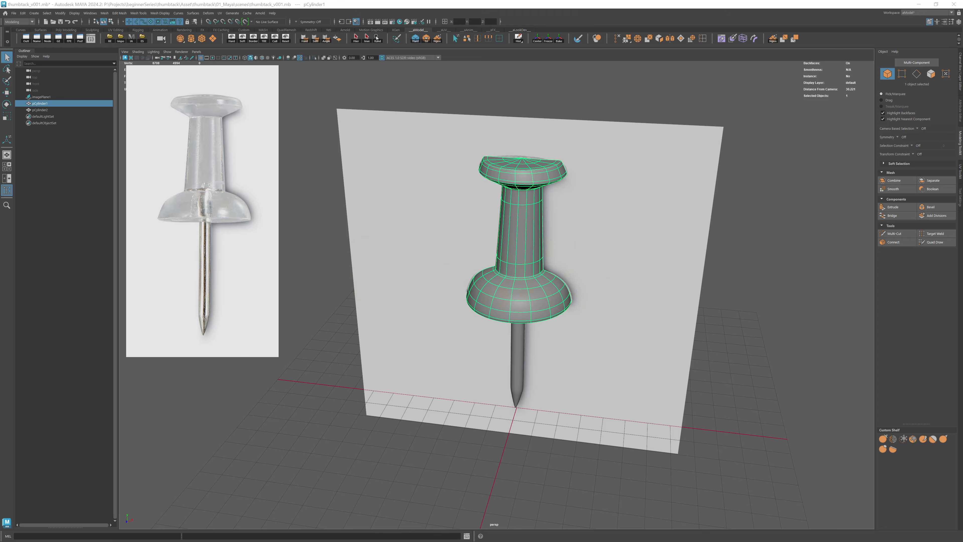
{"action": "left_click_drag", "start_coordinate": [543, 231], "coordinate": [538, 209], "text": "alt"}
{"action": "middle_click_drag", "start_coordinate": [539, 213], "coordinate": [548, 194], "text": "alt"}
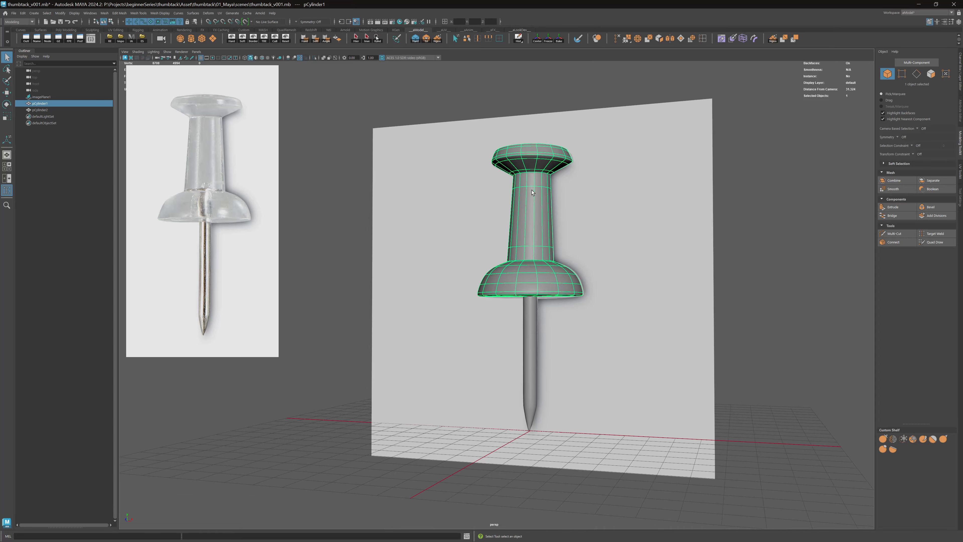
{"action": "right_click_drag", "start_coordinate": [553, 207], "coordinate": [620, 222], "text": "alt"}
{"action": "left_click_drag", "start_coordinate": [578, 235], "coordinate": [535, 208], "text": "alt"}
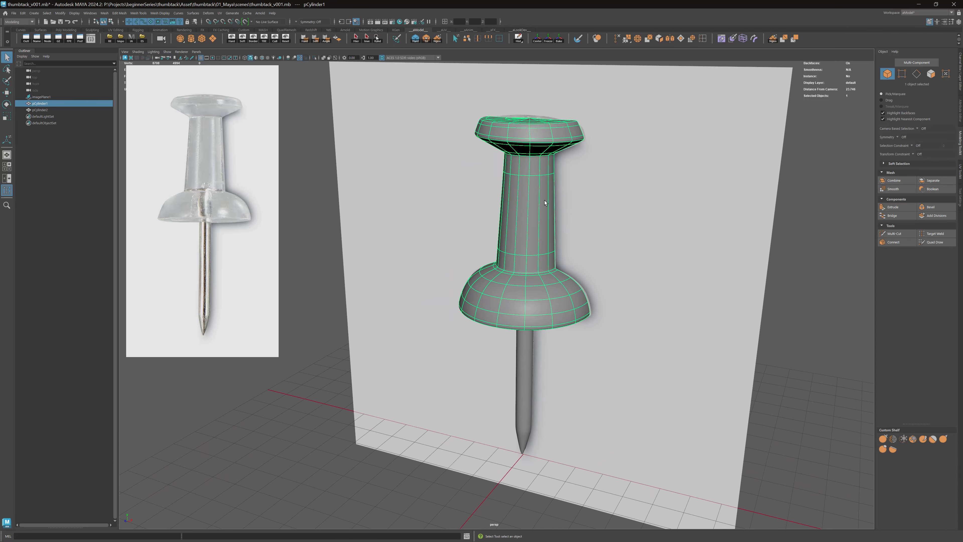
{"action": "left_click", "coordinate": [527, 352]}
{"action": "left_click", "coordinate": [539, 290]}
Step: Hide the reference image plane behind the thumbtack
{"action": "left_click_drag", "start_coordinate": [539, 290], "coordinate": [555, 123], "text": "alt"}
{"action": "left_click", "coordinate": [561, 105]}
{"action": "key", "text": "h"}
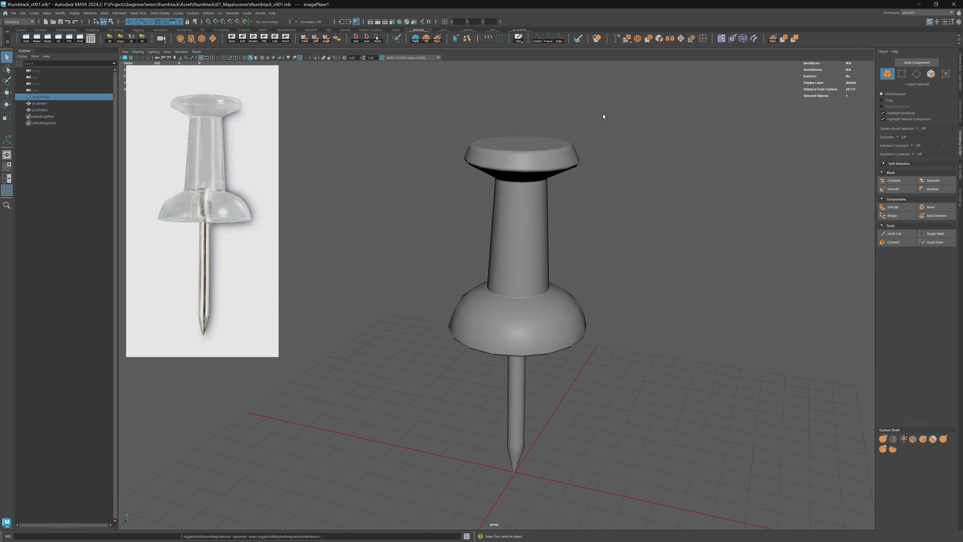
{"action": "left_click_drag", "start_coordinate": [532, 211], "coordinate": [533, 189], "text": "alt"}
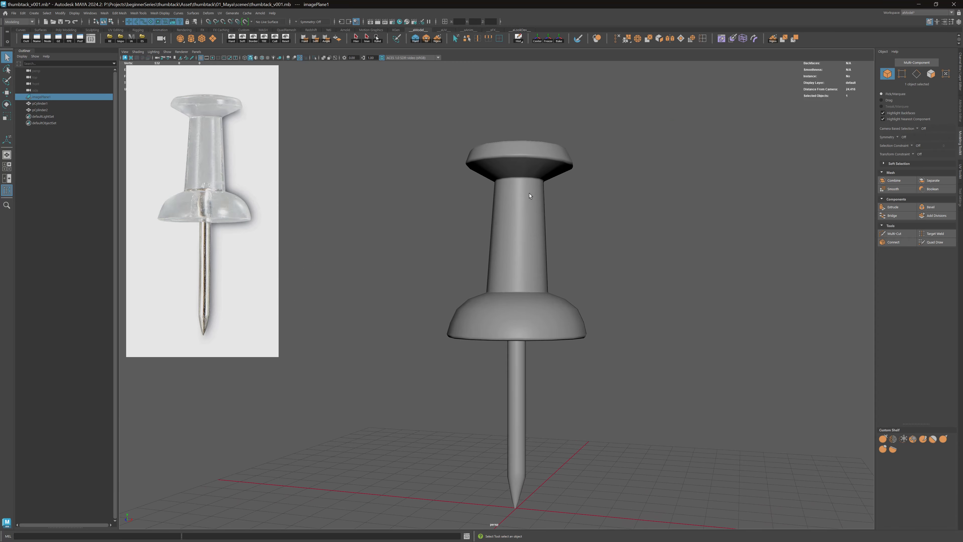
Step: Isolate the plastic body in the viewport and frame it more closely
{"action": "left_click", "coordinate": [532, 195]}
{"action": "left_click", "coordinate": [316, 59]}
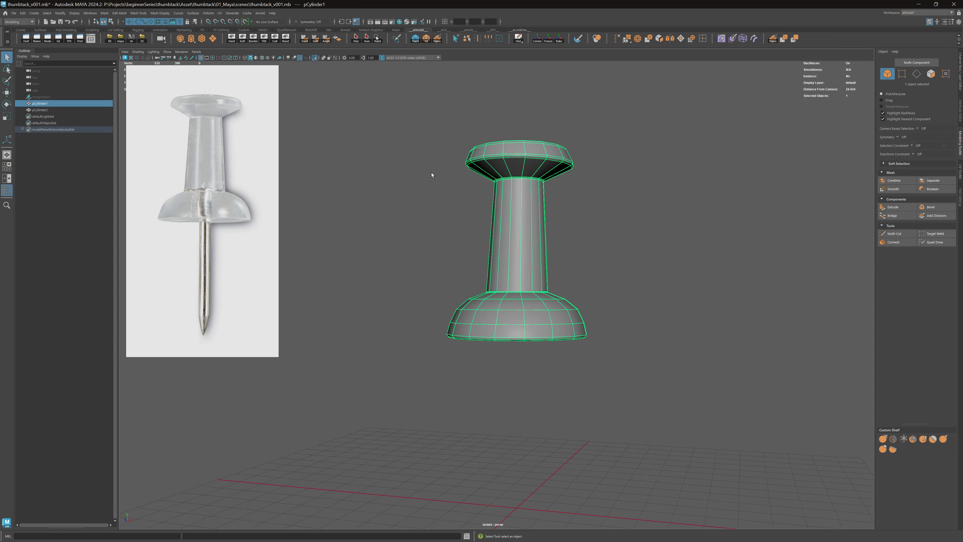
{"action": "left_click_drag", "start_coordinate": [430, 176], "coordinate": [521, 193], "text": "alt"}
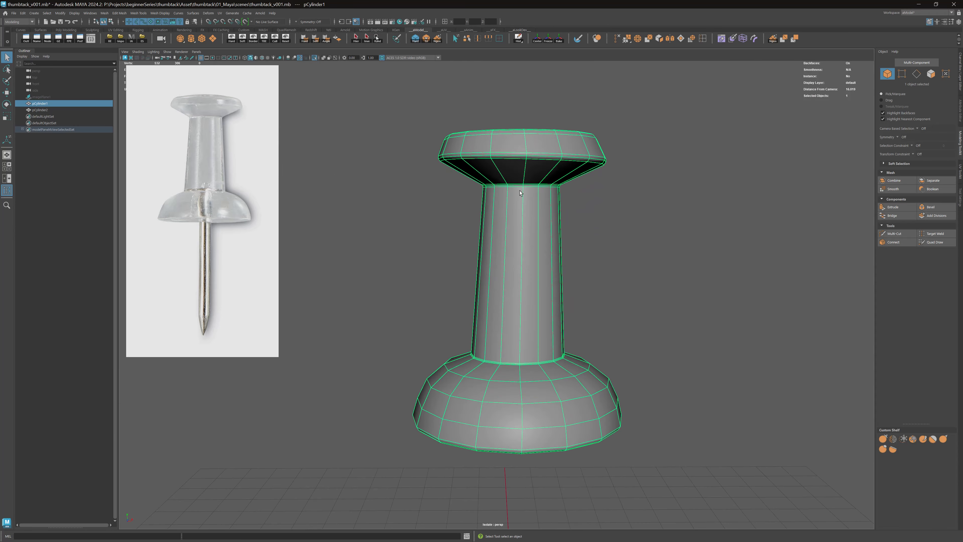
Step: Select one of the stem's long vertical faces and examine the face proportions across the plastic body's stem, cap and base
{"action": "key", "text": "F11"}
{"action": "left_click", "coordinate": [529, 247]}
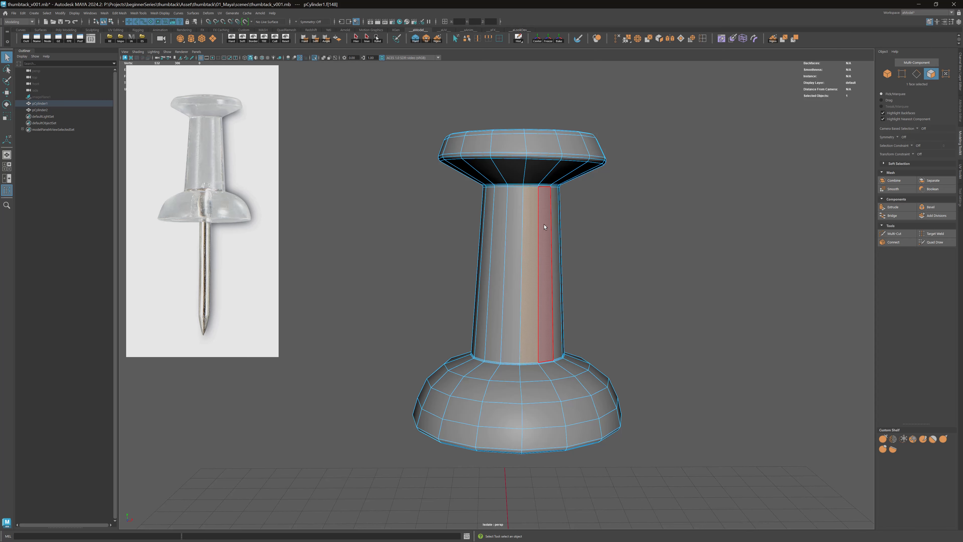
{"action": "right_click_drag", "start_coordinate": [544, 227], "coordinate": [568, 230], "text": "alt"}
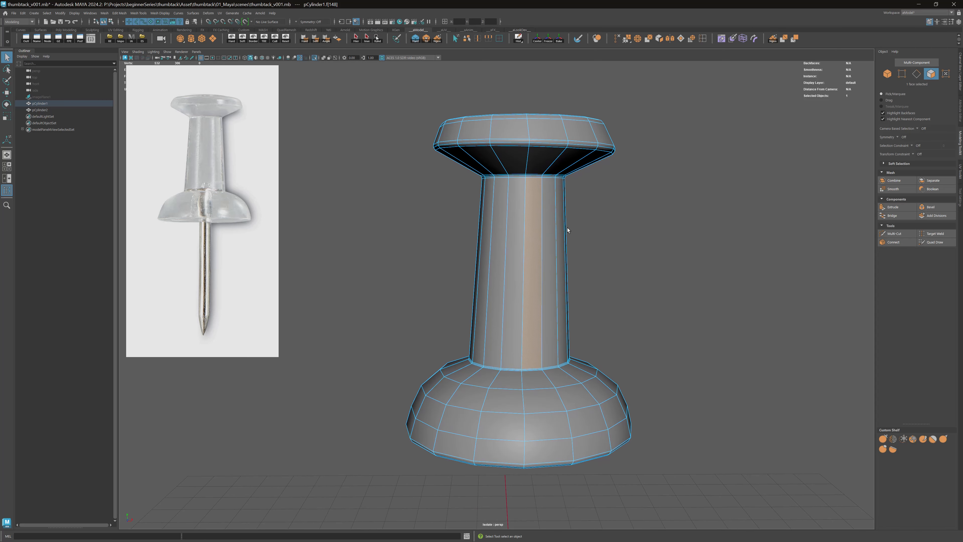
{"action": "left_click_drag", "start_coordinate": [553, 219], "coordinate": [541, 214], "text": "alt"}
{"action": "middle_click_drag", "start_coordinate": [538, 320], "coordinate": [547, 216], "text": "alt"}
{"action": "right_click_drag", "start_coordinate": [569, 250], "coordinate": [624, 278], "text": "alt"}
{"action": "left_click_drag", "start_coordinate": [624, 277], "coordinate": [581, 329], "text": "alt"}
{"action": "middle_click_drag", "start_coordinate": [583, 163], "coordinate": [567, 320], "text": "alt"}
{"action": "right_click_drag", "start_coordinate": [594, 261], "coordinate": [496, 241], "text": "alt"}
{"action": "mouse_move", "coordinate": [552, 228]}
{"action": "left_mouse_down", "text": "alt"}
{"action": "mouse_move", "coordinate": [503, 240]}
{"action": "mouse_move", "coordinate": [519, 251]}
{"action": "mouse_move", "coordinate": [538, 239]}
{"action": "left_mouse_up", "text": "alt"}
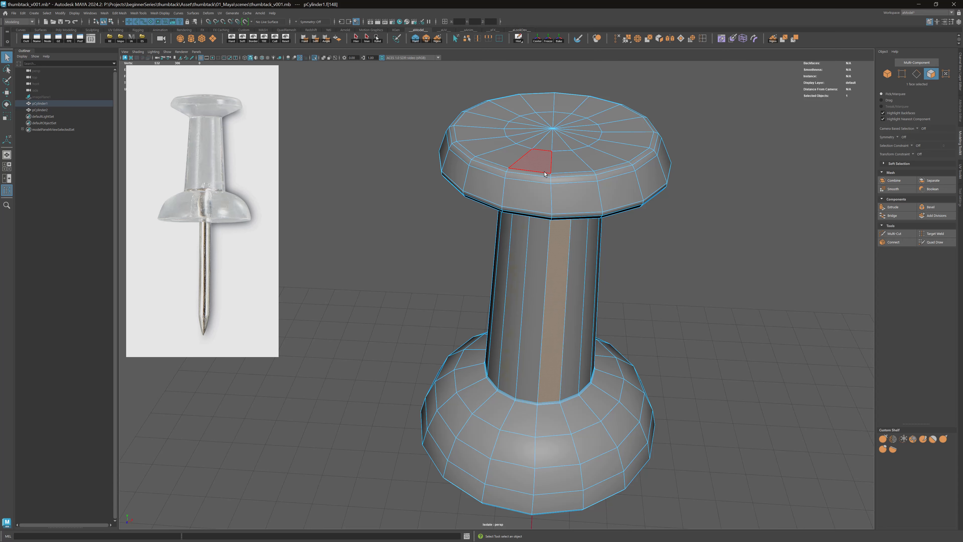
{"action": "left_click_drag", "start_coordinate": [515, 177], "coordinate": [540, 174], "text": "alt"}
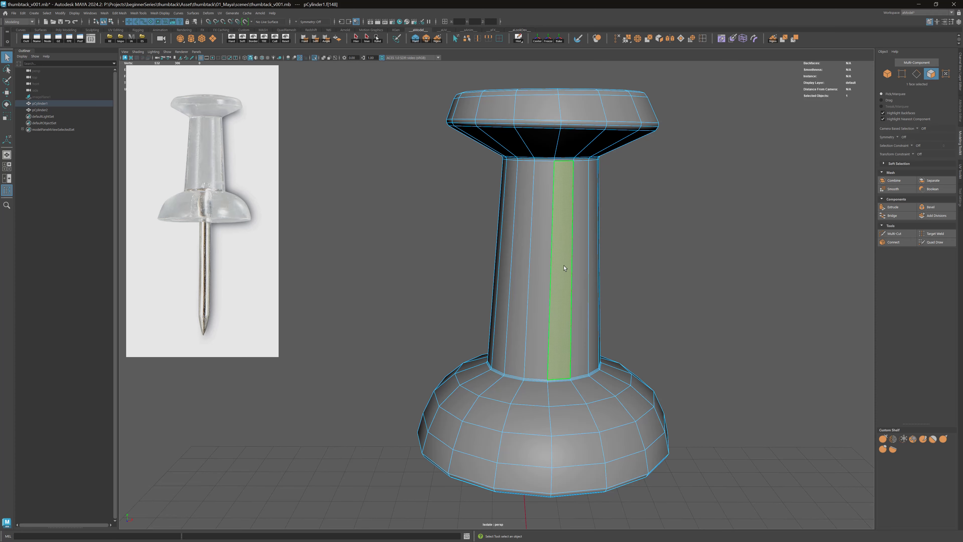
{"action": "left_click_drag", "start_coordinate": [571, 242], "coordinate": [525, 207], "text": "alt"}
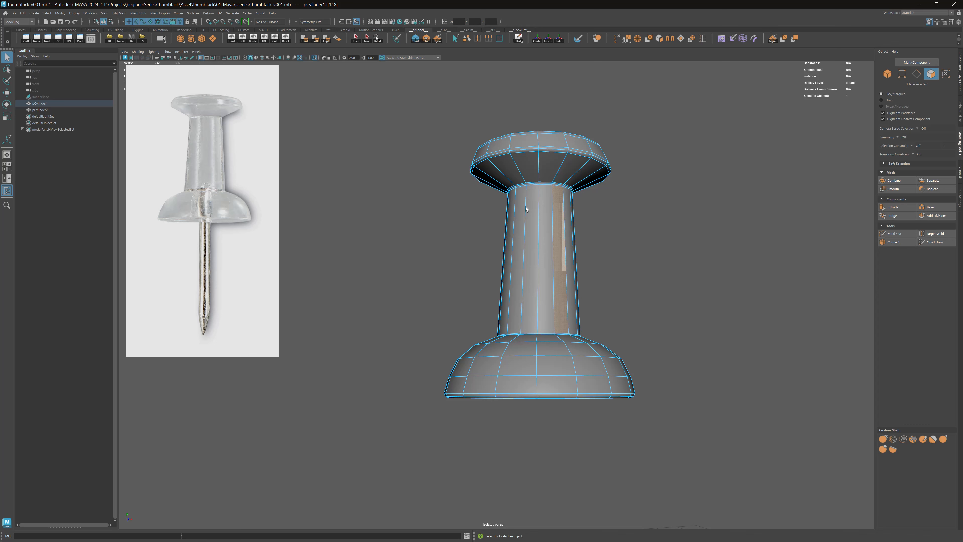
{"action": "right_click_drag", "start_coordinate": [549, 245], "coordinate": [614, 291], "text": "alt"}
{"action": "left_click_drag", "start_coordinate": [583, 322], "coordinate": [584, 351], "text": "alt"}
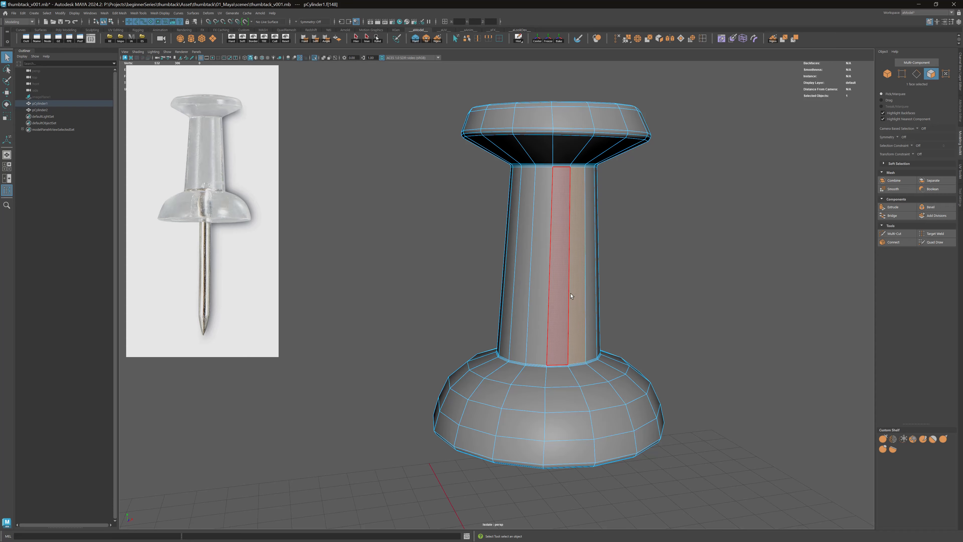
{"action": "left_click_drag", "start_coordinate": [571, 295], "coordinate": [600, 287], "text": "alt"}
{"action": "right_click_drag", "start_coordinate": [561, 224], "coordinate": [597, 213], "text": "alt"}
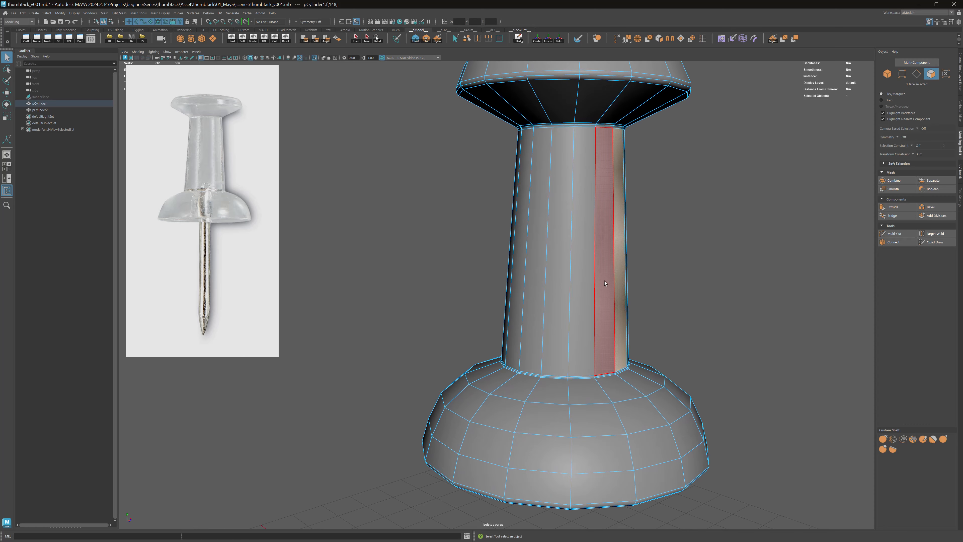
Step: Try to add horizontal edge loops around the plastic body's stem with Multi-Cut
{"action": "left_click", "coordinate": [646, 232]}
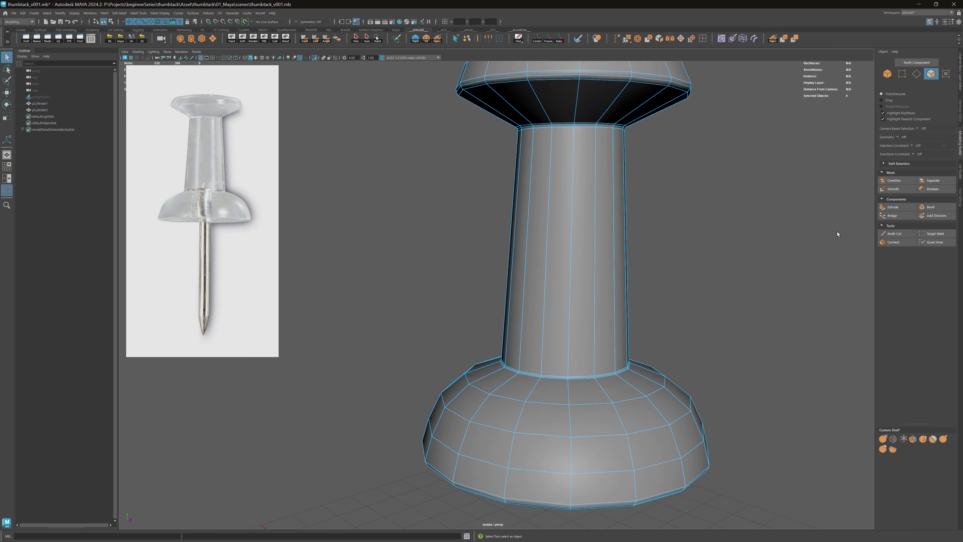
{"action": "left_click", "coordinate": [895, 233]}
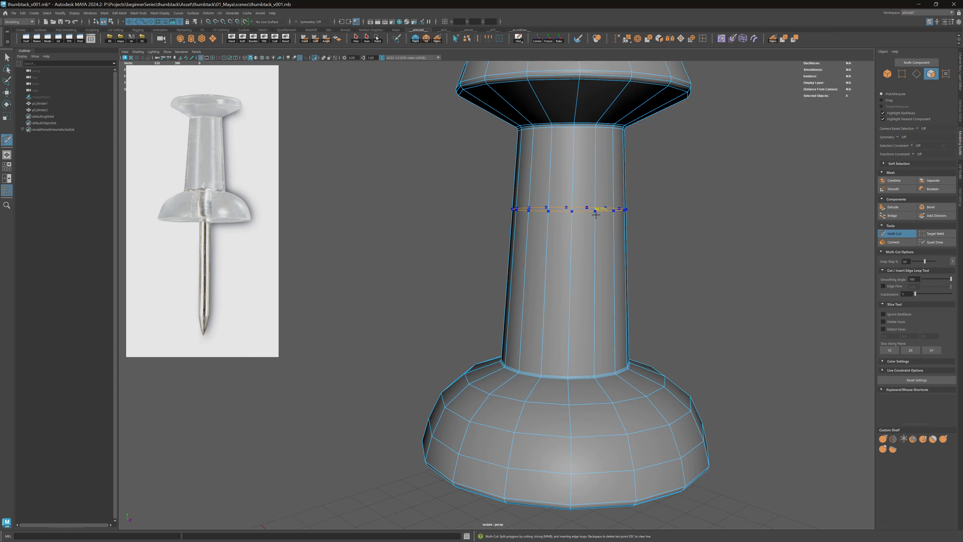
{"action": "left_click", "coordinate": [602, 205], "text": "ctrl"}
{"action": "left_click", "coordinate": [603, 254], "text": "ctrl"}
{"action": "left_click", "coordinate": [615, 306], "text": "ctrl"}
{"action": "key", "text": "ctrl+z"}
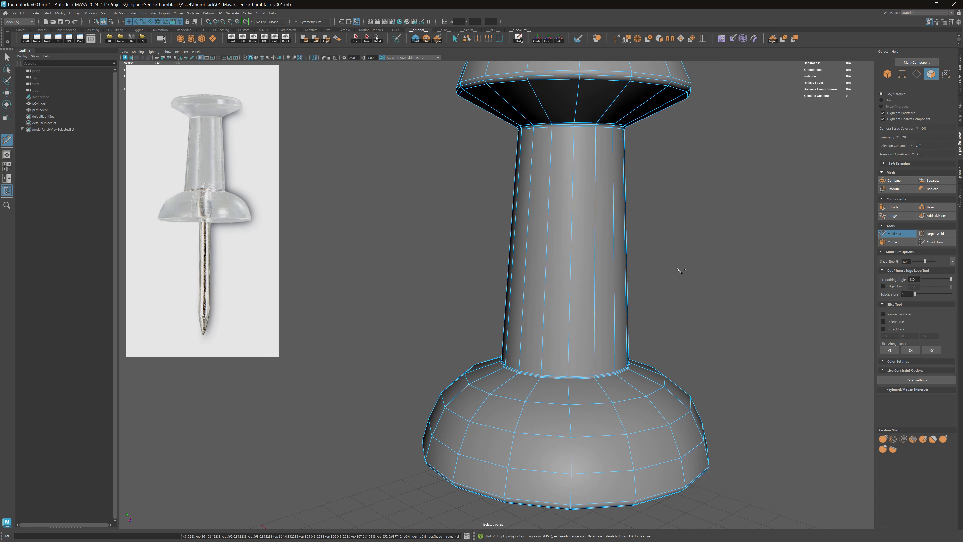
{"action": "key", "text": "q"}
Step: Connect the full ring of the stem's vertical edges with 9 segments, dividing its long faces into evenly spaced rows
{"action": "key", "text": "F10"}
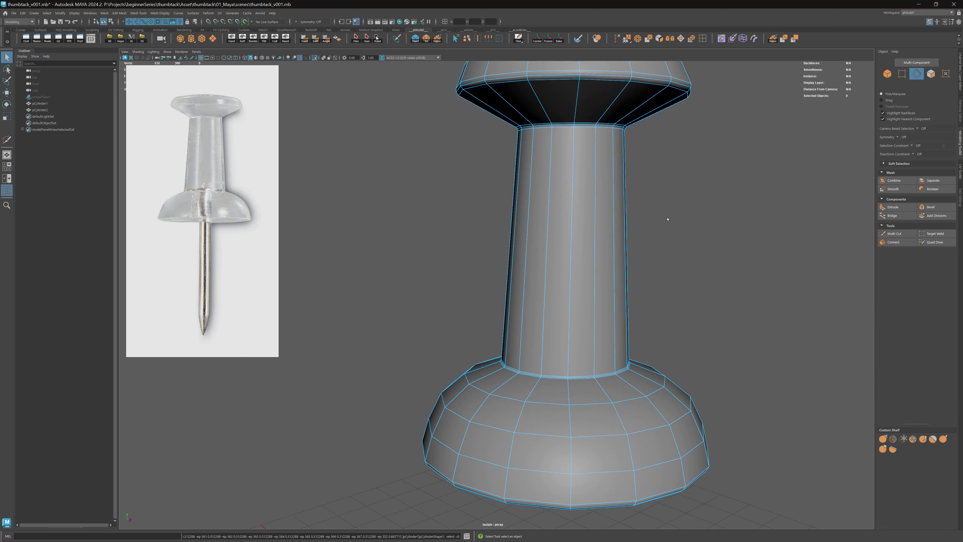
{"action": "left_click", "coordinate": [572, 228]}
{"action": "left_click_drag", "start_coordinate": [739, 272], "coordinate": [712, 244], "text": "alt"}
{"action": "right_click_drag", "start_coordinate": [714, 229], "coordinate": [601, 233], "text": "ctrl"}
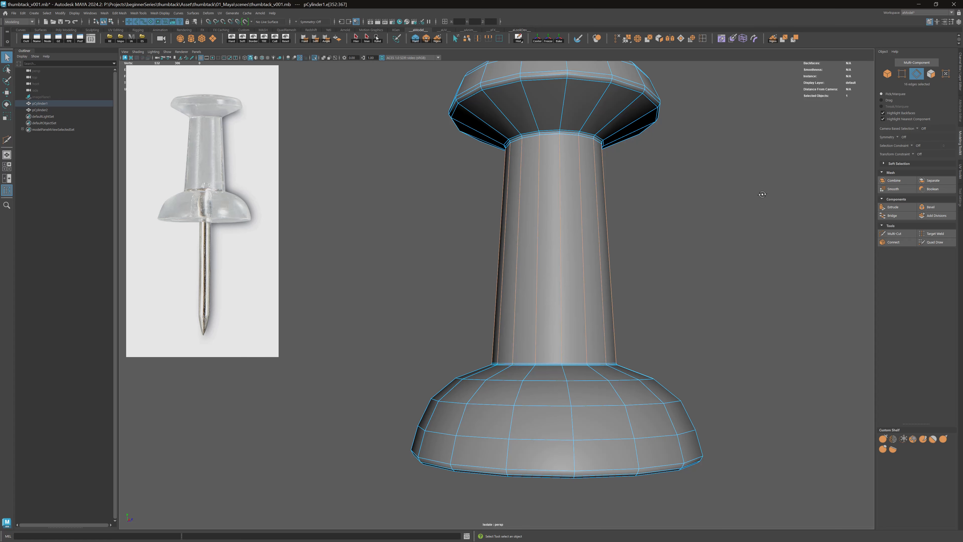
{"action": "left_click", "coordinate": [894, 242]}
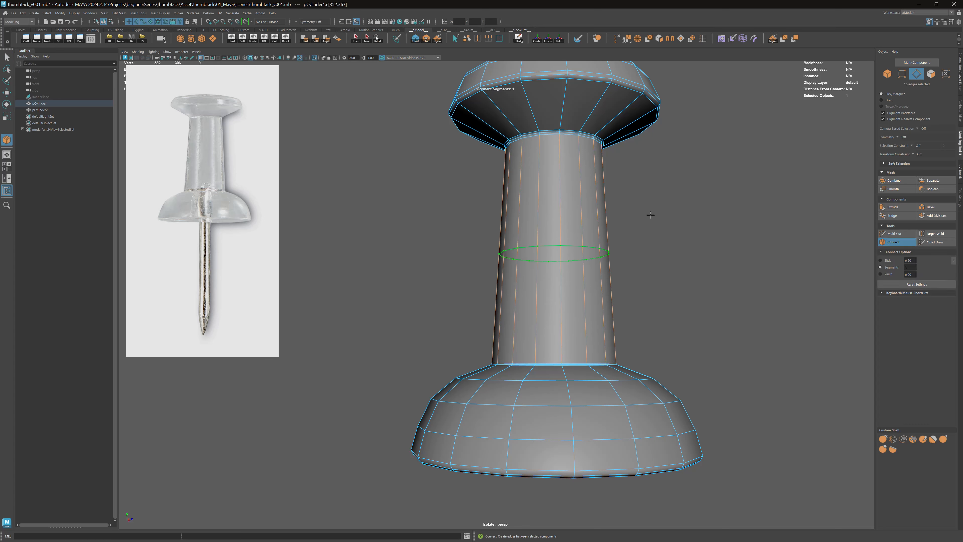
{"action": "left_click_drag", "start_coordinate": [637, 205], "coordinate": [544, 154], "text": "alt"}
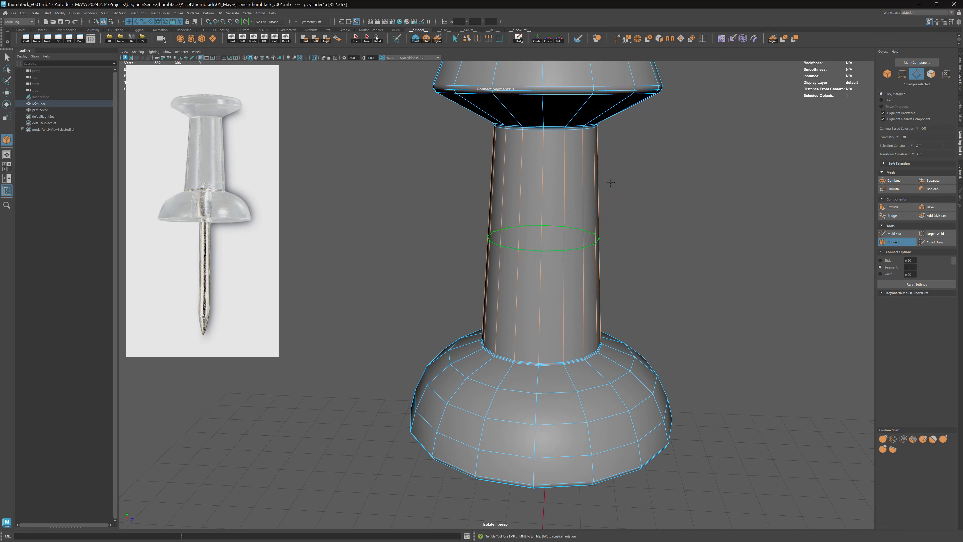
{"action": "mouse_move", "coordinate": [436, 168]}
{"action": "middle_mouse_down", "text": "ctrl"}
{"action": "mouse_move", "coordinate": [609, 168]}
{"action": "mouse_move", "coordinate": [432, 164]}
{"action": "mouse_move", "coordinate": [581, 168]}
{"action": "mouse_move", "coordinate": [439, 155]}
{"action": "middle_mouse_up", "text": "ctrl"}
{"action": "left_click_drag", "start_coordinate": [486, 178], "coordinate": [488, 151], "text": "alt"}
{"action": "key", "text": "space"}
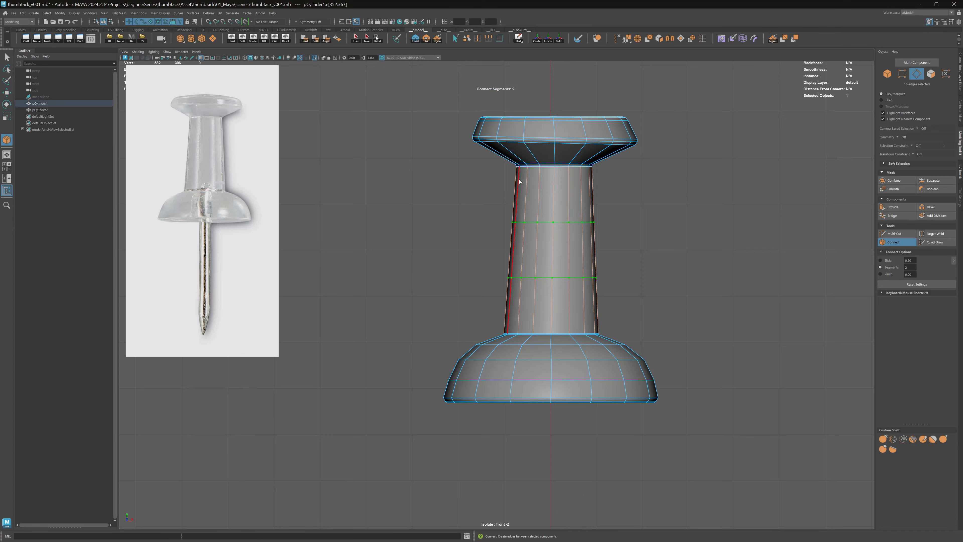
{"action": "scroll", "coordinate": [475, 184], "scroll_direction": "up", "scroll_amount": 3}
{"action": "middle_click_drag", "start_coordinate": [475, 184], "coordinate": [517, 174]}
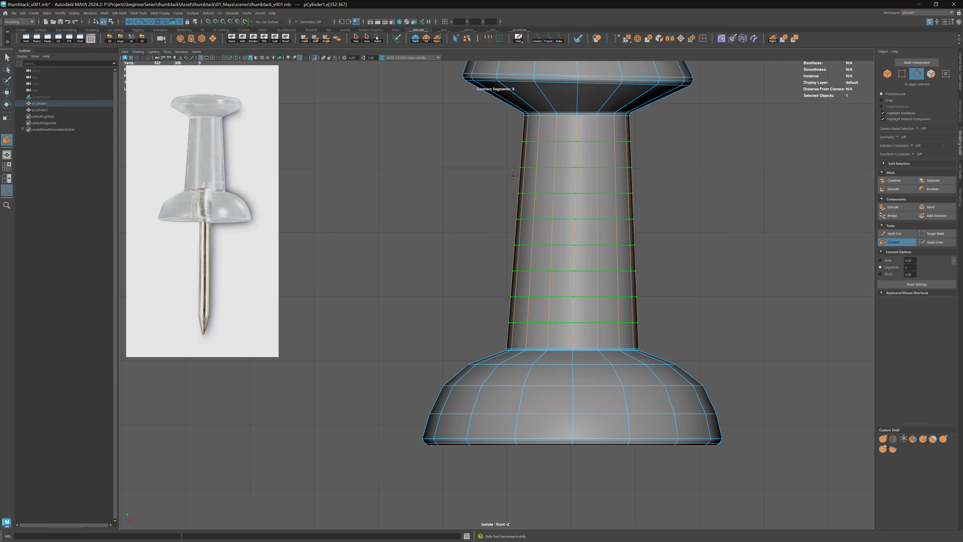
{"action": "middle_click_drag", "start_coordinate": [484, 161], "coordinate": [421, 227], "text": "alt"}
{"action": "right_click_drag", "start_coordinate": [422, 226], "coordinate": [442, 223], "text": "alt"}
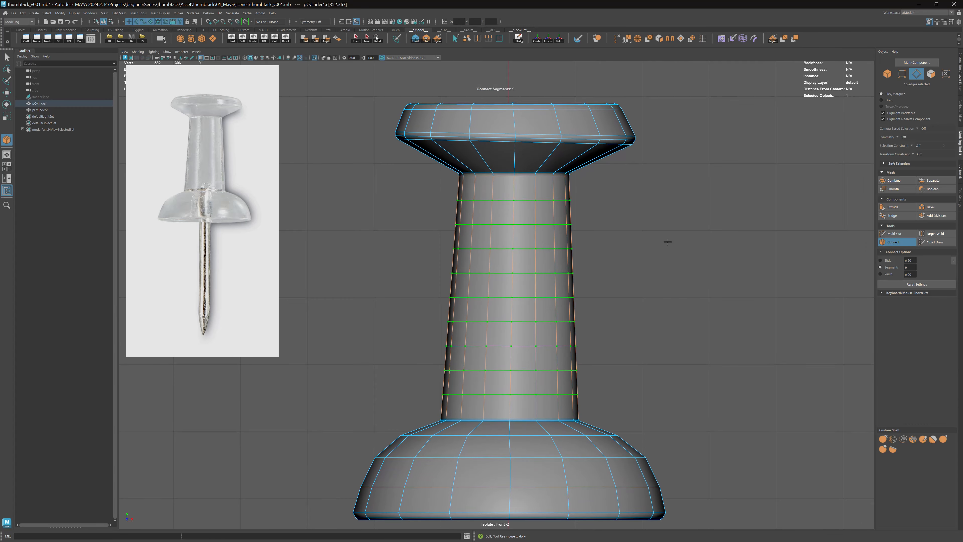
{"action": "key", "text": "q"}
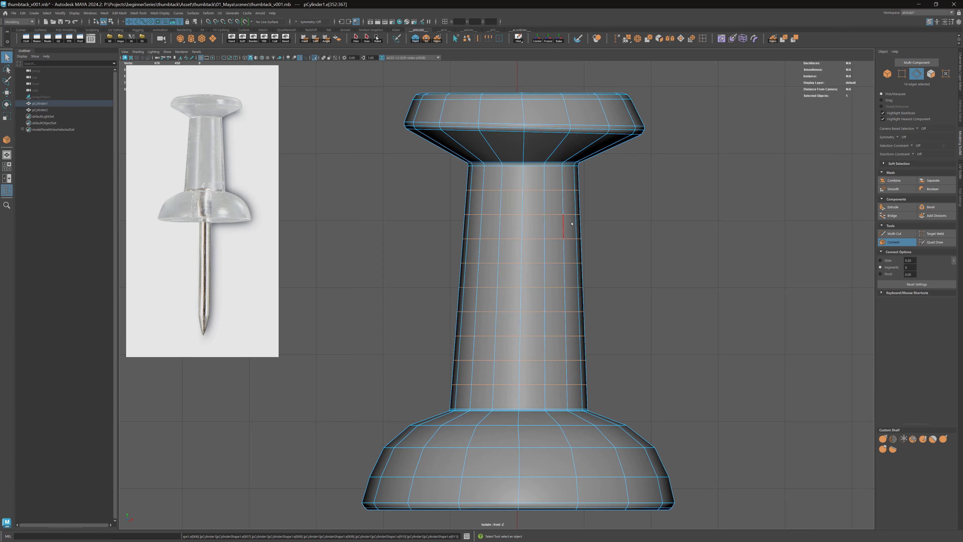
Step: Select the plastic body as a whole object, return to the perspective view and save the scene
{"action": "right_click_drag", "start_coordinate": [572, 219], "coordinate": [603, 195]}
{"action": "left_click", "coordinate": [630, 243]}
{"action": "right_click_drag", "start_coordinate": [629, 242], "coordinate": [595, 244], "text": "alt"}
{"action": "left_click", "coordinate": [523, 249]}
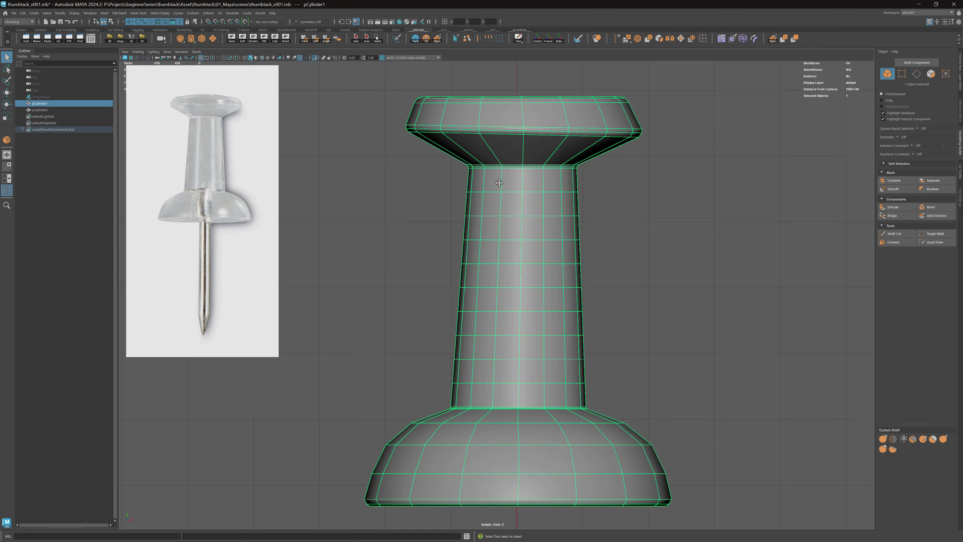
{"action": "middle_click_drag", "start_coordinate": [499, 183], "coordinate": [517, 185], "text": "alt"}
{"action": "key", "text": "space"}
{"action": "left_click_drag", "start_coordinate": [514, 183], "coordinate": [546, 189]}
{"action": "key", "text": "ctrl+s"}
Step: Select the ring of faces around the cap's side, grow the selection, and examine the cap's face proportions
{"action": "middle_click_drag", "start_coordinate": [552, 140], "coordinate": [538, 229], "text": "alt"}
{"action": "left_click_drag", "start_coordinate": [538, 229], "coordinate": [430, 218], "text": "alt"}
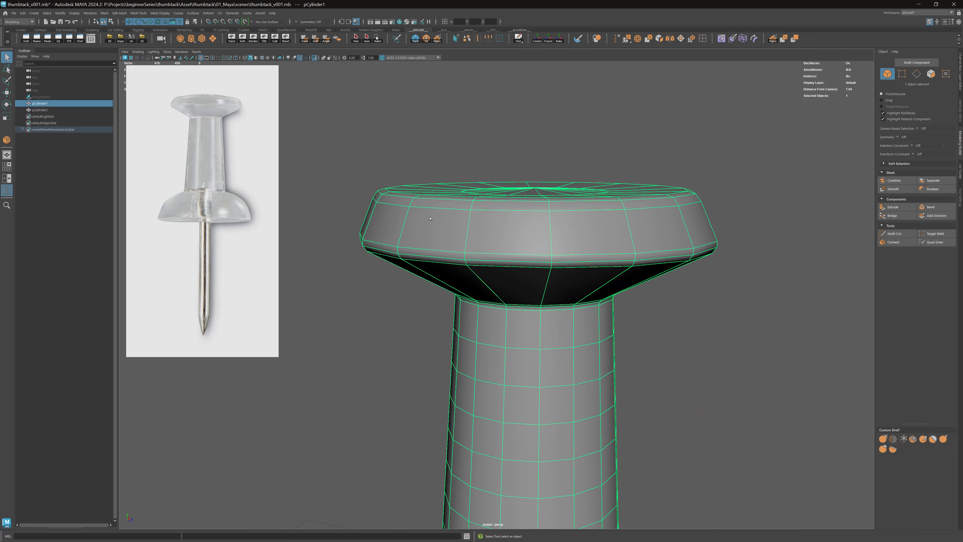
{"action": "right_click_drag", "start_coordinate": [595, 227], "coordinate": [593, 233]}
{"action": "left_click", "coordinate": [591, 231]}
{"action": "double_click", "coordinate": [641, 223], "text": "shift"}
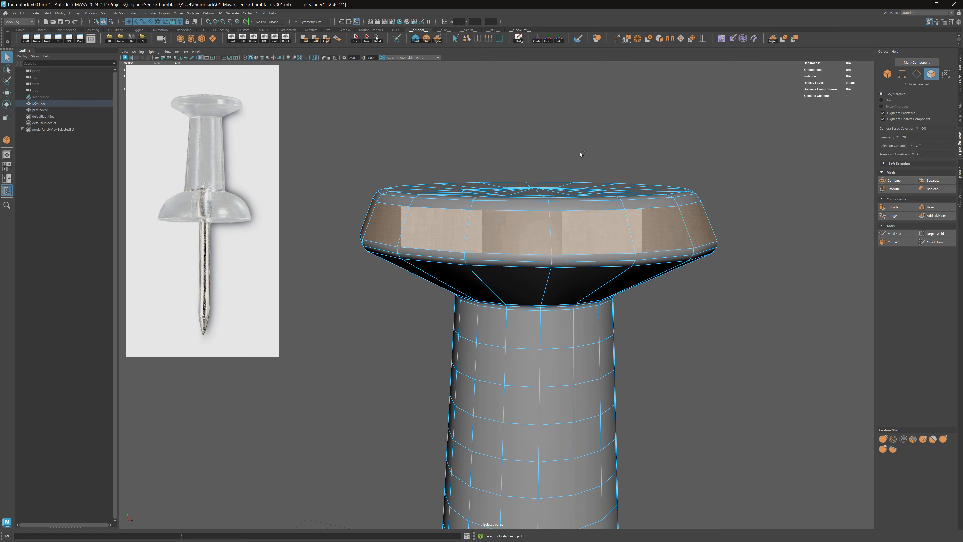
{"action": "key", "text": "shift+period"}
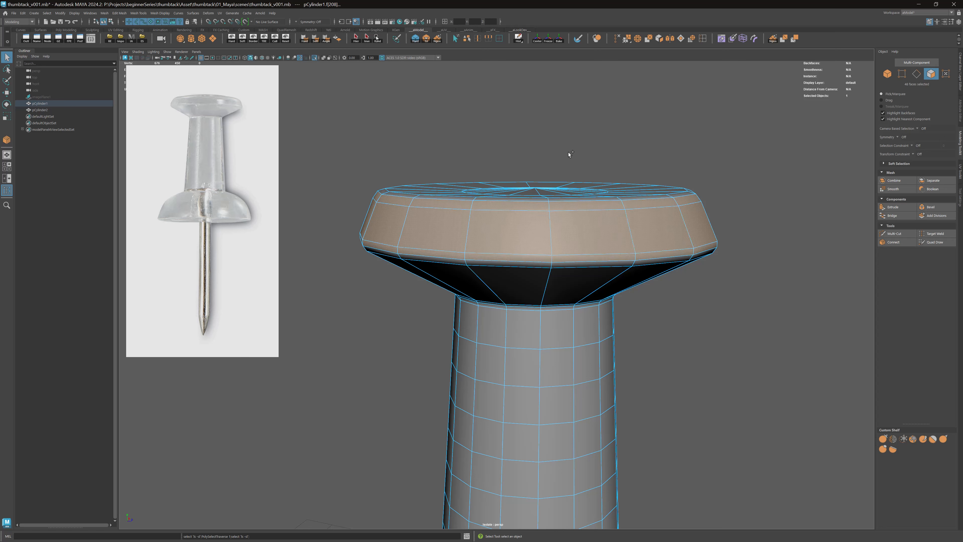
{"action": "mouse_move", "coordinate": [569, 154]}
{"action": "left_mouse_down", "text": "alt"}
{"action": "mouse_move", "coordinate": [606, 150]}
{"action": "mouse_move", "coordinate": [585, 153]}
{"action": "left_mouse_up", "text": "alt"}
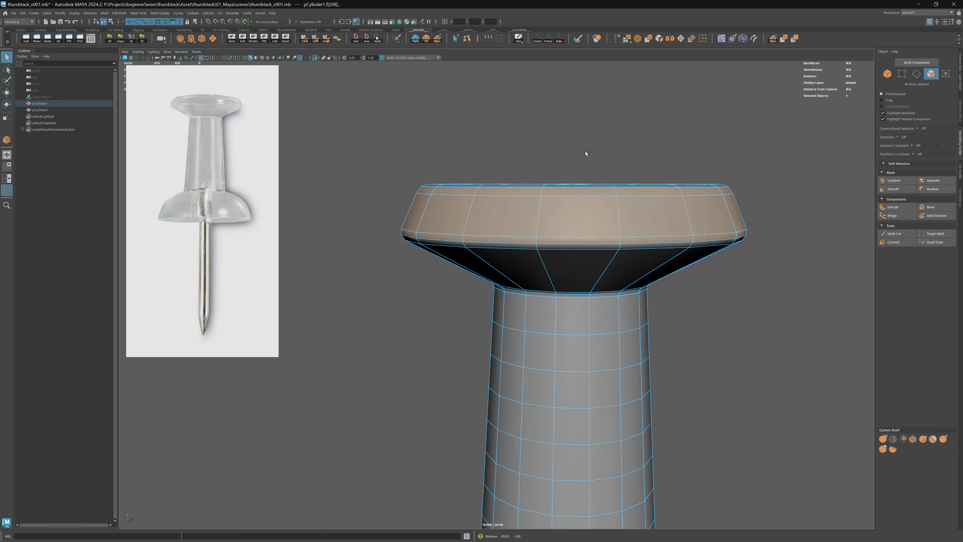
{"action": "scroll", "coordinate": [587, 152], "scroll_direction": "up", "scroll_amount": 3}
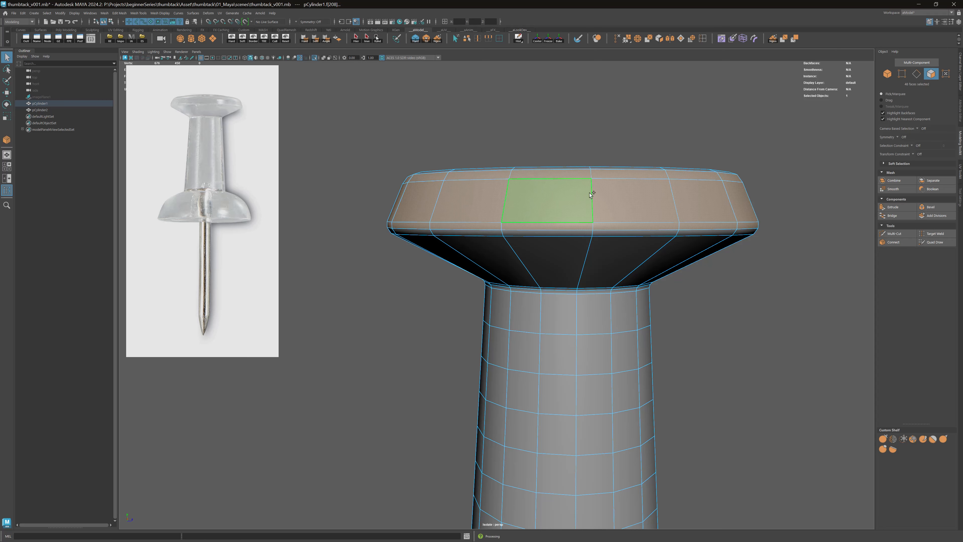
{"action": "left_click_drag", "start_coordinate": [592, 192], "coordinate": [554, 191], "text": "alt"}
{"action": "scroll", "coordinate": [556, 177], "scroll_direction": "down", "scroll_amount": 1}
{"action": "left_click", "coordinate": [561, 155]}
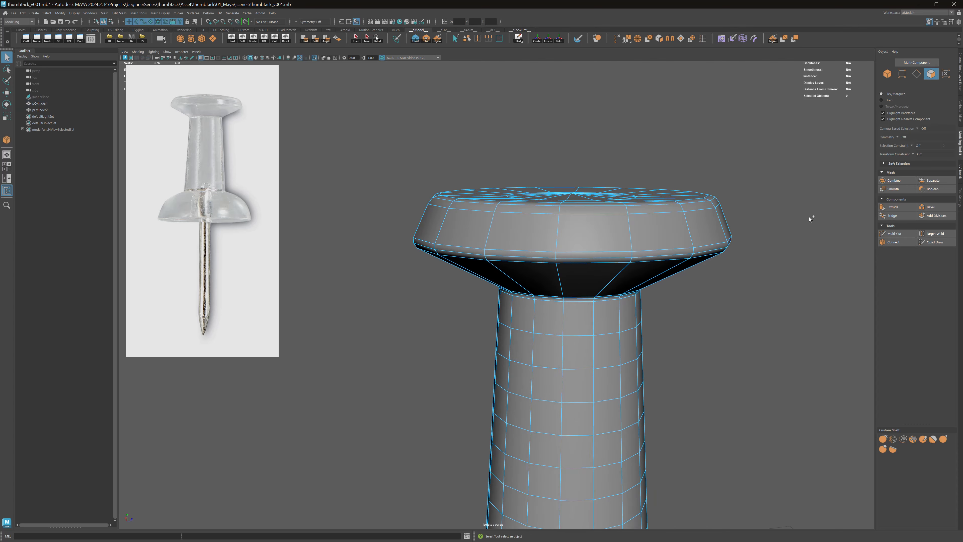
Step: Insert one horizontal edge loop around the middle of the cap's side with Multi-Cut
{"action": "left_click", "coordinate": [894, 233]}
{"action": "left_click_drag", "start_coordinate": [705, 196], "coordinate": [682, 190], "text": "alt"}
{"action": "key", "text": "ctrl"}
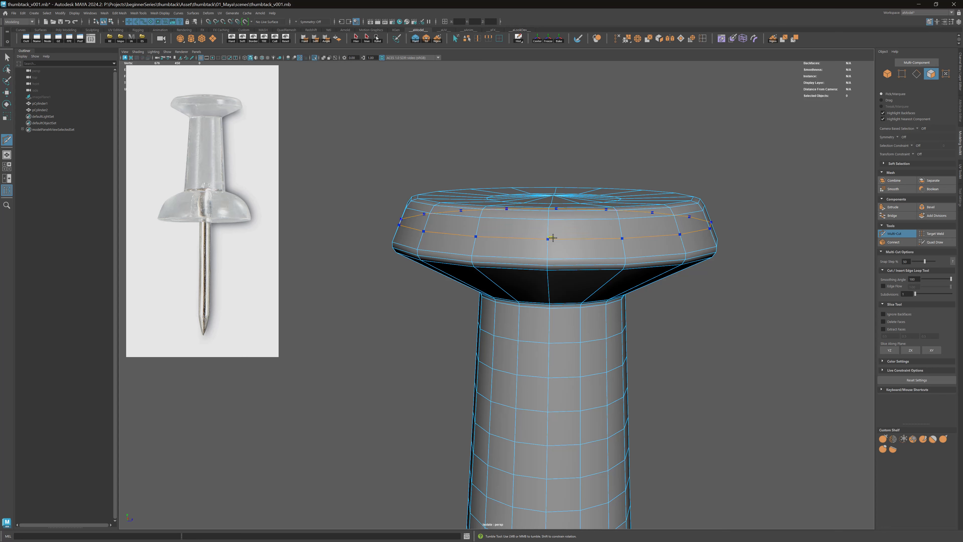
{"action": "left_click", "coordinate": [552, 237], "text": "ctrl"}
{"action": "left_click_drag", "start_coordinate": [674, 211], "coordinate": [577, 223], "text": "alt"}
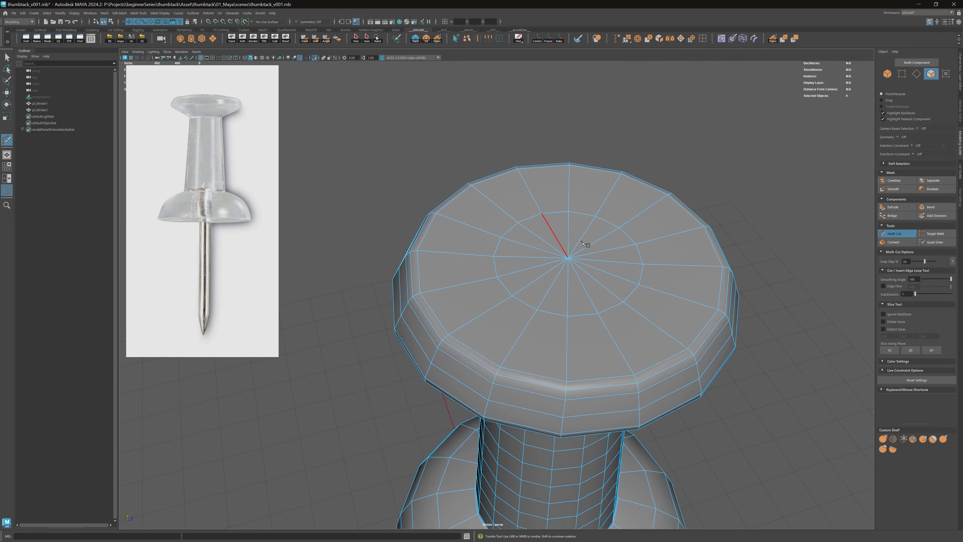
Step: Preview the plastic body smoothed, examine the centre of the cap's top surface, and return to the unsmoothed display
{"action": "left_click", "coordinate": [568, 211]}
{"action": "left_click_drag", "start_coordinate": [555, 274], "coordinate": [570, 242], "text": "alt"}
{"action": "key", "text": "q"}
{"action": "key", "text": "F8"}
{"action": "left_click", "coordinate": [743, 269]}
{"action": "left_click_drag", "start_coordinate": [743, 269], "coordinate": [736, 235], "text": "alt"}
{"action": "left_click", "coordinate": [680, 245]}
{"action": "key", "text": "3"}
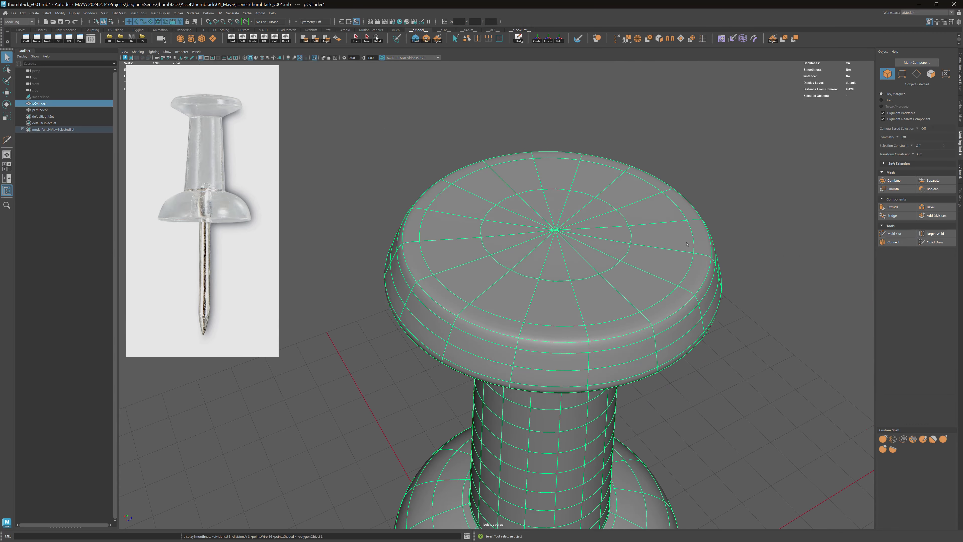
{"action": "left_click", "coordinate": [679, 171]}
{"action": "left_click_drag", "start_coordinate": [651, 213], "coordinate": [527, 287], "text": "alt"}
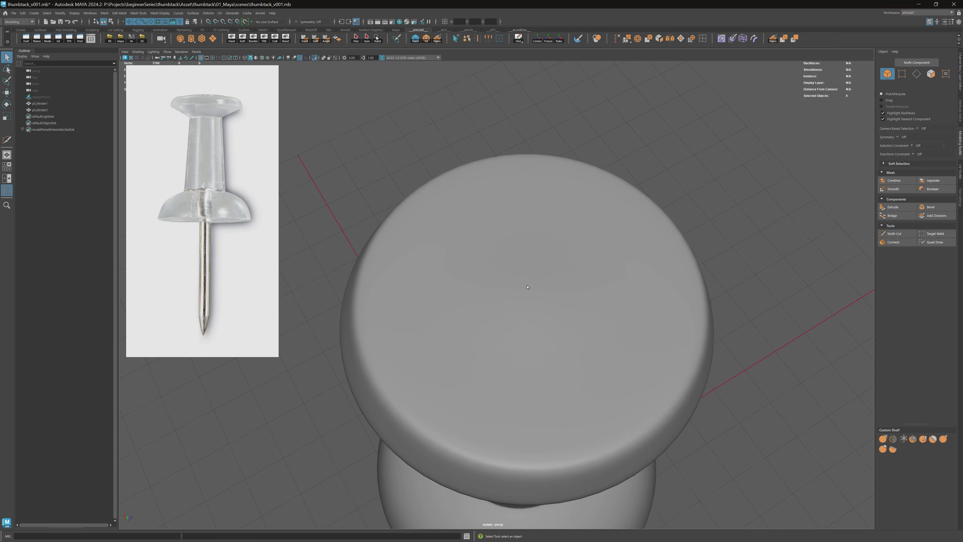
{"action": "left_click", "coordinate": [538, 297]}
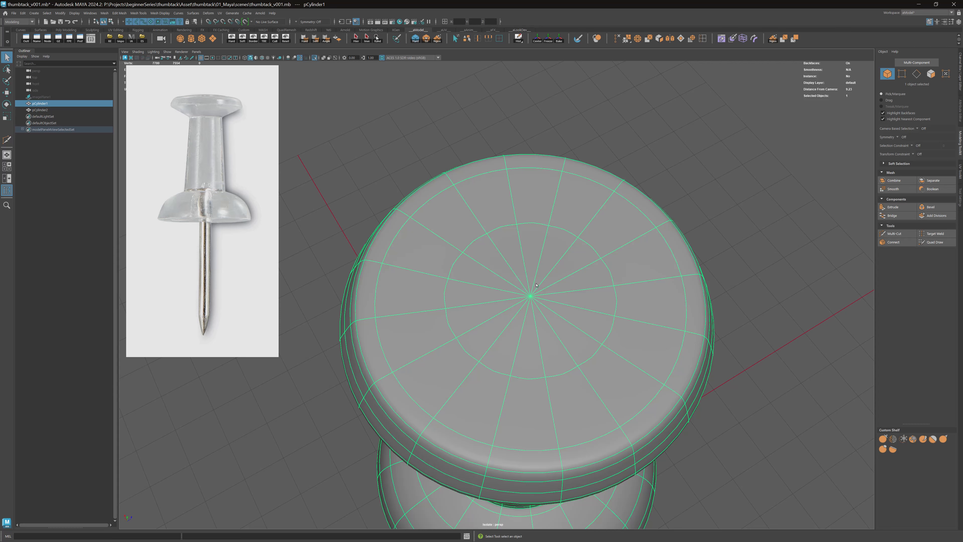
{"action": "key", "text": "1"}
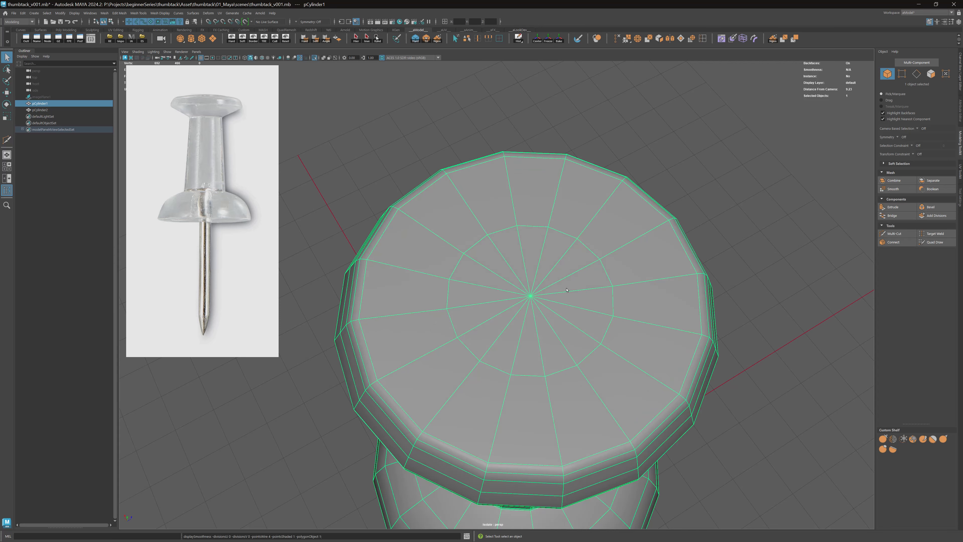
Step: In the top view, delete every second radial edge inside the inner ring of the cap's top surface
{"action": "left_click_drag", "start_coordinate": [551, 277], "coordinate": [552, 258], "text": "alt"}
{"action": "key", "text": "space"}
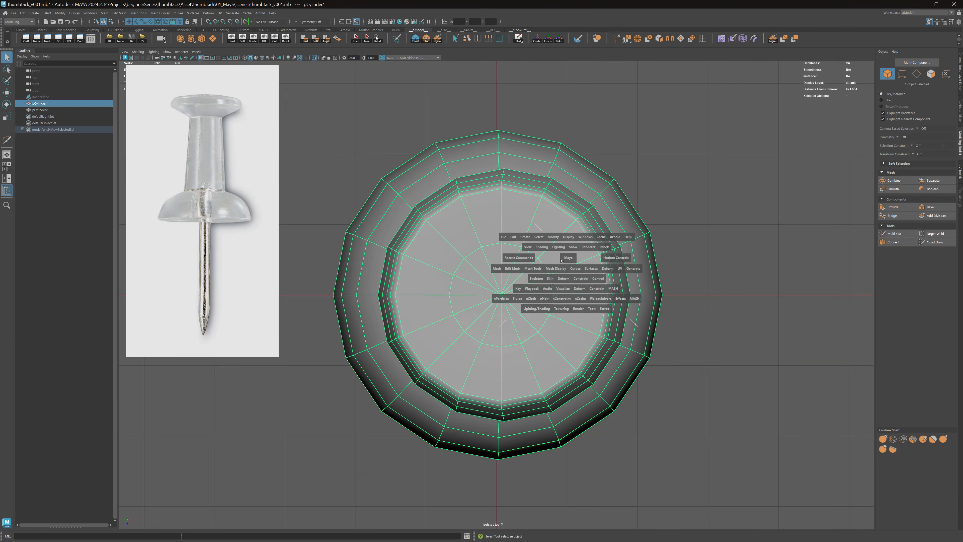
{"action": "scroll", "coordinate": [539, 254], "scroll_direction": "up", "scroll_amount": 5}
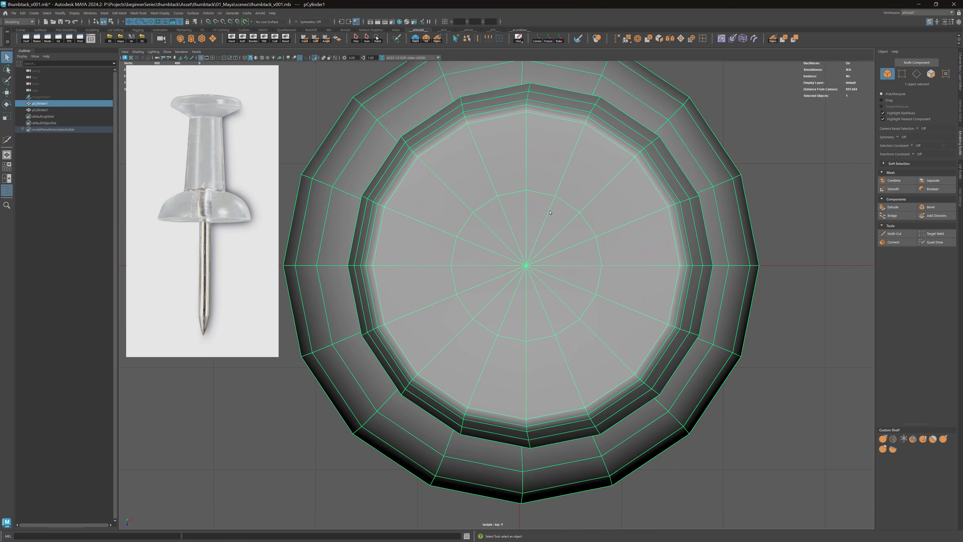
{"action": "right_click_drag", "start_coordinate": [550, 213], "coordinate": [551, 203]}
{"action": "left_click", "coordinate": [551, 206]}
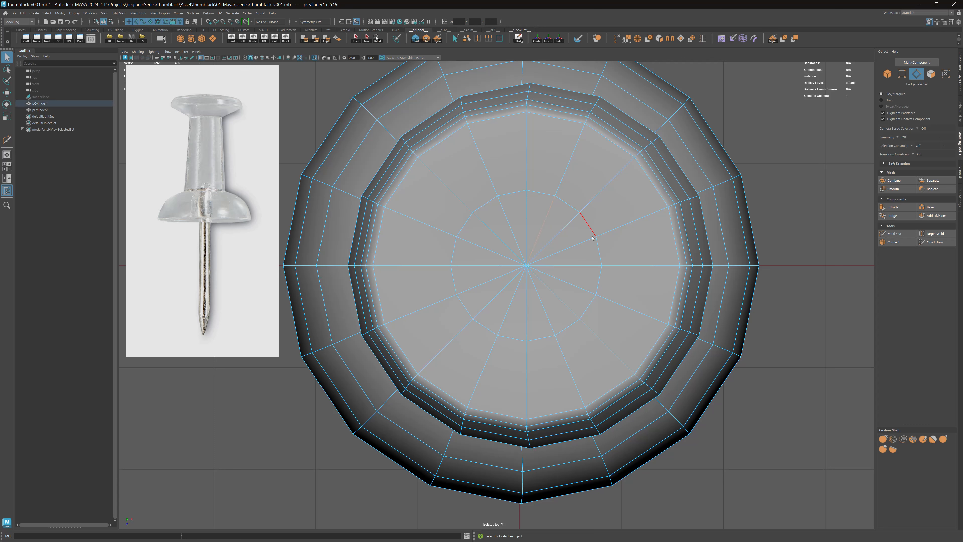
{"action": "left_click", "coordinate": [585, 241], "text": "shift"}
{"action": "left_click", "coordinate": [576, 286], "text": "shift"}
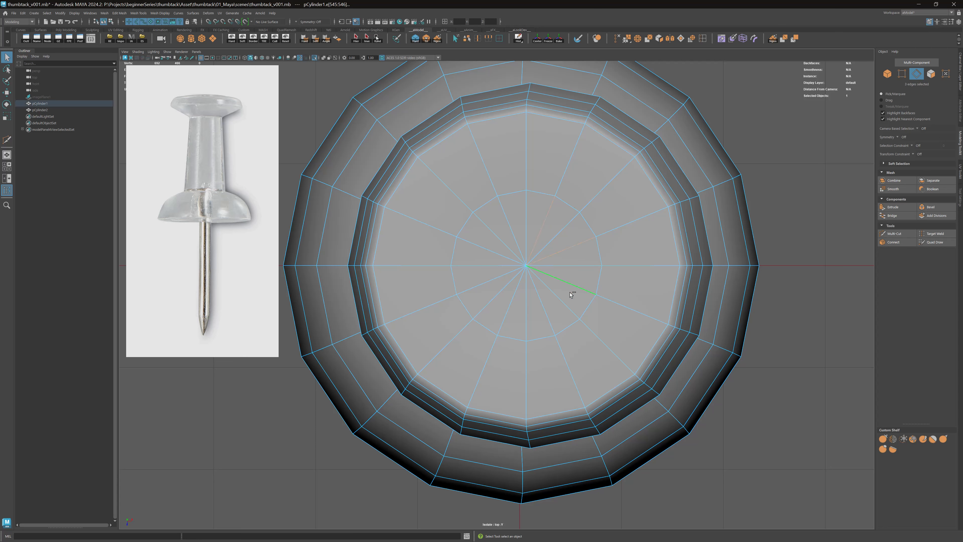
{"action": "left_click", "coordinate": [544, 312], "text": "shift"}
{"action": "left_click", "coordinate": [507, 302], "text": "shift"}
{"action": "left_click", "coordinate": [483, 270], "text": "shift"}
{"action": "left_click", "coordinate": [487, 246], "text": "shift"}
{"action": "left_click", "coordinate": [502, 215], "text": "shift"}
{"action": "scroll", "coordinate": [631, 246], "scroll_direction": "up", "scroll_amount": 2}
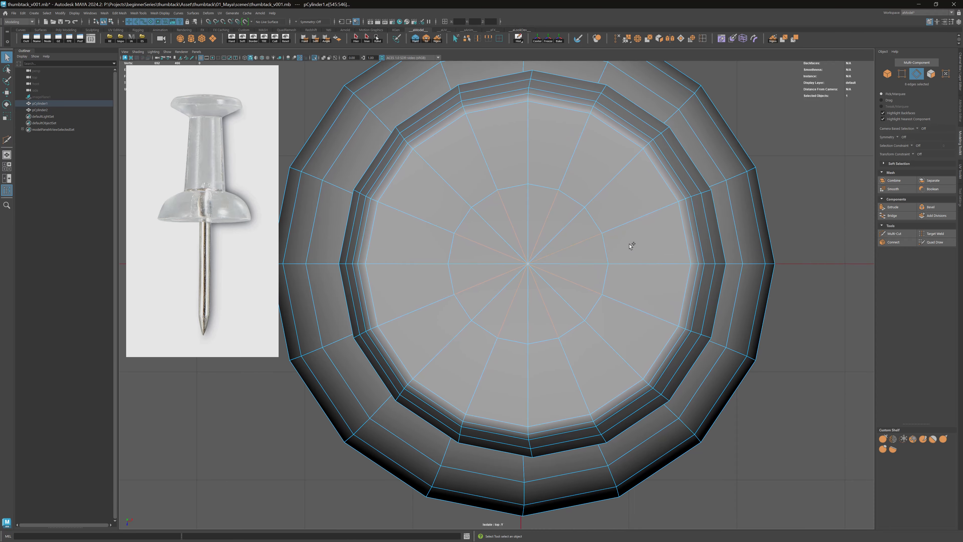
{"action": "key", "text": "Delete"}
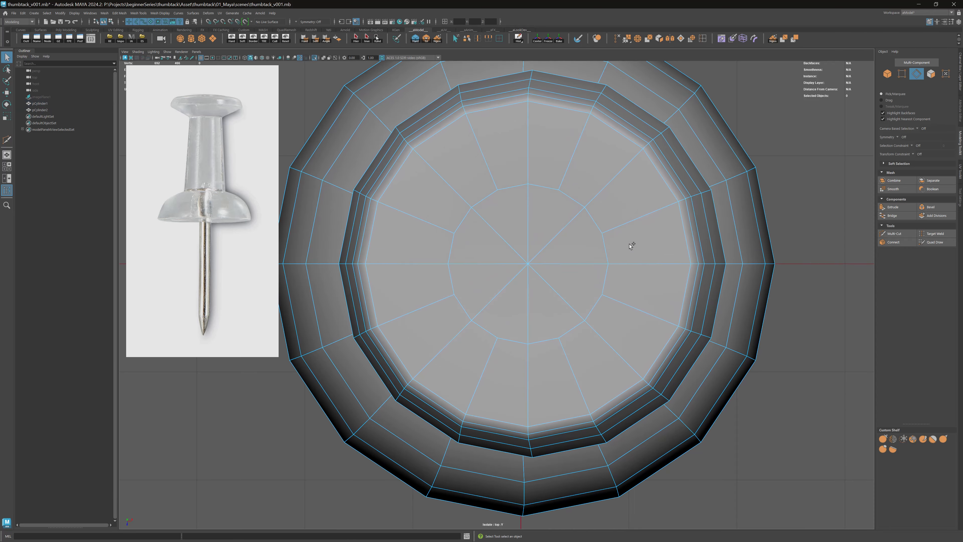
Step: In the perspective view, preview the cap's reworked top surface smoothed, and return the body to unsmoothed display
{"action": "right_click_drag", "start_coordinate": [526, 265], "coordinate": [596, 209]}
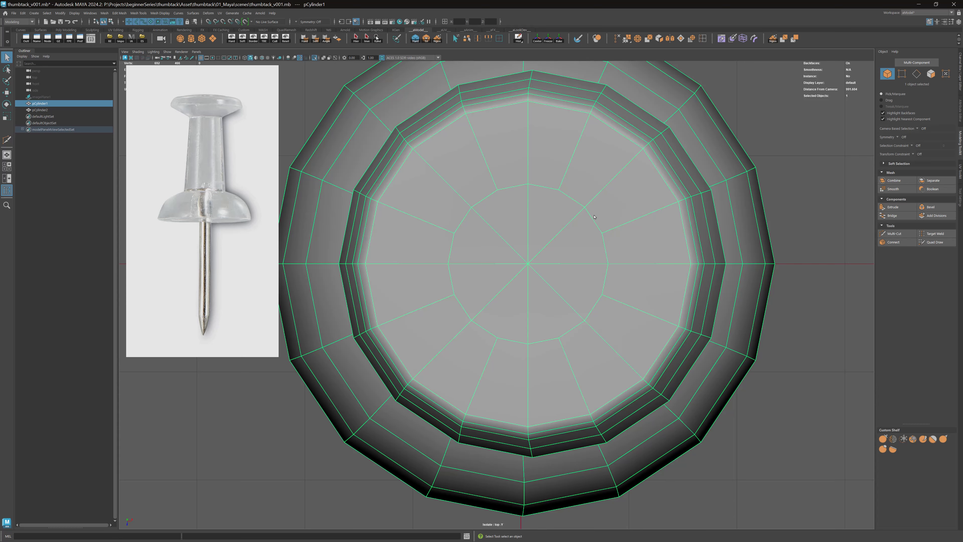
{"action": "key", "text": "space"}
{"action": "left_click_drag", "start_coordinate": [595, 217], "coordinate": [589, 192]}
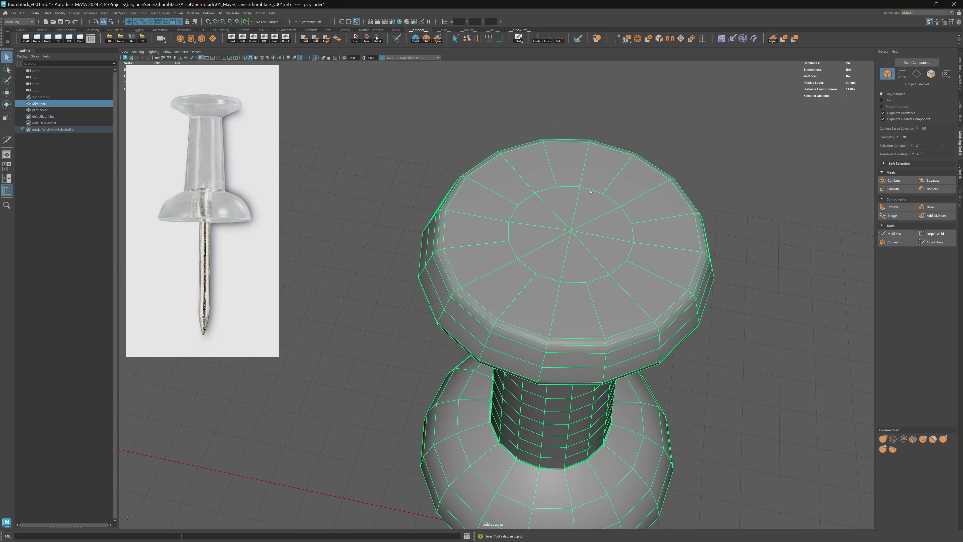
{"action": "key", "text": "3"}
{"action": "left_click", "coordinate": [726, 216]}
{"action": "left_click_drag", "start_coordinate": [726, 217], "coordinate": [743, 206], "text": "alt"}
{"action": "left_click", "coordinate": [614, 216]}
{"action": "left_click_drag", "start_coordinate": [580, 208], "coordinate": [598, 246], "text": "alt"}
{"action": "key", "text": "1"}
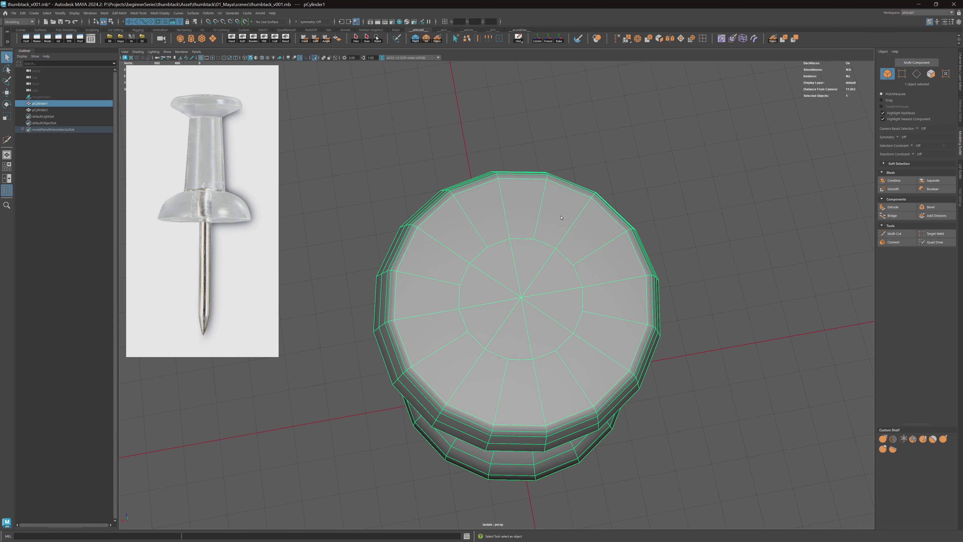
Step: Select one of the central faces on the cap's top and convert the selection to its edges
{"action": "scroll", "coordinate": [599, 247], "scroll_direction": "up", "scroll_amount": 5}
{"action": "right_click_drag", "start_coordinate": [603, 248], "coordinate": [604, 273]}
{"action": "left_click", "coordinate": [604, 274]}
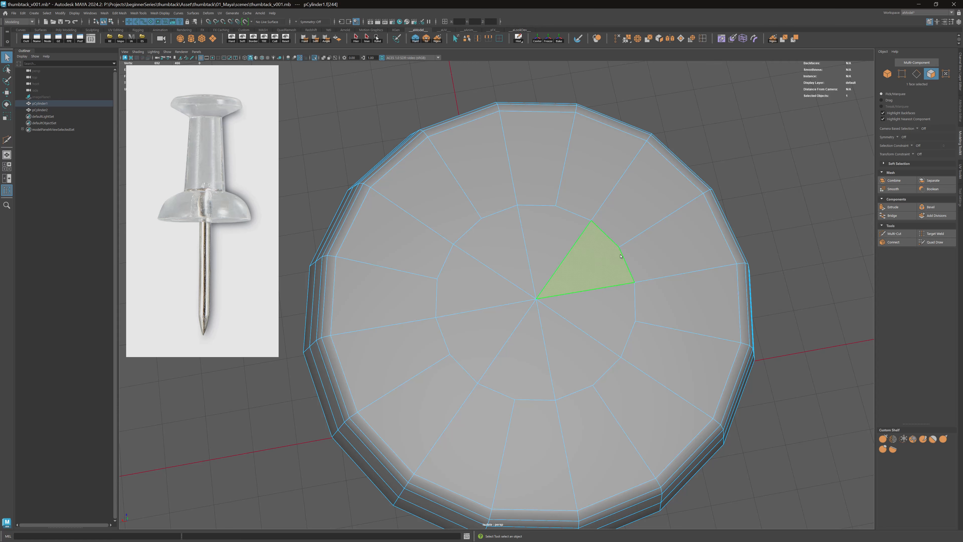
{"action": "right_click_drag", "start_coordinate": [616, 203], "coordinate": [616, 188], "text": "ctrl"}
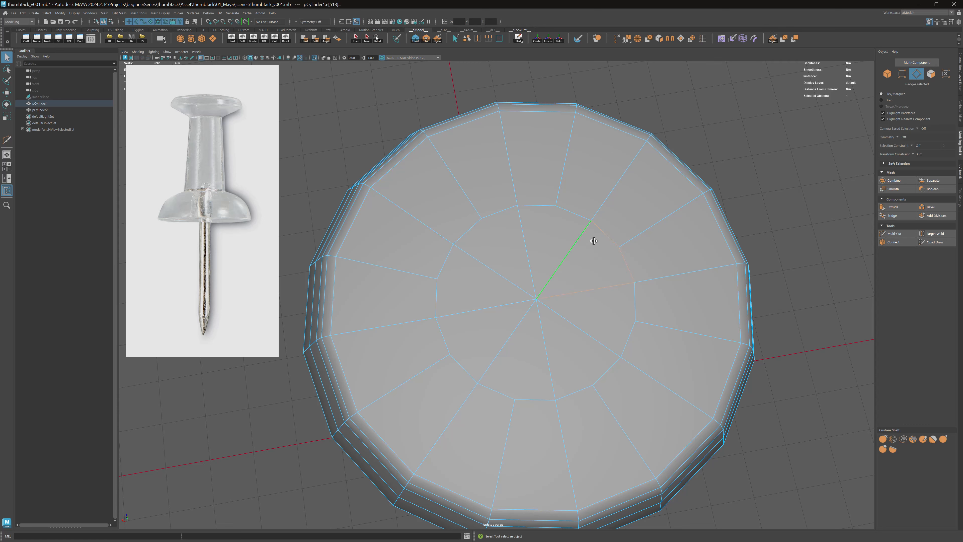
Step: Undo the deletion of alternate radial edges inside the inner ring on the cap's top surface
{"action": "key", "text": "F8"}
{"action": "left_click_drag", "start_coordinate": [617, 231], "coordinate": [561, 223], "text": "alt"}
{"action": "key", "text": "F11"}
{"action": "key", "text": "F8"}
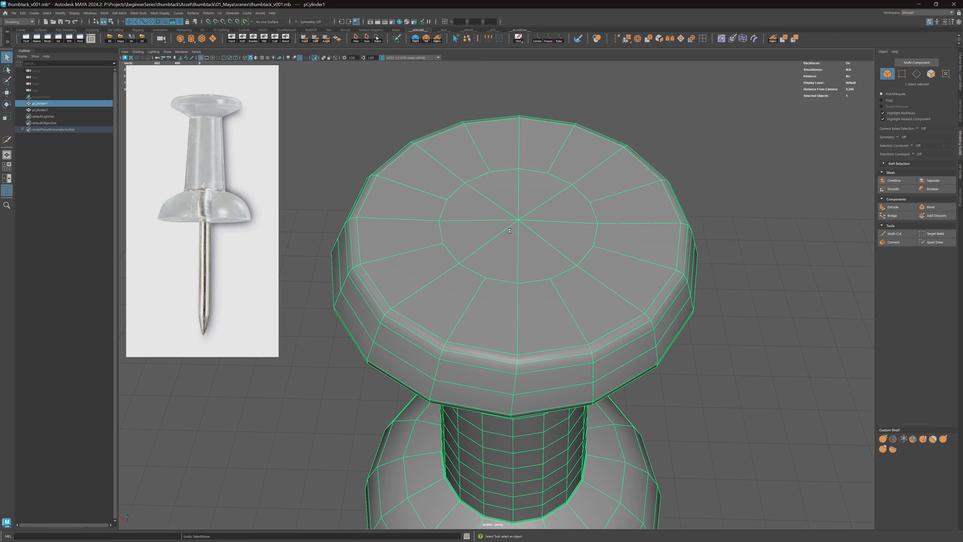
{"action": "key", "text": "ctrl+z"}
{"action": "key", "text": "ctrl+z"}
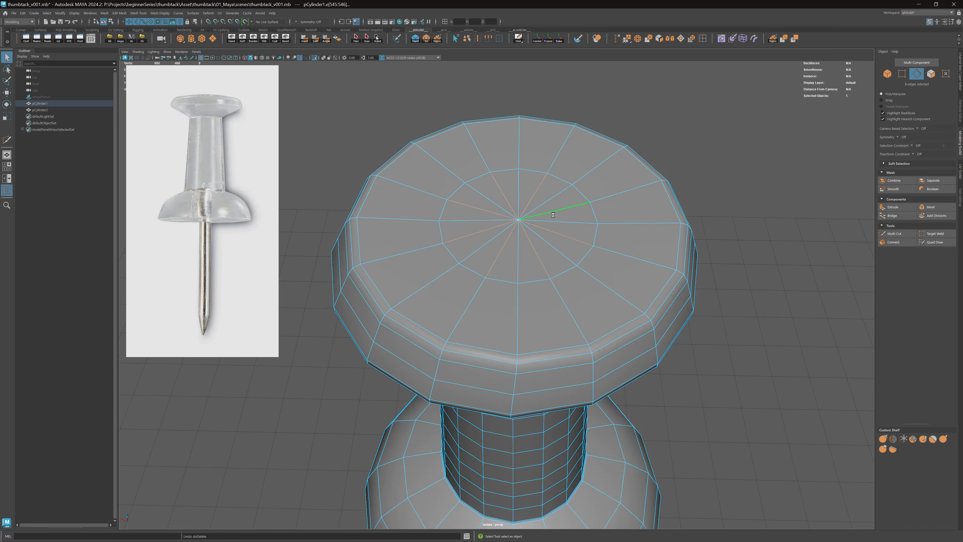
{"action": "left_click_drag", "start_coordinate": [550, 212], "coordinate": [677, 217], "text": "alt"}
Step: Preview the plastic body smoothed, inspect the cap's top surface with all its radial edges, and return to the unsmoothed display
{"action": "key", "text": "F8"}
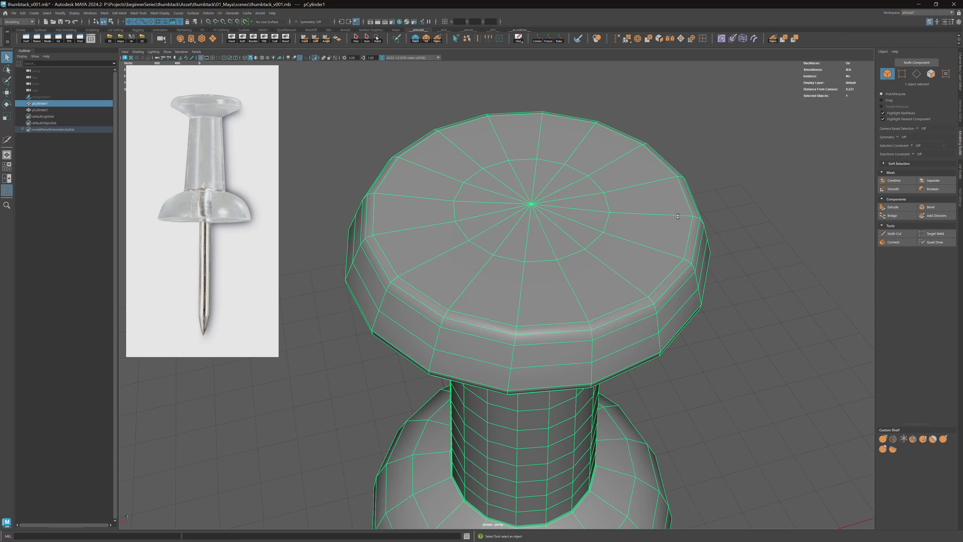
{"action": "key", "text": "3"}
{"action": "key", "text": "alt+d"}
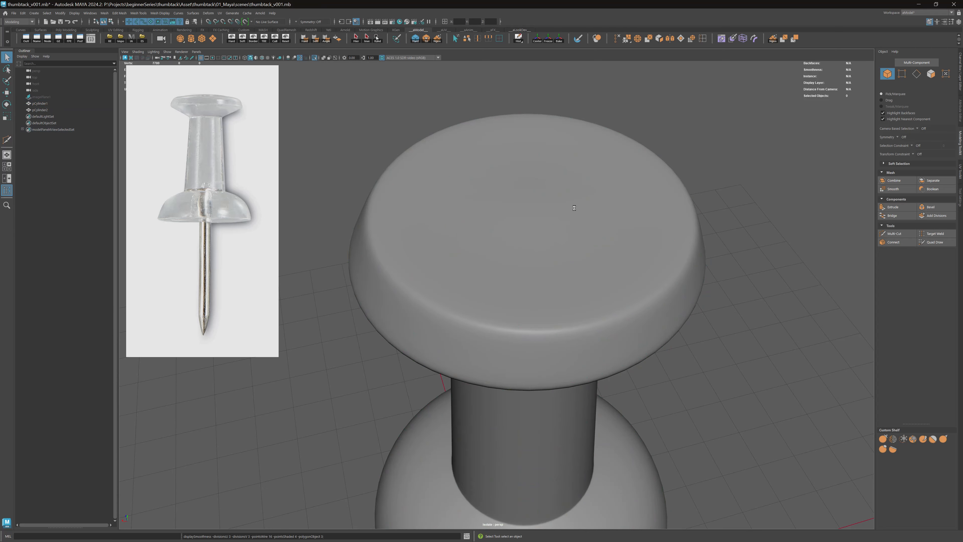
{"action": "left_click_drag", "start_coordinate": [584, 175], "coordinate": [573, 236], "text": "alt"}
{"action": "left_click_drag", "start_coordinate": [534, 294], "coordinate": [546, 273], "text": "alt"}
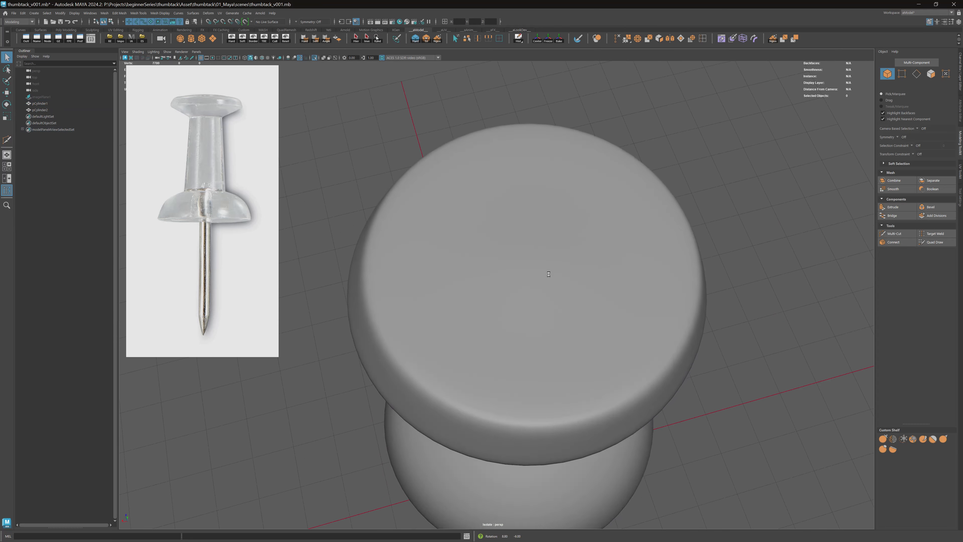
{"action": "left_click", "coordinate": [558, 222]}
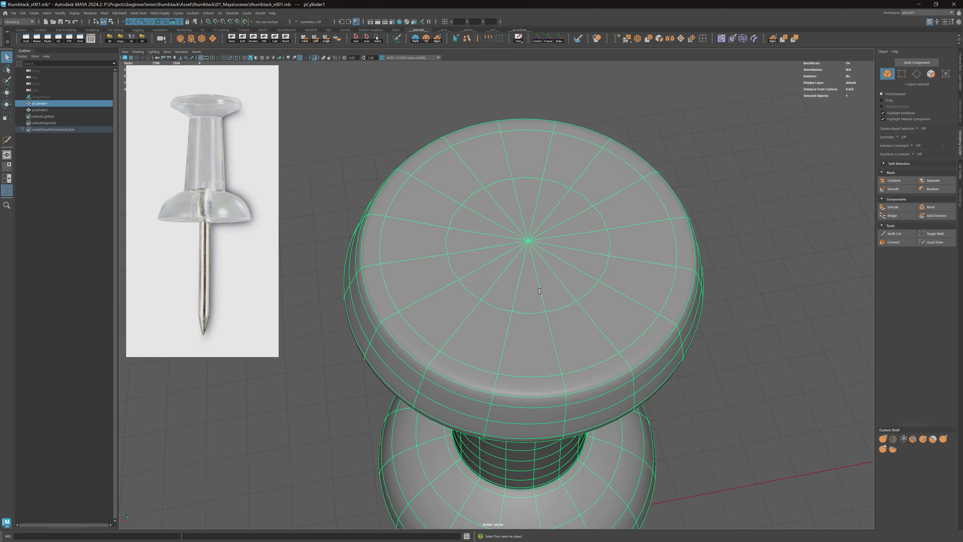
{"action": "left_click_drag", "start_coordinate": [593, 236], "coordinate": [501, 222], "text": "alt"}
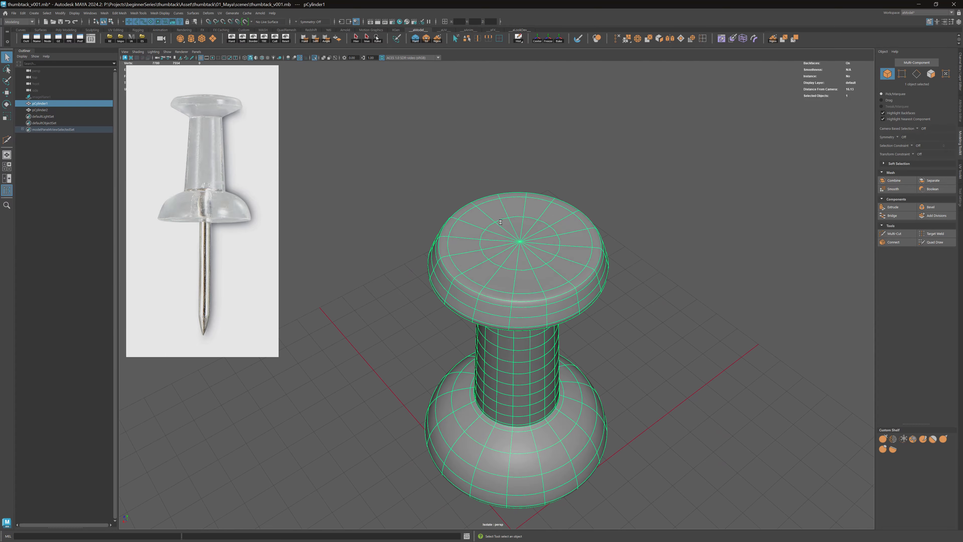
{"action": "right_click_drag", "start_coordinate": [513, 218], "coordinate": [606, 247], "text": "alt"}
{"action": "key", "text": "1"}
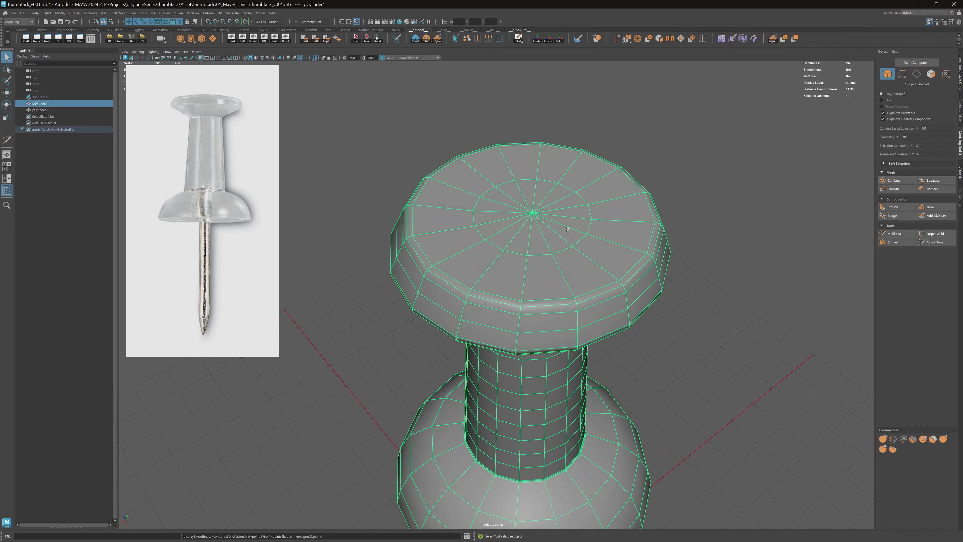
{"action": "left_click_drag", "start_coordinate": [582, 239], "coordinate": [601, 220], "text": "alt"}
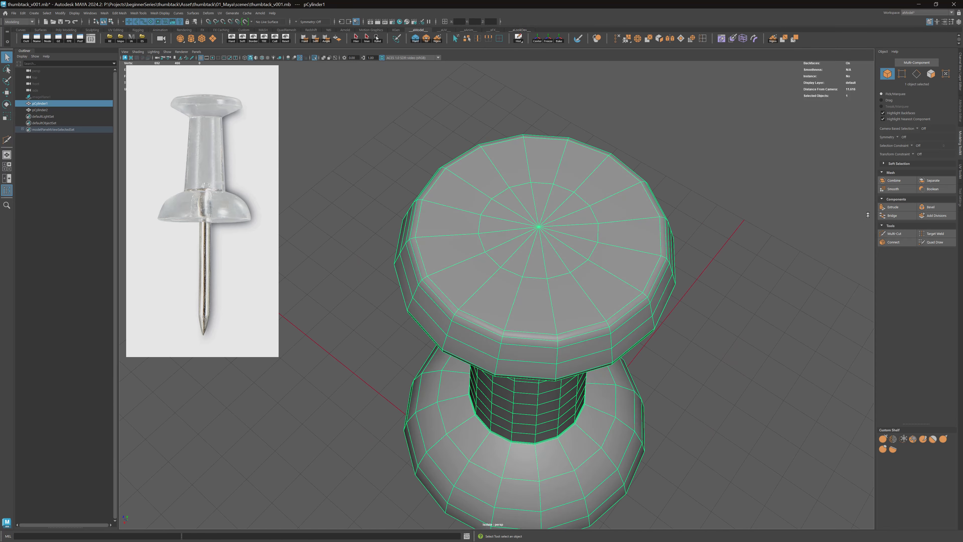
{"action": "left_click", "coordinate": [894, 233]}
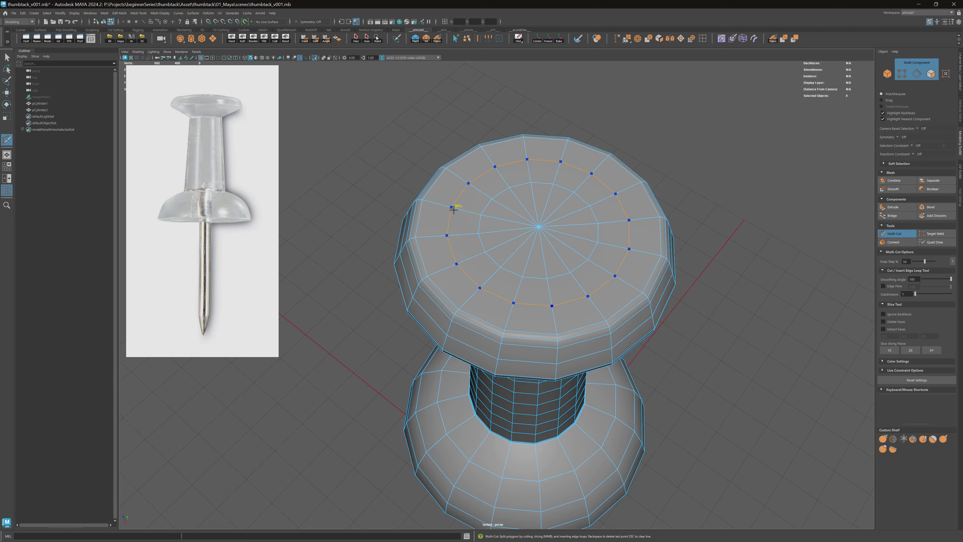
{"action": "left_click_drag", "start_coordinate": [605, 261], "coordinate": [594, 280], "text": "alt"}
{"action": "middle_click_drag", "start_coordinate": [595, 280], "coordinate": [592, 228], "text": "alt"}
{"action": "left_click", "coordinate": [594, 263]}
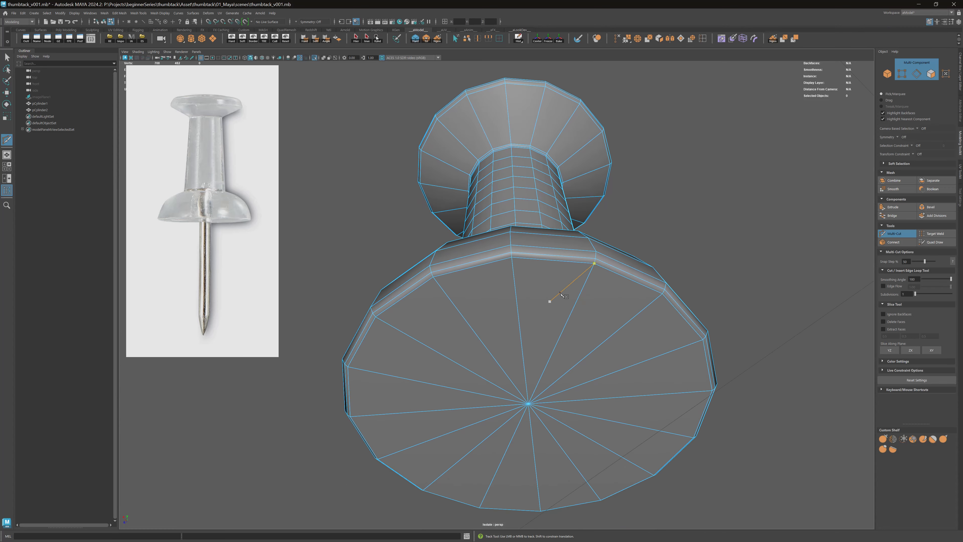
{"action": "scroll", "coordinate": [569, 288], "scroll_direction": "down", "scroll_amount": 1}
{"action": "middle_click_drag", "start_coordinate": [563, 290], "coordinate": [554, 245], "text": "alt"}
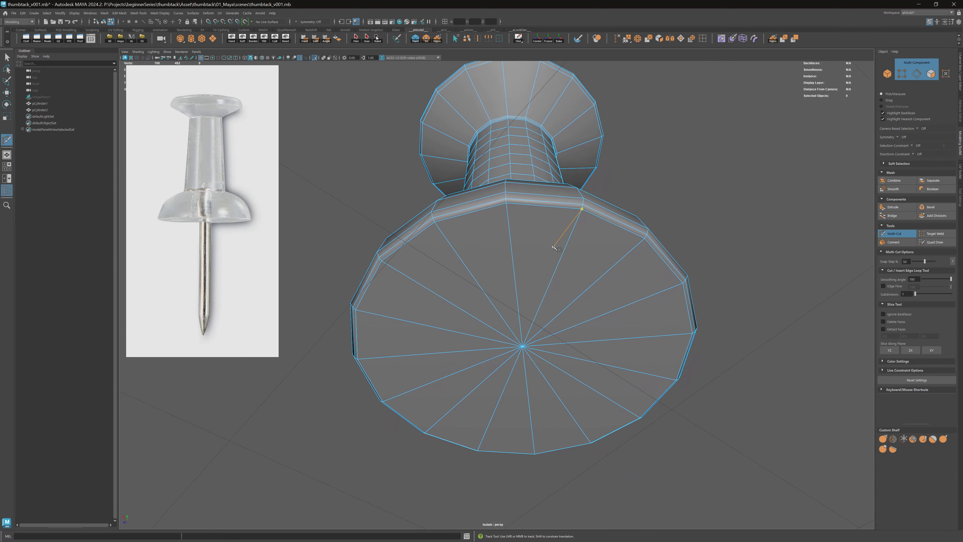
{"action": "key", "text": "q"}
{"action": "right_click_drag", "start_coordinate": [554, 248], "coordinate": [579, 245]}
Step: Insert an edge loop on the underside of the flared base and scale it inwards to a little under half the base's radius
{"action": "left_click_drag", "start_coordinate": [578, 246], "coordinate": [576, 231], "text": "alt"}
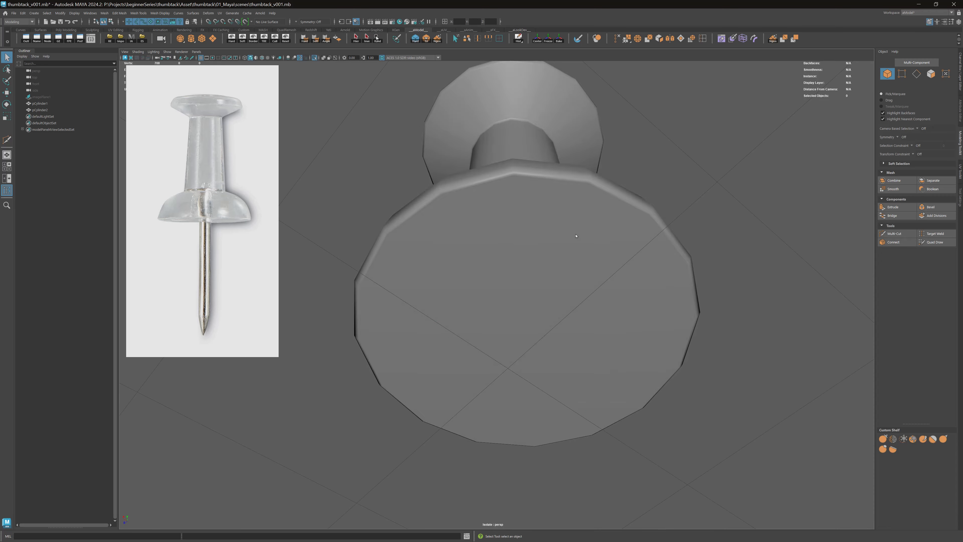
{"action": "left_click", "coordinate": [492, 230]}
{"action": "middle_click_drag", "start_coordinate": [491, 231], "coordinate": [427, 242], "text": "alt"}
{"action": "scroll", "coordinate": [428, 242], "scroll_direction": "up", "scroll_amount": 3}
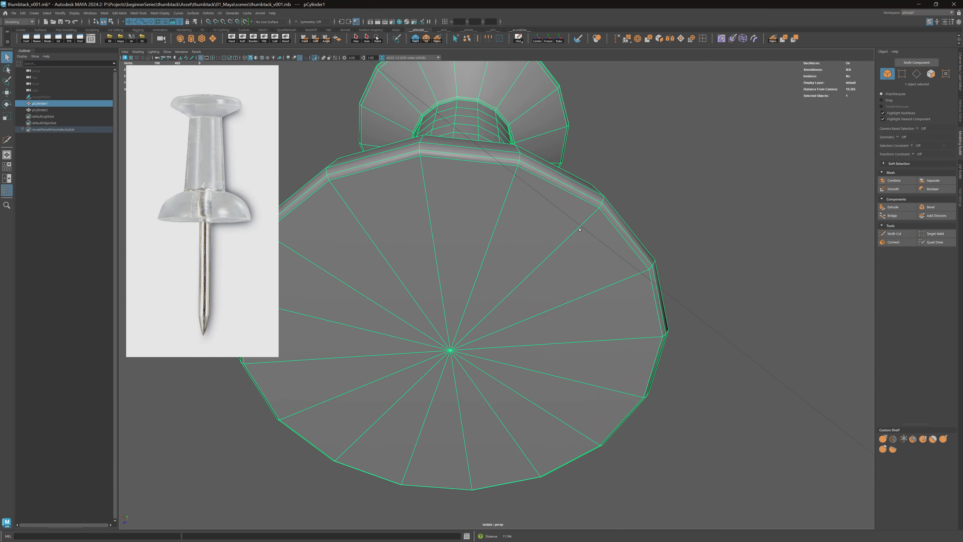
{"action": "left_click", "coordinate": [892, 234]}
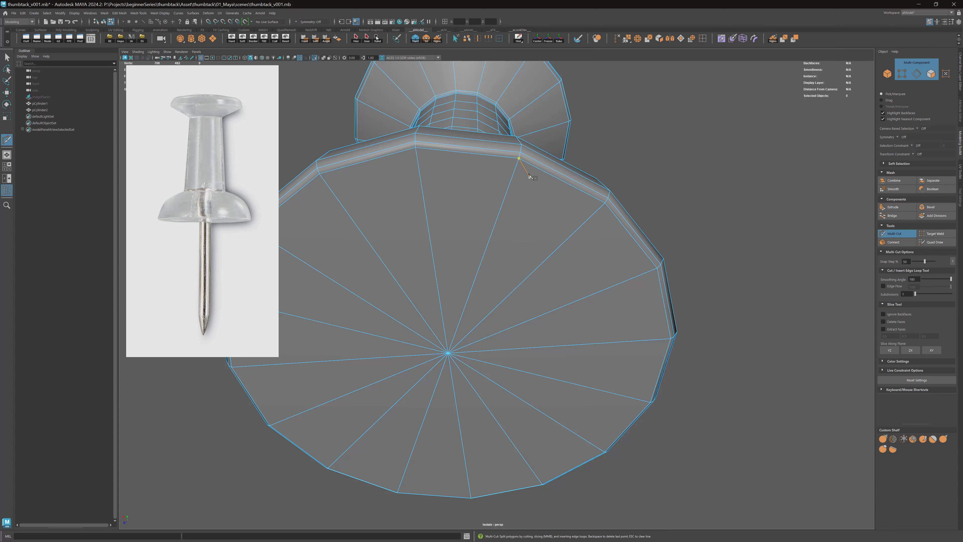
{"action": "scroll", "coordinate": [554, 163], "scroll_direction": "up", "scroll_amount": 2}
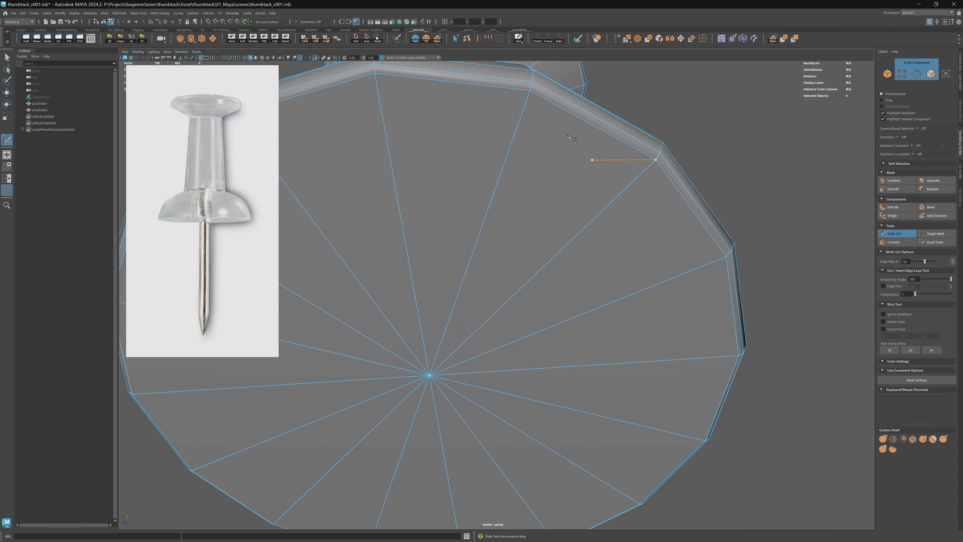
{"action": "left_click", "coordinate": [530, 88], "text": "ctrl"}
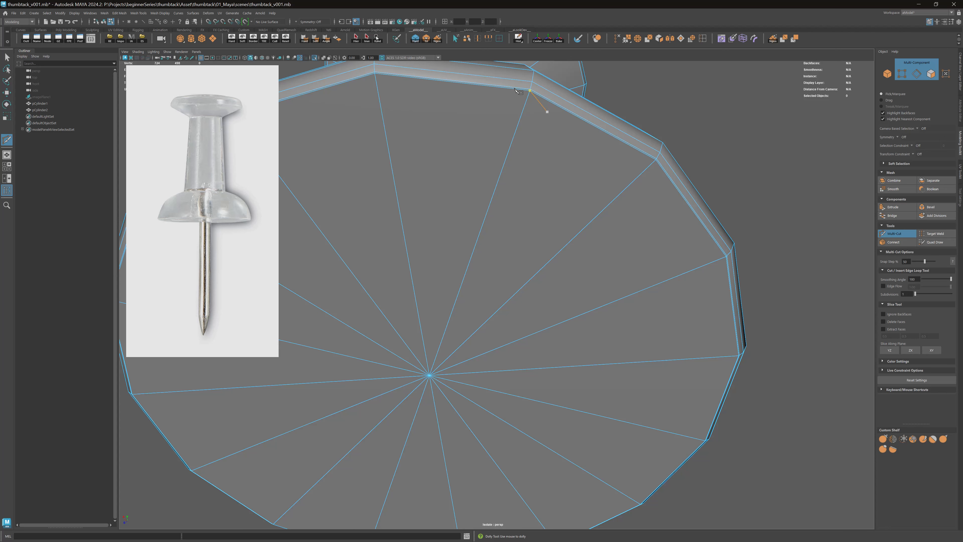
{"action": "key", "text": "r"}
{"action": "left_click_drag", "start_coordinate": [417, 378], "coordinate": [383, 381]}
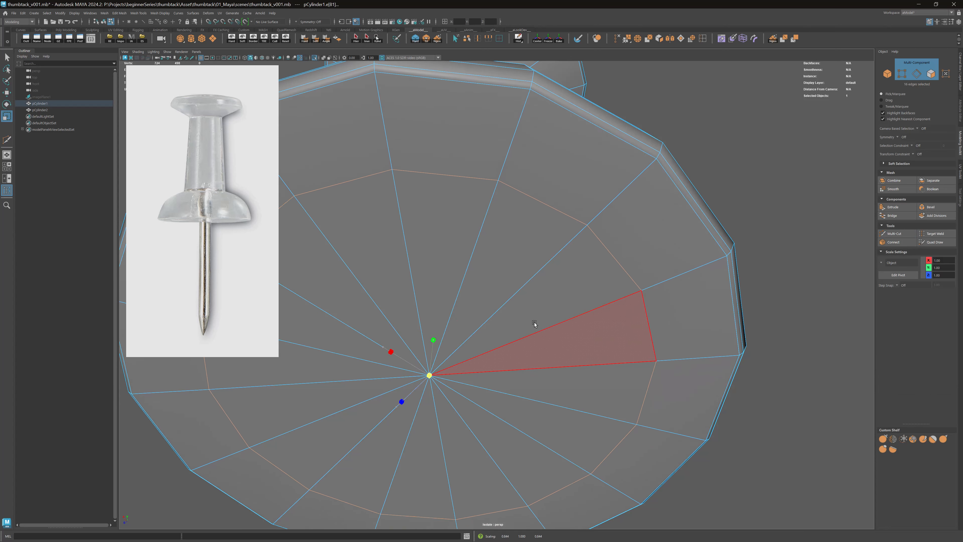
{"action": "middle_click_drag", "start_coordinate": [535, 324], "coordinate": [410, 346]}
Step: Insert a second edge loop on the base's underside, midway between the inner ring and the rim, and return to object selection
{"action": "right_click_drag", "start_coordinate": [567, 320], "coordinate": [499, 278], "text": "alt"}
{"action": "left_click_drag", "start_coordinate": [498, 277], "coordinate": [489, 263], "text": "alt"}
{"action": "key", "text": "q"}
{"action": "left_click", "coordinate": [892, 235]}
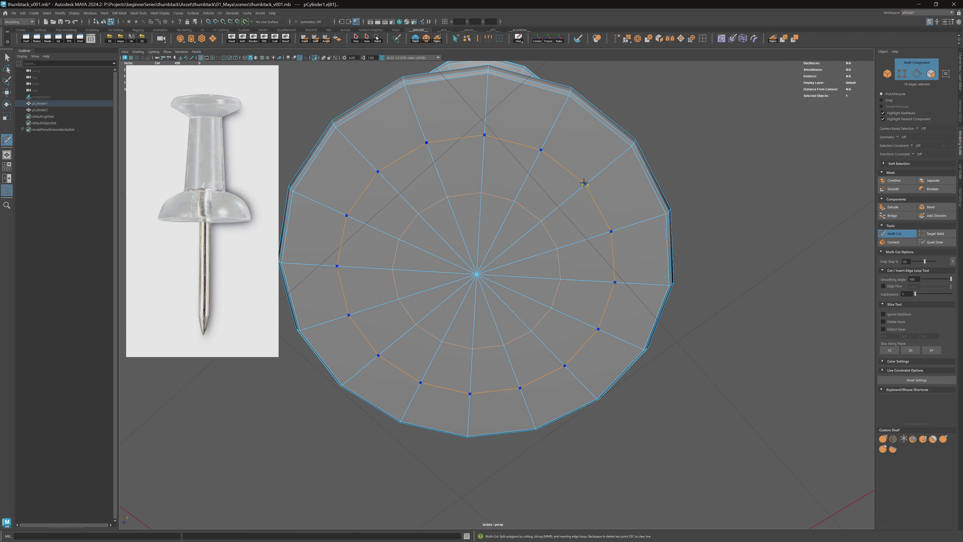
{"action": "left_click", "coordinate": [584, 183], "text": "ctrl+shift"}
{"action": "right_click_drag", "start_coordinate": [597, 198], "coordinate": [565, 213], "text": "alt"}
{"action": "key", "text": "q"}
{"action": "left_click_drag", "start_coordinate": [565, 212], "coordinate": [590, 227], "text": "alt"}
{"action": "key", "text": "F8"}
{"action": "key", "text": "alt+d"}
{"action": "left_click", "coordinate": [580, 240]}
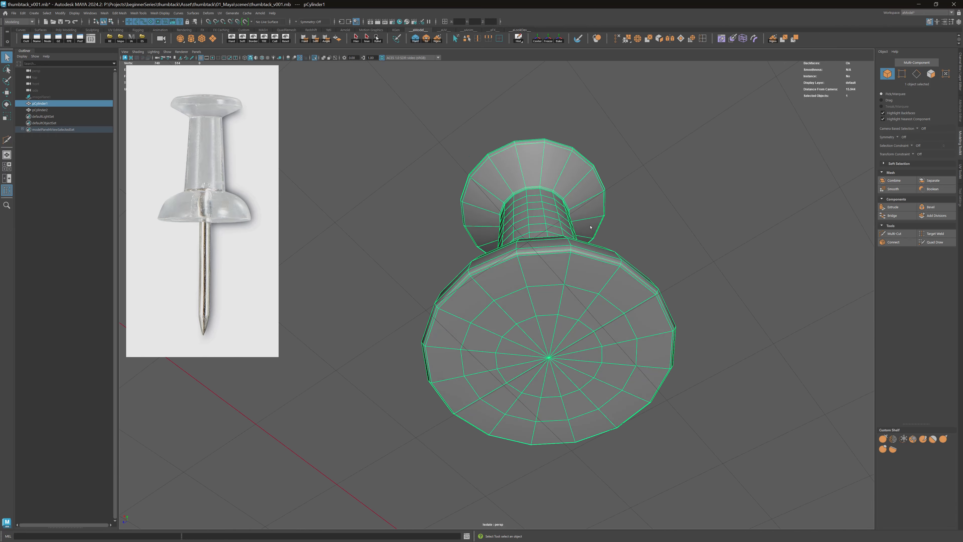
Step: Start the Multi-Cut tool on the plastic body for cutting the underside of the cap
{"action": "left_click_drag", "start_coordinate": [567, 188], "coordinate": [532, 195], "text": "alt"}
{"action": "middle_click_drag", "start_coordinate": [532, 195], "coordinate": [549, 273], "text": "alt"}
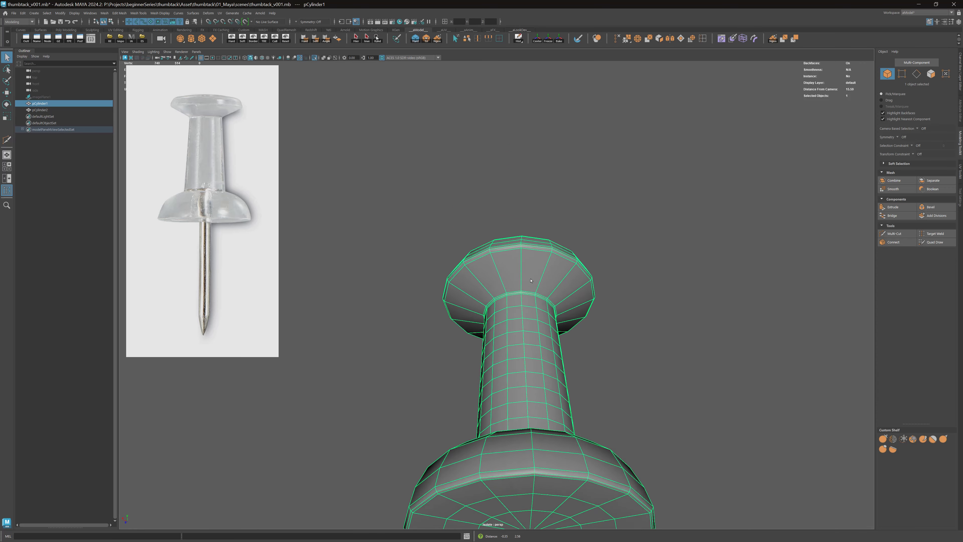
{"action": "right_click_drag", "start_coordinate": [549, 273], "coordinate": [659, 283], "text": "alt"}
{"action": "scroll", "coordinate": [577, 240], "scroll_direction": "up", "scroll_amount": 2}
{"action": "left_click", "coordinate": [894, 234]}
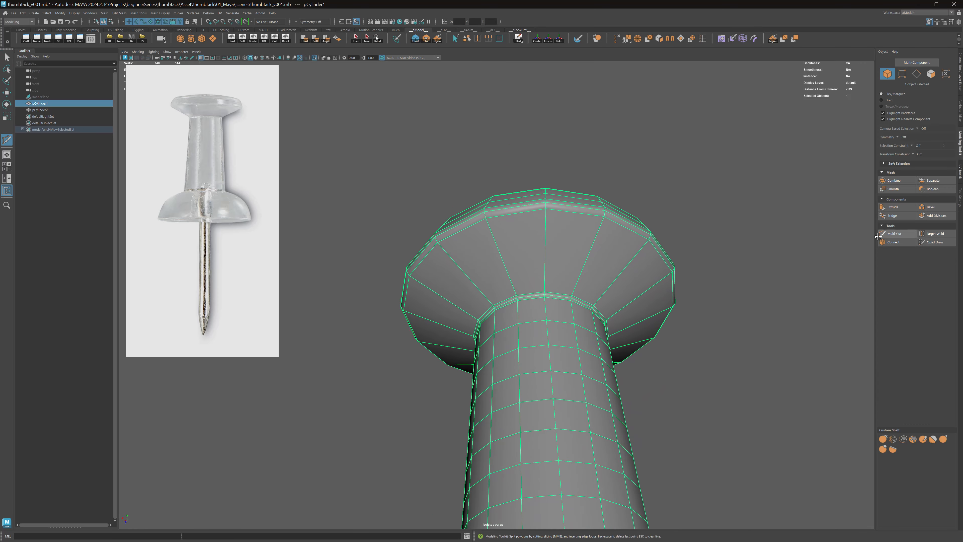
Step: Finish cutting the handle mesh in object mode and turn off isolation to show the whole thumbtack
{"action": "right_click_drag", "start_coordinate": [634, 285], "coordinate": [576, 271], "text": "alt"}
{"action": "key", "text": "q"}
{"action": "key", "text": "F8"}
{"action": "left_click_drag", "start_coordinate": [576, 271], "coordinate": [546, 304], "text": "alt"}
{"action": "left_click", "coordinate": [549, 315]}
{"action": "right_click_drag", "start_coordinate": [647, 356], "coordinate": [620, 274], "text": "alt"}
{"action": "middle_click_drag", "start_coordinate": [621, 273], "coordinate": [644, 220], "text": "alt"}
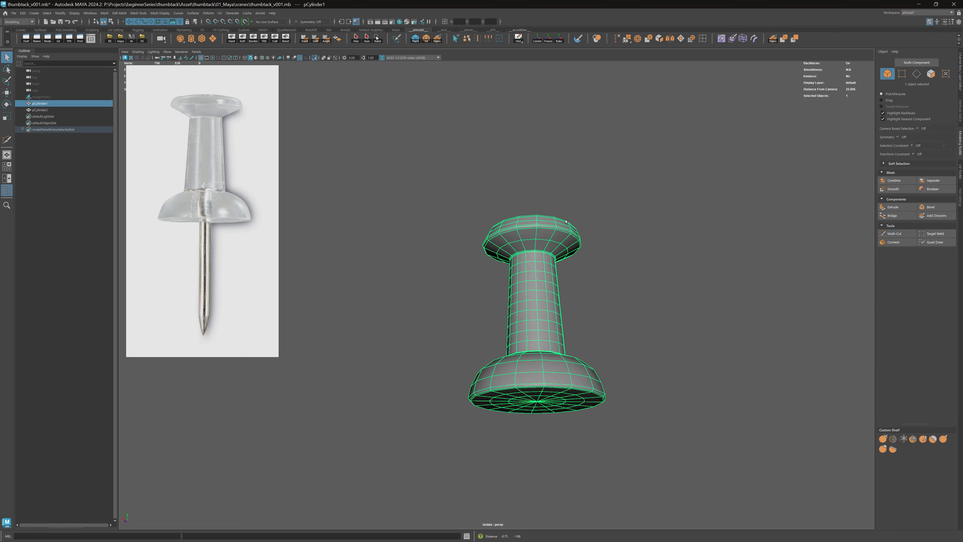
{"action": "left_click_drag", "start_coordinate": [644, 221], "coordinate": [560, 221], "text": "alt"}
{"action": "left_click", "coordinate": [314, 57]}
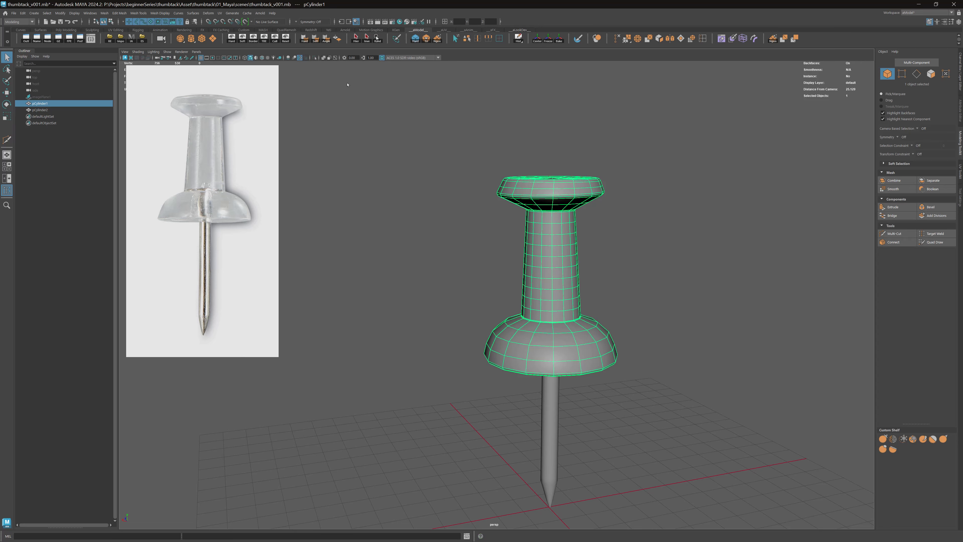
Step: Isolate the metal pin mesh and frame it in the viewport
{"action": "left_click_drag", "start_coordinate": [553, 293], "coordinate": [554, 262], "text": "alt"}
{"action": "left_click", "coordinate": [557, 351]}
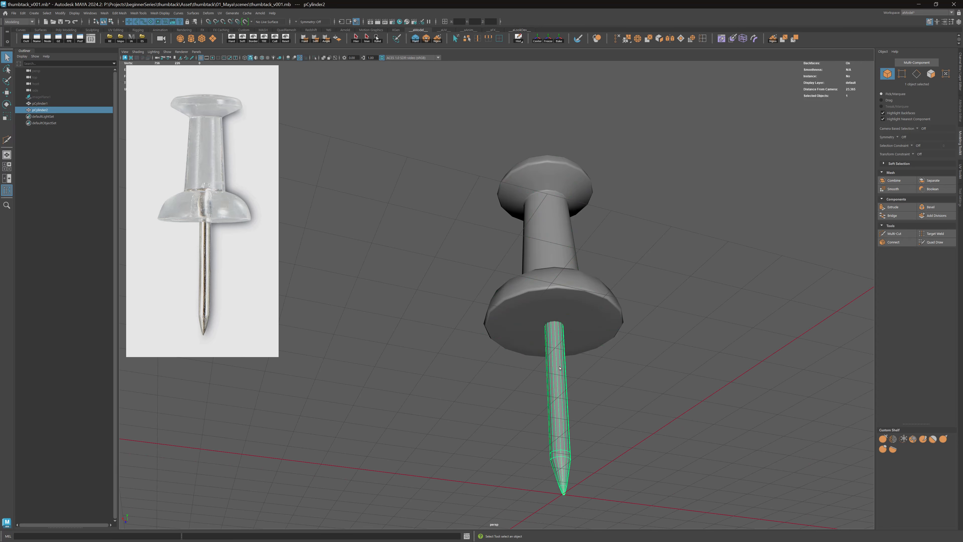
{"action": "left_click", "coordinate": [314, 57]}
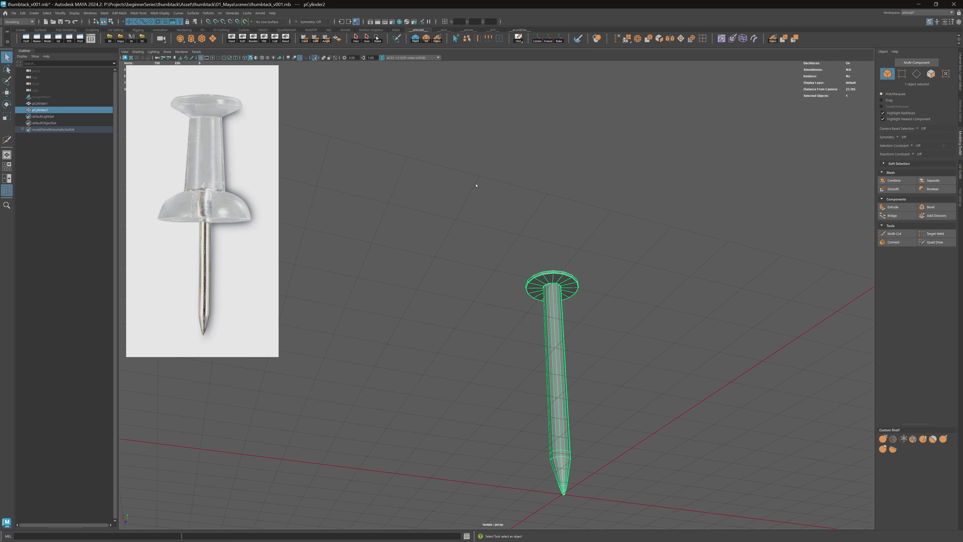
{"action": "key", "text": "f"}
Step: Add about 12 evenly spaced edge loops along the pin's shank with Connect and return to object mode
{"action": "left_click_drag", "start_coordinate": [521, 236], "coordinate": [509, 264], "text": "alt"}
{"action": "right_click_drag", "start_coordinate": [507, 243], "coordinate": [508, 226]}
{"action": "left_click_drag", "start_coordinate": [538, 237], "coordinate": [436, 264]}
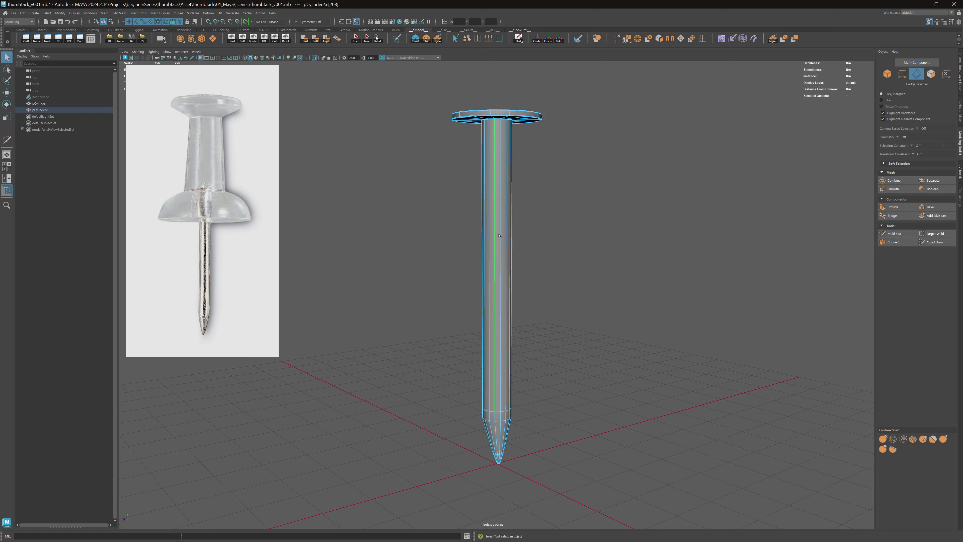
{"action": "left_click", "coordinate": [893, 242]}
{"action": "mouse_move", "coordinate": [532, 231]}
{"action": "left_mouse_down", "text": "alt"}
{"action": "mouse_move", "coordinate": [533, 210]}
{"action": "mouse_move", "coordinate": [536, 217]}
{"action": "left_mouse_up", "text": "alt"}
{"action": "right_click_drag", "start_coordinate": [537, 217], "coordinate": [570, 218], "text": "alt"}
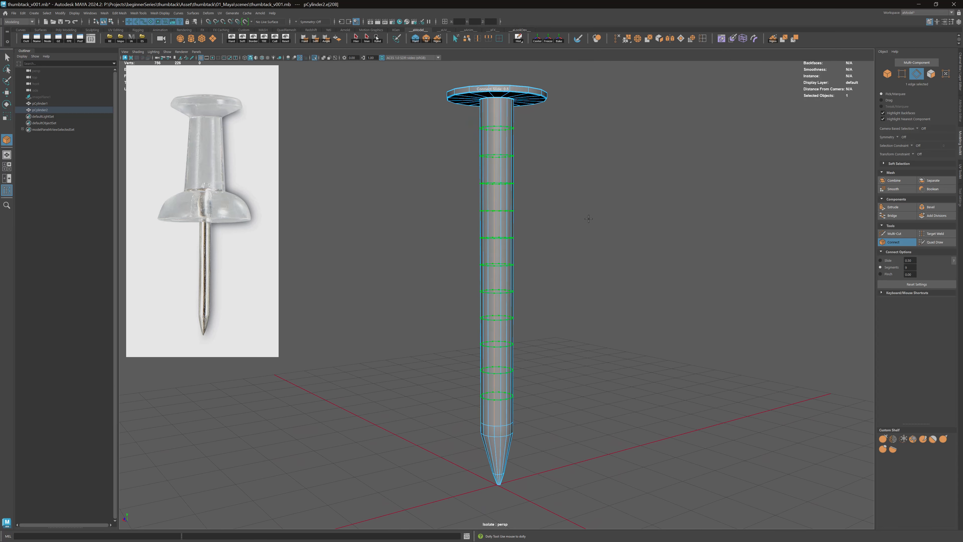
{"action": "middle_click_drag", "start_coordinate": [589, 219], "coordinate": [537, 198], "text": "ctrl"}
{"action": "key", "text": "q"}
{"action": "left_click_drag", "start_coordinate": [536, 197], "coordinate": [495, 196], "text": "alt"}
{"action": "left_click", "coordinate": [495, 196]}
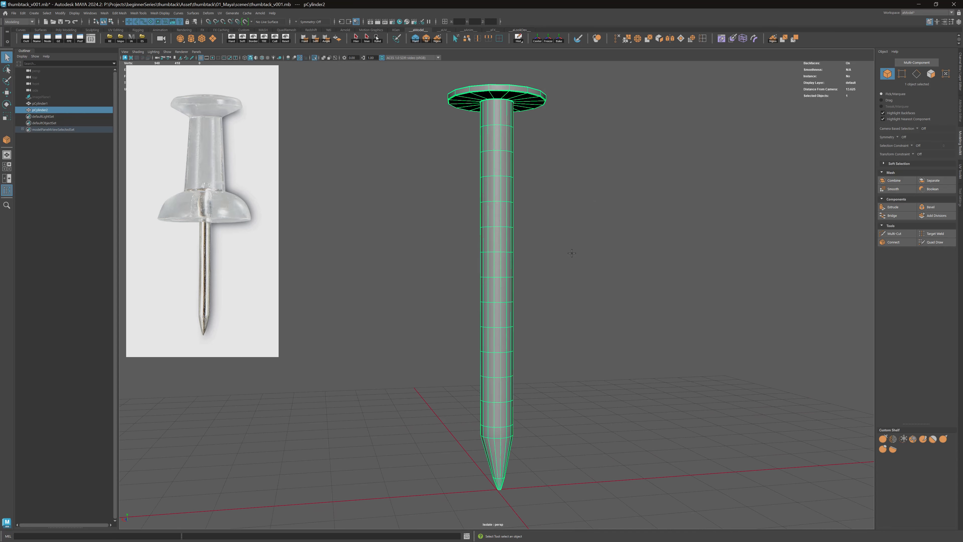
Step: Connect a lengthwise edge of the pin's tapered tip with 3 segments and return to object mode
{"action": "left_click_drag", "start_coordinate": [571, 253], "coordinate": [559, 190], "text": "alt"}
{"action": "middle_click_drag", "start_coordinate": [569, 315], "coordinate": [603, 161], "text": "alt"}
{"action": "right_click_drag", "start_coordinate": [603, 182], "coordinate": [726, 268], "text": "alt"}
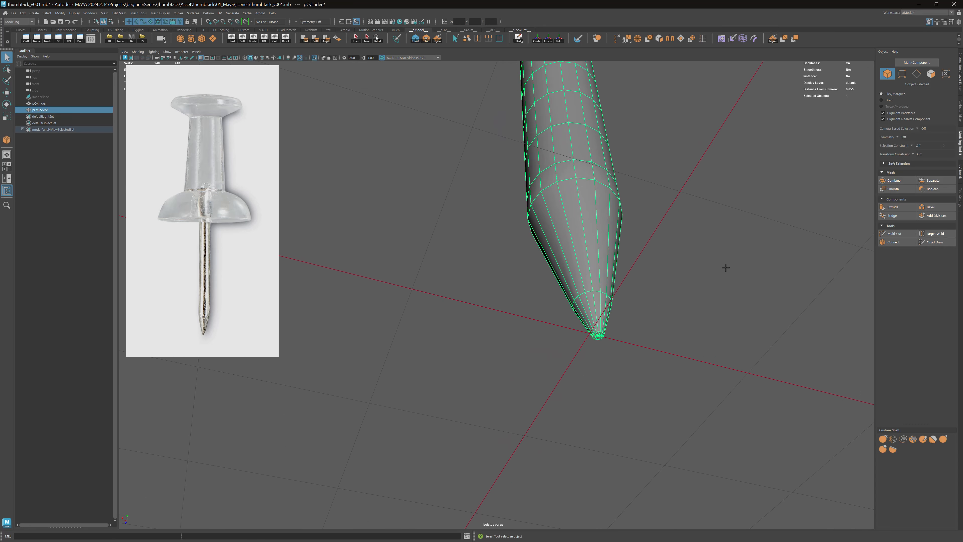
{"action": "right_click_drag", "start_coordinate": [590, 239], "coordinate": [590, 216]}
{"action": "left_click", "coordinate": [586, 239]}
{"action": "left_click", "coordinate": [891, 242]}
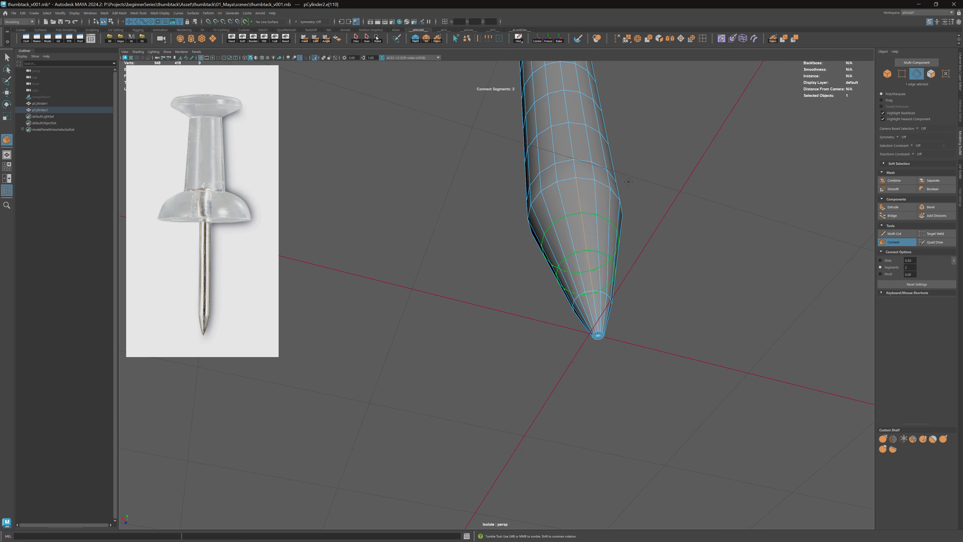
{"action": "left_click_drag", "start_coordinate": [628, 182], "coordinate": [630, 210], "text": "alt"}
{"action": "middle_click_drag", "start_coordinate": [630, 209], "coordinate": [637, 209]}
{"action": "left_click_drag", "start_coordinate": [638, 209], "coordinate": [609, 229], "text": "alt"}
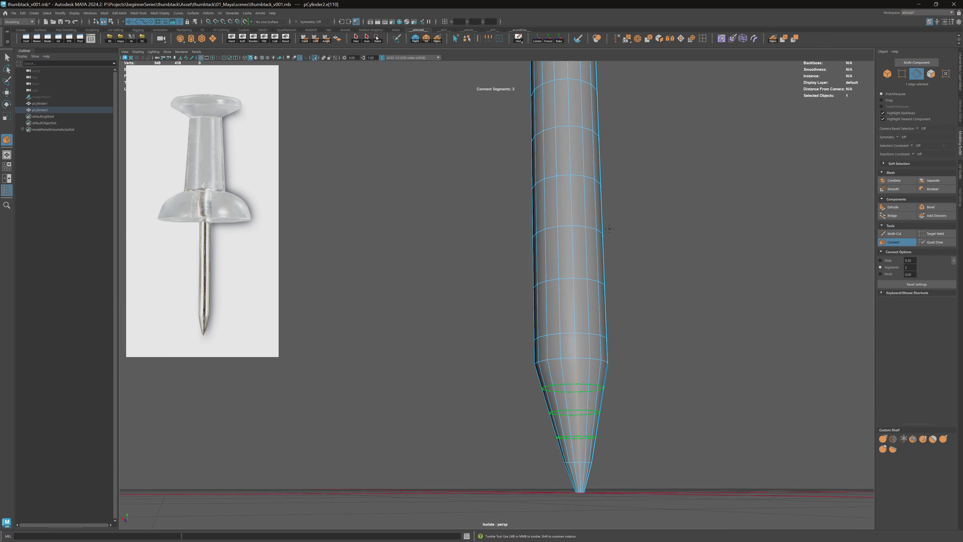
{"action": "key", "text": "q"}
{"action": "left_click", "coordinate": [639, 243]}
{"action": "right_click_drag", "start_coordinate": [639, 243], "coordinate": [592, 240], "text": "alt"}
{"action": "left_click_drag", "start_coordinate": [591, 240], "coordinate": [556, 234], "text": "alt"}
{"action": "left_click", "coordinate": [556, 235]}
{"action": "middle_click_drag", "start_coordinate": [615, 247], "coordinate": [615, 260], "text": "alt"}
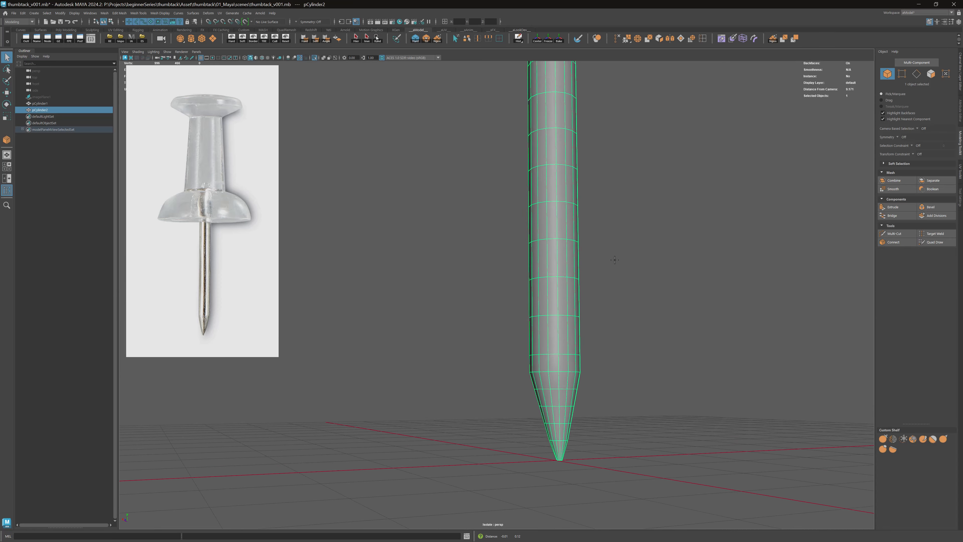
Step: Insert an edge loop with Multi-Cut around the underside of the pin's flat head
{"action": "right_click_drag", "start_coordinate": [615, 259], "coordinate": [529, 205], "text": "alt"}
{"action": "middle_click_drag", "start_coordinate": [529, 205], "coordinate": [511, 272], "text": "alt"}
{"action": "left_click_drag", "start_coordinate": [511, 189], "coordinate": [526, 241], "text": "alt"}
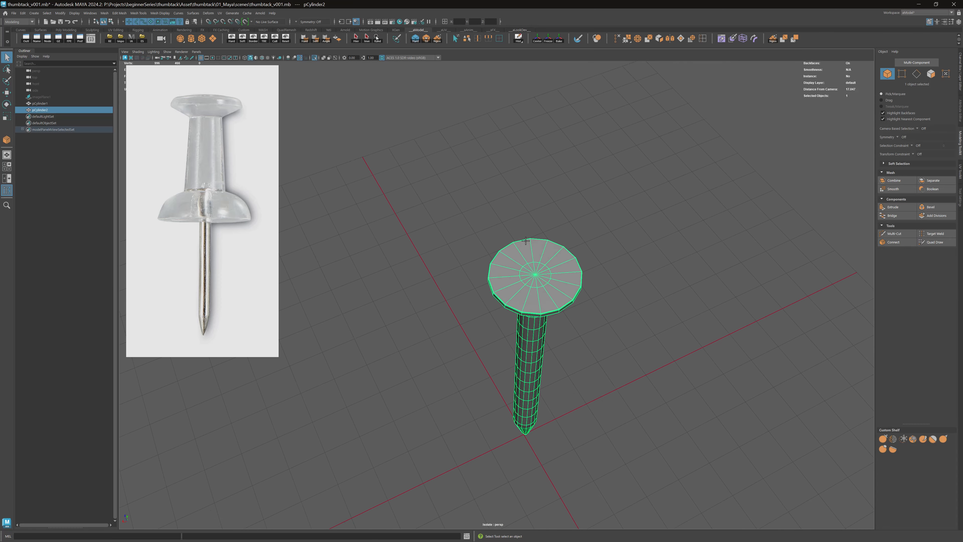
{"action": "right_click_drag", "start_coordinate": [526, 241], "coordinate": [638, 275], "text": "alt"}
{"action": "left_click", "coordinate": [897, 234]}
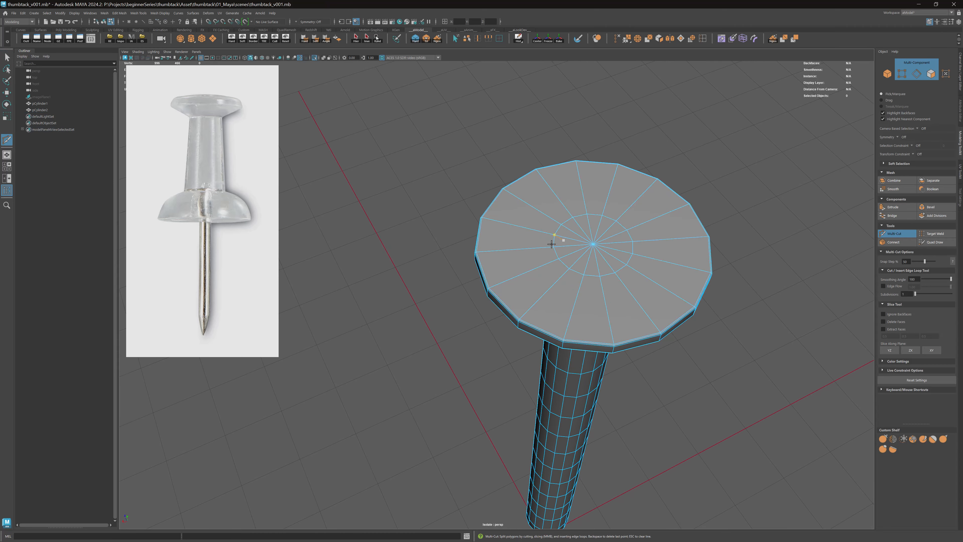
{"action": "left_click_drag", "start_coordinate": [596, 289], "coordinate": [587, 193], "text": "alt"}
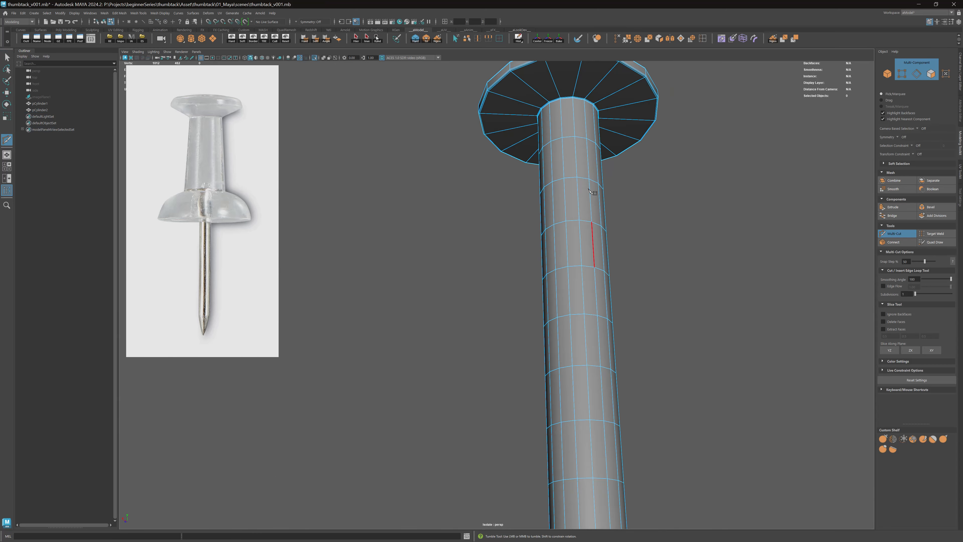
{"action": "middle_click_drag", "start_coordinate": [572, 106], "coordinate": [544, 218], "text": "alt"}
{"action": "left_click", "coordinate": [554, 201]}
Step: Cut a support edge loop around the rim of the pin's head, close to its upper edge
{"action": "left_click_drag", "start_coordinate": [667, 230], "coordinate": [660, 207], "text": "alt"}
{"action": "right_click_drag", "start_coordinate": [645, 198], "coordinate": [655, 202], "text": "alt"}
{"action": "middle_click_drag", "start_coordinate": [652, 201], "coordinate": [625, 265], "text": "alt"}
{"action": "right_click_drag", "start_coordinate": [600, 224], "coordinate": [645, 234], "text": "alt"}
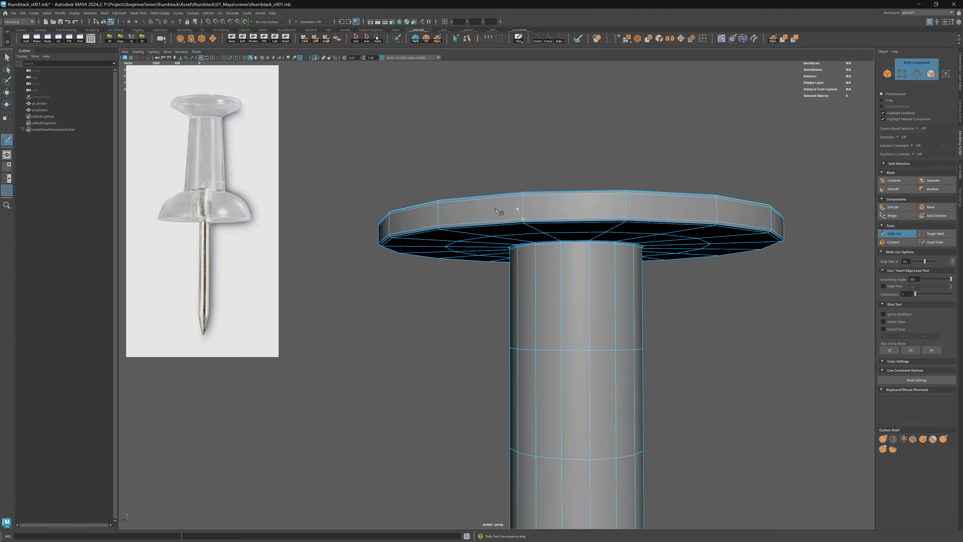
{"action": "left_click", "coordinate": [716, 197]}
{"action": "left_click_drag", "start_coordinate": [768, 219], "coordinate": [727, 209], "text": "alt"}
{"action": "key", "text": "q"}
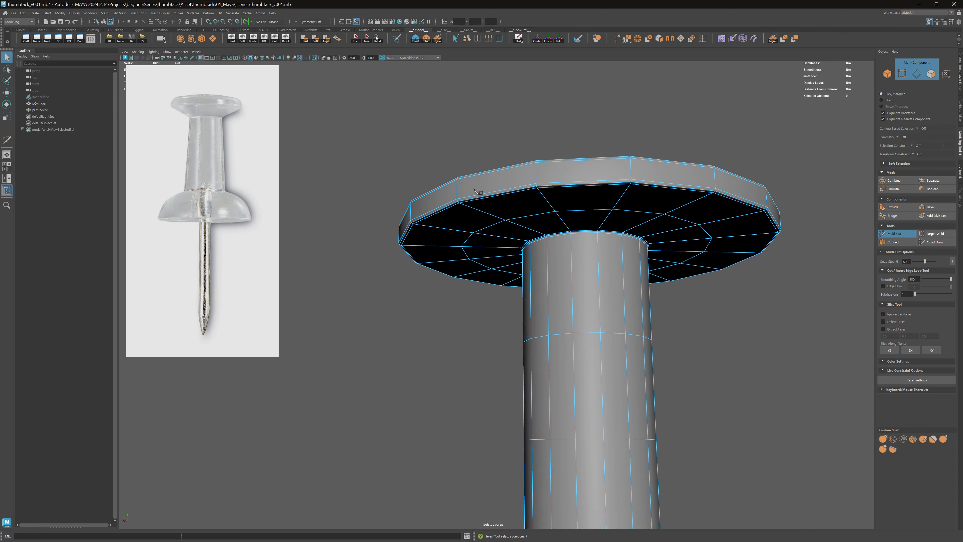
Step: Select the ring of side faces around the pin head's rim and grow the selection
{"action": "left_click", "coordinate": [486, 182]}
{"action": "double_click", "coordinate": [561, 180], "text": "shift"}
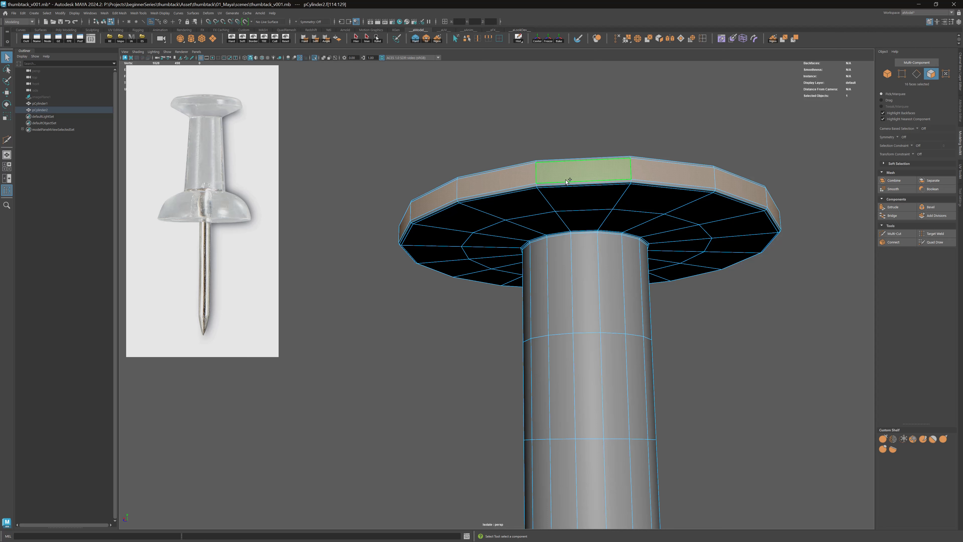
{"action": "key", "text": "shift+period"}
{"action": "left_click_drag", "start_coordinate": [568, 168], "coordinate": [470, 202], "text": "alt"}
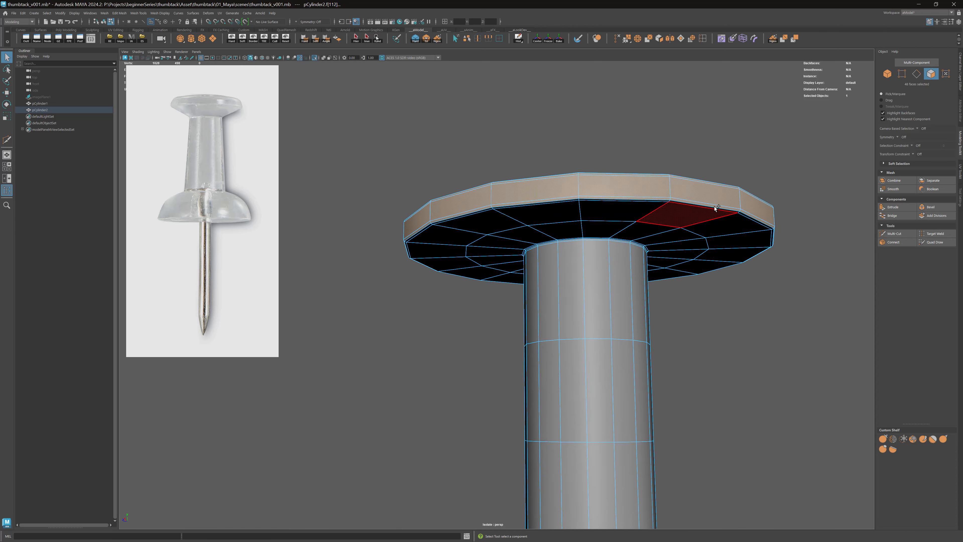
{"action": "middle_click_drag", "start_coordinate": [687, 208], "coordinate": [667, 226], "text": "alt"}
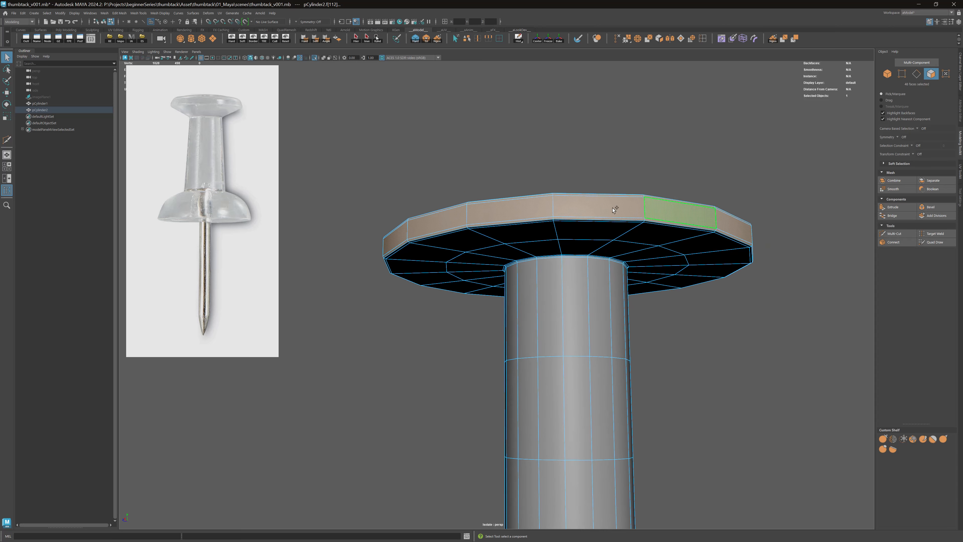
Step: Insert a centred edge loop around the pin head's rim with Multi-Cut and return to object mode
{"action": "left_click", "coordinate": [897, 233]}
{"action": "left_click", "coordinate": [644, 207], "text": "ctrl+shift"}
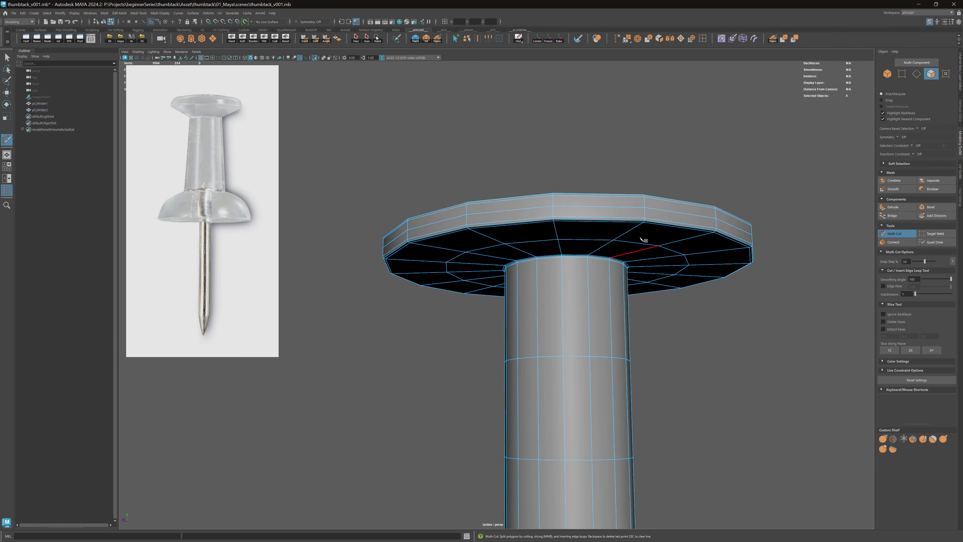
{"action": "key", "text": "q"}
{"action": "key", "text": "F8"}
{"action": "left_click_drag", "start_coordinate": [686, 254], "coordinate": [641, 231], "text": "alt"}
{"action": "key", "text": "F10"}
{"action": "left_click", "coordinate": [583, 148]}
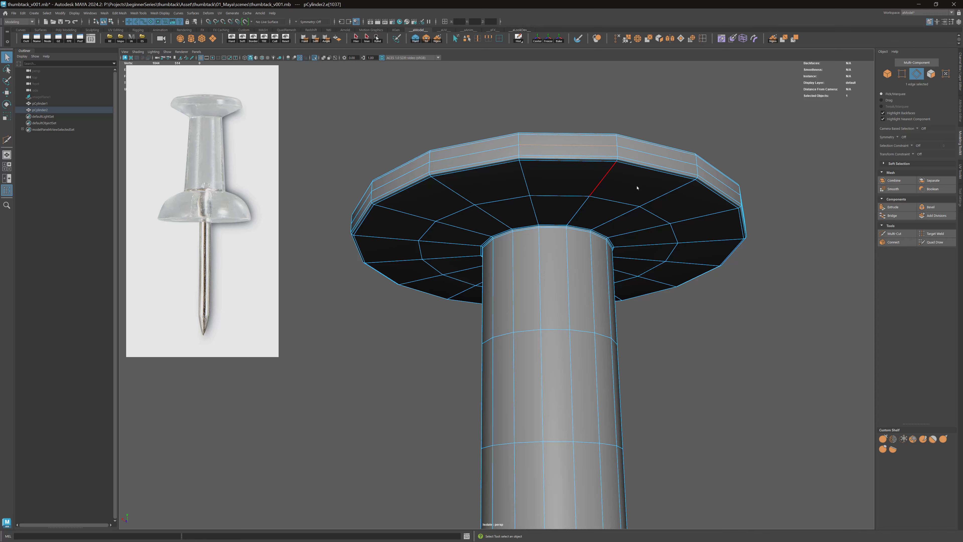
{"action": "key", "text": "F8"}
Step: Check the finished pin topology and turn off isolation to bring the handle back into view
{"action": "right_click_drag", "start_coordinate": [638, 188], "coordinate": [615, 229], "text": "alt"}
{"action": "middle_click_drag", "start_coordinate": [615, 230], "coordinate": [628, 241], "text": "alt"}
{"action": "left_click", "coordinate": [628, 241]}
{"action": "right_click_drag", "start_coordinate": [628, 241], "coordinate": [614, 234], "text": "alt"}
{"action": "left_click_drag", "start_coordinate": [614, 234], "coordinate": [624, 286], "text": "alt"}
{"action": "right_click_drag", "start_coordinate": [623, 286], "coordinate": [555, 172], "text": "alt"}
{"action": "left_click_drag", "start_coordinate": [555, 172], "coordinate": [543, 168], "text": "alt"}
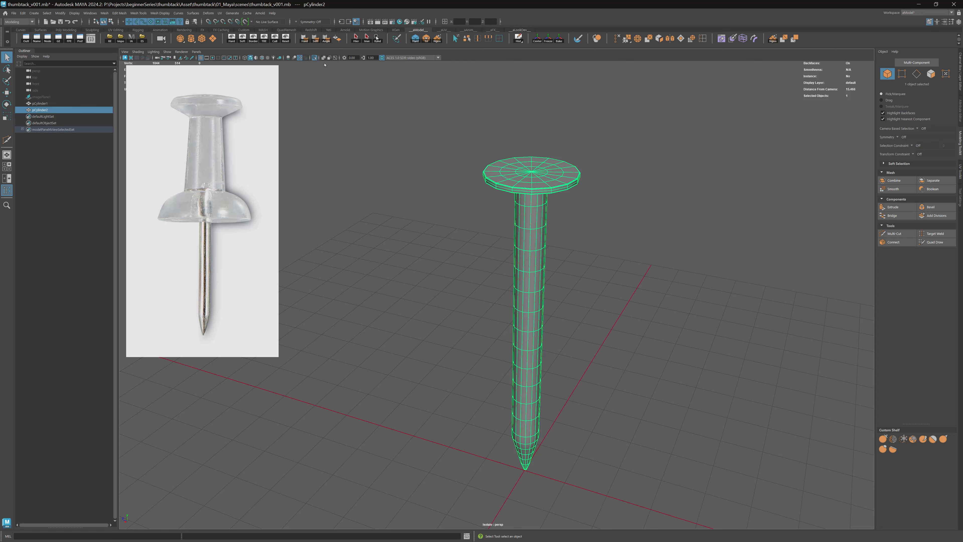
{"action": "left_click", "coordinate": [315, 57]}
Step: Turn on smooth mesh preview for both the handle and the pin, deselect them and inspect the thumbtack
{"action": "right_click_drag", "start_coordinate": [622, 224], "coordinate": [592, 236], "text": "alt"}
{"action": "left_click_drag", "start_coordinate": [592, 236], "coordinate": [598, 191], "text": "alt"}
{"action": "left_click_drag", "start_coordinate": [598, 191], "coordinate": [461, 319]}
{"action": "key", "text": "3"}
{"action": "left_click", "coordinate": [618, 235]}
{"action": "left_click_drag", "start_coordinate": [618, 235], "coordinate": [531, 235], "text": "alt"}
{"action": "right_click_drag", "start_coordinate": [531, 236], "coordinate": [499, 203], "text": "alt"}
{"action": "middle_click_drag", "start_coordinate": [500, 203], "coordinate": [504, 233], "text": "alt"}
{"action": "left_click_drag", "start_coordinate": [504, 233], "coordinate": [518, 180], "text": "alt"}
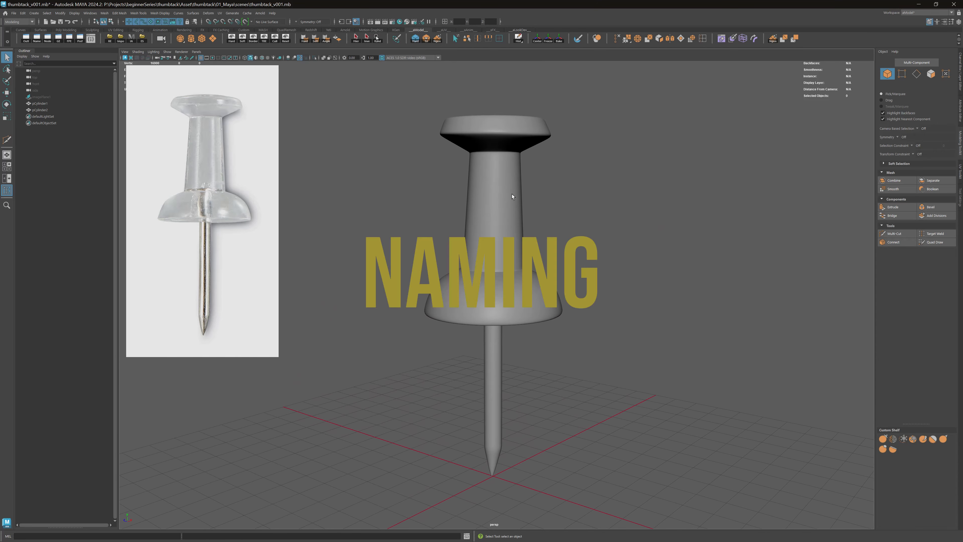
{"action": "mouse_move", "coordinate": [512, 196]}
{"action": "left_mouse_down", "text": "alt"}
{"action": "mouse_move", "coordinate": [522, 178]}
{"action": "mouse_move", "coordinate": [508, 195]}
{"action": "left_mouse_up", "text": "alt"}
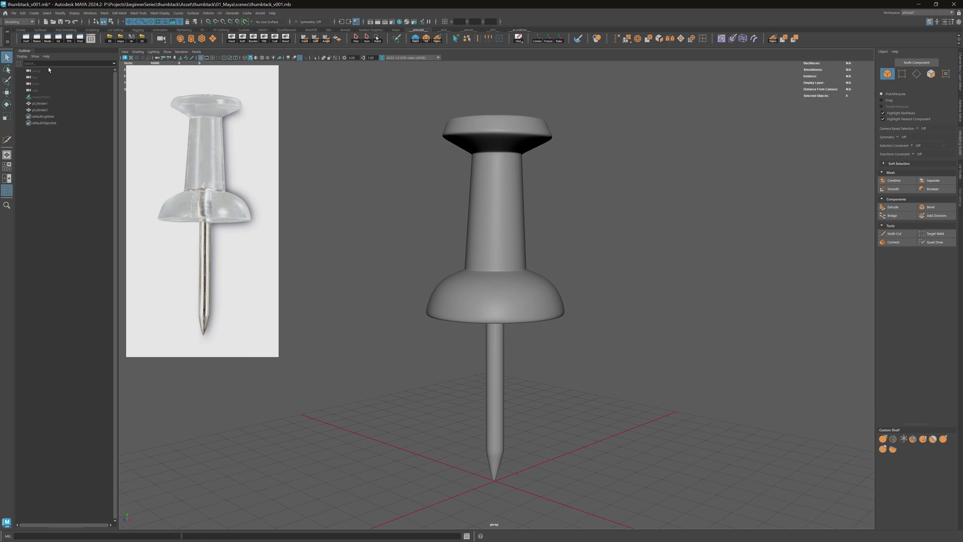
Step: Undock the Outliner and float it beside the thumbtack model
{"action": "left_click_drag", "start_coordinate": [23, 52], "coordinate": [567, 96]}
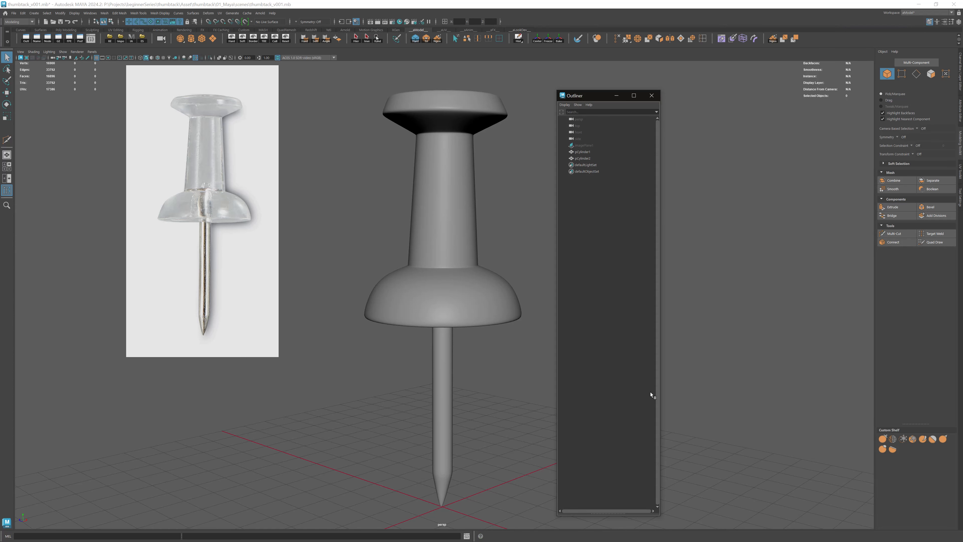
{"action": "left_click_drag", "start_coordinate": [503, 149], "coordinate": [504, 164], "text": "alt"}
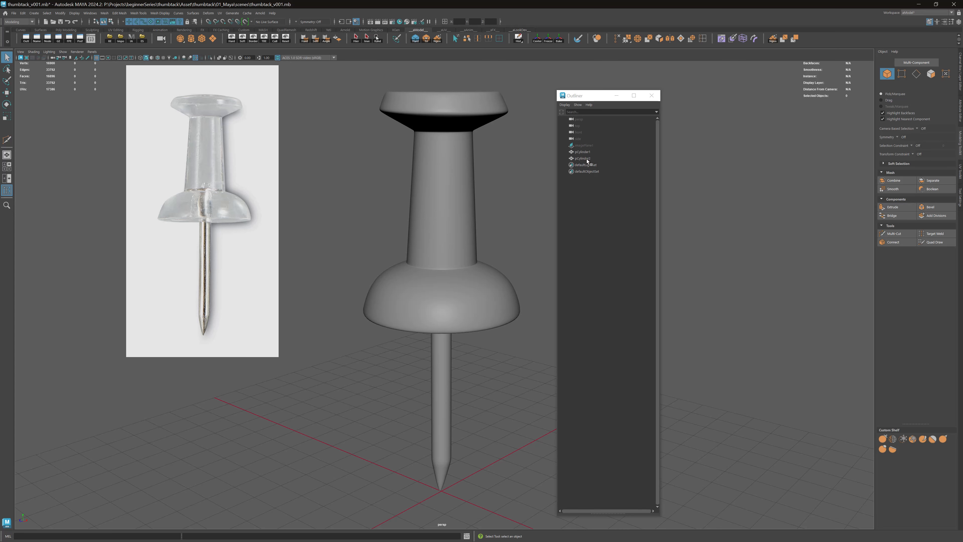
Step: Select pCylinder1 and pCylinder2 in turn to identify which thumbtack part each one is, and examine the handle
{"action": "left_click", "coordinate": [586, 152]}
{"action": "left_click", "coordinate": [586, 158]}
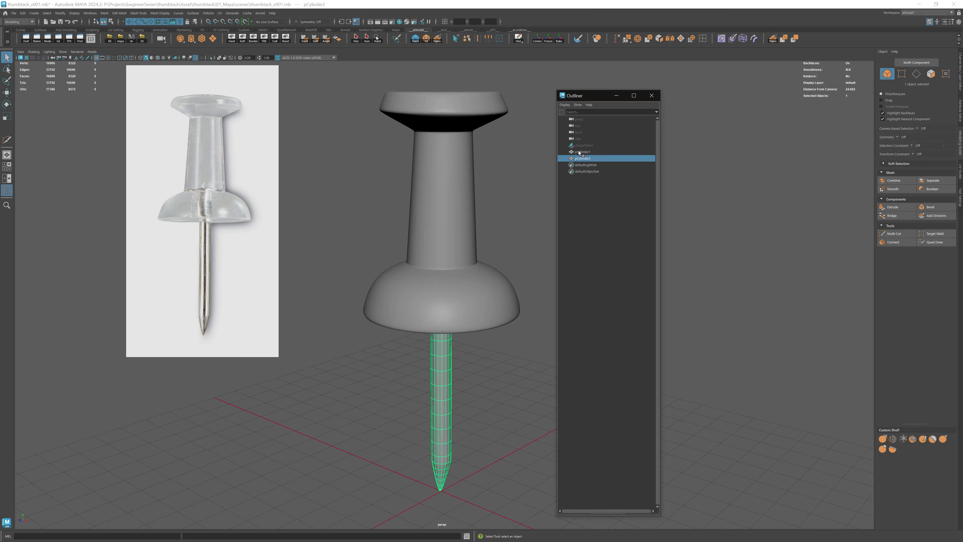
{"action": "left_click", "coordinate": [563, 152]}
{"action": "mouse_move", "coordinate": [495, 159]}
{"action": "left_mouse_down", "text": "alt"}
{"action": "mouse_move", "coordinate": [517, 161]}
{"action": "mouse_move", "coordinate": [495, 156]}
{"action": "mouse_move", "coordinate": [491, 168]}
{"action": "mouse_move", "coordinate": [512, 157]}
{"action": "left_mouse_up", "text": "alt"}
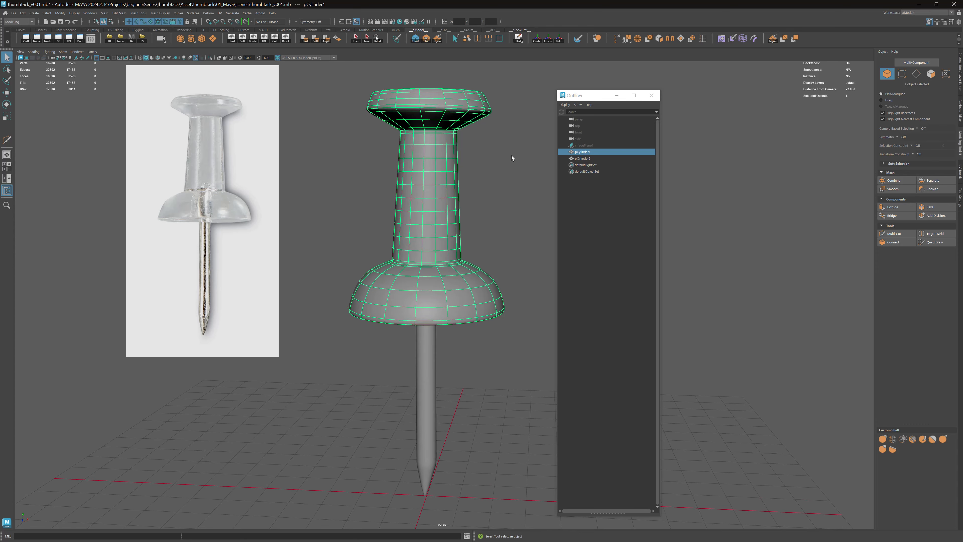
{"action": "right_click_drag", "start_coordinate": [458, 120], "coordinate": [537, 142], "text": "alt"}
{"action": "middle_click_drag", "start_coordinate": [470, 100], "coordinate": [469, 226], "text": "alt"}
{"action": "right_click_drag", "start_coordinate": [436, 195], "coordinate": [471, 199], "text": "alt"}
{"action": "left_click_drag", "start_coordinate": [470, 198], "coordinate": [462, 159], "text": "alt"}
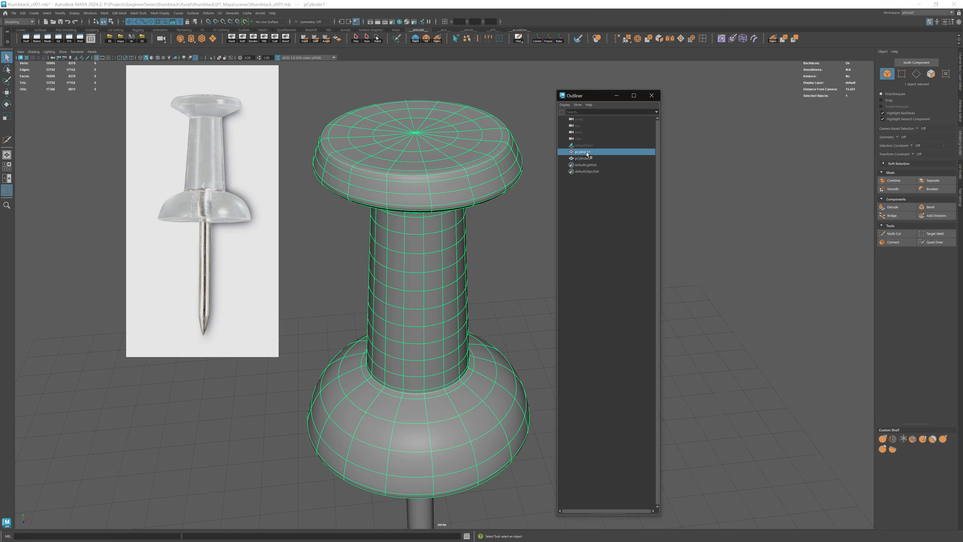
Step: Rename pCylinder1 to "handle"
{"action": "double_click", "coordinate": [631, 152]}
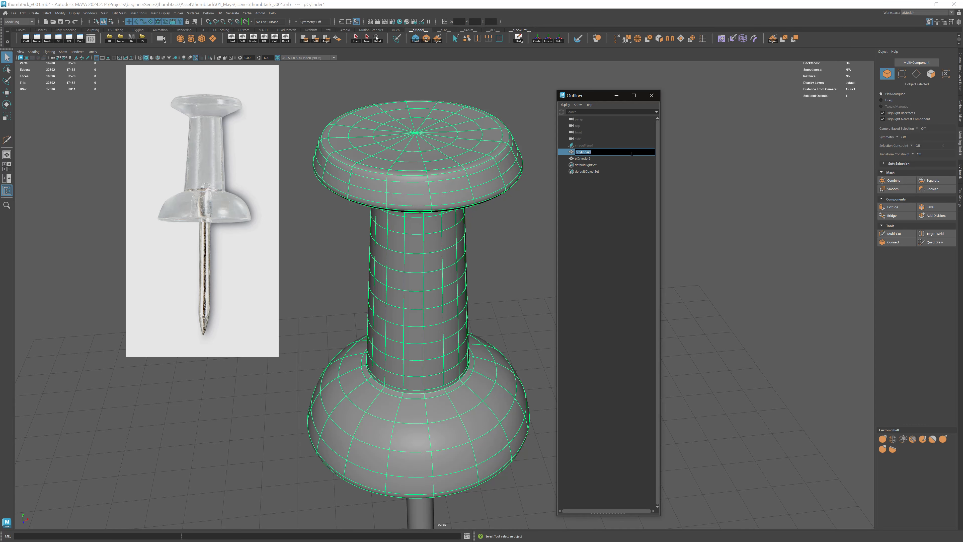
{"action": "type", "text": "handle"}
{"action": "key", "text": "Return"}
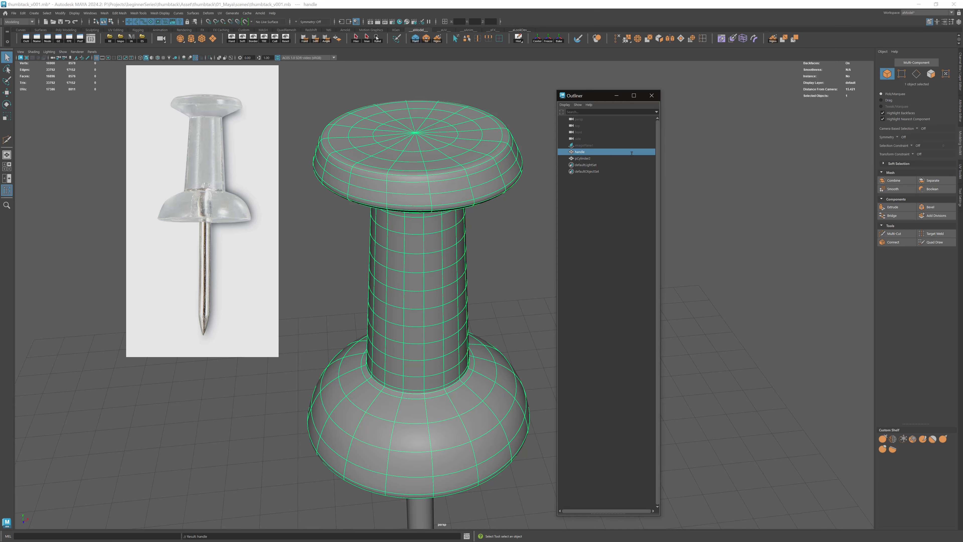
Step: Frame the metal pin, pCylinder2, and rename it to "tack"
{"action": "left_click", "coordinate": [616, 158]}
{"action": "key", "text": "f"}
{"action": "double_click", "coordinate": [617, 159]}
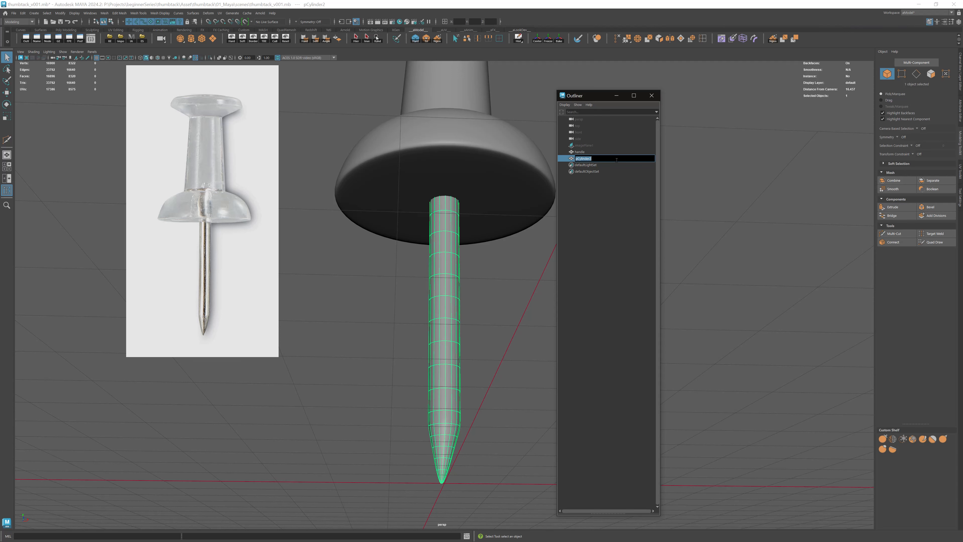
{"action": "type", "text": "tack"}
{"action": "key", "text": "Return"}
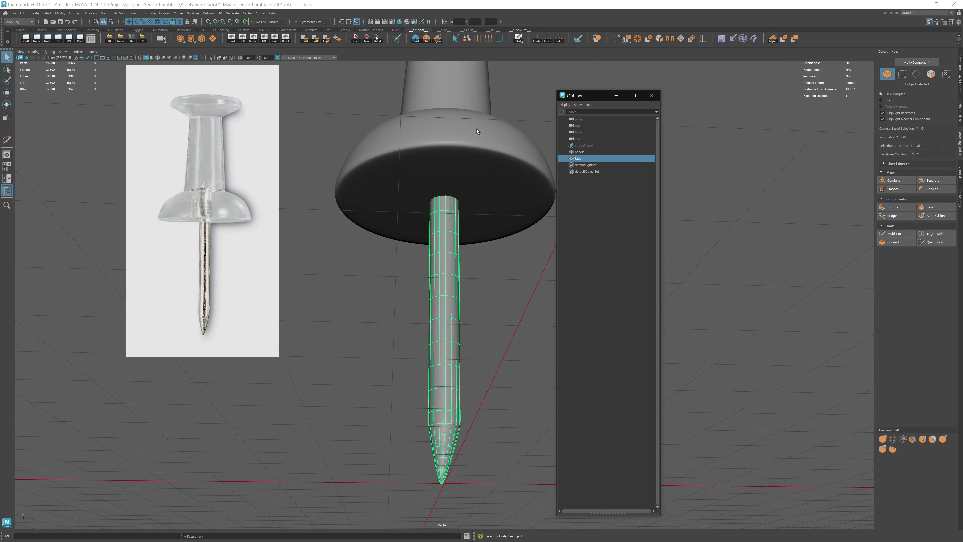
Step: Check the renamed handle and tack objects by selecting each one alternately
{"action": "left_click_drag", "start_coordinate": [477, 131], "coordinate": [417, 143], "text": "alt"}
{"action": "left_click", "coordinate": [583, 152]}
{"action": "left_click", "coordinate": [578, 159]}
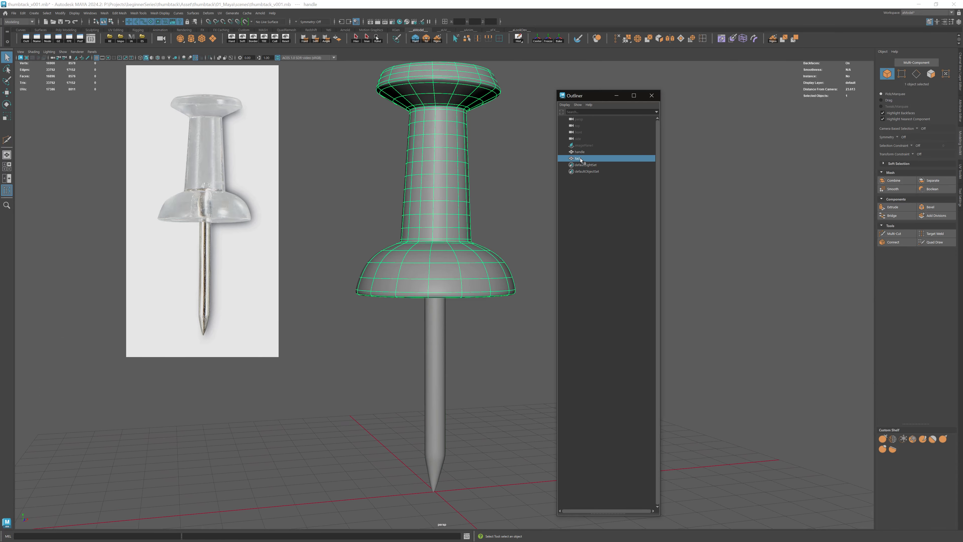
{"action": "left_click", "coordinate": [580, 152]}
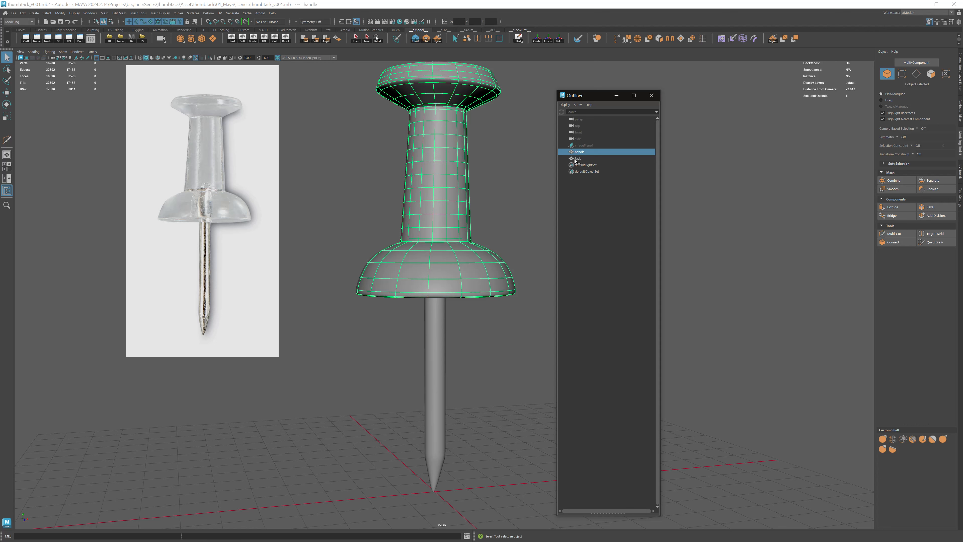
Step: Group the handle and tack objects together and name the group "thumbtack"
{"action": "left_click", "coordinate": [580, 158]}
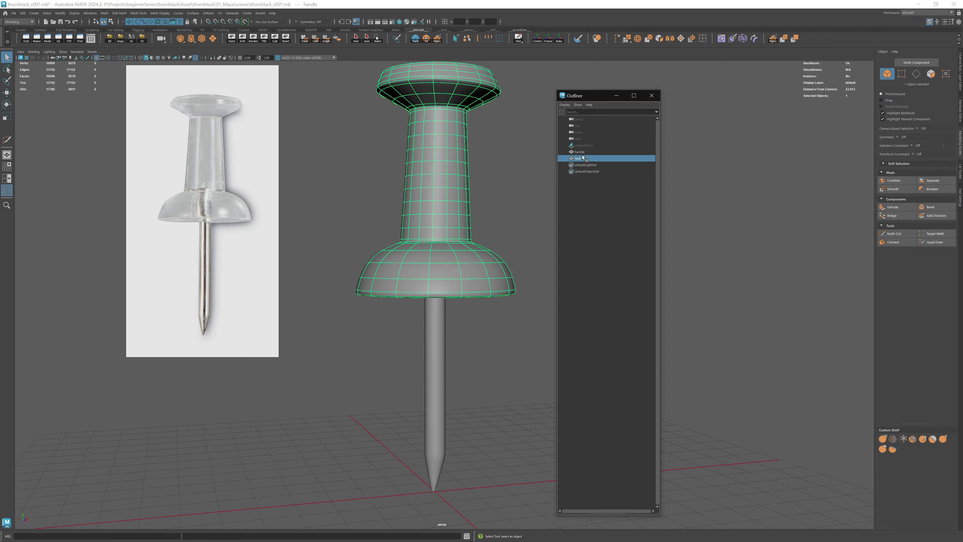
{"action": "left_click", "coordinate": [590, 152], "text": "ctrl"}
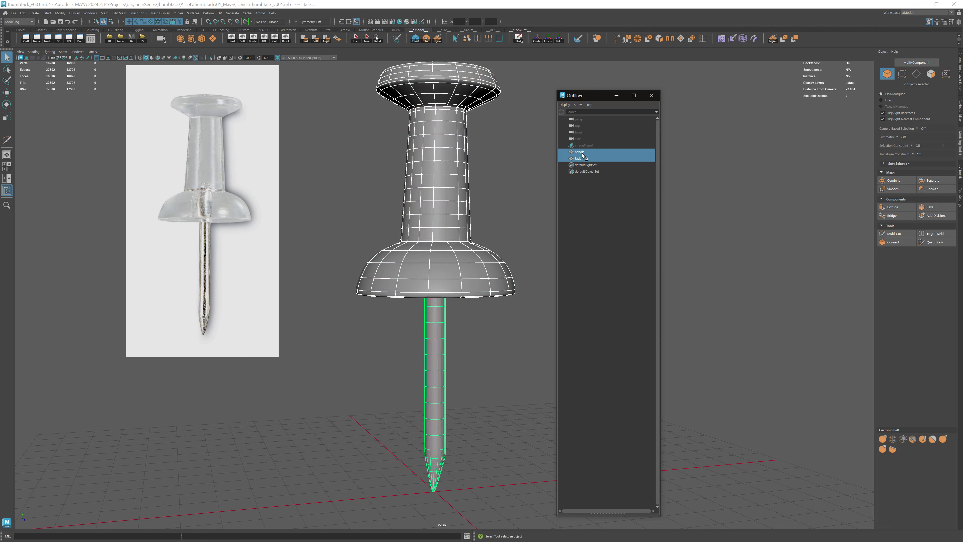
{"action": "key", "text": "ctrl+g"}
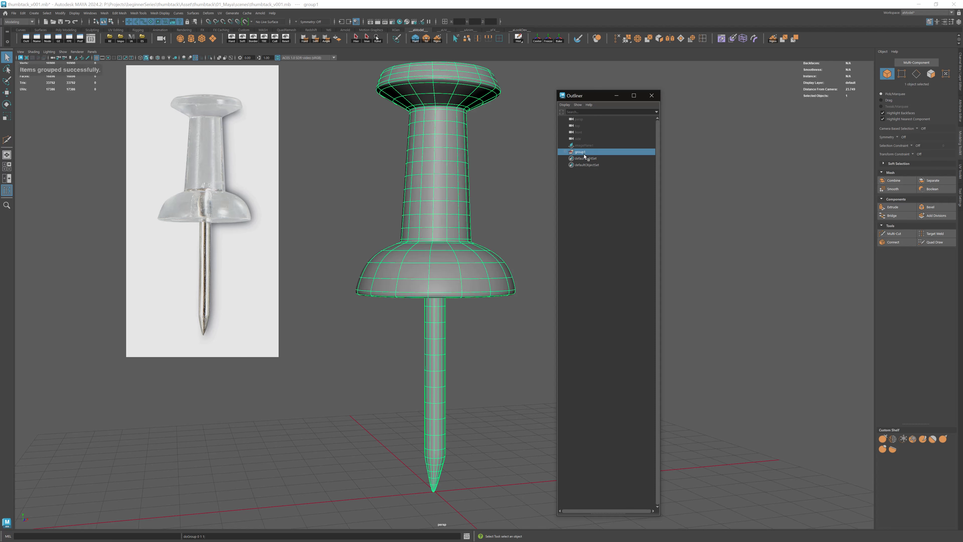
{"action": "left_click", "coordinate": [565, 152]}
{"action": "double_click", "coordinate": [584, 152]}
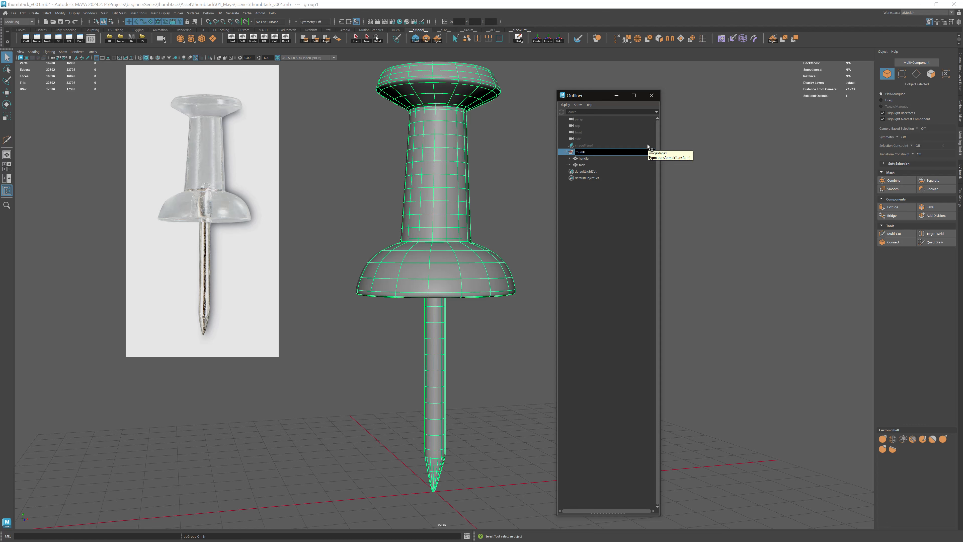
{"action": "type", "text": "thumbtack"}
{"action": "key", "text": "Return"}
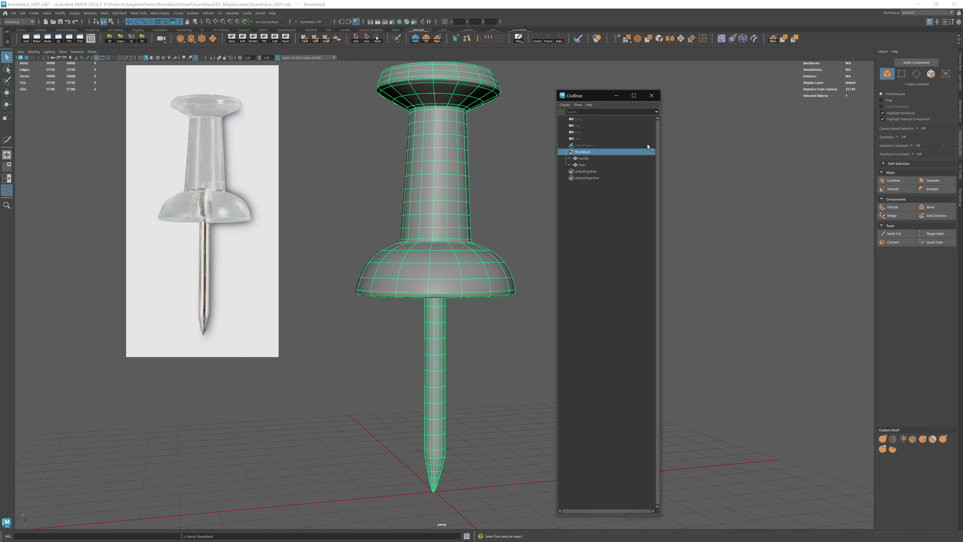
Step: Try moving the whole thumbtack group away from the origin with the Move tool, and undo the move
{"action": "left_click_drag", "start_coordinate": [505, 123], "coordinate": [493, 110], "text": "alt"}
{"action": "left_click", "coordinate": [501, 129]}
{"action": "left_click_drag", "start_coordinate": [503, 144], "coordinate": [506, 132], "text": "alt"}
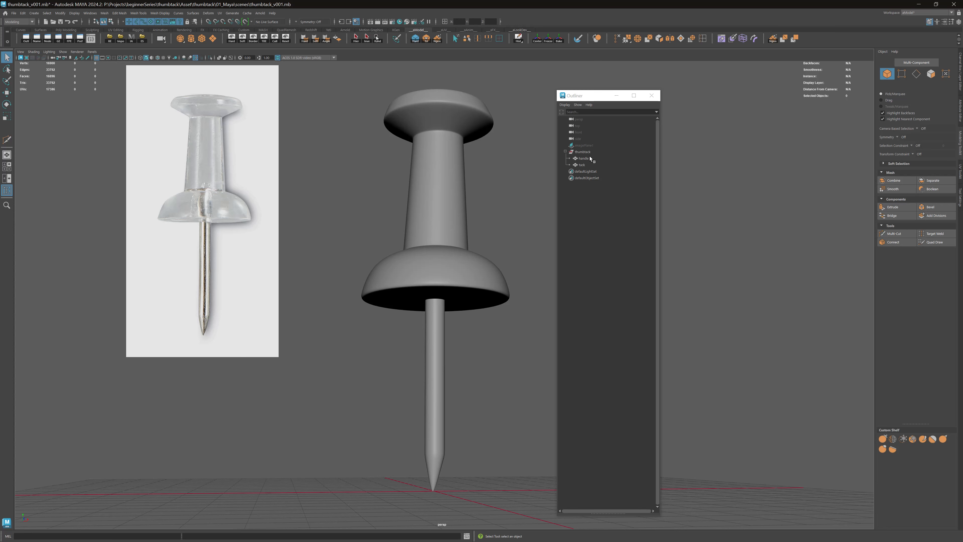
{"action": "left_click", "coordinate": [579, 152]}
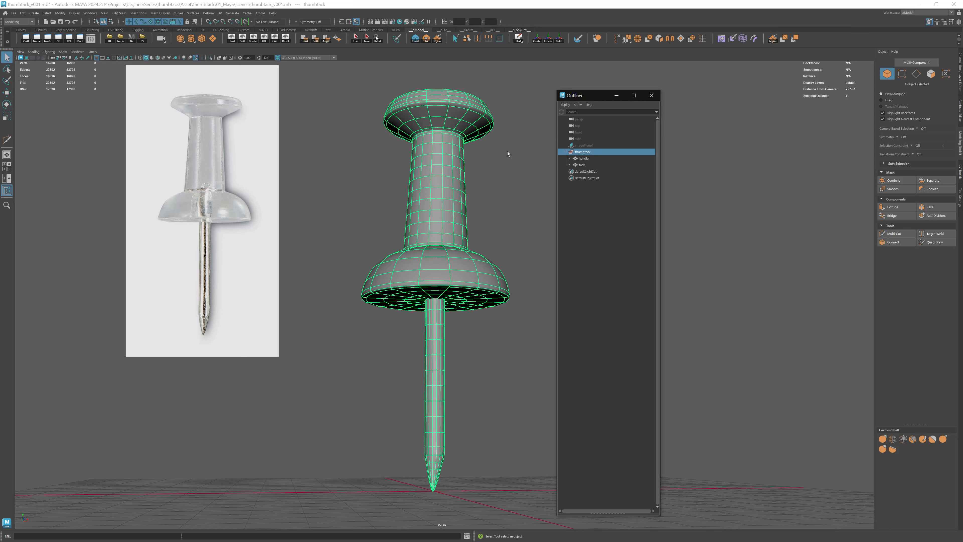
{"action": "key", "text": "w"}
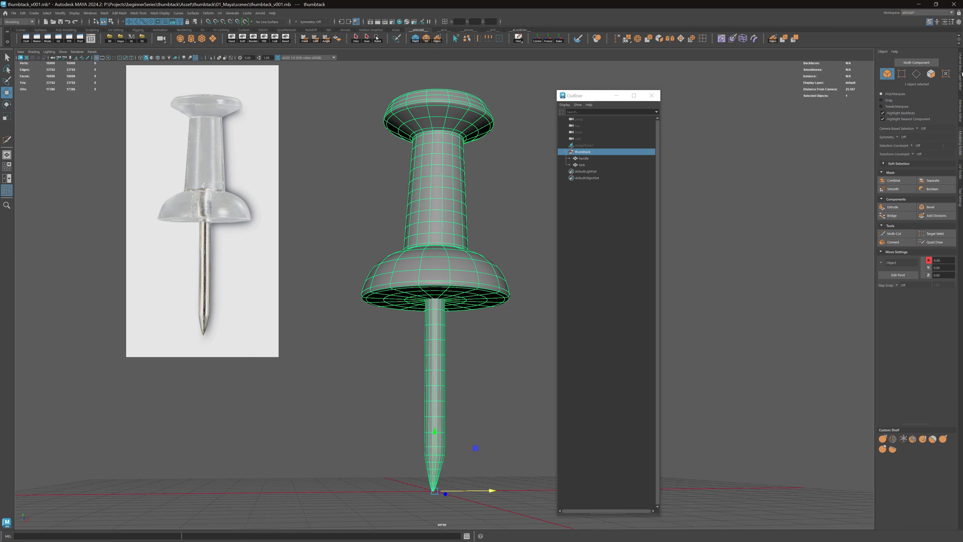
{"action": "left_click", "coordinate": [960, 71]}
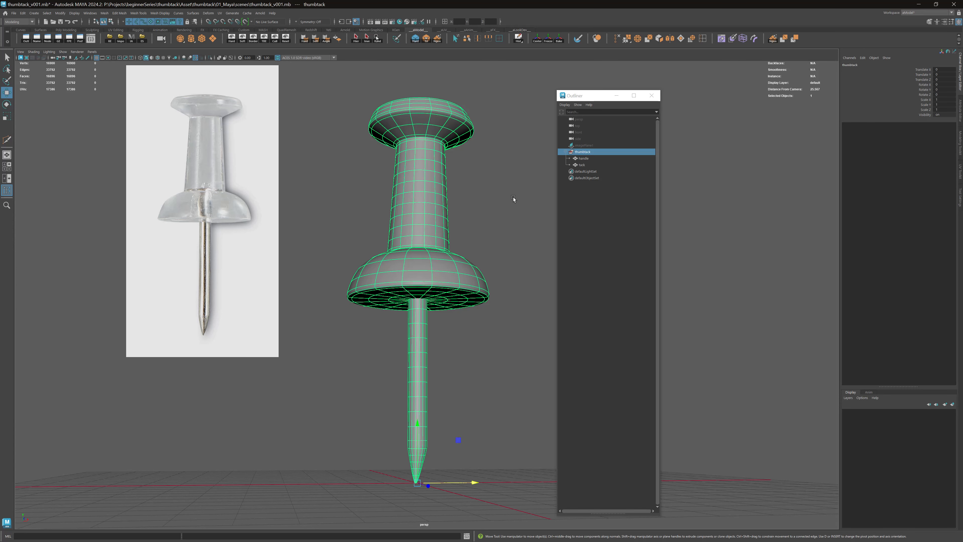
{"action": "left_click_drag", "start_coordinate": [512, 195], "coordinate": [452, 182], "text": "alt"}
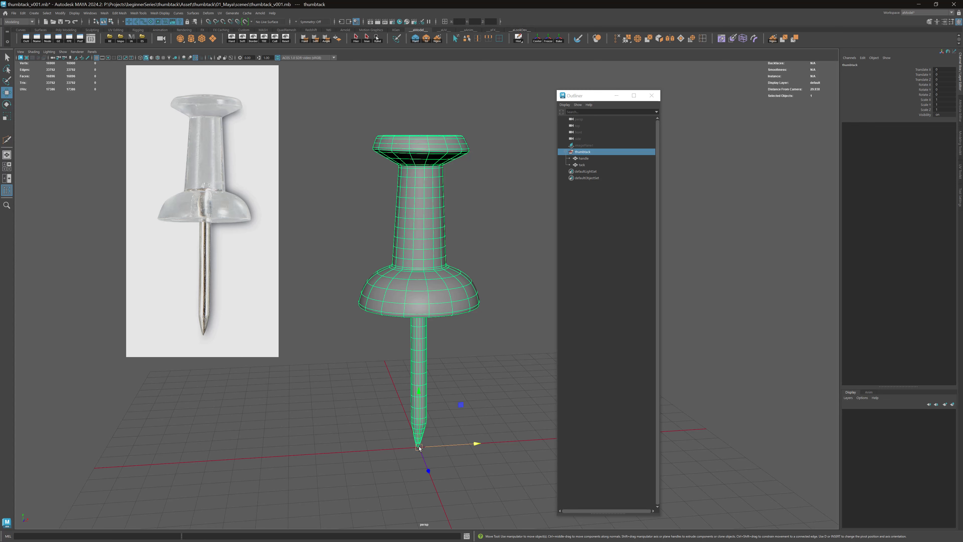
{"action": "left_click_drag", "start_coordinate": [419, 446], "coordinate": [432, 349]}
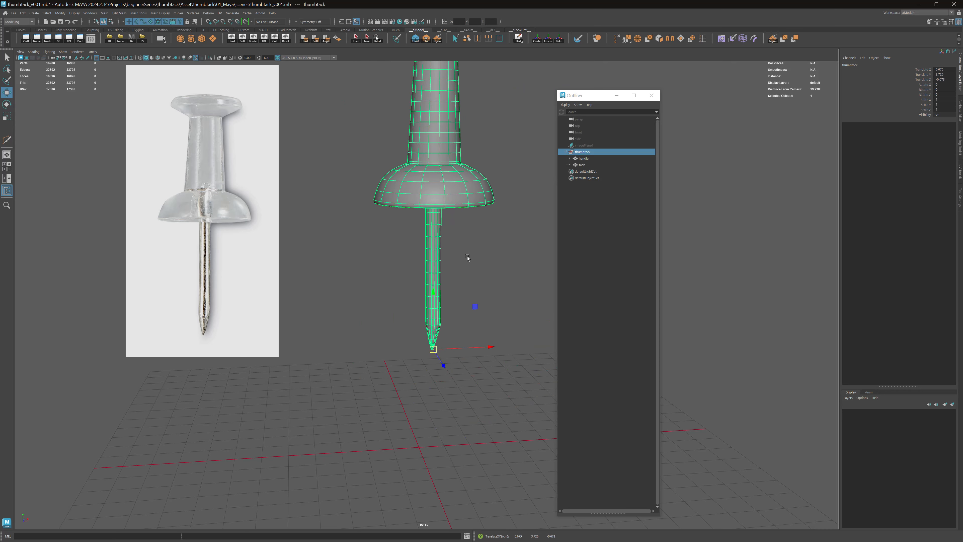
{"action": "middle_click_drag", "start_coordinate": [514, 206], "coordinate": [515, 269], "text": "alt"}
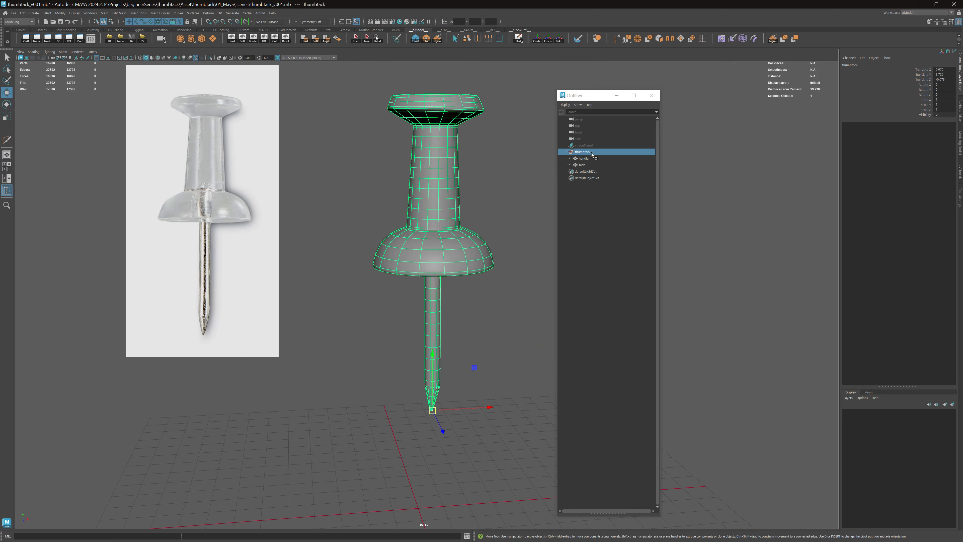
{"action": "key", "text": "ctrl+z"}
Step: Try moving the handle alone and together with the tack, undoing each move
{"action": "left_click", "coordinate": [583, 158]}
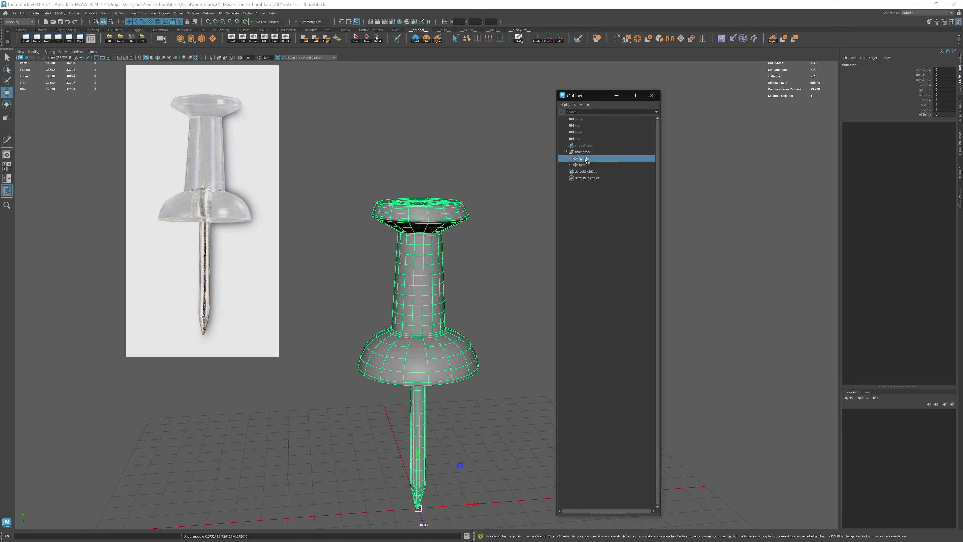
{"action": "left_click_drag", "start_coordinate": [418, 368], "coordinate": [487, 298]}
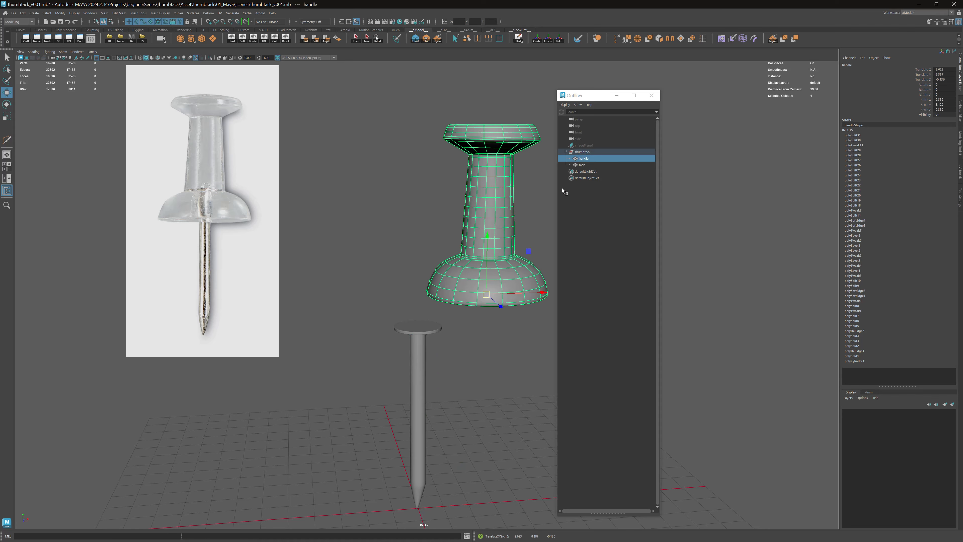
{"action": "key", "text": "ctrl+z"}
{"action": "left_click", "coordinate": [582, 164], "text": "ctrl"}
{"action": "middle_click_drag", "start_coordinate": [444, 312], "coordinate": [501, 179]}
{"action": "key", "text": "ctrl+z"}
{"action": "key", "text": "ctrl+z"}
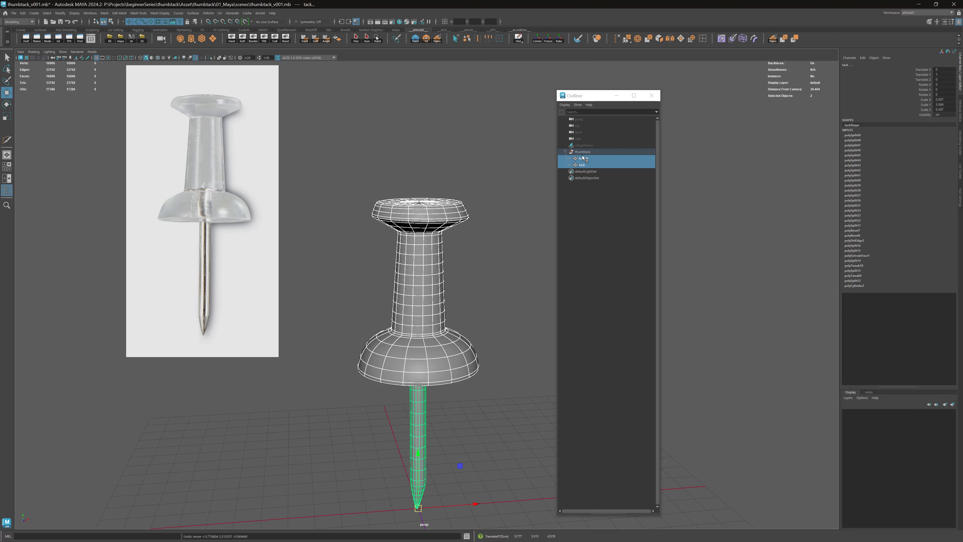
Step: Select the thumbtack group again, test moving both parts as one unit, and undo the move
{"action": "left_click", "coordinate": [592, 153]}
{"action": "left_click_drag", "start_coordinate": [482, 188], "coordinate": [474, 192], "text": "alt"}
{"action": "middle_click_drag", "start_coordinate": [497, 321], "coordinate": [479, 267]}
{"action": "key", "text": "ctrl+z"}
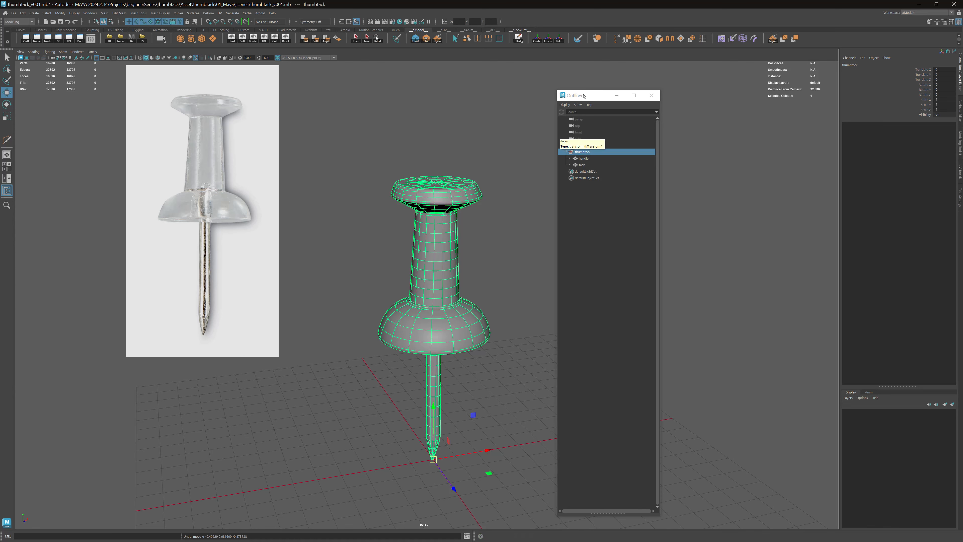
Step: Dock the Outliner beside the viewport and turn off the smooth preview on the handle and tack
{"action": "left_click_drag", "start_coordinate": [575, 95], "coordinate": [587, 92]}
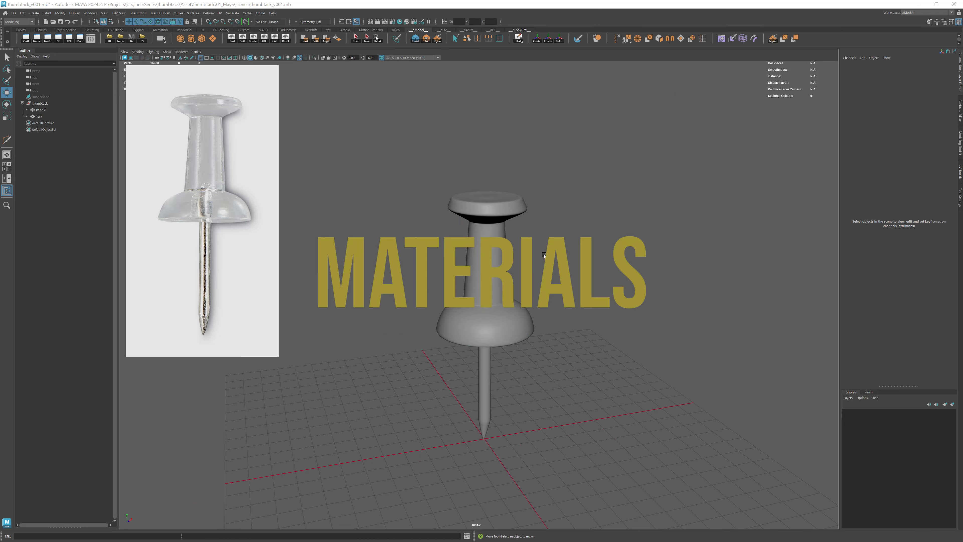
{"action": "left_click_drag", "start_coordinate": [542, 257], "coordinate": [420, 322], "text": "alt"}
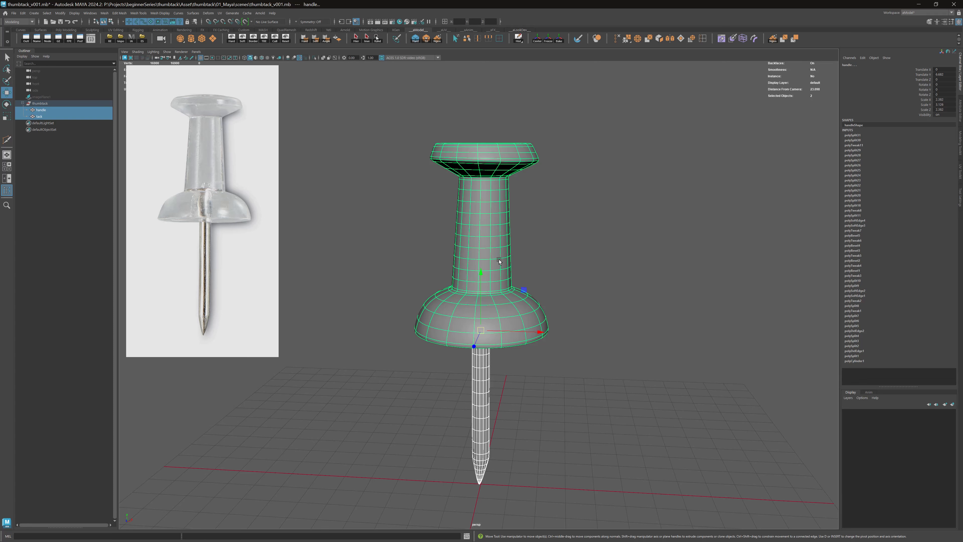
{"action": "key", "text": "1"}
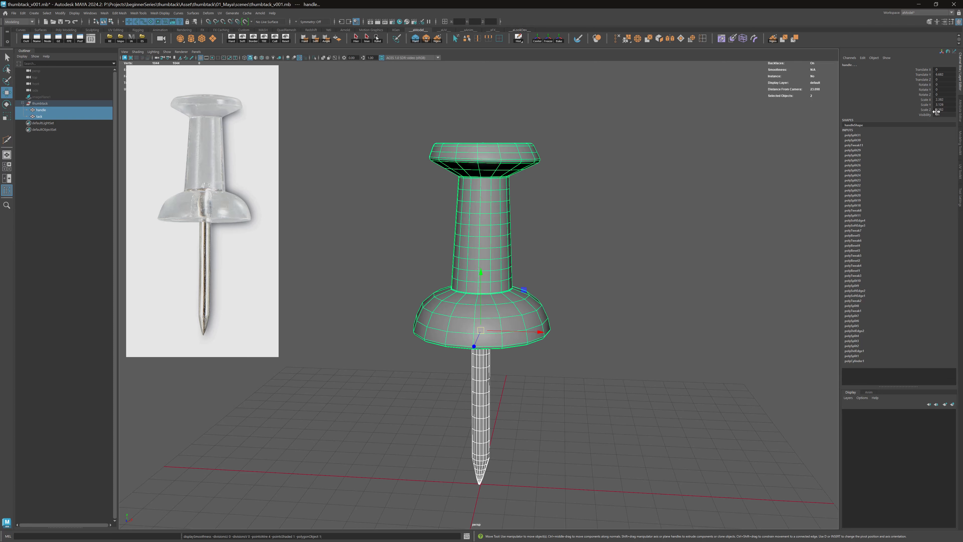
Step: Display the handle's attributes and examine its assigned shading group and standardSurface1 material settings
{"action": "key", "text": "ctrl+a"}
{"action": "left_click", "coordinate": [569, 155]}
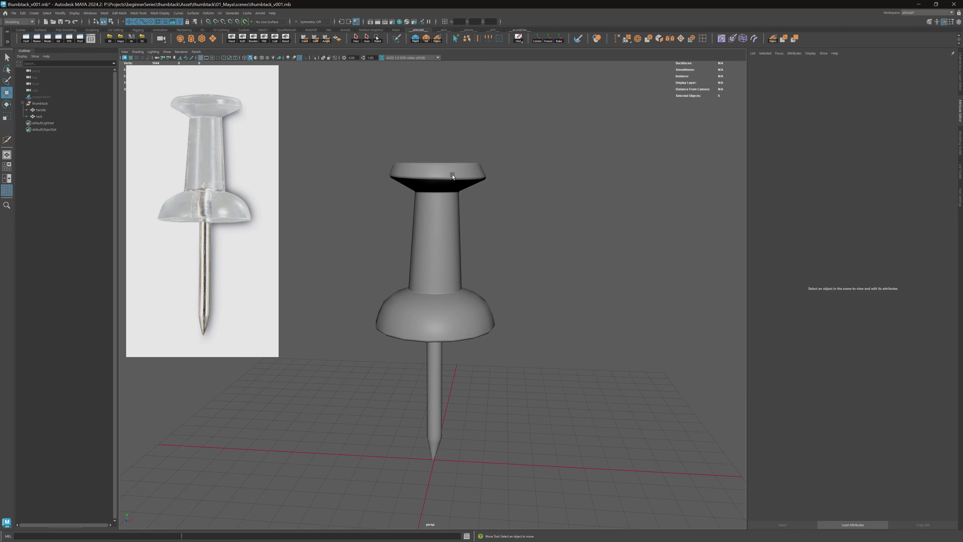
{"action": "left_click", "coordinate": [455, 172]}
{"action": "left_click_drag", "start_coordinate": [504, 170], "coordinate": [510, 188], "text": "alt"}
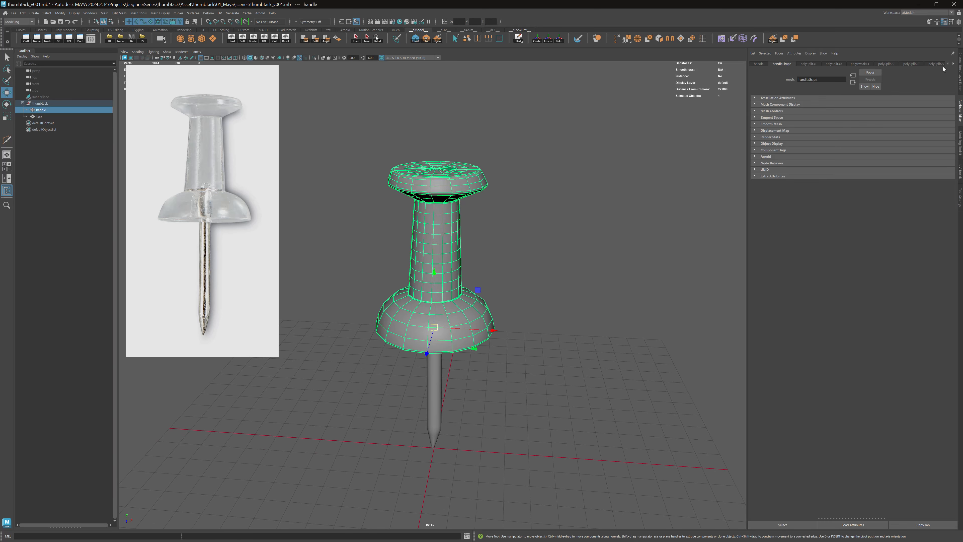
{"action": "left_click", "coordinate": [954, 64]}
{"action": "left_click", "coordinate": [954, 63]}
{"action": "left_click", "coordinate": [941, 64]}
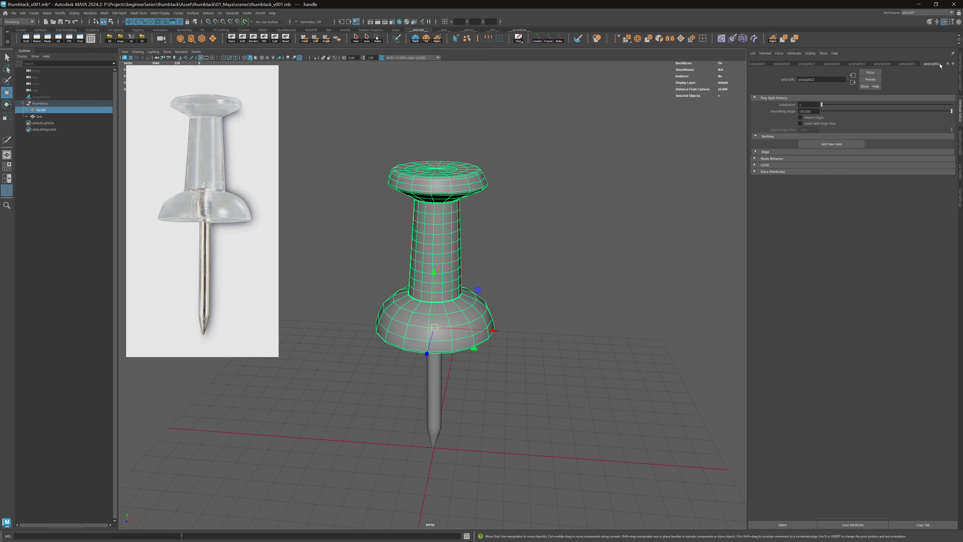
{"action": "left_click", "coordinate": [941, 64]}
{"action": "left_click", "coordinate": [941, 64]}
{"action": "left_click", "coordinate": [940, 65]}
{"action": "left_click", "coordinate": [940, 64]}
{"action": "left_click", "coordinate": [940, 65]}
{"action": "left_click", "coordinate": [940, 64]}
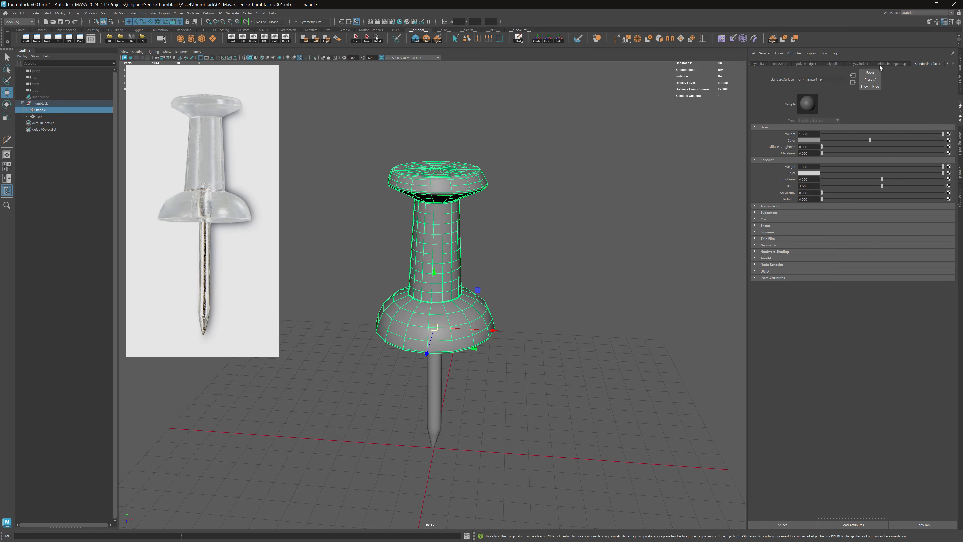
{"action": "left_click", "coordinate": [891, 64]}
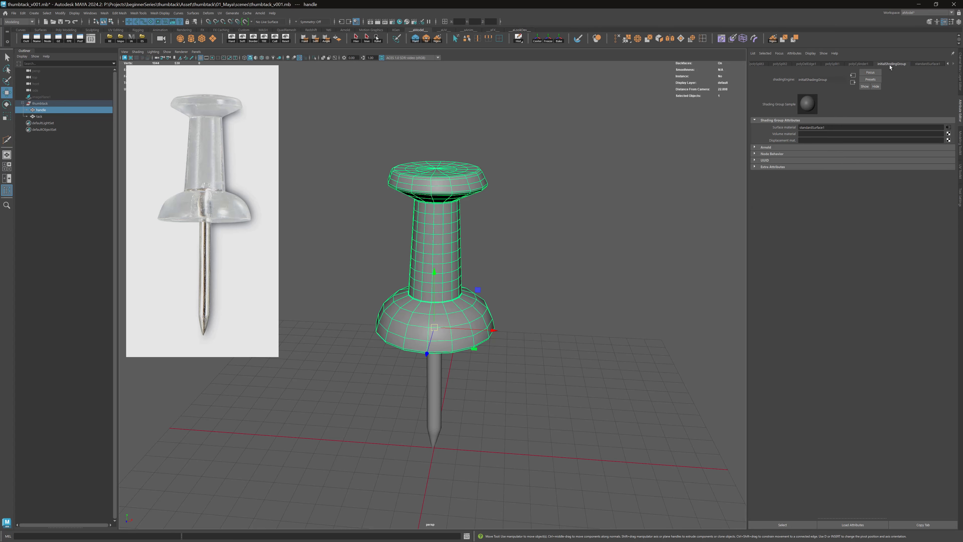
{"action": "left_click", "coordinate": [926, 64]}
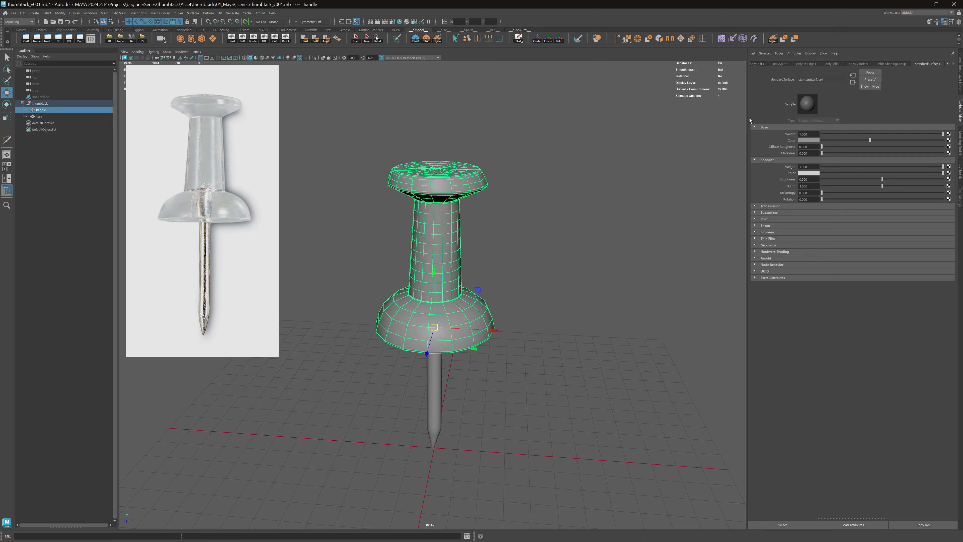
Step: Deselect the handle and open the Hypershade
{"action": "left_click", "coordinate": [644, 158]}
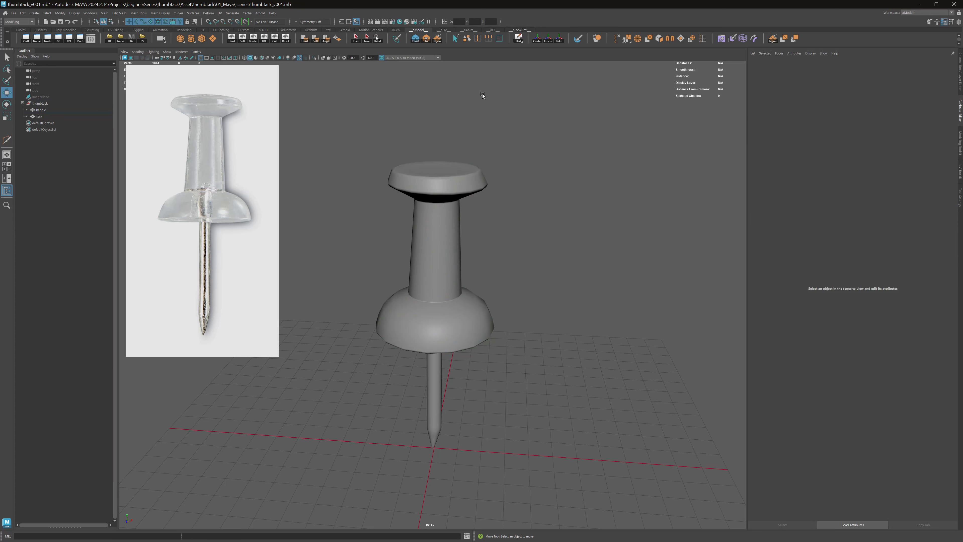
{"action": "left_click", "coordinate": [400, 22]}
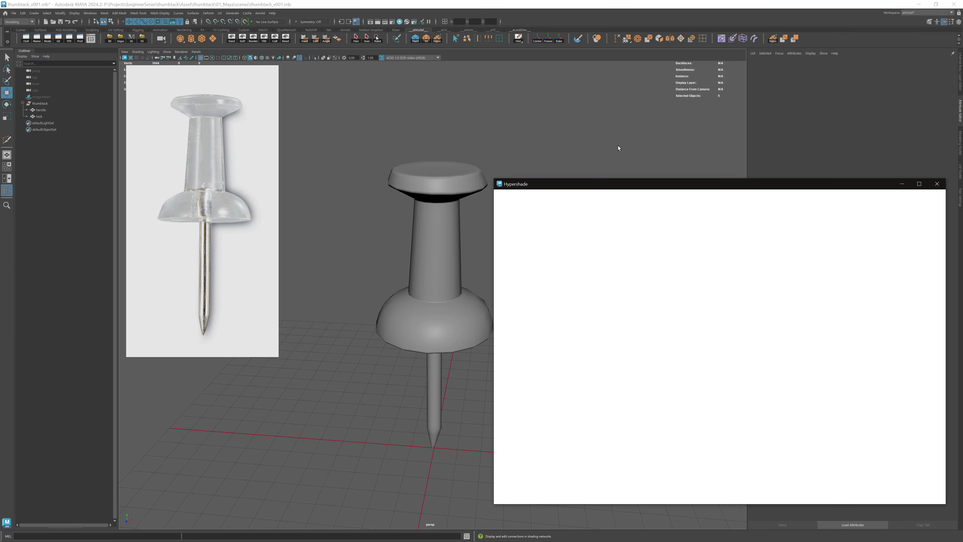
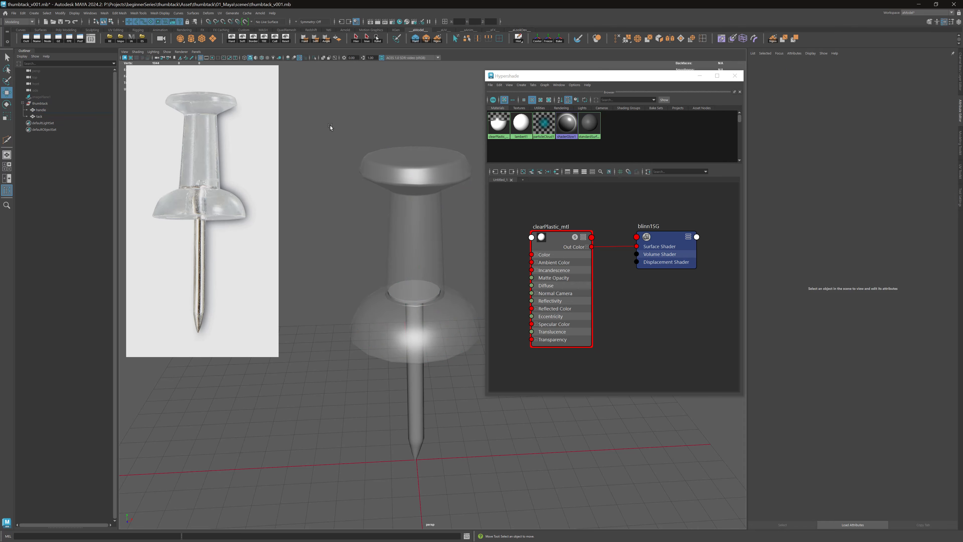
Step: Select the metal pin, tack, and assign a new Blinn material to it
{"action": "left_click", "coordinate": [428, 231]}
{"action": "left_click", "coordinate": [338, 258]}
{"action": "left_click", "coordinate": [419, 377]}
{"action": "right_click_drag", "start_coordinate": [417, 357], "coordinate": [414, 524]}
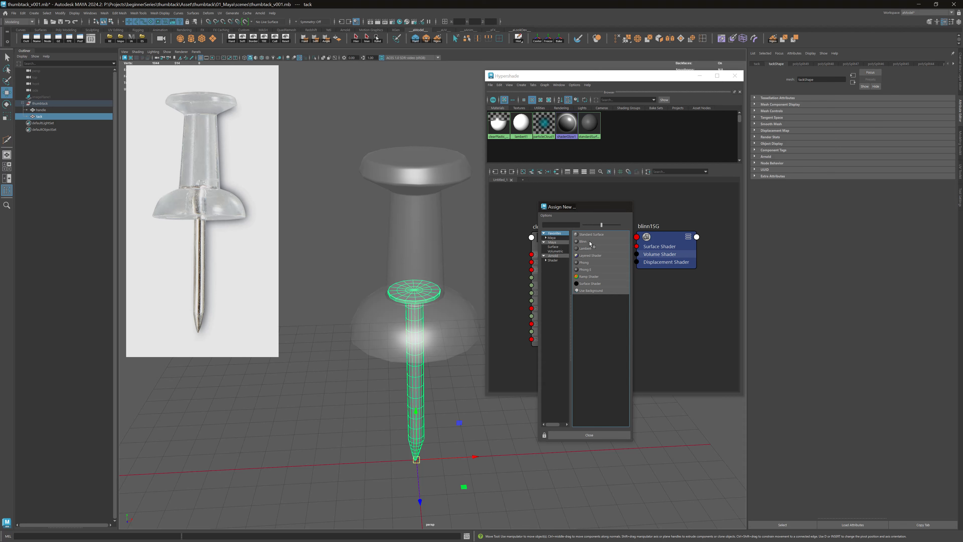
{"action": "left_click", "coordinate": [549, 240]}
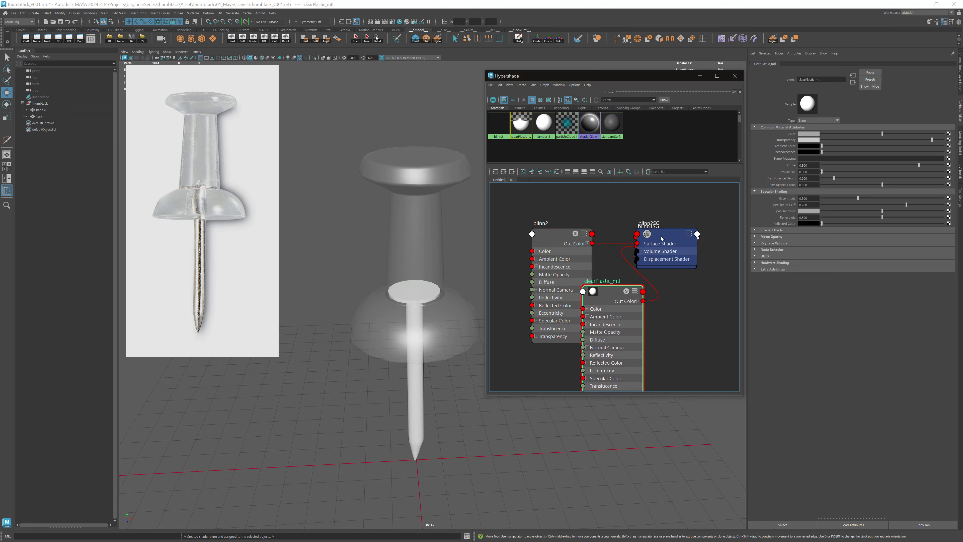
Step: Move the new Blinn node clear of the other nodes in the Hypershade and rename it "metal_mtl"
{"action": "left_click_drag", "start_coordinate": [552, 232], "coordinate": [547, 218]}
{"action": "double_click", "coordinate": [536, 208]}
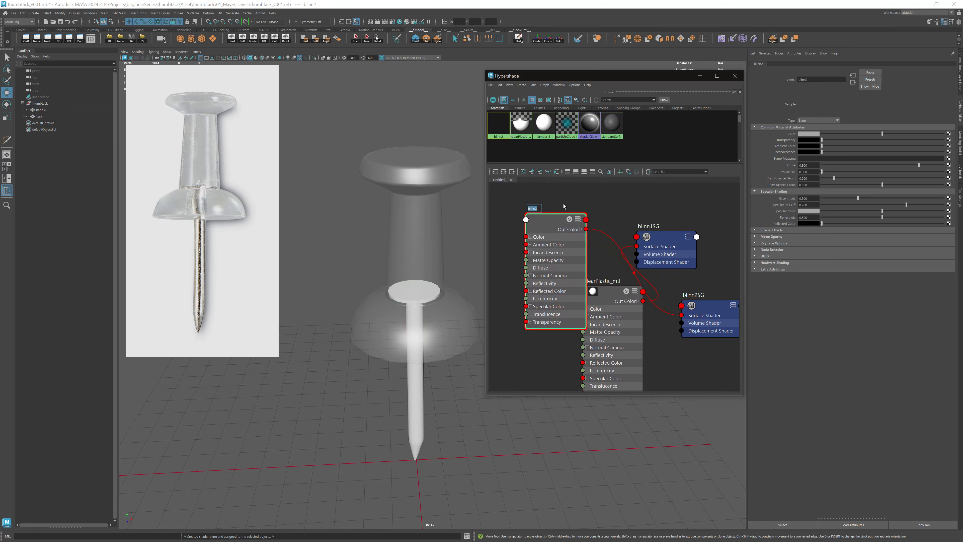
{"action": "type", "text": "metal mtl"}
{"action": "key", "text": "Return"}
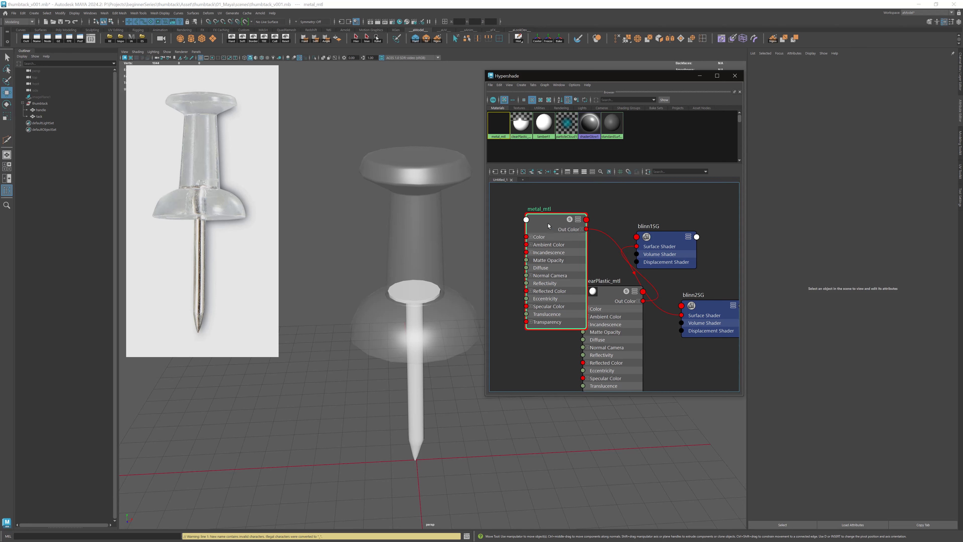
{"action": "left_click_drag", "start_coordinate": [669, 79], "coordinate": [653, 73]}
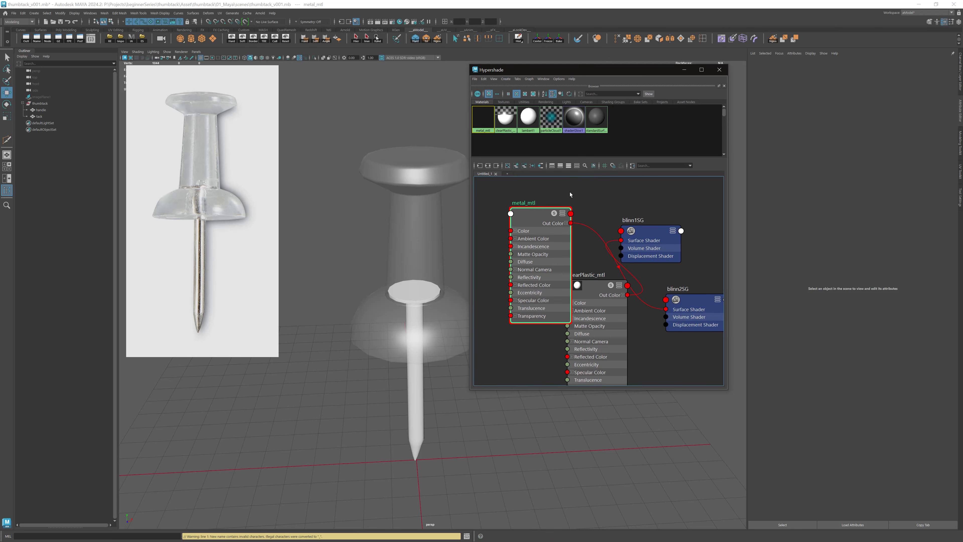
Step: Darken the base color of metal_mtl to near black and brighten its specular color
{"action": "left_click", "coordinate": [529, 222]}
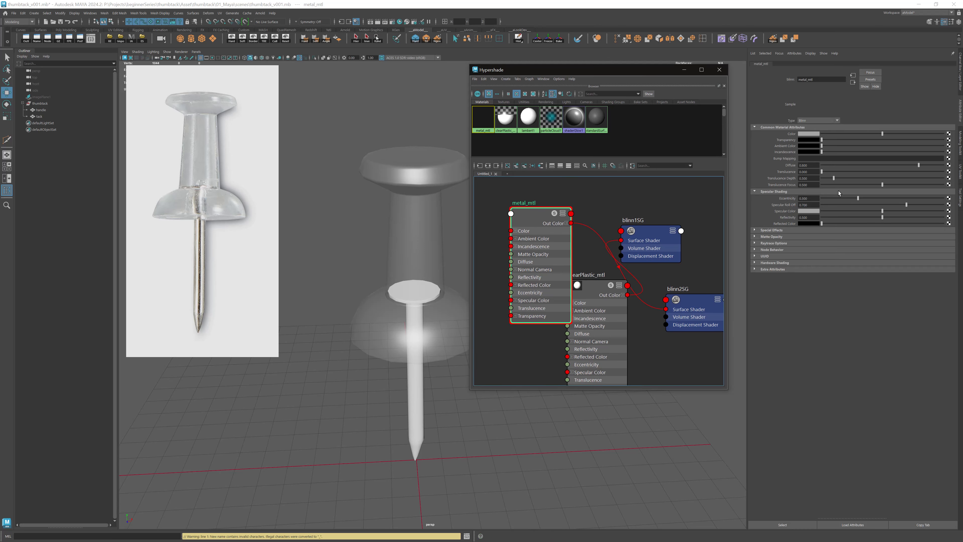
{"action": "left_click_drag", "start_coordinate": [881, 134], "coordinate": [830, 134]}
{"action": "left_click_drag", "start_coordinate": [883, 215], "coordinate": [934, 212]}
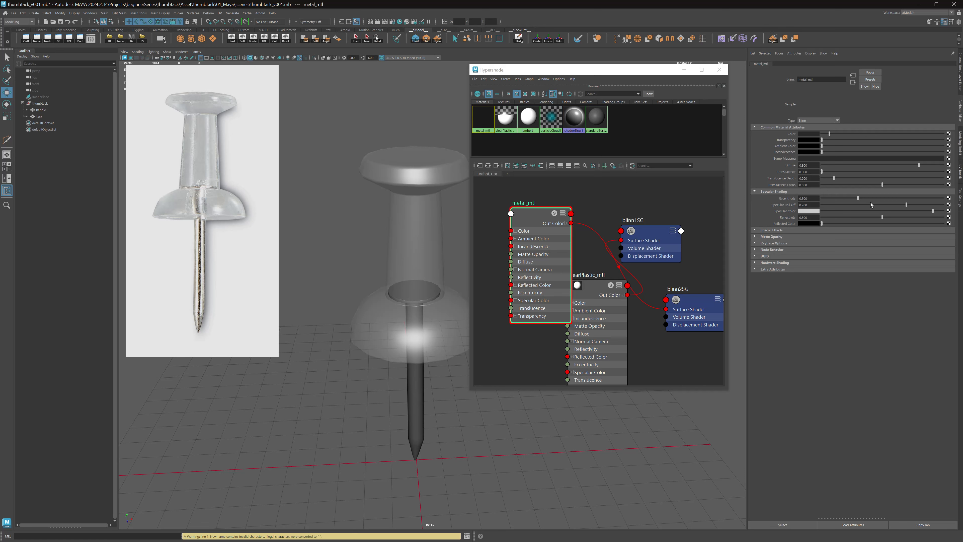
Step: Raise the eccentricity and lower the specular roll off of metal_mtl, and darken its base color a little more
{"action": "left_click_drag", "start_coordinate": [857, 198], "coordinate": [936, 205]}
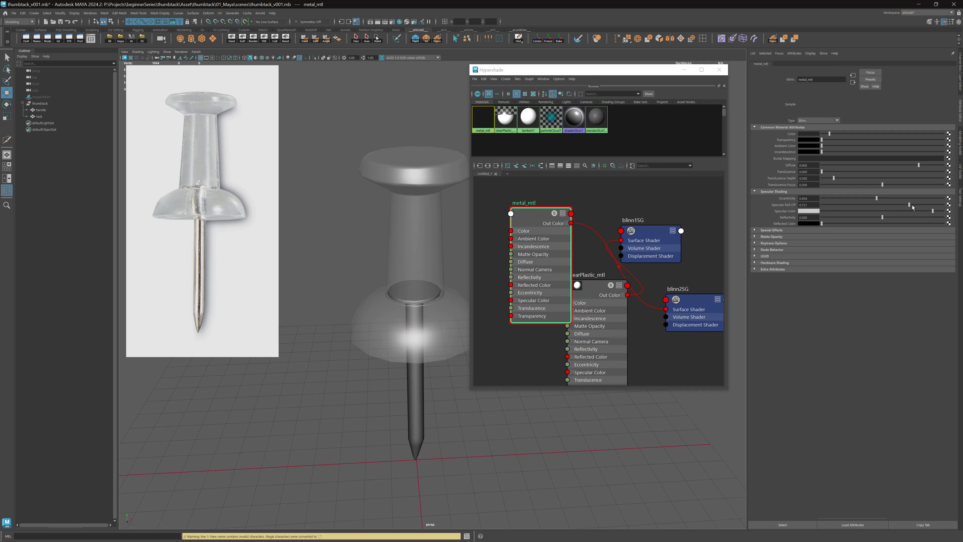
{"action": "left_click_drag", "start_coordinate": [876, 199], "coordinate": [857, 205]}
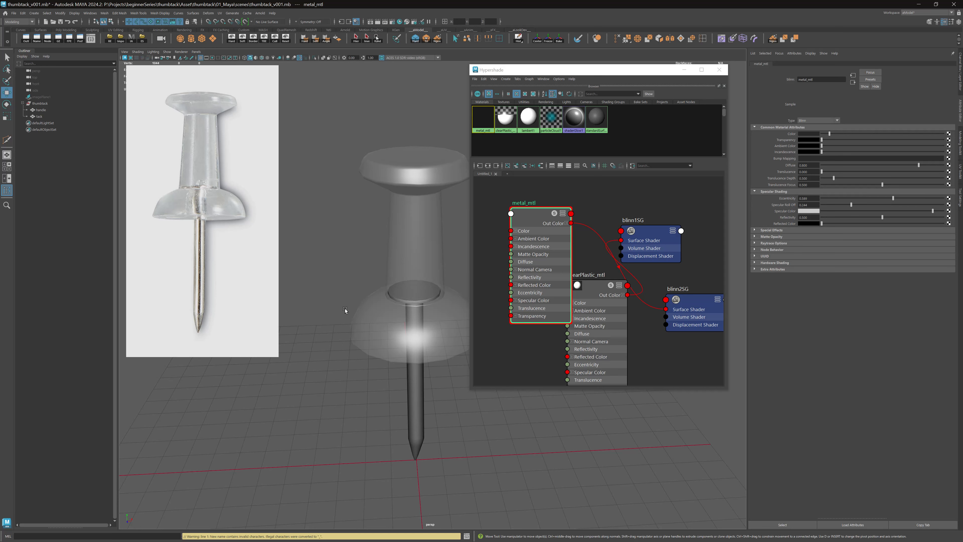
{"action": "left_click_drag", "start_coordinate": [391, 330], "coordinate": [480, 330], "text": "alt"}
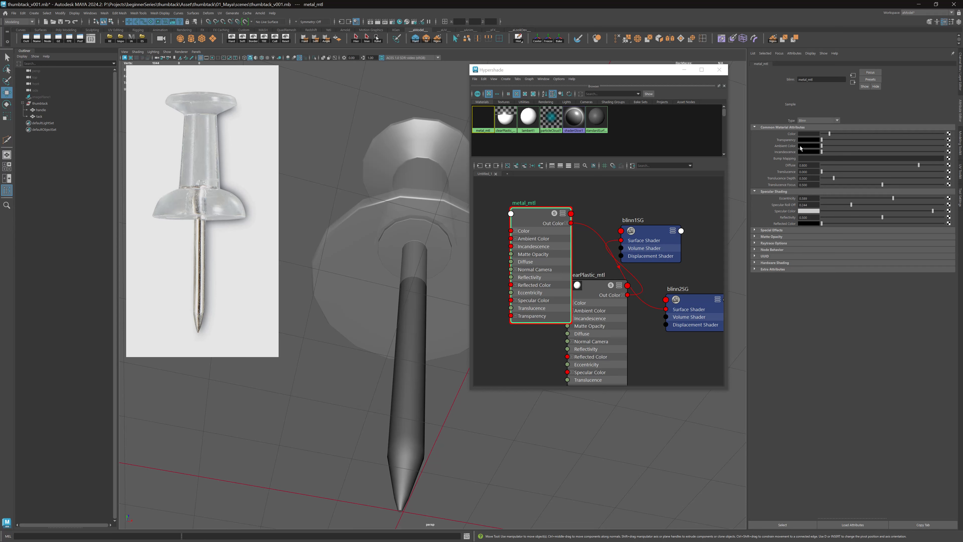
{"action": "left_click_drag", "start_coordinate": [829, 135], "coordinate": [827, 135]}
{"action": "left_click_drag", "start_coordinate": [420, 215], "coordinate": [416, 251], "text": "alt"}
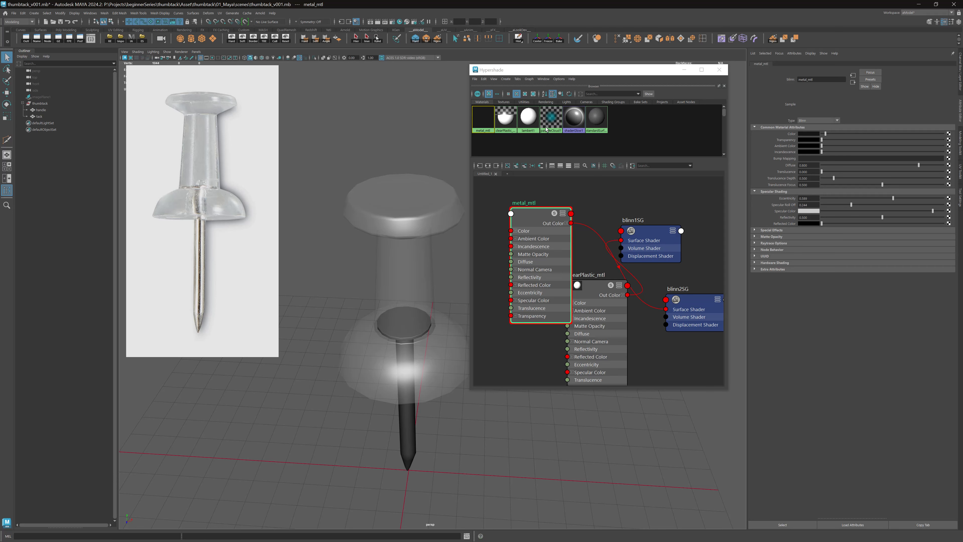
Step: Minimize the Hypershade and assign one existing opaque dark material to both the handle and the tack
{"action": "left_click_drag", "start_coordinate": [564, 76], "coordinate": [567, 77]}
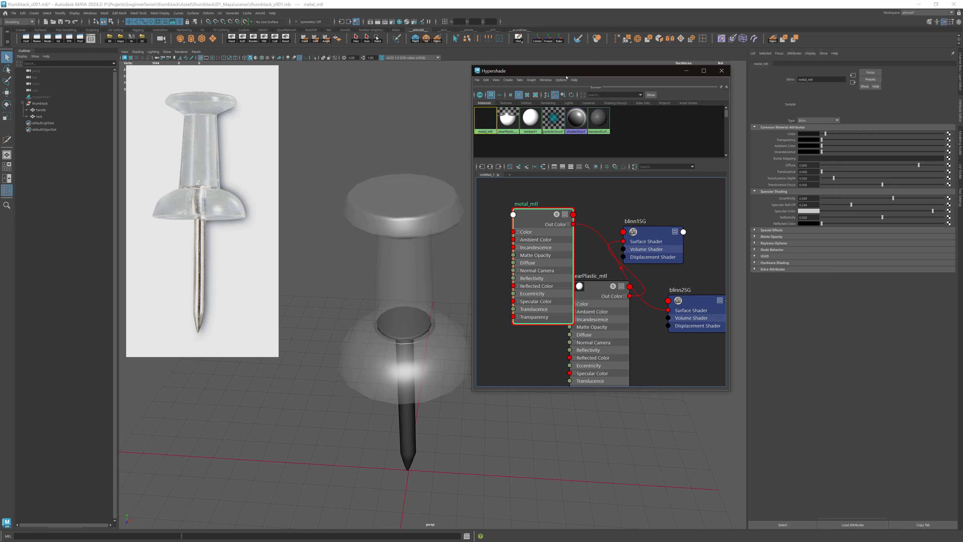
{"action": "left_click", "coordinate": [686, 72]}
{"action": "left_click_drag", "start_coordinate": [478, 180], "coordinate": [504, 178], "text": "alt"}
{"action": "left_click_drag", "start_coordinate": [546, 140], "coordinate": [387, 391]}
{"action": "right_click", "coordinate": [459, 253]}
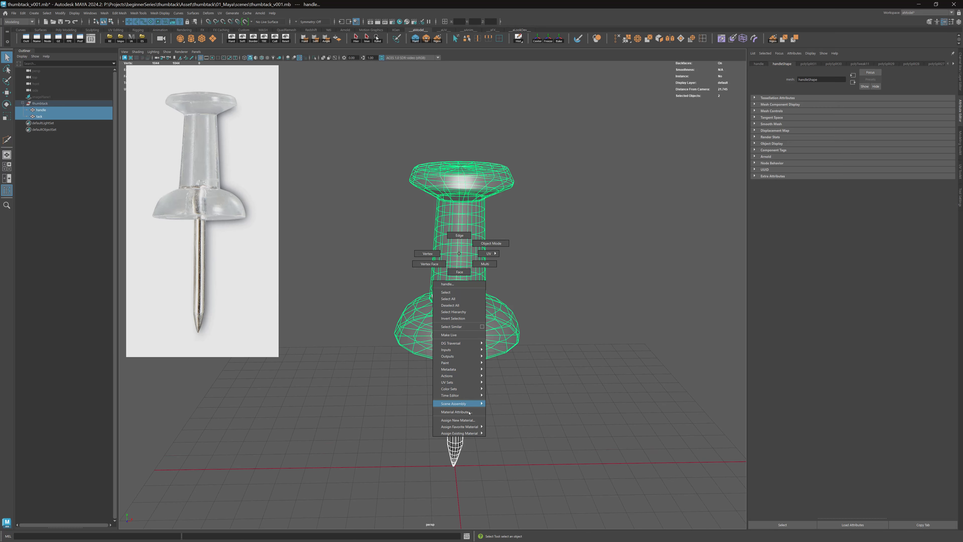
{"action": "mouse_move", "coordinate": [470, 433]}
{"action": "left_click", "coordinate": [504, 439]}
{"action": "left_click", "coordinate": [510, 414]}
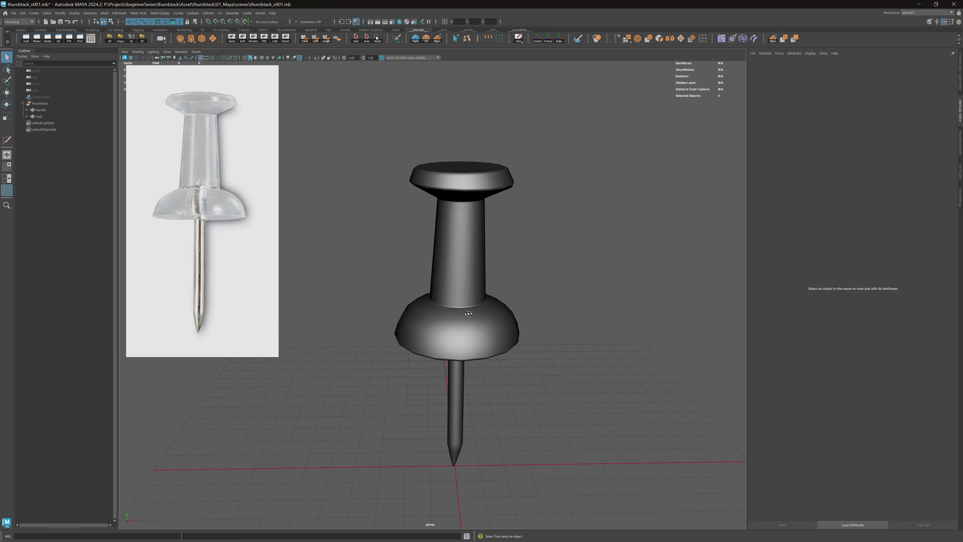
Step: Turn on smooth mesh preview for both the handle and the tack, and clear the selection
{"action": "left_click_drag", "start_coordinate": [468, 314], "coordinate": [505, 296], "text": "alt"}
{"action": "left_click_drag", "start_coordinate": [384, 128], "coordinate": [542, 403]}
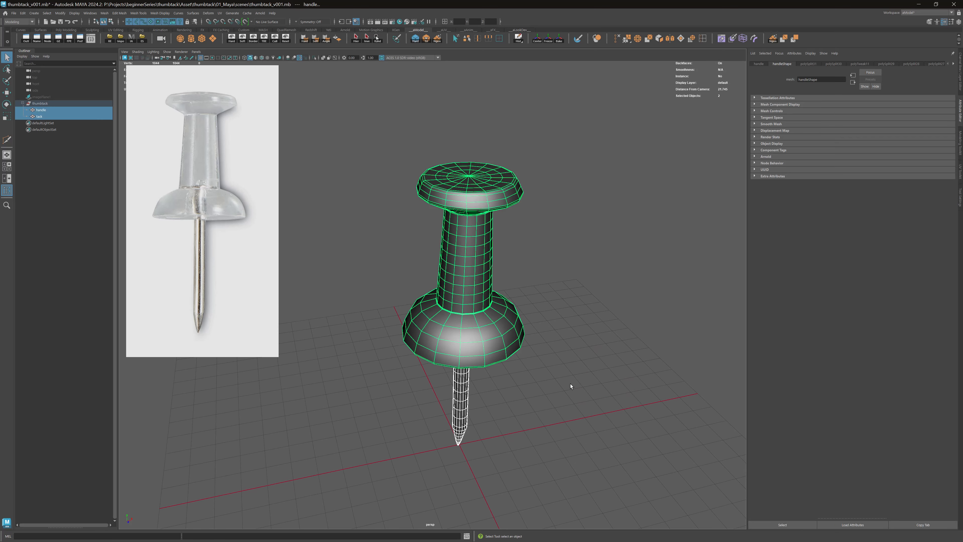
{"action": "left_click", "coordinate": [561, 381]}
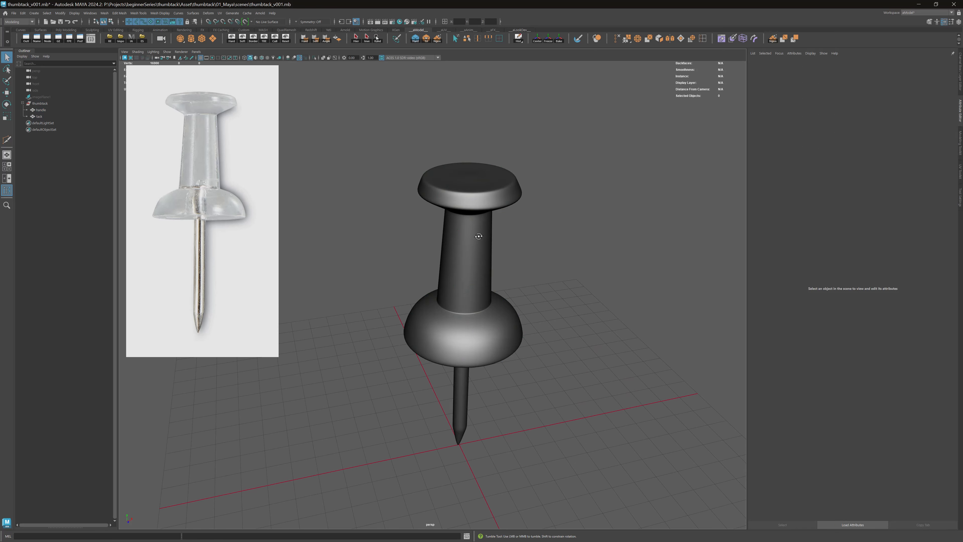
Step: Examine the shading of the crease where the handle's stem meets its rounded base and compare it with the reference photo
{"action": "left_click_drag", "start_coordinate": [453, 243], "coordinate": [482, 236], "text": "alt"}
{"action": "scroll", "coordinate": [510, 339], "scroll_direction": "up", "scroll_amount": 5}
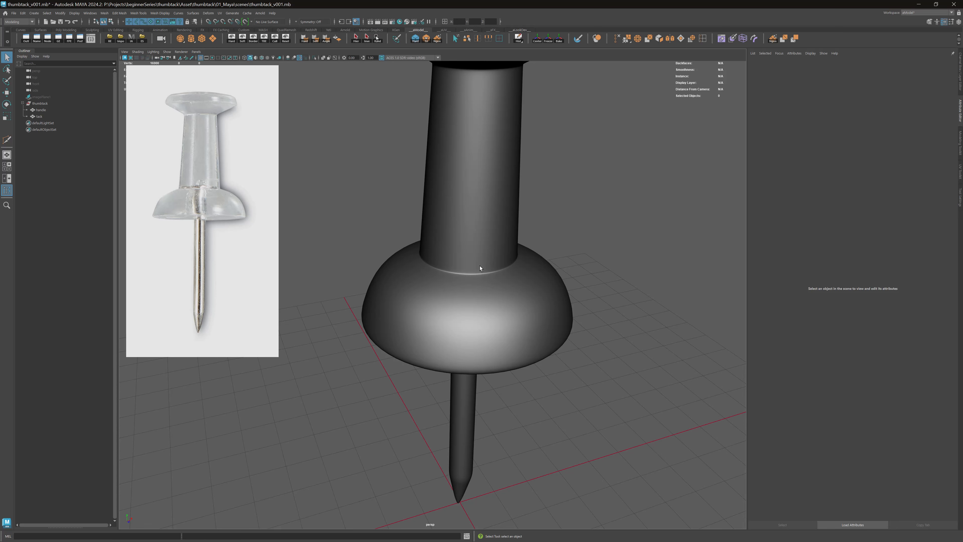
{"action": "scroll", "coordinate": [219, 197], "scroll_direction": "up", "scroll_amount": 5}
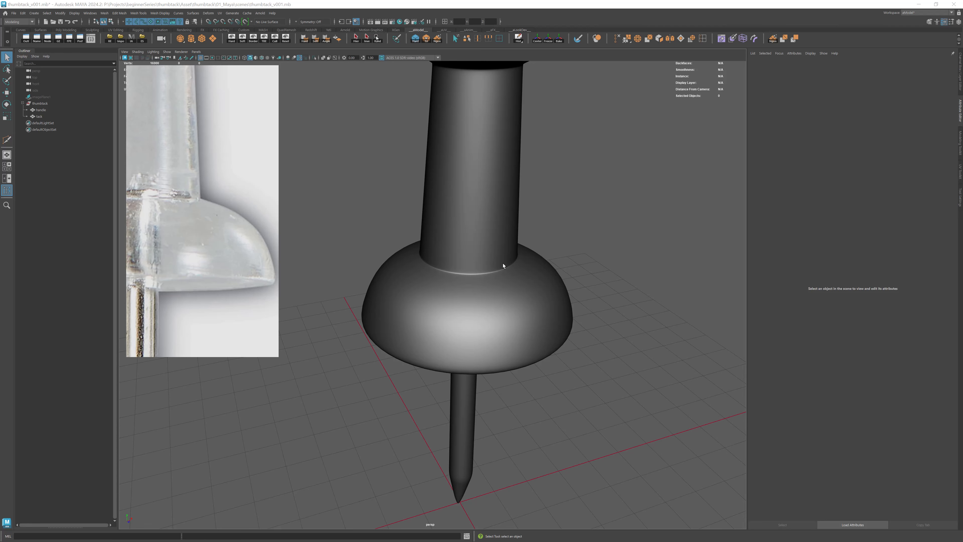
{"action": "scroll", "coordinate": [504, 265], "scroll_direction": "up", "scroll_amount": 5}
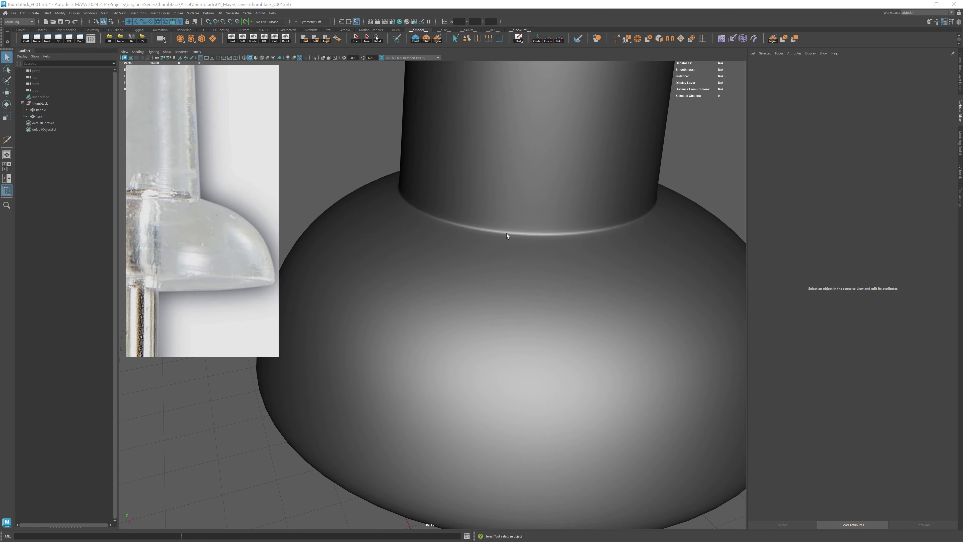
{"action": "left_click_drag", "start_coordinate": [531, 230], "coordinate": [544, 245], "text": "alt"}
{"action": "middle_click_drag", "start_coordinate": [543, 245], "coordinate": [455, 217], "text": "alt"}
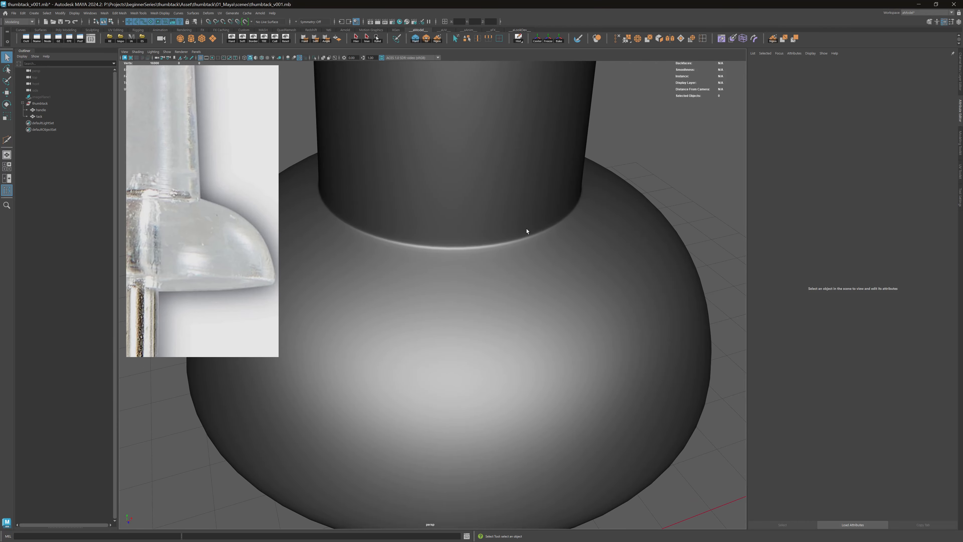
{"action": "right_click_drag", "start_coordinate": [526, 231], "coordinate": [576, 222], "text": "alt"}
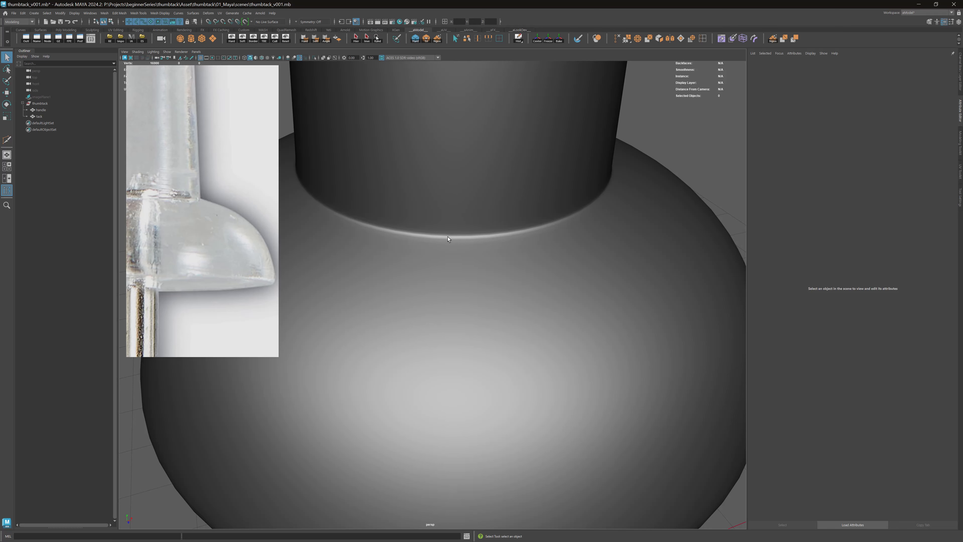
{"action": "left_click_drag", "start_coordinate": [508, 246], "coordinate": [475, 245], "text": "alt"}
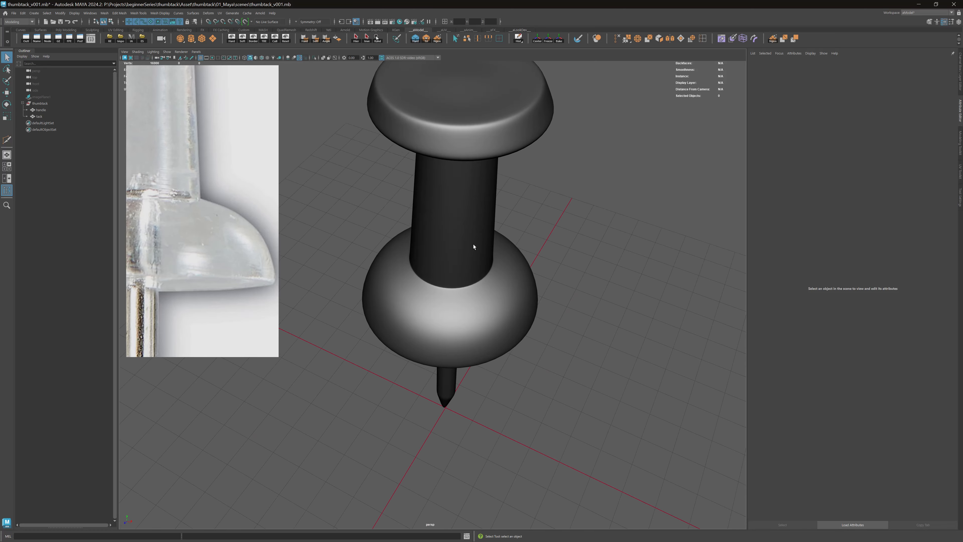
{"action": "middle_click_drag", "start_coordinate": [475, 245], "coordinate": [465, 308], "text": "alt"}
{"action": "left_click_drag", "start_coordinate": [465, 309], "coordinate": [484, 261], "text": "alt"}
Step: Compare the handle's cap in unsmoothed and smoothed display, leaving the smooth preview on
{"action": "left_click", "coordinate": [459, 274]}
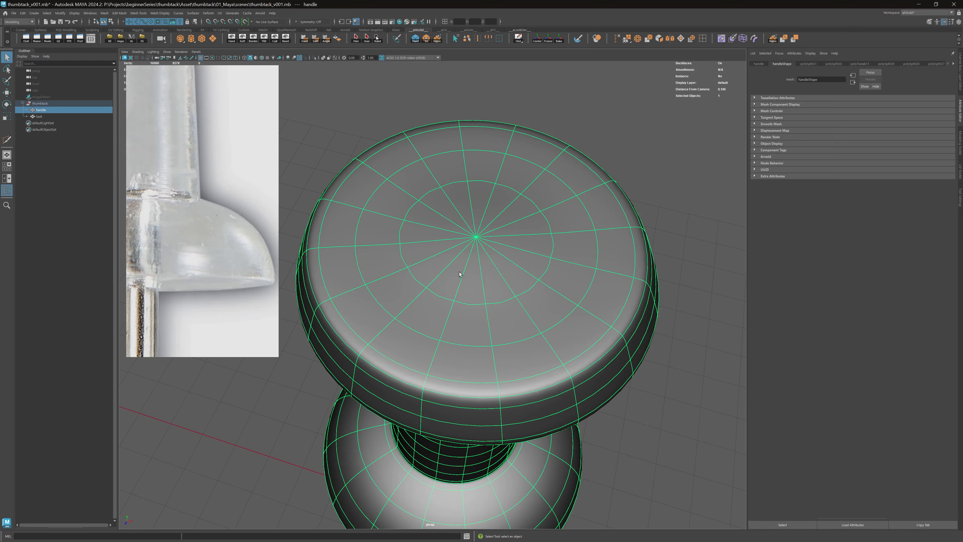
{"action": "key", "text": "1"}
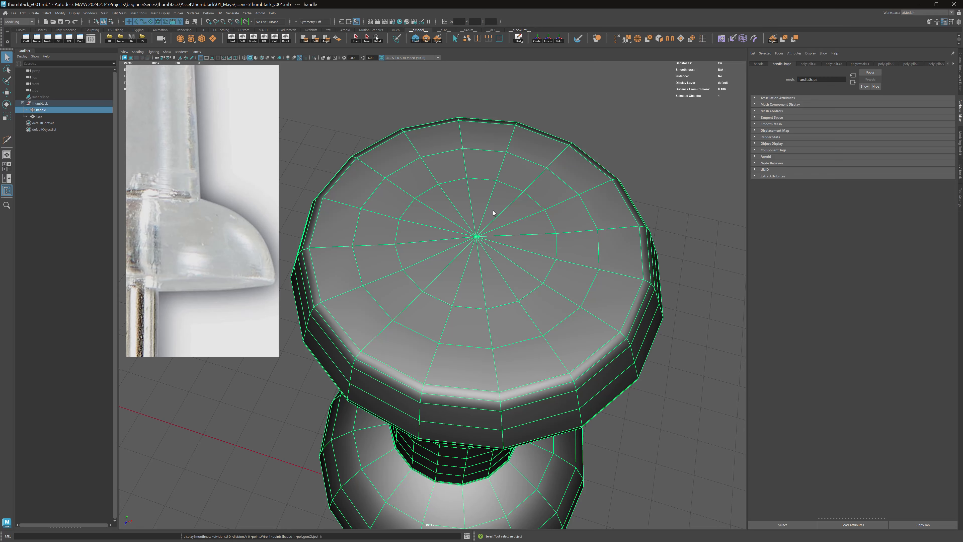
{"action": "key", "text": "3"}
{"action": "left_click", "coordinate": [648, 182]}
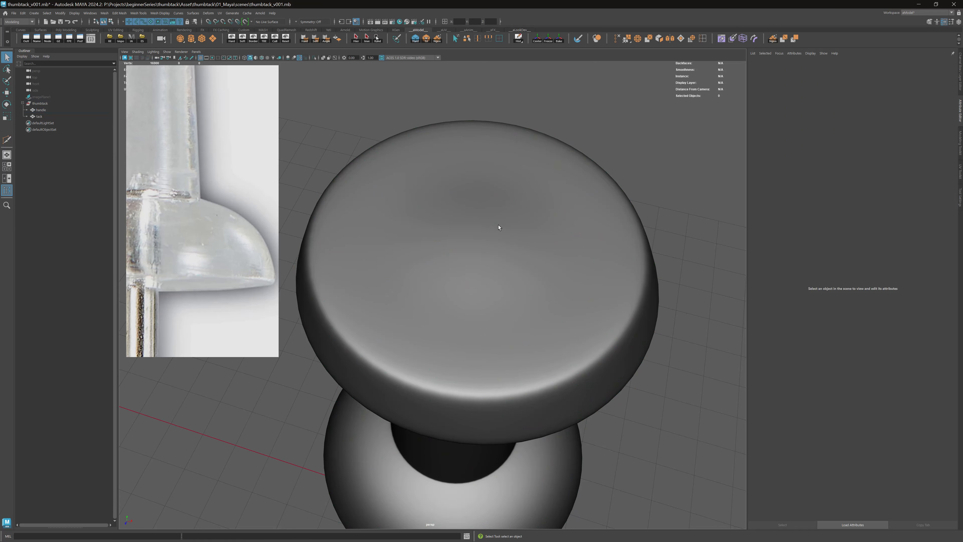
Step: Raise the center vertex of the handle's cap very slightly and check the smoothed surface around it
{"action": "right_click_drag", "start_coordinate": [494, 230], "coordinate": [475, 233]}
{"action": "left_click", "coordinate": [476, 237]}
{"action": "key", "text": "w"}
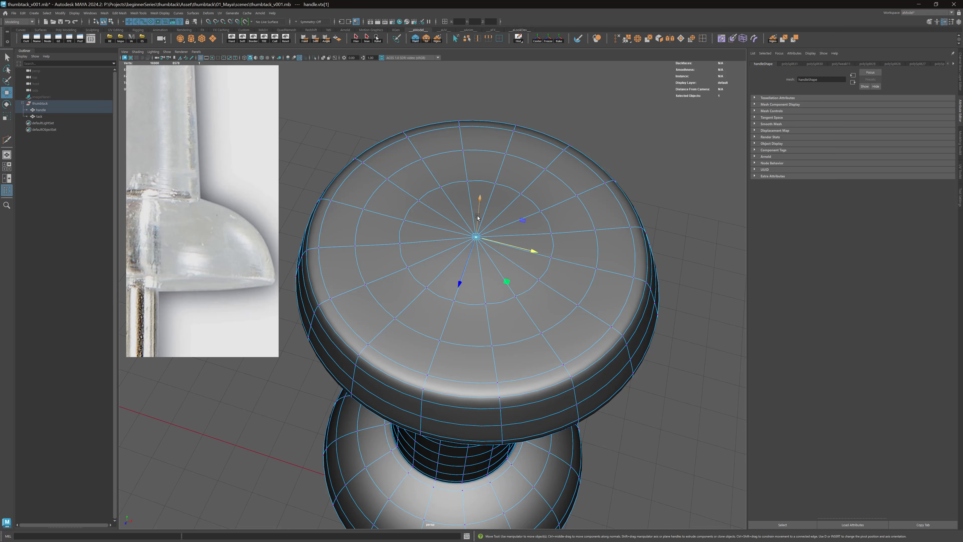
{"action": "left_click_drag", "start_coordinate": [477, 215], "coordinate": [476, 214]}
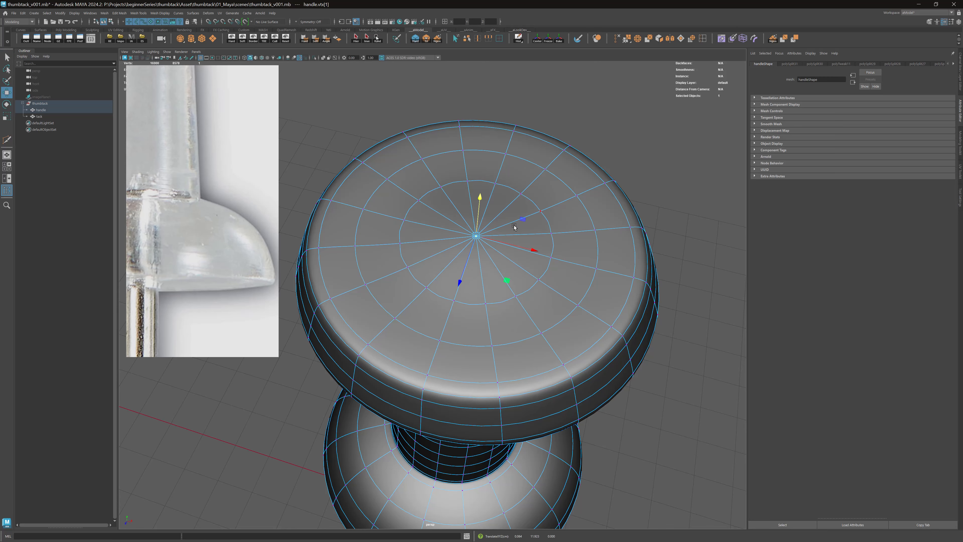
{"action": "key", "text": "alt+d"}
{"action": "left_click_drag", "start_coordinate": [528, 230], "coordinate": [508, 247], "text": "alt"}
{"action": "right_click_drag", "start_coordinate": [508, 246], "coordinate": [546, 237], "text": "alt"}
{"action": "left_click", "coordinate": [548, 247]}
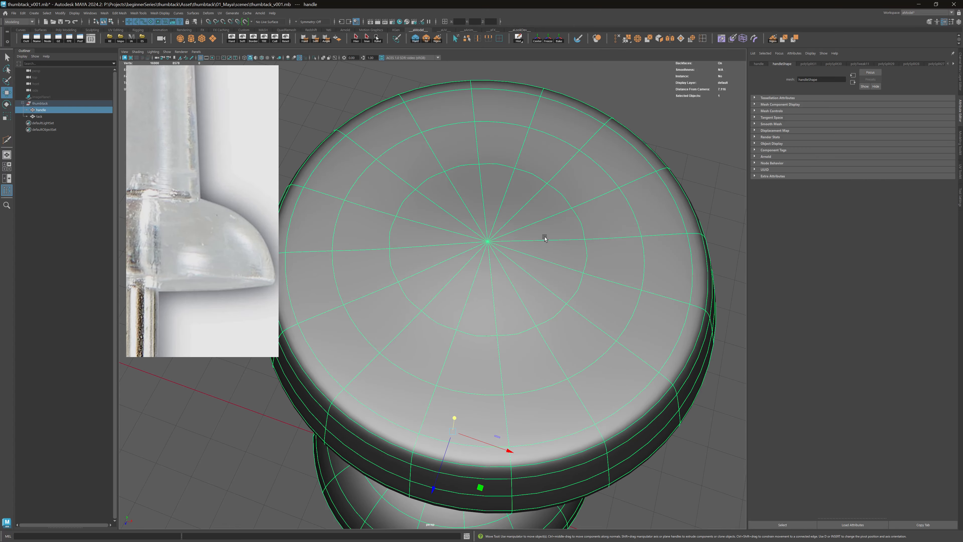
Step: Raise the cap's center vertex further to form a low peak where the spokes meet
{"action": "left_click_drag", "start_coordinate": [544, 238], "coordinate": [491, 215], "text": "alt"}
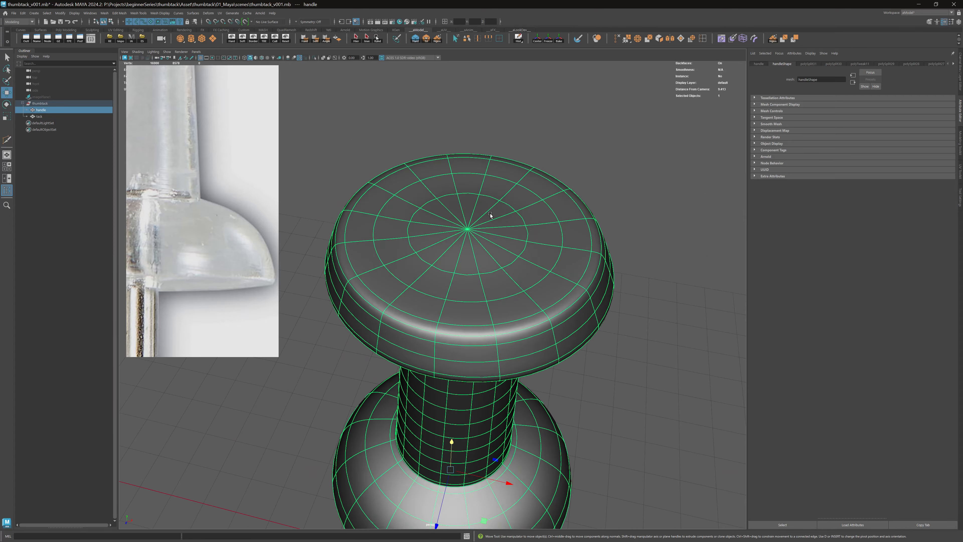
{"action": "right_click_drag", "start_coordinate": [490, 214], "coordinate": [465, 215]}
{"action": "left_click", "coordinate": [467, 229]}
{"action": "left_click_drag", "start_coordinate": [468, 229], "coordinate": [557, 238]}
{"action": "key", "text": "ctrl+z"}
{"action": "key", "text": "q"}
{"action": "key", "text": "alt+d"}
{"action": "scroll", "coordinate": [557, 238], "scroll_direction": "up", "scroll_amount": 3}
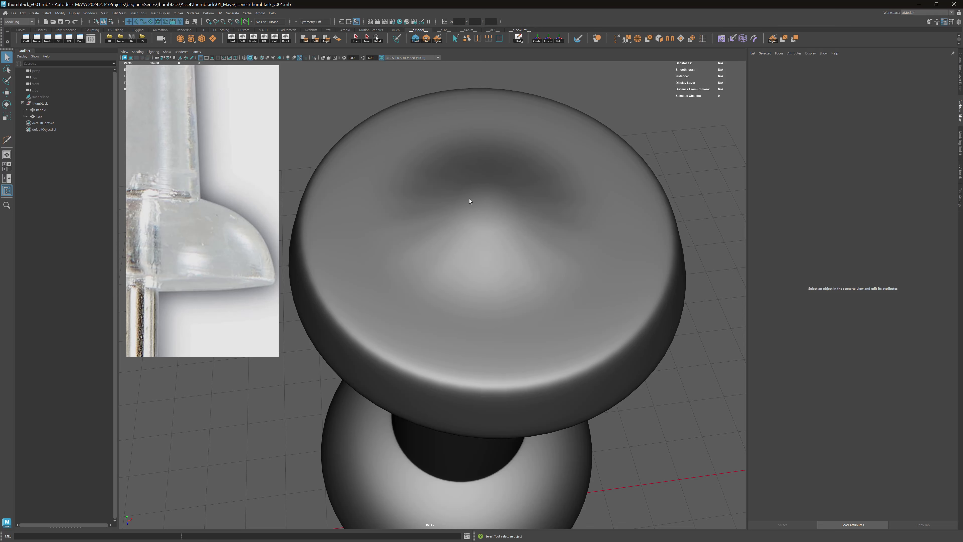
Step: Pull the center vertex of the cap up again to make the peak more pronounced
{"action": "right_click_drag", "start_coordinate": [480, 201], "coordinate": [450, 203]}
{"action": "left_click", "coordinate": [487, 201]}
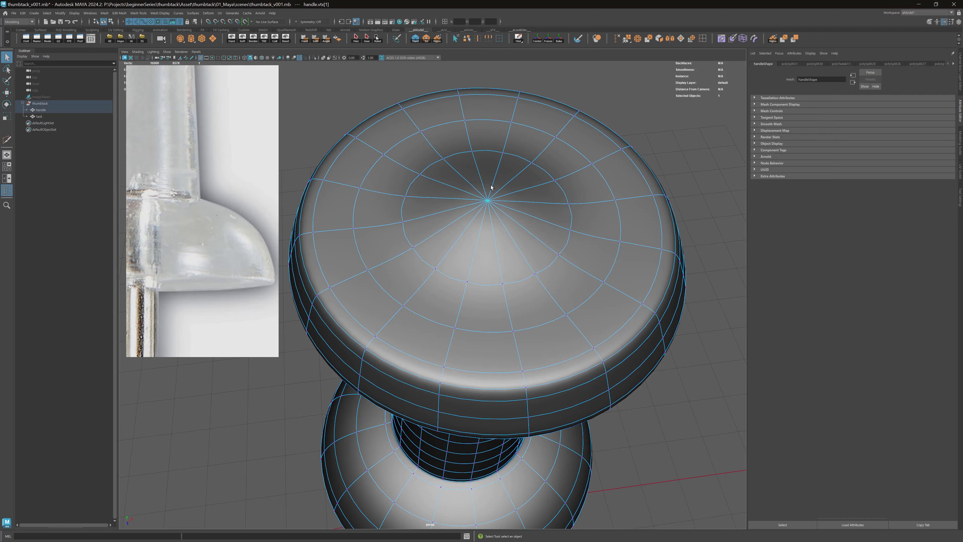
{"action": "key", "text": "w"}
{"action": "left_click_drag", "start_coordinate": [490, 180], "coordinate": [490, 221]}
{"action": "key", "text": "q"}
{"action": "key", "text": "alt+d"}
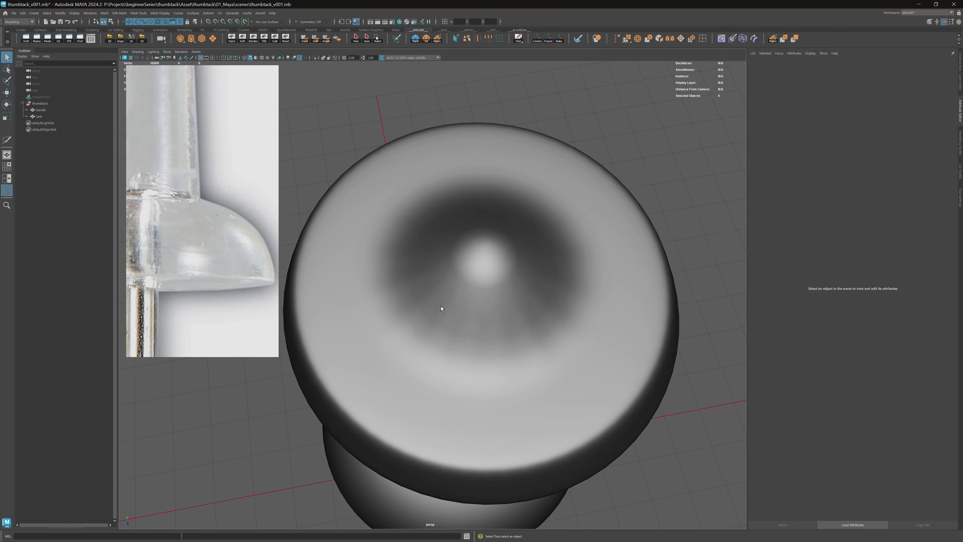
Step: Delete every second edge radiating from the center vertex of the handle's cap, together with the edges' loose vertices
{"action": "right_click_drag", "start_coordinate": [501, 239], "coordinate": [501, 216]}
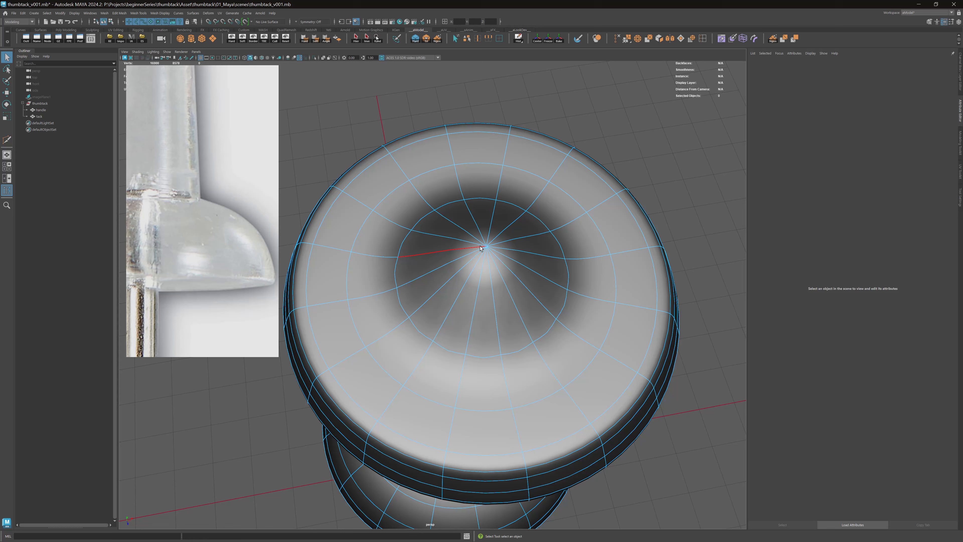
{"action": "left_click", "coordinate": [518, 237]}
{"action": "left_click", "coordinate": [537, 273], "text": "shift"}
{"action": "left_click", "coordinate": [517, 305], "text": "shift"}
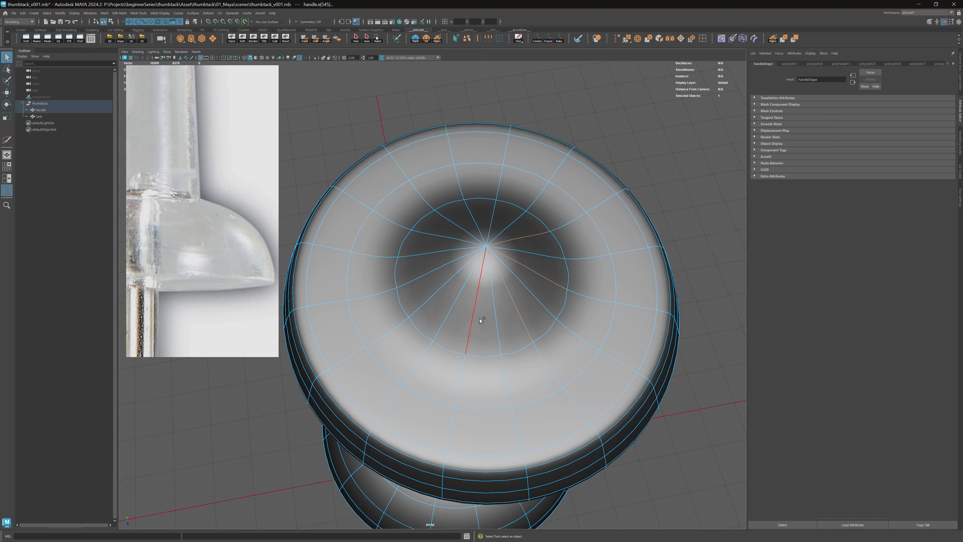
{"action": "left_click", "coordinate": [477, 318], "text": "shift"}
{"action": "left_click", "coordinate": [429, 292], "text": "shift"}
{"action": "left_click", "coordinate": [436, 252], "text": "shift"}
{"action": "left_click", "coordinate": [458, 227], "text": "shift"}
{"action": "left_click", "coordinate": [492, 218], "text": "shift"}
{"action": "key", "text": "ctrl+Delete"}
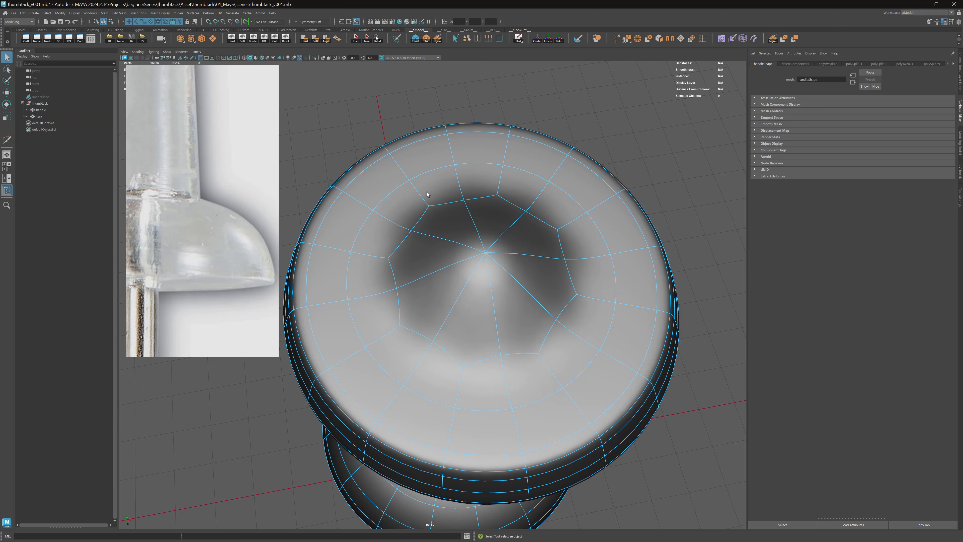
Step: Return the handle to object mode and examine the smoothed shading of the cap with fewer spokes
{"action": "key", "text": "F8"}
{"action": "key", "text": "F8"}
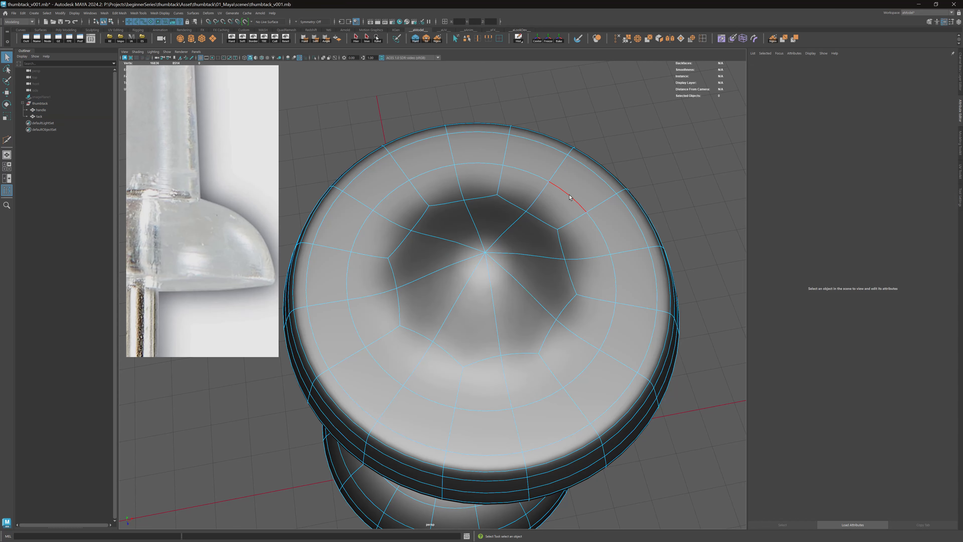
{"action": "key", "text": "F8"}
{"action": "right_click_drag", "start_coordinate": [537, 219], "coordinate": [472, 215], "text": "alt"}
{"action": "left_click_drag", "start_coordinate": [473, 216], "coordinate": [498, 248], "text": "alt"}
{"action": "left_click", "coordinate": [519, 245]}
{"action": "key", "text": "3"}
{"action": "key", "text": "alt+d"}
{"action": "right_click_drag", "start_coordinate": [498, 248], "coordinate": [496, 283], "text": "alt"}
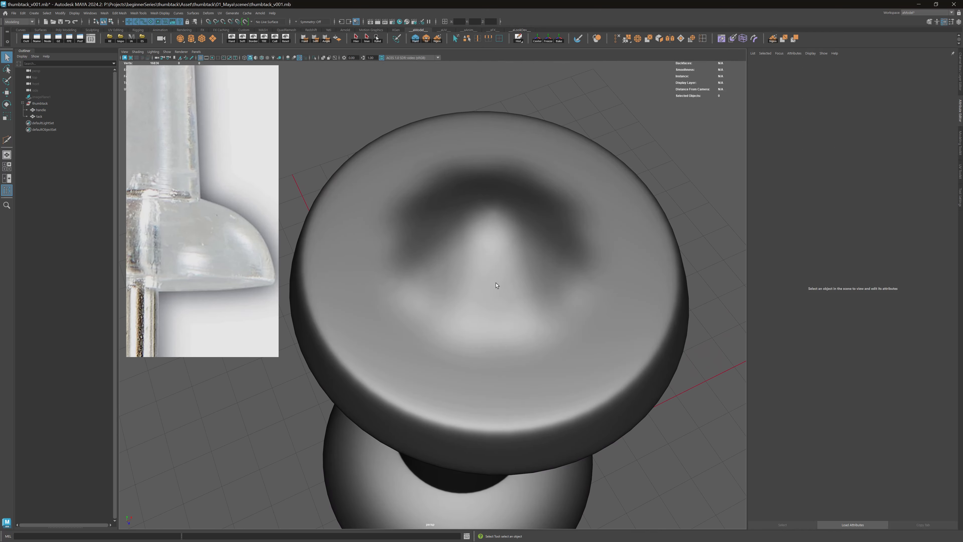
{"action": "left_click", "coordinate": [483, 268]}
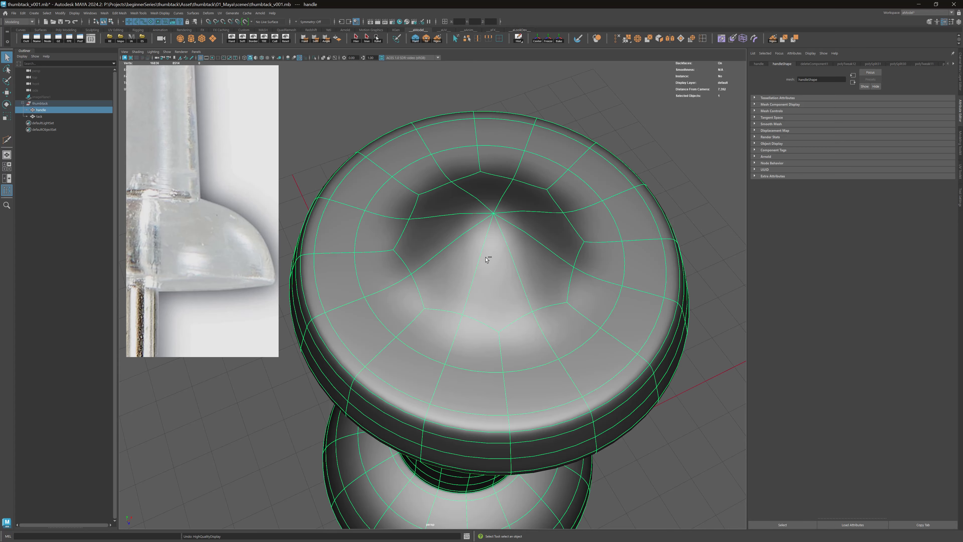
Step: Undo the spoke edge deletion and the last raise of the cap's center vertex, and leave vertex editing
{"action": "key", "text": "ctrl+z"}
{"action": "key", "text": "ctrl+z"}
{"action": "key", "text": "ctrl+z"}
{"action": "key", "text": "ctrl+z"}
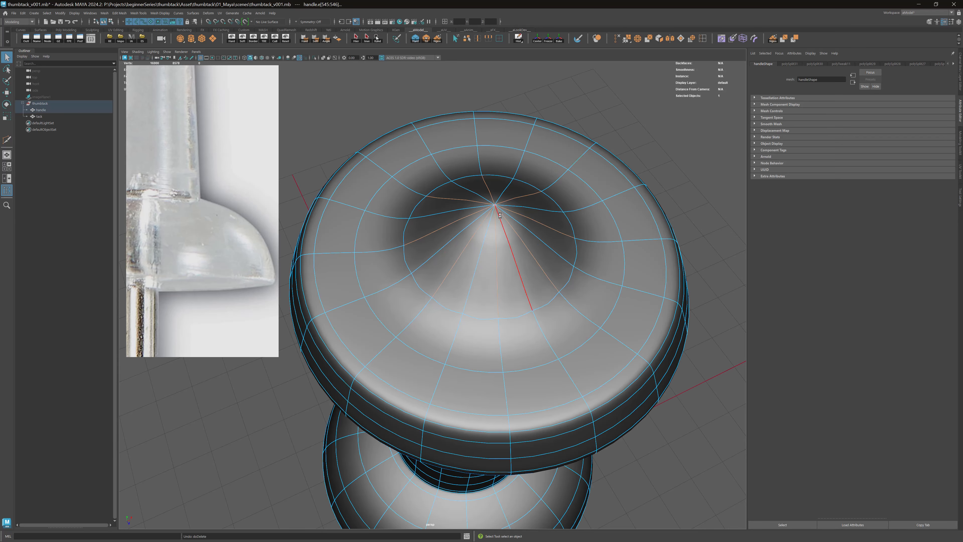
{"action": "key", "text": "ctrl+z"}
{"action": "key", "text": "ctrl+z"}
{"action": "key", "text": "ctrl+z"}
{"action": "key", "text": "ctrl+z"}
{"action": "key", "text": "ctrl+z"}
{"action": "key", "text": "ctrl+z"}
{"action": "key", "text": "ctrl+z"}
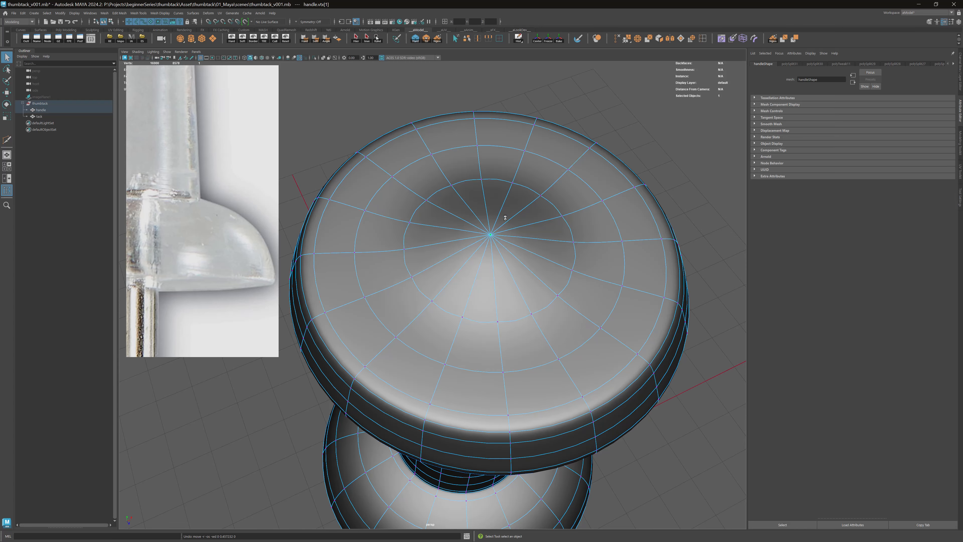
{"action": "key", "text": "ctrl+z"}
{"action": "key", "text": "ctrl+z"}
{"action": "key", "text": "ctrl+z"}
{"action": "key", "text": "ctrl+z"}
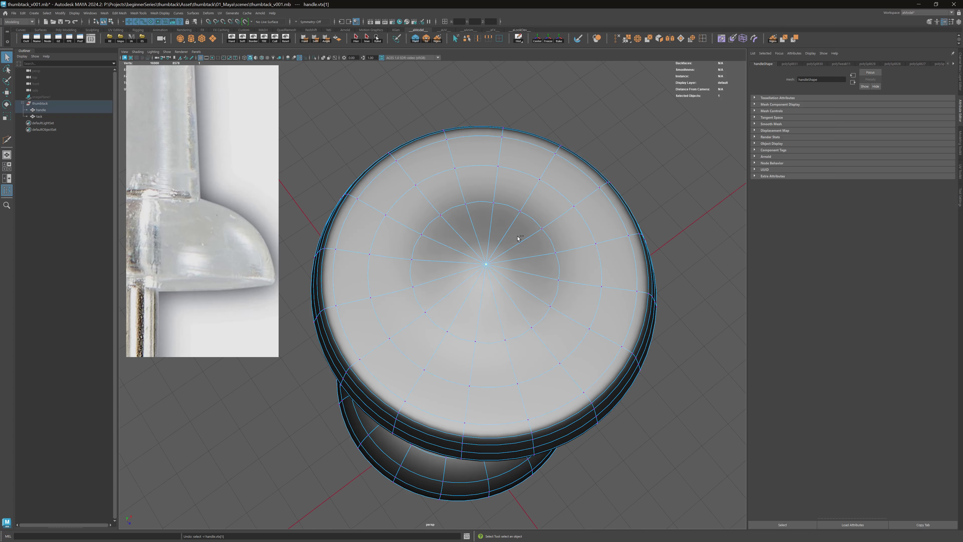
{"action": "key", "text": "w"}
{"action": "left_click_drag", "start_coordinate": [520, 306], "coordinate": [451, 228], "text": "alt"}
{"action": "key", "text": "q"}
{"action": "scroll", "coordinate": [493, 231], "scroll_direction": "down", "scroll_amount": 8}
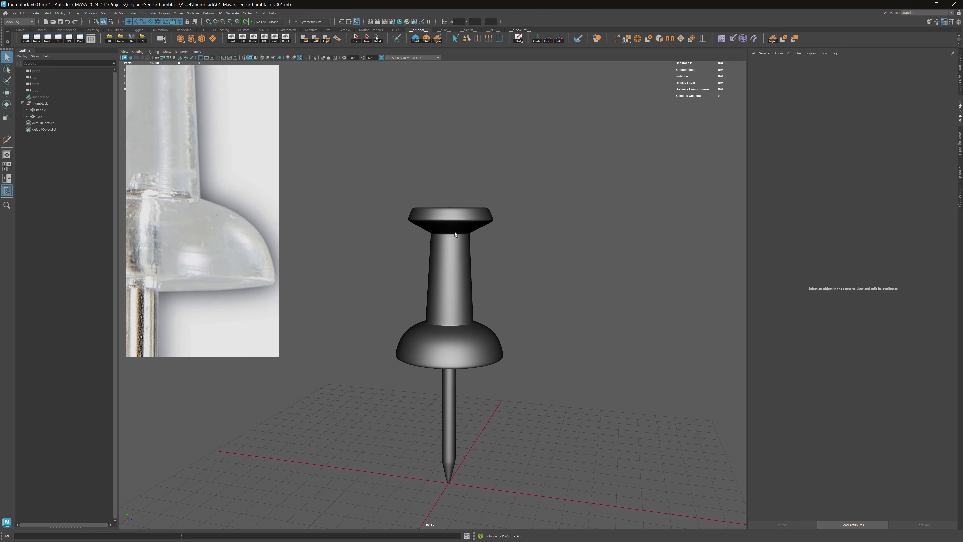
Step: Create a directional light in the thumbtack scene
{"action": "middle_click_drag", "start_coordinate": [452, 228], "coordinate": [468, 204], "text": "alt"}
{"action": "right_click_drag", "start_coordinate": [469, 204], "coordinate": [554, 240], "text": "alt"}
{"action": "left_click_drag", "start_coordinate": [554, 240], "coordinate": [503, 225], "text": "alt"}
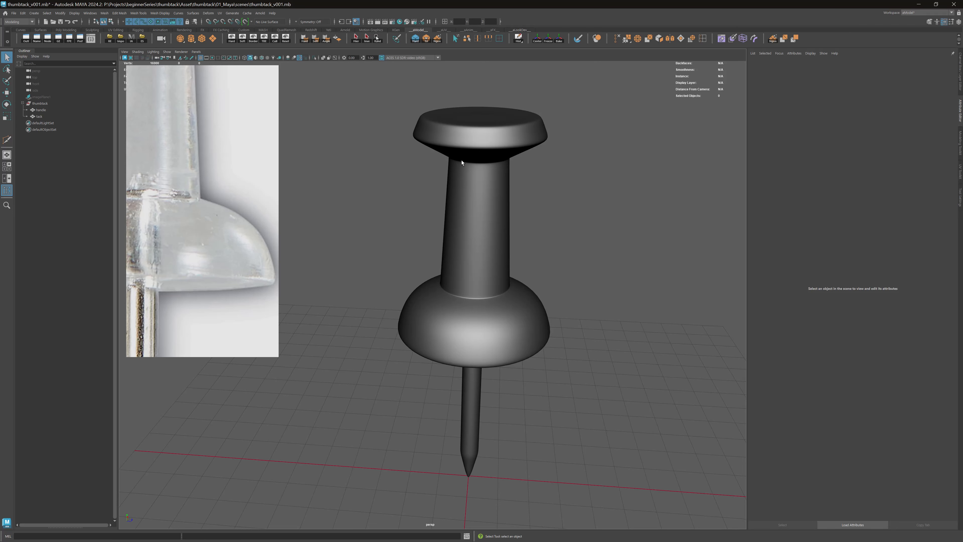
{"action": "scroll", "coordinate": [462, 162], "scroll_direction": "down", "scroll_amount": 3}
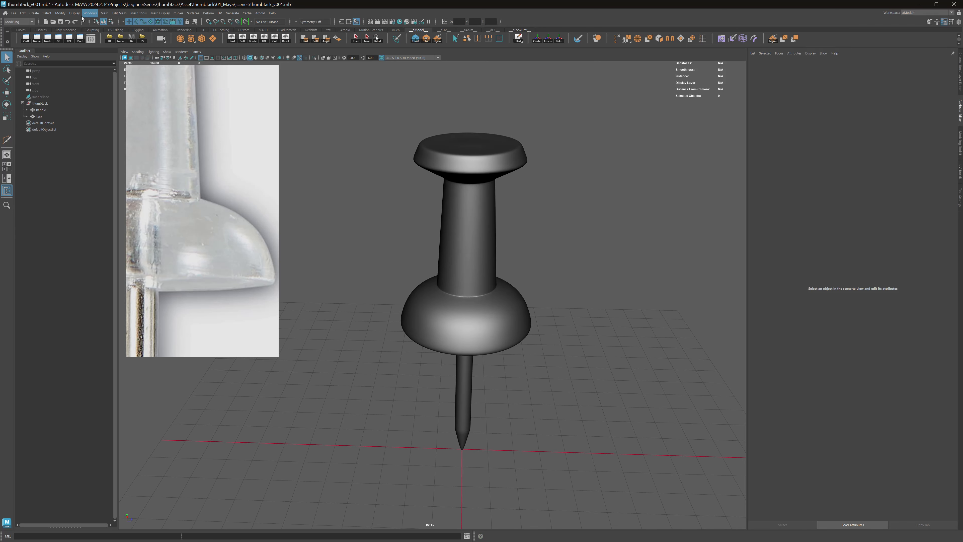
{"action": "left_click", "coordinate": [37, 14]}
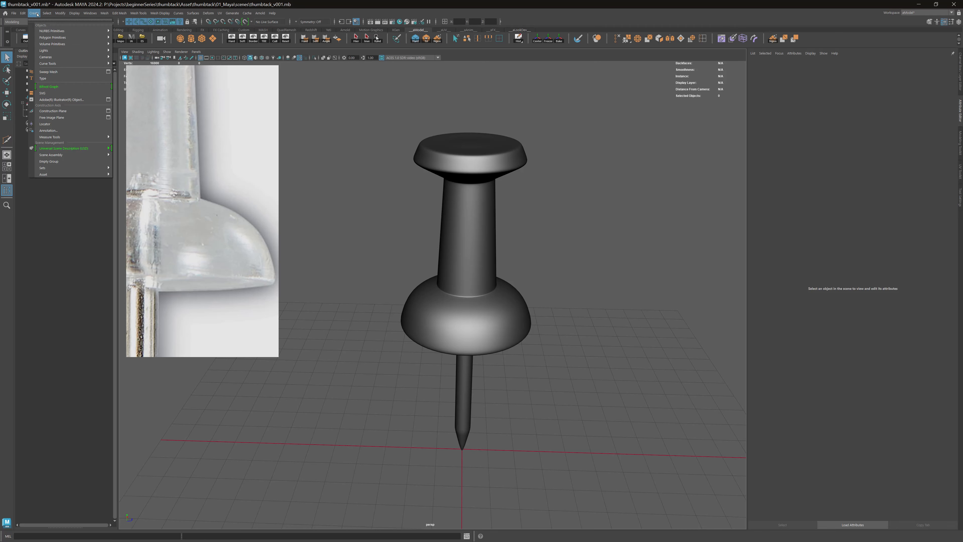
{"action": "mouse_move", "coordinate": [44, 49]}
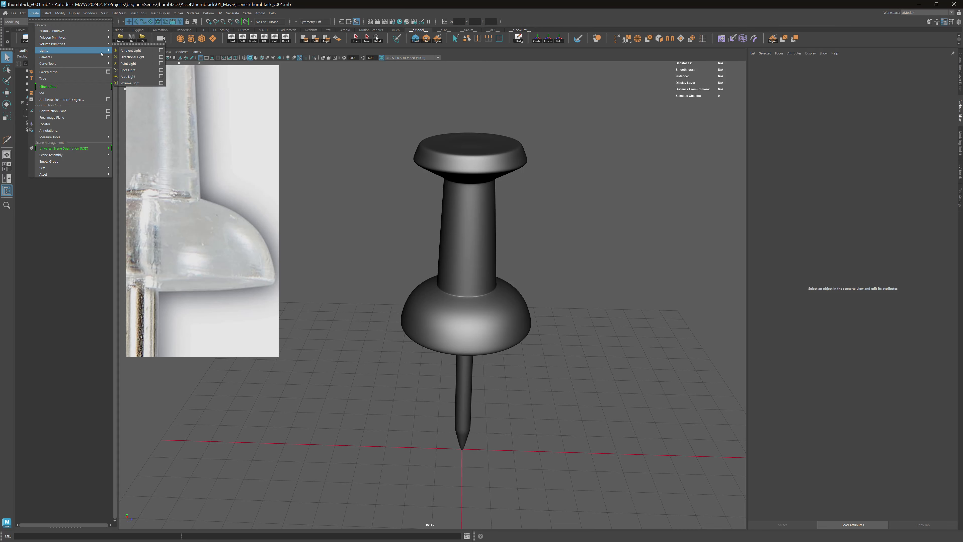
{"action": "left_click", "coordinate": [133, 57]}
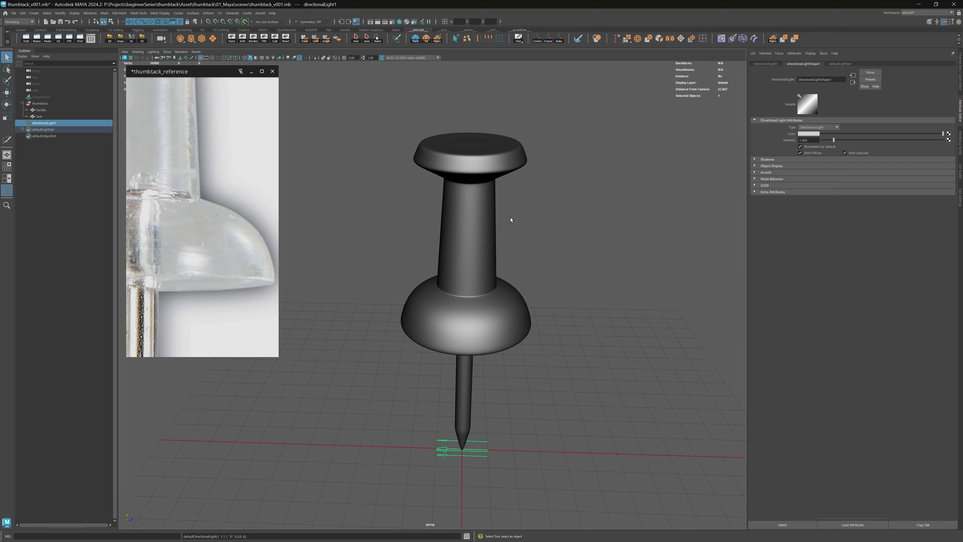
Step: Light the viewport with all scene lights and view the thumbtack under the directional light
{"action": "left_click_drag", "start_coordinate": [510, 220], "coordinate": [439, 334], "text": "alt"}
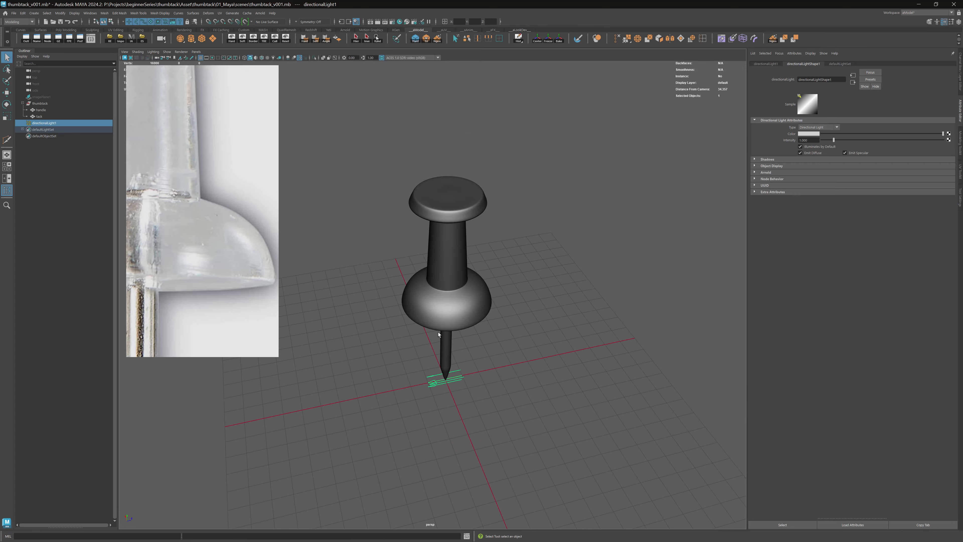
{"action": "right_click_drag", "start_coordinate": [439, 334], "coordinate": [513, 387], "text": "alt"}
{"action": "middle_click_drag", "start_coordinate": [514, 387], "coordinate": [524, 331], "text": "alt"}
{"action": "right_click_drag", "start_coordinate": [525, 332], "coordinate": [458, 371], "text": "alt"}
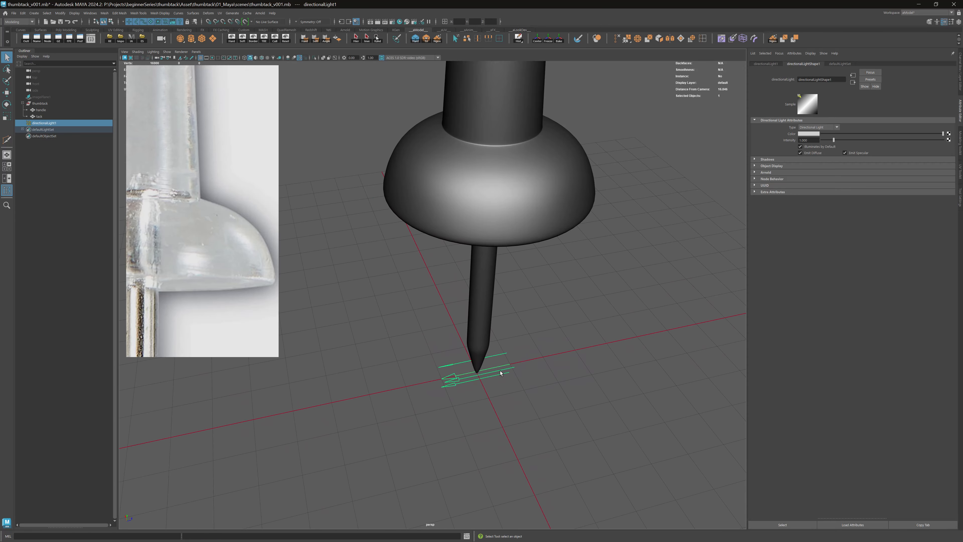
{"action": "left_click", "coordinate": [273, 58]}
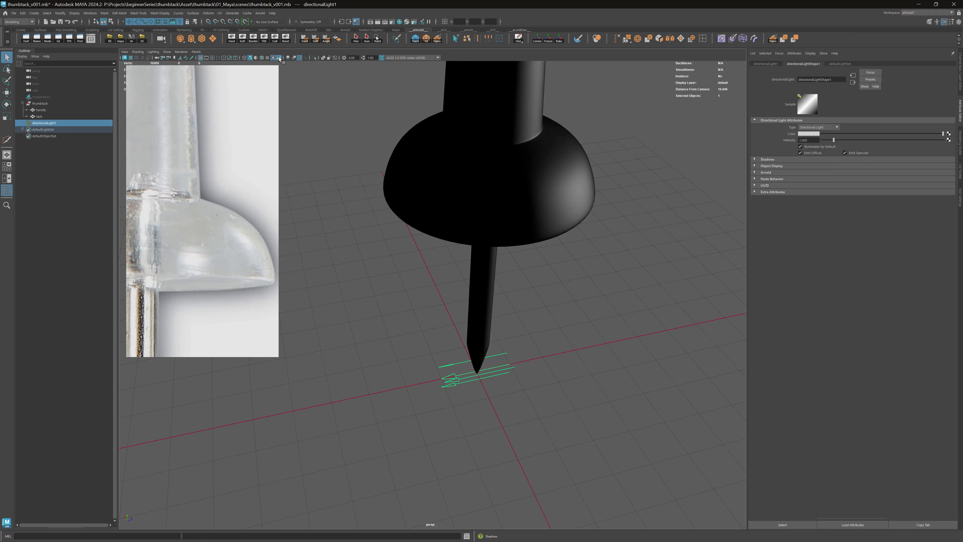
{"action": "right_click_drag", "start_coordinate": [463, 189], "coordinate": [341, 142], "text": "alt"}
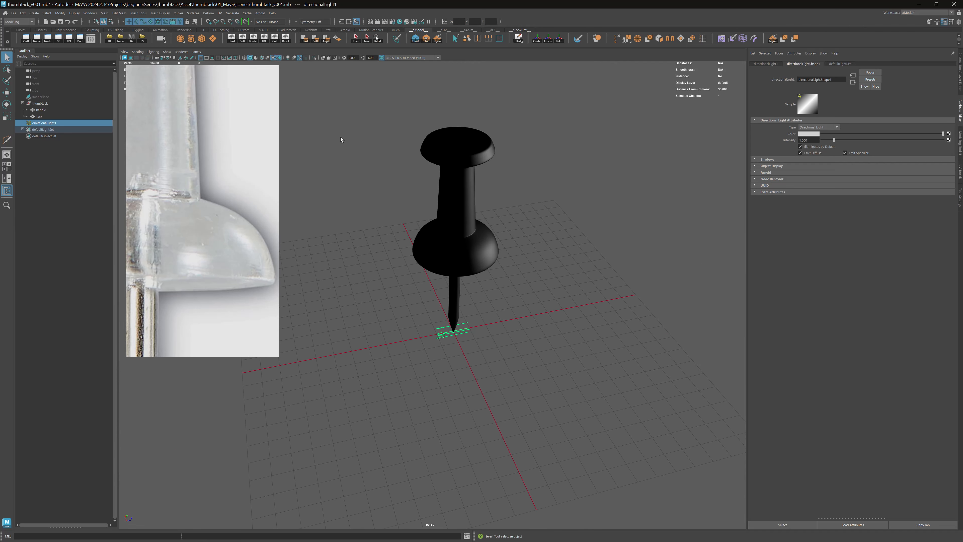
{"action": "left_click_drag", "start_coordinate": [341, 142], "coordinate": [394, 144], "text": "alt"}
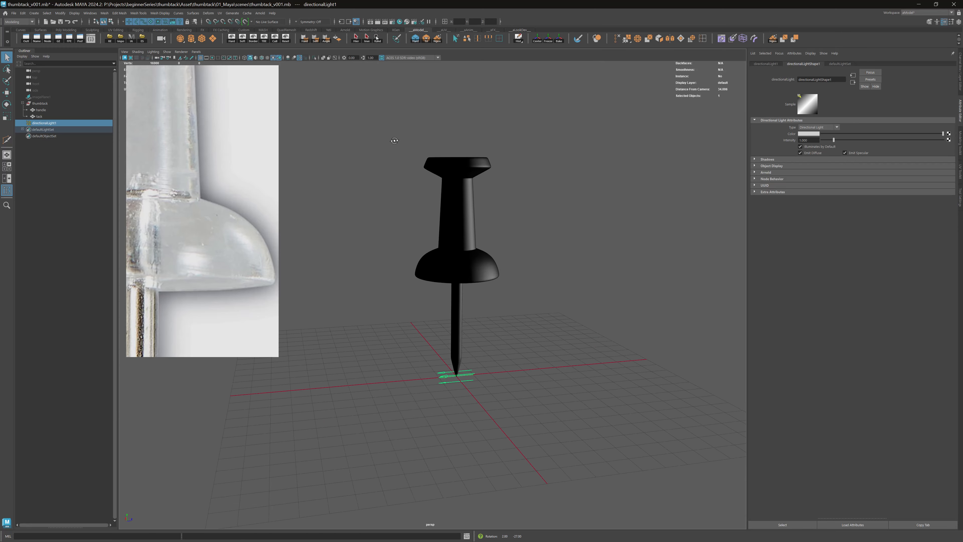
Step: Rotate the directional light at the tack's tip to change the direction it lights the thumbtack from
{"action": "right_click_drag", "start_coordinate": [393, 144], "coordinate": [461, 223], "text": "alt"}
{"action": "key", "text": "e"}
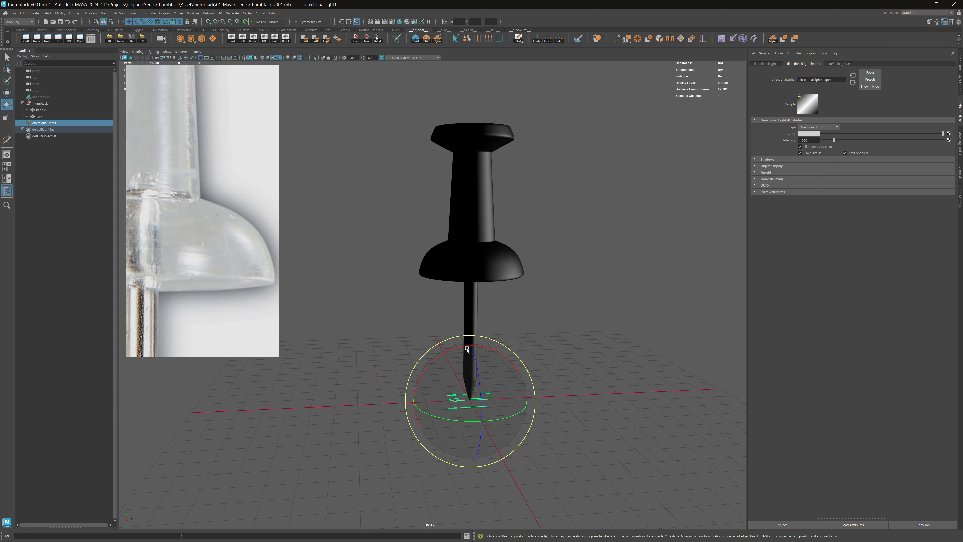
{"action": "left_click_drag", "start_coordinate": [470, 347], "coordinate": [437, 365]}
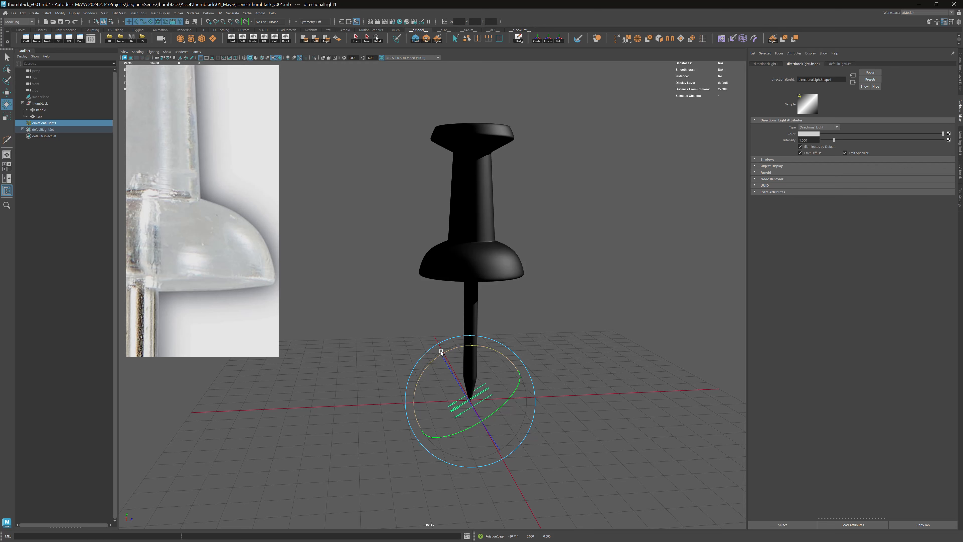
{"action": "key", "text": "e"}
{"action": "left_click_drag", "start_coordinate": [475, 304], "coordinate": [403, 306]}
{"action": "mouse_move", "coordinate": [502, 416]}
{"action": "left_mouse_down"}
{"action": "mouse_move", "coordinate": [436, 416]}
{"action": "mouse_move", "coordinate": [409, 401]}
{"action": "mouse_move", "coordinate": [468, 405]}
{"action": "mouse_move", "coordinate": [428, 400]}
{"action": "mouse_move", "coordinate": [459, 402]}
{"action": "mouse_move", "coordinate": [448, 398]}
{"action": "left_mouse_up"}
{"action": "mouse_move", "coordinate": [422, 263]}
{"action": "left_mouse_down", "text": "alt"}
{"action": "mouse_move", "coordinate": [467, 283]}
{"action": "mouse_move", "coordinate": [462, 302]}
{"action": "mouse_move", "coordinate": [415, 300]}
{"action": "mouse_move", "coordinate": [404, 326]}
{"action": "mouse_move", "coordinate": [435, 315]}
{"action": "left_mouse_up", "text": "alt"}
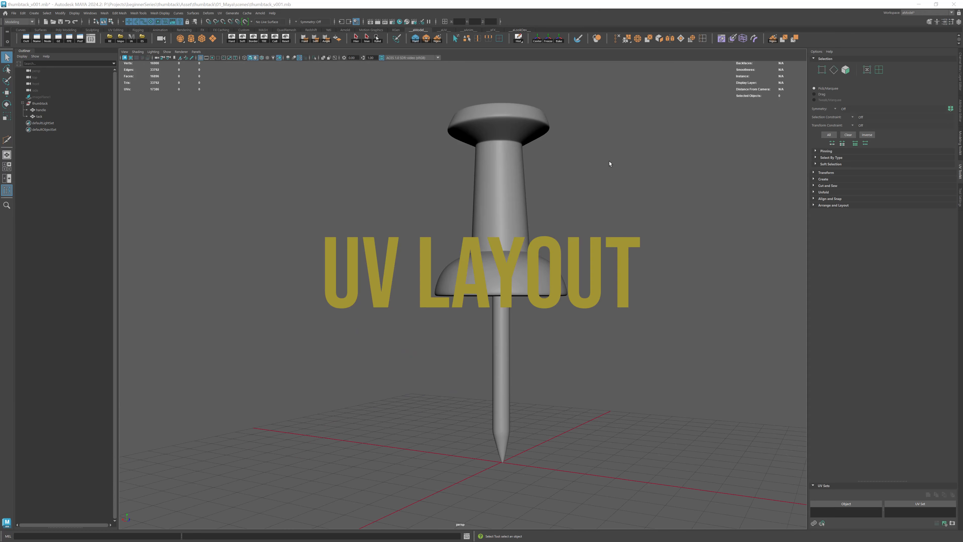
Step: Turn off the default-material display and view the thumbtack with its assigned plastic and metal materials
{"action": "middle_click_drag", "start_coordinate": [481, 120], "coordinate": [456, 121], "text": "alt"}
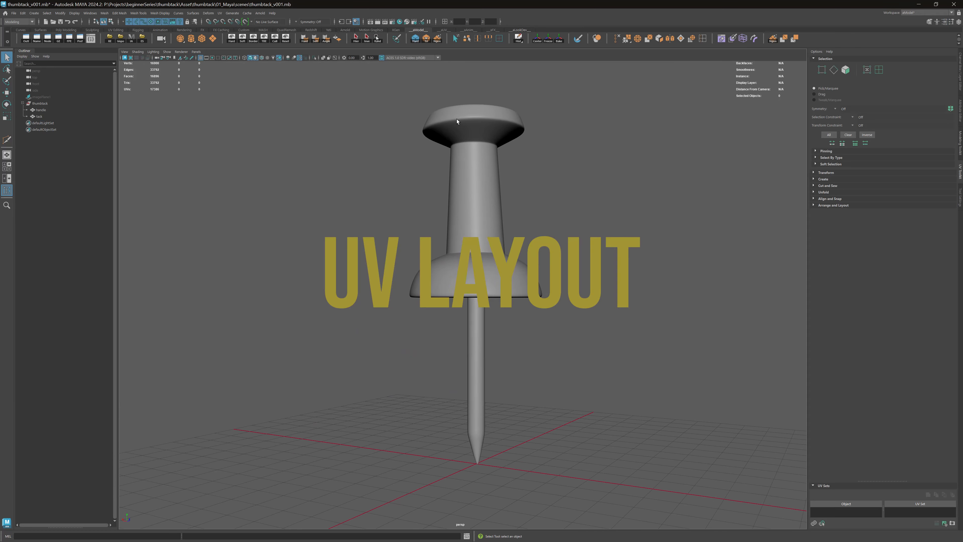
{"action": "left_click", "coordinate": [255, 59]}
{"action": "left_click_drag", "start_coordinate": [346, 111], "coordinate": [405, 111], "text": "alt"}
{"action": "middle_click_drag", "start_coordinate": [432, 107], "coordinate": [433, 116], "text": "alt"}
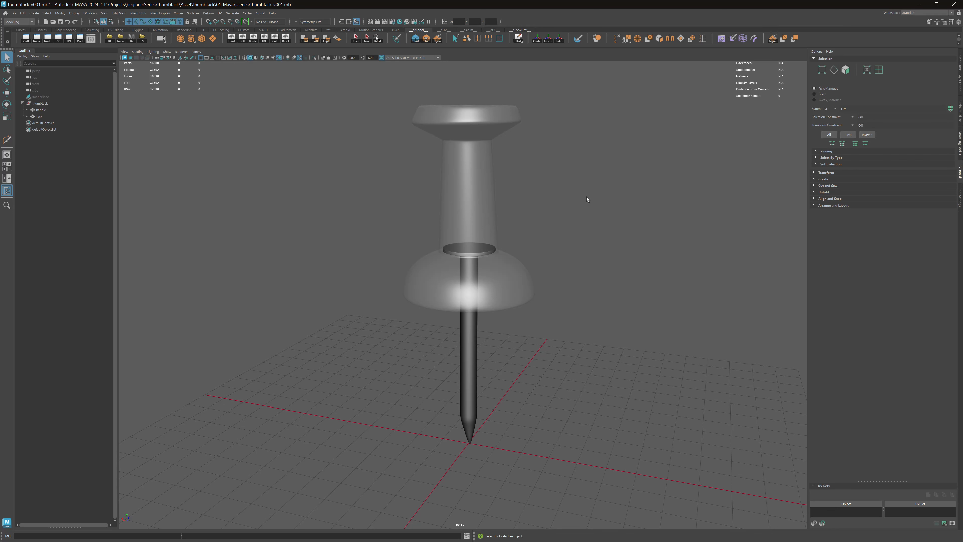
{"action": "left_click_drag", "start_coordinate": [572, 174], "coordinate": [512, 181], "text": "alt"}
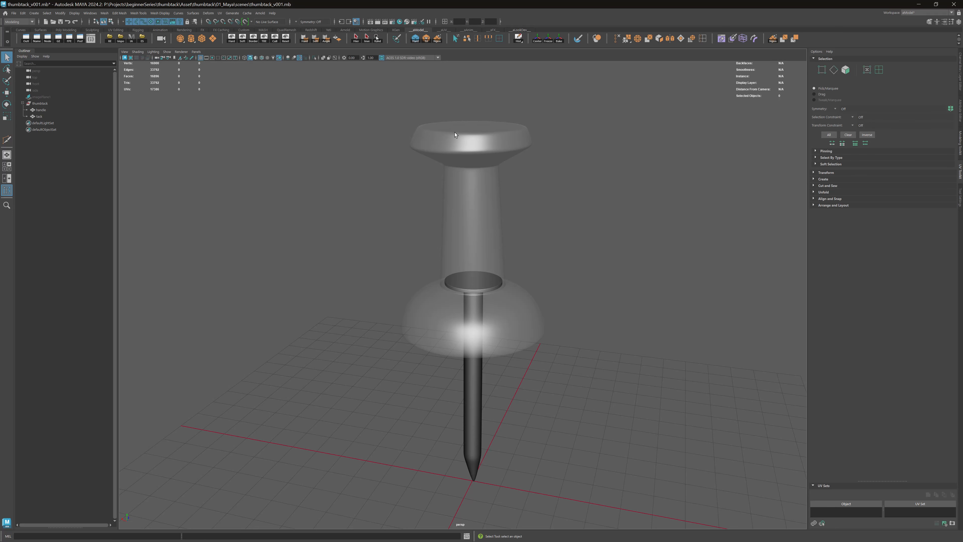
{"action": "left_click_drag", "start_coordinate": [455, 135], "coordinate": [494, 118], "text": "alt"}
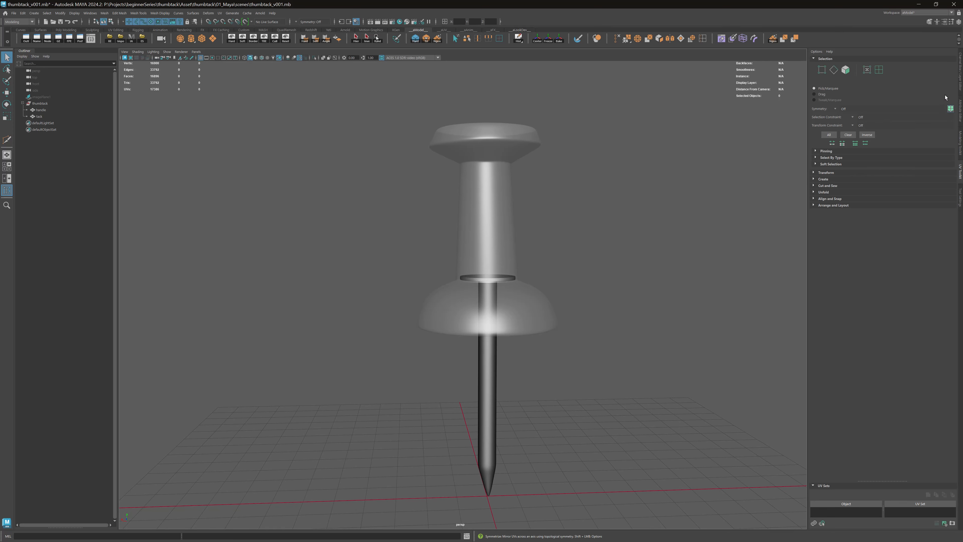
Step: Open the UV Toolkit and expand its Arrange and Layout, Unfold and Transform tool groups
{"action": "left_click", "coordinate": [960, 143]}
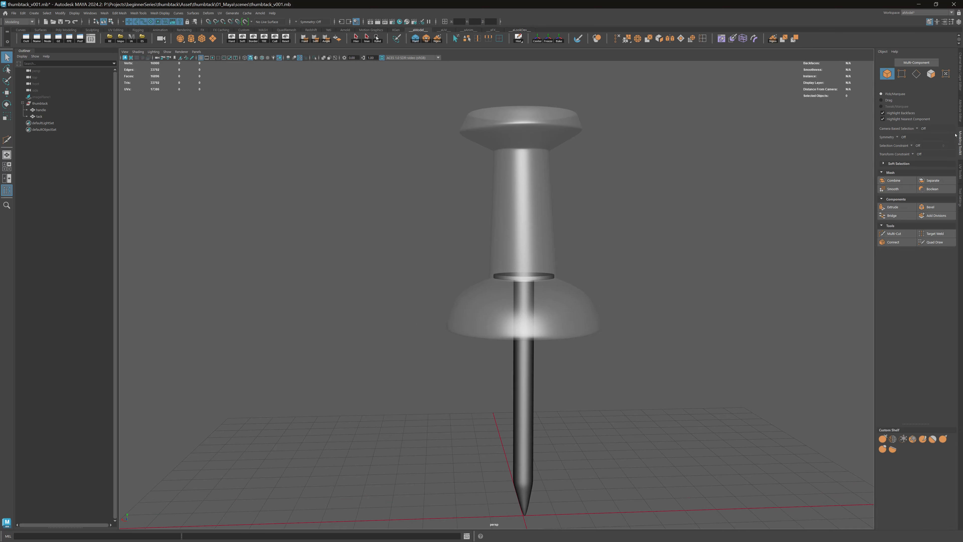
{"action": "left_click", "coordinate": [962, 173]}
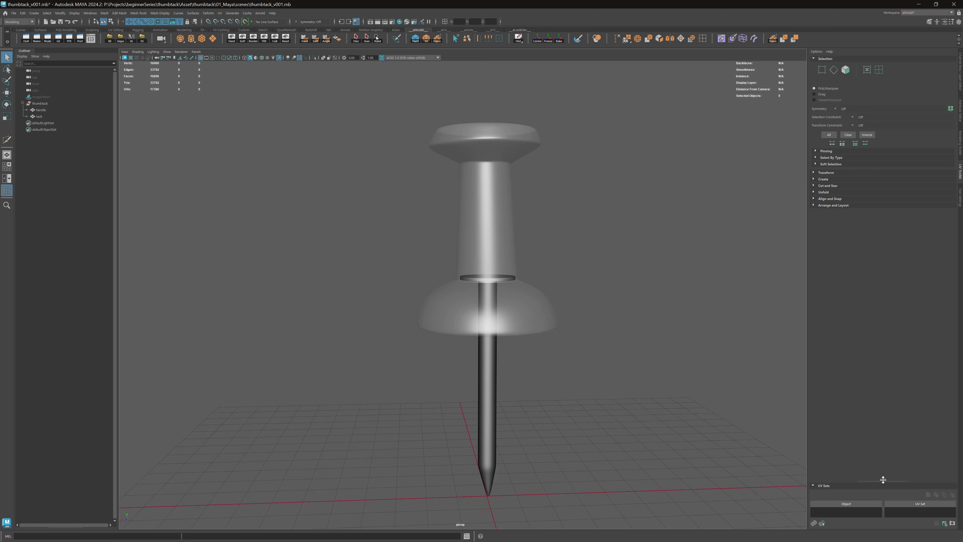
{"action": "left_click", "coordinate": [814, 206]}
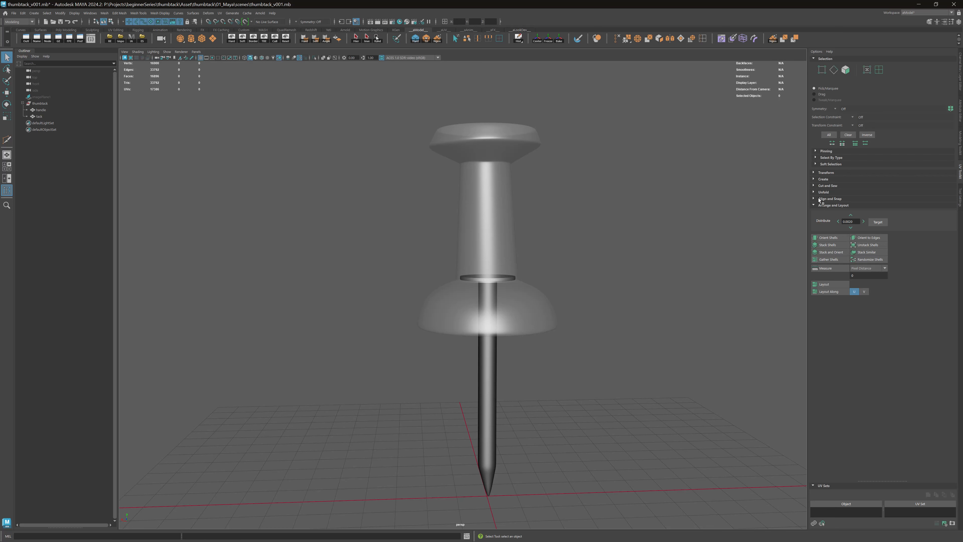
{"action": "left_click", "coordinate": [816, 192]}
{"action": "left_click", "coordinate": [826, 173]}
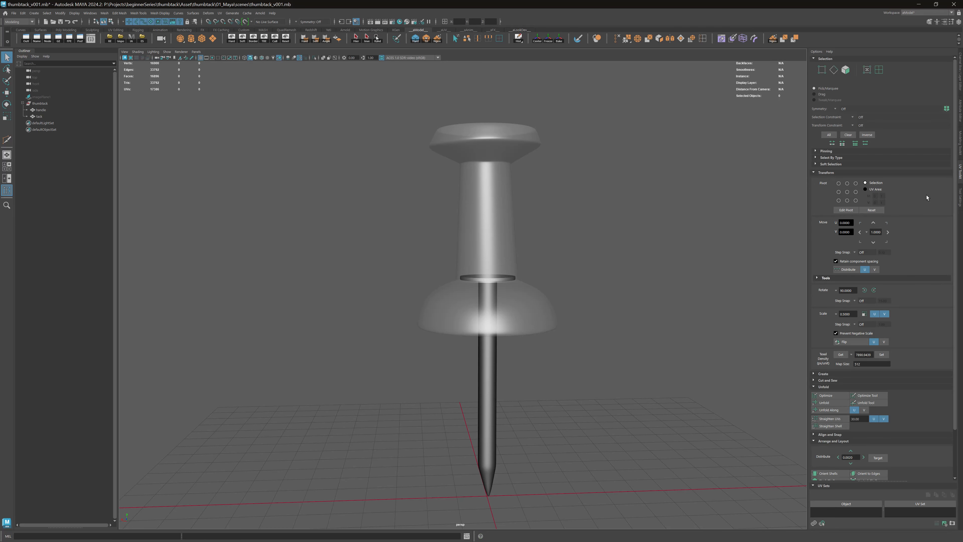
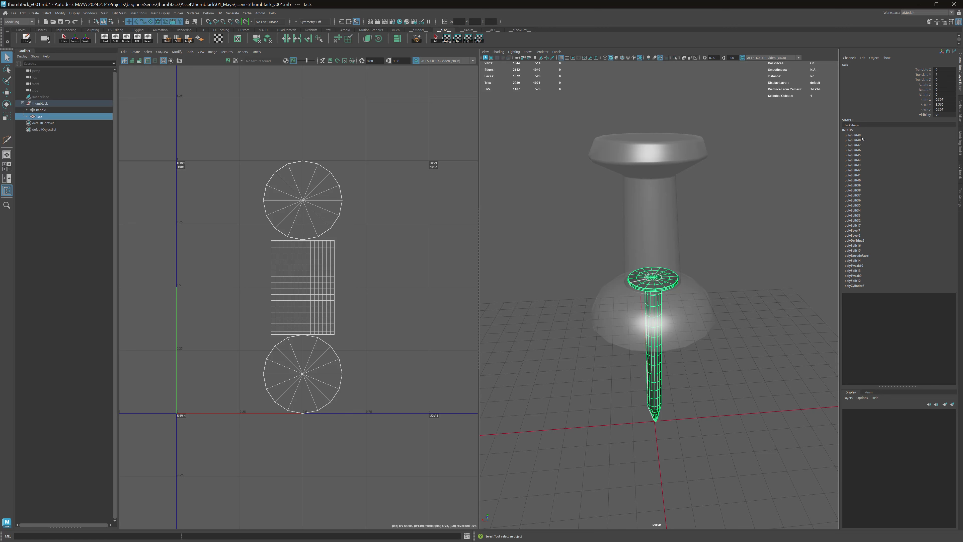
Step: Select the handle together with the tack and delete the construction history of both
{"action": "left_click_drag", "start_coordinate": [555, 116], "coordinate": [605, 205], "text": "shift"}
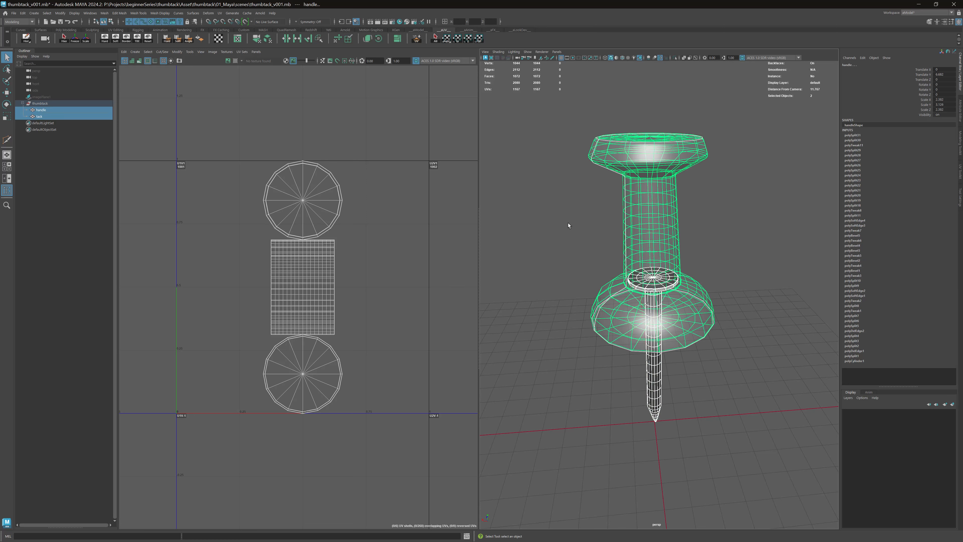
{"action": "left_click", "coordinate": [60, 13]}
{"action": "mouse_move", "coordinate": [23, 14]}
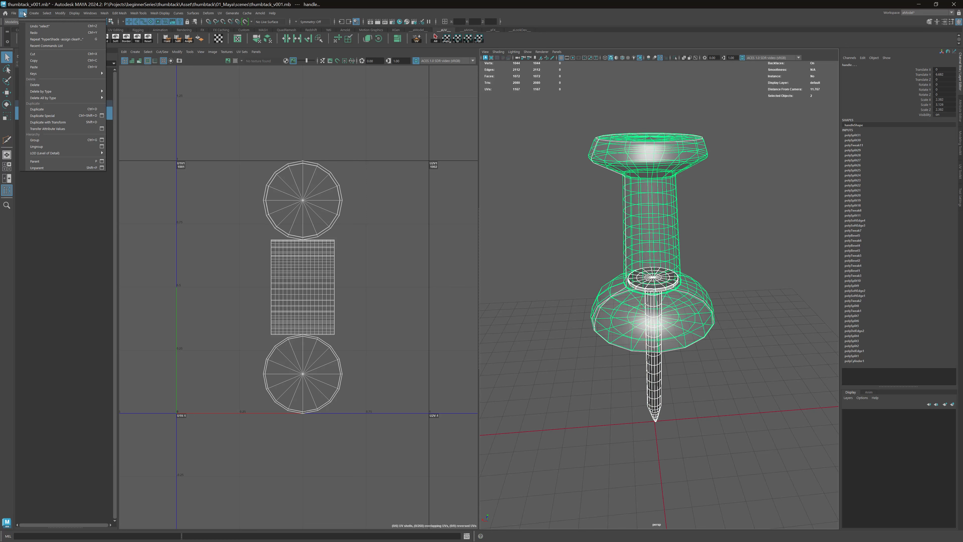
{"action": "mouse_move", "coordinate": [48, 92]}
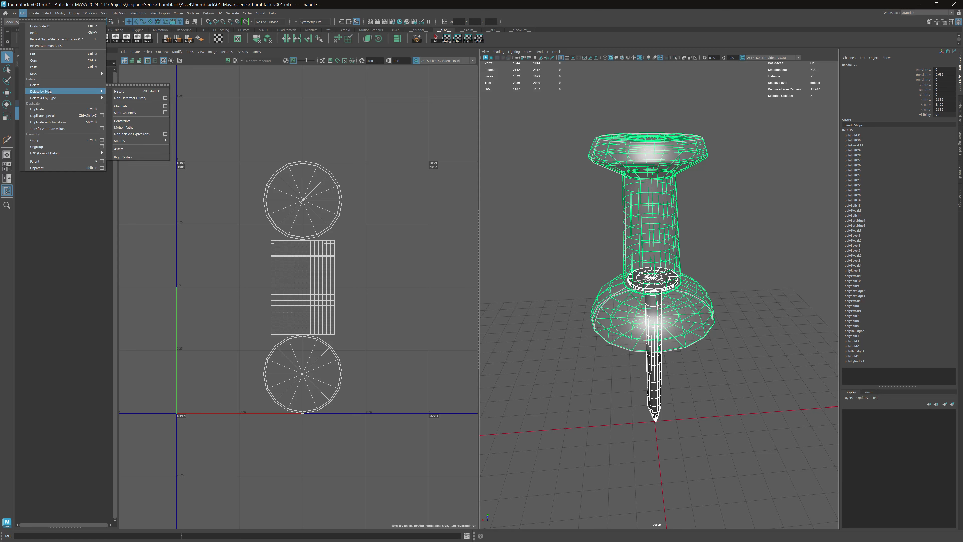
{"action": "left_click", "coordinate": [128, 93]}
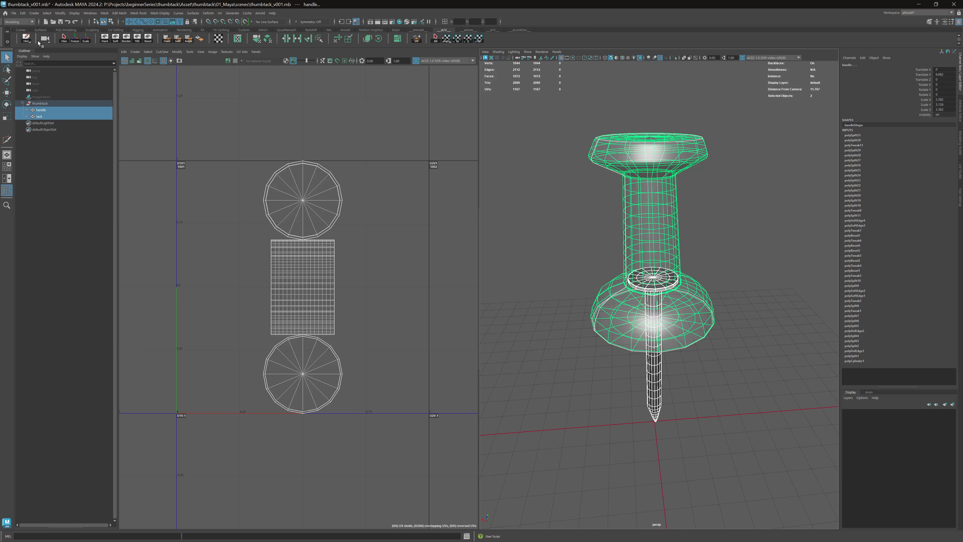
{"action": "left_click", "coordinate": [27, 40]}
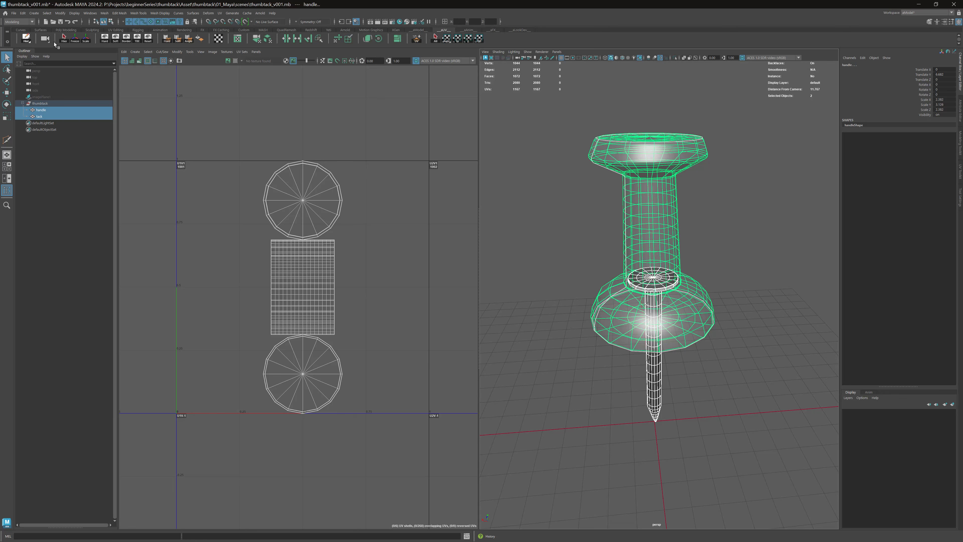
Step: Check the construction inputs of the handle and of the tack one after the other
{"action": "left_click", "coordinate": [557, 127]}
{"action": "left_click", "coordinate": [619, 149]}
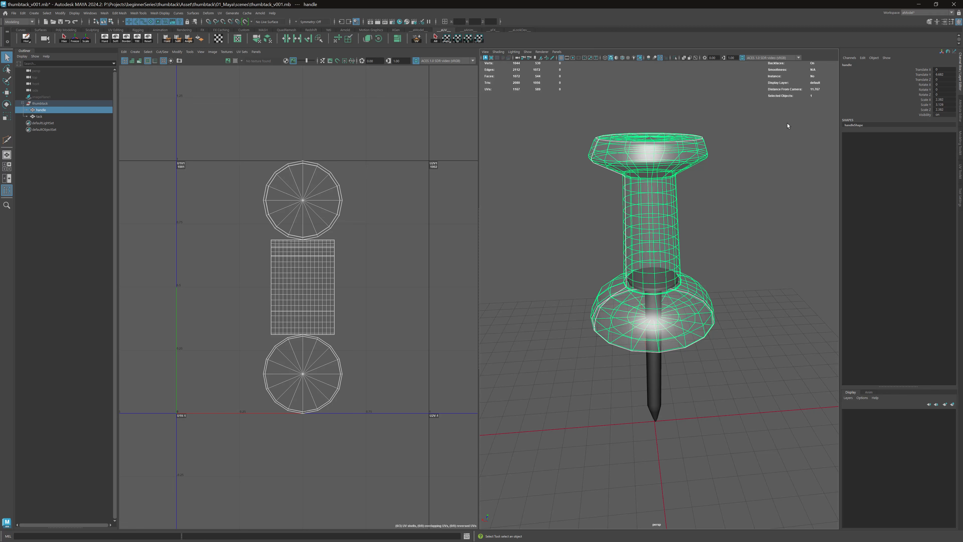
{"action": "left_click", "coordinate": [653, 372]}
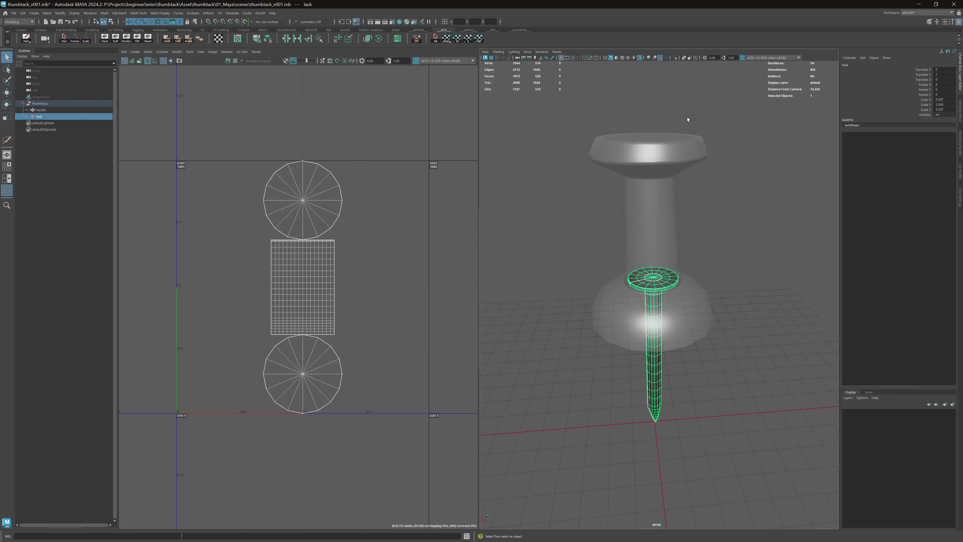
Step: Compare the translate and scale values of the handle and the tack, and view the handle's wireframe from above
{"action": "left_click", "coordinate": [661, 154]}
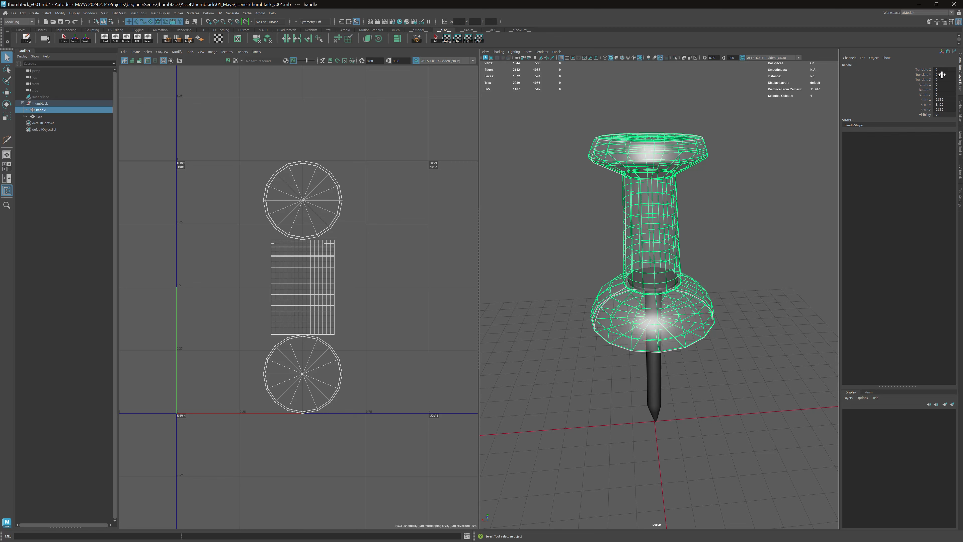
{"action": "left_click_drag", "start_coordinate": [713, 169], "coordinate": [694, 154], "text": "alt"}
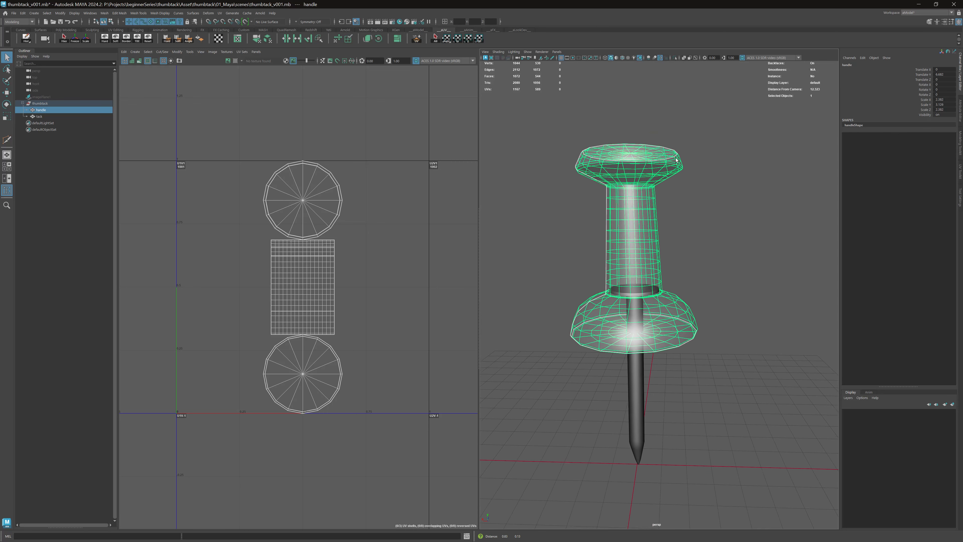
{"action": "right_click_drag", "start_coordinate": [695, 154], "coordinate": [713, 164], "text": "alt"}
{"action": "mouse_move", "coordinate": [712, 165]}
{"action": "left_mouse_down", "text": "alt"}
{"action": "mouse_move", "coordinate": [686, 163]}
{"action": "mouse_move", "coordinate": [702, 152]}
{"action": "left_mouse_up", "text": "alt"}
{"action": "middle_click_drag", "start_coordinate": [702, 151], "coordinate": [719, 157], "text": "alt"}
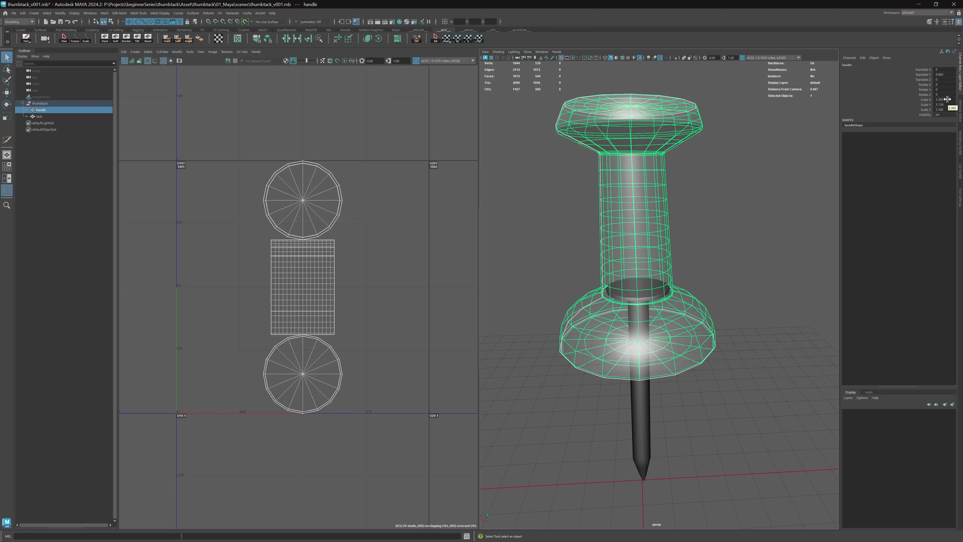
{"action": "left_click", "coordinate": [731, 232]}
{"action": "left_click_drag", "start_coordinate": [700, 398], "coordinate": [642, 425]}
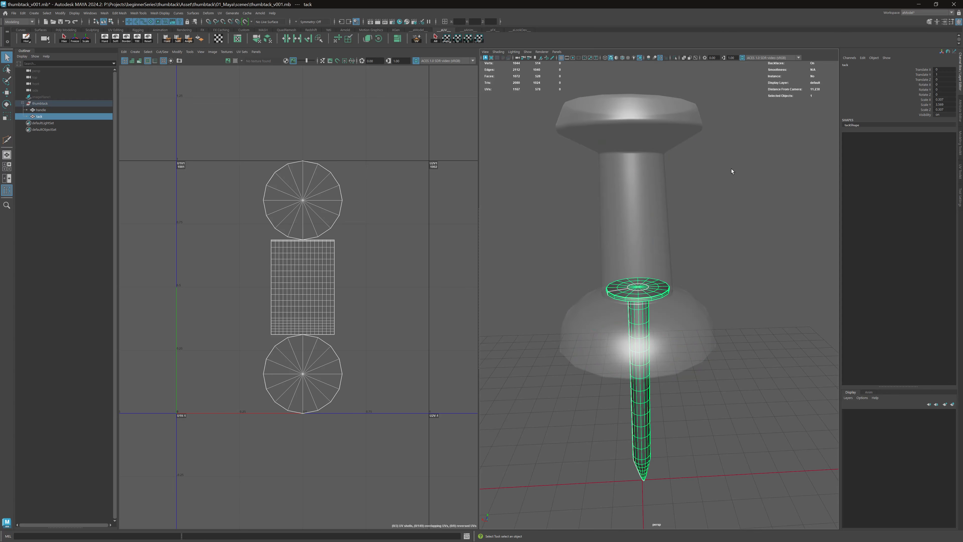
{"action": "left_click", "coordinate": [674, 131]}
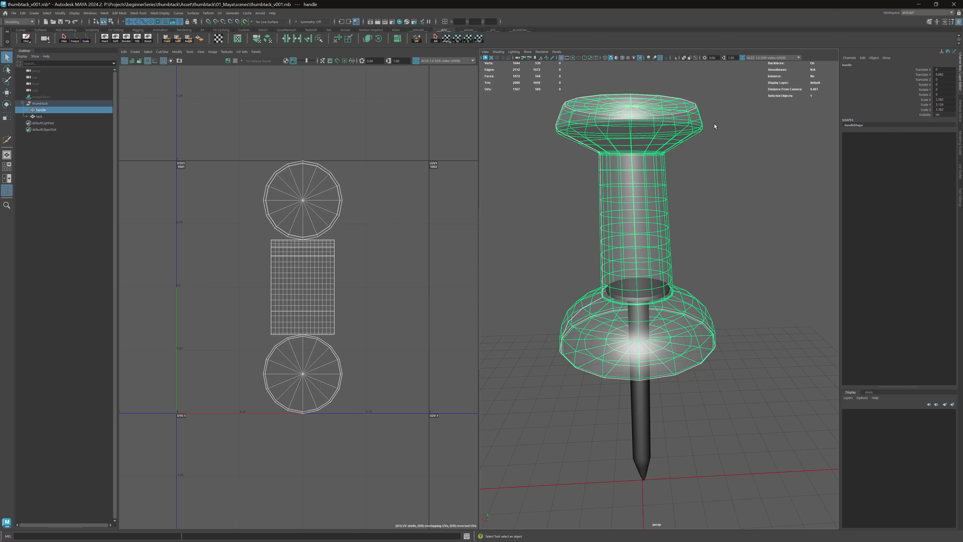
{"action": "left_click_drag", "start_coordinate": [714, 125], "coordinate": [725, 131], "text": "alt"}
{"action": "middle_click_drag", "start_coordinate": [724, 131], "coordinate": [755, 146], "text": "alt"}
{"action": "right_click_drag", "start_coordinate": [755, 146], "coordinate": [721, 132], "text": "alt"}
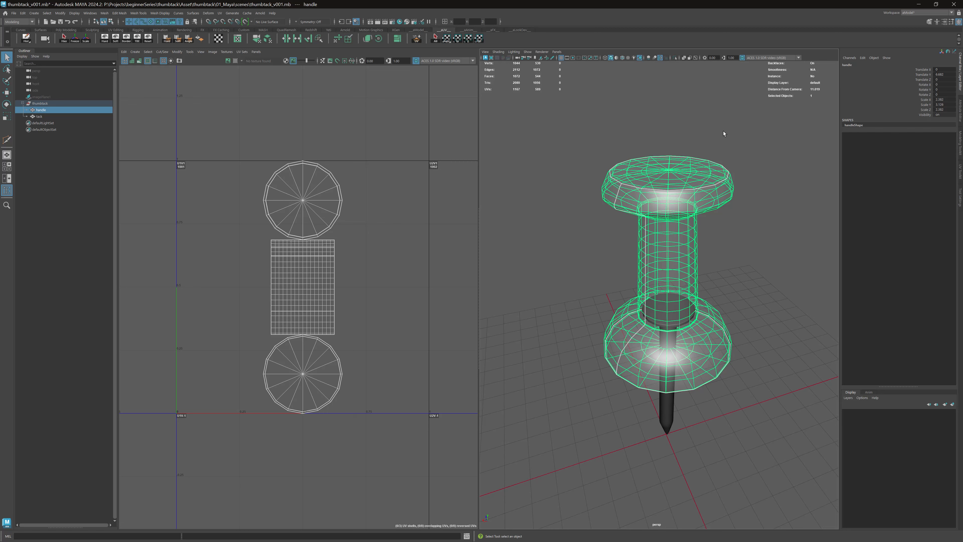
Step: Freeze all of the handle's transformations from its channel values
{"action": "mouse_move", "coordinate": [720, 163]}
{"action": "left_mouse_down", "text": "alt"}
{"action": "mouse_move", "coordinate": [720, 150]}
{"action": "mouse_move", "coordinate": [720, 159]}
{"action": "left_mouse_up", "text": "alt"}
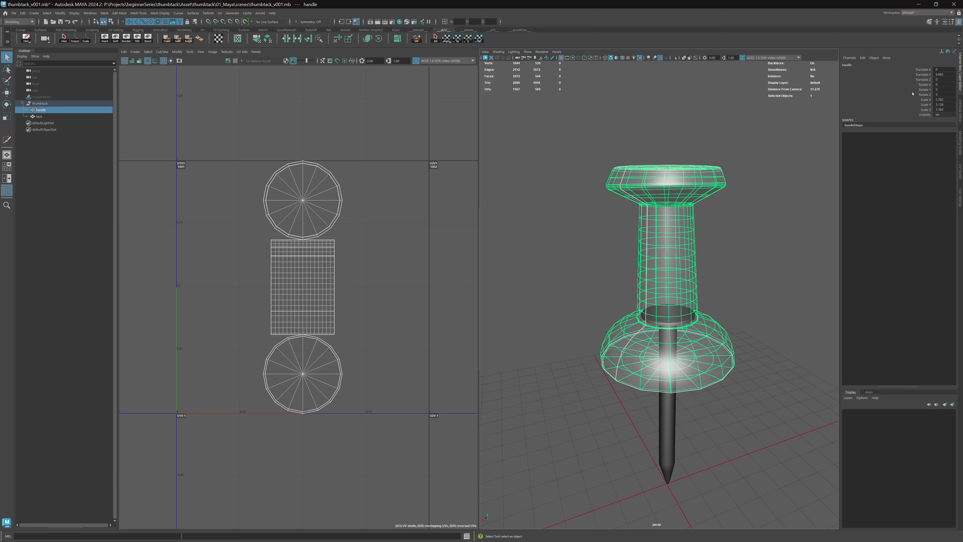
{"action": "middle_click_drag", "start_coordinate": [738, 190], "coordinate": [739, 147], "text": "alt"}
{"action": "left_click_drag", "start_coordinate": [739, 149], "coordinate": [758, 135], "text": "alt"}
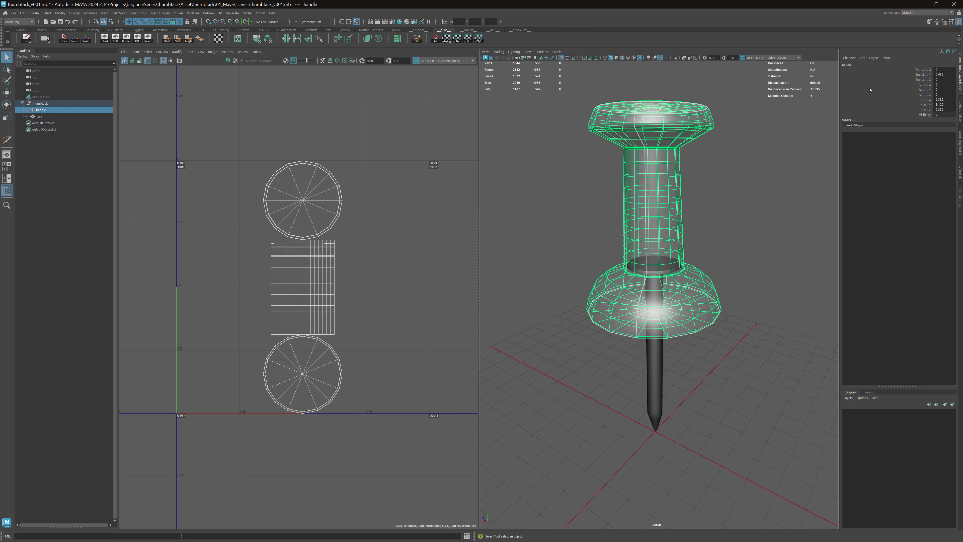
{"action": "right_click", "coordinate": [922, 100]}
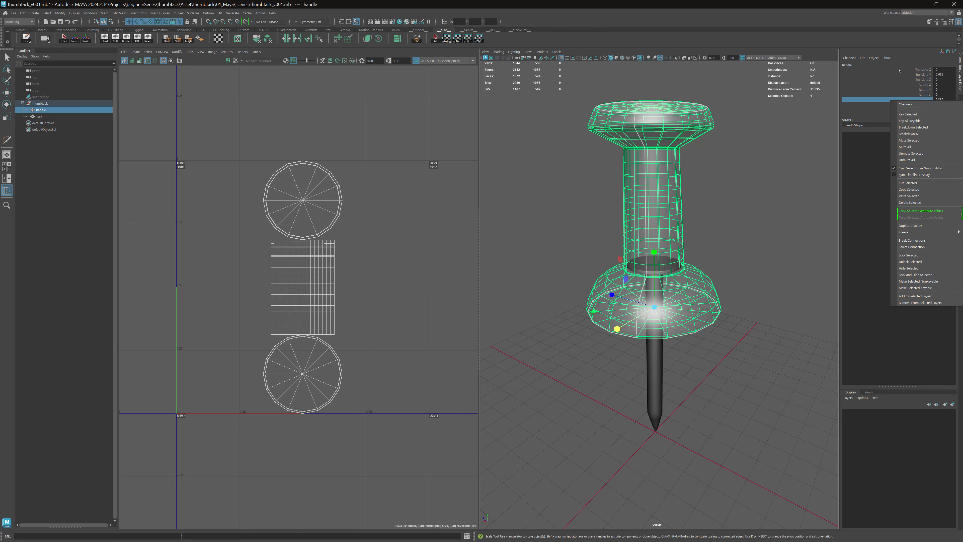
{"action": "mouse_move", "coordinate": [911, 231]}
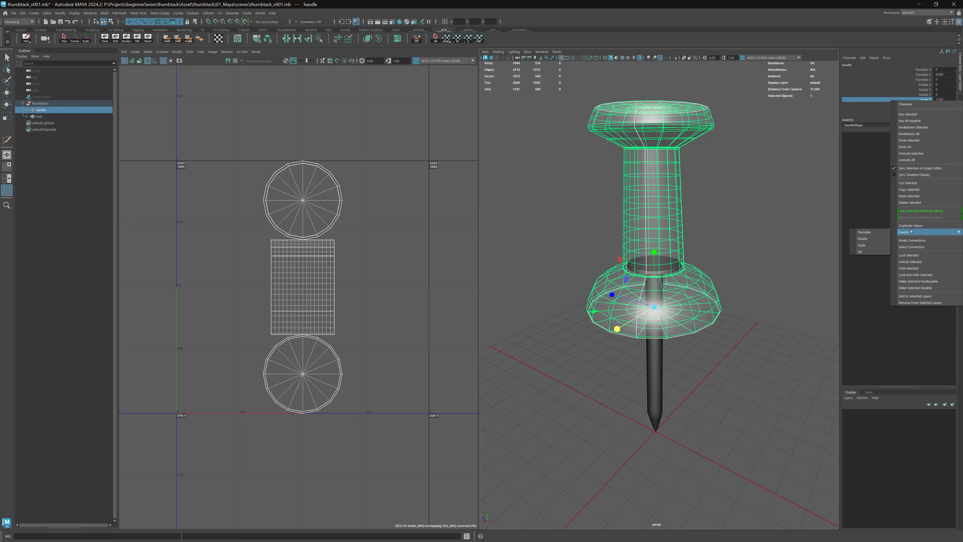
{"action": "left_click", "coordinate": [861, 251]}
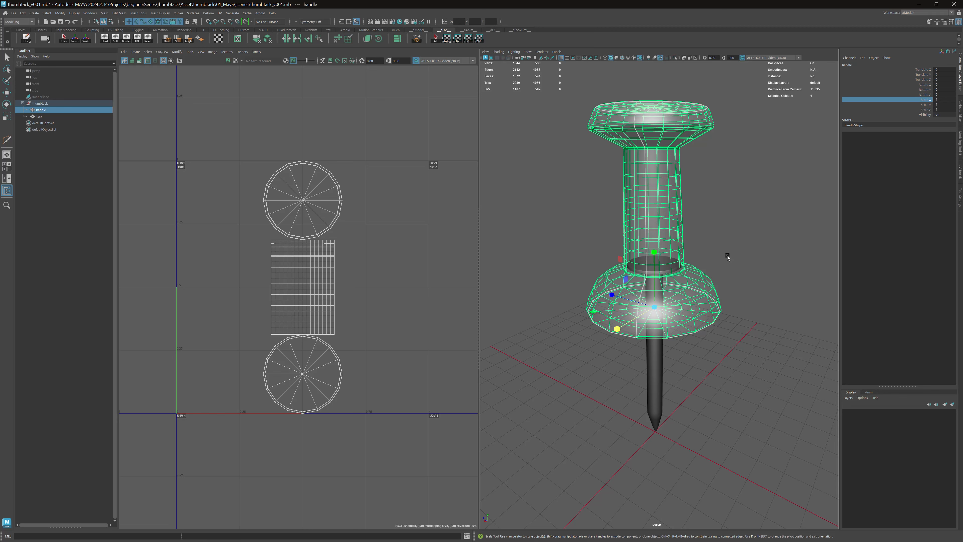
Step: Select the tack, freeze its transformations and clear the selection
{"action": "left_click", "coordinate": [650, 374]}
{"action": "key", "text": "q"}
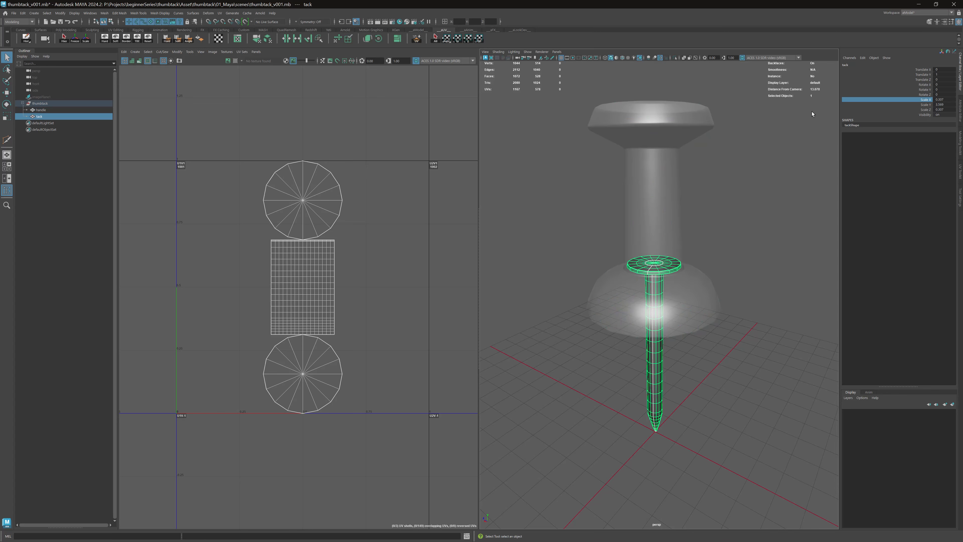
{"action": "left_click", "coordinate": [76, 38]}
{"action": "mouse_move", "coordinate": [553, 153]}
{"action": "left_mouse_down", "text": "alt"}
{"action": "mouse_move", "coordinate": [569, 149]}
{"action": "mouse_move", "coordinate": [533, 146]}
{"action": "mouse_move", "coordinate": [559, 157]}
{"action": "mouse_move", "coordinate": [554, 151]}
{"action": "left_mouse_up", "text": "alt"}
{"action": "left_click", "coordinate": [556, 156]}
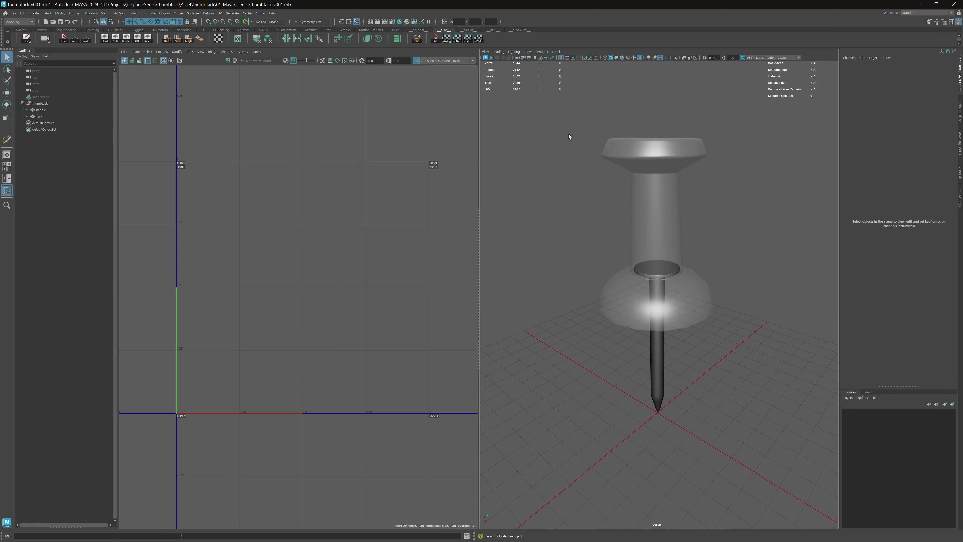
{"action": "left_click", "coordinate": [615, 149]}
{"action": "left_click_drag", "start_coordinate": [645, 178], "coordinate": [717, 185], "text": "alt"}
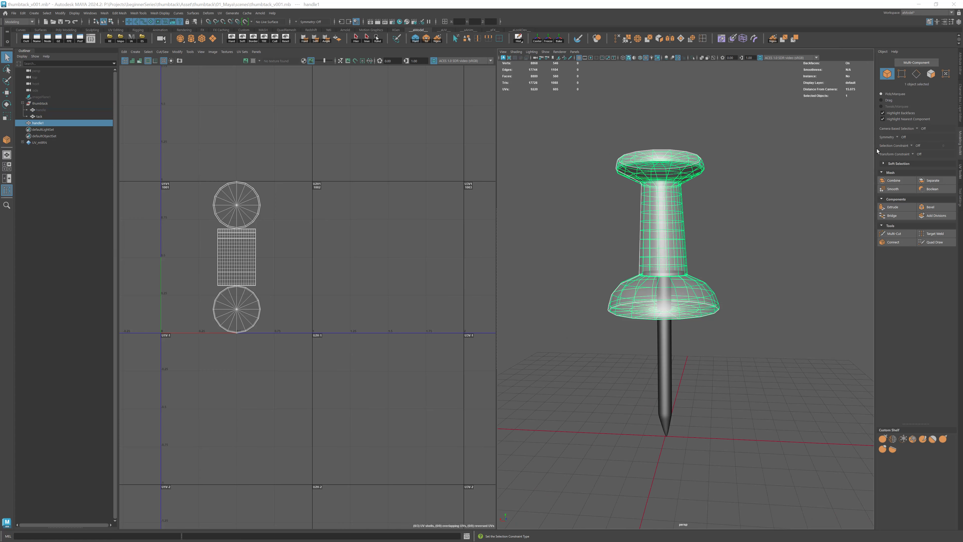
{"action": "scroll", "coordinate": [724, 183], "scroll_direction": "up", "scroll_amount": 3}
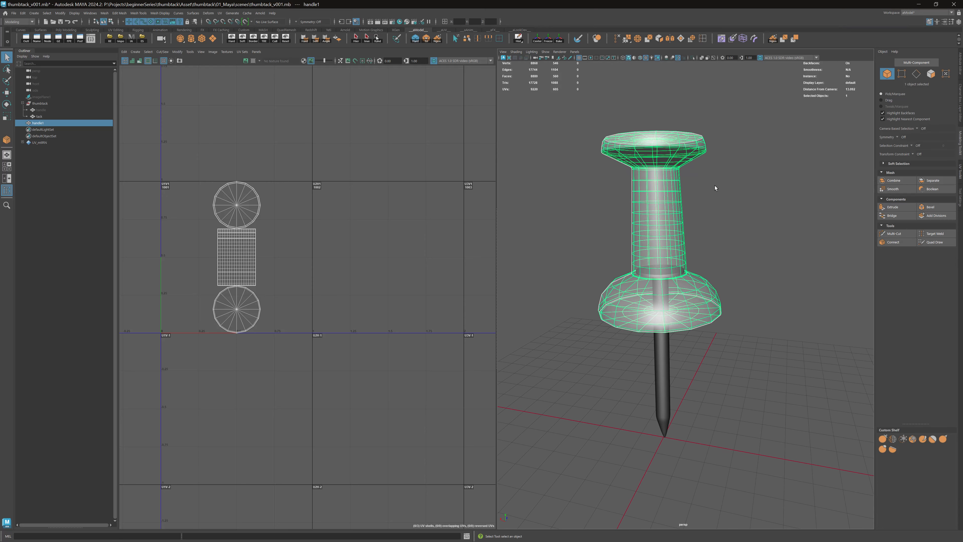
Step: Switch to File Explorer and examine Brick-2377.jpg from the sourceimages folder in the image viewer
{"action": "key", "text": "alt+Tab"}
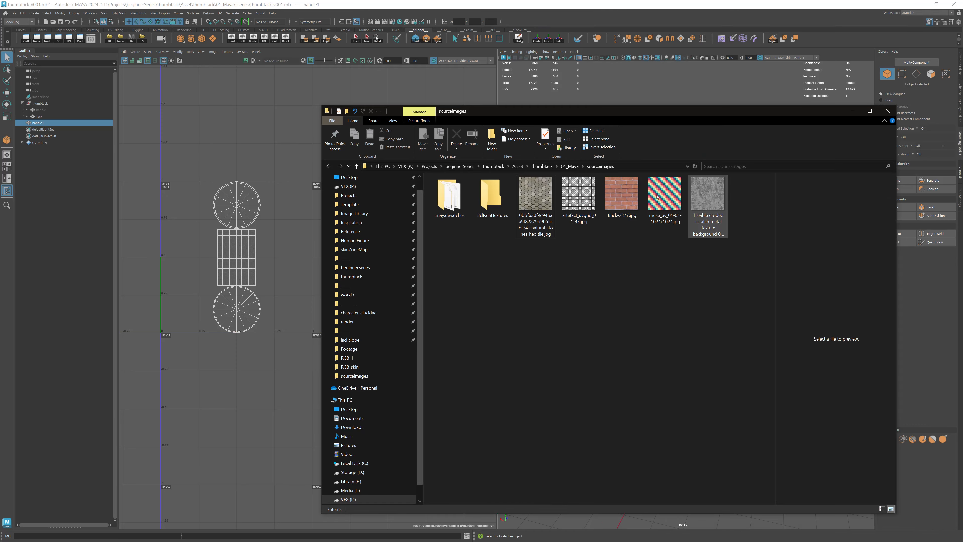
{"action": "left_click", "coordinate": [624, 196]}
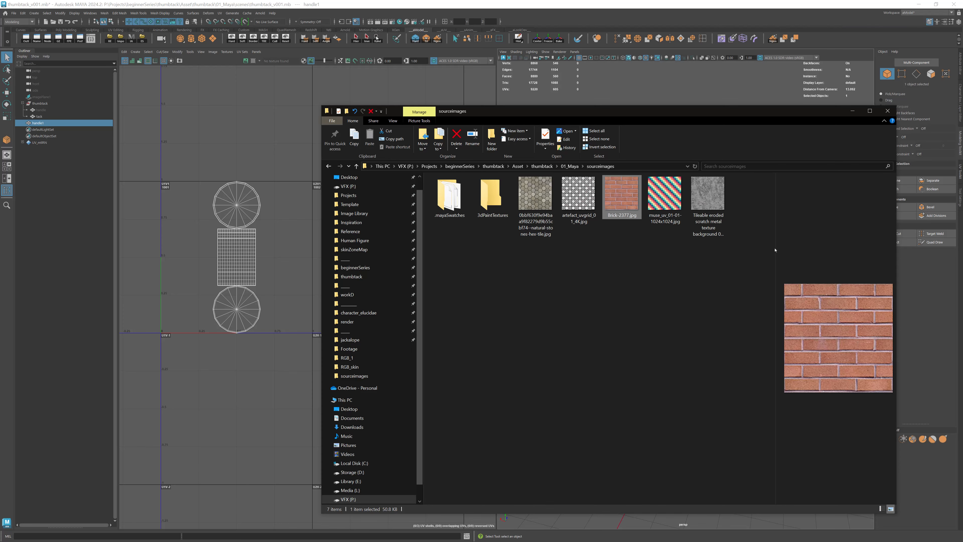
{"action": "left_click_drag", "start_coordinate": [775, 248], "coordinate": [653, 230]}
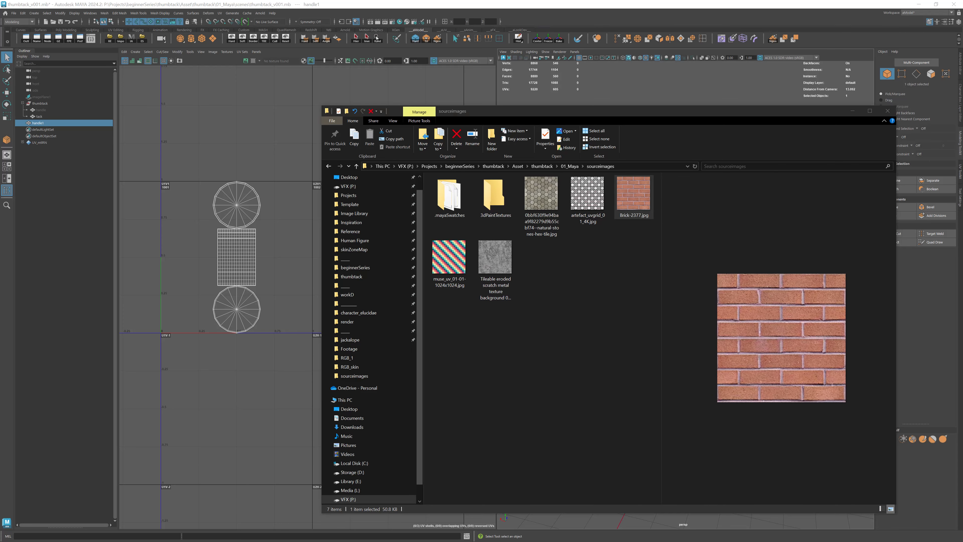
{"action": "key", "text": "Return"}
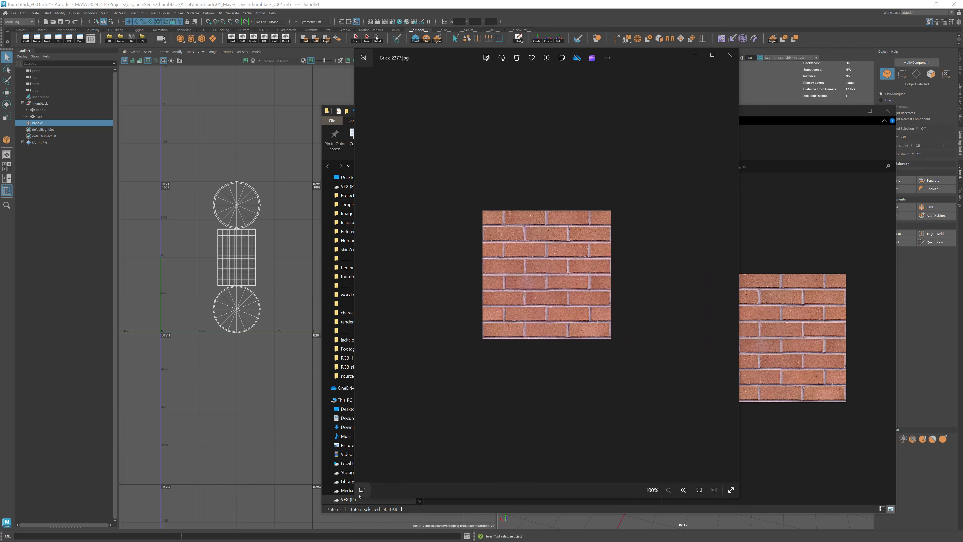
{"action": "left_click_drag", "start_coordinate": [356, 496], "coordinate": [498, 301]}
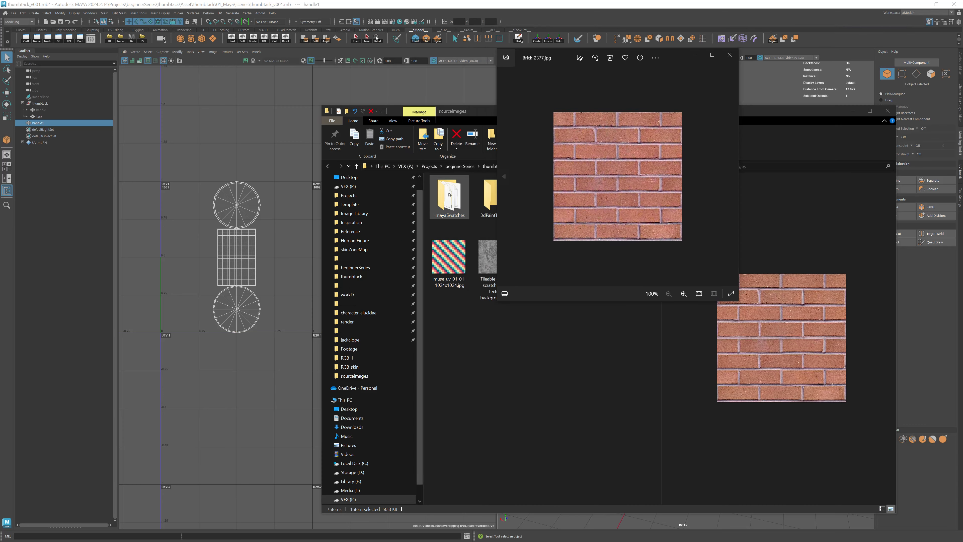
{"action": "left_click_drag", "start_coordinate": [683, 62], "coordinate": [700, 86]}
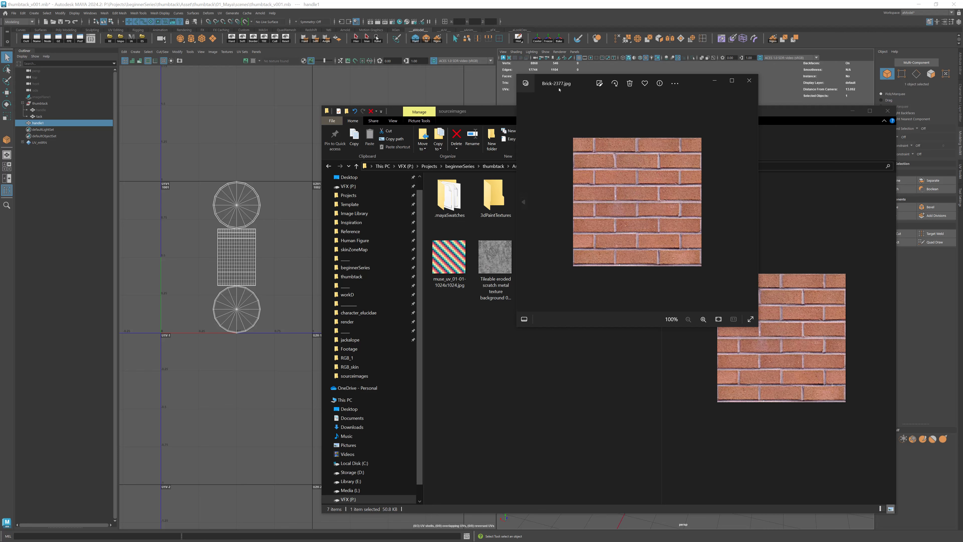
{"action": "left_click_drag", "start_coordinate": [583, 86], "coordinate": [579, 87]}
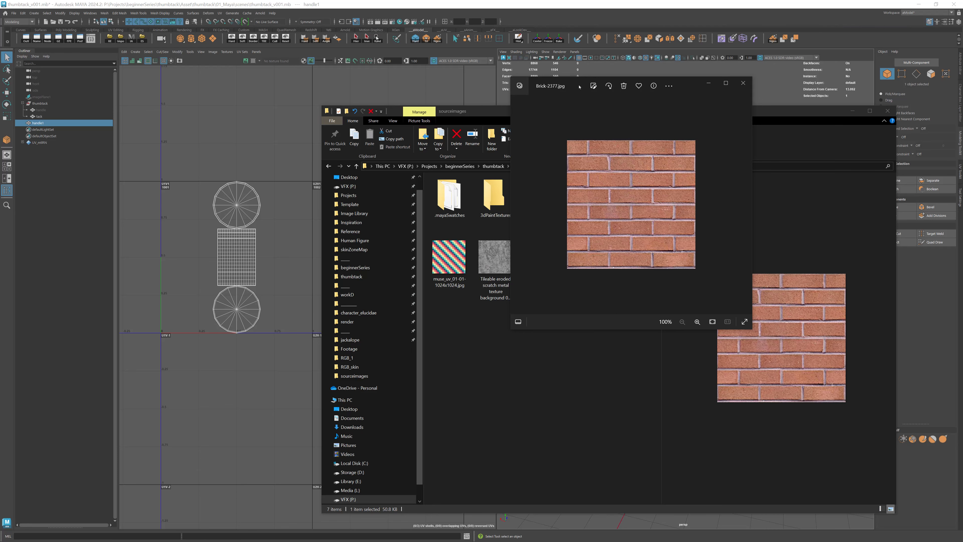
{"action": "left_click", "coordinate": [712, 87]}
{"action": "left_click", "coordinate": [712, 88]}
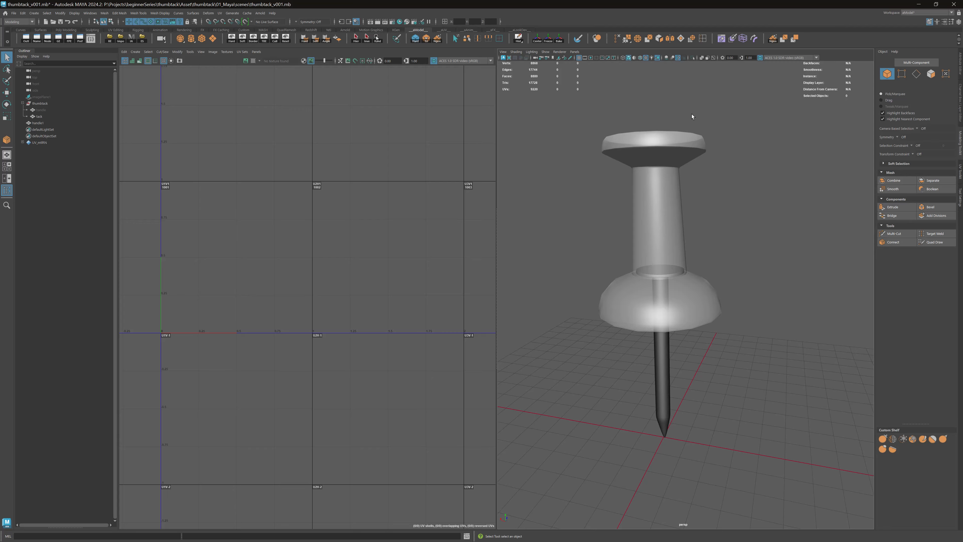
Step: Assign a new Lambert material to the duplicate handle, handle1
{"action": "left_click", "coordinate": [638, 161]}
{"action": "left_click_drag", "start_coordinate": [595, 165], "coordinate": [572, 155], "text": "alt"}
{"action": "right_click_drag", "start_coordinate": [603, 156], "coordinate": [638, 157], "text": "alt"}
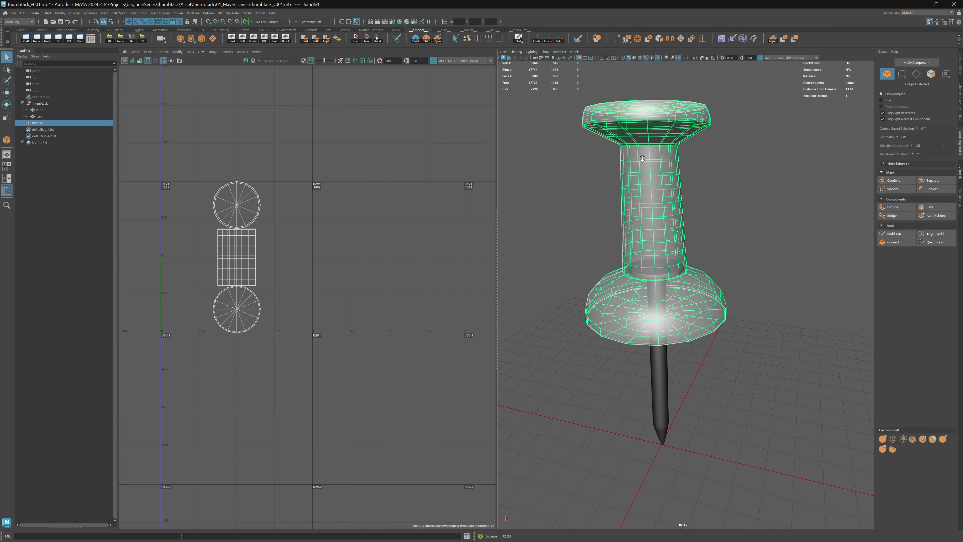
{"action": "left_click_drag", "start_coordinate": [638, 156], "coordinate": [637, 137], "text": "alt"}
{"action": "right_click", "coordinate": [637, 136]}
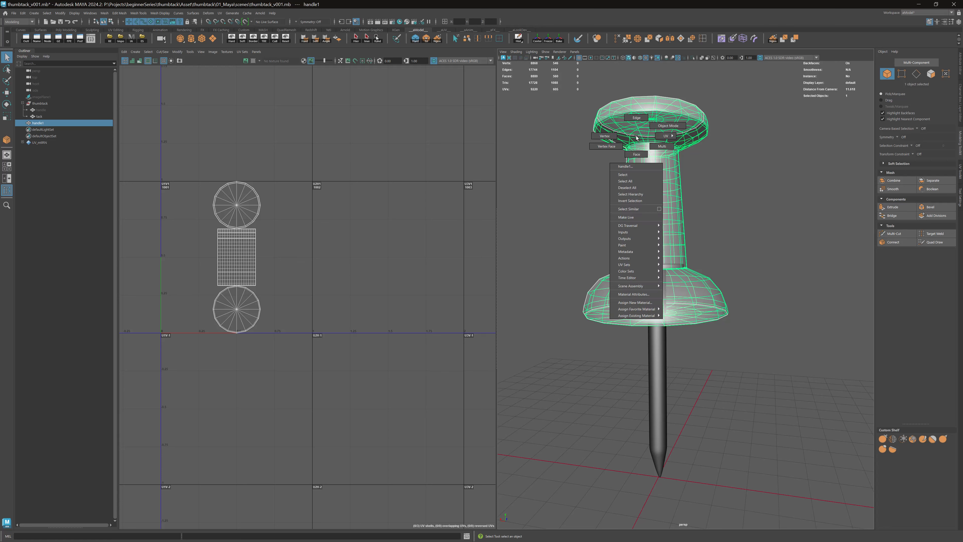
{"action": "left_click", "coordinate": [636, 304]}
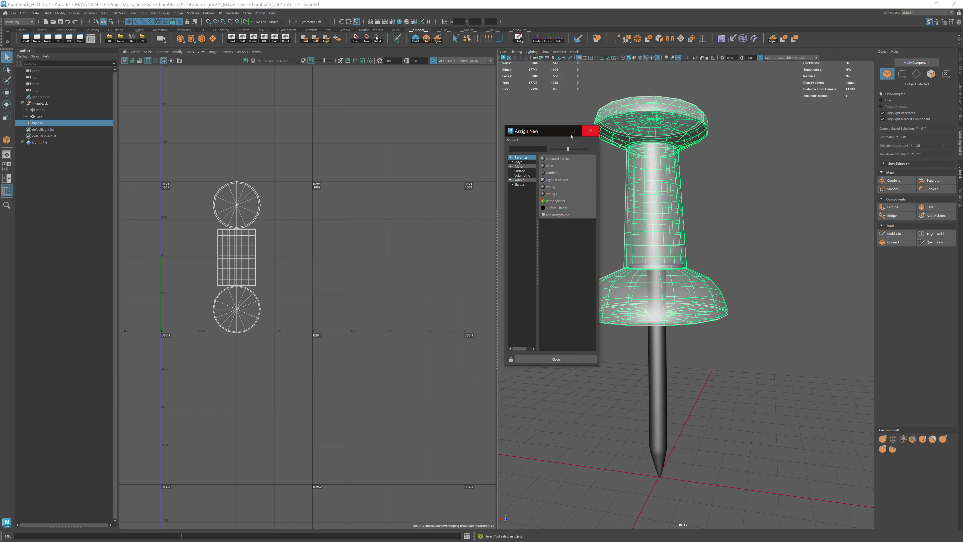
{"action": "left_click_drag", "start_coordinate": [540, 132], "coordinate": [547, 126]}
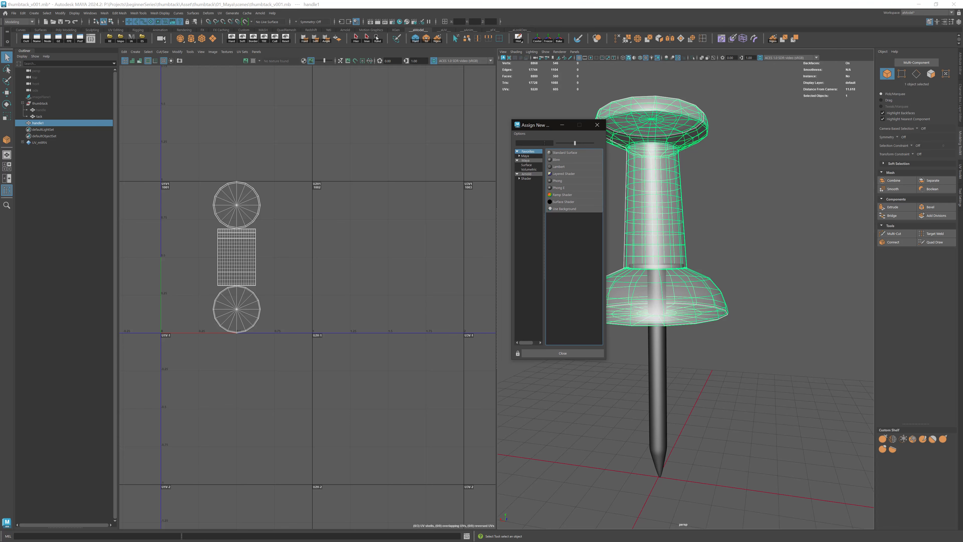
{"action": "left_click", "coordinate": [563, 167]}
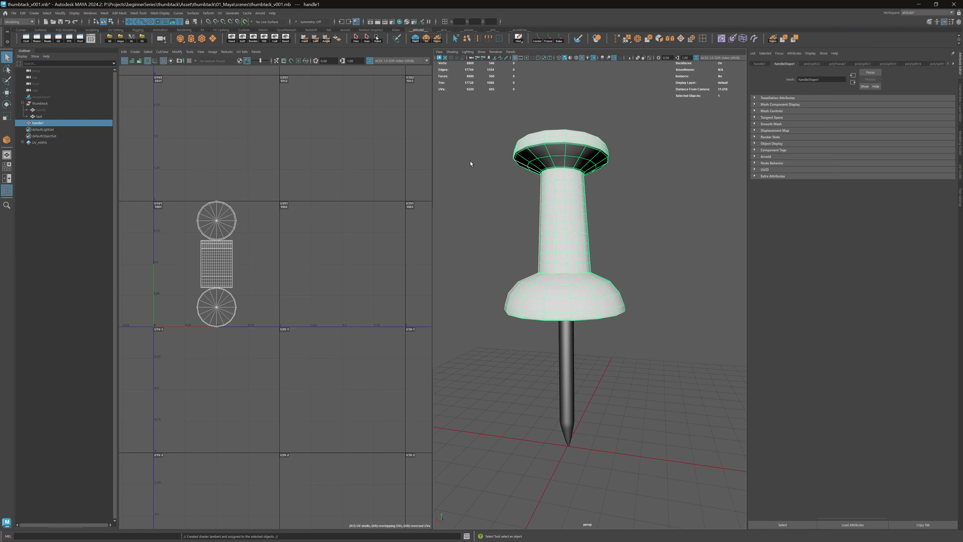
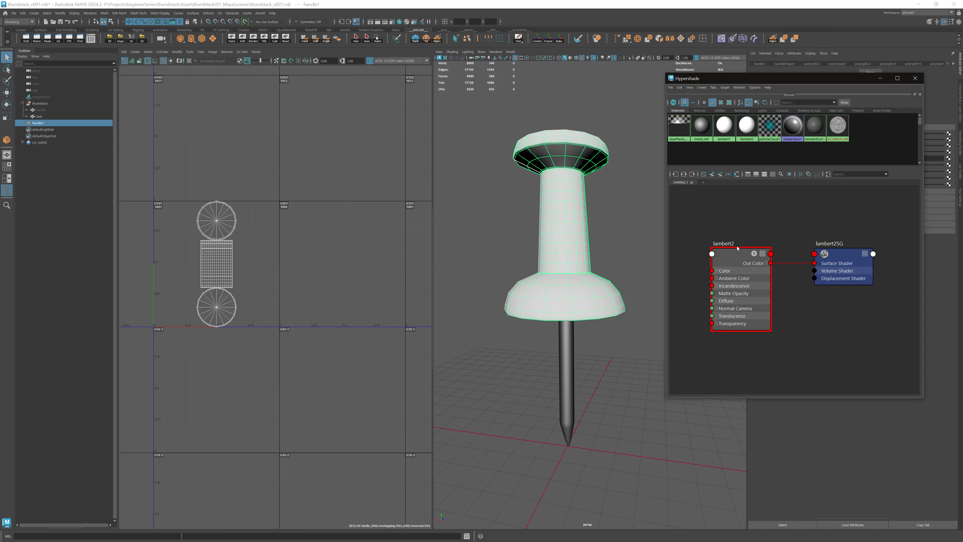
Step: Rename the handle's lambert2 material node as brick_mtl in the Hypershade
{"action": "double_click", "coordinate": [730, 244]}
{"action": "type", "text": "brick mtl"}
{"action": "key", "text": "Return"}
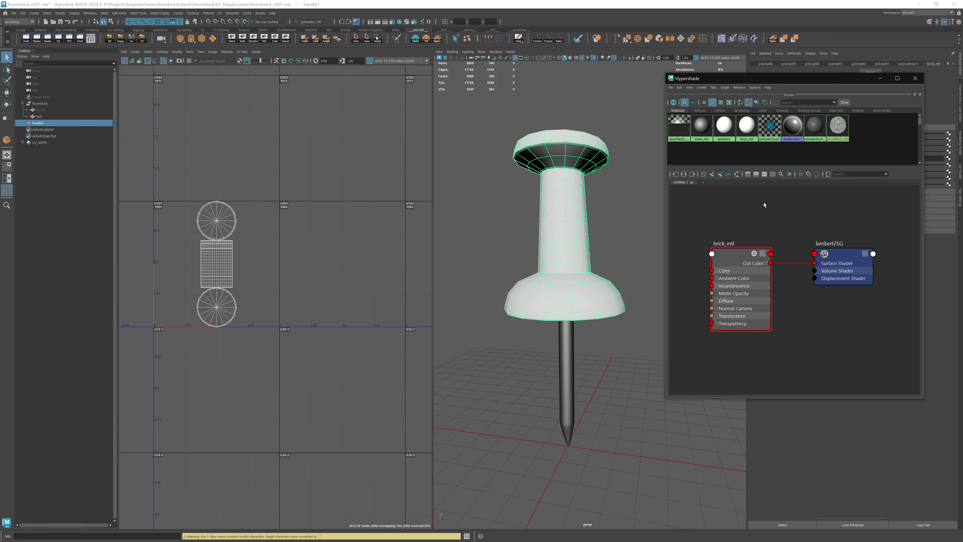
Step: Connect a File texture to the Color of brick_mtl and tidy the file and placement nodes in the graph
{"action": "left_click_drag", "start_coordinate": [780, 80], "coordinate": [334, 90]}
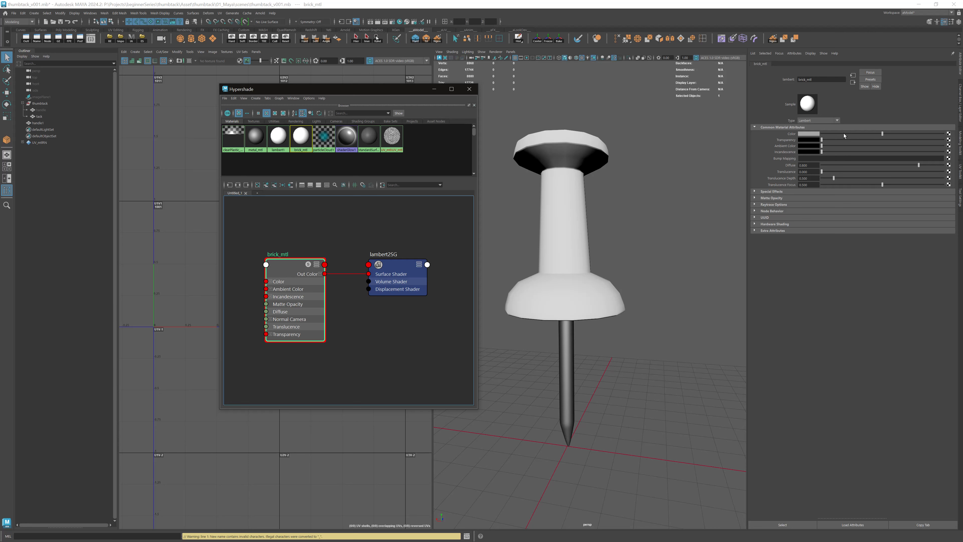
{"action": "left_click", "coordinate": [949, 134]}
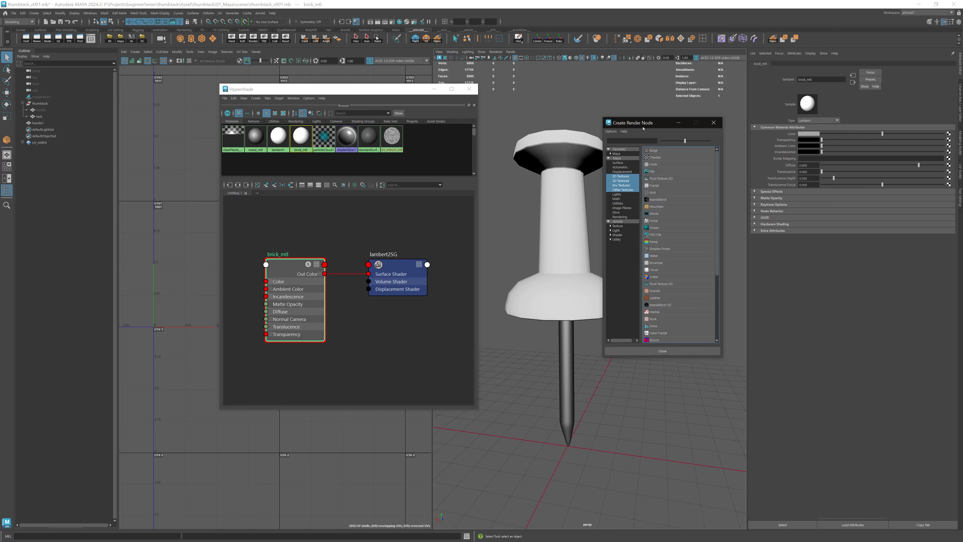
{"action": "left_click_drag", "start_coordinate": [646, 125], "coordinate": [652, 112]}
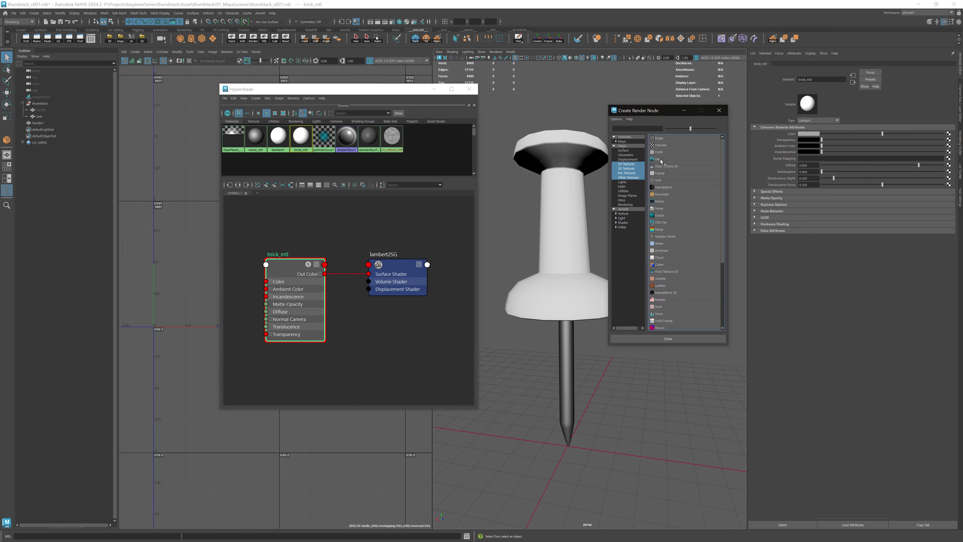
{"action": "left_click", "coordinate": [659, 159]}
{"action": "scroll", "coordinate": [375, 222], "scroll_direction": "down", "scroll_amount": 4}
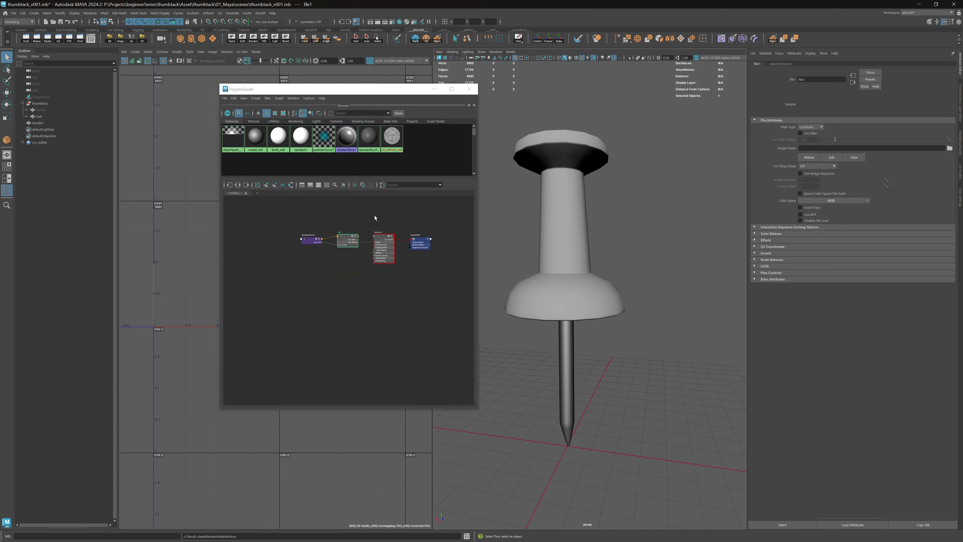
{"action": "scroll", "coordinate": [373, 218], "scroll_direction": "up", "scroll_amount": 3}
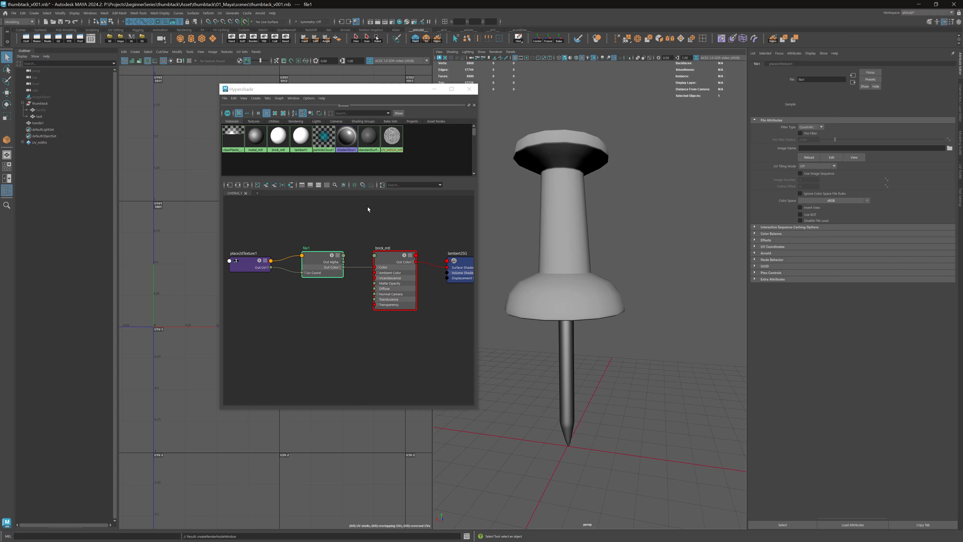
{"action": "left_click_drag", "start_coordinate": [306, 258], "coordinate": [315, 250]}
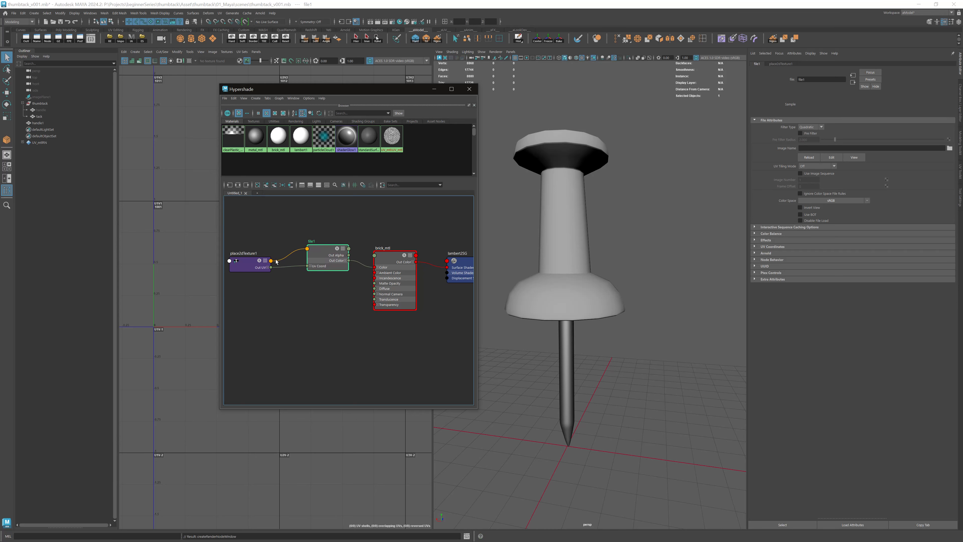
{"action": "mouse_move", "coordinate": [245, 267]}
{"action": "left_mouse_down"}
{"action": "mouse_move", "coordinate": [285, 223]}
{"action": "mouse_move", "coordinate": [254, 265]}
{"action": "left_mouse_up"}
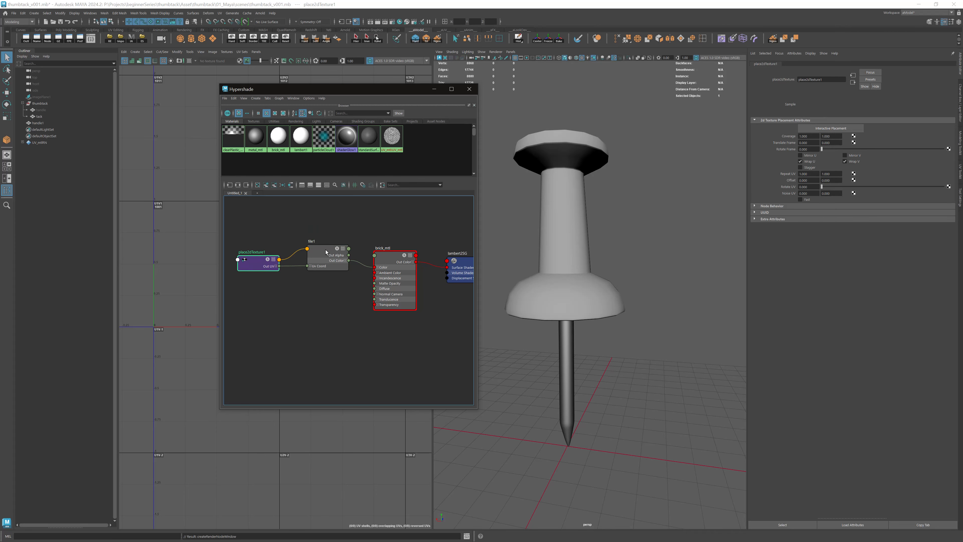
Step: Load Brick-2377.jpg from the project's sourceimages folder as the image of the file1 texture node
{"action": "left_click", "coordinate": [326, 251]}
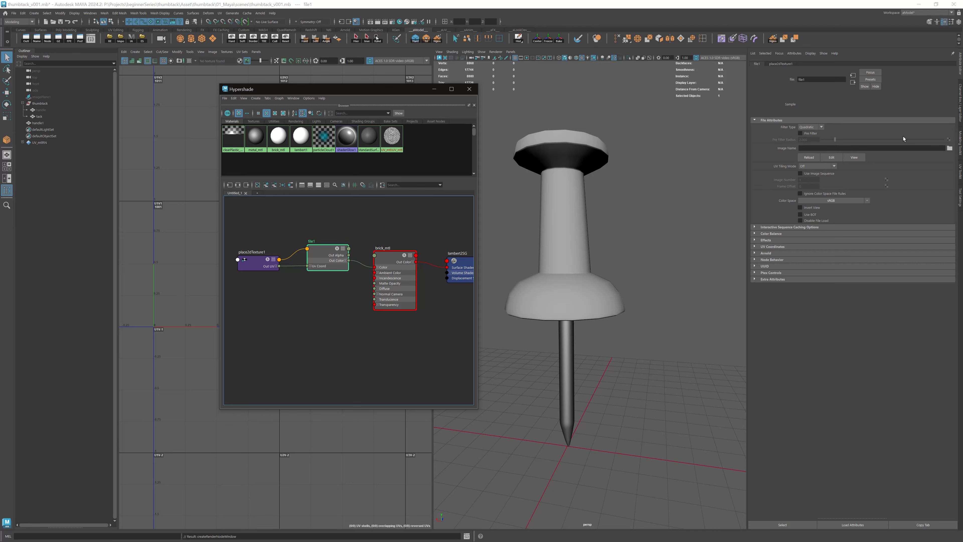
{"action": "left_click", "coordinate": [949, 148]}
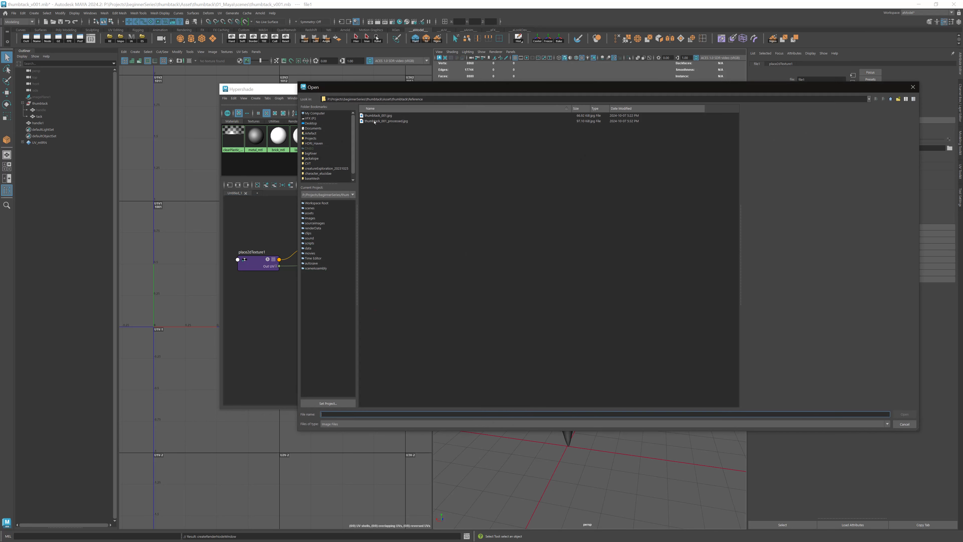
{"action": "left_click", "coordinate": [315, 223]}
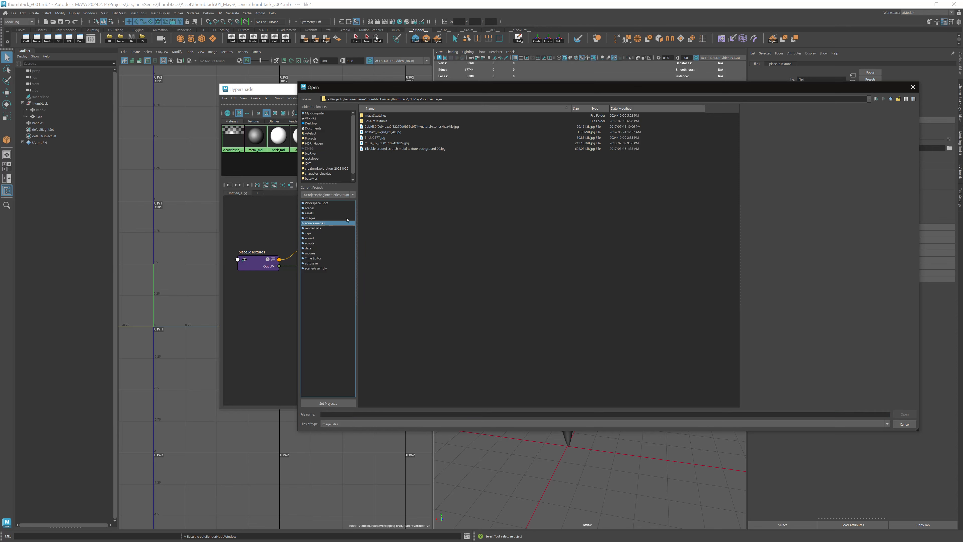
{"action": "left_click", "coordinate": [372, 137]}
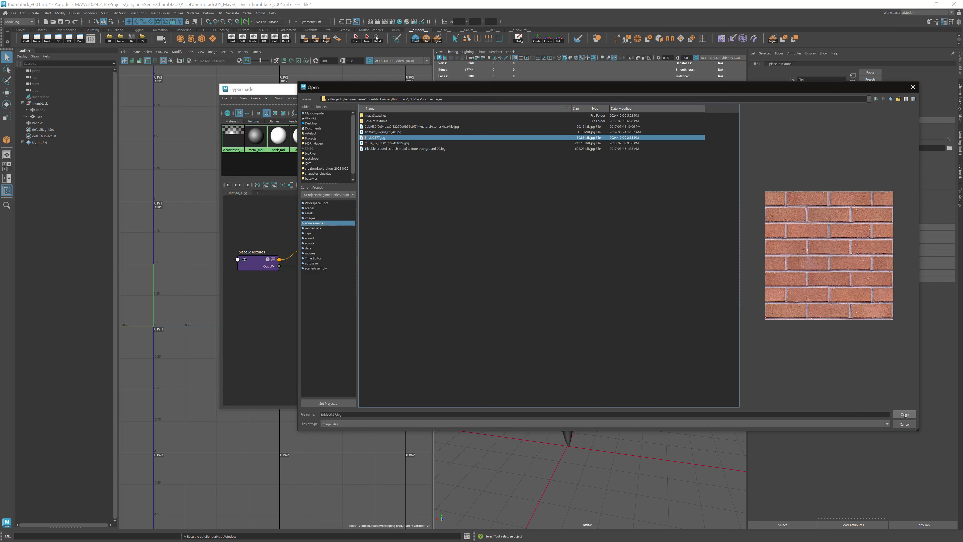
{"action": "left_click", "coordinate": [895, 413]}
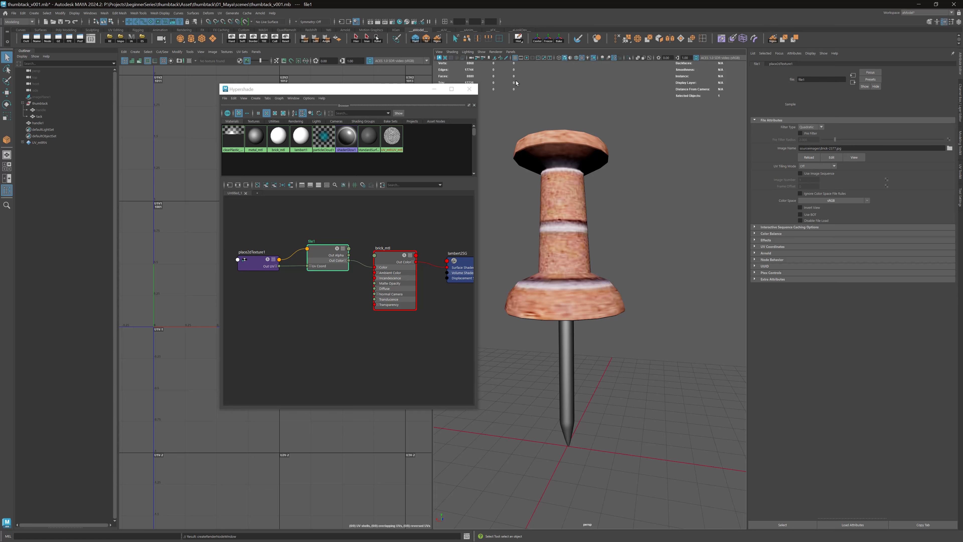
Step: Compare the handle with textured display off and on, and examine how the brick image maps onto it
{"action": "left_click", "coordinate": [582, 58]}
{"action": "left_click", "coordinate": [582, 58]}
{"action": "left_click", "coordinate": [582, 58]}
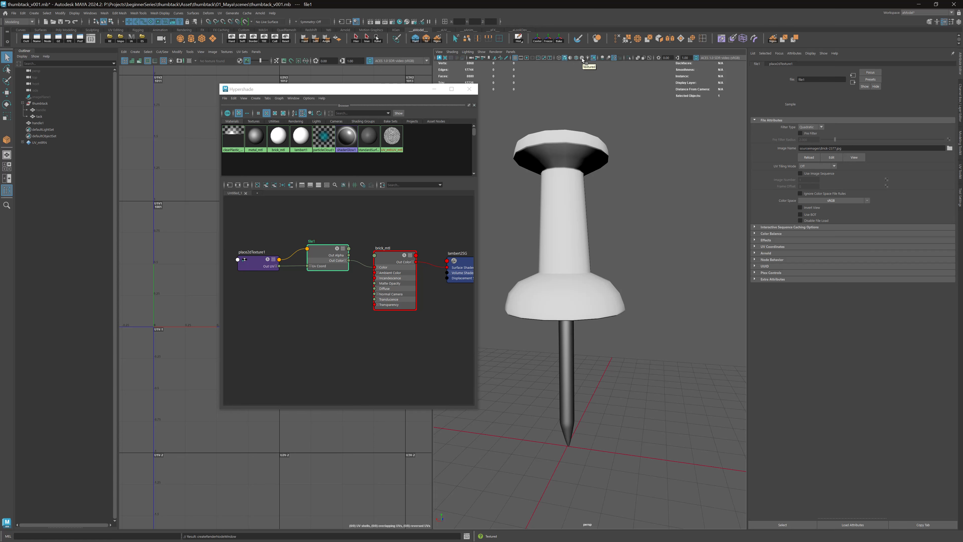
{"action": "left_click", "coordinate": [583, 59]}
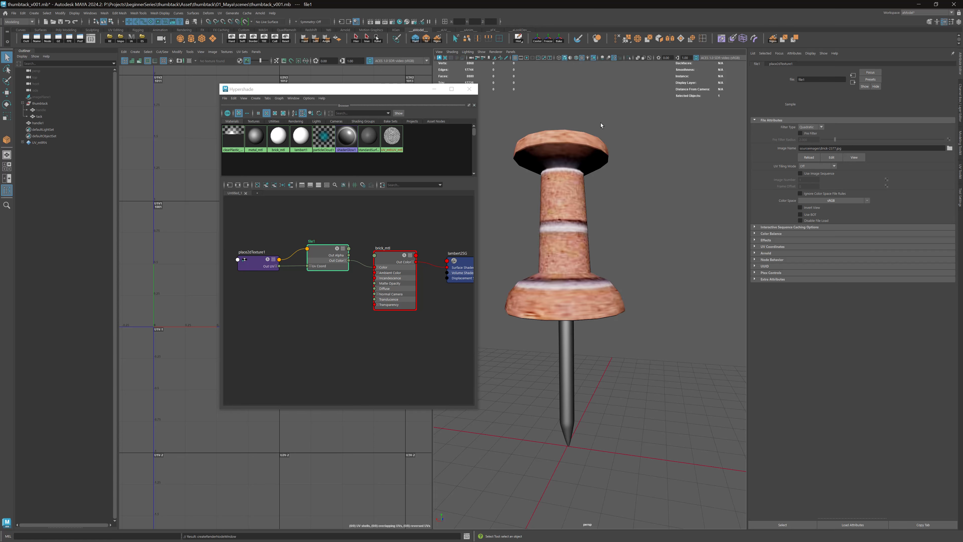
{"action": "left_click_drag", "start_coordinate": [608, 194], "coordinate": [584, 190], "text": "alt"}
{"action": "right_click_drag", "start_coordinate": [585, 190], "coordinate": [626, 201], "text": "alt"}
{"action": "middle_click_drag", "start_coordinate": [626, 201], "coordinate": [624, 210], "text": "alt"}
{"action": "left_click_drag", "start_coordinate": [624, 209], "coordinate": [603, 207], "text": "alt"}
{"action": "left_click_drag", "start_coordinate": [556, 247], "coordinate": [475, 160], "text": "alt"}
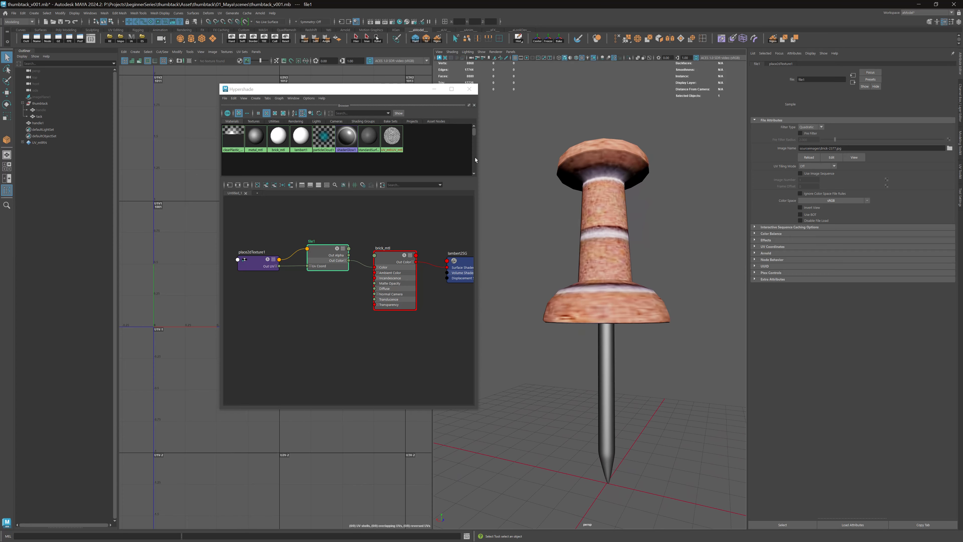
Step: Set the Repeat UV of place2dTexture1 to 16 in both directions
{"action": "left_click_drag", "start_coordinate": [374, 92], "coordinate": [397, 145]}
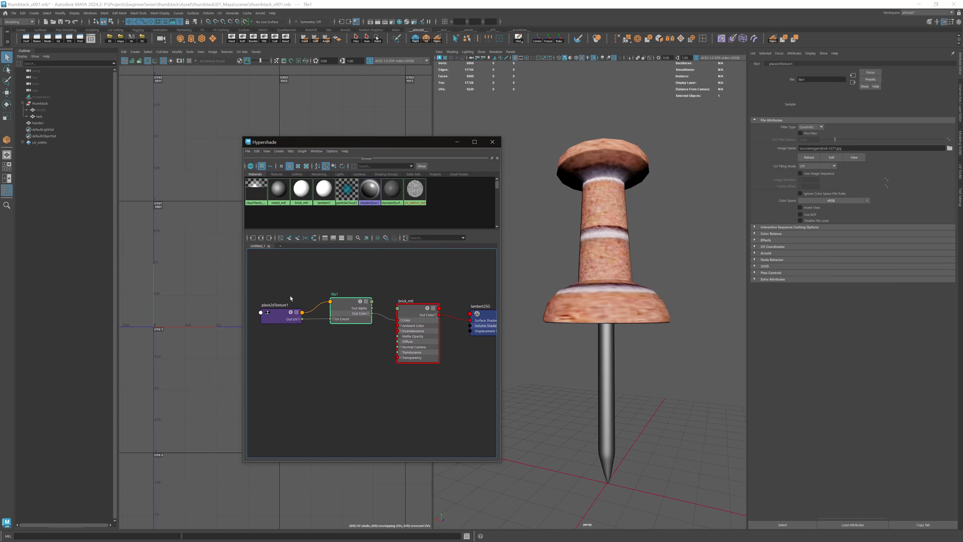
{"action": "mouse_move", "coordinate": [288, 304]}
{"action": "left_mouse_down"}
{"action": "mouse_move", "coordinate": [257, 336]}
{"action": "mouse_move", "coordinate": [286, 303]}
{"action": "left_mouse_up"}
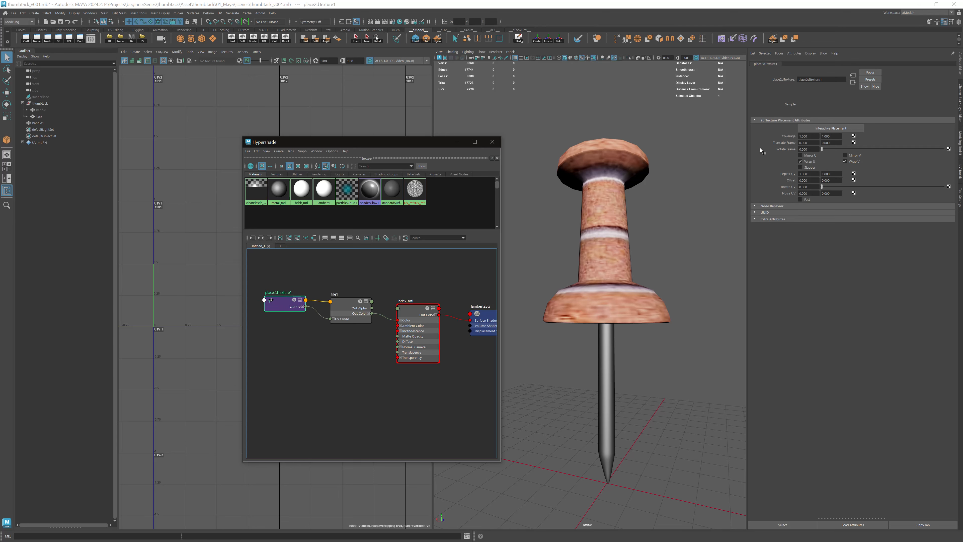
{"action": "left_click", "coordinate": [814, 173]}
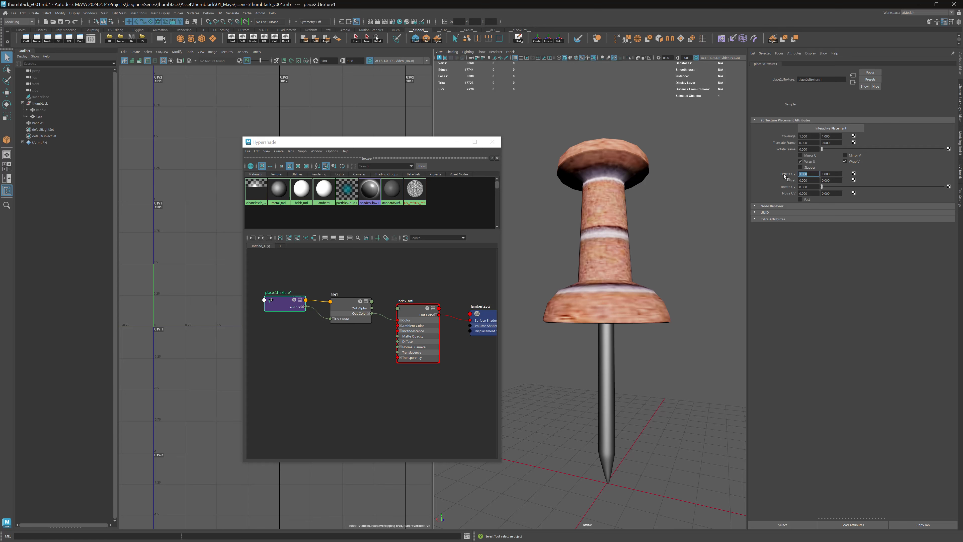
{"action": "key", "text": "Tab"}
{"action": "type", "text": "16"}
{"action": "key", "text": "Tab"}
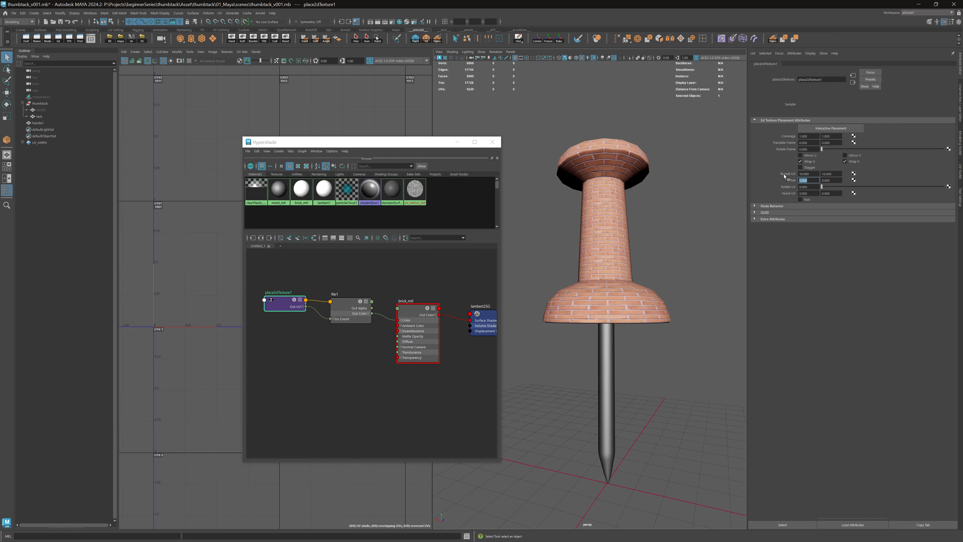
Step: Minimize the Hypershade and examine the brick tiling on the handle alongside its UV layout
{"action": "mouse_move", "coordinate": [616, 194]}
{"action": "left_mouse_down", "text": "alt"}
{"action": "mouse_move", "coordinate": [562, 200]}
{"action": "mouse_move", "coordinate": [602, 216]}
{"action": "mouse_move", "coordinate": [625, 173]}
{"action": "mouse_move", "coordinate": [620, 211]}
{"action": "left_mouse_up", "text": "alt"}
{"action": "left_click_drag", "start_coordinate": [420, 144], "coordinate": [854, 130]}
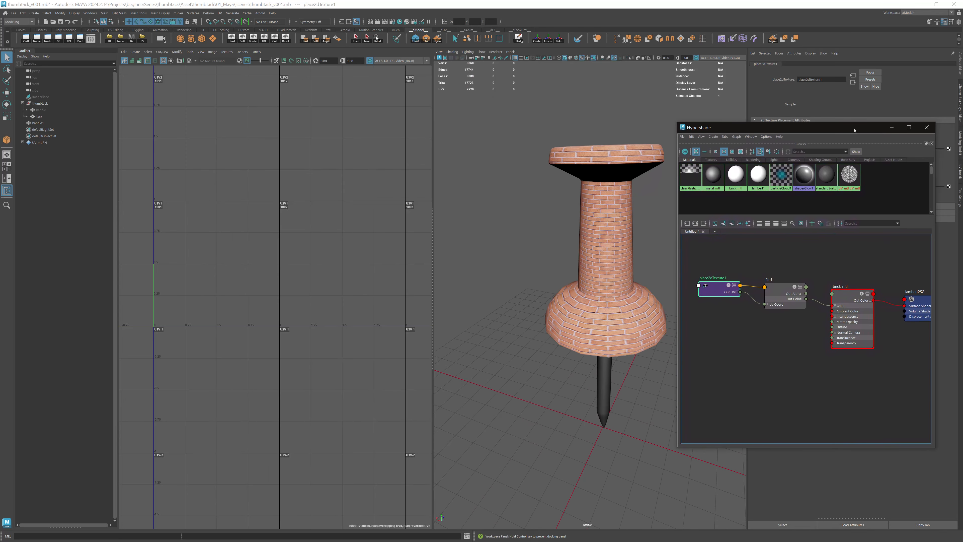
{"action": "left_click", "coordinate": [893, 127]}
{"action": "scroll", "coordinate": [582, 156], "scroll_direction": "up", "scroll_amount": 2}
{"action": "scroll", "coordinate": [582, 156], "scroll_direction": "up", "scroll_amount": 2}
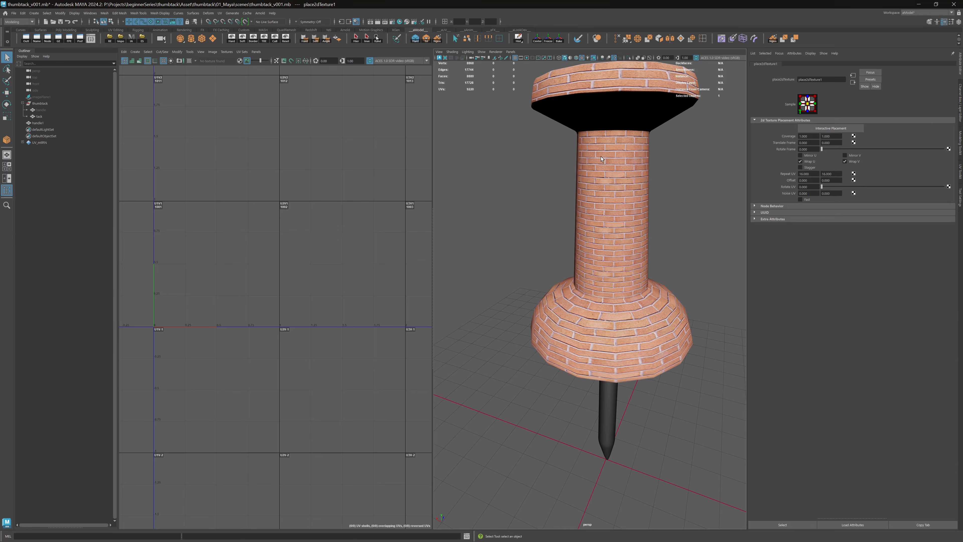
{"action": "left_click", "coordinate": [580, 157]}
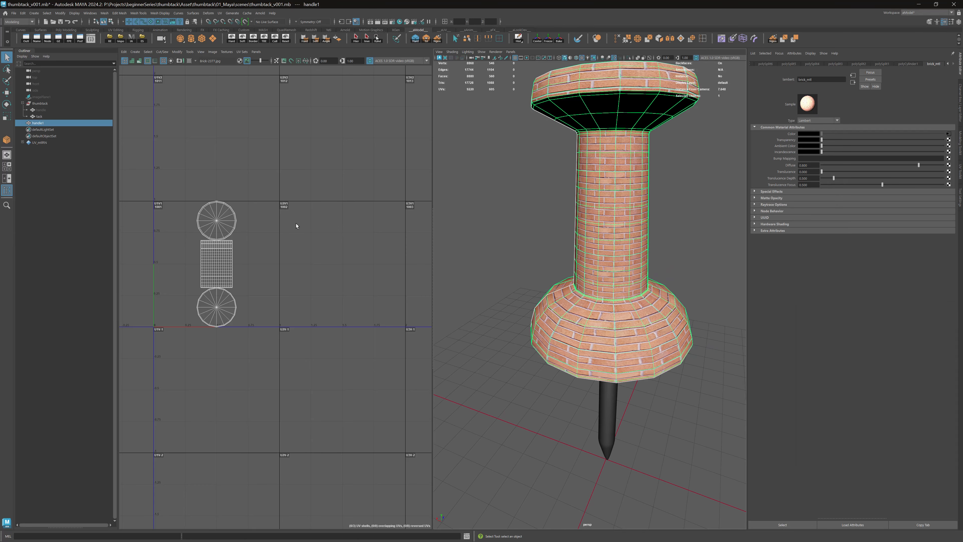
{"action": "left_click", "coordinate": [535, 191]}
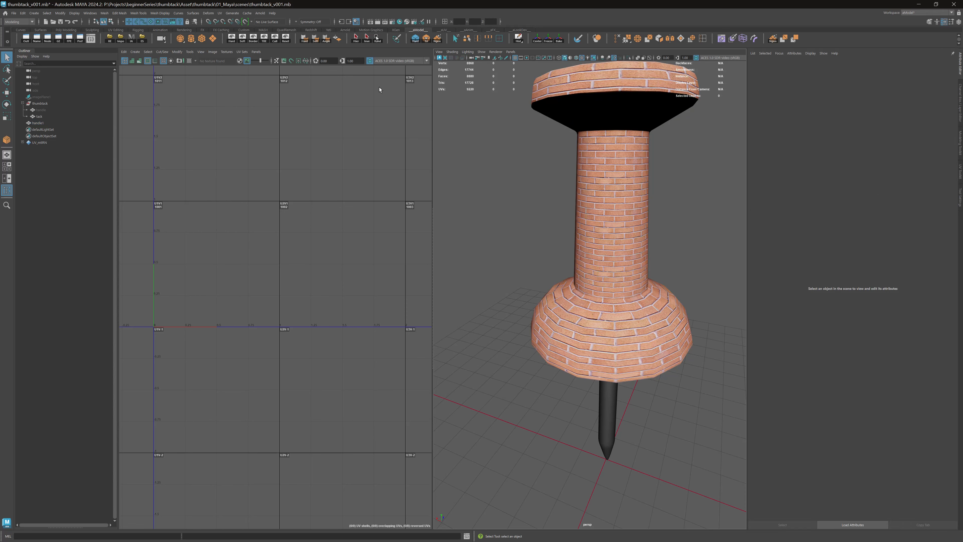
Step: Create a polygon cylinder and move it along the X axis clear of the thumbtack
{"action": "left_click", "coordinate": [191, 38]}
{"action": "scroll", "coordinate": [624, 234], "scroll_direction": "down", "scroll_amount": 3}
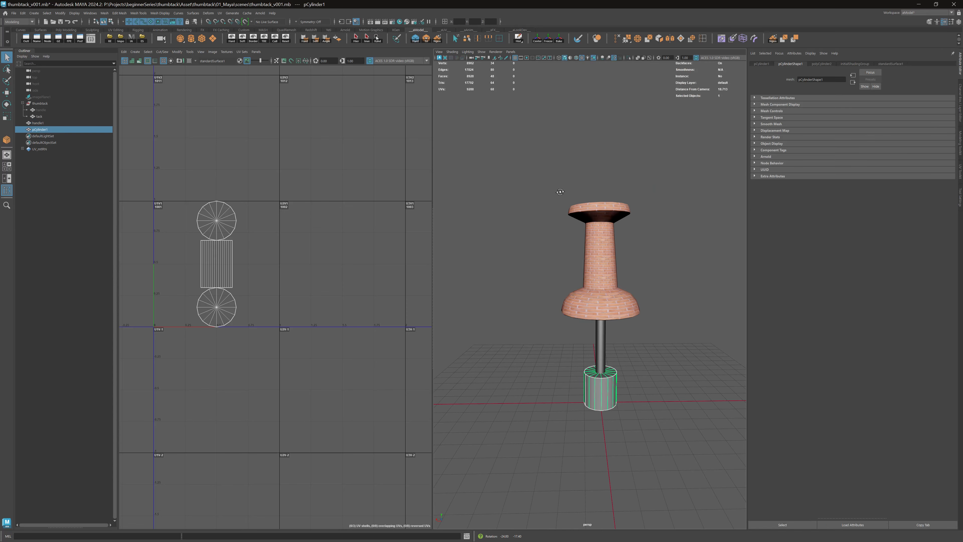
{"action": "key", "text": "w"}
{"action": "left_click_drag", "start_coordinate": [568, 405], "coordinate": [503, 404]}
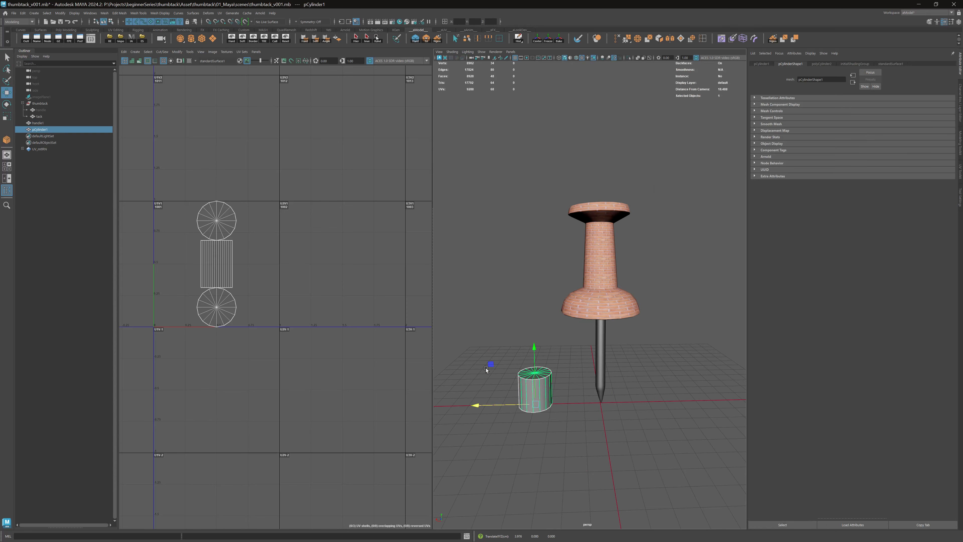
{"action": "key", "text": "f"}
{"action": "left_click_drag", "start_coordinate": [613, 333], "coordinate": [605, 282], "text": "alt"}
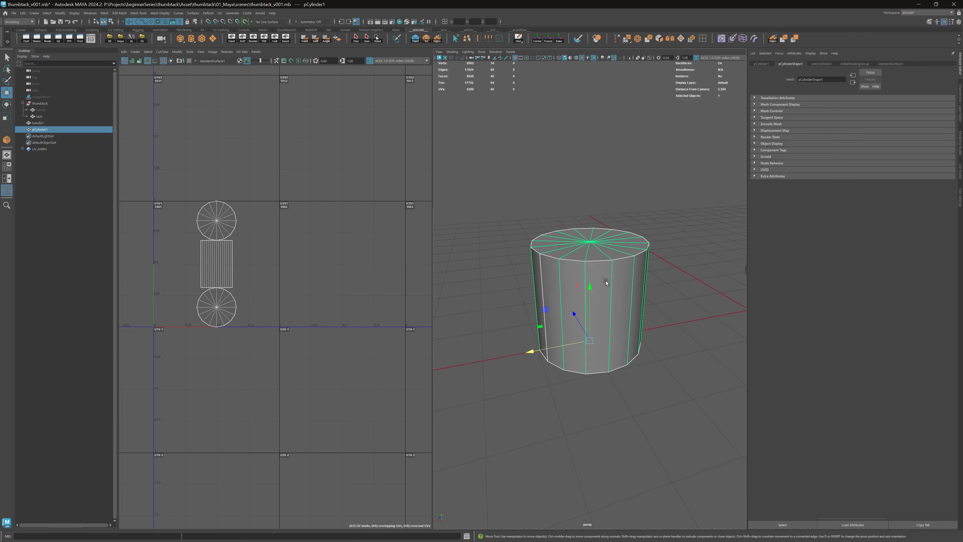
Step: Frame the cylinder's UV shells in the UV Editor and assign the existing brick_mtl material to the cylinder
{"action": "right_click_drag", "start_coordinate": [203, 219], "coordinate": [446, 269], "text": "alt"}
{"action": "middle_click_drag", "start_coordinate": [396, 246], "coordinate": [432, 178], "text": "alt"}
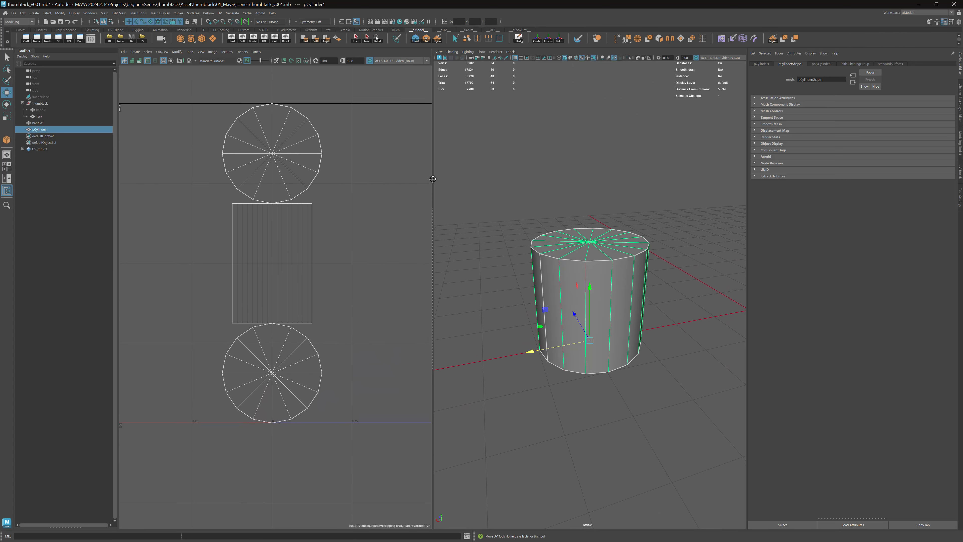
{"action": "right_click_drag", "start_coordinate": [377, 178], "coordinate": [388, 180], "text": "alt"}
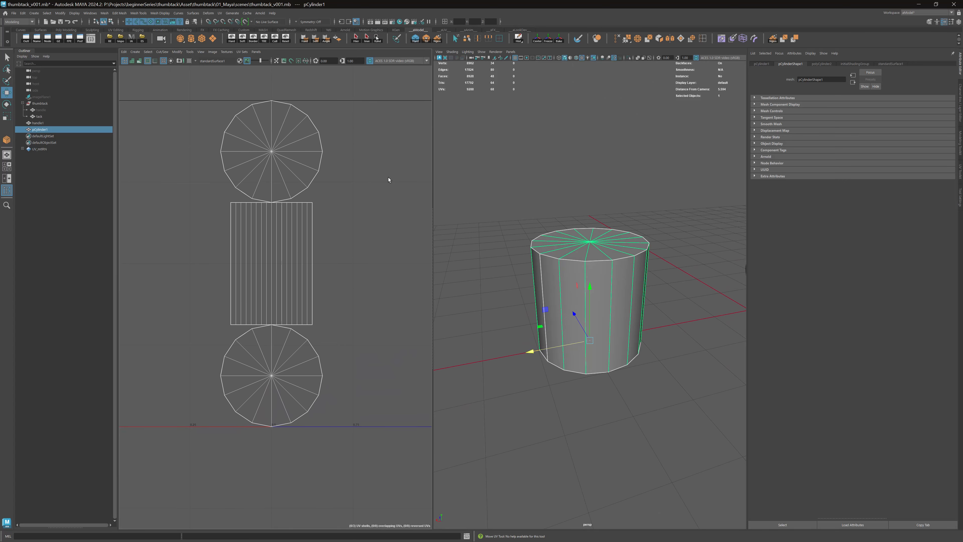
{"action": "right_click", "coordinate": [603, 257]}
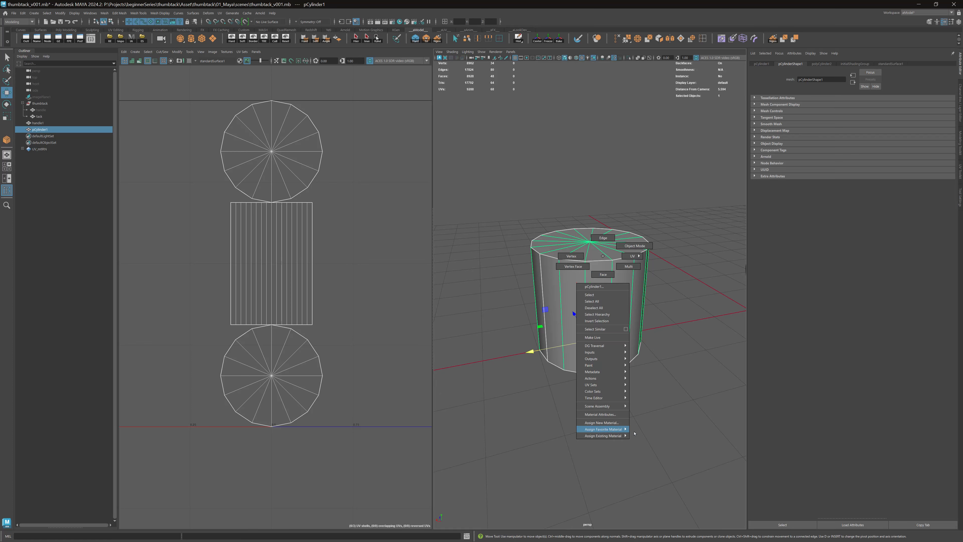
{"action": "left_click", "coordinate": [645, 444]}
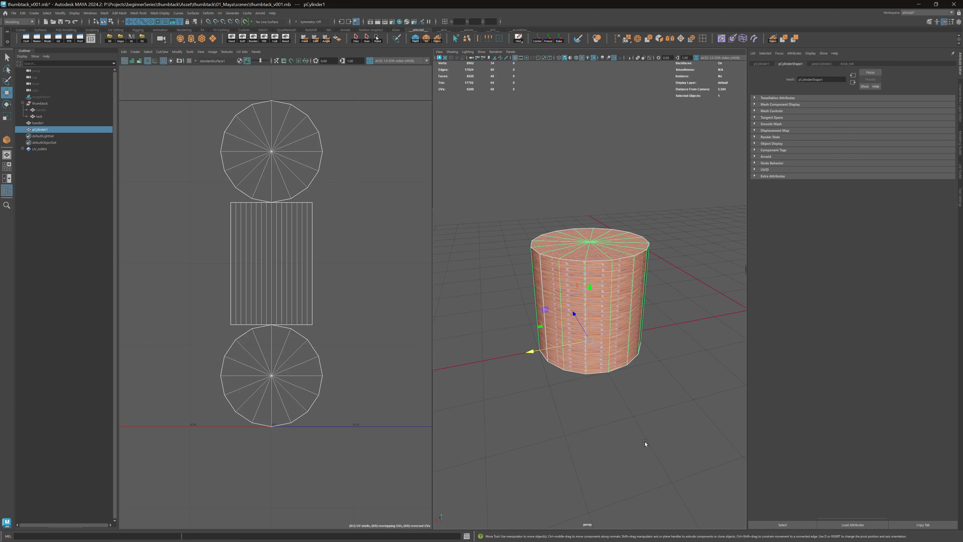
Step: Examine the brick proportions on the cylinder's side wall against its UV layout
{"action": "key", "text": "alt+d"}
{"action": "left_click_drag", "start_coordinate": [598, 312], "coordinate": [583, 260], "text": "alt"}
{"action": "right_click_drag", "start_coordinate": [583, 260], "coordinate": [648, 293], "text": "alt"}
{"action": "left_click", "coordinate": [583, 263]}
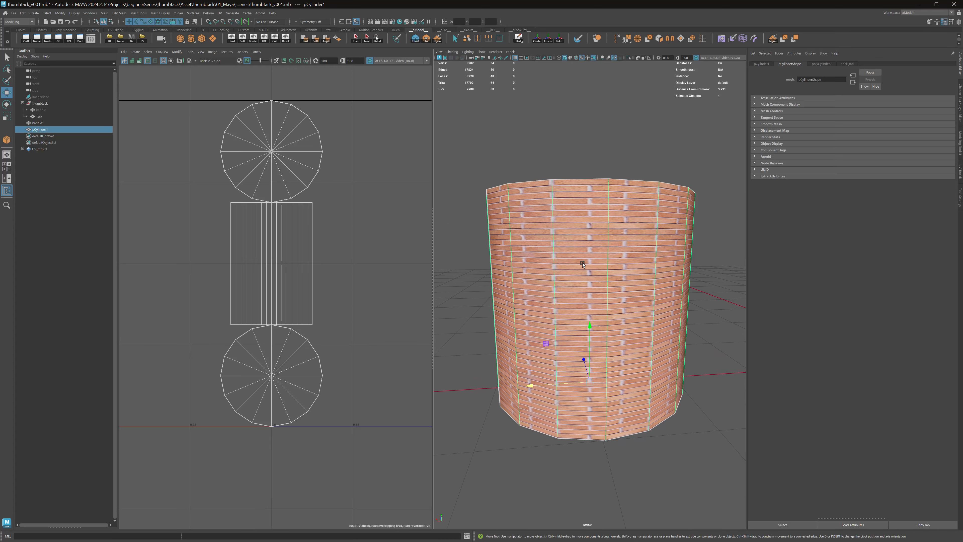
{"action": "left_click_drag", "start_coordinate": [620, 181], "coordinate": [569, 283], "text": "alt"}
{"action": "right_click_drag", "start_coordinate": [569, 283], "coordinate": [601, 203], "text": "alt"}
{"action": "left_click_drag", "start_coordinate": [601, 203], "coordinate": [608, 221], "text": "alt"}
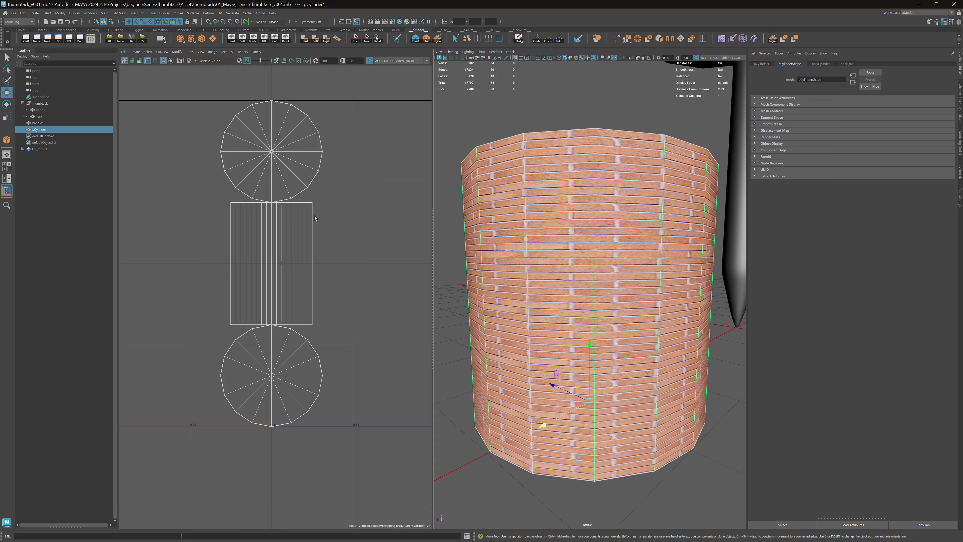
Step: Scale the cylinder's side-wall UV shell horizontally to about three times its width in the UV Editor
{"action": "right_click_drag", "start_coordinate": [282, 219], "coordinate": [273, 215]}
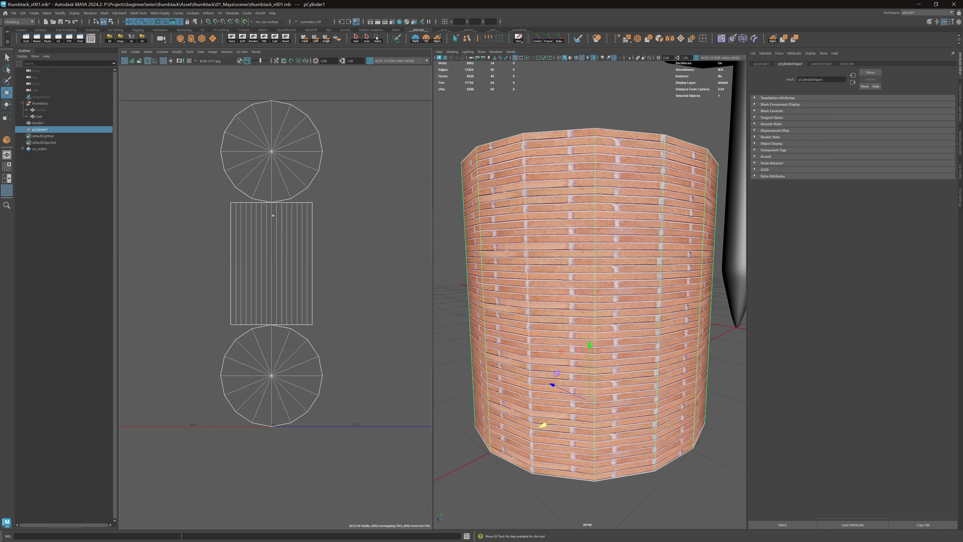
{"action": "left_click", "coordinate": [296, 212]}
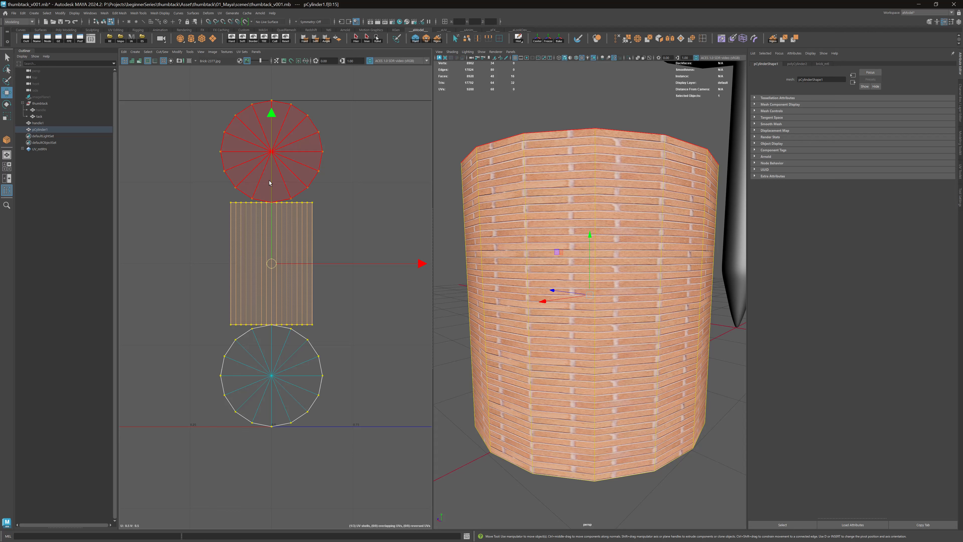
{"action": "key", "text": "r"}
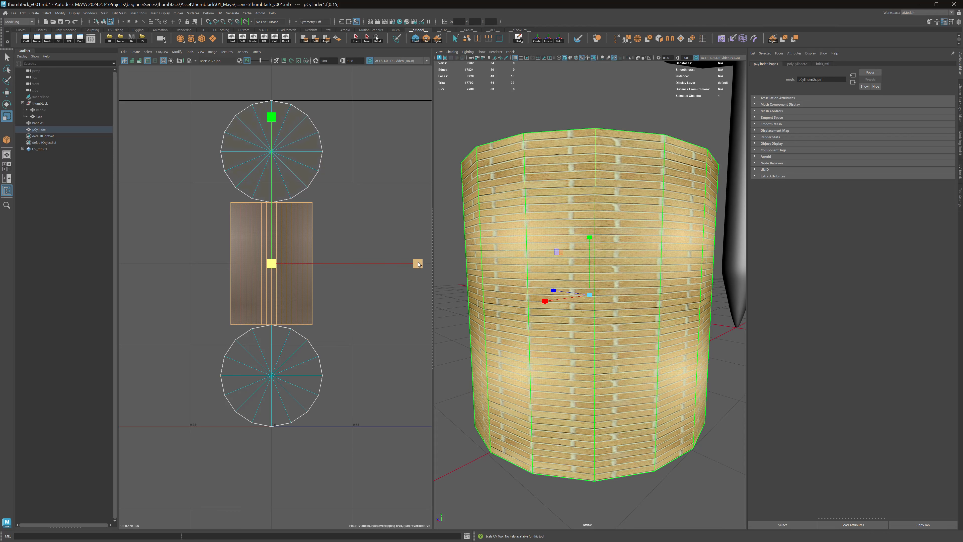
{"action": "left_click_drag", "start_coordinate": [418, 264], "coordinate": [715, 229]}
Step: Compare the brick mapping on the cylinder and the thumbtack handle, and select handle1 to show its UVs
{"action": "right_click_drag", "start_coordinate": [674, 226], "coordinate": [597, 216], "text": "alt"}
{"action": "left_click_drag", "start_coordinate": [601, 215], "coordinate": [587, 242], "text": "alt"}
{"action": "middle_click_drag", "start_coordinate": [587, 242], "coordinate": [523, 347], "text": "alt"}
{"action": "right_click_drag", "start_coordinate": [523, 346], "coordinate": [549, 198], "text": "alt"}
{"action": "middle_click_drag", "start_coordinate": [548, 199], "coordinate": [514, 247], "text": "alt"}
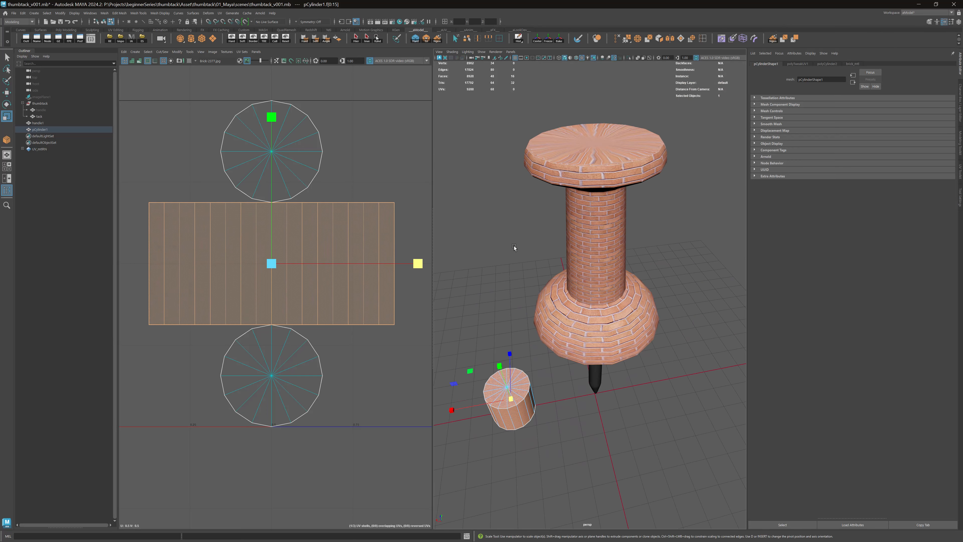
{"action": "left_click_drag", "start_coordinate": [514, 247], "coordinate": [520, 215], "text": "alt"}
{"action": "key", "text": "q"}
{"action": "right_click_drag", "start_coordinate": [584, 217], "coordinate": [603, 203]}
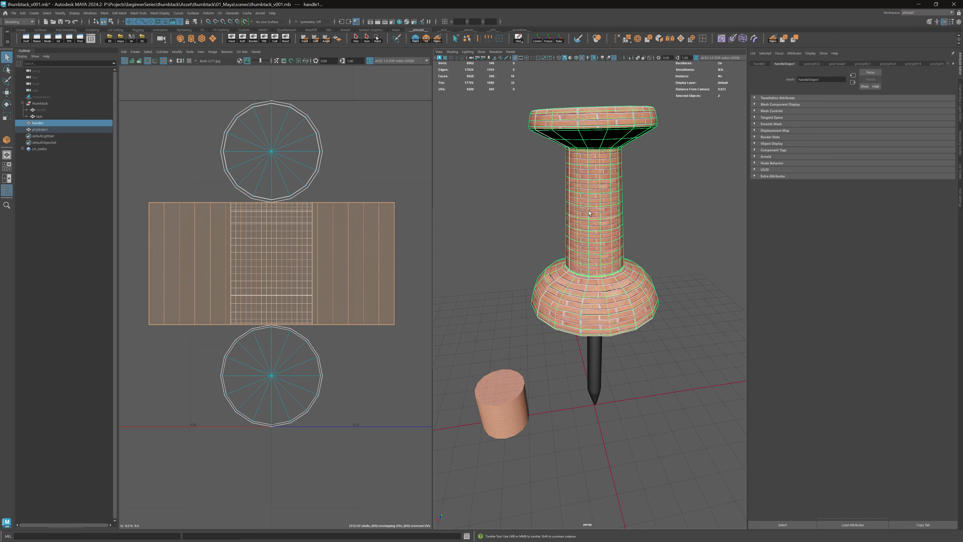
Step: Examine the brick mapping around the handle's shaft, flared base, underside and top cap for stretching
{"action": "mouse_move", "coordinate": [590, 214]}
{"action": "left_mouse_down", "text": "alt"}
{"action": "mouse_move", "coordinate": [585, 191]}
{"action": "mouse_move", "coordinate": [579, 206]}
{"action": "mouse_move", "coordinate": [599, 198]}
{"action": "left_mouse_up", "text": "alt"}
{"action": "right_click_drag", "start_coordinate": [599, 198], "coordinate": [621, 222], "text": "alt"}
{"action": "left_click_drag", "start_coordinate": [592, 311], "coordinate": [643, 183], "text": "alt"}
{"action": "left_click_drag", "start_coordinate": [567, 172], "coordinate": [595, 149], "text": "alt"}
{"action": "right_click_drag", "start_coordinate": [620, 146], "coordinate": [599, 127], "text": "alt"}
{"action": "left_click_drag", "start_coordinate": [598, 127], "coordinate": [600, 176], "text": "alt"}
{"action": "right_click_drag", "start_coordinate": [600, 177], "coordinate": [639, 204], "text": "alt"}
{"action": "left_click_drag", "start_coordinate": [639, 204], "coordinate": [611, 208], "text": "alt"}
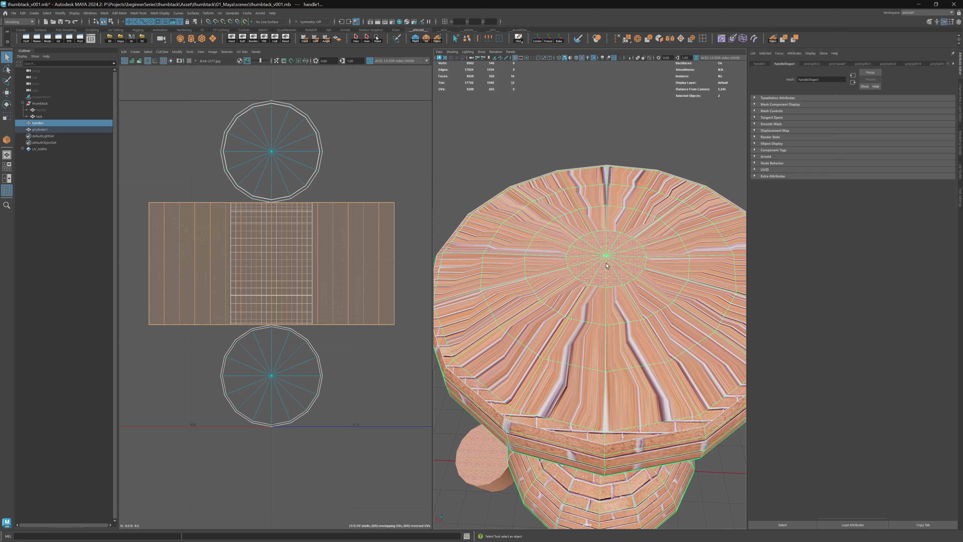
{"action": "right_click_drag", "start_coordinate": [607, 265], "coordinate": [573, 258], "text": "alt"}
{"action": "left_click_drag", "start_coordinate": [574, 243], "coordinate": [568, 260], "text": "alt"}
{"action": "left_click_drag", "start_coordinate": [564, 257], "coordinate": [579, 218], "text": "alt"}
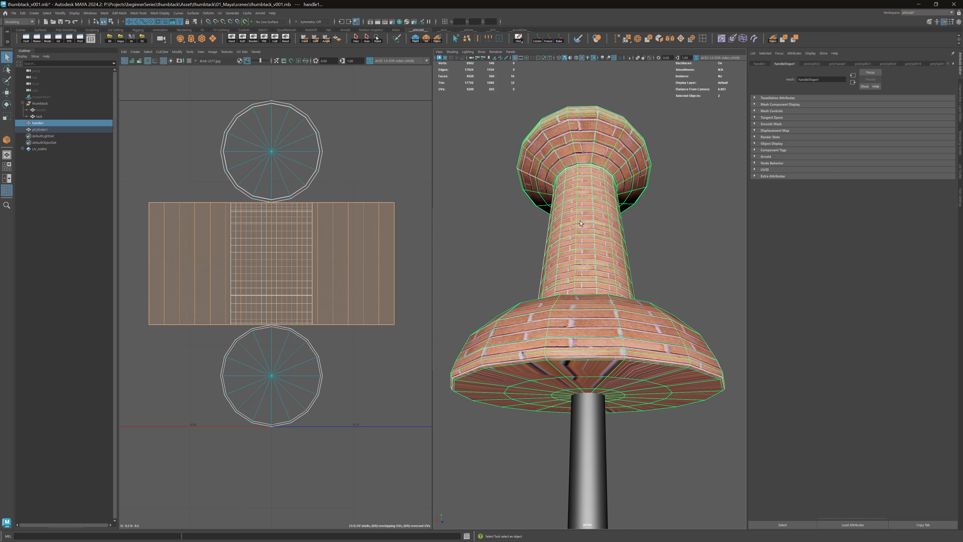
{"action": "left_click_drag", "start_coordinate": [580, 223], "coordinate": [586, 258], "text": "alt"}
{"action": "middle_click_drag", "start_coordinate": [586, 258], "coordinate": [606, 197], "text": "alt"}
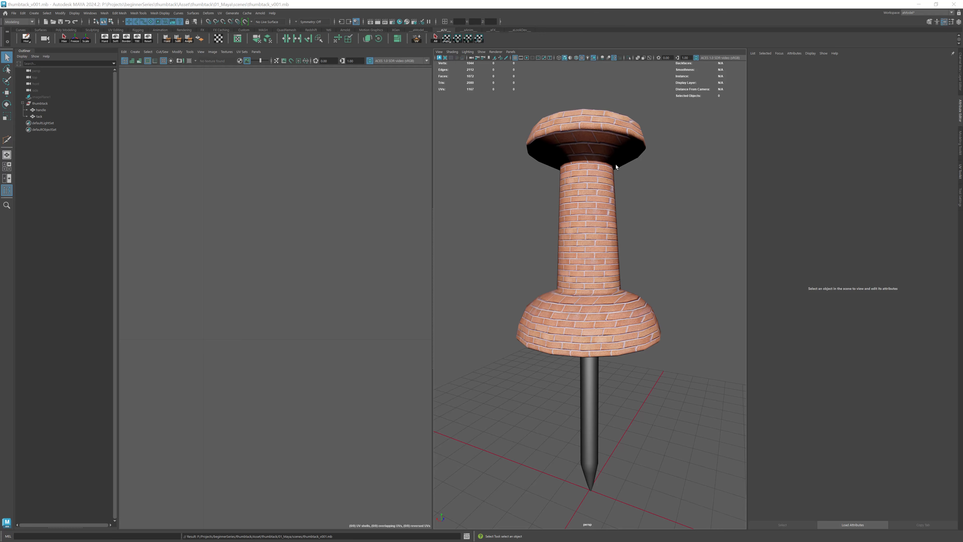
{"action": "mouse_move", "coordinate": [616, 167]}
{"action": "left_mouse_down", "text": "alt"}
{"action": "mouse_move", "coordinate": [607, 189]}
{"action": "mouse_move", "coordinate": [609, 176]}
{"action": "left_mouse_up", "text": "alt"}
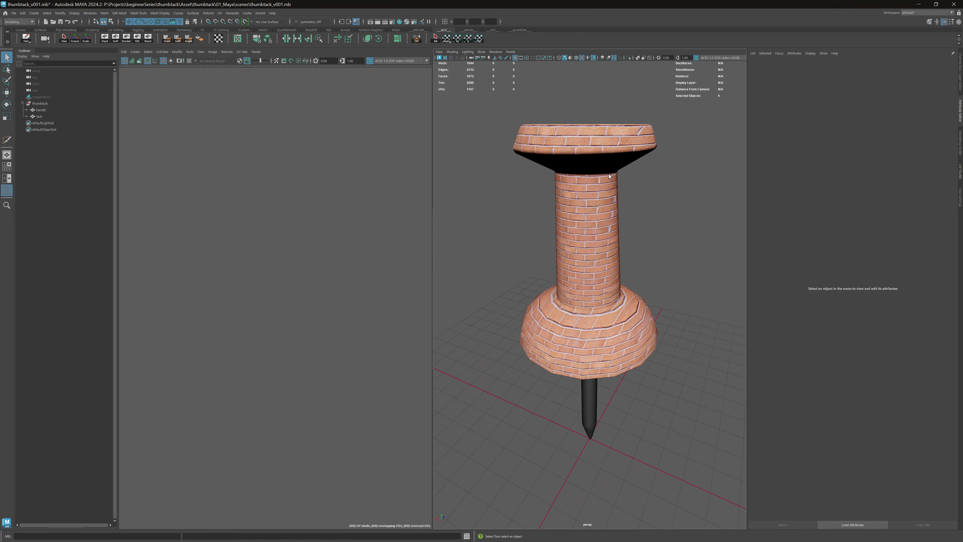
{"action": "right_click_drag", "start_coordinate": [604, 174], "coordinate": [608, 173], "text": "alt"}
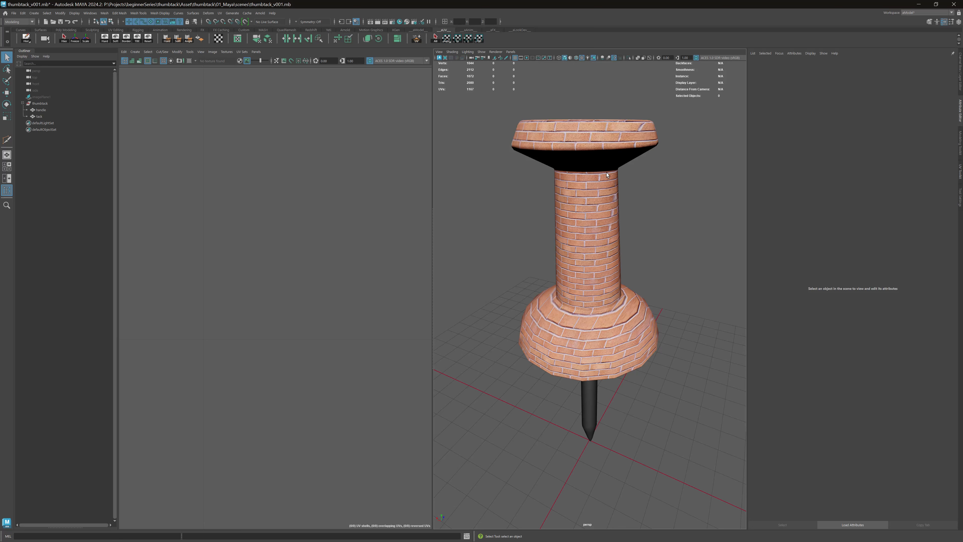
Step: Select the thumbtack handle and turn on the UV Editor's checker display to compare it with the handle's UV layout
{"action": "left_click", "coordinate": [570, 159]}
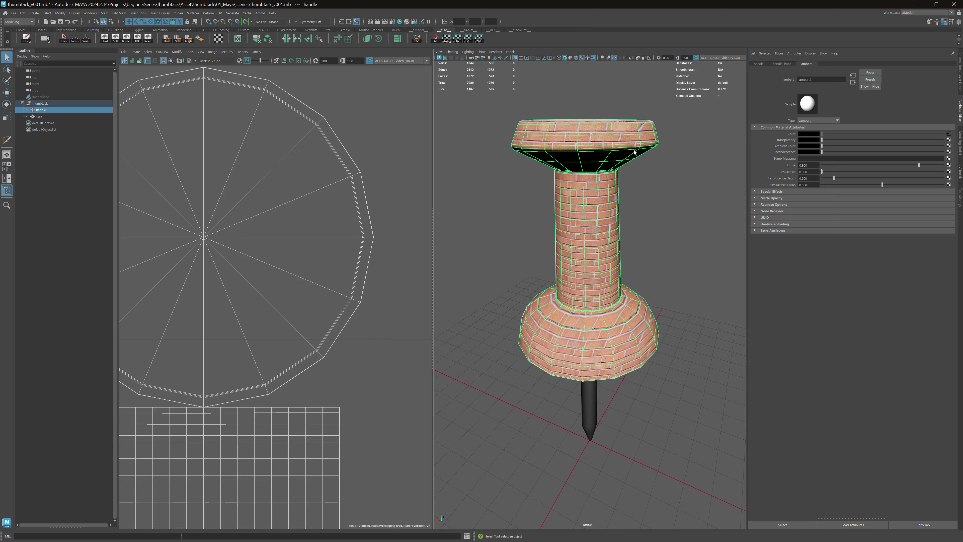
{"action": "mouse_move", "coordinate": [606, 149]}
{"action": "left_mouse_down", "text": "alt"}
{"action": "mouse_move", "coordinate": [574, 136]}
{"action": "mouse_move", "coordinate": [607, 138]}
{"action": "left_mouse_up", "text": "alt"}
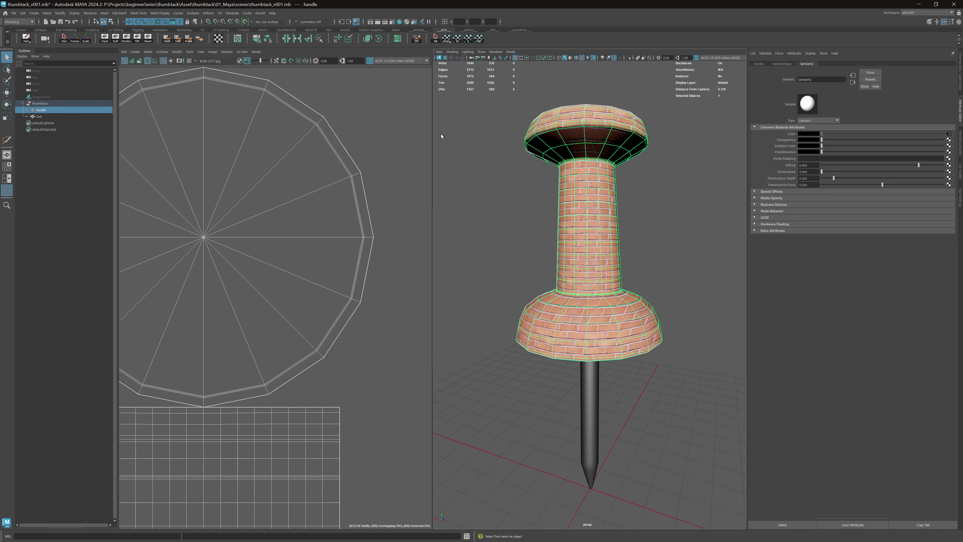
{"action": "scroll", "coordinate": [366, 128], "scroll_direction": "down", "scroll_amount": 1}
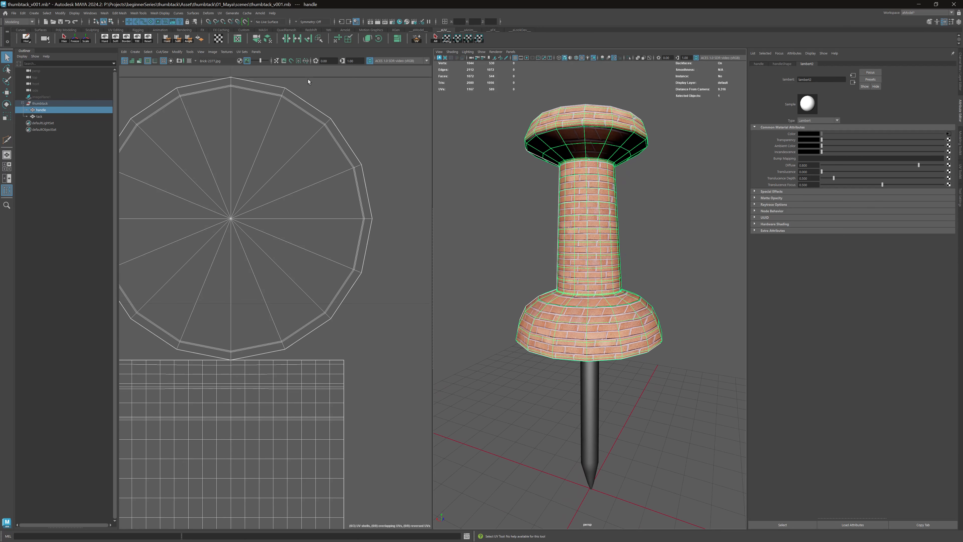
{"action": "left_click", "coordinate": [189, 61]}
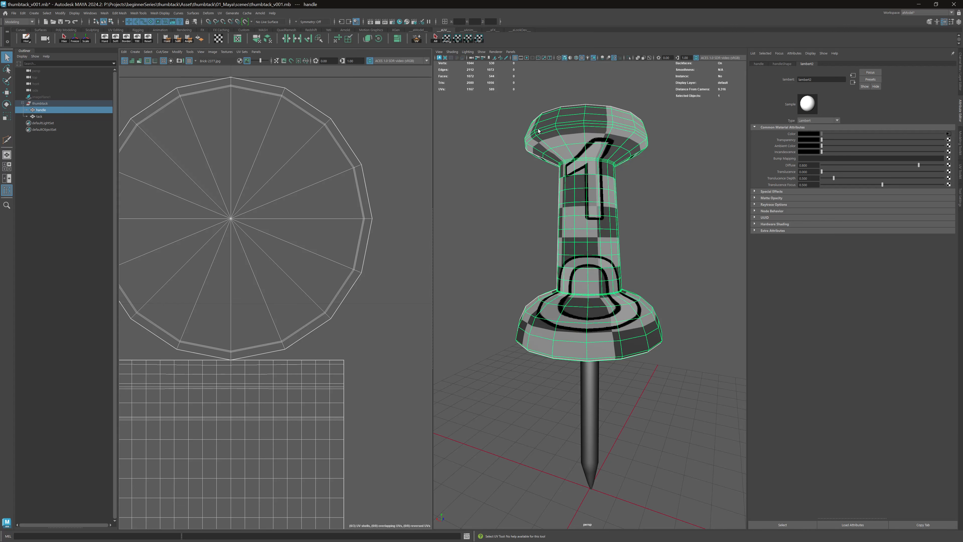
Step: Examine the checker pattern around the handle's head, shaft and flared base for stretching
{"action": "left_click_drag", "start_coordinate": [553, 132], "coordinate": [561, 136], "text": "alt"}
{"action": "right_click_drag", "start_coordinate": [561, 136], "coordinate": [575, 137], "text": "alt"}
{"action": "left_click_drag", "start_coordinate": [575, 137], "coordinate": [564, 120], "text": "alt"}
{"action": "scroll", "coordinate": [582, 164], "scroll_direction": "down", "scroll_amount": 5}
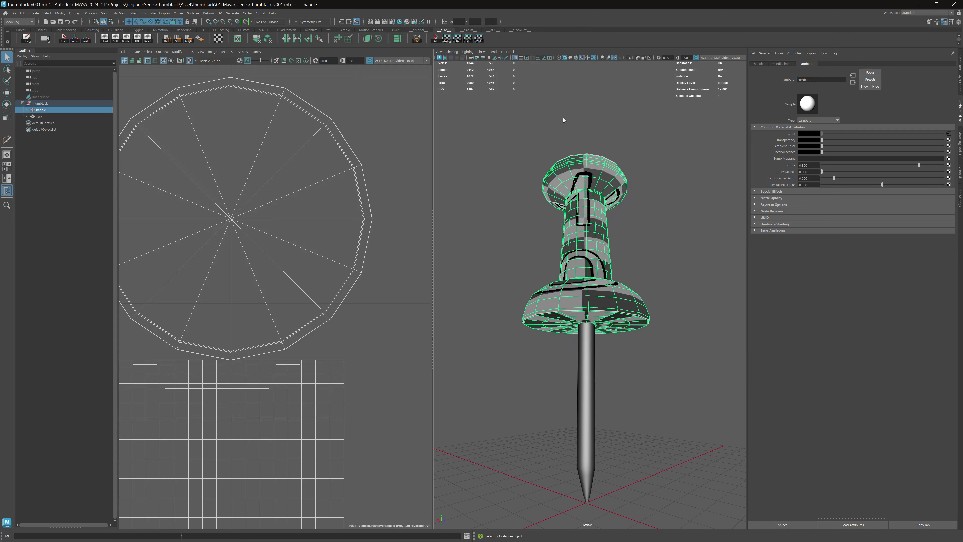
{"action": "scroll", "coordinate": [569, 152], "scroll_direction": "up", "scroll_amount": 3}
{"action": "left_click_drag", "start_coordinate": [587, 212], "coordinate": [615, 223], "text": "alt"}
{"action": "middle_click_drag", "start_coordinate": [615, 223], "coordinate": [625, 222], "text": "alt"}
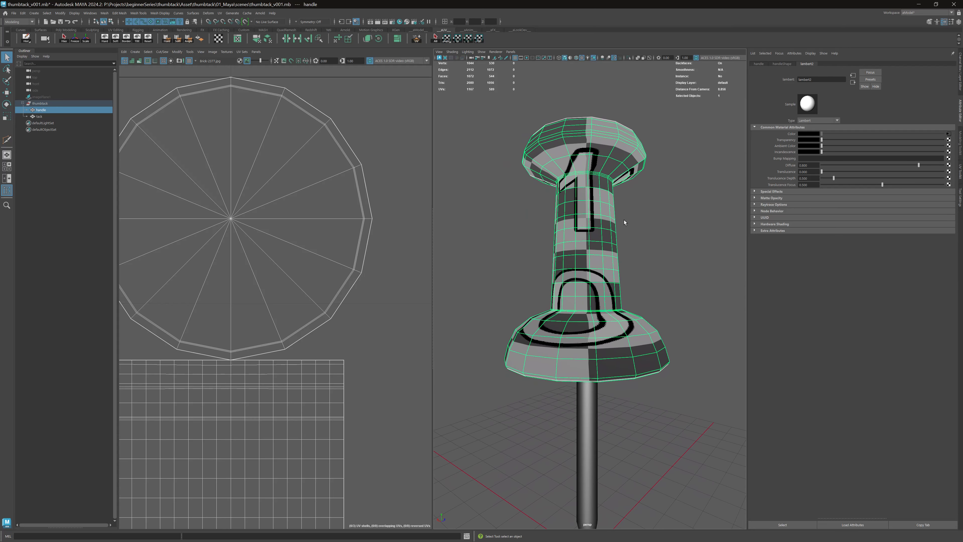
{"action": "right_click_drag", "start_coordinate": [625, 222], "coordinate": [635, 225], "text": "alt"}
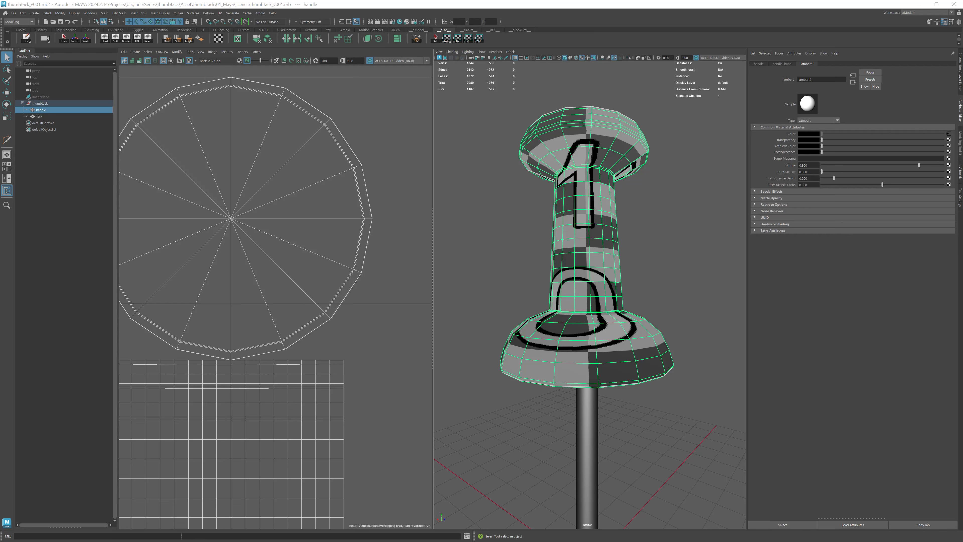
Step: Switch to File Explorer, preview the muse_uv and artefact_uvgrid images in the sourceimages folder, and close the previews
{"action": "key", "text": "alt+Tab"}
{"action": "left_click", "coordinate": [560, 190]}
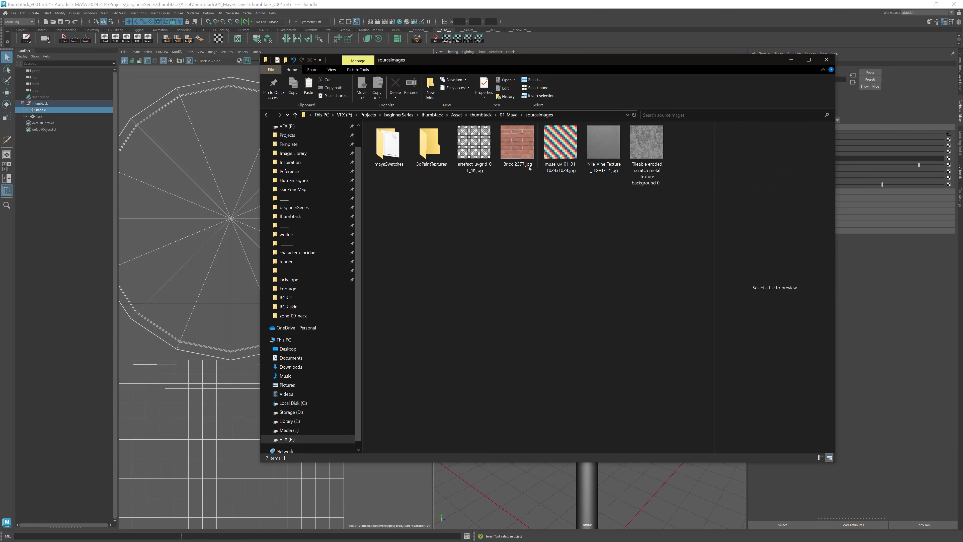
{"action": "left_click", "coordinate": [560, 146]}
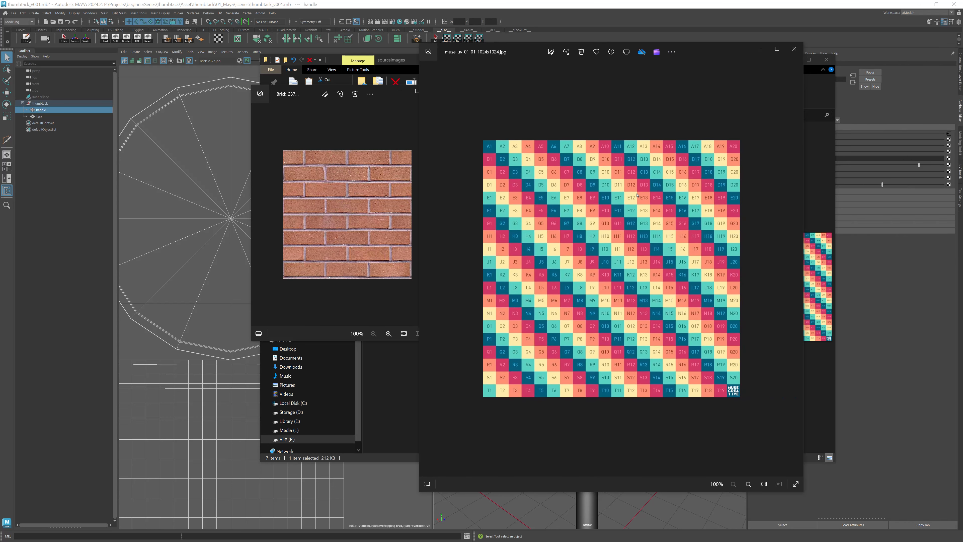
{"action": "left_click", "coordinate": [794, 50]}
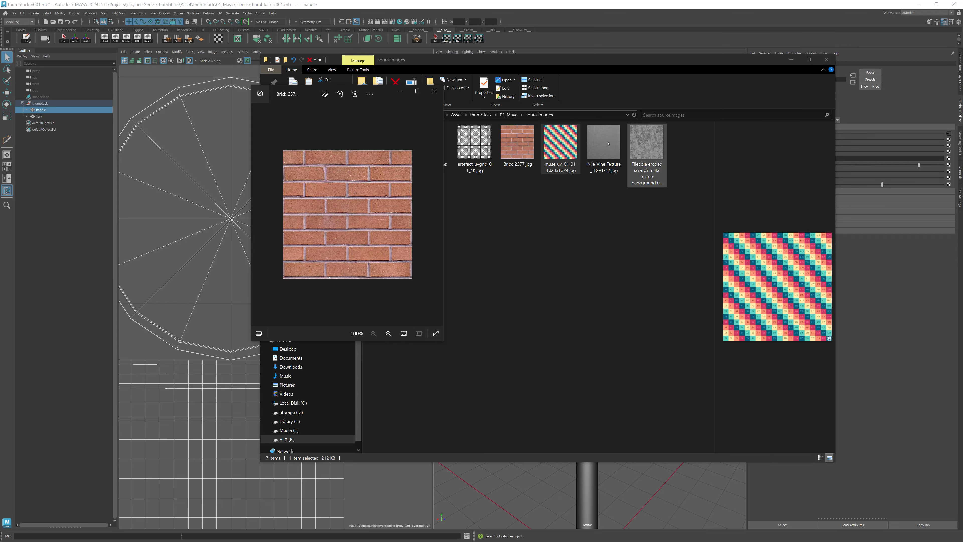
{"action": "left_click", "coordinate": [475, 144]}
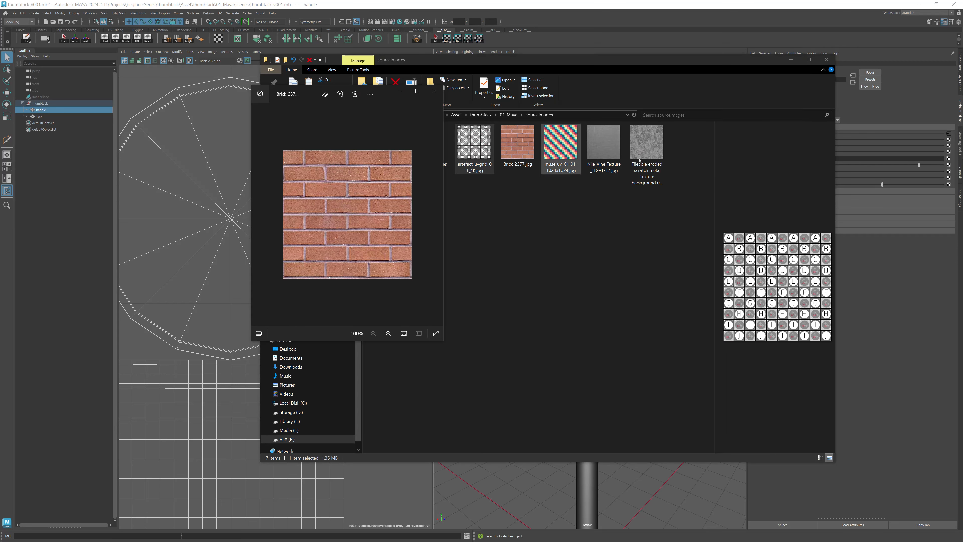
{"action": "double_click", "coordinate": [488, 163]}
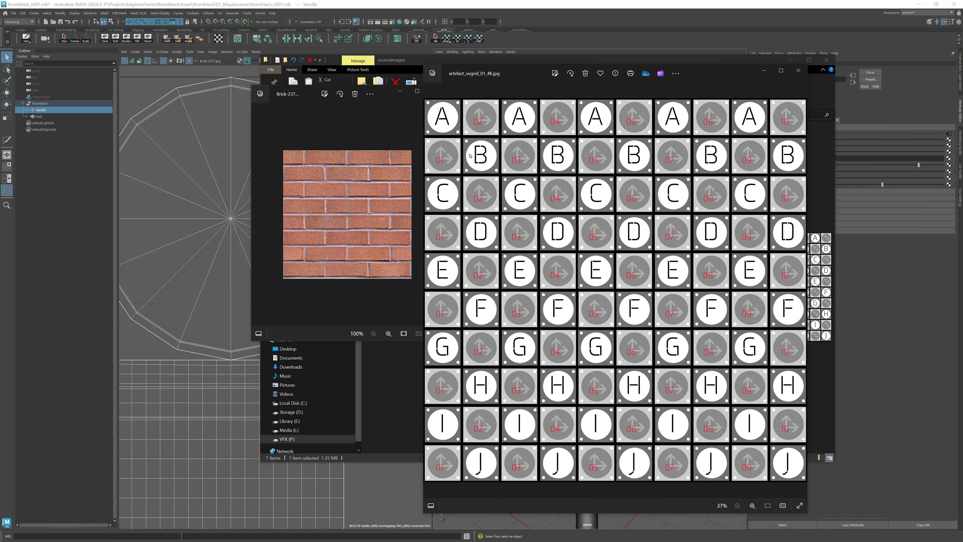
{"action": "left_click", "coordinate": [797, 70]}
{"action": "left_click", "coordinate": [791, 59]}
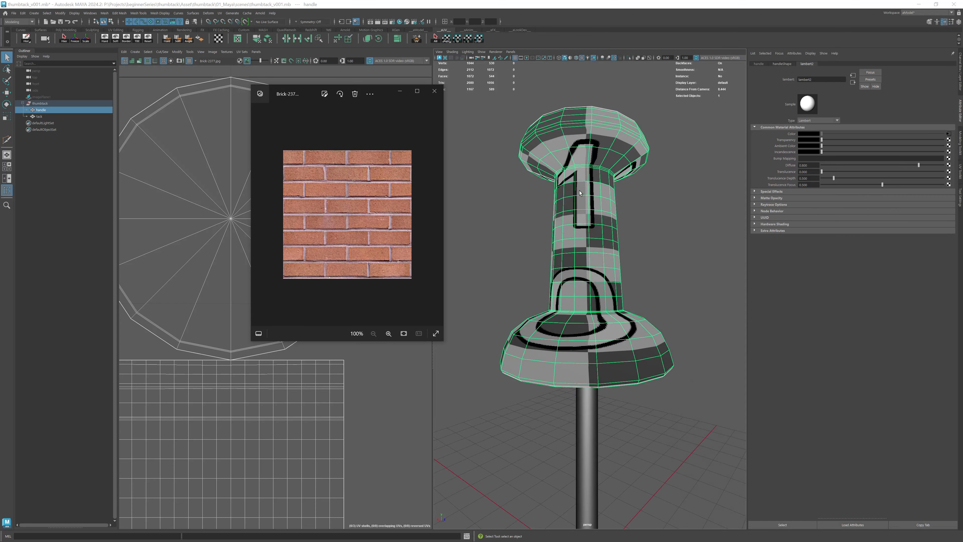
{"action": "left_click", "coordinate": [434, 91]}
Step: Replace the image of the handle material's colour texture with artefact_uvgrid_01_4K.jpg
{"action": "right_click", "coordinate": [591, 151]}
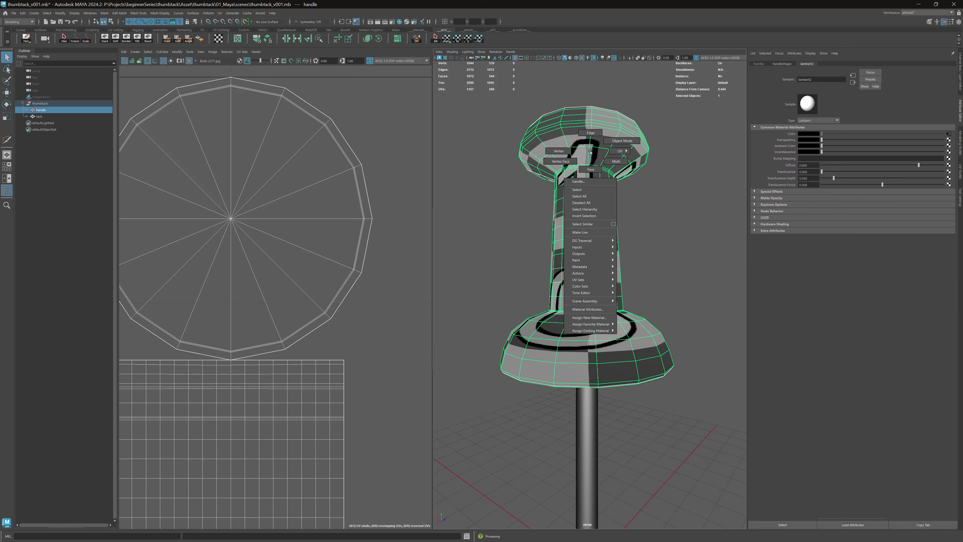
{"action": "right_click", "coordinate": [593, 152]}
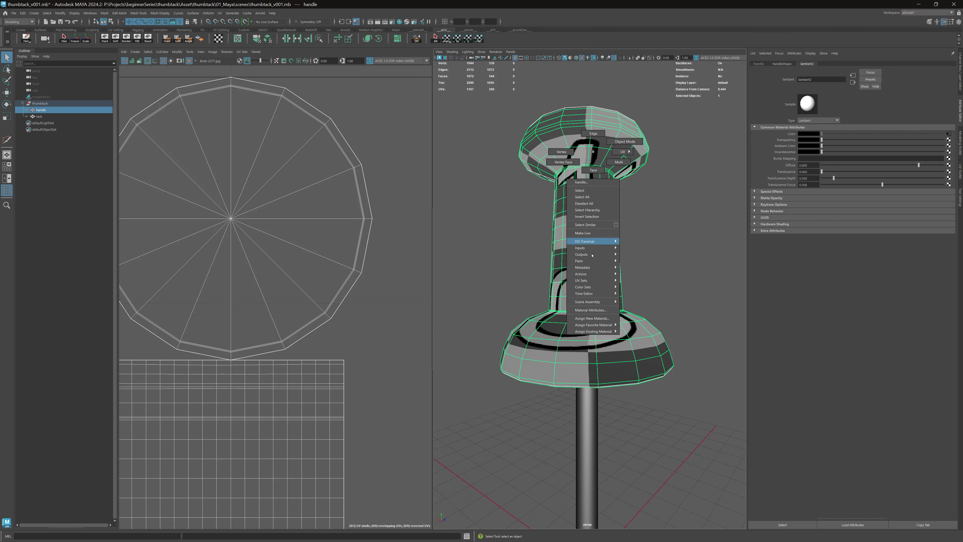
{"action": "left_click", "coordinate": [600, 310]}
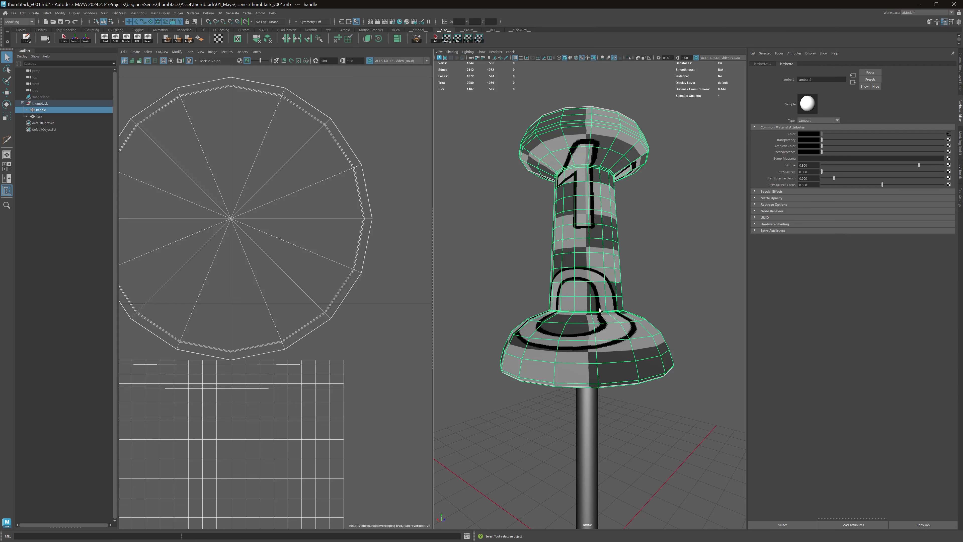
{"action": "left_click_drag", "start_coordinate": [659, 171], "coordinate": [728, 159], "text": "alt"}
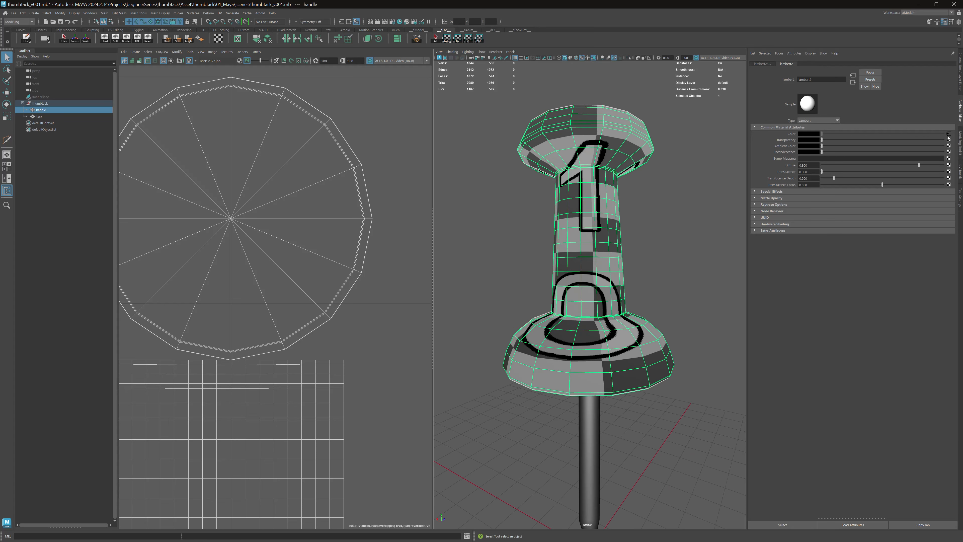
{"action": "left_click", "coordinate": [949, 134]}
{"action": "left_click", "coordinate": [948, 151]}
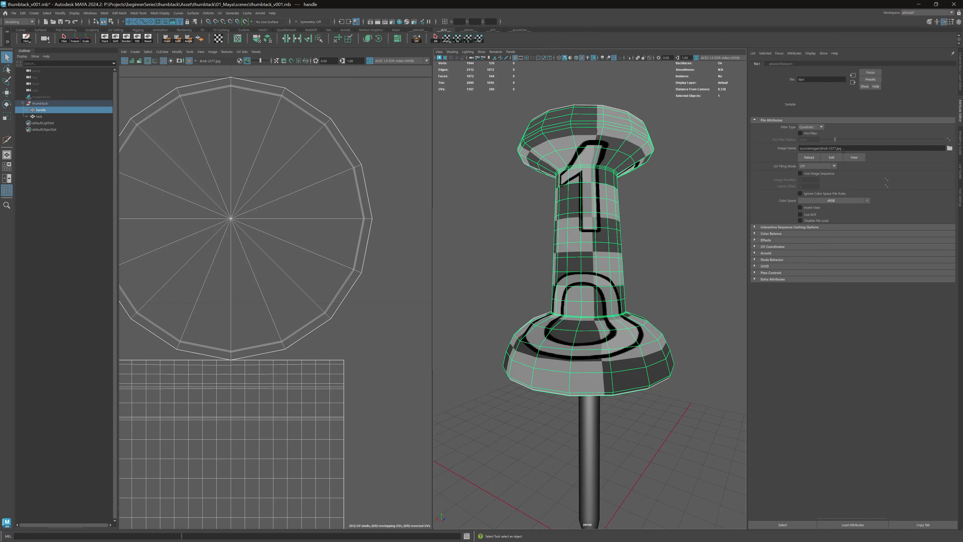
{"action": "left_click_drag", "start_coordinate": [849, 148], "coordinate": [810, 148]}
{"action": "left_click", "coordinate": [950, 148]}
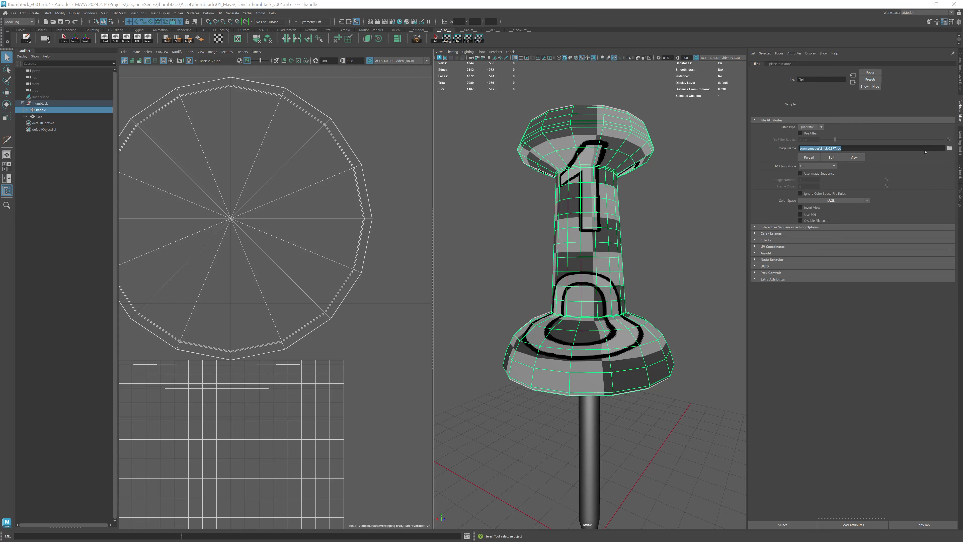
{"action": "left_click", "coordinate": [390, 127]}
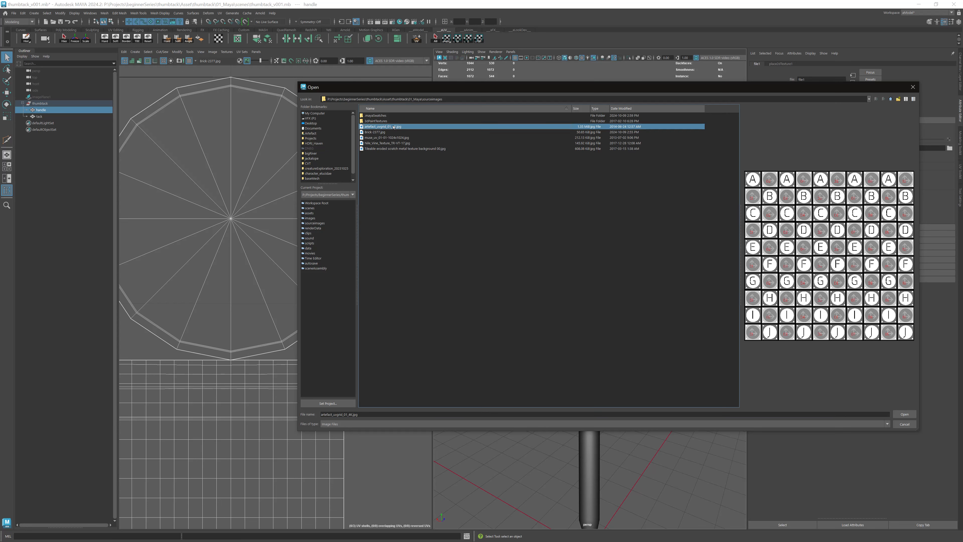
{"action": "double_click", "coordinate": [392, 127]}
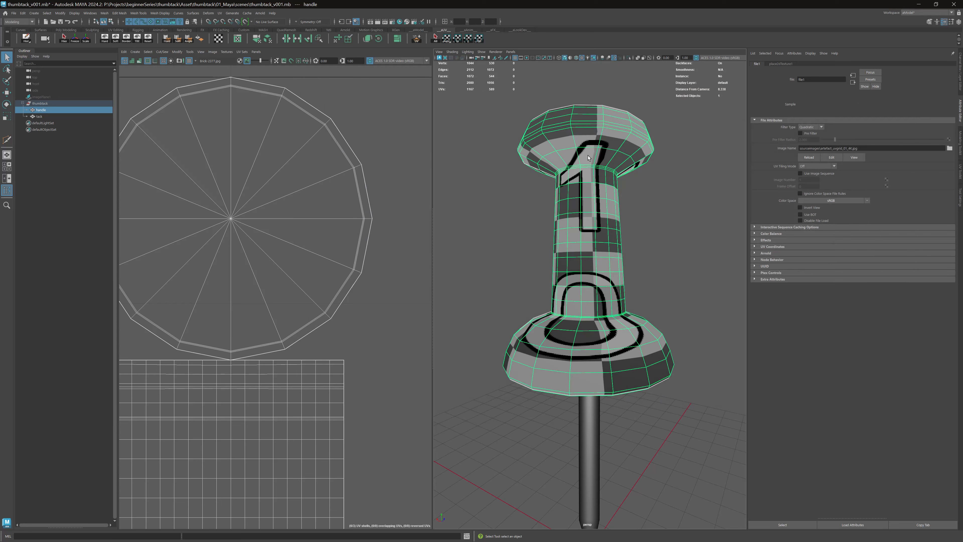
Step: Turn off the checker display and compare it with the lettered UV grid texture around the handle's shaft and base
{"action": "left_click", "coordinate": [189, 62]}
{"action": "left_click_drag", "start_coordinate": [558, 152], "coordinate": [569, 154], "text": "alt"}
{"action": "scroll", "coordinate": [575, 141], "scroll_direction": "up", "scroll_amount": 5}
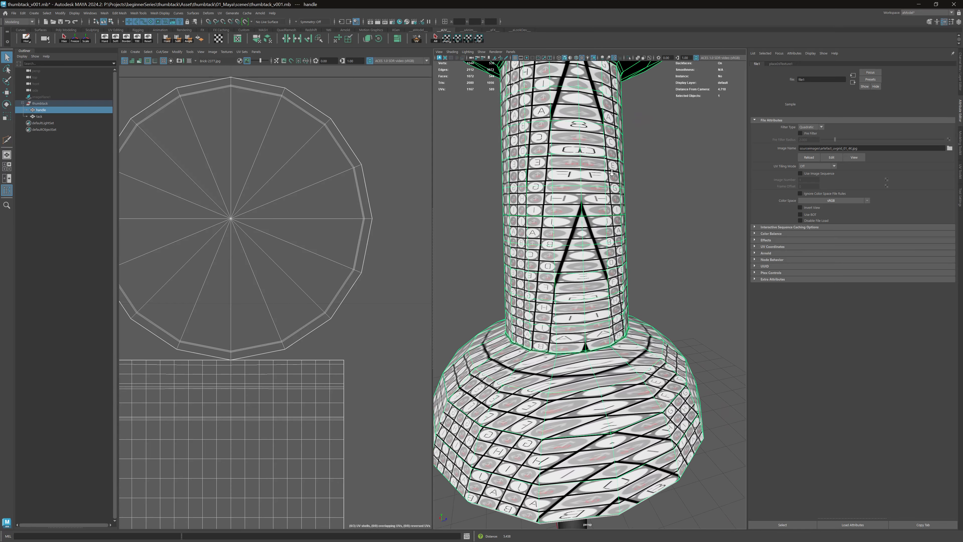
{"action": "middle_click_drag", "start_coordinate": [582, 100], "coordinate": [594, 125], "text": "alt"}
{"action": "right_click_drag", "start_coordinate": [594, 125], "coordinate": [581, 120], "text": "alt"}
{"action": "left_click_drag", "start_coordinate": [582, 120], "coordinate": [584, 121], "text": "alt"}
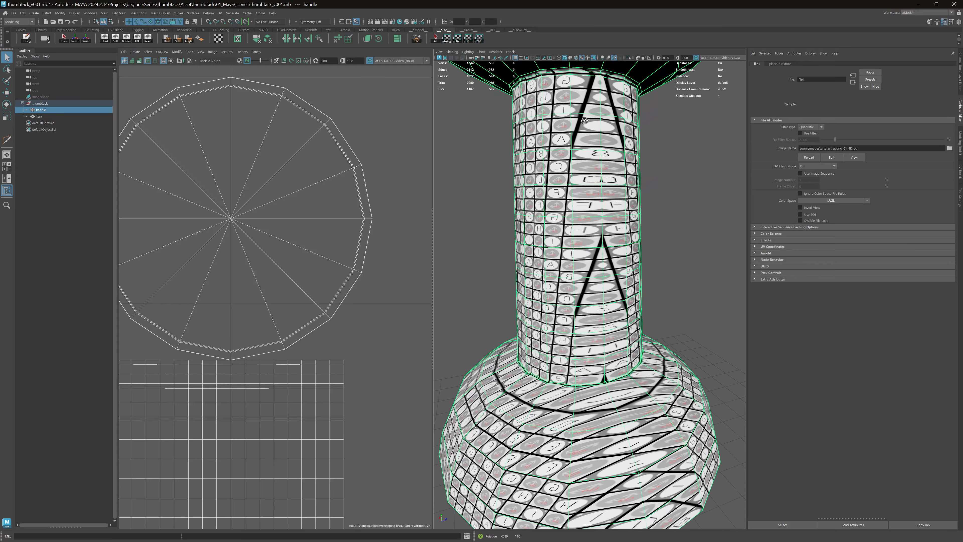
{"action": "left_click", "coordinate": [189, 61]}
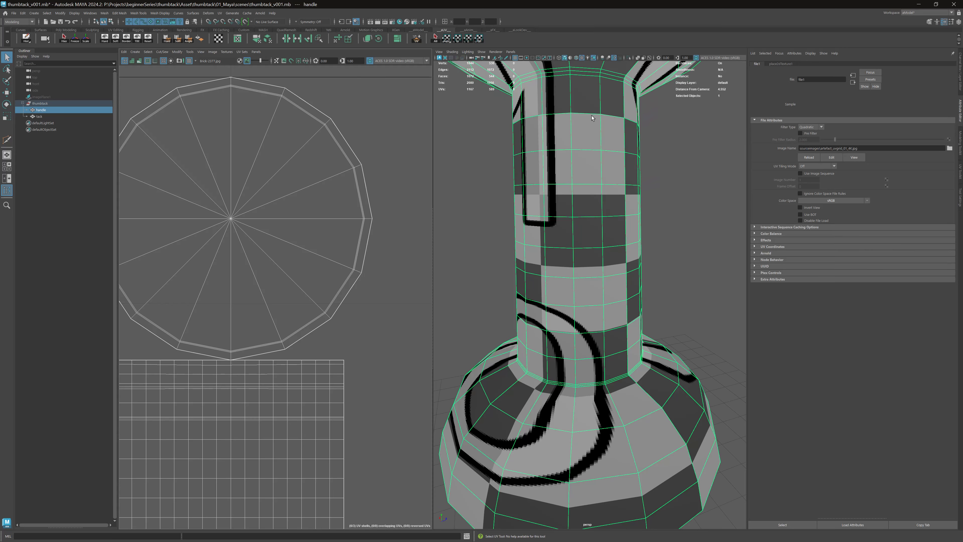
{"action": "left_click", "coordinate": [189, 61]}
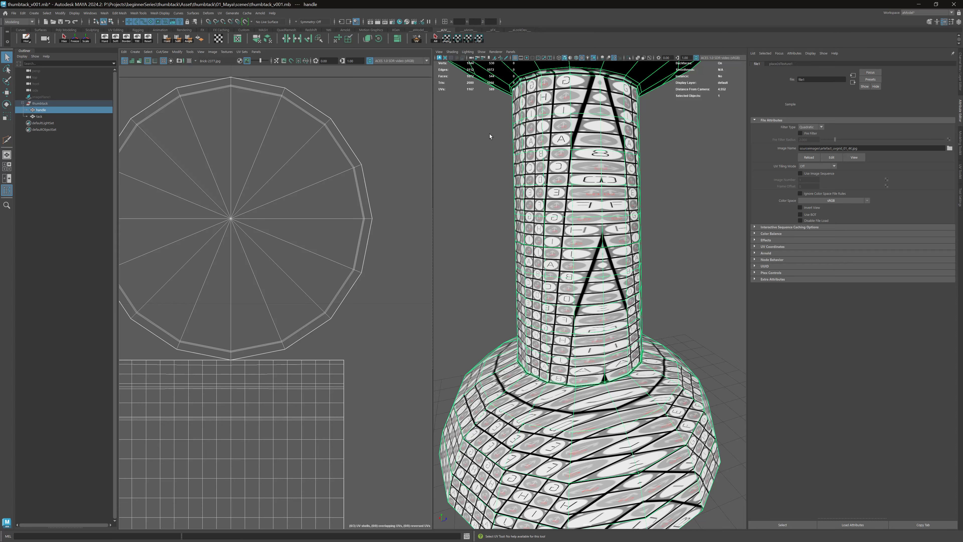
{"action": "left_click_drag", "start_coordinate": [489, 136], "coordinate": [543, 129], "text": "alt"}
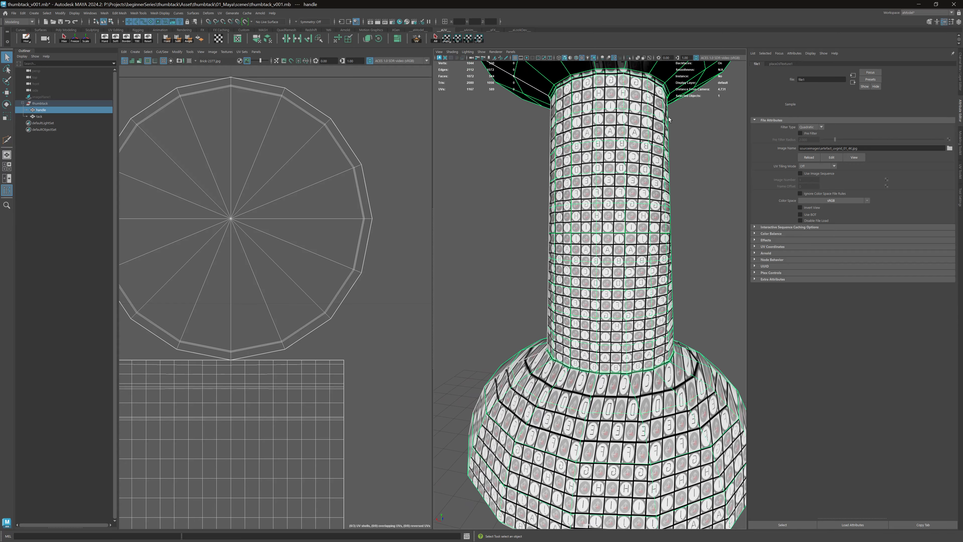
Step: Set both Repeat U and Repeat V of the grid texture's placement node to about 0.71 and clear the selection
{"action": "left_click", "coordinate": [787, 64]}
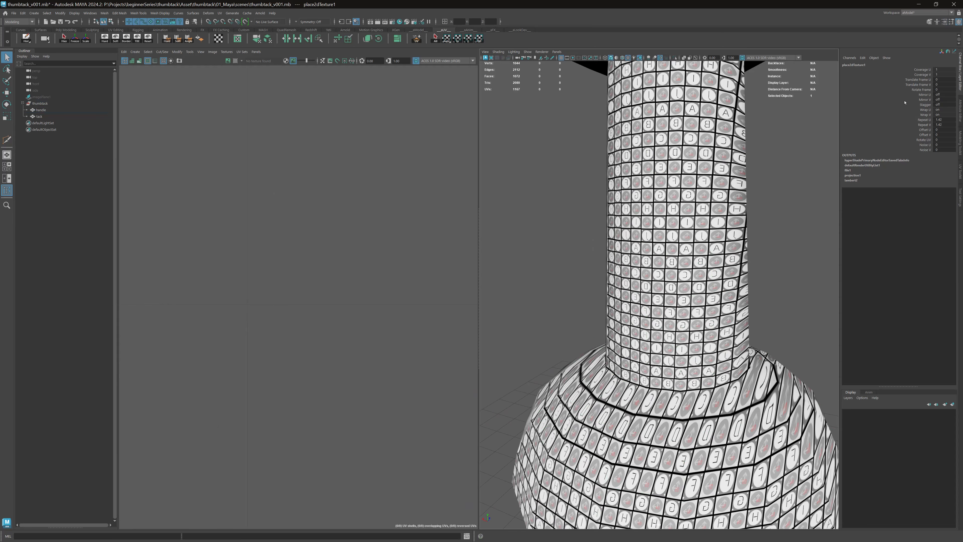
{"action": "scroll", "coordinate": [761, 143], "scroll_direction": "down", "scroll_amount": 3}
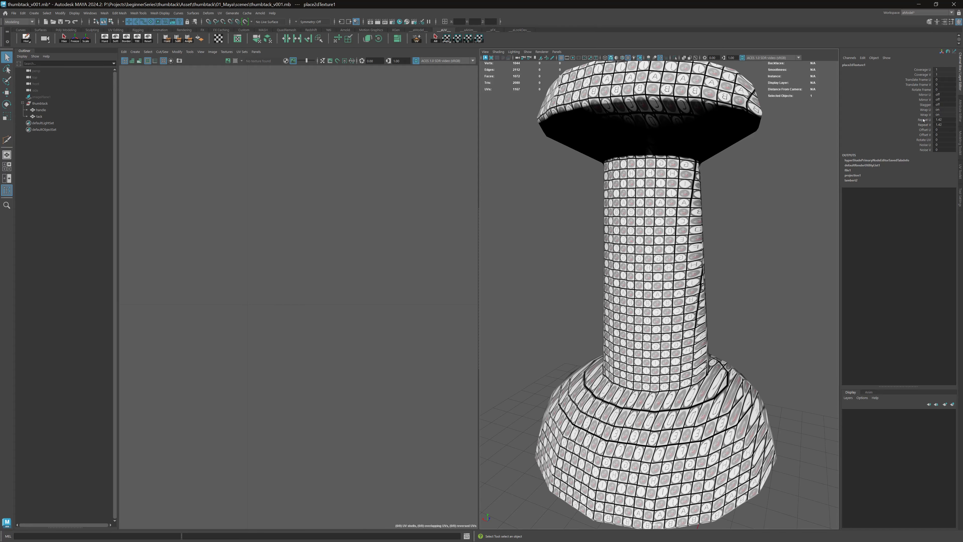
{"action": "left_click_drag", "start_coordinate": [925, 120], "coordinate": [925, 124]}
{"action": "middle_click_drag", "start_coordinate": [713, 186], "coordinate": [692, 176]}
{"action": "left_click_drag", "start_coordinate": [693, 176], "coordinate": [640, 183], "text": "alt"}
{"action": "middle_click_drag", "start_coordinate": [640, 183], "coordinate": [657, 207], "text": "alt"}
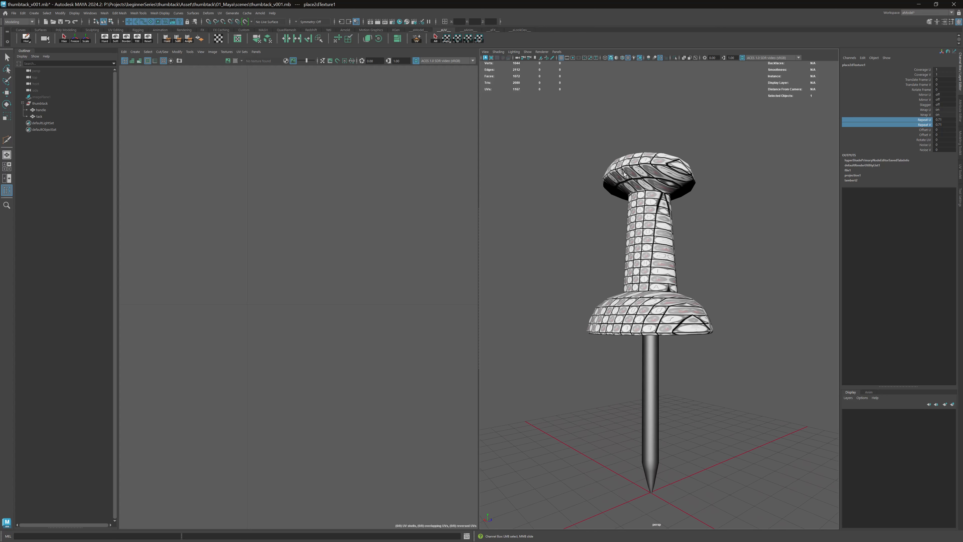
{"action": "right_click_drag", "start_coordinate": [631, 171], "coordinate": [646, 163], "text": "alt"}
{"action": "middle_click_drag", "start_coordinate": [646, 163], "coordinate": [652, 181], "text": "alt"}
{"action": "key", "text": "q"}
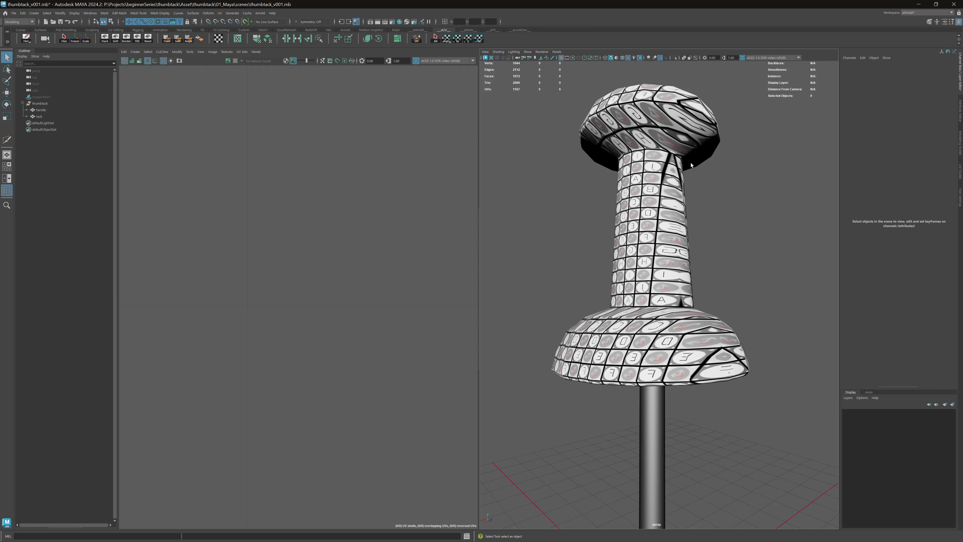
Step: Create the UV grid test material UV_mtl and assign it to both the handle and the tack, with textures displayed
{"action": "left_click", "coordinate": [219, 40]}
{"action": "left_click_drag", "start_coordinate": [687, 369], "coordinate": [638, 289]}
{"action": "right_click", "coordinate": [650, 217]}
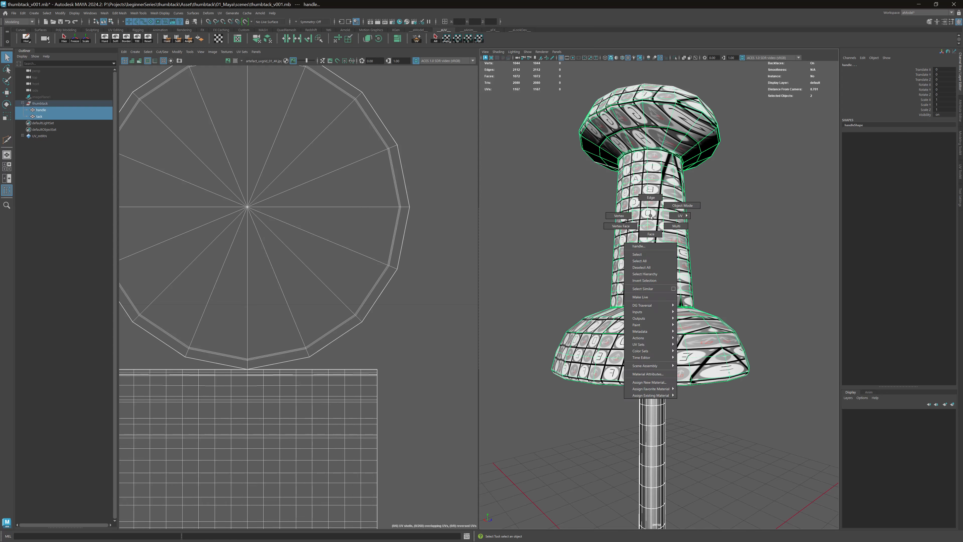
{"action": "mouse_move", "coordinate": [660, 395]}
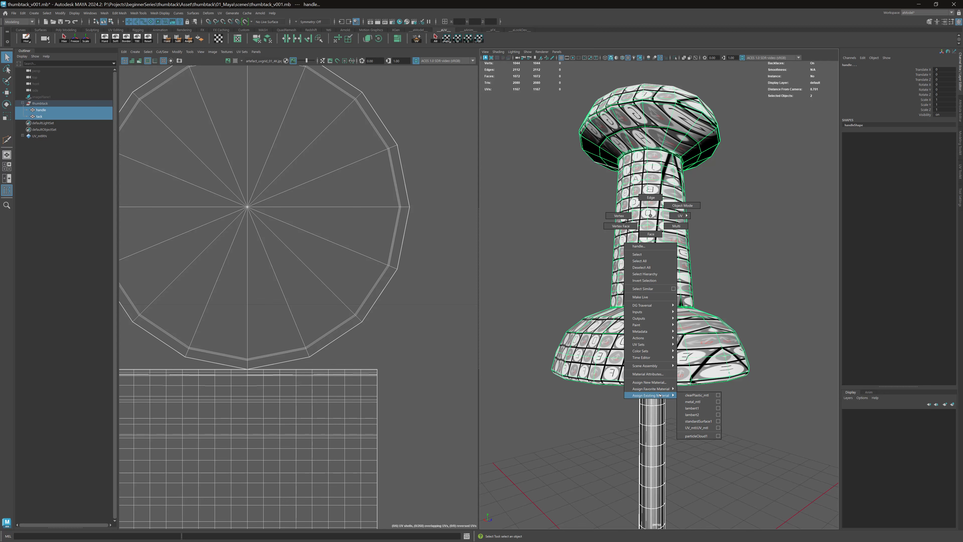
{"action": "left_click", "coordinate": [696, 428]}
{"action": "key", "text": "6"}
{"action": "mouse_move", "coordinate": [682, 349]}
{"action": "left_mouse_down", "text": "alt"}
{"action": "mouse_move", "coordinate": [680, 235]}
{"action": "mouse_move", "coordinate": [671, 231]}
{"action": "left_mouse_up", "text": "alt"}
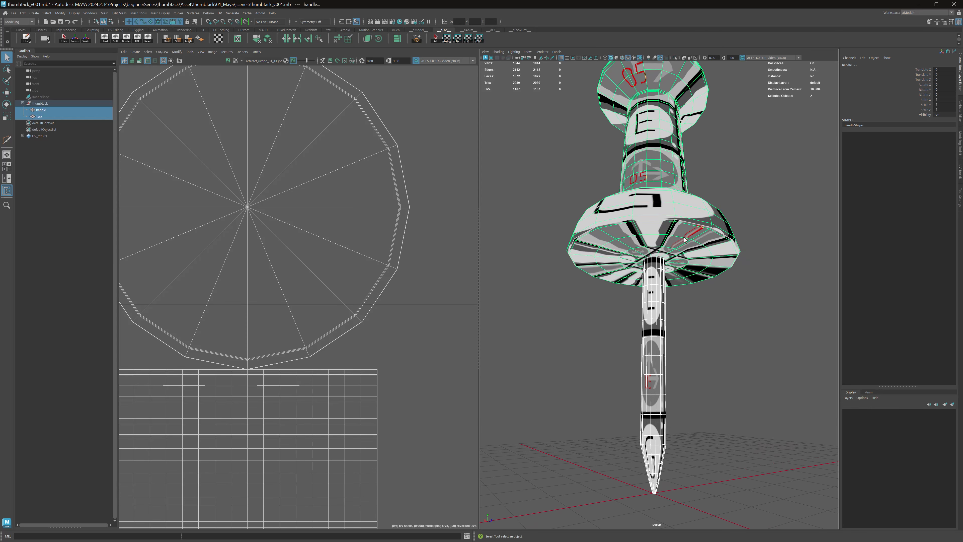
Step: Increase Repeat U and Repeat V of the UV_mtl texture placement to about 3.1
{"action": "right_click_drag", "start_coordinate": [641, 222], "coordinate": [643, 374]}
{"action": "left_click", "coordinate": [959, 80]}
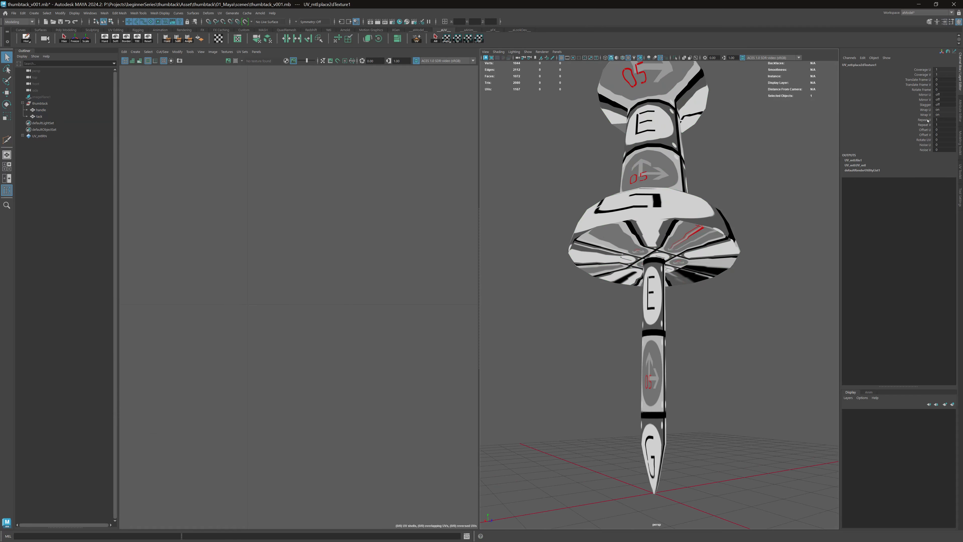
{"action": "left_click_drag", "start_coordinate": [925, 120], "coordinate": [926, 124]}
{"action": "middle_click_drag", "start_coordinate": [722, 148], "coordinate": [815, 130]}
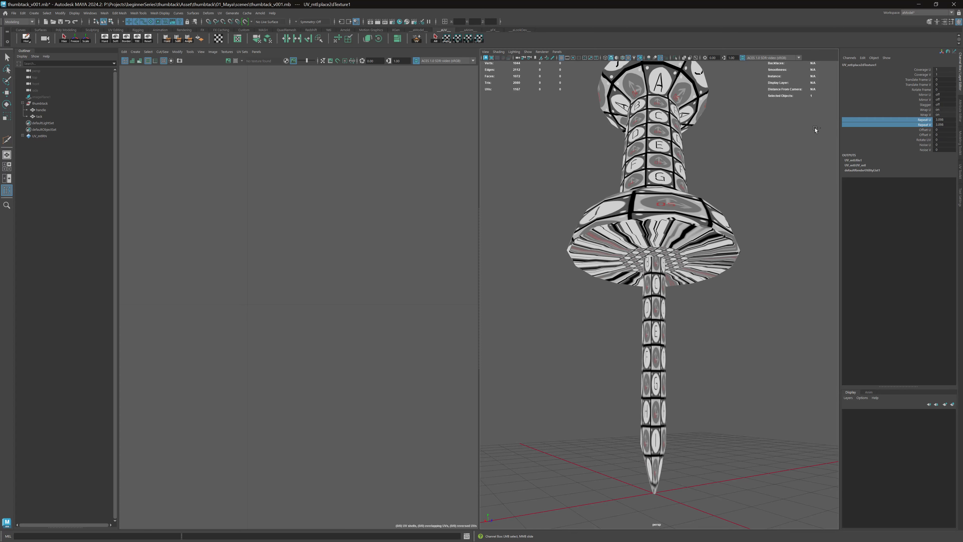
Step: Set both Repeat U and Repeat V of the UV_mtl texture placement to 10
{"action": "middle_click_drag", "start_coordinate": [715, 123], "coordinate": [755, 118]}
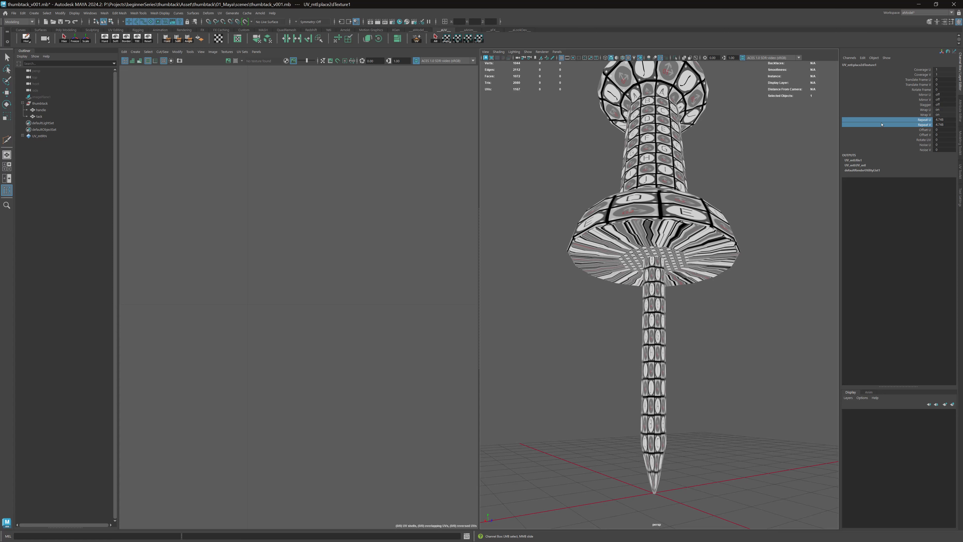
{"action": "left_click_drag", "start_coordinate": [939, 118], "coordinate": [943, 123]}
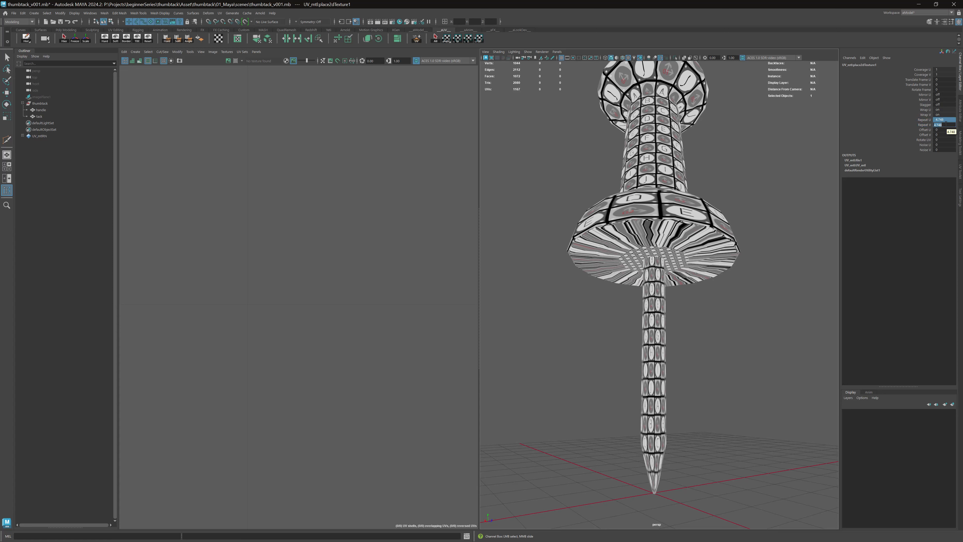
{"action": "type", "text": "10"}
{"action": "key", "text": "Return"}
Step: Isolate the handle in the perspective view and frame its UV shells in the UV Editor
{"action": "left_click_drag", "start_coordinate": [672, 133], "coordinate": [655, 163], "text": "alt"}
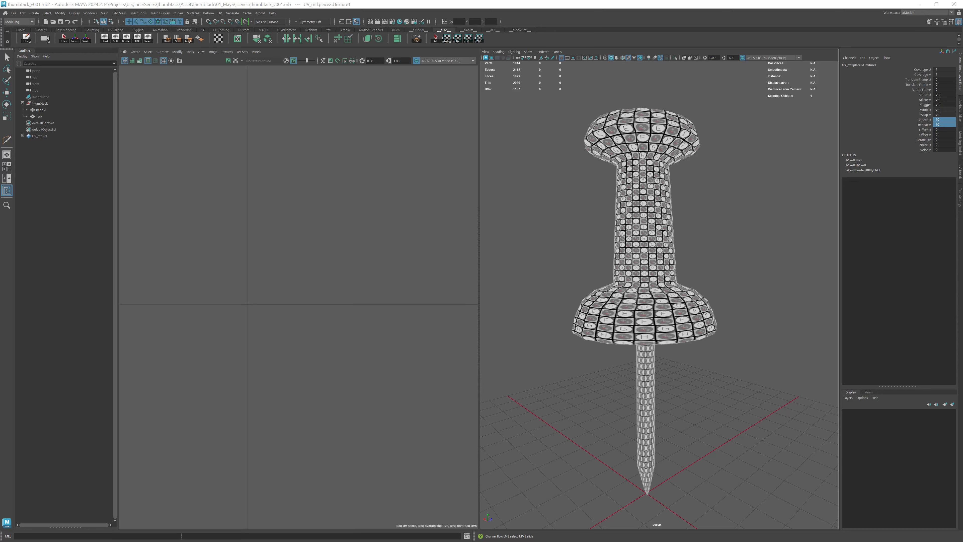
{"action": "left_click_drag", "start_coordinate": [638, 136], "coordinate": [627, 140], "text": "alt"}
{"action": "left_click", "coordinate": [628, 140]}
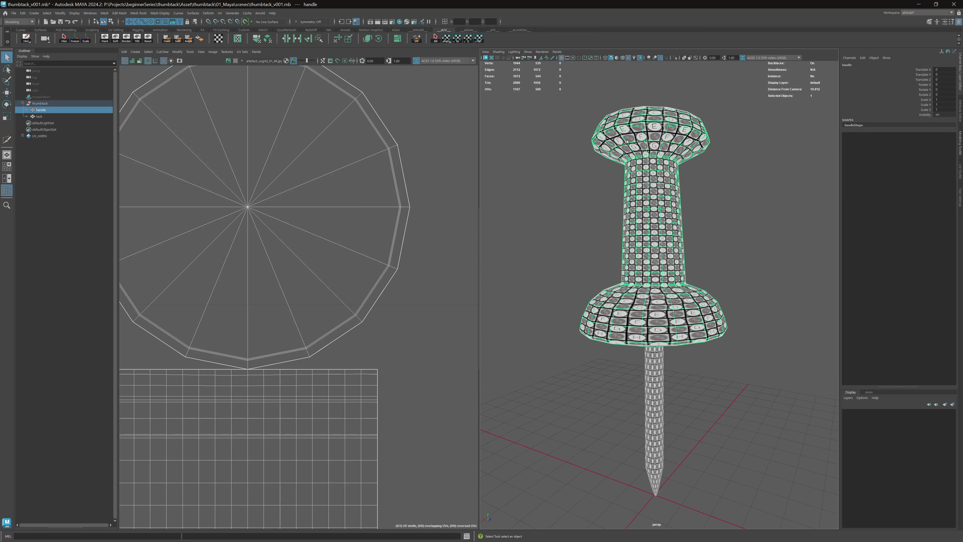
{"action": "left_click", "coordinate": [675, 57]}
{"action": "scroll", "coordinate": [699, 167], "scroll_direction": "down", "scroll_amount": 3}
{"action": "left_click_drag", "start_coordinate": [698, 168], "coordinate": [688, 201], "text": "alt"}
{"action": "key", "text": "f"}
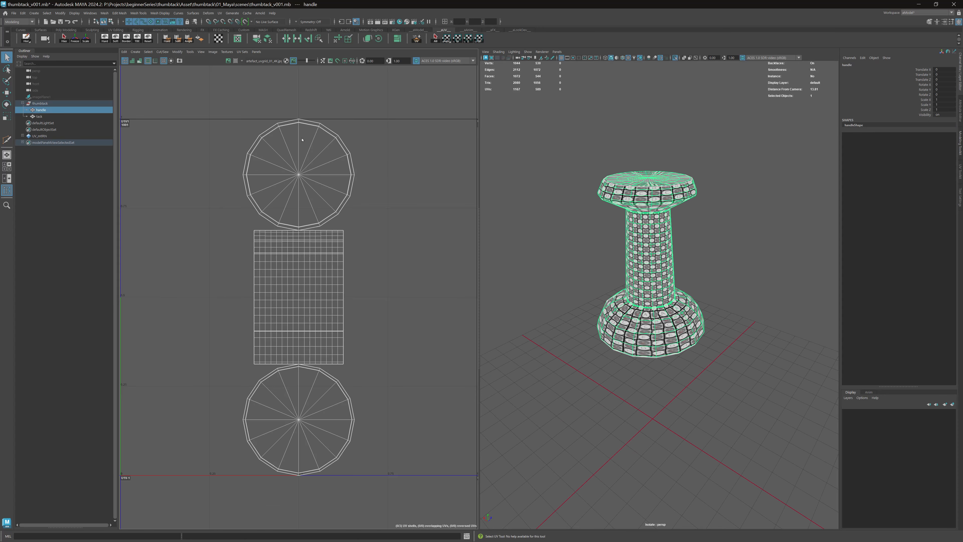
Step: Create a camera-based UV projection for the whole handle from a raised, angled view
{"action": "right_click_drag", "start_coordinate": [302, 140], "coordinate": [314, 145], "text": "alt"}
{"action": "middle_click_drag", "start_coordinate": [330, 137], "coordinate": [349, 124], "text": "alt"}
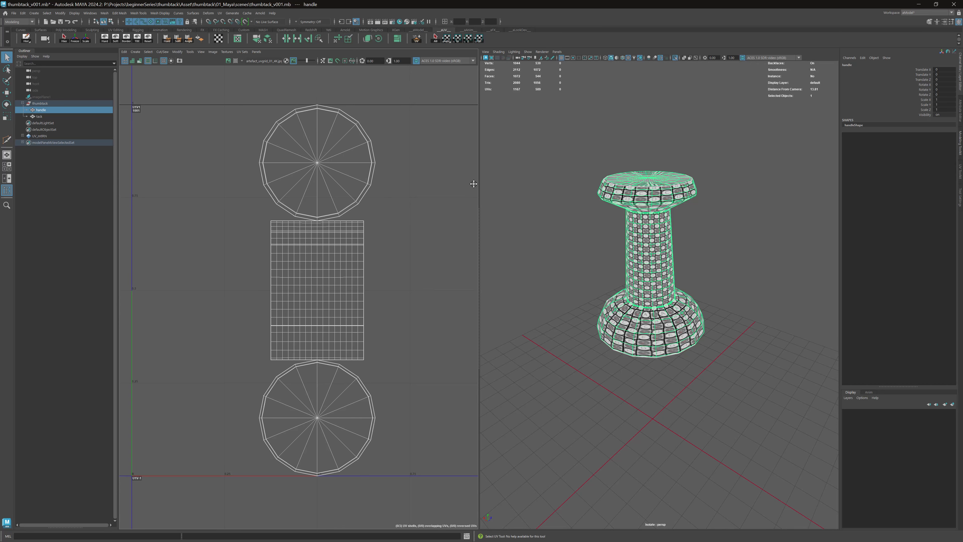
{"action": "mouse_move", "coordinate": [645, 208]}
{"action": "left_mouse_down", "text": "alt"}
{"action": "mouse_move", "coordinate": [640, 177]}
{"action": "mouse_move", "coordinate": [636, 226]}
{"action": "mouse_move", "coordinate": [650, 222]}
{"action": "left_mouse_up", "text": "alt"}
{"action": "left_click_drag", "start_coordinate": [646, 201], "coordinate": [665, 209], "text": "alt"}
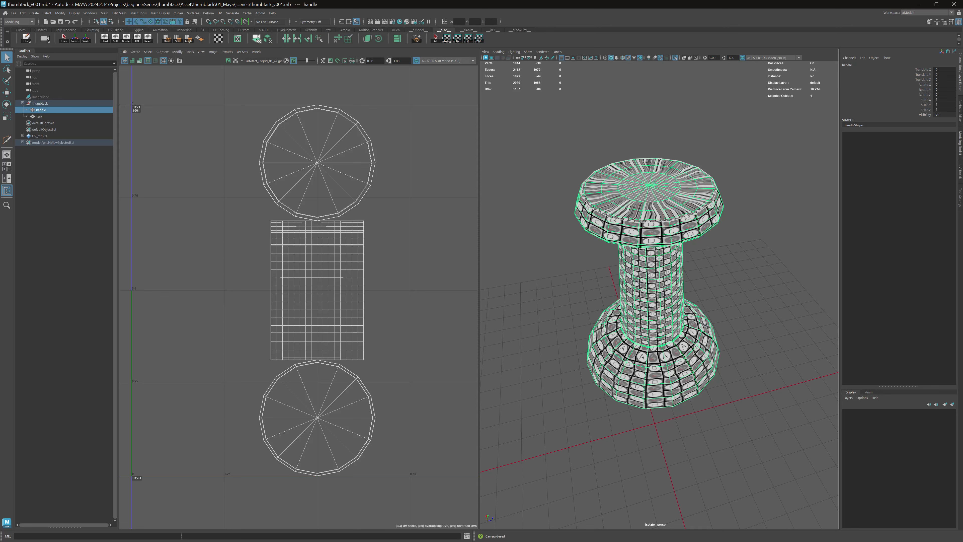
{"action": "left_click", "coordinate": [220, 13]}
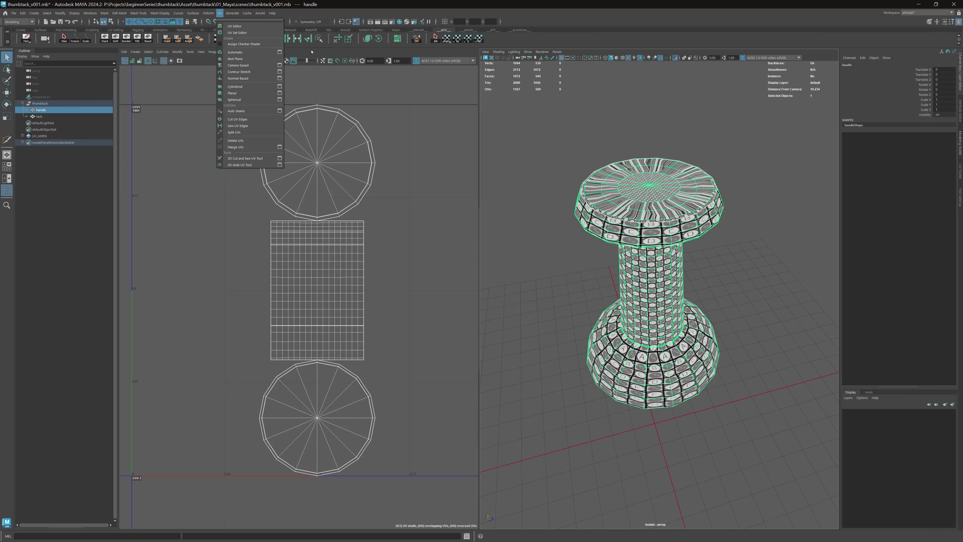
{"action": "left_click", "coordinate": [295, 70]}
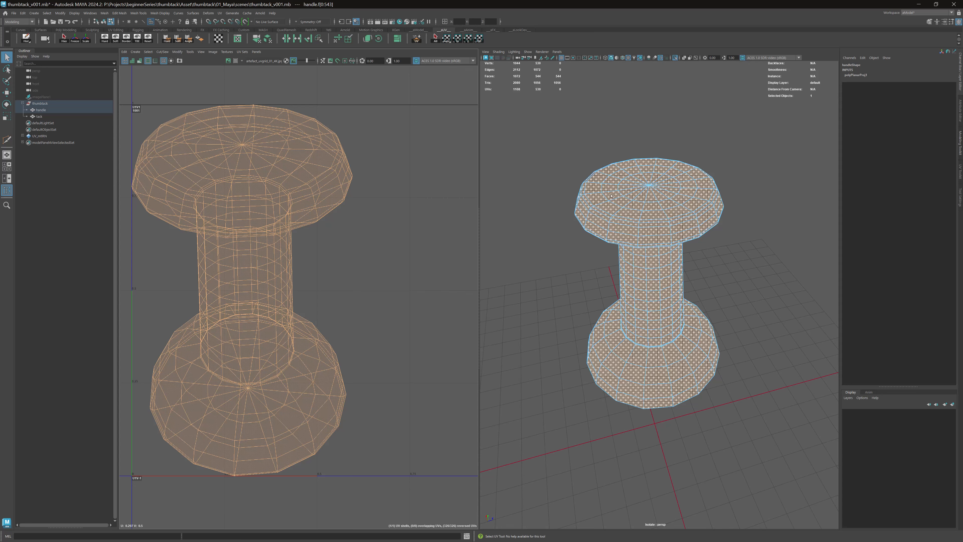
Step: Return to object mode, clear the selection and examine the projected grid texture around the handle
{"action": "left_click_drag", "start_coordinate": [629, 191], "coordinate": [700, 174], "text": "alt"}
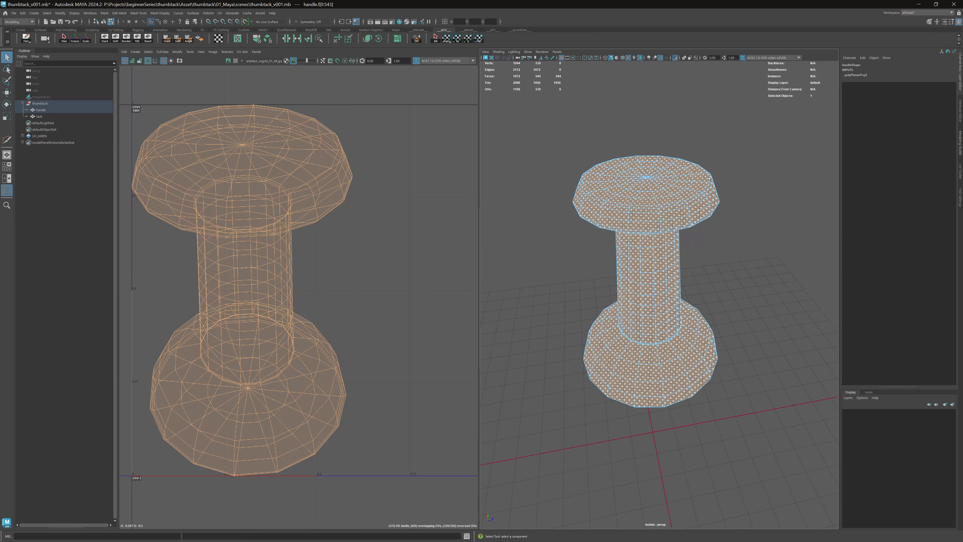
{"action": "right_click_drag", "start_coordinate": [704, 176], "coordinate": [736, 155]}
{"action": "left_click", "coordinate": [736, 155]}
{"action": "left_click_drag", "start_coordinate": [735, 171], "coordinate": [688, 175], "text": "alt"}
{"action": "right_click_drag", "start_coordinate": [688, 175], "coordinate": [698, 185], "text": "alt"}
{"action": "left_click_drag", "start_coordinate": [698, 185], "coordinate": [608, 150], "text": "alt"}
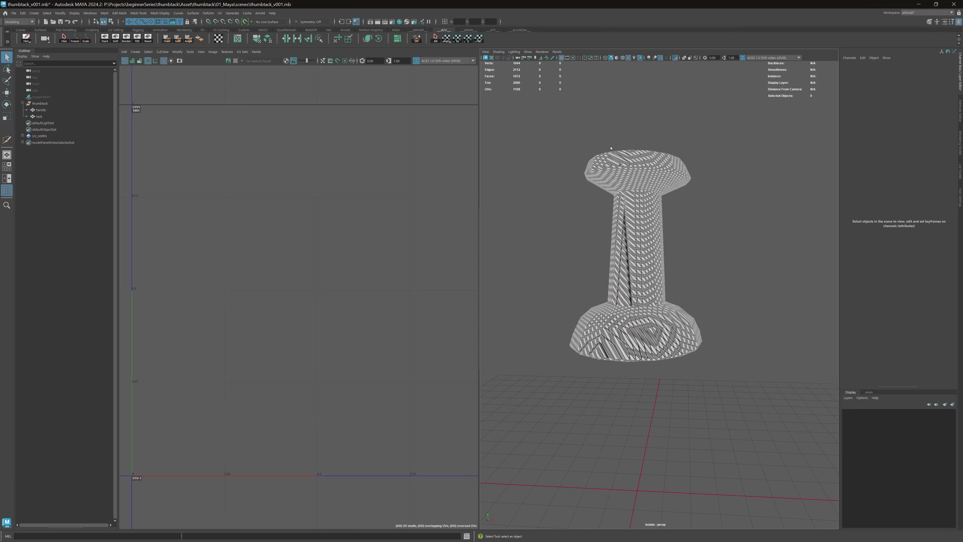
Step: Select the handle and replace its UVs with a camera-based projection from a nearly side-on view
{"action": "left_click", "coordinate": [632, 176]}
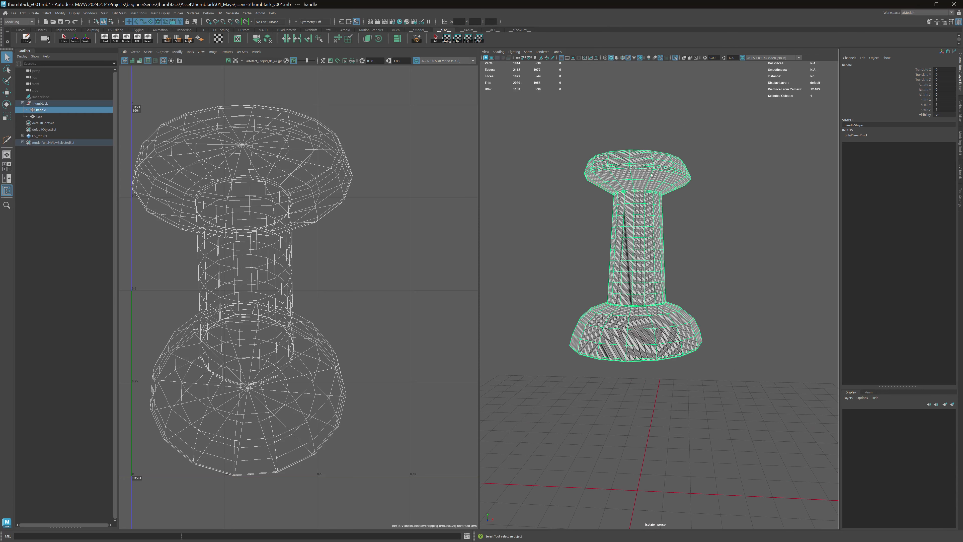
{"action": "mouse_move", "coordinate": [669, 179]}
{"action": "left_mouse_down", "text": "alt"}
{"action": "mouse_move", "coordinate": [686, 168]}
{"action": "mouse_move", "coordinate": [652, 186]}
{"action": "mouse_move", "coordinate": [661, 182]}
{"action": "left_mouse_up", "text": "alt"}
{"action": "right_click_drag", "start_coordinate": [661, 182], "coordinate": [646, 173], "text": "alt"}
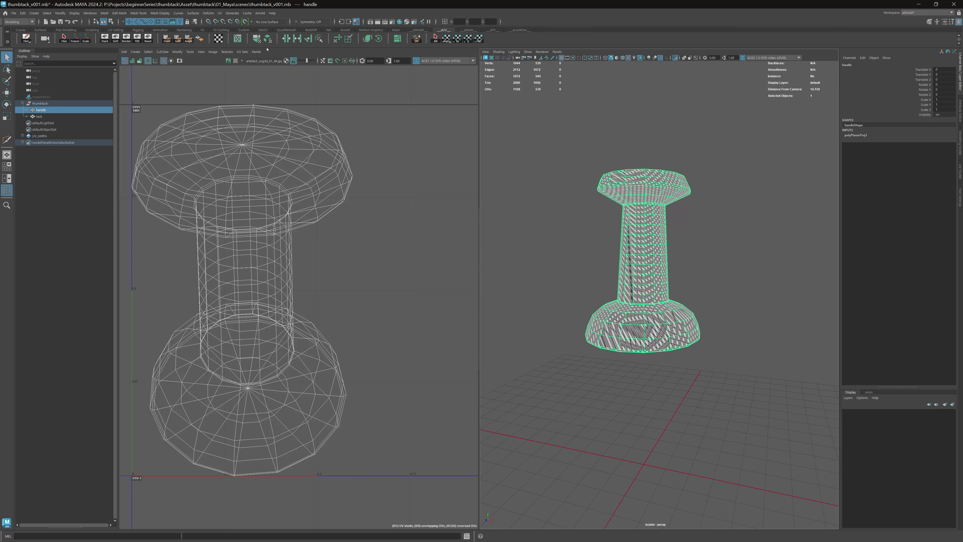
{"action": "left_click", "coordinate": [257, 39]}
{"action": "left_click", "coordinate": [614, 162]}
{"action": "left_click_drag", "start_coordinate": [614, 162], "coordinate": [615, 187], "text": "alt"}
{"action": "left_click", "coordinate": [614, 188]}
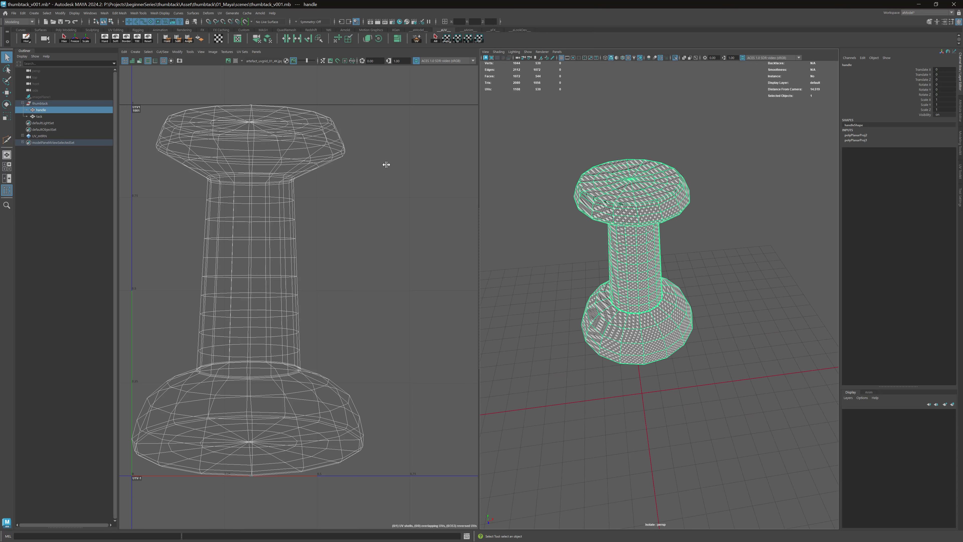
Step: Compare the projected UV shell with the grid texture's stretching around the handle's cap, shaft and base
{"action": "middle_click_drag", "start_coordinate": [306, 127], "coordinate": [367, 129], "text": "alt"}
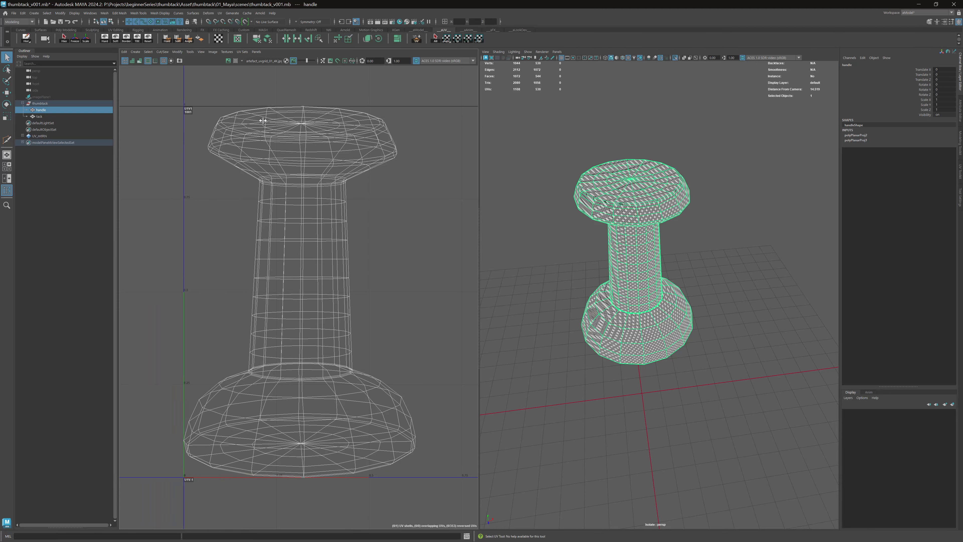
{"action": "right_click_drag", "start_coordinate": [263, 120], "coordinate": [232, 119], "text": "alt"}
{"action": "middle_click_drag", "start_coordinate": [330, 133], "coordinate": [338, 145], "text": "alt"}
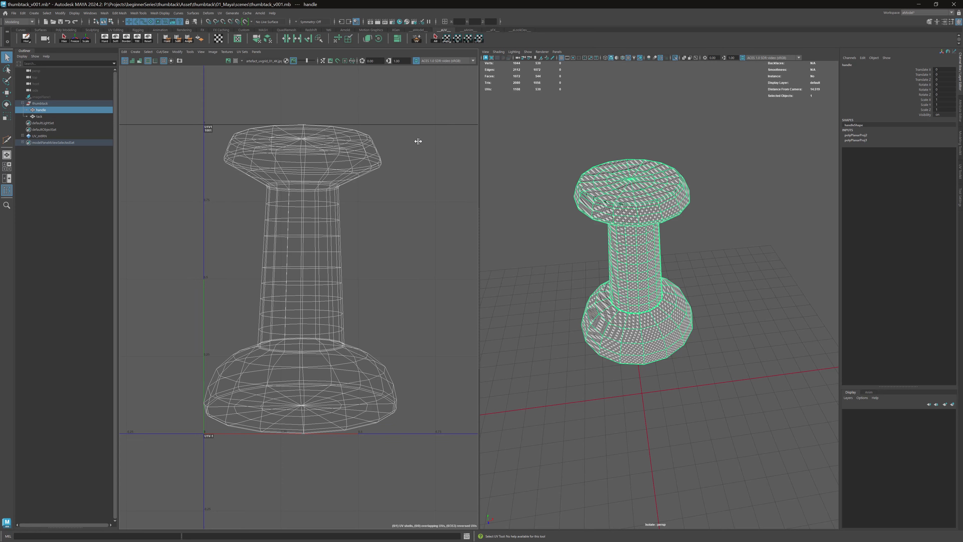
{"action": "mouse_move", "coordinate": [583, 188]}
{"action": "left_mouse_down", "text": "alt"}
{"action": "mouse_move", "coordinate": [657, 174]}
{"action": "mouse_move", "coordinate": [591, 178]}
{"action": "left_mouse_up", "text": "alt"}
{"action": "right_click_drag", "start_coordinate": [591, 178], "coordinate": [653, 185], "text": "alt"}
{"action": "middle_click_drag", "start_coordinate": [653, 186], "coordinate": [668, 216], "text": "alt"}
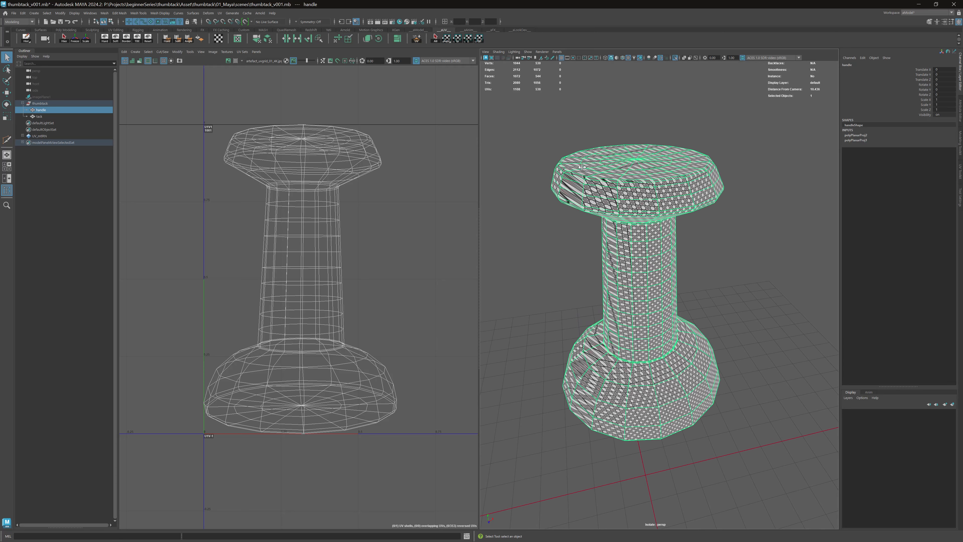
{"action": "right_click_drag", "start_coordinate": [582, 167], "coordinate": [539, 170], "text": "alt"}
{"action": "left_click_drag", "start_coordinate": [604, 156], "coordinate": [599, 160], "text": "alt"}
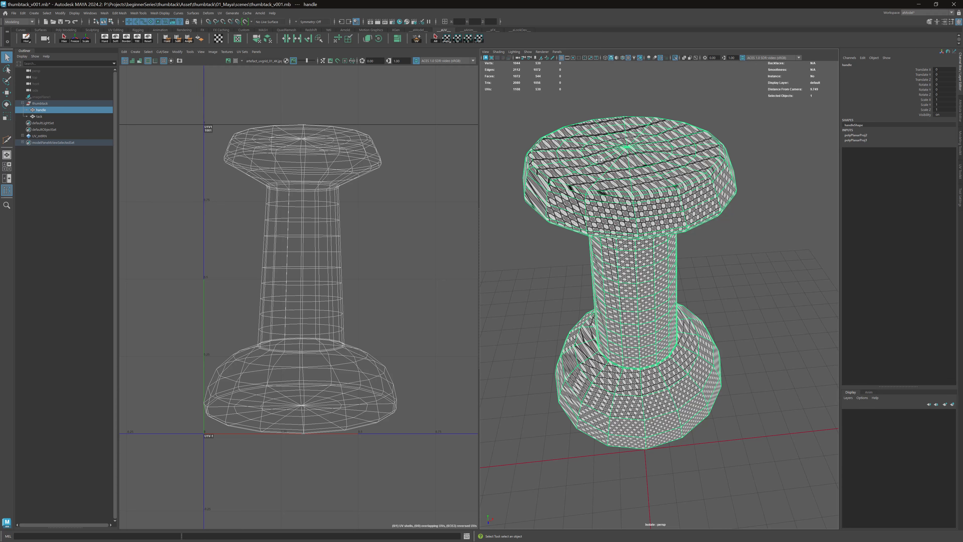
{"action": "left_click_drag", "start_coordinate": [594, 158], "coordinate": [648, 154], "text": "alt"}
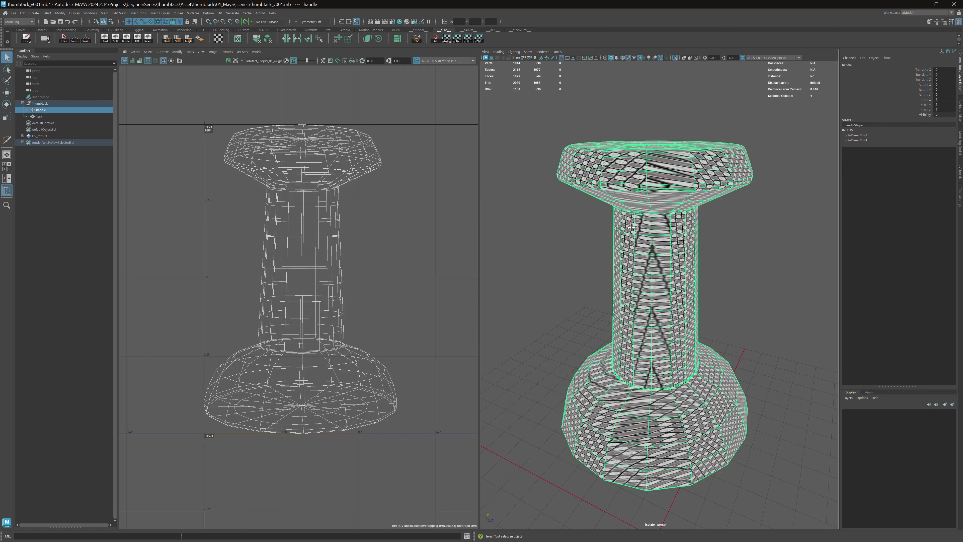
{"action": "left_click_drag", "start_coordinate": [631, 227], "coordinate": [597, 225], "text": "alt"}
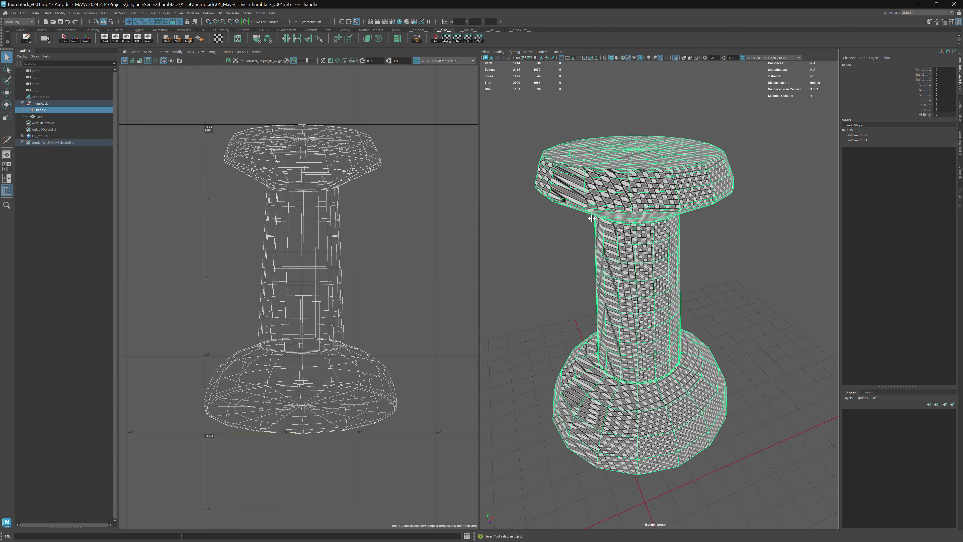
{"action": "left_click_drag", "start_coordinate": [601, 209], "coordinate": [604, 183], "text": "alt"}
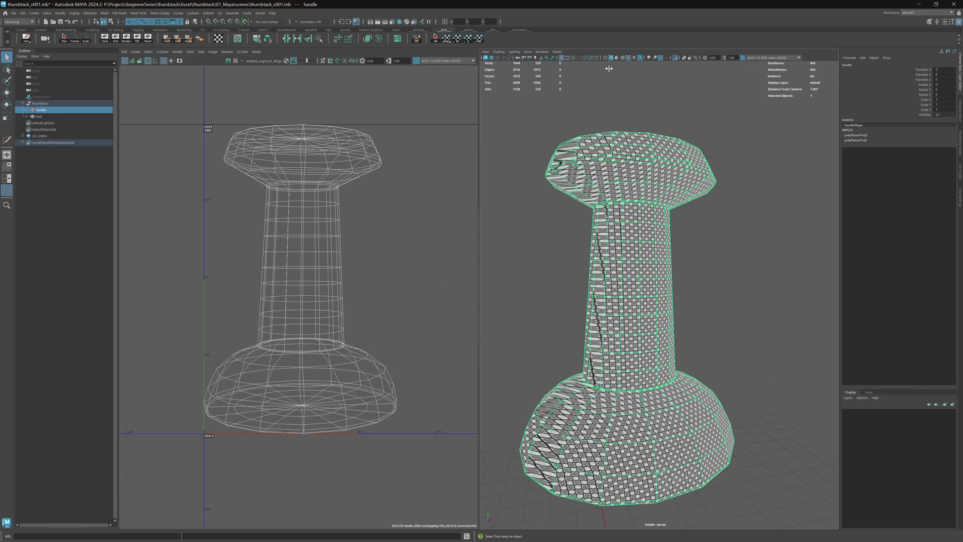
{"action": "mouse_move", "coordinate": [625, 118]}
{"action": "left_mouse_down", "text": "alt"}
{"action": "mouse_move", "coordinate": [648, 146]}
{"action": "mouse_move", "coordinate": [625, 151]}
{"action": "mouse_move", "coordinate": [628, 109]}
{"action": "left_mouse_up", "text": "alt"}
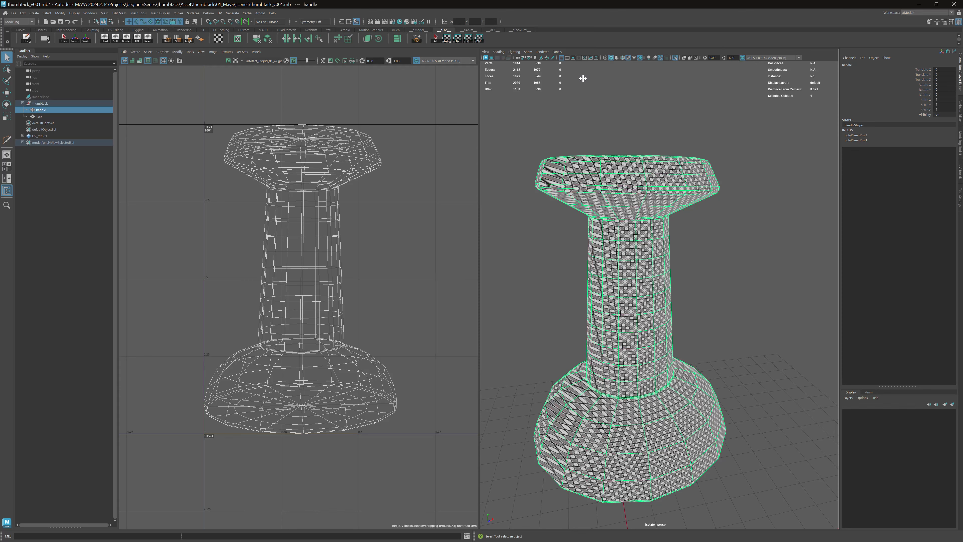
{"action": "left_click_drag", "start_coordinate": [582, 78], "coordinate": [597, 76], "text": "alt"}
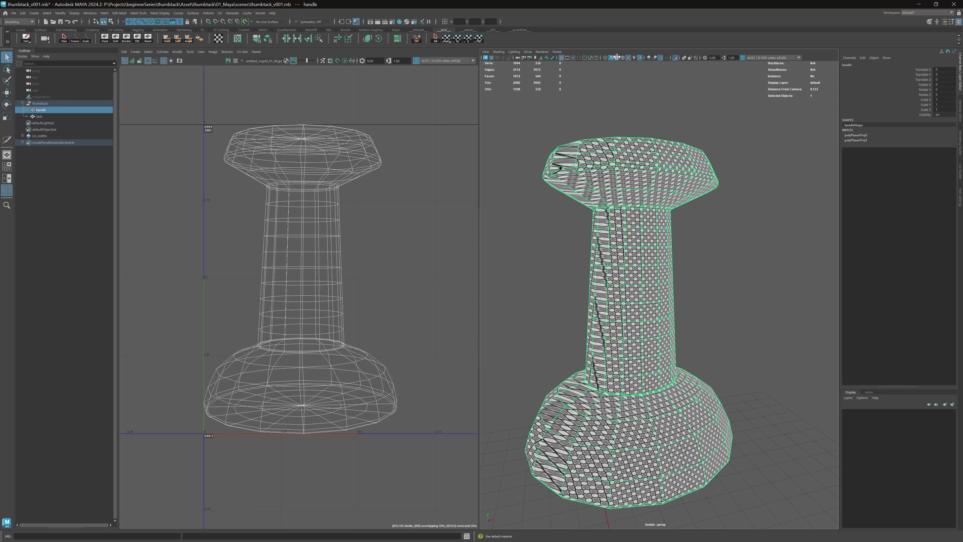
Step: Compare the handle with and without its grid texture and leave the default material displayed
{"action": "left_click", "coordinate": [617, 57]}
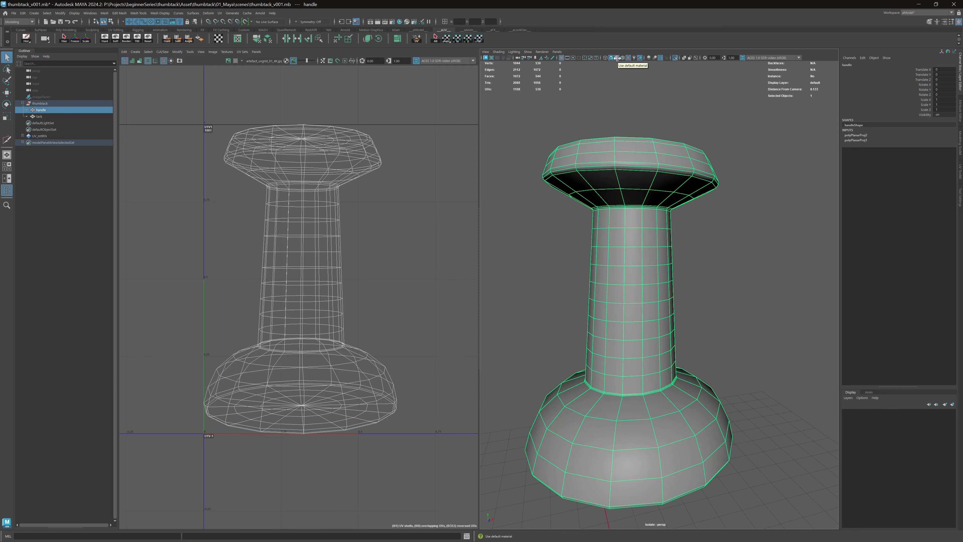
{"action": "left_click", "coordinate": [617, 58]}
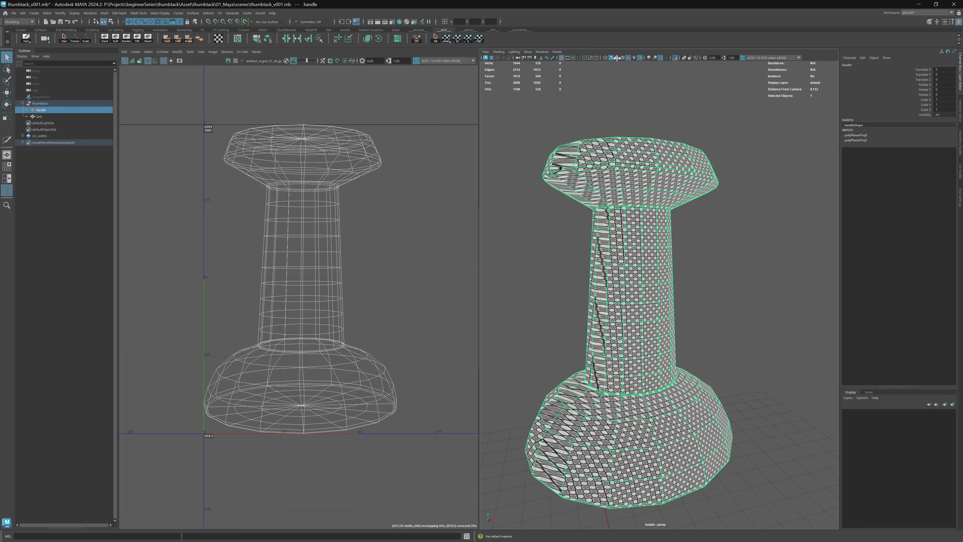
{"action": "left_click", "coordinate": [617, 58]}
{"action": "left_click", "coordinate": [617, 57]}
{"action": "left_click", "coordinate": [615, 57]}
{"action": "left_click_drag", "start_coordinate": [604, 128], "coordinate": [611, 143], "text": "alt"}
{"action": "middle_click_drag", "start_coordinate": [611, 143], "coordinate": [626, 149], "text": "alt"}
{"action": "mouse_move", "coordinate": [626, 149]}
{"action": "right_mouse_down", "text": "alt"}
{"action": "mouse_move", "coordinate": [651, 156]}
{"action": "mouse_move", "coordinate": [634, 149]}
{"action": "right_mouse_up", "text": "alt"}
{"action": "left_click", "coordinate": [593, 155]}
{"action": "left_click", "coordinate": [575, 167]}
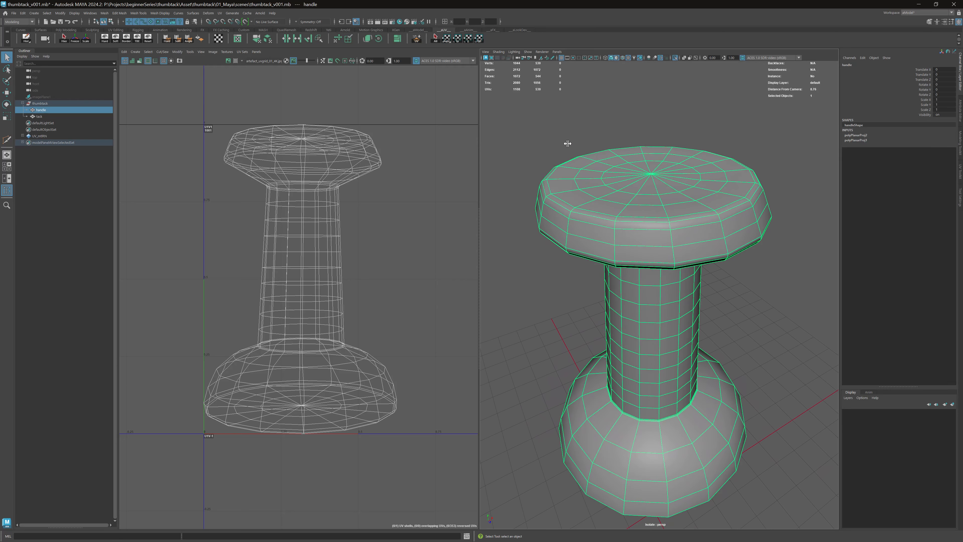
{"action": "mouse_move", "coordinate": [567, 143]}
{"action": "left_mouse_down", "text": "alt"}
{"action": "mouse_move", "coordinate": [563, 159]}
{"action": "mouse_move", "coordinate": [579, 142]}
{"action": "left_mouse_up", "text": "alt"}
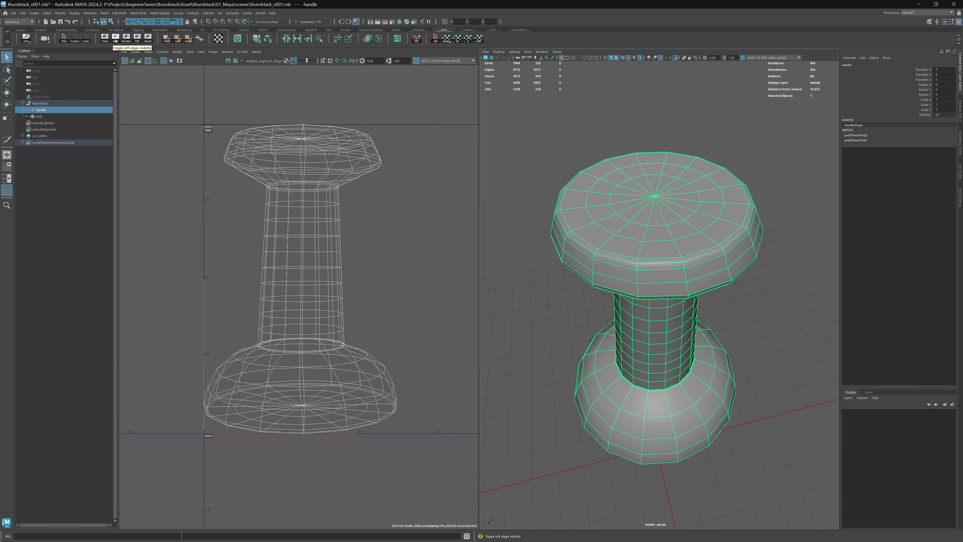
Step: Toggle the soft edges visibility on the handle and examine the edges around its cap and shaft
{"action": "left_click", "coordinate": [115, 39]}
{"action": "right_click_drag", "start_coordinate": [641, 189], "coordinate": [697, 224], "text": "alt"}
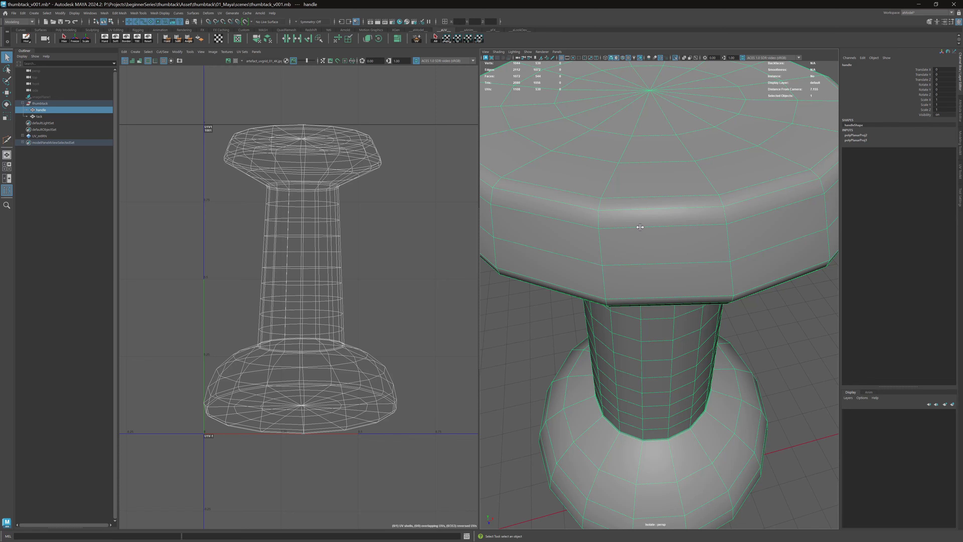
{"action": "right_click_drag", "start_coordinate": [658, 225], "coordinate": [620, 201], "text": "alt"}
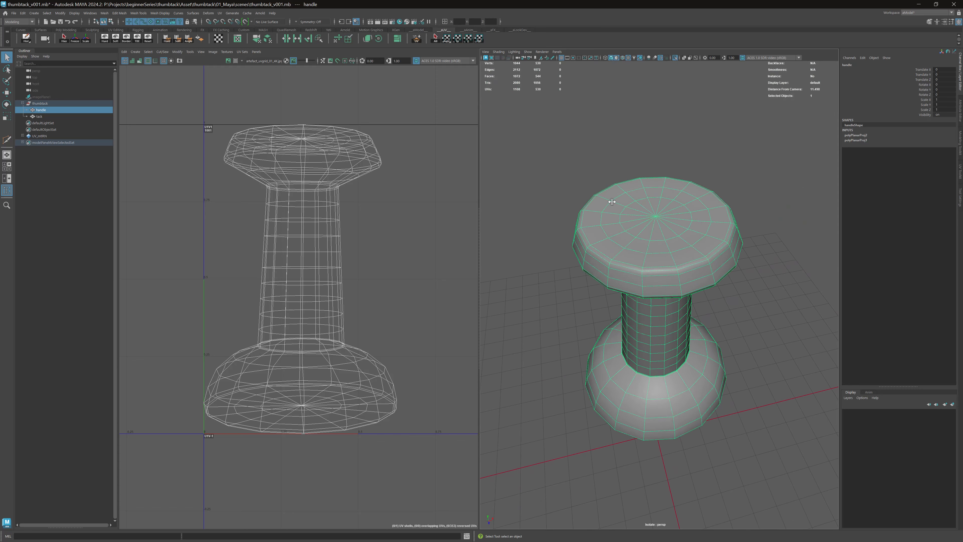
{"action": "left_click_drag", "start_coordinate": [620, 201], "coordinate": [614, 174], "text": "alt"}
{"action": "right_click_drag", "start_coordinate": [614, 174], "coordinate": [662, 212], "text": "alt"}
{"action": "mouse_move", "coordinate": [662, 213]}
{"action": "left_mouse_down", "text": "alt"}
{"action": "mouse_move", "coordinate": [656, 249]}
{"action": "mouse_move", "coordinate": [655, 228]}
{"action": "left_mouse_up", "text": "alt"}
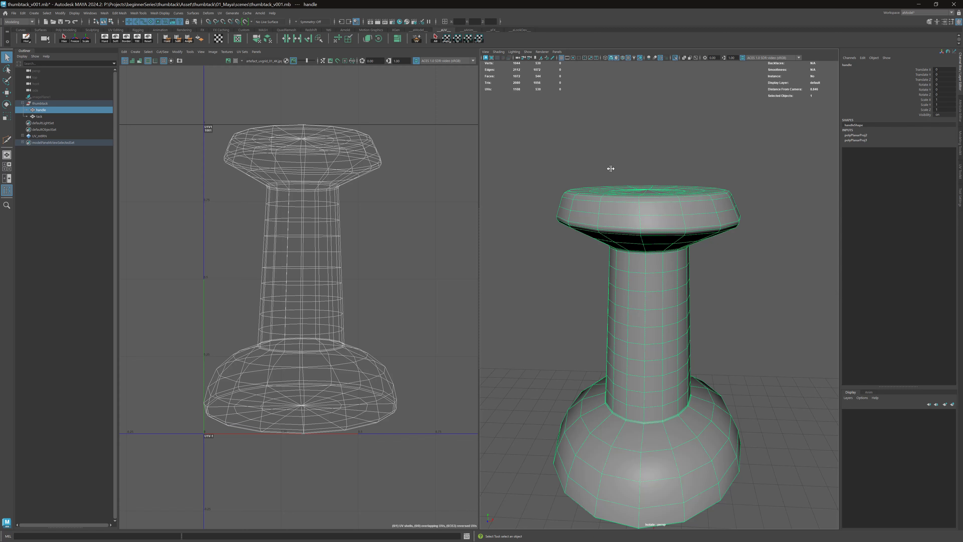
{"action": "left_click_drag", "start_coordinate": [611, 168], "coordinate": [673, 238], "text": "alt"}
{"action": "right_click_drag", "start_coordinate": [673, 238], "coordinate": [694, 245], "text": "alt"}
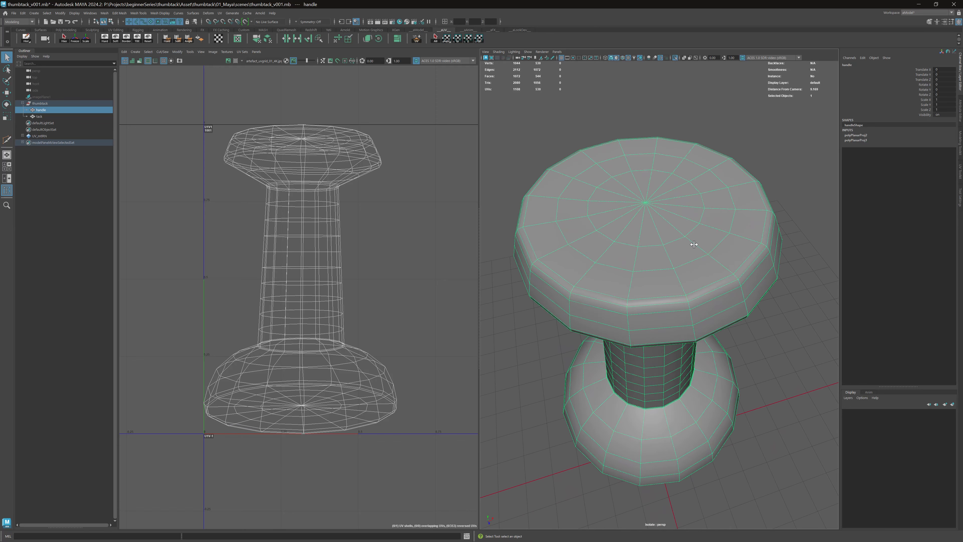
Step: Show the UV Toolkit's cut and sew tools and cut the handle's UVs along the edge loop around the cap's top rim
{"action": "key", "text": "F10"}
{"action": "double_click", "coordinate": [711, 285]}
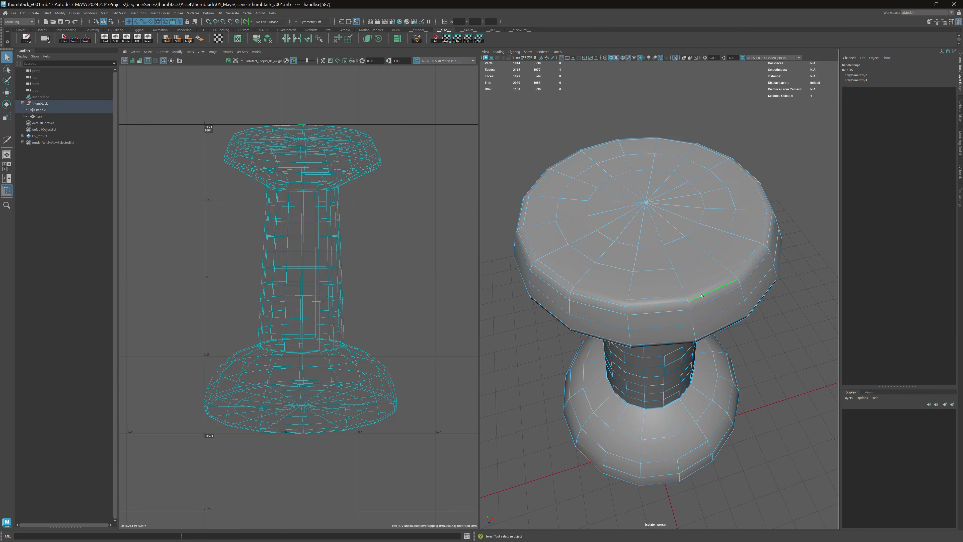
{"action": "left_click_drag", "start_coordinate": [721, 240], "coordinate": [743, 273], "text": "alt"}
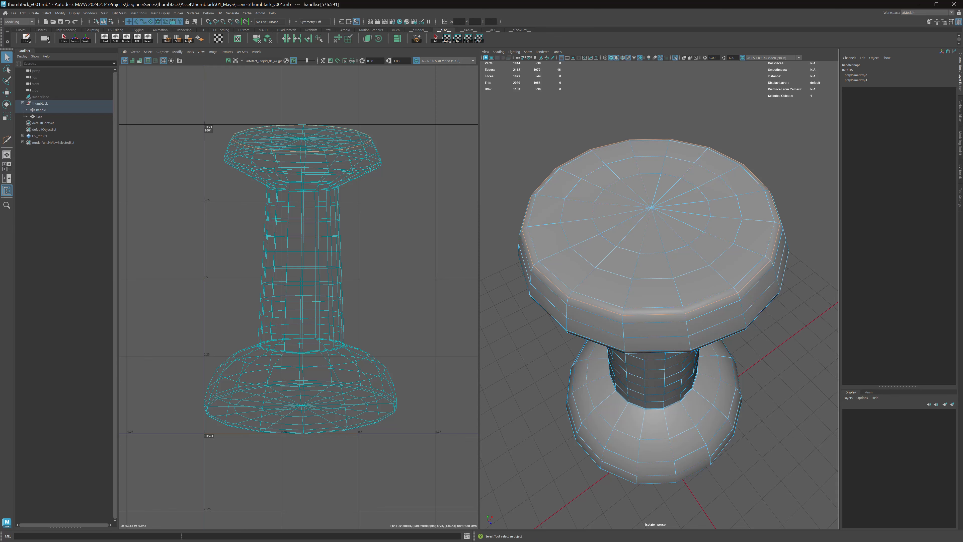
{"action": "left_click", "coordinate": [961, 173]}
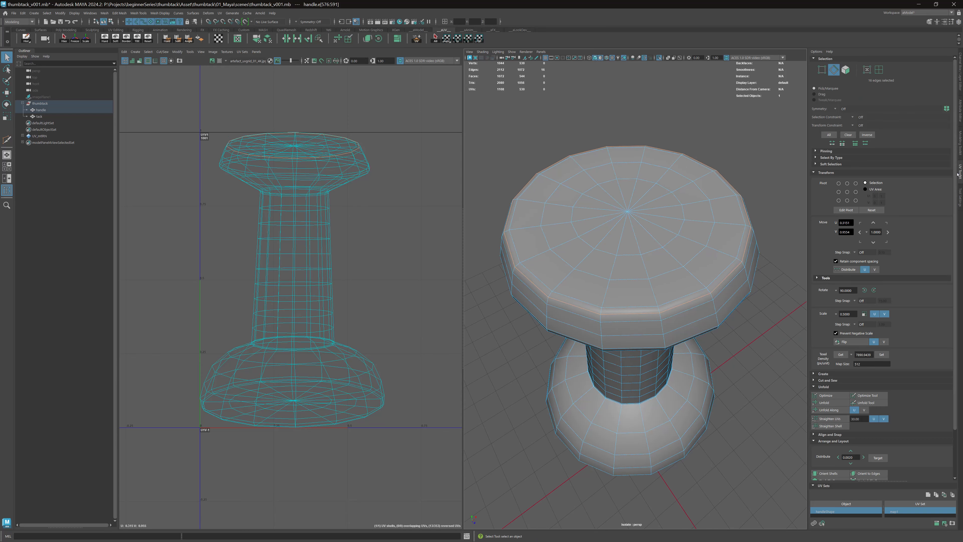
{"action": "scroll", "coordinate": [835, 274], "scroll_direction": "down", "scroll_amount": 3}
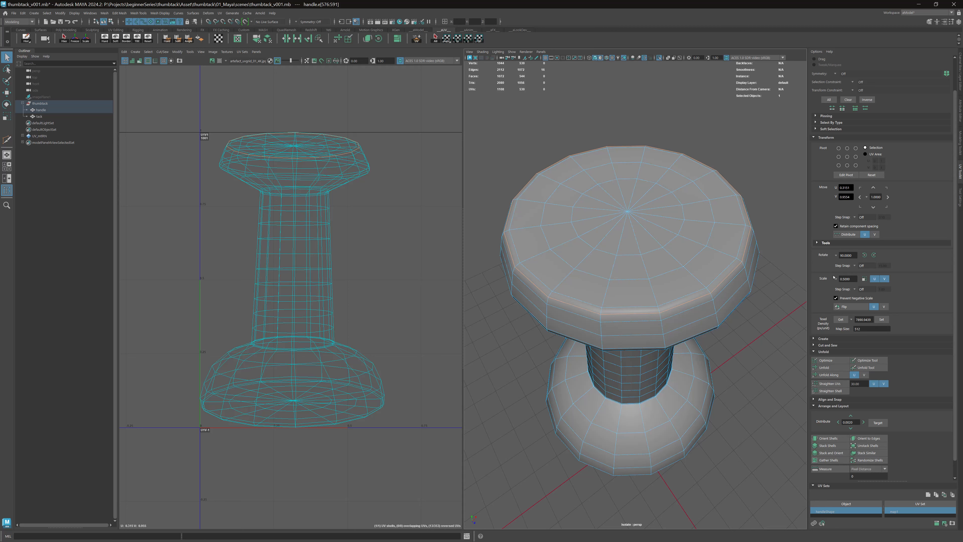
{"action": "scroll", "coordinate": [835, 277], "scroll_direction": "down", "scroll_amount": 2}
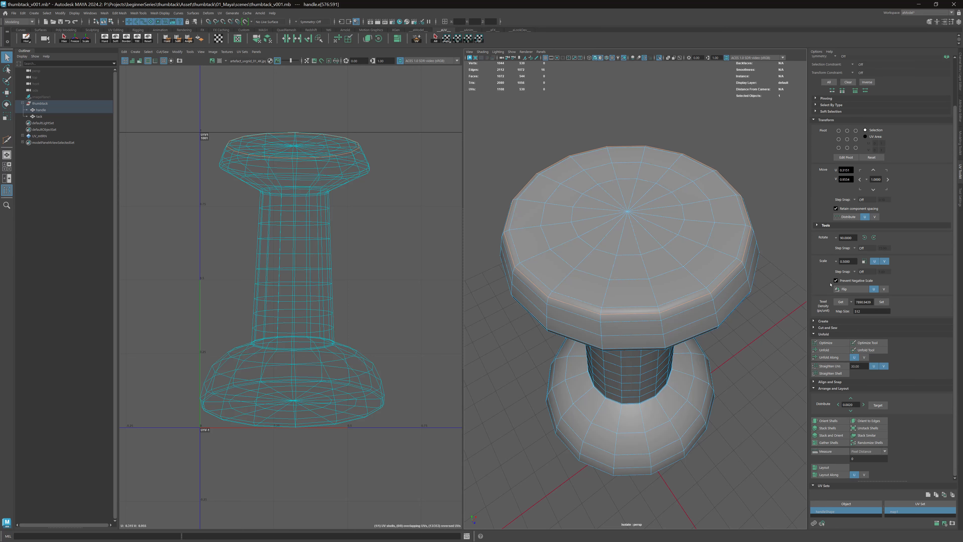
{"action": "left_click", "coordinate": [827, 328]}
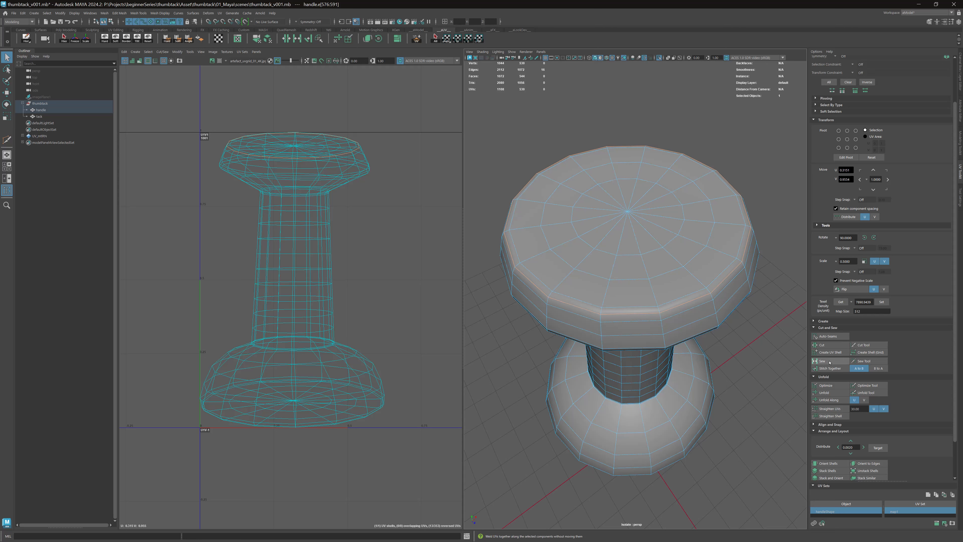
{"action": "left_click", "coordinate": [286, 38]}
Step: Examine the new UV seam around the cap's top rim on the whole handle in object mode
{"action": "scroll", "coordinate": [718, 302], "scroll_direction": "up", "scroll_amount": 2}
{"action": "scroll", "coordinate": [717, 301], "scroll_direction": "up", "scroll_amount": 3}
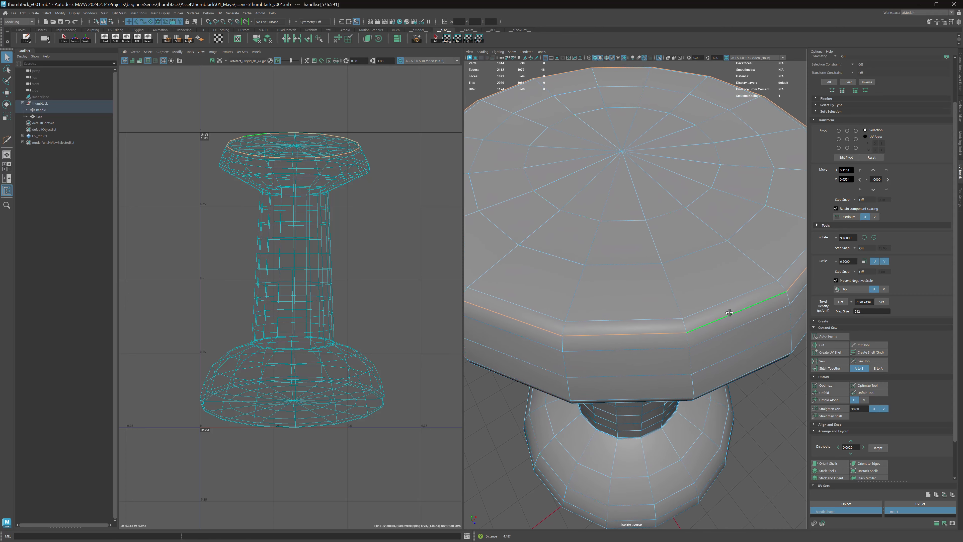
{"action": "key", "text": "F8"}
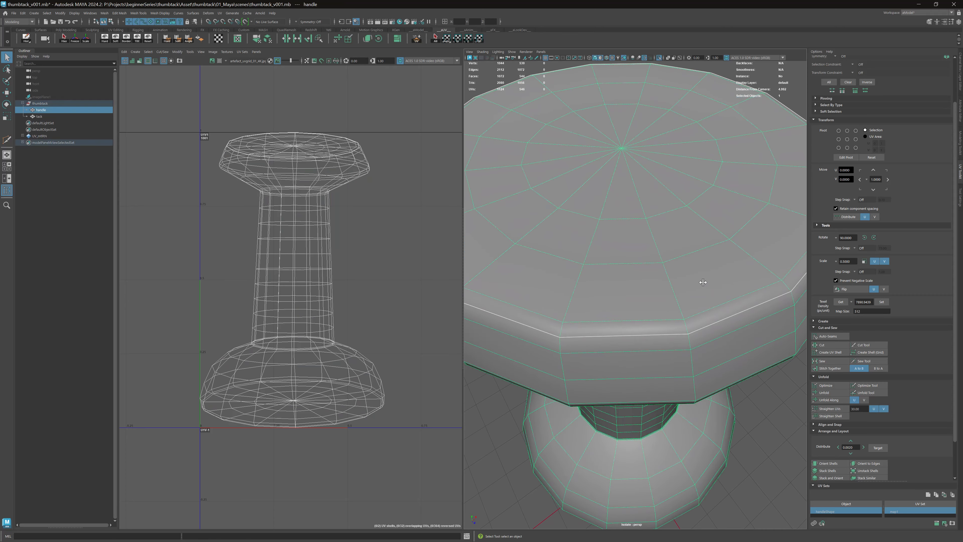
{"action": "left_click_drag", "start_coordinate": [703, 283], "coordinate": [682, 281], "text": "alt"}
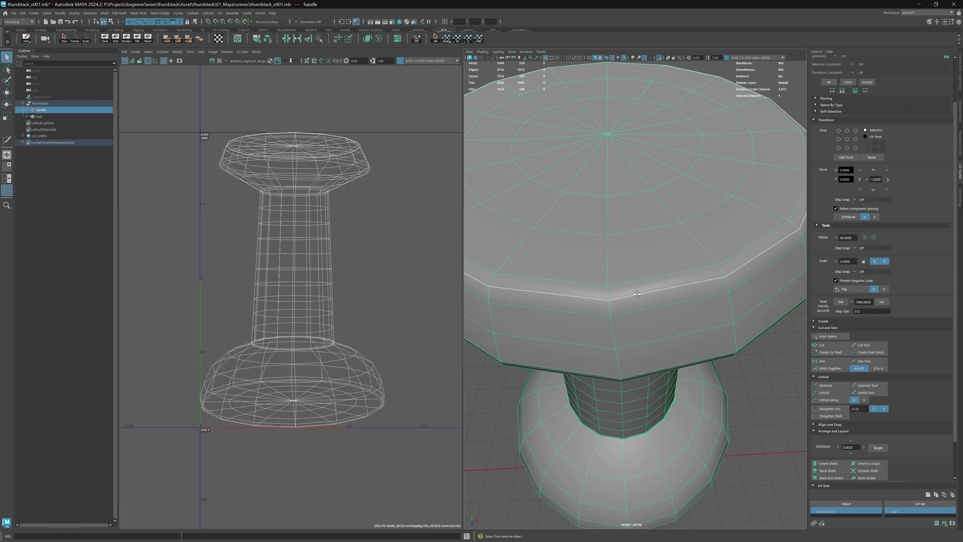
{"action": "scroll", "coordinate": [710, 280], "scroll_direction": "down", "scroll_amount": 5}
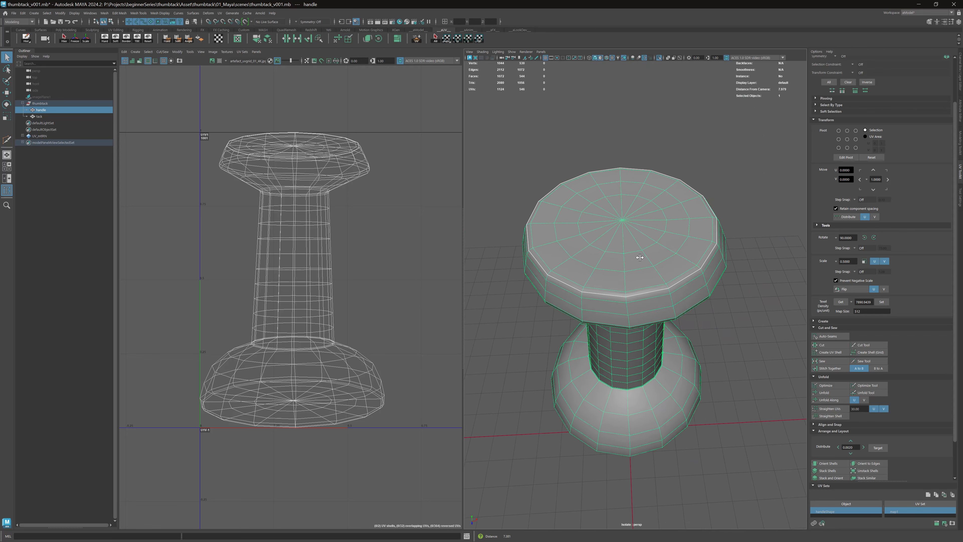
{"action": "mouse_move", "coordinate": [639, 258]}
{"action": "left_mouse_down", "text": "alt"}
{"action": "mouse_move", "coordinate": [651, 248]}
{"action": "mouse_move", "coordinate": [641, 235]}
{"action": "mouse_move", "coordinate": [645, 251]}
{"action": "left_mouse_up", "text": "alt"}
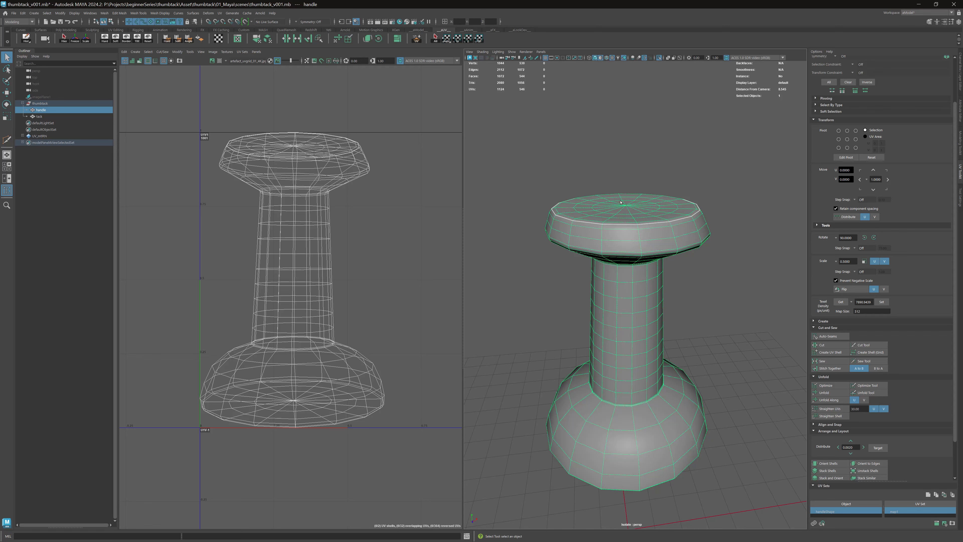
{"action": "scroll", "coordinate": [665, 238], "scroll_direction": "up", "scroll_amount": 3}
{"action": "middle_click_drag", "start_coordinate": [666, 238], "coordinate": [665, 256], "text": "alt"}
{"action": "right_click_drag", "start_coordinate": [665, 256], "coordinate": [636, 219], "text": "alt"}
{"action": "left_click_drag", "start_coordinate": [636, 219], "coordinate": [617, 198], "text": "alt"}
{"action": "right_click_drag", "start_coordinate": [616, 199], "coordinate": [677, 265], "text": "alt"}
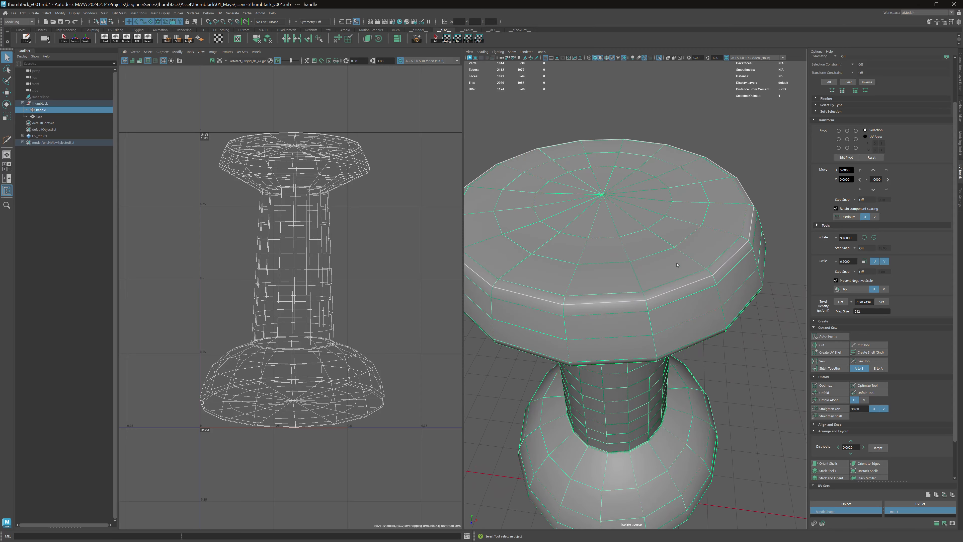
{"action": "right_click_drag", "start_coordinate": [658, 229], "coordinate": [638, 218], "text": "alt"}
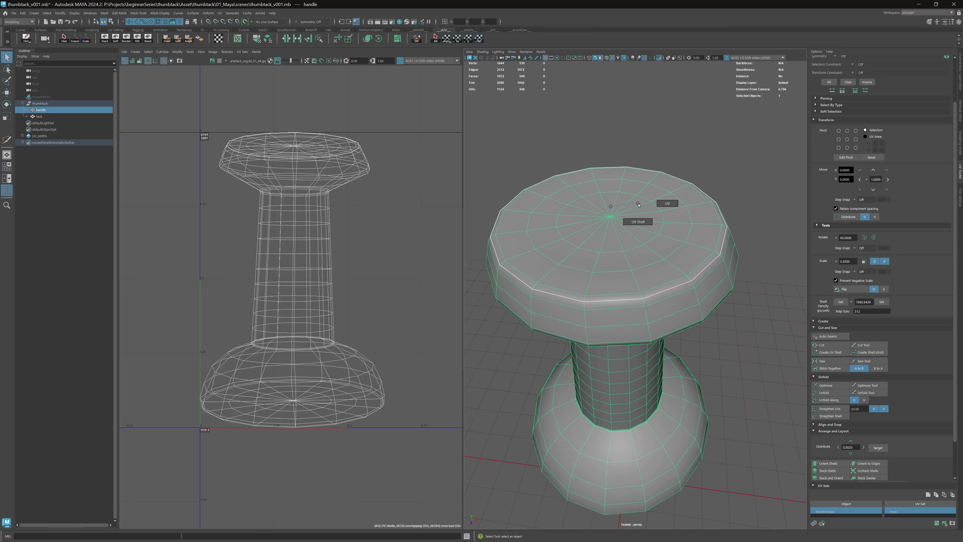
Step: Select the cap's top disc as a UV shell and move it above the rest of the handle's UVs
{"action": "key", "text": "alt+F12"}
{"action": "left_click", "coordinate": [639, 219]}
{"action": "key", "text": "ctrl+F11"}
{"action": "left_click_drag", "start_coordinate": [544, 123], "coordinate": [619, 192], "text": "alt"}
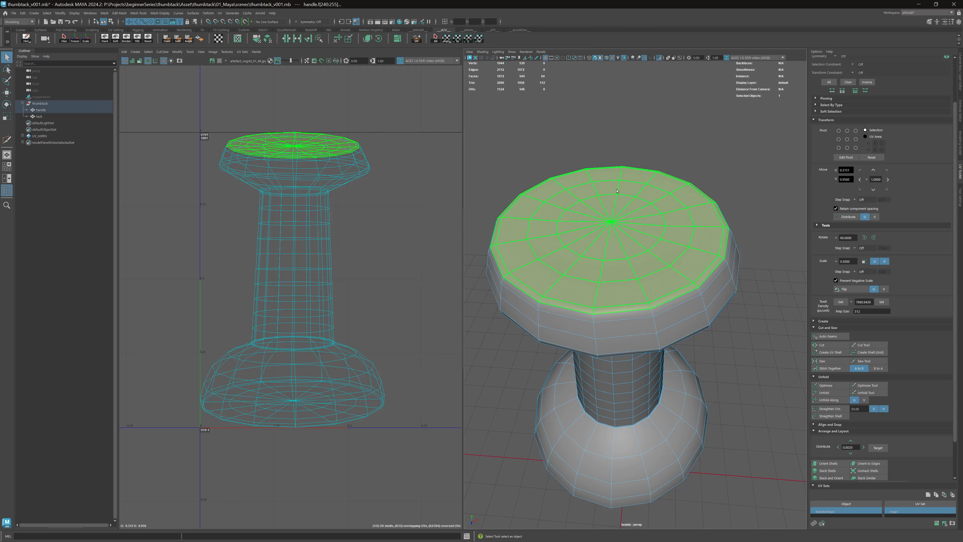
{"action": "right_click_drag", "start_coordinate": [617, 191], "coordinate": [648, 207]}
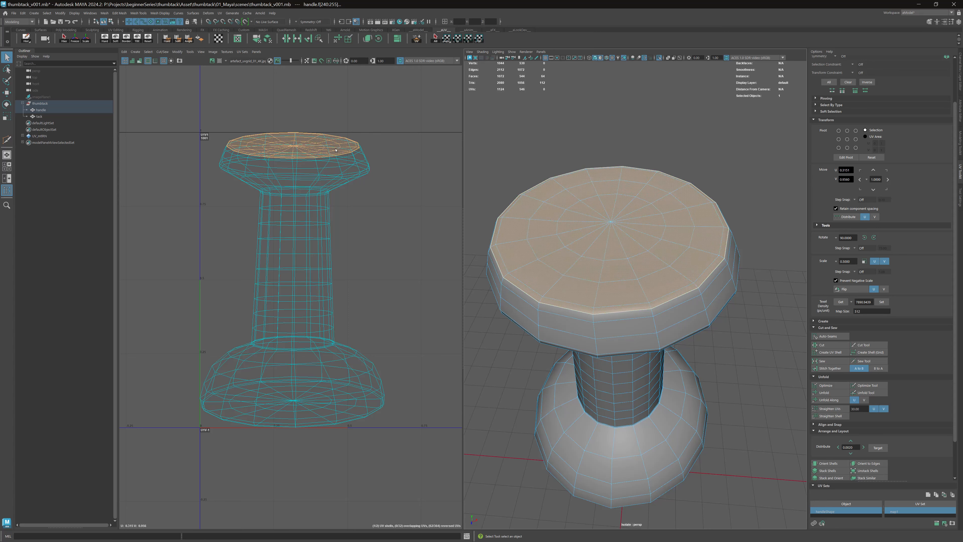
{"action": "key", "text": "w"}
{"action": "middle_click_drag", "start_coordinate": [397, 180], "coordinate": [437, 138]}
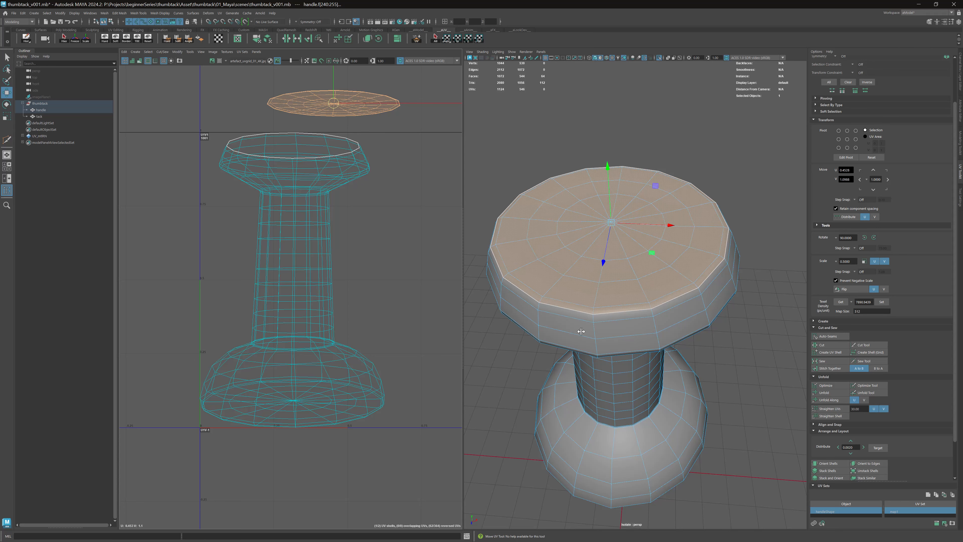
Step: Cut the handle's UVs along the edge loop around the underside rim of the base
{"action": "right_click_drag", "start_coordinate": [582, 329], "coordinate": [616, 345]}
{"action": "left_click", "coordinate": [616, 342]}
{"action": "left_click_drag", "start_coordinate": [725, 334], "coordinate": [678, 231], "text": "alt"}
{"action": "key", "text": "q"}
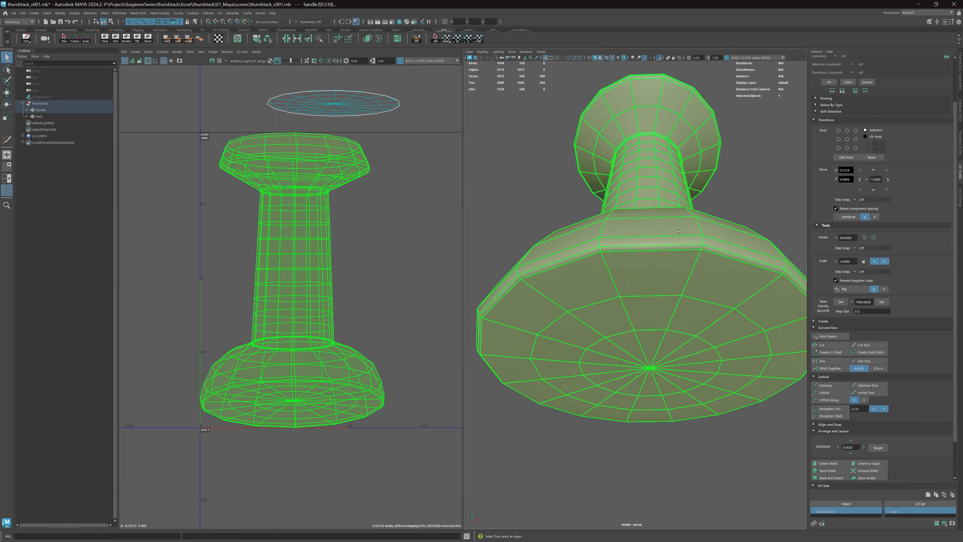
{"action": "right_click_drag", "start_coordinate": [678, 232], "coordinate": [677, 218]}
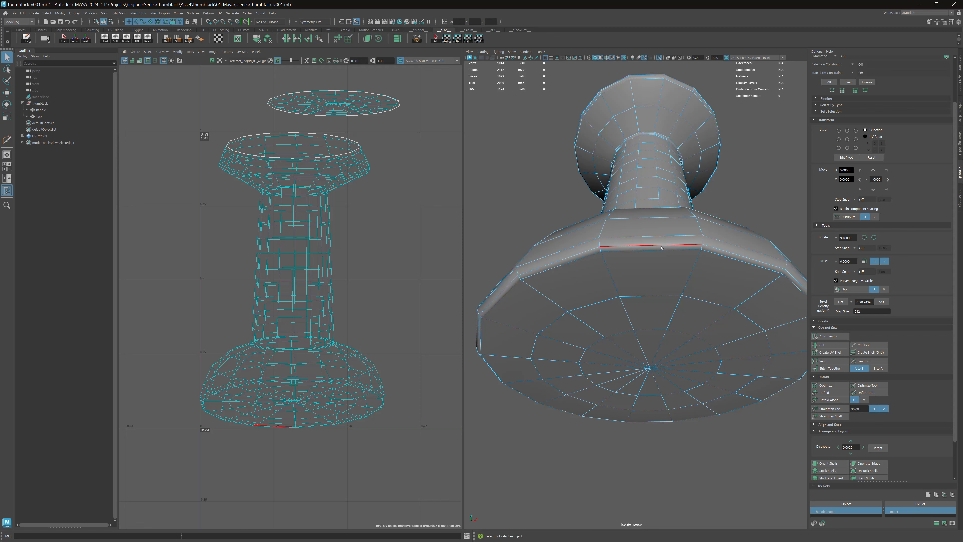
{"action": "double_click", "coordinate": [674, 246]}
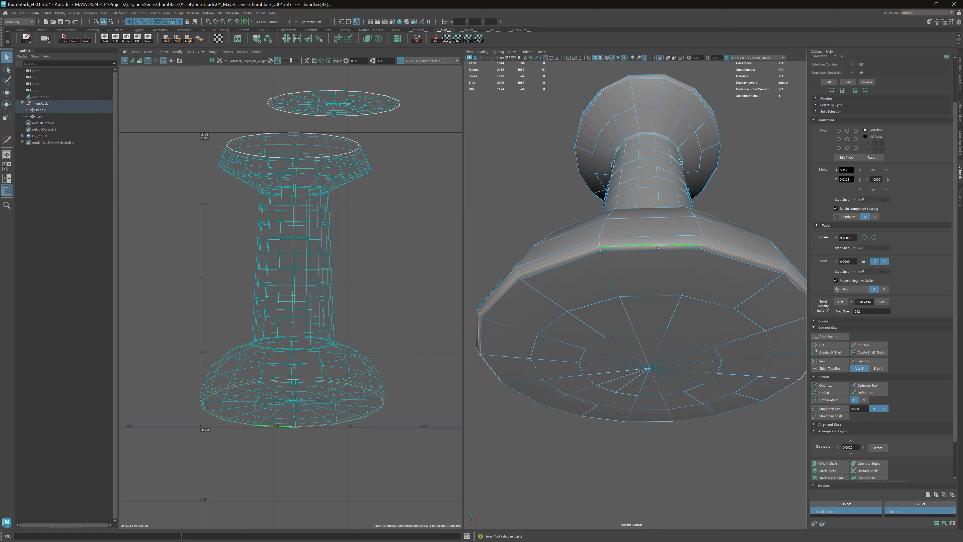
{"action": "mouse_move", "coordinate": [658, 248]}
{"action": "left_mouse_down", "text": "alt"}
{"action": "mouse_move", "coordinate": [650, 235]}
{"action": "mouse_move", "coordinate": [659, 245]}
{"action": "left_mouse_up", "text": "alt"}
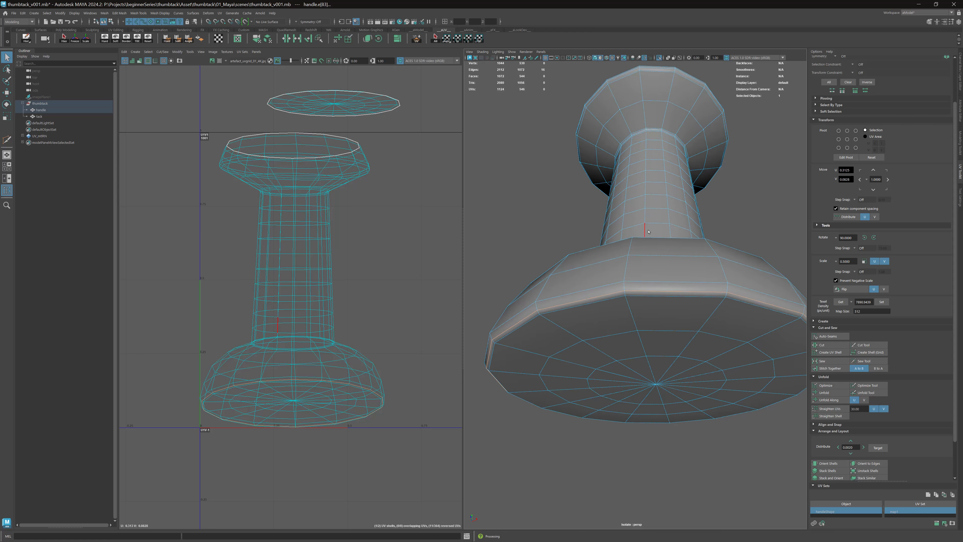
{"action": "middle_click_drag", "start_coordinate": [657, 224], "coordinate": [638, 229], "text": "alt"}
{"action": "scroll", "coordinate": [638, 229], "scroll_direction": "down", "scroll_amount": 1}
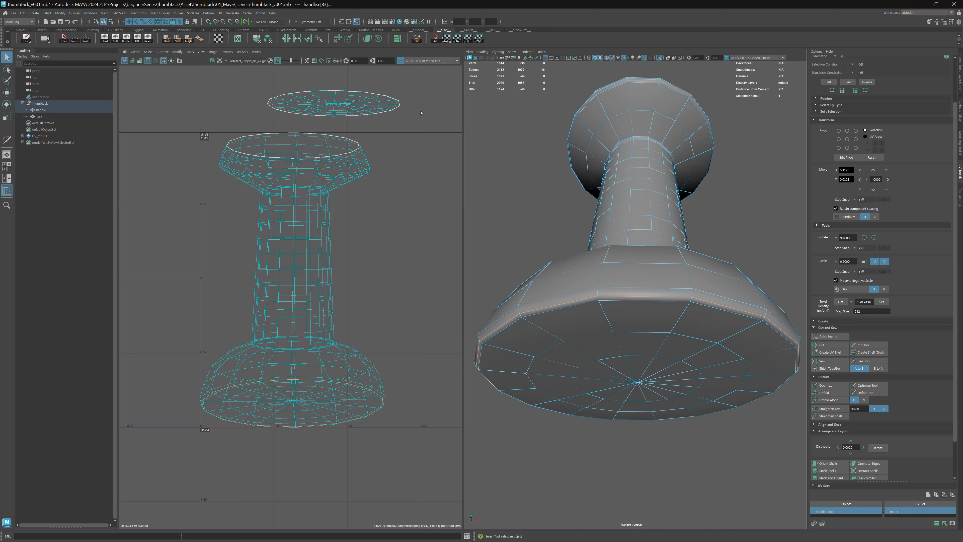
{"action": "left_click", "coordinate": [287, 39]}
Step: Select the base's bottom disc as a UV shell and move it below and to the right of the handle's main shell
{"action": "left_click_drag", "start_coordinate": [598, 268], "coordinate": [606, 261], "text": "alt"}
{"action": "right_click_drag", "start_coordinate": [649, 258], "coordinate": [648, 276]}
{"action": "left_click", "coordinate": [646, 277]}
{"action": "scroll", "coordinate": [513, 217], "scroll_direction": "down", "scroll_amount": 2}
{"action": "scroll", "coordinate": [513, 216], "scroll_direction": "down", "scroll_amount": 1}
{"action": "key", "text": "w"}
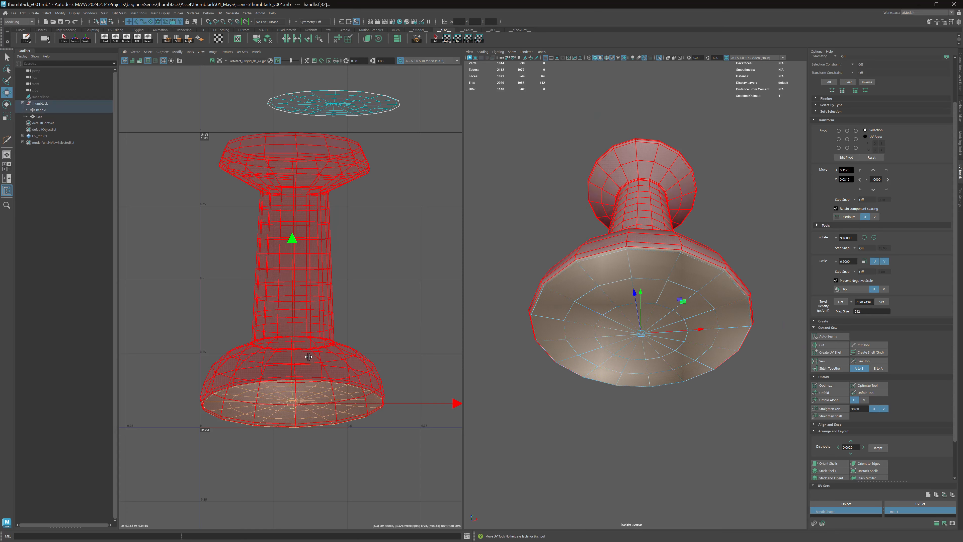
{"action": "left_click_drag", "start_coordinate": [295, 401], "coordinate": [413, 478]}
Step: Select the edge loop where the cap's side meets its sloped underside and cut the UVs along it
{"action": "left_click_drag", "start_coordinate": [641, 297], "coordinate": [647, 350], "text": "alt"}
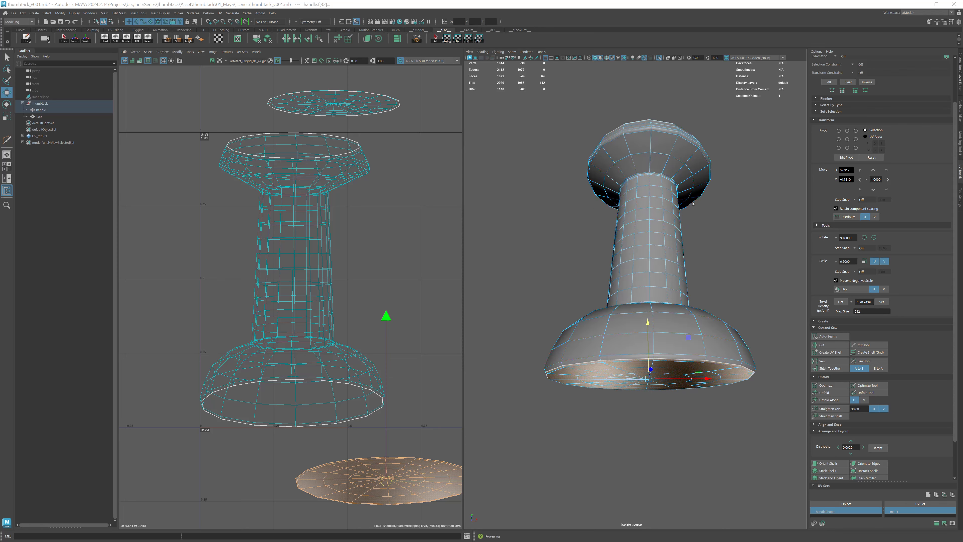
{"action": "right_click_drag", "start_coordinate": [594, 212], "coordinate": [545, 182], "text": "alt"}
{"action": "left_click_drag", "start_coordinate": [545, 182], "coordinate": [522, 189], "text": "alt"}
{"action": "right_click_drag", "start_coordinate": [522, 189], "coordinate": [569, 158], "text": "alt"}
{"action": "middle_click_drag", "start_coordinate": [569, 157], "coordinate": [598, 313], "text": "alt"}
{"action": "right_click_drag", "start_coordinate": [599, 313], "coordinate": [675, 262], "text": "alt"}
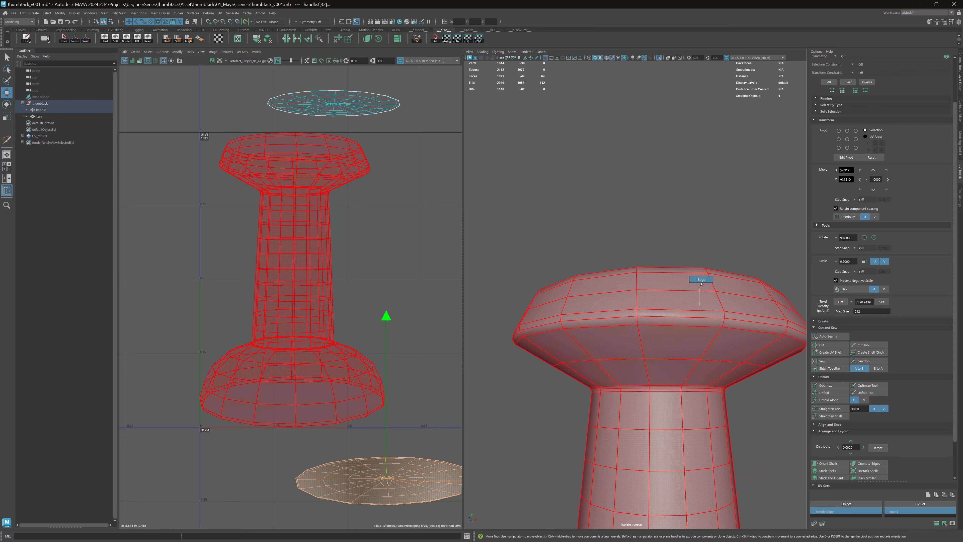
{"action": "double_click", "coordinate": [689, 319]}
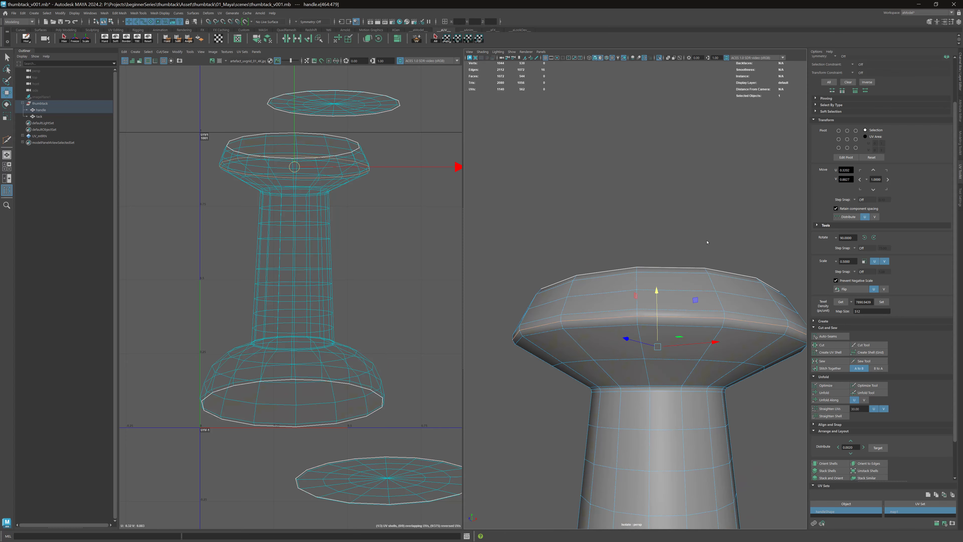
{"action": "left_click_drag", "start_coordinate": [689, 319], "coordinate": [685, 190], "text": "alt"}
{"action": "key", "text": "q"}
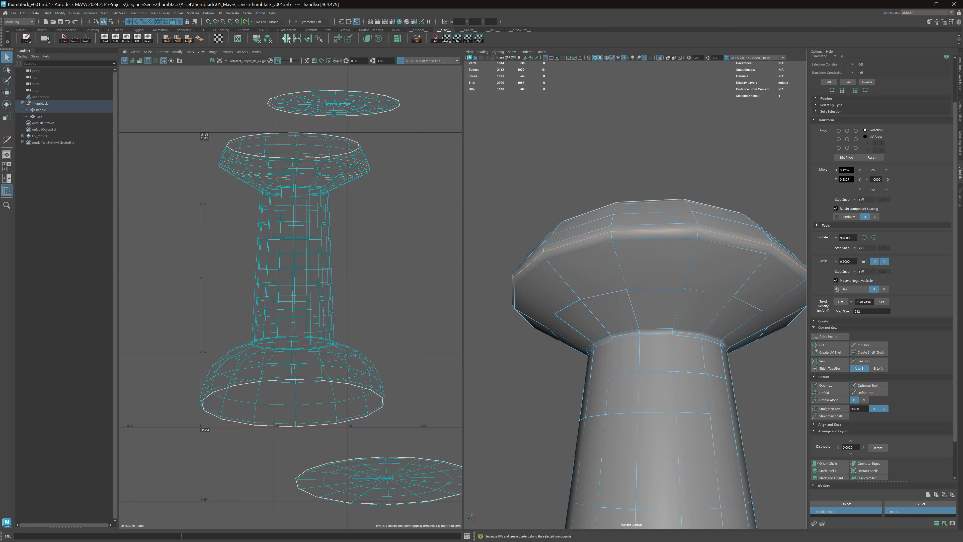
{"action": "key", "text": "ctrl+x"}
Step: Select the UV shell of the cap's side band and move it up and to the left, clear of the shaft shell
{"action": "right_click_drag", "start_coordinate": [393, 155], "coordinate": [366, 146]}
{"action": "key", "text": "w"}
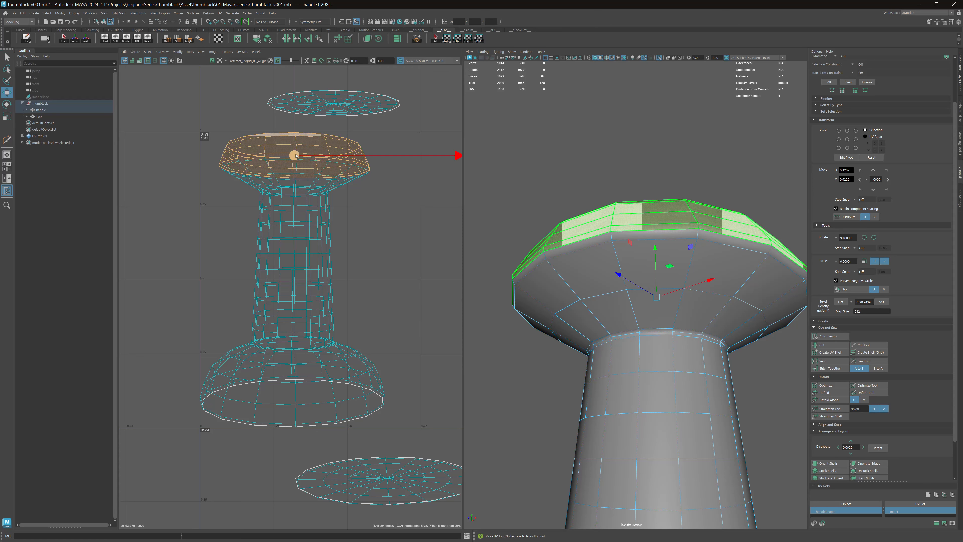
{"action": "middle_click_drag", "start_coordinate": [372, 137], "coordinate": [278, 103]}
{"action": "scroll", "coordinate": [310, 139], "scroll_direction": "down", "scroll_amount": 2}
{"action": "scroll", "coordinate": [317, 141], "scroll_direction": "down", "scroll_amount": 1}
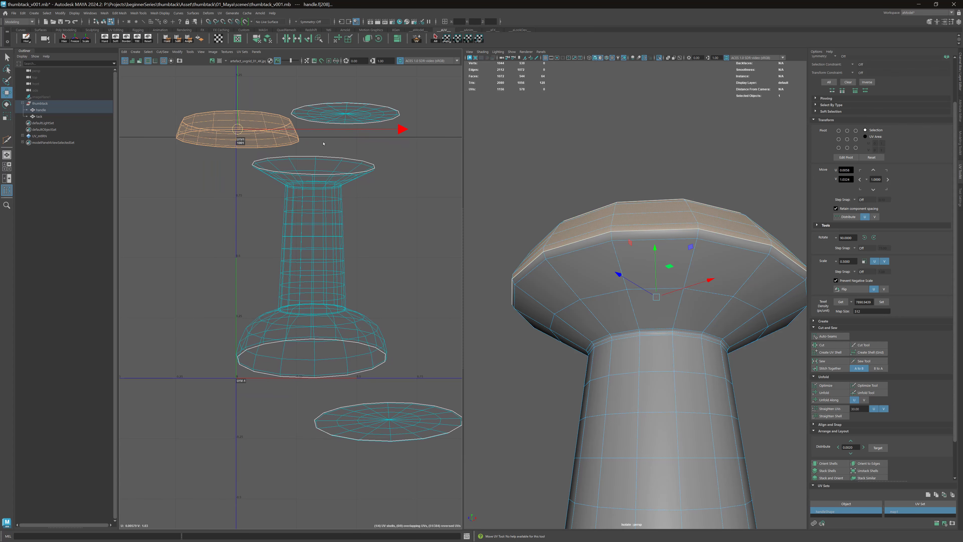
Step: Return the handle to object mode and examine the seams cut around its cap
{"action": "right_click_drag", "start_coordinate": [644, 233], "coordinate": [572, 211], "text": "alt"}
{"action": "left_click_drag", "start_coordinate": [572, 211], "coordinate": [646, 264], "text": "alt"}
{"action": "key", "text": "F8"}
{"action": "left_click", "coordinate": [593, 228]}
{"action": "middle_click_drag", "start_coordinate": [646, 265], "coordinate": [643, 233], "text": "alt"}
{"action": "left_click", "coordinate": [637, 281]}
{"action": "right_click_drag", "start_coordinate": [582, 211], "coordinate": [640, 229], "text": "alt"}
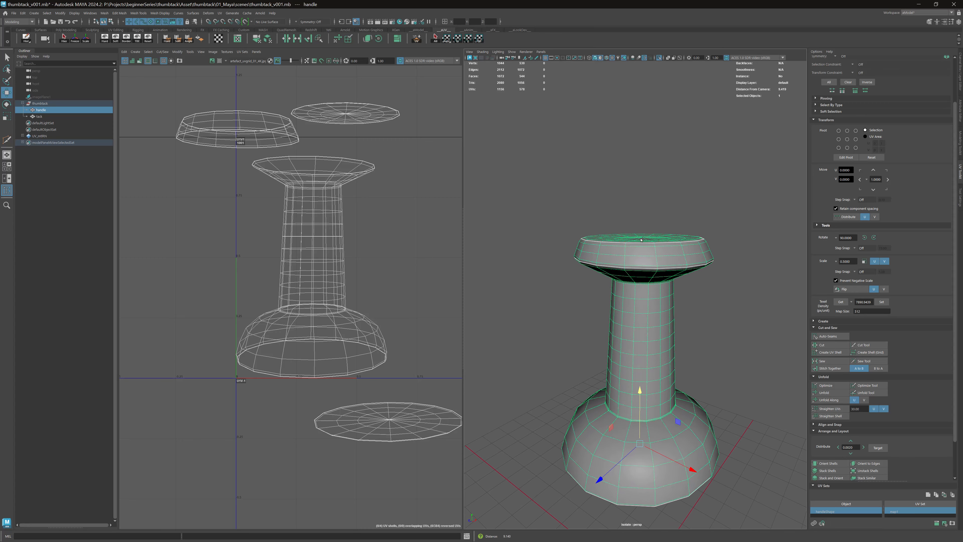
{"action": "middle_click_drag", "start_coordinate": [641, 229], "coordinate": [642, 216], "text": "alt"}
{"action": "left_click_drag", "start_coordinate": [642, 216], "coordinate": [611, 204], "text": "alt"}
{"action": "middle_click_drag", "start_coordinate": [611, 204], "coordinate": [594, 205], "text": "alt"}
{"action": "right_click_drag", "start_coordinate": [594, 201], "coordinate": [644, 161], "text": "alt"}
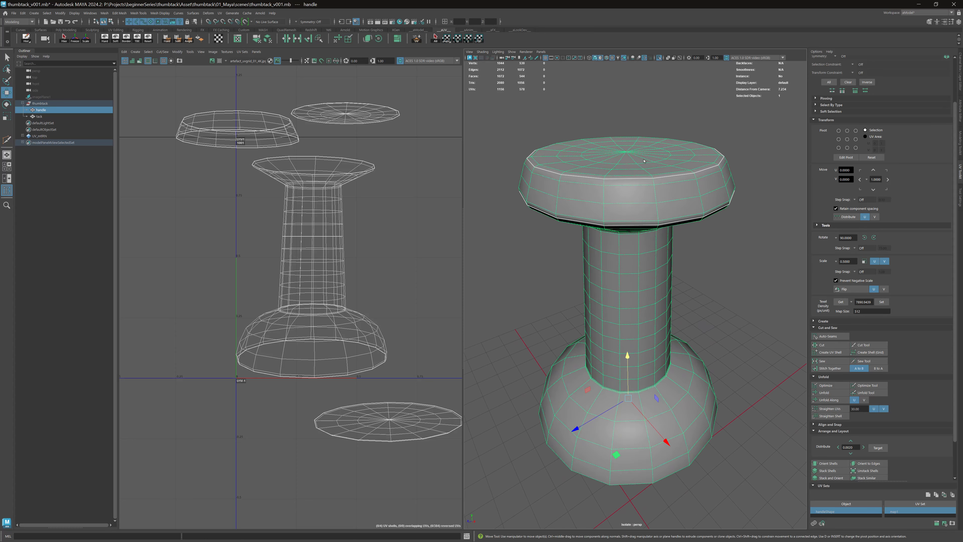
Step: Display the lettered grid texture on the handle and check its stretching on top of the cap
{"action": "left_click", "coordinate": [602, 59]}
{"action": "left_click_drag", "start_coordinate": [632, 184], "coordinate": [645, 211], "text": "alt"}
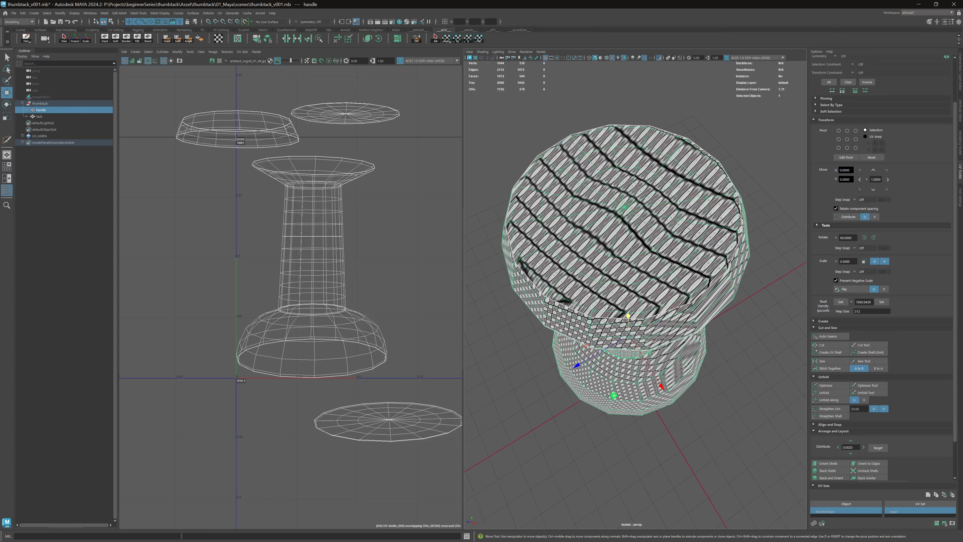
{"action": "right_click_drag", "start_coordinate": [643, 189], "coordinate": [641, 169], "text": "alt"}
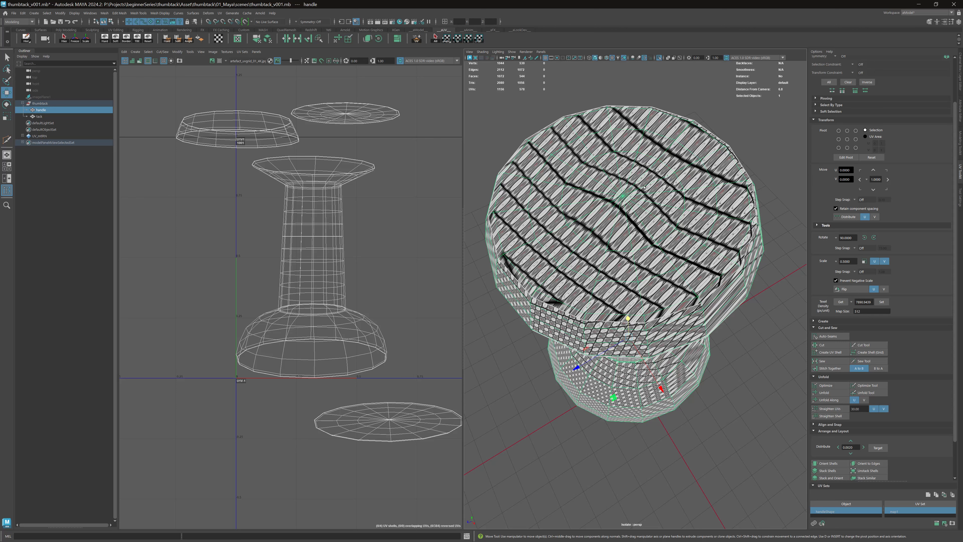
Step: Unfold the UV shell of the cap's top disc
{"action": "right_click_drag", "start_coordinate": [535, 141], "coordinate": [579, 164]}
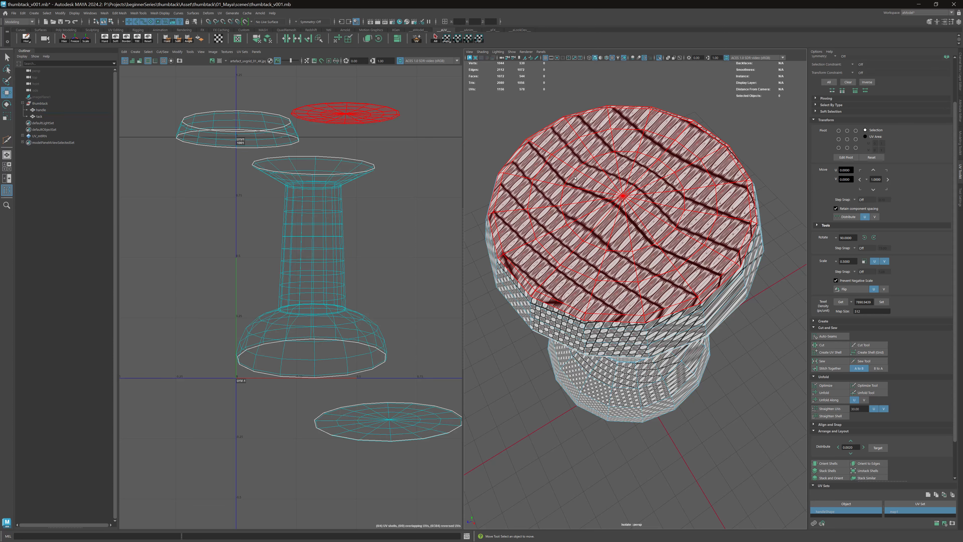
{"action": "left_click", "coordinate": [579, 163]}
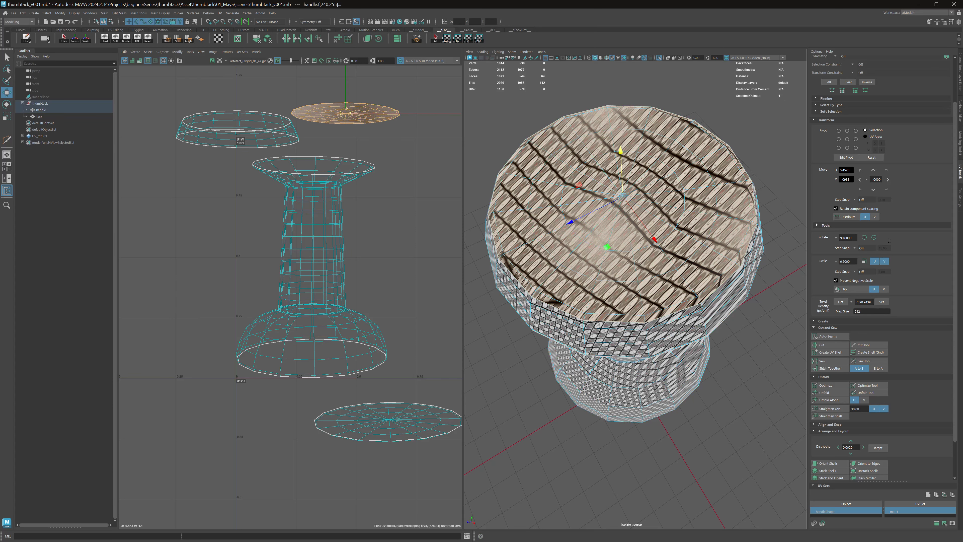
{"action": "left_click", "coordinate": [829, 395]}
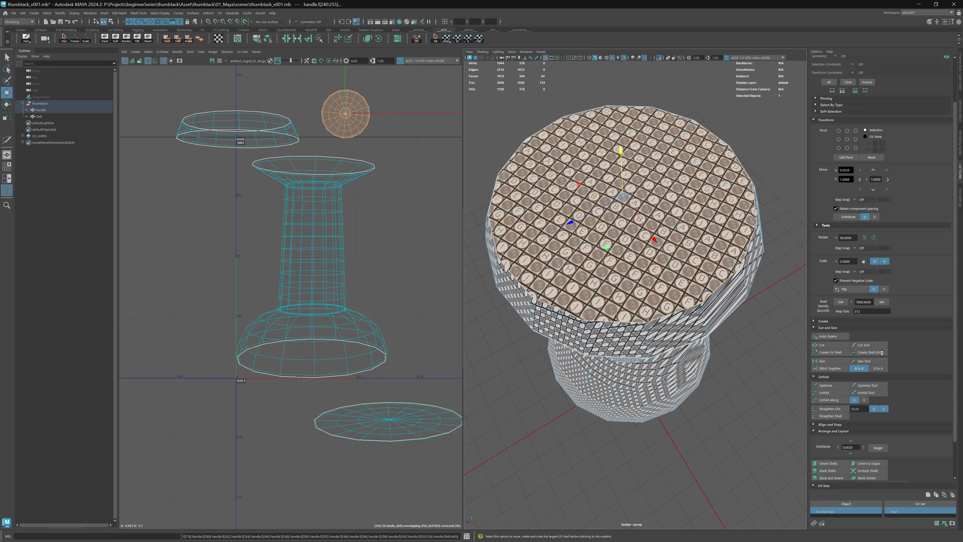
Step: Undo the unfold of the cap's top disc and inspect the stretched grid and flattened UV shell
{"action": "scroll", "coordinate": [686, 169], "scroll_direction": "up", "scroll_amount": 5}
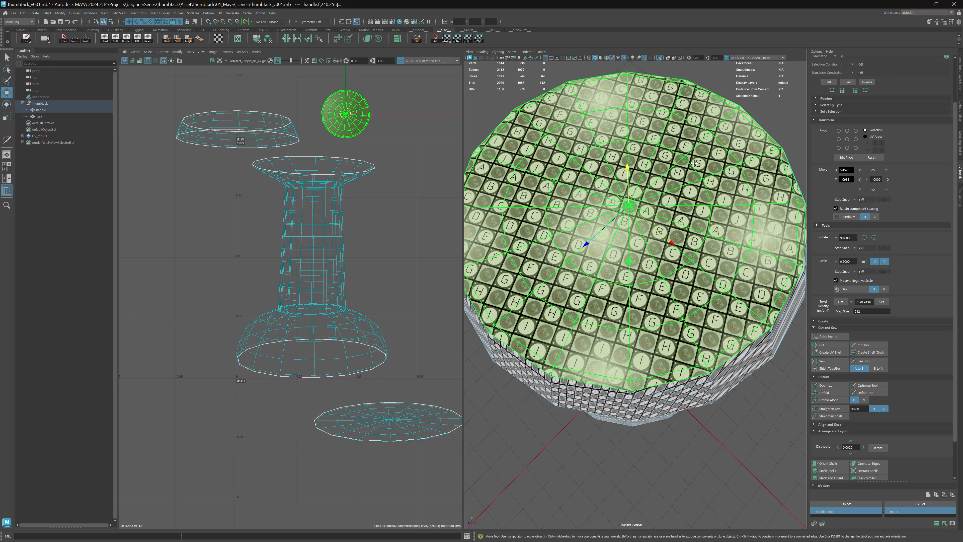
{"action": "left_click_drag", "start_coordinate": [694, 163], "coordinate": [708, 157], "text": "alt"}
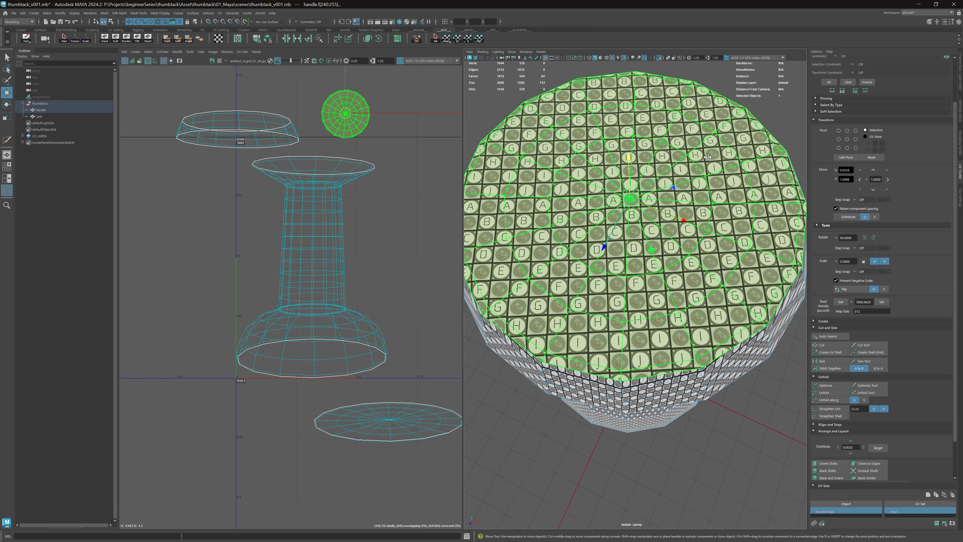
{"action": "key", "text": "ctrl+z"}
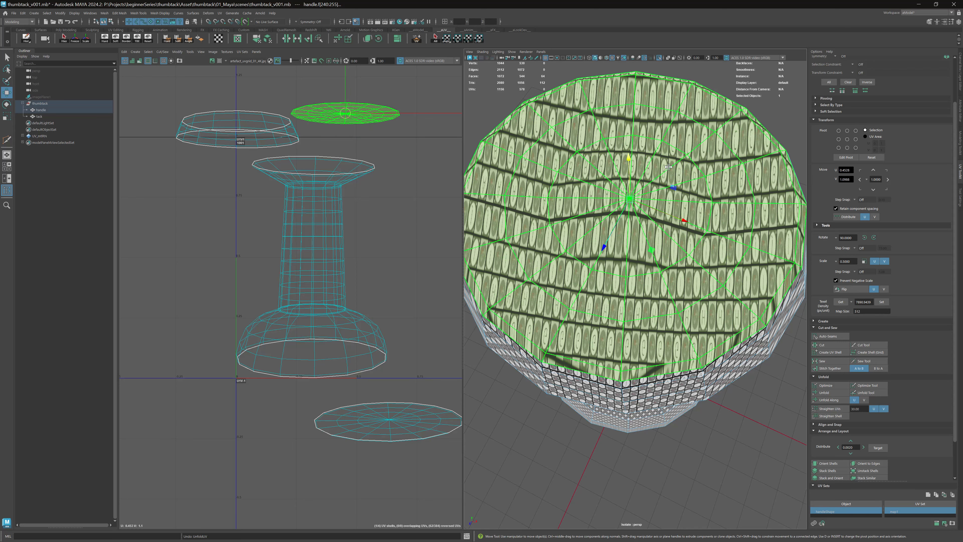
{"action": "right_click_drag", "start_coordinate": [394, 138], "coordinate": [523, 156], "text": "alt"}
{"action": "middle_click_drag", "start_coordinate": [296, 93], "coordinate": [294, 213], "text": "alt"}
{"action": "right_click_drag", "start_coordinate": [357, 214], "coordinate": [423, 228], "text": "alt"}
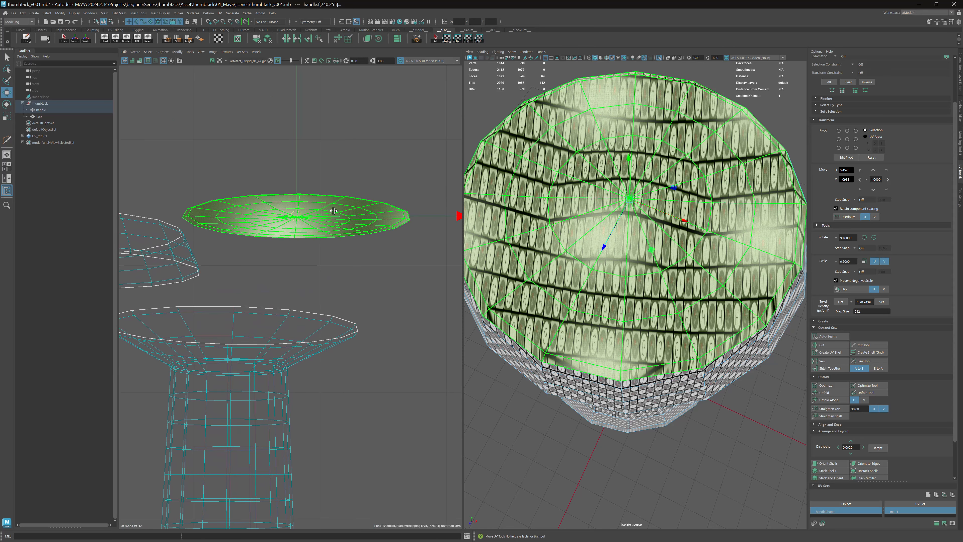
{"action": "right_click_drag", "start_coordinate": [660, 242], "coordinate": [604, 245], "text": "alt"}
{"action": "left_click_drag", "start_coordinate": [604, 245], "coordinate": [601, 183], "text": "alt"}
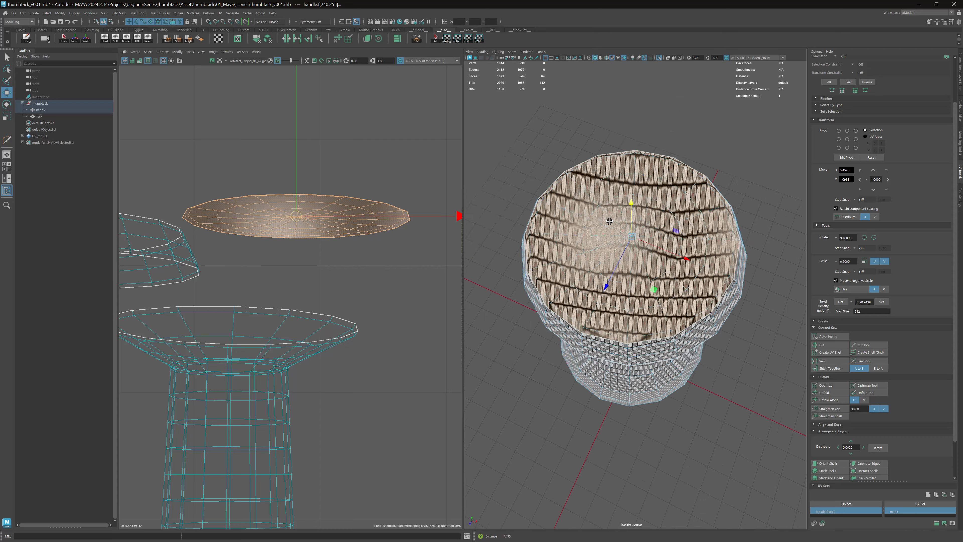
{"action": "right_click_drag", "start_coordinate": [601, 184], "coordinate": [627, 199], "text": "alt"}
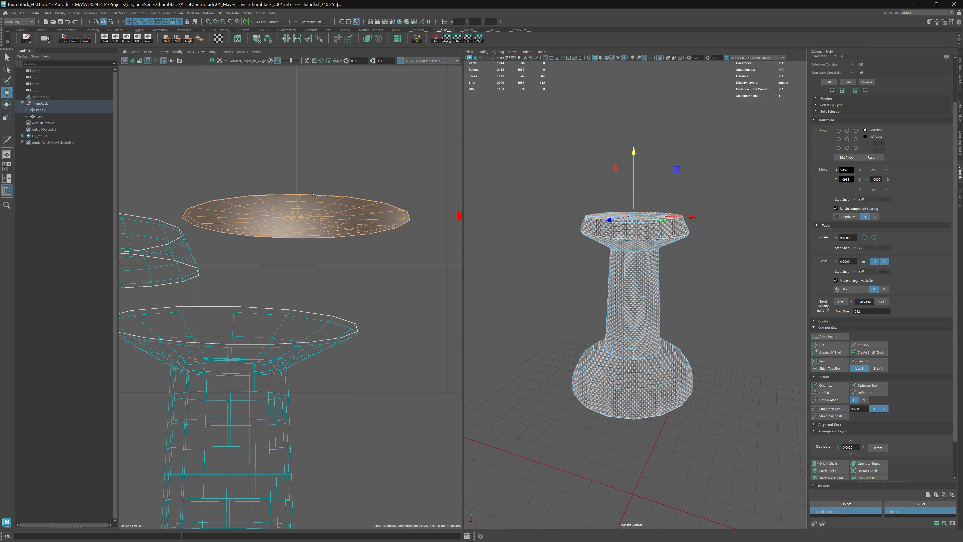
{"action": "left_click_drag", "start_coordinate": [594, 213], "coordinate": [603, 262], "text": "alt"}
{"action": "right_click_drag", "start_coordinate": [608, 258], "coordinate": [658, 242], "text": "alt"}
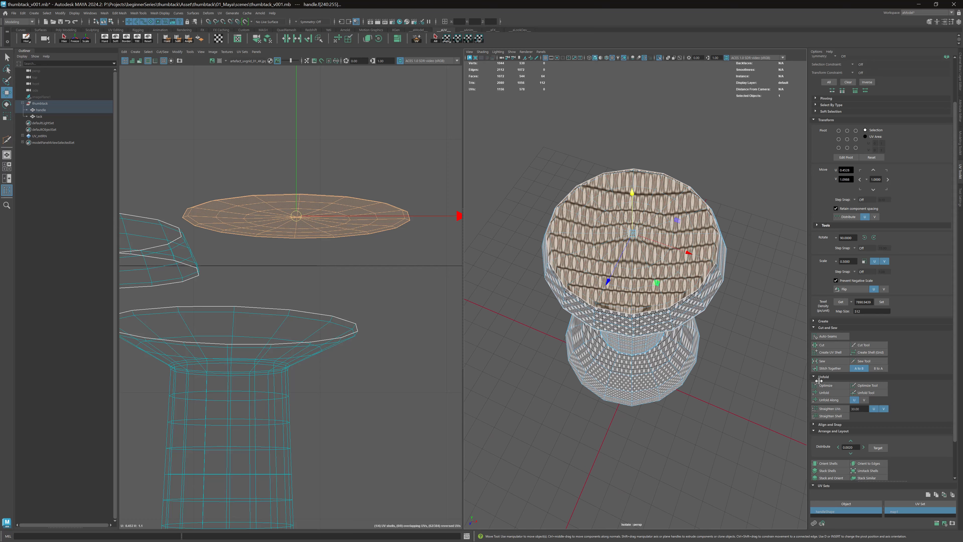
Step: Unfold the UV shell of the cap's top disc to check the grid on it, and undo the unfold again
{"action": "left_click", "coordinate": [824, 393]}
{"action": "right_click_drag", "start_coordinate": [316, 179], "coordinate": [542, 197], "text": "alt"}
{"action": "middle_click_drag", "start_coordinate": [363, 190], "coordinate": [404, 156], "text": "alt"}
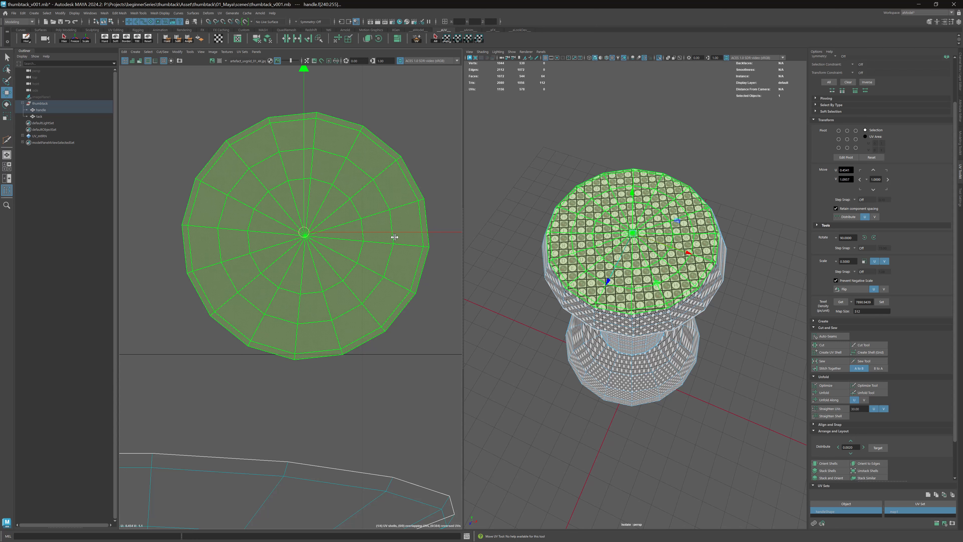
{"action": "right_click_drag", "start_coordinate": [360, 169], "coordinate": [408, 178], "text": "alt"}
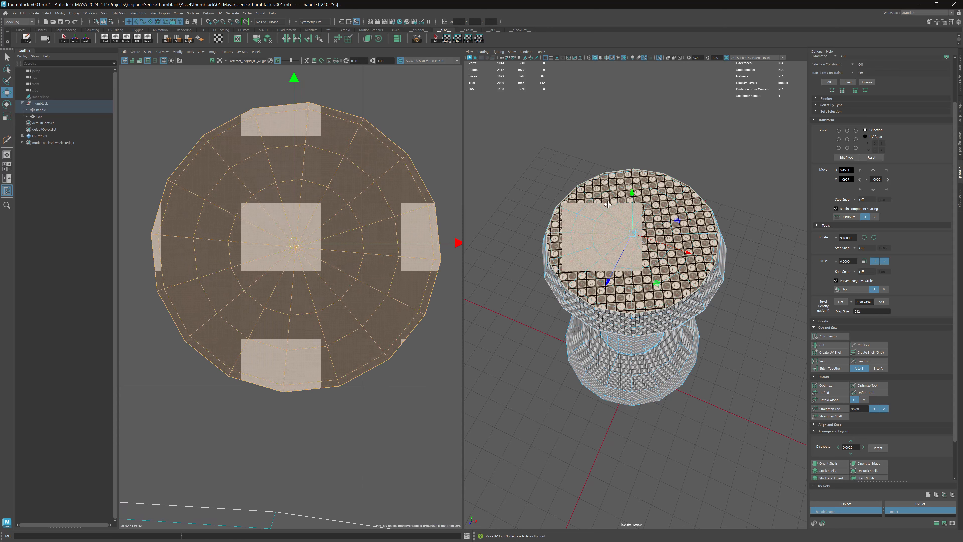
{"action": "left_click_drag", "start_coordinate": [608, 205], "coordinate": [607, 211], "text": "alt"}
{"action": "right_click_drag", "start_coordinate": [607, 211], "coordinate": [663, 205], "text": "alt"}
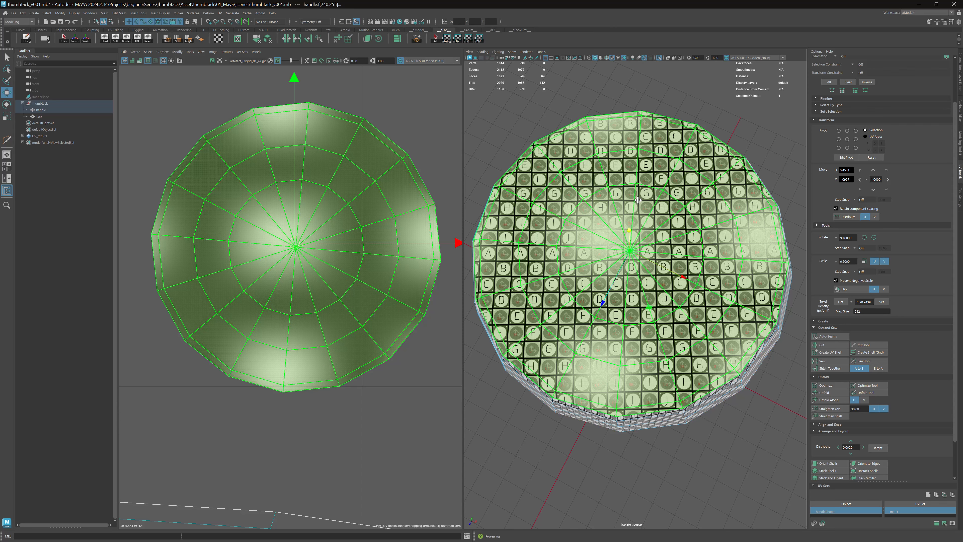
{"action": "key", "text": "ctrl+z"}
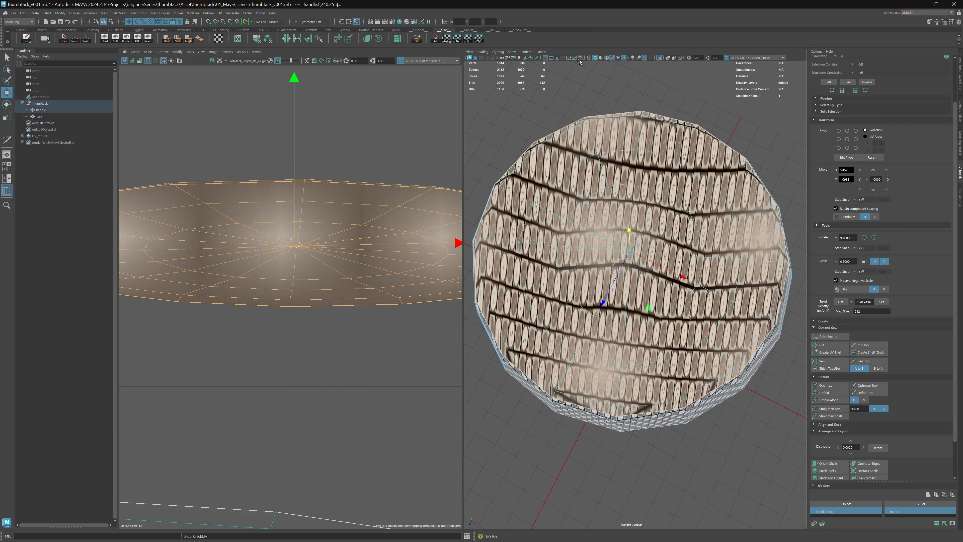
Step: Hide the grid texture on the handle and turn on UV distortion shading
{"action": "left_click", "coordinate": [601, 59]}
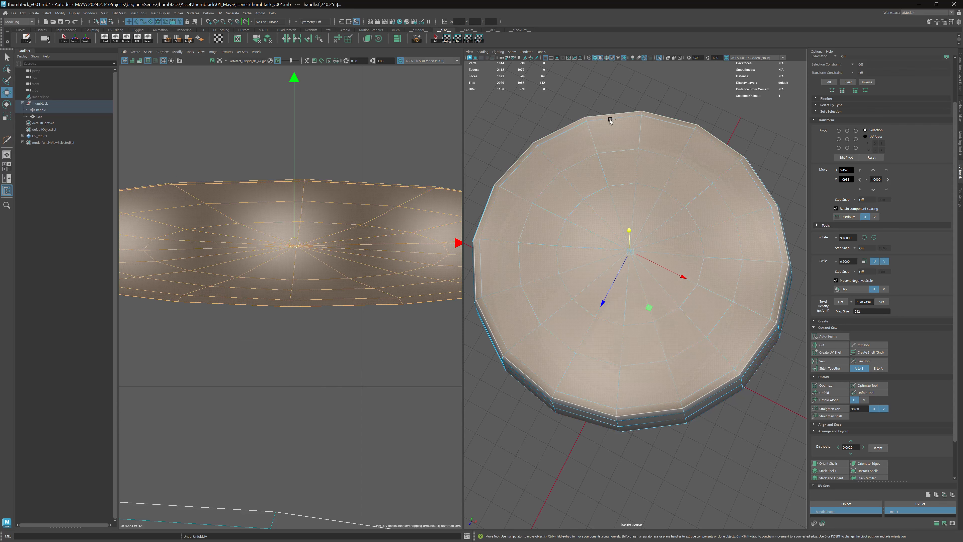
{"action": "scroll", "coordinate": [605, 148], "scroll_direction": "down", "scroll_amount": 6}
{"action": "left_click_drag", "start_coordinate": [604, 151], "coordinate": [604, 146], "text": "alt"}
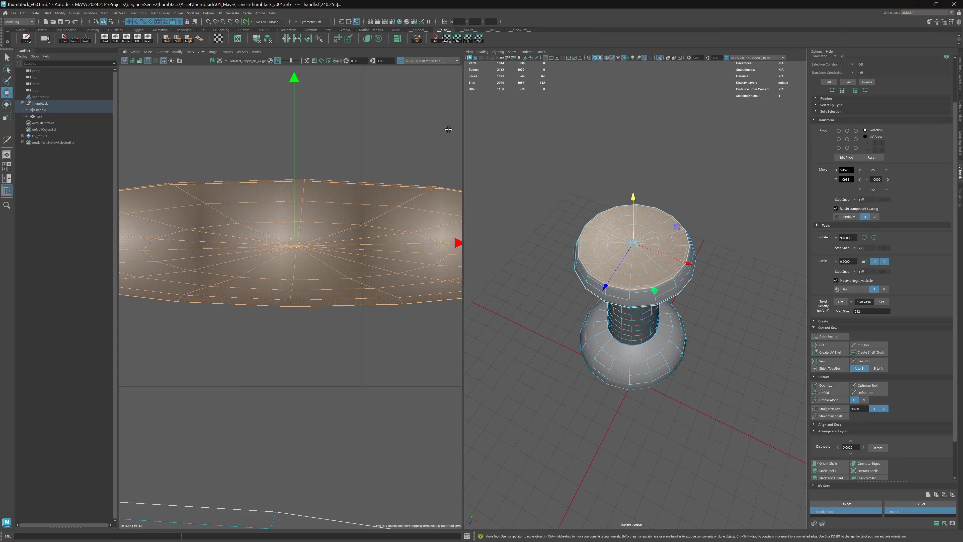
{"action": "left_click", "coordinate": [139, 61]}
Step: Return the handle to object mode and examine the distortion colours on its shaft, base and cap
{"action": "mouse_move", "coordinate": [578, 248]}
{"action": "left_mouse_down", "text": "alt"}
{"action": "mouse_move", "coordinate": [576, 223]}
{"action": "mouse_move", "coordinate": [604, 251]}
{"action": "mouse_move", "coordinate": [593, 251]}
{"action": "left_mouse_up", "text": "alt"}
{"action": "key", "text": "q"}
{"action": "key", "text": "F8"}
{"action": "left_click", "coordinate": [593, 252]}
{"action": "left_click_drag", "start_coordinate": [516, 195], "coordinate": [515, 174], "text": "alt"}
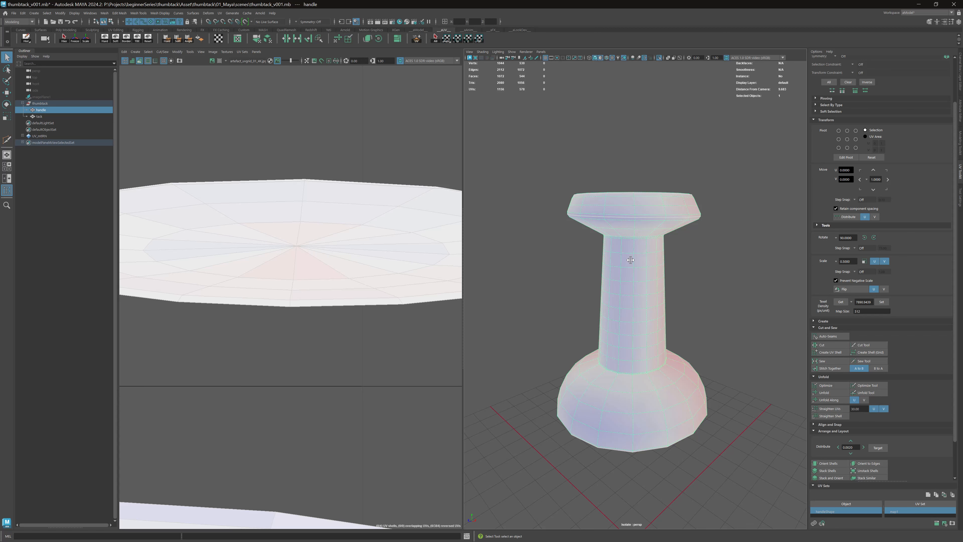
{"action": "left_click_drag", "start_coordinate": [633, 265], "coordinate": [538, 250], "text": "alt"}
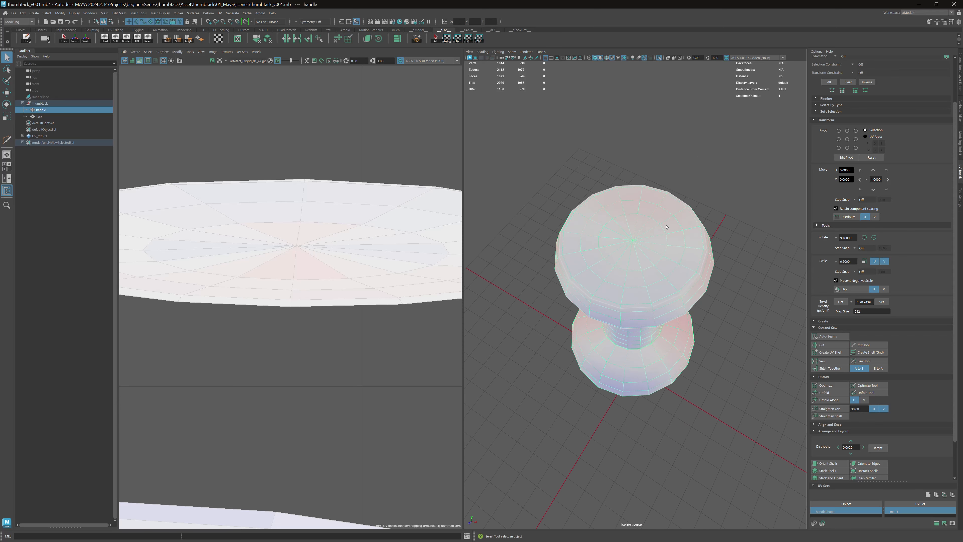
Step: Select the UV shell of the cap's top disc and unfold it
{"action": "left_click", "coordinate": [571, 195]}
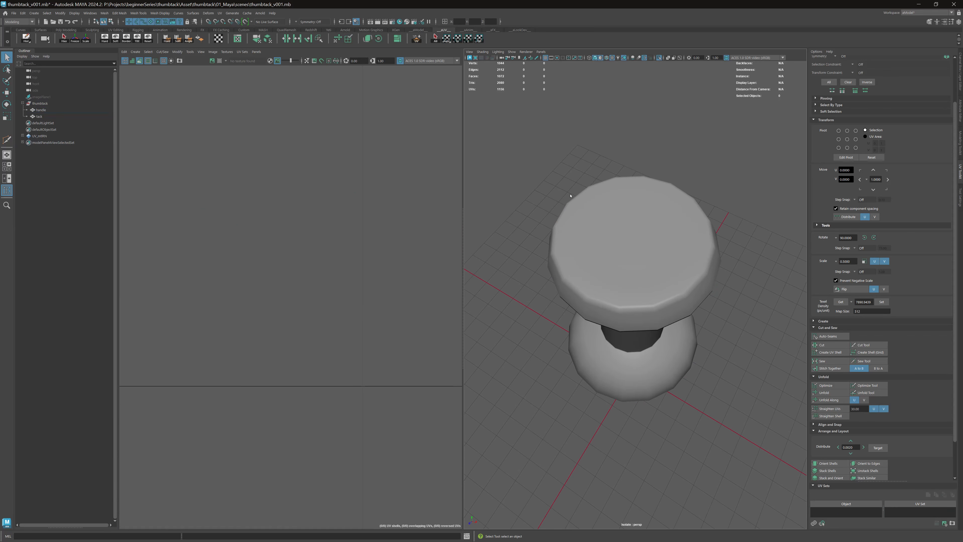
{"action": "right_click_drag", "start_coordinate": [621, 212], "coordinate": [736, 244]}
{"action": "left_click", "coordinate": [649, 241]}
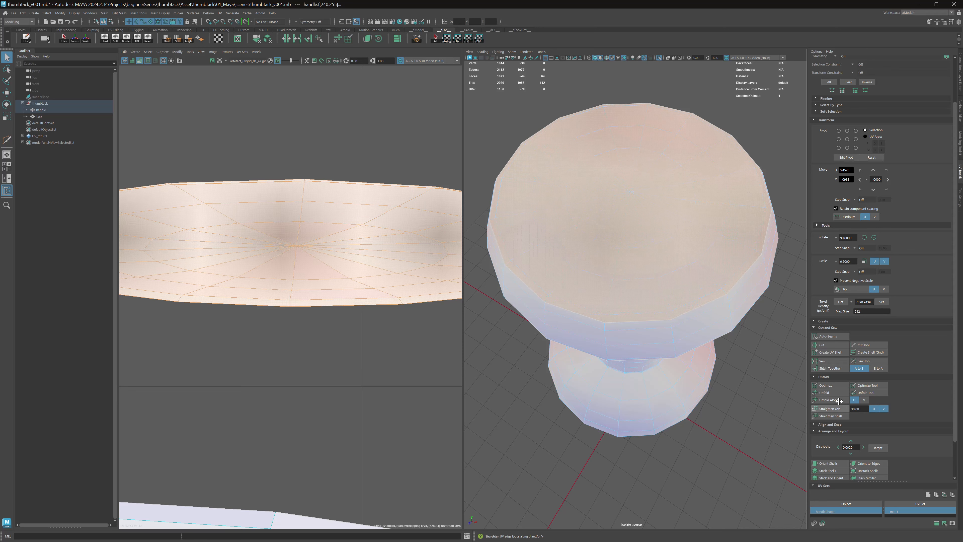
{"action": "left_click", "coordinate": [830, 392]}
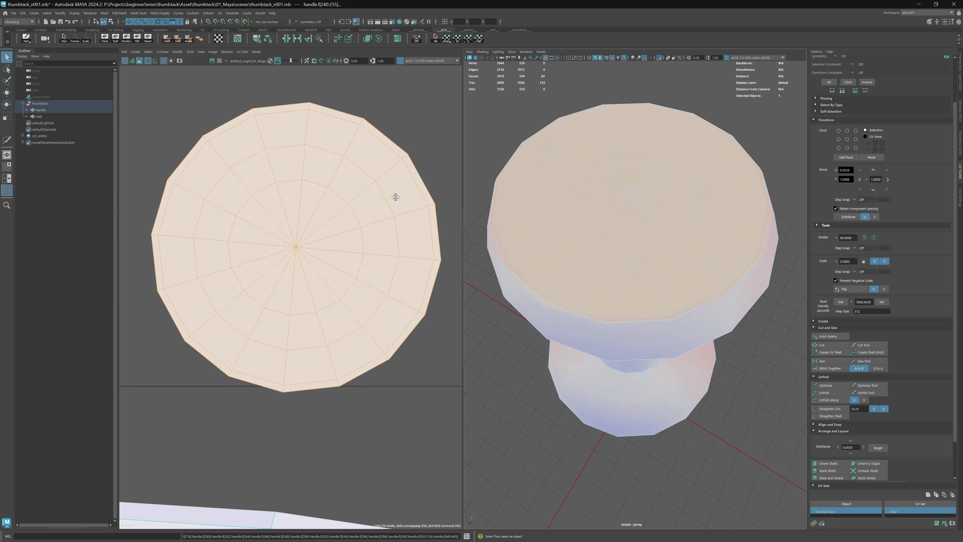
Step: Deselect the top disc's shell and compare its distortion shading with the neighbouring shells
{"action": "left_click", "coordinate": [417, 167]}
{"action": "left_click", "coordinate": [409, 184]}
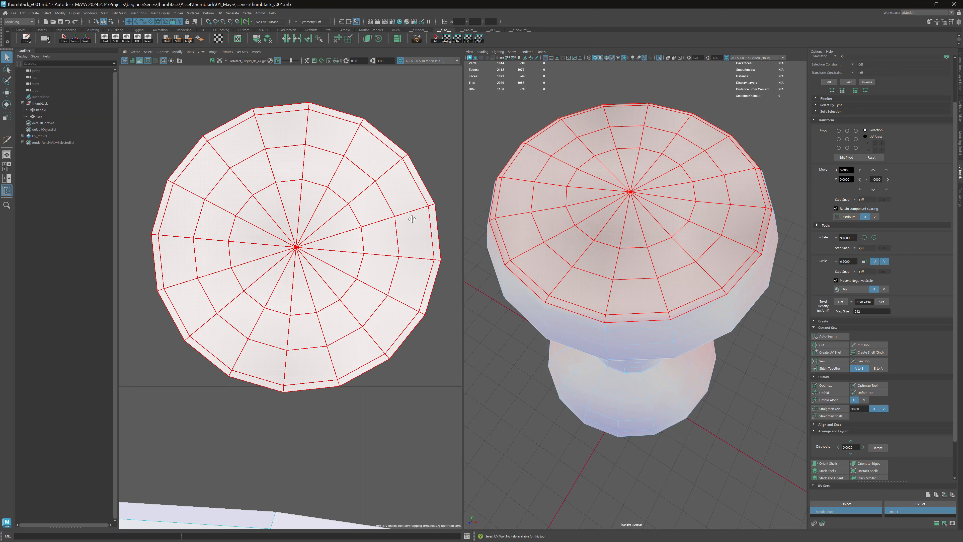
{"action": "scroll", "coordinate": [412, 219], "scroll_direction": "down", "scroll_amount": 2}
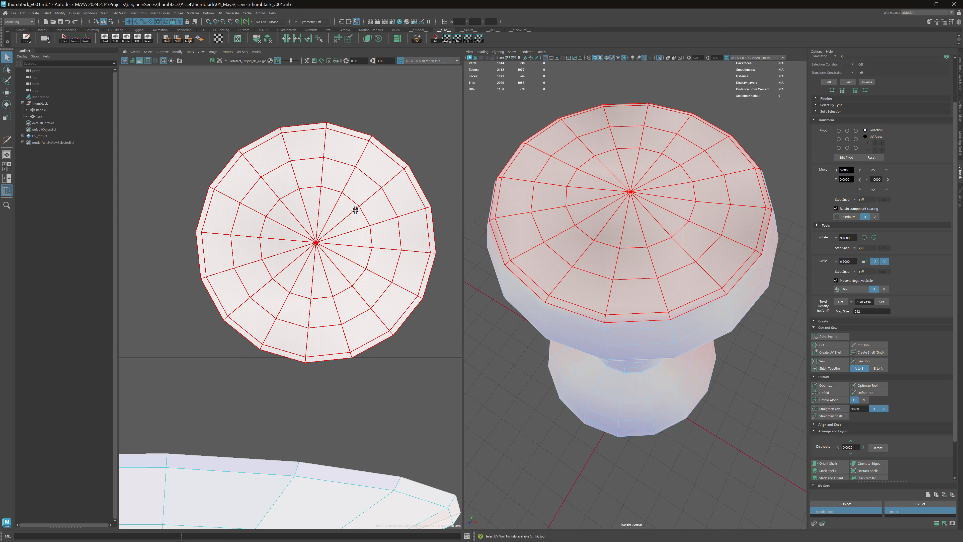
{"action": "scroll", "coordinate": [387, 202], "scroll_direction": "down", "scroll_amount": 2}
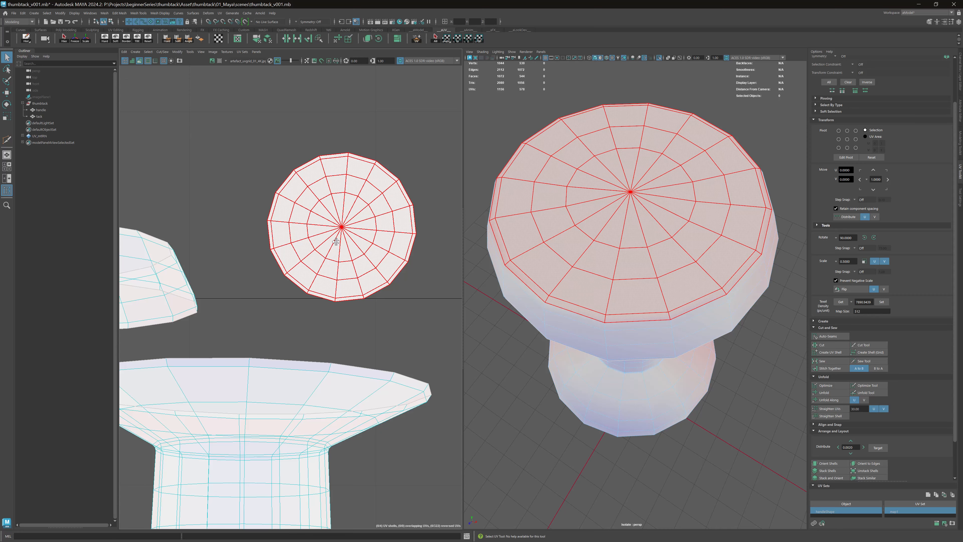
{"action": "middle_click_drag", "start_coordinate": [336, 241], "coordinate": [356, 208], "text": "alt"}
Step: Return the handle to object mode with the grid texture displayed and examine the cap alongside all the UV shells
{"action": "right_click_drag", "start_coordinate": [592, 220], "coordinate": [595, 69]}
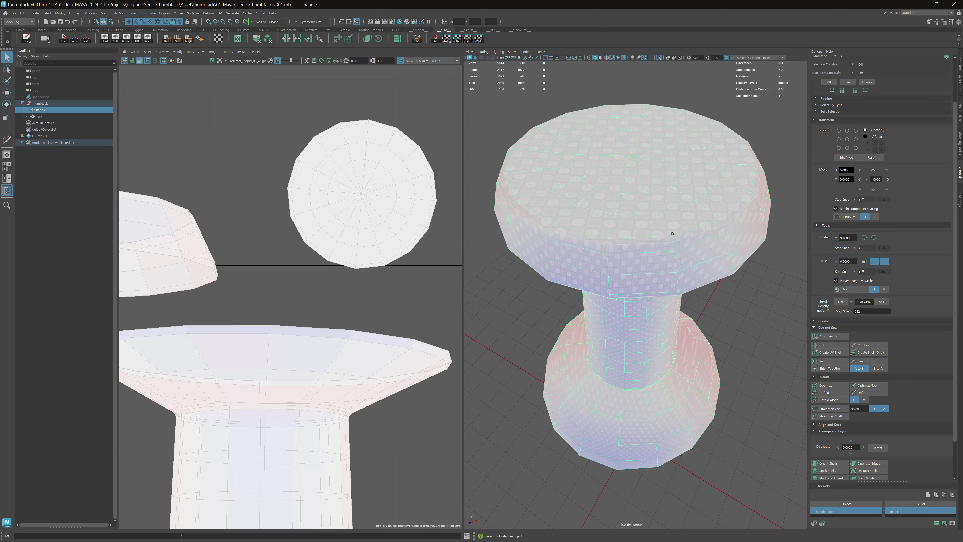
{"action": "scroll", "coordinate": [673, 234], "scroll_direction": "down", "scroll_amount": 3}
{"action": "left_click_drag", "start_coordinate": [669, 233], "coordinate": [592, 212], "text": "alt"}
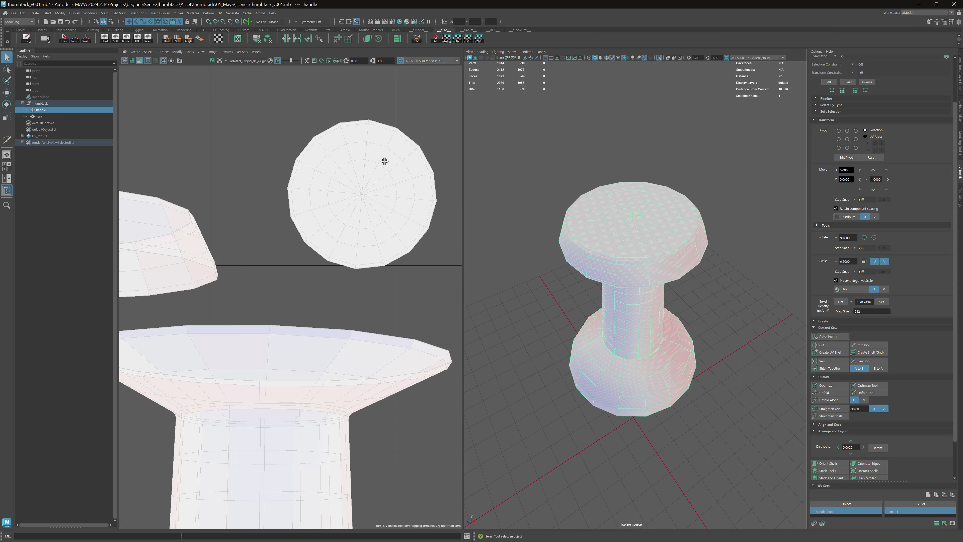
{"action": "scroll", "coordinate": [384, 161], "scroll_direction": "up", "scroll_amount": 5}
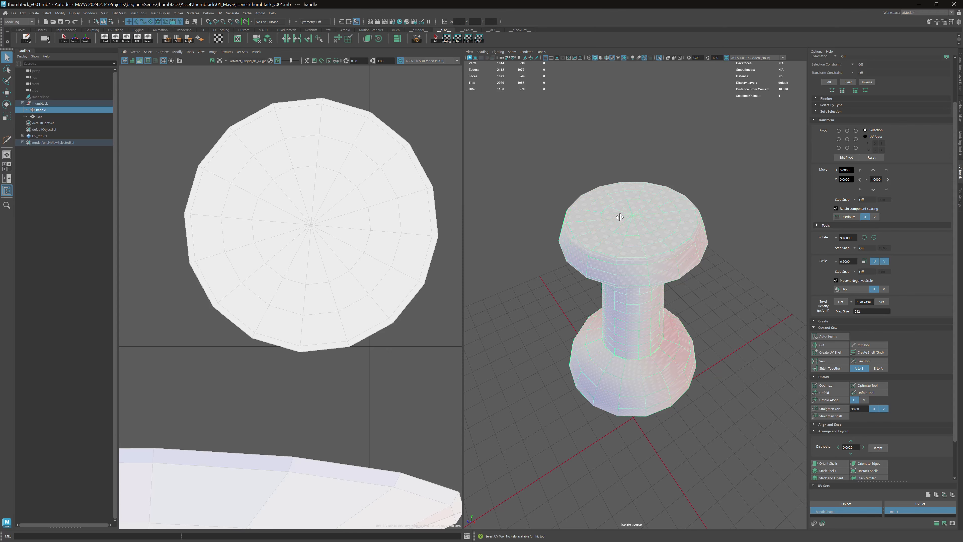
{"action": "left_click_drag", "start_coordinate": [619, 216], "coordinate": [631, 233], "text": "alt"}
{"action": "scroll", "coordinate": [409, 210], "scroll_direction": "down", "scroll_amount": 10}
{"action": "middle_click_drag", "start_coordinate": [316, 181], "coordinate": [338, 104], "text": "alt"}
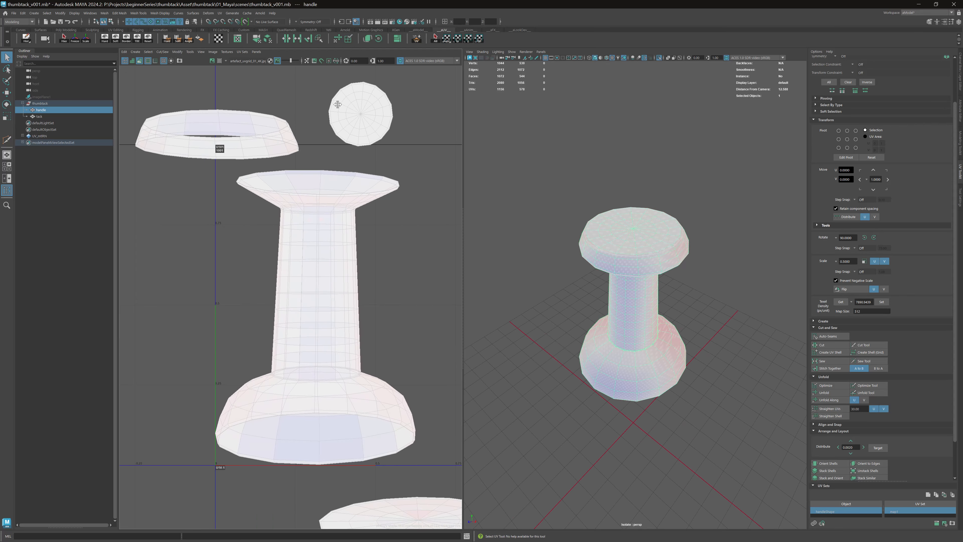
Step: Select all of the handle's UV shells together and unfold them
{"action": "right_click", "coordinate": [314, 102]}
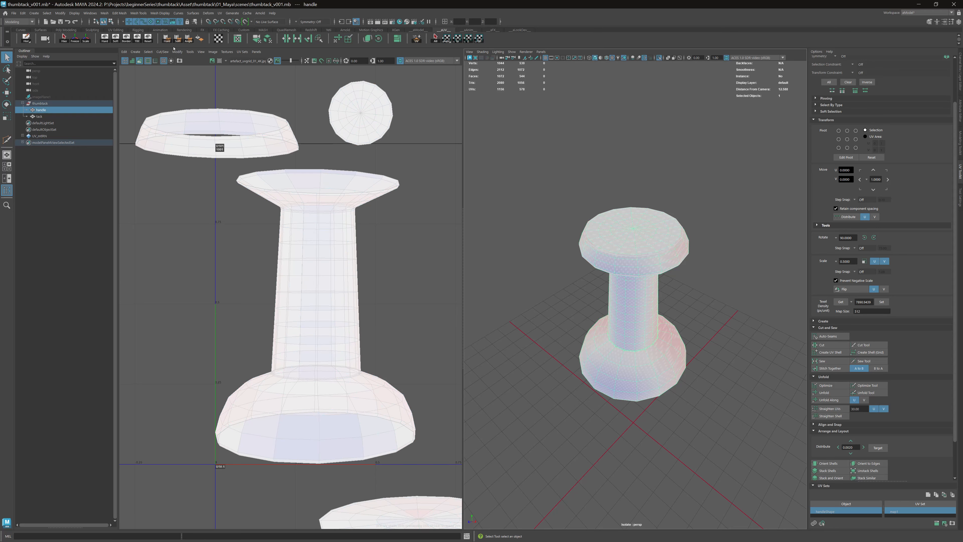
{"action": "key", "text": "ctrl+s"}
{"action": "left_click_drag", "start_coordinate": [509, 166], "coordinate": [617, 244]}
{"action": "left_click", "coordinate": [32, 40]}
{"action": "right_click", "coordinate": [309, 146]}
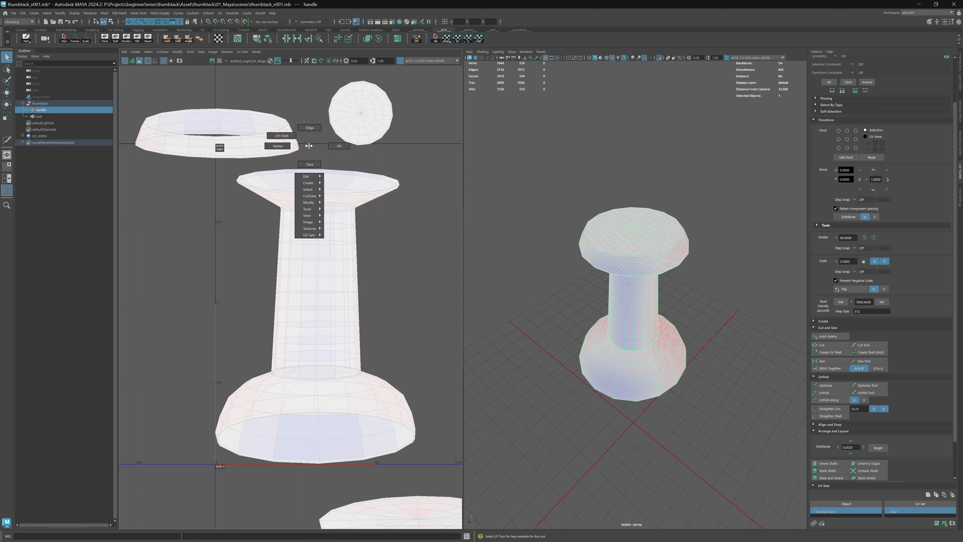
{"action": "right_click_drag", "start_coordinate": [309, 146], "coordinate": [284, 138]}
{"action": "scroll", "coordinate": [306, 147], "scroll_direction": "down", "scroll_amount": 2}
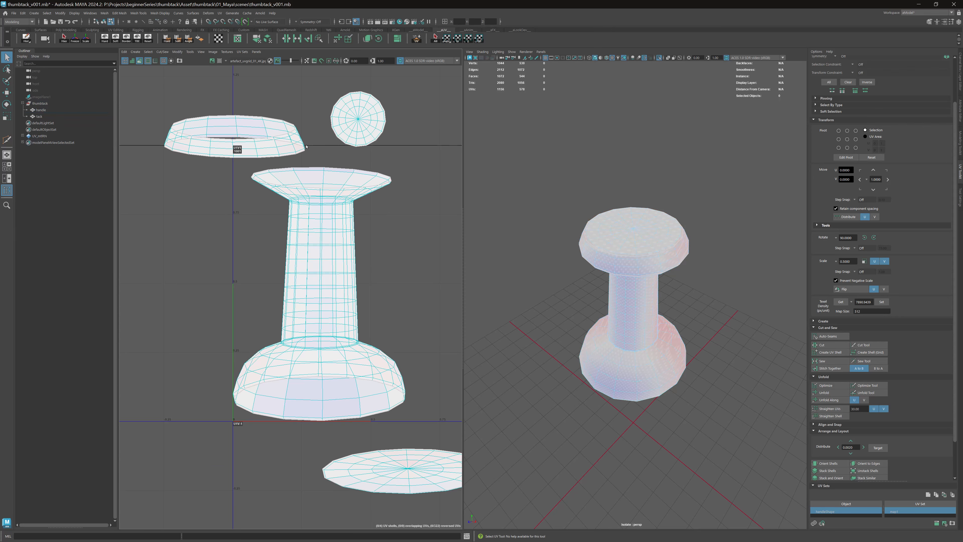
{"action": "scroll", "coordinate": [413, 187], "scroll_direction": "down", "scroll_amount": 2}
{"action": "left_click_drag", "start_coordinate": [190, 85], "coordinate": [455, 448]}
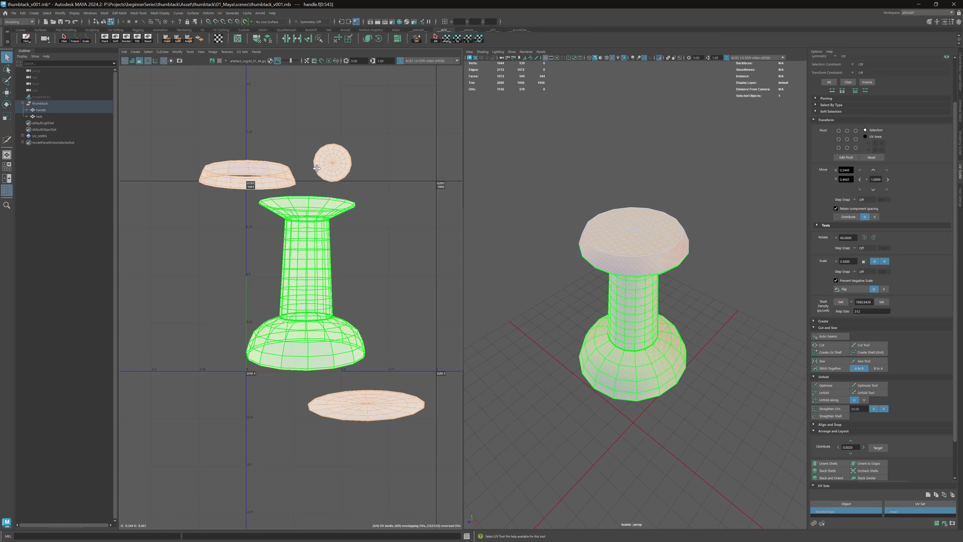
{"action": "scroll", "coordinate": [326, 167], "scroll_direction": "up", "scroll_amount": 3}
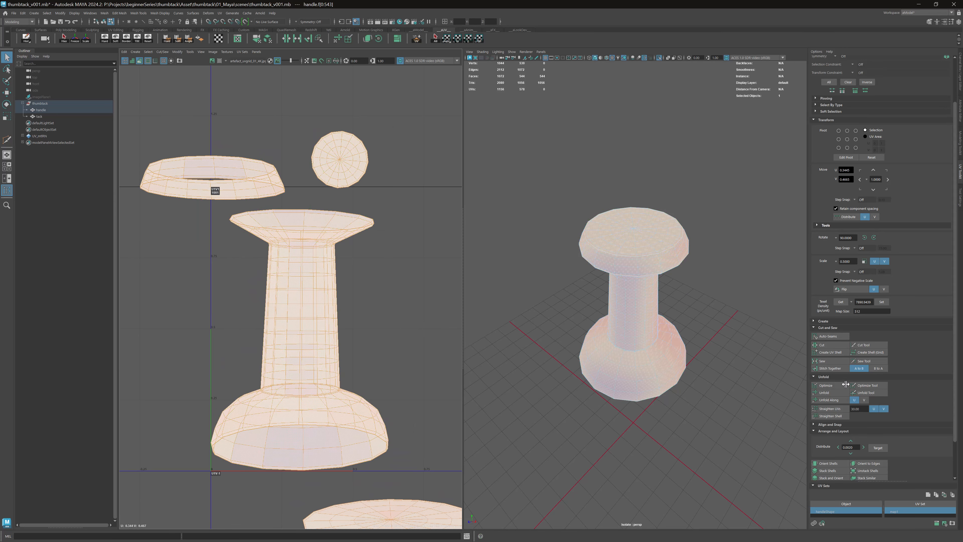
{"action": "left_click", "coordinate": [338, 41]}
Step: Examine the unfolded shells and the grid on the underside of the base, with the handle back in object mode
{"action": "scroll", "coordinate": [256, 172], "scroll_direction": "down", "scroll_amount": 3}
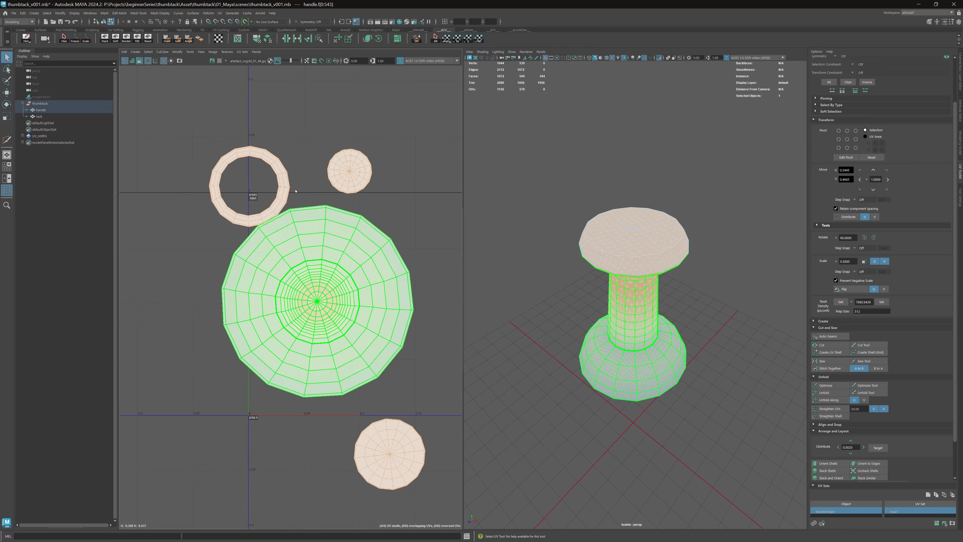
{"action": "right_click_drag", "start_coordinate": [256, 173], "coordinate": [388, 192], "text": "alt"}
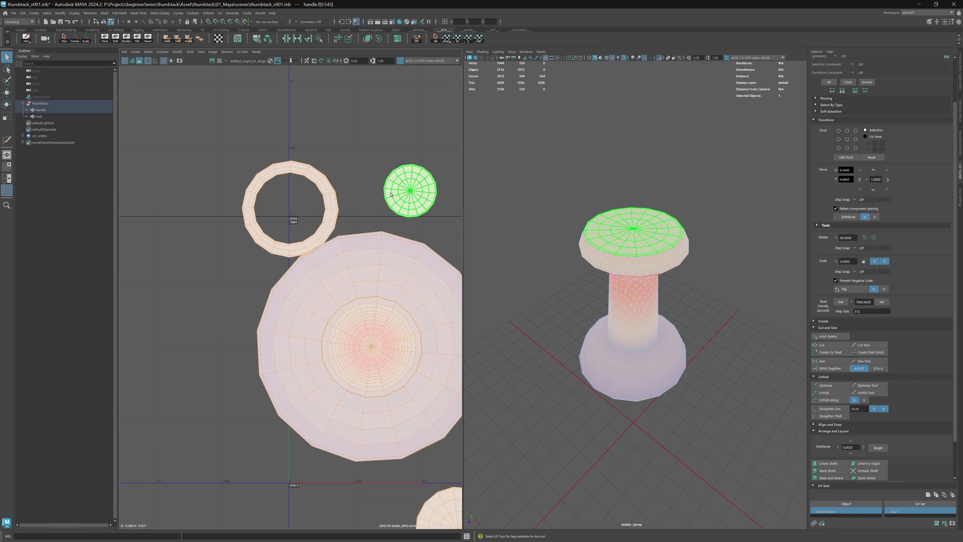
{"action": "middle_click_drag", "start_coordinate": [389, 192], "coordinate": [292, 91], "text": "alt"}
{"action": "left_click_drag", "start_coordinate": [572, 285], "coordinate": [629, 268], "text": "alt"}
{"action": "middle_click_drag", "start_coordinate": [629, 268], "coordinate": [663, 206], "text": "alt"}
{"action": "right_click_drag", "start_coordinate": [663, 206], "coordinate": [682, 223], "text": "alt"}
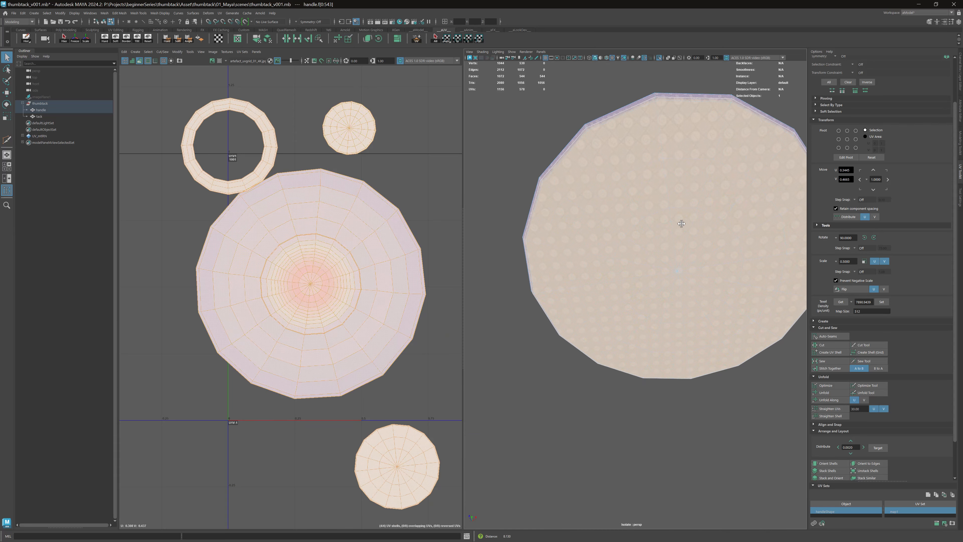
{"action": "key", "text": "F8"}
{"action": "left_click_drag", "start_coordinate": [682, 224], "coordinate": [683, 211], "text": "alt"}
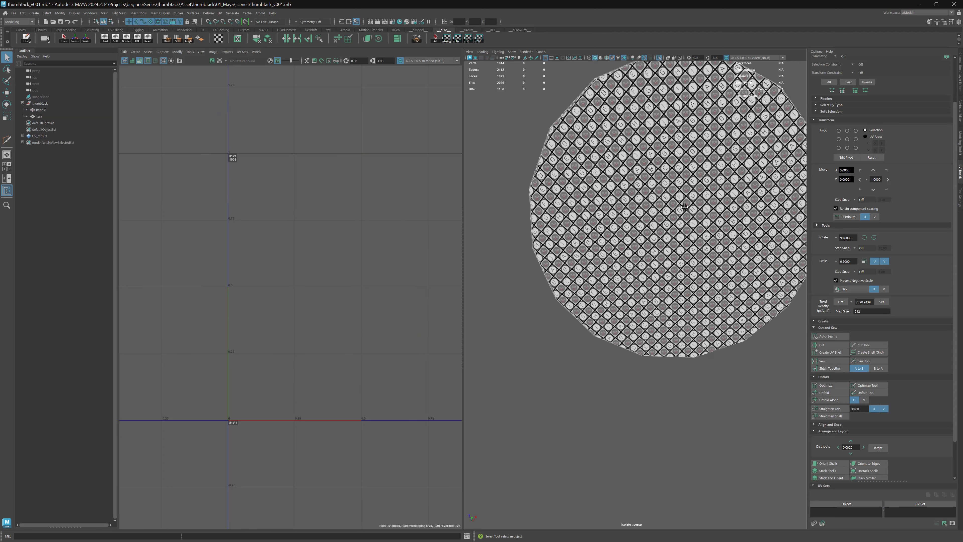
{"action": "left_click", "coordinate": [683, 211]}
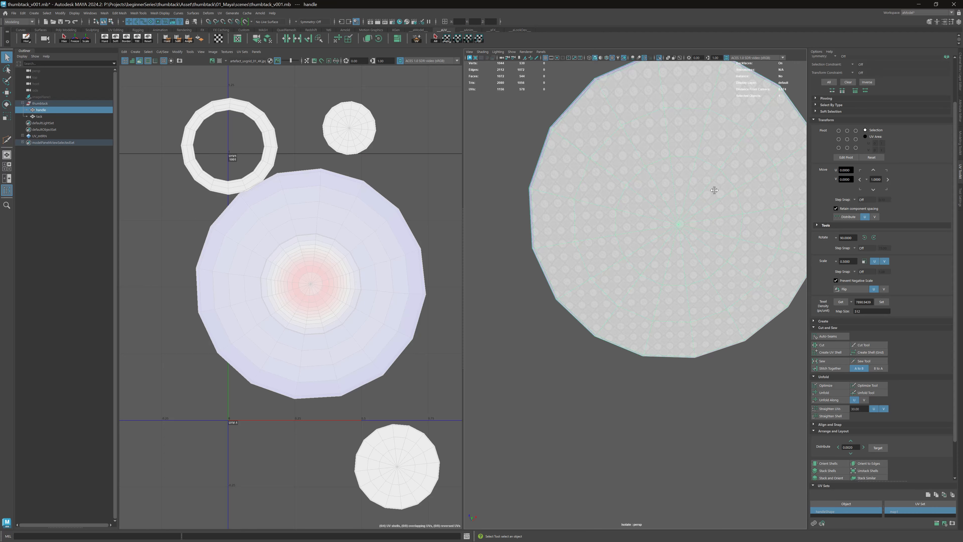
Step: Compare the whole handle's distortion shading with its plain lettered grid, especially under the cap and along the stem
{"action": "left_click_drag", "start_coordinate": [691, 215], "coordinate": [639, 241], "text": "alt"}
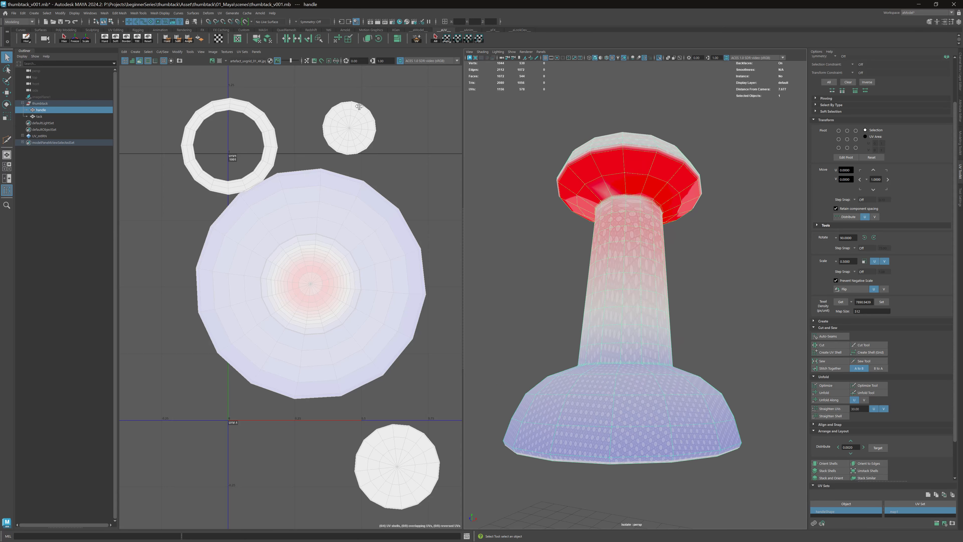
{"action": "left_click", "coordinate": [140, 63]}
{"action": "left_click", "coordinate": [140, 62]}
{"action": "left_click", "coordinate": [140, 63]}
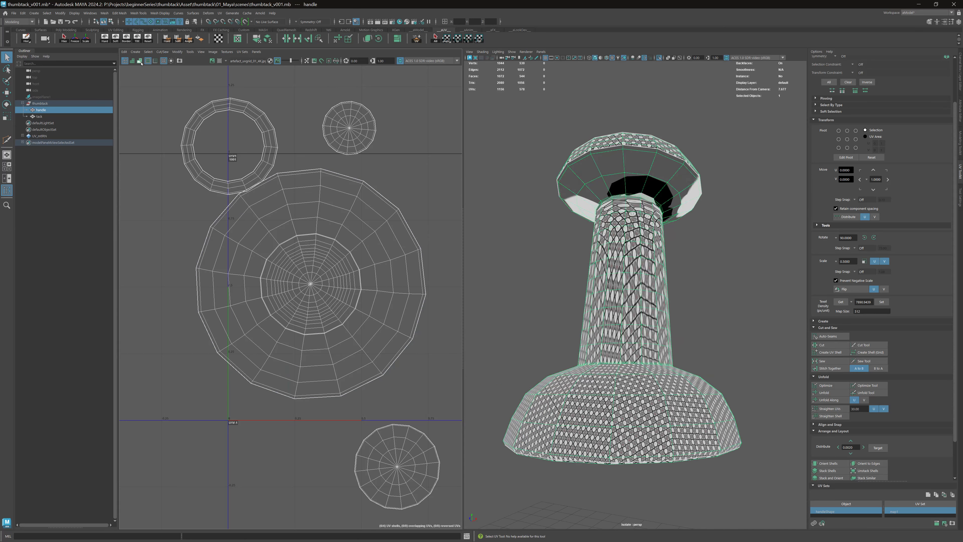
{"action": "left_click", "coordinate": [140, 63]}
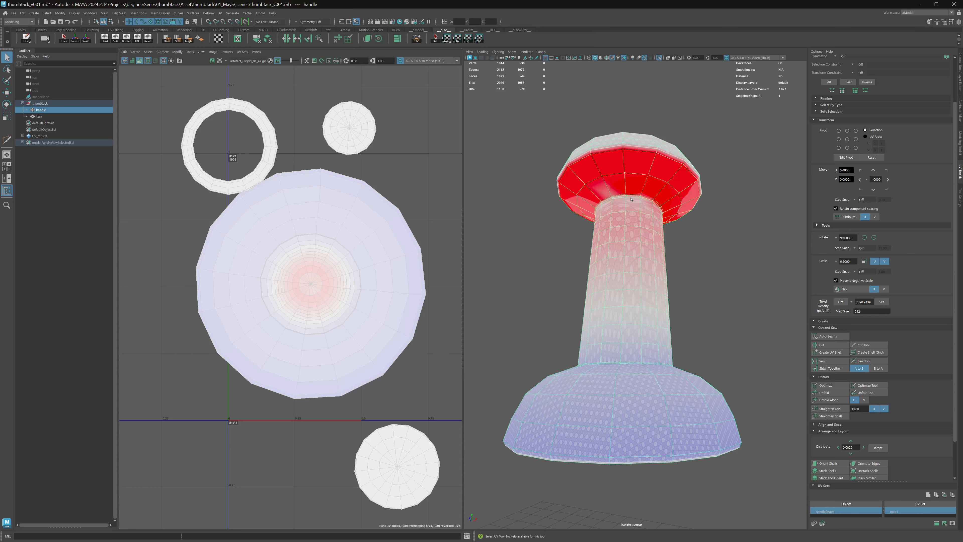
{"action": "left_click_drag", "start_coordinate": [631, 199], "coordinate": [637, 201], "text": "alt"}
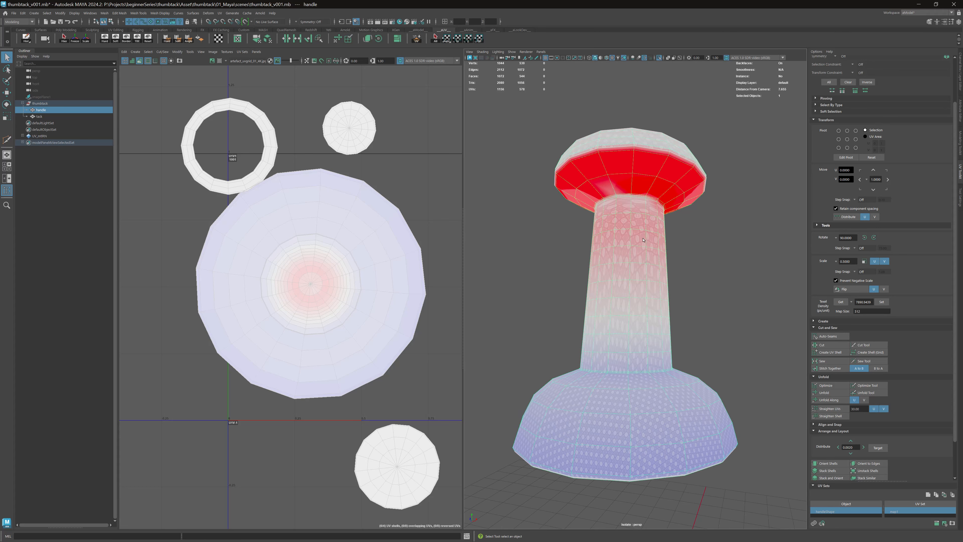
Step: Select the large UV shell covering the cap's side, stem and dome, and examine it on the model
{"action": "right_click_drag", "start_coordinate": [643, 238], "coordinate": [666, 256]}
{"action": "left_click", "coordinate": [655, 249]}
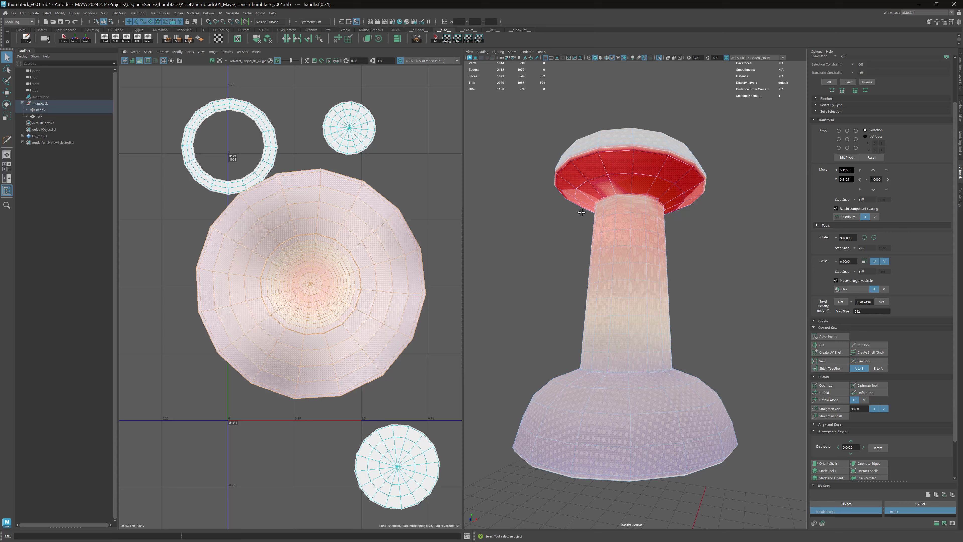
{"action": "left_click_drag", "start_coordinate": [582, 212], "coordinate": [604, 199], "text": "alt"}
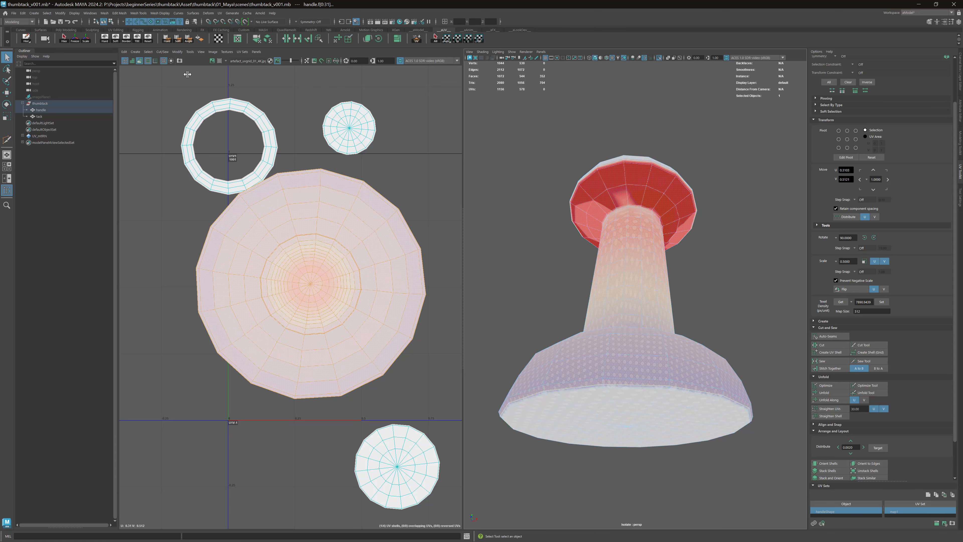
Step: Turn off the distortion shading and grid texture, and inspect the cap's border edges with the handle in object mode
{"action": "left_click", "coordinate": [164, 60]}
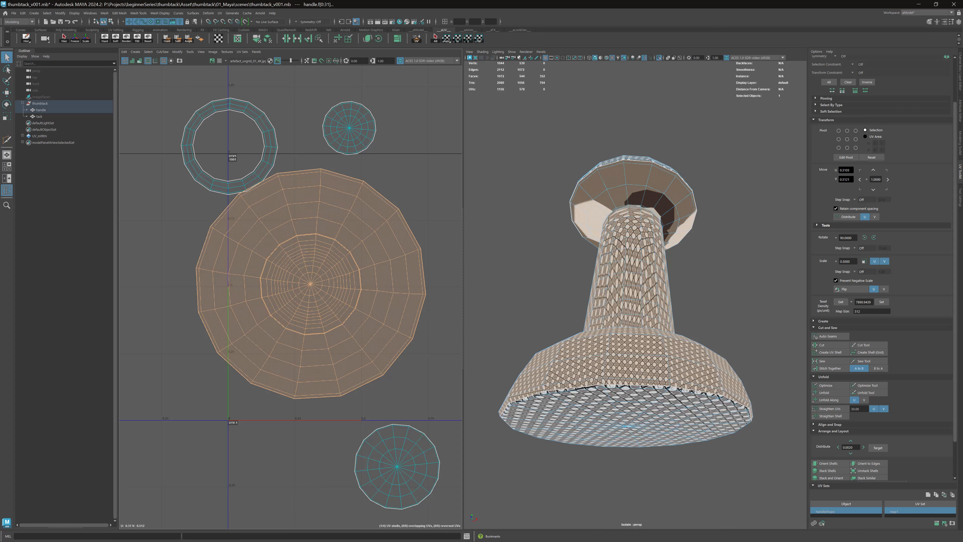
{"action": "left_click", "coordinate": [600, 59]}
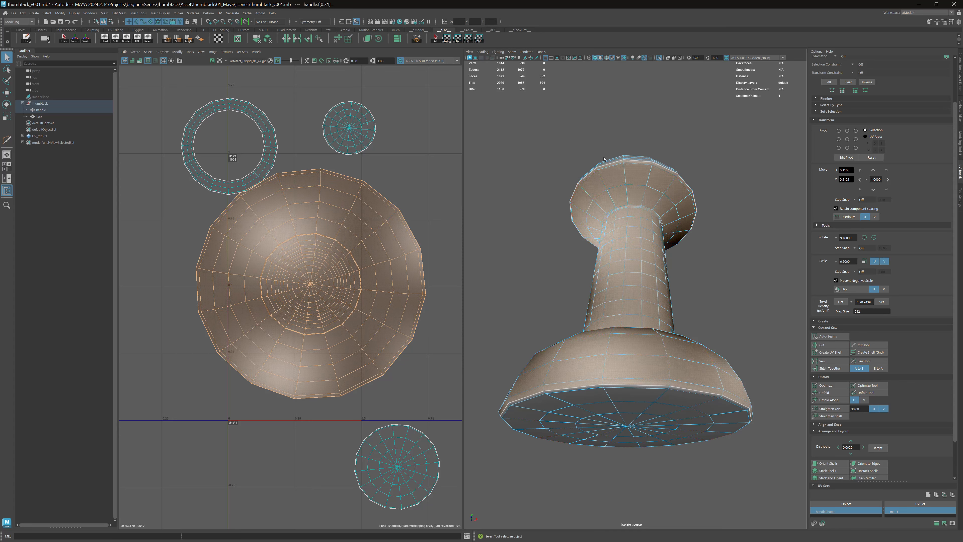
{"action": "key", "text": "F8"}
{"action": "left_click", "coordinate": [611, 127]}
{"action": "left_click_drag", "start_coordinate": [622, 200], "coordinate": [616, 247], "text": "alt"}
{"action": "left_click", "coordinate": [599, 178]}
{"action": "mouse_move", "coordinate": [593, 173]}
{"action": "left_mouse_down", "text": "alt"}
{"action": "mouse_move", "coordinate": [585, 222]}
{"action": "mouse_move", "coordinate": [589, 189]}
{"action": "left_mouse_up", "text": "alt"}
{"action": "scroll", "coordinate": [644, 163], "scroll_direction": "up", "scroll_amount": 4}
{"action": "left_click_drag", "start_coordinate": [650, 160], "coordinate": [549, 240], "text": "alt"}
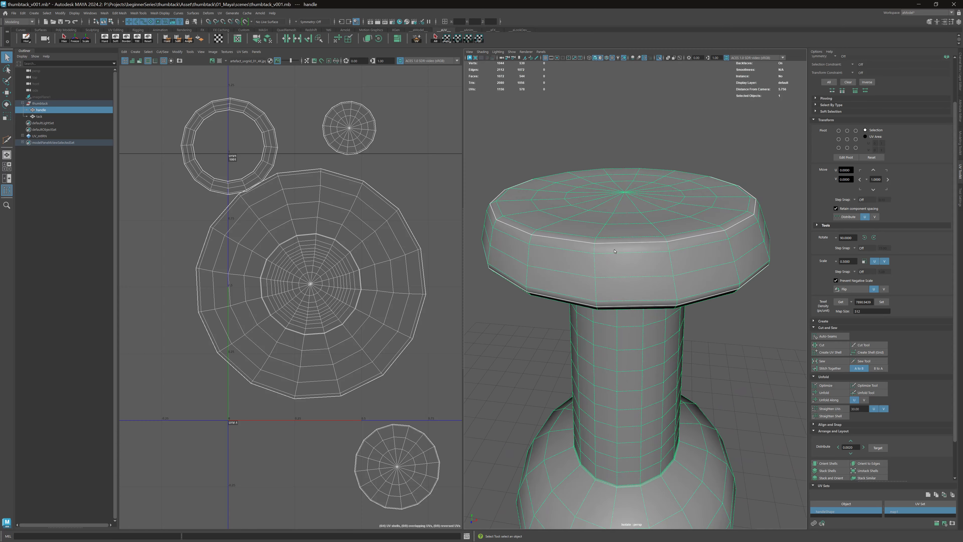
Step: Try selecting a full vertical edge loop from the stem and check its path across the base's underside
{"action": "left_click_drag", "start_coordinate": [614, 251], "coordinate": [643, 243], "text": "alt"}
{"action": "scroll", "coordinate": [626, 182], "scroll_direction": "down", "scroll_amount": 4}
{"action": "key", "text": "F10"}
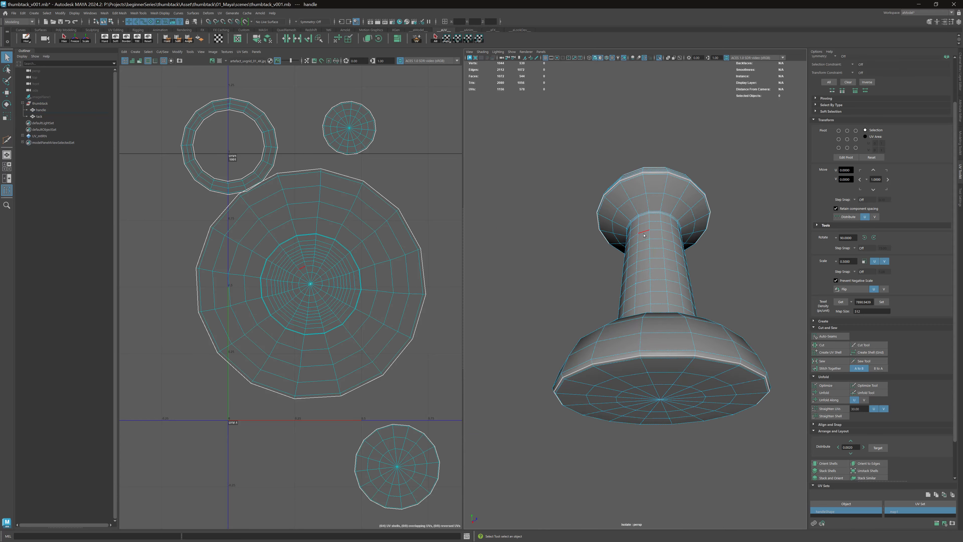
{"action": "left_click", "coordinate": [649, 244]}
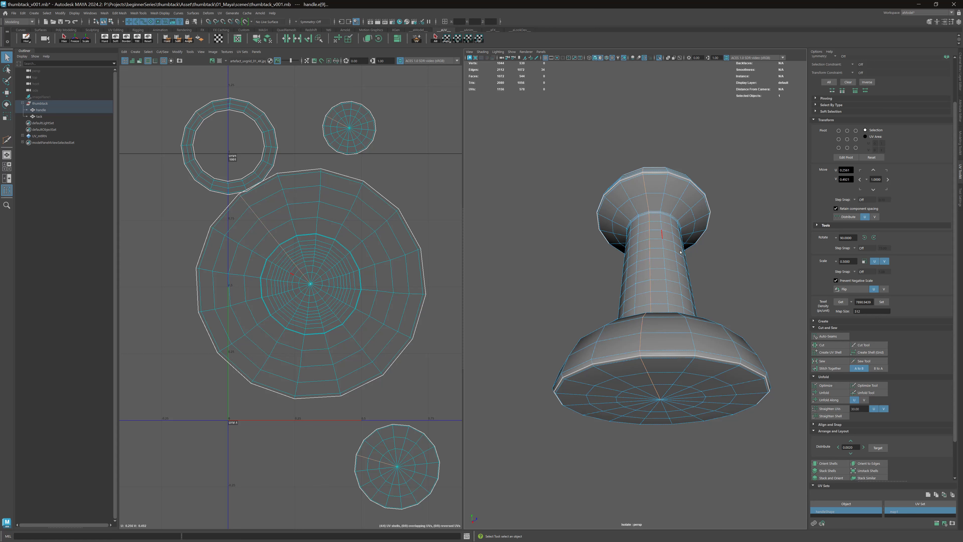
{"action": "left_click_drag", "start_coordinate": [683, 264], "coordinate": [681, 249], "text": "alt"}
{"action": "middle_click_drag", "start_coordinate": [681, 249], "coordinate": [678, 222], "text": "alt"}
{"action": "right_click_drag", "start_coordinate": [678, 221], "coordinate": [681, 248], "text": "alt"}
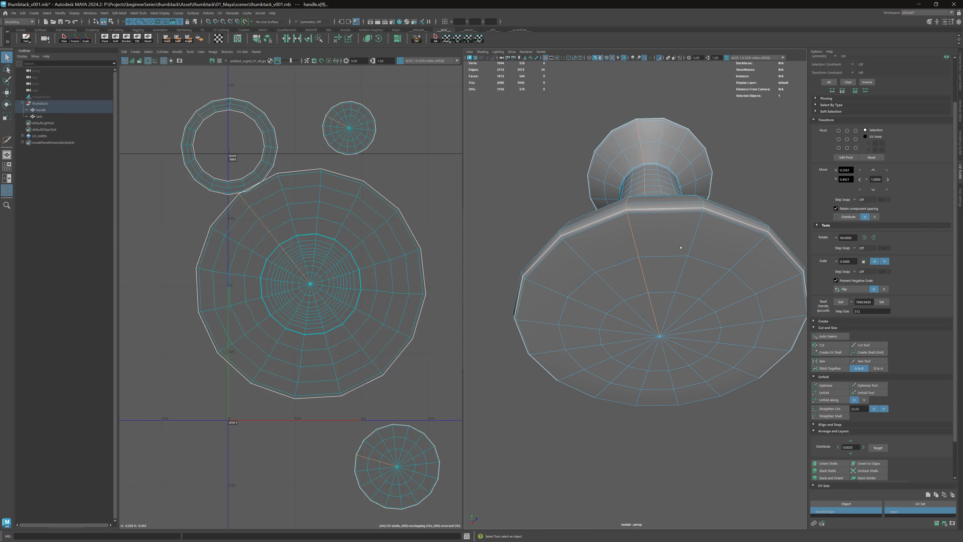
{"action": "left_click_drag", "start_coordinate": [642, 262], "coordinate": [642, 290], "text": "alt"}
{"action": "right_click_drag", "start_coordinate": [643, 291], "coordinate": [645, 321], "text": "alt"}
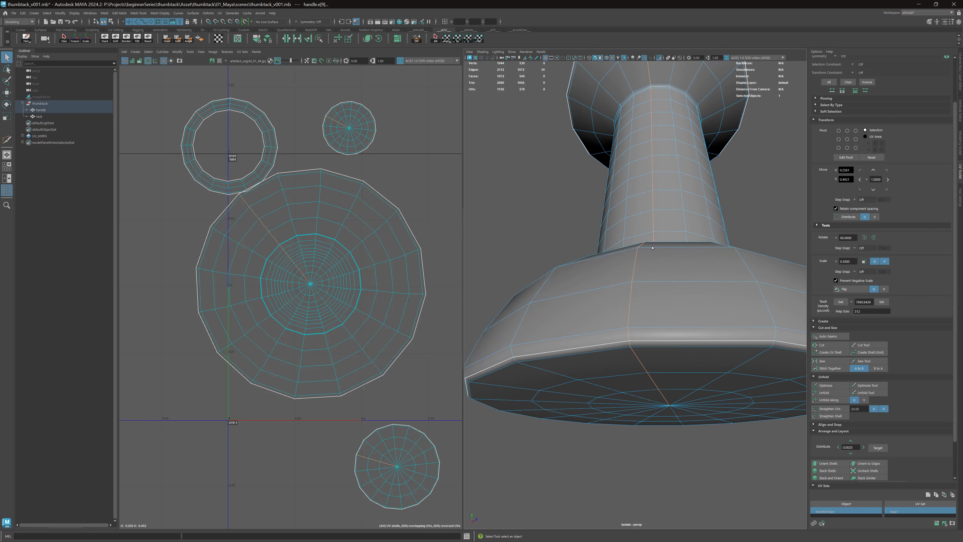
{"action": "left_click", "coordinate": [648, 328]}
{"action": "left_click", "coordinate": [629, 335]}
{"action": "right_click_drag", "start_coordinate": [646, 276], "coordinate": [651, 171], "text": "alt"}
{"action": "left_click_drag", "start_coordinate": [651, 171], "coordinate": [649, 169], "text": "alt"}
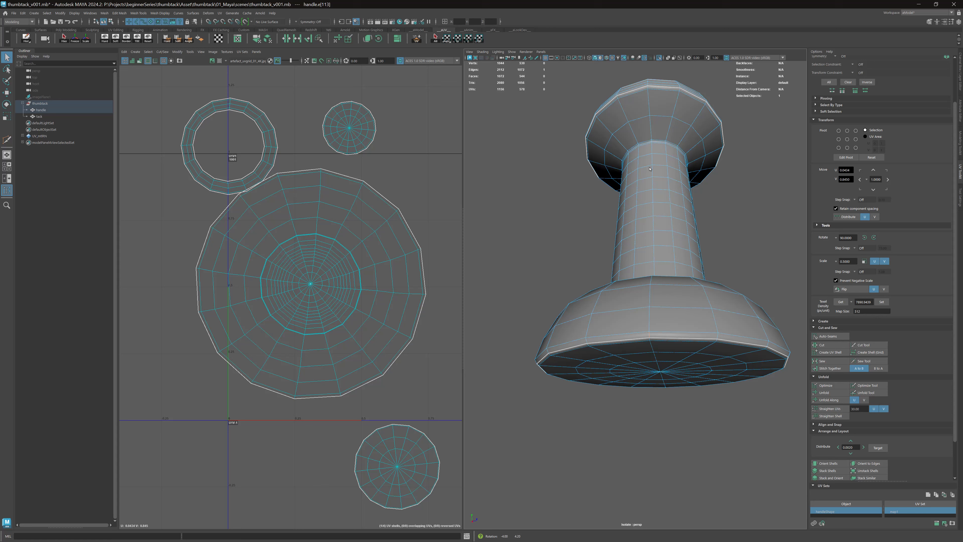
Step: Try selecting a vertical seam line on the dome and stem, extending it over the cap's underside to the rim
{"action": "double_click", "coordinate": [653, 182]}
{"action": "left_click_drag", "start_coordinate": [662, 144], "coordinate": [659, 229], "text": "alt"}
{"action": "scroll", "coordinate": [653, 244], "scroll_direction": "up", "scroll_amount": 6}
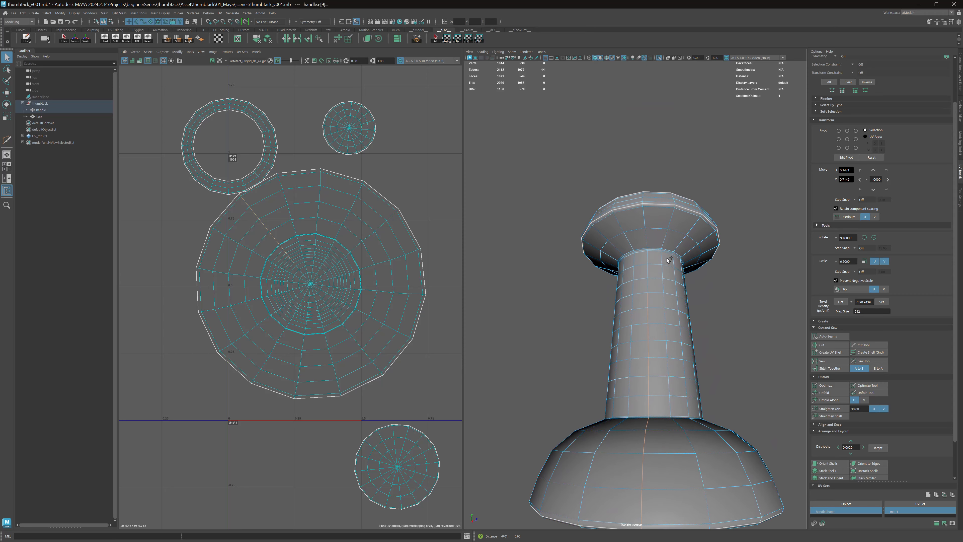
{"action": "scroll", "coordinate": [710, 240], "scroll_direction": "up", "scroll_amount": 3}
{"action": "middle_click_drag", "start_coordinate": [706, 211], "coordinate": [702, 237], "text": "alt"}
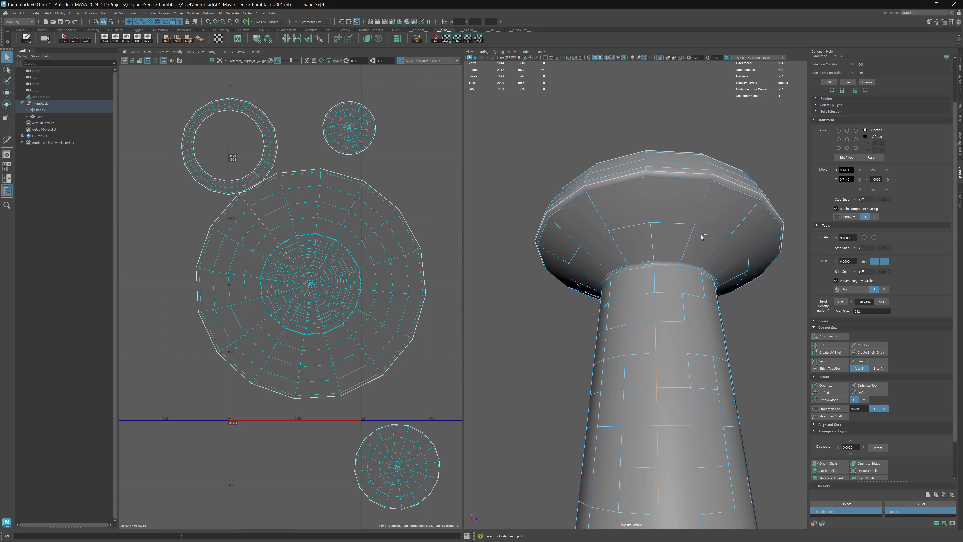
{"action": "scroll", "coordinate": [701, 238], "scroll_direction": "up", "scroll_amount": 1}
{"action": "left_click", "coordinate": [660, 331], "text": "shift"}
{"action": "left_click", "coordinate": [658, 308], "text": "shift"}
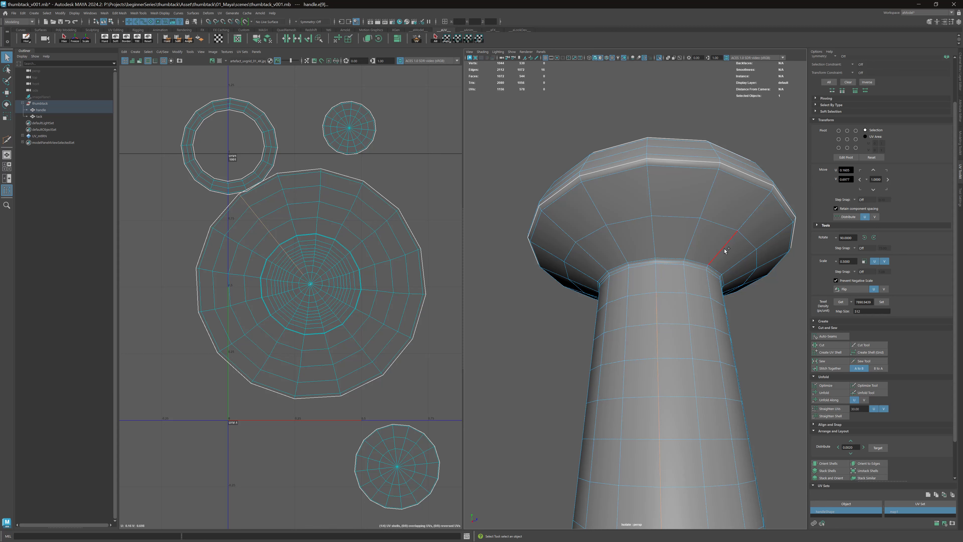
{"action": "double_click", "coordinate": [649, 163], "text": "shift"}
Step: Check the picked seam line from the base to the cap's rim and abandon that selection
{"action": "scroll", "coordinate": [737, 254], "scroll_direction": "down", "scroll_amount": 5}
{"action": "middle_click_drag", "start_coordinate": [706, 298], "coordinate": [703, 241], "text": "alt"}
{"action": "left_click_drag", "start_coordinate": [679, 211], "coordinate": [632, 141], "text": "alt"}
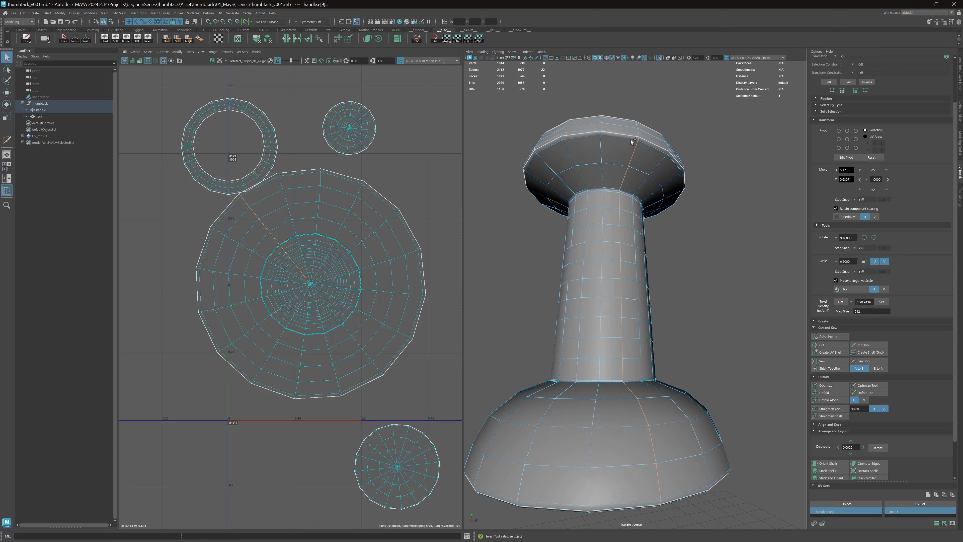
{"action": "left_click_drag", "start_coordinate": [640, 272], "coordinate": [615, 259], "text": "alt"}
{"action": "middle_click_drag", "start_coordinate": [723, 234], "coordinate": [716, 220], "text": "alt"}
{"action": "left_click", "coordinate": [716, 220]}
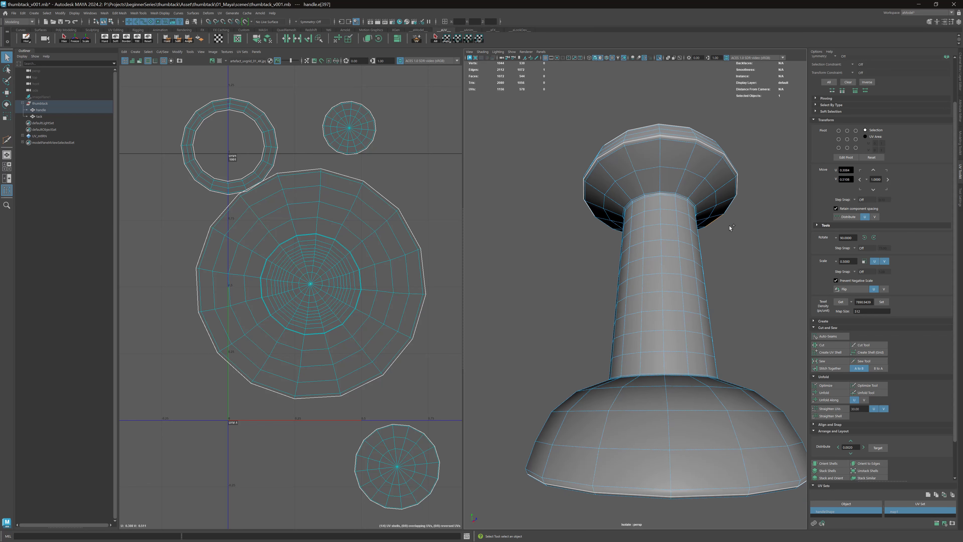
Step: Set the selection constraint to UV Edge Loop and test it on the handle's vertical edge loops
{"action": "scroll", "coordinate": [840, 98], "scroll_direction": "up", "scroll_amount": 3}
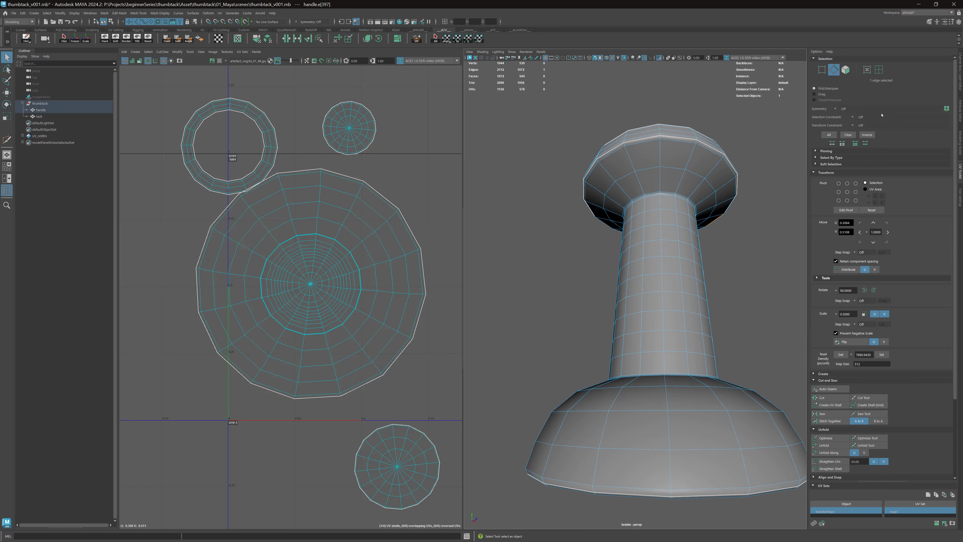
{"action": "left_click", "coordinate": [853, 117]}
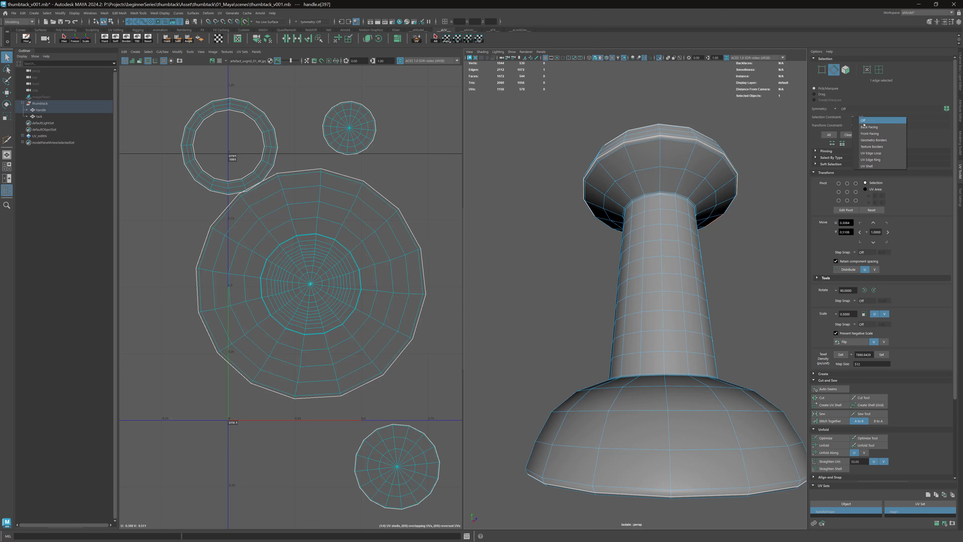
{"action": "left_click", "coordinate": [875, 154]}
{"action": "mouse_move", "coordinate": [740, 185]}
{"action": "left_mouse_down", "text": "alt"}
{"action": "mouse_move", "coordinate": [724, 192]}
{"action": "mouse_move", "coordinate": [766, 174]}
{"action": "mouse_move", "coordinate": [747, 182]}
{"action": "left_mouse_up", "text": "alt"}
{"action": "left_click", "coordinate": [637, 184]}
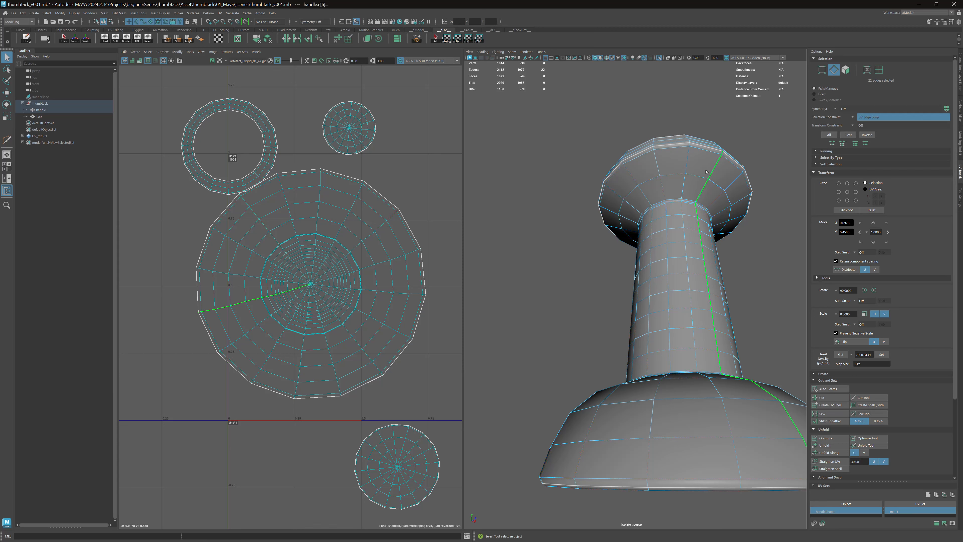
{"action": "left_click", "coordinate": [662, 178]}
{"action": "left_click_drag", "start_coordinate": [611, 195], "coordinate": [662, 212], "text": "alt"}
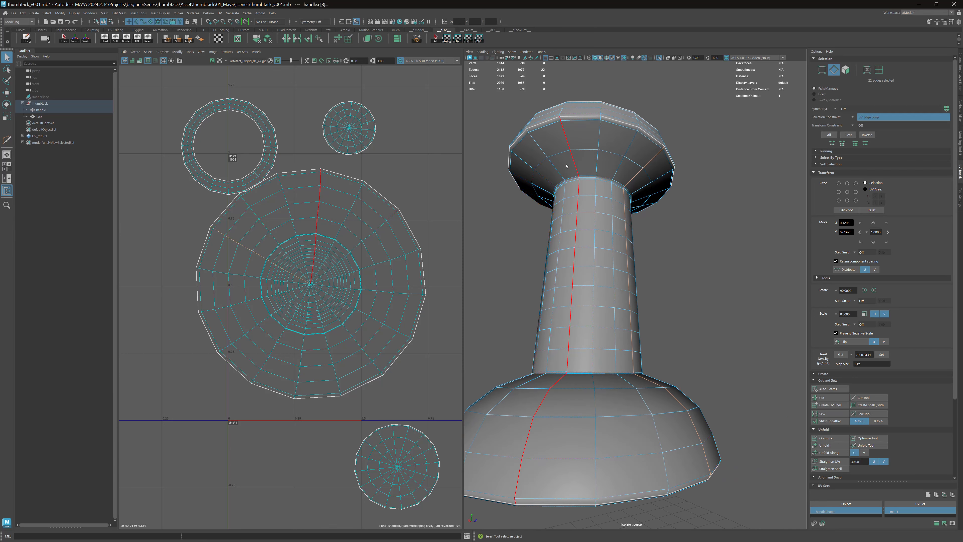
Step: Select one vertical UV edge loop running from the cap's rim down to the base and cut the UVs along it
{"action": "left_click", "coordinate": [574, 162]}
{"action": "left_click", "coordinate": [598, 163]}
{"action": "scroll", "coordinate": [594, 173], "scroll_direction": "down", "scroll_amount": 5}
{"action": "left_click_drag", "start_coordinate": [591, 178], "coordinate": [613, 181], "text": "alt"}
{"action": "scroll", "coordinate": [648, 200], "scroll_direction": "up", "scroll_amount": 5}
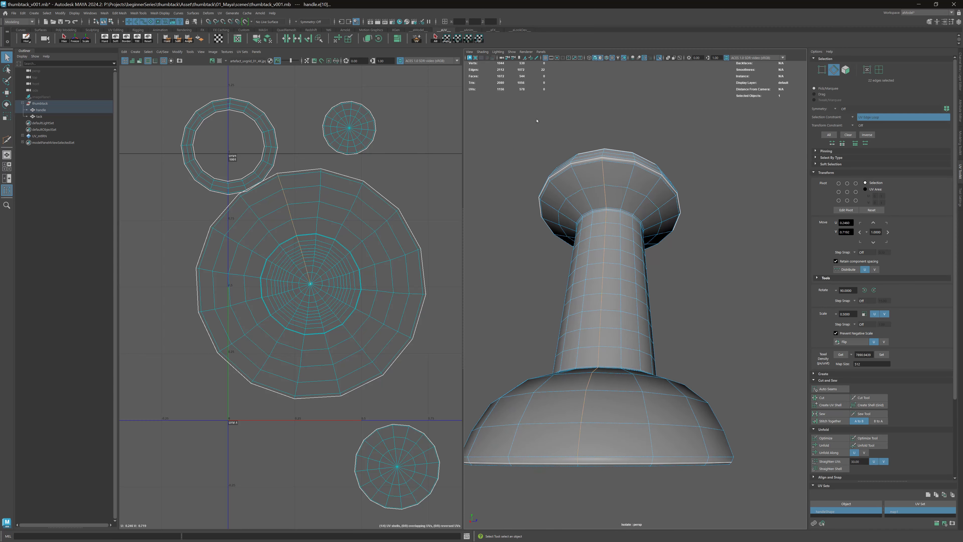
{"action": "left_click", "coordinate": [286, 39]}
{"action": "left_click", "coordinate": [535, 145]}
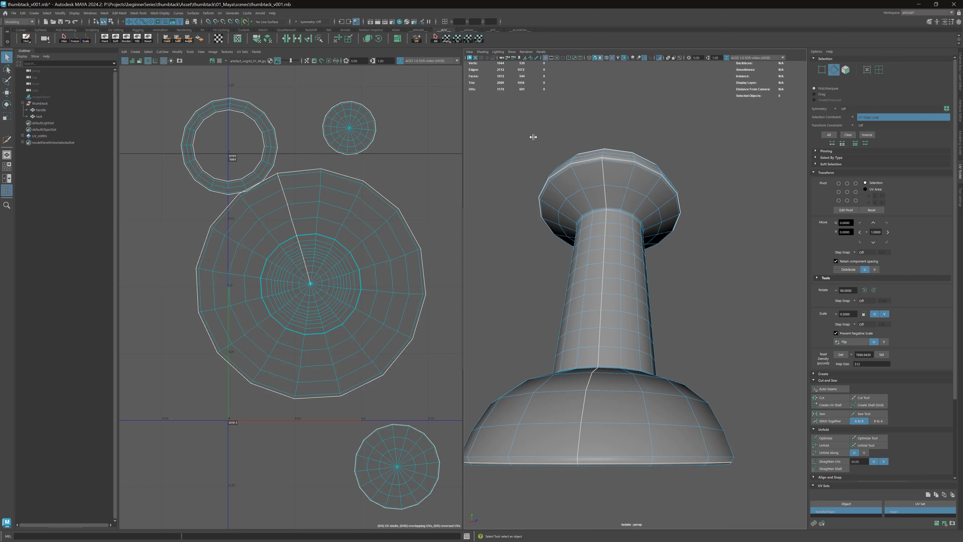
Step: Turn on UV distortion shading and select the handle's large circular UV shell
{"action": "left_click_drag", "start_coordinate": [533, 137], "coordinate": [605, 185], "text": "alt"}
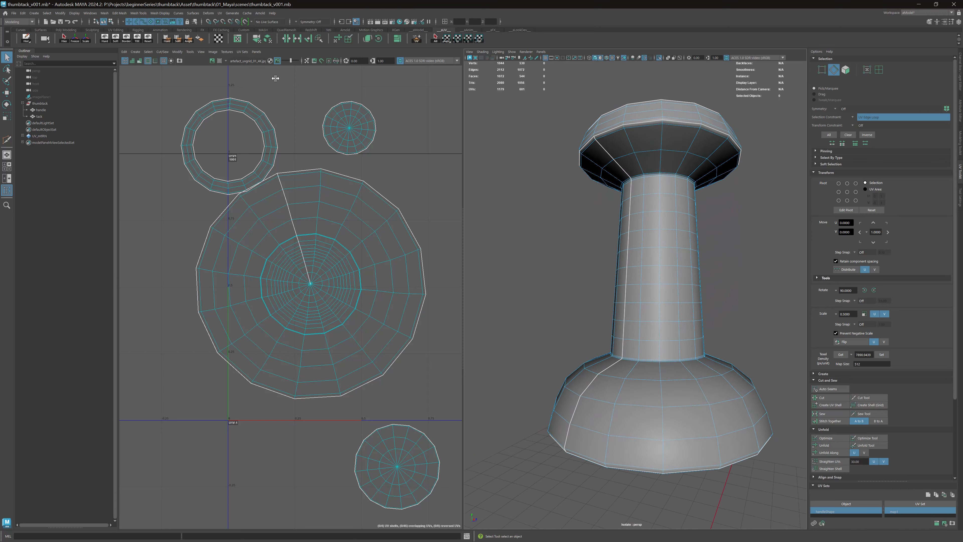
{"action": "left_click", "coordinate": [139, 60]}
{"action": "left_click_drag", "start_coordinate": [617, 150], "coordinate": [428, 166], "text": "alt"}
{"action": "right_click_drag", "start_coordinate": [410, 167], "coordinate": [385, 159]}
{"action": "left_click", "coordinate": [366, 203]}
{"action": "scroll", "coordinate": [400, 150], "scroll_direction": "down", "scroll_amount": 2}
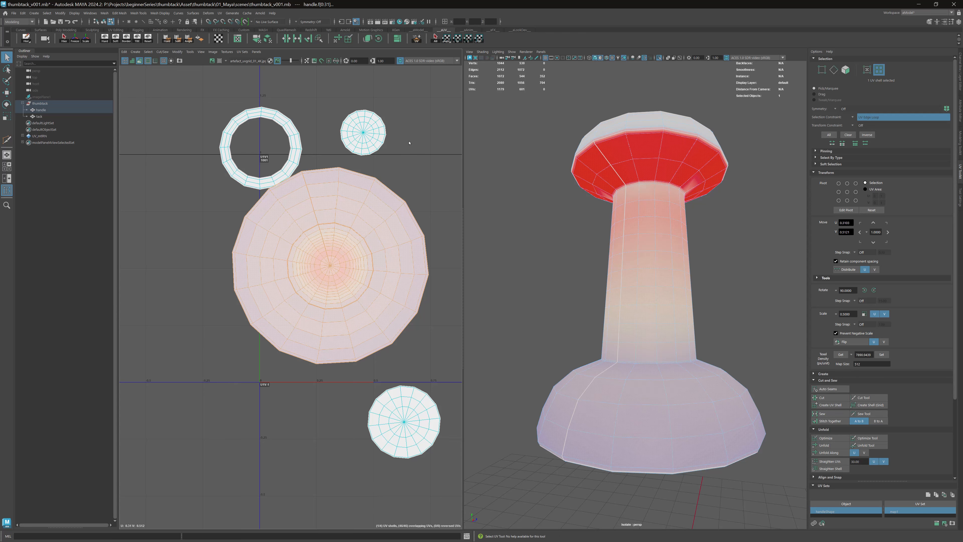
{"action": "middle_click_drag", "start_coordinate": [409, 142], "coordinate": [404, 148], "text": "alt"}
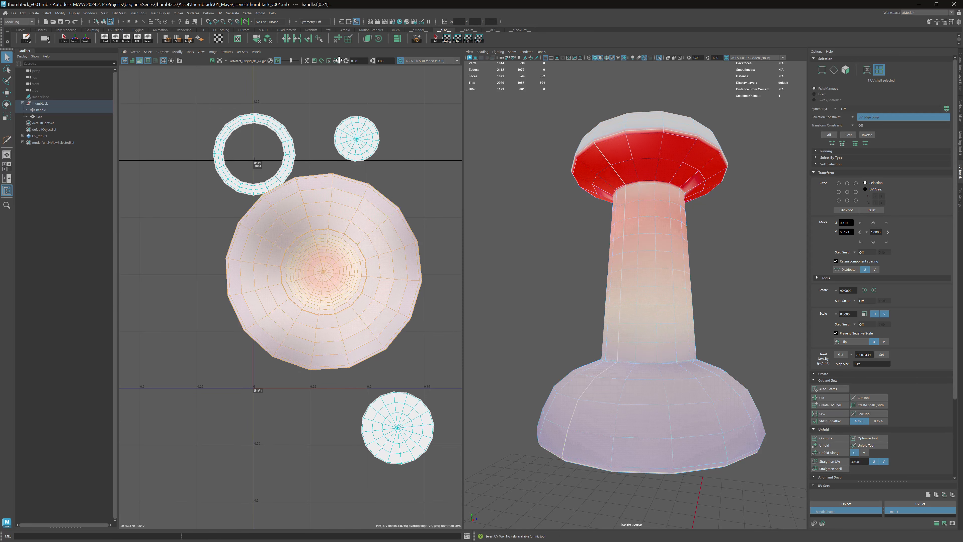
{"action": "right_click_drag", "start_coordinate": [367, 78], "coordinate": [363, 79], "text": "alt"}
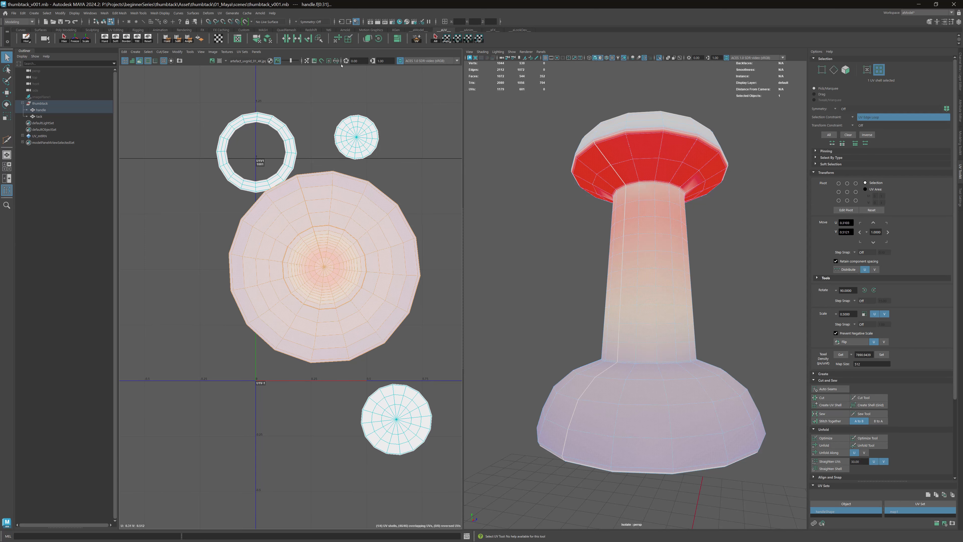
Step: Unfold the selected shell and return to object mode with the handle's distortion shading in view
{"action": "left_click", "coordinate": [338, 40]}
{"action": "right_click_drag", "start_coordinate": [334, 240], "coordinate": [402, 253], "text": "alt"}
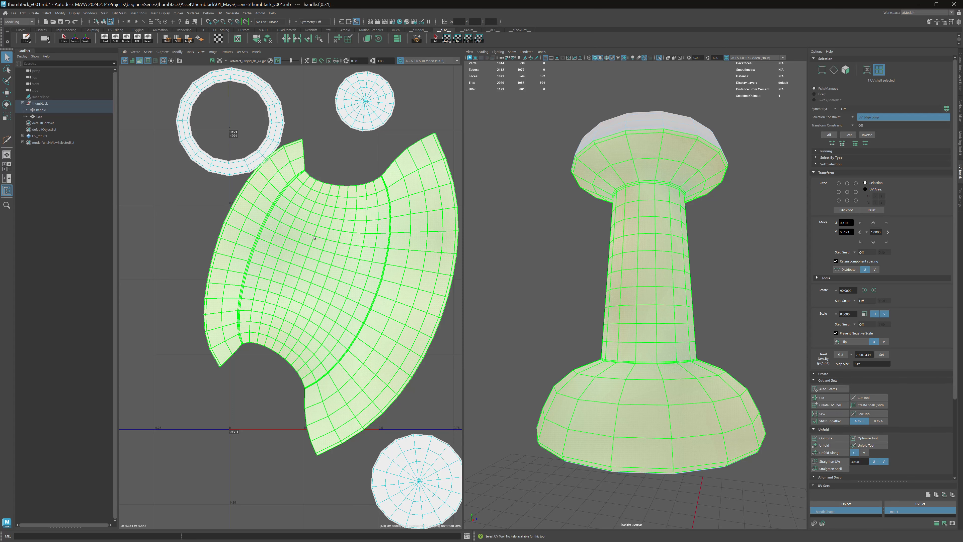
{"action": "key", "text": "F8"}
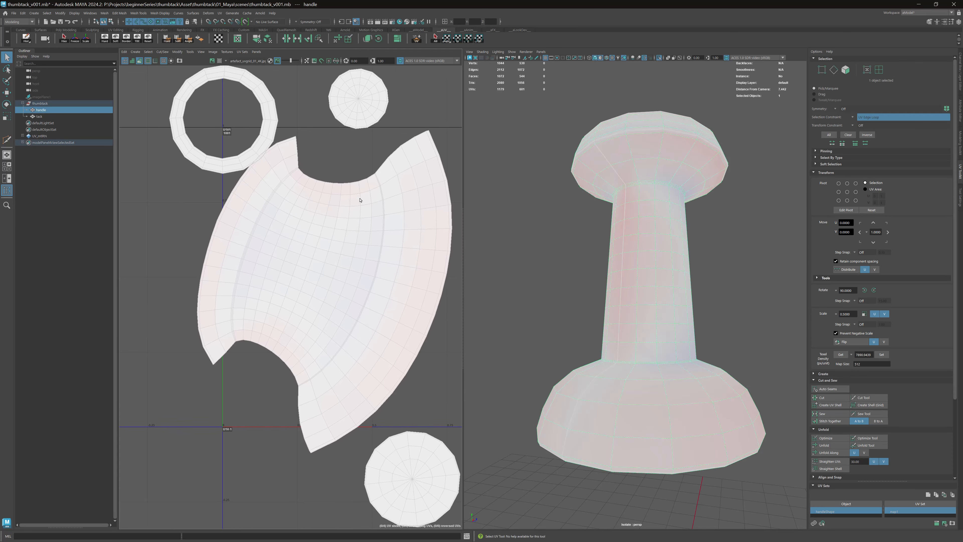
{"action": "middle_click_drag", "start_coordinate": [385, 214], "coordinate": [317, 200], "text": "alt"}
{"action": "mouse_move", "coordinate": [574, 221]}
{"action": "left_mouse_down", "text": "alt"}
{"action": "mouse_move", "coordinate": [588, 226]}
{"action": "mouse_move", "coordinate": [582, 220]}
{"action": "left_mouse_up", "text": "alt"}
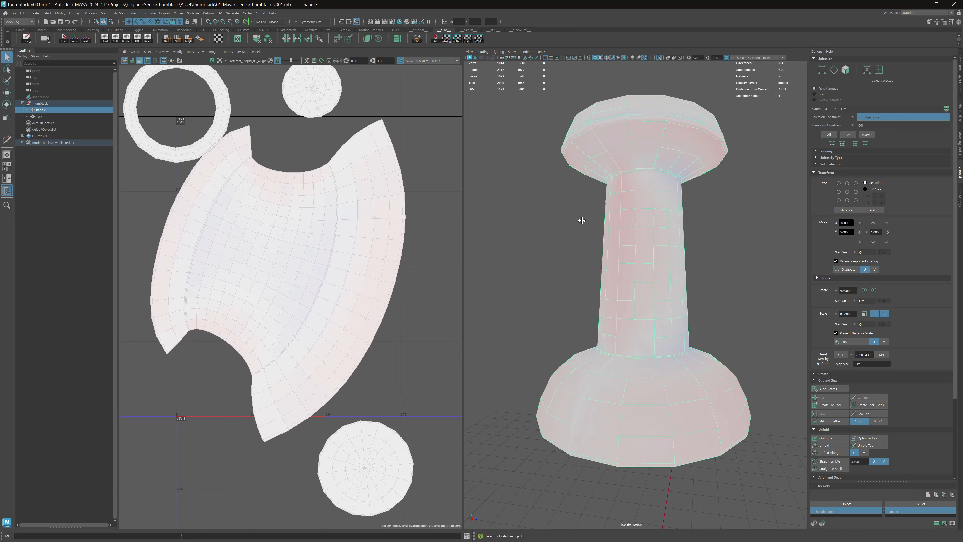
Step: Turn off the distortion shading and show the checker texture on the handle
{"action": "left_click", "coordinate": [140, 61]}
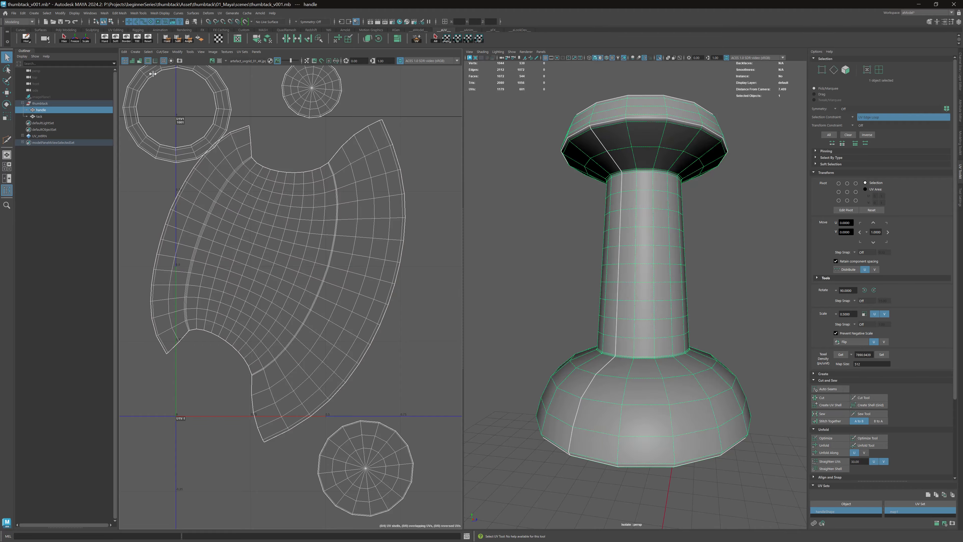
{"action": "left_click", "coordinate": [602, 58]}
{"action": "left_click_drag", "start_coordinate": [622, 226], "coordinate": [603, 228], "text": "alt"}
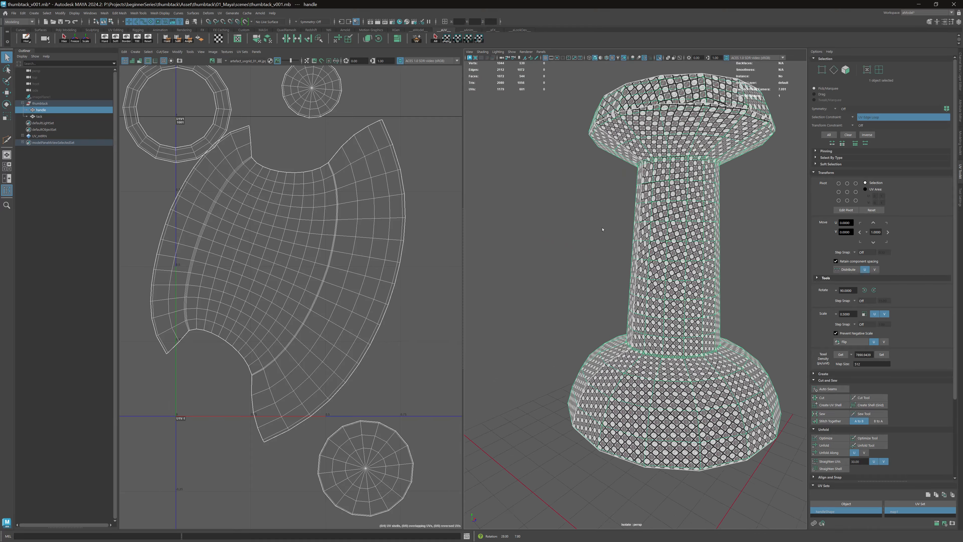
{"action": "right_click_drag", "start_coordinate": [602, 228], "coordinate": [715, 233], "text": "alt"}
{"action": "middle_click_drag", "start_coordinate": [715, 232], "coordinate": [668, 237], "text": "alt"}
{"action": "right_click_drag", "start_coordinate": [669, 237], "coordinate": [649, 374], "text": "alt"}
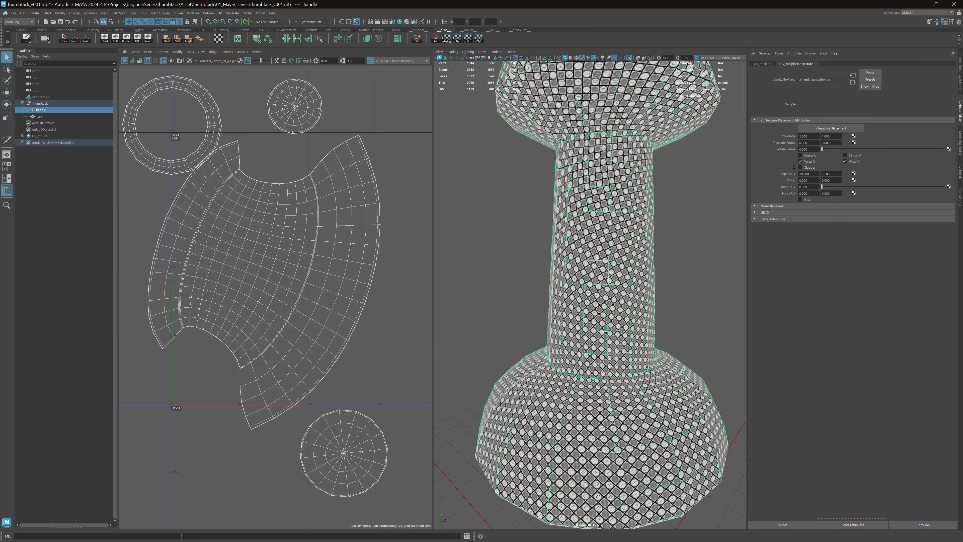
Step: Set the checker texture's Repeat UV to 5 by 5 and deselect everything
{"action": "left_click_drag", "start_coordinate": [813, 174], "coordinate": [795, 174]}
{"action": "type", "text": "5"}
{"action": "key", "text": "Tab"}
{"action": "type", "text": "5"}
{"action": "key", "text": "Return"}
{"action": "left_click", "coordinate": [682, 180]}
{"action": "left_click_drag", "start_coordinate": [678, 174], "coordinate": [475, 158], "text": "alt"}
{"action": "left_click_drag", "start_coordinate": [609, 138], "coordinate": [632, 147], "text": "alt"}
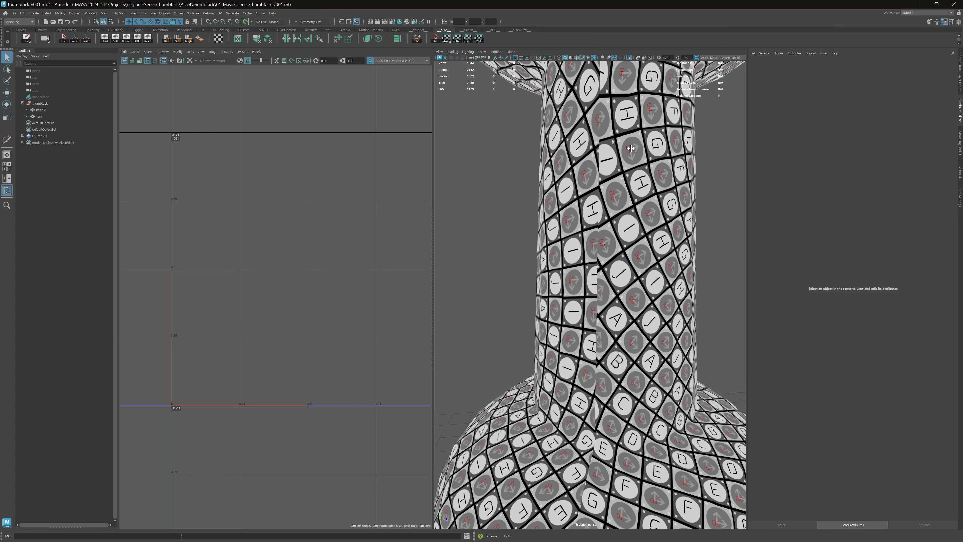
Step: Examine the checker pattern along the handle's vertical seam, shaft, head and base for stretching and twisting
{"action": "left_click", "coordinate": [632, 148]}
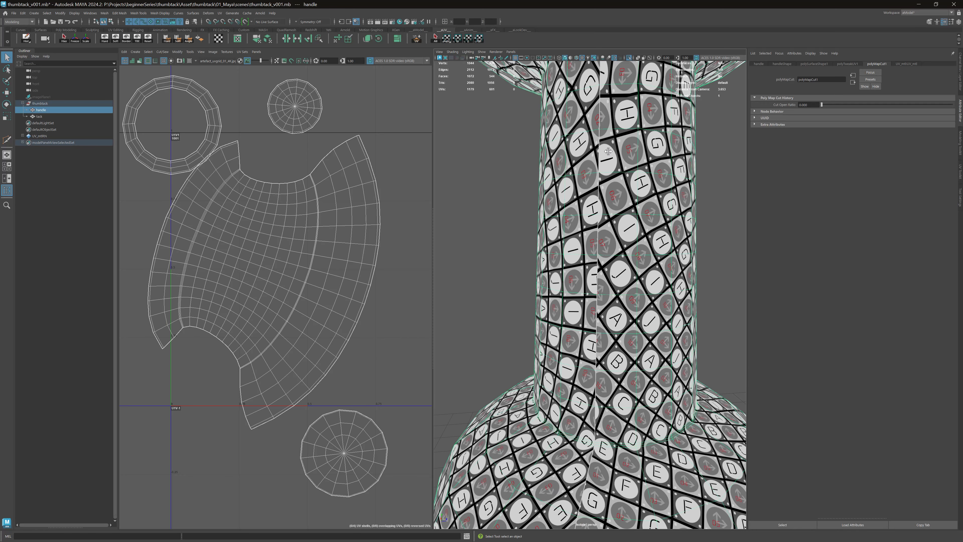
{"action": "left_click_drag", "start_coordinate": [603, 152], "coordinate": [611, 171], "text": "alt"}
{"action": "right_click_drag", "start_coordinate": [612, 171], "coordinate": [616, 208], "text": "alt"}
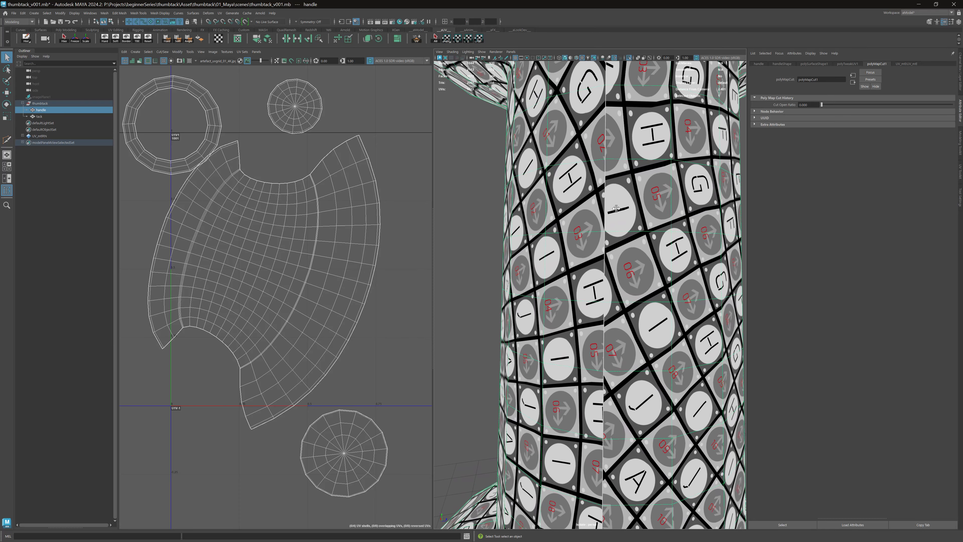
{"action": "left_click_drag", "start_coordinate": [580, 138], "coordinate": [616, 160], "text": "alt"}
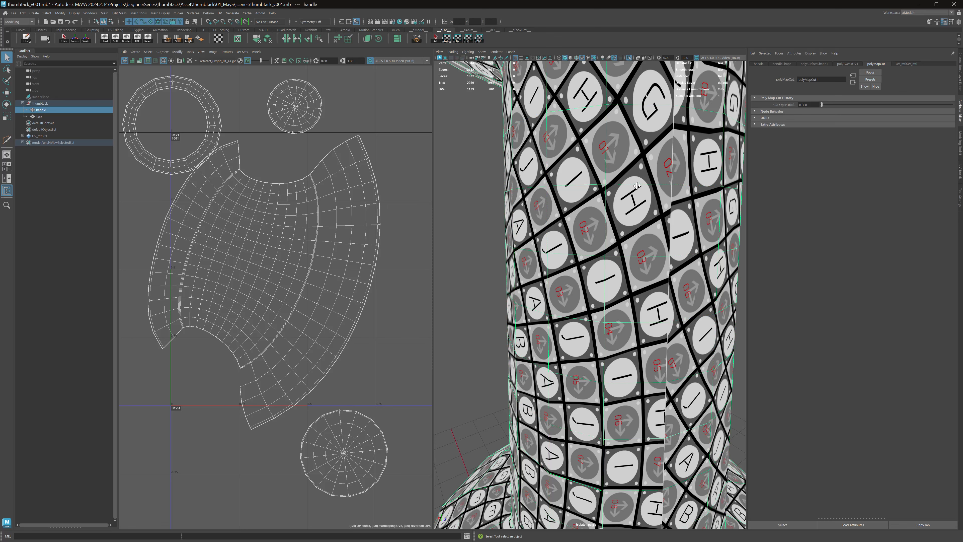
{"action": "right_click_drag", "start_coordinate": [632, 187], "coordinate": [524, 166], "text": "alt"}
{"action": "left_click_drag", "start_coordinate": [525, 166], "coordinate": [384, 174], "text": "alt"}
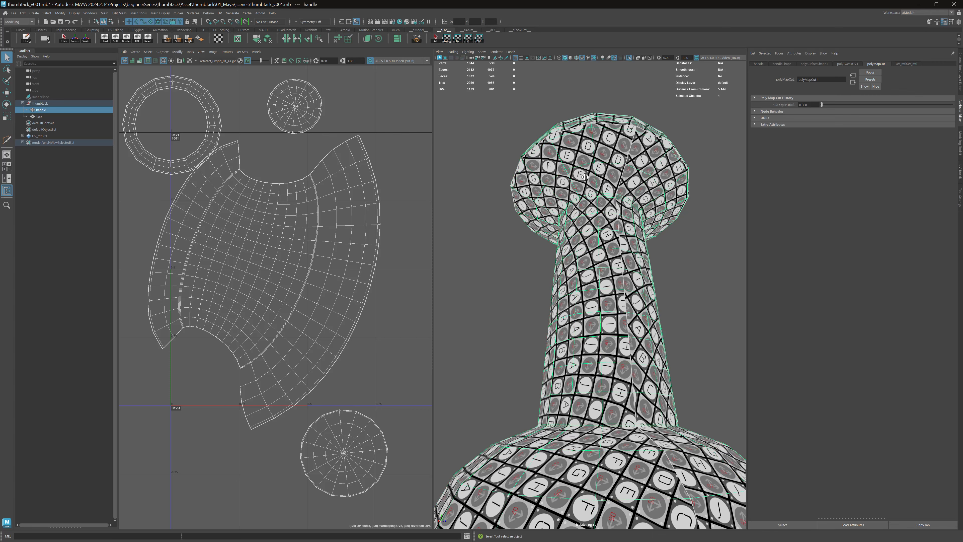
{"action": "left_click_drag", "start_coordinate": [585, 176], "coordinate": [592, 173], "text": "alt"}
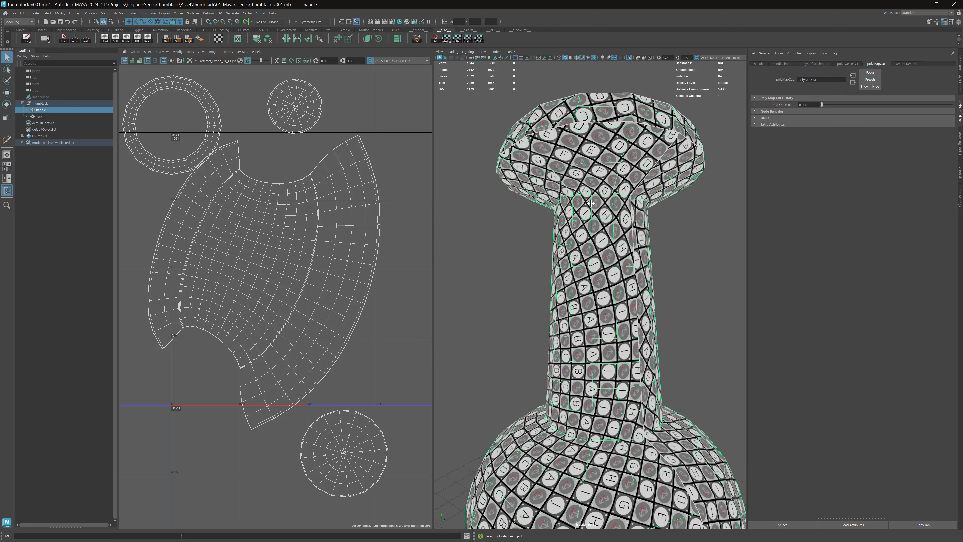
{"action": "scroll", "coordinate": [590, 203], "scroll_direction": "down", "scroll_amount": 3}
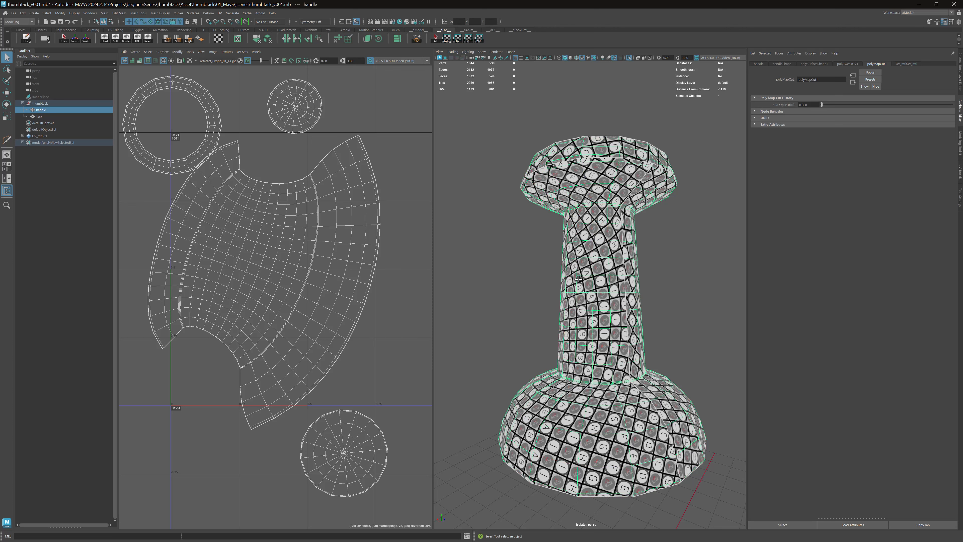
{"action": "left_click_drag", "start_coordinate": [577, 279], "coordinate": [596, 225], "text": "alt"}
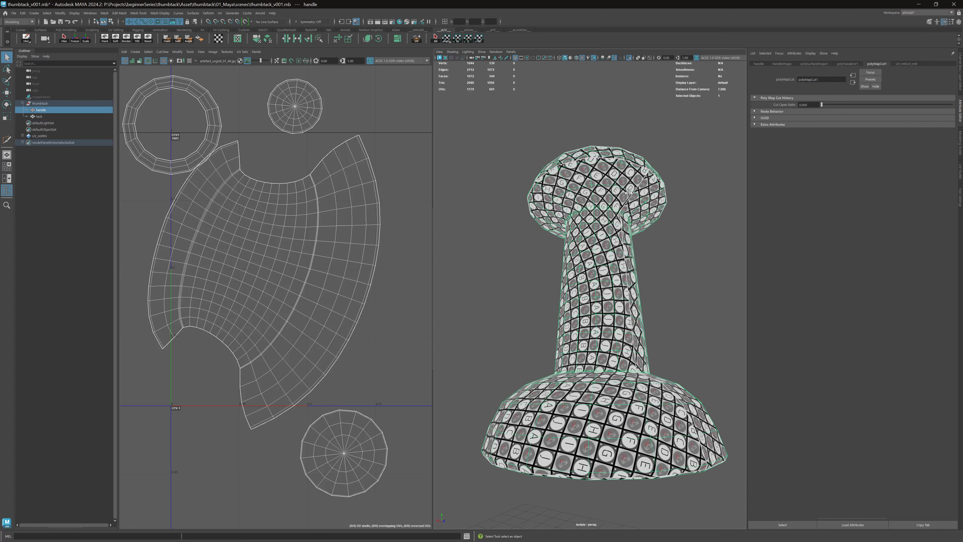
{"action": "right_click_drag", "start_coordinate": [593, 187], "coordinate": [655, 261], "text": "alt"}
{"action": "left_click_drag", "start_coordinate": [583, 194], "coordinate": [598, 213], "text": "alt"}
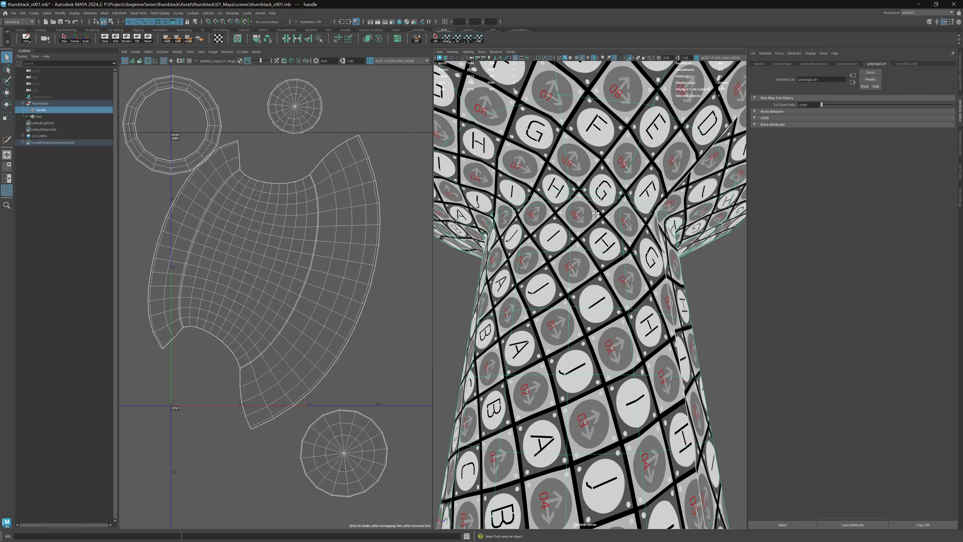
Step: Cut the UVs along the edge loop where the shaft meets the underside of the handle's head
{"action": "right_click_drag", "start_coordinate": [598, 212], "coordinate": [596, 192]}
{"action": "double_click", "coordinate": [573, 190]}
{"action": "double_click", "coordinate": [444, 107]}
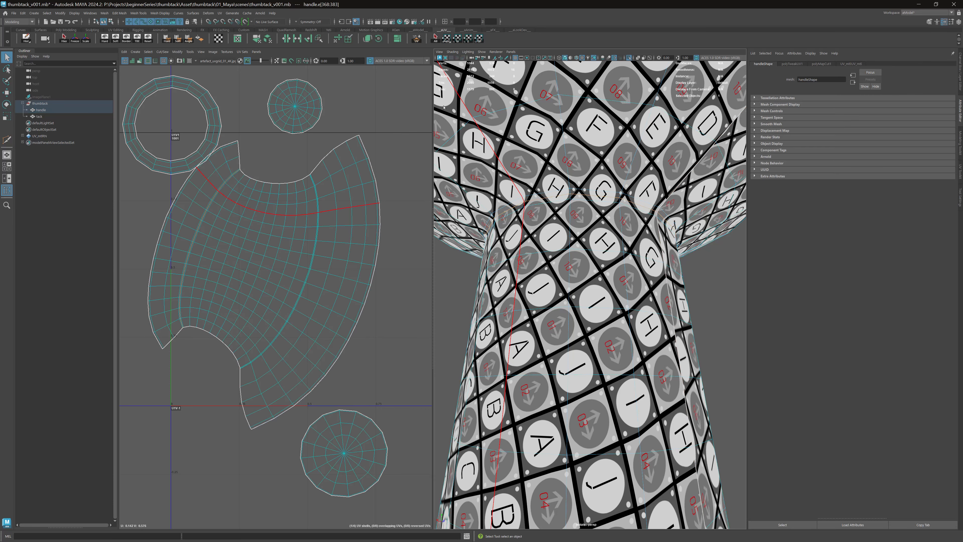
{"action": "left_click", "coordinate": [287, 42]}
{"action": "double_click", "coordinate": [451, 303]}
{"action": "left_click_drag", "start_coordinate": [584, 198], "coordinate": [590, 198], "text": "alt"}
{"action": "left_click", "coordinate": [590, 198]}
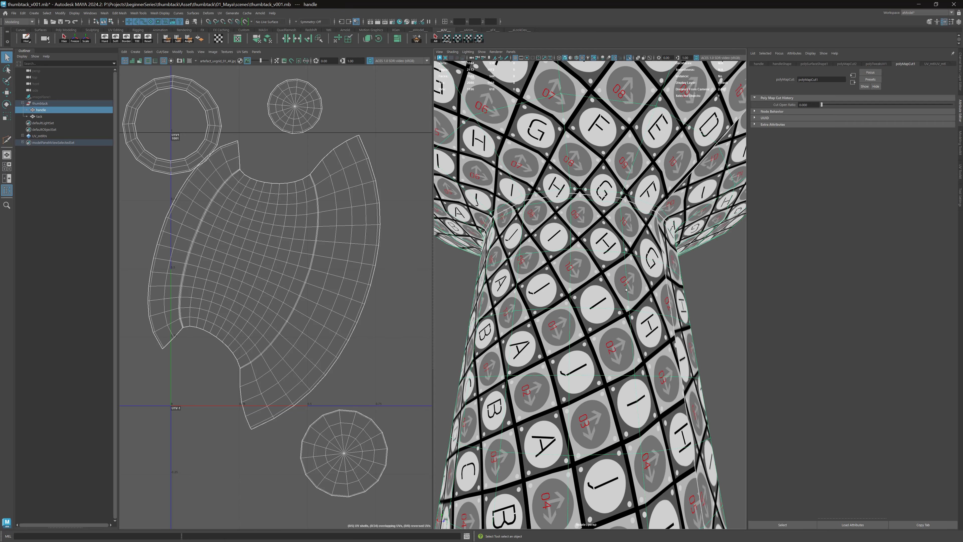
Step: Cut the UVs along the edge loop where the shaft meets the handle's domed base
{"action": "right_click_drag", "start_coordinate": [626, 289], "coordinate": [580, 280], "text": "alt"}
{"action": "middle_click_drag", "start_coordinate": [587, 364], "coordinate": [592, 250], "text": "alt"}
{"action": "left_click_drag", "start_coordinate": [591, 250], "coordinate": [586, 333], "text": "alt"}
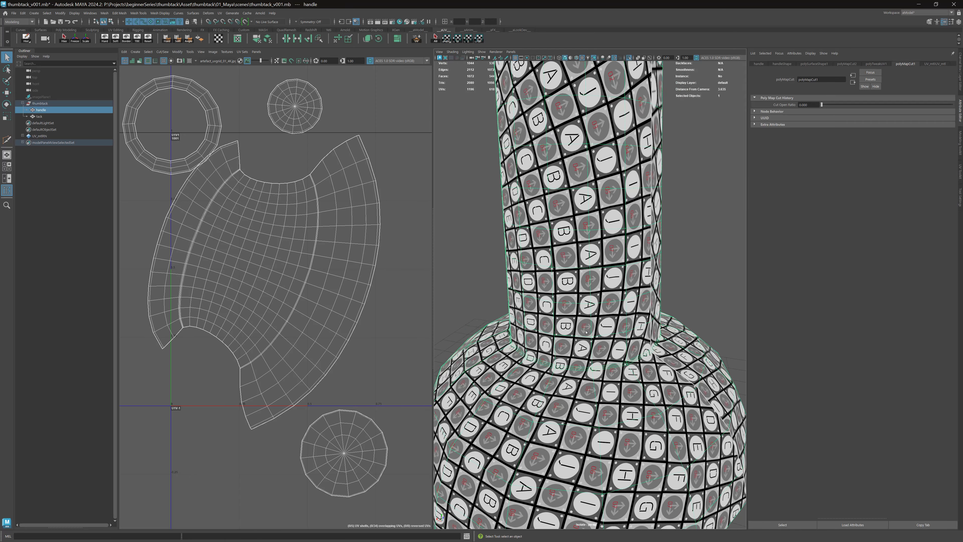
{"action": "middle_click_drag", "start_coordinate": [587, 332], "coordinate": [594, 299], "text": "alt"}
{"action": "right_click_drag", "start_coordinate": [593, 299], "coordinate": [641, 305], "text": "alt"}
{"action": "key", "text": "F10"}
{"action": "double_click", "coordinate": [641, 366]}
{"action": "key", "text": "Up"}
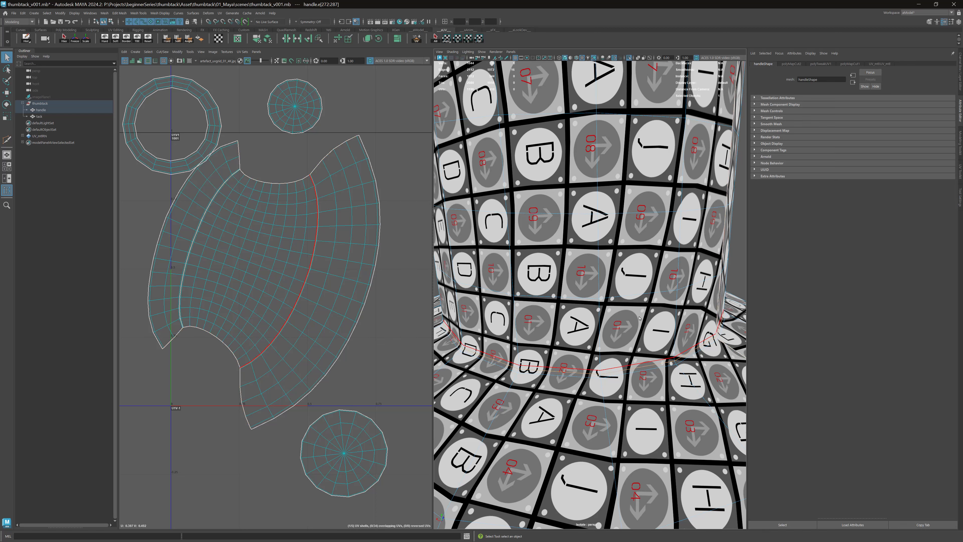
{"action": "left_click", "coordinate": [286, 40]}
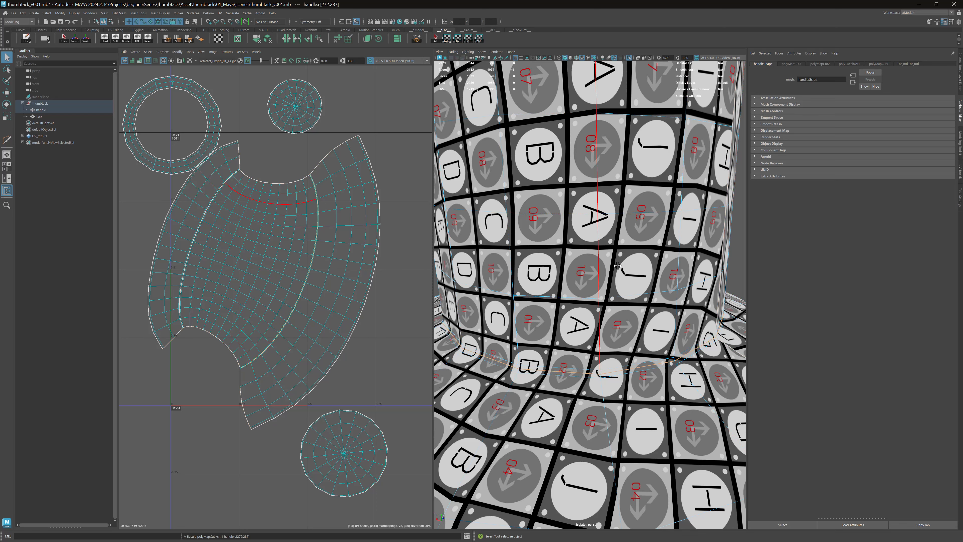
{"action": "right_click_drag", "start_coordinate": [607, 281], "coordinate": [507, 191], "text": "alt"}
{"action": "key", "text": "F8"}
{"action": "left_click", "coordinate": [505, 192]}
{"action": "left_click", "coordinate": [572, 200]}
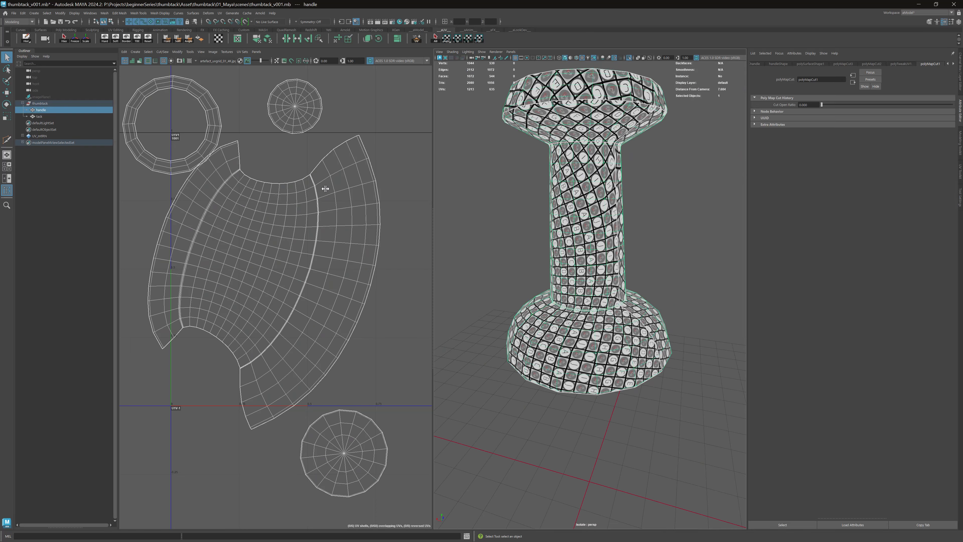
Step: Select the separated head-underside, shaft and base UV shells and unfold them together
{"action": "right_click", "coordinate": [325, 188]}
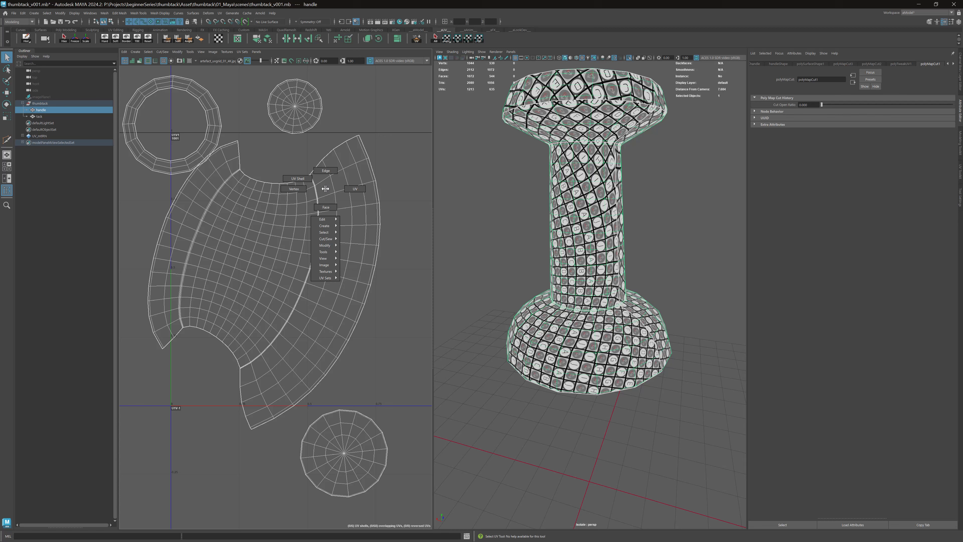
{"action": "left_click", "coordinate": [308, 181]}
{"action": "left_click_drag", "start_coordinate": [346, 165], "coordinate": [306, 186]}
{"action": "left_click_drag", "start_coordinate": [233, 210], "coordinate": [213, 217]}
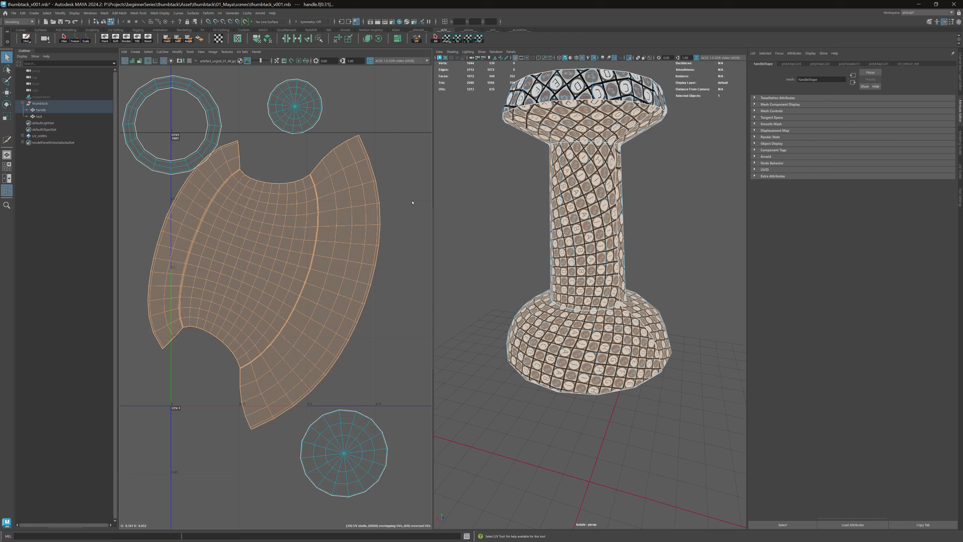
{"action": "left_click", "coordinate": [271, 207]}
{"action": "left_click", "coordinate": [331, 205]}
{"action": "left_click", "coordinate": [218, 175]}
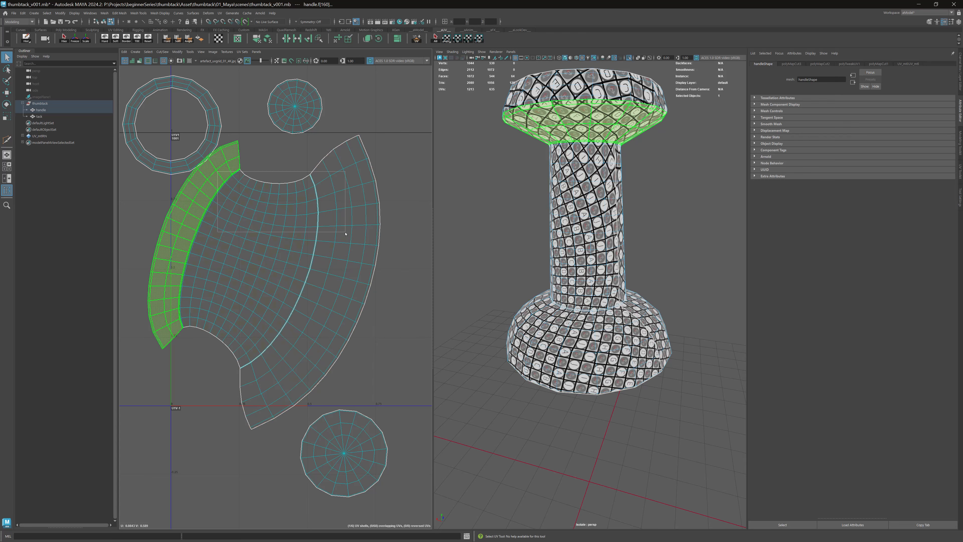
{"action": "left_click_drag", "start_coordinate": [345, 233], "coordinate": [346, 234]}
{"action": "left_click", "coordinate": [339, 39]}
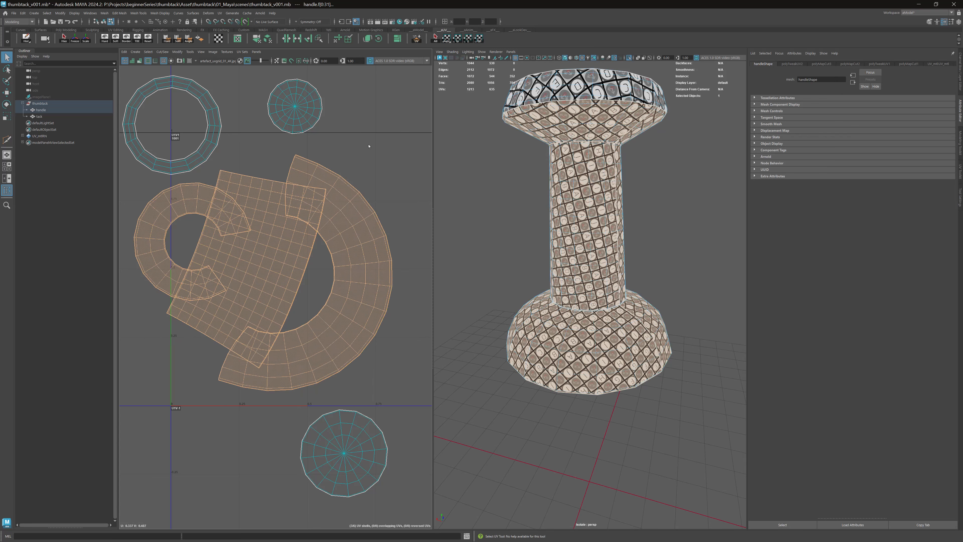
Step: Examine the checker pattern on the unfolded handle from several angles in object mode
{"action": "left_click_drag", "start_coordinate": [458, 254], "coordinate": [560, 210], "text": "alt"}
{"action": "right_click_drag", "start_coordinate": [559, 210], "coordinate": [582, 202], "text": "alt"}
{"action": "left_click_drag", "start_coordinate": [583, 203], "coordinate": [652, 232], "text": "alt"}
{"action": "scroll", "coordinate": [652, 232], "scroll_direction": "down", "scroll_amount": 5}
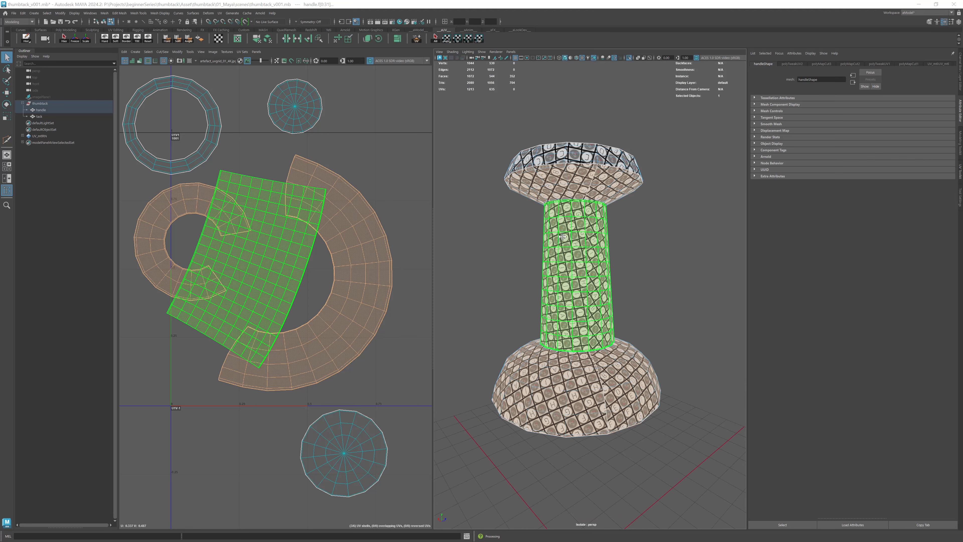
{"action": "mouse_move", "coordinate": [555, 230]}
{"action": "left_mouse_down", "text": "alt"}
{"action": "mouse_move", "coordinate": [565, 225]}
{"action": "mouse_move", "coordinate": [552, 215]}
{"action": "left_mouse_up", "text": "alt"}
{"action": "key", "text": "F8"}
{"action": "left_click", "coordinate": [552, 215]}
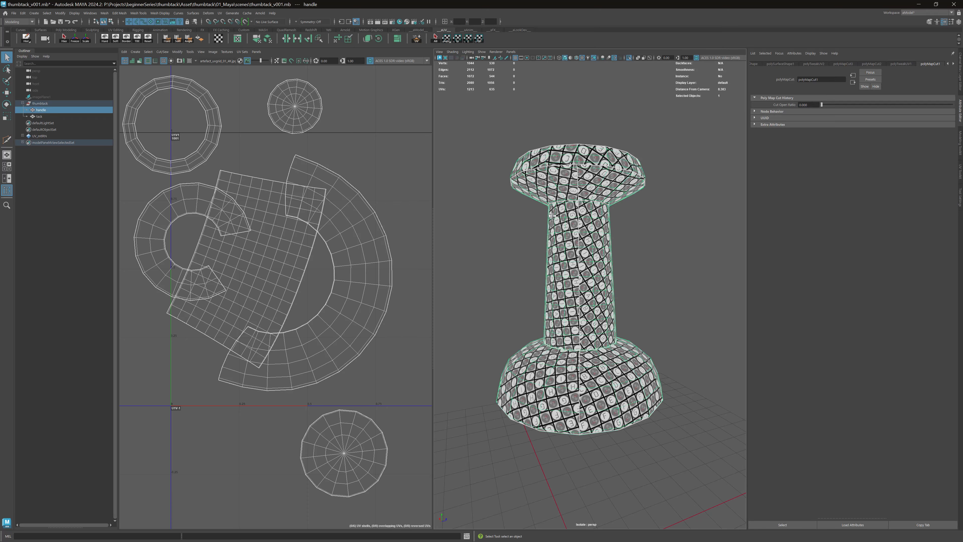
{"action": "right_click_drag", "start_coordinate": [561, 239], "coordinate": [595, 252], "text": "alt"}
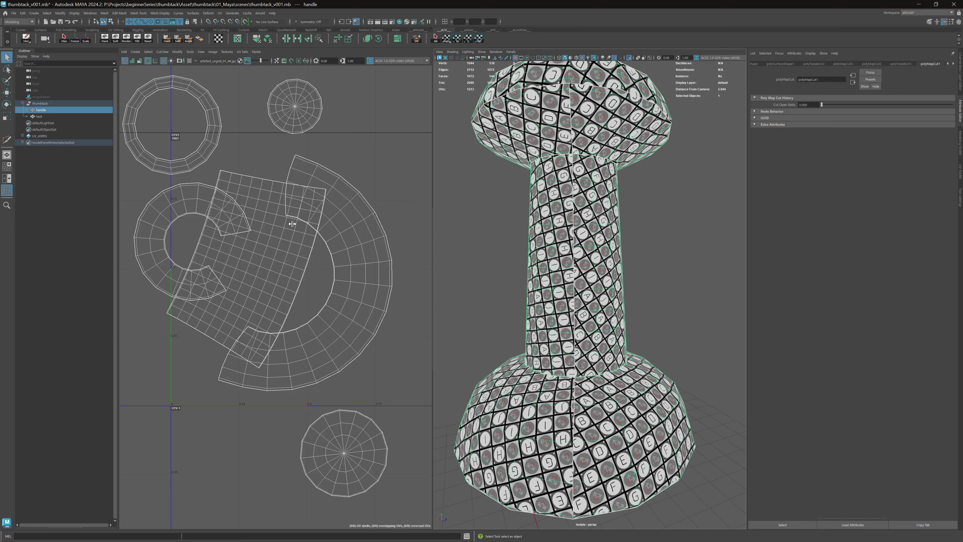
Step: Rotate the shaft's UV shell freehand in the UV layout
{"action": "right_click_drag", "start_coordinate": [292, 224], "coordinate": [302, 232]}
{"action": "left_click", "coordinate": [301, 232]}
{"action": "key", "text": "e"}
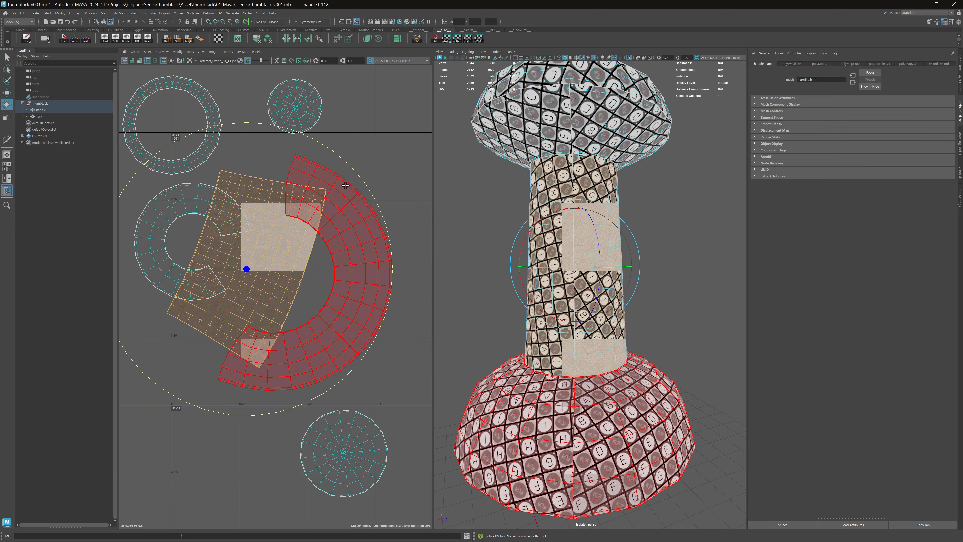
{"action": "left_click_drag", "start_coordinate": [360, 202], "coordinate": [338, 211]}
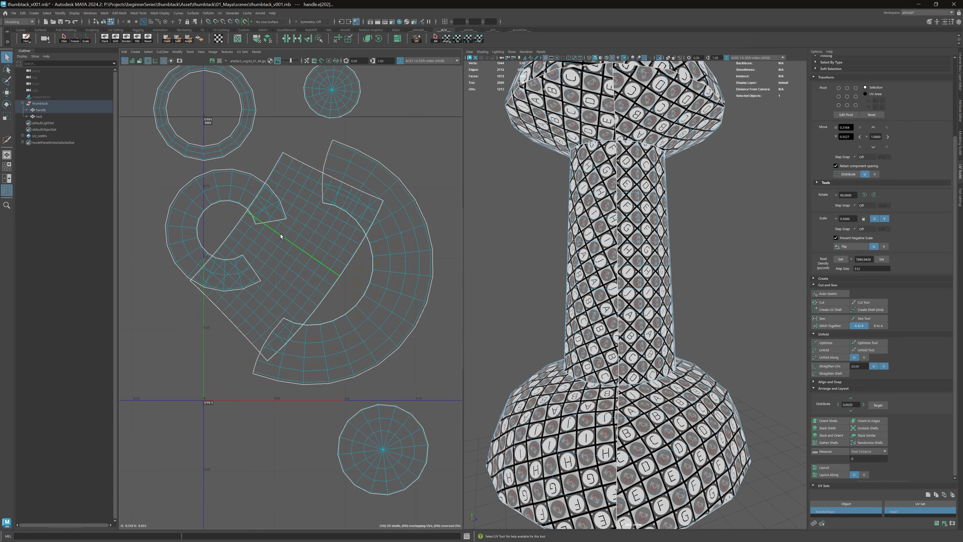
Step: Straighten the shaft's UV shell with Orient to Edges, using an edge row running across its middle
{"action": "left_click", "coordinate": [278, 234]}
{"action": "left_click", "coordinate": [870, 421]}
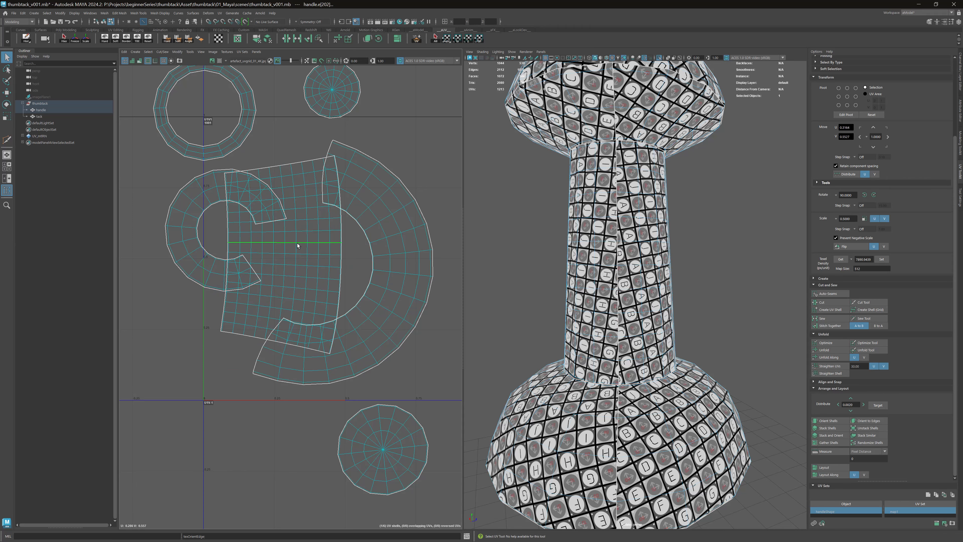
Step: Select the shaft's UV shell and rotate it counterclockwise three times by 90 degrees
{"action": "mouse_move", "coordinate": [584, 229]}
{"action": "left_mouse_down", "text": "alt"}
{"action": "mouse_move", "coordinate": [645, 233]}
{"action": "mouse_move", "coordinate": [601, 232]}
{"action": "left_mouse_up", "text": "alt"}
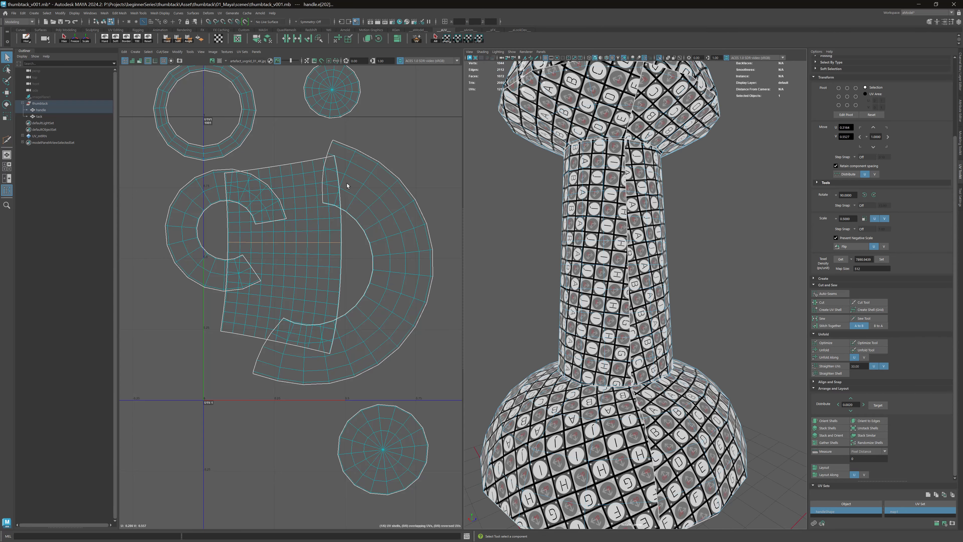
{"action": "middle_click_drag", "start_coordinate": [313, 183], "coordinate": [328, 195], "text": "alt"}
{"action": "right_click_drag", "start_coordinate": [328, 195], "coordinate": [309, 182]}
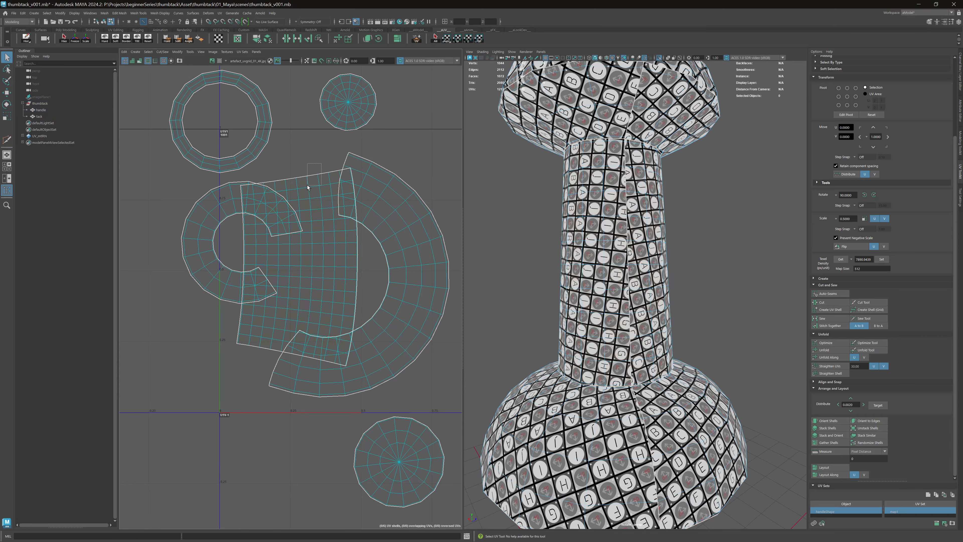
{"action": "left_click", "coordinate": [308, 184]}
{"action": "scroll", "coordinate": [606, 226], "scroll_direction": "up", "scroll_amount": 6}
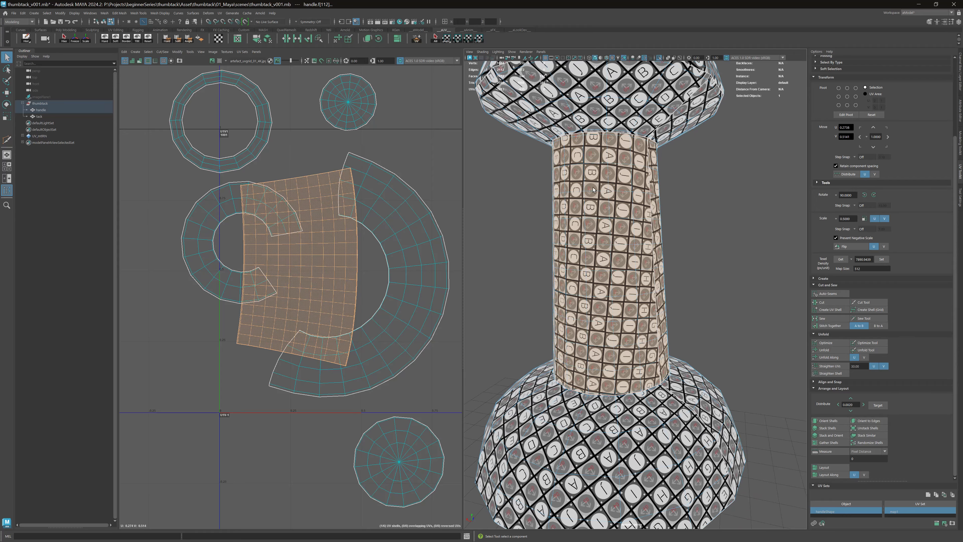
{"action": "left_click_drag", "start_coordinate": [660, 217], "coordinate": [641, 205], "text": "alt"}
{"action": "middle_click_drag", "start_coordinate": [641, 205], "coordinate": [650, 222], "text": "alt"}
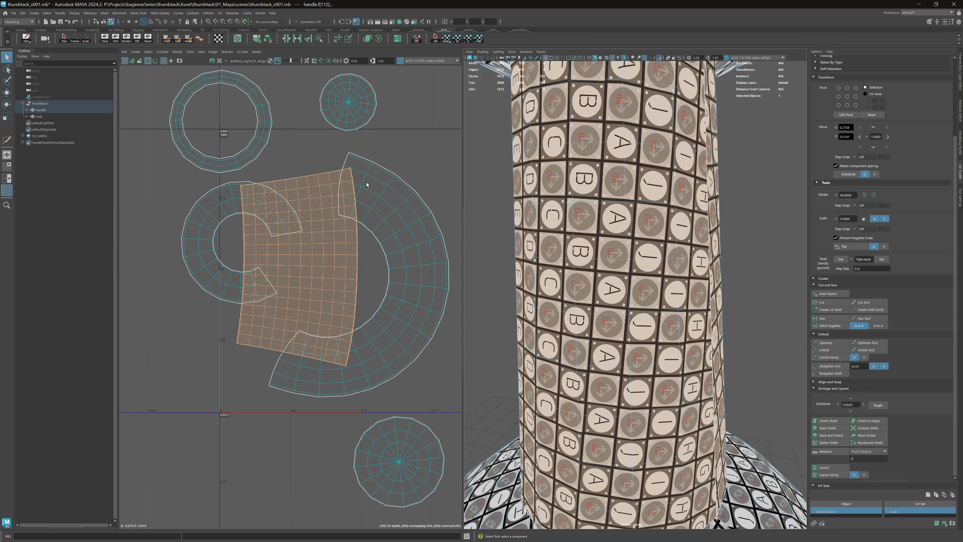
{"action": "middle_click_drag", "start_coordinate": [367, 185], "coordinate": [322, 198], "text": "alt"}
{"action": "right_click_drag", "start_coordinate": [321, 198], "coordinate": [331, 185], "text": "alt"}
{"action": "middle_click_drag", "start_coordinate": [331, 185], "coordinate": [338, 183], "text": "alt"}
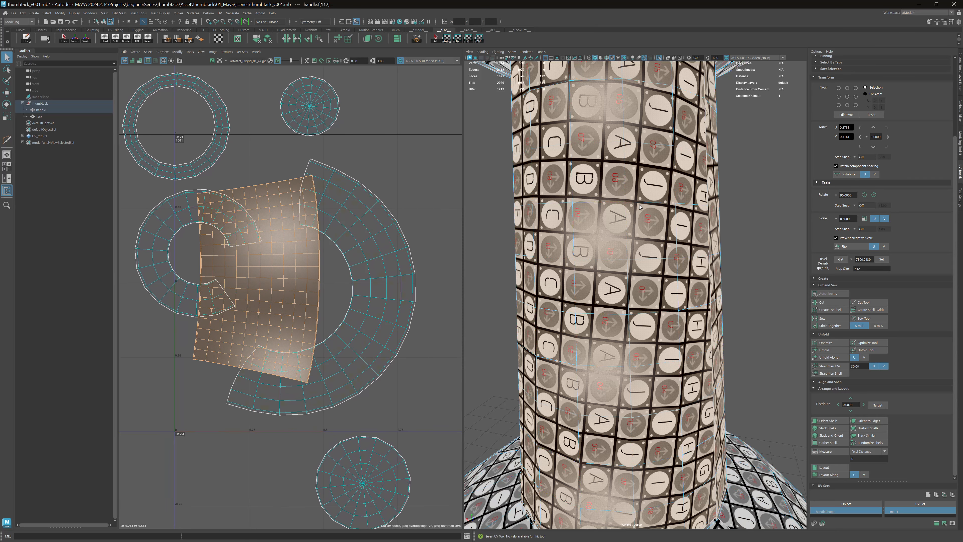
{"action": "scroll", "coordinate": [650, 214], "scroll_direction": "up", "scroll_amount": 2}
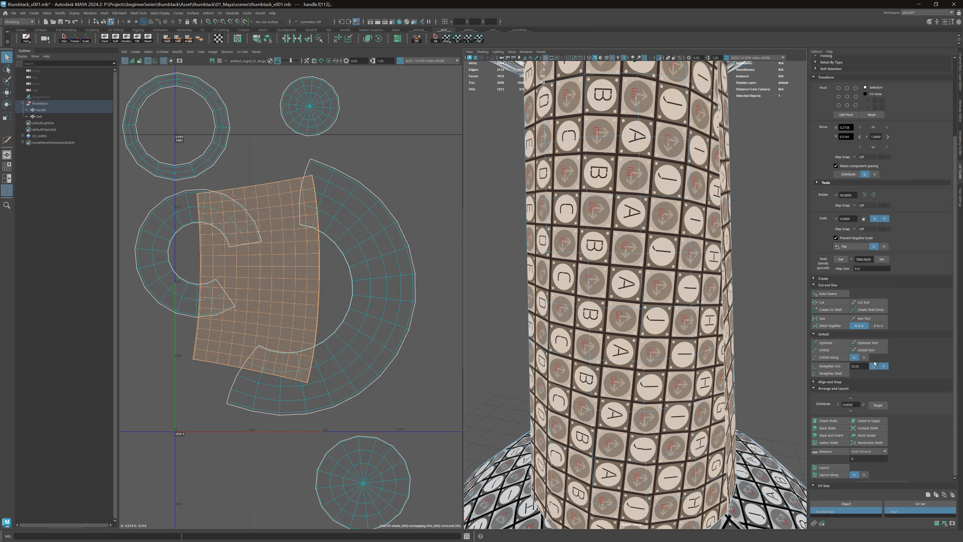
{"action": "scroll", "coordinate": [874, 363], "scroll_direction": "up", "scroll_amount": 1}
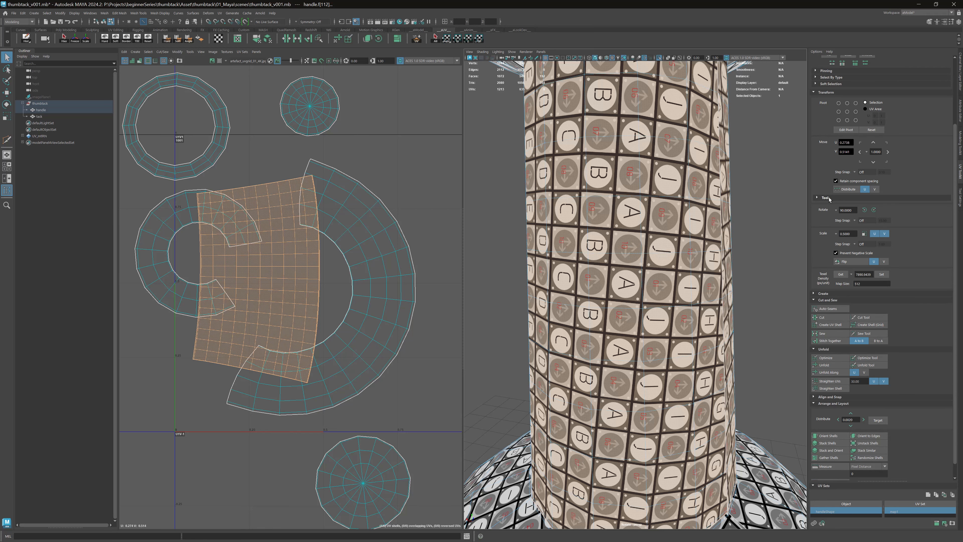
{"action": "left_click", "coordinate": [865, 210]}
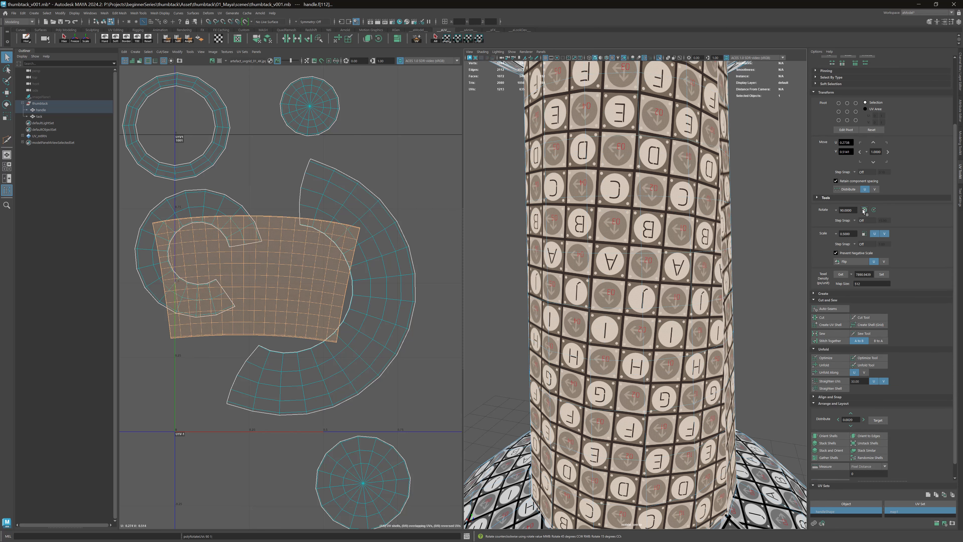
{"action": "left_click", "coordinate": [864, 210]}
{"action": "left_click", "coordinate": [865, 210]}
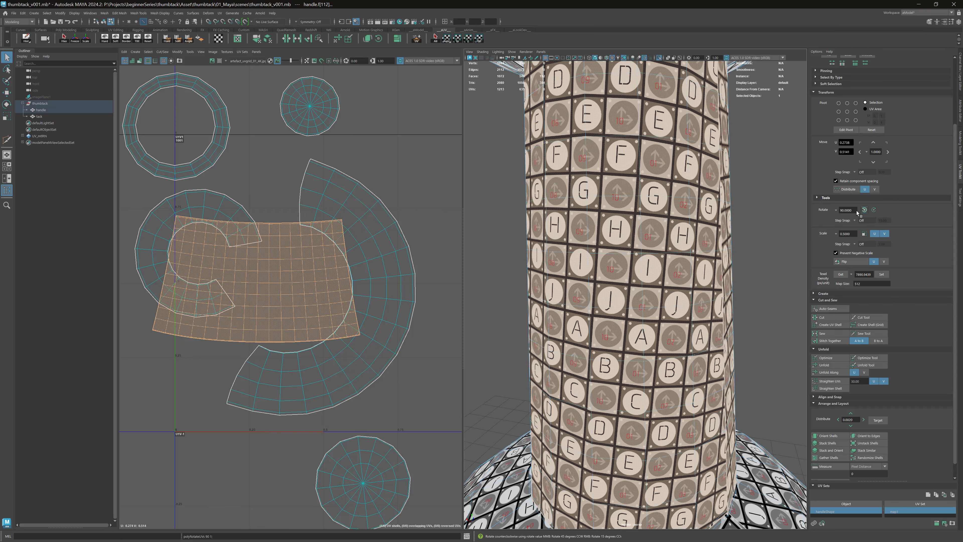
Step: Tilt the shaft's UV shell slightly with a freehand rotation in the UV layout
{"action": "left_click_drag", "start_coordinate": [715, 191], "coordinate": [620, 194], "text": "alt"}
{"action": "key", "text": "e"}
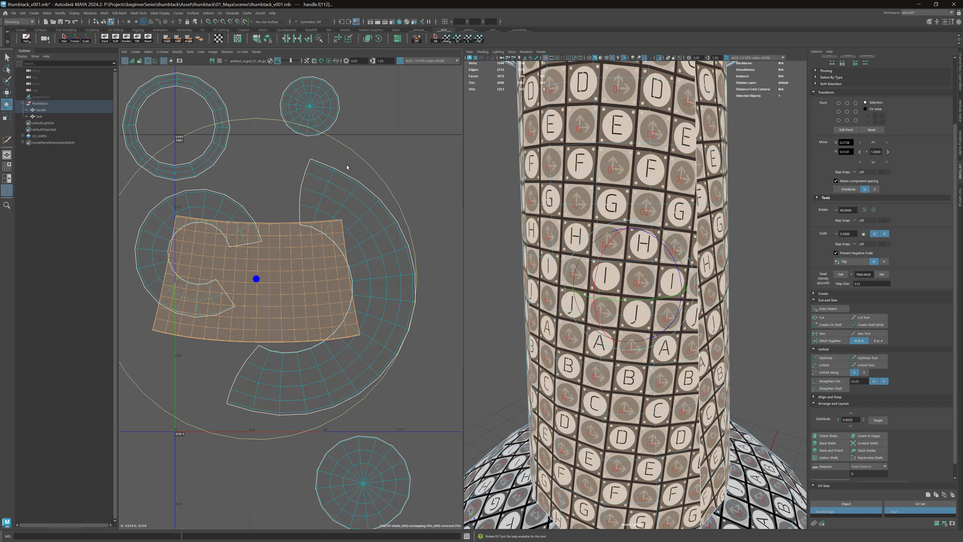
{"action": "left_click_drag", "start_coordinate": [354, 154], "coordinate": [354, 194]}
Step: Straighten the tilted shaft UV shell with Orient to Edges, using an edge loop running along the shaft's length through its middle
{"action": "right_click_drag", "start_coordinate": [638, 232], "coordinate": [520, 181], "text": "alt"}
{"action": "left_click_drag", "start_coordinate": [520, 181], "coordinate": [489, 186], "text": "alt"}
{"action": "right_click_drag", "start_coordinate": [263, 250], "coordinate": [262, 223]}
{"action": "double_click", "coordinate": [261, 258]}
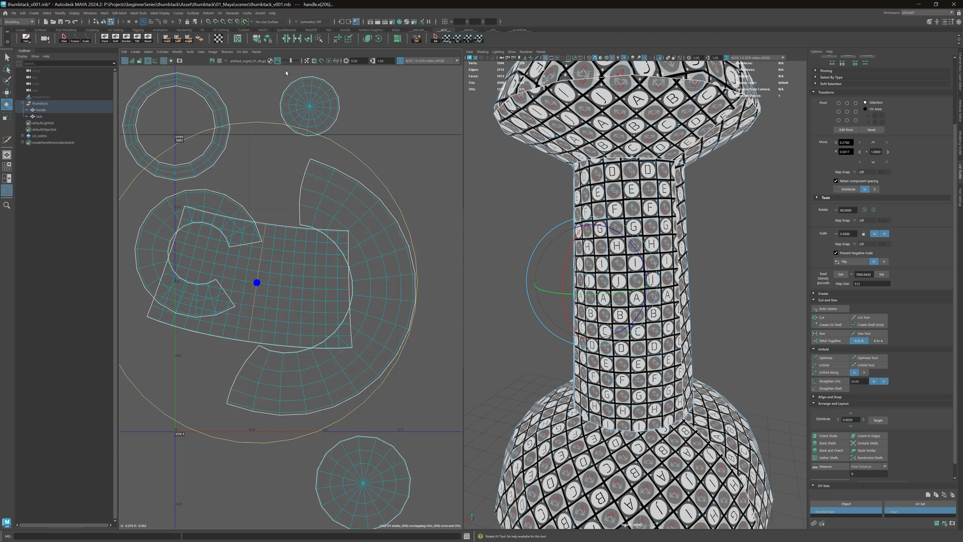
{"action": "left_click", "coordinate": [367, 39]}
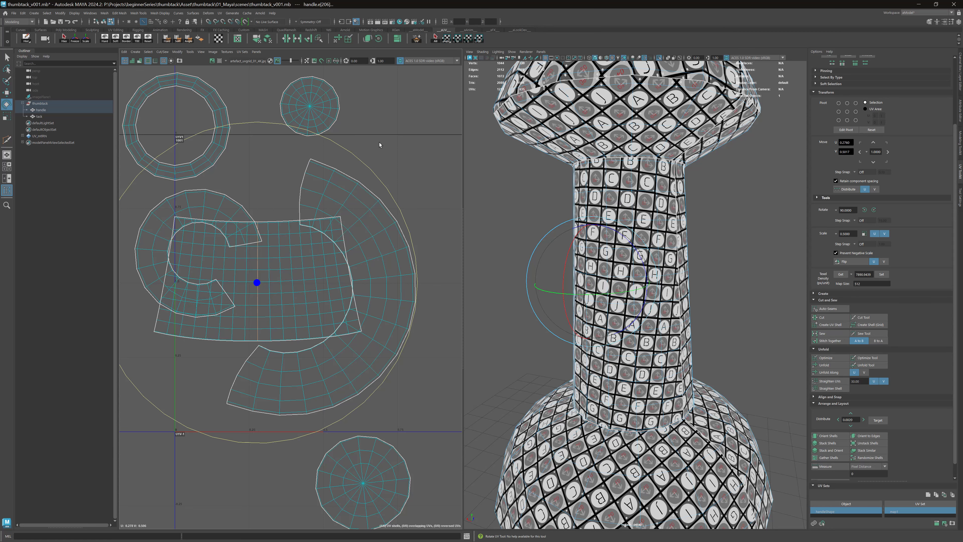
Step: Examine the checker pattern along the shaft's seam and across the whole handle, including the head
{"action": "left_click_drag", "start_coordinate": [584, 225], "coordinate": [632, 173], "text": "alt"}
{"action": "right_click_drag", "start_coordinate": [638, 168], "coordinate": [637, 210], "text": "alt"}
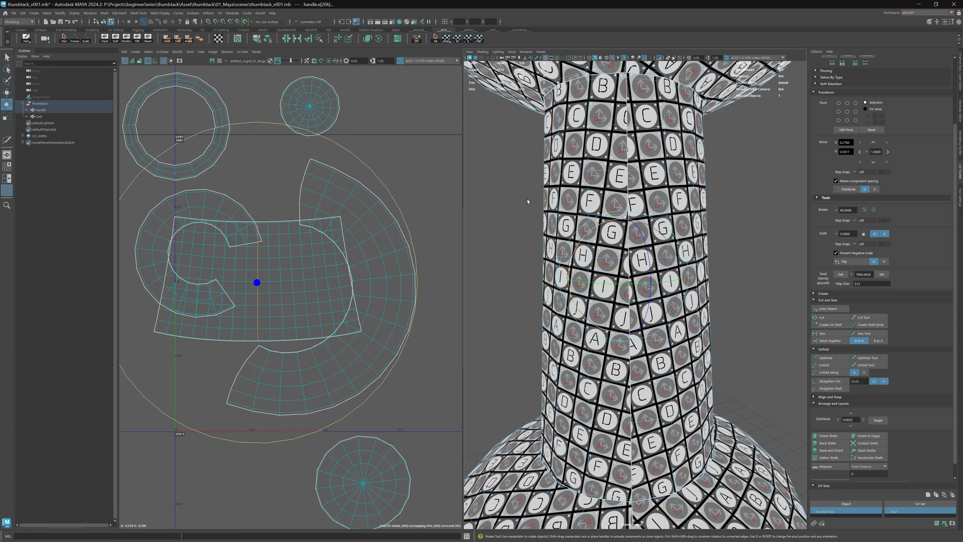
{"action": "right_click_drag", "start_coordinate": [688, 224], "coordinate": [645, 212], "text": "alt"}
{"action": "left_click_drag", "start_coordinate": [645, 212], "coordinate": [618, 198], "text": "alt"}
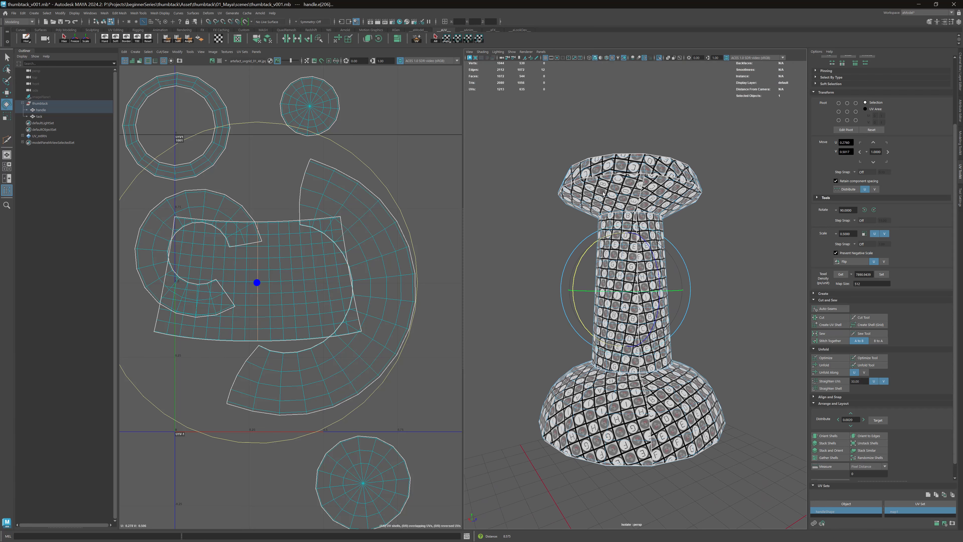
{"action": "right_click_drag", "start_coordinate": [618, 198], "coordinate": [630, 204], "text": "alt"}
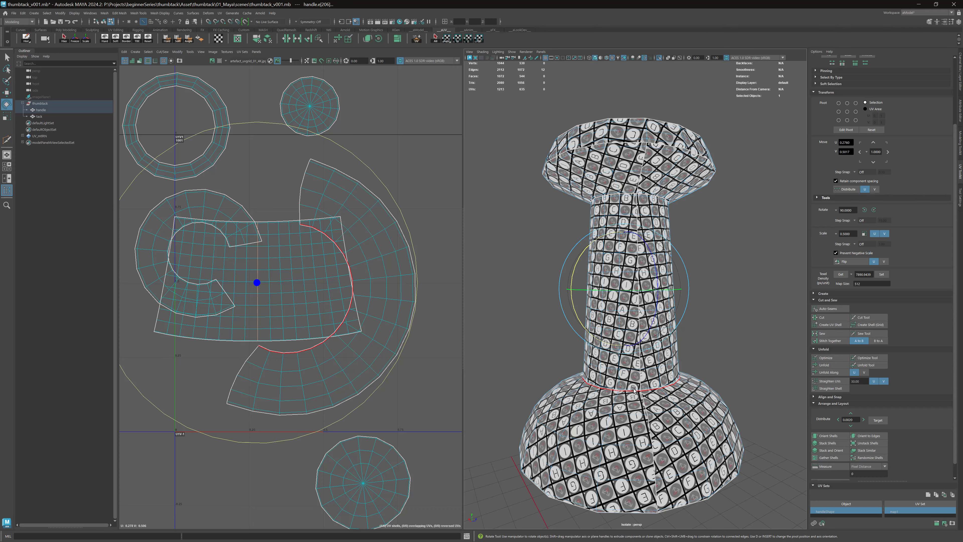
{"action": "left_click_drag", "start_coordinate": [621, 380], "coordinate": [573, 296], "text": "alt"}
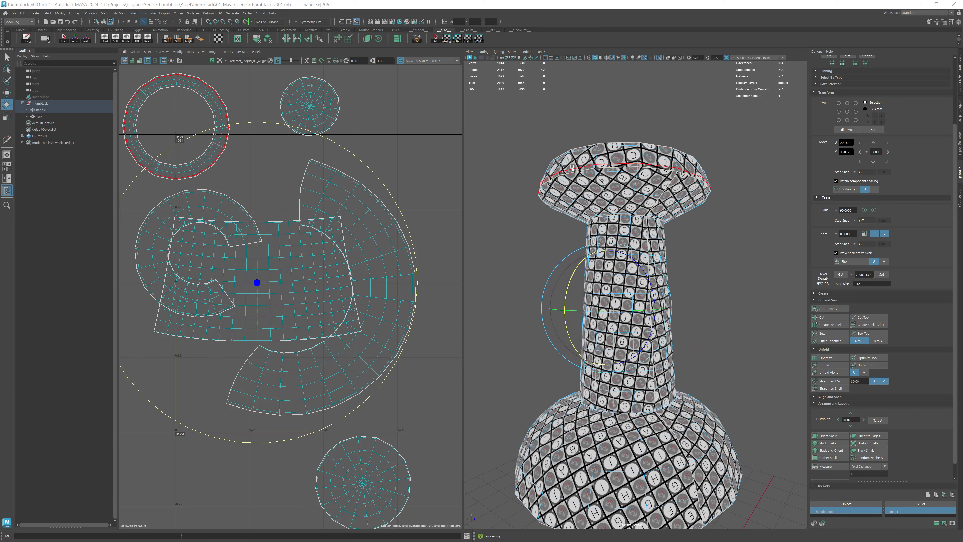
{"action": "left_click_drag", "start_coordinate": [574, 166], "coordinate": [646, 171], "text": "alt"}
Step: Select and frame the ring-shaped UV shell of the head's rim and check its stretching with UV distortion shading
{"action": "key", "text": "q"}
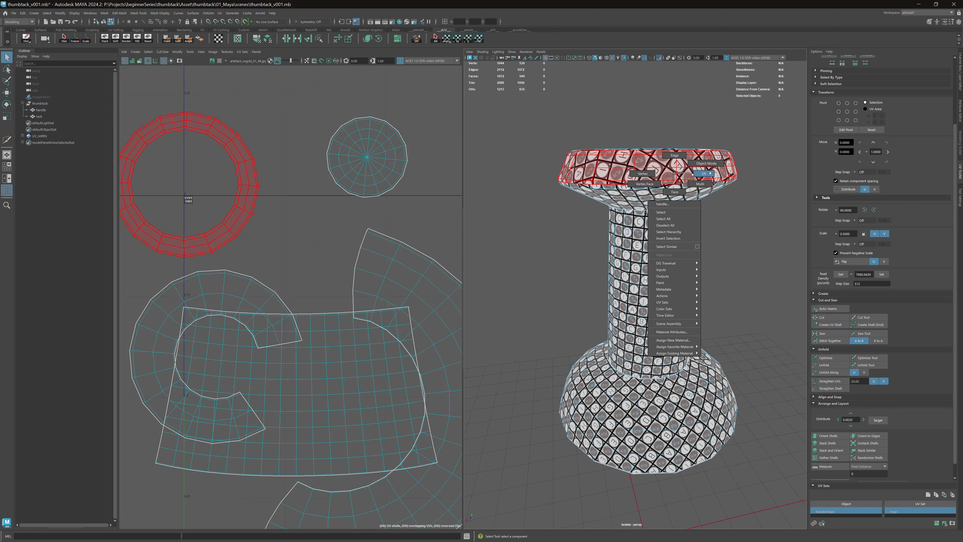
{"action": "right_click_drag", "start_coordinate": [638, 172], "coordinate": [693, 190]}
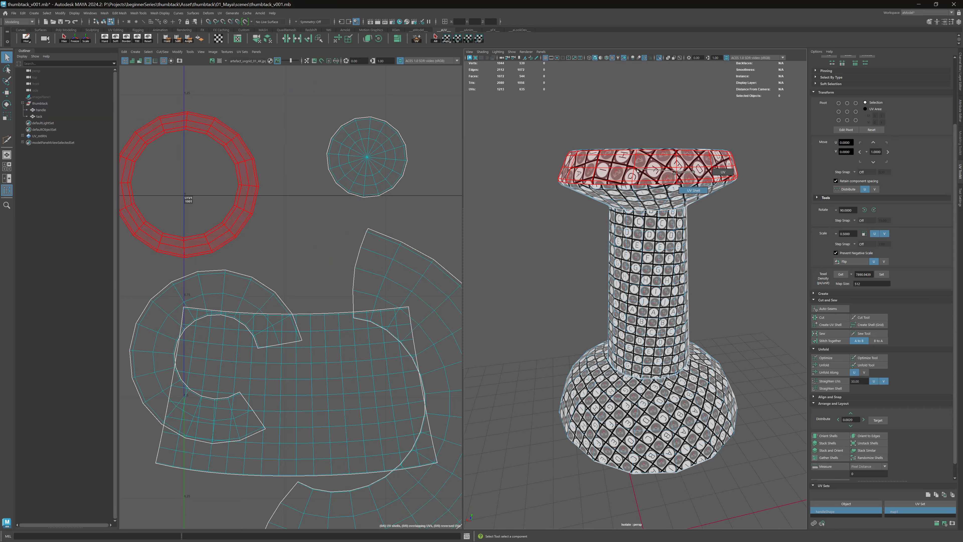
{"action": "left_click", "coordinate": [682, 180]}
{"action": "key", "text": "f"}
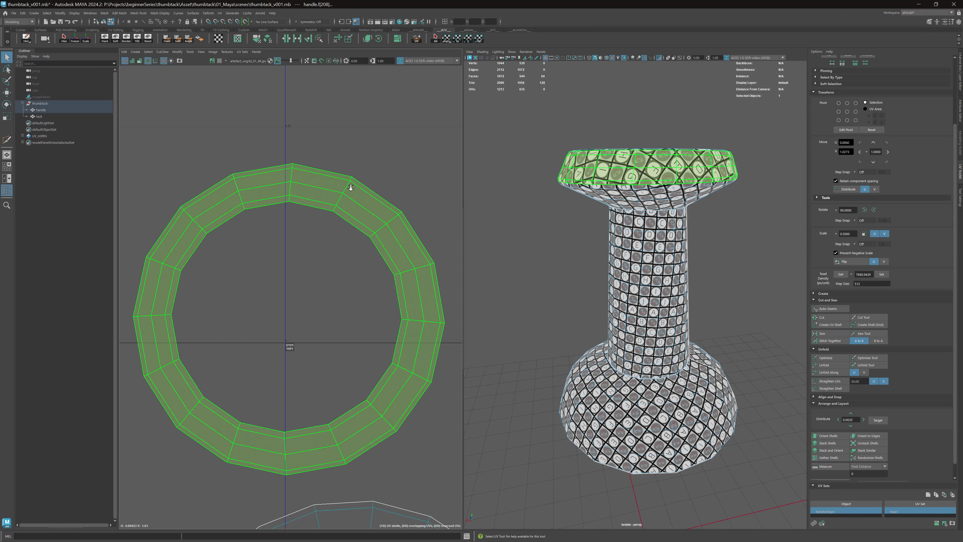
{"action": "right_click_drag", "start_coordinate": [350, 187], "coordinate": [351, 161], "text": "alt"}
{"action": "left_click", "coordinate": [140, 61]}
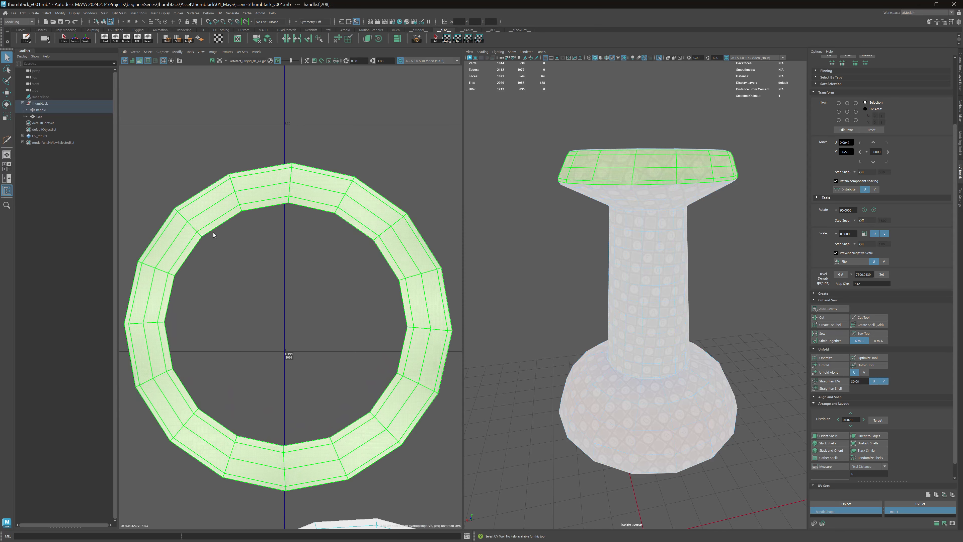
{"action": "left_click", "coordinate": [327, 152]}
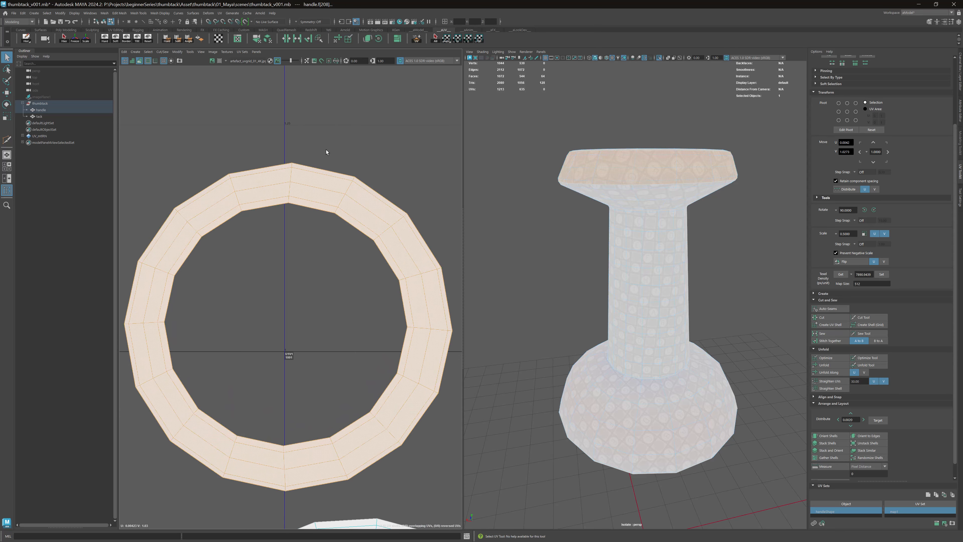
{"action": "left_click", "coordinate": [140, 61]}
Step: Cut the head rim's UV ring open along one vertical edge line across the rim
{"action": "scroll", "coordinate": [596, 139], "scroll_direction": "up", "scroll_amount": 3}
{"action": "left_click_drag", "start_coordinate": [595, 138], "coordinate": [682, 223], "text": "alt"}
{"action": "right_click_drag", "start_coordinate": [653, 224], "coordinate": [673, 215], "text": "alt"}
{"action": "left_click_drag", "start_coordinate": [673, 216], "coordinate": [653, 227], "text": "alt"}
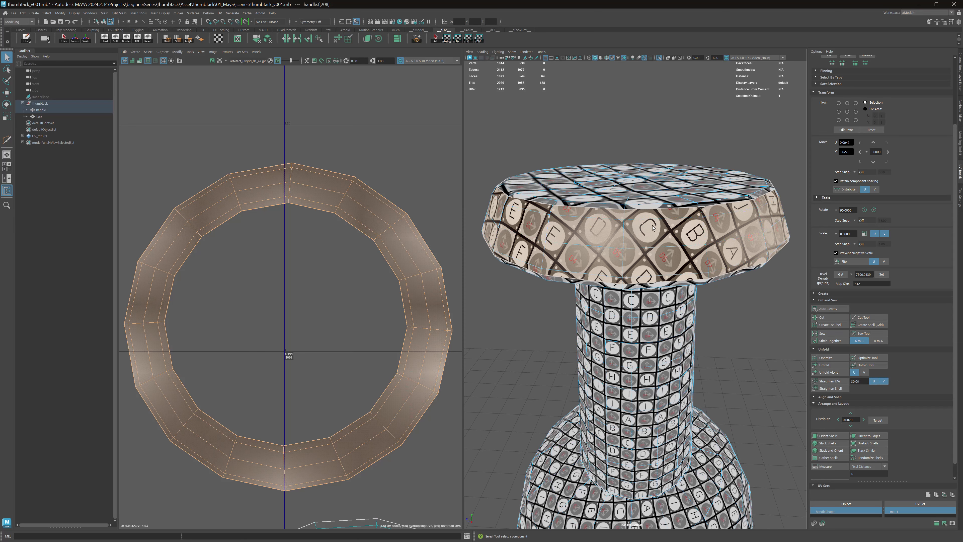
{"action": "right_click_drag", "start_coordinate": [653, 227], "coordinate": [653, 206]}
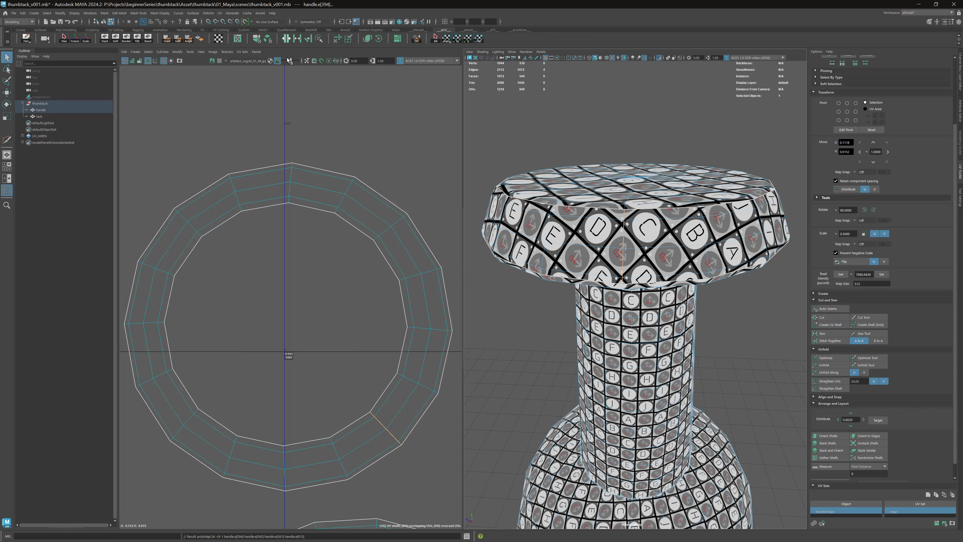
{"action": "left_click", "coordinate": [287, 38]}
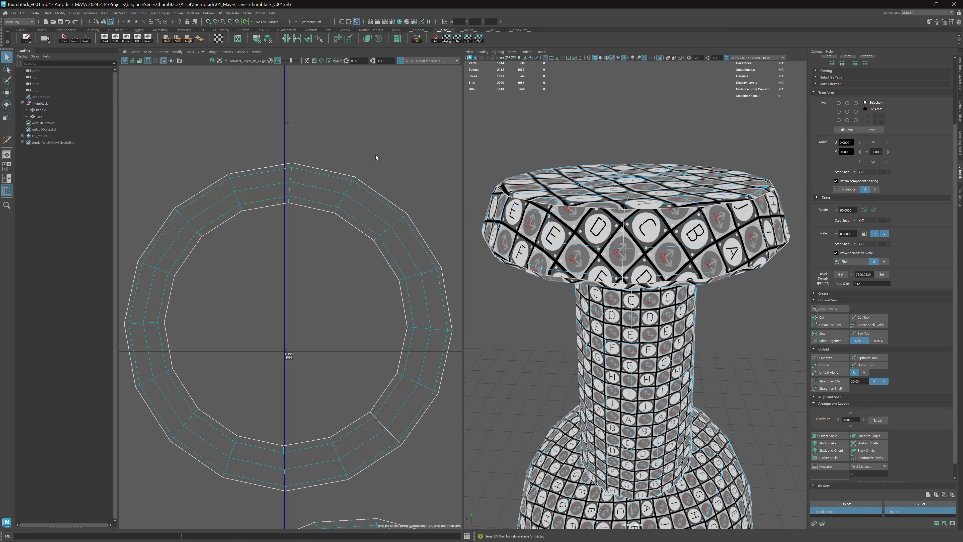
Step: Select the cut head-rim UV shell and unfold it
{"action": "left_click_drag", "start_coordinate": [601, 196], "coordinate": [584, 171], "text": "alt"}
{"action": "right_click_drag", "start_coordinate": [600, 224], "coordinate": [583, 180], "text": "alt"}
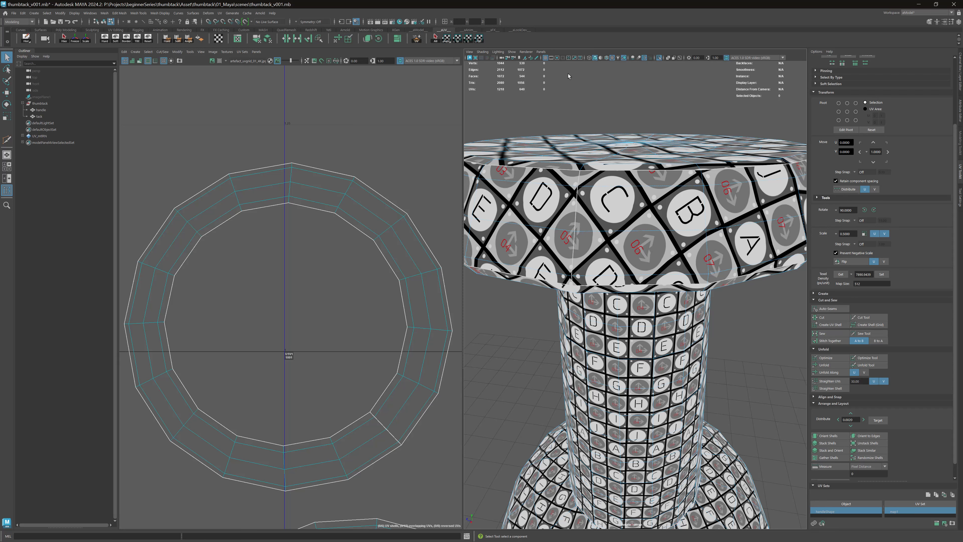
{"action": "left_click", "coordinate": [297, 196]}
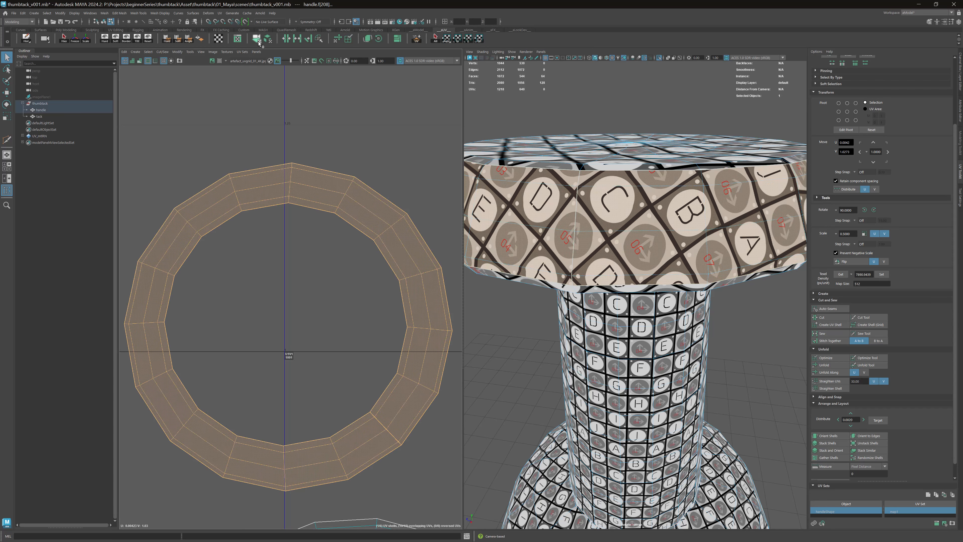
{"action": "left_click", "coordinate": [335, 40]}
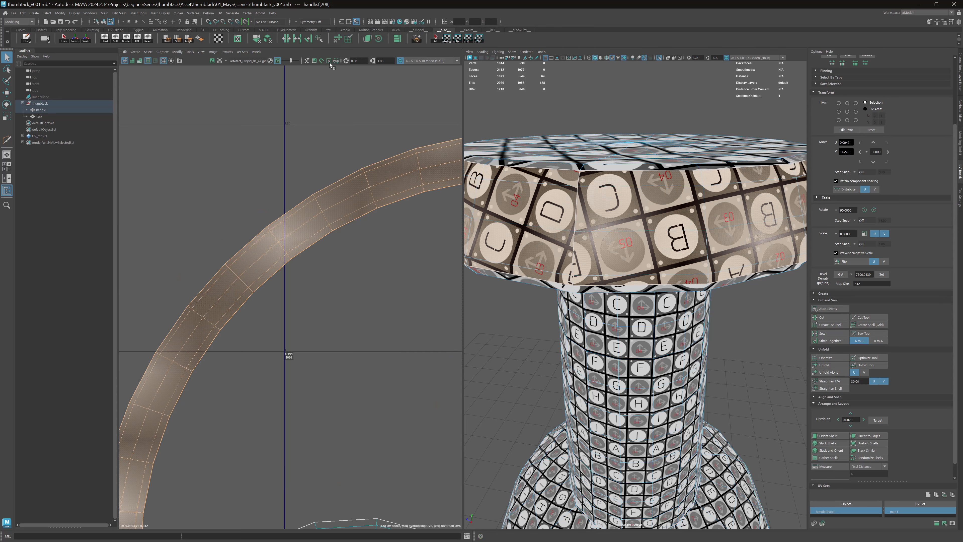
{"action": "right_click_drag", "start_coordinate": [393, 173], "coordinate": [261, 140], "text": "alt"}
{"action": "middle_click_drag", "start_coordinate": [403, 162], "coordinate": [298, 149], "text": "alt"}
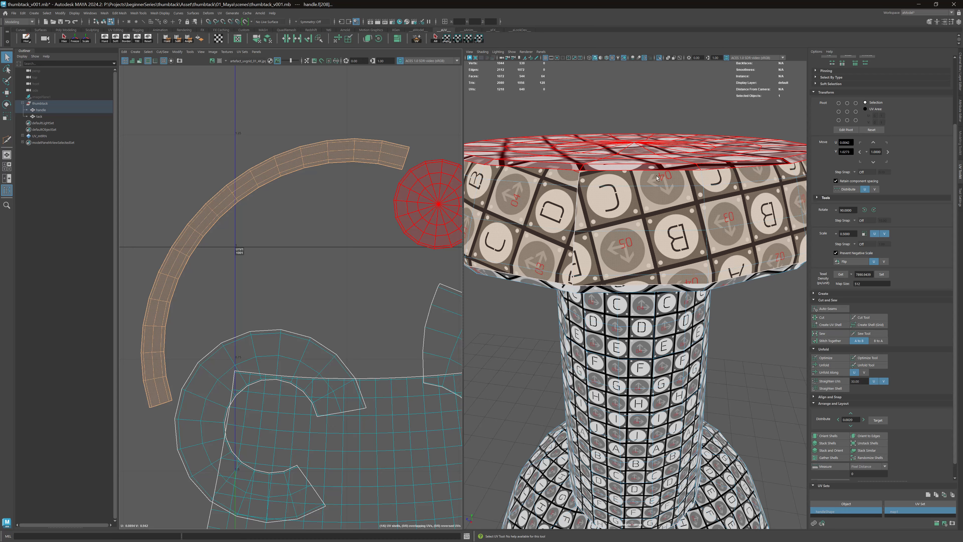
Step: Straighten the unfolded head-rim shell into a strip with Straighten Shell, using the edge loop running lengthwise along its middle
{"action": "key", "text": "f"}
{"action": "left_click_drag", "start_coordinate": [621, 155], "coordinate": [696, 242], "text": "alt"}
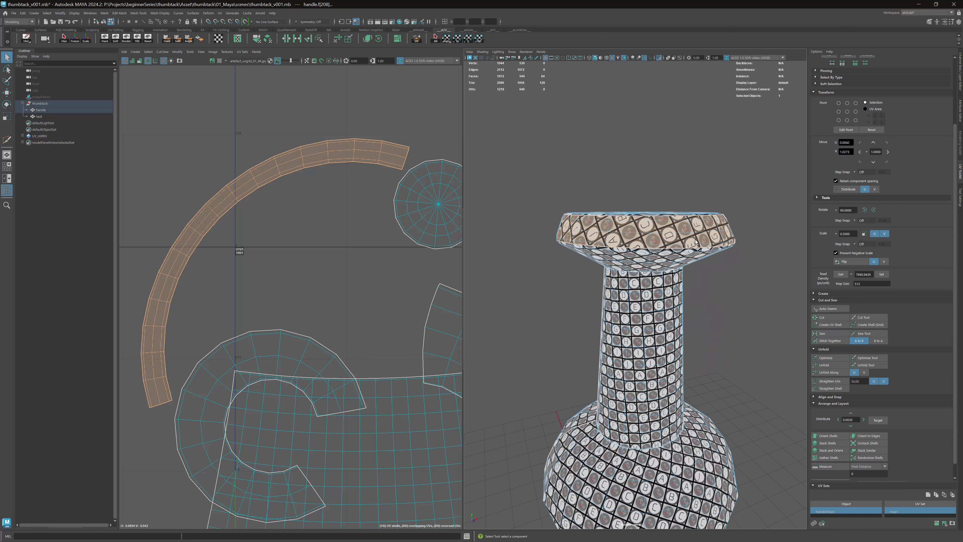
{"action": "right_click_drag", "start_coordinate": [696, 242], "coordinate": [712, 229], "text": "alt"}
{"action": "middle_click_drag", "start_coordinate": [658, 199], "coordinate": [651, 231], "text": "alt"}
{"action": "left_click_drag", "start_coordinate": [651, 231], "coordinate": [614, 222], "text": "alt"}
{"action": "right_click_drag", "start_coordinate": [614, 221], "coordinate": [623, 226], "text": "alt"}
{"action": "right_click_drag", "start_coordinate": [623, 227], "coordinate": [623, 213]}
{"action": "double_click", "coordinate": [260, 176]}
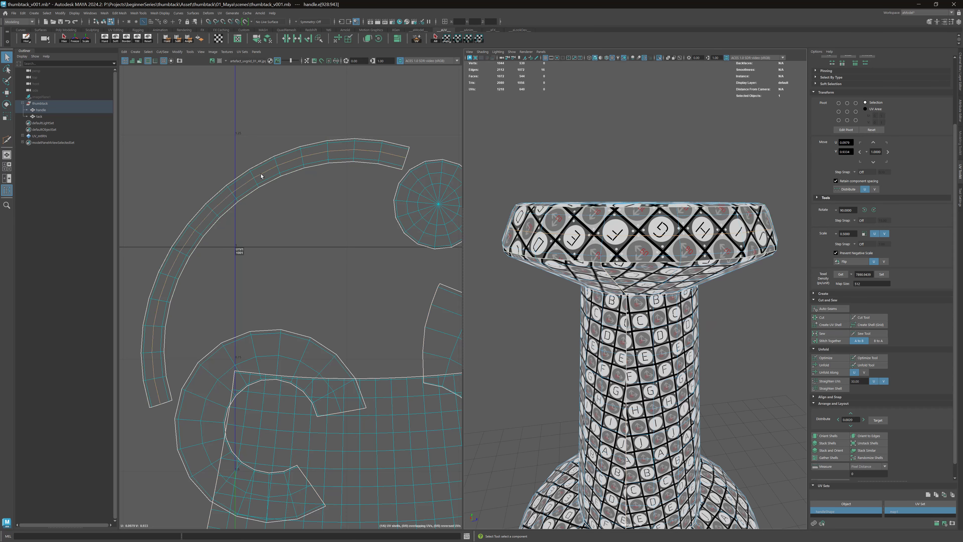
{"action": "scroll", "coordinate": [264, 176], "scroll_direction": "down", "scroll_amount": 1}
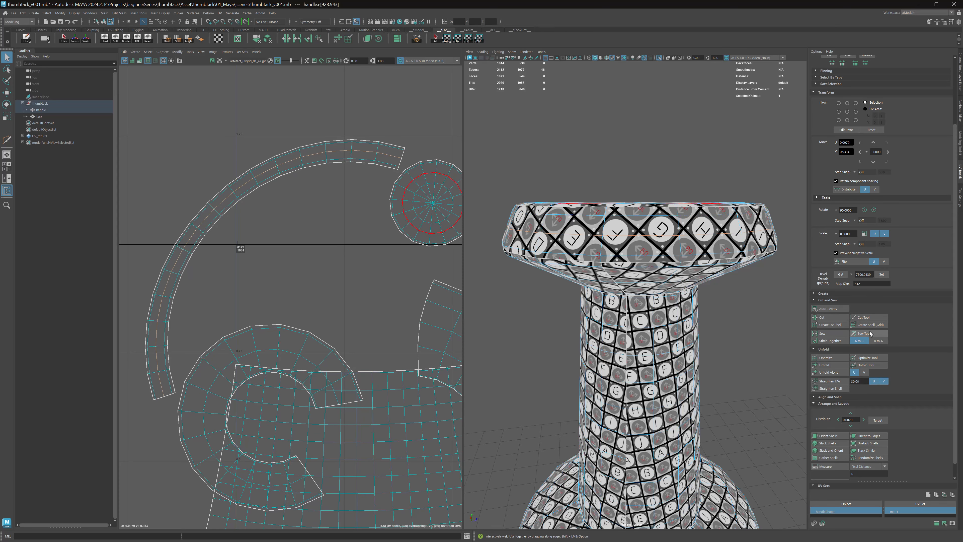
{"action": "left_click", "coordinate": [833, 389]}
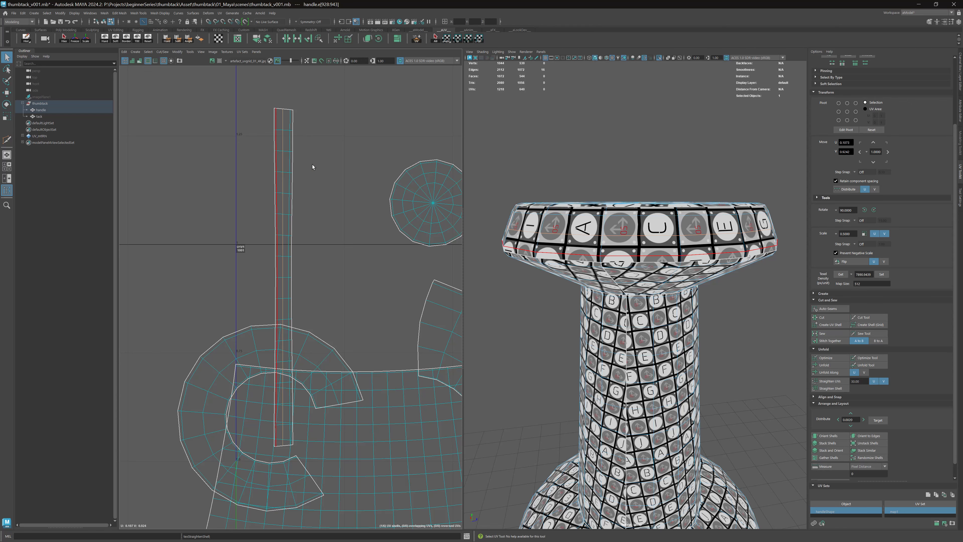
Step: Move the straightened head-rim strip clear of the overlapping shells, up and just left of the vertical axis in the UV layout
{"action": "key", "text": "F11"}
{"action": "double_click", "coordinate": [283, 179]}
{"action": "key", "text": "w"}
{"action": "left_click_drag", "start_coordinate": [284, 277], "coordinate": [206, 165]}
{"action": "middle_click_drag", "start_coordinate": [264, 122], "coordinate": [292, 204], "text": "alt"}
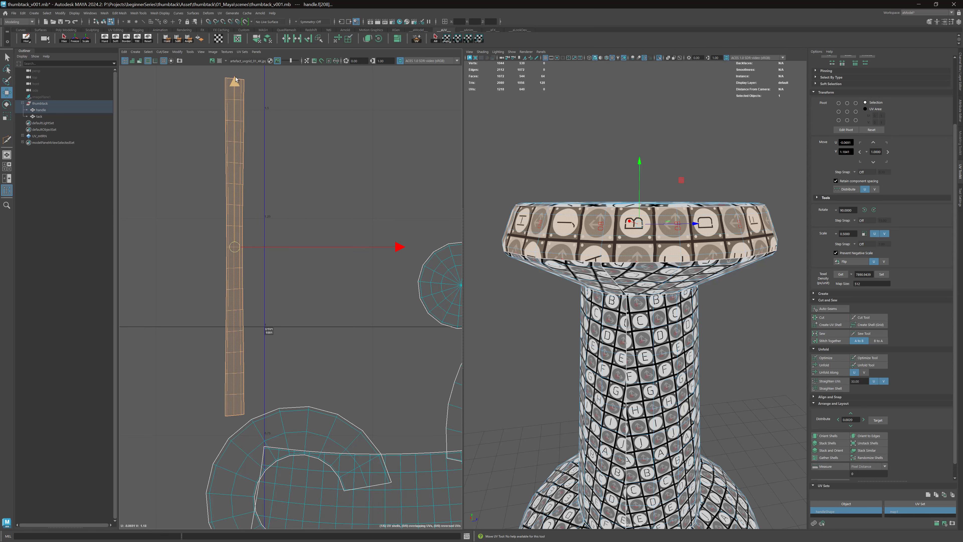
Step: Rotate the head-rim strip clockwise in three 90-degree turns so it lies horizontally in the UV layout
{"action": "left_click_drag", "start_coordinate": [562, 181], "coordinate": [587, 182], "text": "alt"}
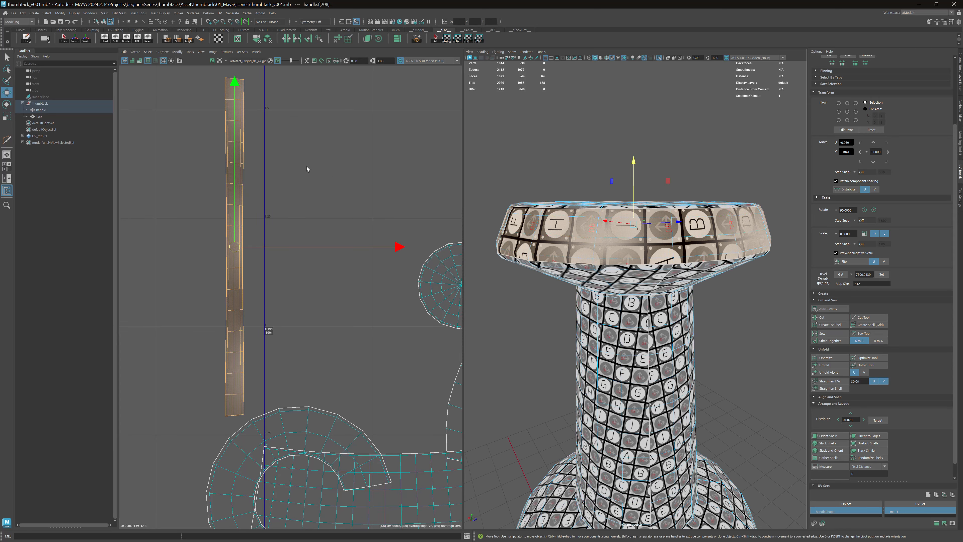
{"action": "key", "text": "alt+F12"}
{"action": "left_click", "coordinate": [233, 126]}
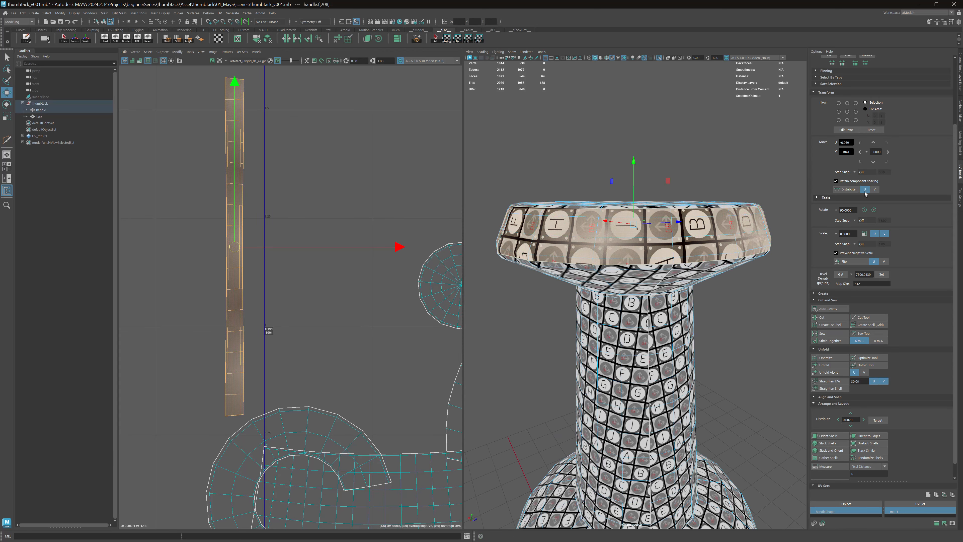
{"action": "left_click", "coordinate": [874, 210]}
{"action": "left_click", "coordinate": [874, 209]}
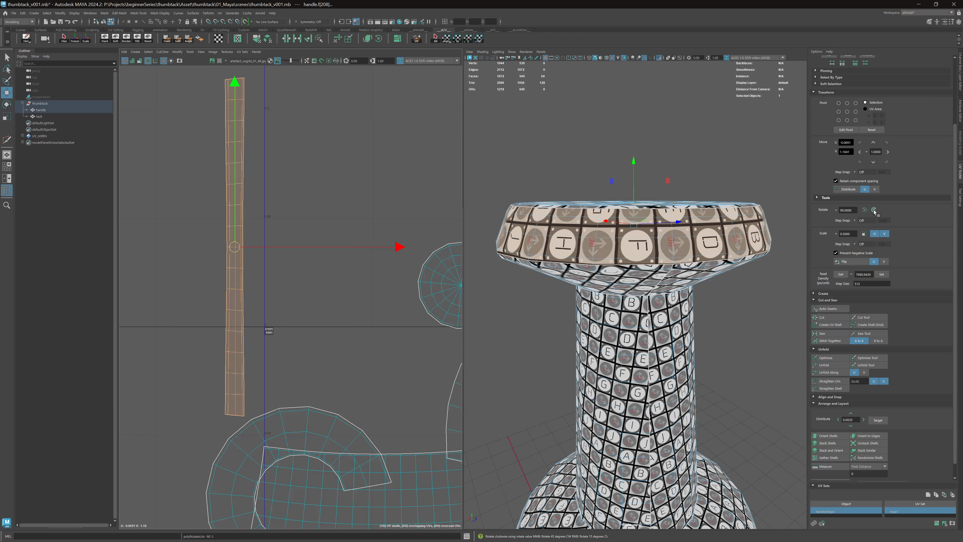
{"action": "left_click", "coordinate": [874, 210]}
{"action": "left_click_drag", "start_coordinate": [580, 189], "coordinate": [592, 192], "text": "alt"}
{"action": "middle_click_drag", "start_coordinate": [368, 201], "coordinate": [458, 182], "text": "alt"}
{"action": "right_click_drag", "start_coordinate": [425, 183], "coordinate": [403, 184], "text": "alt"}
{"action": "middle_click_drag", "start_coordinate": [402, 184], "coordinate": [375, 185], "text": "alt"}
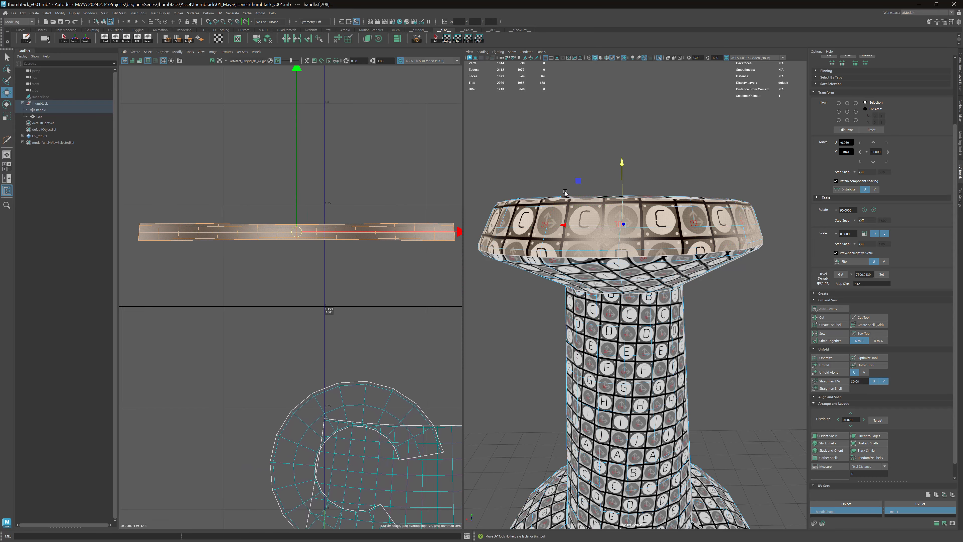
Step: Optimize the horizontal head-rim strip's UVs to reduce distortion
{"action": "left_click", "coordinate": [358, 195]}
{"action": "left_click_drag", "start_coordinate": [333, 209], "coordinate": [304, 245]}
{"action": "left_click", "coordinate": [348, 38]}
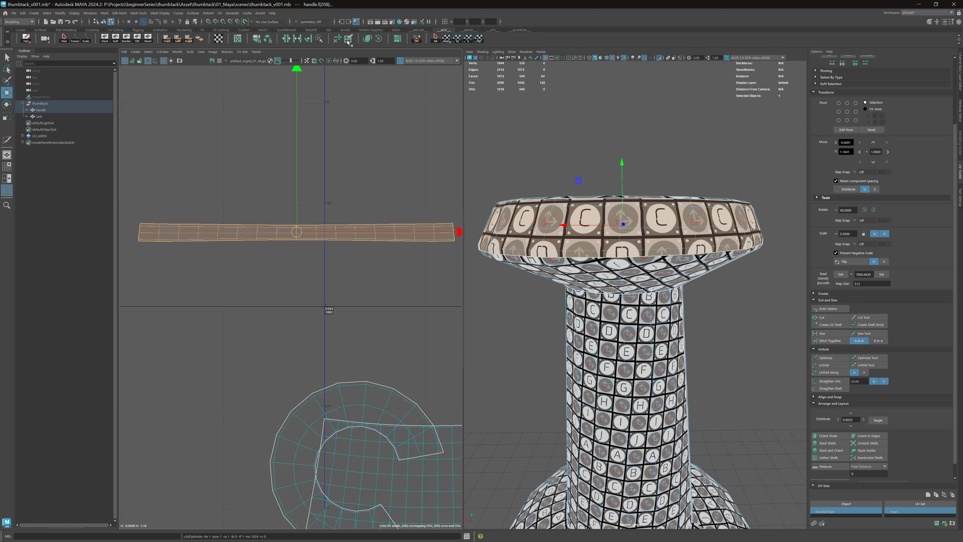
{"action": "left_click", "coordinate": [335, 110]}
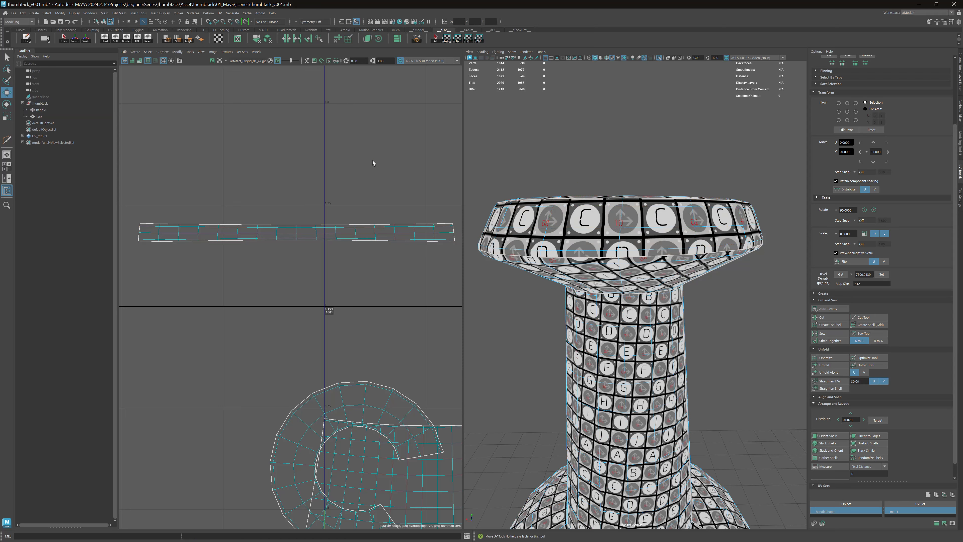
{"action": "left_click", "coordinate": [358, 229]}
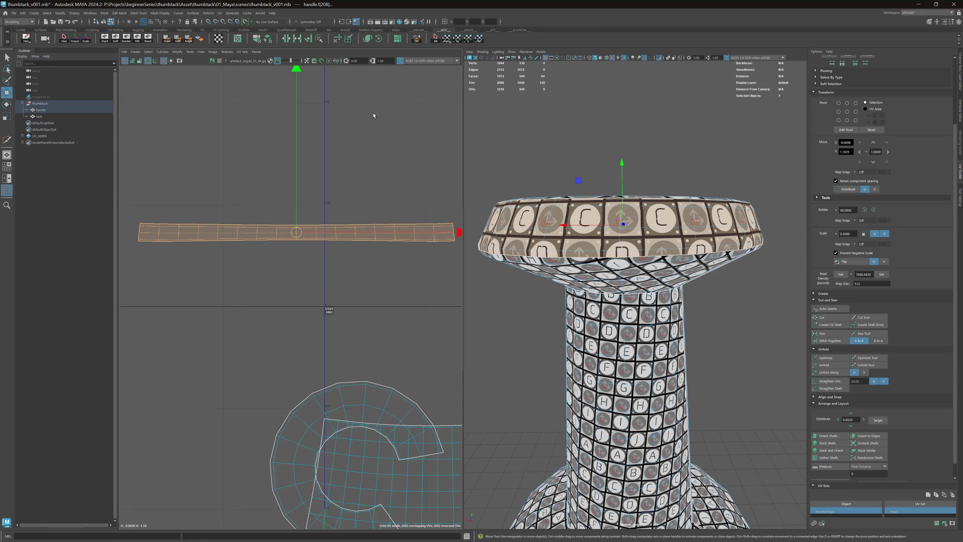
{"action": "left_click", "coordinate": [337, 39]}
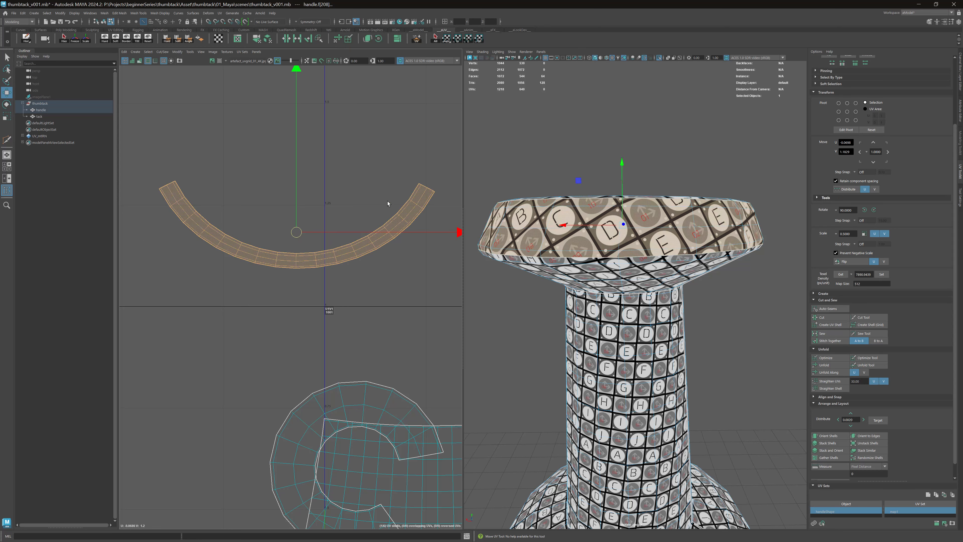
{"action": "key", "text": "ctrl+z"}
Step: Optimize the head-rim strip further, and straighten all its UVs along U and V into an even rectangle with Straighten UVs
{"action": "left_click", "coordinate": [348, 38]}
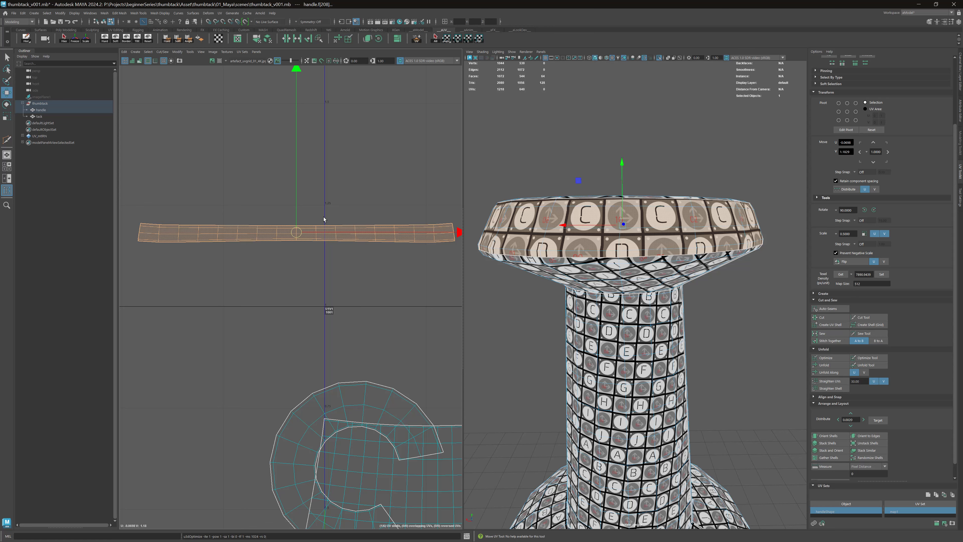
{"action": "left_click", "coordinate": [348, 38]}
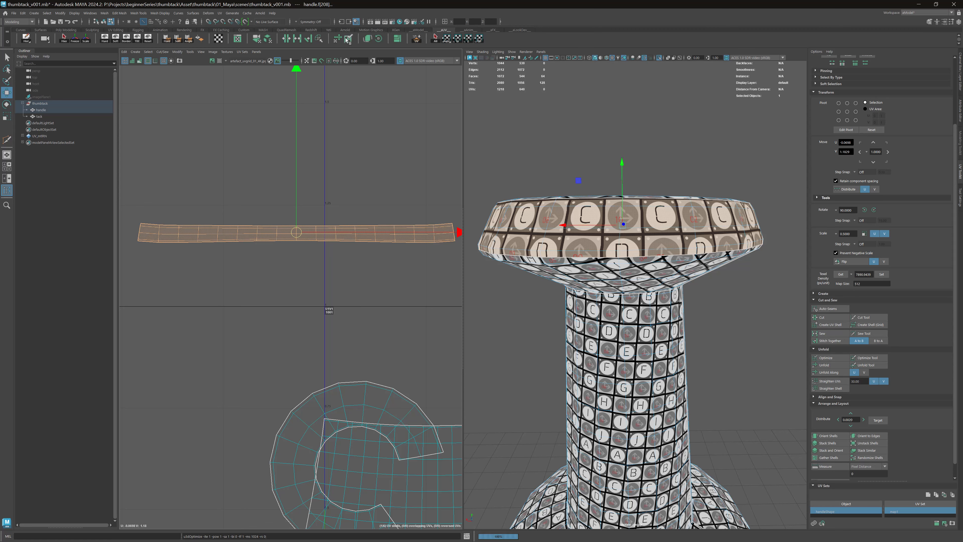
{"action": "right_click", "coordinate": [348, 238]}
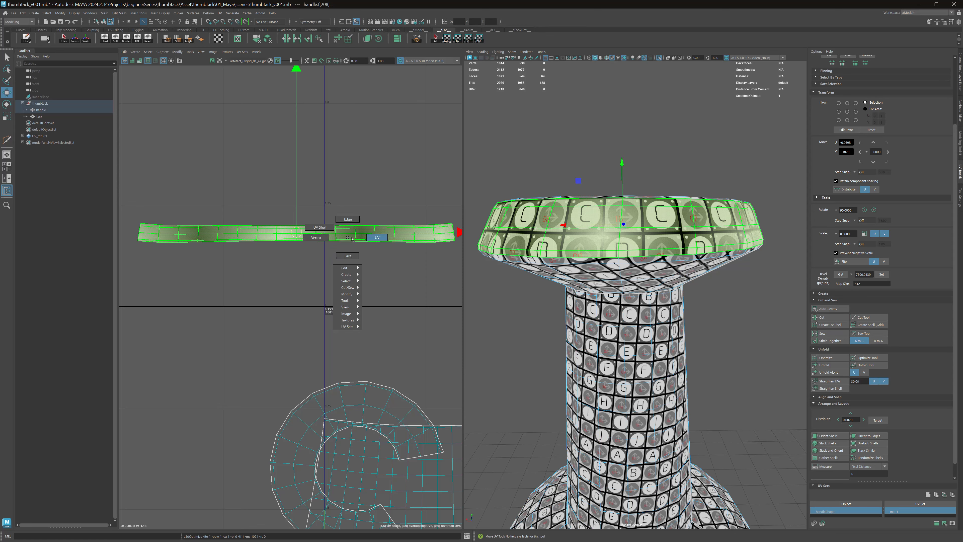
{"action": "left_click", "coordinate": [376, 238]}
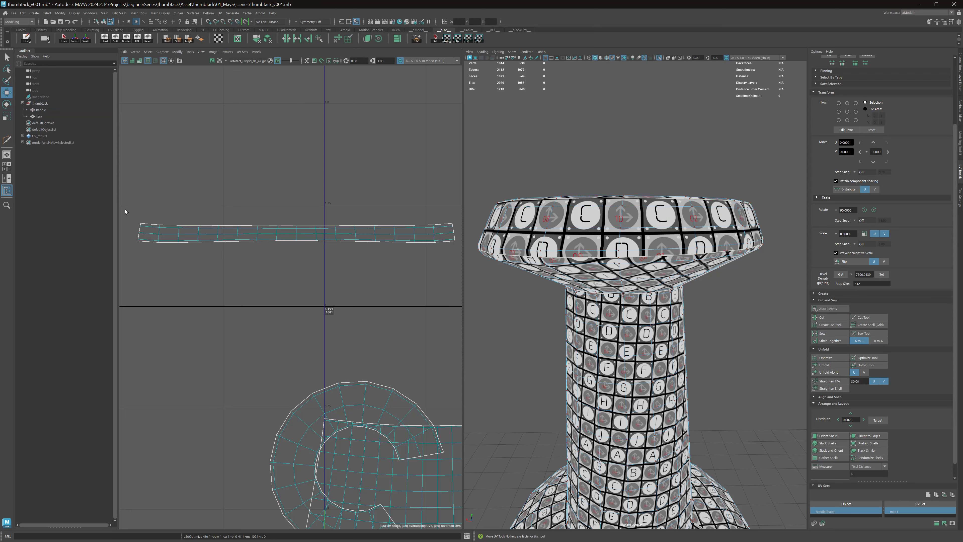
{"action": "left_click_drag", "start_coordinate": [125, 211], "coordinate": [465, 262]}
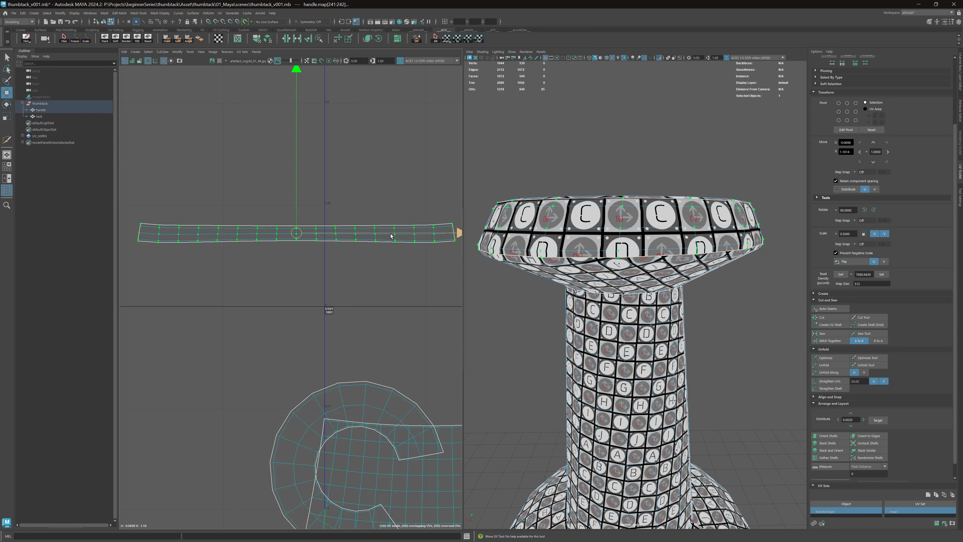
{"action": "left_click", "coordinate": [837, 382]}
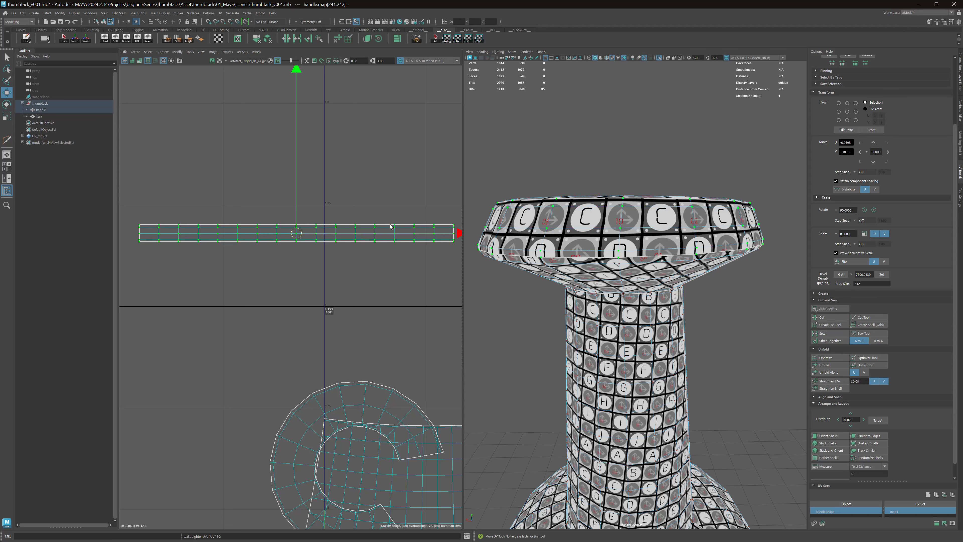
{"action": "scroll", "coordinate": [432, 215], "scroll_direction": "up", "scroll_amount": 5}
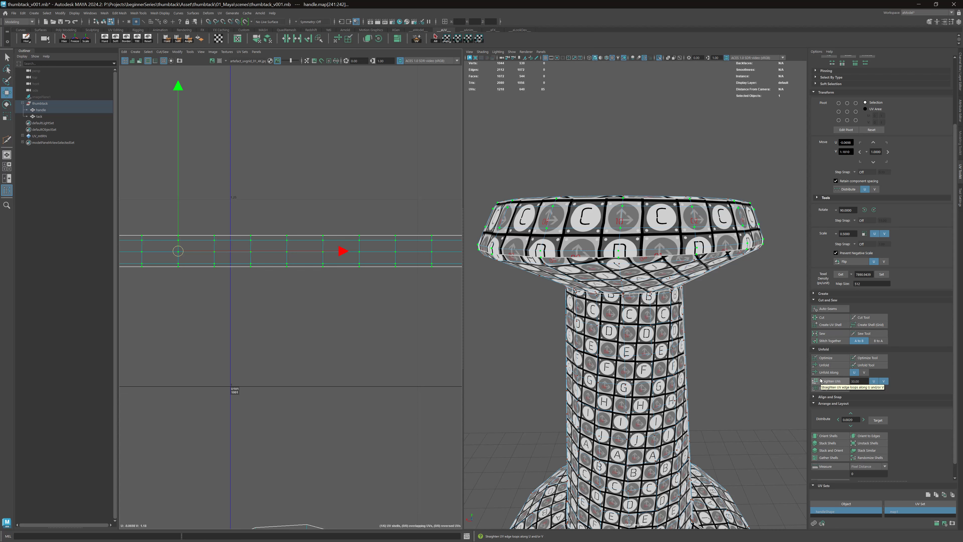
{"action": "scroll", "coordinate": [350, 193], "scroll_direction": "down", "scroll_amount": 4}
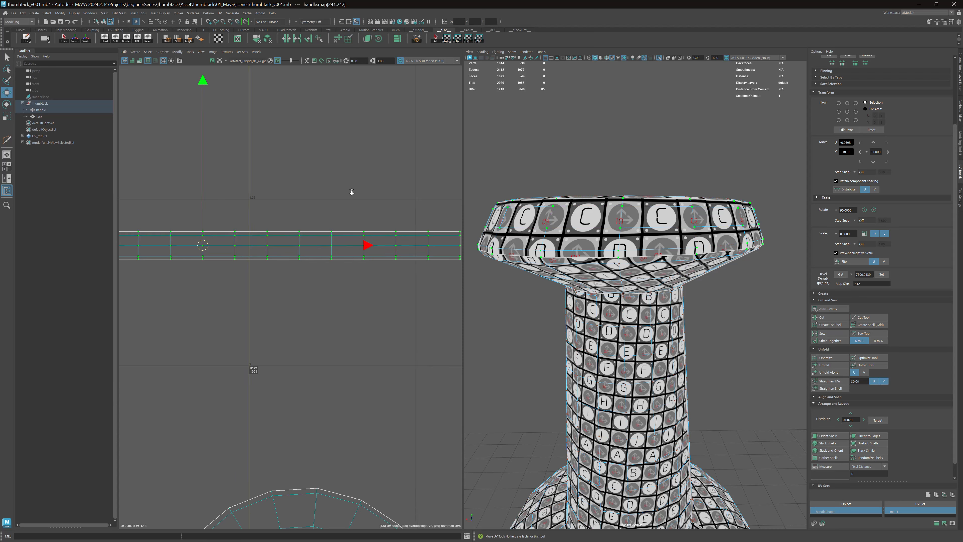
{"action": "scroll", "coordinate": [166, 217], "scroll_direction": "down", "scroll_amount": 2}
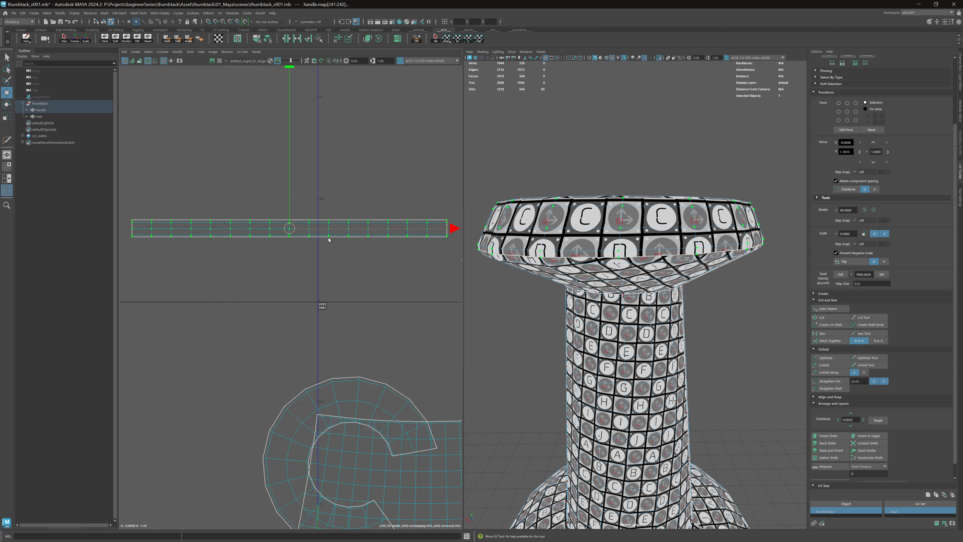
{"action": "left_click_drag", "start_coordinate": [620, 174], "coordinate": [693, 172], "text": "alt"}
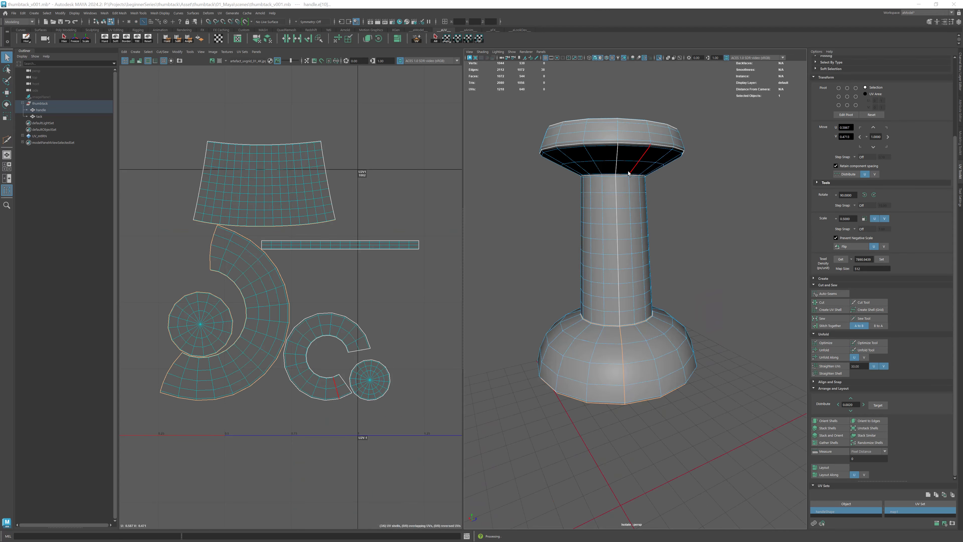
Step: Turn the checker texture display on with UV shell selection active and examine the pattern around the shaft and its seam
{"action": "left_click_drag", "start_coordinate": [628, 174], "coordinate": [661, 169], "text": "alt"}
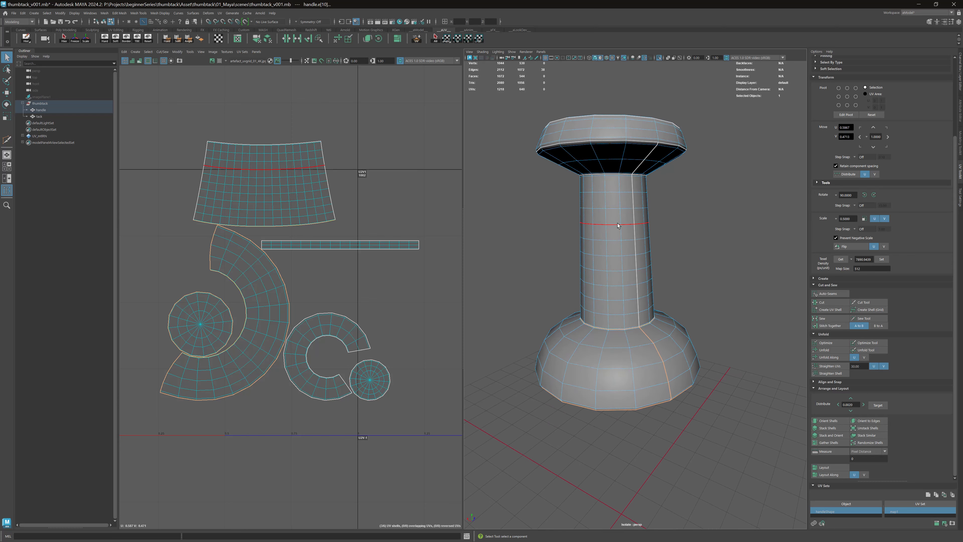
{"action": "key", "text": "F9"}
{"action": "right_click_drag", "start_coordinate": [637, 215], "coordinate": [671, 216]}
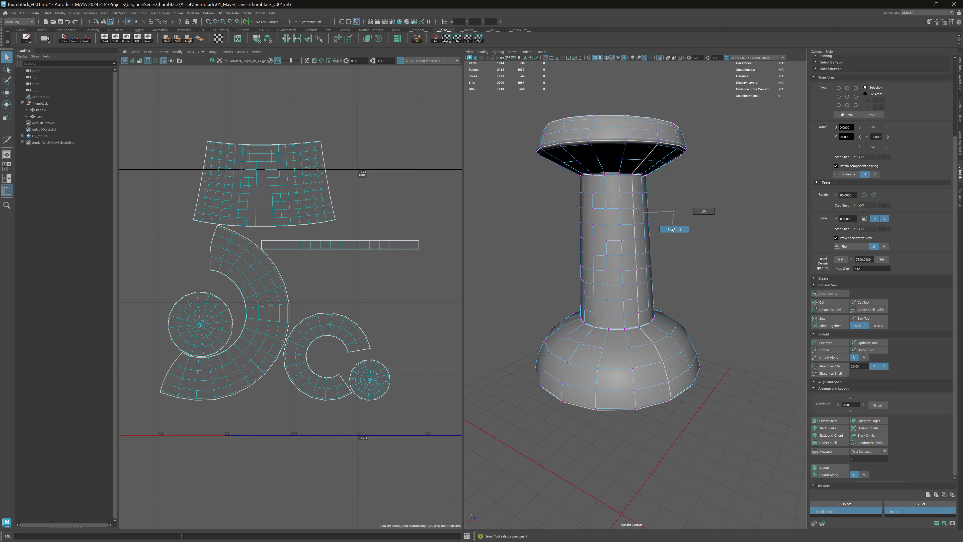
{"action": "left_click", "coordinate": [601, 57]}
{"action": "scroll", "coordinate": [600, 213], "scroll_direction": "up", "scroll_amount": 8}
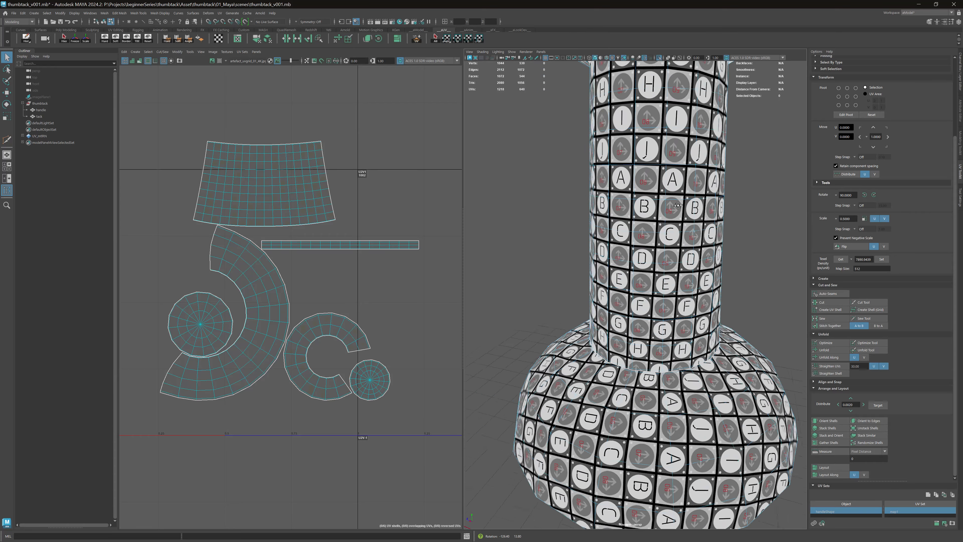
{"action": "scroll", "coordinate": [673, 182], "scroll_direction": "down", "scroll_amount": 6}
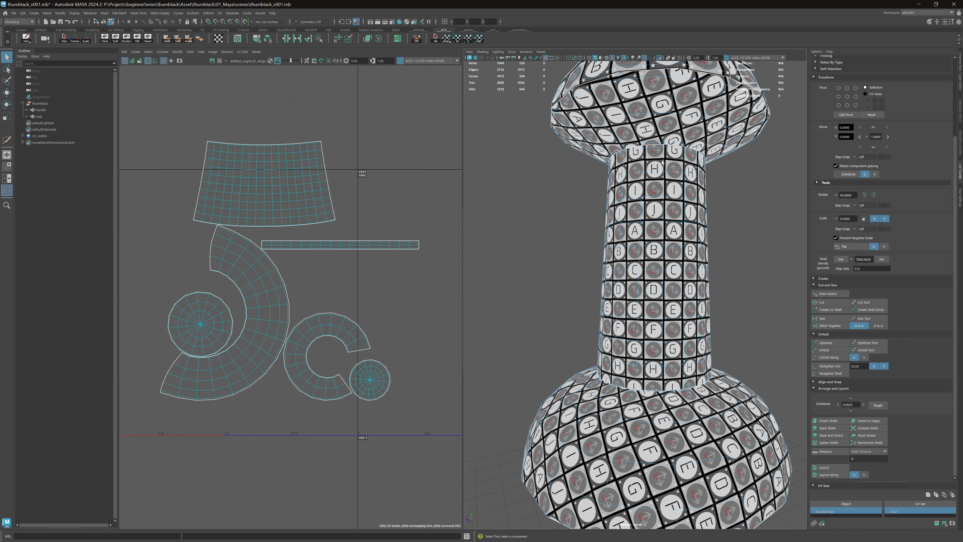
{"action": "left_click_drag", "start_coordinate": [661, 205], "coordinate": [531, 239], "text": "alt"}
{"action": "right_click_drag", "start_coordinate": [531, 239], "coordinate": [603, 320], "text": "alt"}
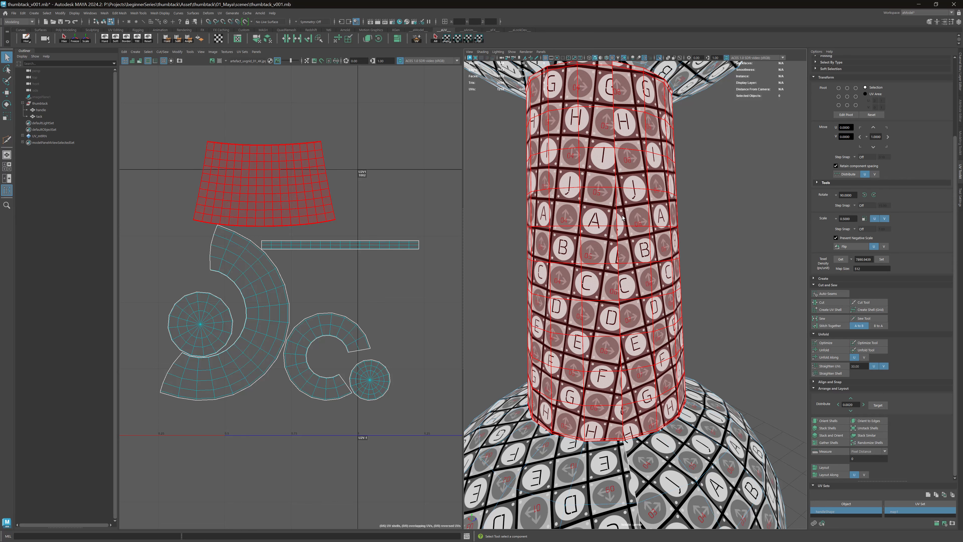
{"action": "right_click_drag", "start_coordinate": [623, 219], "coordinate": [577, 182], "text": "alt"}
Step: Select all UVs of the shaft shell and move them up and slightly right, away from the curved shell below
{"action": "left_click", "coordinate": [311, 163]}
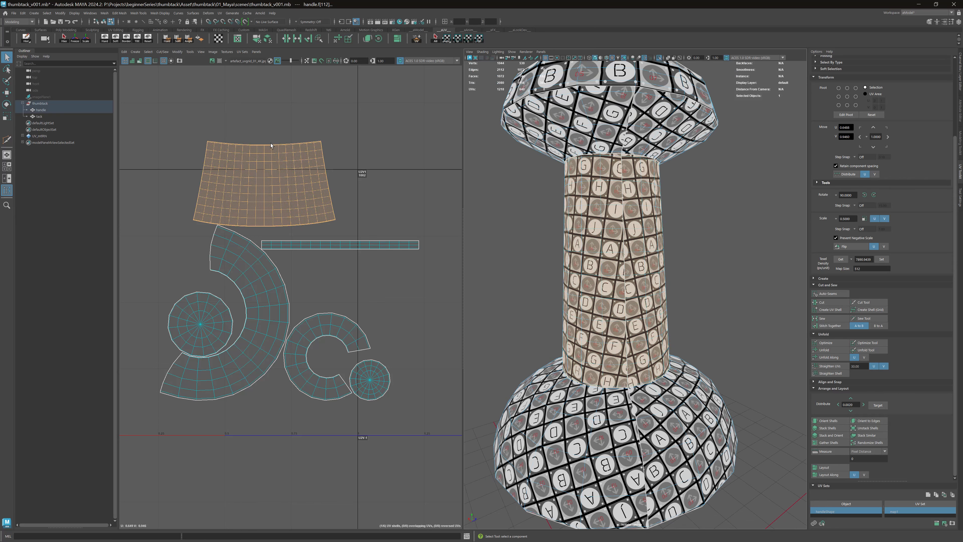
{"action": "key", "text": "f"}
{"action": "right_click_drag", "start_coordinate": [320, 191], "coordinate": [352, 191]}
{"action": "double_click", "coordinate": [331, 196]}
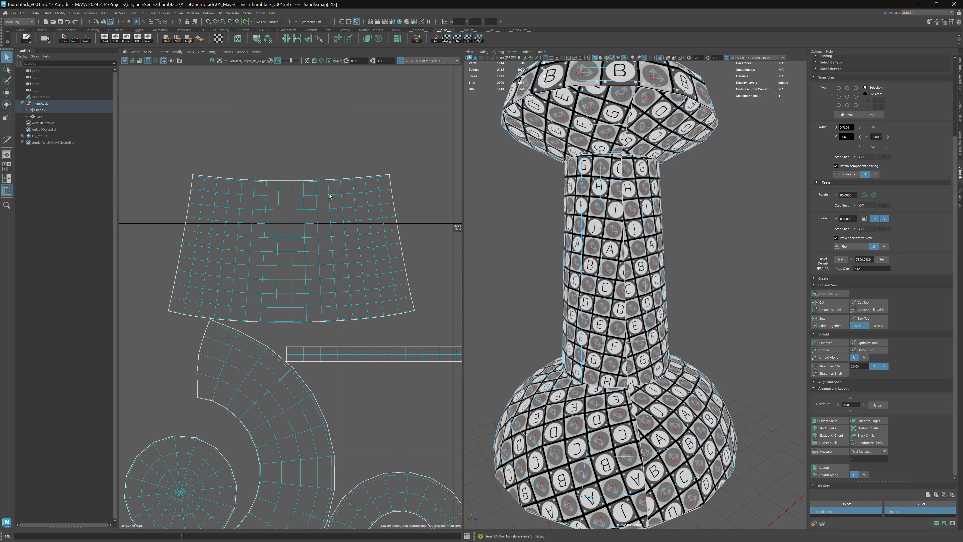
{"action": "key", "text": "w"}
{"action": "left_click_drag", "start_coordinate": [291, 248], "coordinate": [312, 193]}
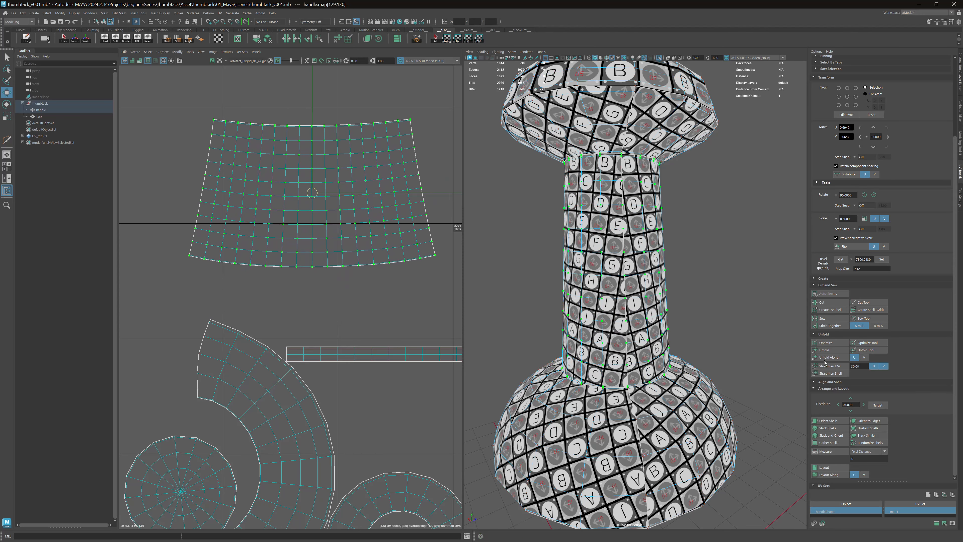
Step: Straighten the shaft shell along U and V into a rectangular grid with Straighten UVs, and check the checker texture around the shaft
{"action": "left_click", "coordinate": [837, 366]}
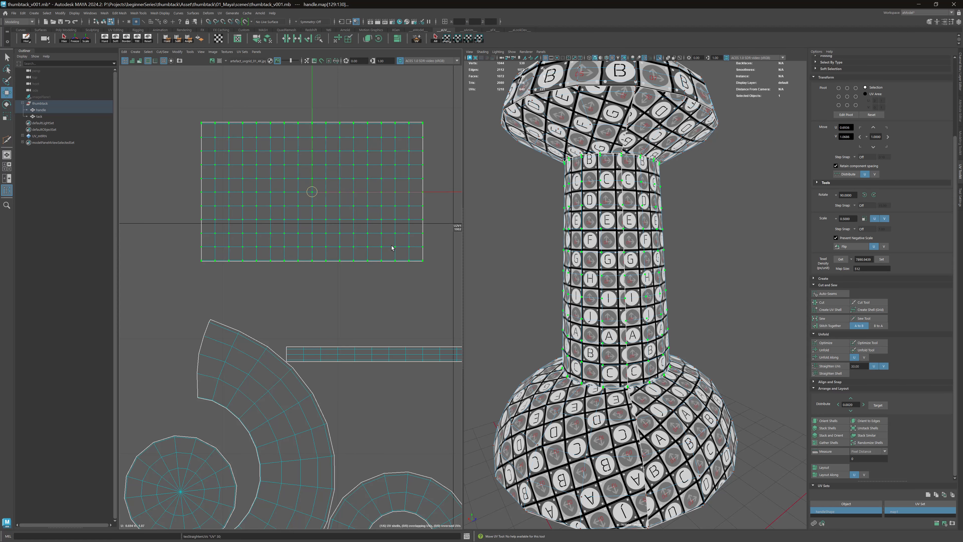
{"action": "left_click_drag", "start_coordinate": [594, 243], "coordinate": [610, 231], "text": "alt"}
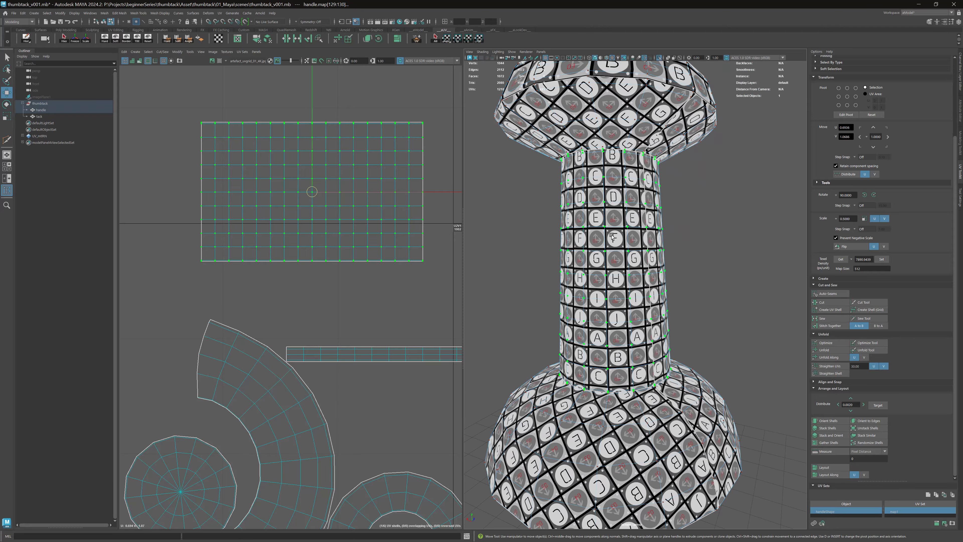
{"action": "right_click_drag", "start_coordinate": [610, 233], "coordinate": [623, 235], "text": "alt"}
{"action": "left_click_drag", "start_coordinate": [622, 235], "coordinate": [617, 235], "text": "alt"}
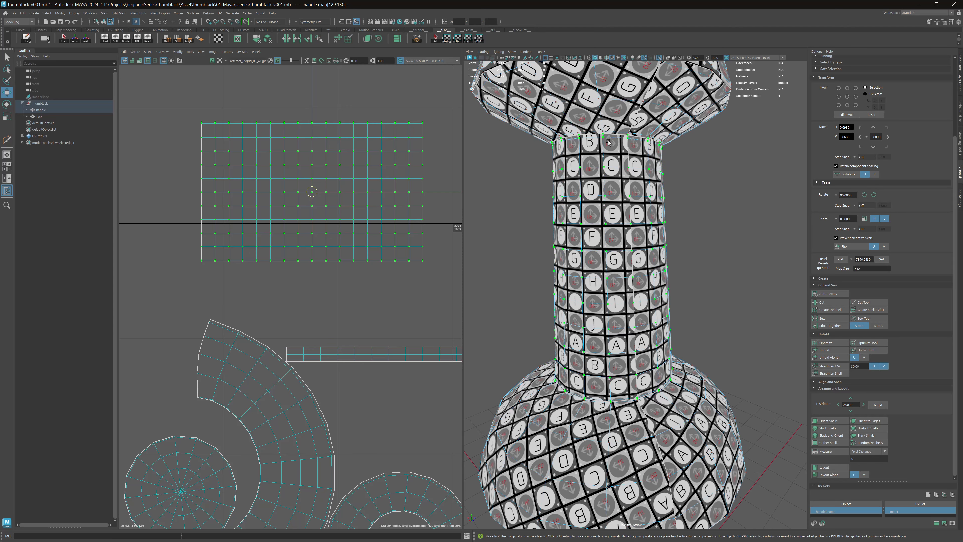
{"action": "left_click_drag", "start_coordinate": [621, 188], "coordinate": [615, 188], "text": "alt"}
{"action": "right_click_drag", "start_coordinate": [615, 188], "coordinate": [640, 197], "text": "alt"}
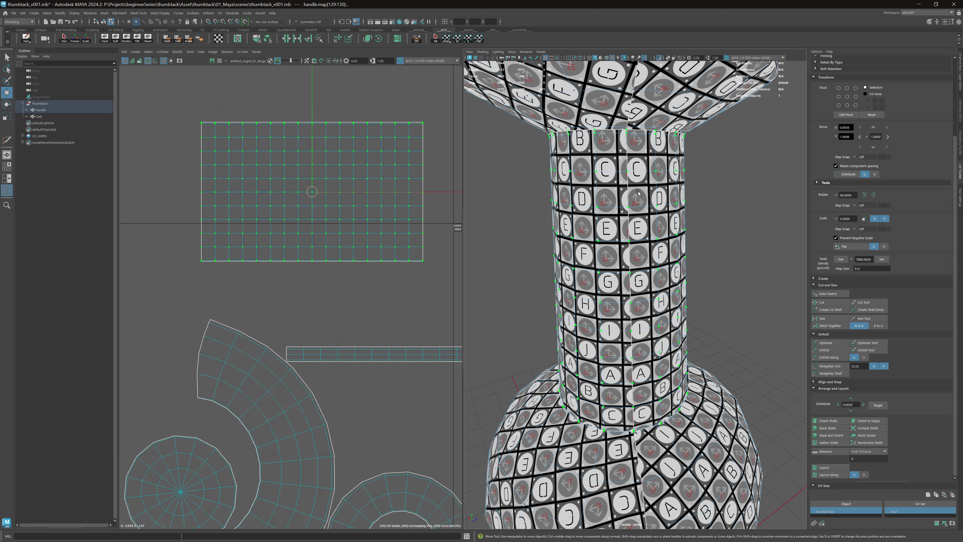
{"action": "left_click_drag", "start_coordinate": [644, 192], "coordinate": [630, 157], "text": "alt"}
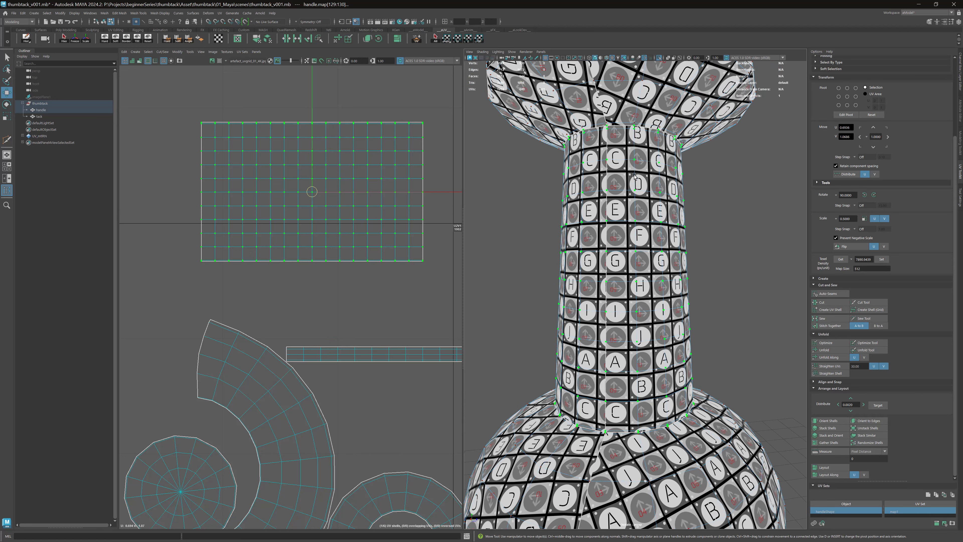
{"action": "left_click_drag", "start_coordinate": [634, 255], "coordinate": [750, 226], "text": "alt"}
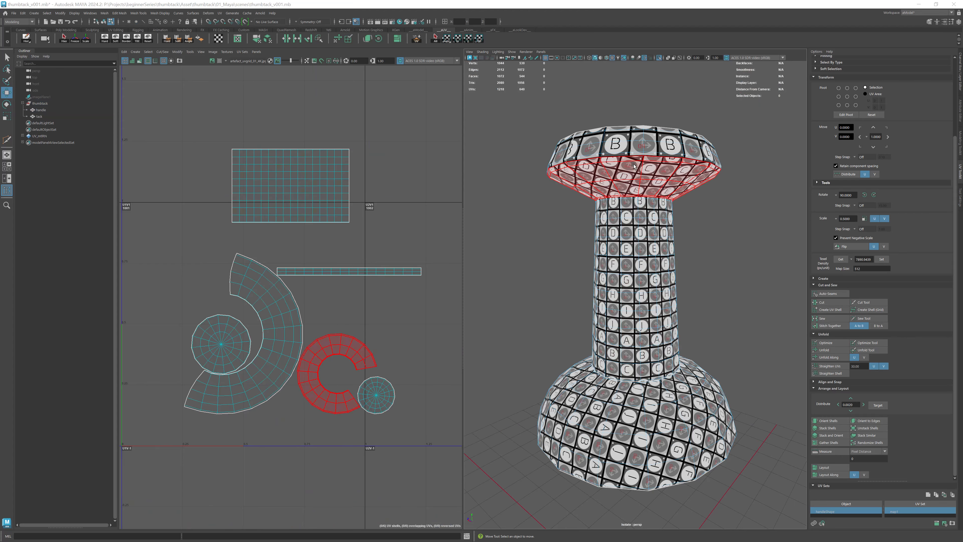
Step: Select the ring-shaped UV shell of the head's underside and turn off the checker texture display to inspect the edges and seam there
{"action": "left_click_drag", "start_coordinate": [633, 166], "coordinate": [646, 133], "text": "alt"}
{"action": "left_click", "coordinate": [645, 138]}
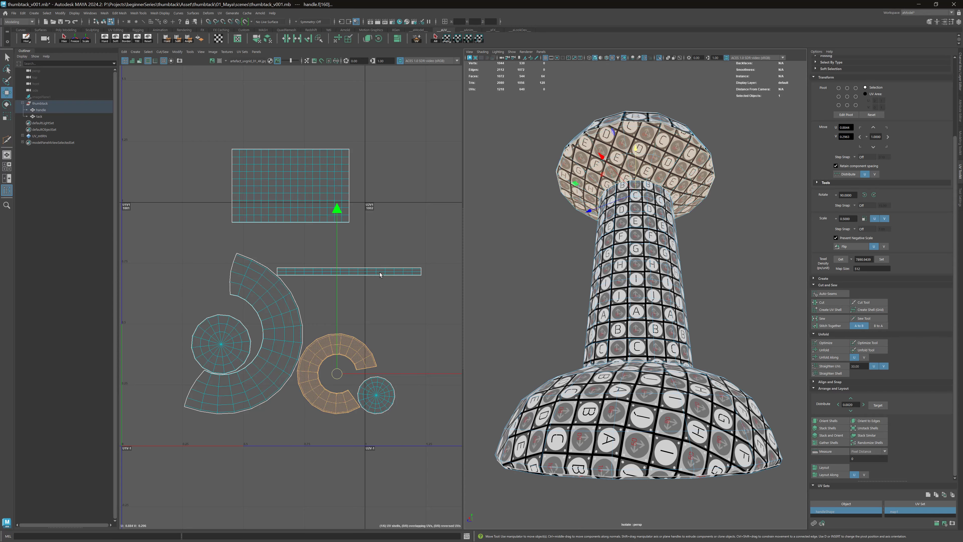
{"action": "key", "text": "f"}
{"action": "left_click_drag", "start_coordinate": [608, 172], "coordinate": [751, 257], "text": "alt"}
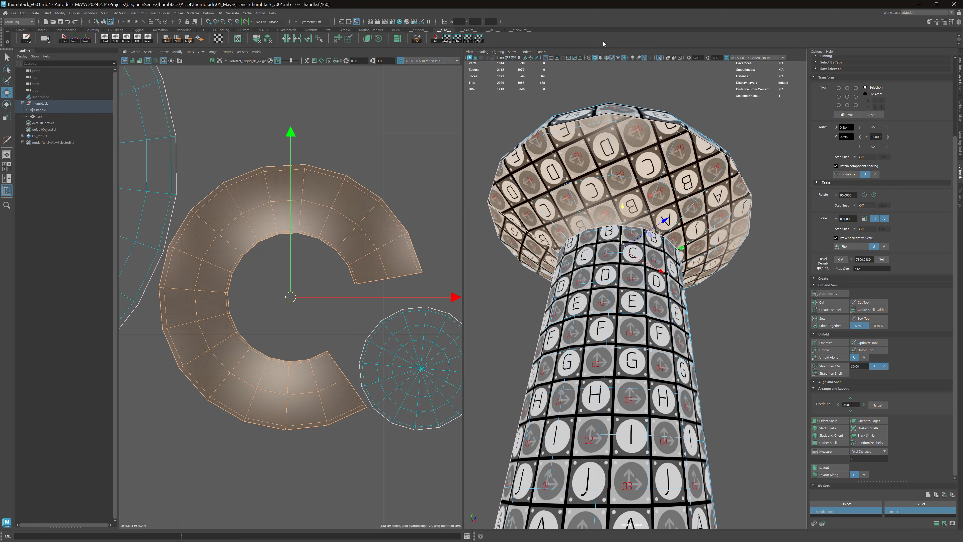
{"action": "left_click", "coordinate": [597, 58]}
{"action": "left_click_drag", "start_coordinate": [637, 140], "coordinate": [419, 145], "text": "alt"}
{"action": "middle_click_drag", "start_coordinate": [687, 157], "coordinate": [666, 177], "text": "alt"}
{"action": "right_click_drag", "start_coordinate": [667, 177], "coordinate": [712, 179], "text": "alt"}
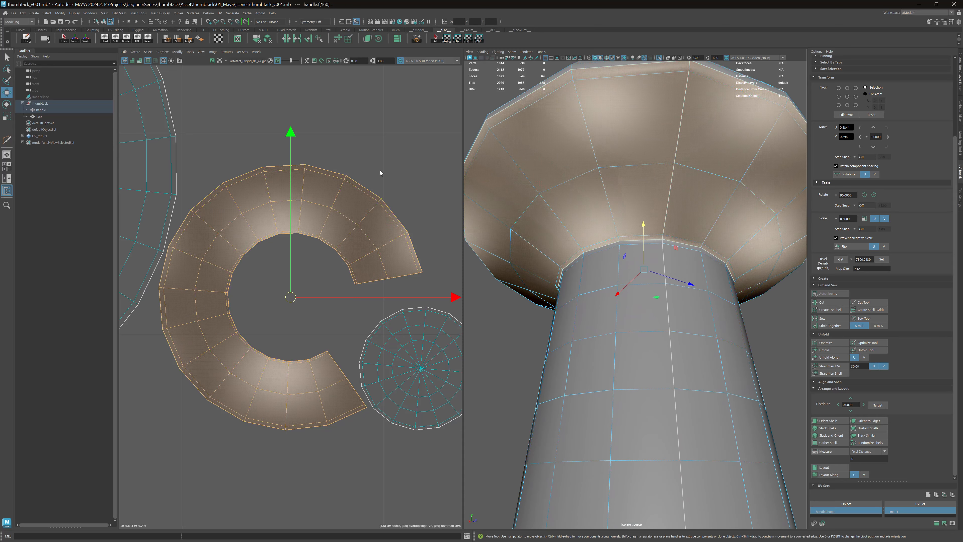
Step: Set the selection constraint to UV Edge Loop and select the border edge loop of the ring-shaped underside shell
{"action": "middle_click_drag", "start_coordinate": [389, 164], "coordinate": [376, 136], "text": "alt"}
{"action": "right_click_drag", "start_coordinate": [377, 136], "coordinate": [413, 217], "text": "alt"}
{"action": "middle_click_drag", "start_coordinate": [419, 243], "coordinate": [404, 150], "text": "alt"}
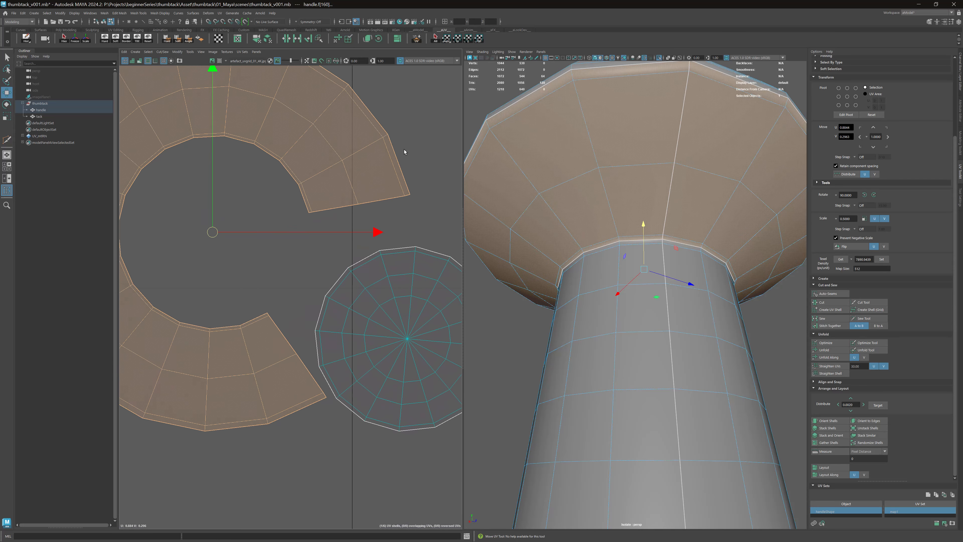
{"action": "mouse_move", "coordinate": [404, 150]}
{"action": "right_mouse_down", "text": "alt"}
{"action": "mouse_move", "coordinate": [396, 160]}
{"action": "mouse_move", "coordinate": [396, 141]}
{"action": "right_mouse_up", "text": "alt"}
{"action": "key", "text": "q"}
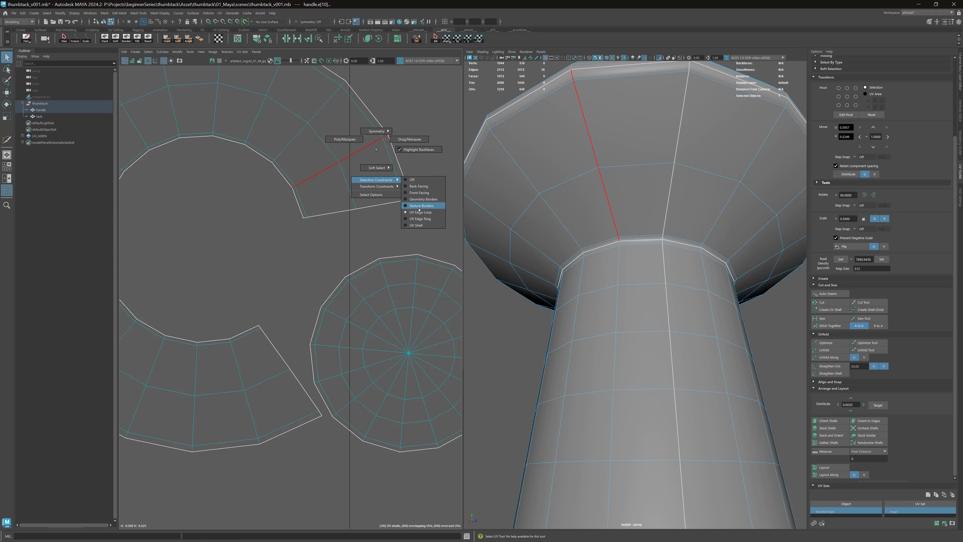
{"action": "left_click", "coordinate": [419, 215]}
{"action": "left_click", "coordinate": [406, 197]}
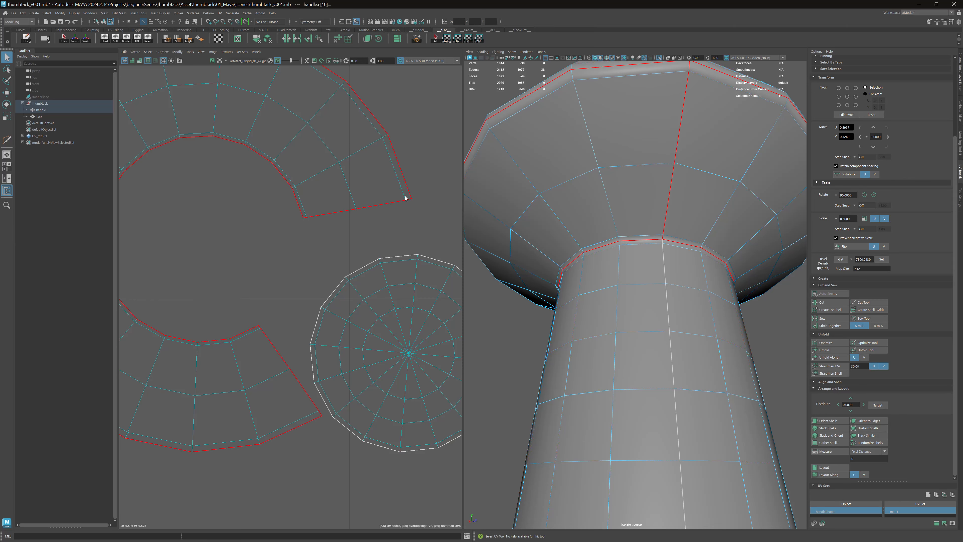
{"action": "left_click", "coordinate": [399, 200]}
{"action": "right_click_drag", "start_coordinate": [422, 156], "coordinate": [393, 140], "text": "alt"}
{"action": "middle_click_drag", "start_coordinate": [394, 140], "coordinate": [373, 196], "text": "alt"}
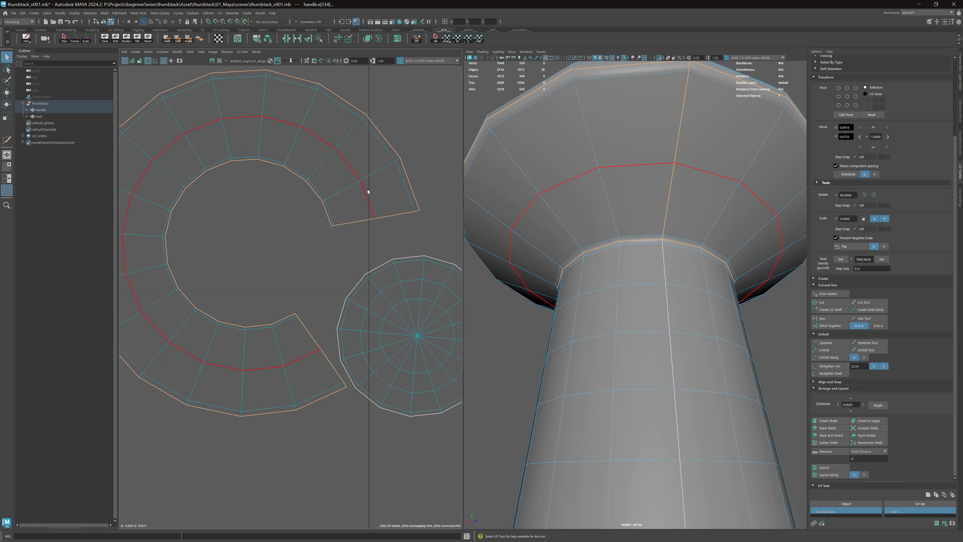
Step: Turn the selection constraint off and select the seam edges along one open end of the ring-shaped shell
{"action": "right_click", "coordinate": [376, 182], "text": "ctrl+shift"}
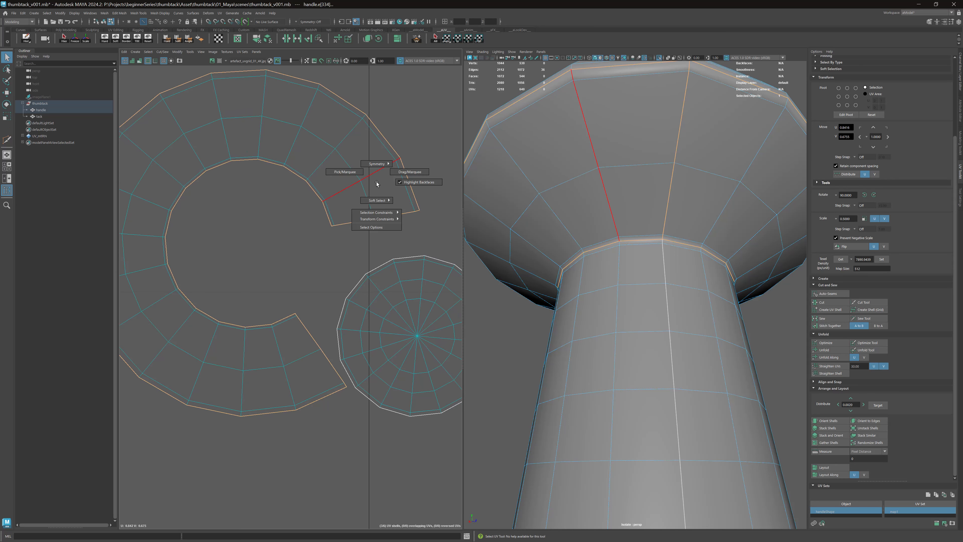
{"action": "left_click", "coordinate": [342, 182]}
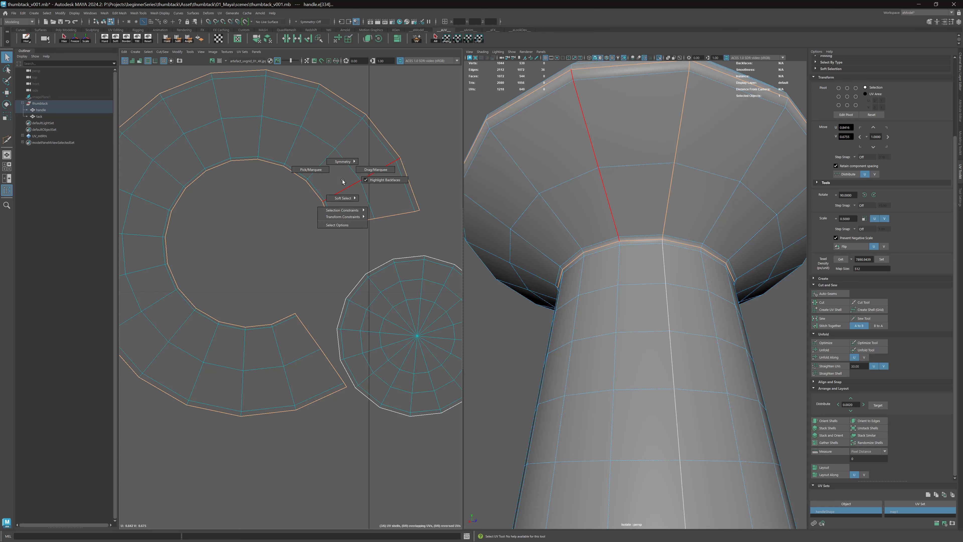
{"action": "mouse_move", "coordinate": [347, 214]}
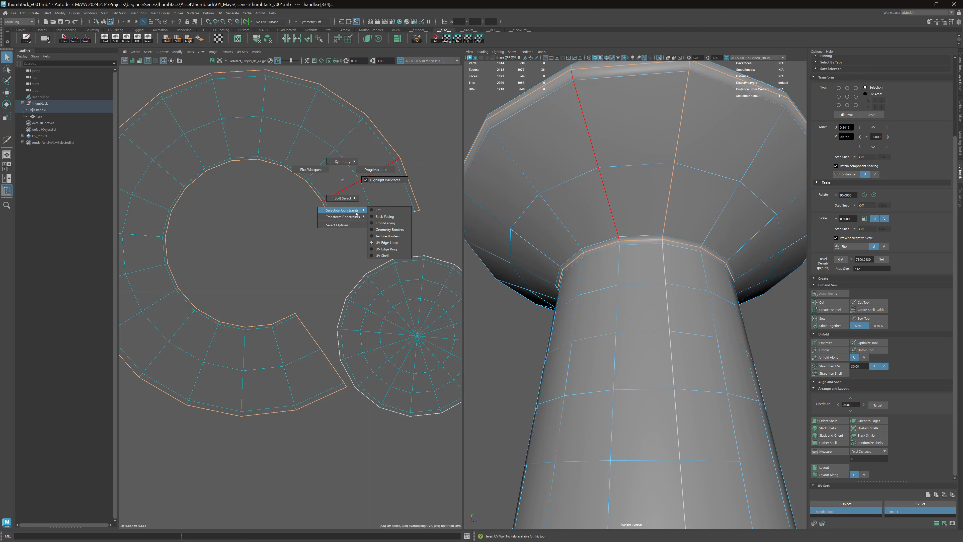
{"action": "left_click", "coordinate": [374, 211]}
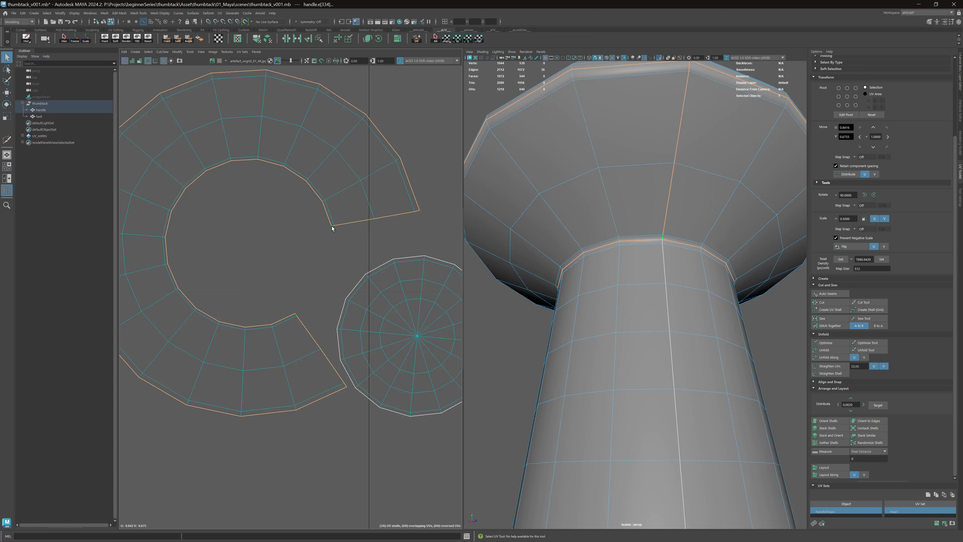
{"action": "left_click", "coordinate": [350, 223]}
{"action": "double_click", "coordinate": [385, 217], "text": "shift"}
{"action": "right_click_drag", "start_coordinate": [358, 195], "coordinate": [447, 234], "text": "alt"}
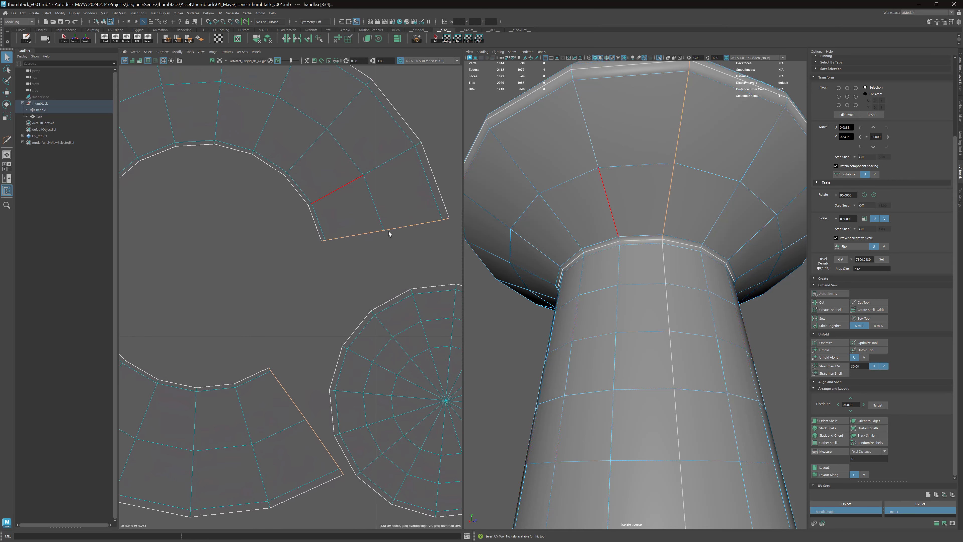
{"action": "middle_click_drag", "start_coordinate": [386, 228], "coordinate": [356, 166], "text": "alt"}
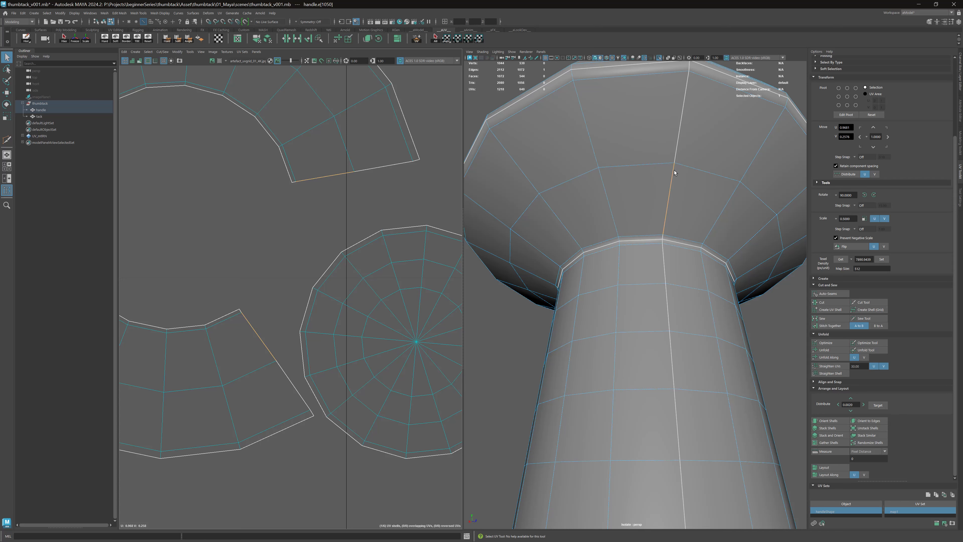
Step: Try sewing only the inner edge of the ring-shaped shell's seam, inspect the joined shell, and undo the sew
{"action": "scroll", "coordinate": [679, 179], "scroll_direction": "up", "scroll_amount": 4}
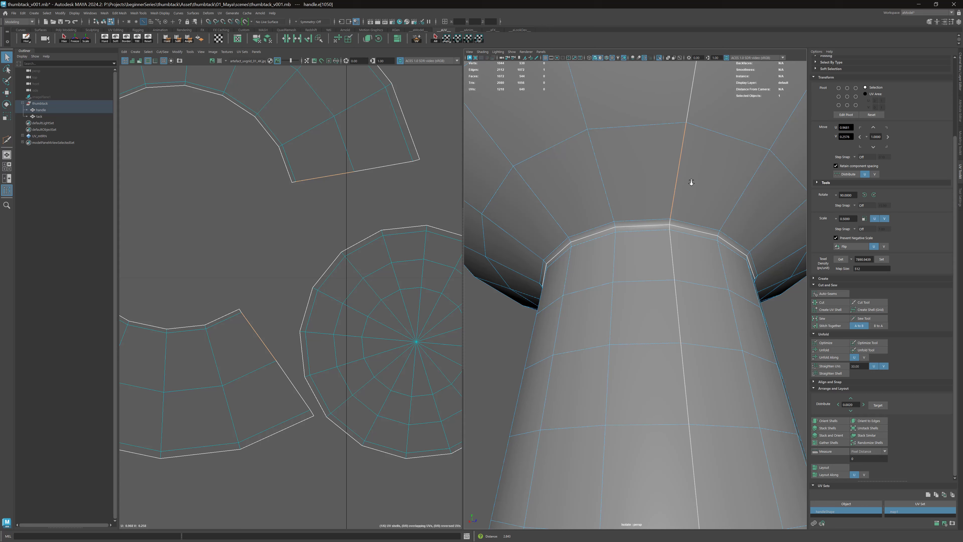
{"action": "left_click", "coordinate": [361, 171]}
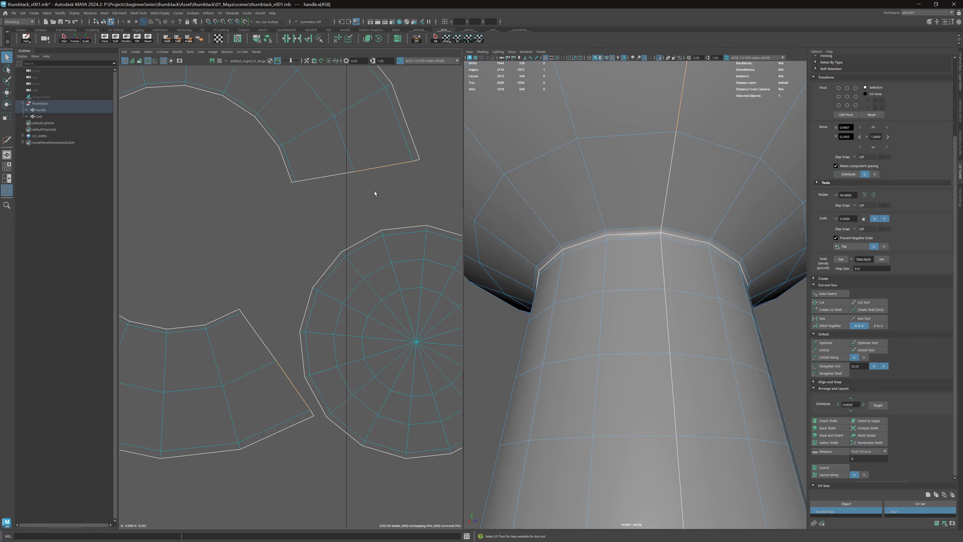
{"action": "left_click", "coordinate": [322, 177]}
{"action": "middle_click_drag", "start_coordinate": [387, 145], "coordinate": [380, 160], "text": "alt"}
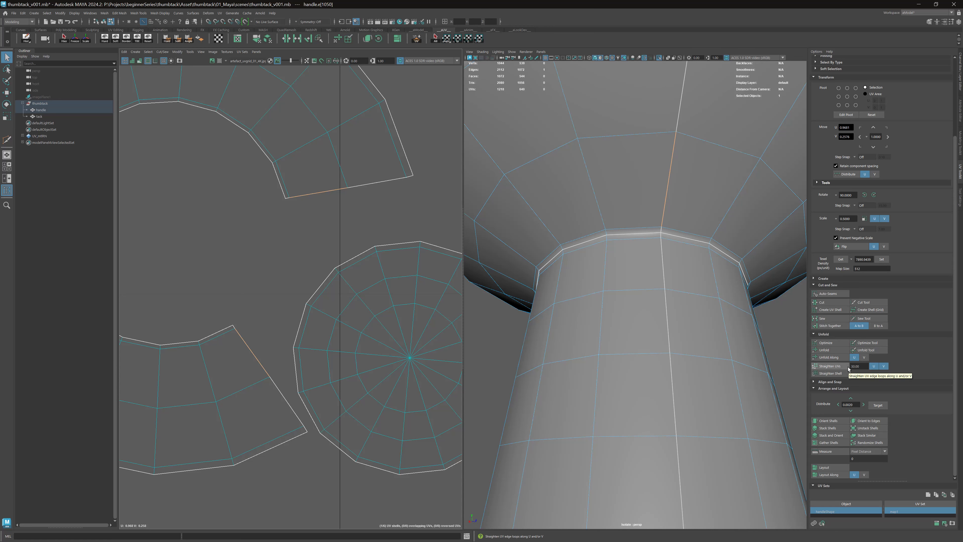
{"action": "left_click", "coordinate": [832, 321]}
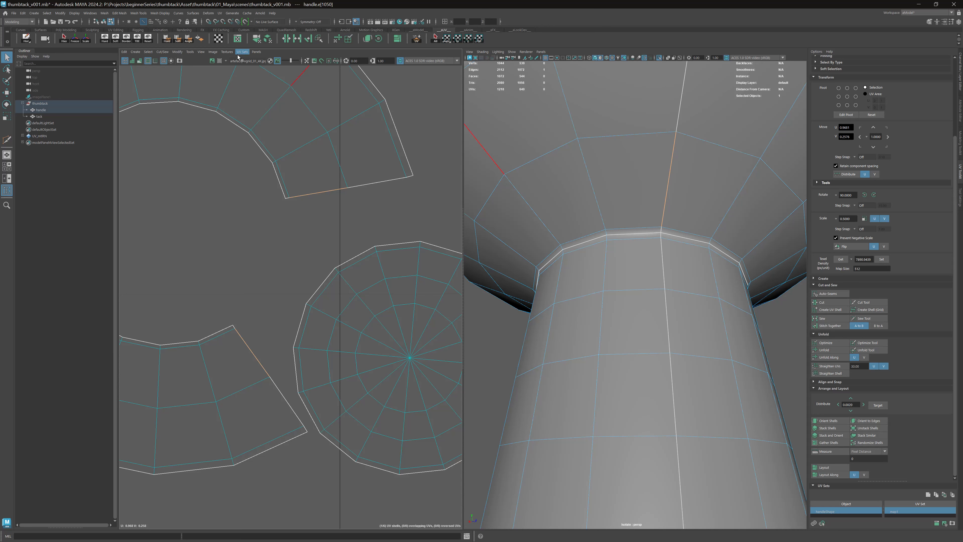
{"action": "left_click", "coordinate": [297, 38]}
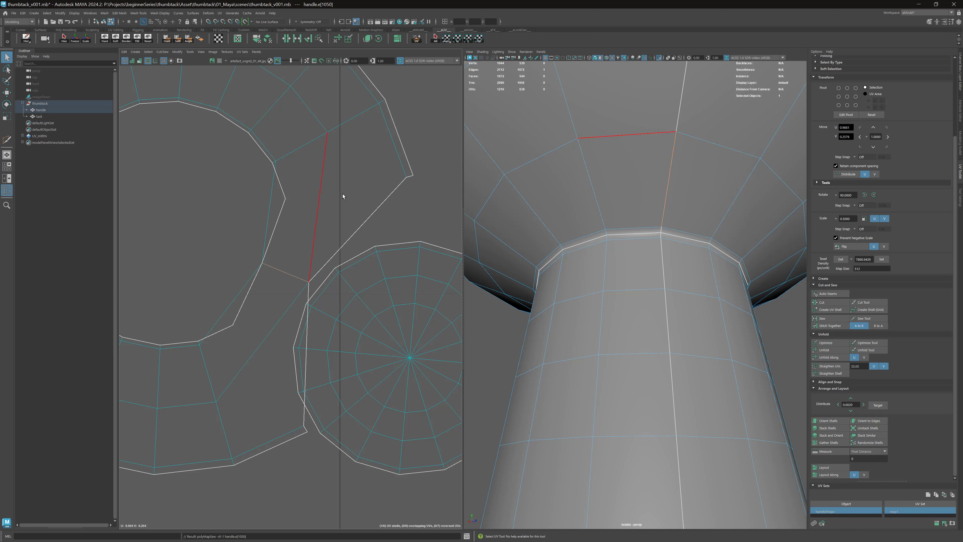
{"action": "left_click", "coordinate": [399, 166]}
{"action": "left_click", "coordinate": [280, 114]}
{"action": "scroll", "coordinate": [280, 120], "scroll_direction": "down", "scroll_amount": 1}
{"action": "key", "text": "ctrl+z"}
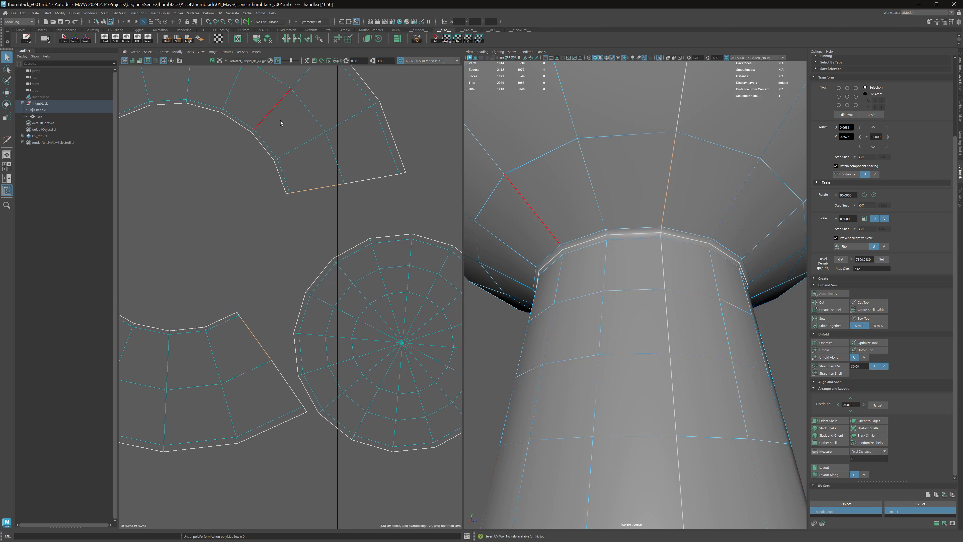
Step: Select all edges across the ring-shaped shell's open end, including the narrow bevel edge, and sew the two ends together
{"action": "scroll", "coordinate": [361, 183], "scroll_direction": "up", "scroll_amount": 3}
{"action": "left_click", "coordinate": [299, 193]}
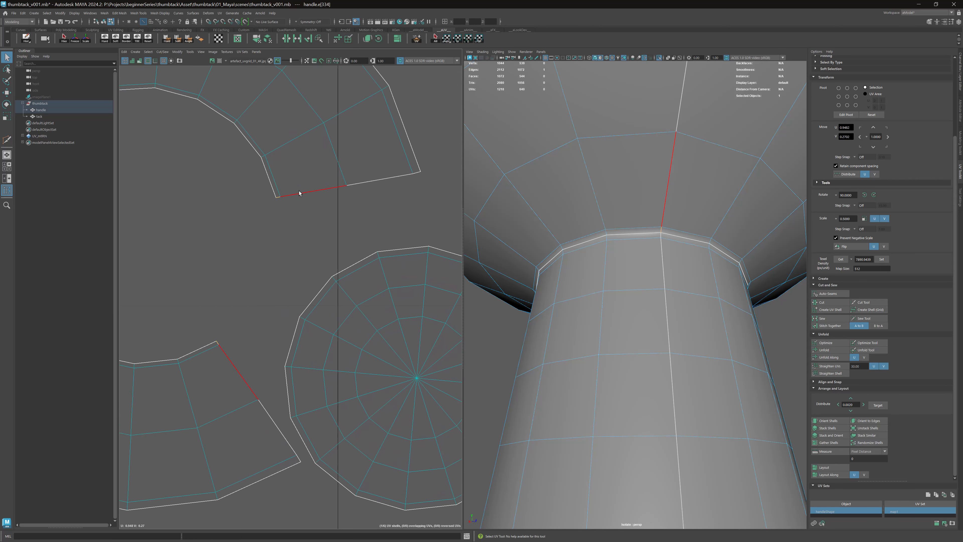
{"action": "left_click", "coordinate": [379, 179], "text": "shift"}
{"action": "left_click", "coordinate": [416, 173], "text": "shift"}
{"action": "left_click_drag", "start_coordinate": [493, 179], "coordinate": [651, 140], "text": "alt"}
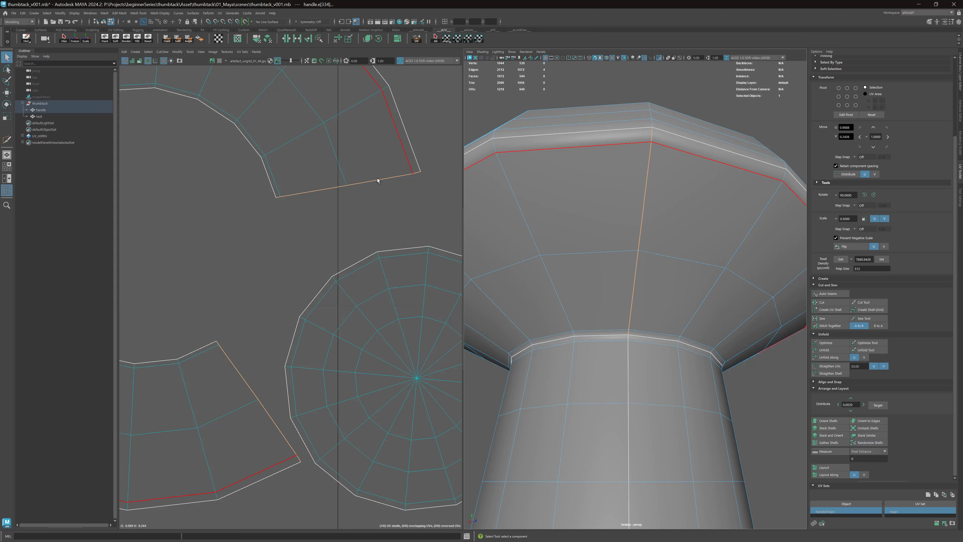
{"action": "right_click_drag", "start_coordinate": [378, 178], "coordinate": [283, 150], "text": "alt"}
{"action": "left_click", "coordinate": [295, 41]}
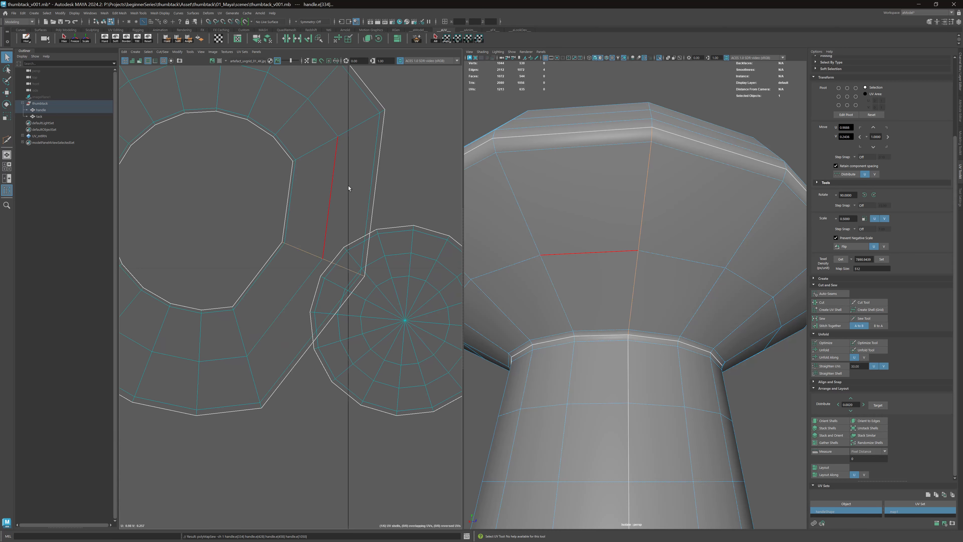
{"action": "right_click_drag", "start_coordinate": [379, 178], "coordinate": [251, 141], "text": "alt"}
{"action": "middle_click_drag", "start_coordinate": [251, 141], "coordinate": [257, 164], "text": "alt"}
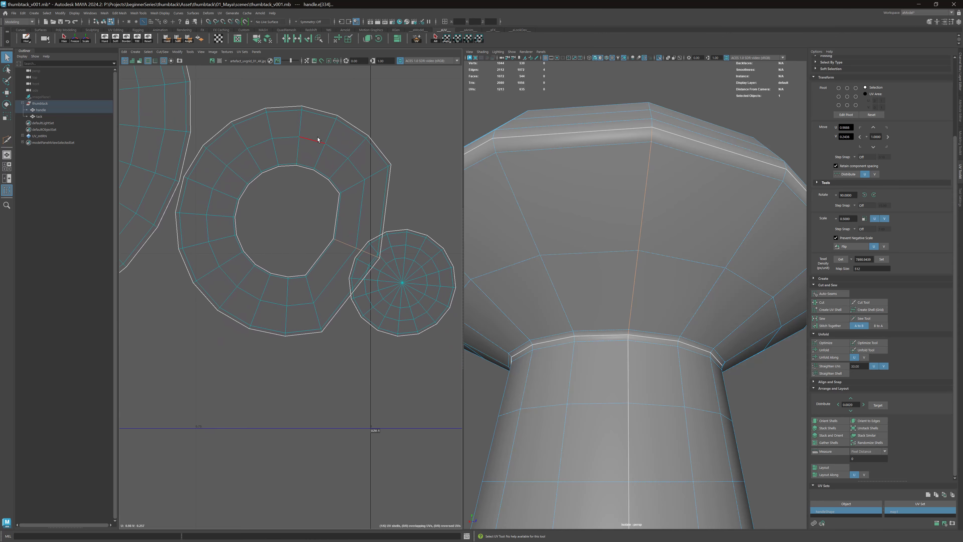
Step: Select the whole sewn ring-shaped UV shell, turn on UV distortion shading, and examine the area around the closed seam
{"action": "right_click_drag", "start_coordinate": [318, 139], "coordinate": [300, 135]}
{"action": "left_click", "coordinate": [300, 137]}
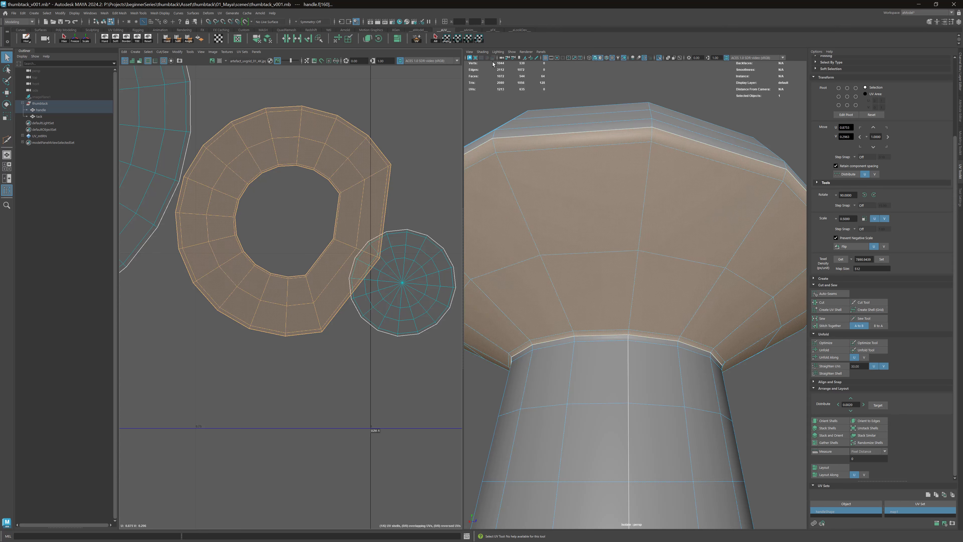
{"action": "left_click", "coordinate": [140, 60]}
{"action": "right_click_drag", "start_coordinate": [622, 133], "coordinate": [520, 153], "text": "alt"}
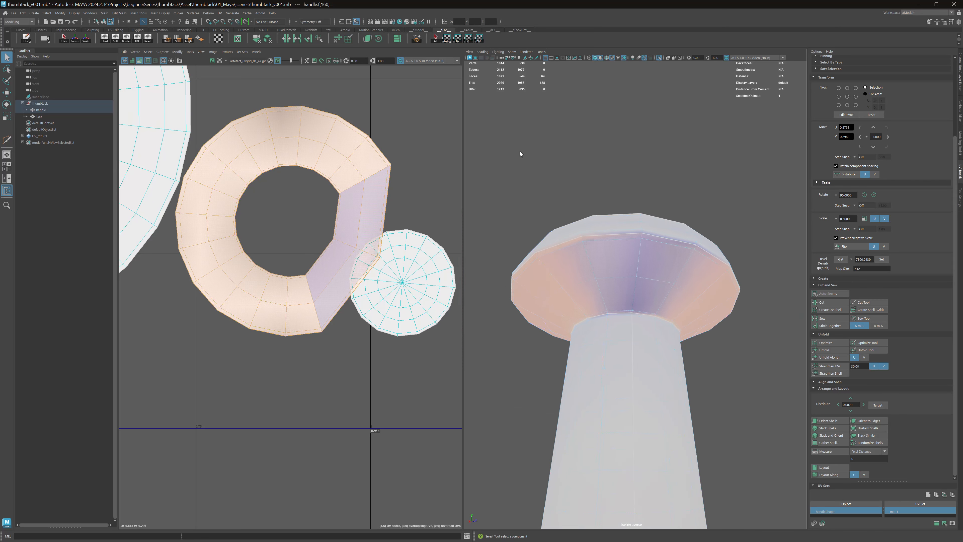
{"action": "mouse_move", "coordinate": [521, 153]}
{"action": "left_mouse_down", "text": "alt"}
{"action": "mouse_move", "coordinate": [544, 140]}
{"action": "mouse_move", "coordinate": [532, 146]}
{"action": "left_mouse_up", "text": "alt"}
{"action": "mouse_move", "coordinate": [533, 147]}
{"action": "right_mouse_down", "text": "alt"}
{"action": "mouse_move", "coordinate": [562, 153]}
{"action": "mouse_move", "coordinate": [551, 148]}
{"action": "right_mouse_up", "text": "alt"}
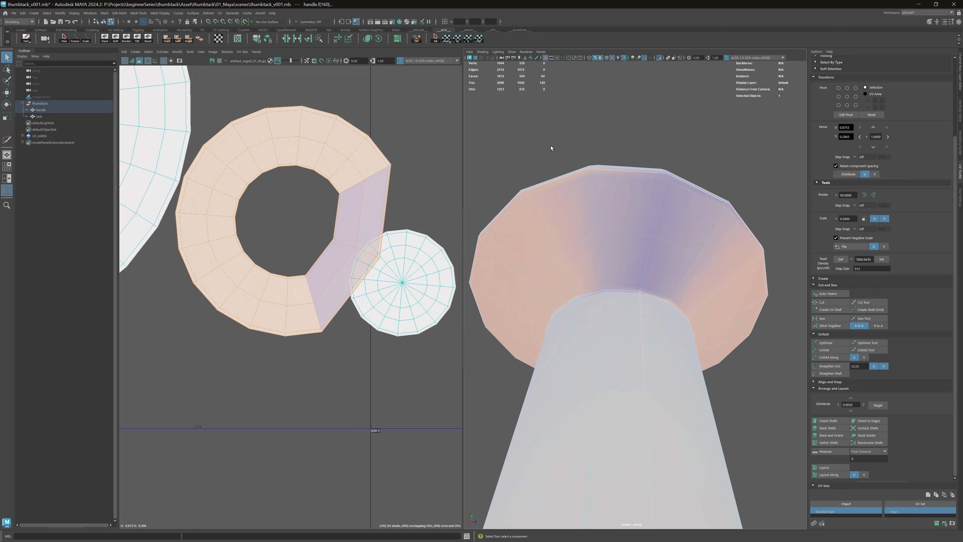
Step: Unfold the ring-shaped shell to even out its distortion and check the checker texture on the head's underside
{"action": "left_click", "coordinate": [337, 39]}
{"action": "middle_click_drag", "start_coordinate": [328, 130], "coordinate": [343, 132], "text": "alt"}
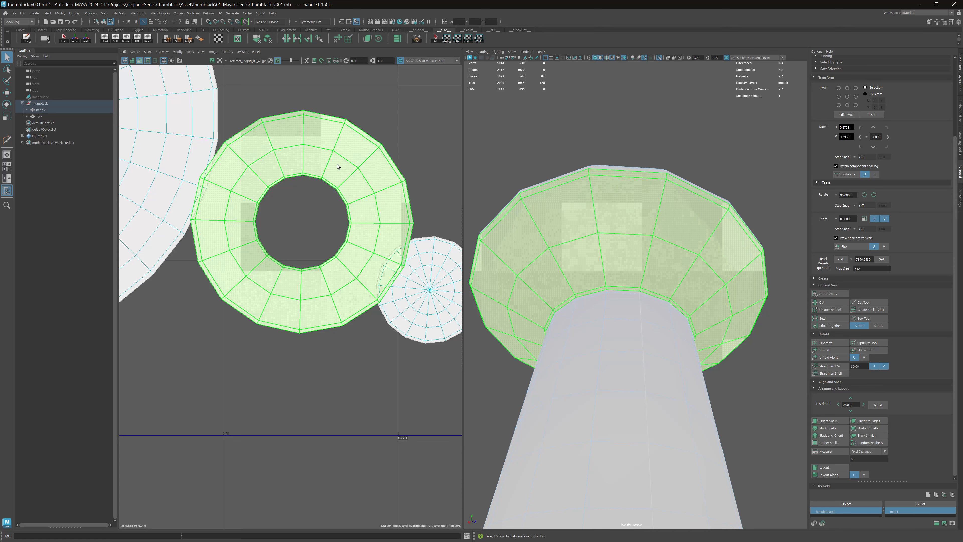
{"action": "left_click", "coordinate": [601, 58]}
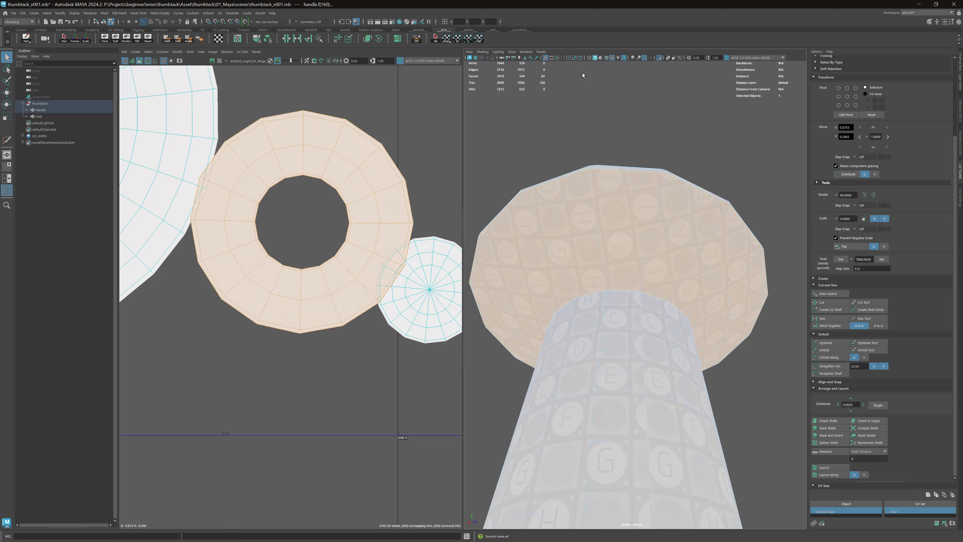
{"action": "left_click_drag", "start_coordinate": [592, 178], "coordinate": [524, 188], "text": "alt"}
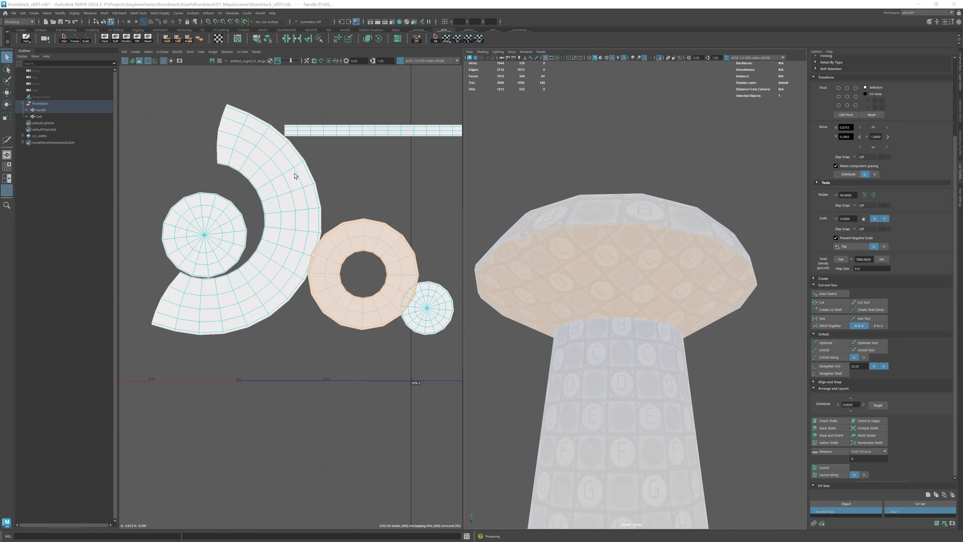
Step: Locate the large curved UV shell and its seam on the model, and turn off the UV distortion shading
{"action": "right_click_drag", "start_coordinate": [282, 165], "coordinate": [264, 155]}
{"action": "left_click", "coordinate": [282, 165]}
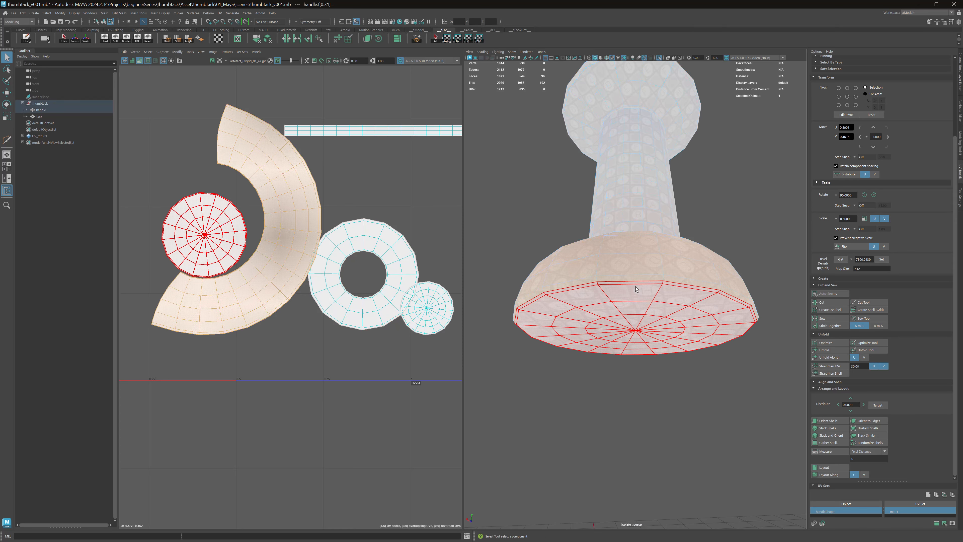
{"action": "left_click", "coordinate": [637, 289]}
{"action": "left_click_drag", "start_coordinate": [628, 258], "coordinate": [698, 273], "text": "alt"}
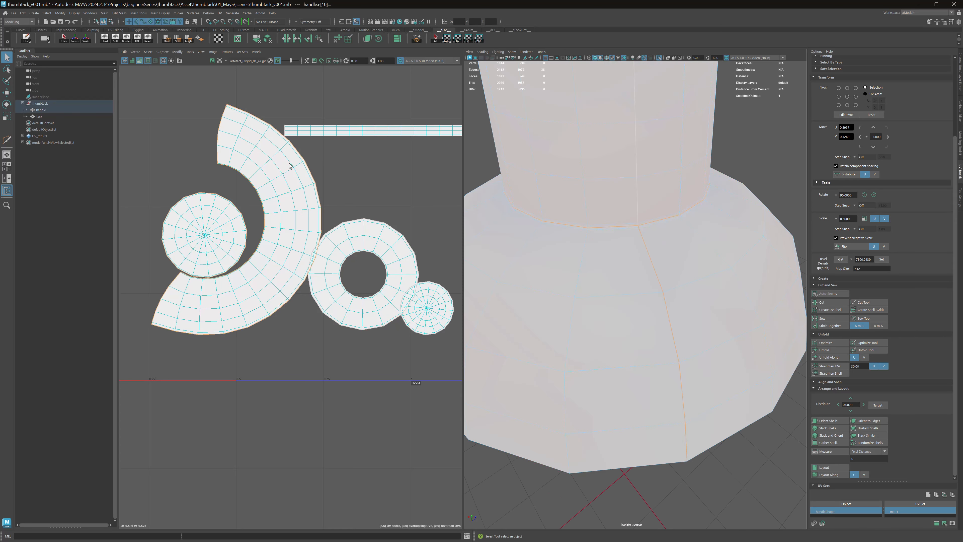
{"action": "scroll", "coordinate": [289, 166], "scroll_direction": "up", "scroll_amount": 6}
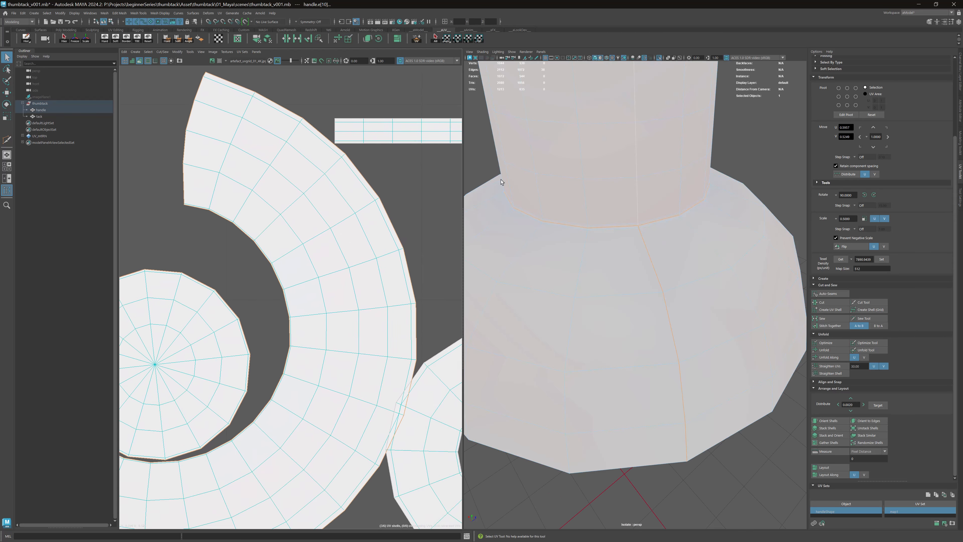
{"action": "left_click", "coordinate": [140, 61]}
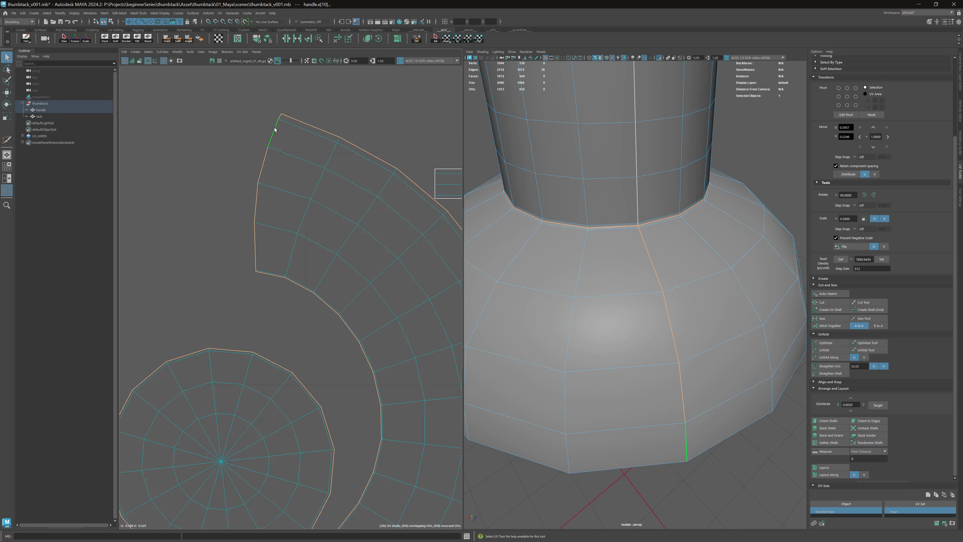
Step: Select the edges along one open end of the large curved shell, including the tiny edge at its inner corner
{"action": "scroll", "coordinate": [281, 118], "scroll_direction": "up", "scroll_amount": 2}
{"action": "left_click", "coordinate": [352, 147]}
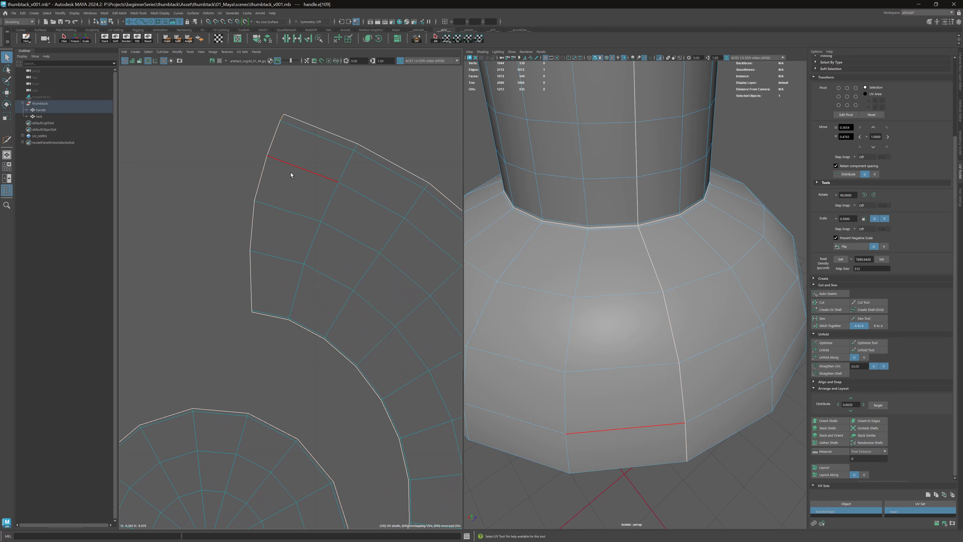
{"action": "left_click", "coordinate": [274, 144]}
{"action": "left_click", "coordinate": [257, 200], "text": "shift"}
{"action": "left_click", "coordinate": [252, 228], "text": "shift"}
{"action": "left_click", "coordinate": [254, 275], "text": "shift"}
{"action": "middle_click_drag", "start_coordinate": [258, 263], "coordinate": [259, 205], "text": "alt"}
{"action": "right_click_drag", "start_coordinate": [259, 205], "coordinate": [334, 258], "text": "alt"}
{"action": "middle_click_drag", "start_coordinate": [319, 263], "coordinate": [328, 216], "text": "alt"}
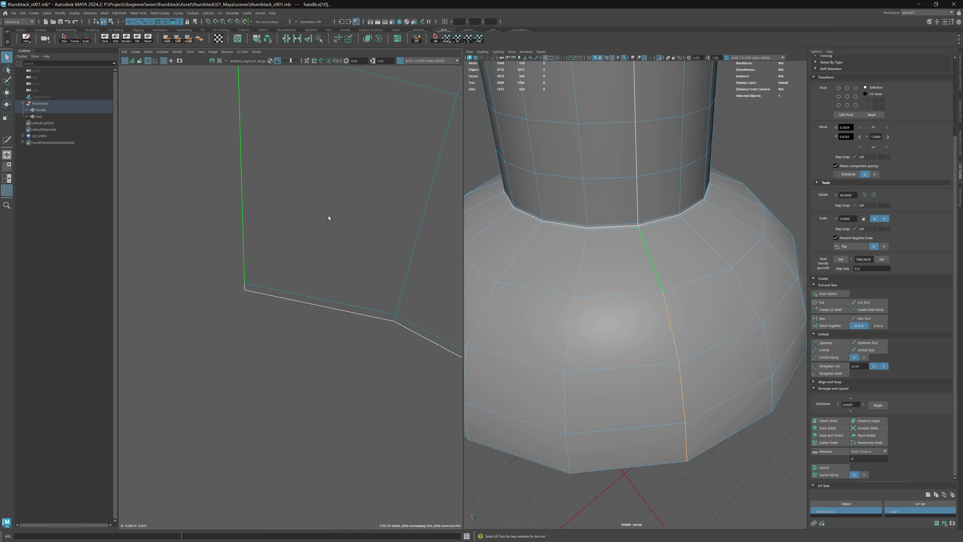
{"action": "left_click", "coordinate": [245, 286], "text": "shift"}
Step: Limit the edge selection to the seam along the open ends of the large curved shell and sew it closed
{"action": "right_click_drag", "start_coordinate": [381, 249], "coordinate": [118, 168], "text": "alt"}
{"action": "right_click_drag", "start_coordinate": [358, 199], "coordinate": [209, 180], "text": "alt"}
{"action": "middle_click_drag", "start_coordinate": [343, 200], "coordinate": [320, 280], "text": "alt"}
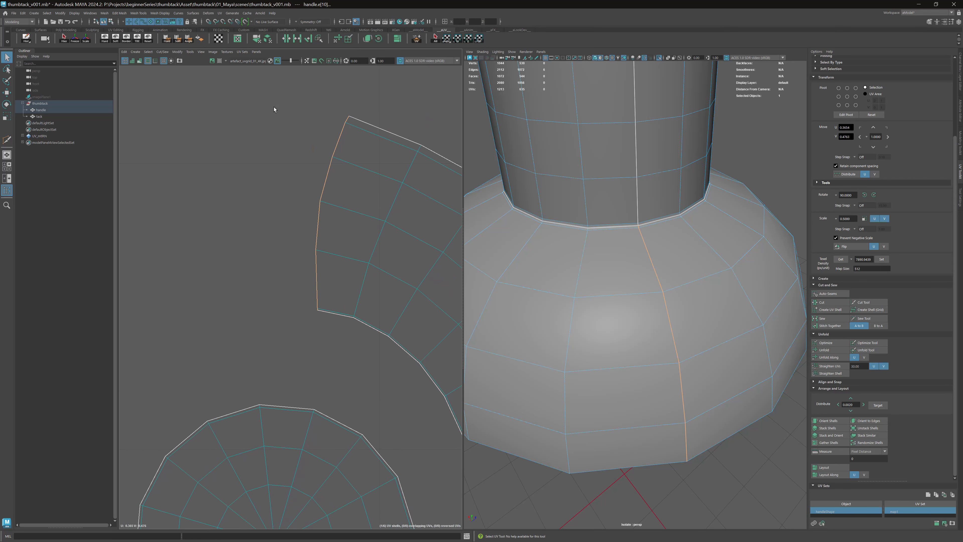
{"action": "left_click_drag", "start_coordinate": [275, 92], "coordinate": [345, 324]}
{"action": "left_click_drag", "start_coordinate": [432, 108], "coordinate": [332, 340], "text": "ctrl"}
{"action": "scroll", "coordinate": [250, 226], "scroll_direction": "down", "scroll_amount": 4}
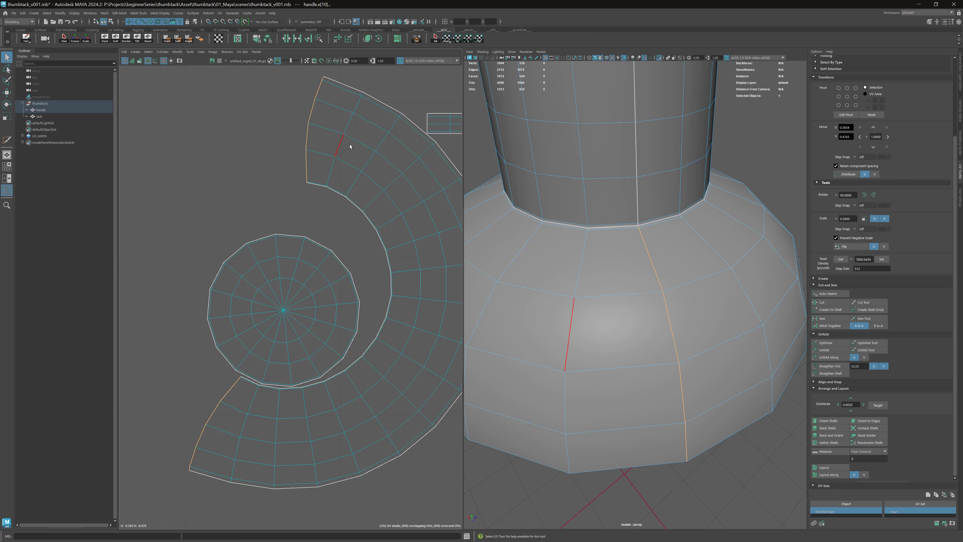
{"action": "right_click_drag", "start_coordinate": [339, 136], "coordinate": [300, 122], "text": "alt"}
{"action": "middle_click_drag", "start_coordinate": [299, 122], "coordinate": [308, 128], "text": "alt"}
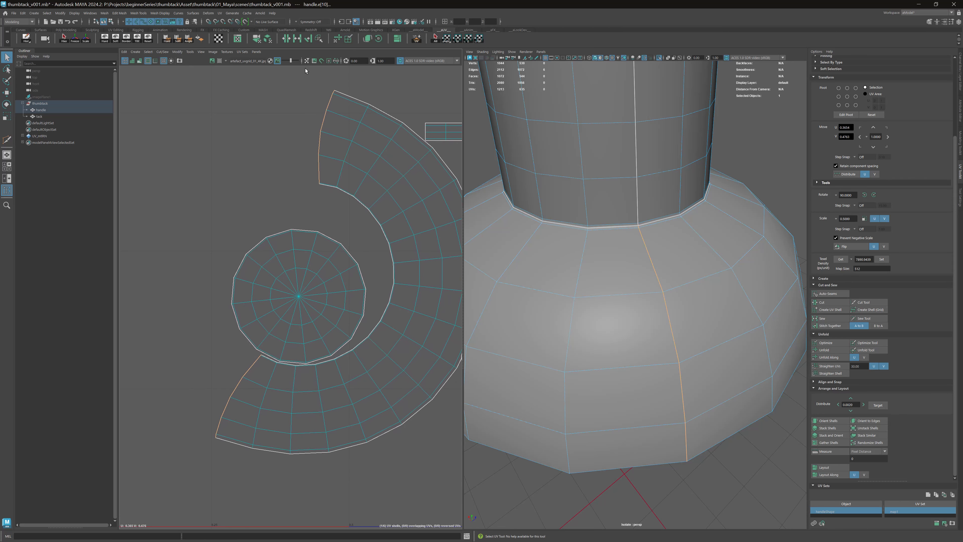
{"action": "left_click", "coordinate": [298, 38]}
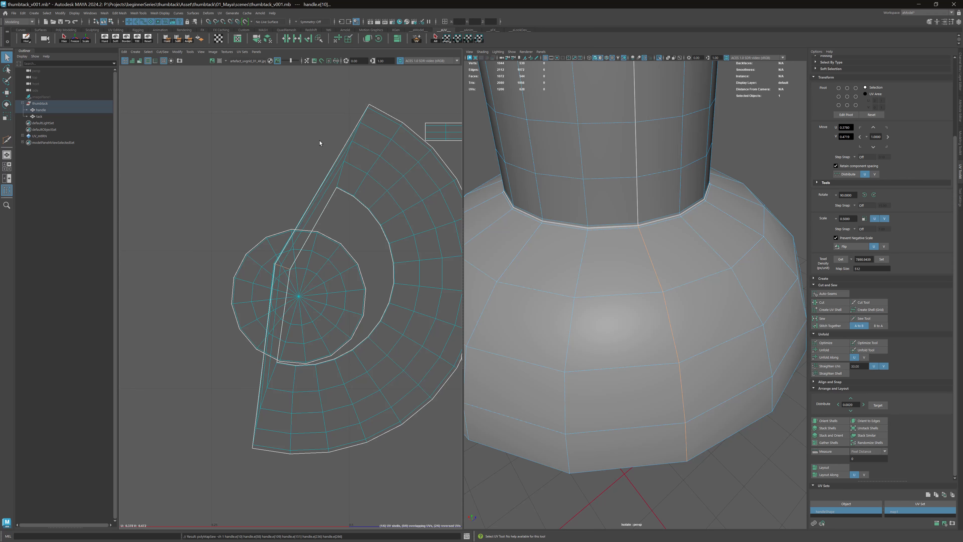
Step: Unfold the sewn shell into an even ring and move it clear of the disc-shaped shell it overlaps
{"action": "right_click_drag", "start_coordinate": [355, 174], "coordinate": [323, 150]}
{"action": "left_click", "coordinate": [370, 178]}
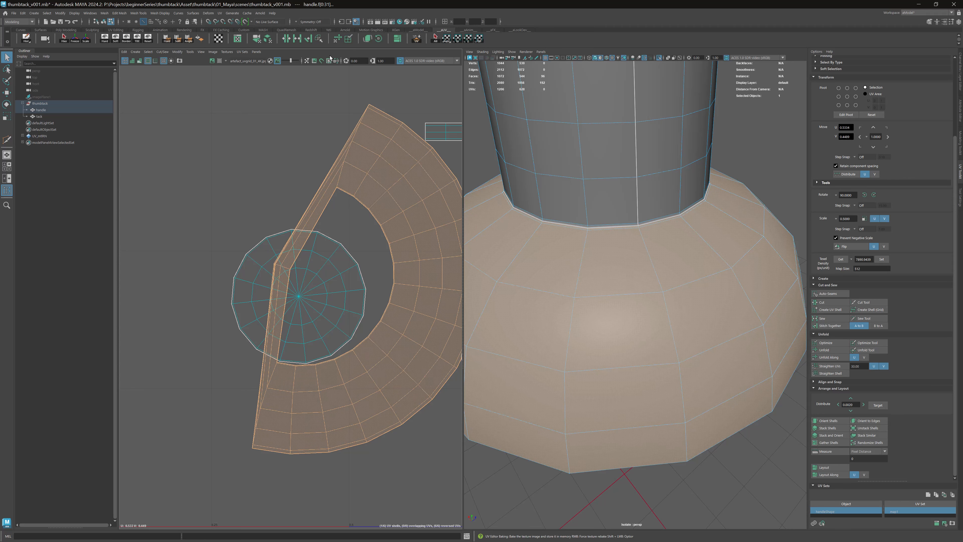
{"action": "left_click", "coordinate": [337, 40]}
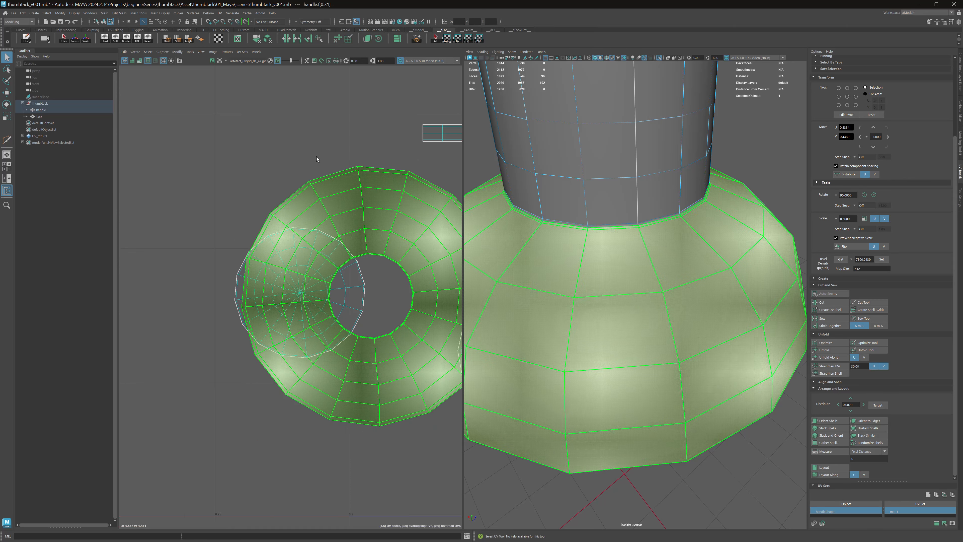
{"action": "scroll", "coordinate": [323, 171], "scroll_direction": "down", "scroll_amount": 3}
{"action": "key", "text": "w"}
{"action": "left_click_drag", "start_coordinate": [361, 264], "coordinate": [198, 151]}
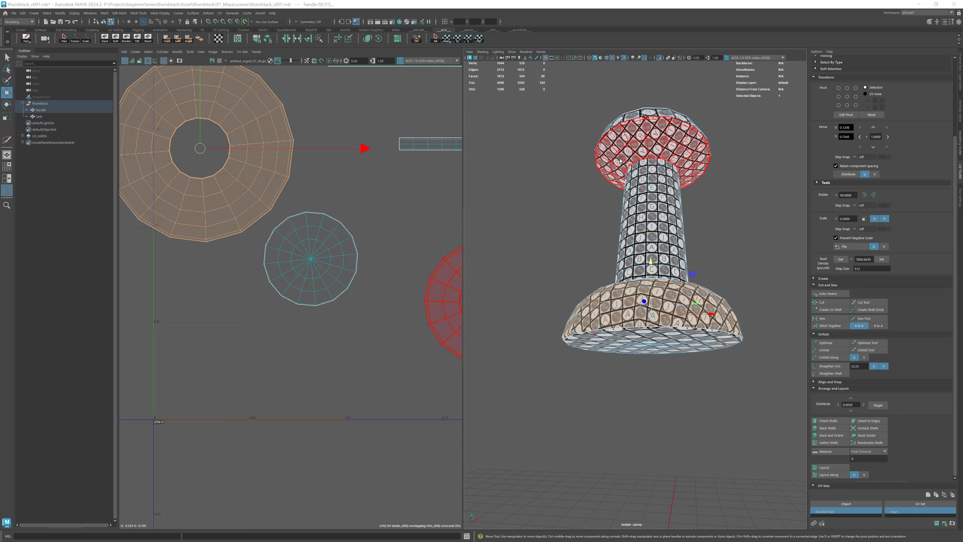
Step: Select all of the handle's UV shells and pack them inside the first UV tile with Layout
{"action": "left_click_drag", "start_coordinate": [636, 167], "coordinate": [641, 205], "text": "alt"}
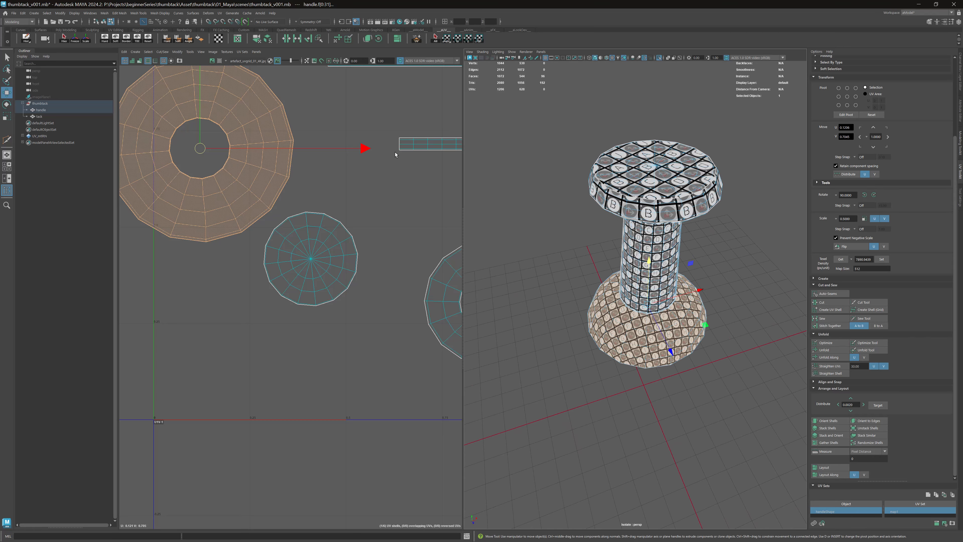
{"action": "scroll", "coordinate": [396, 153], "scroll_direction": "down", "scroll_amount": 5}
{"action": "middle_click_drag", "start_coordinate": [388, 125], "coordinate": [268, 169], "text": "alt"}
{"action": "scroll", "coordinate": [268, 169], "scroll_direction": "down", "scroll_amount": 2}
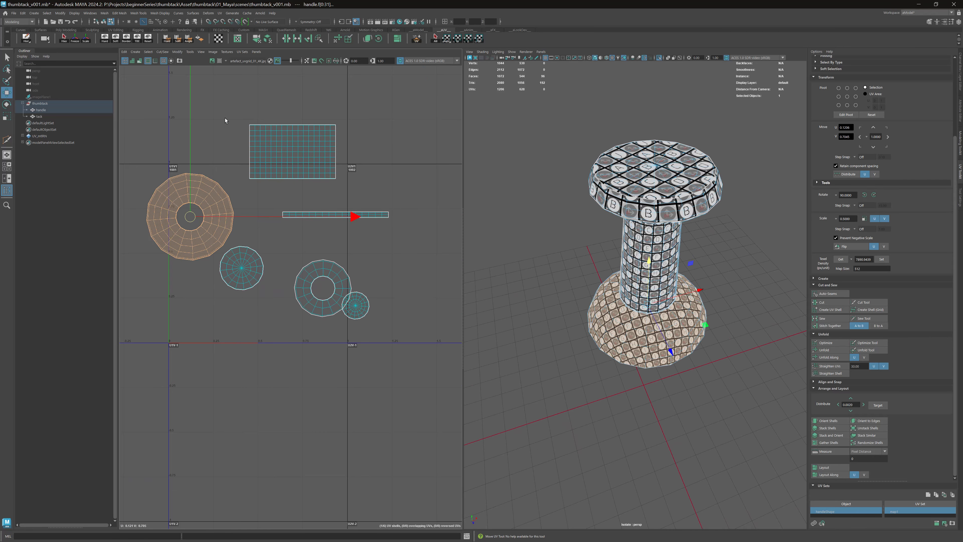
{"action": "scroll", "coordinate": [225, 120], "scroll_direction": "up", "scroll_amount": 3}
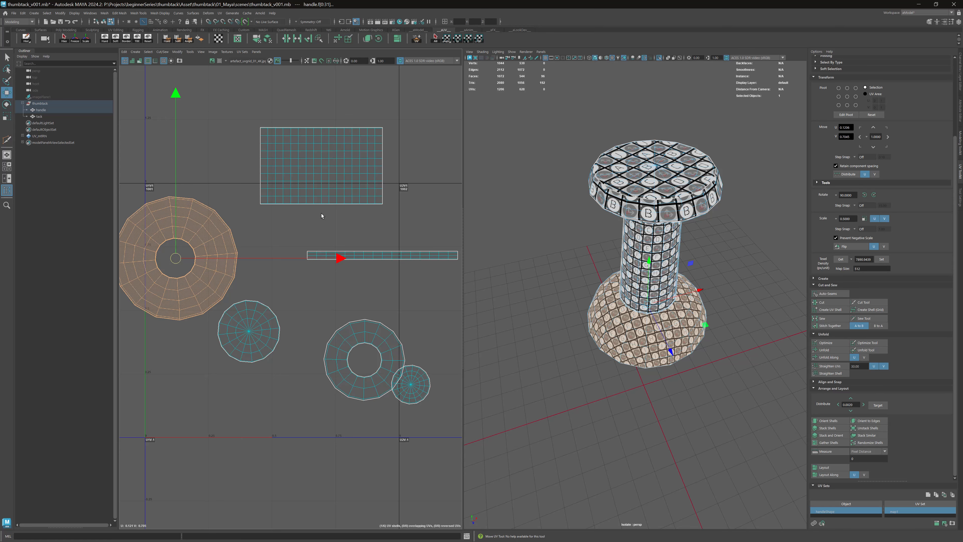
{"action": "left_click", "coordinate": [340, 215]}
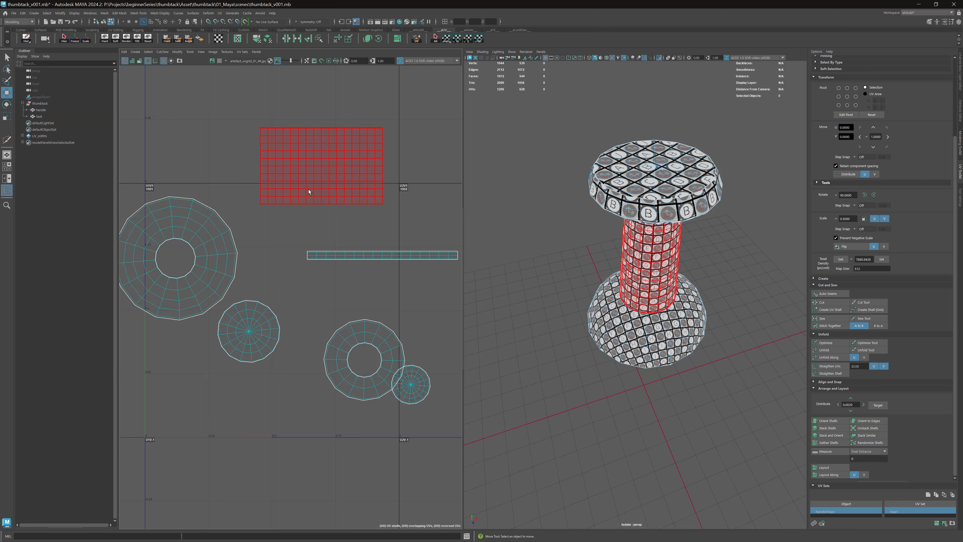
{"action": "scroll", "coordinate": [309, 189], "scroll_direction": "down", "scroll_amount": 2}
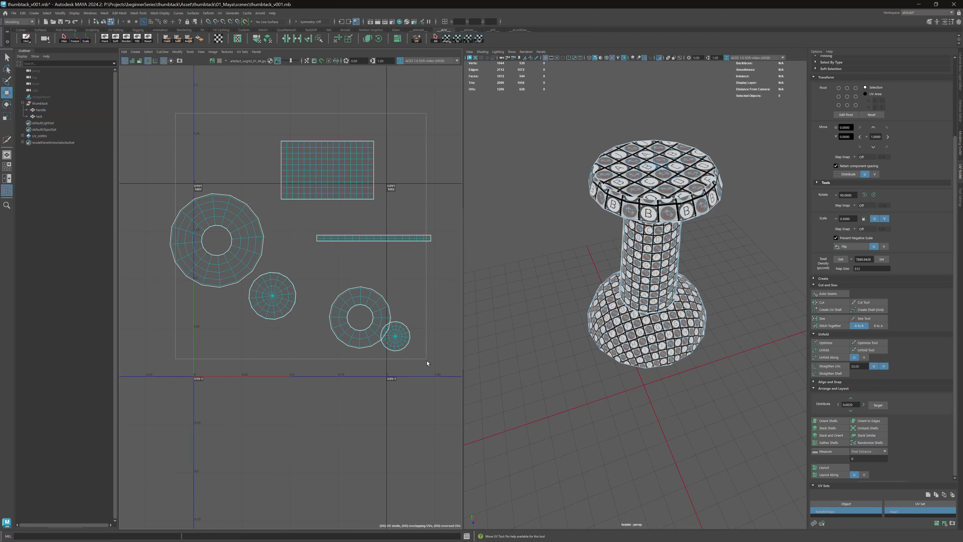
{"action": "left_click_drag", "start_coordinate": [427, 364], "coordinate": [430, 364]}
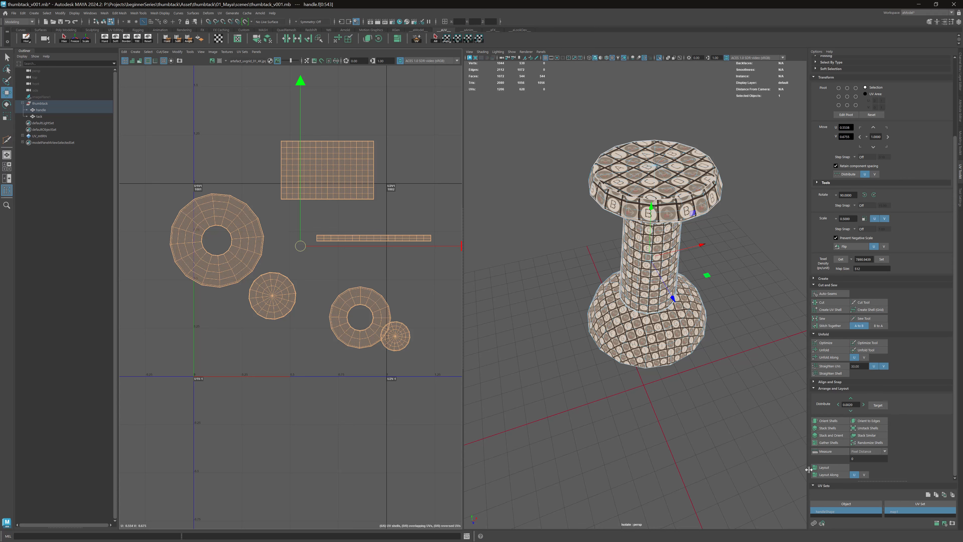
{"action": "left_click", "coordinate": [823, 468]}
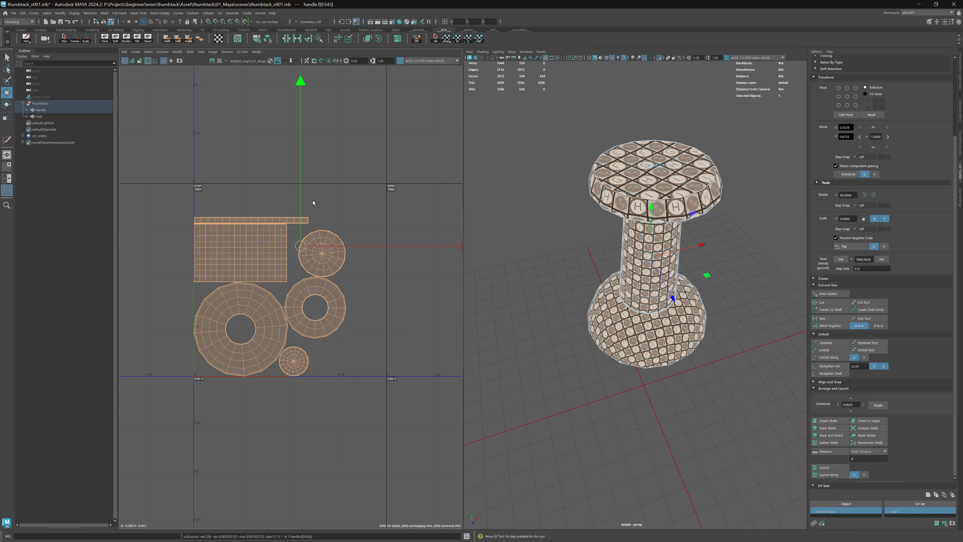
{"action": "right_click_drag", "start_coordinate": [313, 200], "coordinate": [455, 234], "text": "alt"}
{"action": "middle_click_drag", "start_coordinate": [349, 206], "coordinate": [409, 144], "text": "alt"}
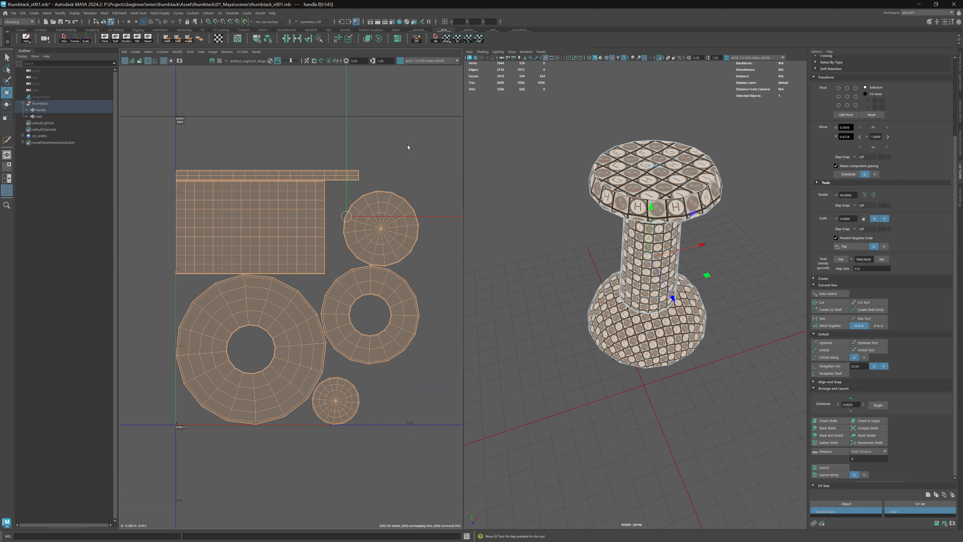
Step: Examine the checker texture on the head, shaft and rounded base for differences in size and orientation between the shells
{"action": "left_click_drag", "start_coordinate": [623, 188], "coordinate": [629, 157], "text": "alt"}
{"action": "middle_click_drag", "start_coordinate": [629, 158], "coordinate": [620, 211], "text": "alt"}
{"action": "right_click_drag", "start_coordinate": [621, 210], "coordinate": [646, 209], "text": "alt"}
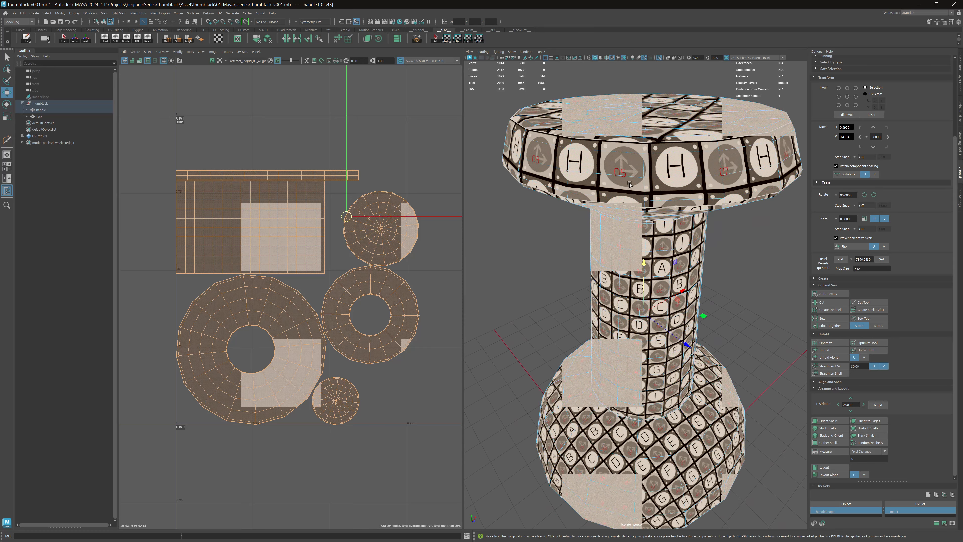
{"action": "left_click_drag", "start_coordinate": [629, 185], "coordinate": [644, 167], "text": "alt"}
{"action": "key", "text": "q"}
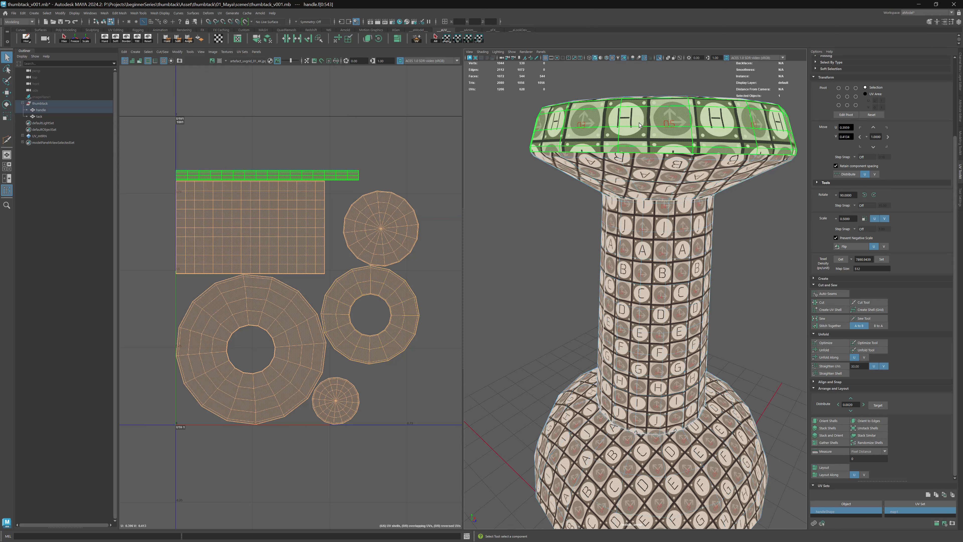
{"action": "left_click_drag", "start_coordinate": [639, 125], "coordinate": [650, 131], "text": "alt"}
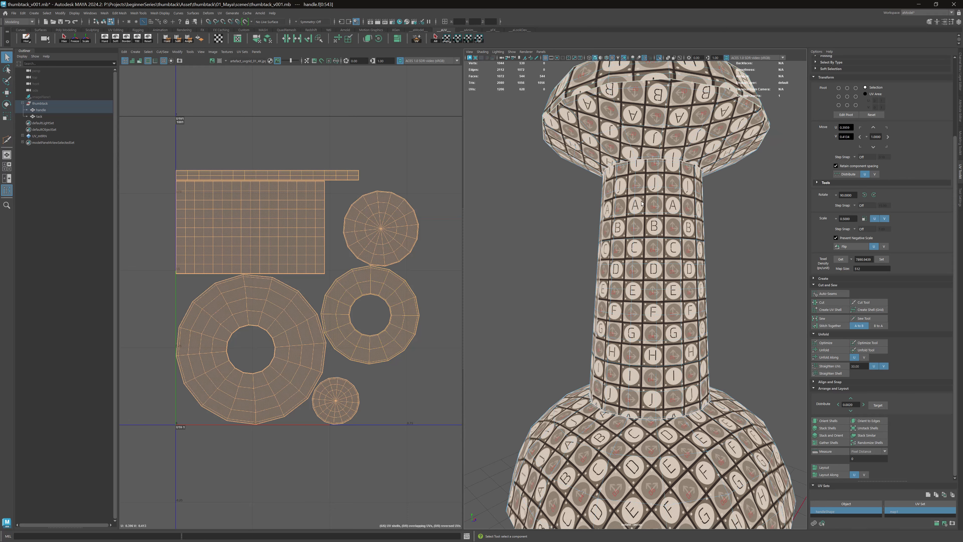
{"action": "right_click_drag", "start_coordinate": [639, 204], "coordinate": [566, 176], "text": "alt"}
{"action": "left_click_drag", "start_coordinate": [566, 177], "coordinate": [626, 234], "text": "alt"}
Step: Scale the head rim's strip-shaped UV shell up, and finally down to about half its original length, comparing its checker size with the other shells
{"action": "left_click", "coordinate": [617, 261]}
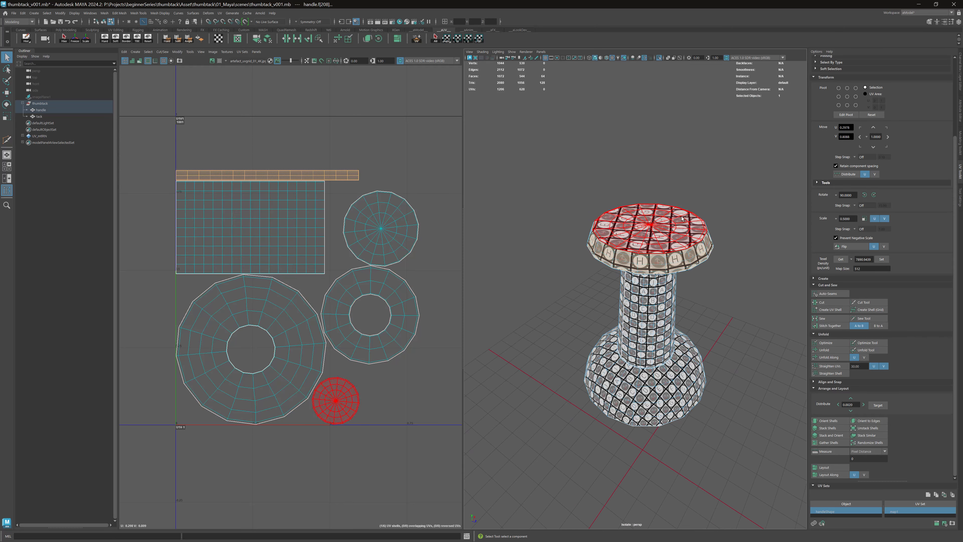
{"action": "key", "text": "r"}
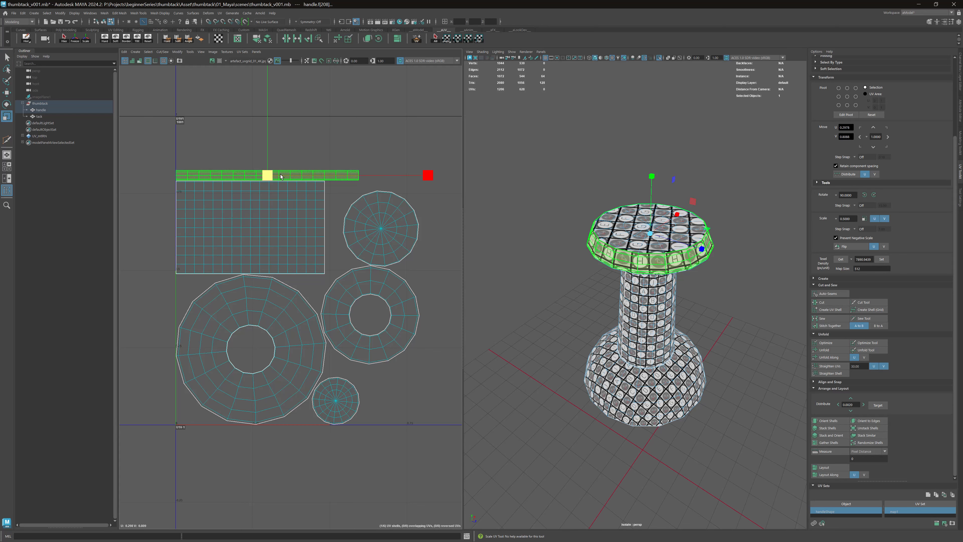
{"action": "left_click_drag", "start_coordinate": [268, 175], "coordinate": [668, 36]}
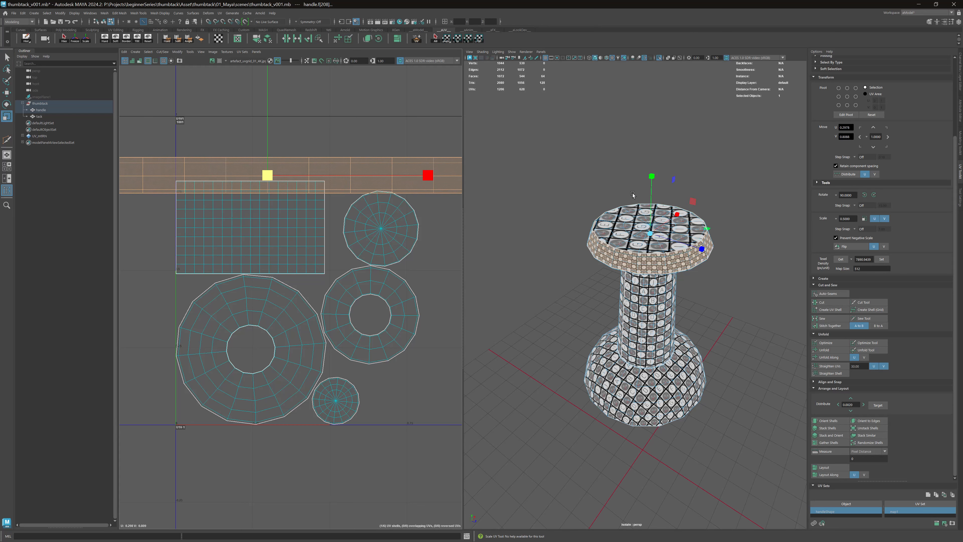
{"action": "scroll", "coordinate": [685, 119], "scroll_direction": "up", "scroll_amount": 6}
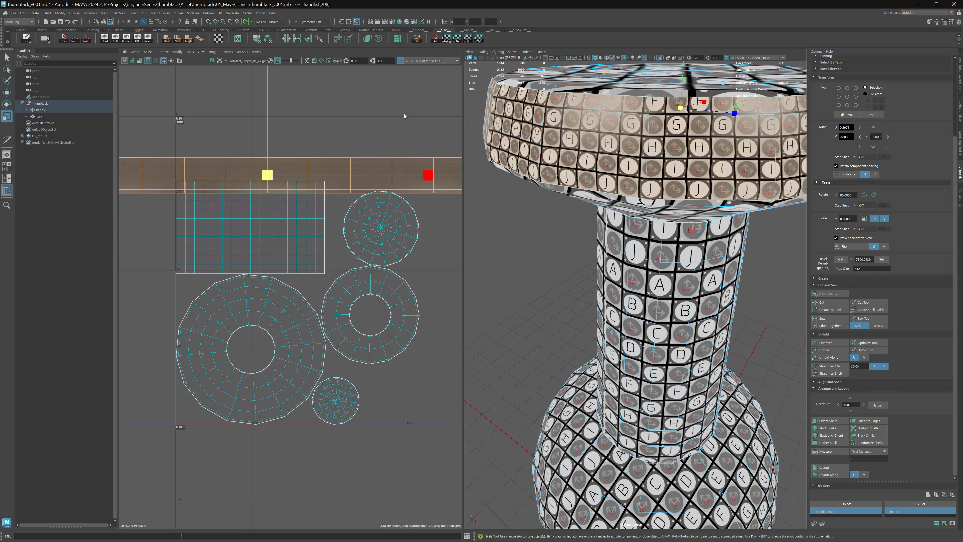
{"action": "middle_click_drag", "start_coordinate": [402, 117], "coordinate": [321, 133]}
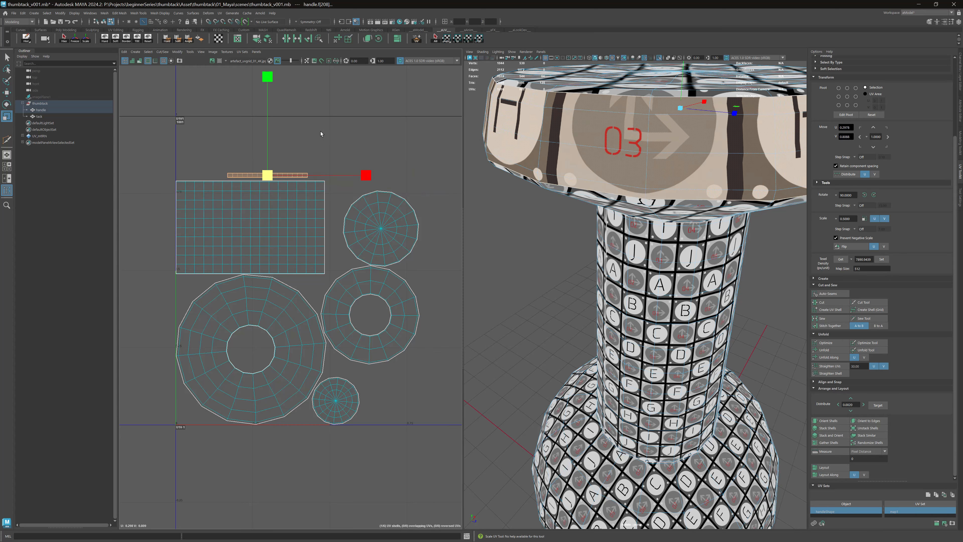
{"action": "scroll", "coordinate": [596, 165], "scroll_direction": "down", "scroll_amount": 4}
{"action": "left_click_drag", "start_coordinate": [596, 165], "coordinate": [608, 148], "text": "alt"}
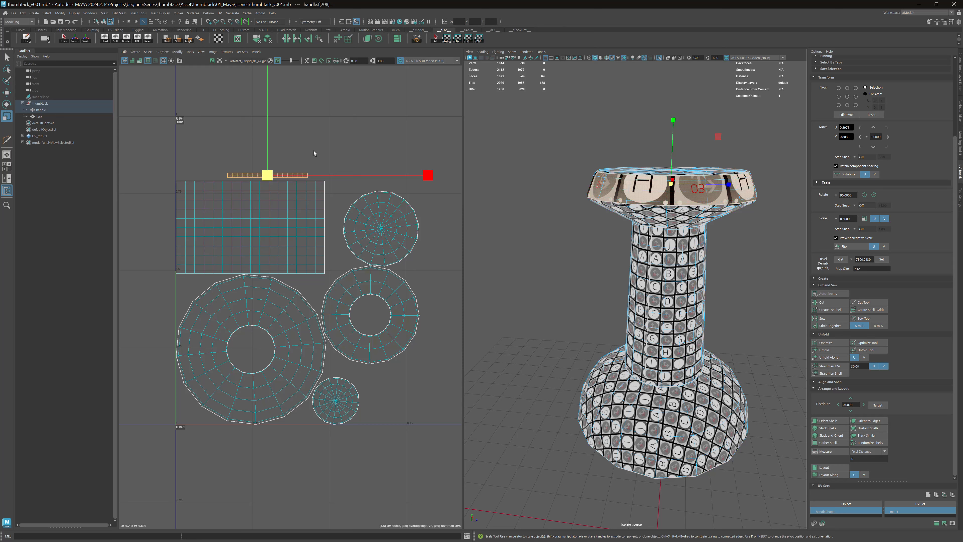
Step: Compare the shrunken rim strip and its checker squares with the other shells, and clear the selection
{"action": "key", "text": "q"}
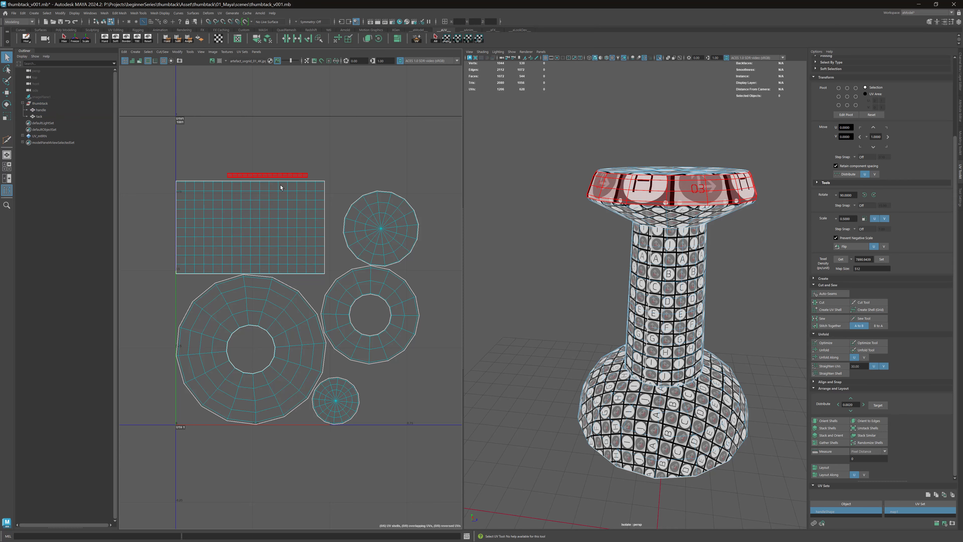
{"action": "left_click", "coordinate": [296, 194]}
{"action": "left_click", "coordinate": [295, 175]}
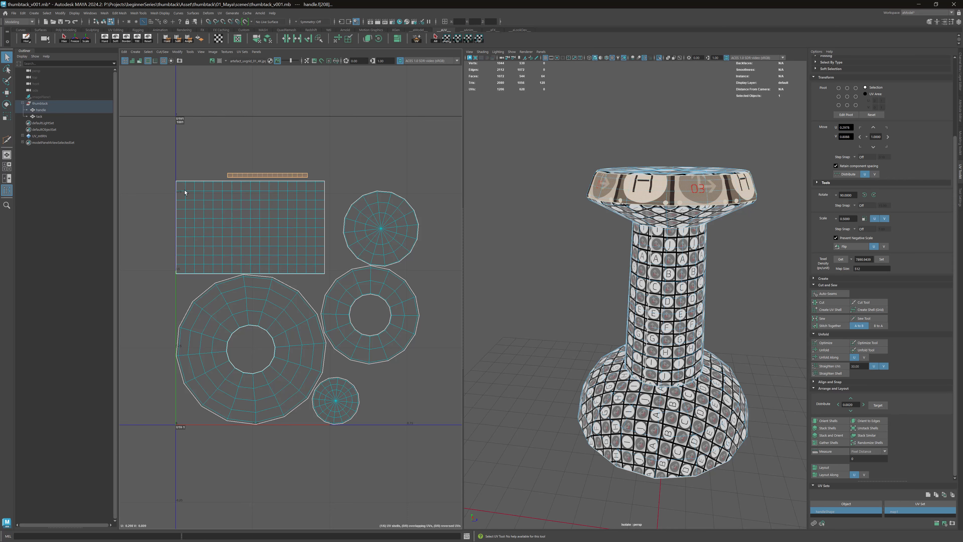
{"action": "middle_click_drag", "start_coordinate": [389, 144], "coordinate": [362, 141], "text": "alt"}
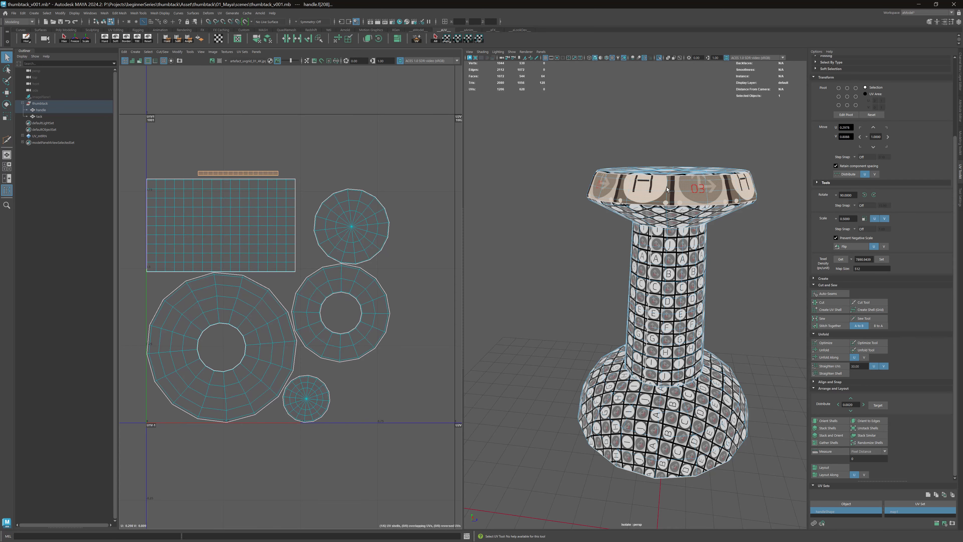
{"action": "scroll", "coordinate": [215, 185], "scroll_direction": "up", "scroll_amount": 2}
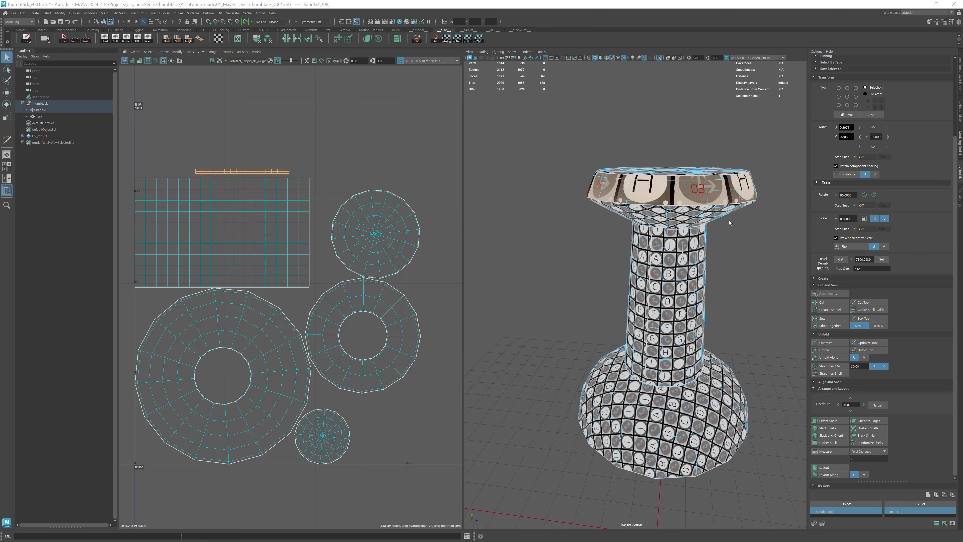
{"action": "left_click", "coordinate": [474, 147]}
{"action": "scroll", "coordinate": [323, 144], "scroll_direction": "down", "scroll_amount": 2}
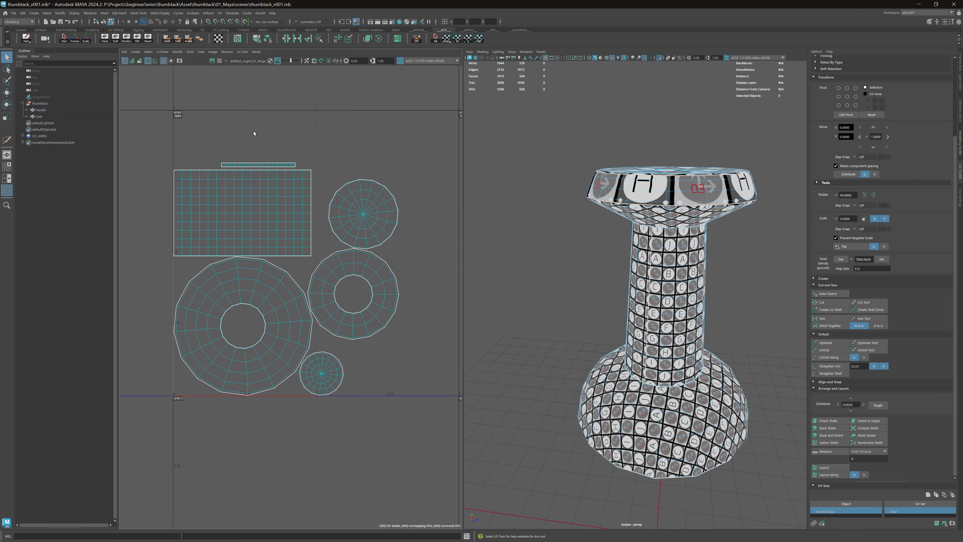
Step: Select the shaft's rectangular UV shell, check its checker texture up close, and get its texel density as the reference value
{"action": "left_click", "coordinate": [280, 195]}
{"action": "left_click", "coordinate": [264, 197]}
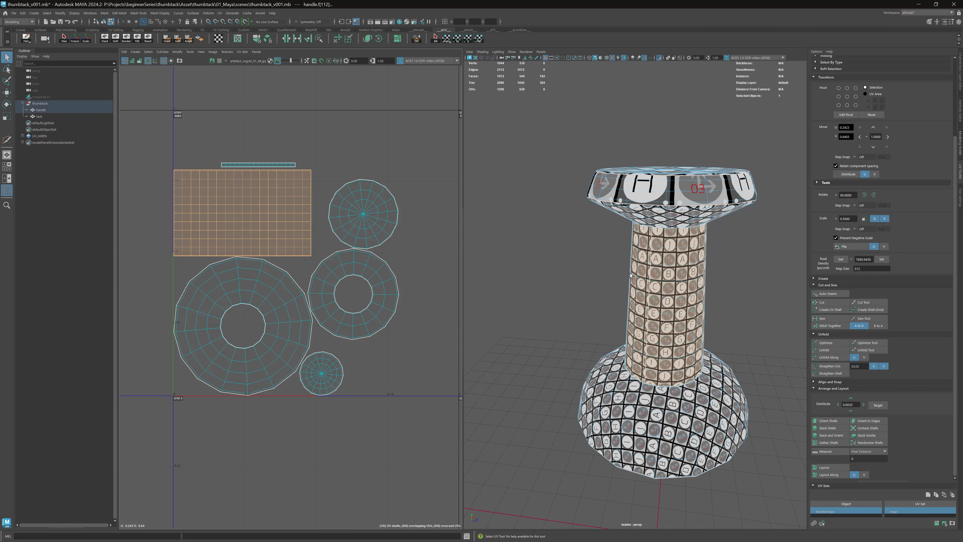
{"action": "right_click_drag", "start_coordinate": [686, 258], "coordinate": [753, 260], "text": "alt"}
{"action": "left_click_drag", "start_coordinate": [753, 259], "coordinate": [751, 229], "text": "alt"}
{"action": "middle_click_drag", "start_coordinate": [750, 229], "coordinate": [711, 228], "text": "alt"}
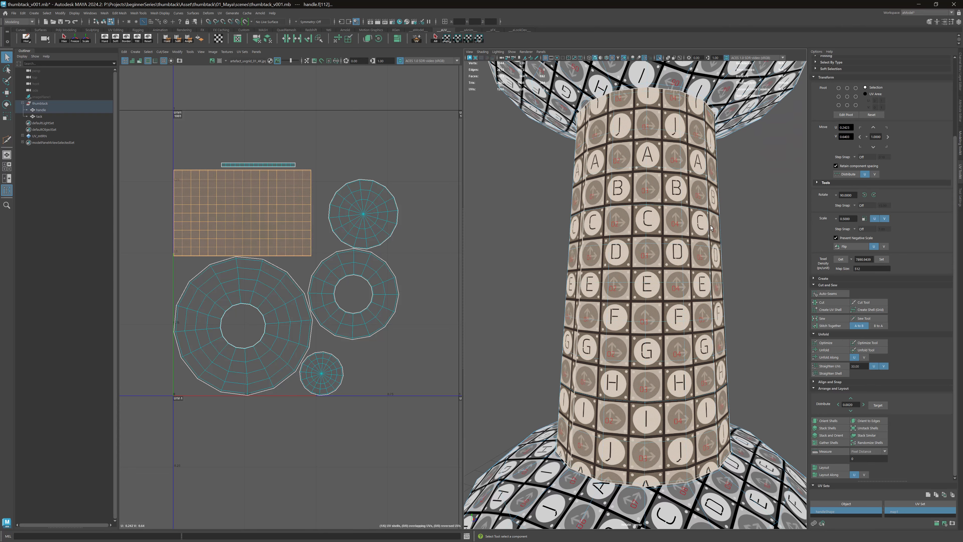
{"action": "left_click", "coordinate": [844, 261]}
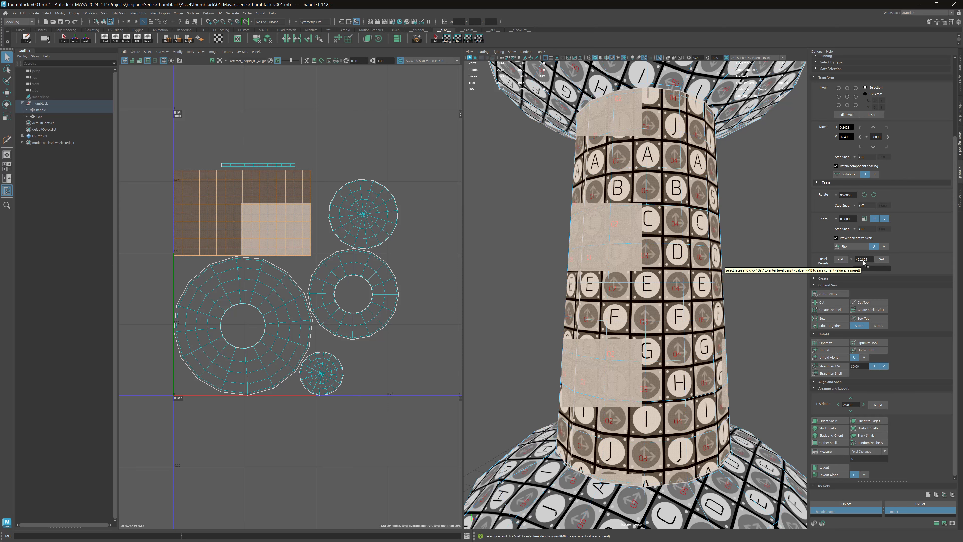
Step: Select all of the handle's UV shells, save the scene, and apply the shaft's texel density to every shell
{"action": "scroll", "coordinate": [657, 194], "scroll_direction": "down", "scroll_amount": 5}
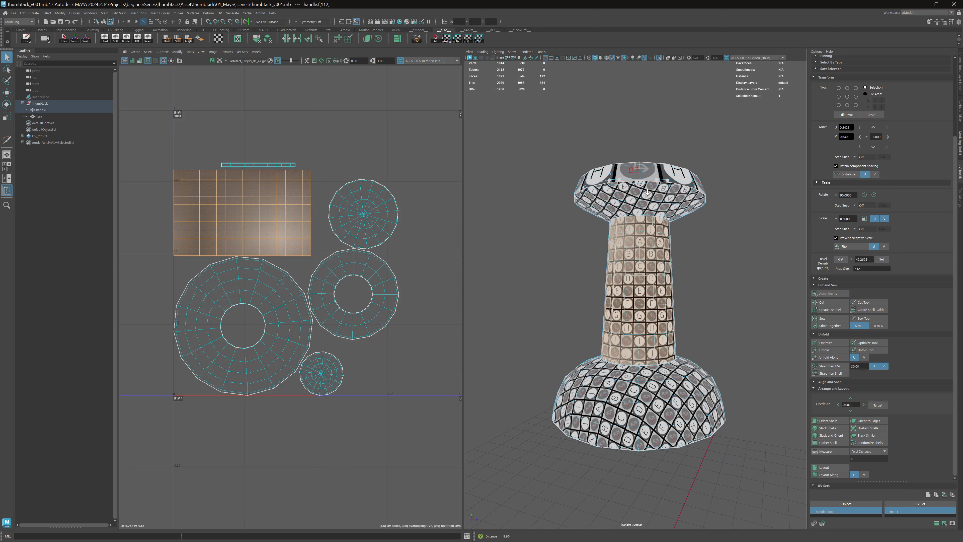
{"action": "scroll", "coordinate": [658, 194], "scroll_direction": "up", "scroll_amount": 4}
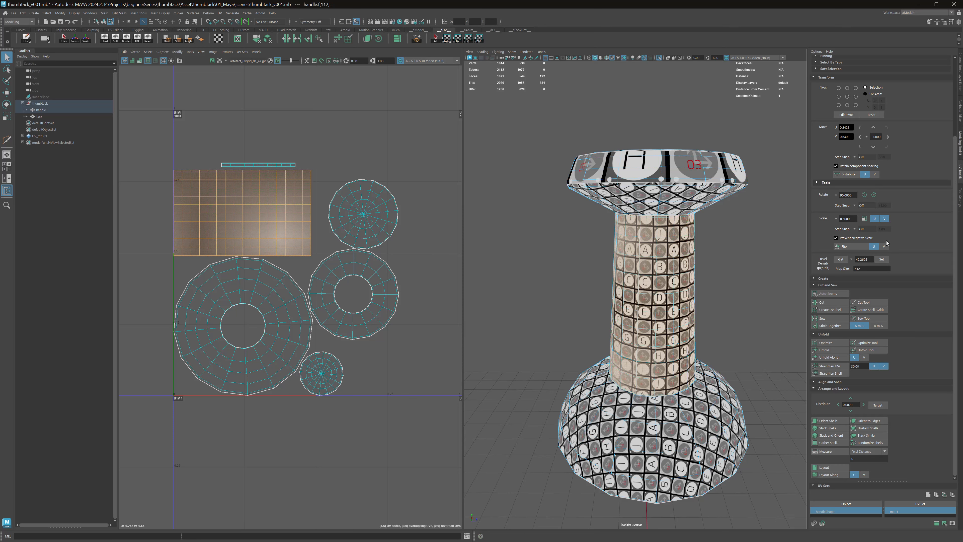
{"action": "left_click", "coordinate": [675, 220]}
{"action": "left_click_drag", "start_coordinate": [156, 125], "coordinate": [421, 410]}
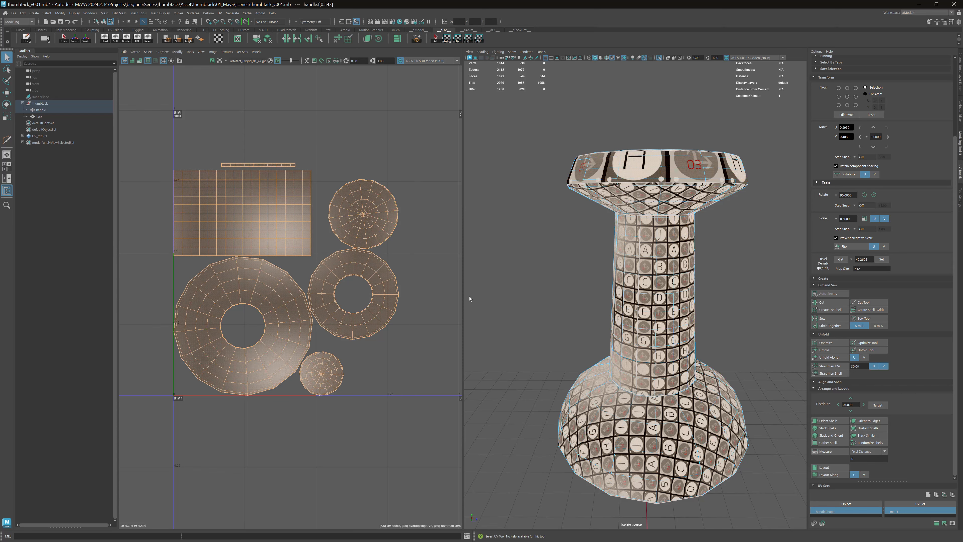
{"action": "key", "text": "ctrl+s"}
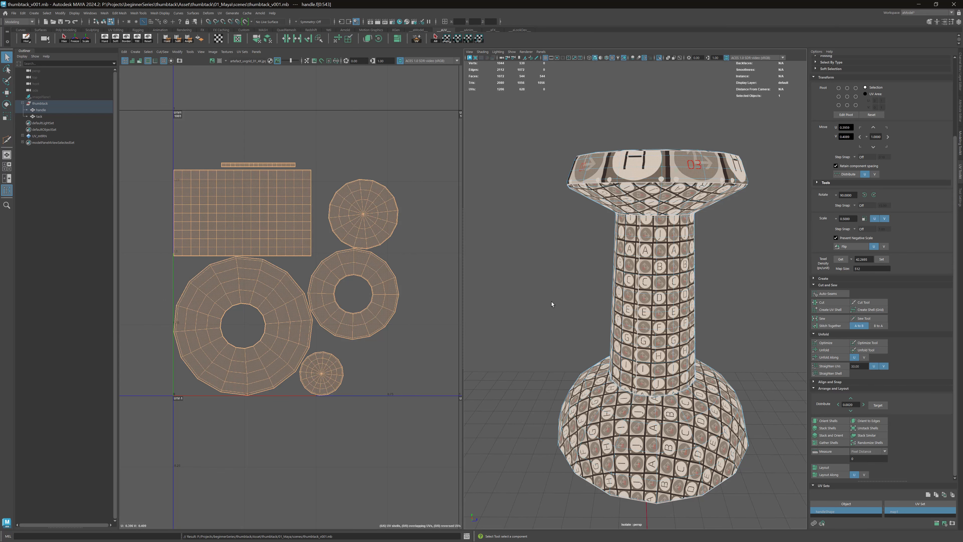
{"action": "left_click", "coordinate": [882, 259]}
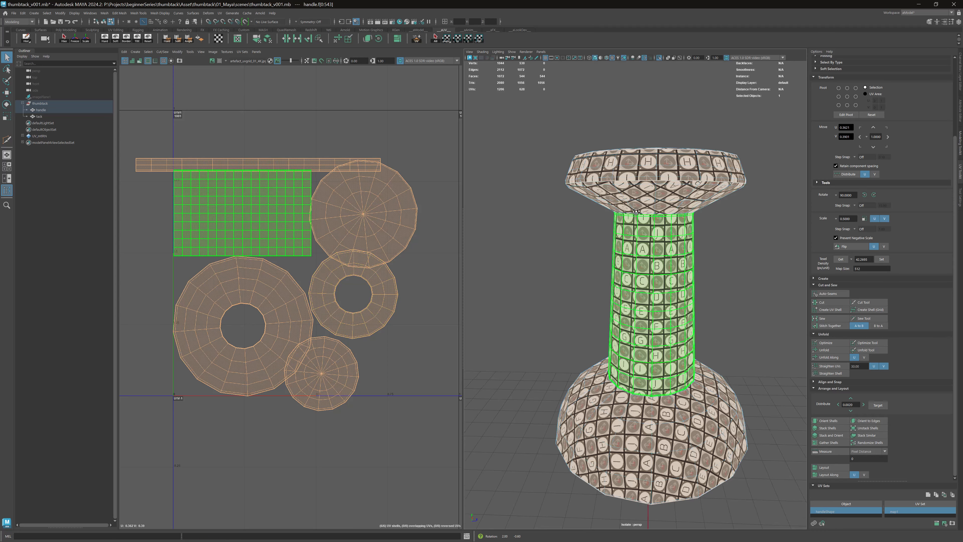
Step: Examine the checker texture on the head, rim, shaft and base for even square size after matching the density
{"action": "mouse_move", "coordinate": [636, 212]}
{"action": "left_mouse_down", "text": "alt"}
{"action": "mouse_move", "coordinate": [630, 201]}
{"action": "mouse_move", "coordinate": [633, 212]}
{"action": "left_mouse_up", "text": "alt"}
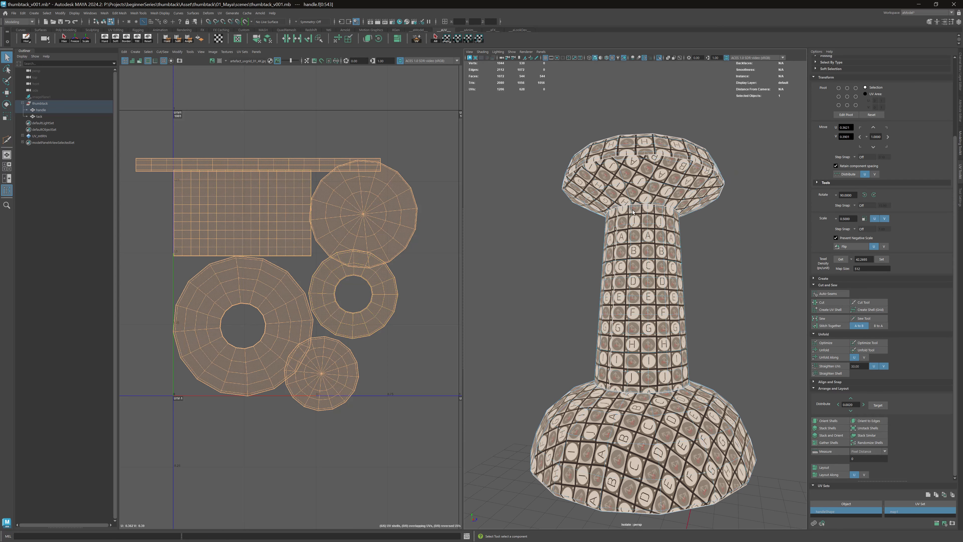
{"action": "left_click_drag", "start_coordinate": [619, 180], "coordinate": [647, 229], "text": "alt"}
{"action": "right_click_drag", "start_coordinate": [646, 229], "coordinate": [678, 258], "text": "alt"}
{"action": "left_click_drag", "start_coordinate": [676, 238], "coordinate": [665, 175], "text": "alt"}
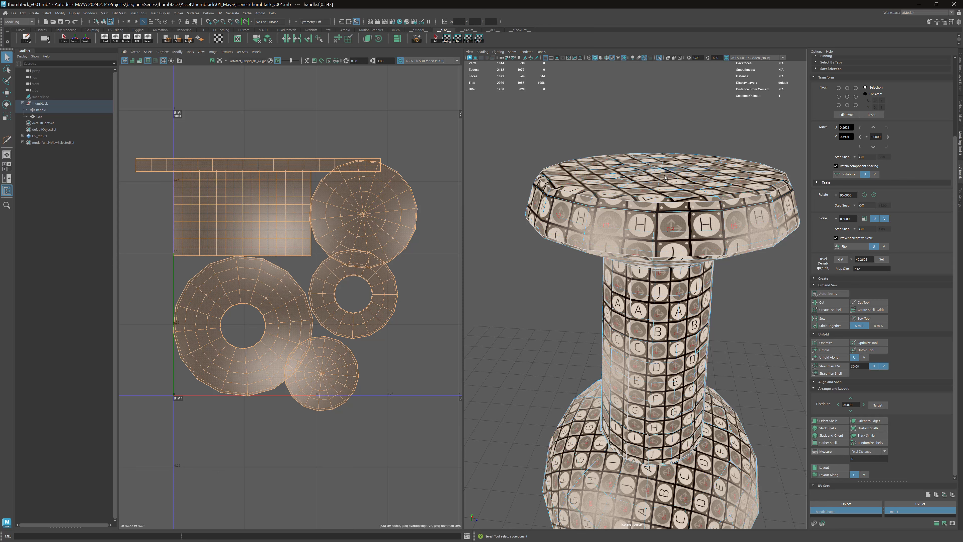
{"action": "left_click_drag", "start_coordinate": [686, 203], "coordinate": [646, 190], "text": "alt"}
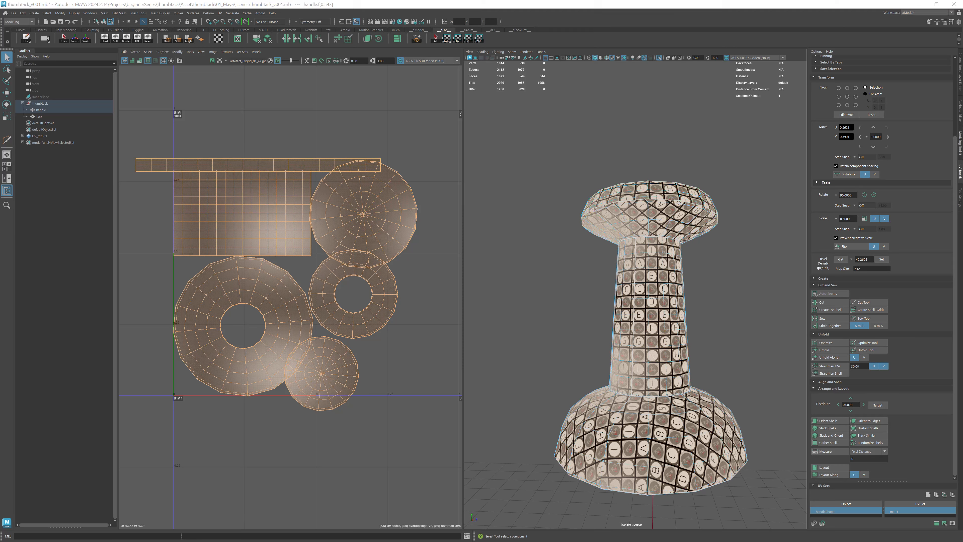
{"action": "scroll", "coordinate": [679, 181], "scroll_direction": "up", "scroll_amount": 2}
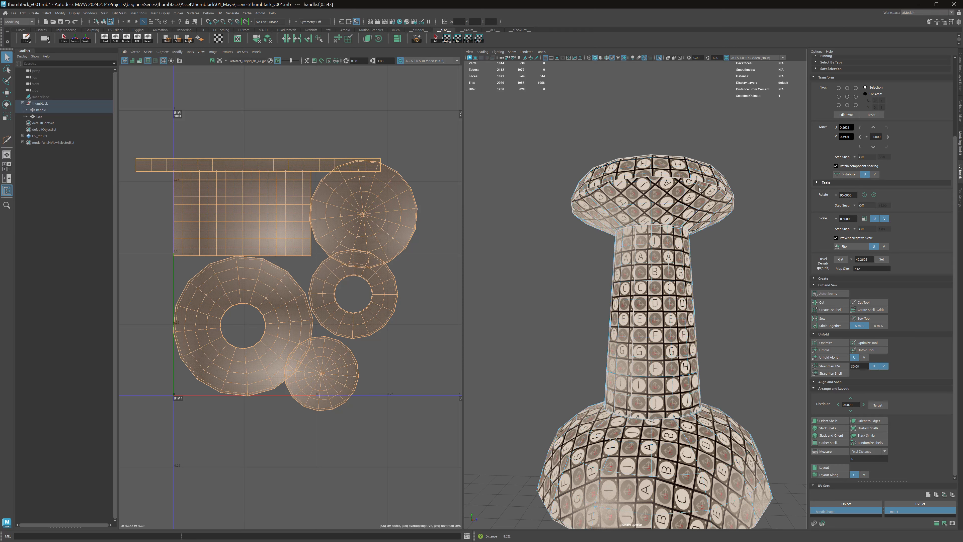
{"action": "left_click_drag", "start_coordinate": [679, 181], "coordinate": [678, 190], "text": "alt"}
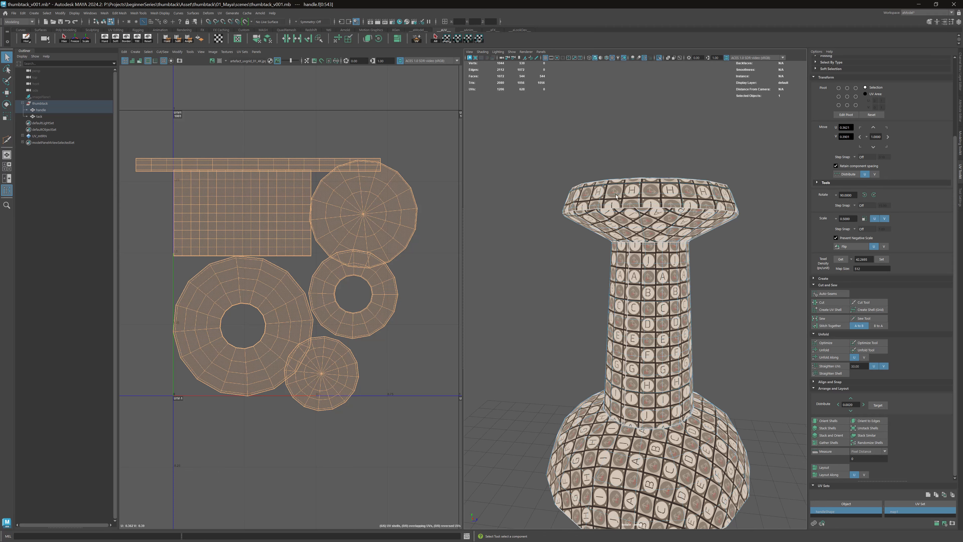
Step: Select the head rim's strip shell, move it up clear of the other shells, and scale it down to a much shorter strip
{"action": "left_click", "coordinate": [293, 163]}
{"action": "key", "text": "w"}
{"action": "left_click_drag", "start_coordinate": [258, 164], "coordinate": [214, 162]}
{"action": "key", "text": "r"}
{"action": "key", "text": "q"}
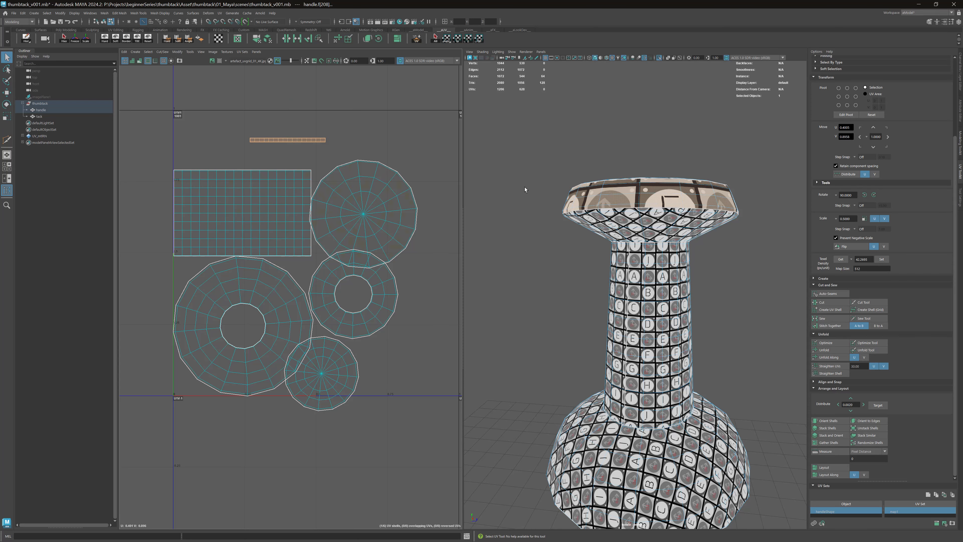
Step: Compare the shrunken rim strip's checker squares with those on the head's underside and the shaft
{"action": "scroll", "coordinate": [639, 220], "scroll_direction": "up", "scroll_amount": 8}
{"action": "middle_click_drag", "start_coordinate": [639, 220], "coordinate": [640, 232], "text": "alt"}
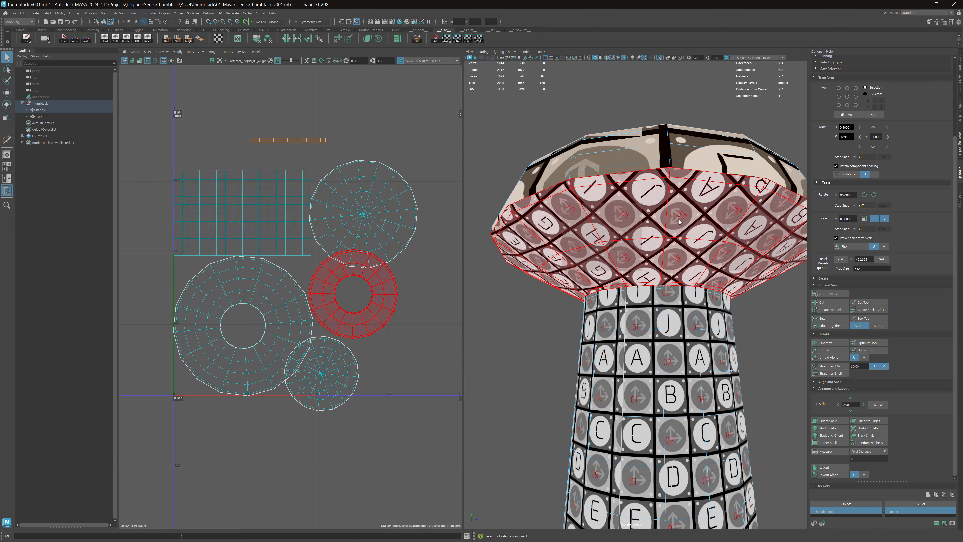
{"action": "left_click", "coordinate": [652, 227]}
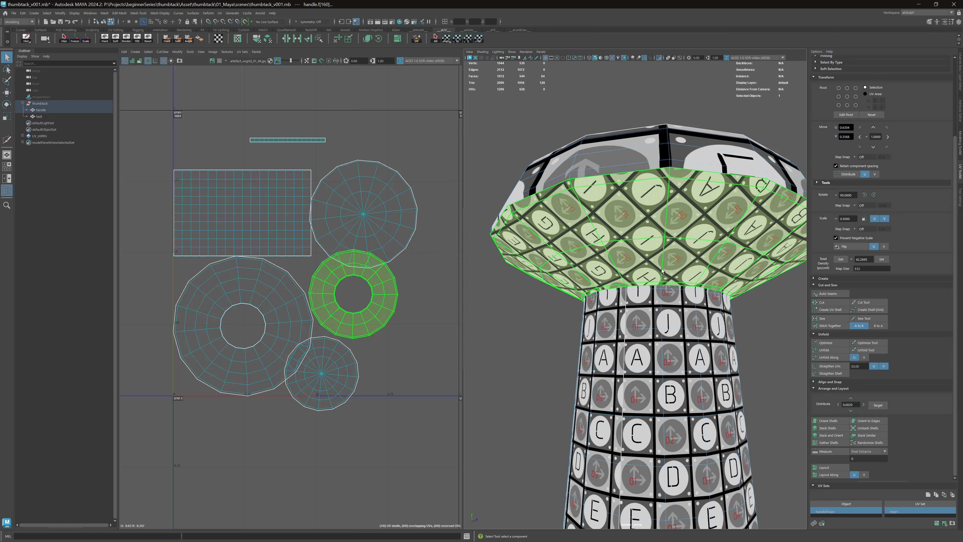
{"action": "left_click_drag", "start_coordinate": [662, 270], "coordinate": [562, 194], "text": "alt"}
{"action": "left_click", "coordinate": [562, 193]}
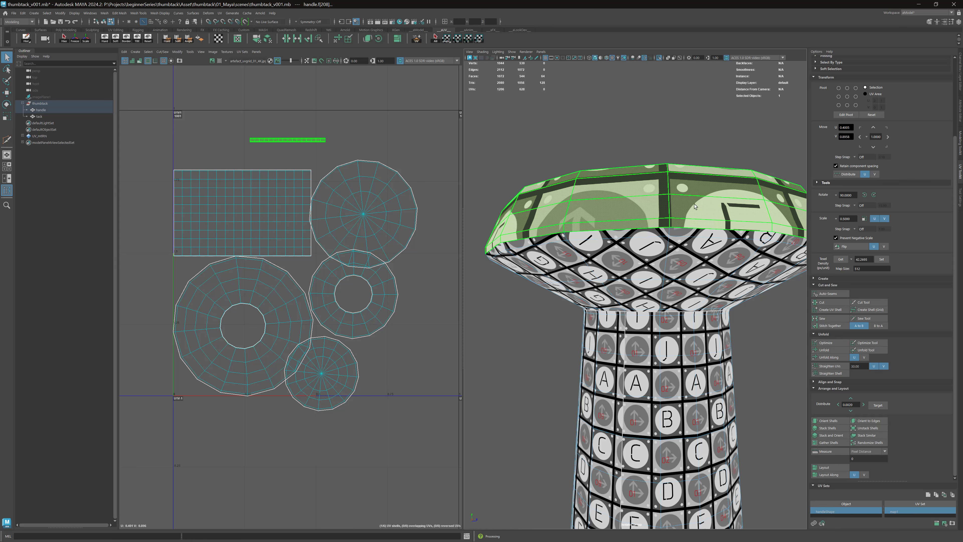
{"action": "right_click_drag", "start_coordinate": [696, 206], "coordinate": [636, 198], "text": "alt"}
{"action": "left_click_drag", "start_coordinate": [636, 198], "coordinate": [628, 201], "text": "alt"}
{"action": "middle_click_drag", "start_coordinate": [628, 202], "coordinate": [635, 84], "text": "alt"}
{"action": "right_click_drag", "start_coordinate": [635, 85], "coordinate": [633, 99], "text": "alt"}
{"action": "left_click_drag", "start_coordinate": [633, 100], "coordinate": [635, 95], "text": "alt"}
Step: Select all the UV shells again, apply the stored texel density to them, and check the texture on the model
{"action": "left_click_drag", "start_coordinate": [531, 96], "coordinate": [756, 460]}
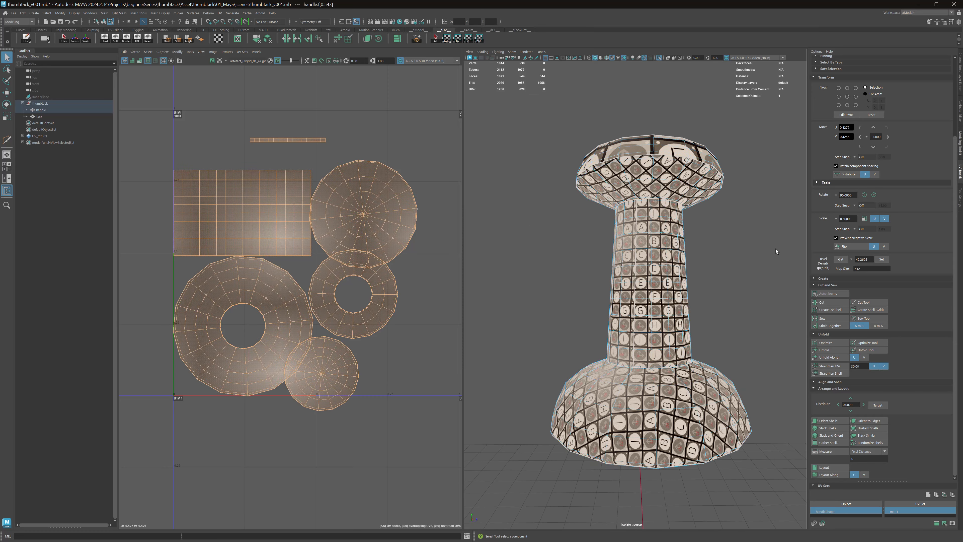
{"action": "left_click", "coordinate": [882, 259]}
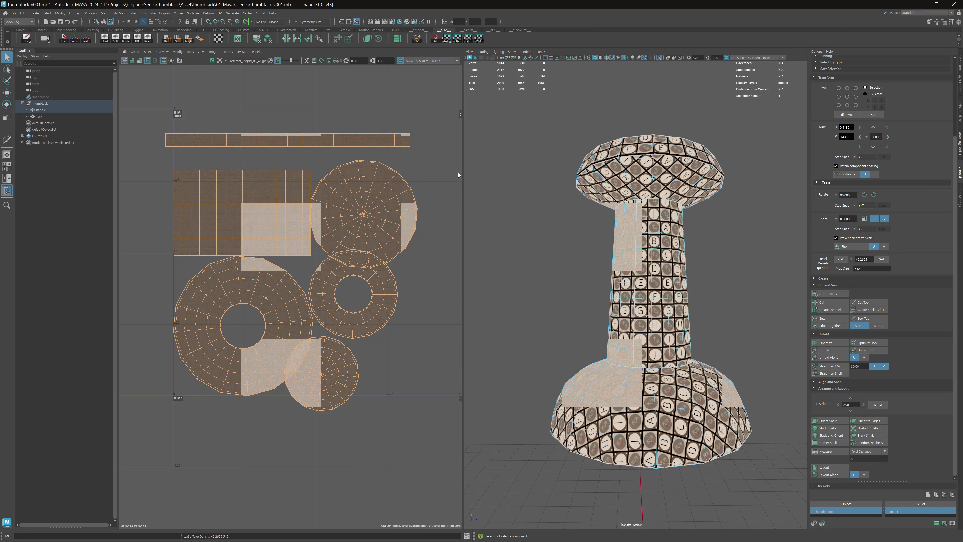
{"action": "mouse_move", "coordinate": [589, 179]}
{"action": "left_mouse_down", "text": "alt"}
{"action": "mouse_move", "coordinate": [602, 175]}
{"action": "mouse_move", "coordinate": [594, 184]}
{"action": "left_mouse_up", "text": "alt"}
{"action": "left_click_drag", "start_coordinate": [685, 190], "coordinate": [677, 186], "text": "alt"}
Step: Lay out all the selected UV shells within the UV tile and check the spacing between them
{"action": "scroll", "coordinate": [339, 141], "scroll_direction": "down", "scroll_amount": 3}
{"action": "right_click_drag", "start_coordinate": [275, 117], "coordinate": [242, 106]}
{"action": "left_click_drag", "start_coordinate": [166, 90], "coordinate": [422, 335]}
{"action": "left_click", "coordinate": [397, 38]}
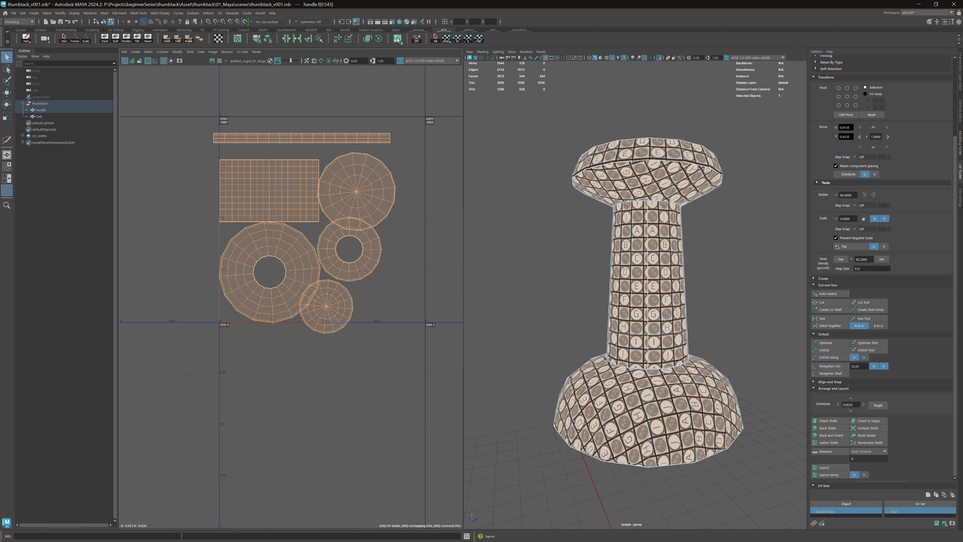
{"action": "scroll", "coordinate": [344, 151], "scroll_direction": "down", "scroll_amount": 2}
{"action": "scroll", "coordinate": [322, 190], "scroll_direction": "up", "scroll_amount": 3}
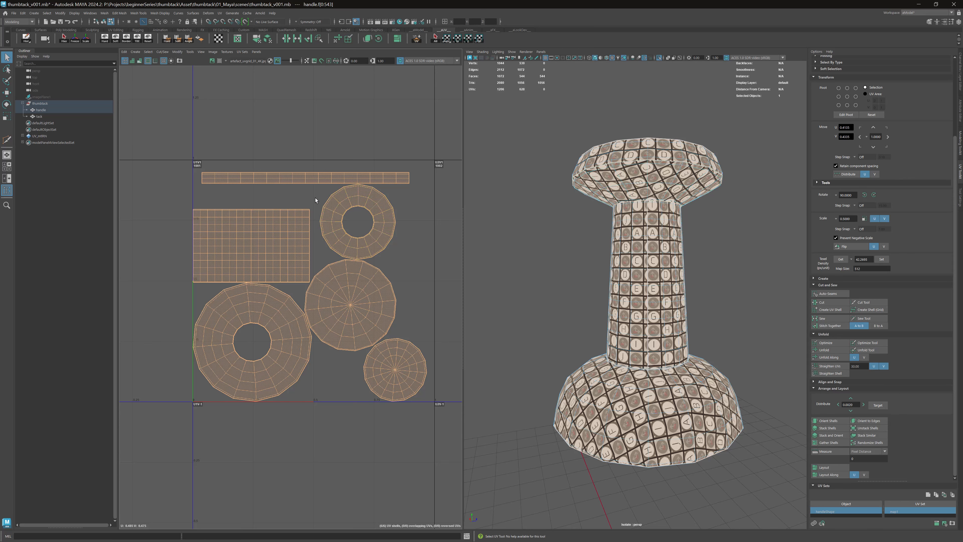
{"action": "scroll", "coordinate": [316, 197], "scroll_direction": "up", "scroll_amount": 5}
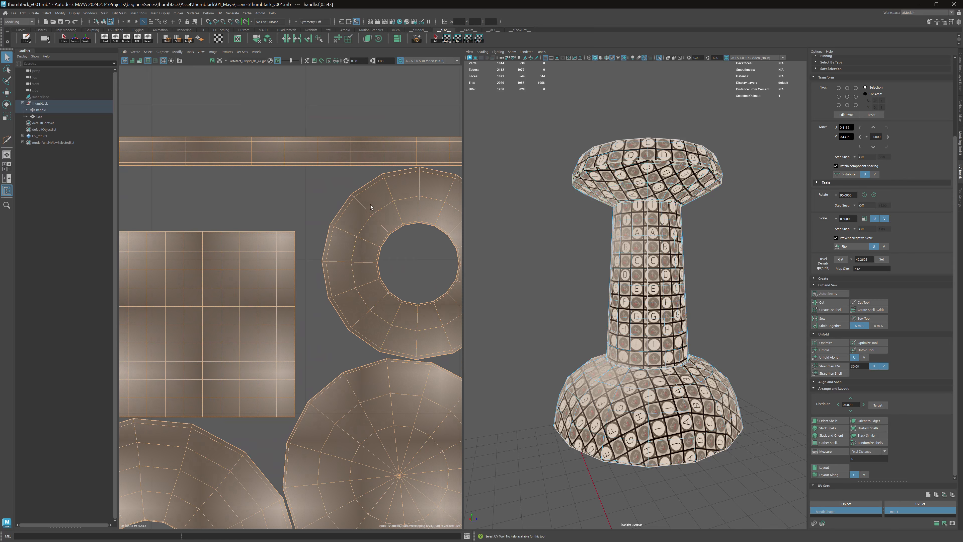
{"action": "scroll", "coordinate": [367, 171], "scroll_direction": "down", "scroll_amount": 4}
{"action": "scroll", "coordinate": [363, 130], "scroll_direction": "up", "scroll_amount": 3}
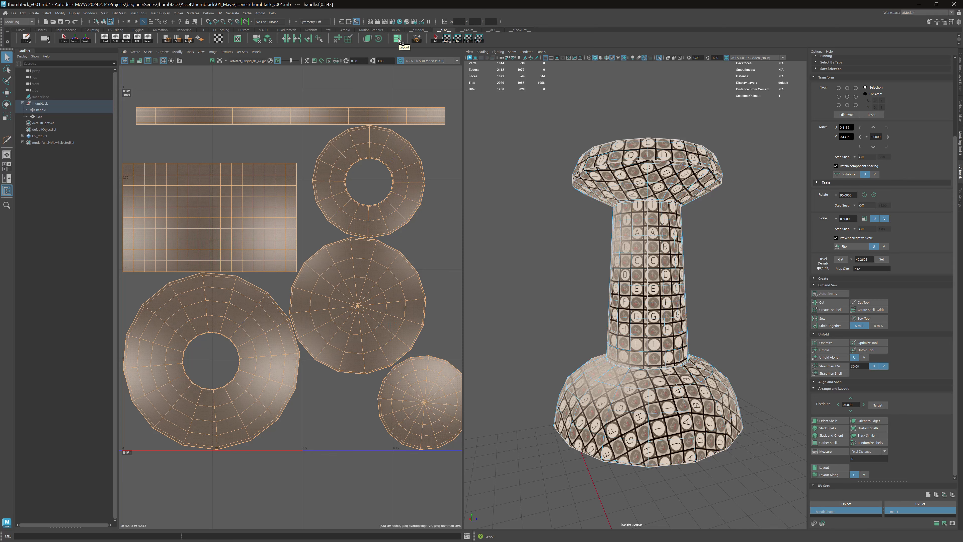
Step: Open the Layout UVs options and place their window clear of the UV layout
{"action": "left_click", "coordinate": [177, 51]}
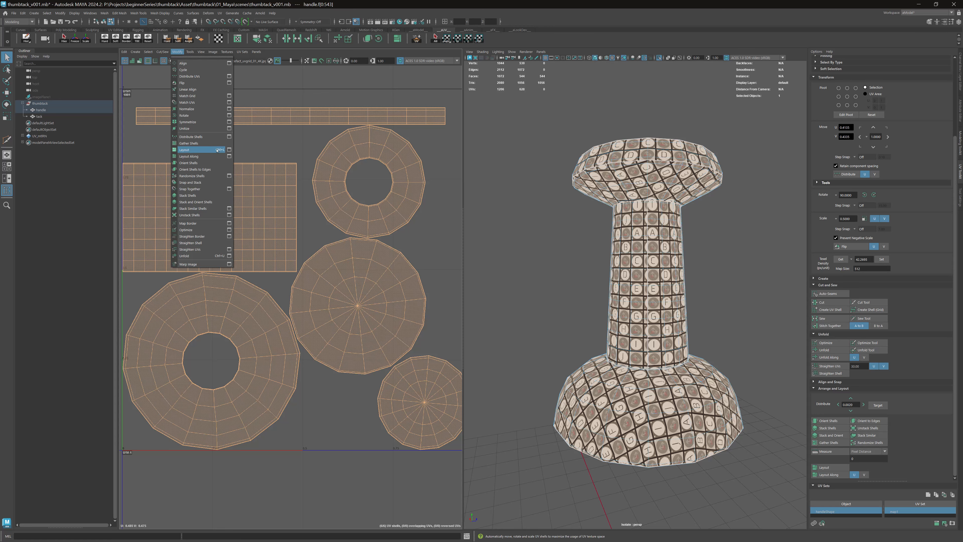
{"action": "left_click", "coordinate": [230, 149]}
{"action": "left_click_drag", "start_coordinate": [439, 145], "coordinate": [631, 87]}
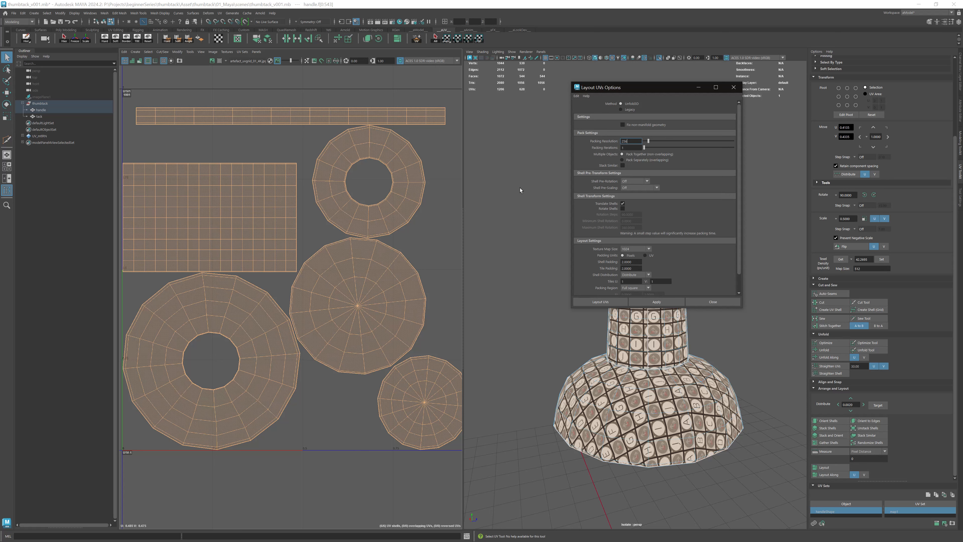
Step: Select the shaft's UV shell and inspect its checker texture up close on the model
{"action": "left_click", "coordinate": [609, 331]}
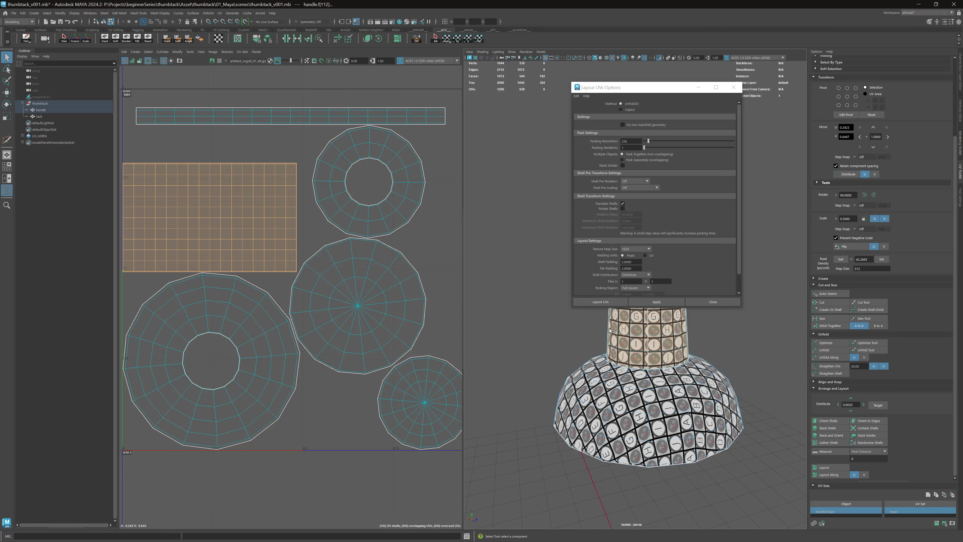
{"action": "middle_click_drag", "start_coordinate": [541, 298], "coordinate": [479, 292], "text": "alt"}
{"action": "right_click_drag", "start_coordinate": [478, 293], "coordinate": [536, 276], "text": "alt"}
{"action": "middle_click_drag", "start_coordinate": [536, 277], "coordinate": [530, 303], "text": "alt"}
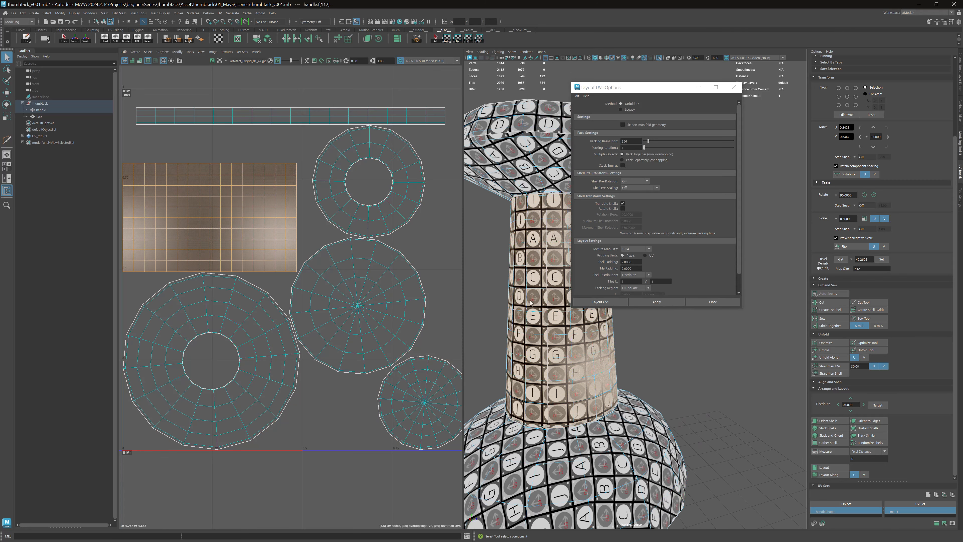
{"action": "left_click_drag", "start_coordinate": [530, 300], "coordinate": [533, 300], "text": "alt"}
{"action": "right_click_drag", "start_coordinate": [533, 299], "coordinate": [535, 269], "text": "alt"}
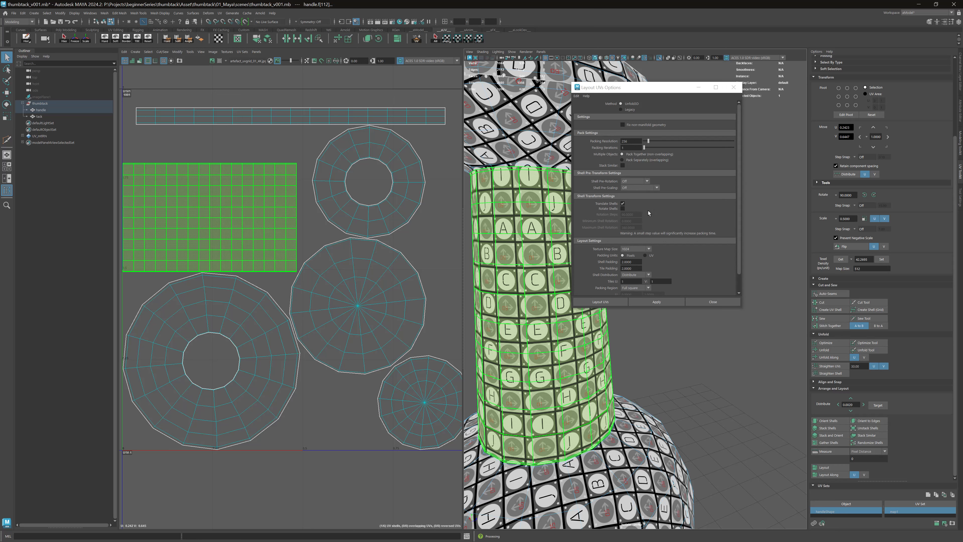
Step: Look over the packing and padding settings, and examine the gap between the base's large ring shell and the UV tile border
{"action": "left_click_drag", "start_coordinate": [640, 89], "coordinate": [653, 88]}
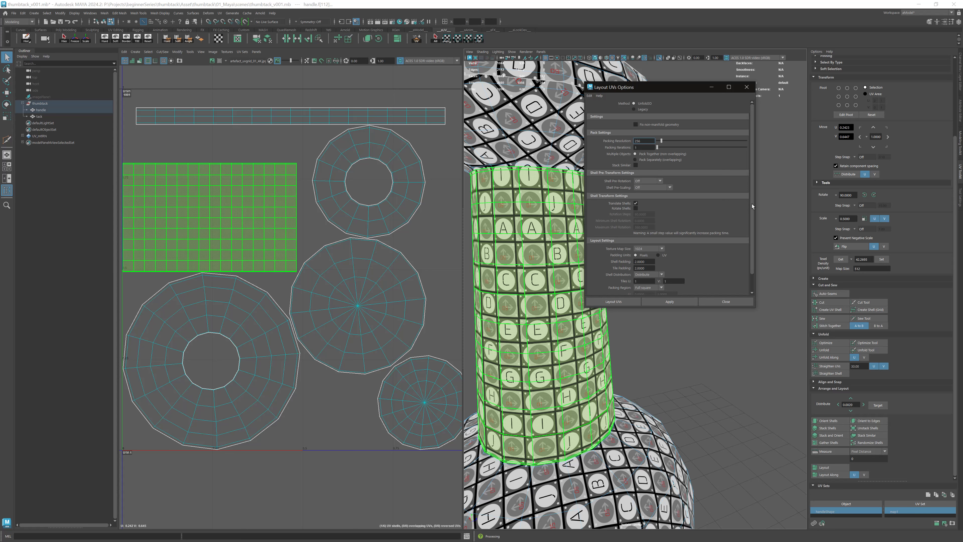
{"action": "left_click_drag", "start_coordinate": [753, 206], "coordinate": [752, 218]}
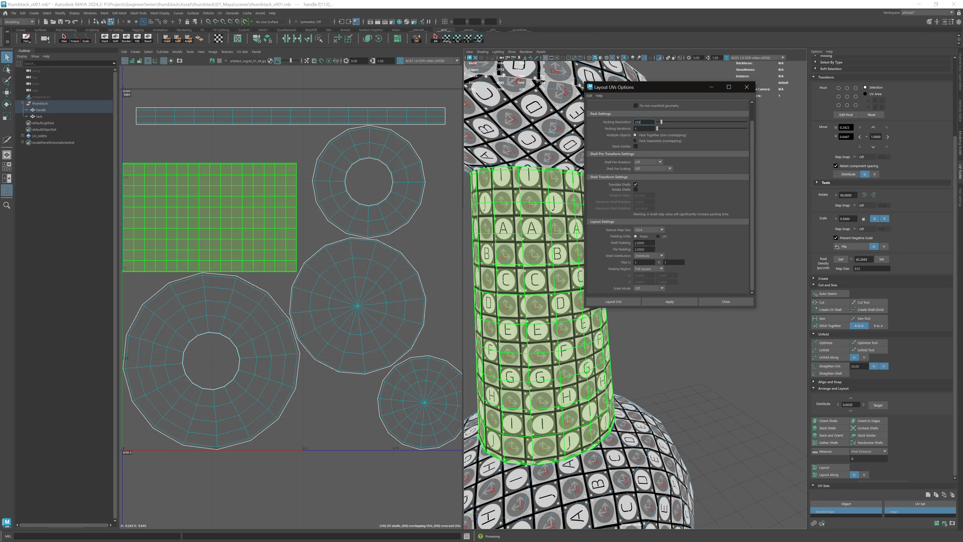
{"action": "middle_click_drag", "start_coordinate": [275, 286], "coordinate": [266, 242], "text": "alt"}
{"action": "scroll", "coordinate": [267, 243], "scroll_direction": "up", "scroll_amount": 2}
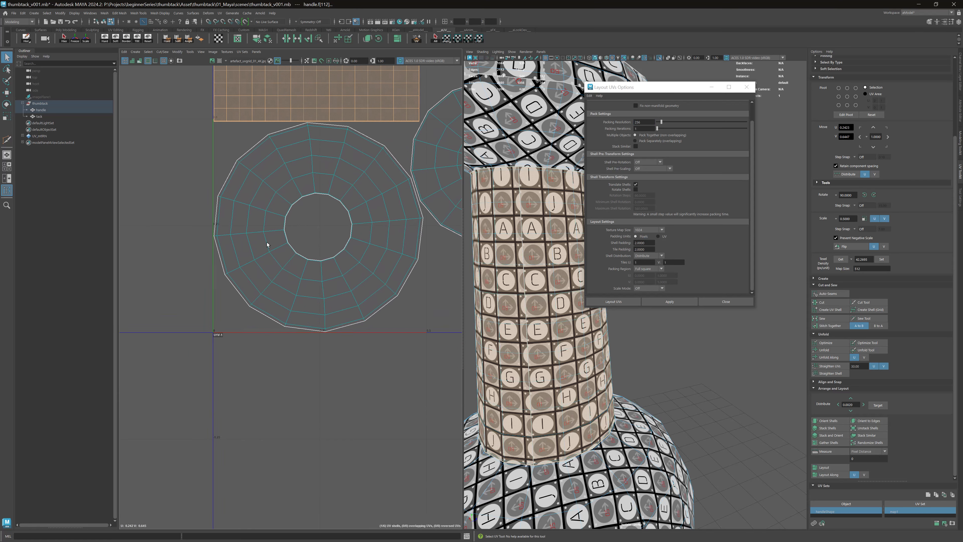
{"action": "scroll", "coordinate": [267, 244], "scroll_direction": "up", "scroll_amount": 3}
{"action": "scroll", "coordinate": [301, 235], "scroll_direction": "up", "scroll_amount": 5}
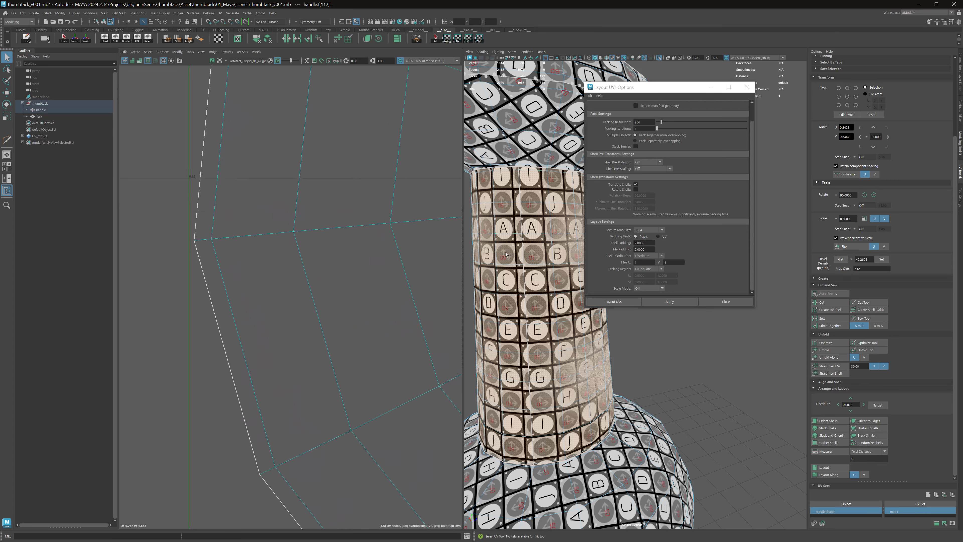
{"action": "middle_click_drag", "start_coordinate": [205, 233], "coordinate": [371, 240], "text": "alt"}
{"action": "right_click_drag", "start_coordinate": [371, 240], "coordinate": [518, 254], "text": "alt"}
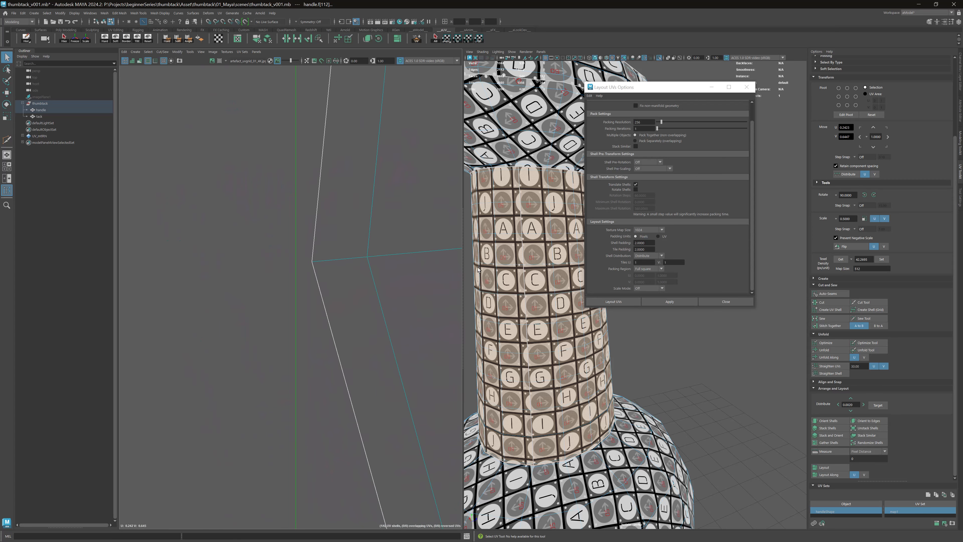
Step: Select the base's large ring shell and move it sideways until its outermost corner touches the UV tile's vertical border
{"action": "left_click", "coordinate": [318, 262]}
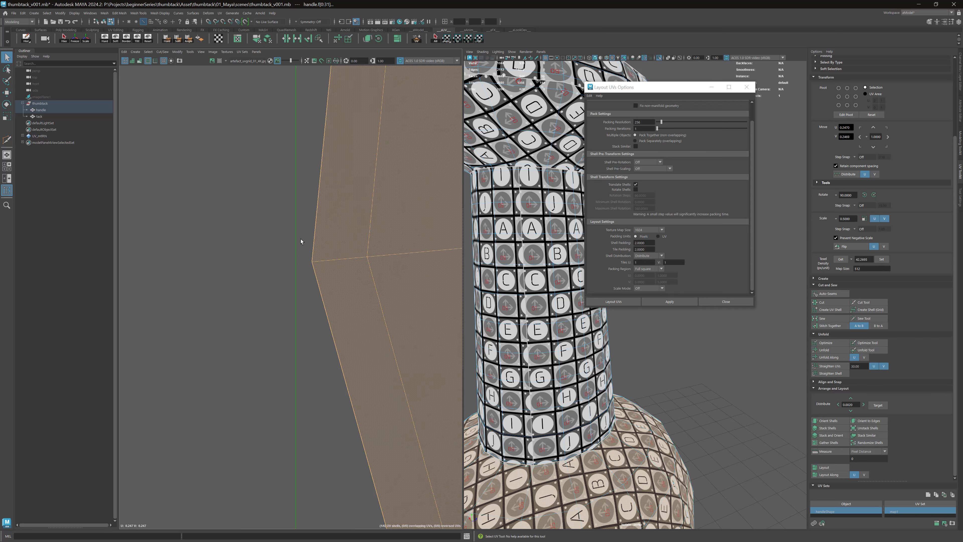
{"action": "key", "text": "f"}
{"action": "middle_click_drag", "start_coordinate": [310, 260], "coordinate": [324, 359], "text": "alt"}
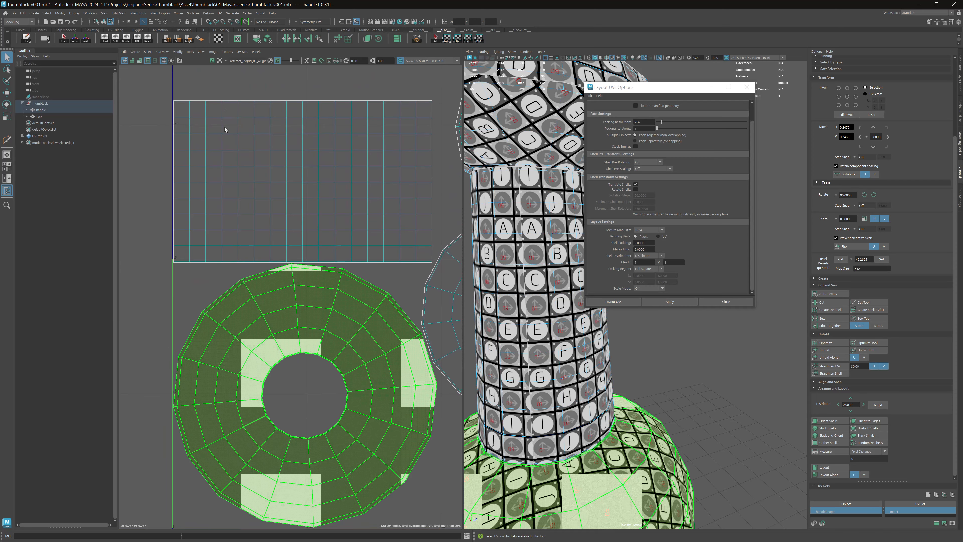
{"action": "middle_click_drag", "start_coordinate": [224, 124], "coordinate": [231, 258], "text": "alt"}
{"action": "middle_click_drag", "start_coordinate": [258, 313], "coordinate": [278, 74], "text": "alt"}
{"action": "right_click_drag", "start_coordinate": [183, 305], "coordinate": [585, 305], "text": "alt"}
{"action": "middle_click_drag", "start_coordinate": [297, 323], "coordinate": [370, 308], "text": "alt"}
{"action": "right_click_drag", "start_coordinate": [369, 309], "coordinate": [617, 333], "text": "alt"}
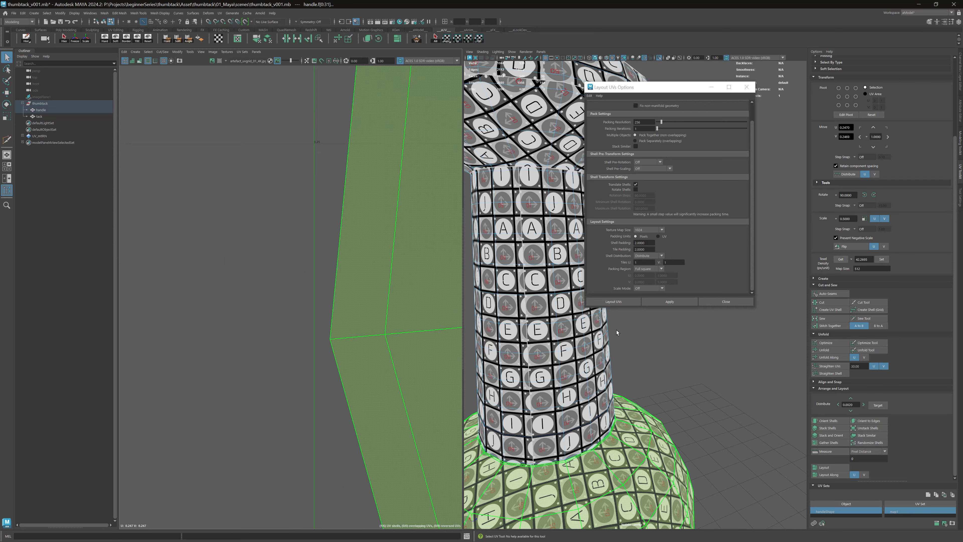
{"action": "key", "text": "w"}
{"action": "middle_click_drag", "start_coordinate": [395, 280], "coordinate": [377, 281]}
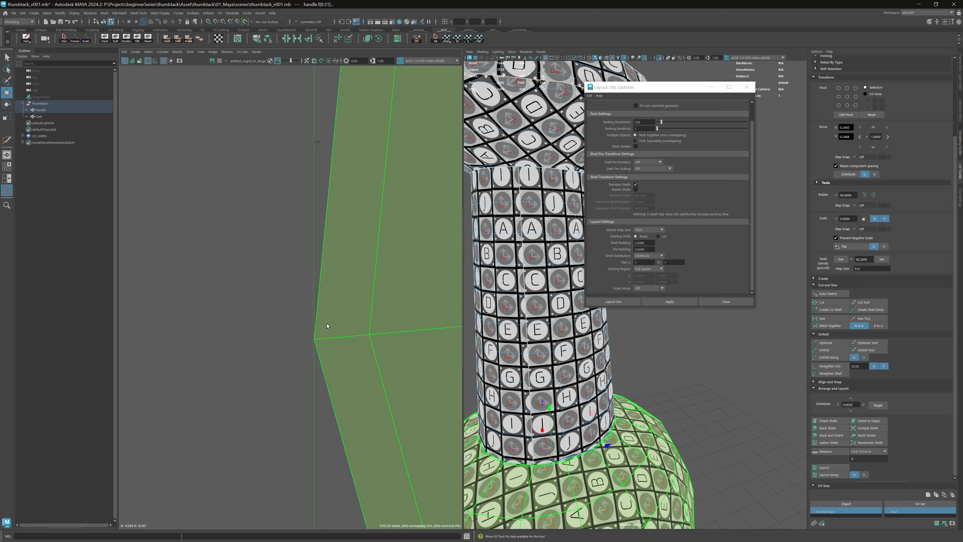
{"action": "right_click_drag", "start_coordinate": [316, 345], "coordinate": [164, 259], "text": "alt"}
{"action": "right_click_drag", "start_coordinate": [397, 274], "coordinate": [339, 237], "text": "alt"}
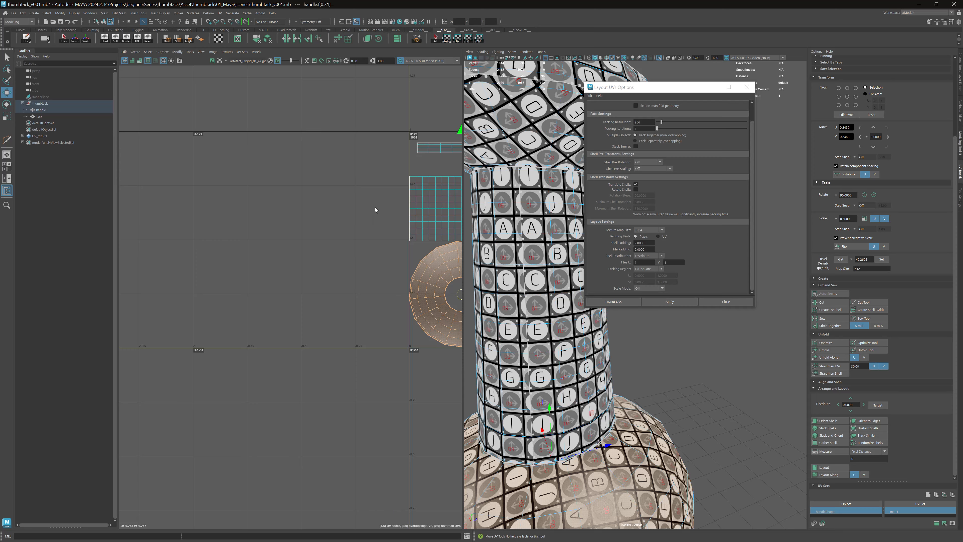
Step: Check the shell and tile padding values, select all of the handle's UV shells and lay them out again in the tile
{"action": "middle_click_drag", "start_coordinate": [375, 207], "coordinate": [277, 211], "text": "alt"}
{"action": "double_click", "coordinate": [650, 243]}
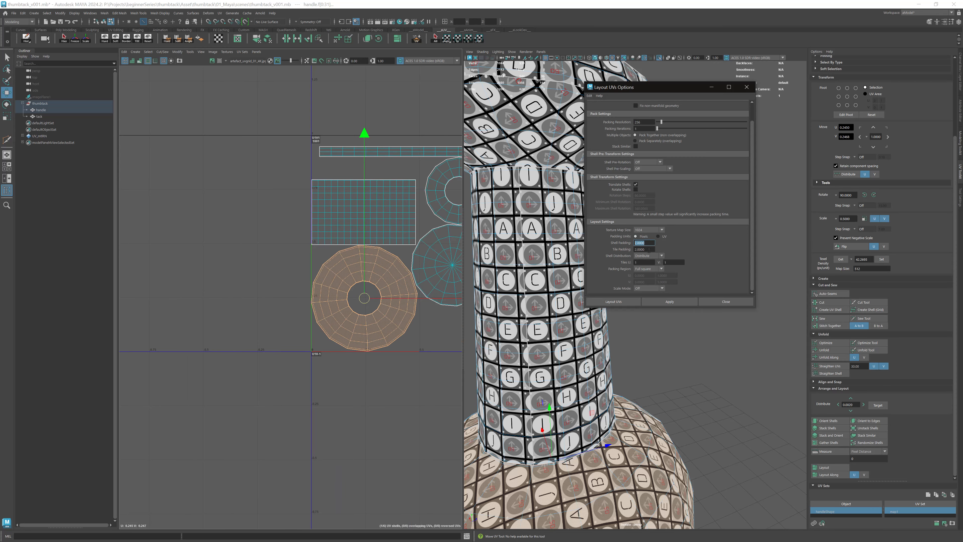
{"action": "double_click", "coordinate": [650, 249]}
{"action": "double_click", "coordinate": [649, 243]}
{"action": "right_click_drag", "start_coordinate": [396, 177], "coordinate": [333, 144], "text": "alt"}
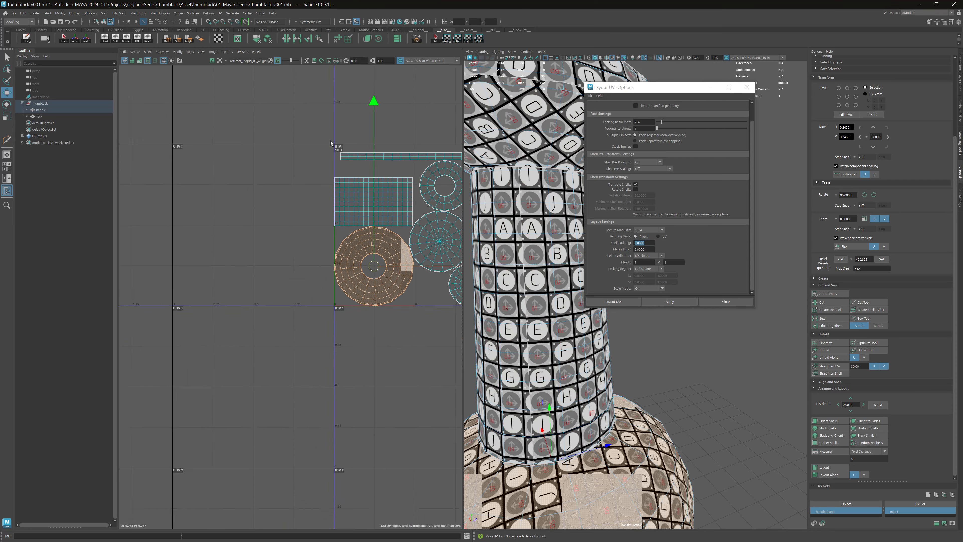
{"action": "middle_click_drag", "start_coordinate": [333, 144], "coordinate": [210, 175], "text": "alt"}
{"action": "left_click_drag", "start_coordinate": [183, 132], "coordinate": [375, 363]}
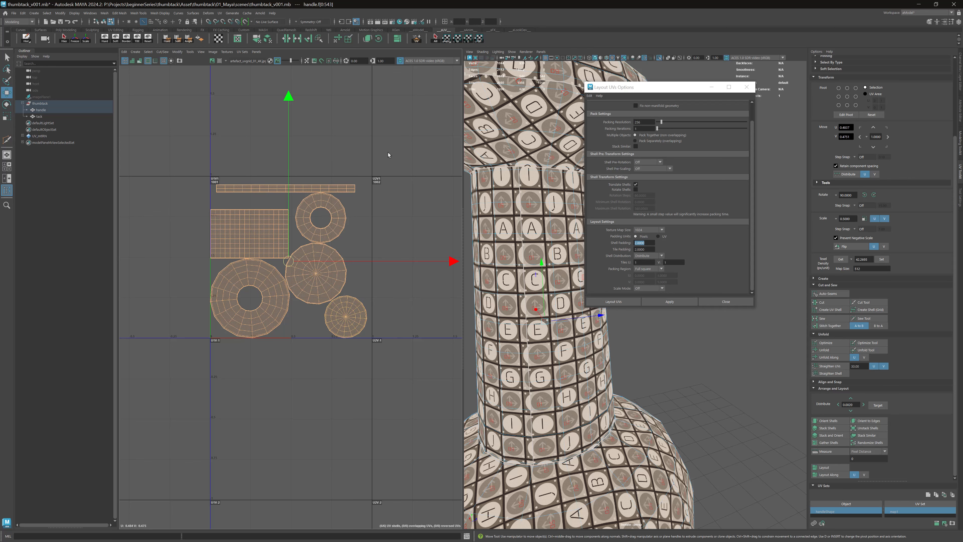
{"action": "left_click", "coordinate": [323, 60]}
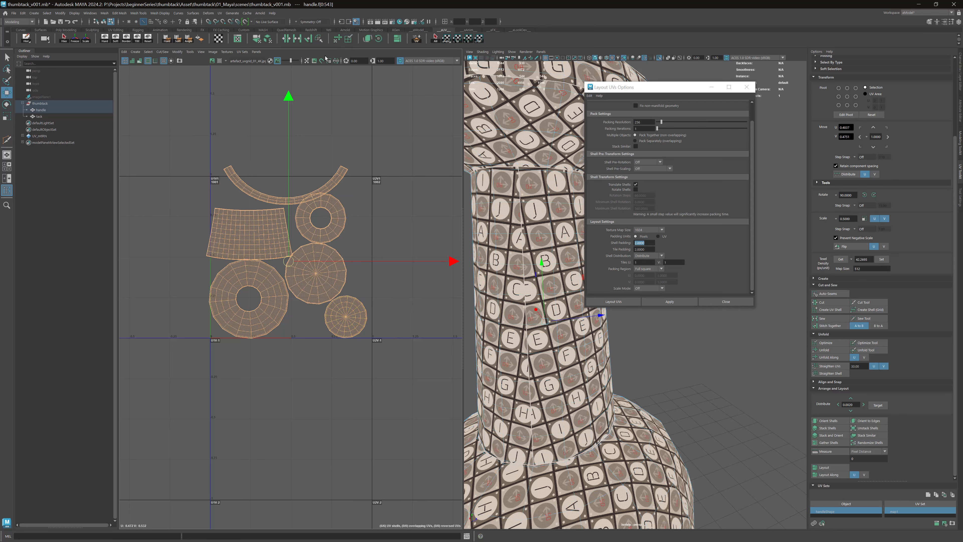
{"action": "key", "text": "ctrl+z"}
{"action": "left_click", "coordinate": [397, 39]}
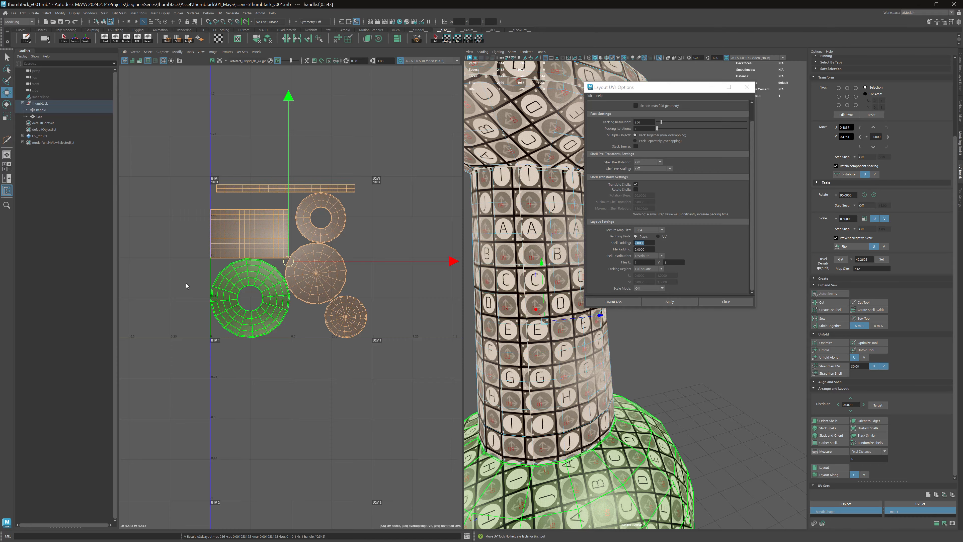
Step: Examine the padding between the base's ring shell and the tile border, and between that ring and the shaft shell
{"action": "right_click_drag", "start_coordinate": [187, 286], "coordinate": [250, 321], "text": "alt"}
{"action": "middle_click_drag", "start_coordinate": [249, 321], "coordinate": [298, 228], "text": "alt"}
{"action": "right_click_drag", "start_coordinate": [297, 227], "coordinate": [362, 321], "text": "alt"}
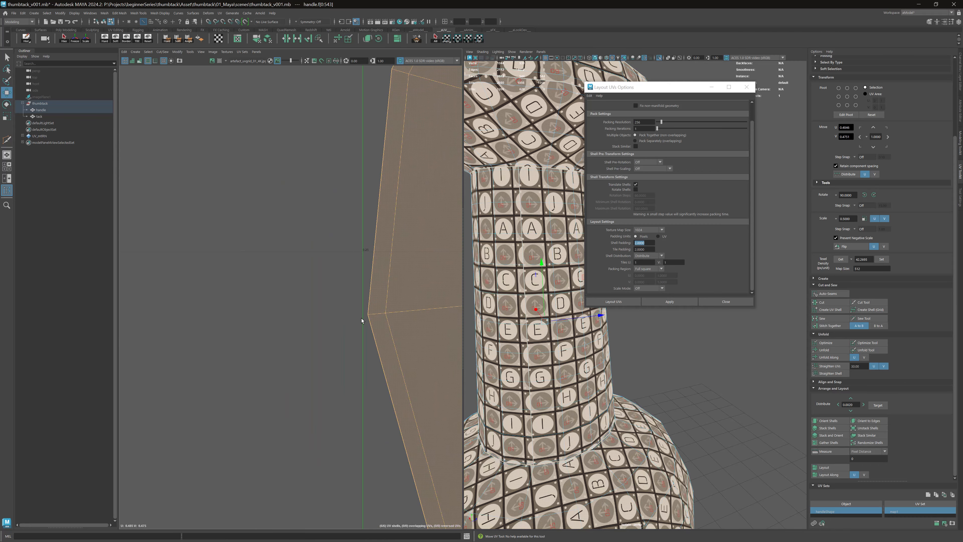
{"action": "right_click_drag", "start_coordinate": [410, 260], "coordinate": [205, 188], "text": "alt"}
{"action": "middle_click_drag", "start_coordinate": [452, 114], "coordinate": [232, 202], "text": "alt"}
{"action": "right_click_drag", "start_coordinate": [281, 162], "coordinate": [343, 266], "text": "alt"}
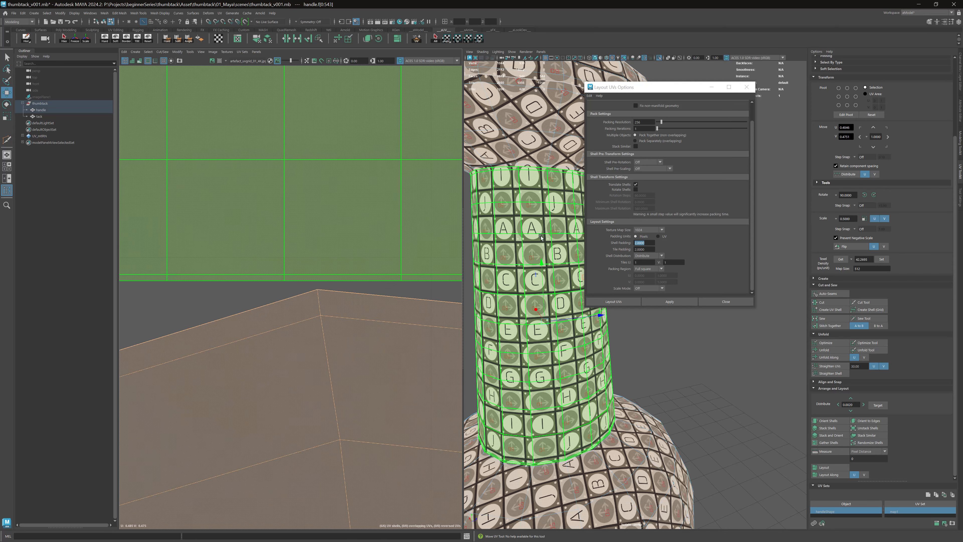
{"action": "key", "text": "f"}
{"action": "middle_click_drag", "start_coordinate": [356, 203], "coordinate": [377, 188], "text": "alt"}
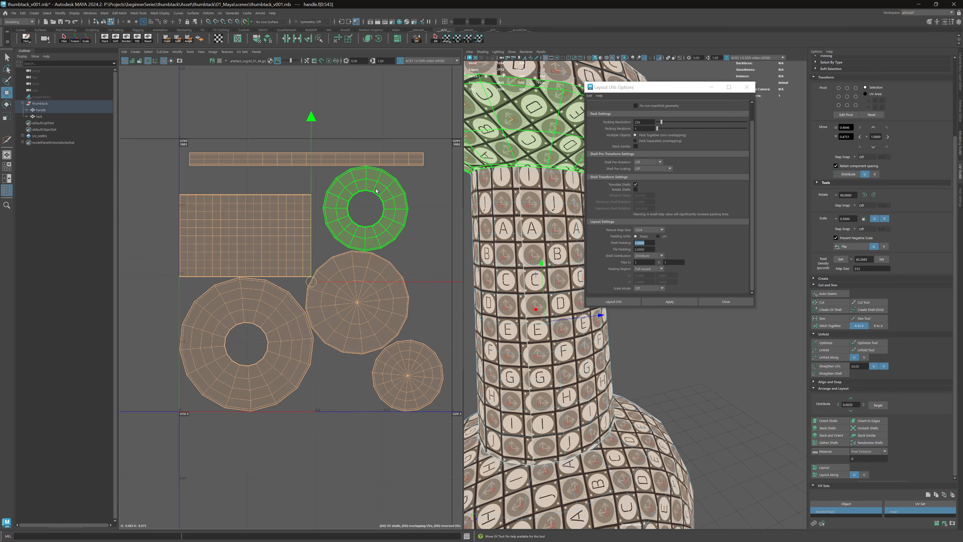
Step: Deselect the shells, review the layout's Scale Mode choices keeping it Off, and close the Layout UVs options
{"action": "left_click", "coordinate": [224, 127]}
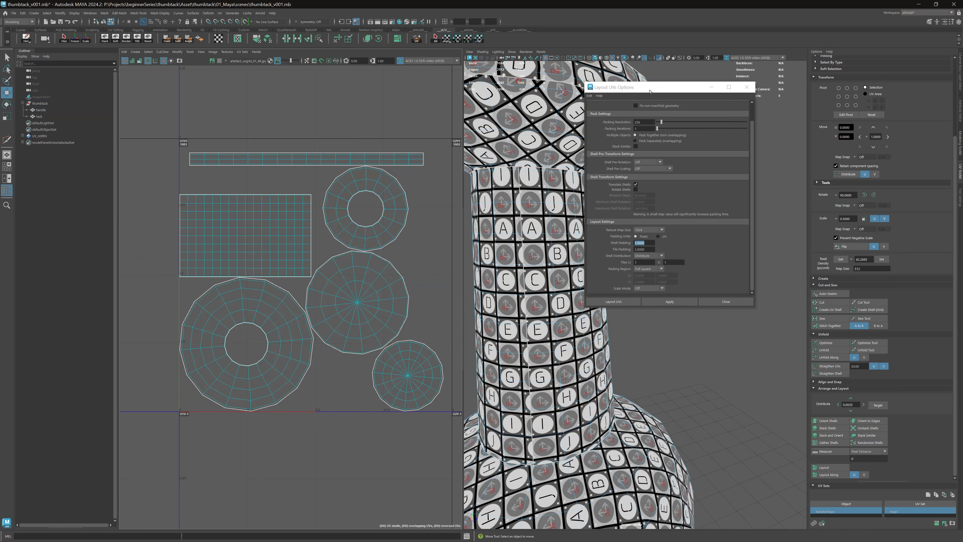
{"action": "left_click_drag", "start_coordinate": [649, 92], "coordinate": [680, 88]}
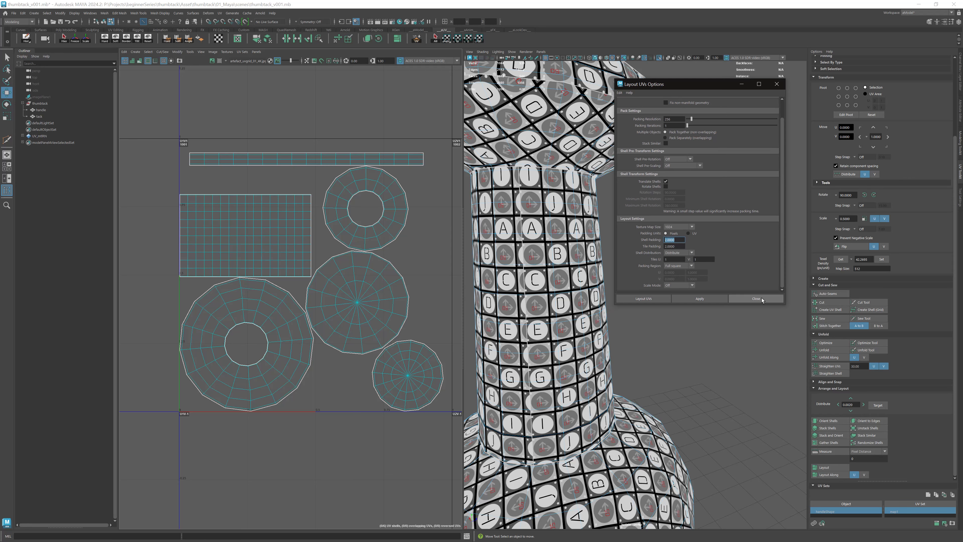
{"action": "left_click", "coordinate": [681, 285]}
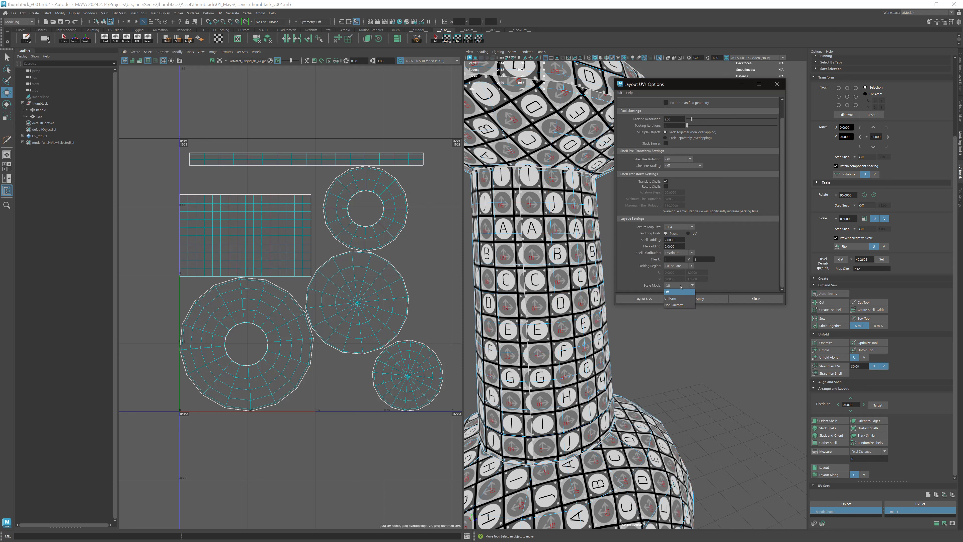
{"action": "left_click", "coordinate": [674, 286]}
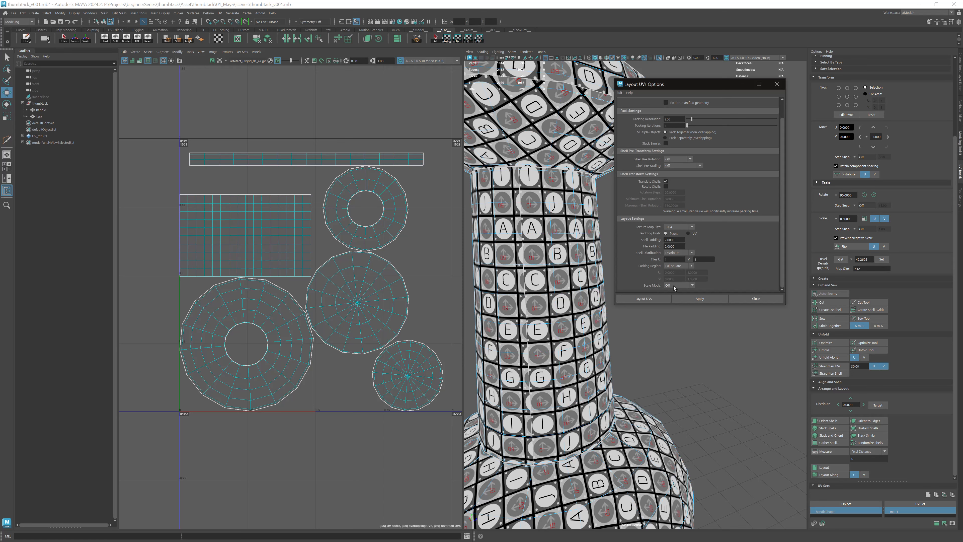
{"action": "left_click", "coordinate": [743, 295]}
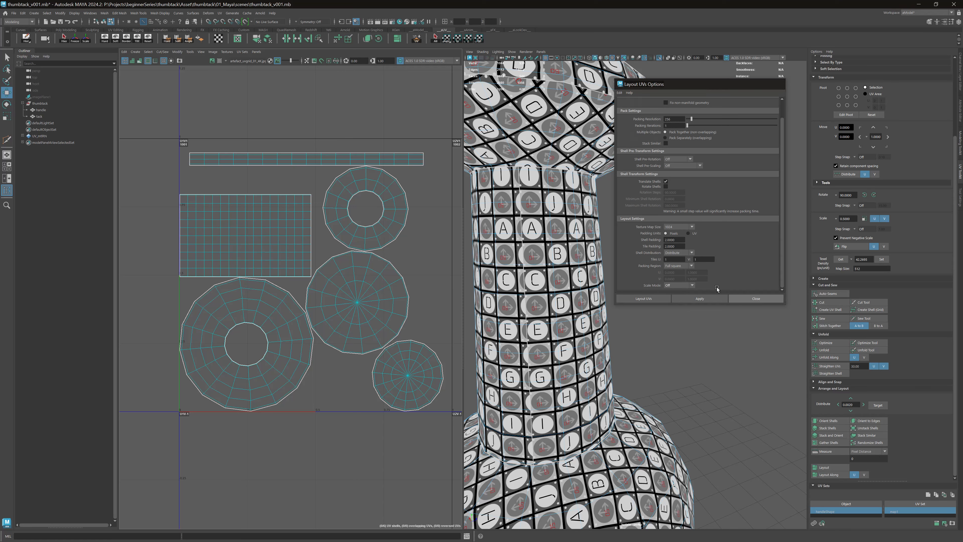
Step: Select all of the handle's UV shells and frame the whole handle in the 3D view
{"action": "middle_click_drag", "start_coordinate": [386, 181], "coordinate": [373, 192], "text": "alt"}
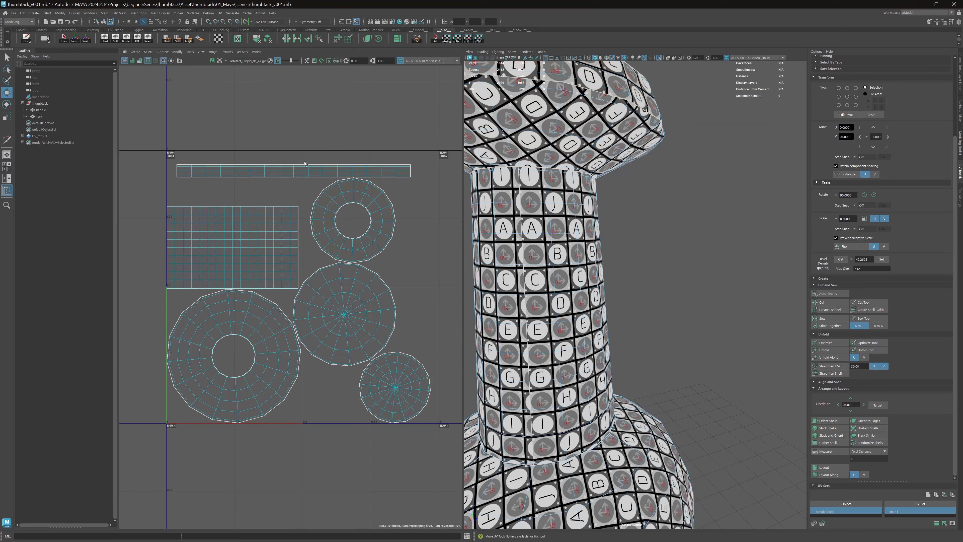
{"action": "double_click", "coordinate": [520, 295]}
{"action": "key", "text": "f"}
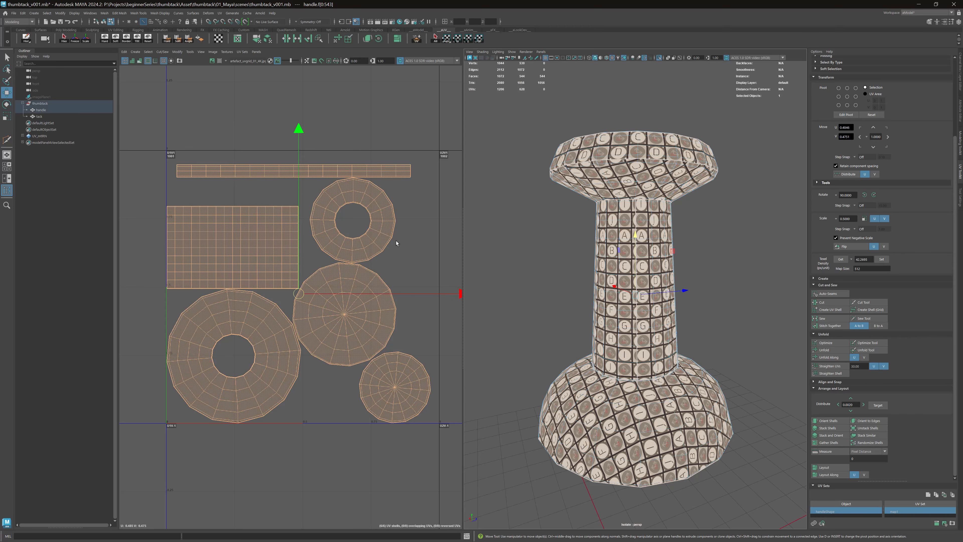
{"action": "middle_click_drag", "start_coordinate": [363, 237], "coordinate": [350, 224], "text": "alt"}
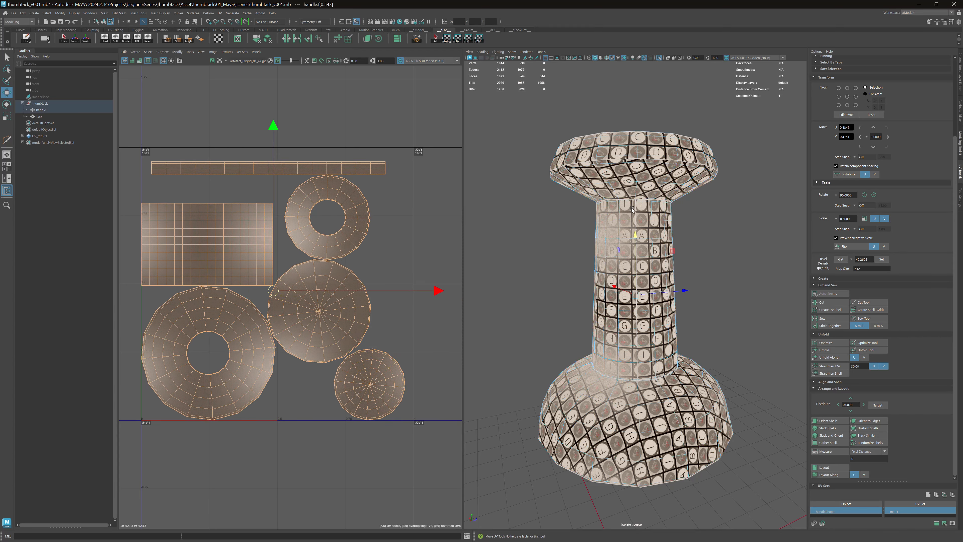
{"action": "left_click_drag", "start_coordinate": [632, 209], "coordinate": [560, 221], "text": "alt"}
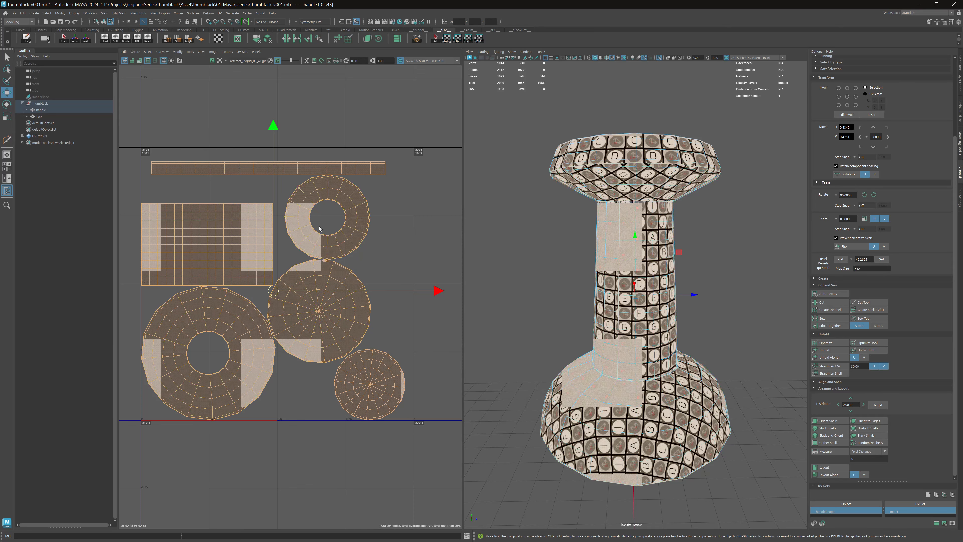
{"action": "middle_click_drag", "start_coordinate": [327, 222], "coordinate": [341, 243], "text": "alt"}
Step: Scale all the shells down together uniformly and move them to the UV tile's centre at 0.5, 0.5
{"action": "key", "text": "r"}
{"action": "left_click_drag", "start_coordinate": [727, 347], "coordinate": [744, 303], "text": "alt"}
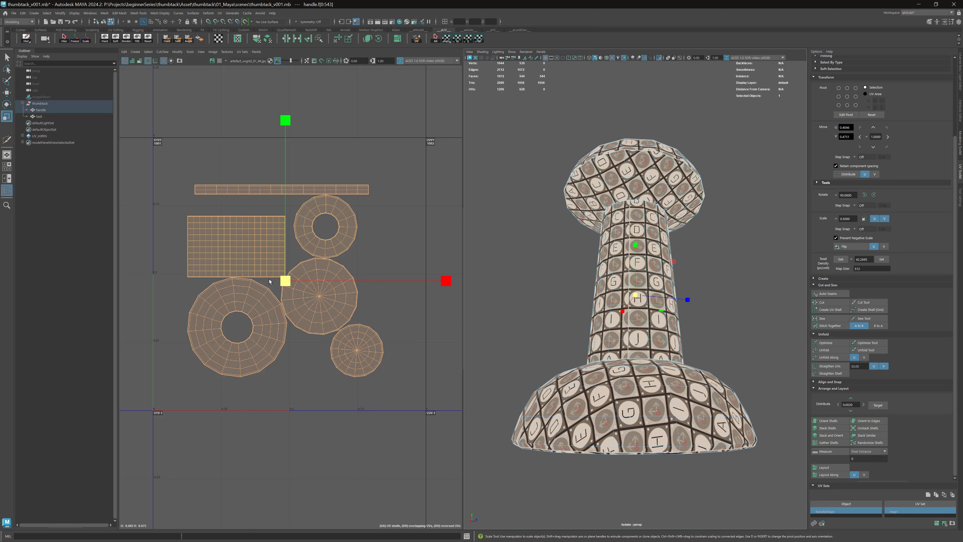
{"action": "left_click_drag", "start_coordinate": [285, 281], "coordinate": [250, 262]}
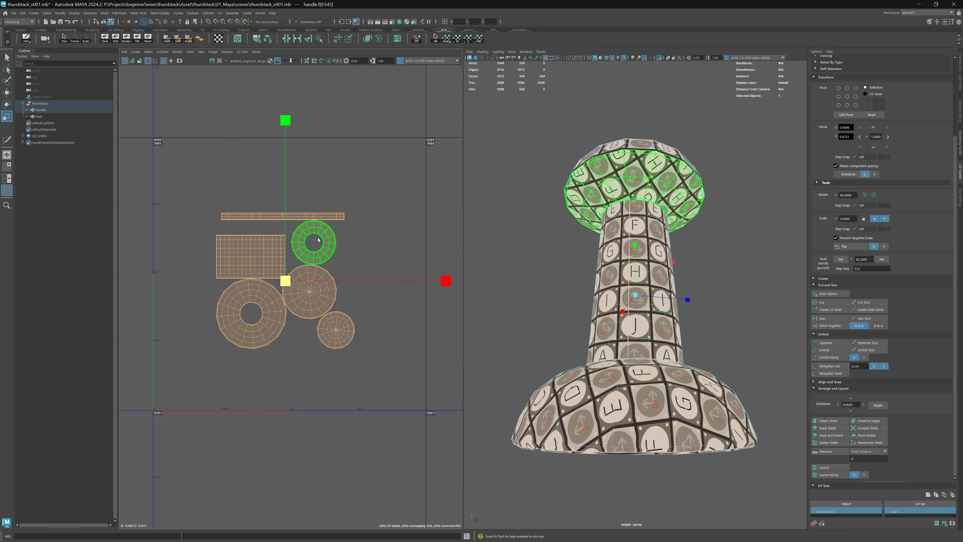
{"action": "key", "text": "w"}
{"action": "left_click_drag", "start_coordinate": [285, 281], "coordinate": [289, 274]}
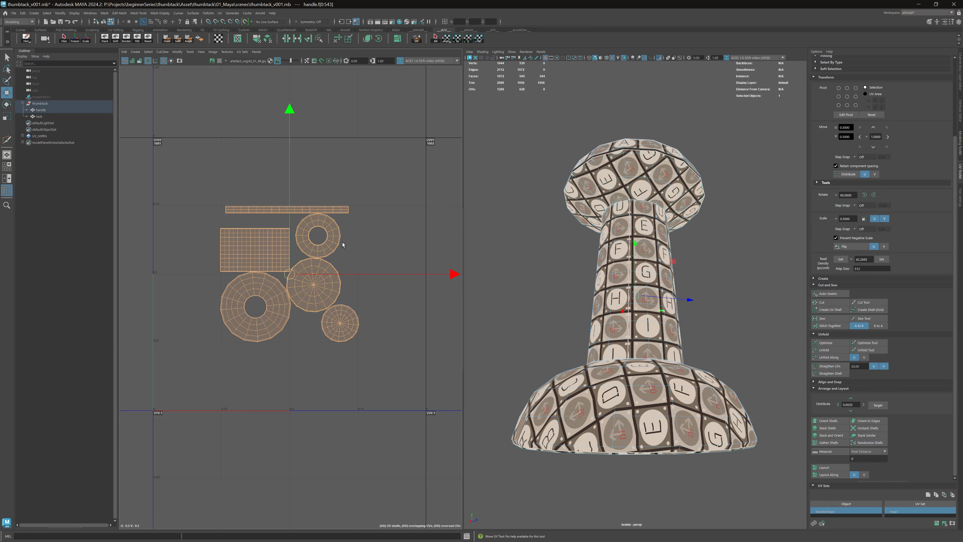
{"action": "mouse_move", "coordinate": [290, 273]}
{"action": "left_mouse_down"}
{"action": "mouse_move", "coordinate": [234, 286]}
{"action": "mouse_move", "coordinate": [323, 239]}
{"action": "mouse_move", "coordinate": [357, 206]}
{"action": "mouse_move", "coordinate": [324, 274]}
{"action": "mouse_move", "coordinate": [287, 270]}
{"action": "left_mouse_up"}
{"action": "key", "text": "ctrl+z"}
Step: Scale all the shells up uniformly until they nearly fill the UV tile, and check the checker density on the handle
{"action": "key", "text": "r"}
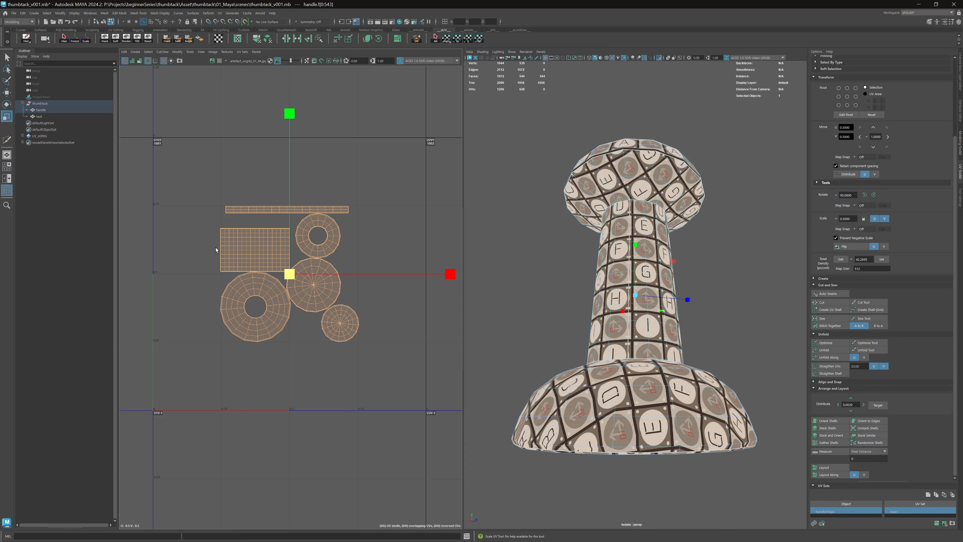
{"action": "left_click_drag", "start_coordinate": [289, 273], "coordinate": [442, 212]}
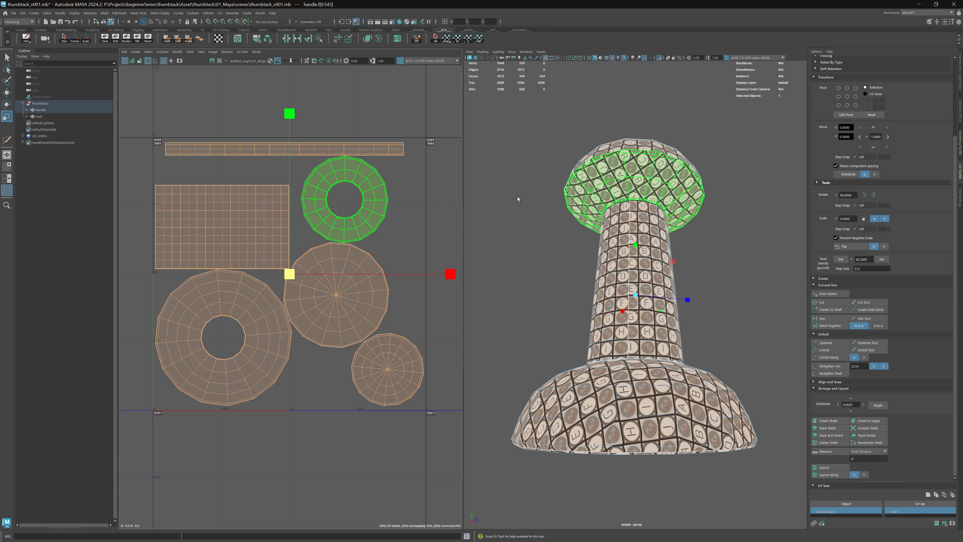
{"action": "right_click_drag", "start_coordinate": [559, 192], "coordinate": [535, 192], "text": "alt"}
{"action": "left_click_drag", "start_coordinate": [586, 181], "coordinate": [633, 219], "text": "alt"}
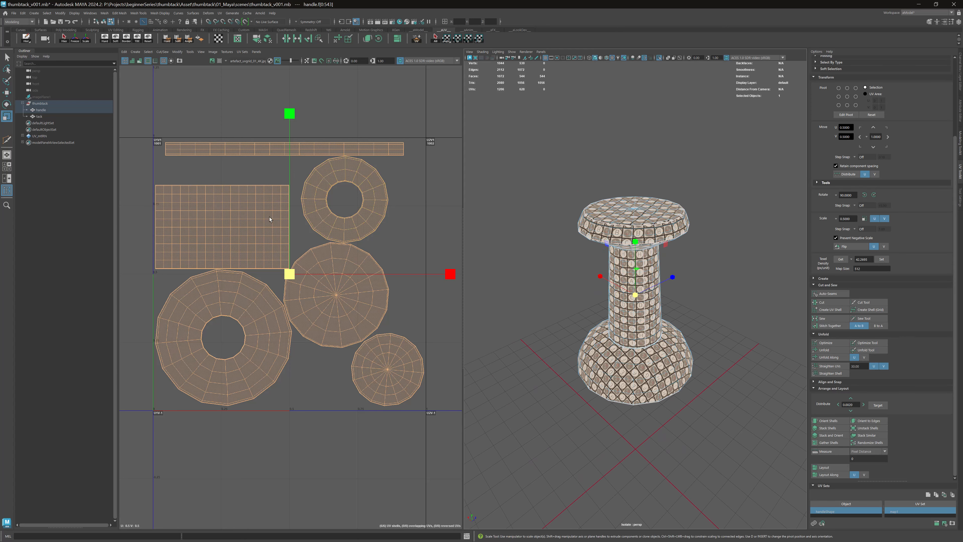
Step: Try shrinking all the shells together and moving them into the UV tile's corner near the origin
{"action": "left_click_drag", "start_coordinate": [290, 274], "coordinate": [167, 298]}
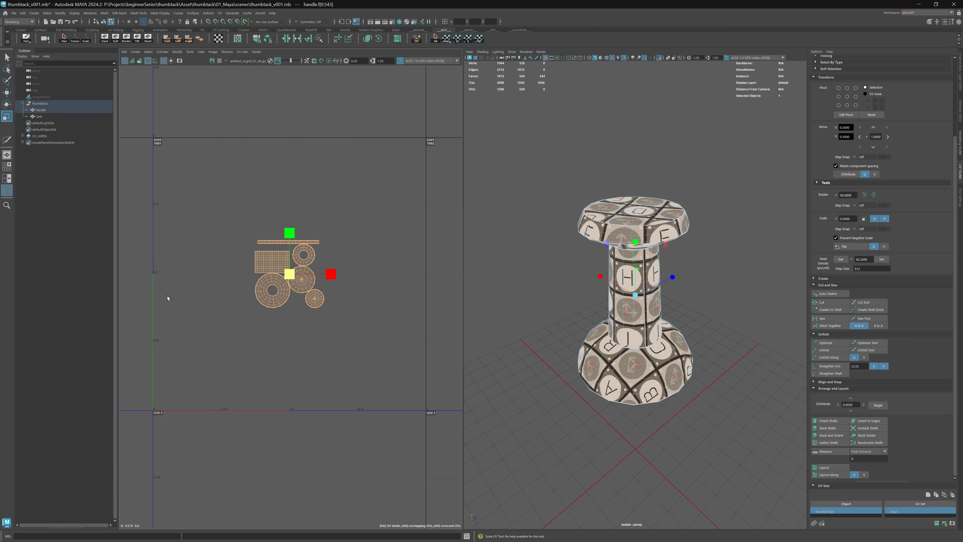
{"action": "key", "text": "w"}
{"action": "left_click_drag", "start_coordinate": [288, 276], "coordinate": [178, 393]}
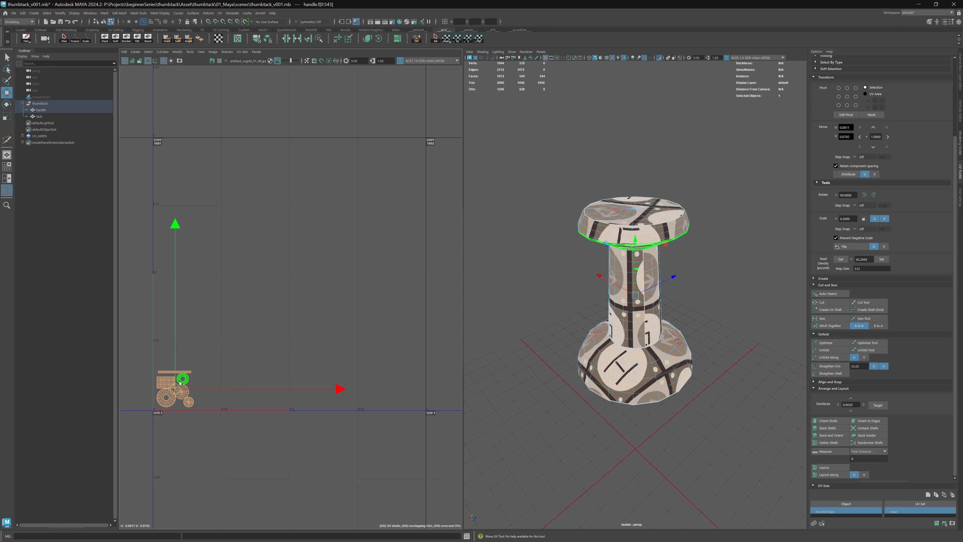
{"action": "left_click_drag", "start_coordinate": [184, 381], "coordinate": [594, 137]}
{"action": "key", "text": "r"}
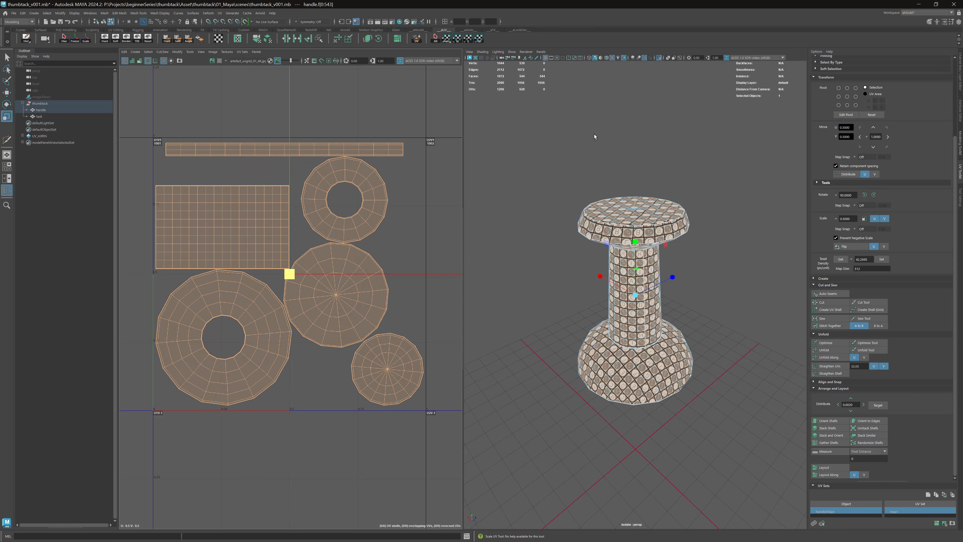
Step: Examine the checker pattern's size and distortion around the whole handle, including its underside
{"action": "left_click_drag", "start_coordinate": [518, 221], "coordinate": [634, 212], "text": "alt"}
{"action": "key", "text": "q"}
{"action": "scroll", "coordinate": [635, 218], "scroll_direction": "up", "scroll_amount": 3}
{"action": "left_click_drag", "start_coordinate": [636, 248], "coordinate": [642, 228], "text": "alt"}
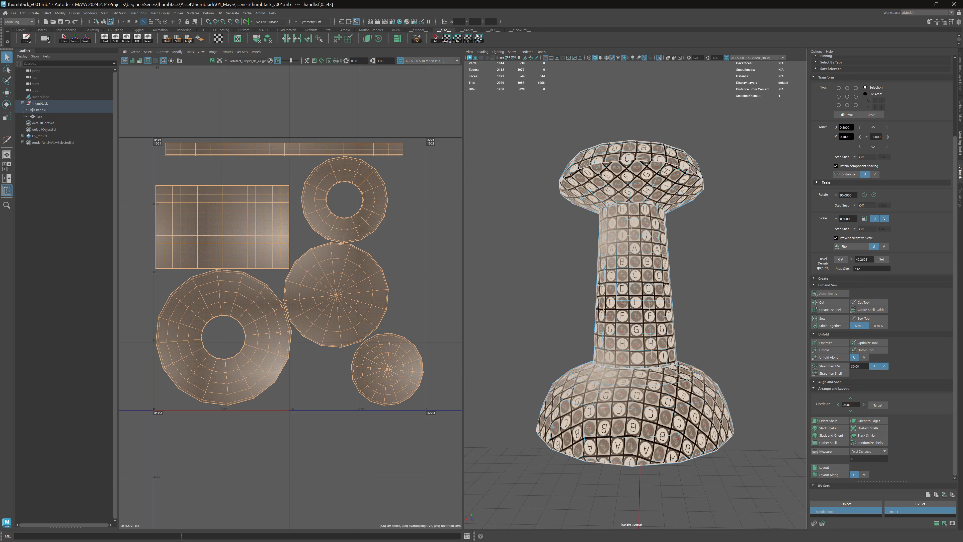
{"action": "left_click", "coordinate": [7, 43]}
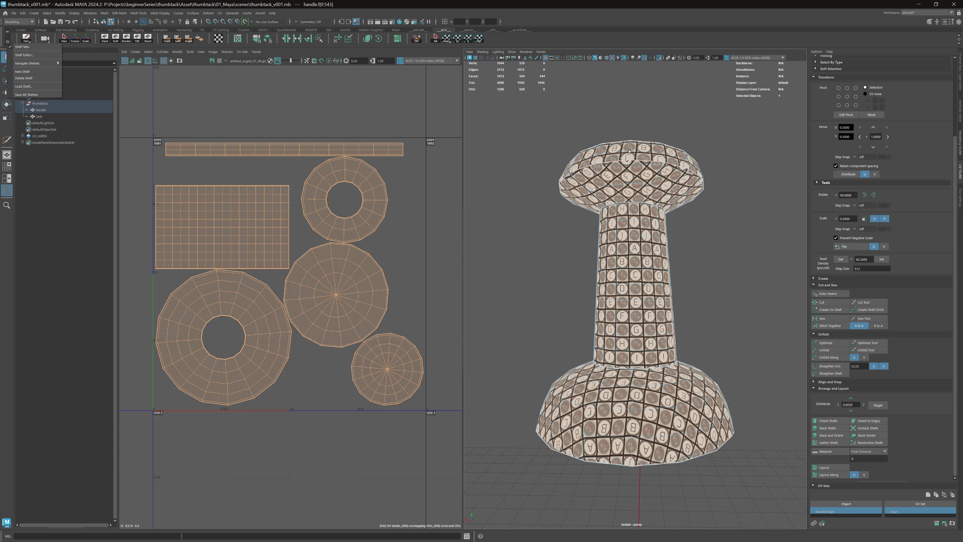
{"action": "key", "text": "alt+Tab"}
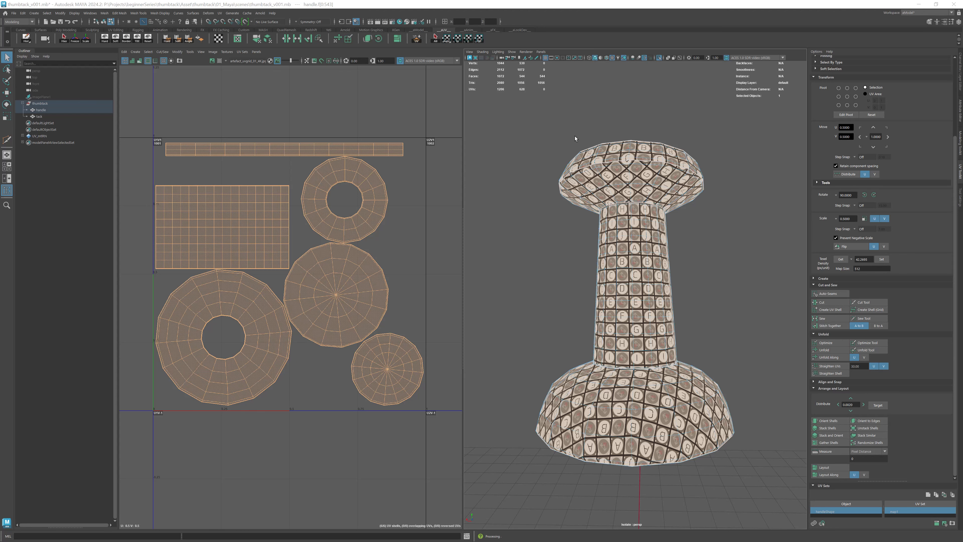
{"action": "right_click_drag", "start_coordinate": [611, 218], "coordinate": [590, 193], "text": "alt"}
{"action": "left_click_drag", "start_coordinate": [589, 192], "coordinate": [637, 184], "text": "alt"}
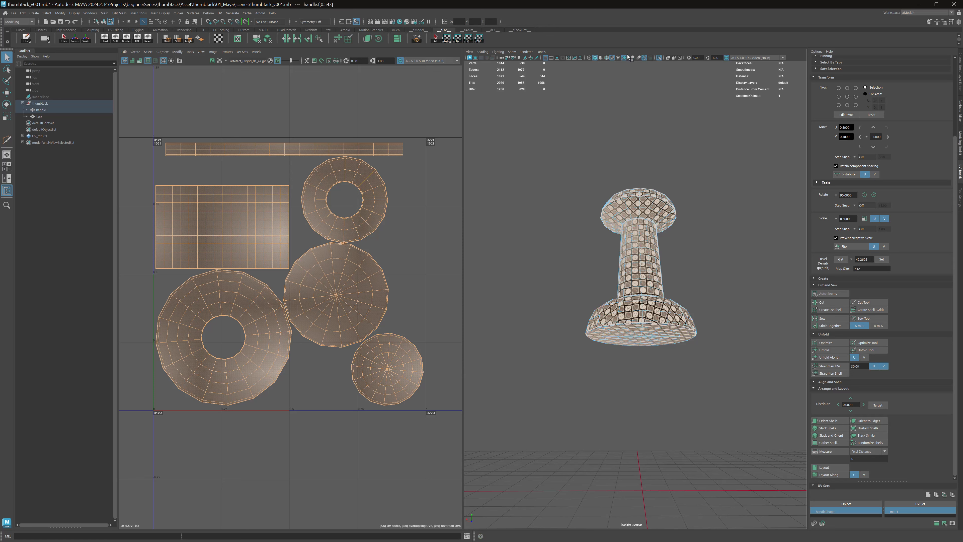
Step: Turn off isolation so the full thumbtack shows, return the handle to object selection and hide it
{"action": "left_click", "coordinate": [658, 58]}
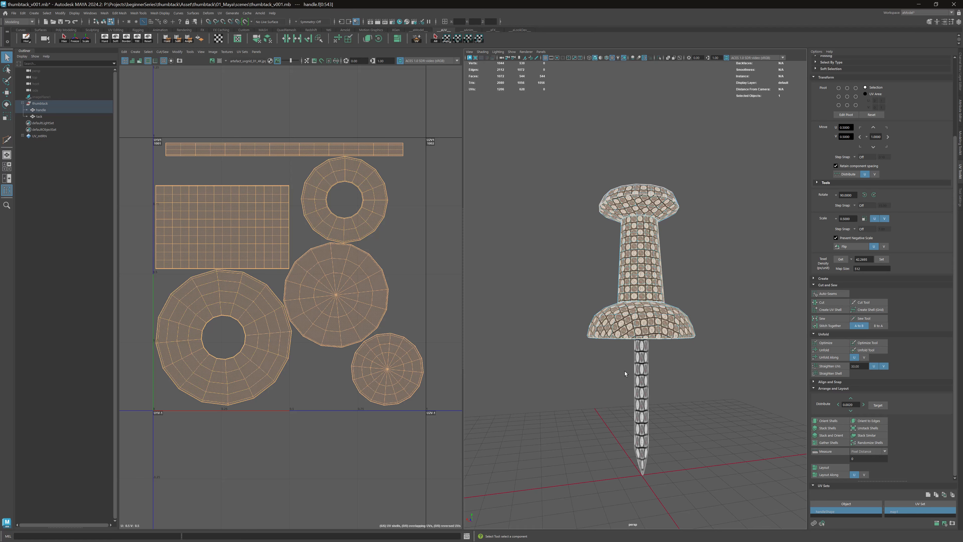
{"action": "right_click", "coordinate": [665, 339]}
{"action": "left_click", "coordinate": [663, 341]}
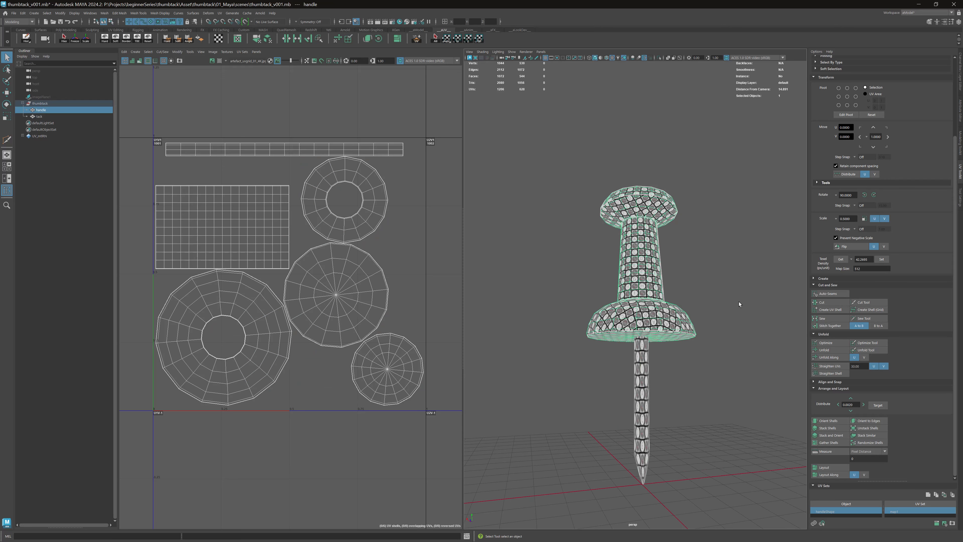
{"action": "key", "text": "ctrl+h"}
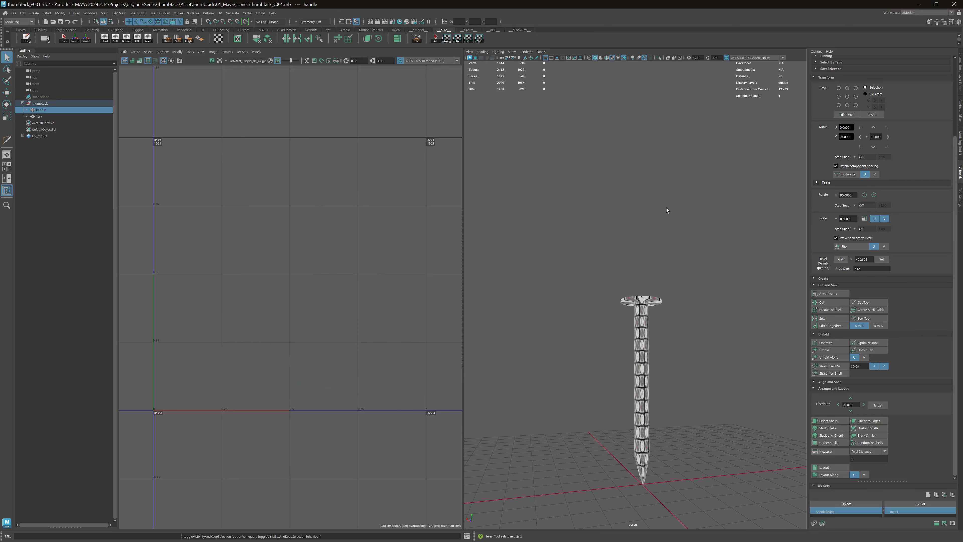
Step: Select the tack, frame it in the 3D view, and display its current UV shells for inspection
{"action": "left_click", "coordinate": [645, 288]}
{"action": "key", "text": "f"}
{"action": "left_click", "coordinate": [659, 248]}
{"action": "mouse_move", "coordinate": [659, 247]}
{"action": "left_mouse_down", "text": "alt"}
{"action": "mouse_move", "coordinate": [657, 228]}
{"action": "mouse_move", "coordinate": [651, 239]}
{"action": "left_mouse_up", "text": "alt"}
{"action": "left_click", "coordinate": [641, 237]}
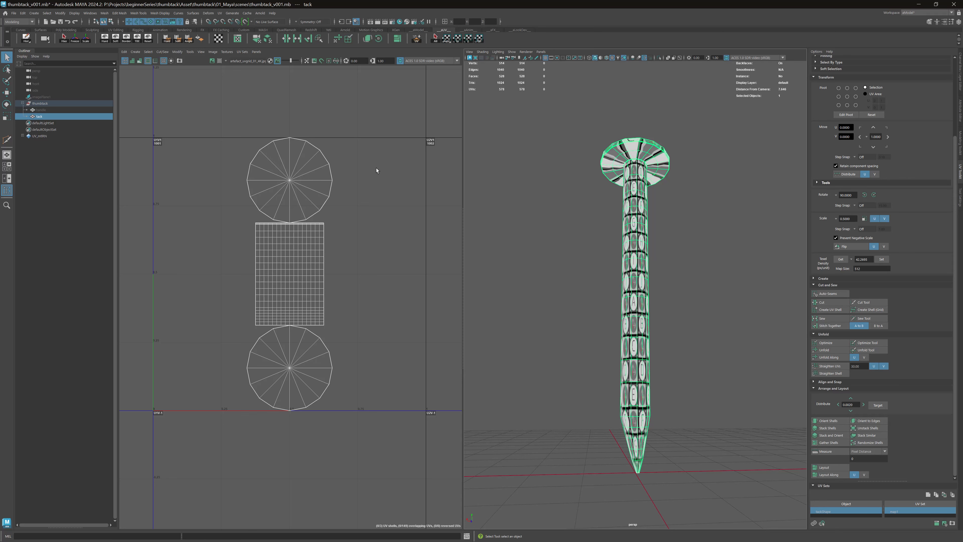
{"action": "left_click_drag", "start_coordinate": [603, 159], "coordinate": [614, 156], "text": "alt"}
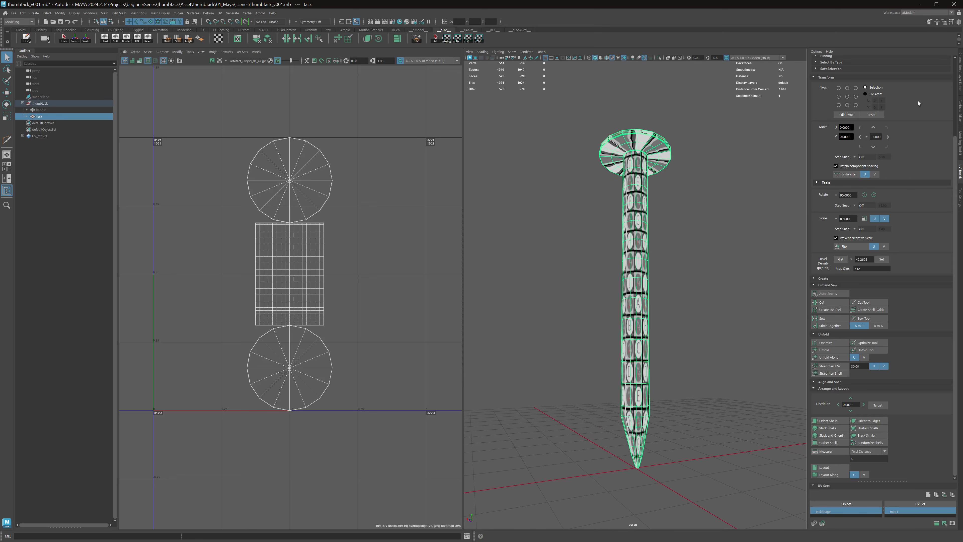
Step: Show the tack's channel values, soften the tack's edges, and deselect it
{"action": "left_click", "coordinate": [959, 73]}
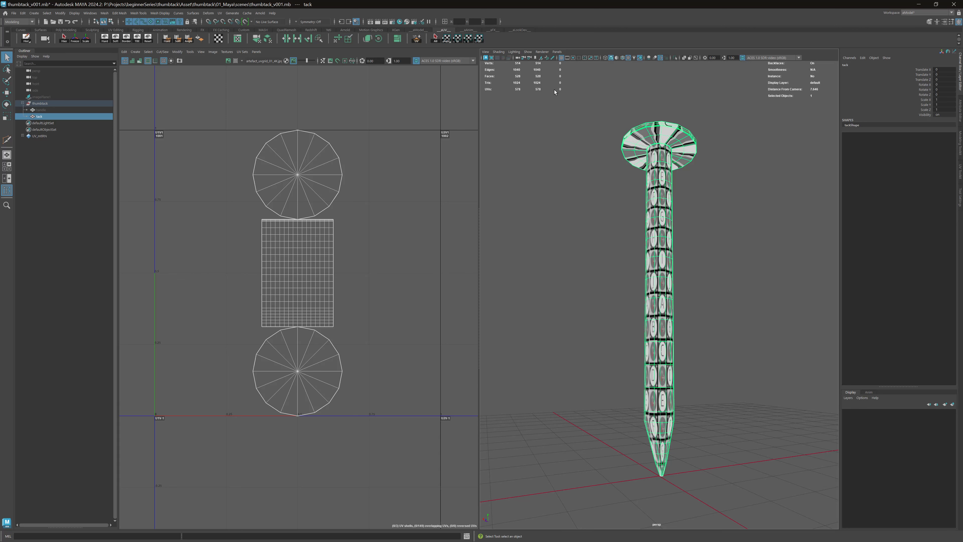
{"action": "left_click", "coordinate": [75, 38]}
{"action": "left_click", "coordinate": [117, 39]}
{"action": "left_click_drag", "start_coordinate": [606, 141], "coordinate": [612, 139], "text": "alt"}
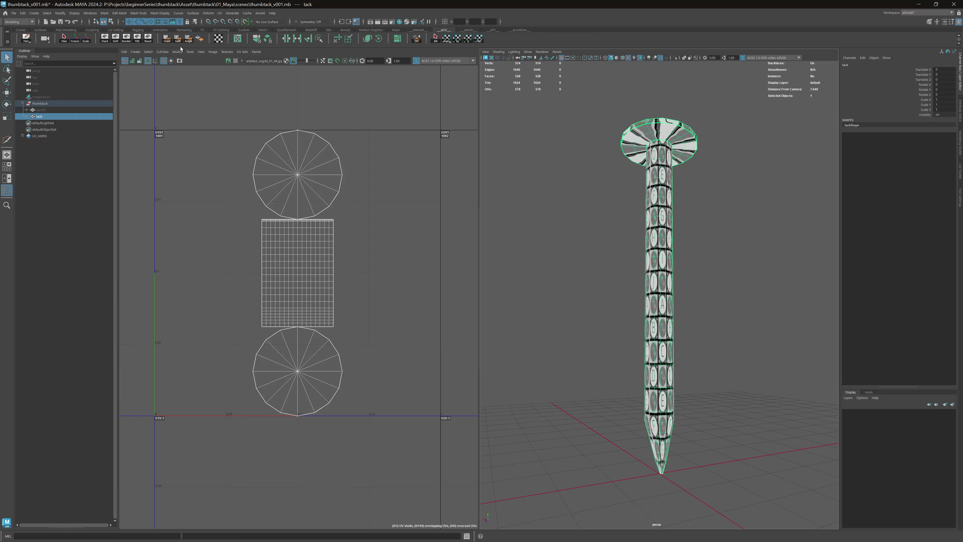
{"action": "left_click", "coordinate": [177, 38]}
{"action": "left_click", "coordinate": [597, 133]}
{"action": "left_click_drag", "start_coordinate": [597, 133], "coordinate": [603, 122], "text": "alt"}
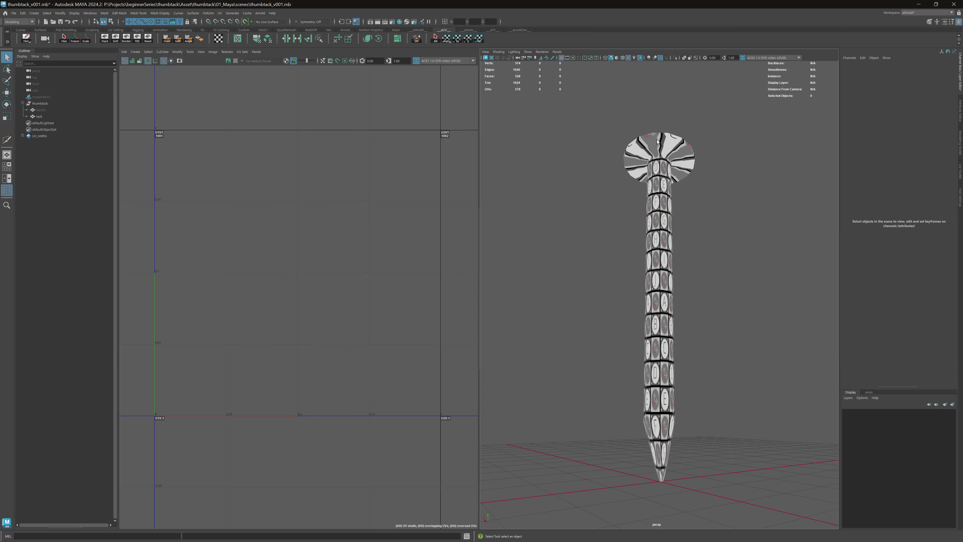
Step: Project the whole tack's UVs from the camera, ending with a near-side view so head and shaft form one flat projection
{"action": "left_click", "coordinate": [641, 153]}
{"action": "middle_click_drag", "start_coordinate": [611, 156], "coordinate": [611, 196], "text": "alt"}
{"action": "right_click_drag", "start_coordinate": [612, 196], "coordinate": [731, 211], "text": "alt"}
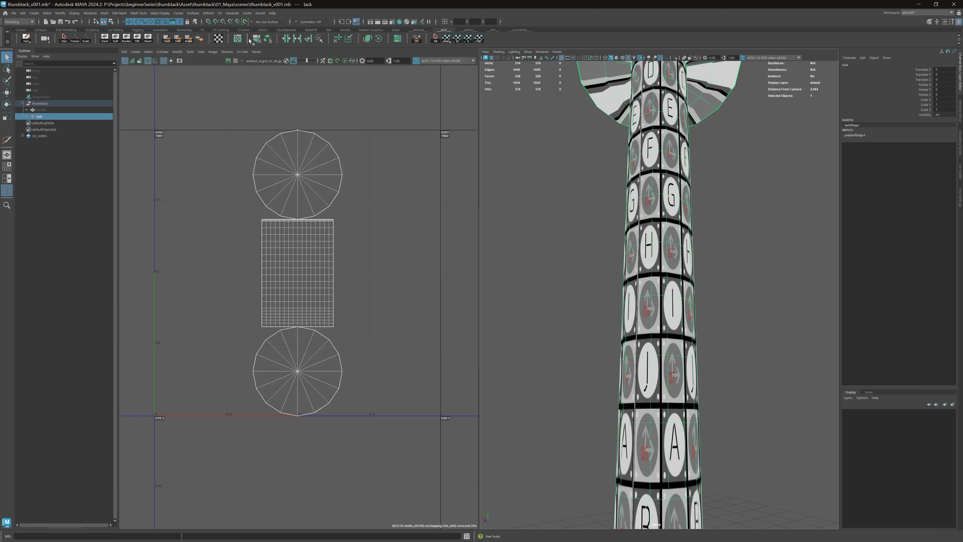
{"action": "key", "text": "f"}
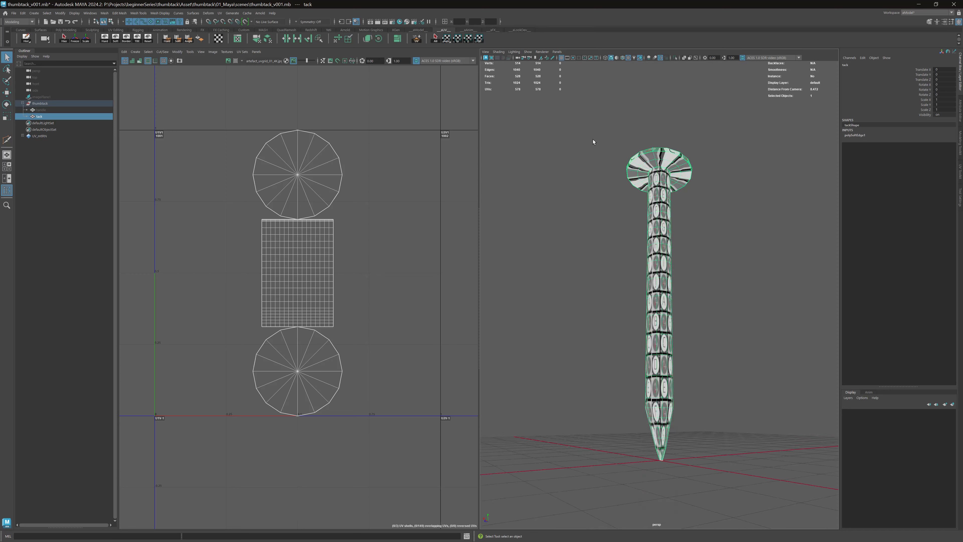
{"action": "left_click_drag", "start_coordinate": [593, 142], "coordinate": [525, 116], "text": "alt"}
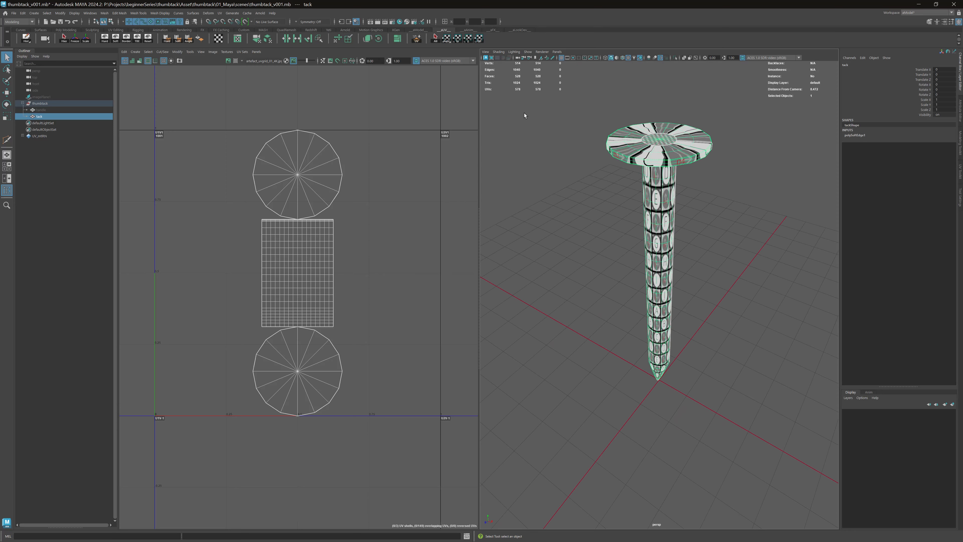
{"action": "left_click", "coordinate": [256, 38]}
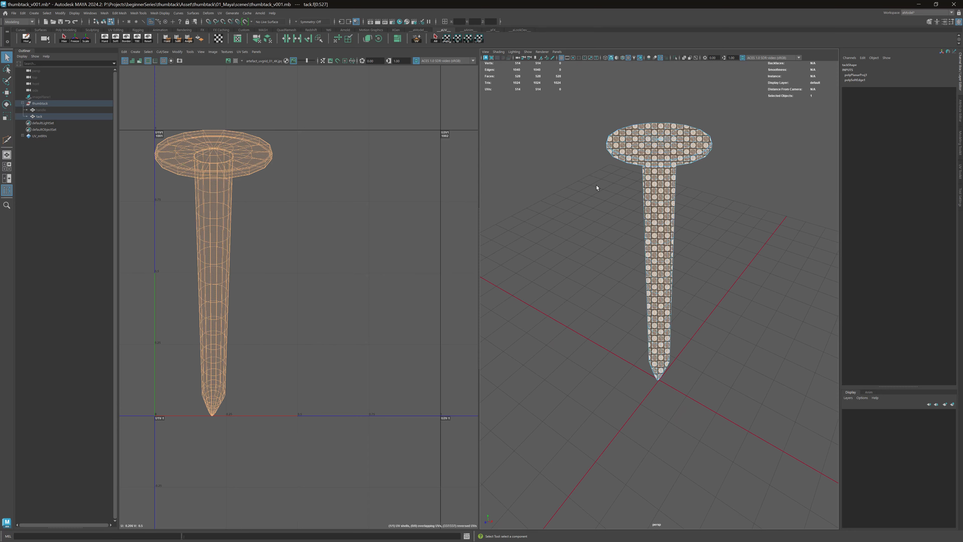
{"action": "left_click_drag", "start_coordinate": [626, 185], "coordinate": [629, 153], "text": "alt"}
{"action": "left_click", "coordinate": [256, 38]}
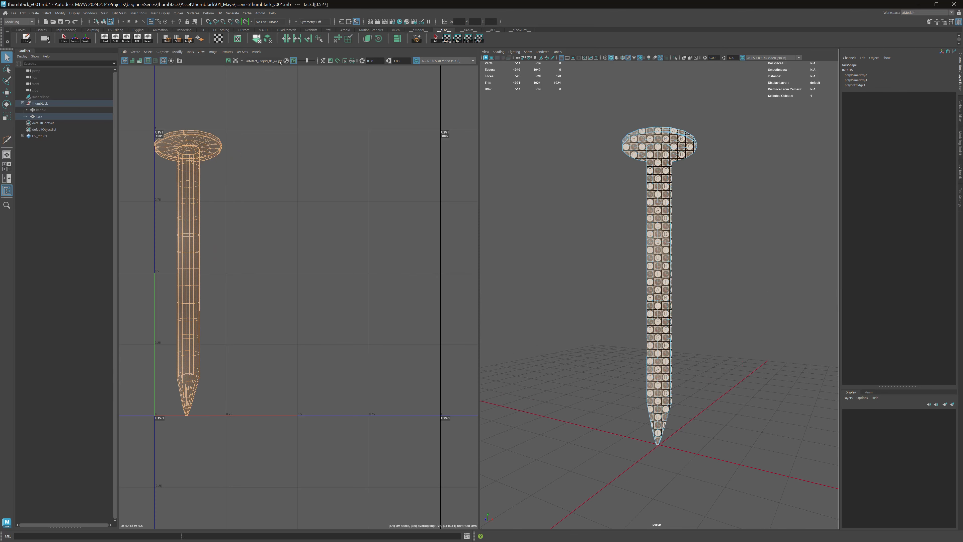
Step: Return the tack to object selection and delete its construction history
{"action": "right_click_drag", "start_coordinate": [665, 168], "coordinate": [686, 154]}
{"action": "left_click_drag", "start_coordinate": [714, 153], "coordinate": [684, 140]}
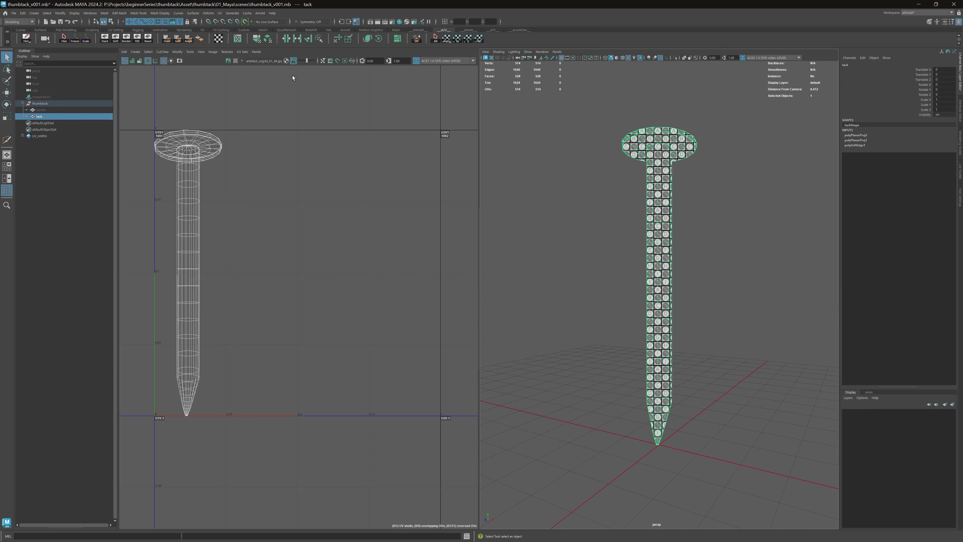
{"action": "left_click_drag", "start_coordinate": [611, 142], "coordinate": [609, 172], "text": "alt"}
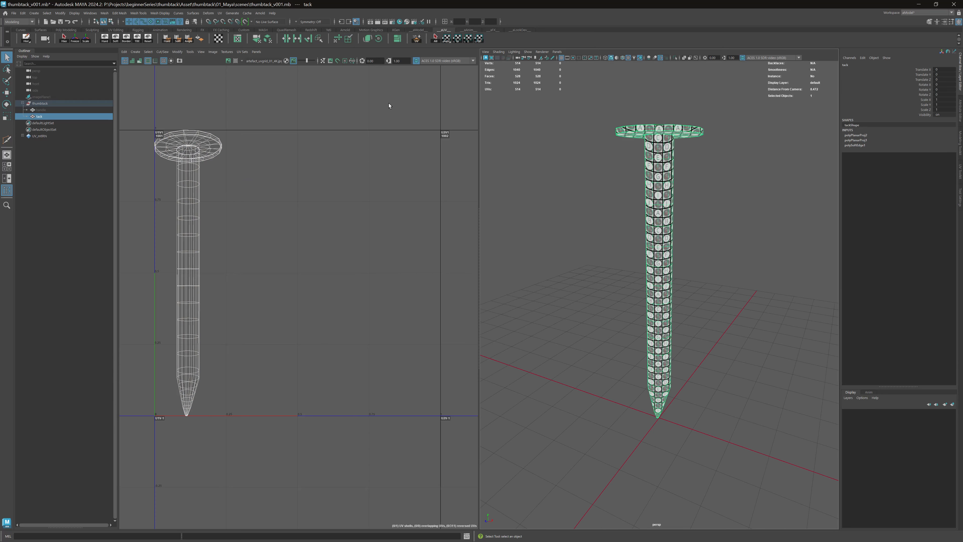
{"action": "left_click", "coordinate": [27, 39]}
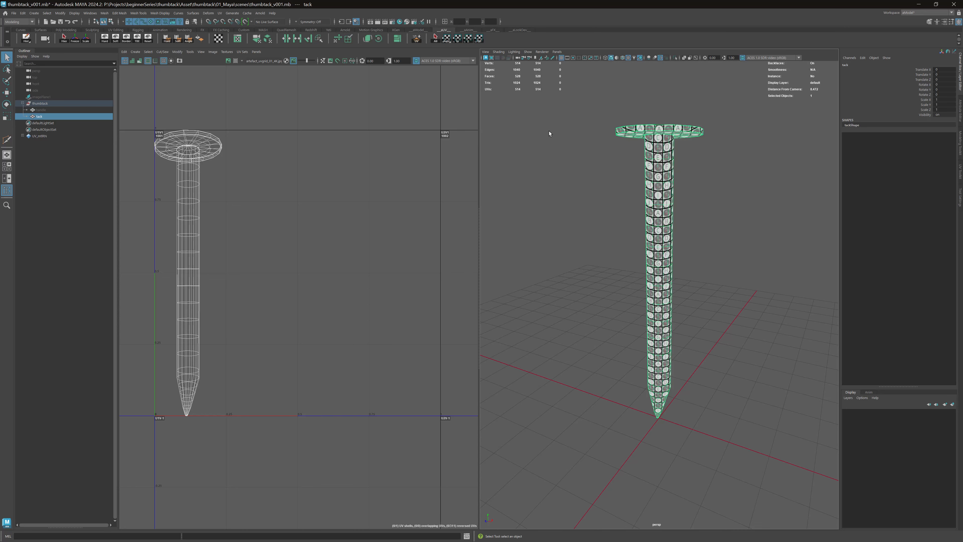
Step: Check the projected checker on the tack's head, and turn off the texture display so its edges show plainly
{"action": "left_click_drag", "start_coordinate": [641, 152], "coordinate": [641, 123], "text": "alt"}
{"action": "middle_click_drag", "start_coordinate": [644, 138], "coordinate": [642, 186], "text": "alt"}
{"action": "right_click_drag", "start_coordinate": [647, 190], "coordinate": [741, 201], "text": "alt"}
{"action": "middle_click_drag", "start_coordinate": [697, 186], "coordinate": [687, 289], "text": "alt"}
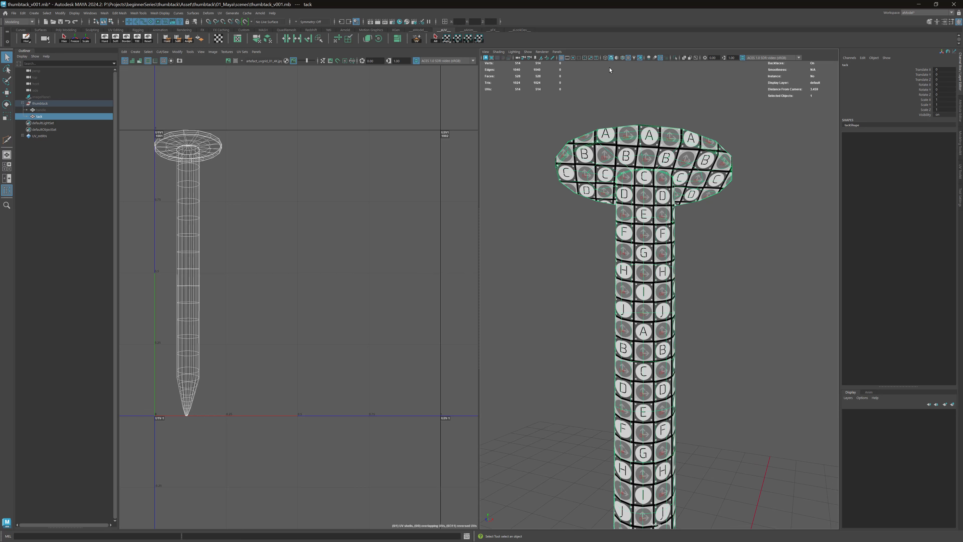
{"action": "left_click", "coordinate": [617, 58]}
{"action": "left_click_drag", "start_coordinate": [636, 133], "coordinate": [639, 125], "text": "alt"}
{"action": "middle_click_drag", "start_coordinate": [639, 124], "coordinate": [634, 230], "text": "alt"}
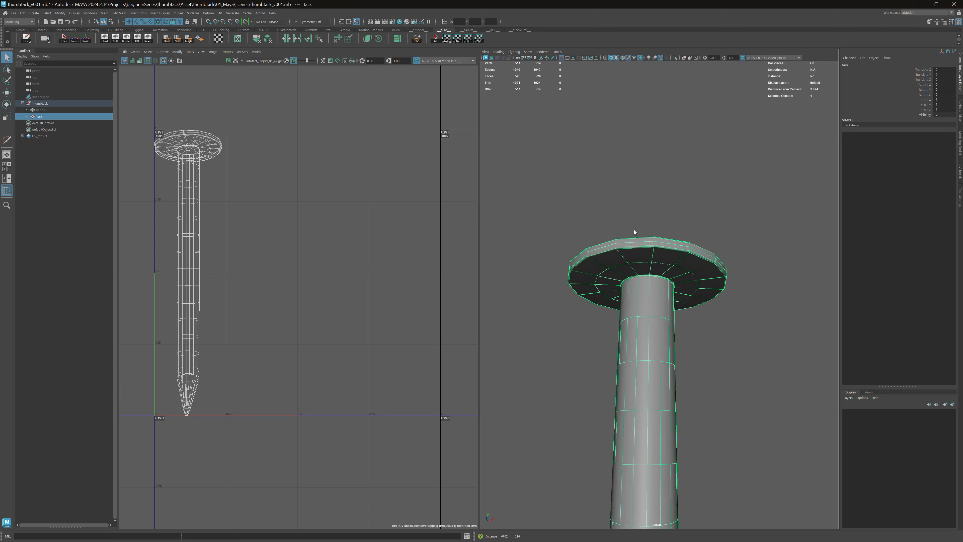
Step: Select the edge loop around the upper rim of the tack's head and cut the UVs along it
{"action": "right_click_drag", "start_coordinate": [634, 230], "coordinate": [718, 230], "text": "alt"}
{"action": "left_click_drag", "start_coordinate": [718, 230], "coordinate": [661, 203], "text": "alt"}
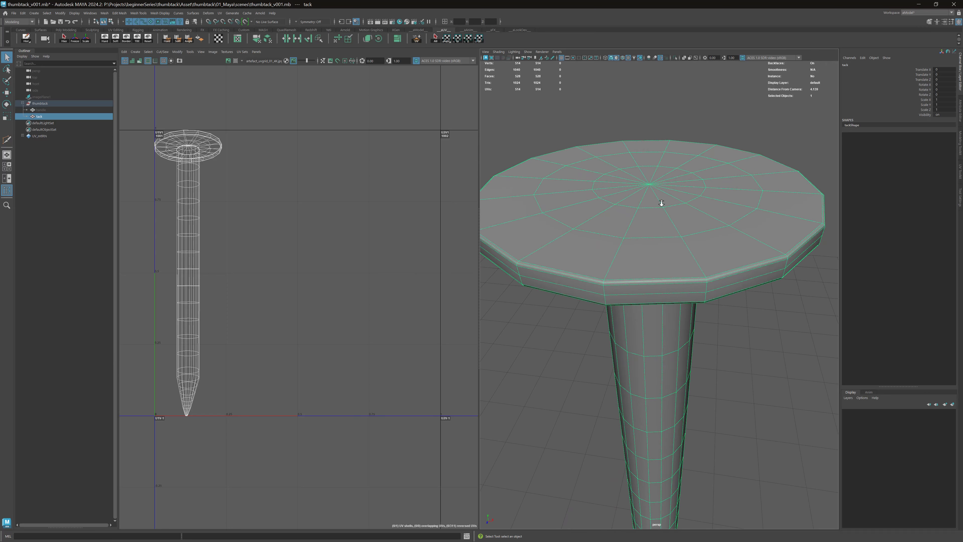
{"action": "right_click_drag", "start_coordinate": [661, 204], "coordinate": [663, 181]}
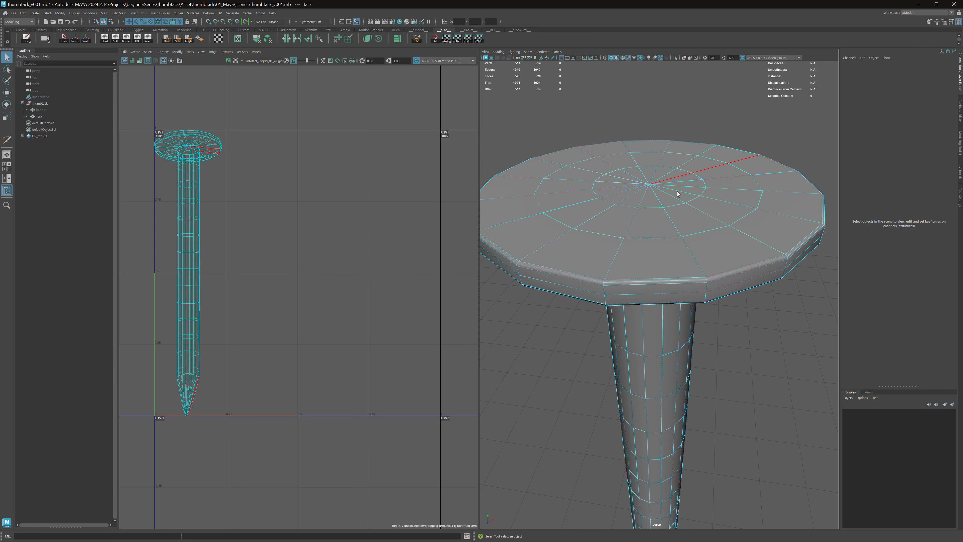
{"action": "double_click", "coordinate": [689, 281]}
{"action": "left_click_drag", "start_coordinate": [758, 211], "coordinate": [739, 200], "text": "alt"}
{"action": "left_click", "coordinate": [415, 39]}
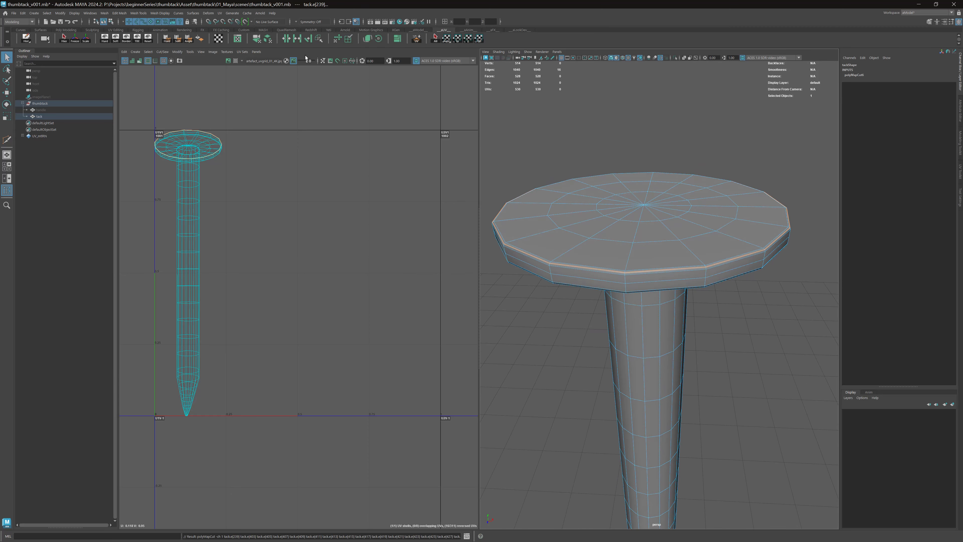
Step: Cut the UVs along the head's lower rim loop and the loop where the shaft meets the head
{"action": "left_click_drag", "start_coordinate": [688, 217], "coordinate": [703, 196], "text": "alt"}
{"action": "left_click_drag", "start_coordinate": [646, 172], "coordinate": [671, 179], "text": "alt"}
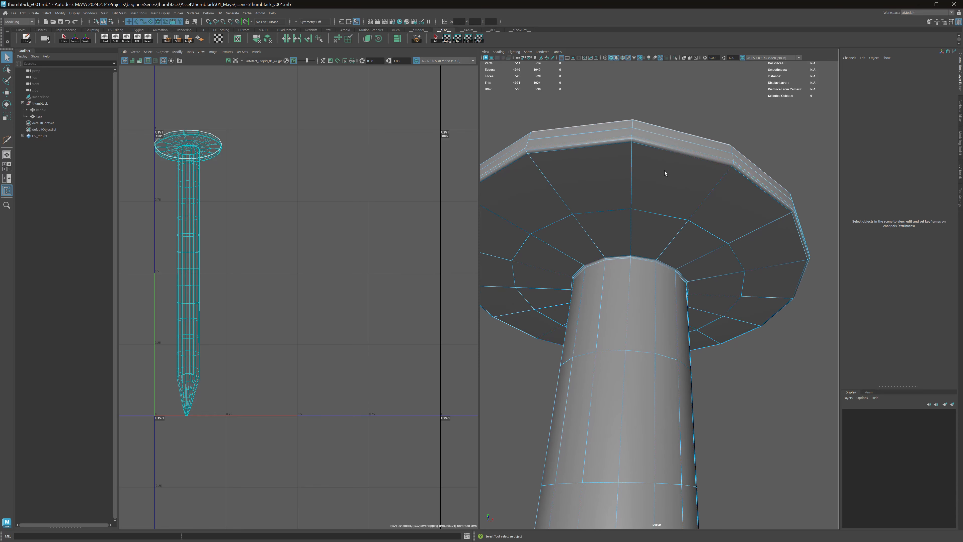
{"action": "double_click", "coordinate": [642, 145]}
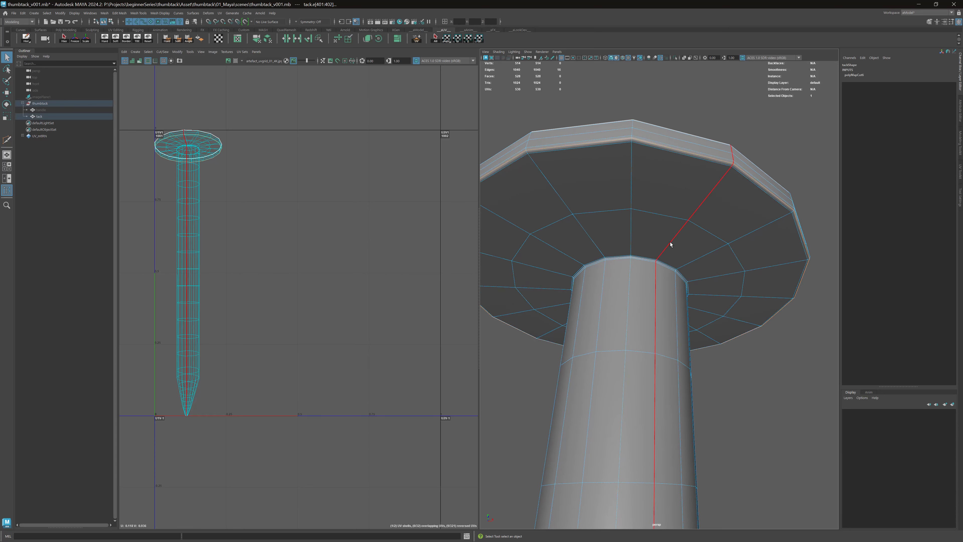
{"action": "scroll", "coordinate": [644, 247], "scroll_direction": "up", "scroll_amount": 5}
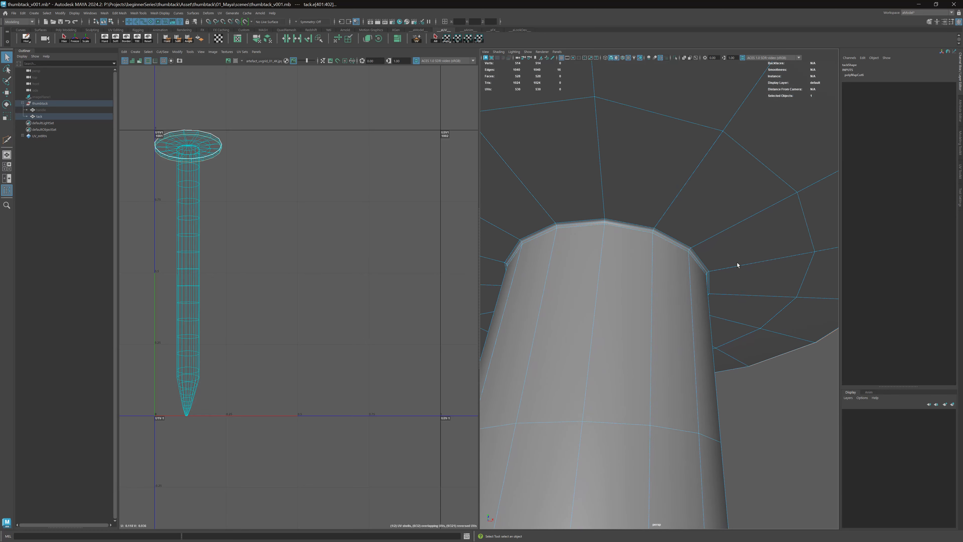
{"action": "double_click", "coordinate": [647, 230], "text": "shift"}
{"action": "scroll", "coordinate": [647, 230], "scroll_direction": "down", "scroll_amount": 5}
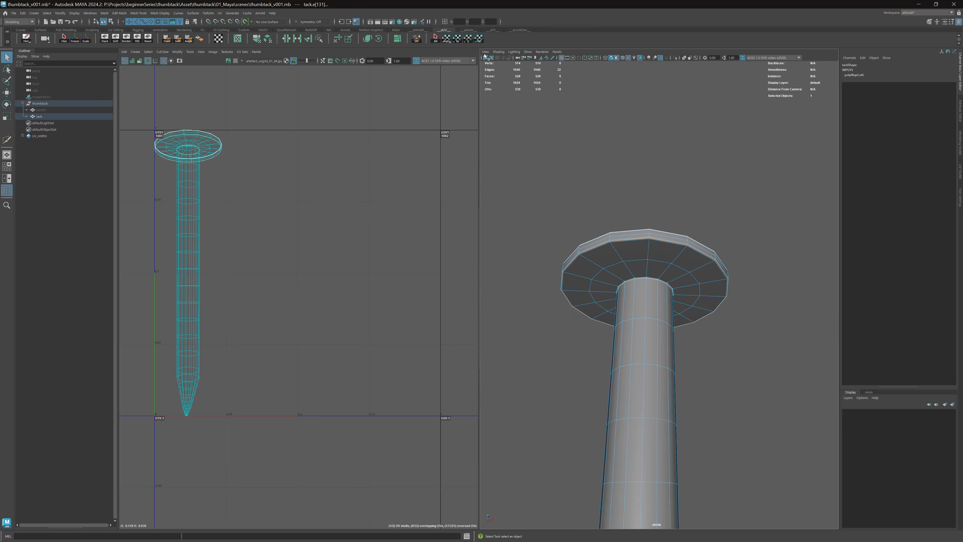
{"action": "left_click", "coordinate": [288, 40]}
Step: Select one lengthwise edge line of the shaft down to its tip and cut the UVs along it
{"action": "middle_click_drag", "start_coordinate": [677, 289], "coordinate": [689, 208], "text": "alt"}
{"action": "right_click_drag", "start_coordinate": [689, 208], "coordinate": [574, 246], "text": "alt"}
{"action": "middle_click_drag", "start_coordinate": [638, 296], "coordinate": [626, 98], "text": "alt"}
{"action": "left_click_drag", "start_coordinate": [626, 101], "coordinate": [703, 205], "text": "alt"}
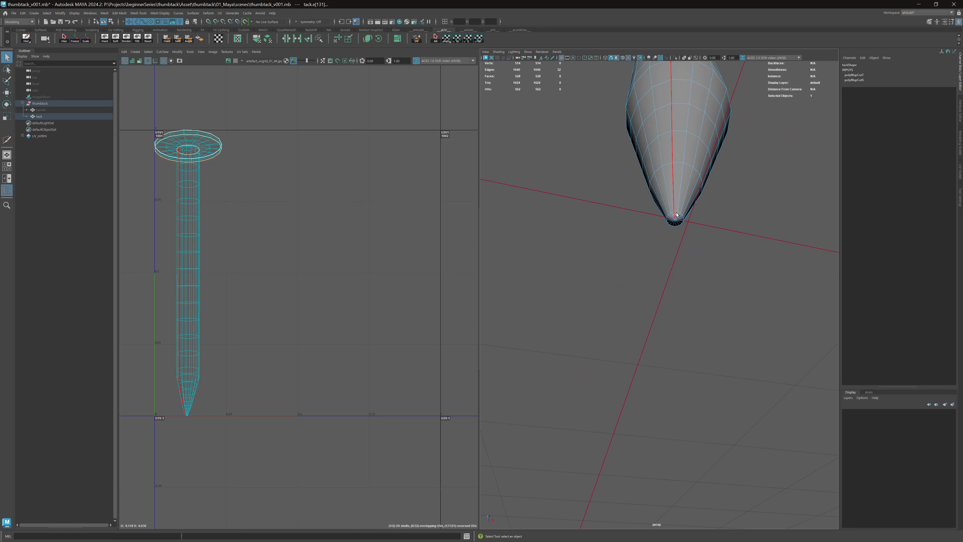
{"action": "double_click", "coordinate": [673, 181]}
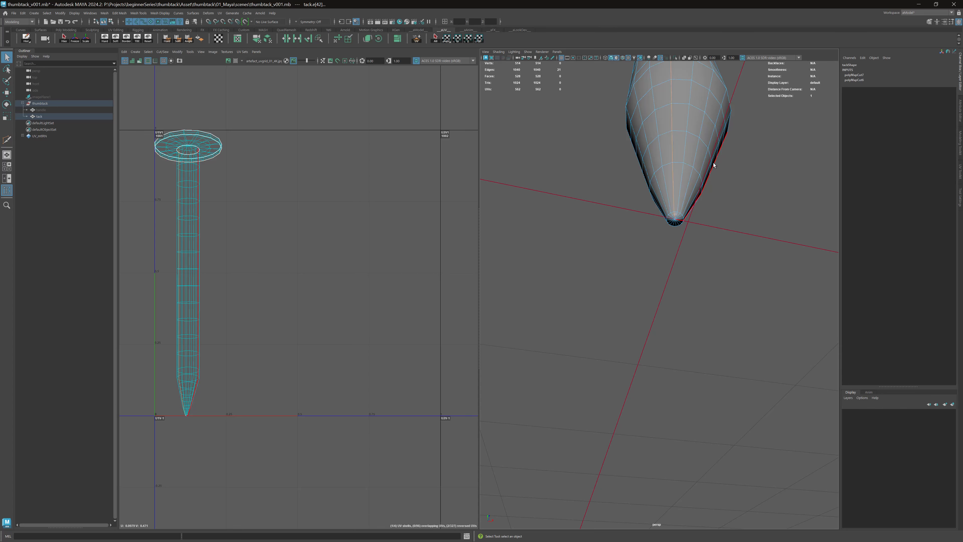
{"action": "key", "text": "f"}
{"action": "mouse_move", "coordinate": [670, 194]}
{"action": "left_mouse_down", "text": "alt"}
{"action": "mouse_move", "coordinate": [692, 204]}
{"action": "mouse_move", "coordinate": [658, 207]}
{"action": "left_mouse_up", "text": "alt"}
{"action": "left_click", "coordinate": [297, 38]}
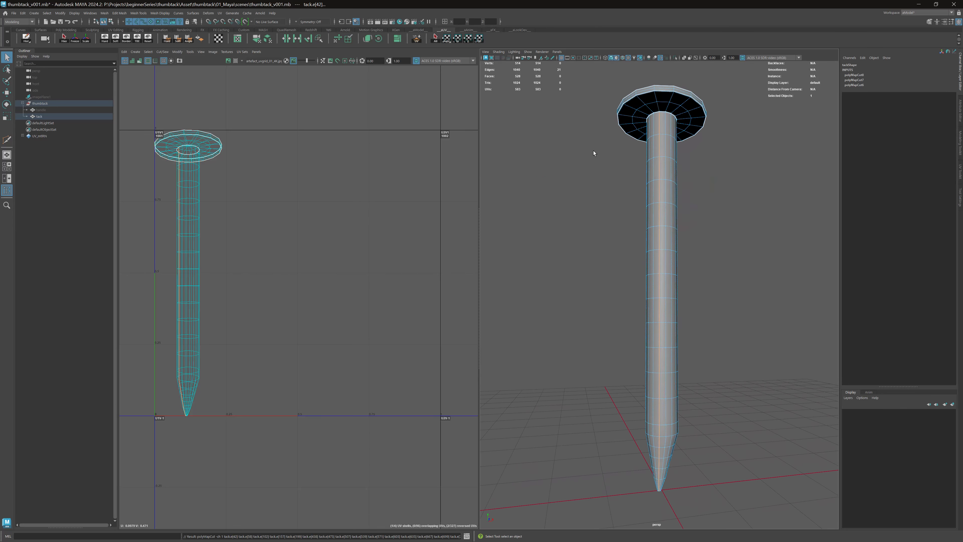
Step: Select all of the tack's UV shells, unfold them, and lay them out inside the tile
{"action": "right_click_drag", "start_coordinate": [290, 116], "coordinate": [269, 110]}
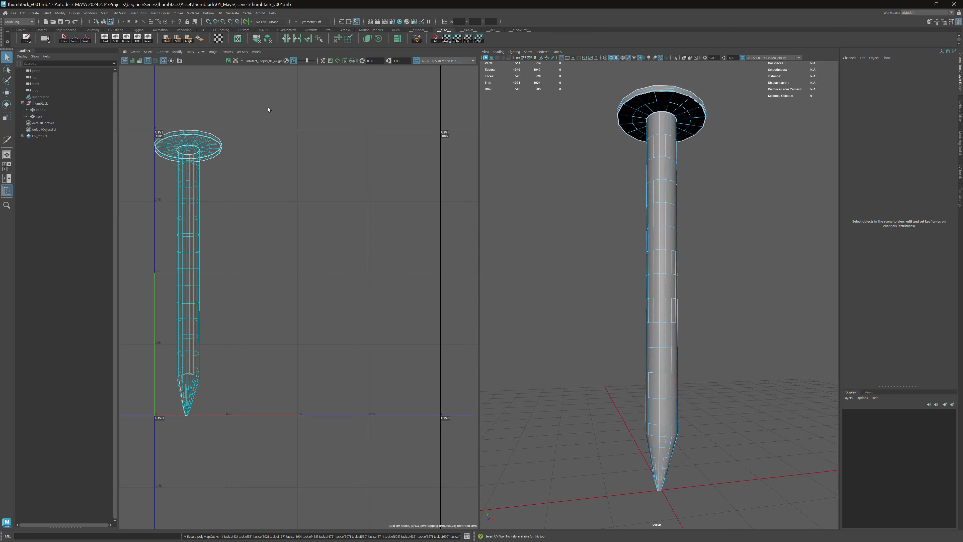
{"action": "left_click", "coordinate": [436, 39]}
{"action": "scroll", "coordinate": [349, 131], "scroll_direction": "down", "scroll_amount": 1}
{"action": "middle_click_drag", "start_coordinate": [349, 131], "coordinate": [380, 134], "text": "alt"}
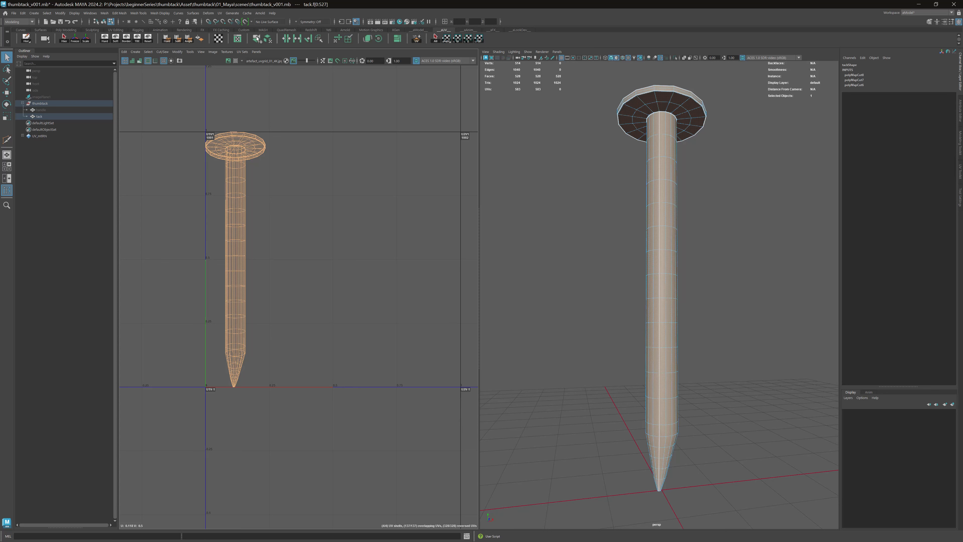
{"action": "left_click", "coordinate": [337, 39]}
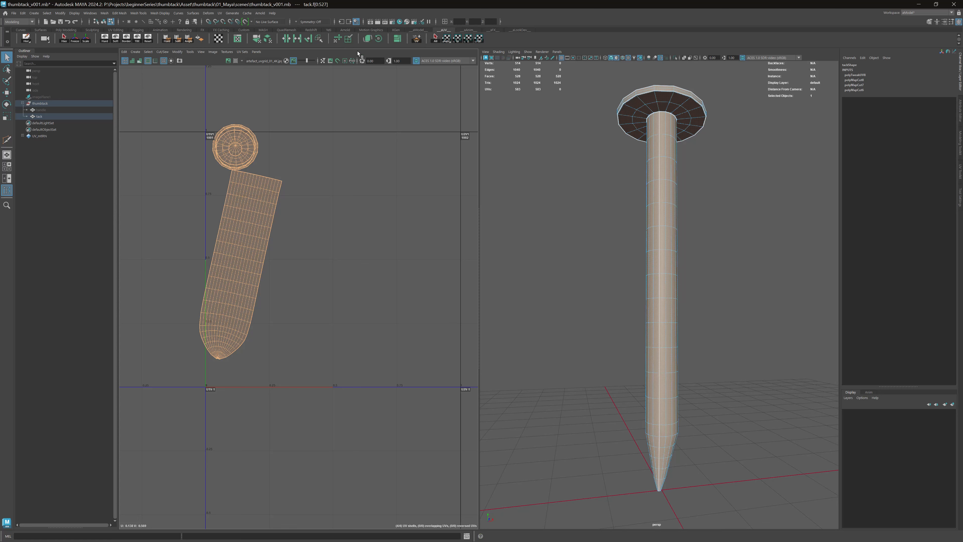
{"action": "left_click", "coordinate": [398, 39]}
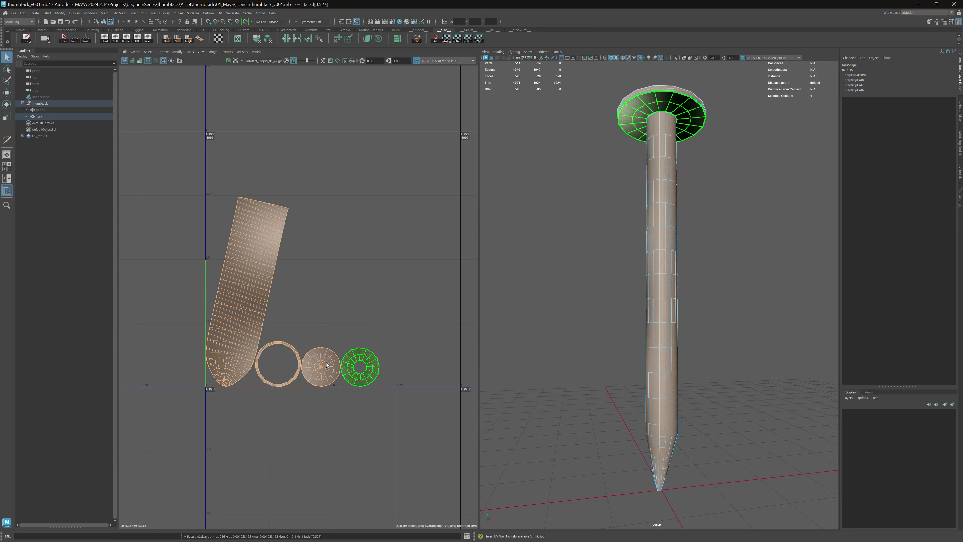
Step: Straighten the tilted shaft shell upright by orienting it to one of its lengthwise edges
{"action": "key", "text": "f"}
{"action": "scroll", "coordinate": [315, 344], "scroll_direction": "up", "scroll_amount": 3}
{"action": "left_click", "coordinate": [202, 201]}
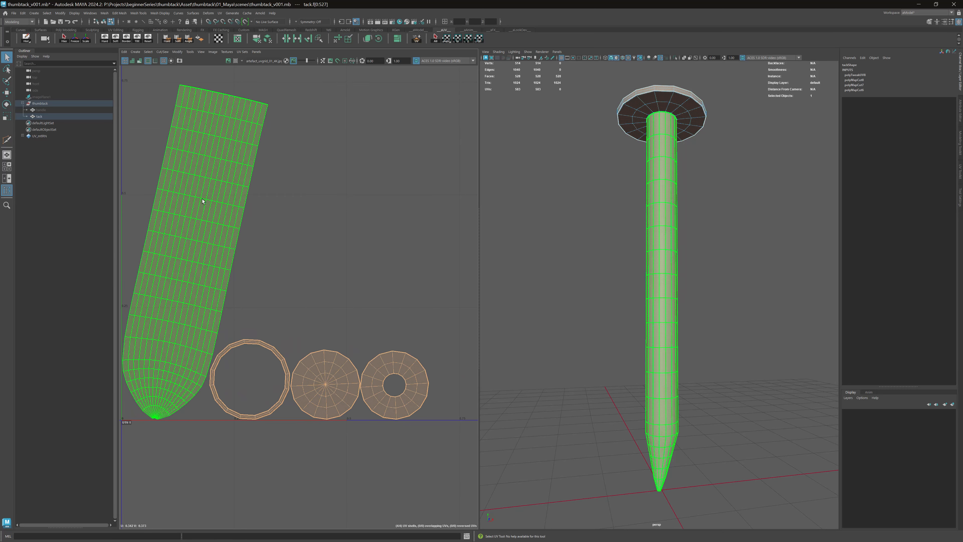
{"action": "left_click", "coordinate": [213, 182]}
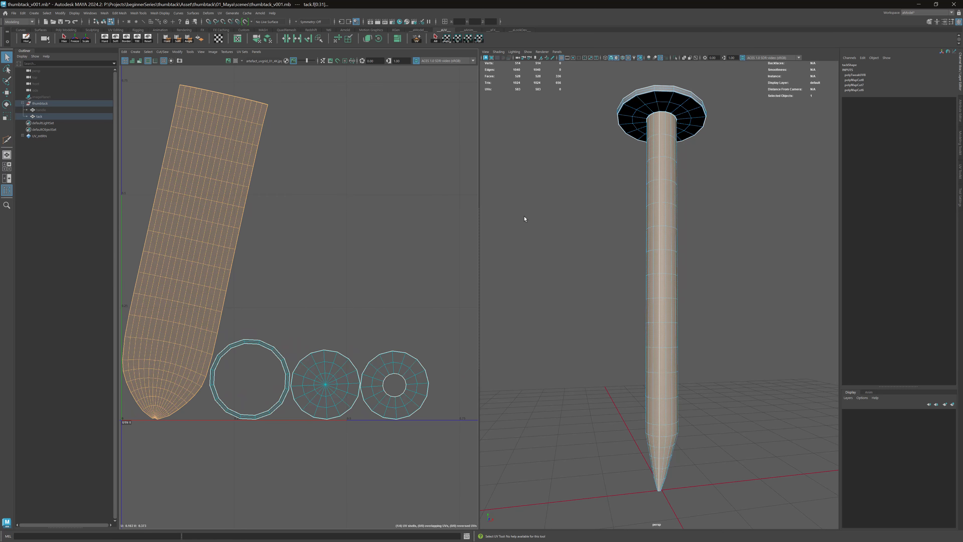
{"action": "right_click_drag", "start_coordinate": [198, 236], "coordinate": [208, 195]}
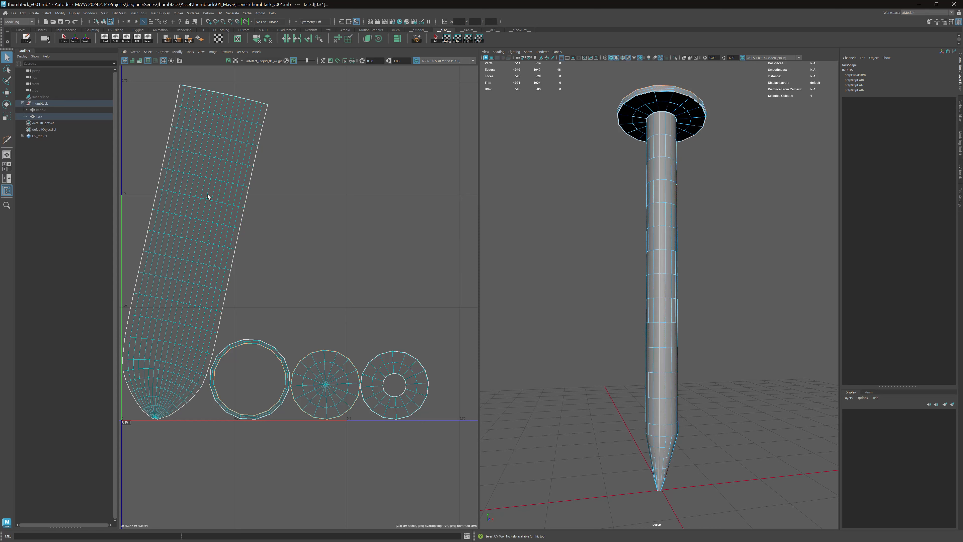
{"action": "left_click", "coordinate": [198, 203]}
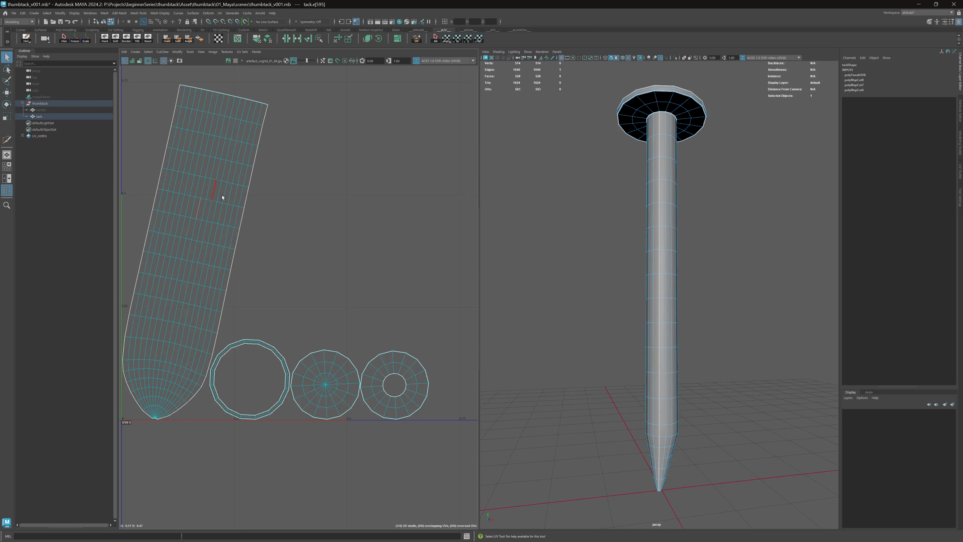
{"action": "double_click", "coordinate": [200, 207]}
{"action": "left_click", "coordinate": [367, 40]}
Step: Redisplay the checker texture on the tack, examine its pattern on head and shaft, and save the scene
{"action": "scroll", "coordinate": [421, 168], "scroll_direction": "down", "scroll_amount": 2}
{"action": "left_click_drag", "start_coordinate": [622, 182], "coordinate": [603, 235], "text": "alt"}
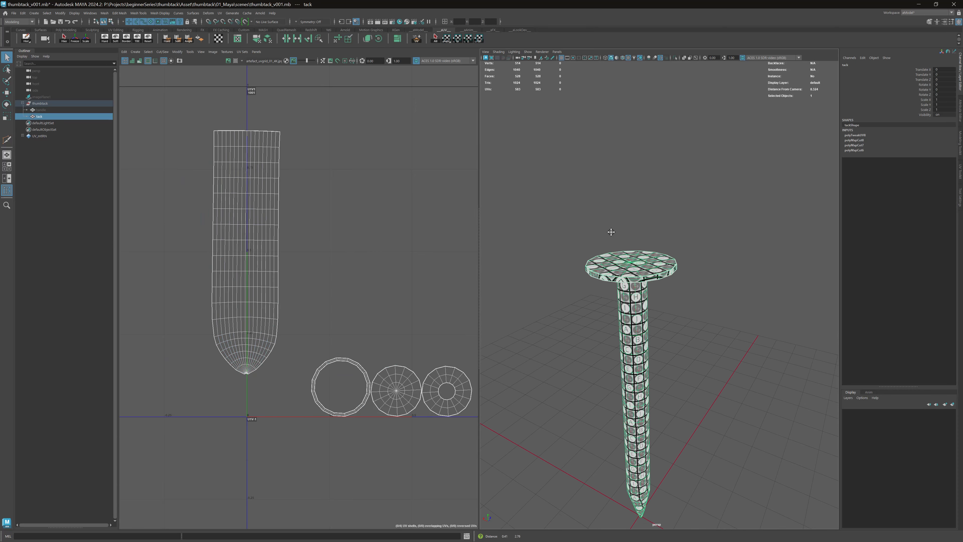
{"action": "middle_click_drag", "start_coordinate": [391, 345], "coordinate": [387, 259], "text": "alt"}
{"action": "scroll", "coordinate": [618, 286], "scroll_direction": "up", "scroll_amount": 8}
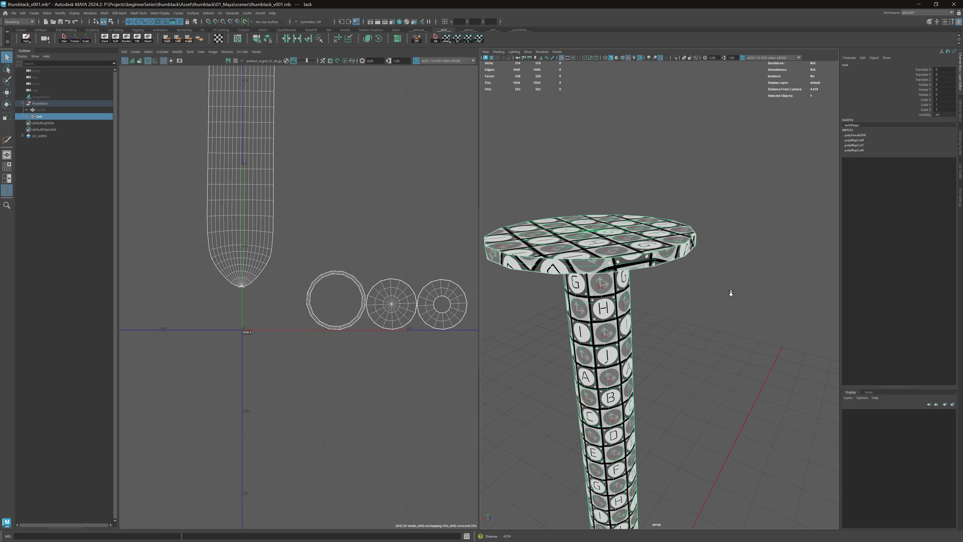
{"action": "right_click_drag", "start_coordinate": [626, 251], "coordinate": [647, 281], "text": "alt"}
{"action": "key", "text": "ctrl+s"}
Step: Cut the UVs of the ring-shaped rim shell of the tack's head open across one of its short edge lines
{"action": "left_click", "coordinate": [646, 281]}
{"action": "left_click_drag", "start_coordinate": [567, 248], "coordinate": [647, 248], "text": "alt"}
{"action": "scroll", "coordinate": [645, 247], "scroll_direction": "up", "scroll_amount": 6}
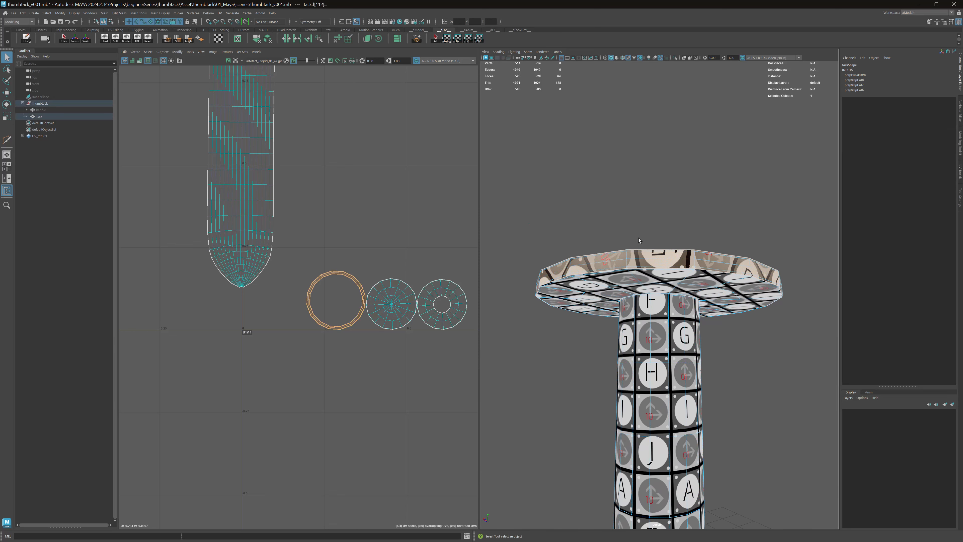
{"action": "scroll", "coordinate": [314, 281], "scroll_direction": "up", "scroll_amount": 5}
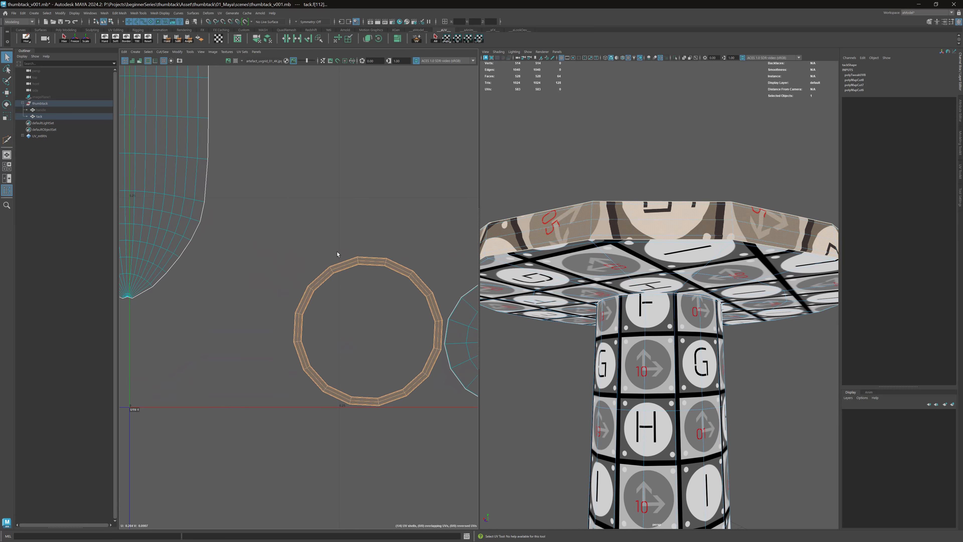
{"action": "scroll", "coordinate": [337, 254], "scroll_direction": "up", "scroll_amount": 10}
{"action": "right_click_drag", "start_coordinate": [345, 226], "coordinate": [342, 194]}
{"action": "left_click", "coordinate": [333, 243]}
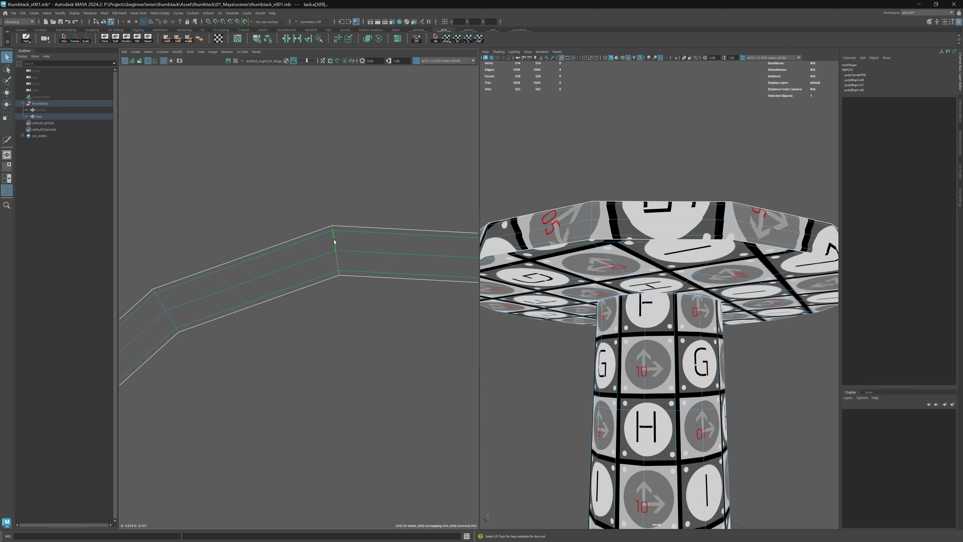
{"action": "left_click", "coordinate": [298, 38]}
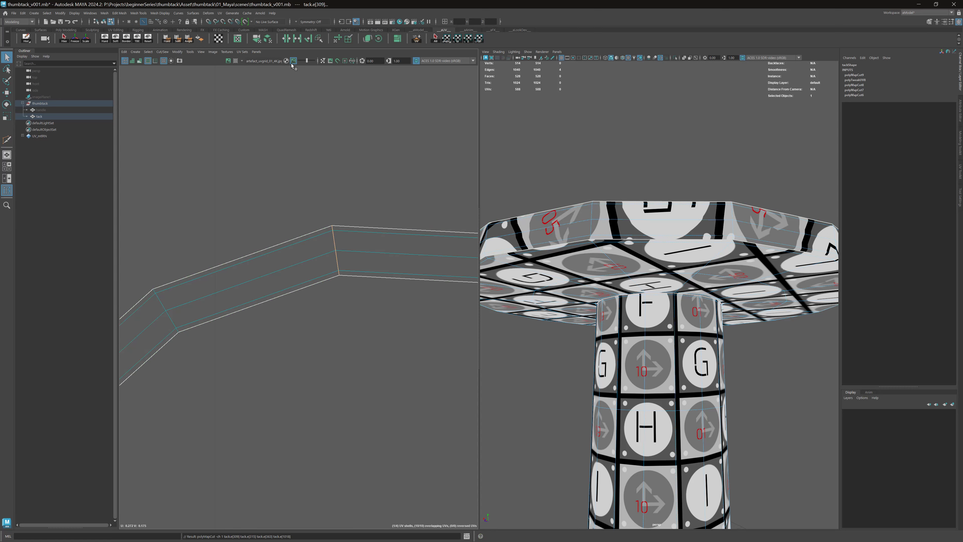
Step: Unfold the cut rim shell into a straight strip and move it to the empty space above the disc shells
{"action": "right_click_drag", "start_coordinate": [363, 208], "coordinate": [394, 229]}
{"action": "left_click", "coordinate": [386, 236]}
{"action": "key", "text": "f"}
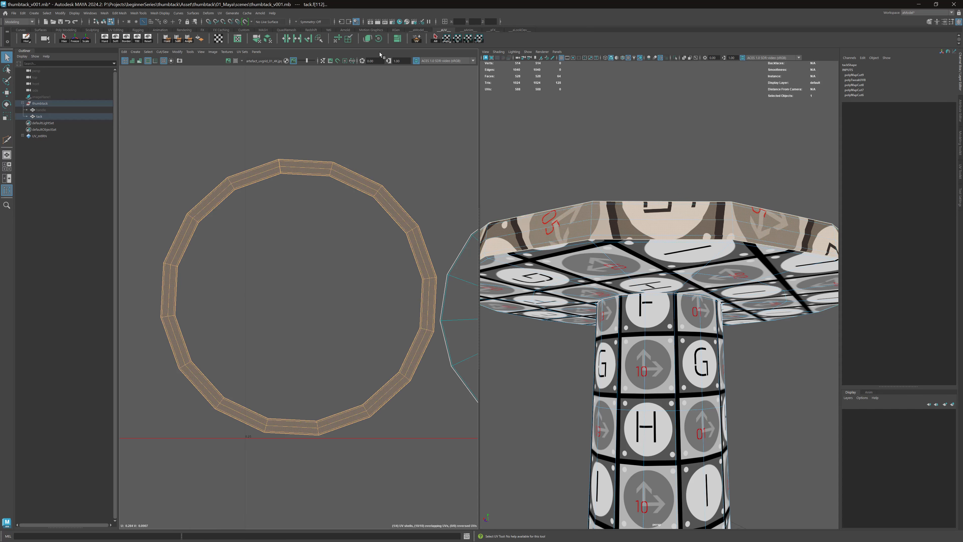
{"action": "left_click", "coordinate": [337, 38]}
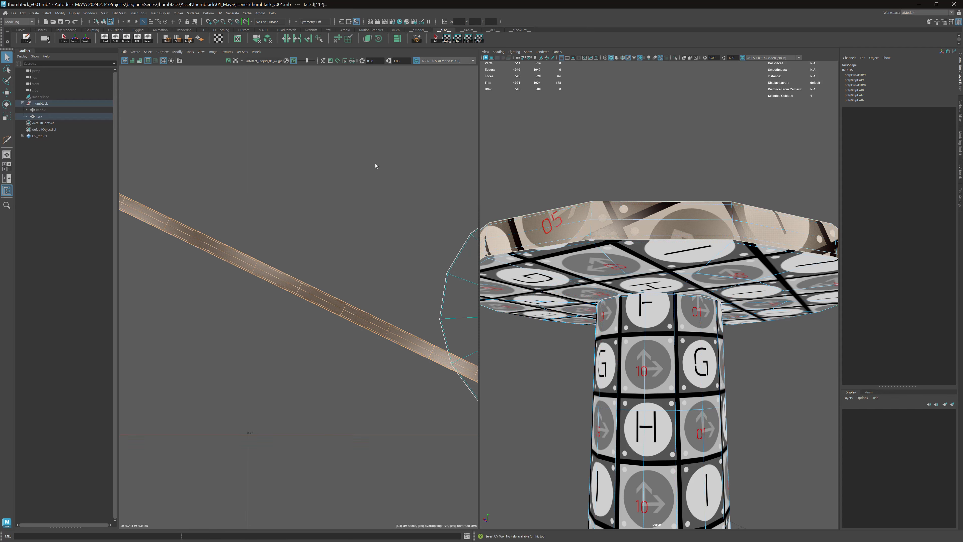
{"action": "right_click_drag", "start_coordinate": [375, 165], "coordinate": [297, 142], "text": "alt"}
{"action": "key", "text": "w"}
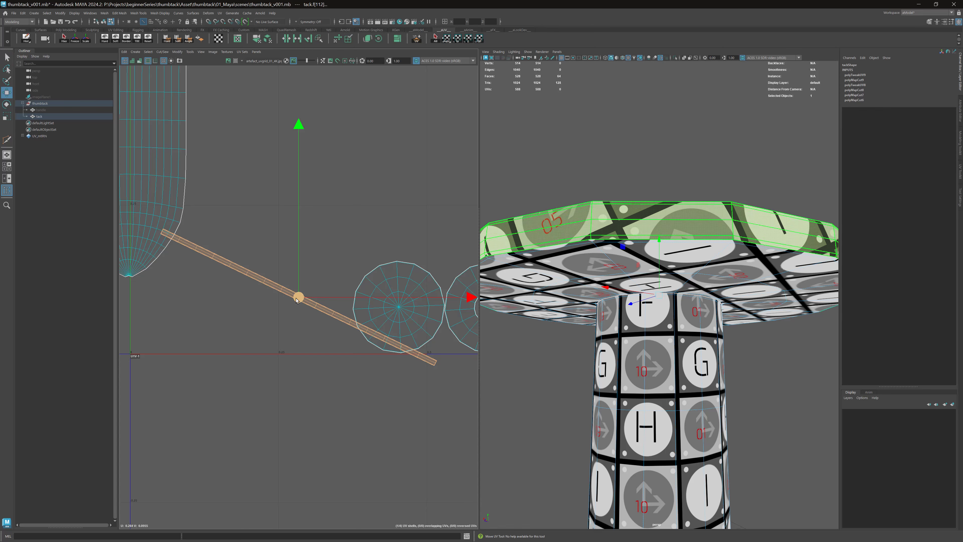
{"action": "left_click_drag", "start_coordinate": [297, 295], "coordinate": [363, 158]}
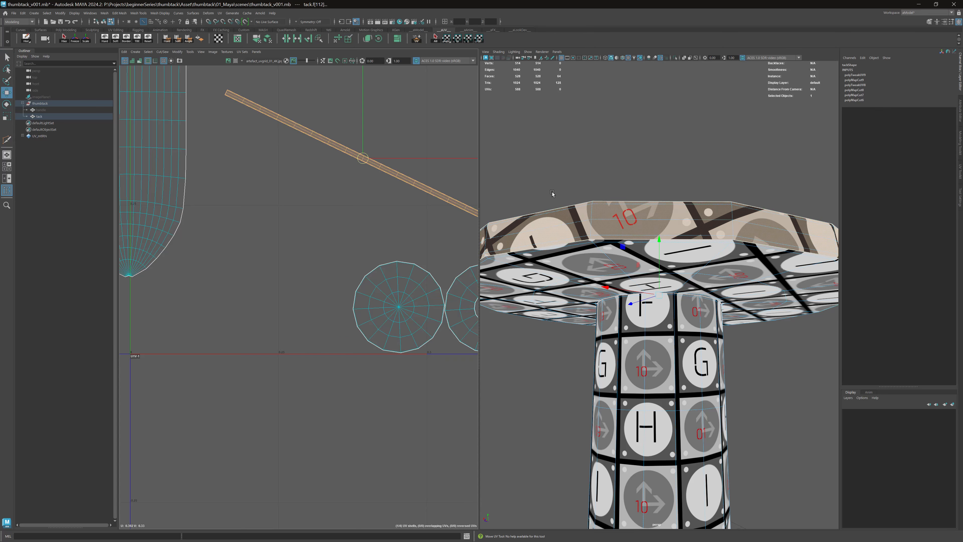
Step: Straighten the tilted rim strip horizontally by orienting its shell to one of its lengthwise edge loops
{"action": "left_click", "coordinate": [960, 171]}
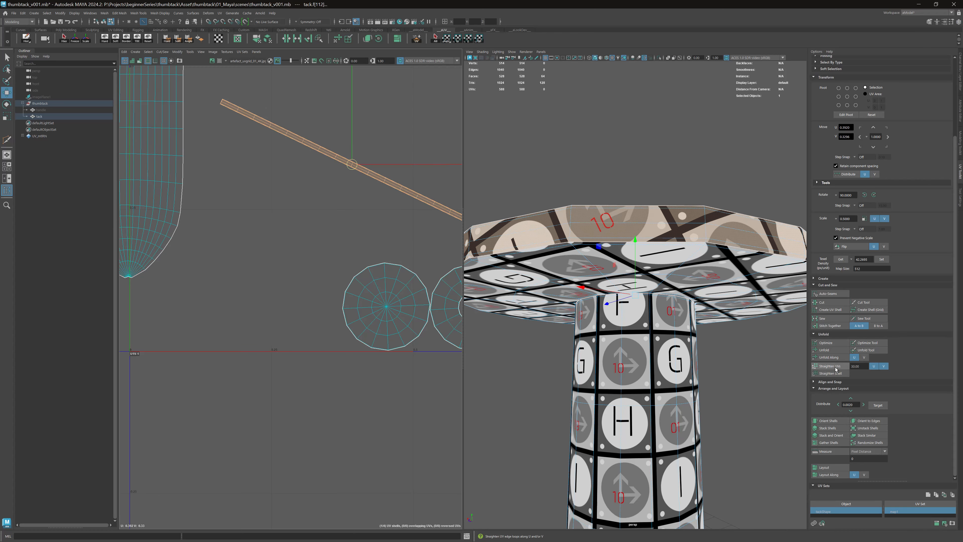
{"action": "scroll", "coordinate": [314, 151], "scroll_direction": "down", "scroll_amount": 3}
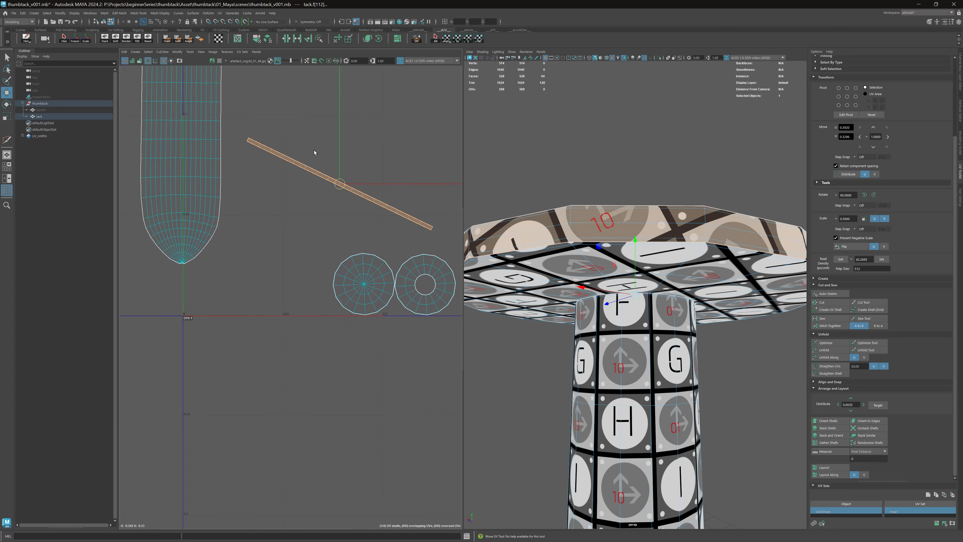
{"action": "scroll", "coordinate": [323, 186], "scroll_direction": "up", "scroll_amount": 5}
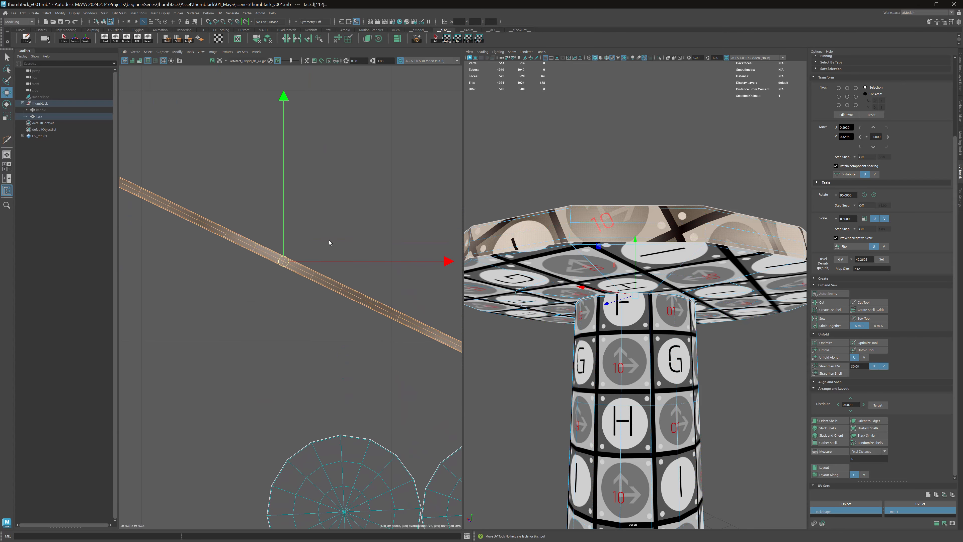
{"action": "key", "text": "F10"}
{"action": "left_click", "coordinate": [265, 255]}
{"action": "double_click", "coordinate": [266, 255]}
{"action": "key", "text": "f"}
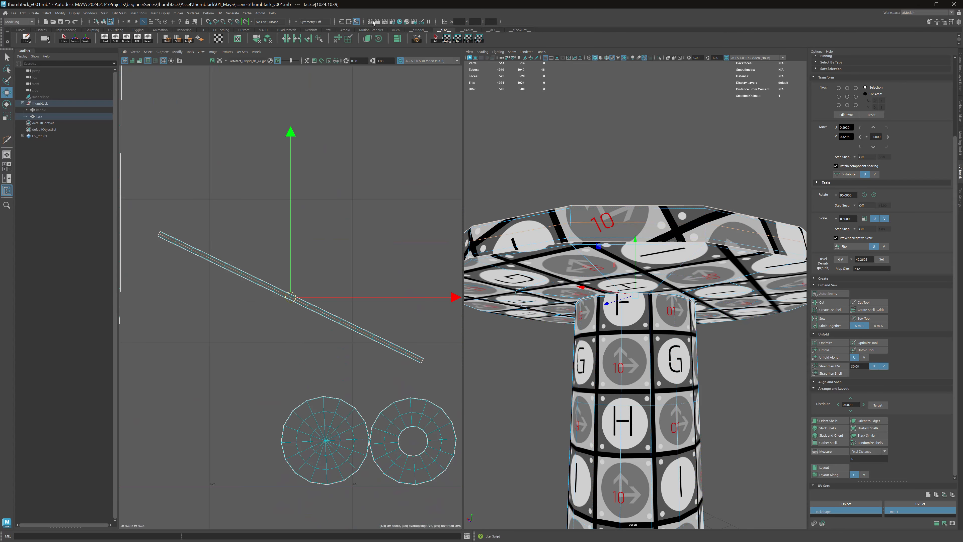
{"action": "left_click", "coordinate": [348, 39]}
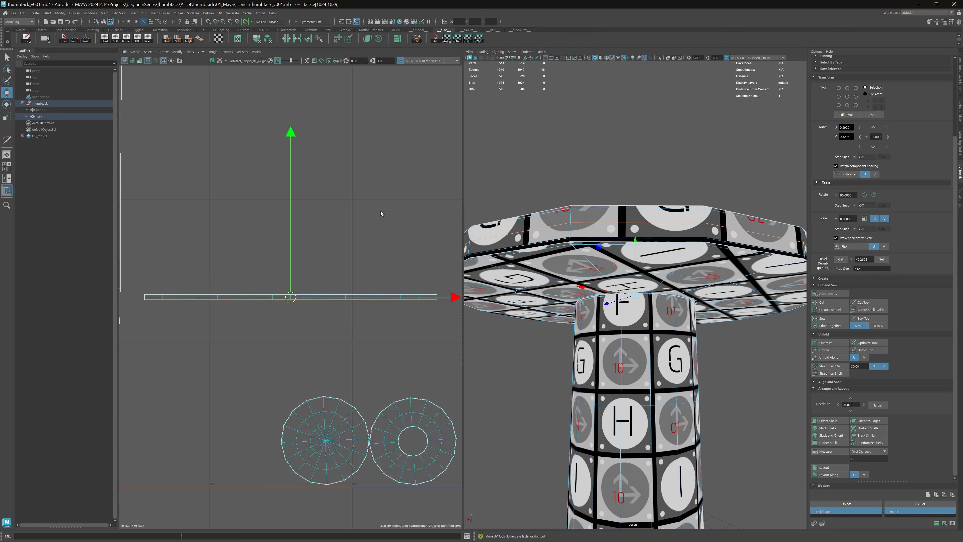
Step: Select all of the tack's UV shells and lay them out together inside the tile
{"action": "right_click_drag", "start_coordinate": [627, 240], "coordinate": [505, 213], "text": "alt"}
{"action": "left_click_drag", "start_coordinate": [511, 205], "coordinate": [571, 243], "text": "alt"}
{"action": "left_click", "coordinate": [390, 203]}
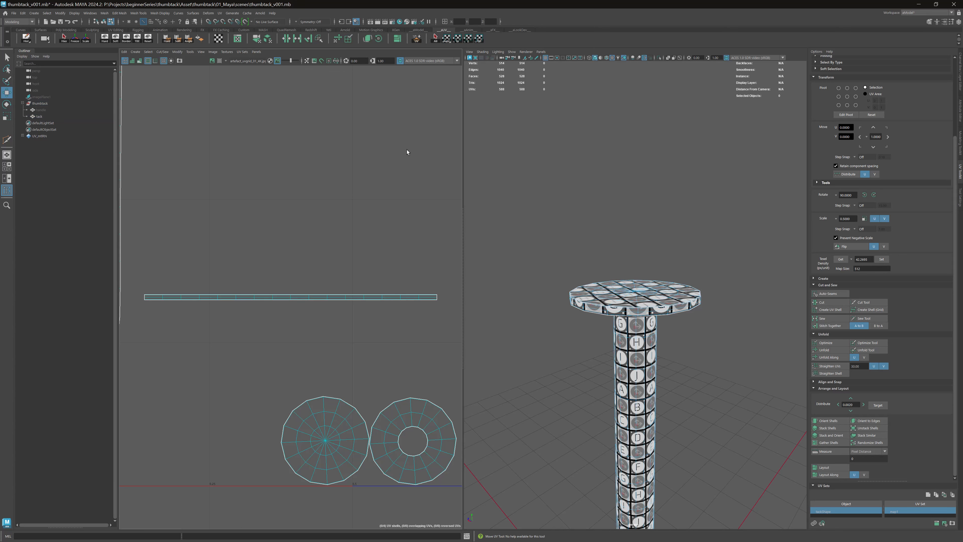
{"action": "left_click", "coordinate": [434, 40]}
{"action": "key", "text": "f"}
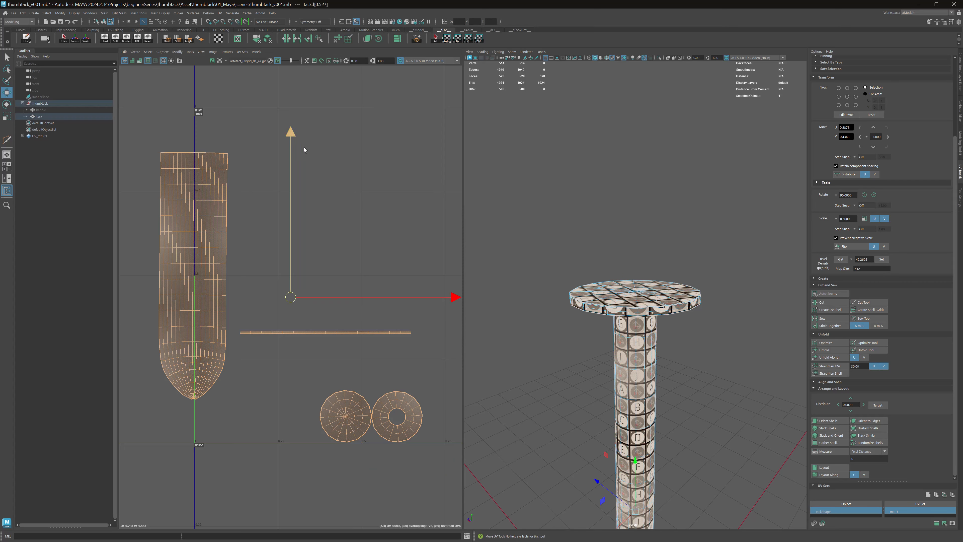
{"action": "left_click", "coordinate": [397, 39]}
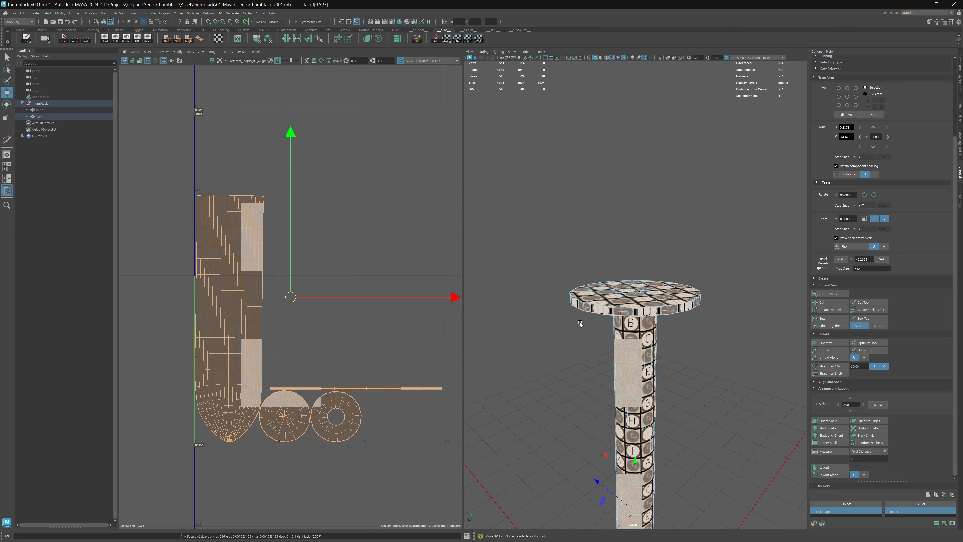
Step: Return to object mode, redisplay the hidden thumbtack handle and save the scene
{"action": "left_click_drag", "start_coordinate": [581, 324], "coordinate": [617, 209], "text": "alt"}
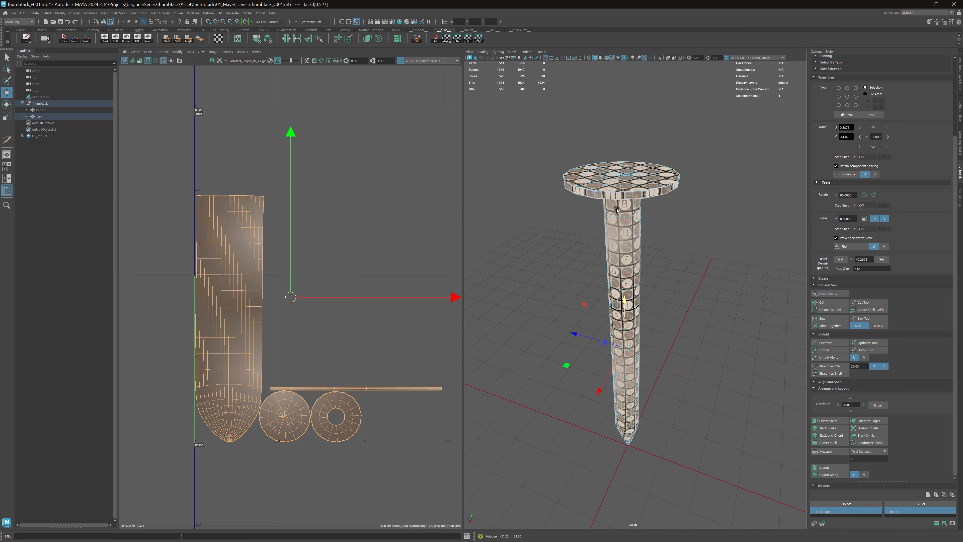
{"action": "key", "text": "F8"}
{"action": "left_click", "coordinate": [642, 120]}
{"action": "left_click_drag", "start_coordinate": [642, 119], "coordinate": [642, 106], "text": "alt"}
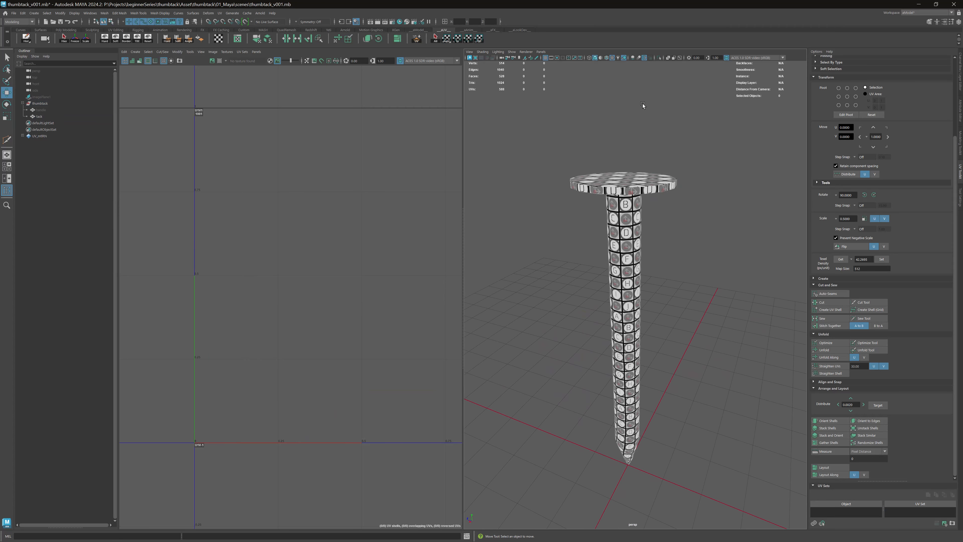
{"action": "left_click", "coordinate": [45, 111]}
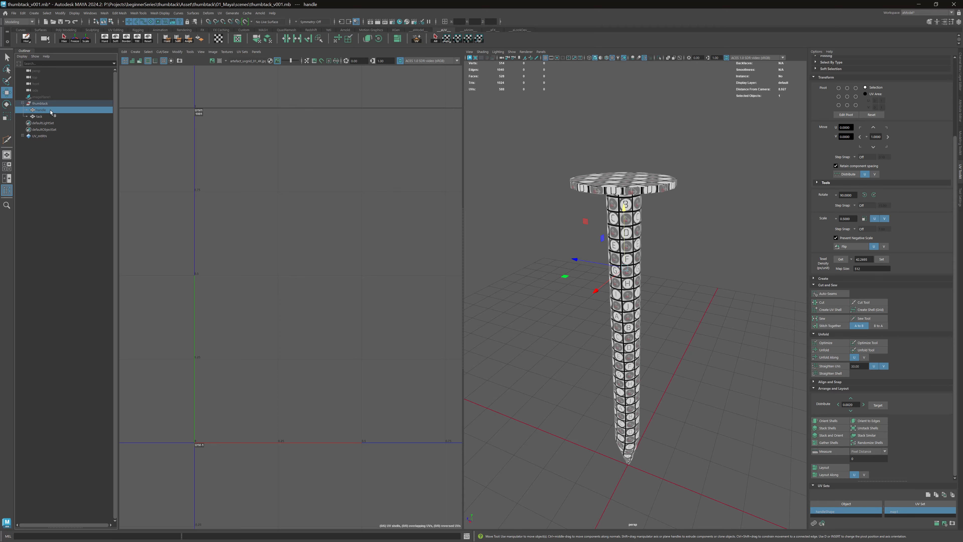
{"action": "key", "text": "f"}
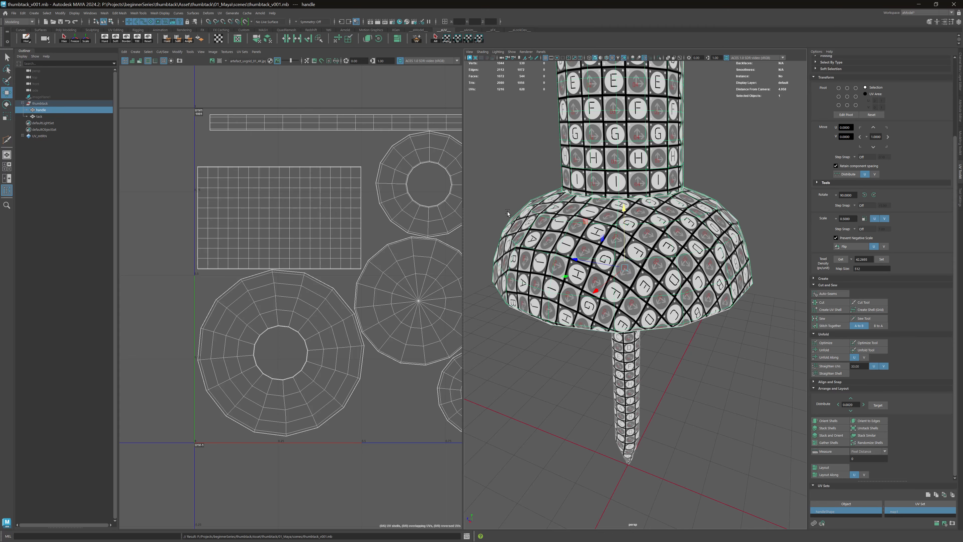
Step: Select the handle and tack together and compare their checker pattern sizes and UV shells
{"action": "right_click_drag", "start_coordinate": [584, 221], "coordinate": [548, 198], "text": "alt"}
{"action": "left_click_drag", "start_coordinate": [570, 206], "coordinate": [571, 187], "text": "alt"}
{"action": "right_click_drag", "start_coordinate": [570, 186], "coordinate": [625, 227], "text": "alt"}
{"action": "left_click_drag", "start_coordinate": [618, 186], "coordinate": [631, 197], "text": "alt"}
{"action": "right_click_drag", "start_coordinate": [397, 193], "coordinate": [262, 158], "text": "alt"}
{"action": "middle_click_drag", "start_coordinate": [262, 158], "coordinate": [182, 173], "text": "alt"}
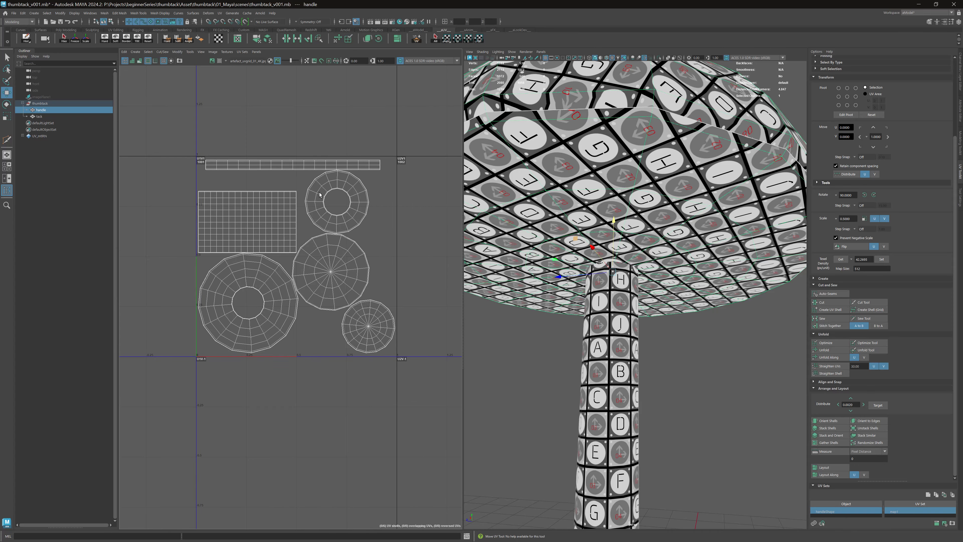
{"action": "left_click_drag", "start_coordinate": [650, 327], "coordinate": [559, 265]}
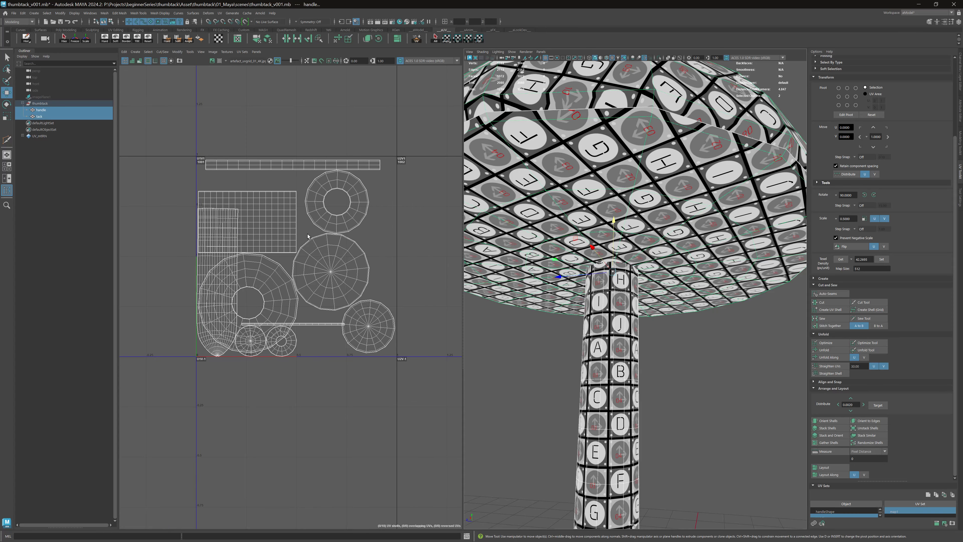
{"action": "right_click_drag", "start_coordinate": [311, 234], "coordinate": [345, 280], "text": "alt"}
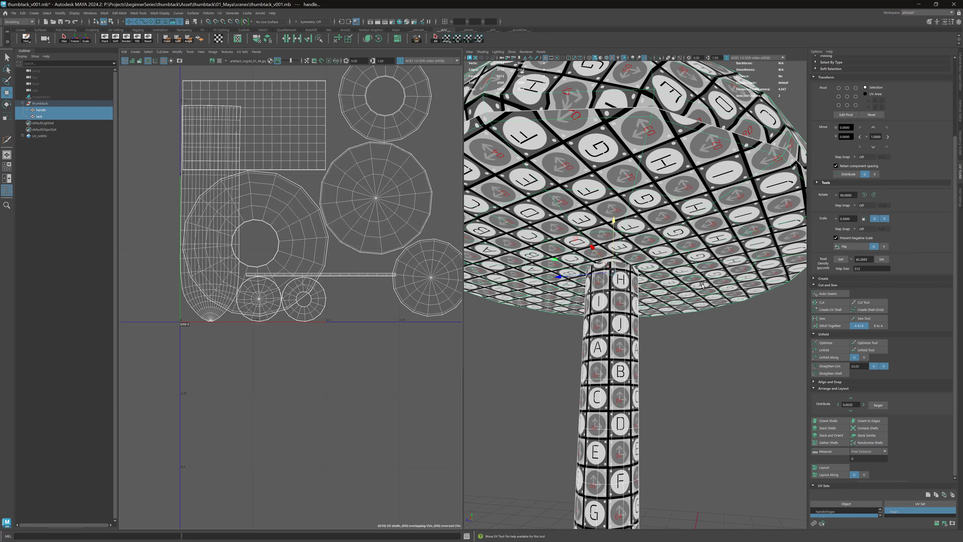
{"action": "key", "text": "f"}
{"action": "middle_click_drag", "start_coordinate": [644, 300], "coordinate": [648, 293], "text": "alt"}
Step: Select all of the tack's UV shells and scale them up uniformly beyond the tile's borders
{"action": "left_click", "coordinate": [639, 309]}
{"action": "right_click_drag", "start_coordinate": [350, 245], "coordinate": [299, 219]}
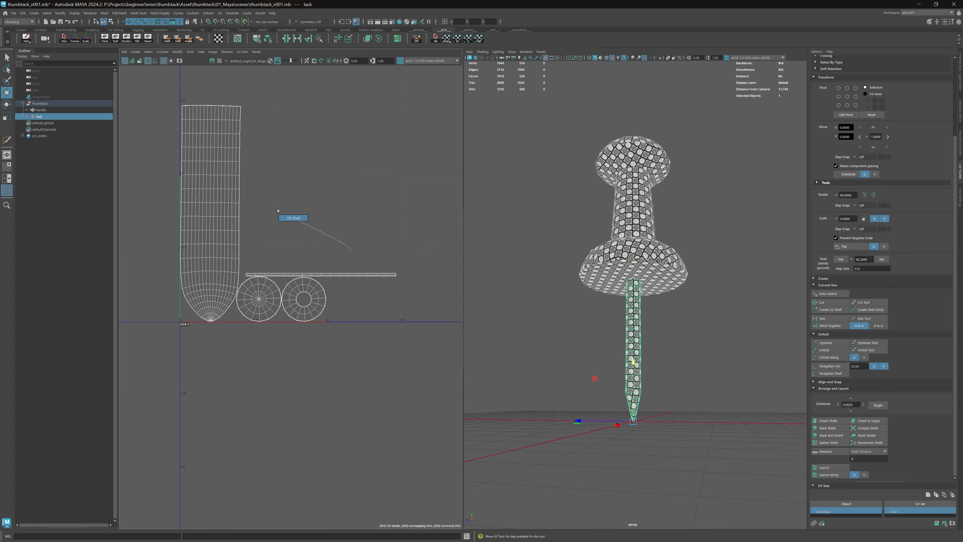
{"action": "left_click_drag", "start_coordinate": [379, 181], "coordinate": [182, 298]}
{"action": "scroll", "coordinate": [215, 260], "scroll_direction": "down", "scroll_amount": 3}
{"action": "key", "text": "r"}
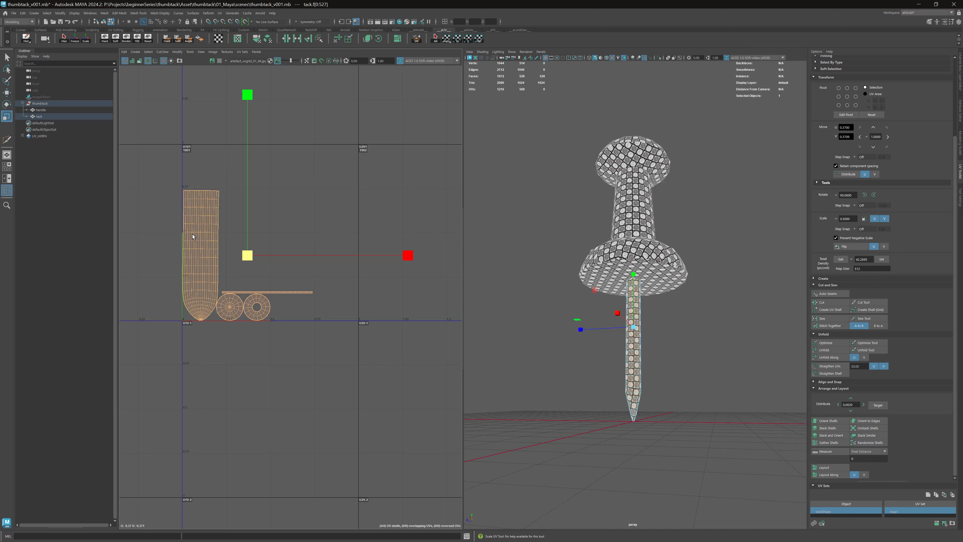
{"action": "middle_click_drag", "start_coordinate": [213, 261], "coordinate": [454, 137]}
{"action": "key", "text": "w"}
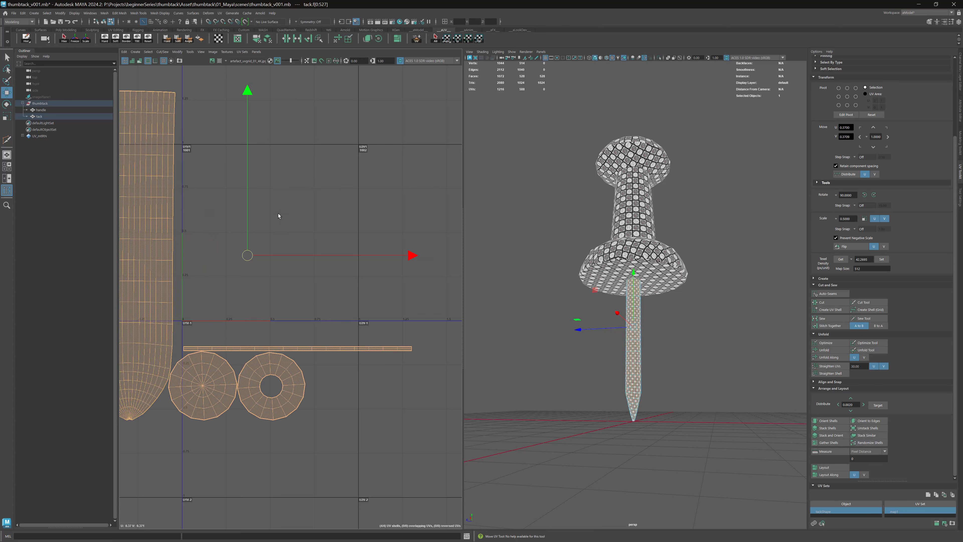
Step: Move the tack's enlarged UV shells toward the tile's right edge and scale them down to a small cluster
{"action": "left_click_drag", "start_coordinate": [244, 257], "coordinate": [358, 236]}
{"action": "key", "text": "r"}
{"action": "middle_click_drag", "start_coordinate": [352, 244], "coordinate": [220, 261]}
Step: Examine the checker size on the tack's shaft against that on the handle's underside, selecting each object
{"action": "left_click_drag", "start_coordinate": [645, 341], "coordinate": [652, 296], "text": "alt"}
{"action": "scroll", "coordinate": [645, 303], "scroll_direction": "up", "scroll_amount": 6}
{"action": "key", "text": "q"}
{"action": "key", "text": "F8"}
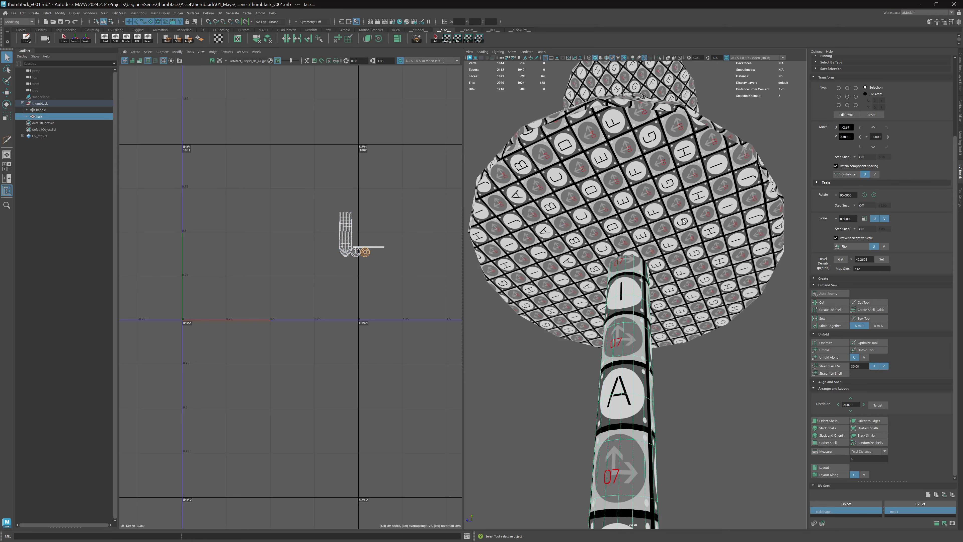
{"action": "left_click", "coordinate": [721, 380]}
{"action": "left_click", "coordinate": [678, 203]}
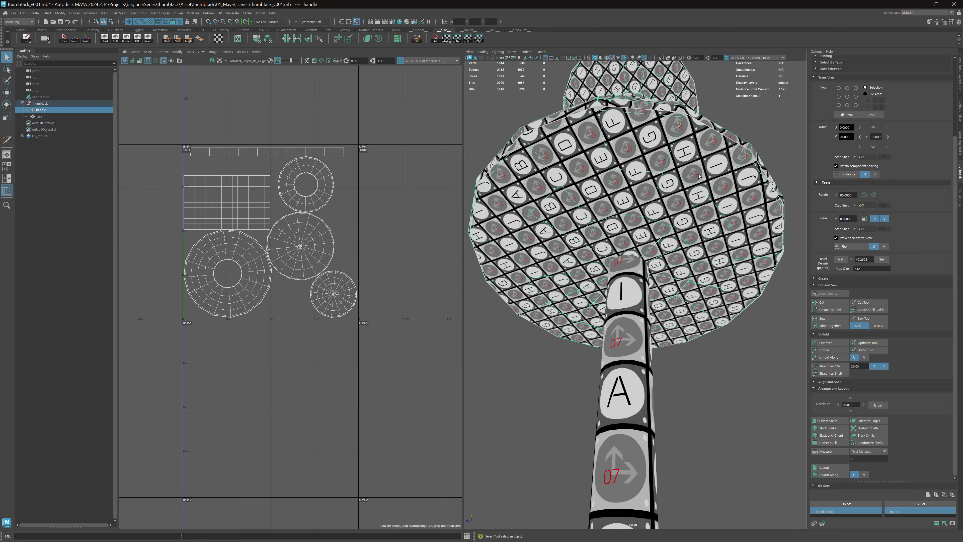
{"action": "left_click", "coordinate": [636, 316]}
{"action": "left_click", "coordinate": [677, 239]}
Step: Select all of the handle's UV shells, get their texel density, and set it to 40 at map size 512
{"action": "right_click_drag", "start_coordinate": [246, 187], "coordinate": [446, 225], "text": "alt"}
{"action": "middle_click_drag", "start_coordinate": [232, 146], "coordinate": [297, 151], "text": "alt"}
{"action": "right_click_drag", "start_coordinate": [297, 151], "coordinate": [205, 144], "text": "alt"}
{"action": "middle_click_drag", "start_coordinate": [288, 182], "coordinate": [267, 165], "text": "alt"}
{"action": "right_click_drag", "start_coordinate": [266, 167], "coordinate": [294, 189]}
{"action": "left_click_drag", "start_coordinate": [167, 122], "coordinate": [453, 412]}
{"action": "left_click", "coordinate": [841, 259]}
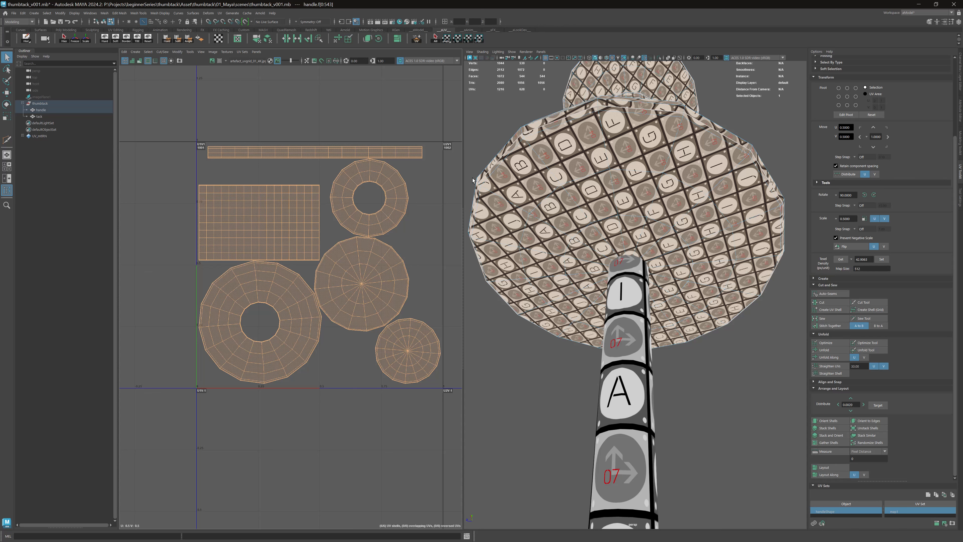
{"action": "left_click", "coordinate": [868, 259]}
{"action": "type", "text": "40"}
{"action": "left_click", "coordinate": [882, 259]}
Step: Lay out the handle's UV shells again so they are packed together inside the tile
{"action": "right_click_drag", "start_coordinate": [371, 152], "coordinate": [346, 129], "text": "alt"}
{"action": "middle_click_drag", "start_coordinate": [346, 128], "coordinate": [324, 132], "text": "alt"}
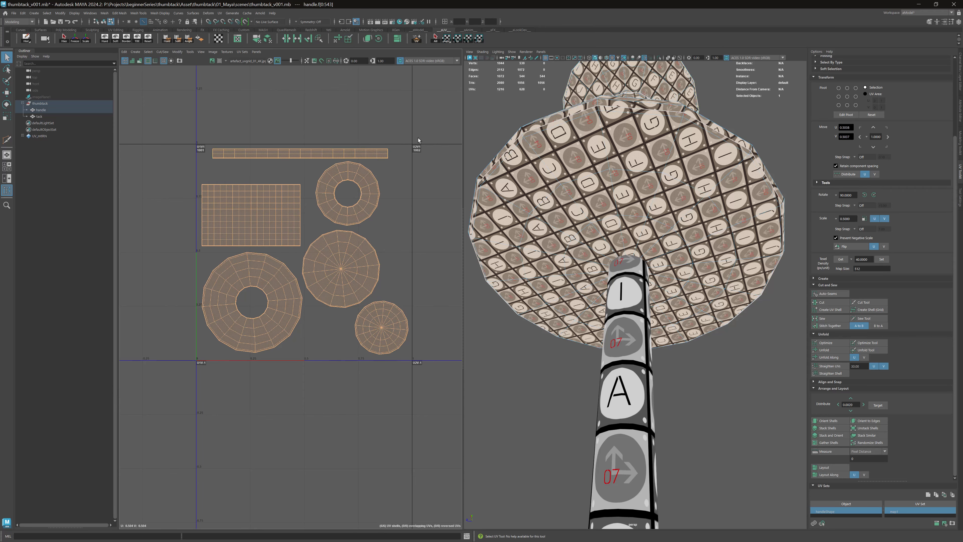
{"action": "scroll", "coordinate": [305, 222], "scroll_direction": "up", "scroll_amount": 2}
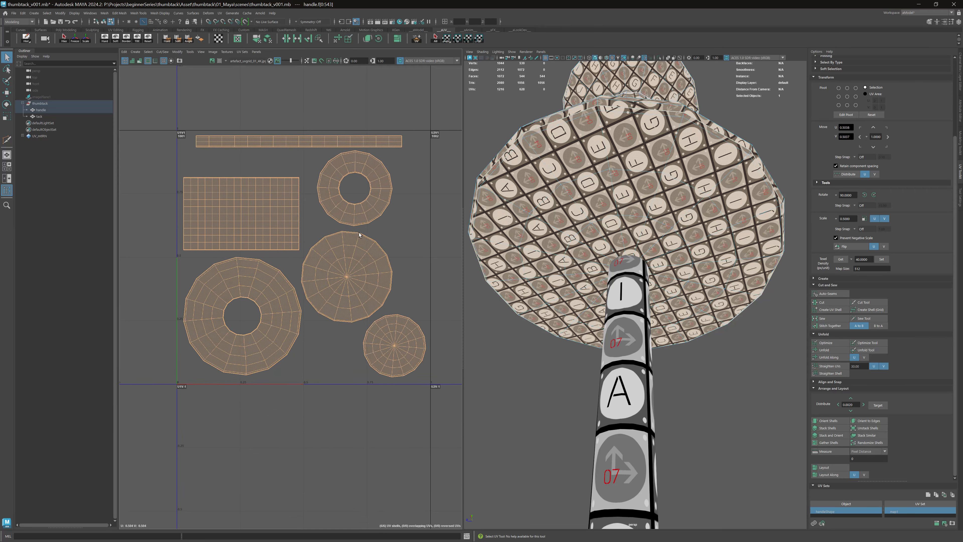
{"action": "left_click", "coordinate": [398, 39]}
{"action": "scroll", "coordinate": [387, 165], "scroll_direction": "down", "scroll_amount": 2}
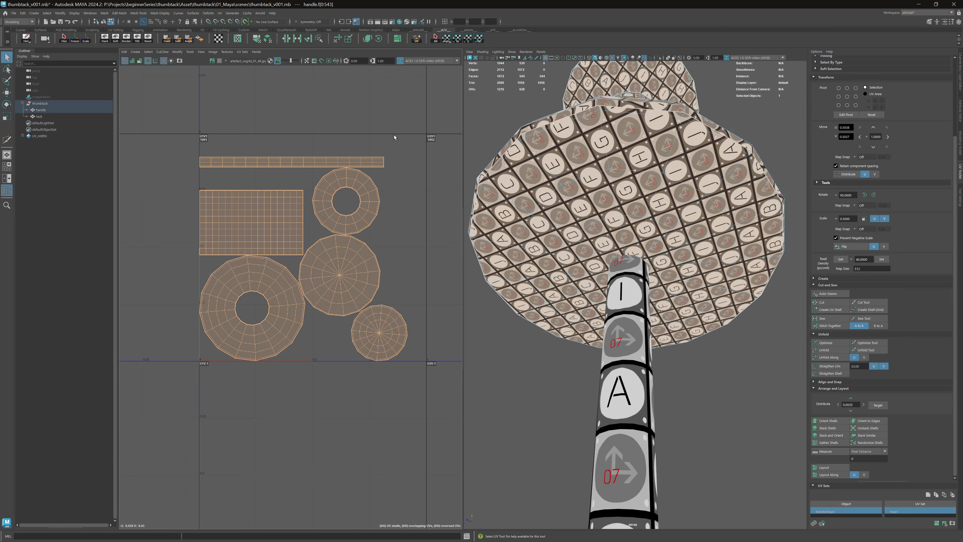
Step: Move the handle's packed UV shells to the middle of the tile and return to object mode
{"action": "key", "text": "w"}
{"action": "left_click_drag", "start_coordinate": [303, 258], "coordinate": [312, 248]}
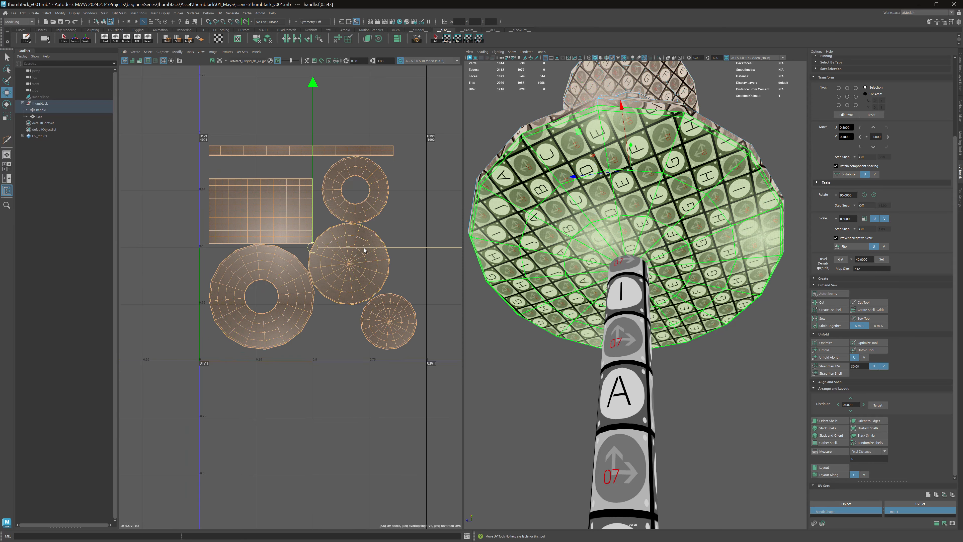
{"action": "scroll", "coordinate": [346, 156], "scroll_direction": "up", "scroll_amount": 2}
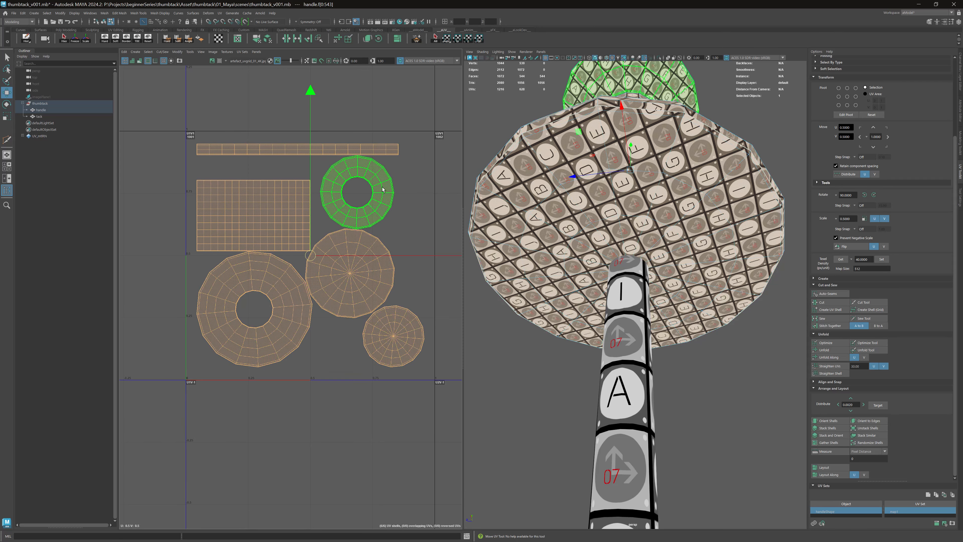
{"action": "key", "text": "F8"}
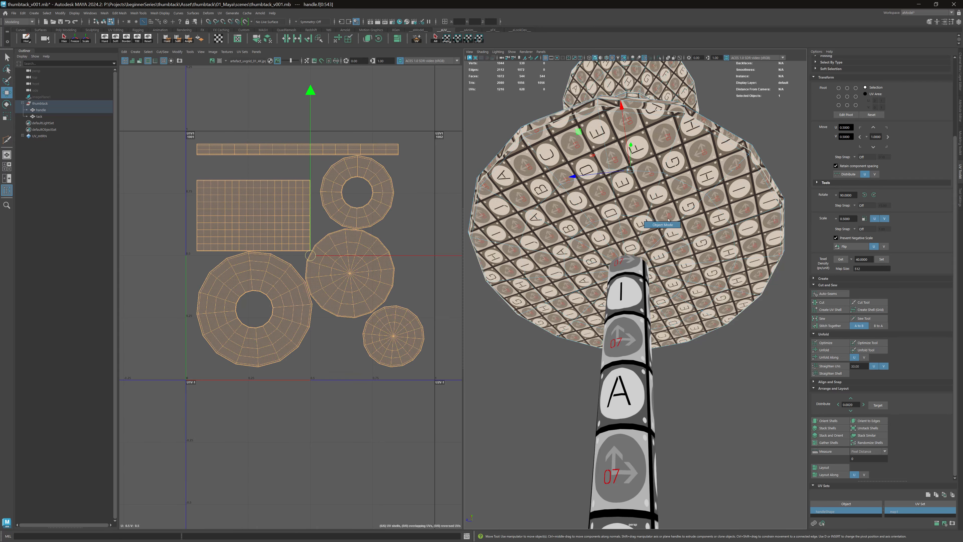
Step: Select all of the tack's UV shells and set their texel density to 40 at map size 512
{"action": "left_click", "coordinate": [628, 317]}
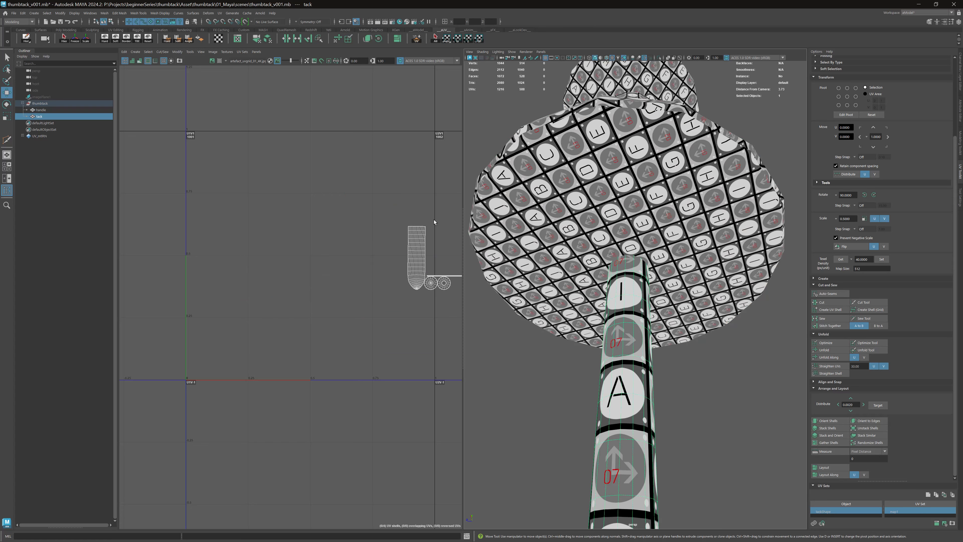
{"action": "middle_click_drag", "start_coordinate": [435, 222], "coordinate": [365, 202], "text": "alt"}
{"action": "right_click_drag", "start_coordinate": [364, 202], "coordinate": [344, 188], "text": "alt"}
{"action": "left_click_drag", "start_coordinate": [276, 168], "coordinate": [468, 419]}
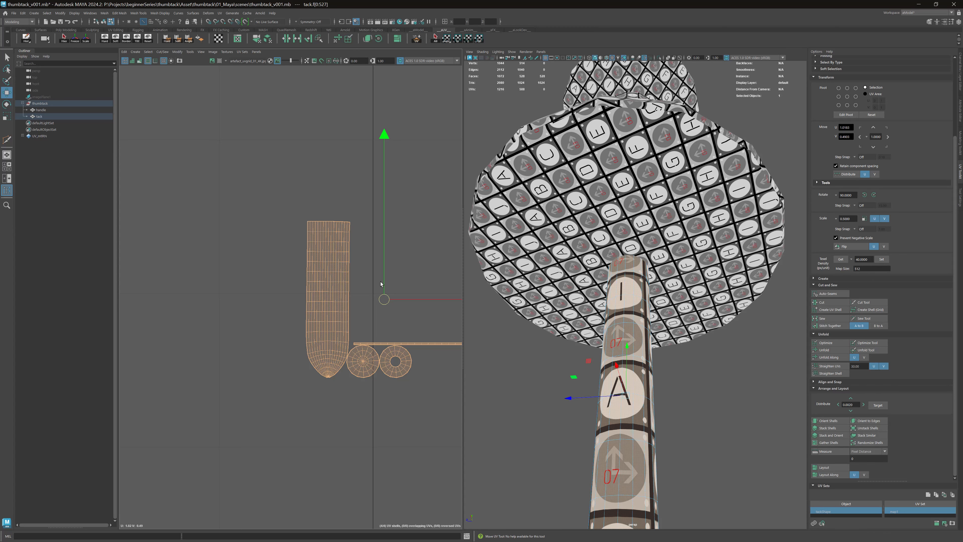
{"action": "middle_click_drag", "start_coordinate": [381, 283], "coordinate": [318, 215], "text": "alt"}
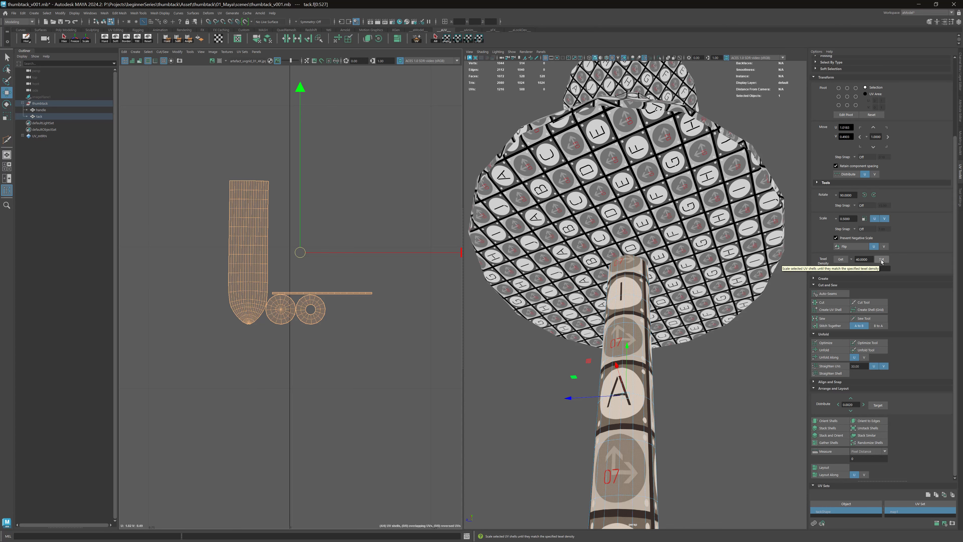
{"action": "left_click", "coordinate": [881, 259]}
Step: Compare the checker size on the tack's shaft with that on the handle's underside, returning to object mode with the tack selected
{"action": "left_click_drag", "start_coordinate": [622, 222], "coordinate": [624, 202], "text": "alt"}
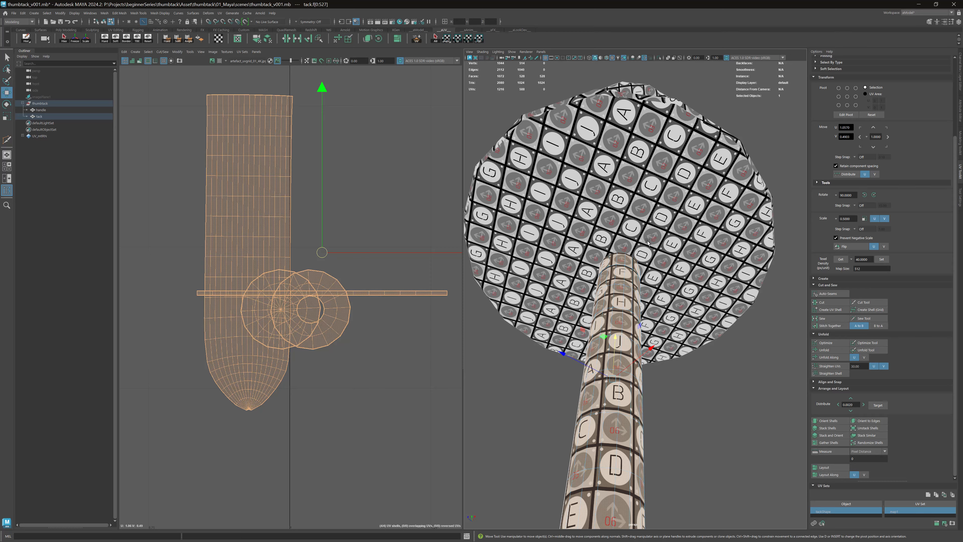
{"action": "mouse_move", "coordinate": [648, 243]}
{"action": "left_mouse_down", "text": "alt"}
{"action": "mouse_move", "coordinate": [638, 254]}
{"action": "mouse_move", "coordinate": [658, 247]}
{"action": "left_mouse_up", "text": "alt"}
{"action": "right_click_drag", "start_coordinate": [659, 247], "coordinate": [701, 259], "text": "alt"}
{"action": "left_click_drag", "start_coordinate": [701, 258], "coordinate": [618, 240], "text": "alt"}
{"action": "key", "text": "q"}
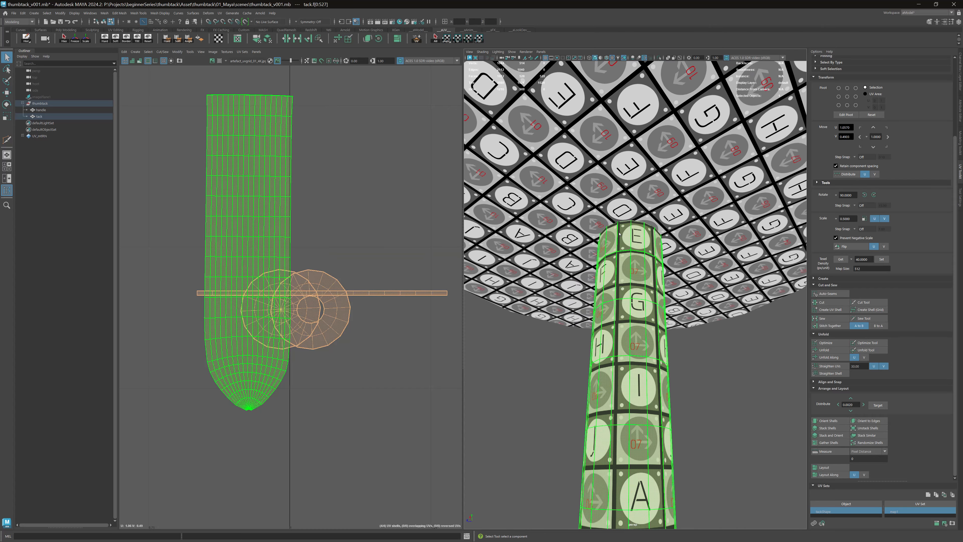
{"action": "right_click_drag", "start_coordinate": [627, 237], "coordinate": [648, 219]}
{"action": "left_click", "coordinate": [710, 353]}
{"action": "left_click", "coordinate": [658, 342]}
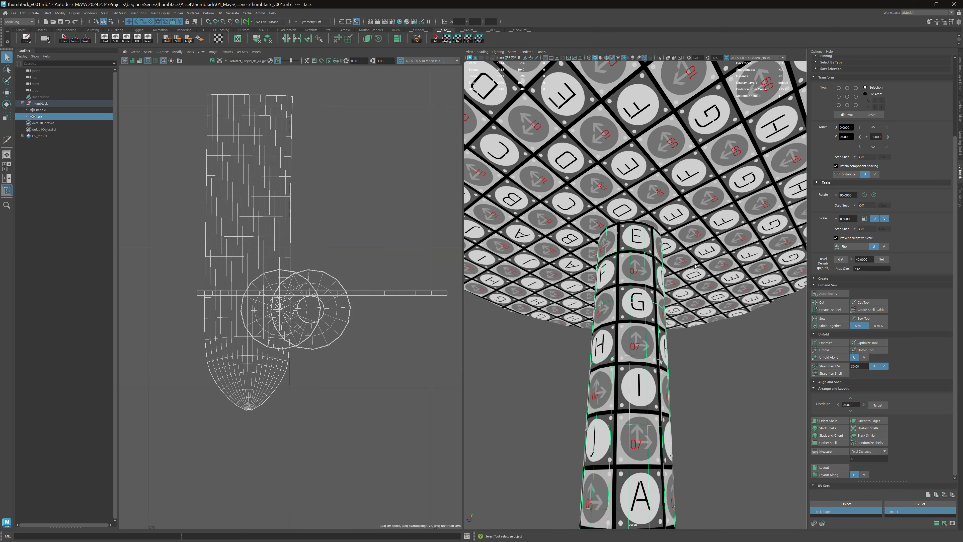
Step: Show the tack's channel attributes and examine the checker pattern over the whole thumbtack from the side and below
{"action": "left_click", "coordinate": [960, 84]}
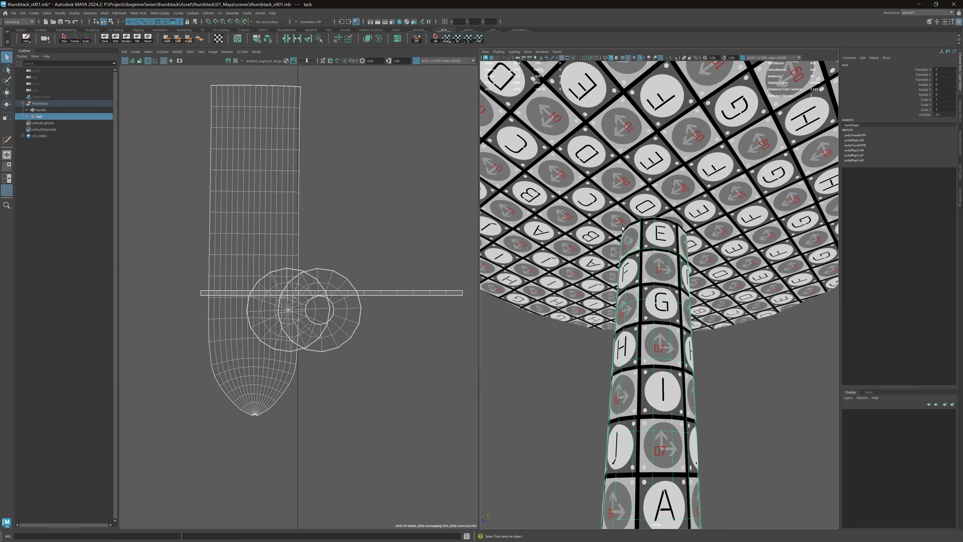
{"action": "scroll", "coordinate": [731, 211], "scroll_direction": "down", "scroll_amount": 10}
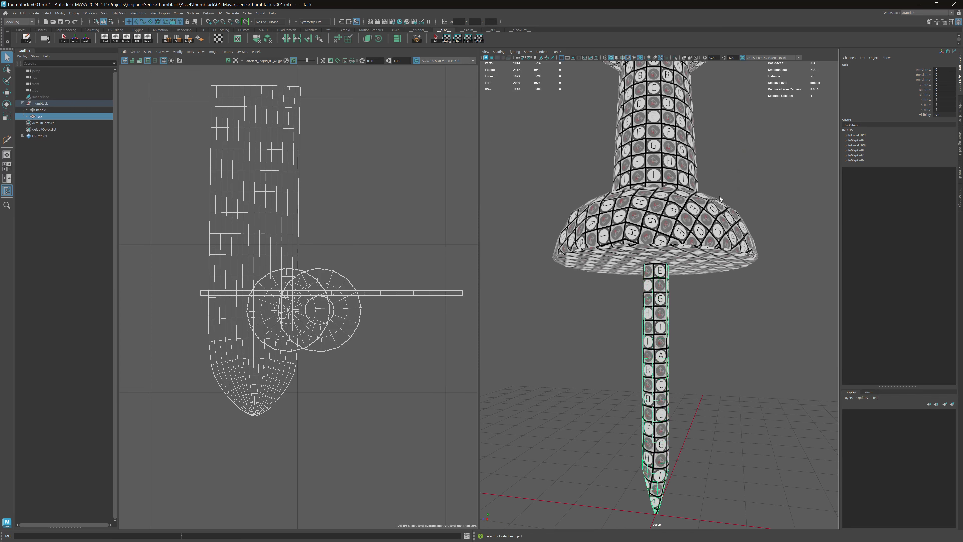
{"action": "left_click_drag", "start_coordinate": [683, 237], "coordinate": [681, 192], "text": "alt"}
{"action": "right_click_drag", "start_coordinate": [680, 192], "coordinate": [683, 228], "text": "alt"}
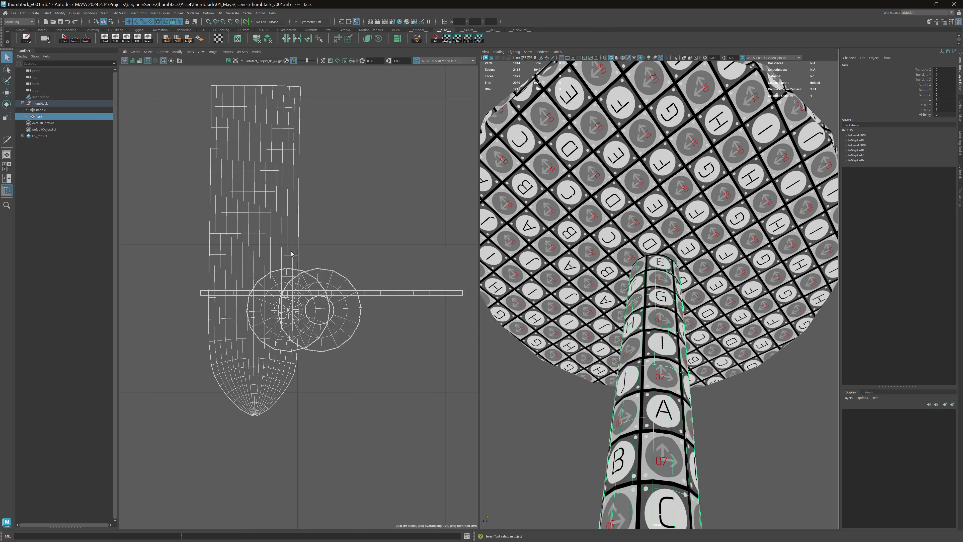
Step: Select all of the tack's overlapping UV shells and lay them out inside the tile
{"action": "right_click_drag", "start_coordinate": [291, 252], "coordinate": [330, 230], "text": "alt"}
{"action": "left_click_drag", "start_coordinate": [393, 200], "coordinate": [266, 339]}
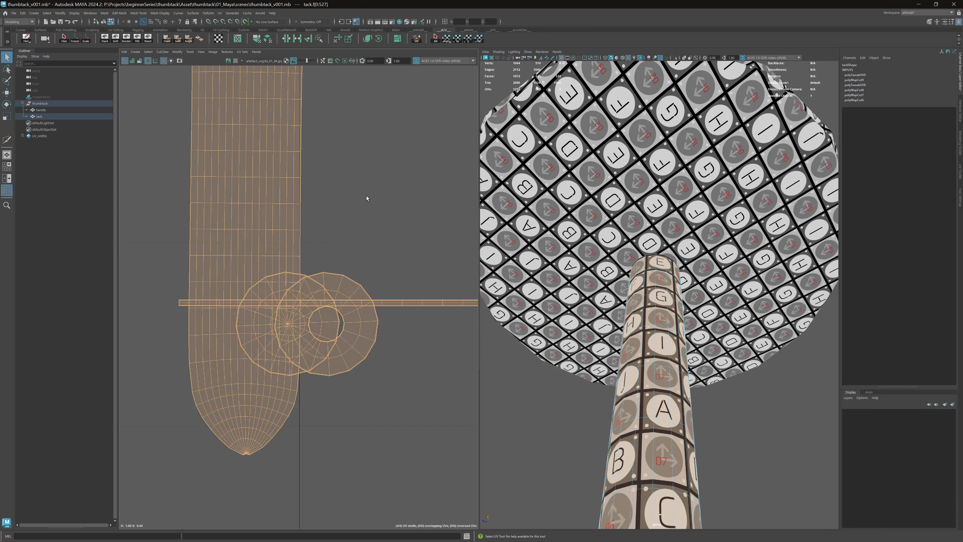
{"action": "right_click_drag", "start_coordinate": [367, 199], "coordinate": [303, 142], "text": "alt"}
{"action": "middle_click_drag", "start_coordinate": [307, 142], "coordinate": [353, 176], "text": "alt"}
{"action": "left_click", "coordinate": [396, 40]}
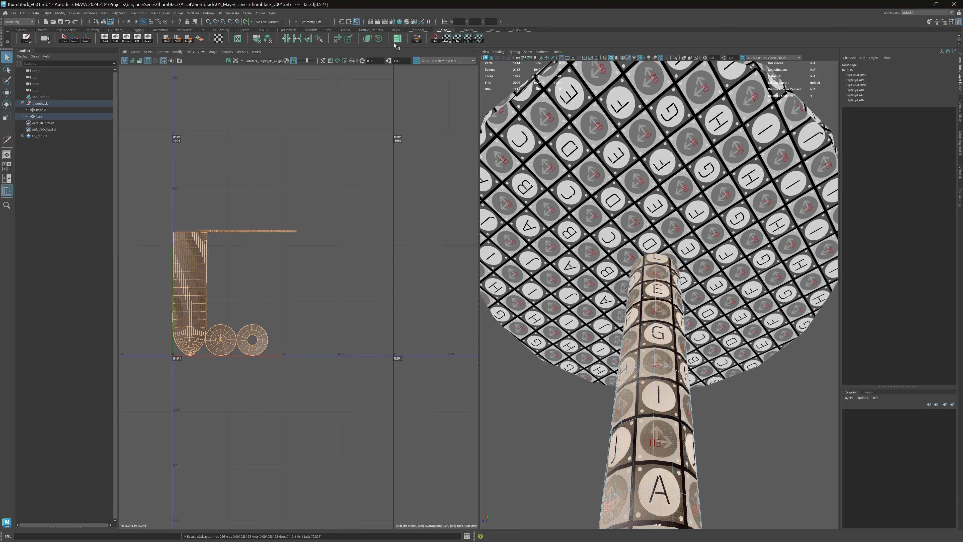
{"action": "right_click_drag", "start_coordinate": [369, 221], "coordinate": [333, 189], "text": "alt"}
{"action": "middle_click_drag", "start_coordinate": [333, 188], "coordinate": [349, 173], "text": "alt"}
{"action": "middle_click_drag", "start_coordinate": [299, 200], "coordinate": [300, 220], "text": "alt"}
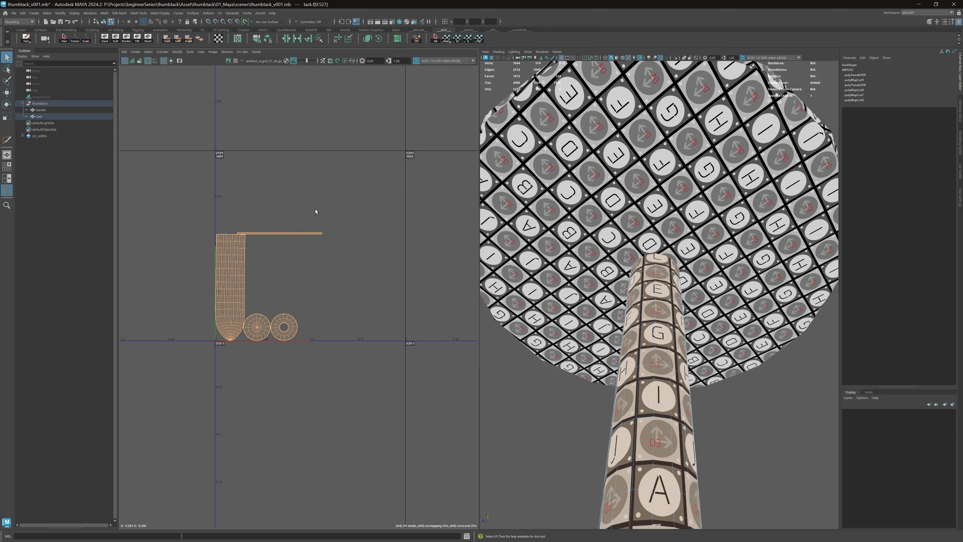
Step: Return to object mode and select the handle and tack together to check their UVs for overlap
{"action": "right_click_drag", "start_coordinate": [640, 280], "coordinate": [622, 237]}
{"action": "left_click", "coordinate": [546, 429]}
{"action": "left_click_drag", "start_coordinate": [621, 237], "coordinate": [623, 258], "text": "alt"}
{"action": "left_click_drag", "start_coordinate": [609, 220], "coordinate": [662, 294]}
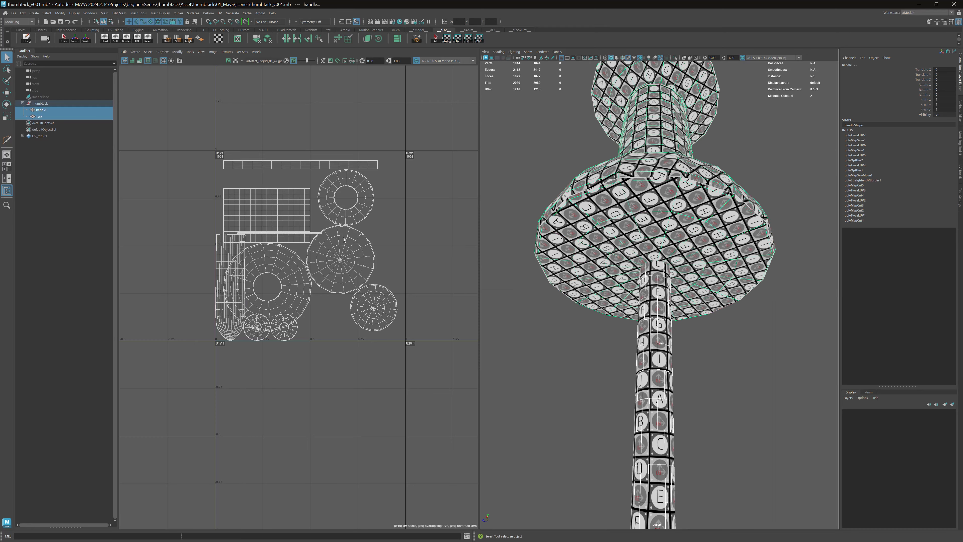
{"action": "right_click_drag", "start_coordinate": [288, 231], "coordinate": [338, 234], "text": "alt"}
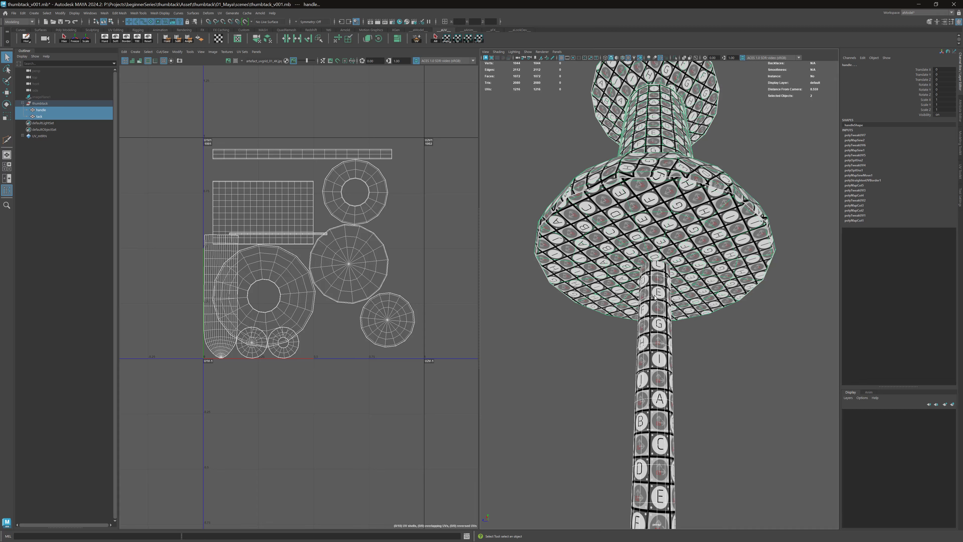
Step: Select all of the tack's UV shells and shift them exactly one tile over in U, into tile 1002
{"action": "left_click", "coordinate": [656, 283]}
{"action": "right_click_drag", "start_coordinate": [372, 217], "coordinate": [331, 191]}
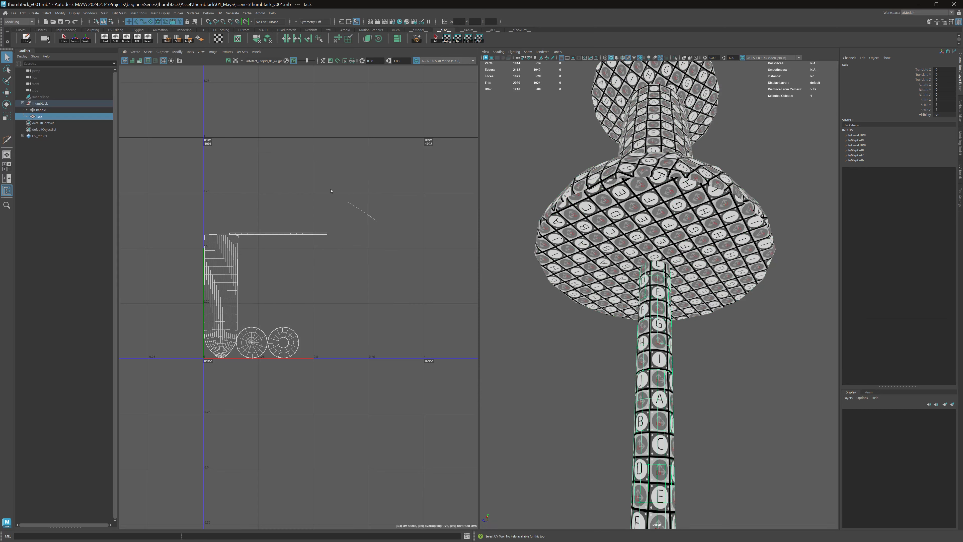
{"action": "left_click_drag", "start_coordinate": [367, 183], "coordinate": [179, 362]}
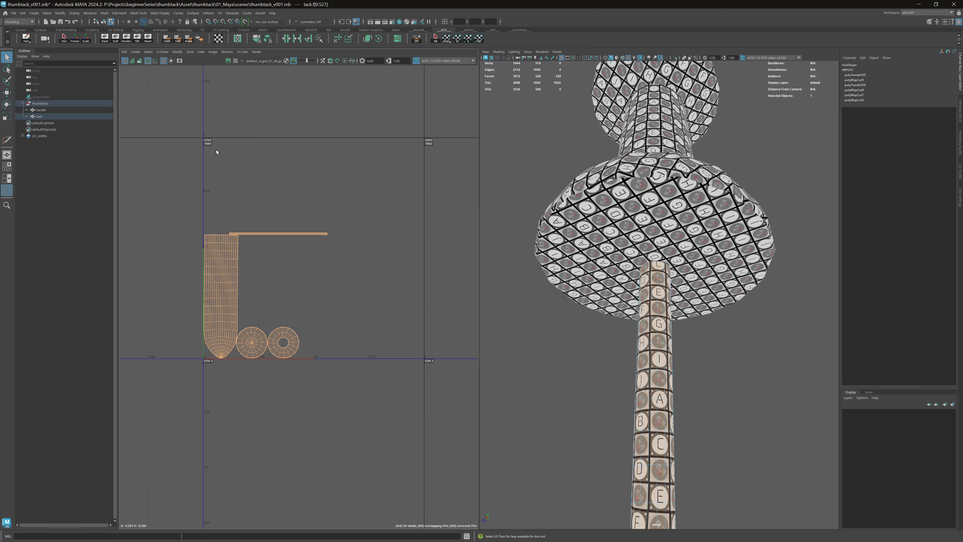
{"action": "key", "text": "w"}
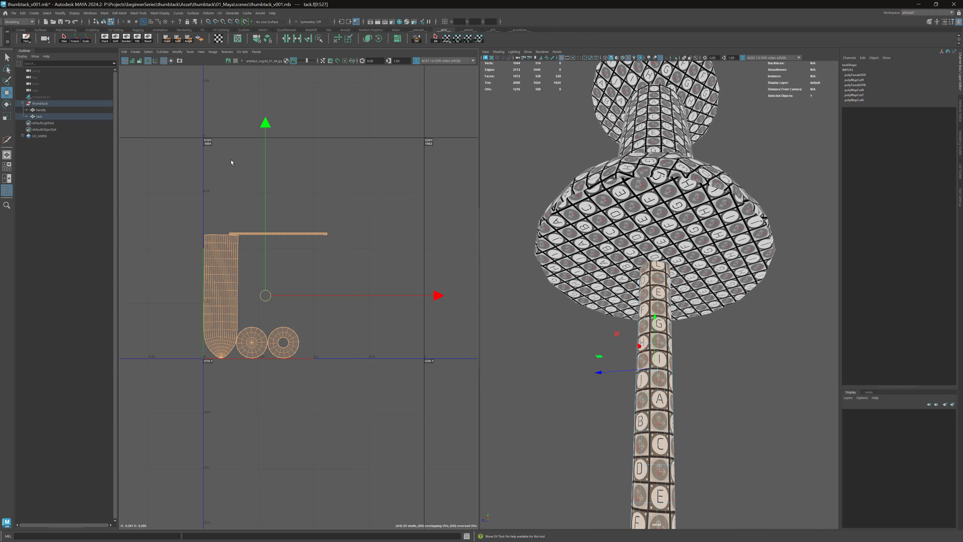
{"action": "scroll", "coordinate": [322, 186], "scroll_direction": "down", "scroll_amount": 2}
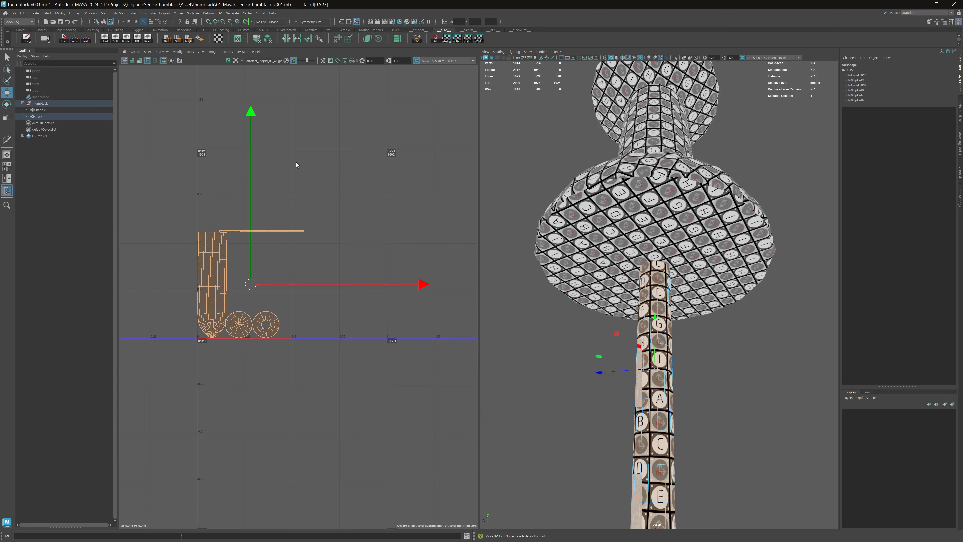
{"action": "key", "text": "alt+Right"}
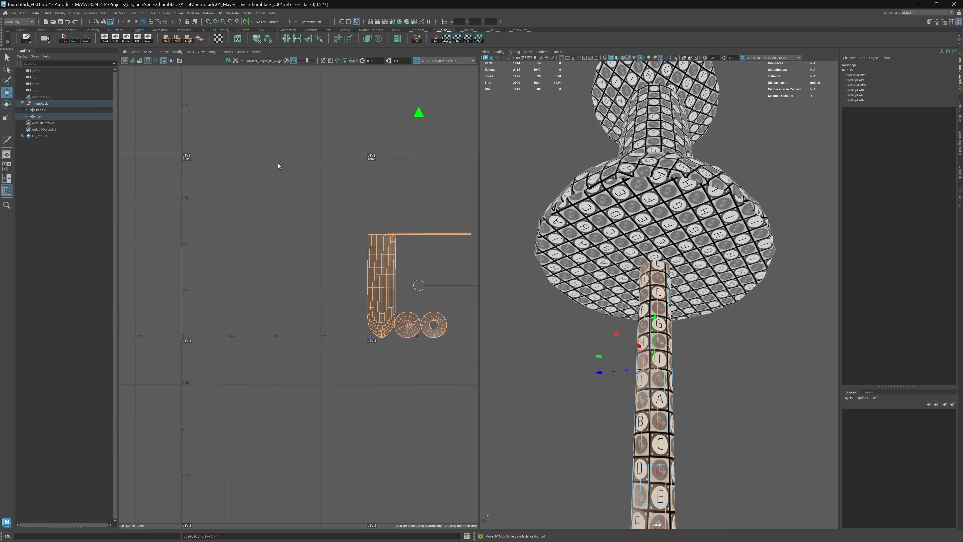
Step: Shift the tack's UV shells back and forth between the neighbouring tiles in U and V, one whole tile at a time
{"action": "key", "text": "alt+Left"}
{"action": "key", "text": "alt+Right"}
{"action": "key", "text": "alt+Left"}
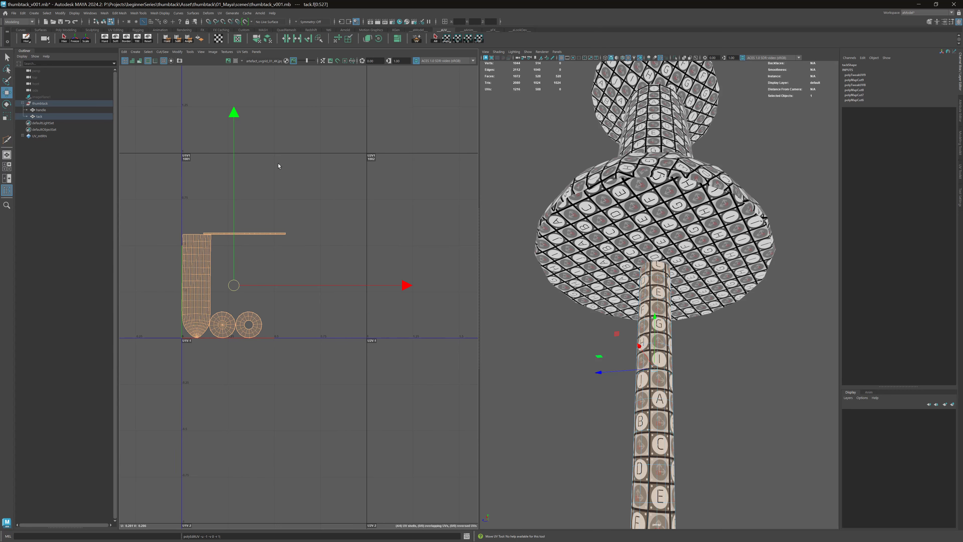
{"action": "key", "text": "alt+Right"}
{"action": "key", "text": "alt+Up"}
{"action": "key", "text": "alt+Left"}
{"action": "key", "text": "alt+Down"}
{"action": "key", "text": "alt+Right"}
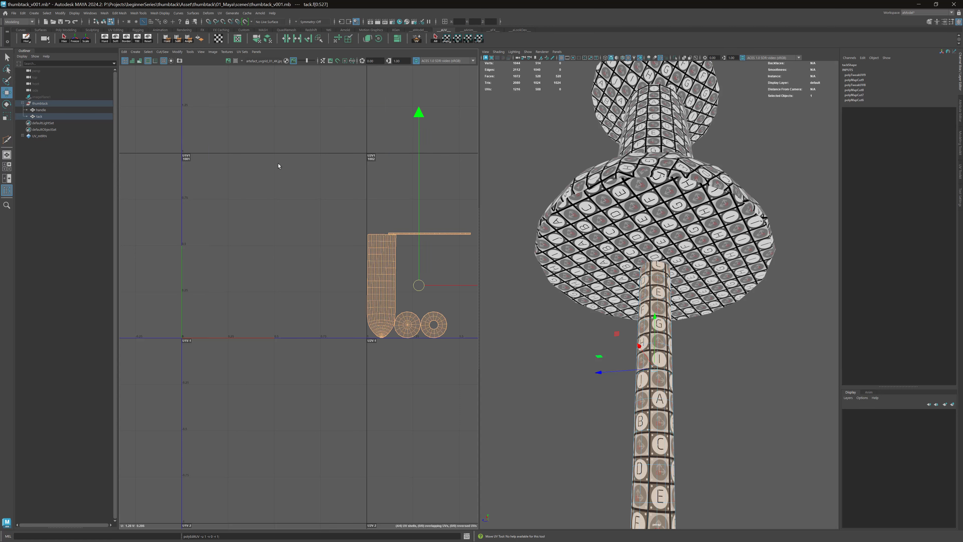
{"action": "key", "text": "alt+Up"}
{"action": "key", "text": "alt+Left"}
{"action": "key", "text": "alt+Down"}
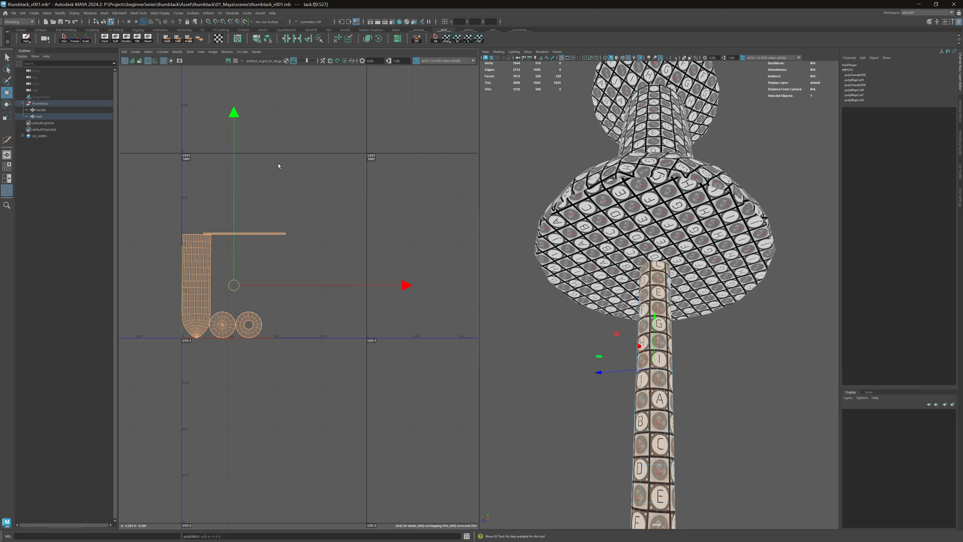
{"action": "key", "text": "alt+Right"}
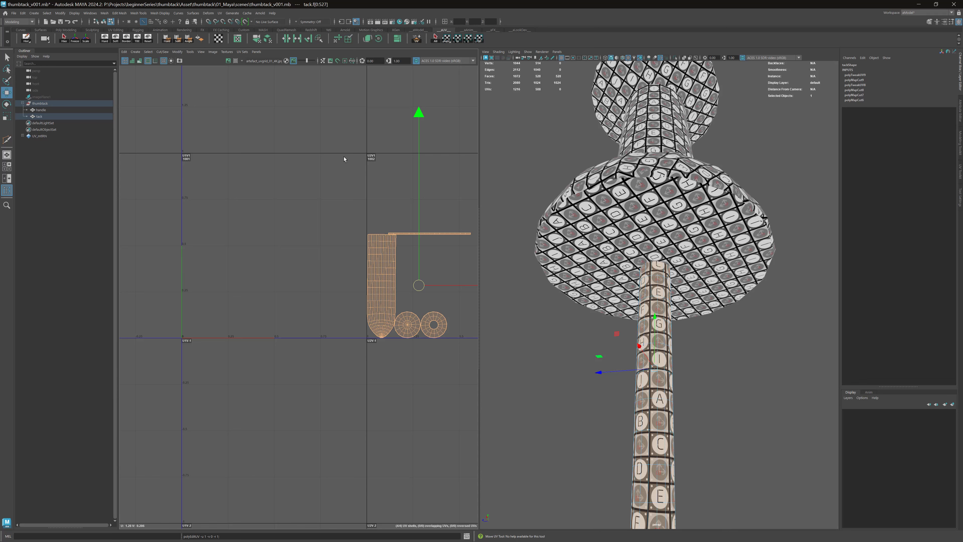
Step: Return to object mode and select the handle and tack together to view their UV layouts in adjacent tiles
{"action": "middle_click_drag", "start_coordinate": [370, 161], "coordinate": [367, 166], "text": "alt"}
{"action": "right_click_drag", "start_coordinate": [660, 274], "coordinate": [706, 229]}
{"action": "left_click_drag", "start_coordinate": [714, 218], "coordinate": [621, 302]}
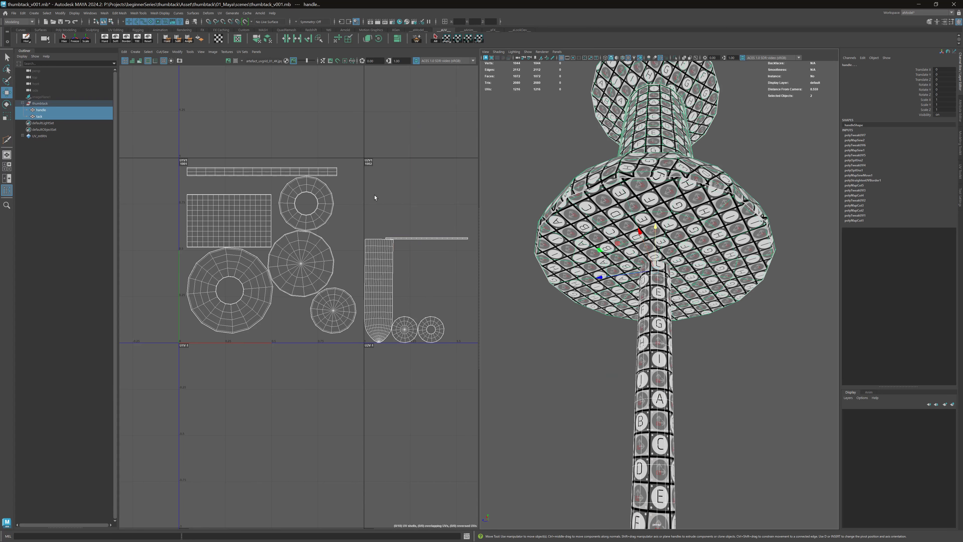
{"action": "middle_click_drag", "start_coordinate": [374, 195], "coordinate": [366, 203], "text": "alt"}
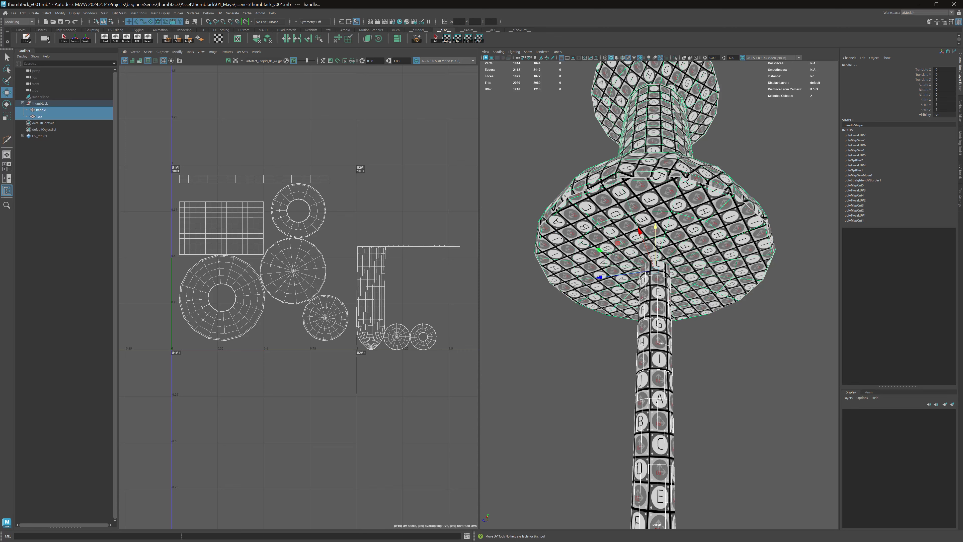
Step: Bring up the thumbtack reference photo and compare its clear handle and metal pin with the two UV tiles
{"action": "key", "text": "alt+Tab"}
{"action": "scroll", "coordinate": [207, 247], "scroll_direction": "up", "scroll_amount": 1}
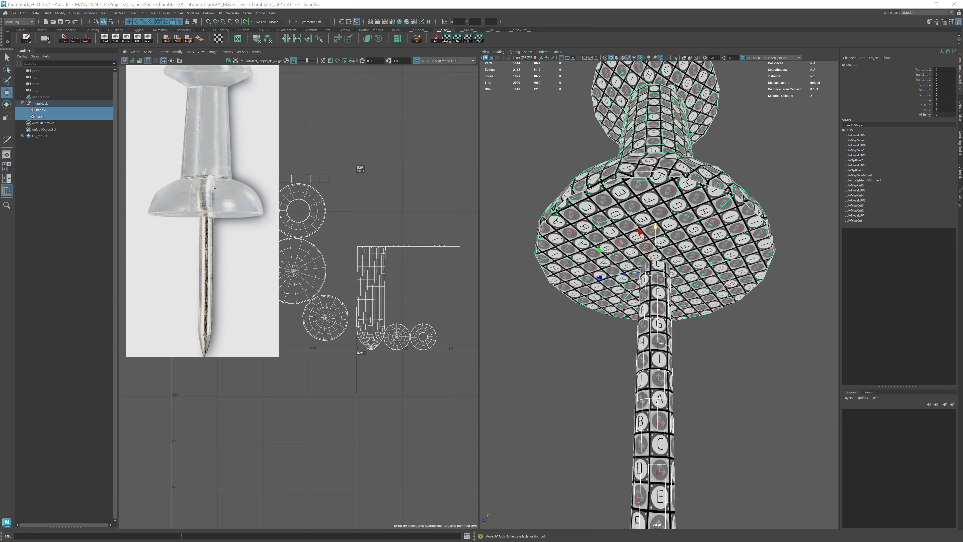
{"action": "middle_click_drag", "start_coordinate": [383, 169], "coordinate": [477, 167], "text": "alt"}
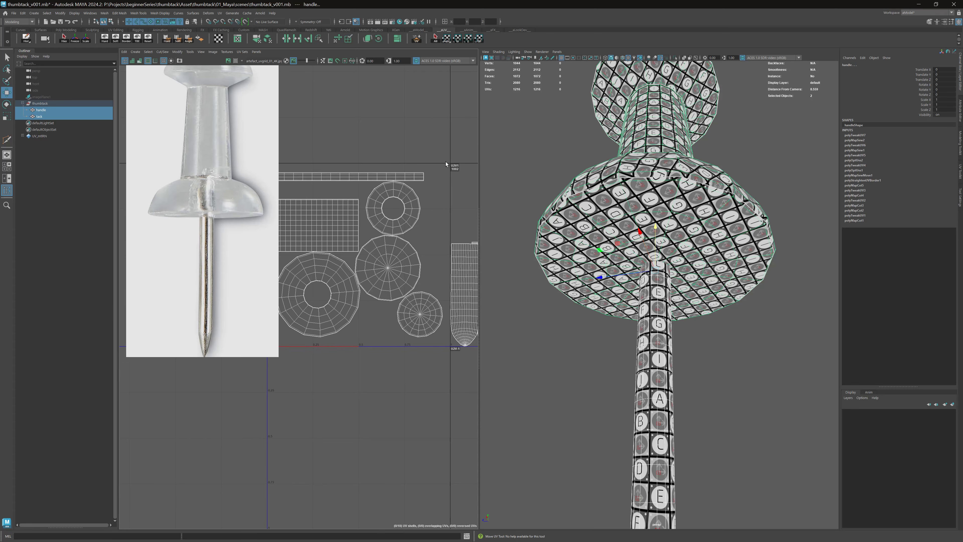
{"action": "right_click_drag", "start_coordinate": [450, 163], "coordinate": [387, 156], "text": "alt"}
{"action": "middle_click_drag", "start_coordinate": [387, 157], "coordinate": [320, 162], "text": "alt"}
Step: Select the handle's UV shells in tile 1001, followed by the tack's shells in tile 1002, to check their separation
{"action": "right_click_drag", "start_coordinate": [320, 162], "coordinate": [347, 182]}
{"action": "left_click_drag", "start_coordinate": [229, 167], "coordinate": [374, 304]}
{"action": "middle_click_drag", "start_coordinate": [398, 168], "coordinate": [369, 171], "text": "alt"}
{"action": "right_click_drag", "start_coordinate": [368, 171], "coordinate": [376, 190], "text": "alt"}
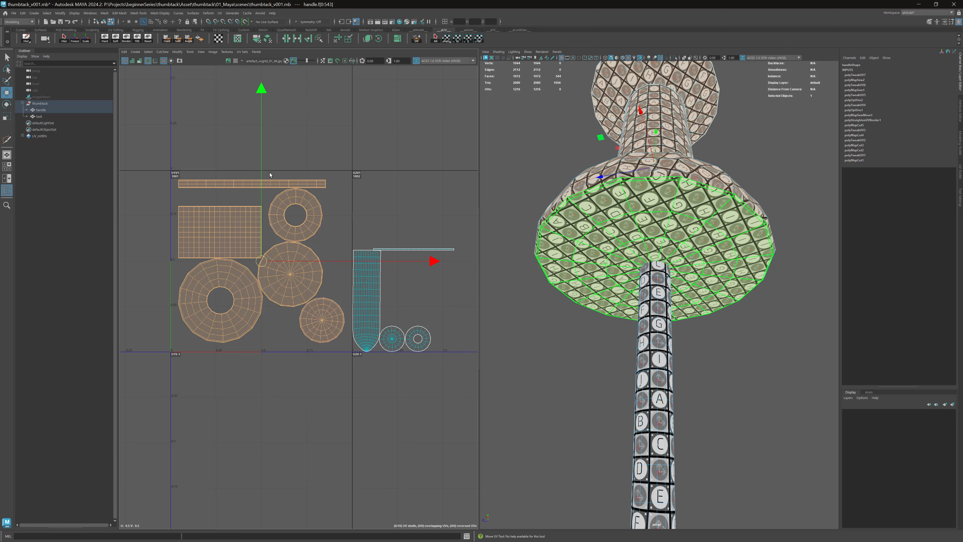
{"action": "middle_click_drag", "start_coordinate": [333, 222], "coordinate": [308, 223], "text": "alt"}
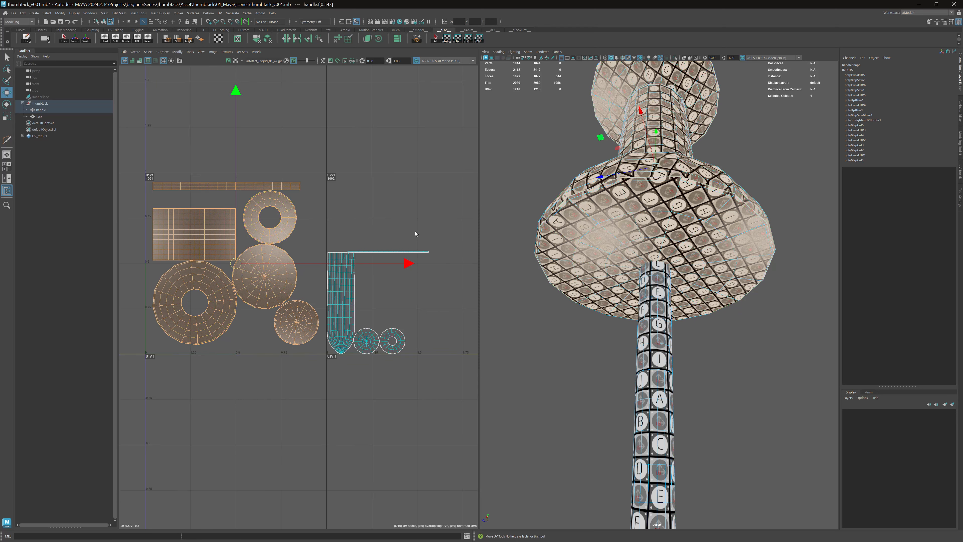
{"action": "left_click", "coordinate": [378, 207]}
{"action": "left_click_drag", "start_coordinate": [442, 212], "coordinate": [334, 356]}
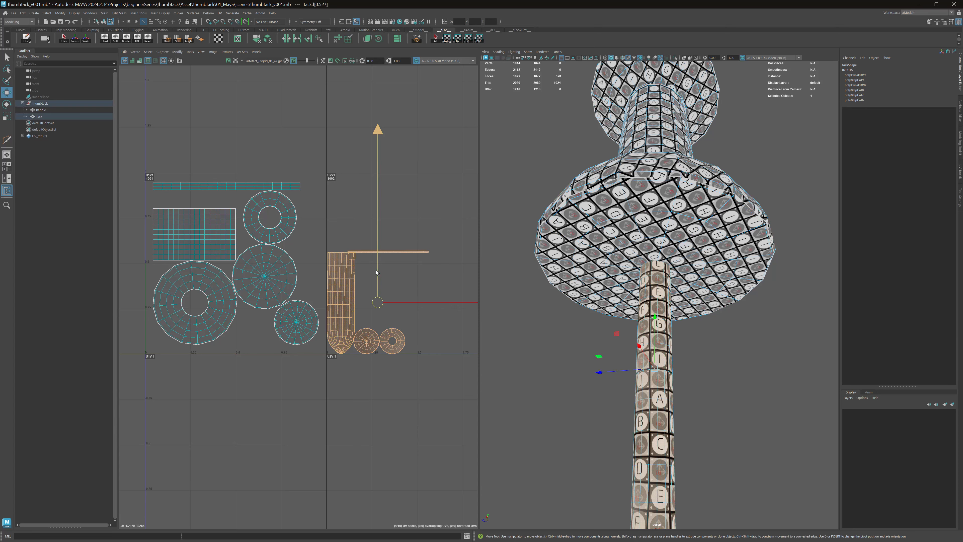
Step: Examine the placement of the tack's UV shells within tile 1002, from the tile overview down to the shaft shell
{"action": "right_click_drag", "start_coordinate": [359, 227], "coordinate": [327, 195], "text": "alt"}
{"action": "mouse_move", "coordinate": [327, 195]}
{"action": "middle_mouse_down", "text": "alt"}
{"action": "mouse_move", "coordinate": [231, 207]}
{"action": "mouse_move", "coordinate": [311, 191]}
{"action": "middle_mouse_up", "text": "alt"}
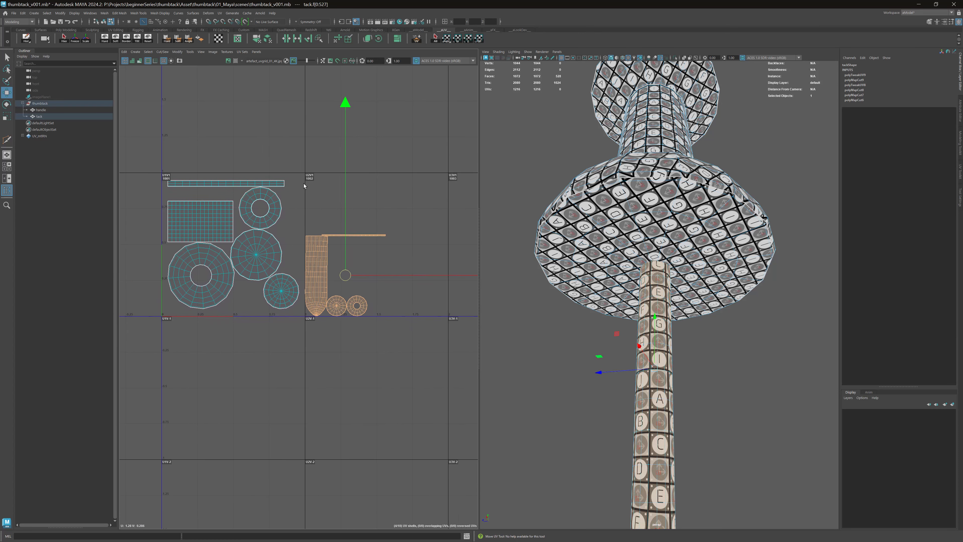
{"action": "right_click_drag", "start_coordinate": [311, 192], "coordinate": [393, 200], "text": "alt"}
{"action": "middle_click_drag", "start_coordinate": [428, 186], "coordinate": [437, 184], "text": "alt"}
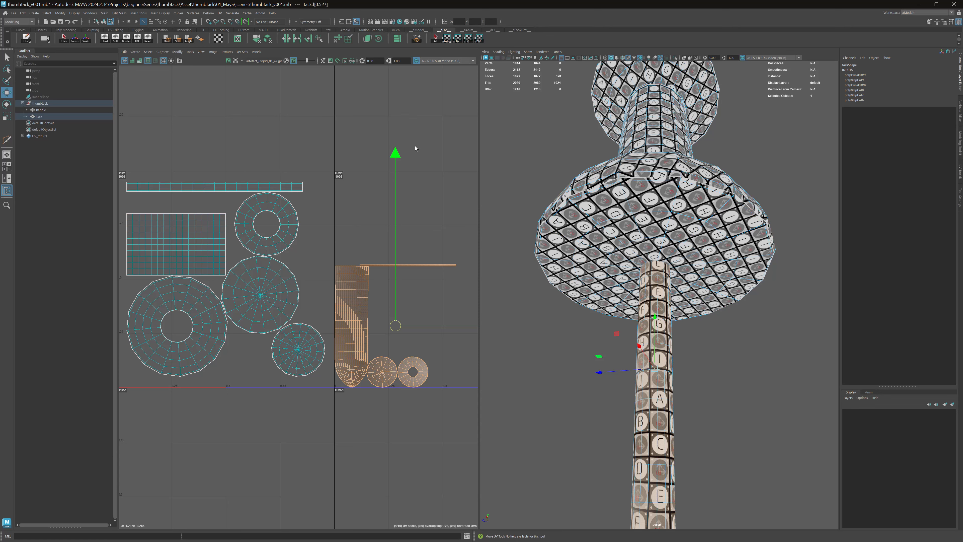
{"action": "scroll", "coordinate": [428, 149], "scroll_direction": "down", "scroll_amount": 3}
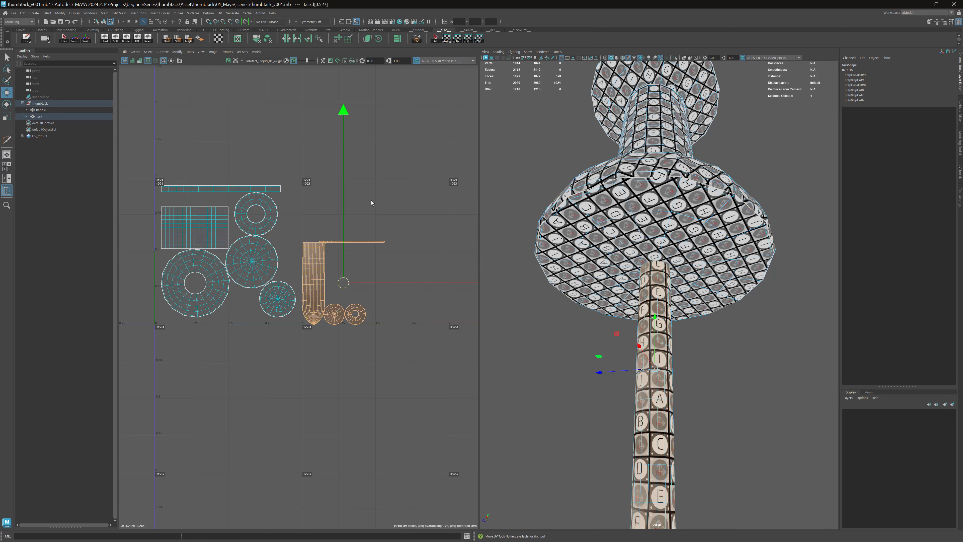
{"action": "scroll", "coordinate": [371, 203], "scroll_direction": "up", "scroll_amount": 2}
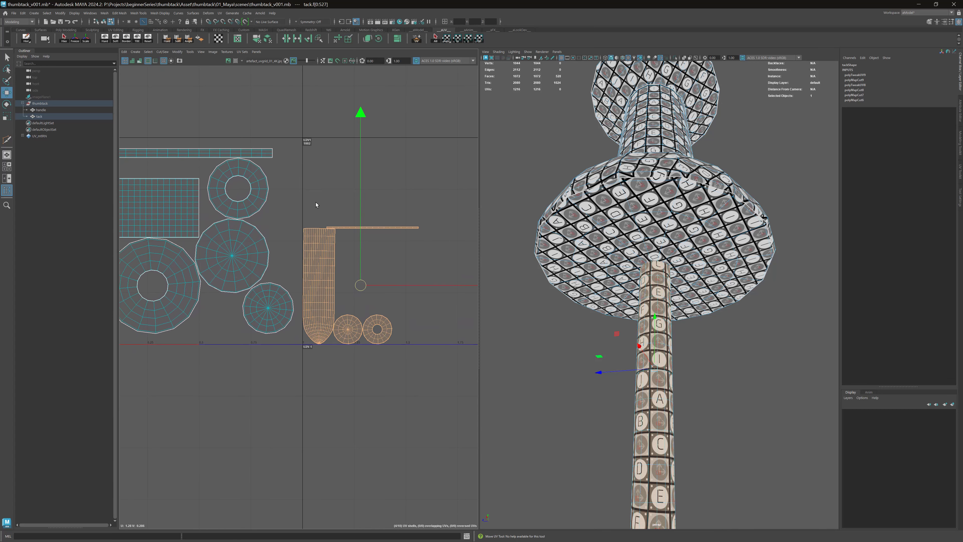
{"action": "scroll", "coordinate": [316, 205], "scroll_direction": "up", "scroll_amount": 5}
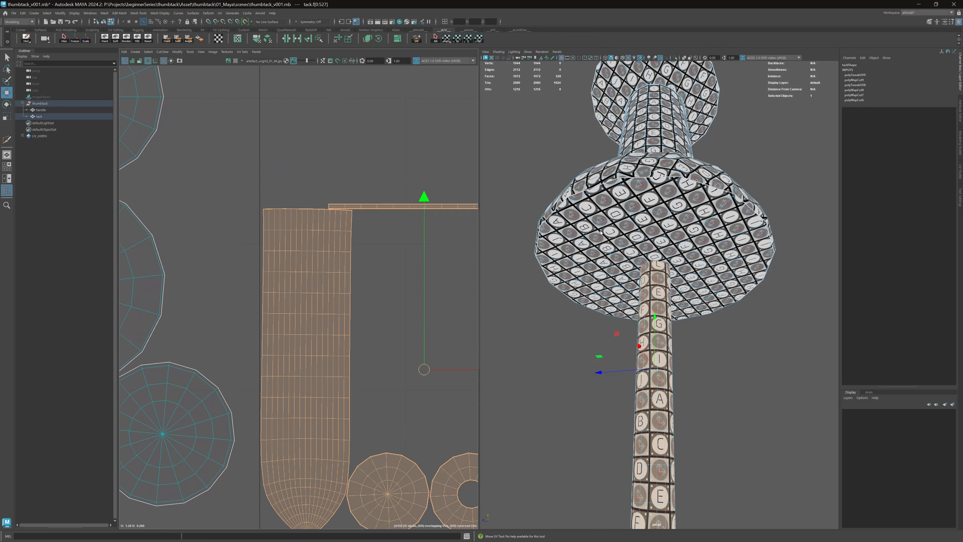
Step: Select the tack's long thin strip shell in tile 1002 and frame it on the model with X-ray shading turned on
{"action": "right_click_drag", "start_coordinate": [601, 232], "coordinate": [609, 233], "text": "alt"}
{"action": "middle_click_drag", "start_coordinate": [316, 209], "coordinate": [220, 150], "text": "alt"}
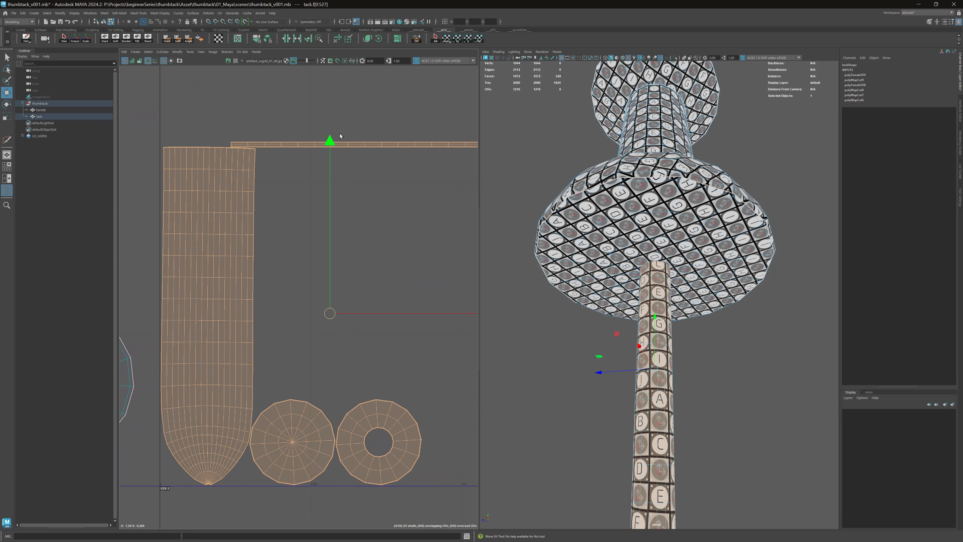
{"action": "left_click", "coordinate": [387, 144]}
{"action": "mouse_move", "coordinate": [367, 110]}
{"action": "middle_mouse_down", "text": "alt"}
{"action": "mouse_move", "coordinate": [316, 119]}
{"action": "mouse_move", "coordinate": [383, 117]}
{"action": "middle_mouse_up", "text": "alt"}
{"action": "key", "text": "f"}
{"action": "left_click", "coordinate": [684, 58]}
{"action": "right_click_drag", "start_coordinate": [607, 163], "coordinate": [569, 163], "text": "alt"}
{"action": "left_click_drag", "start_coordinate": [569, 163], "coordinate": [582, 152], "text": "alt"}
Step: Move the strip shell down, rotate it upright and place it beside the tack's shaft shell above the small discs
{"action": "right_click_drag", "start_coordinate": [311, 162], "coordinate": [286, 156], "text": "alt"}
{"action": "middle_click_drag", "start_coordinate": [286, 156], "coordinate": [315, 163], "text": "alt"}
{"action": "left_click_drag", "start_coordinate": [350, 171], "coordinate": [298, 260]}
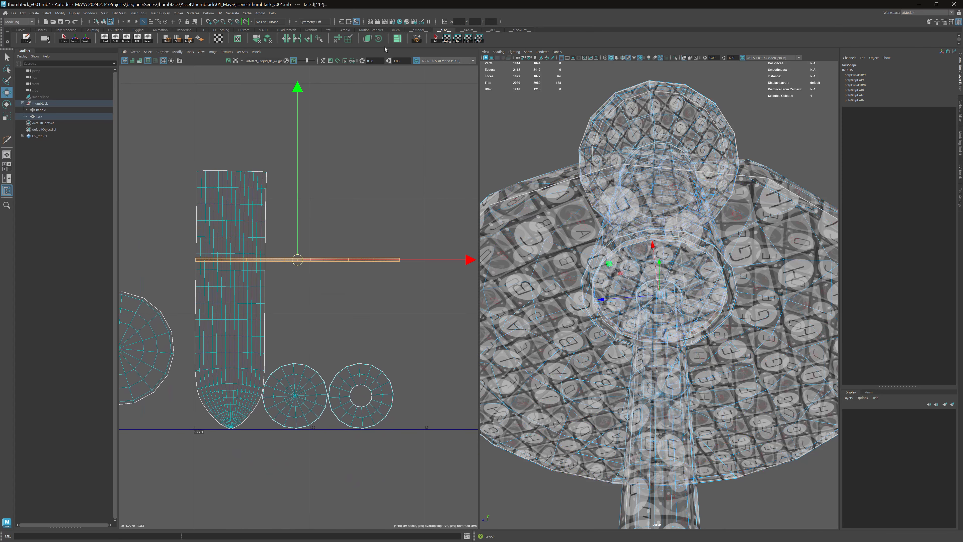
{"action": "left_click", "coordinate": [379, 38]}
{"action": "left_click_drag", "start_coordinate": [297, 260], "coordinate": [274, 268]}
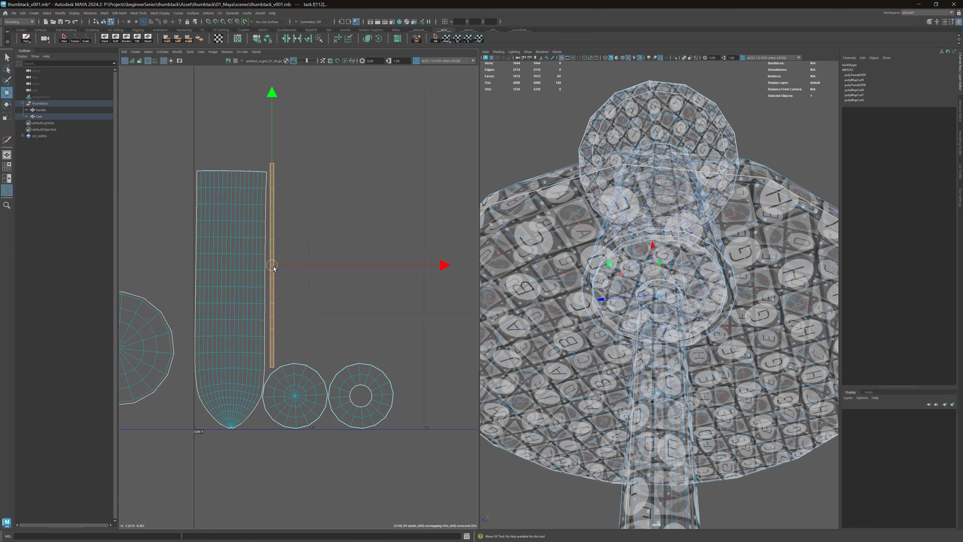
{"action": "scroll", "coordinate": [342, 216], "scroll_direction": "down", "scroll_amount": 4}
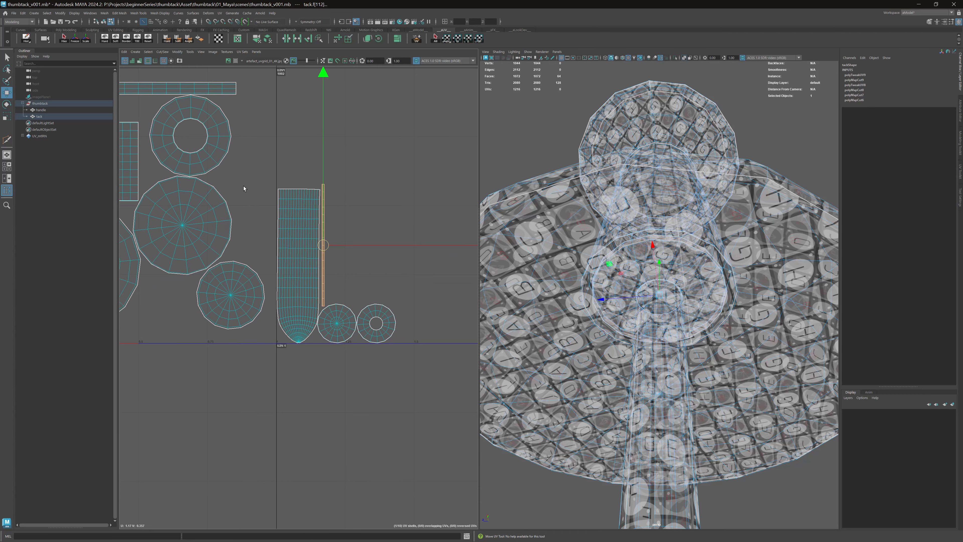
{"action": "scroll", "coordinate": [394, 222], "scroll_direction": "up", "scroll_amount": 4}
{"action": "scroll", "coordinate": [400, 222], "scroll_direction": "down", "scroll_amount": 6}
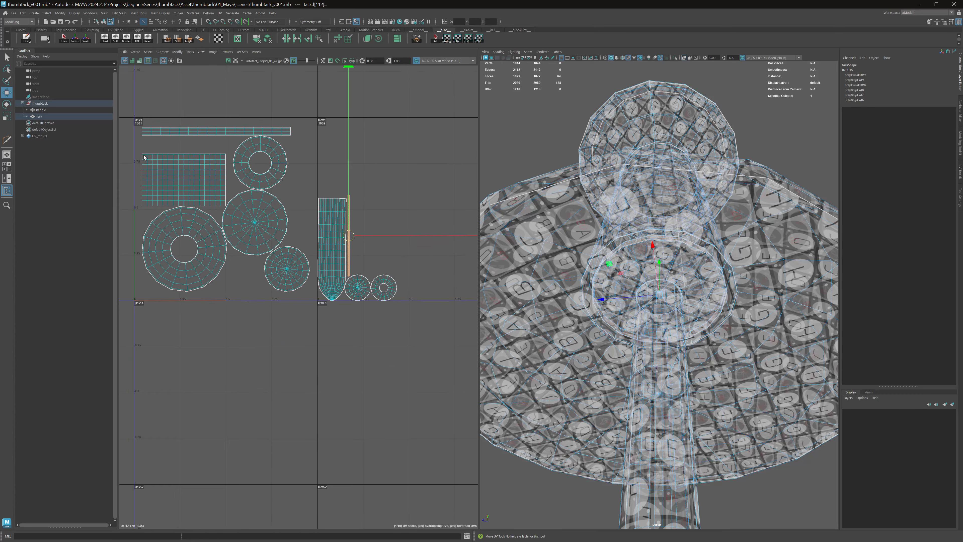
{"action": "middle_click_drag", "start_coordinate": [400, 221], "coordinate": [374, 246], "text": "alt"}
Step: Return to object mode, turn off X-ray shading and save the scene with the handle and tack UVs laid out
{"action": "key", "text": "F8"}
{"action": "left_click_drag", "start_coordinate": [649, 208], "coordinate": [653, 228], "text": "alt"}
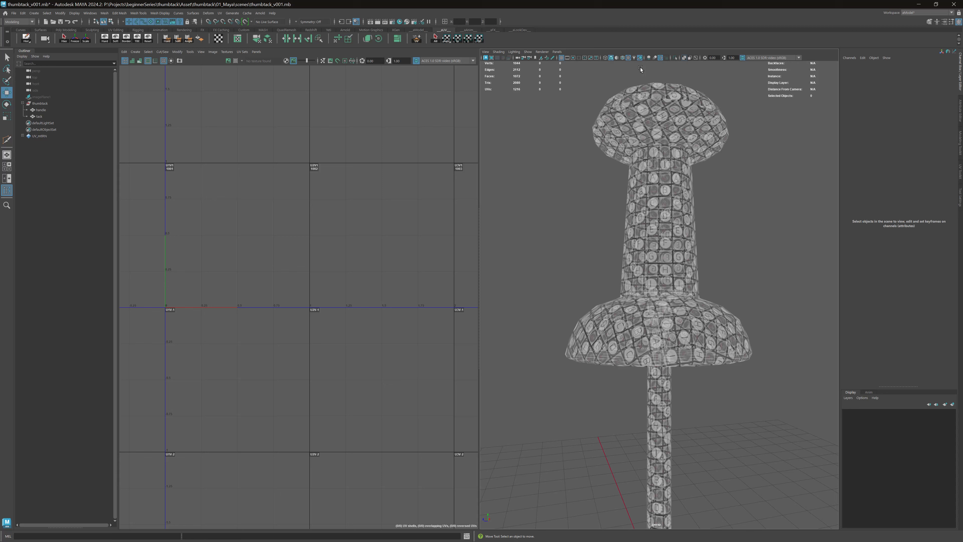
{"action": "left_click", "coordinate": [684, 59]}
{"action": "scroll", "coordinate": [677, 215], "scroll_direction": "down", "scroll_amount": 5}
{"action": "mouse_move", "coordinate": [676, 197]}
{"action": "left_mouse_down", "text": "alt"}
{"action": "mouse_move", "coordinate": [669, 222]}
{"action": "mouse_move", "coordinate": [664, 213]}
{"action": "left_mouse_up", "text": "alt"}
{"action": "left_click_drag", "start_coordinate": [736, 156], "coordinate": [605, 342]}
{"action": "middle_click_drag", "start_coordinate": [369, 169], "coordinate": [364, 201], "text": "alt"}
{"action": "key", "text": "ctrl+s"}
Step: Delete the construction history of both the handle and the tack, and clear the selection
{"action": "left_click_drag", "start_coordinate": [636, 191], "coordinate": [633, 175], "text": "alt"}
{"action": "left_click_drag", "start_coordinate": [558, 115], "coordinate": [716, 311]}
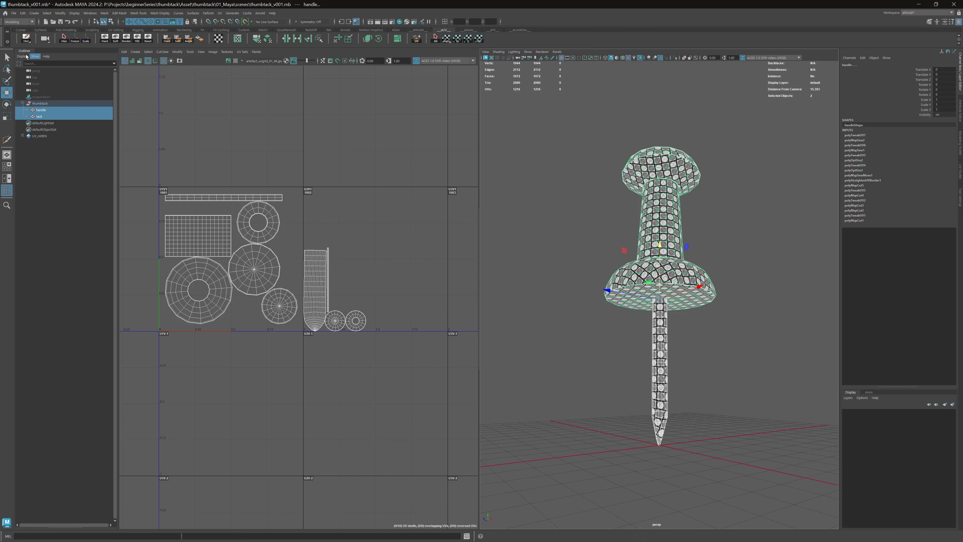
{"action": "left_click", "coordinate": [26, 38]}
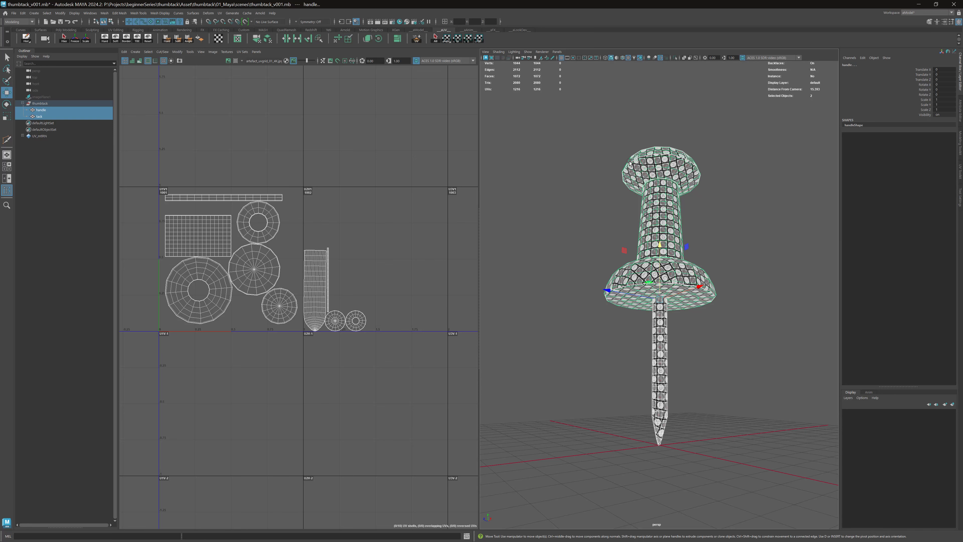
{"action": "left_click_drag", "start_coordinate": [630, 163], "coordinate": [608, 157], "text": "alt"}
{"action": "key", "text": "q"}
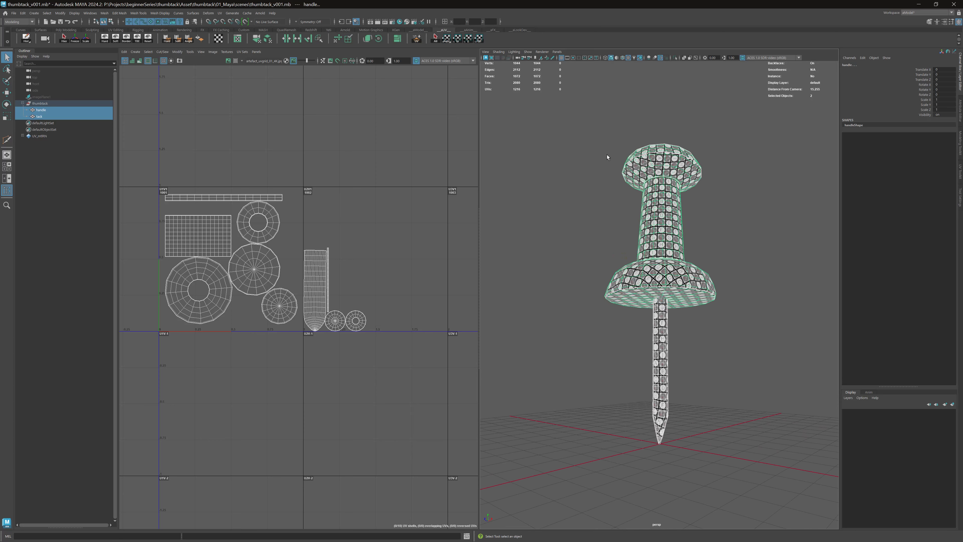
{"action": "left_click", "coordinate": [608, 155]}
{"action": "right_click_drag", "start_coordinate": [615, 157], "coordinate": [609, 177], "text": "alt"}
{"action": "left_click_drag", "start_coordinate": [608, 176], "coordinate": [624, 179], "text": "alt"}
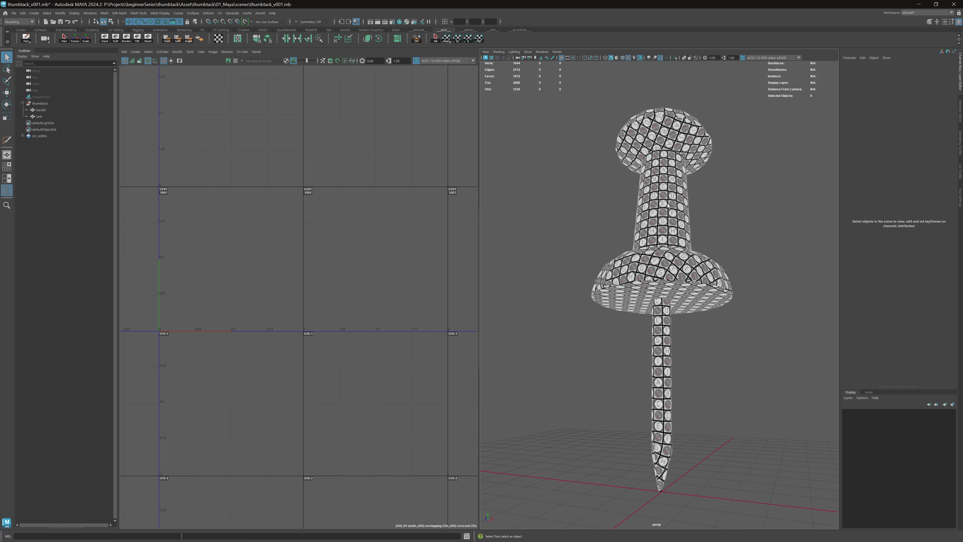
Step: Assign the existing clearPlastic_mtl material to the handle
{"action": "left_click", "coordinate": [695, 151]}
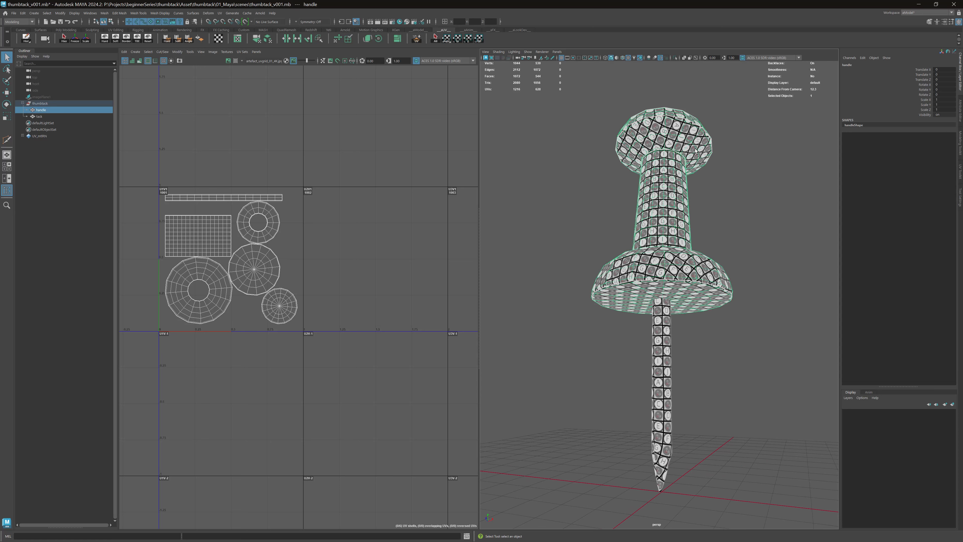
{"action": "left_click_drag", "start_coordinate": [688, 263], "coordinate": [560, 393]}
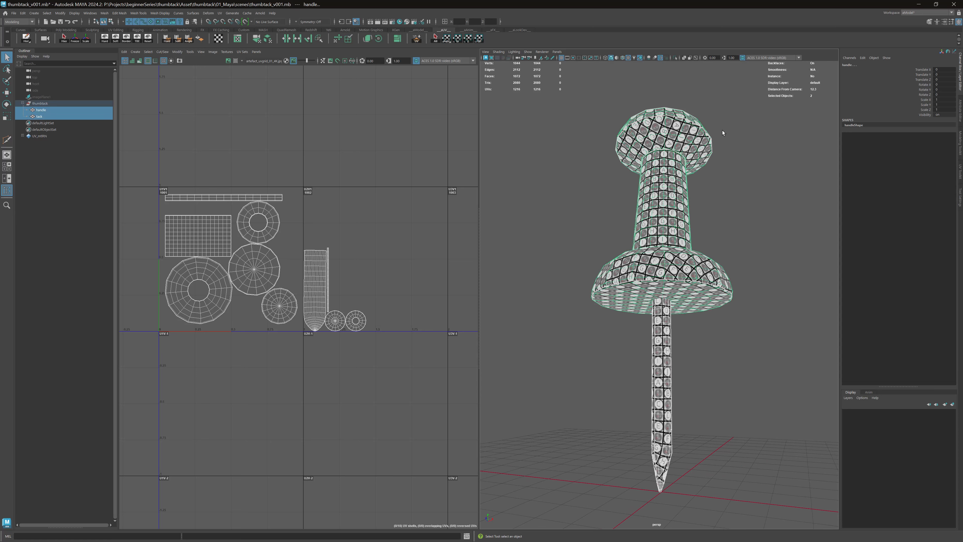
{"action": "left_click", "coordinate": [681, 132]}
{"action": "right_click", "coordinate": [682, 133]}
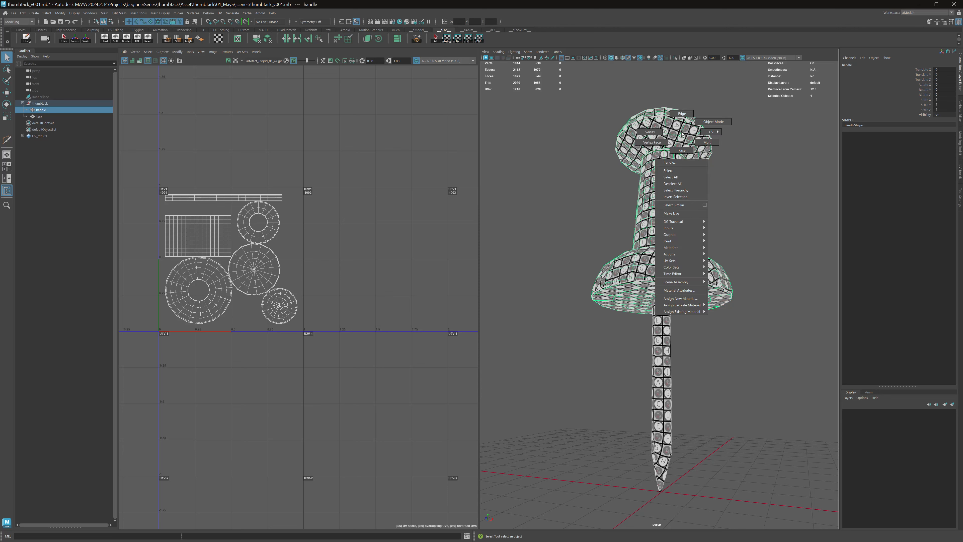
{"action": "mouse_move", "coordinate": [697, 312]}
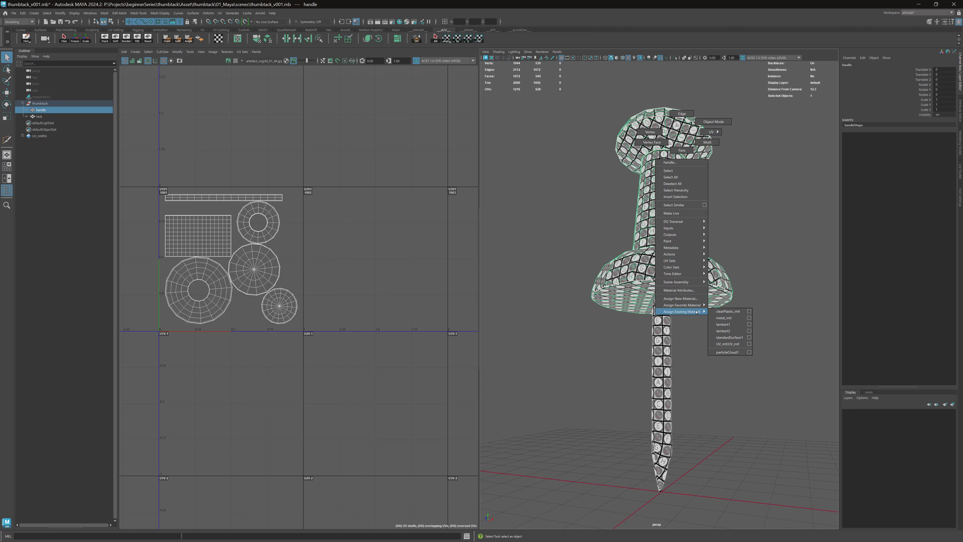
{"action": "left_click", "coordinate": [726, 312]}
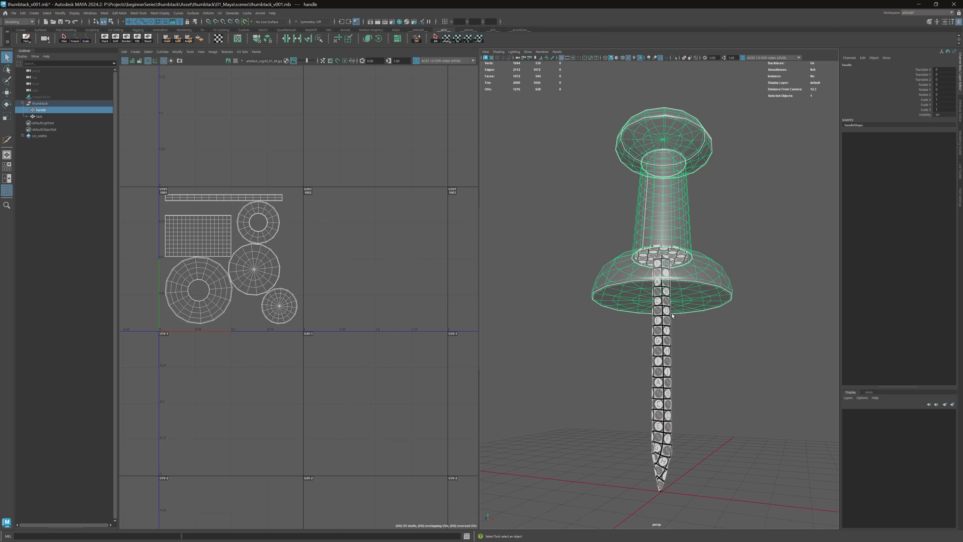
Step: Assign the existing metal_mtl material to the tack and deselect it to view the result
{"action": "left_click", "coordinate": [667, 341]}
{"action": "right_click", "coordinate": [667, 342]}
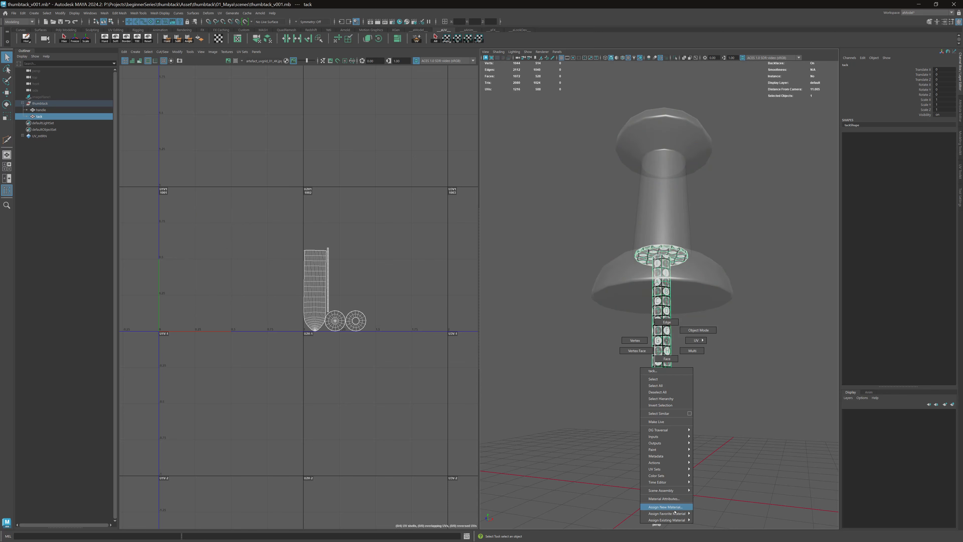
{"action": "mouse_move", "coordinate": [672, 520]}
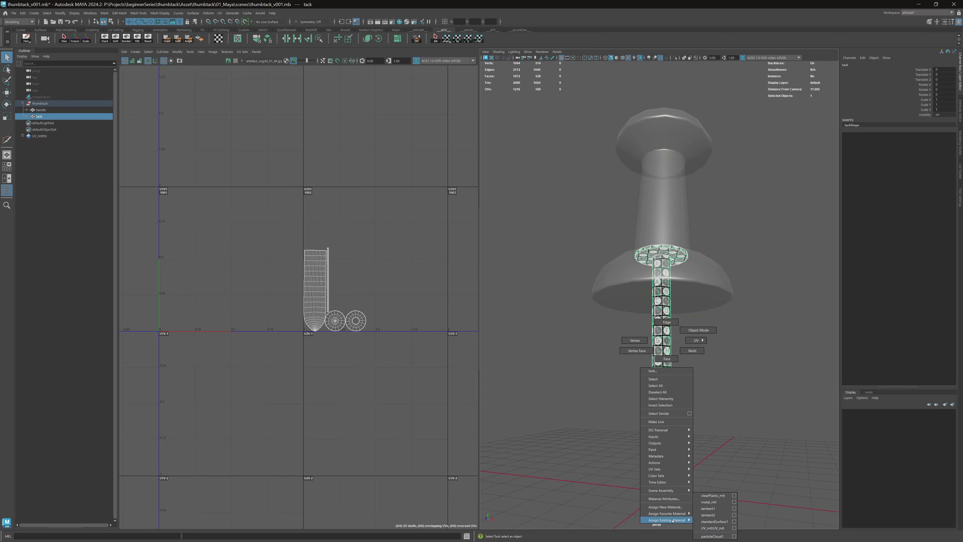
{"action": "left_click", "coordinate": [713, 504]}
{"action": "left_click", "coordinate": [715, 342]}
{"action": "left_click_drag", "start_coordinate": [702, 294], "coordinate": [686, 246], "text": "alt"}
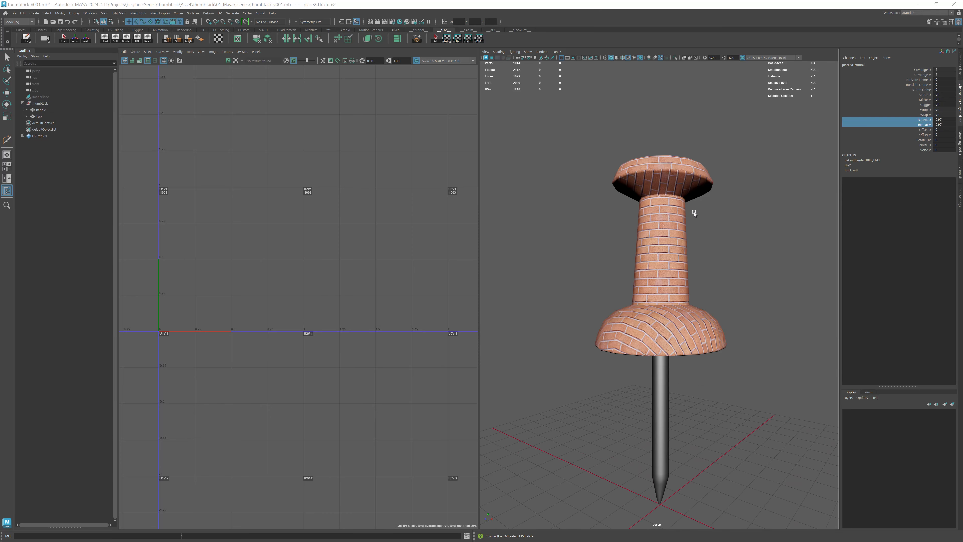
Step: Adjust the brick texture's Repeat U and Repeat V together, checking the brick scale on the handle from several angles
{"action": "left_click_drag", "start_coordinate": [694, 213], "coordinate": [675, 238], "text": "alt"}
{"action": "right_click_drag", "start_coordinate": [679, 236], "coordinate": [705, 232], "text": "alt"}
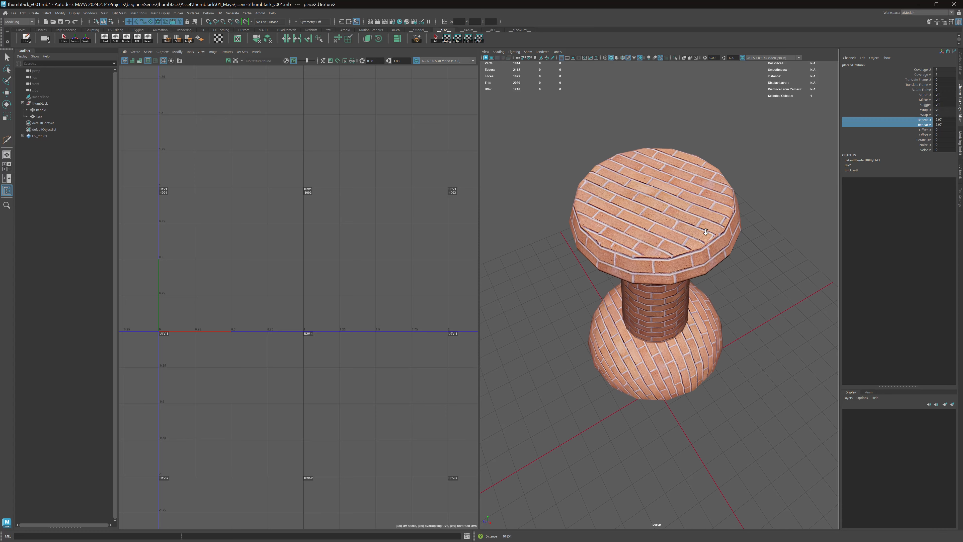
{"action": "left_click_drag", "start_coordinate": [706, 232], "coordinate": [681, 184], "text": "alt"}
{"action": "left_click", "coordinate": [694, 168]}
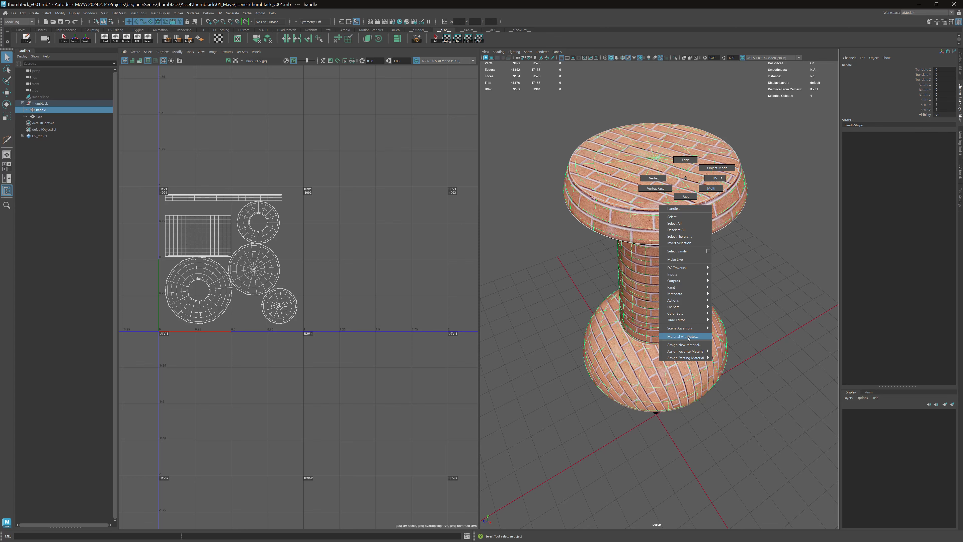
{"action": "left_click", "coordinate": [687, 336]}
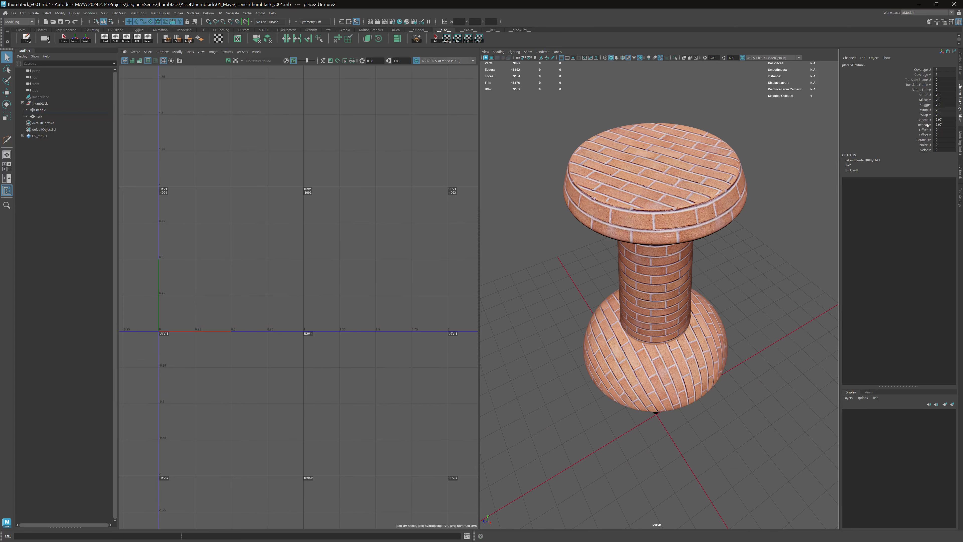
{"action": "left_click", "coordinate": [925, 120]}
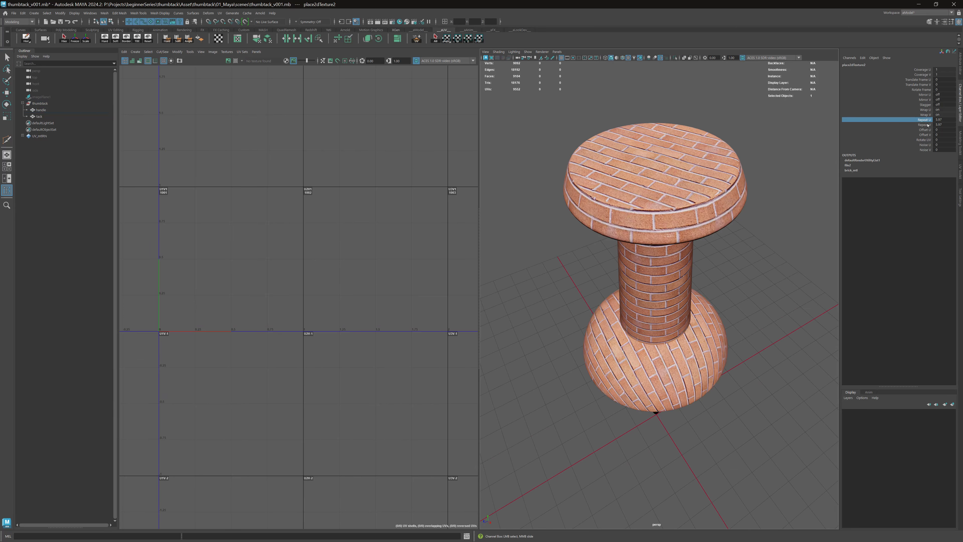
{"action": "left_click", "coordinate": [925, 124], "text": "shift"}
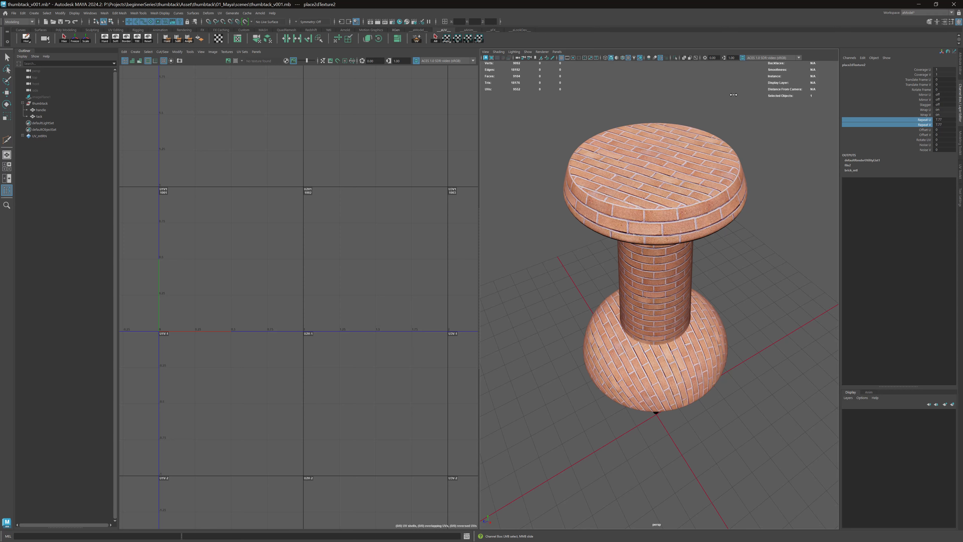
{"action": "middle_click_drag", "start_coordinate": [669, 98], "coordinate": [668, 98]}
{"action": "mouse_move", "coordinate": [694, 101]}
{"action": "left_mouse_down", "text": "alt"}
{"action": "mouse_move", "coordinate": [667, 111]}
{"action": "mouse_move", "coordinate": [684, 114]}
{"action": "left_mouse_up", "text": "alt"}
{"action": "middle_click_drag", "start_coordinate": [683, 114], "coordinate": [707, 114]}
{"action": "left_click_drag", "start_coordinate": [701, 163], "coordinate": [726, 159], "text": "alt"}
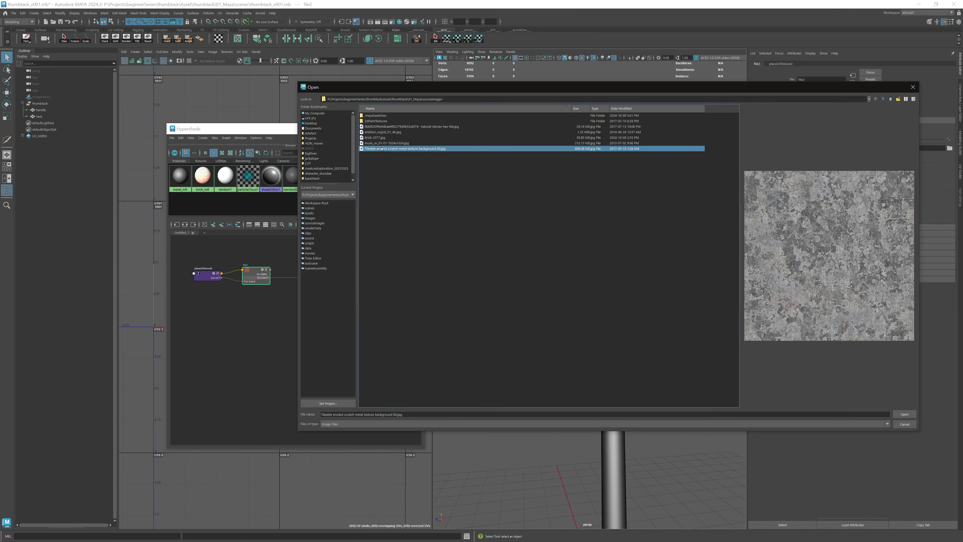
Step: Load the tileable eroded scratch metal background image into the file2 texture and look at it on the thumbtack
{"action": "double_click", "coordinate": [382, 149]}
{"action": "left_click_drag", "start_coordinate": [546, 151], "coordinate": [613, 216], "text": "alt"}
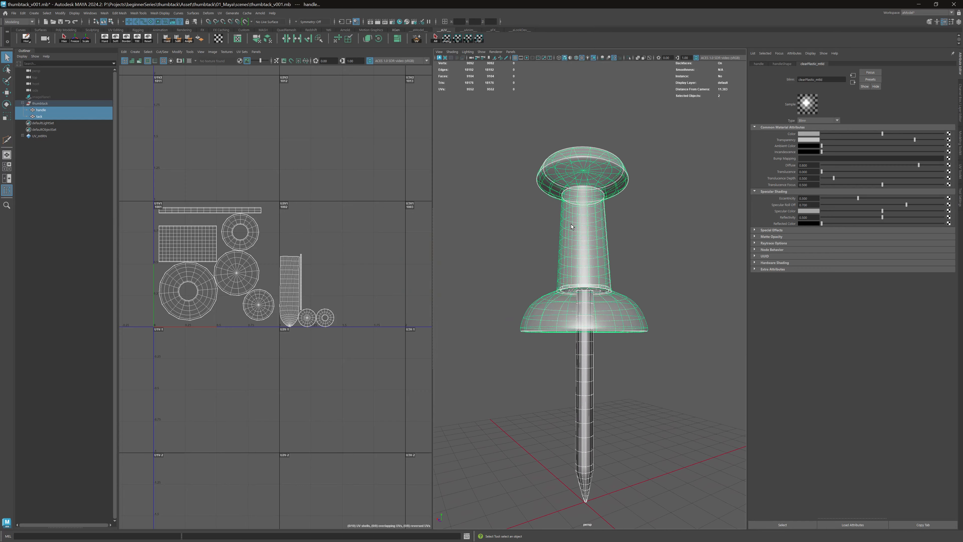
Step: Compare the handle and tack without smoothing and switch both to smooth mesh preview
{"action": "key", "text": "1"}
{"action": "key", "text": "3"}
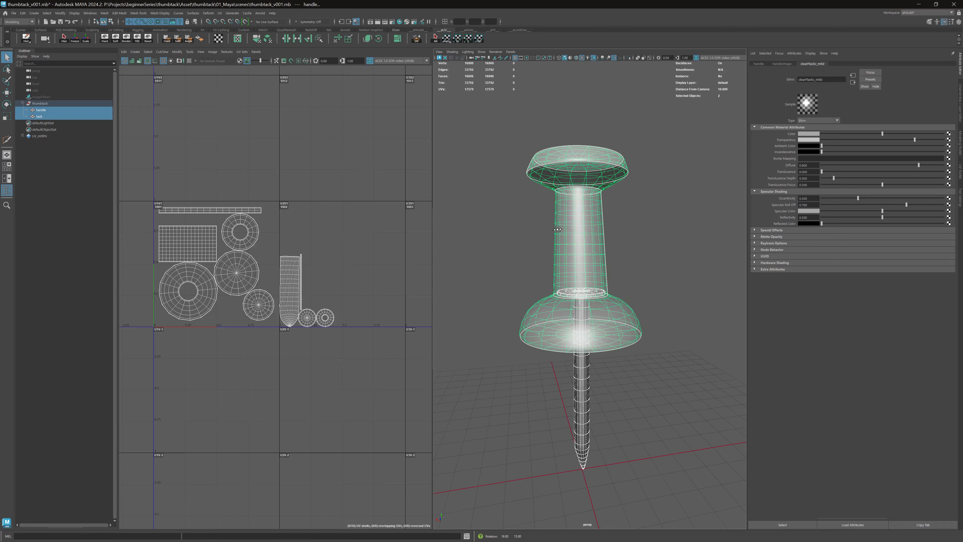